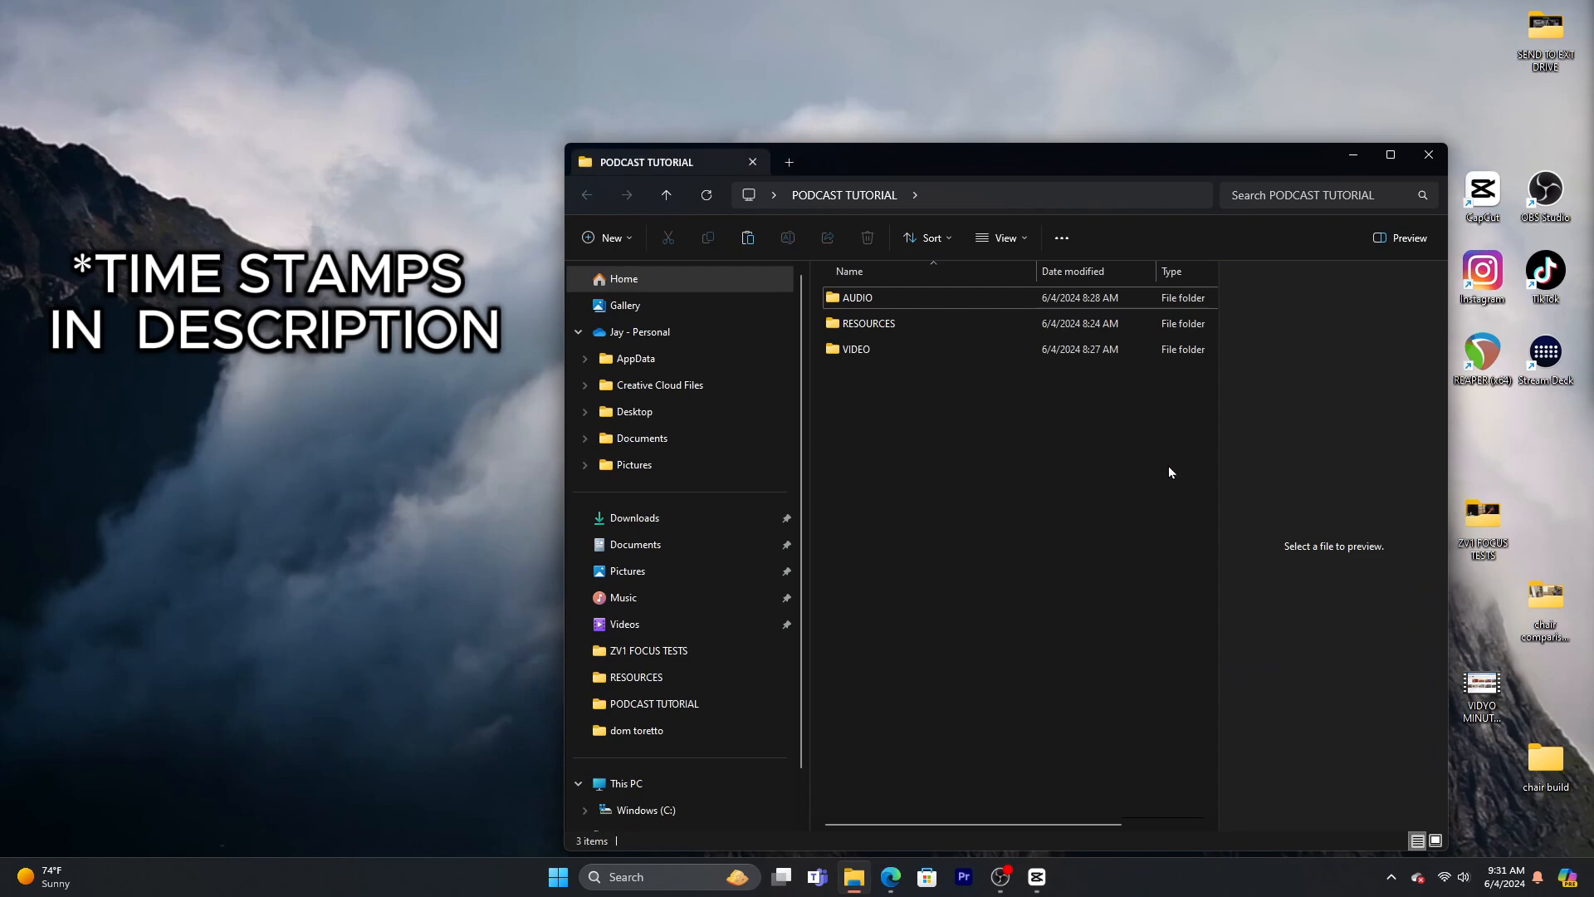
Examine the contents of the AUDIO, RESOURCES and VIDEO folders inside the PODCAST TUTORIAL folder
{"action": "double_click", "coordinate": [927, 298]}
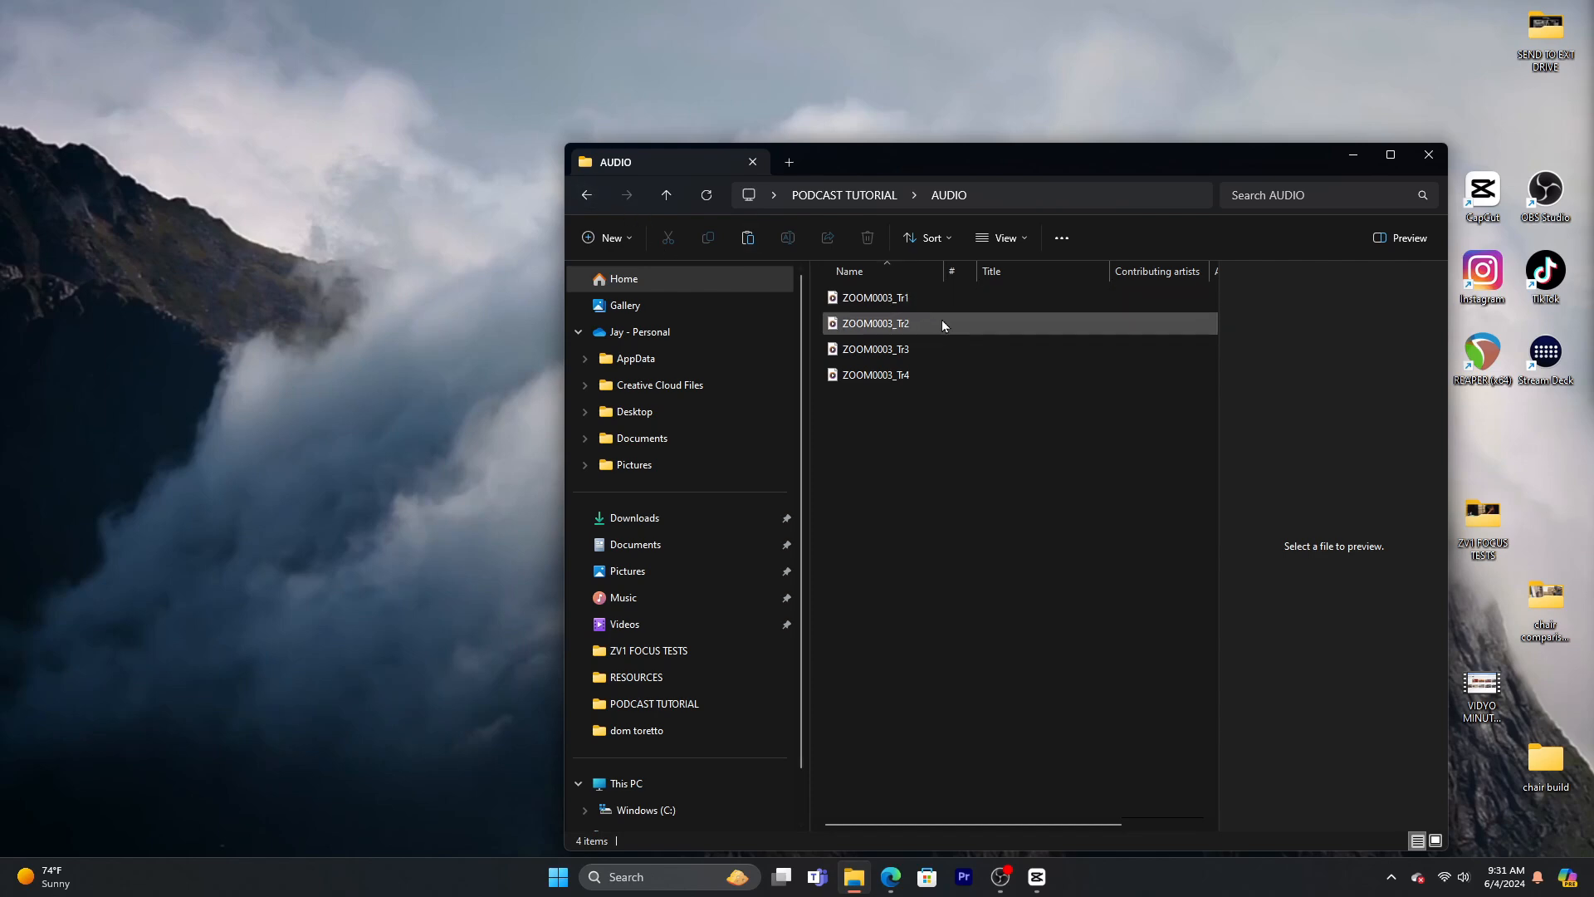
{"action": "left_click", "coordinate": [591, 203]}
{"action": "double_click", "coordinate": [886, 329]}
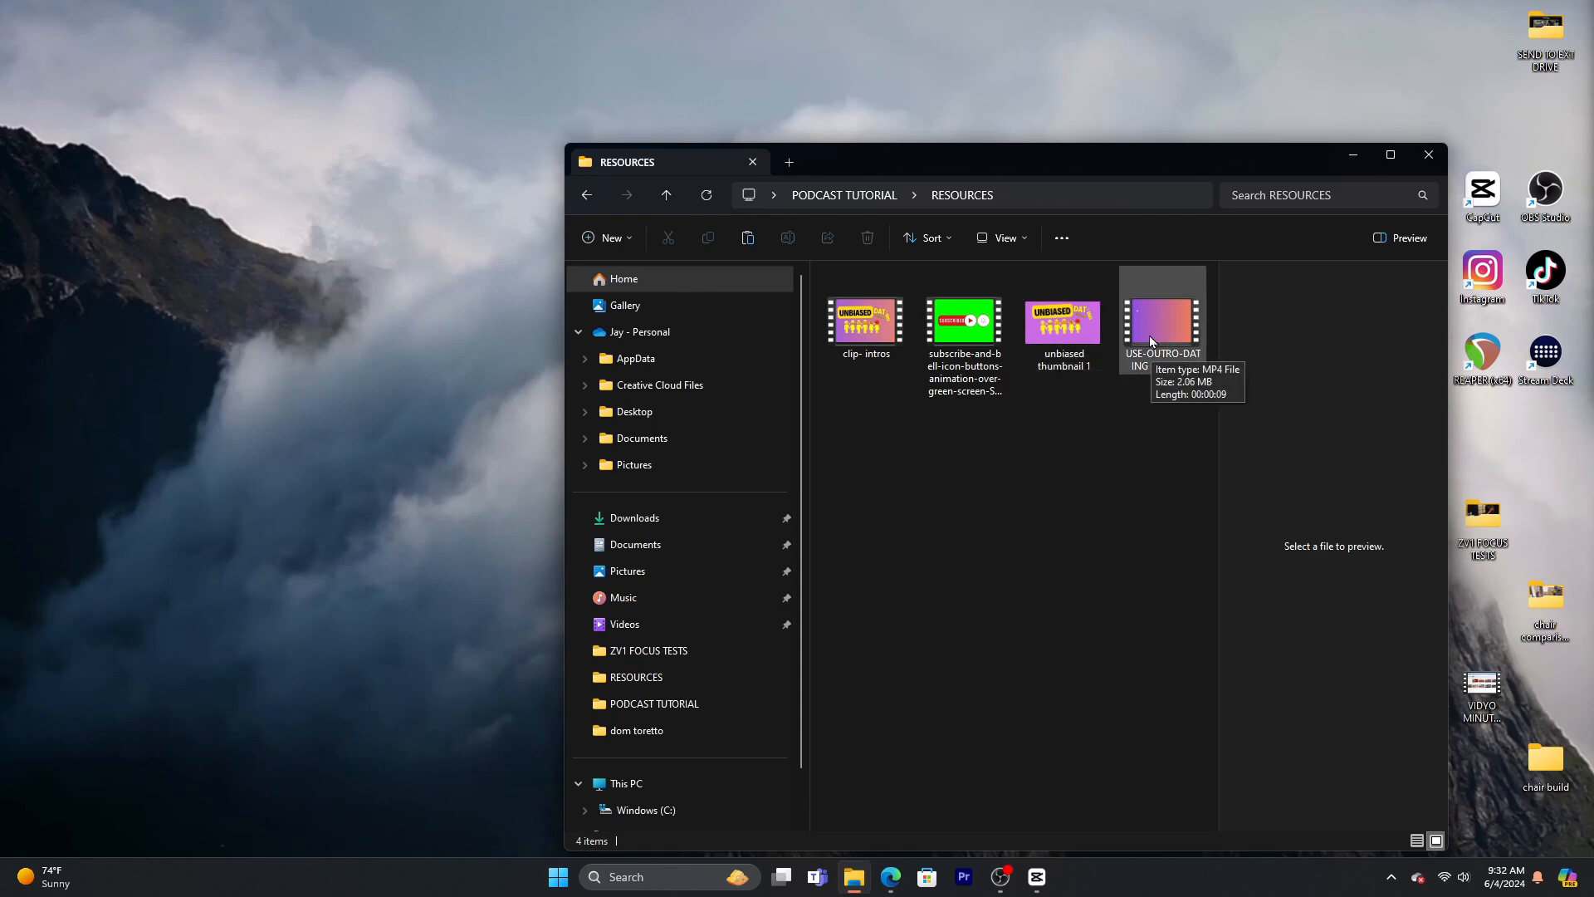
{"action": "left_click", "coordinate": [586, 194]}
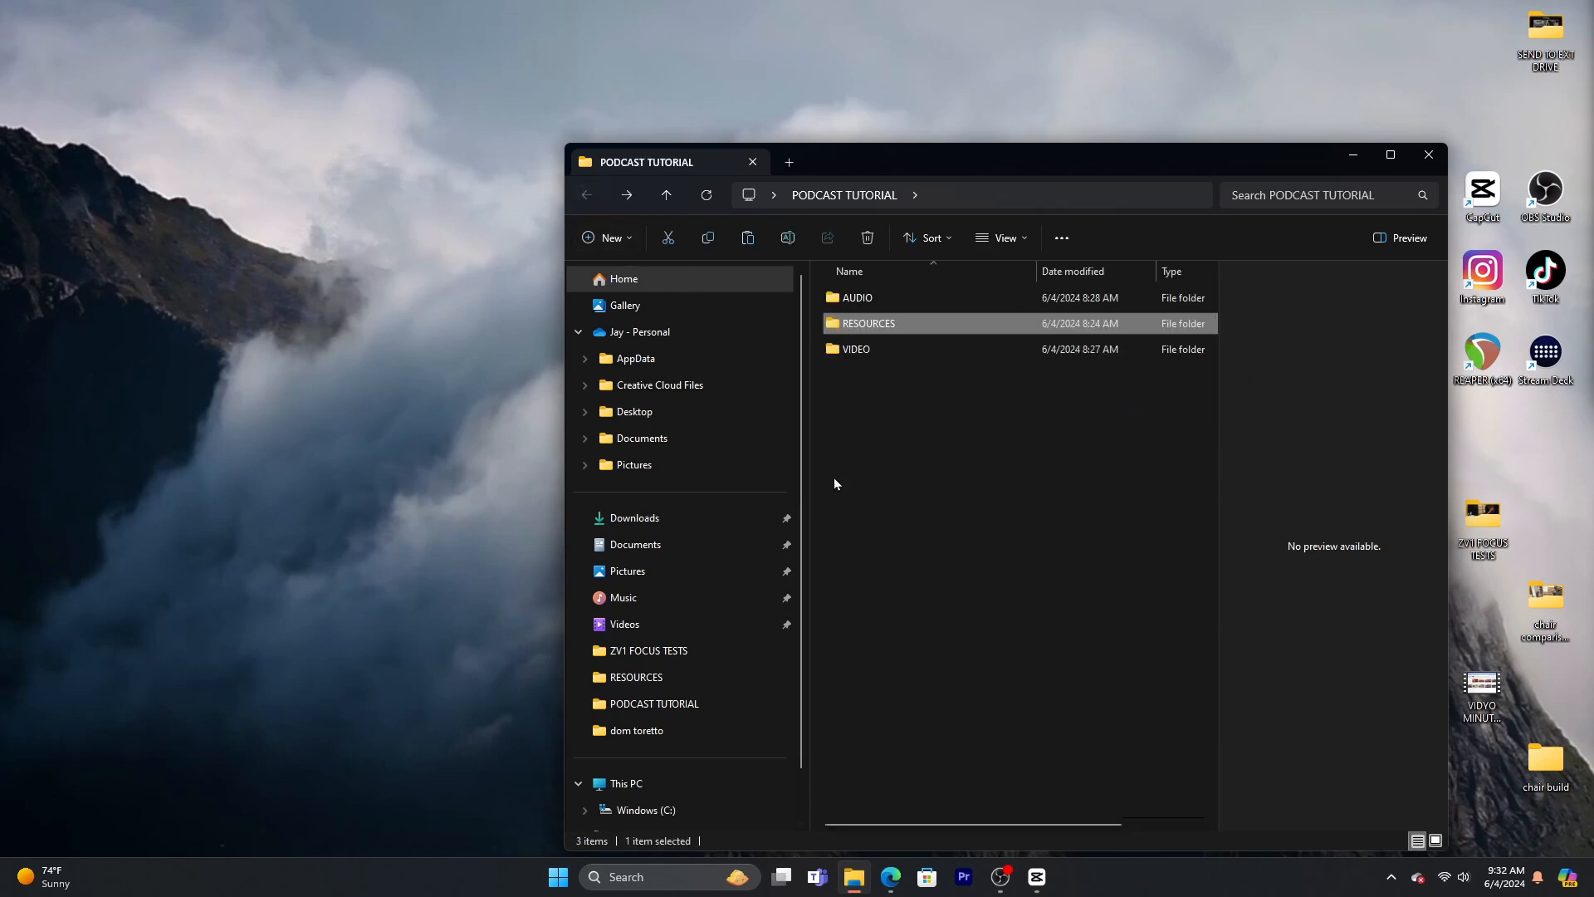
{"action": "double_click", "coordinate": [915, 347]}
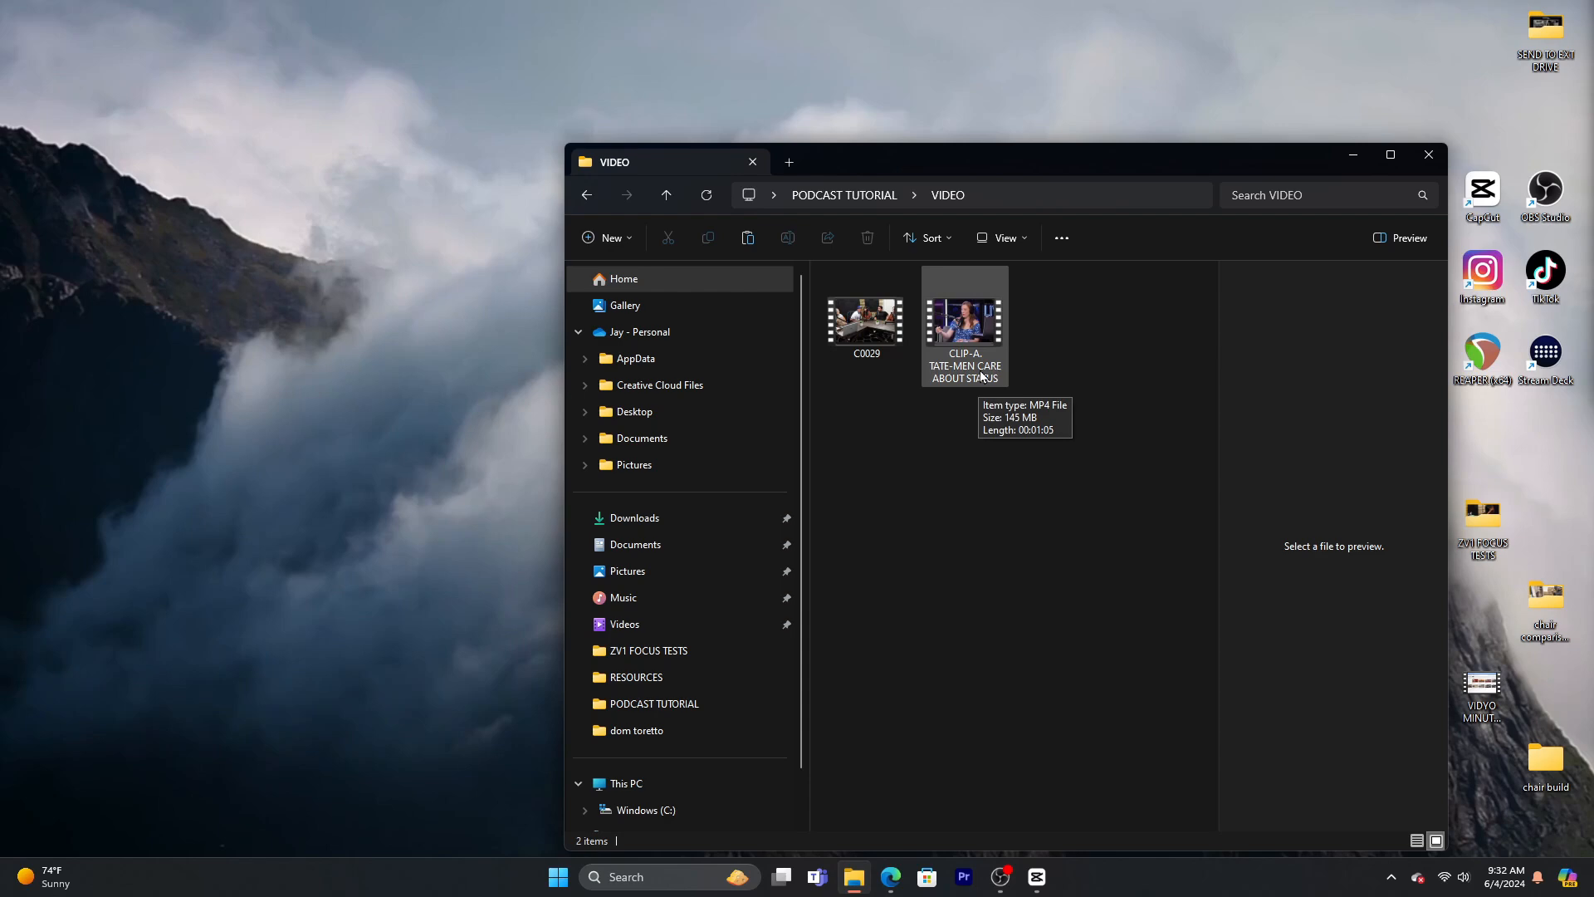
{"action": "left_click", "coordinate": [585, 196]}
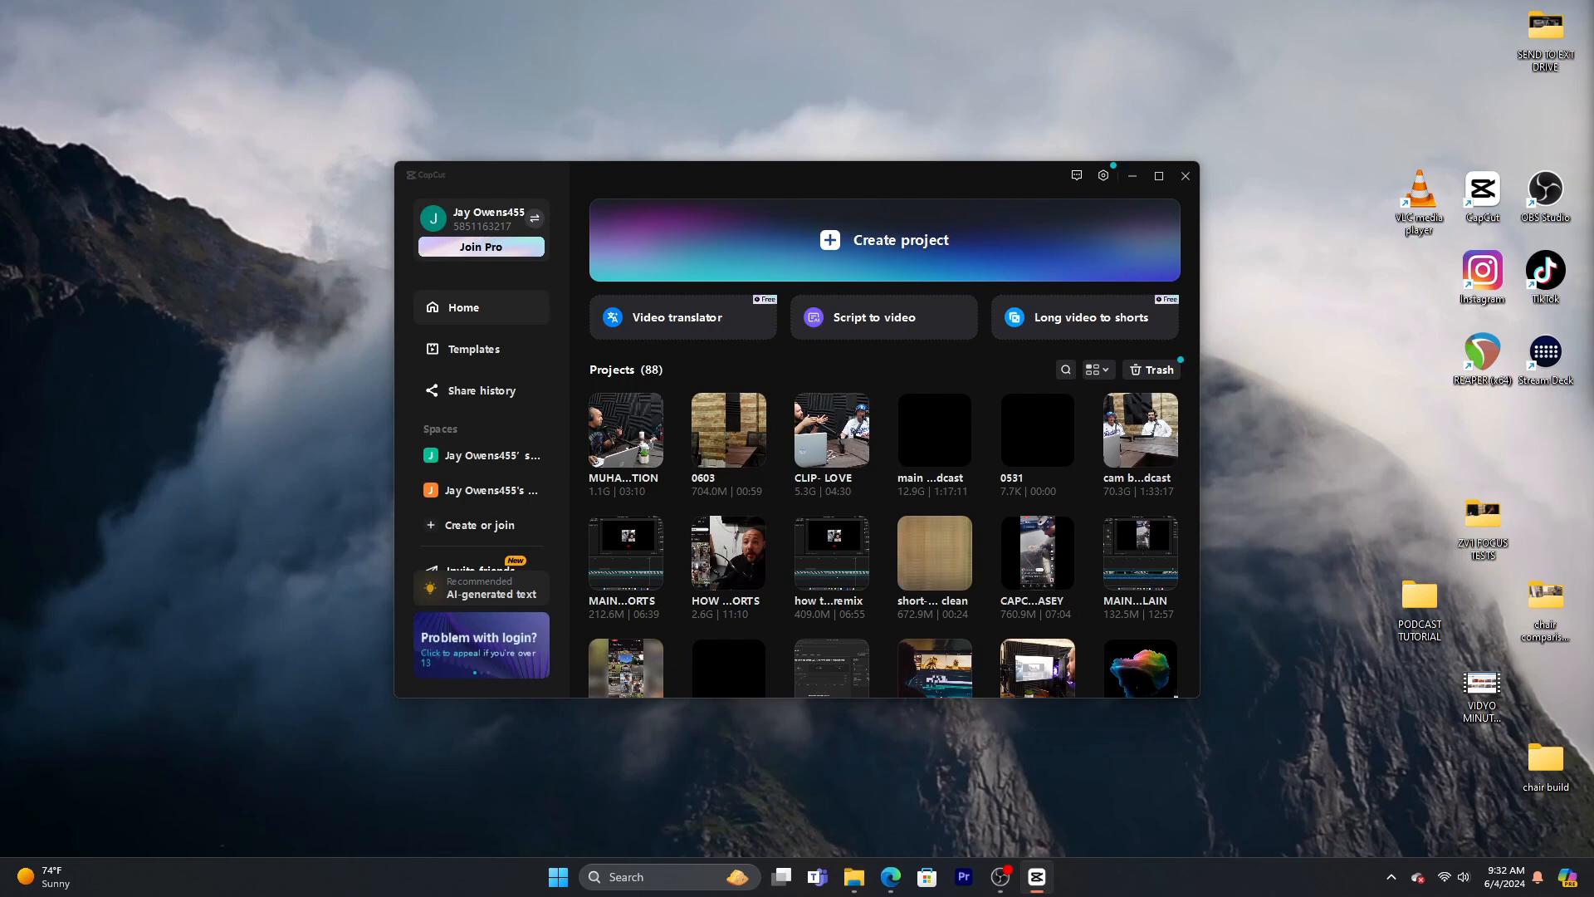
Switch to Trello, close the open card and look through the PODCAST EDITING board's lists from NEXT to EDIT DONE
{"action": "left_click_drag", "start_coordinate": [1593, 531], "coordinate": [1088, 81]}
{"action": "scroll", "coordinate": [1109, 202], "scroll_direction": "up", "scroll_amount": 2}
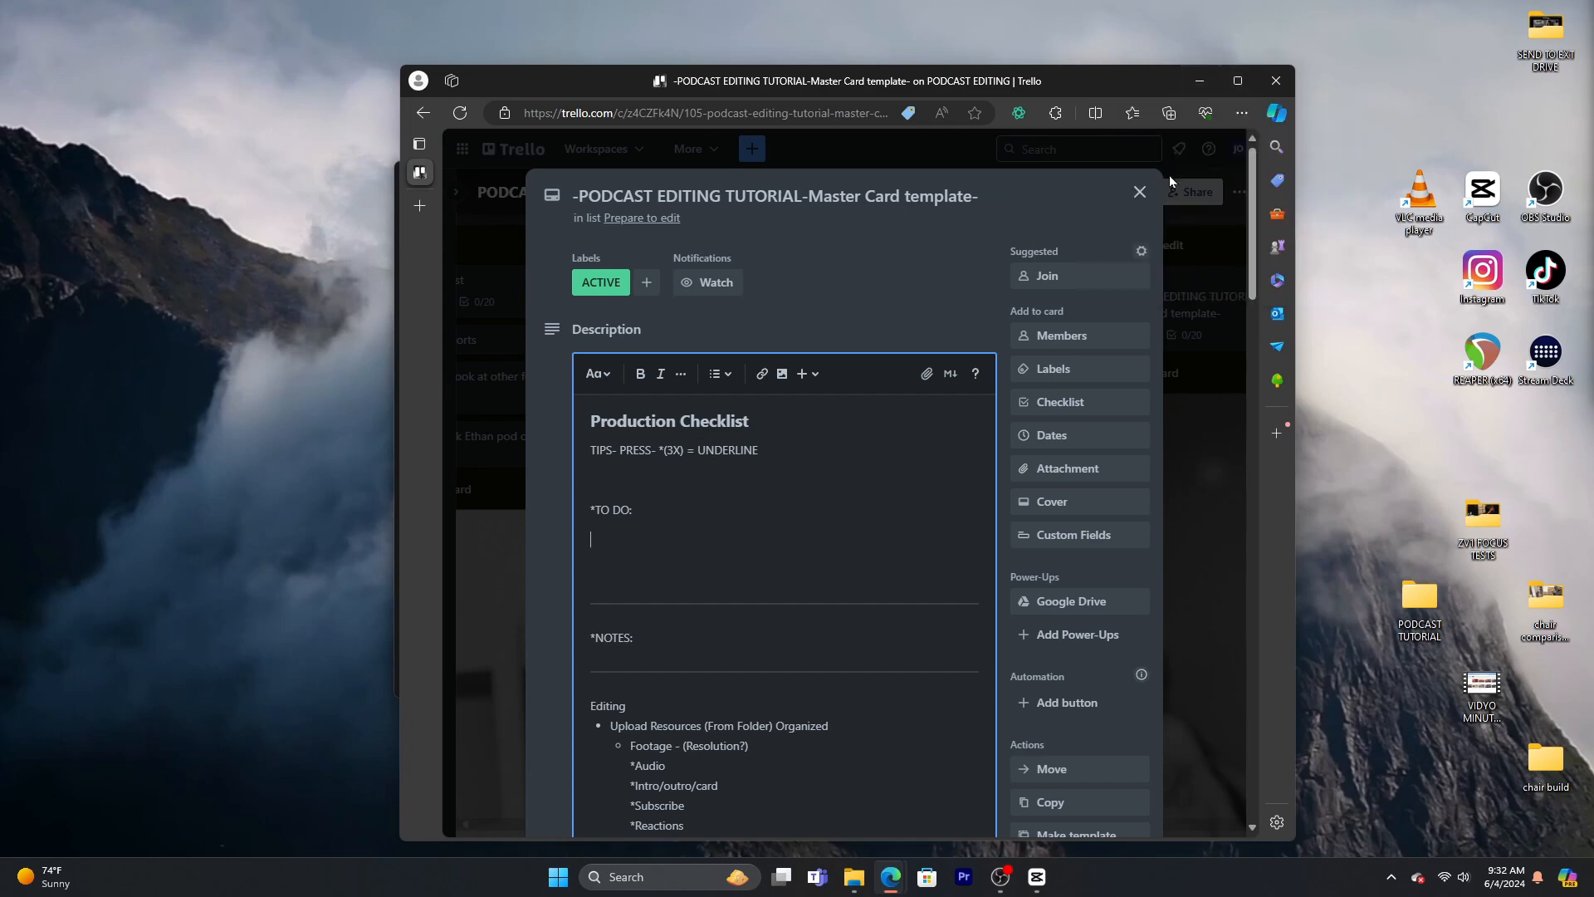
{"action": "left_click", "coordinate": [1140, 193]}
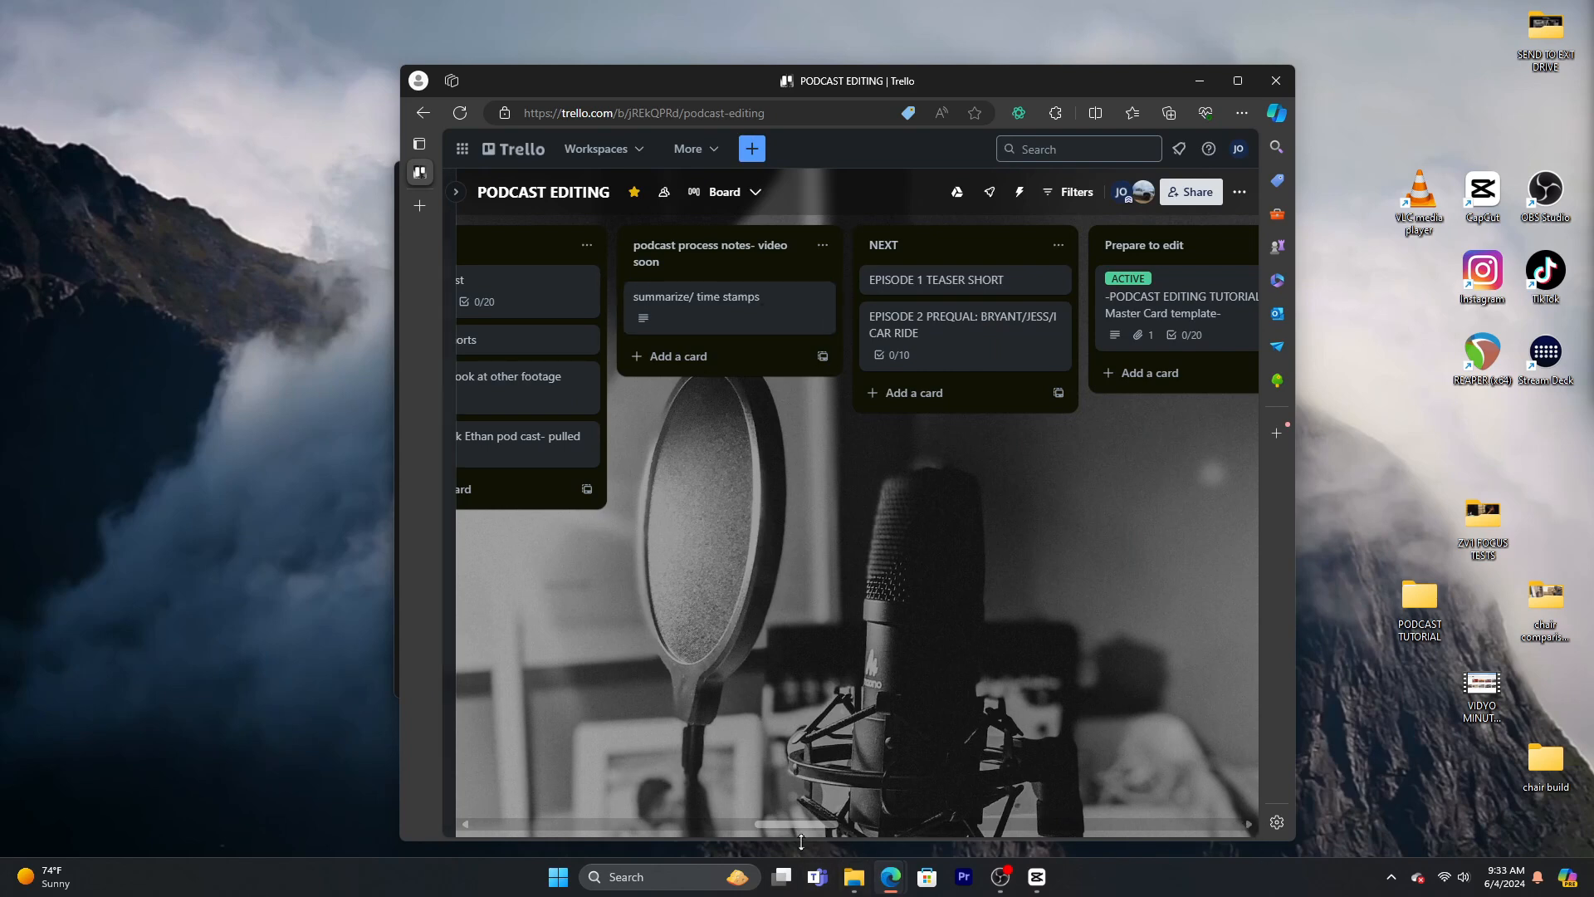
{"action": "left_click_drag", "start_coordinate": [799, 829], "coordinate": [876, 820]}
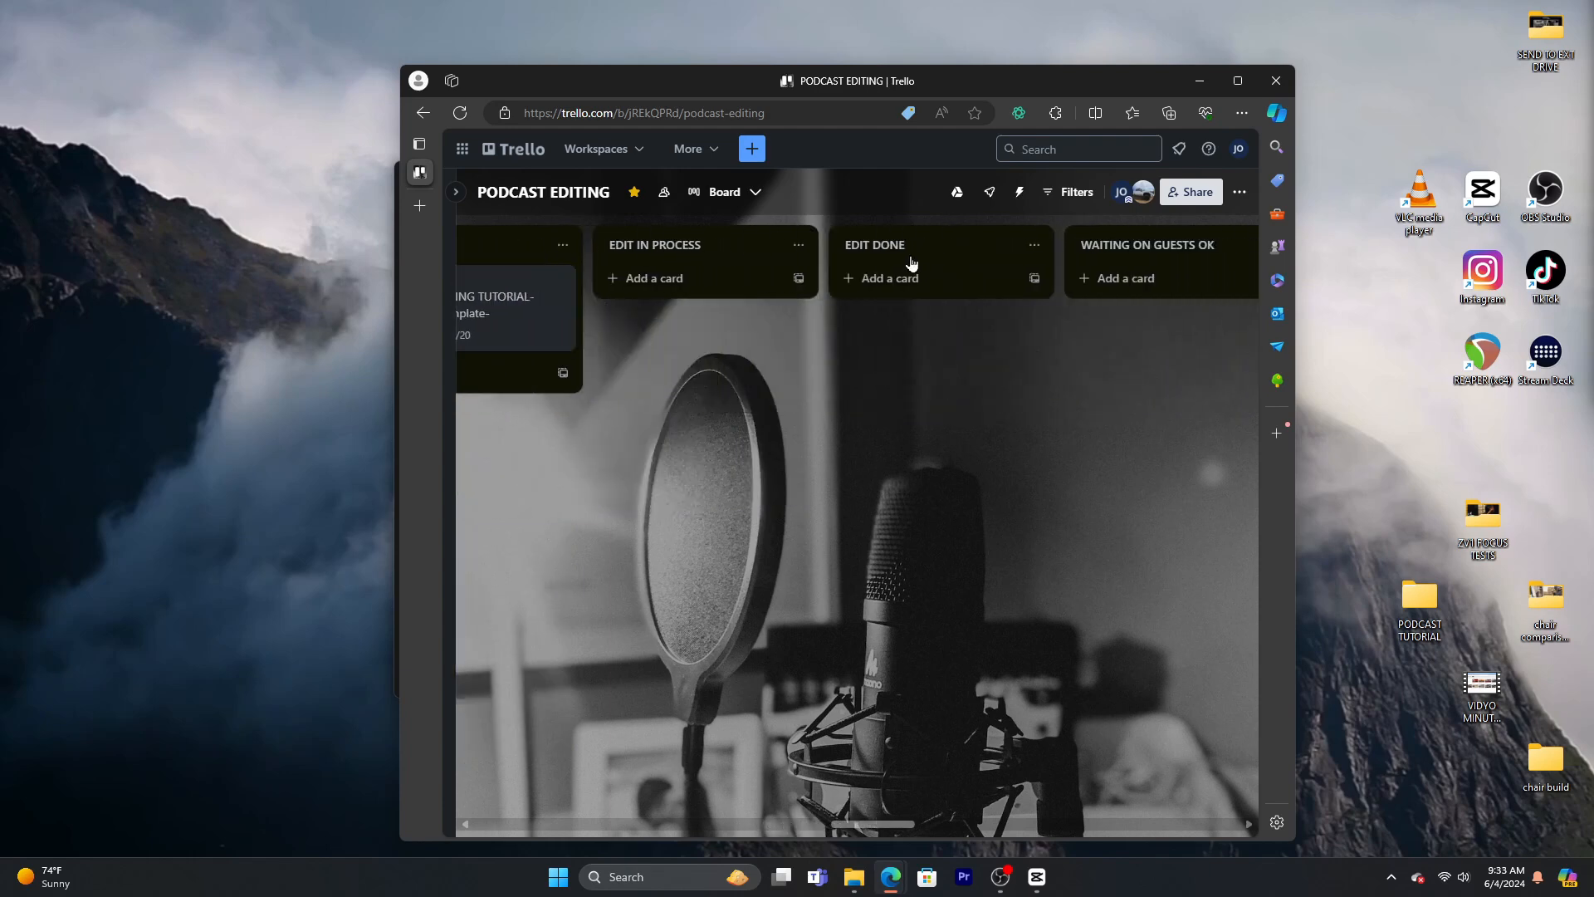
{"action": "left_click_drag", "start_coordinate": [889, 828], "coordinate": [860, 826]}
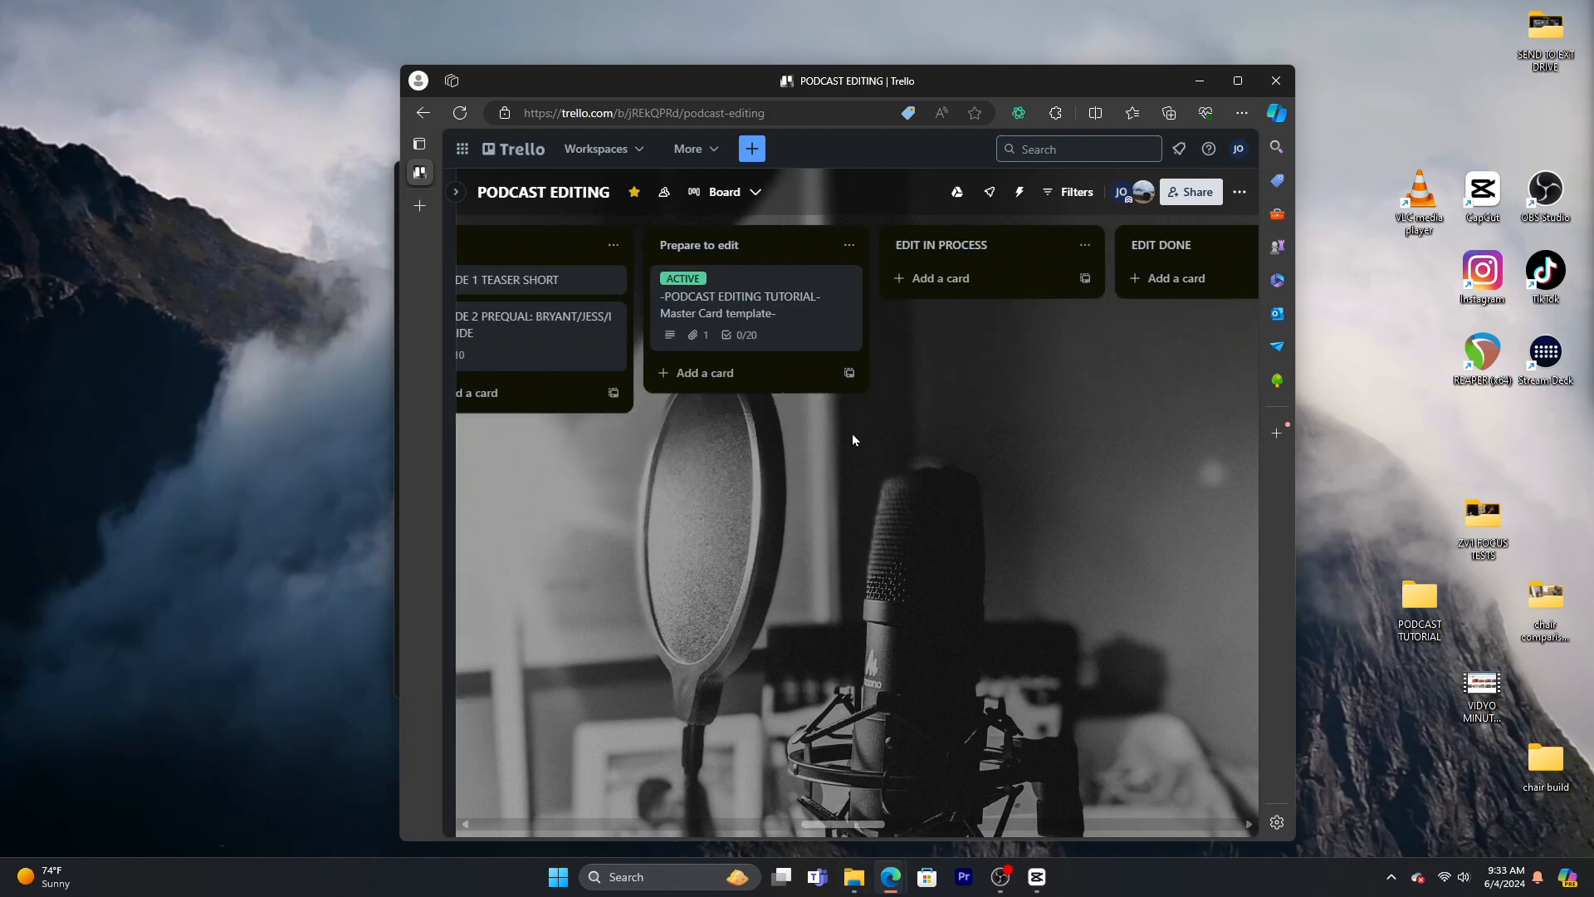
Open the PODCAST EDITING TUTORIAL master card in the Prepare to edit list and read through its production checklist
{"action": "left_click", "coordinate": [793, 312]}
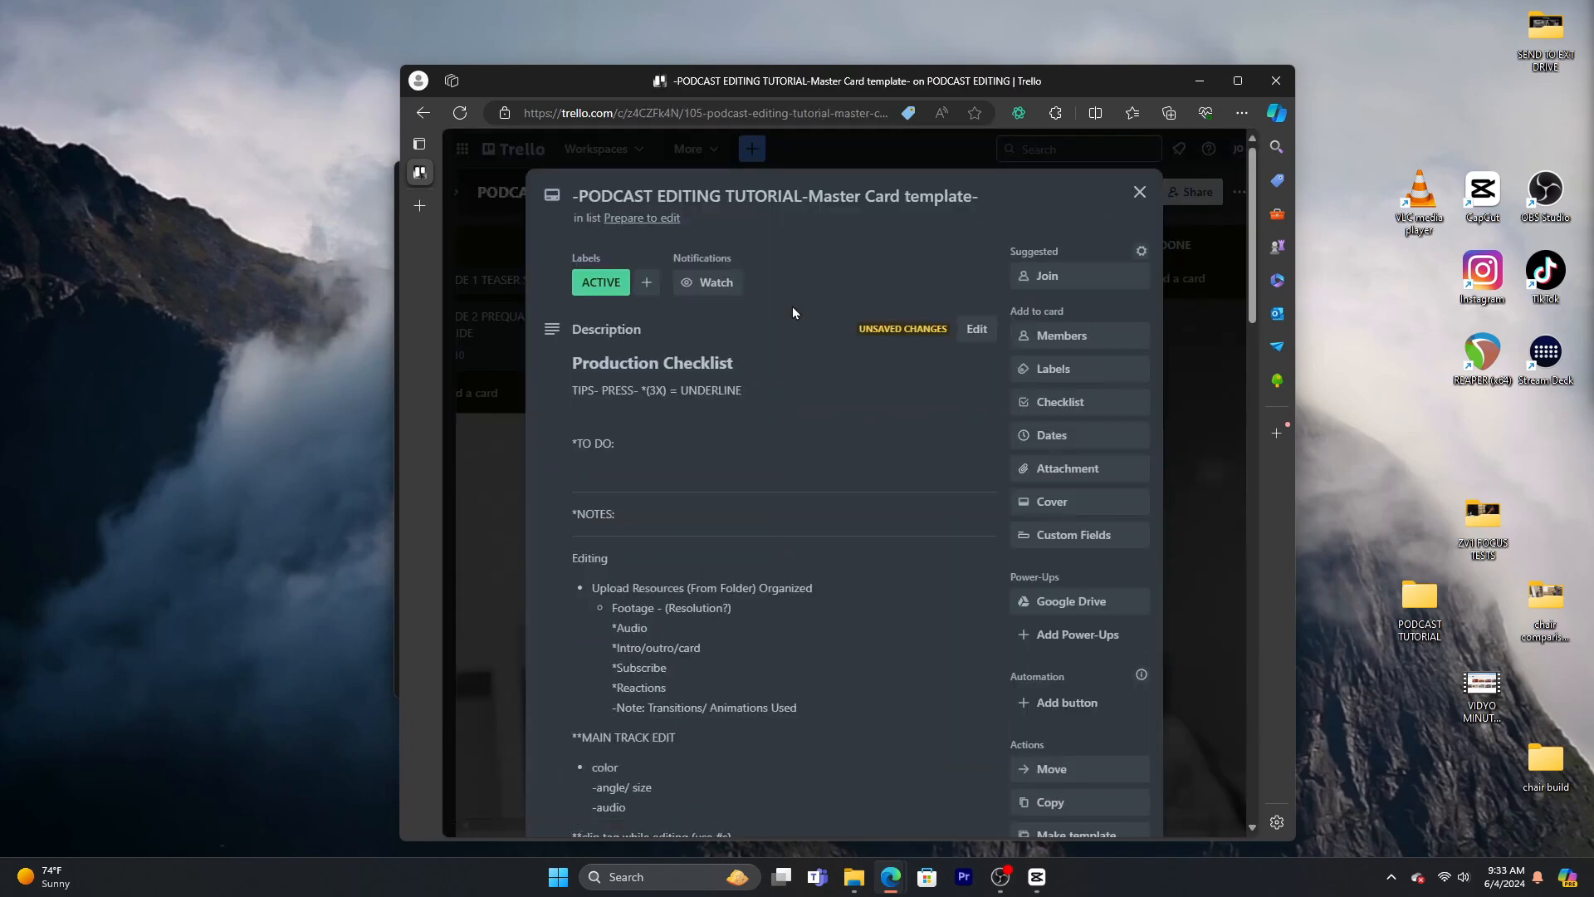
{"action": "scroll", "coordinate": [804, 459], "scroll_direction": "down", "scroll_amount": 2}
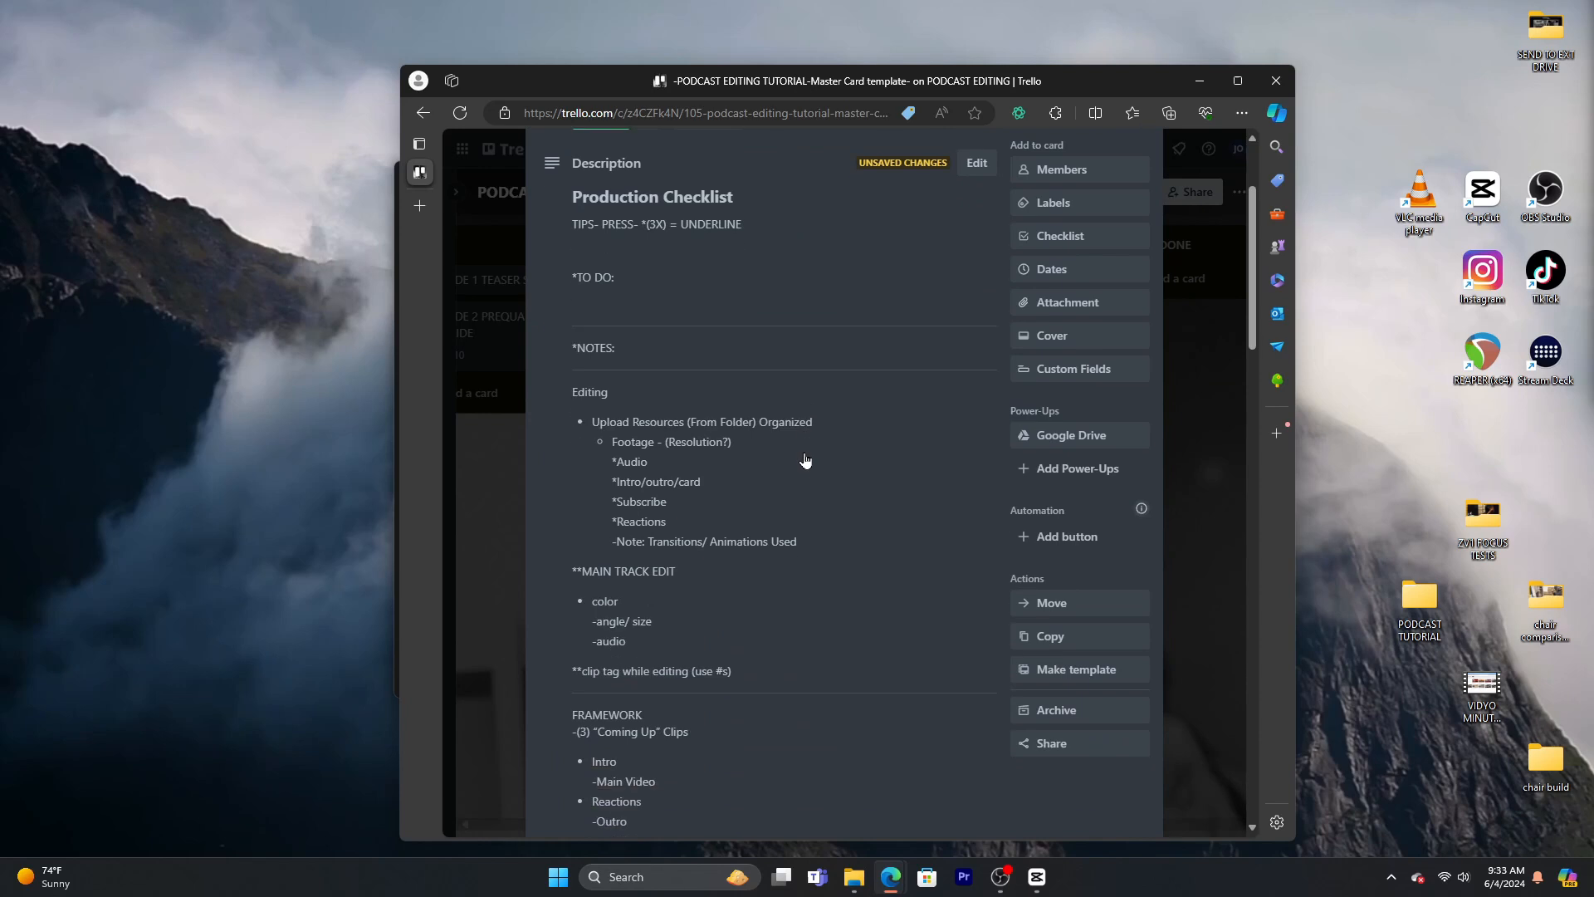
{"action": "scroll", "coordinate": [804, 459], "scroll_direction": "up", "scroll_amount": 2}
{"action": "scroll", "coordinate": [774, 389], "scroll_direction": "down", "scroll_amount": 3}
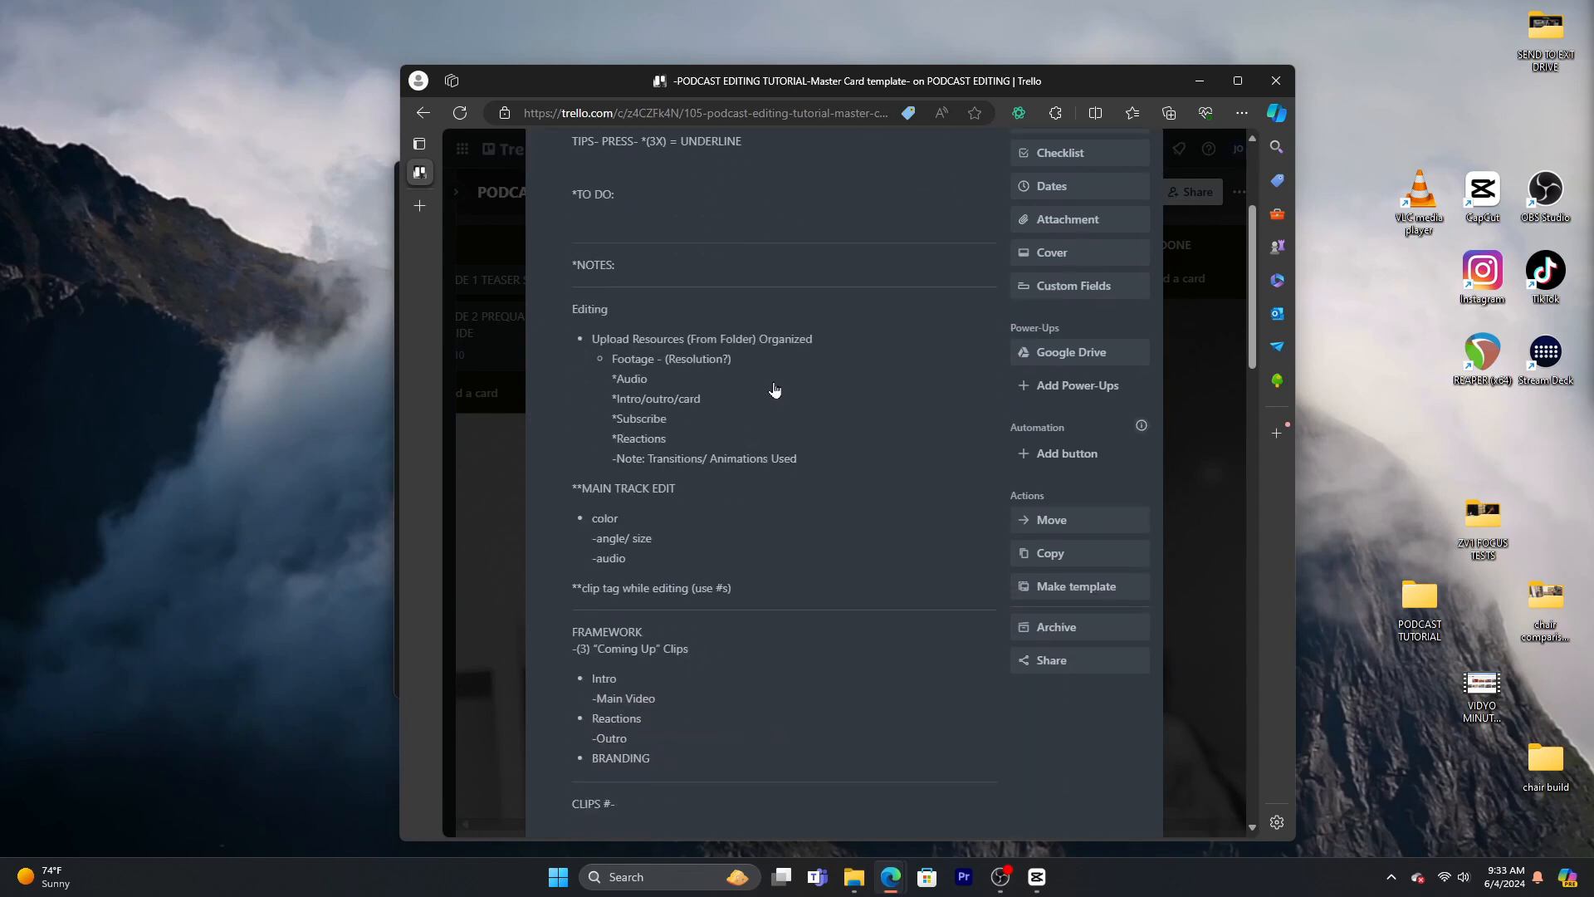
{"action": "scroll", "coordinate": [737, 495], "scroll_direction": "down", "scroll_amount": 4}
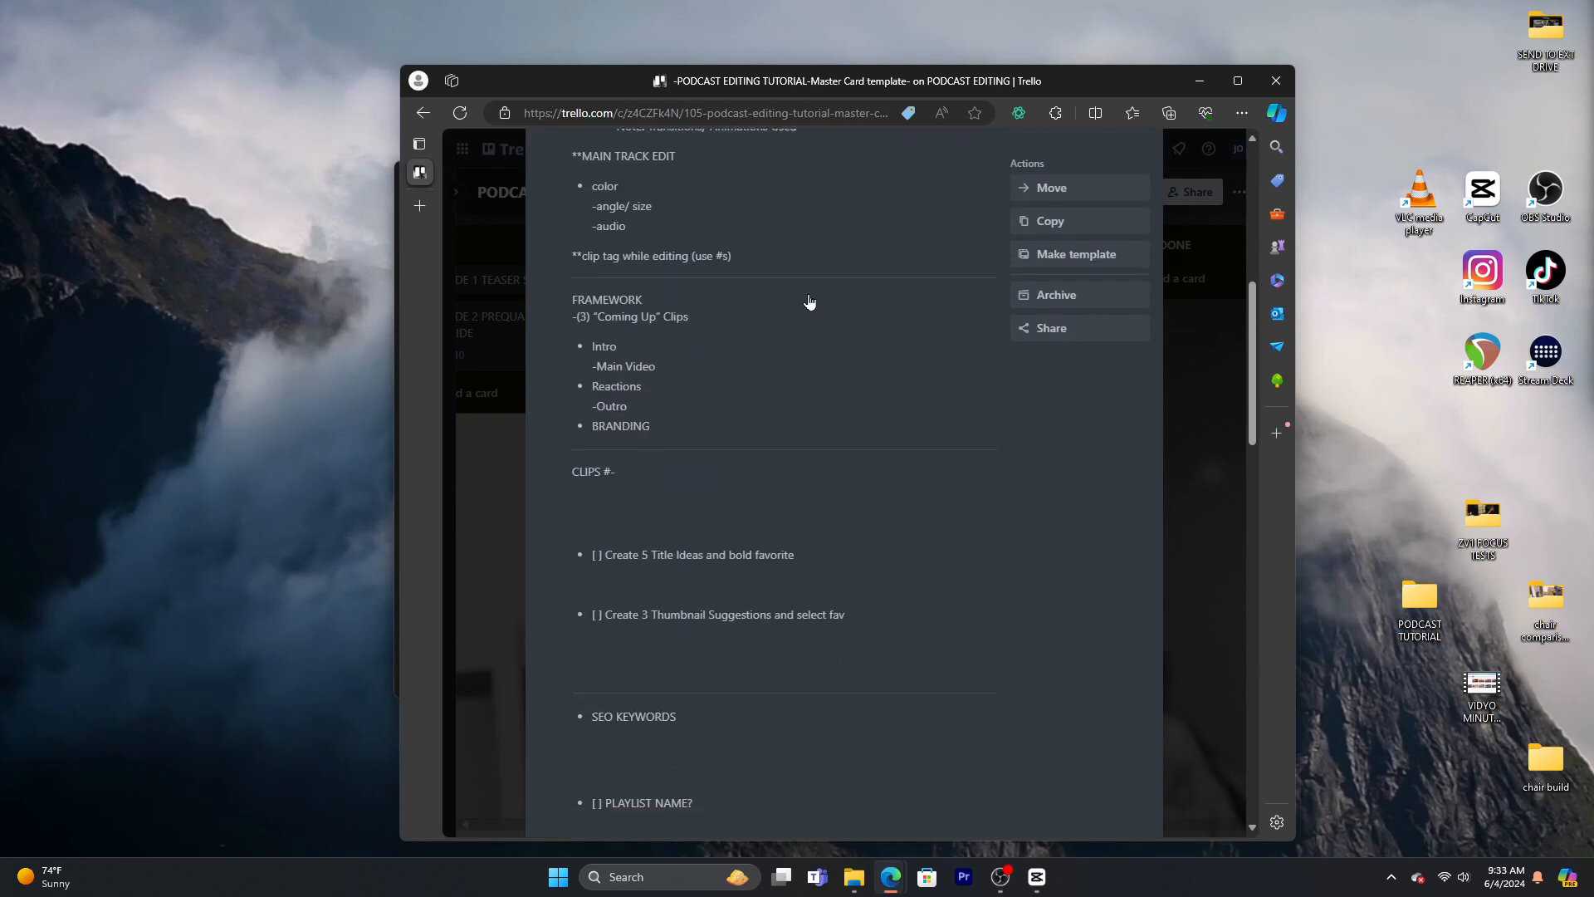
{"action": "scroll", "coordinate": [716, 470], "scroll_direction": "down", "scroll_amount": 13}
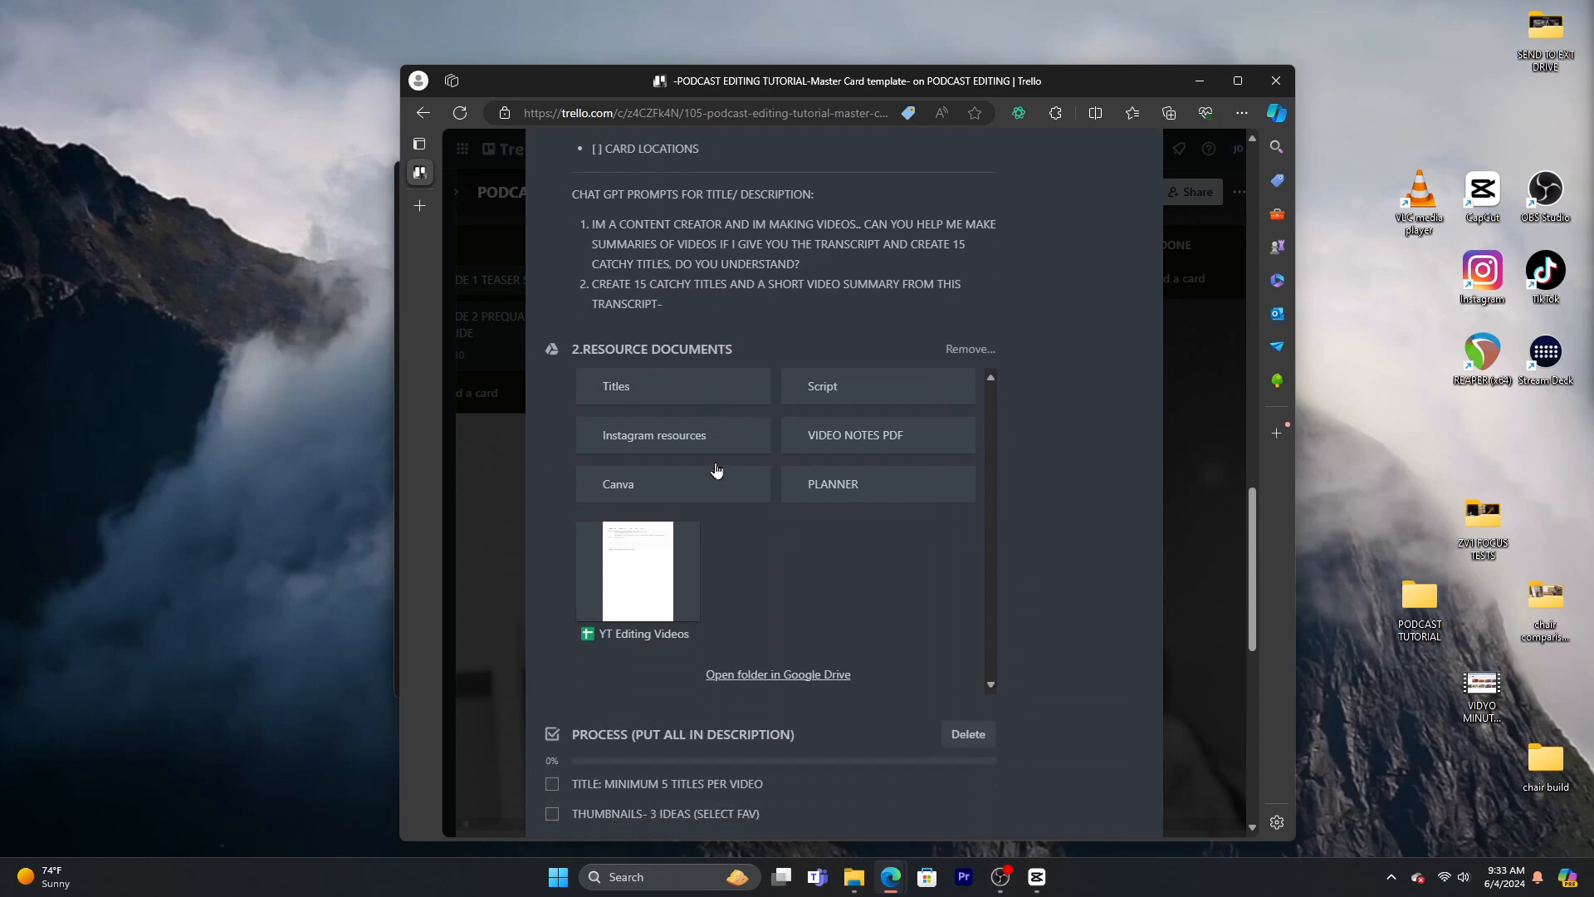
{"action": "scroll", "coordinate": [716, 470], "scroll_direction": "down", "scroll_amount": 1}
{"action": "scroll", "coordinate": [717, 470], "scroll_direction": "down", "scroll_amount": 2}
{"action": "scroll", "coordinate": [719, 470], "scroll_direction": "up", "scroll_amount": 8}
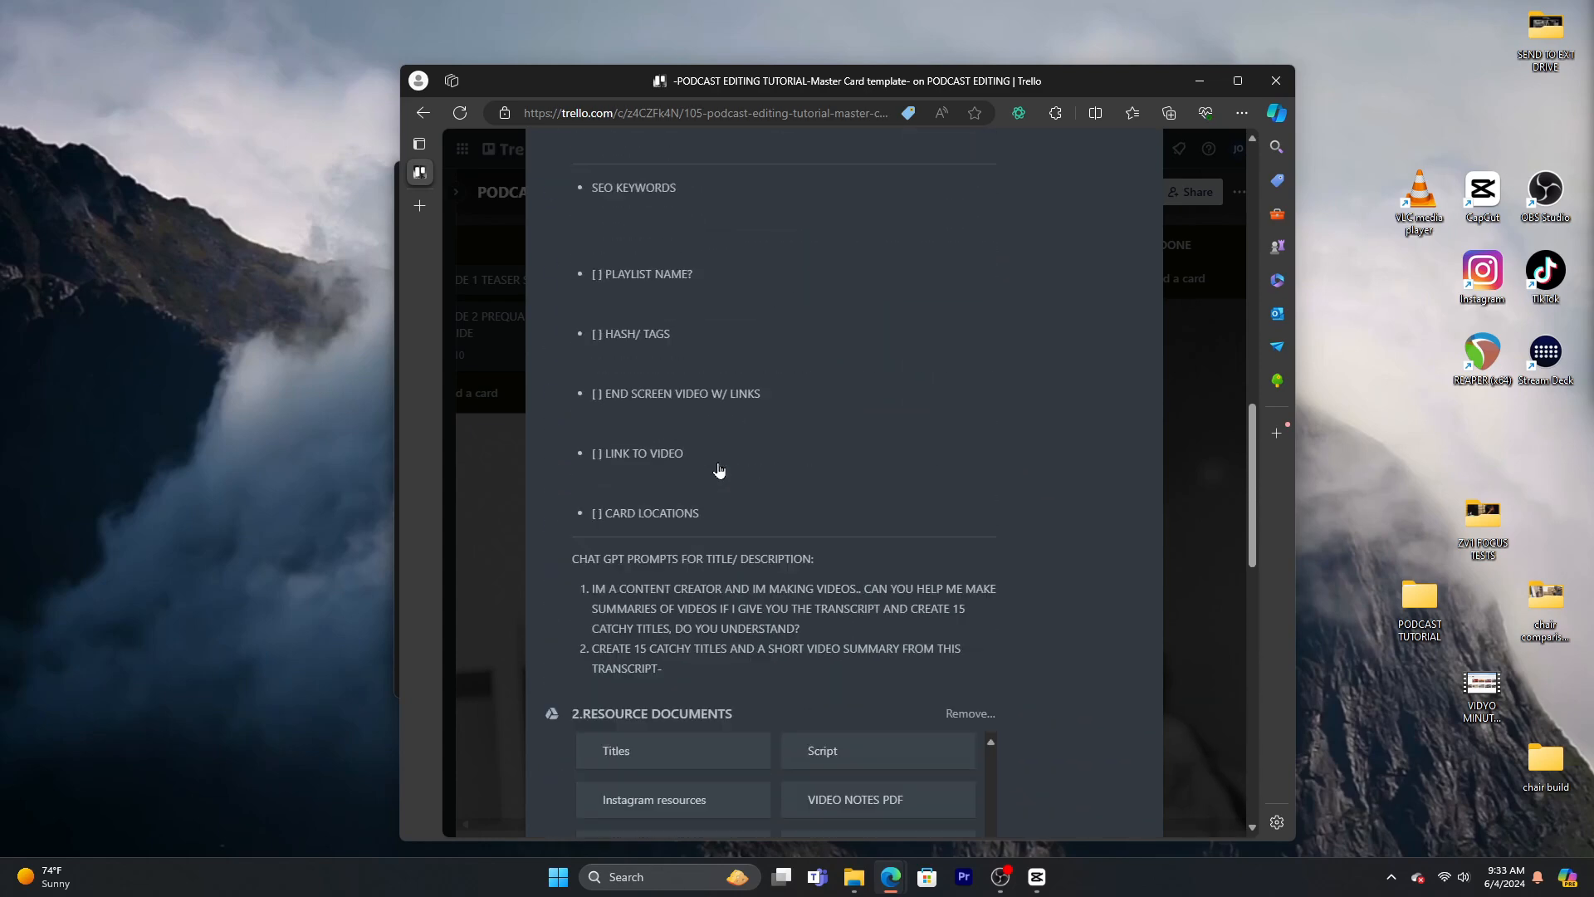
{"action": "scroll", "coordinate": [719, 470], "scroll_direction": "up", "scroll_amount": 12}
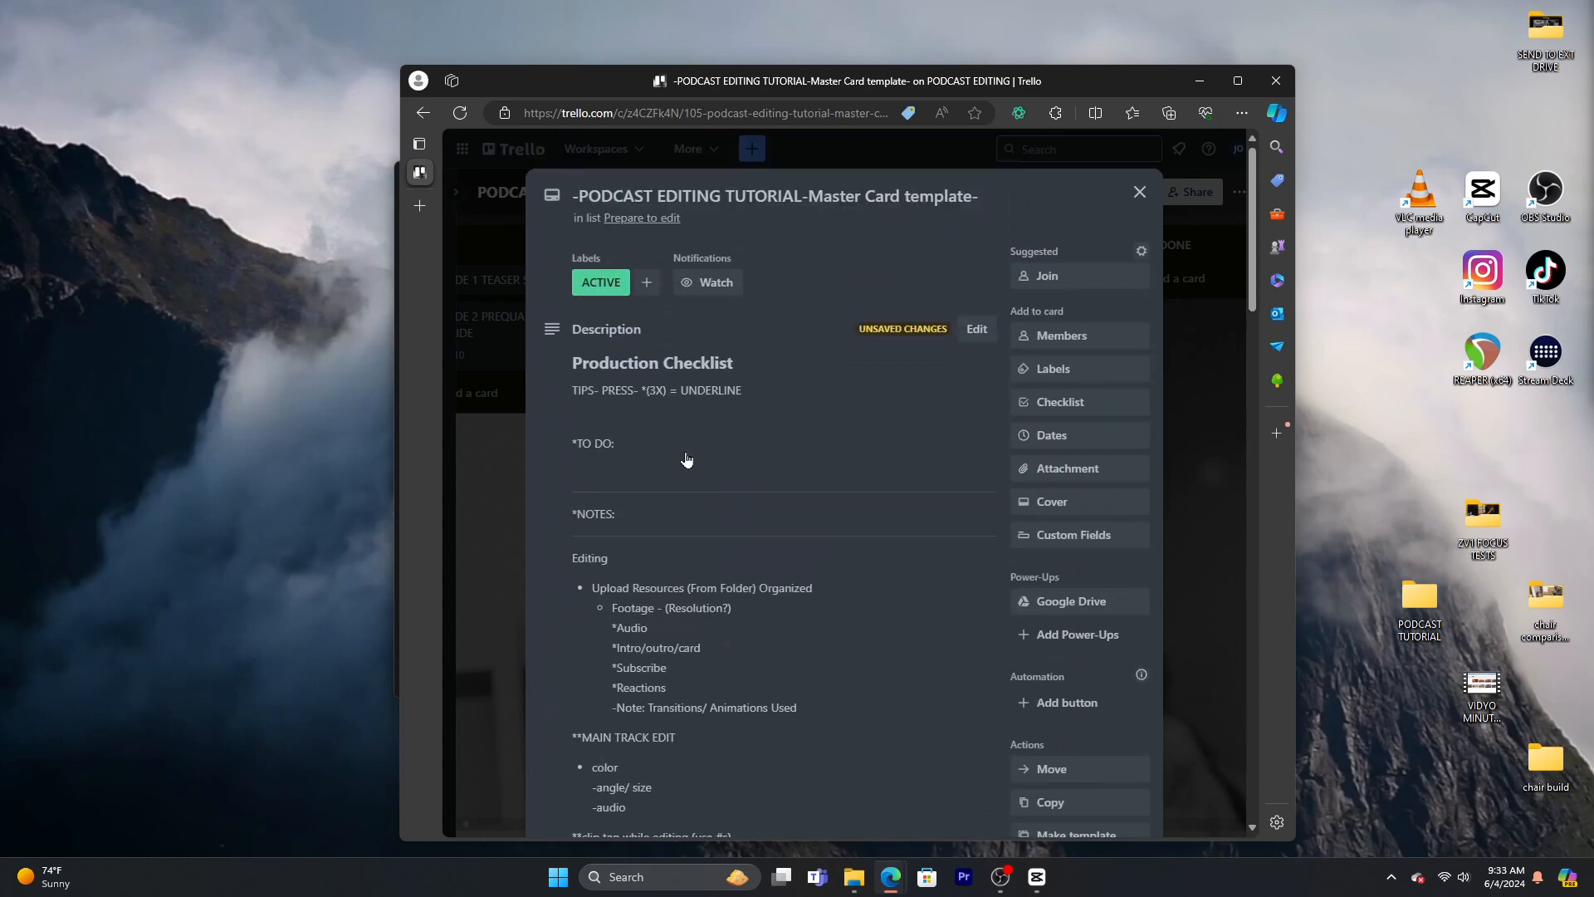
{"action": "scroll", "coordinate": [678, 571], "scroll_direction": "down", "scroll_amount": 2}
{"action": "left_click", "coordinate": [677, 571]}
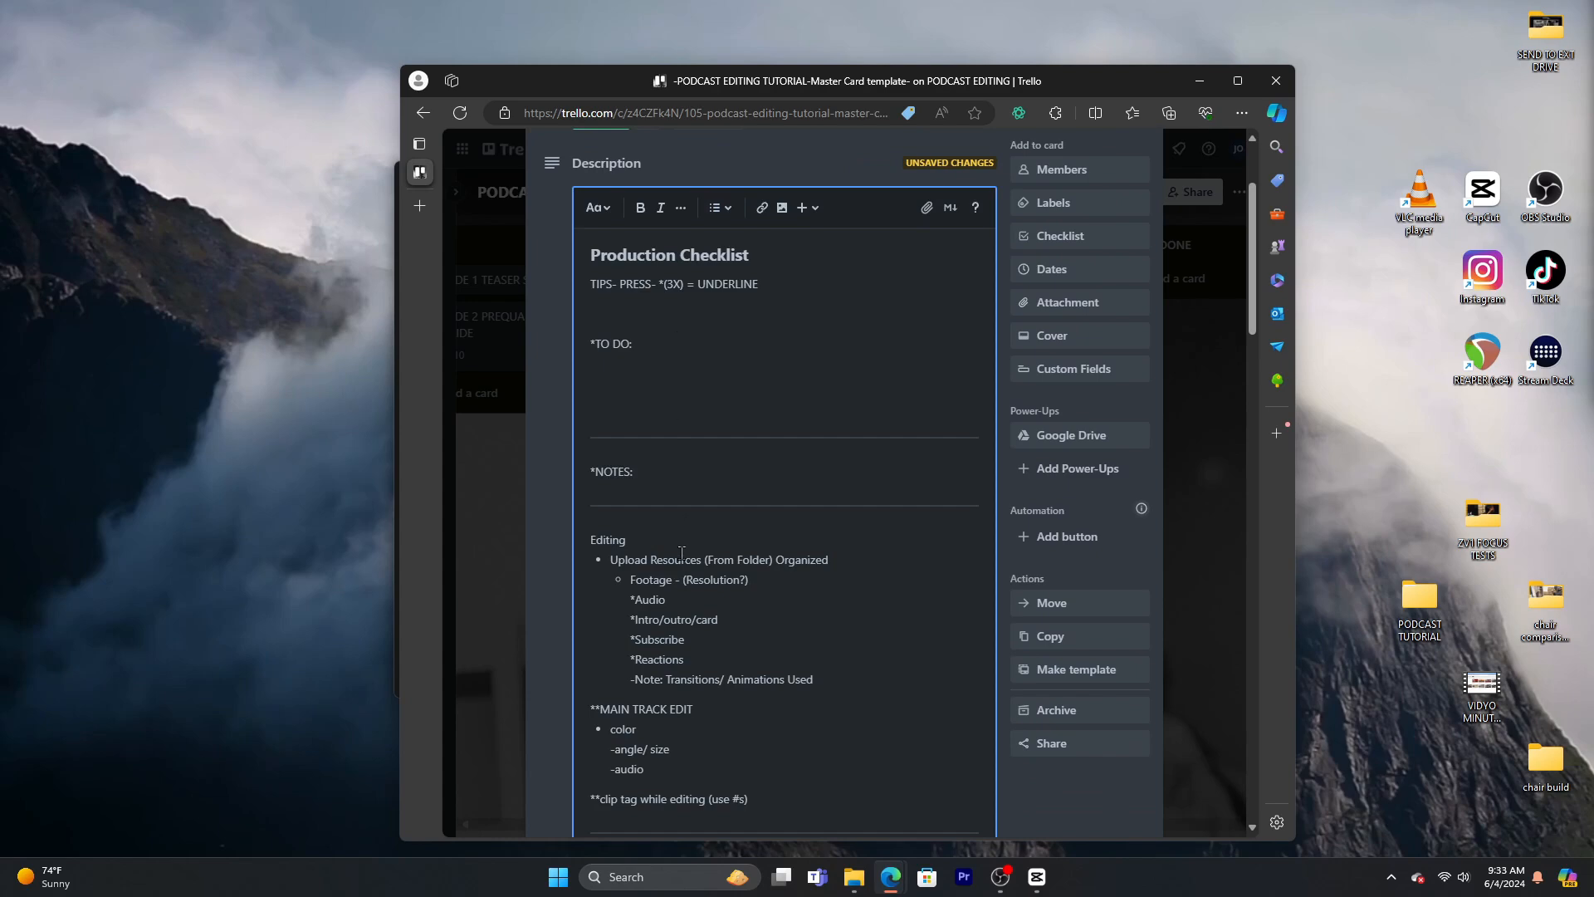
{"action": "scroll", "coordinate": [681, 552], "scroll_direction": "down", "scroll_amount": 1}
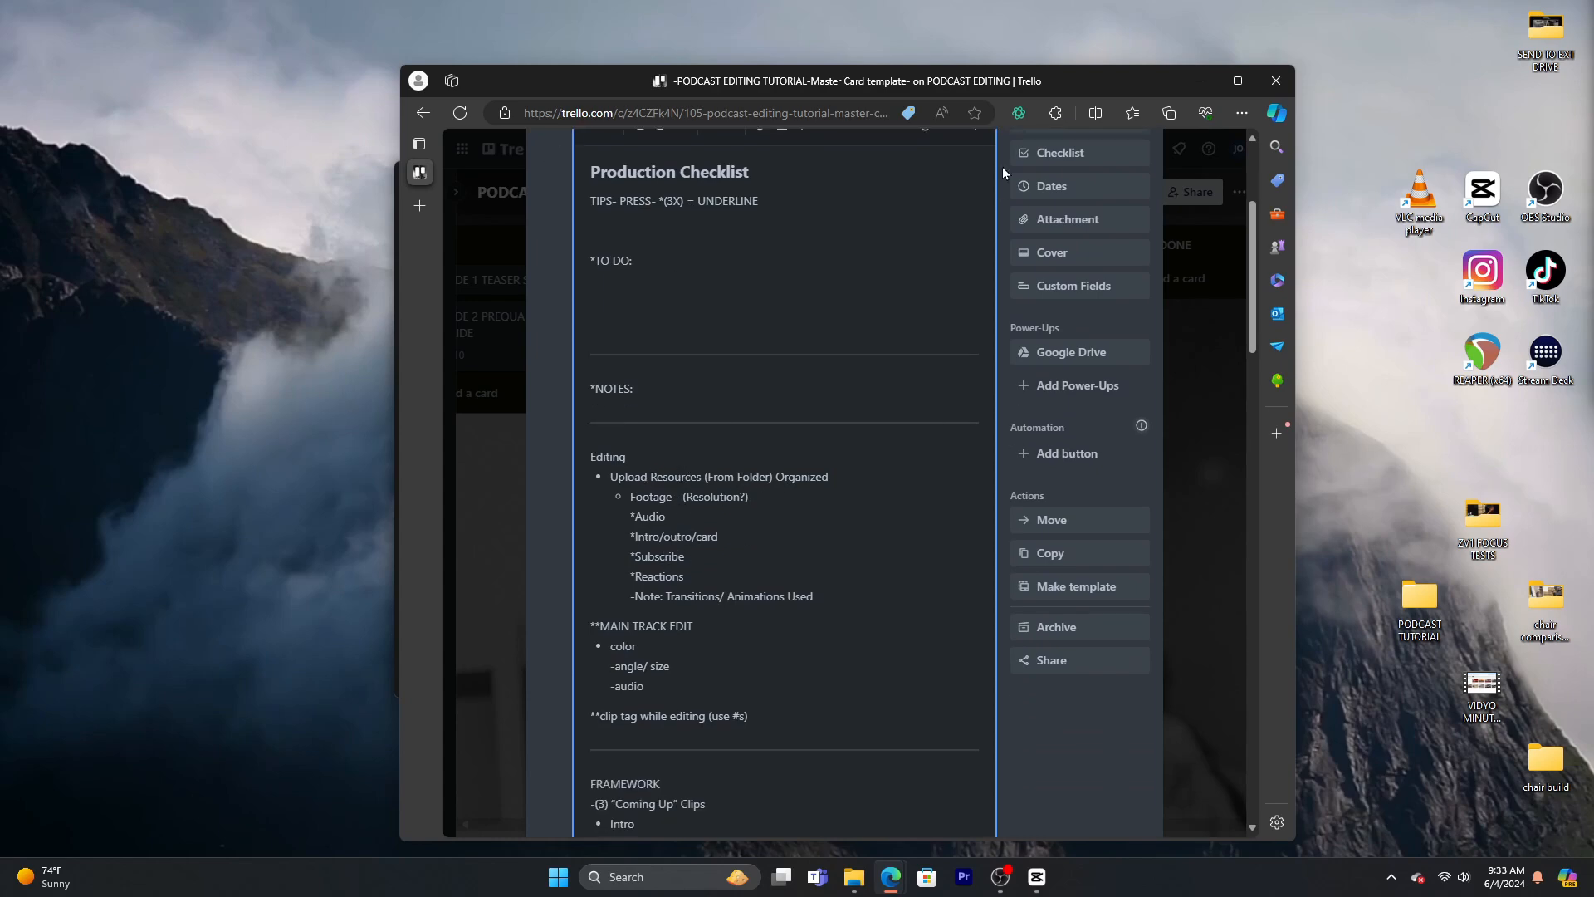
Move the Trello window out of the way, switch to CapCut and create a new project
{"action": "left_click_drag", "start_coordinate": [1029, 81], "coordinate": [1593, 448]}
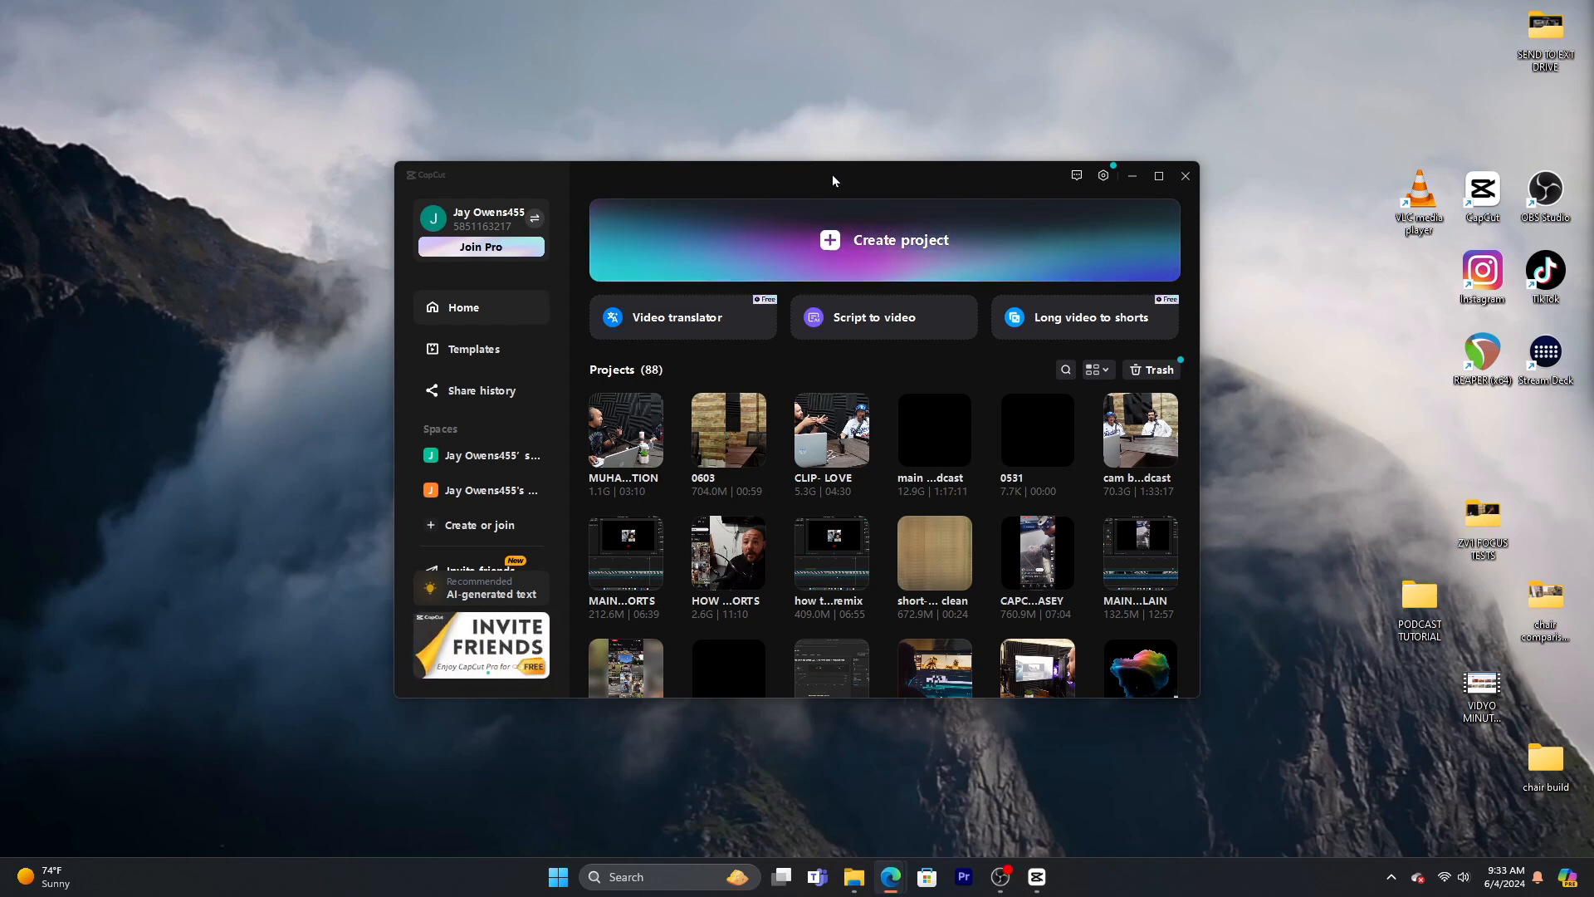
{"action": "left_click", "coordinate": [890, 260]}
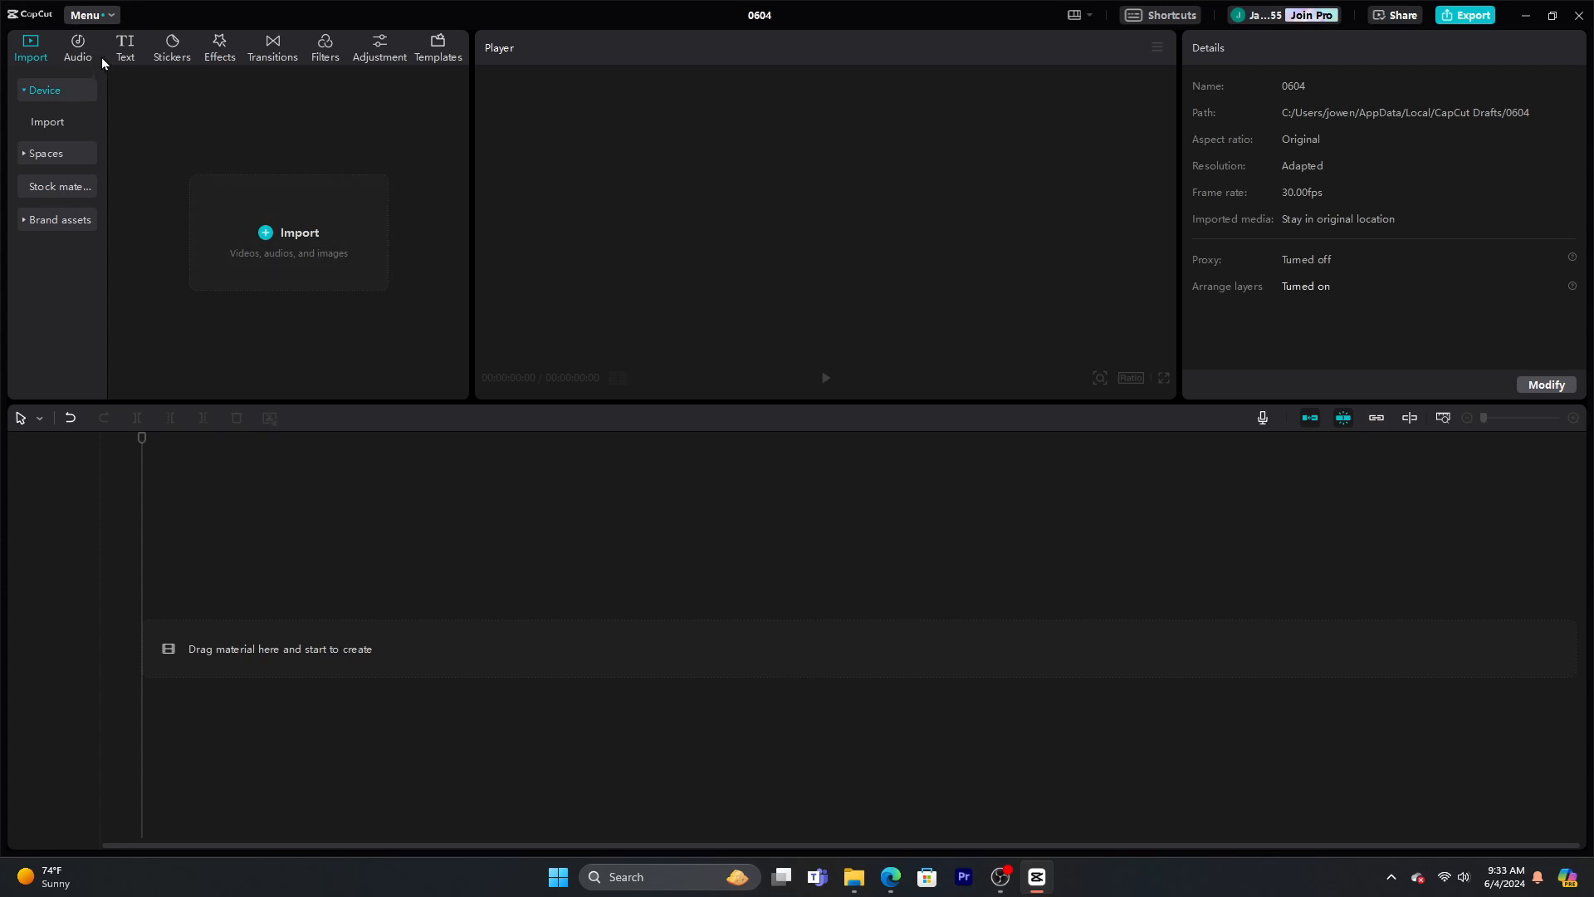
Examine the Draft and Performance settings, including the proxy option, and leave them without saving
{"action": "left_click", "coordinate": [99, 20]}
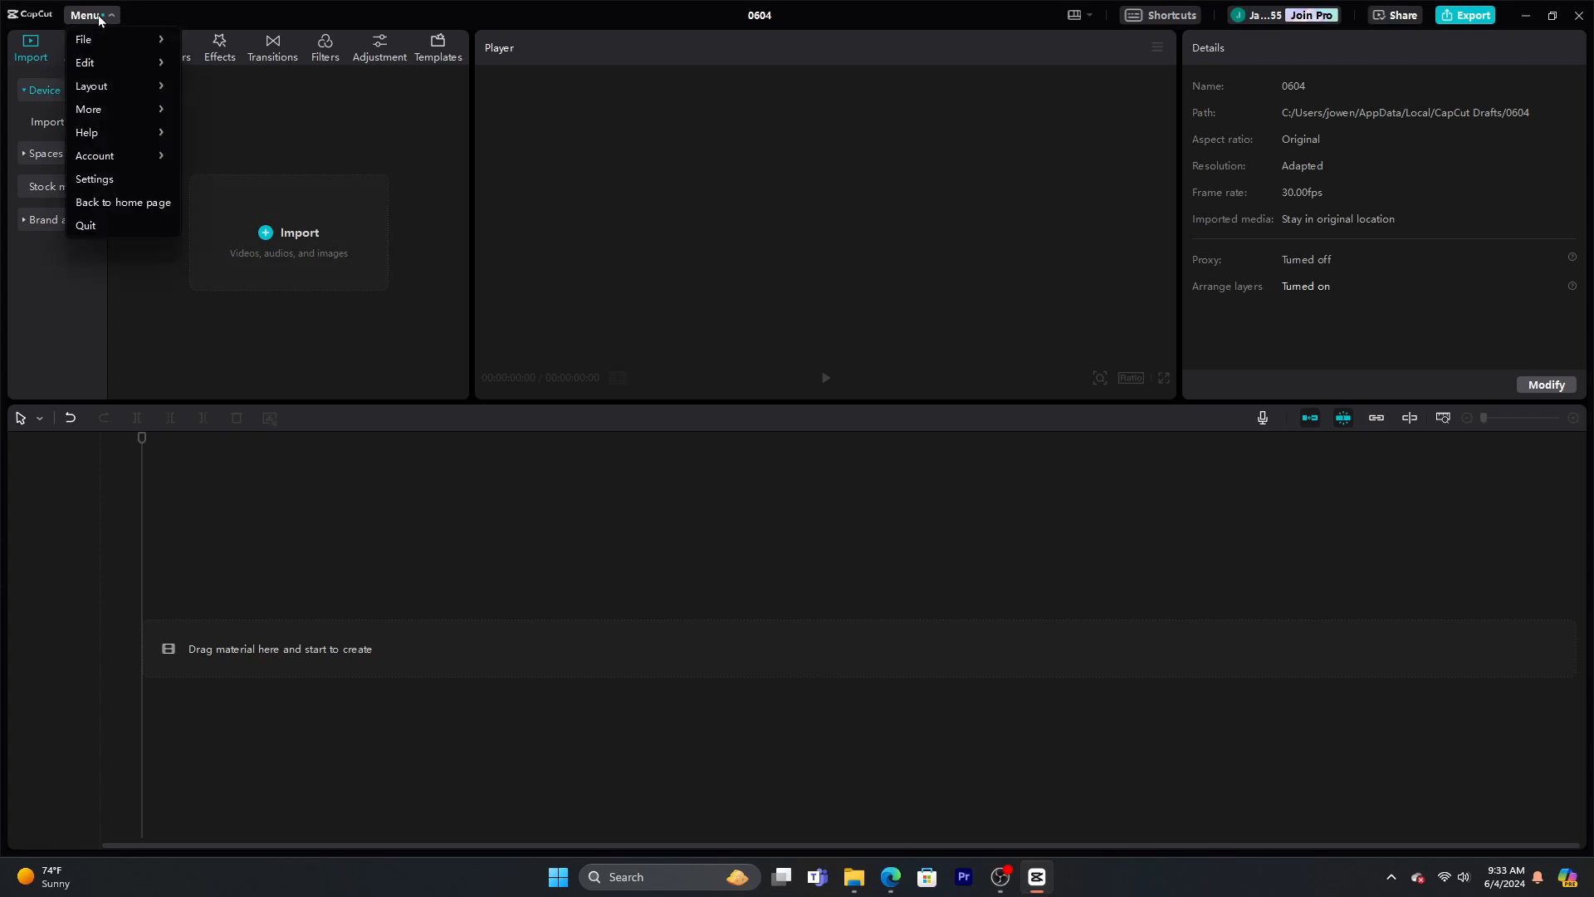
{"action": "left_click", "coordinate": [107, 181]}
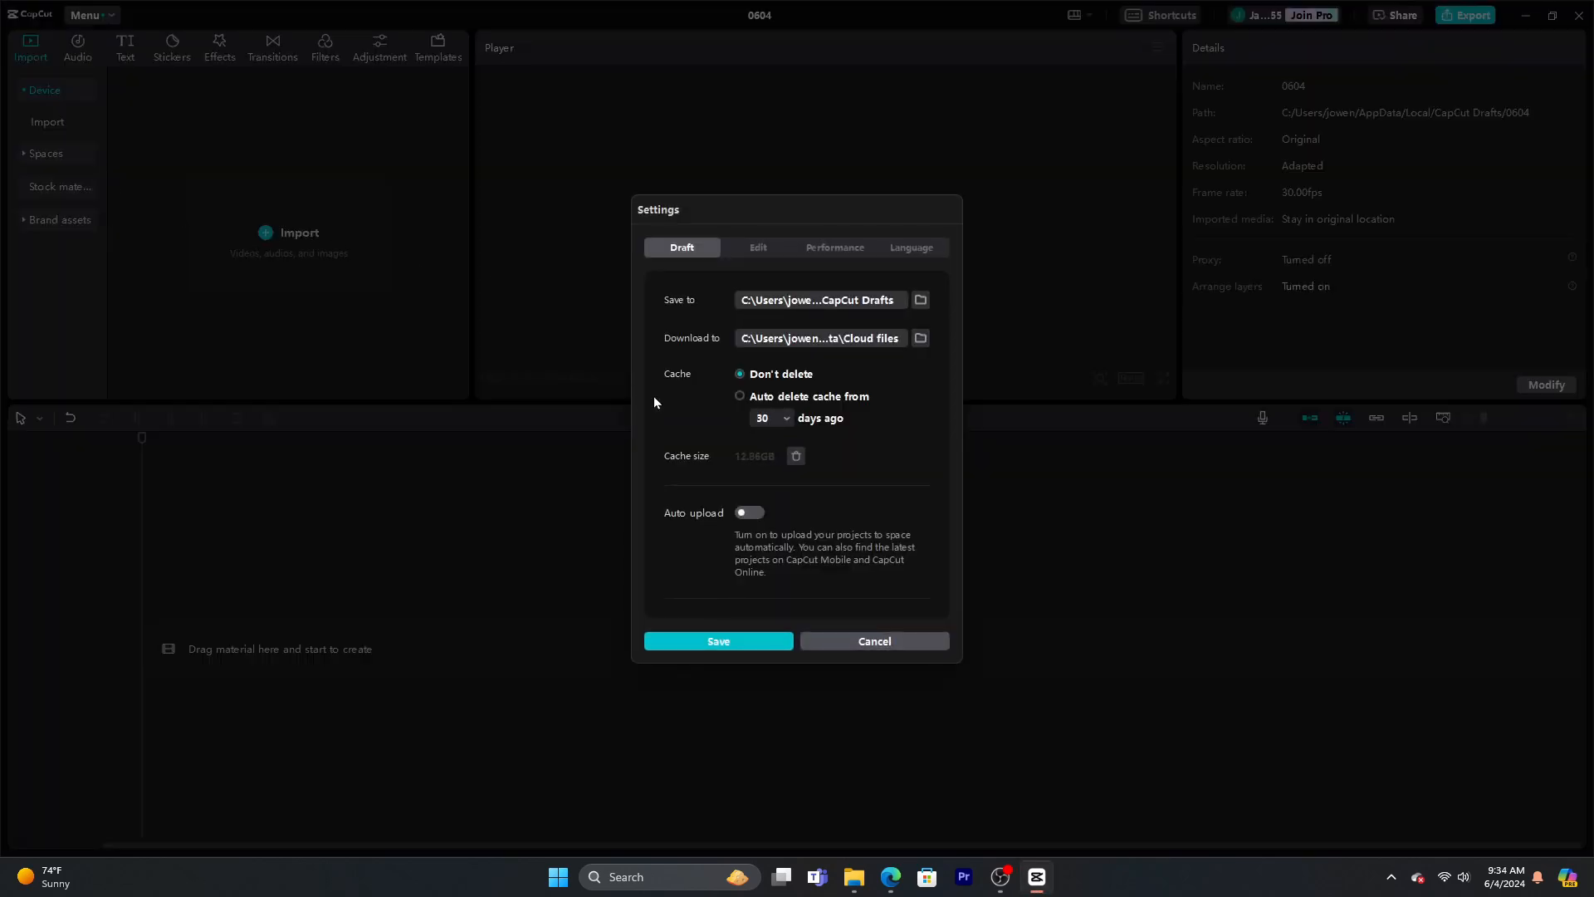
{"action": "left_click", "coordinate": [844, 248]}
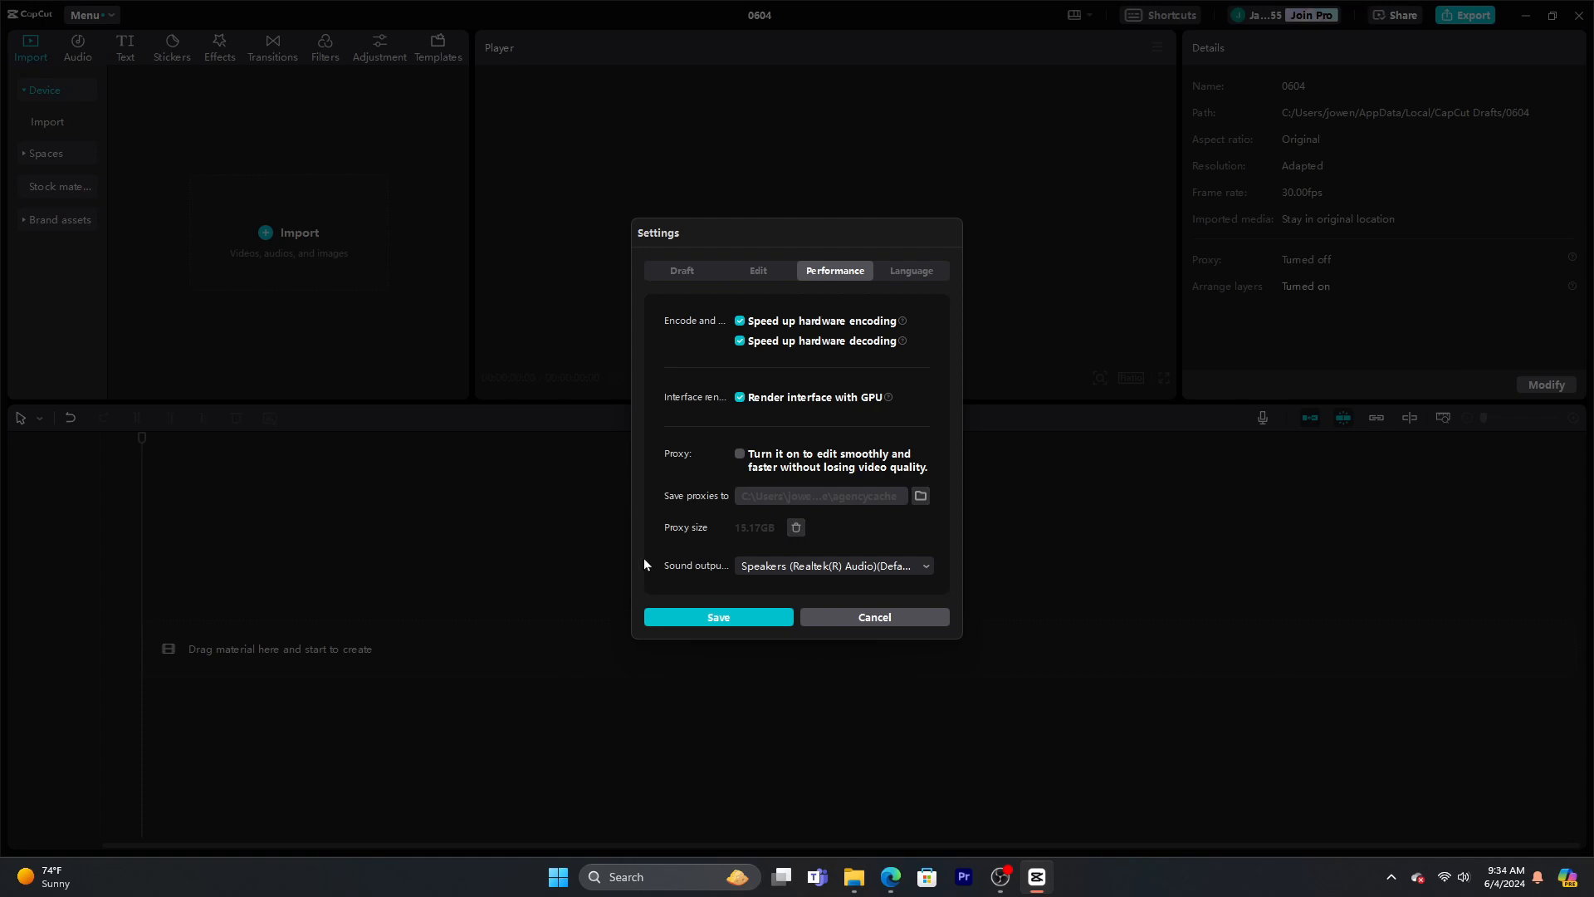
{"action": "left_click", "coordinate": [741, 455]}
{"action": "left_click", "coordinate": [742, 455]}
{"action": "left_click", "coordinate": [873, 619]}
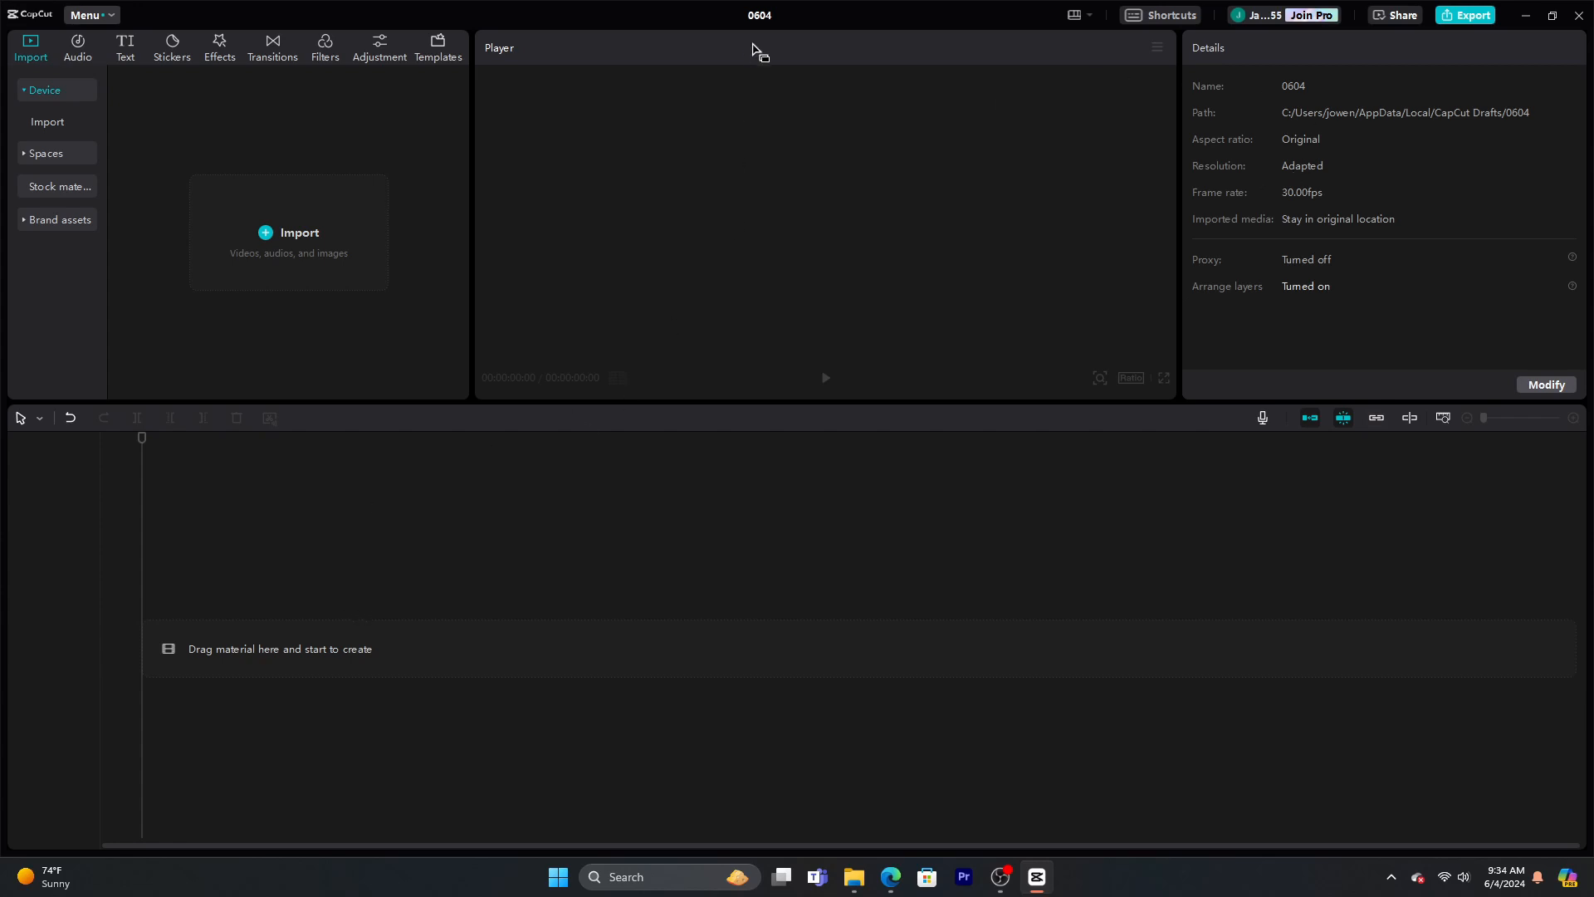
Rename the project as PODCAST TUTORIAL- EPISODE 1
{"action": "left_click", "coordinate": [760, 15]}
{"action": "type", "text": "PODCAST "}
{"action": "type", "text": "TUTO"}
{"action": "type", "text": "RIAL"}
{"action": "type", "text": "- EPI"}
{"action": "type", "text": "SODE "}
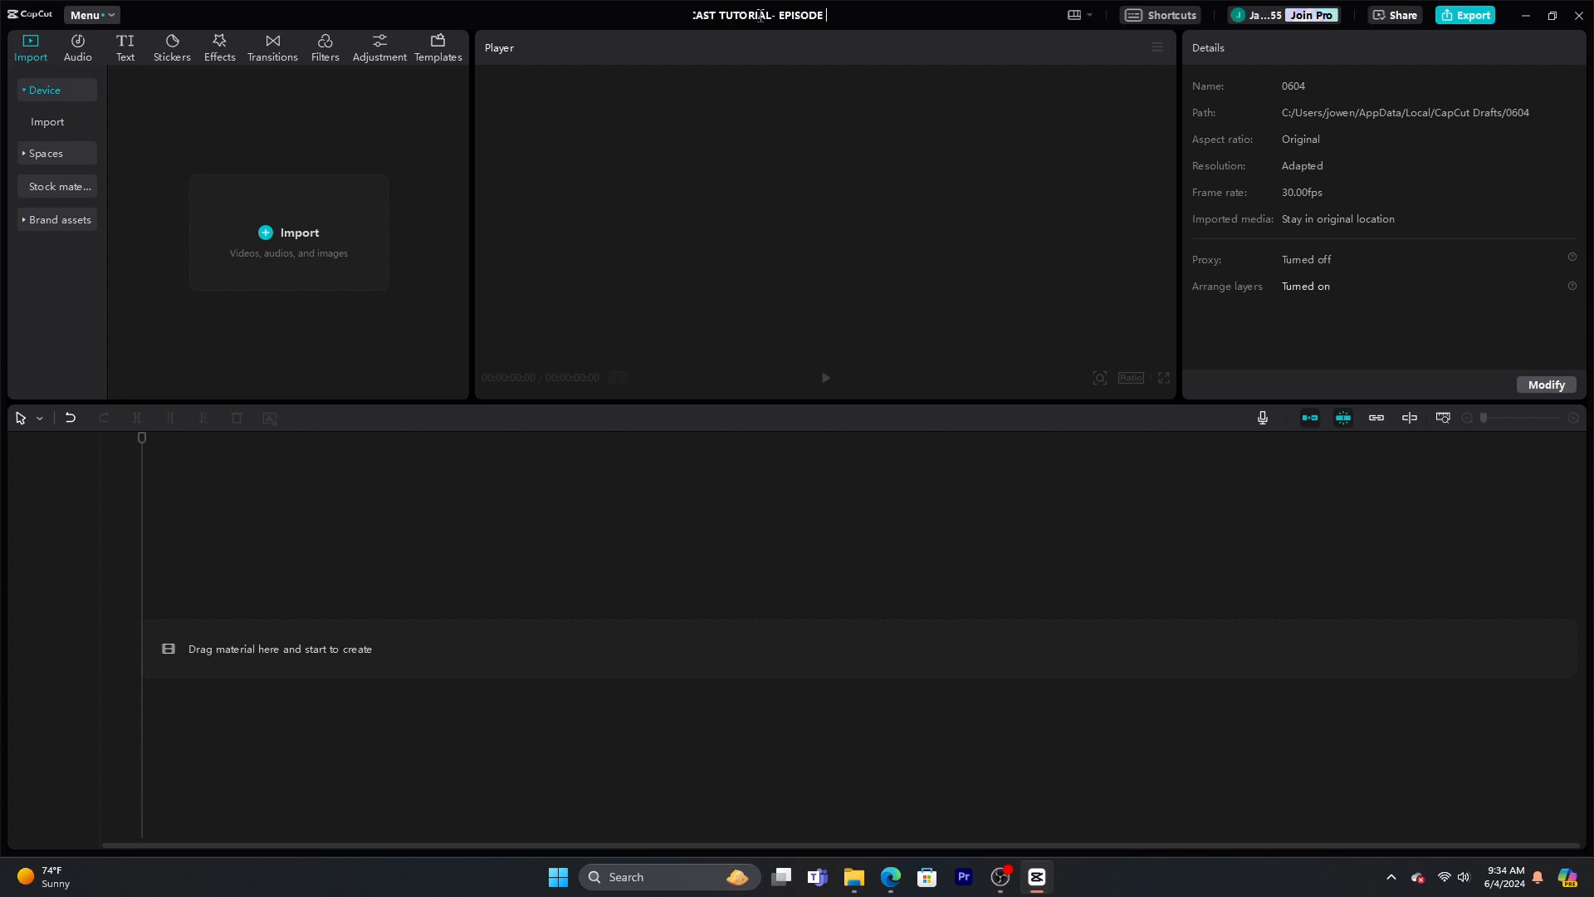
{"action": "type", "text": "1"}
{"action": "key", "text": "Return"}
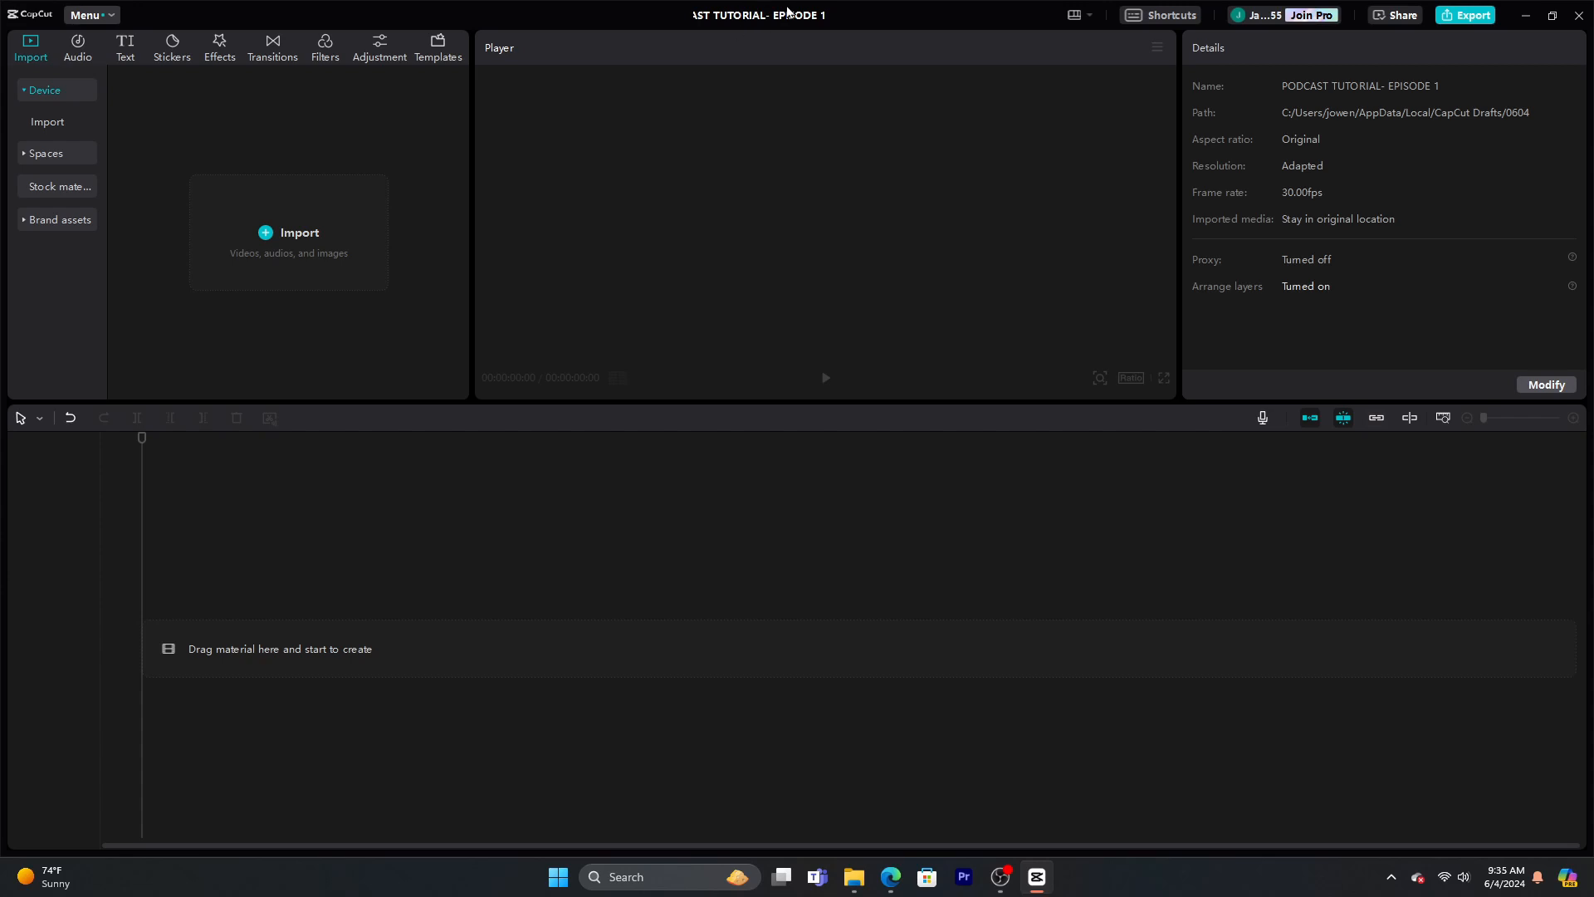
Try to export the project with its empty timeline
{"action": "left_click", "coordinate": [1475, 12]}
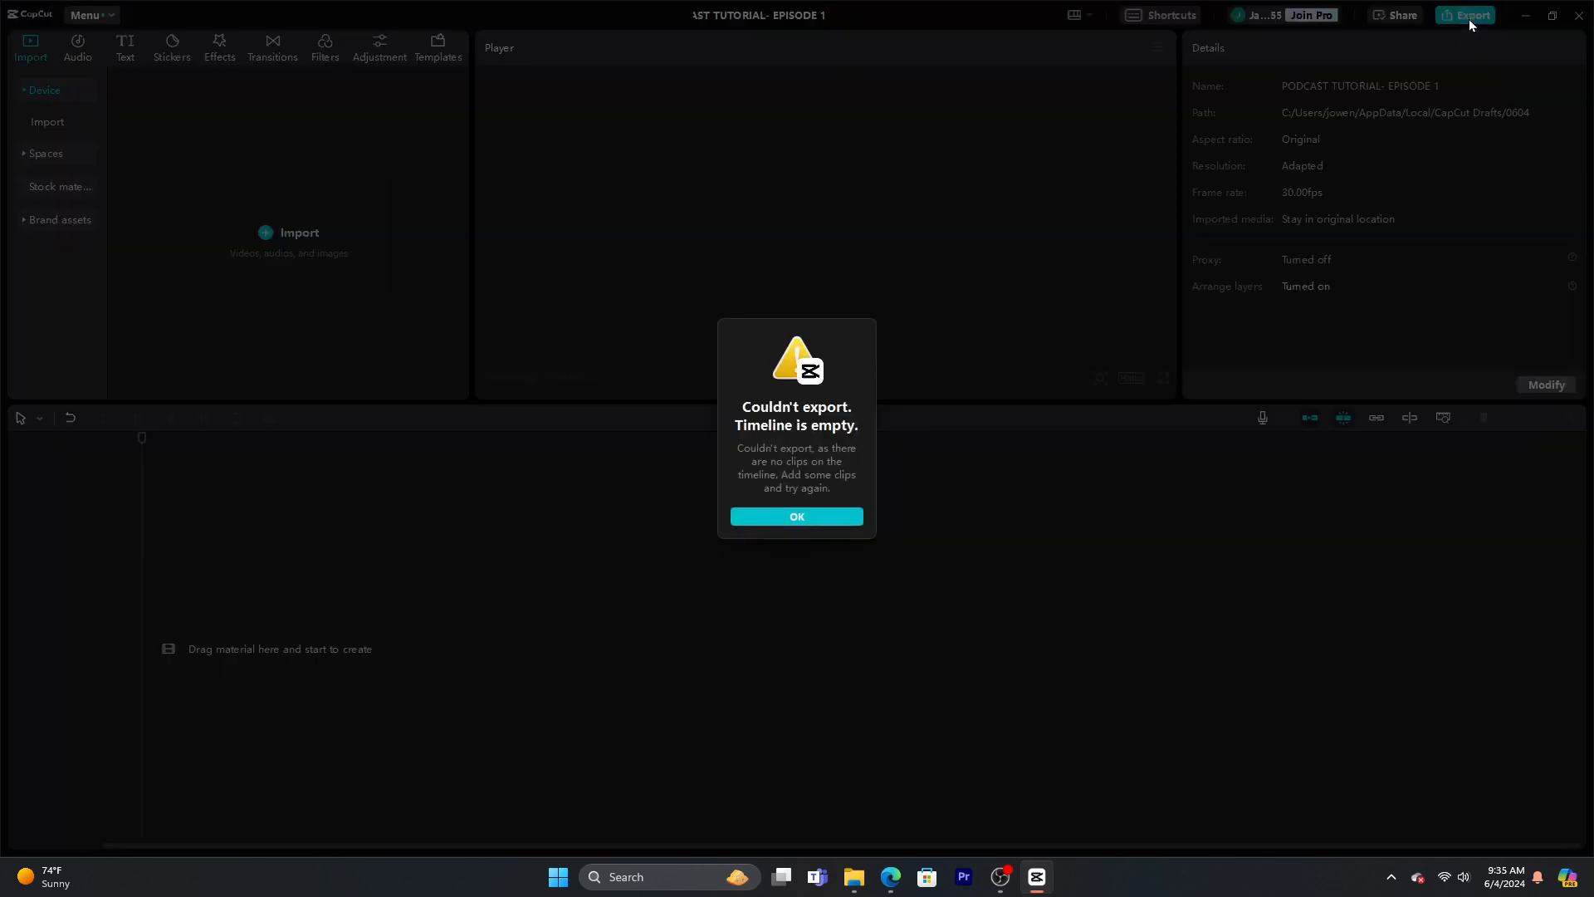
{"action": "left_click", "coordinate": [769, 521]}
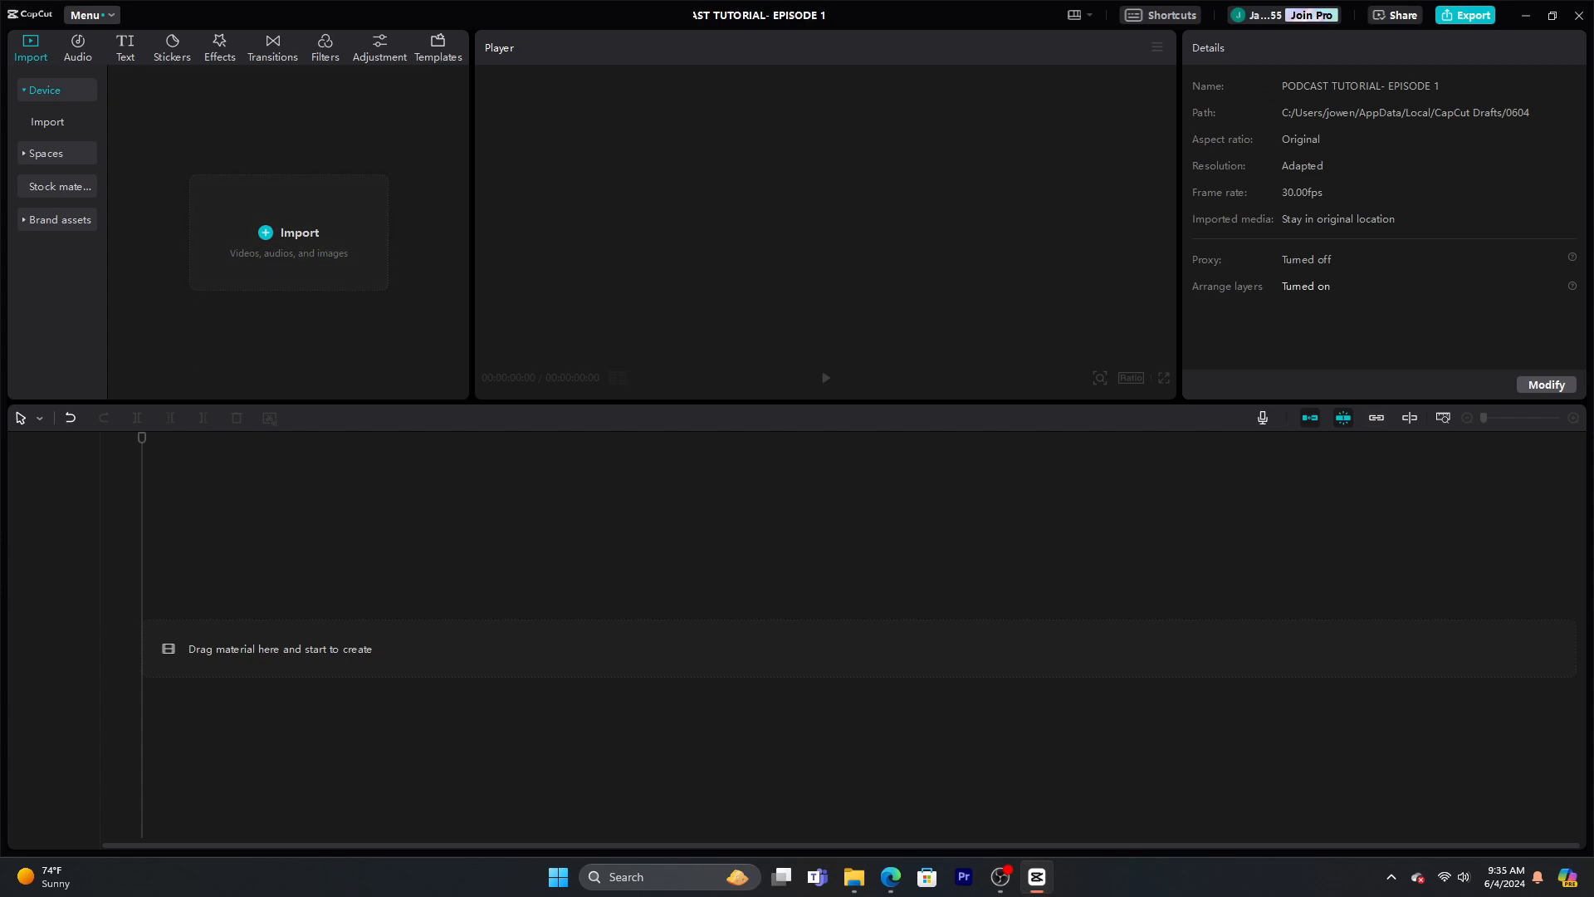
Bring the Trello card over the project to check its Editing notes, and move it away again
{"action": "left_click_drag", "start_coordinate": [1593, 270], "coordinate": [1103, 139]}
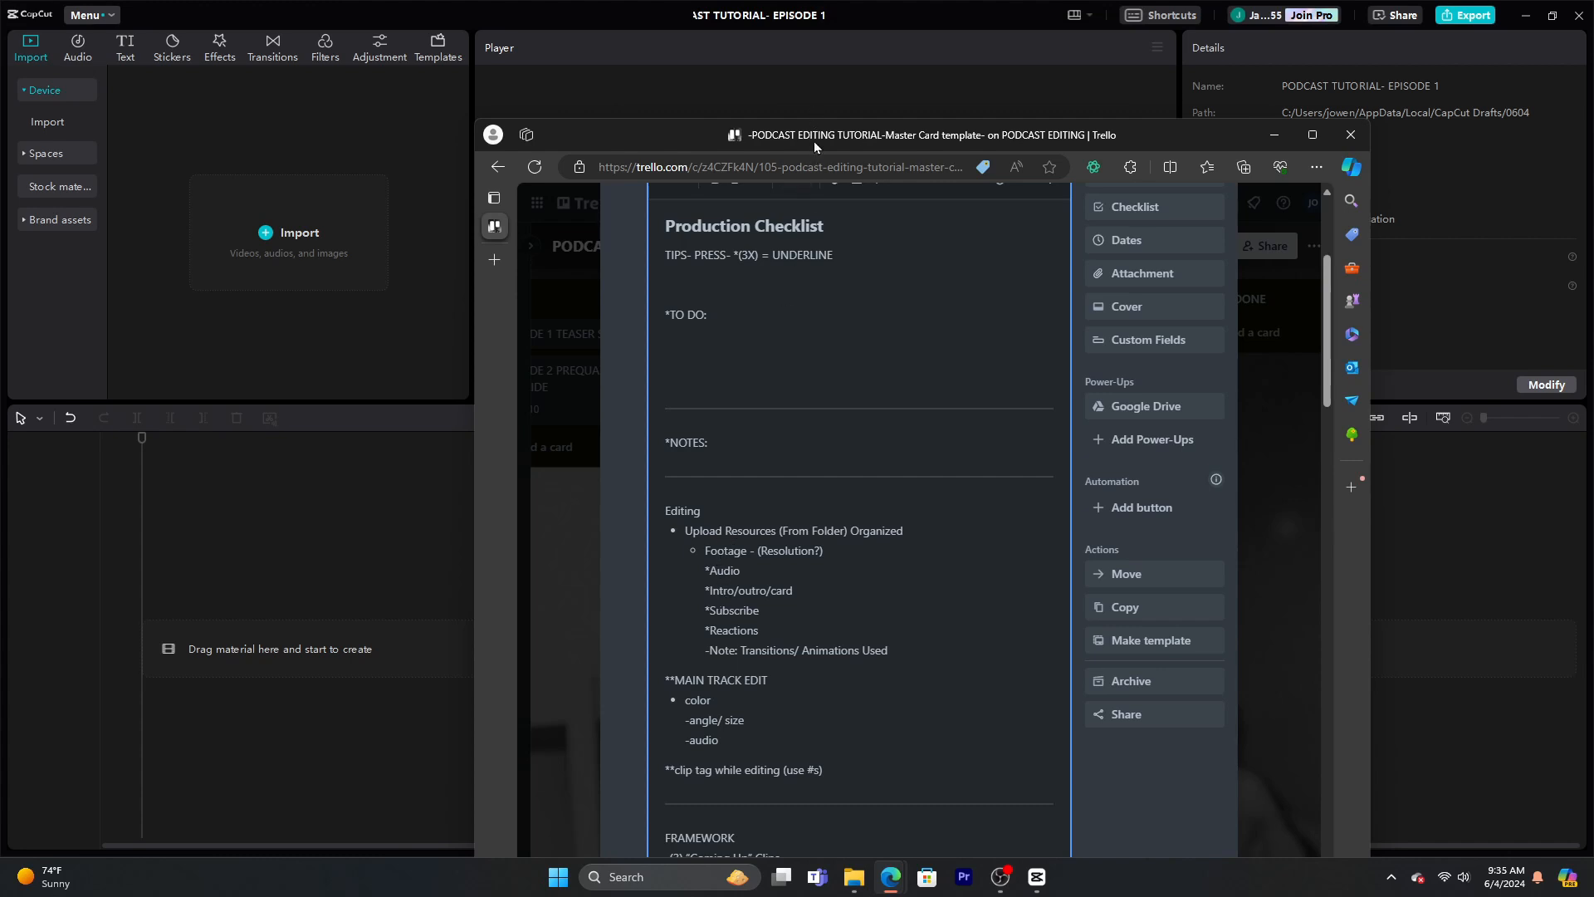
{"action": "left_click_drag", "start_coordinate": [813, 141], "coordinate": [1593, 299]}
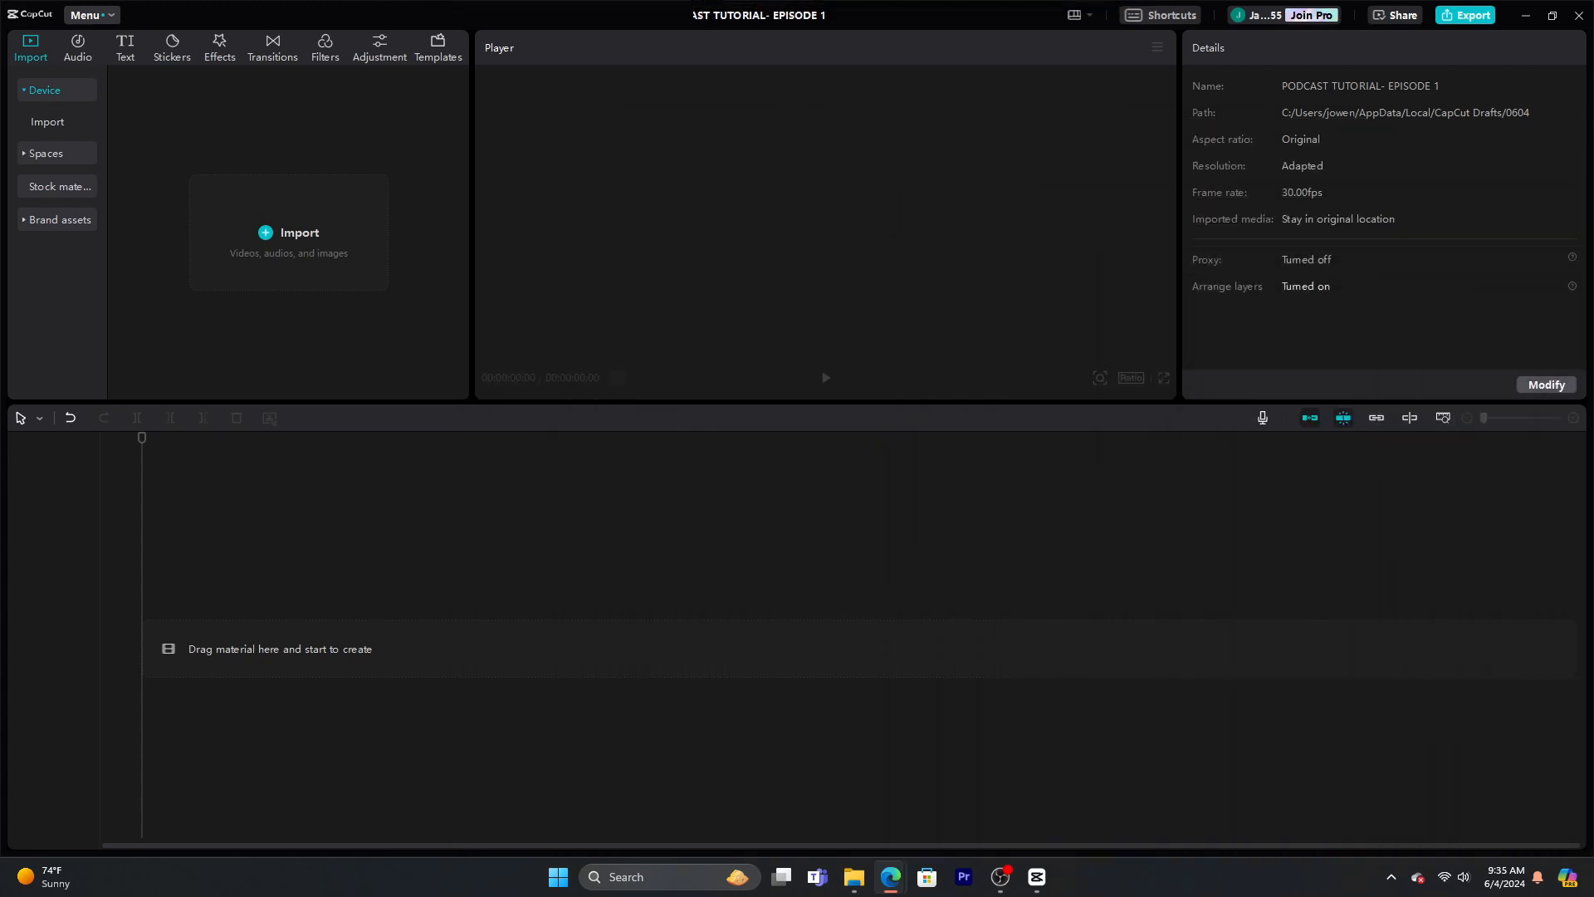
Shrink the CapCut window, place it beside the opened PODCAST TUTORIAL folder, and select the VIDEO folder there
{"action": "left_click", "coordinate": [1552, 15]}
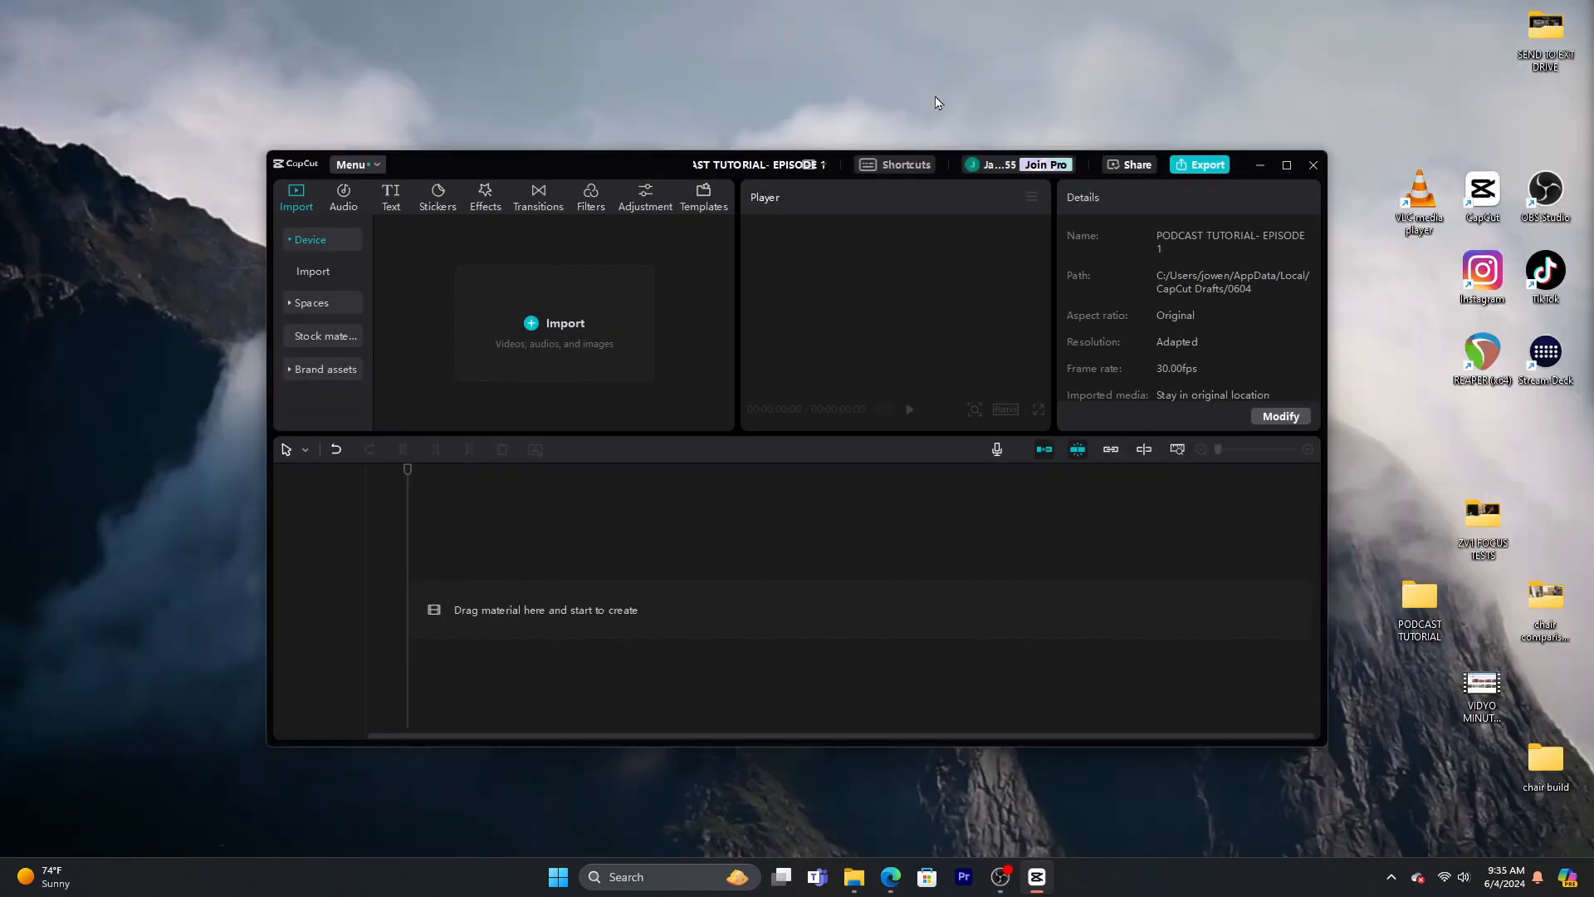
{"action": "left_click_drag", "start_coordinate": [678, 166], "coordinate": [415, 47]}
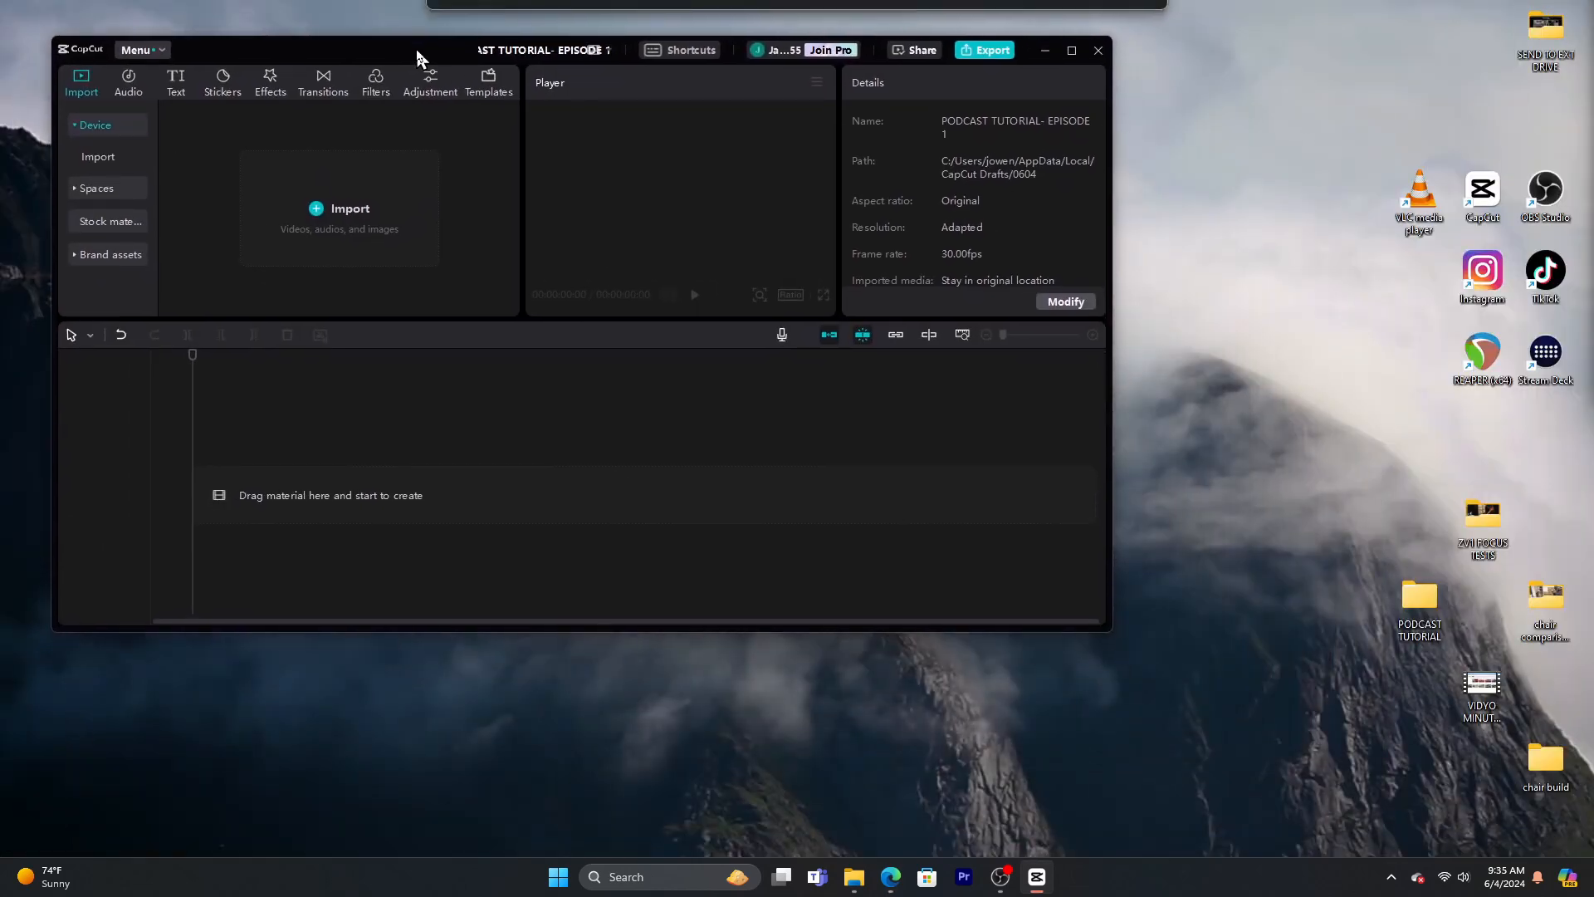
{"action": "double_click", "coordinate": [1421, 600]}
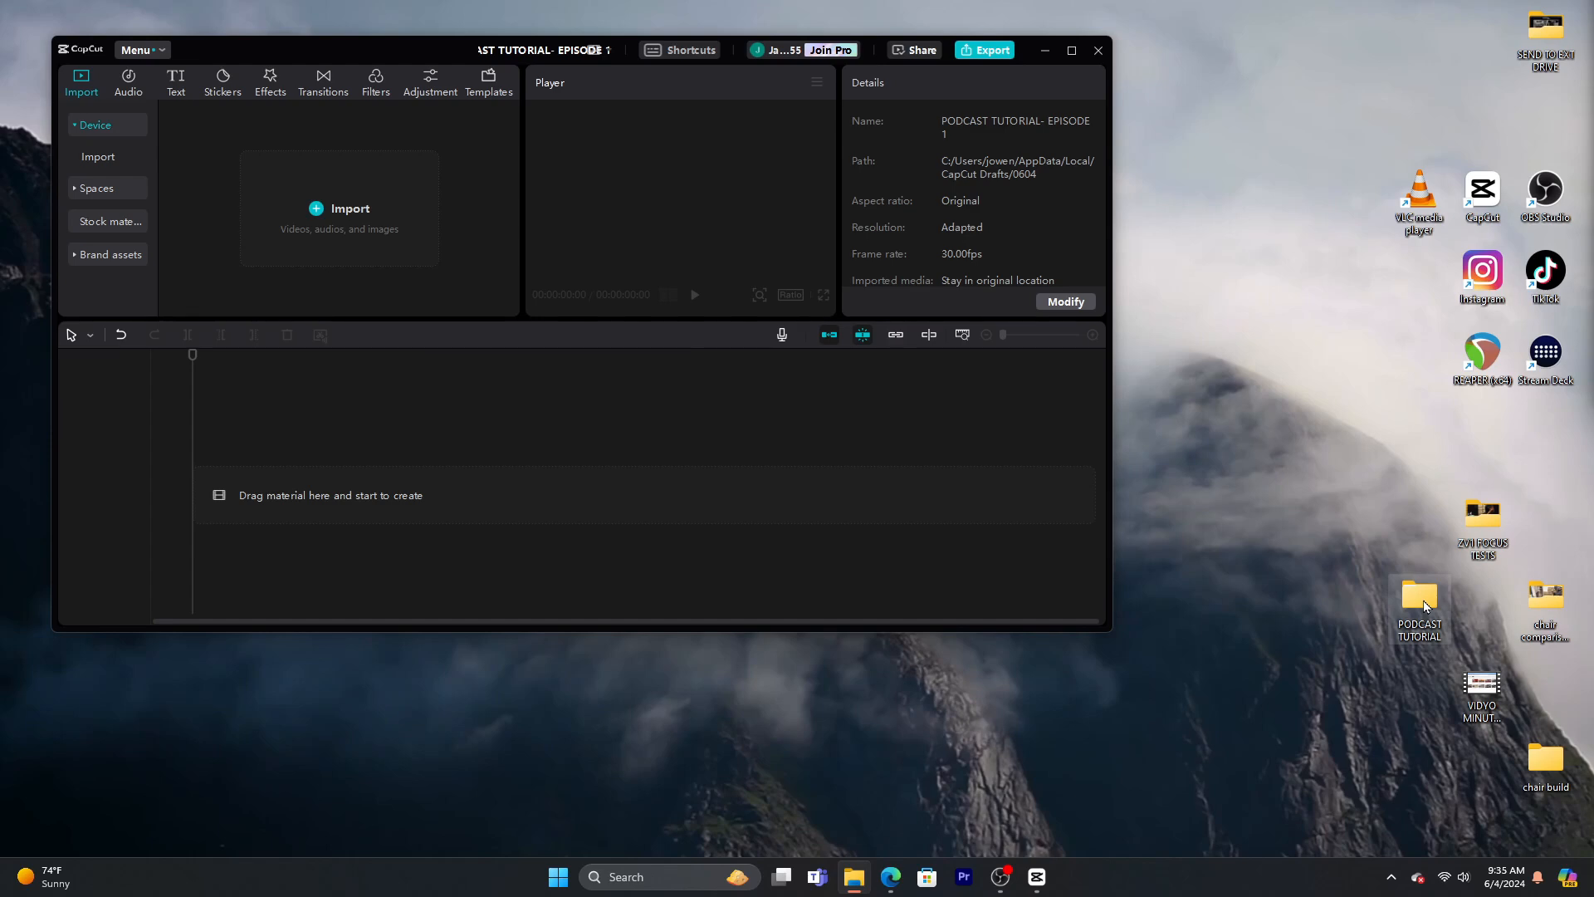
{"action": "left_click_drag", "start_coordinate": [1569, 51], "coordinate": [1301, 279]}
{"action": "left_click", "coordinate": [1076, 424]}
{"action": "left_click", "coordinate": [1086, 446]}
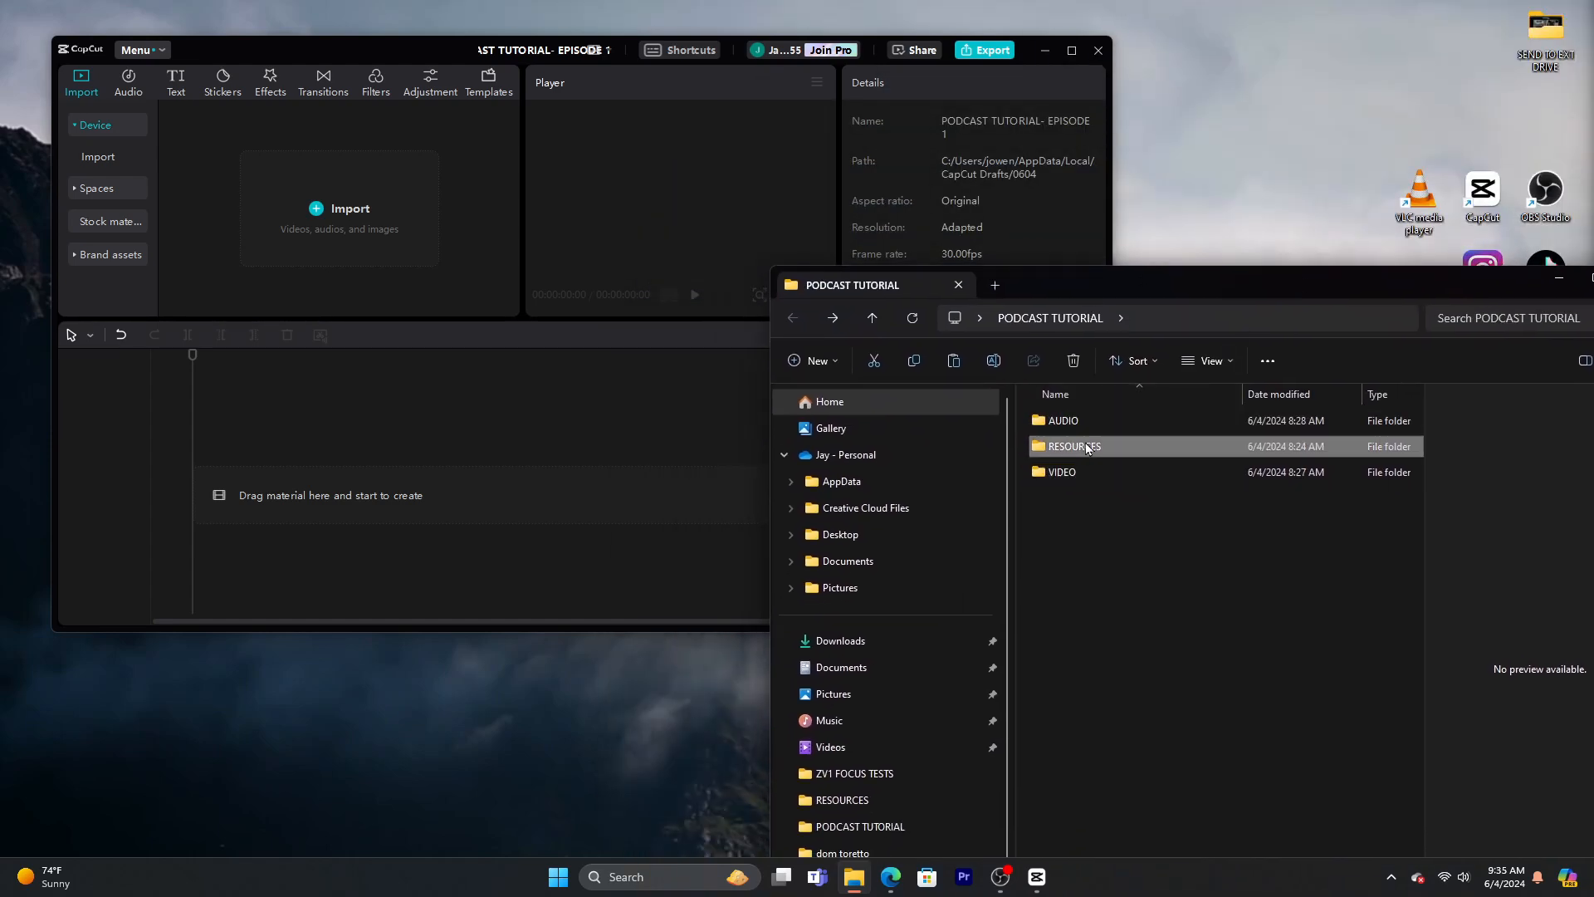
{"action": "left_click", "coordinate": [1080, 475]}
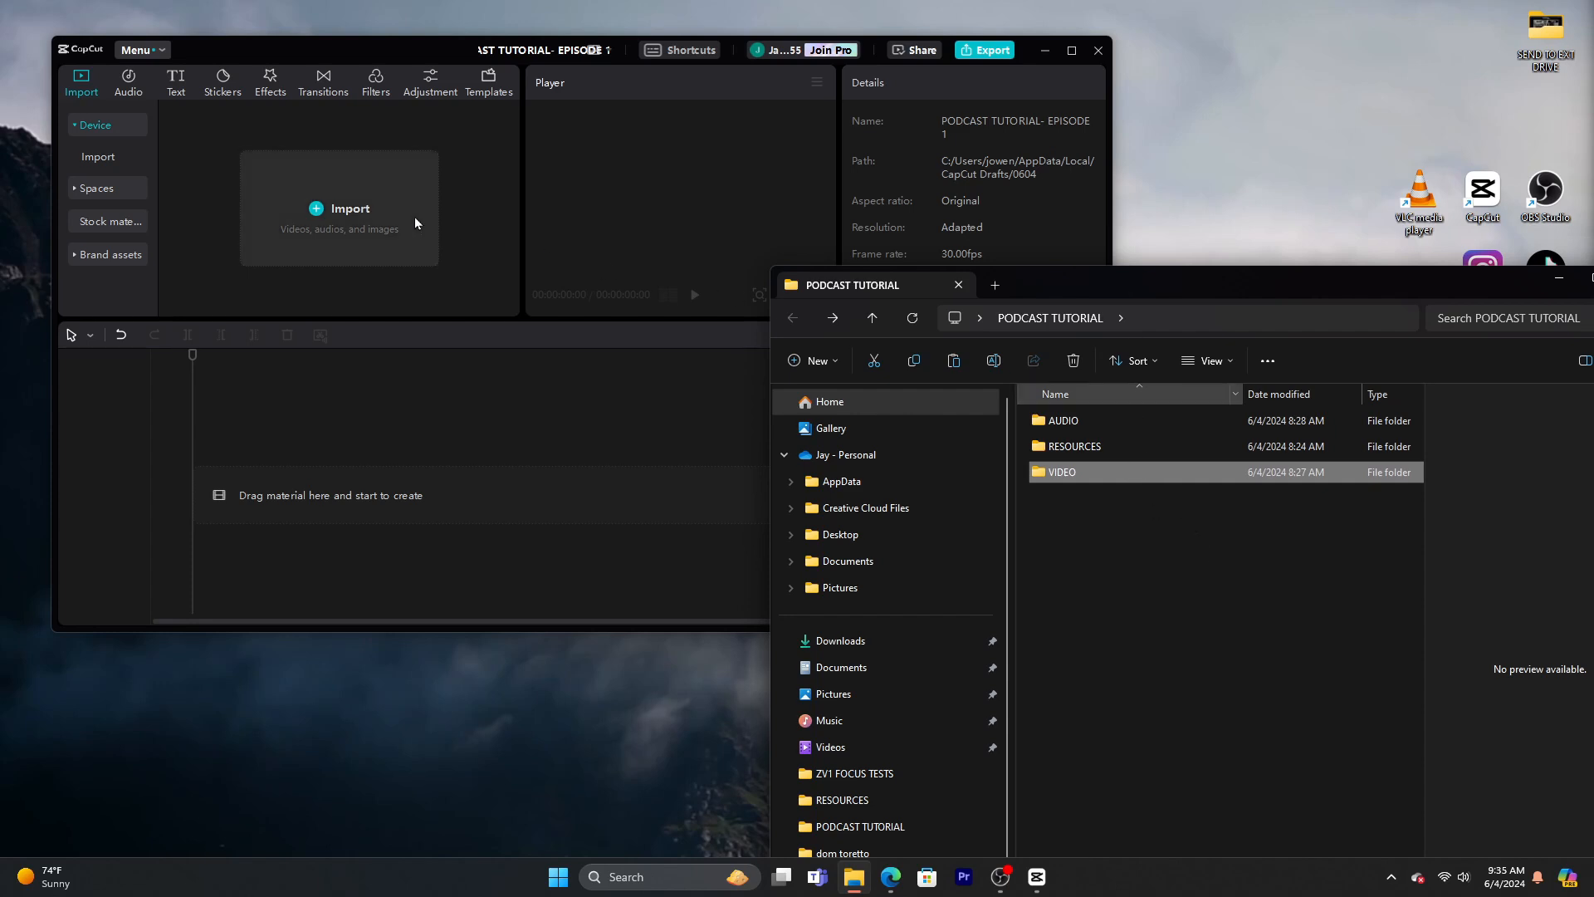
{"action": "left_click", "coordinate": [347, 208]}
{"action": "left_click", "coordinate": [348, 207]}
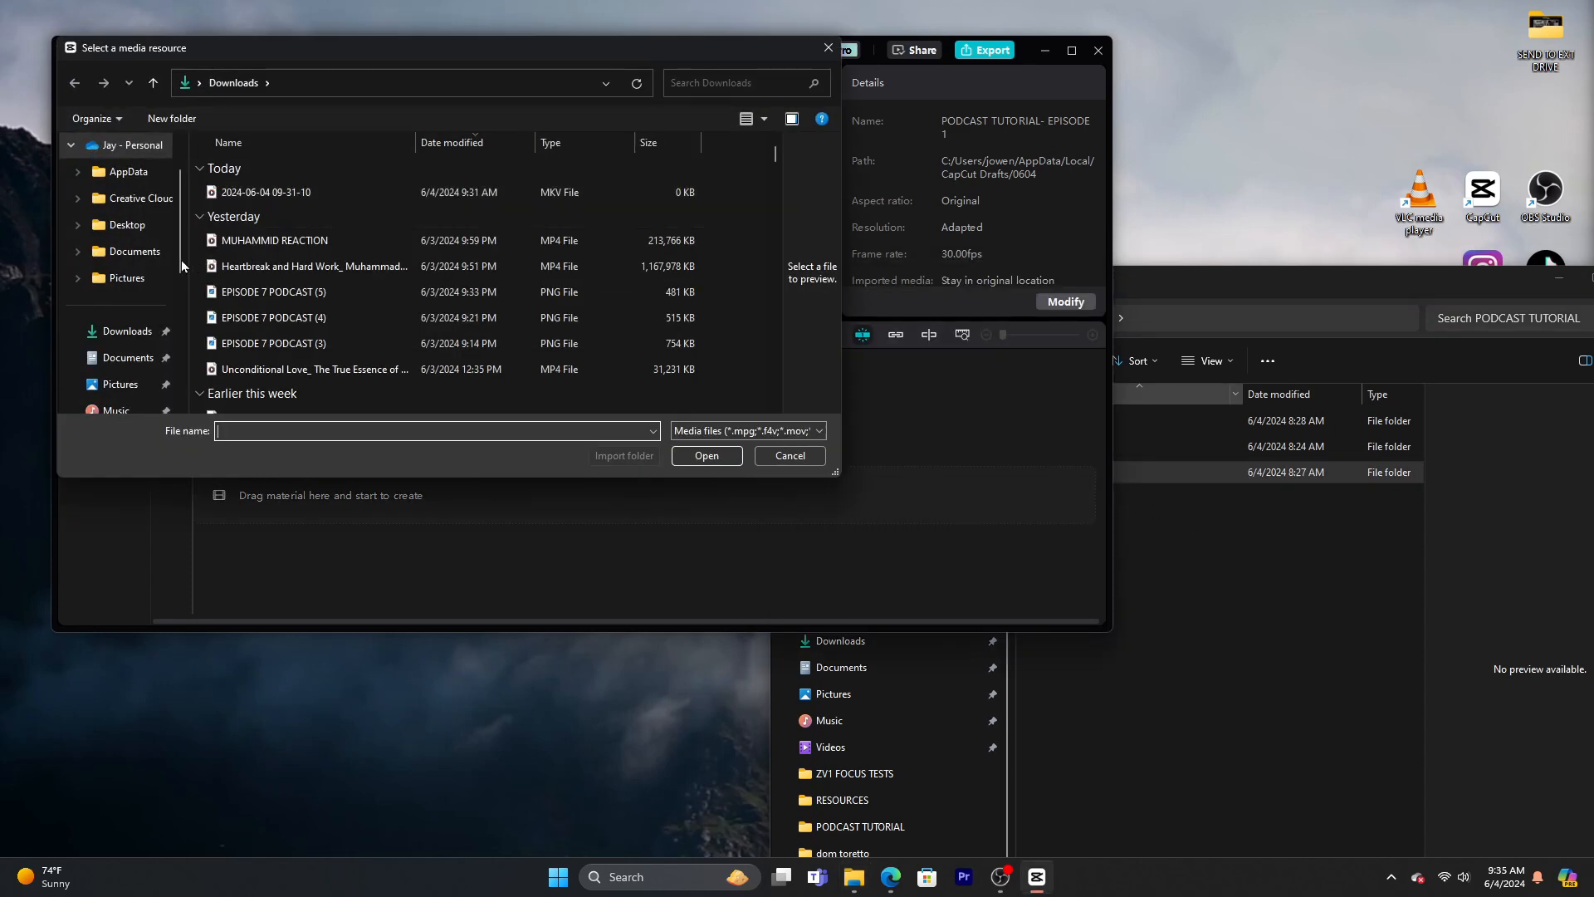
{"action": "scroll", "coordinate": [130, 258], "scroll_direction": "up", "scroll_amount": 2}
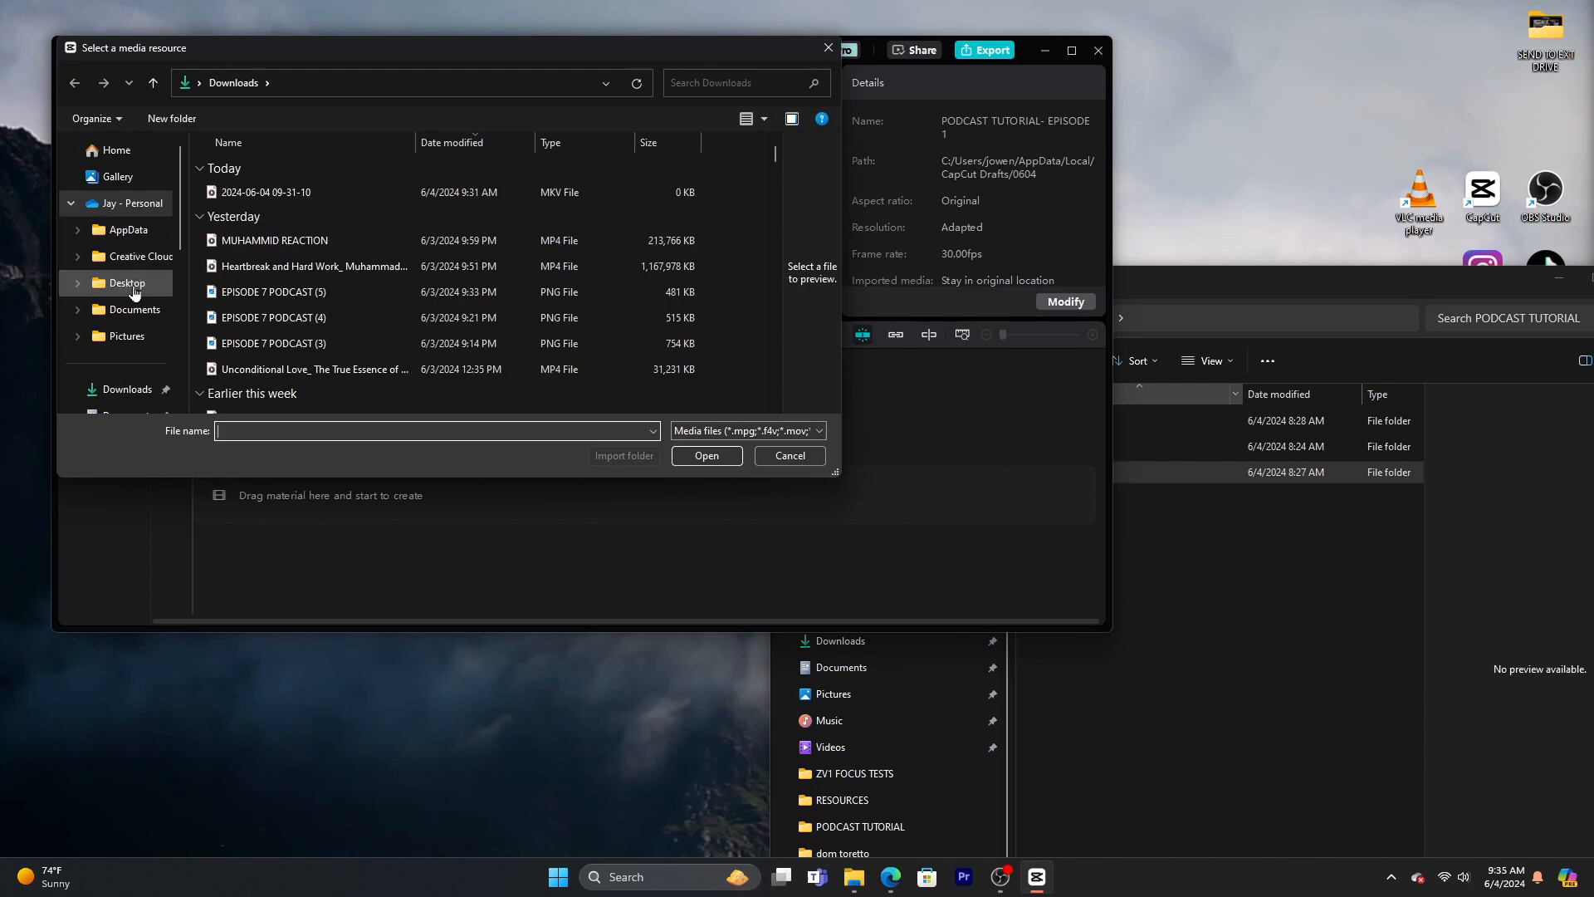
{"action": "left_click", "coordinate": [125, 283]}
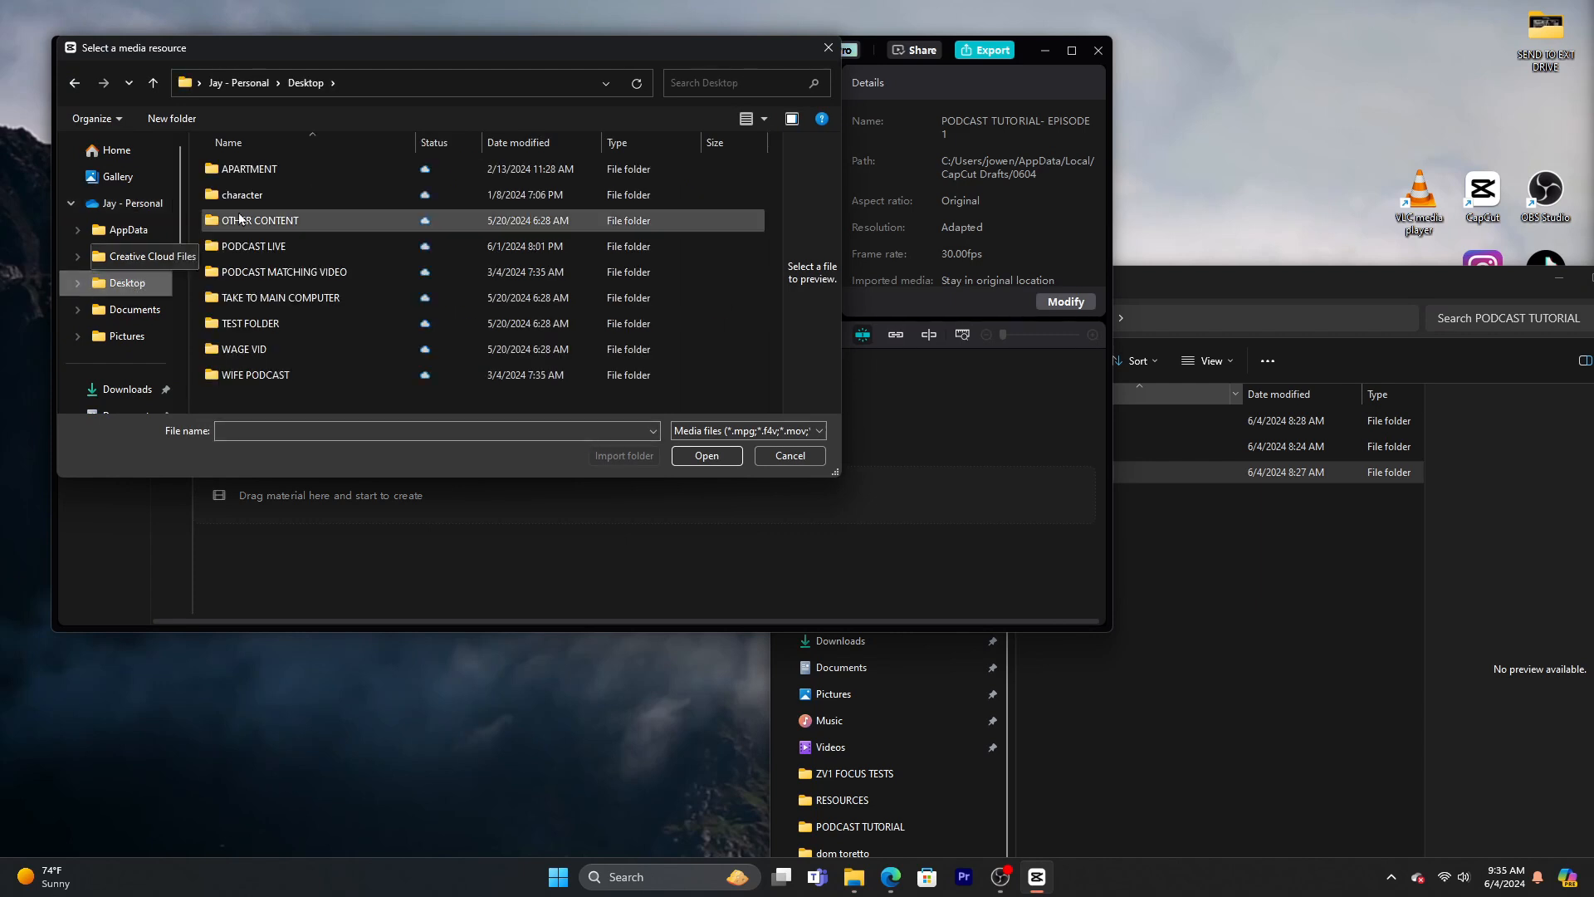
{"action": "left_click", "coordinate": [811, 456]}
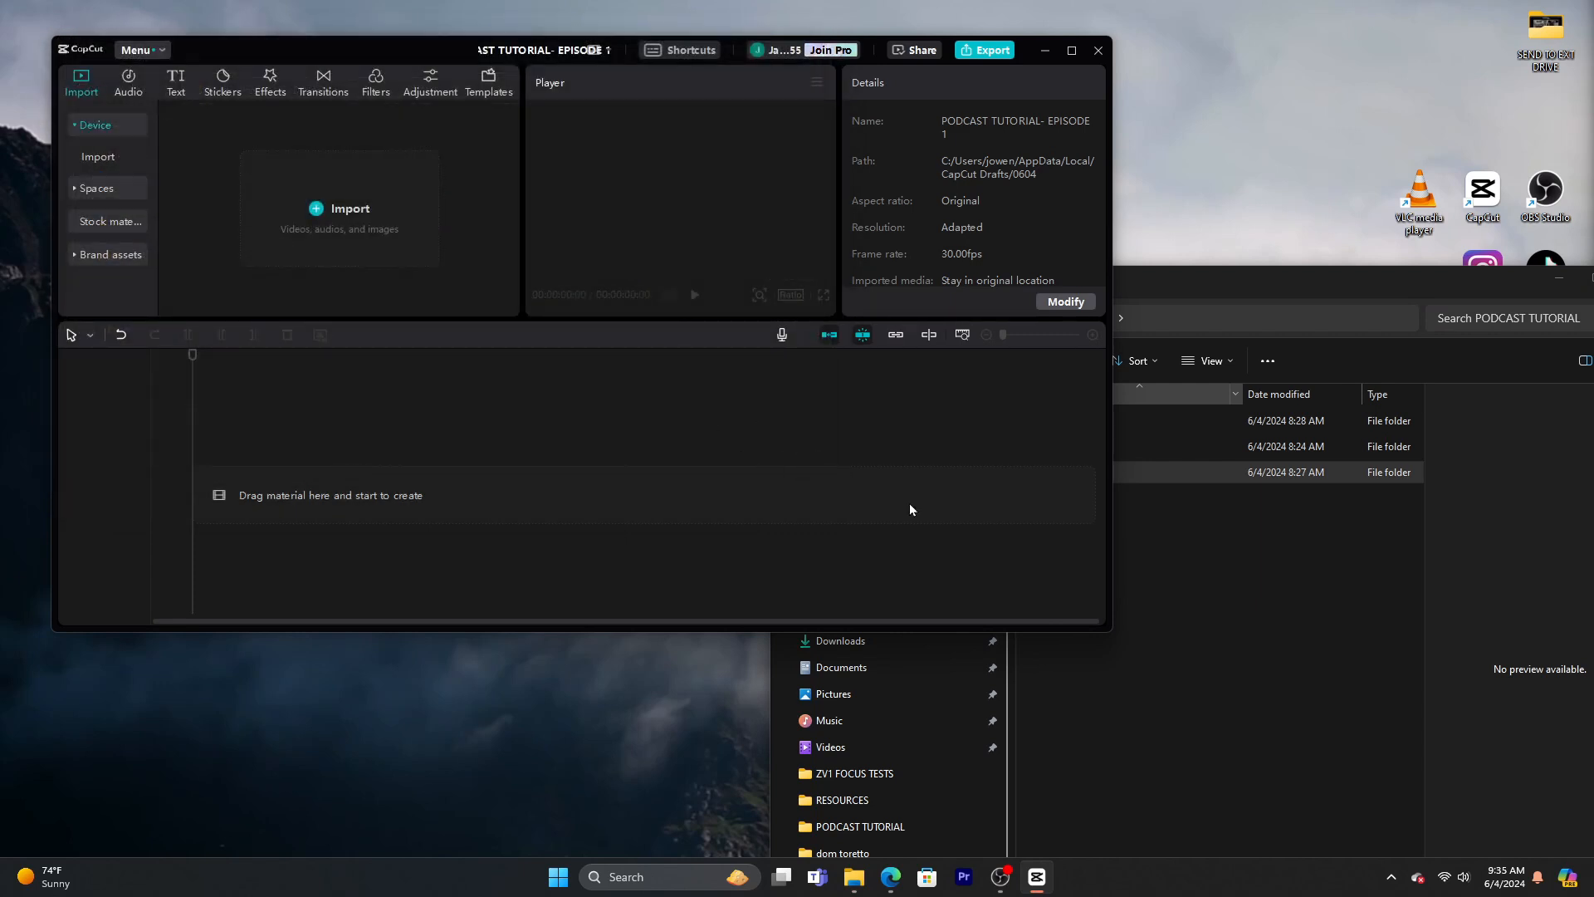
Try importing the whole AUDIO folder into the project media, and undo that import
{"action": "left_click", "coordinate": [1214, 284]}
{"action": "left_click", "coordinate": [1223, 535]}
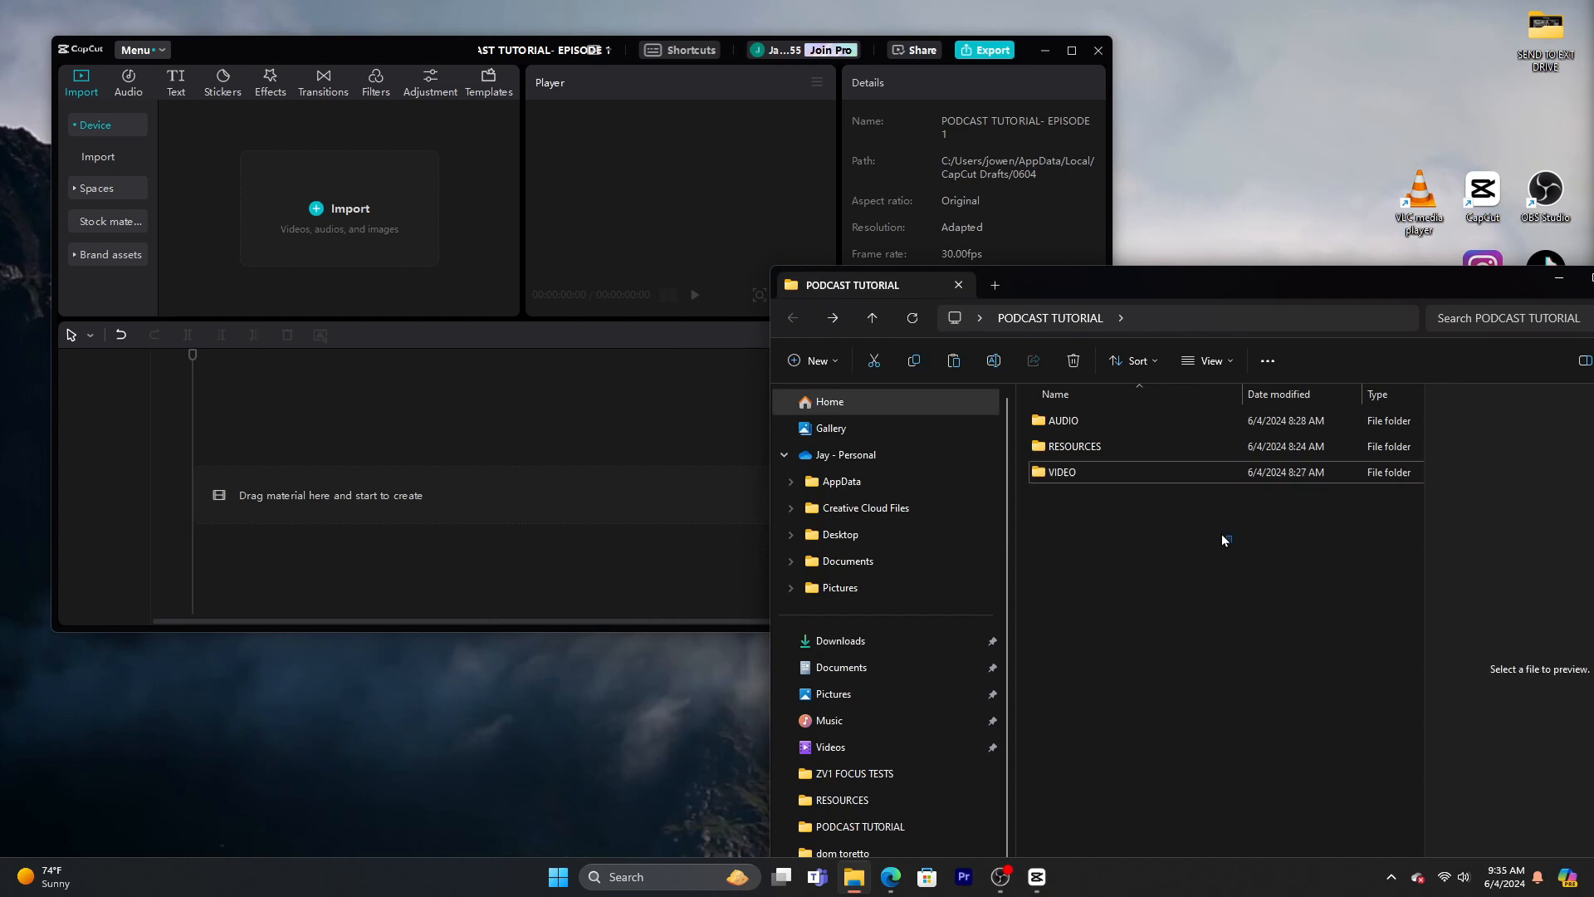
{"action": "left_click_drag", "start_coordinate": [1232, 542], "coordinate": [1131, 515]}
{"action": "left_click", "coordinate": [1109, 414]}
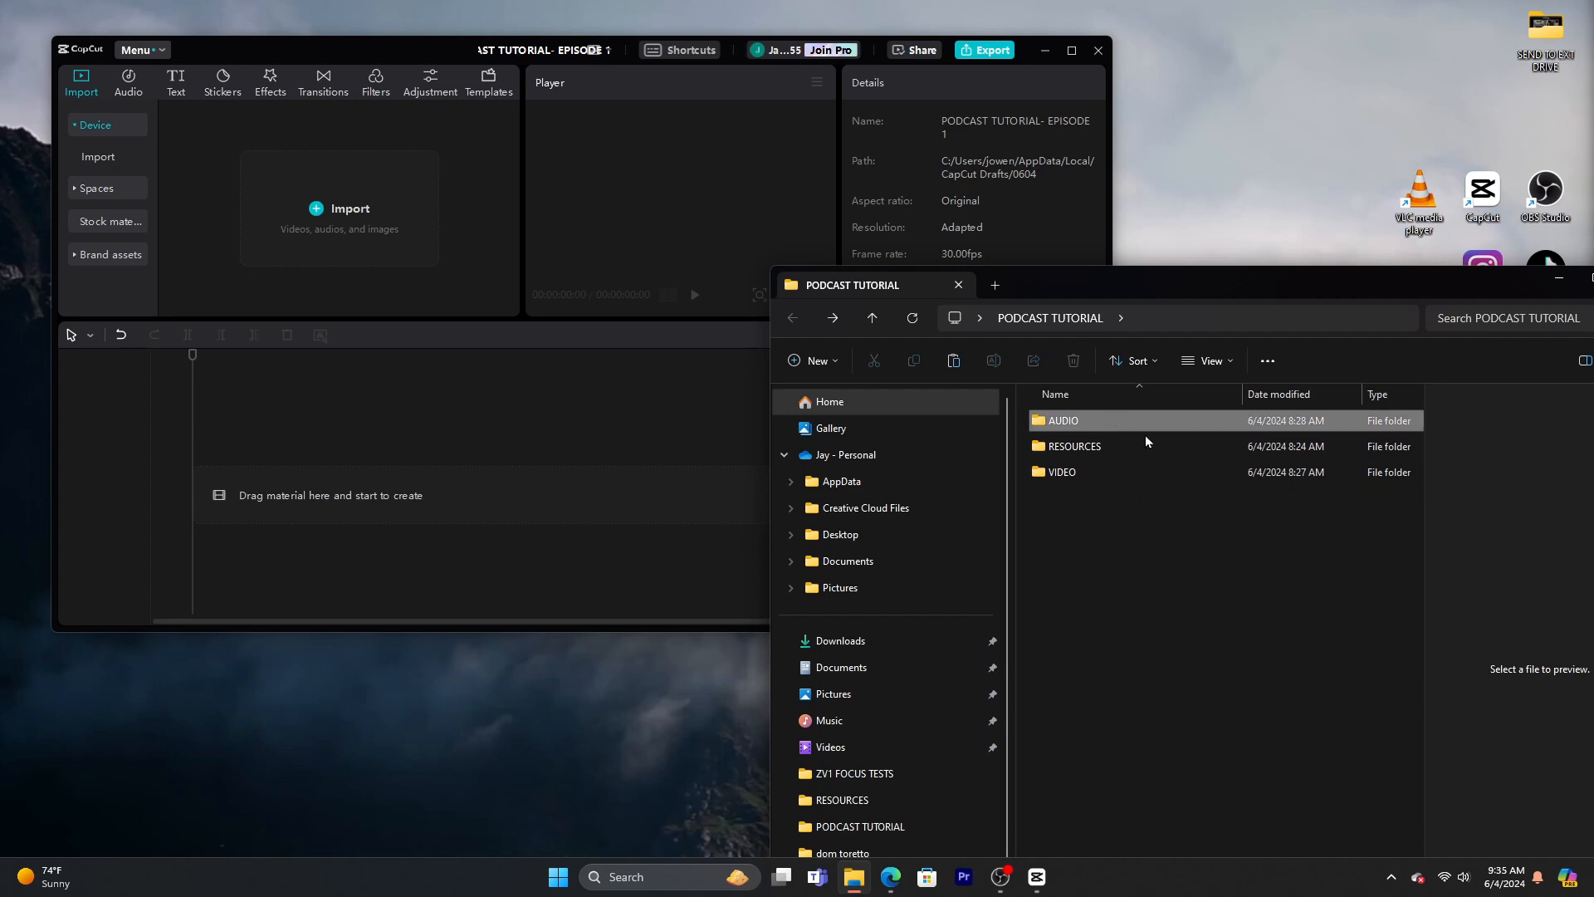
{"action": "left_click_drag", "start_coordinate": [1145, 421], "coordinate": [319, 229]}
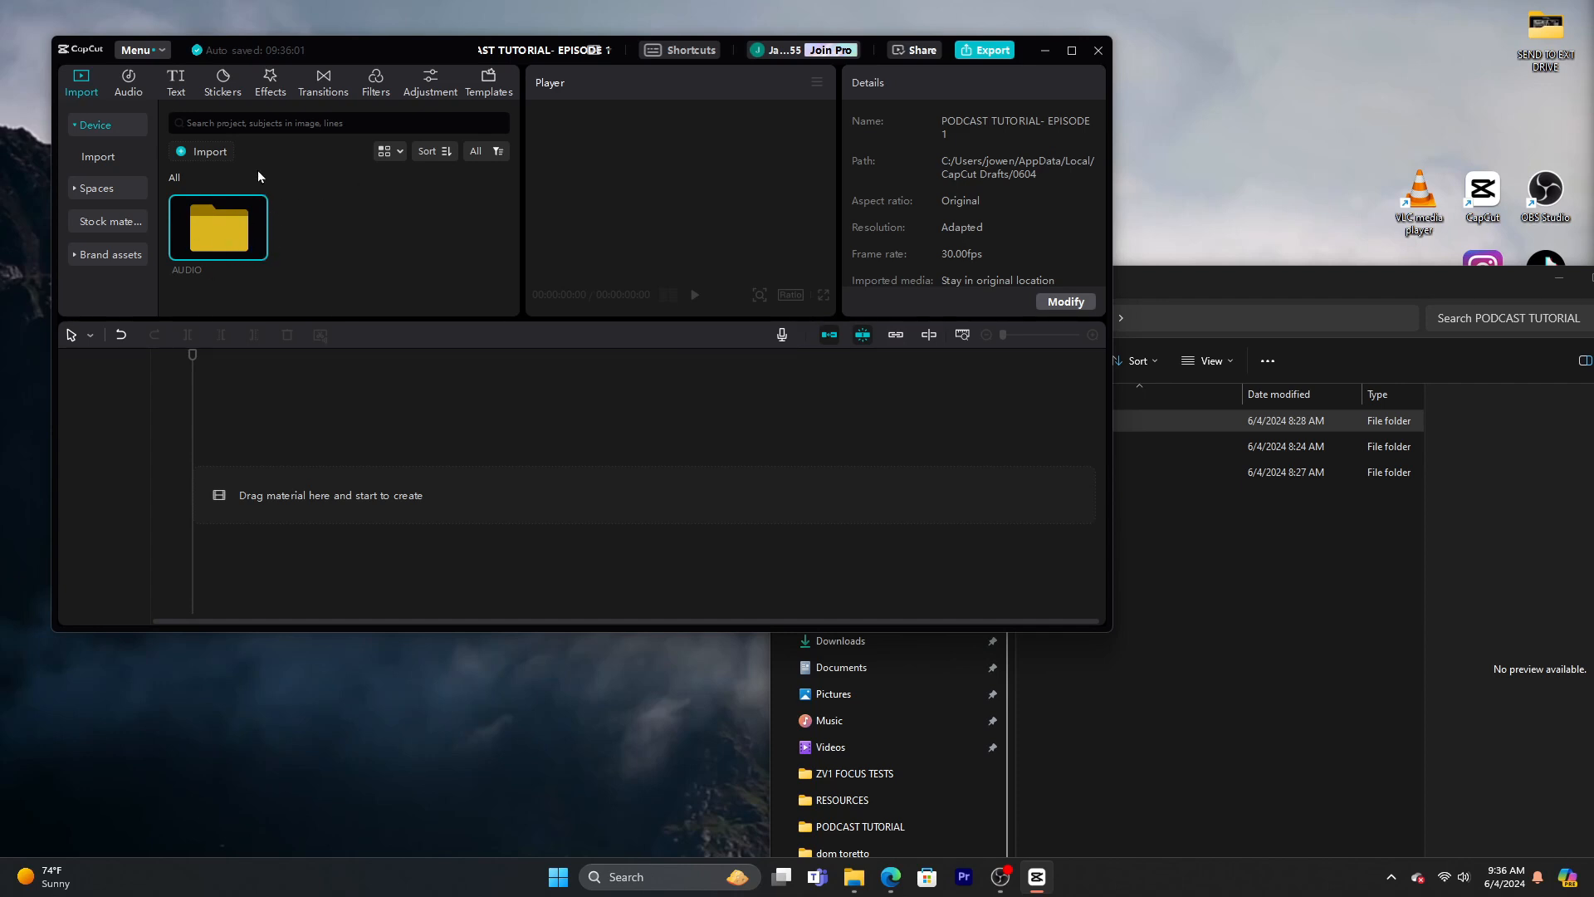
{"action": "left_click", "coordinate": [120, 335]}
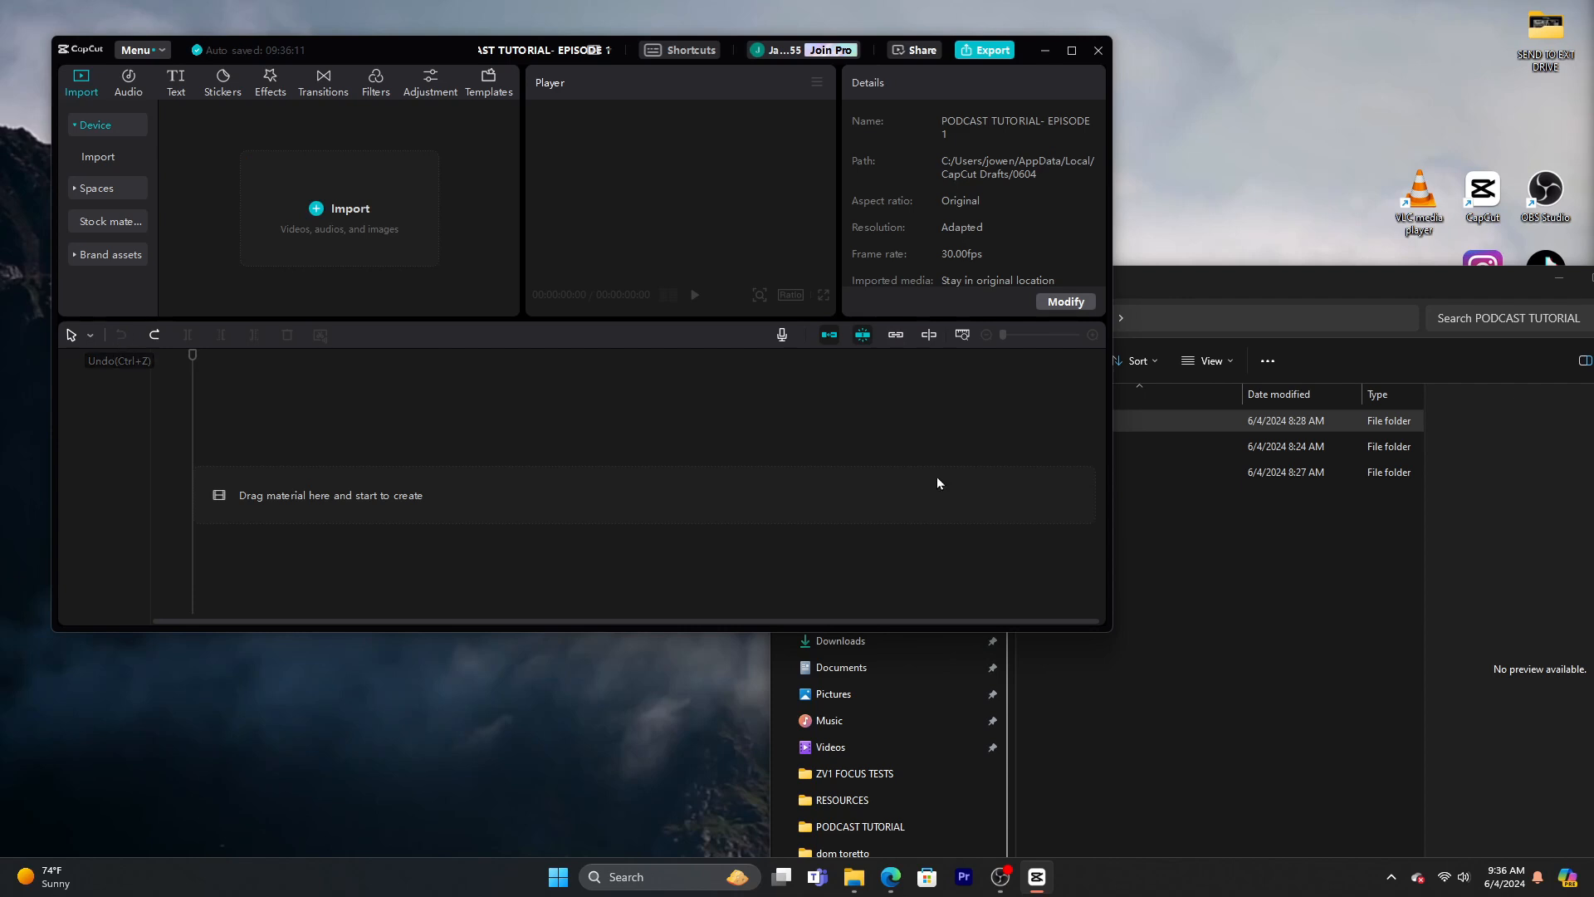
Import the four files ZOOM0003_Tr1 to ZOOM0003_Tr4 from inside the AUDIO folder into the project media
{"action": "left_click", "coordinate": [1202, 285]}
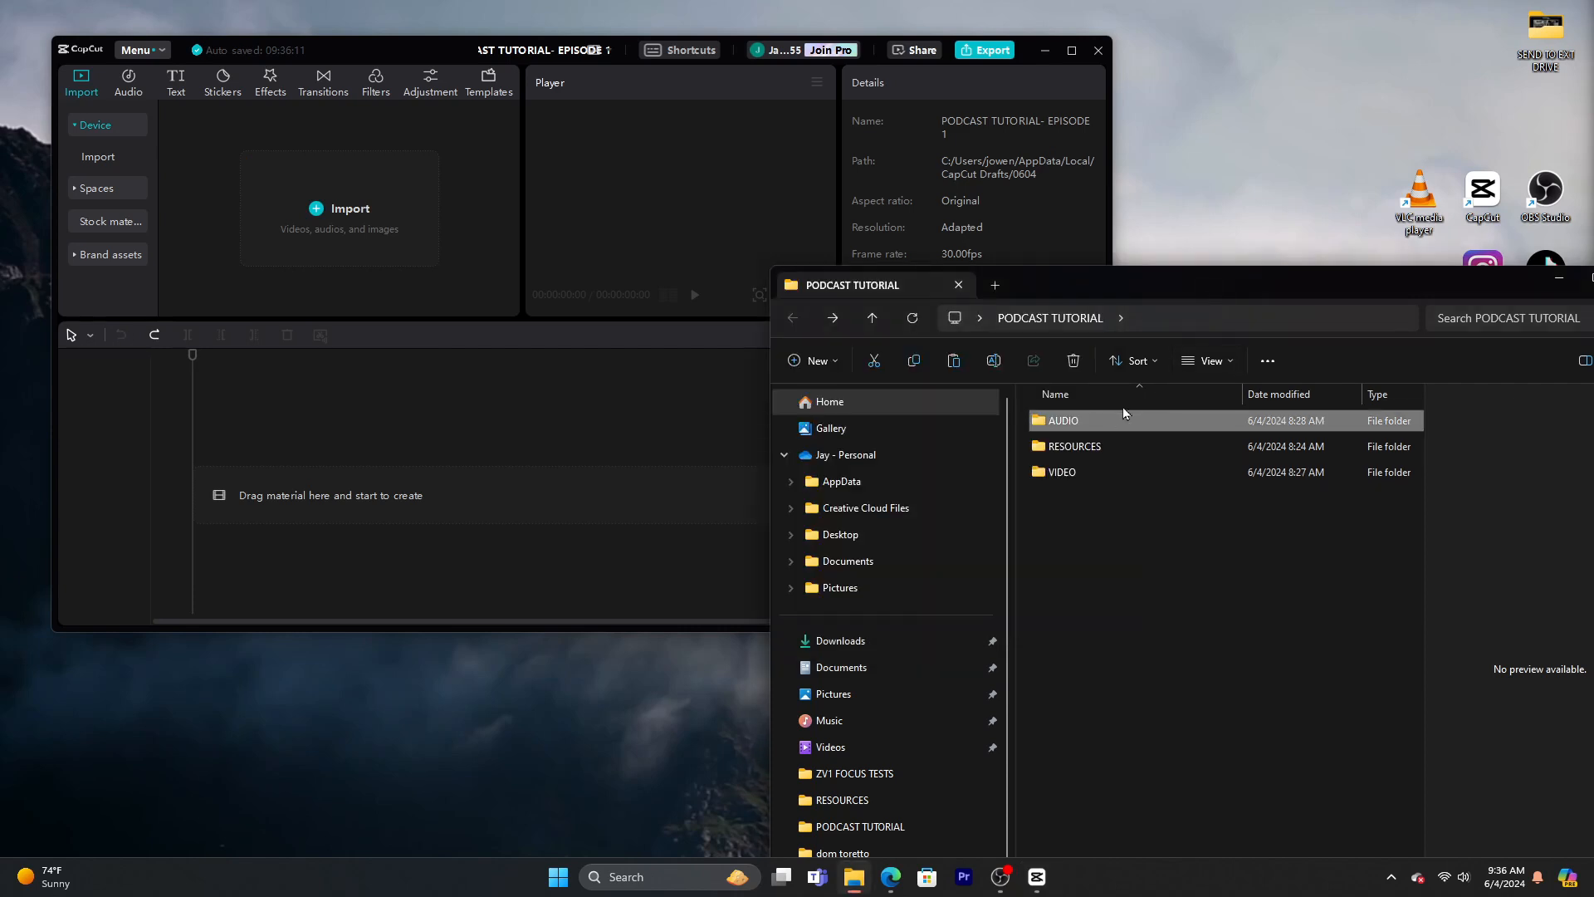
{"action": "double_click", "coordinate": [1113, 425]}
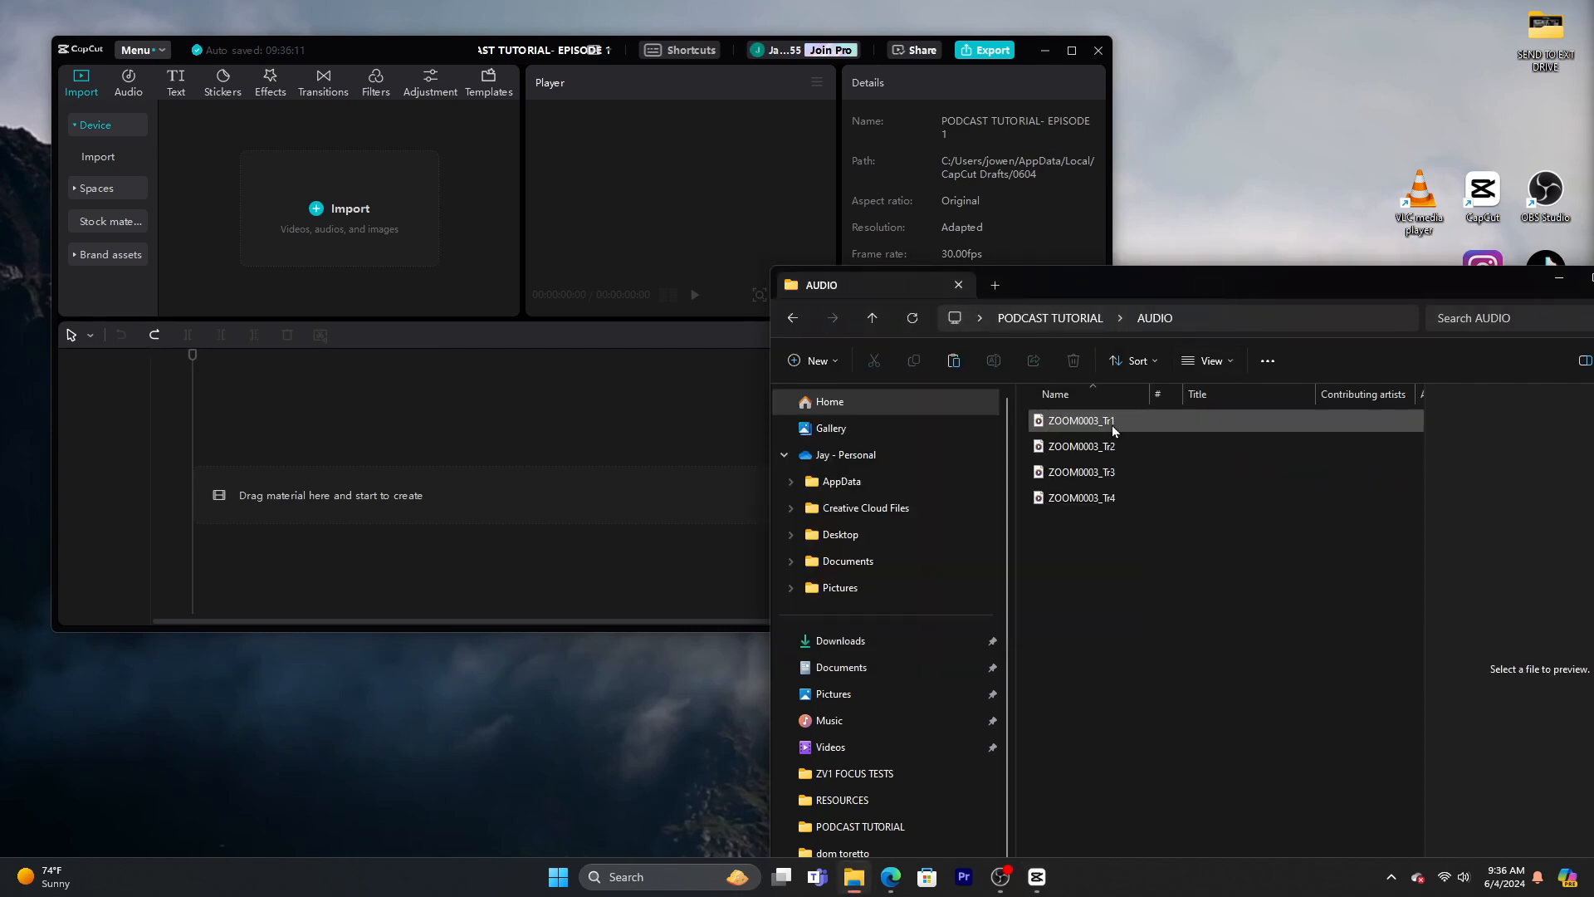
{"action": "left_click_drag", "start_coordinate": [1139, 520], "coordinate": [374, 242]}
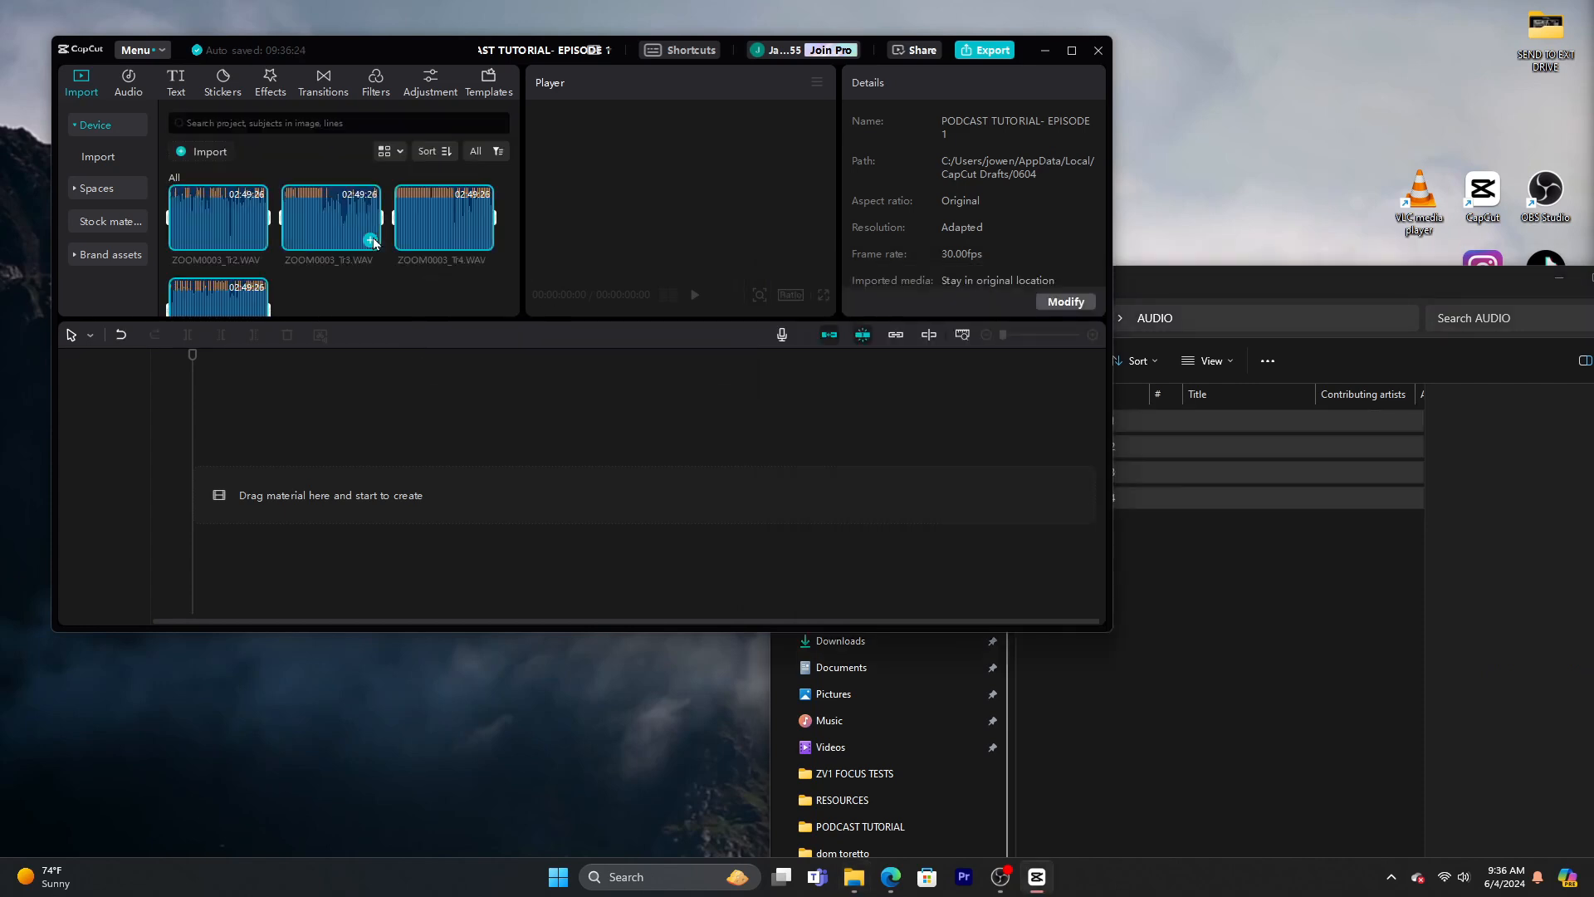
Import all four files from the RESOURCES folder (clip intro, subscribe animation, unbiased thumbnail and outro) into the project media
{"action": "left_click", "coordinate": [1307, 291]}
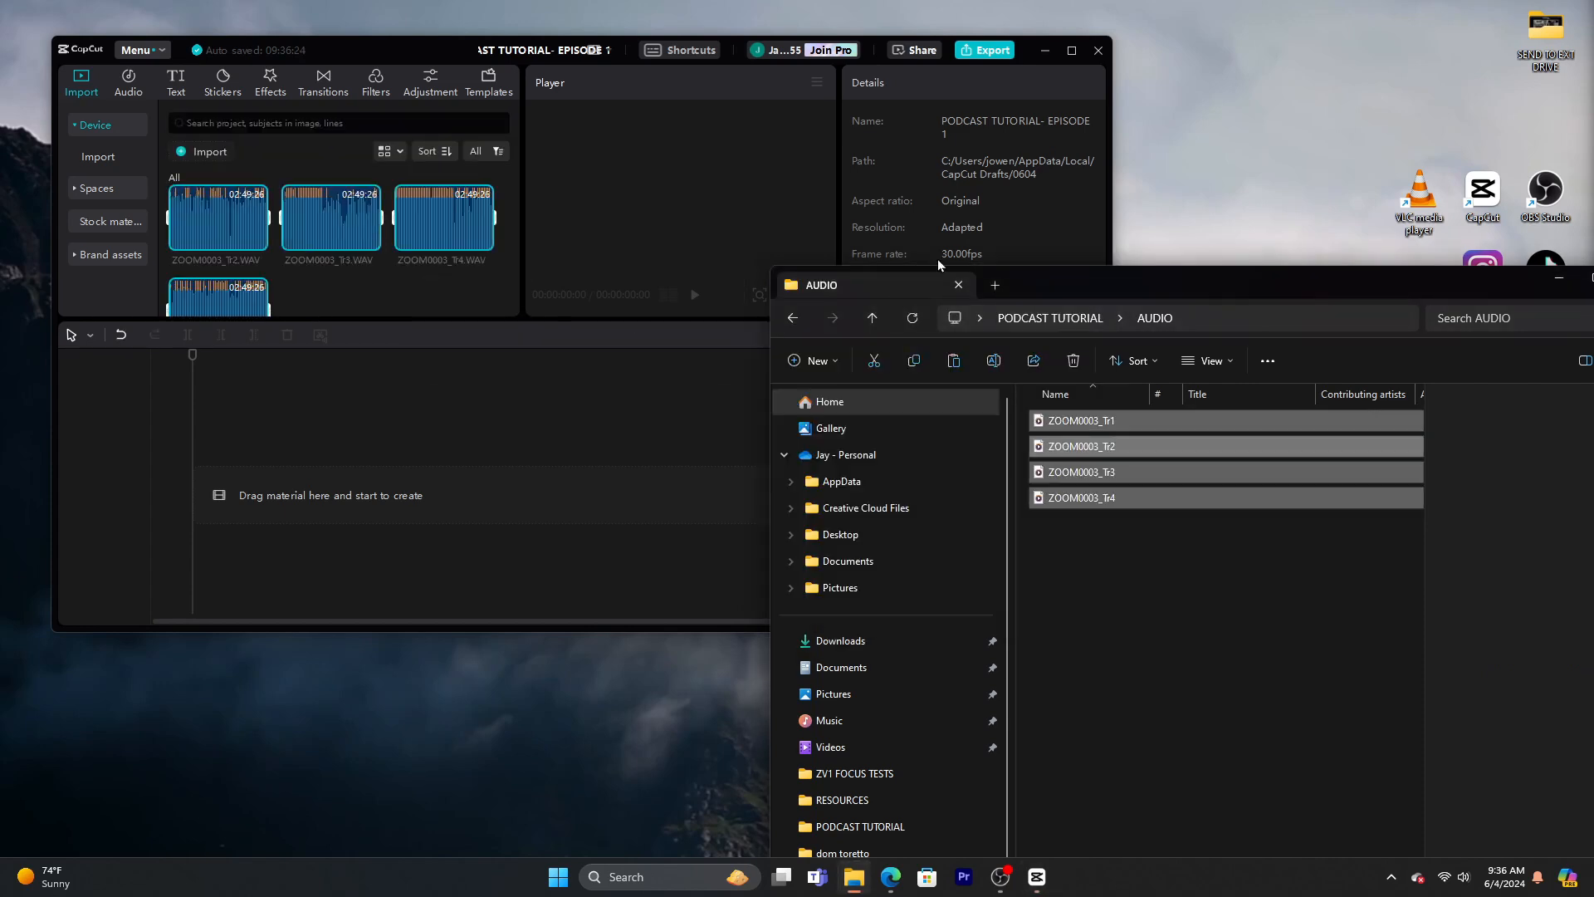
{"action": "left_click", "coordinate": [793, 318]}
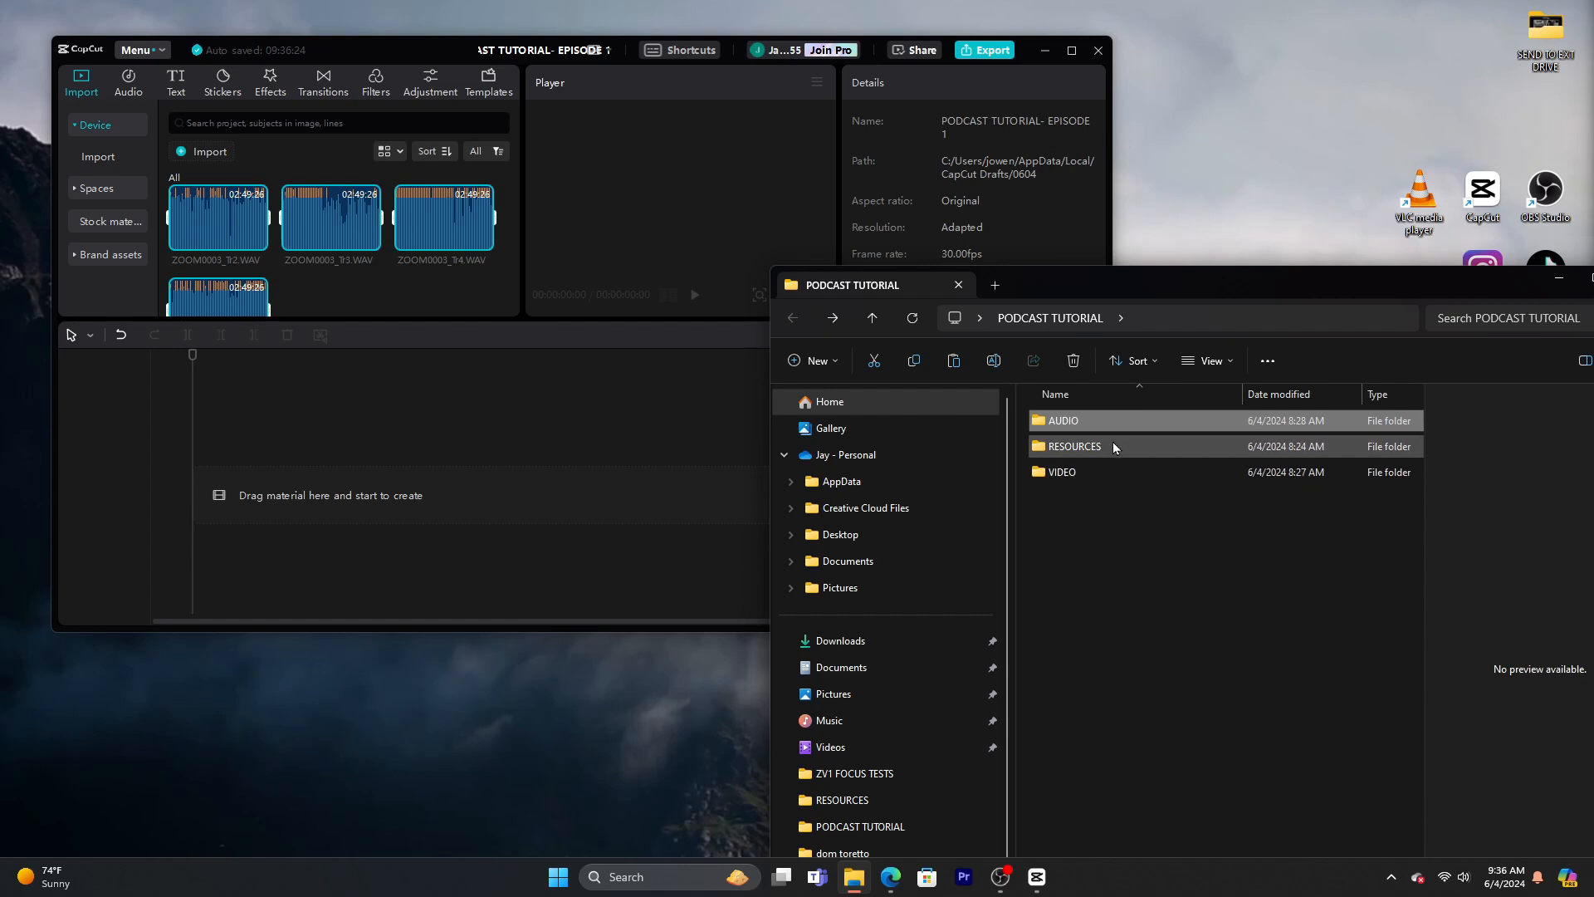
{"action": "double_click", "coordinate": [1114, 447]}
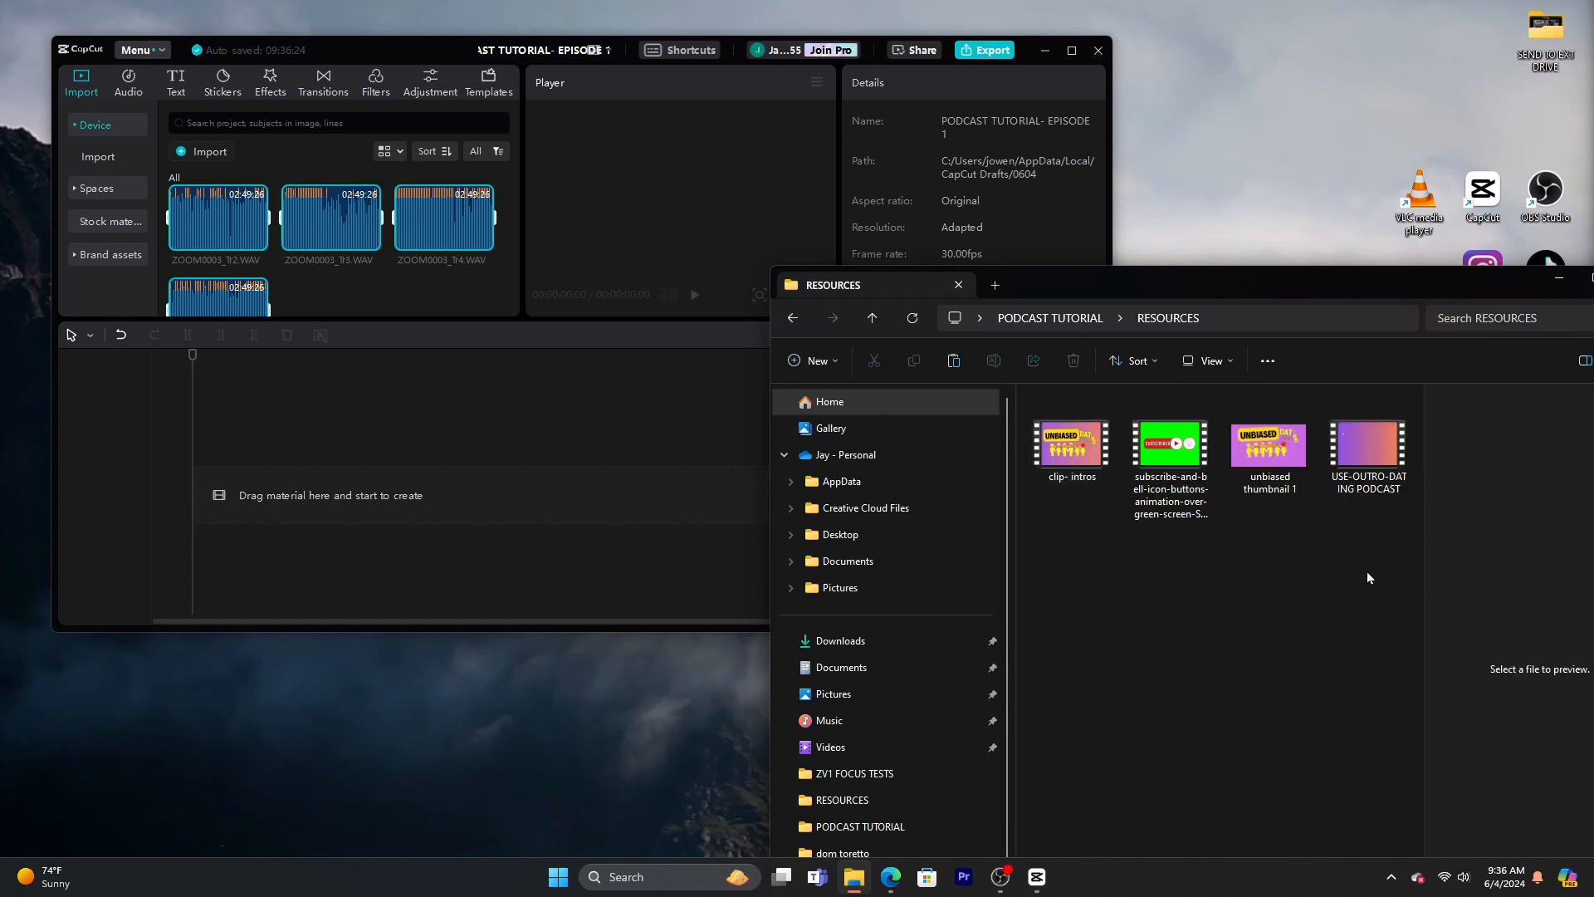
{"action": "left_click_drag", "start_coordinate": [1380, 613], "coordinate": [375, 301]}
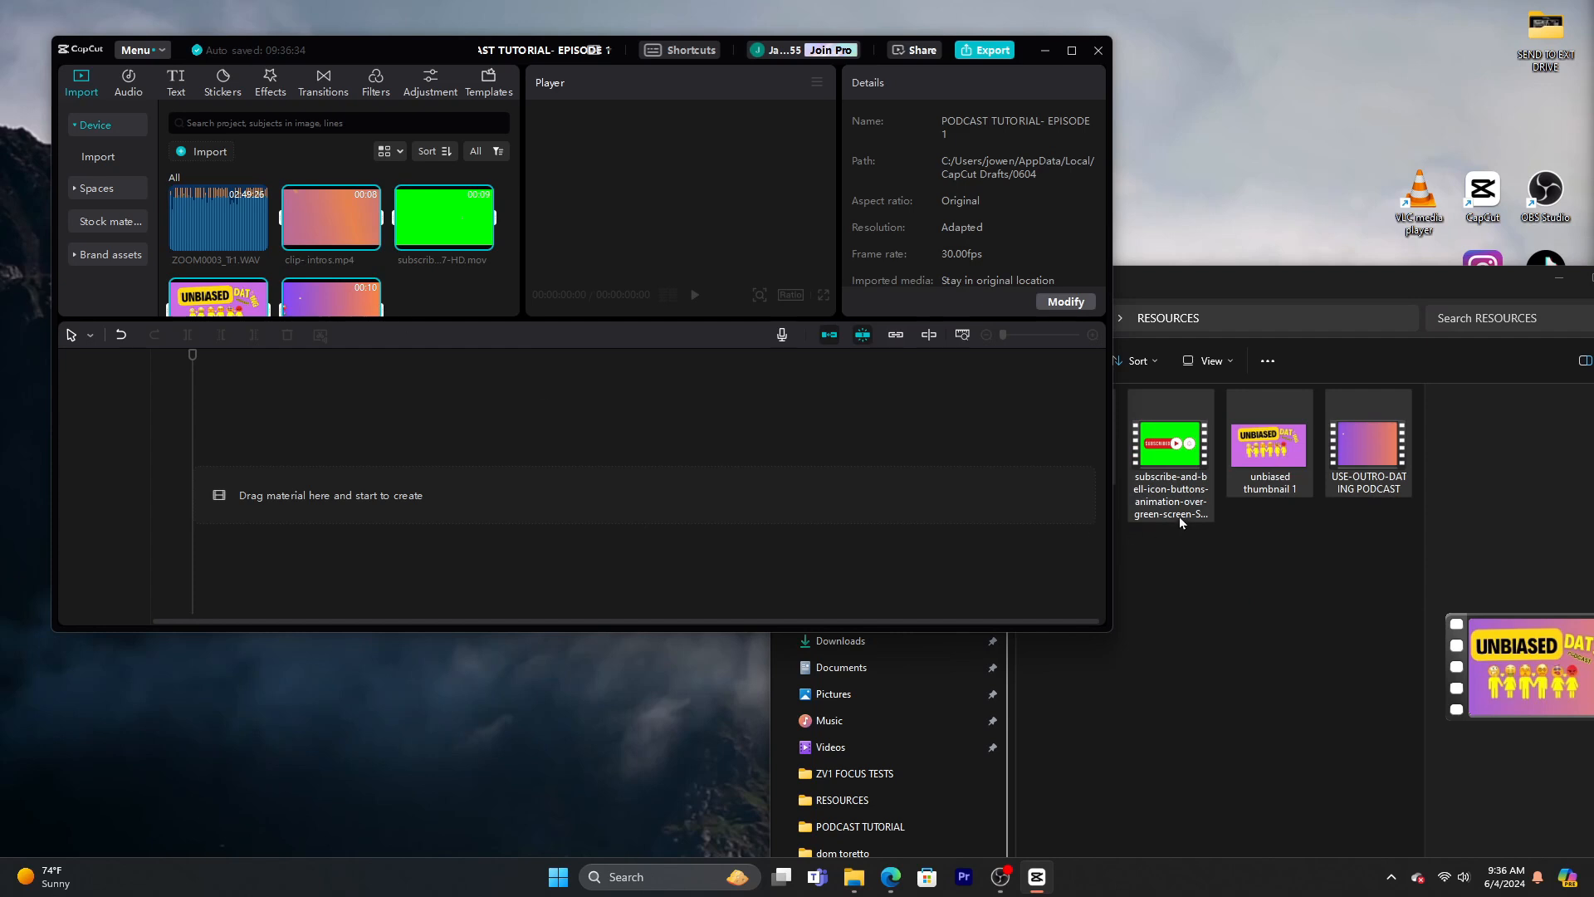
Import both videos from the VIDEO folder, C0029 and the CLIP-A. TATE clip, into the project media
{"action": "left_click", "coordinate": [1214, 287]}
{"action": "left_click", "coordinate": [793, 318]}
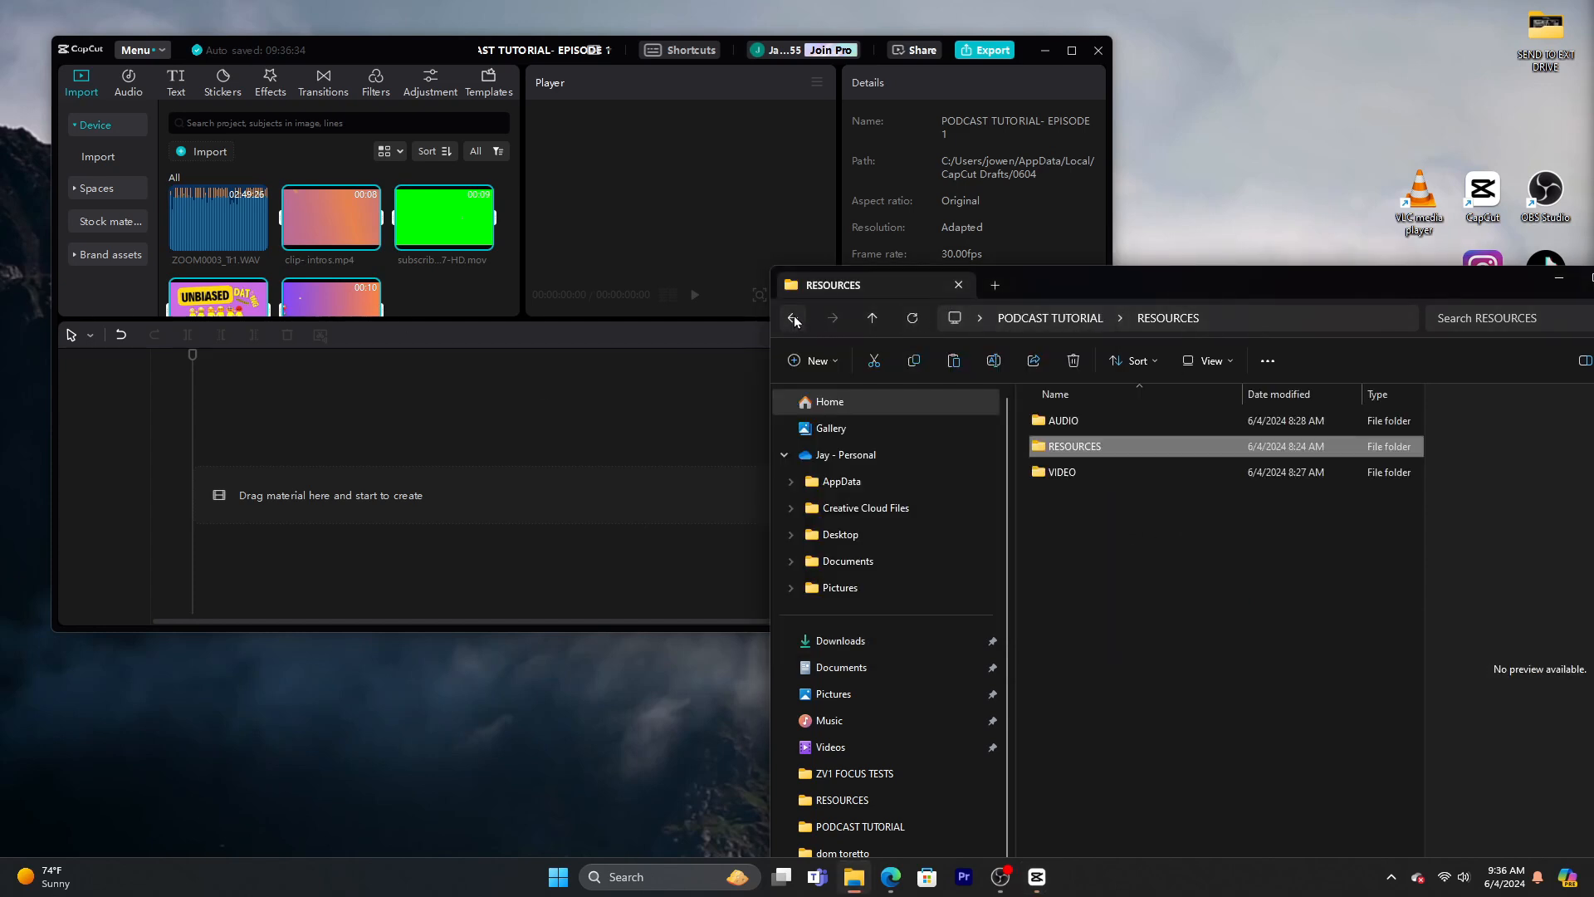
{"action": "double_click", "coordinate": [1159, 480]}
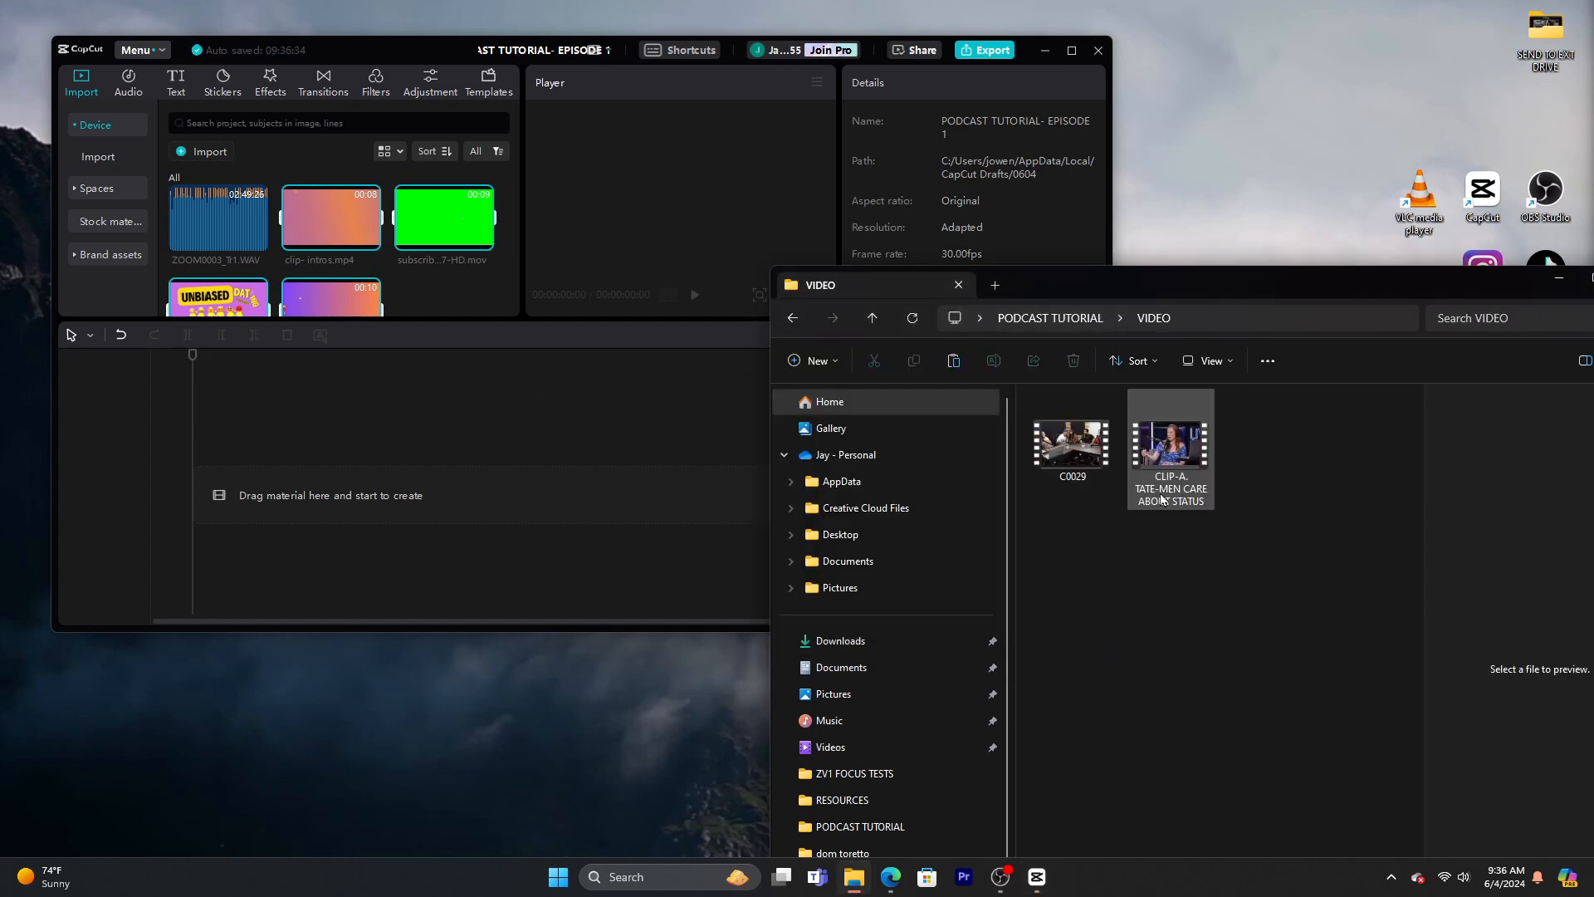
{"action": "left_click", "coordinate": [1080, 459]}
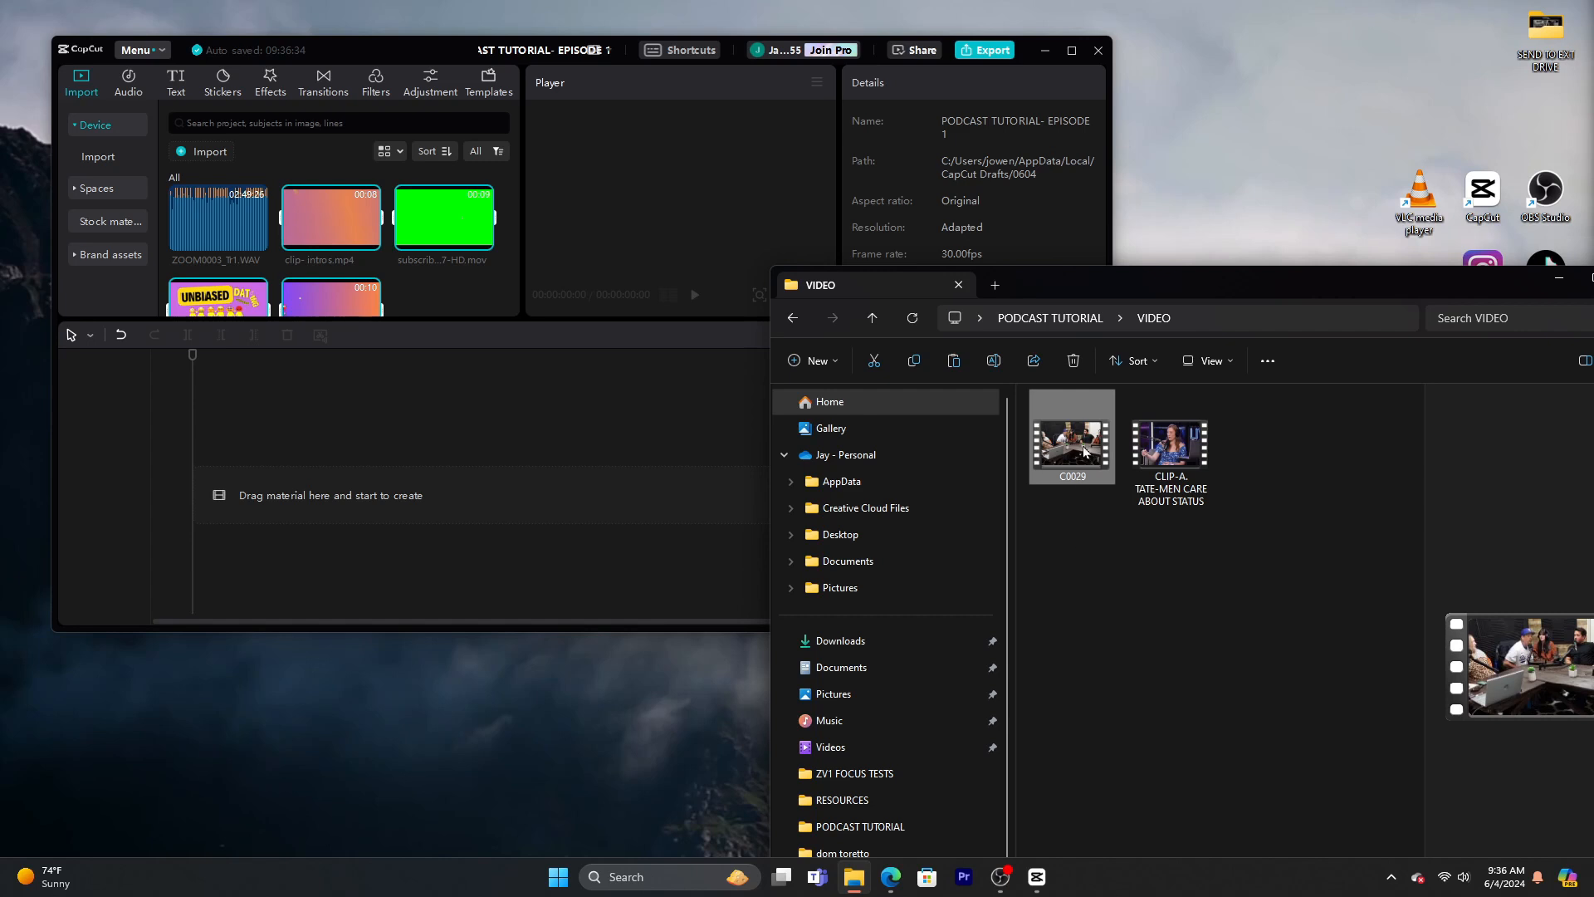
{"action": "mouse_move", "coordinate": [1084, 451]}
{"action": "left_click_drag", "start_coordinate": [1255, 579], "coordinate": [443, 290]}
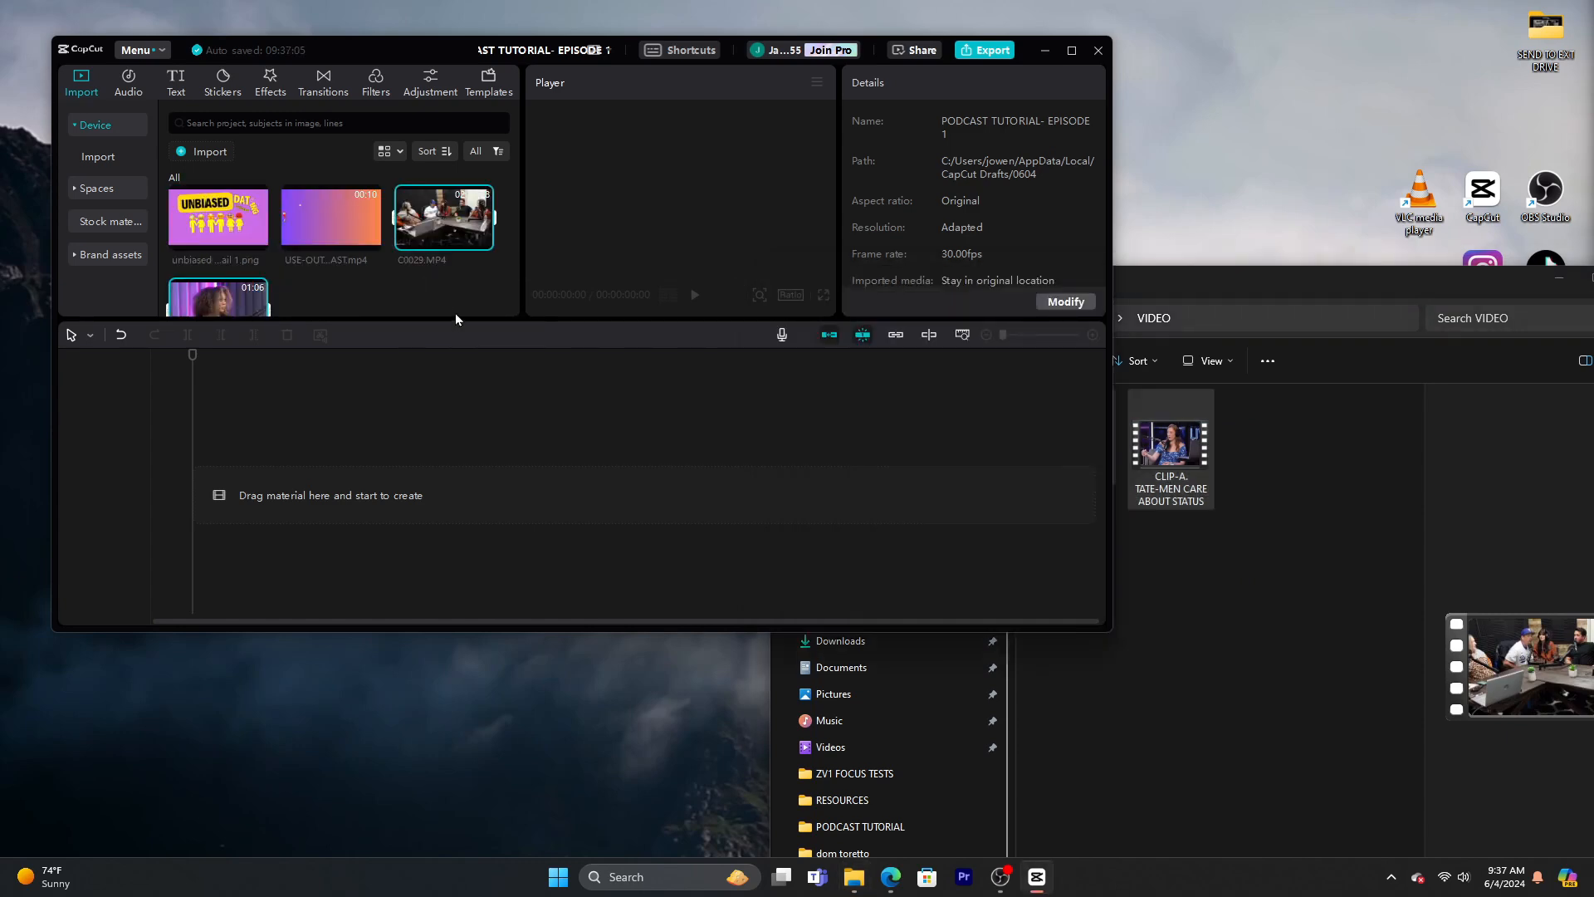
{"action": "left_click", "coordinate": [455, 314]}
Close the VIDEO folder window and maximize the CapCut editor
{"action": "left_click", "coordinate": [1335, 292]}
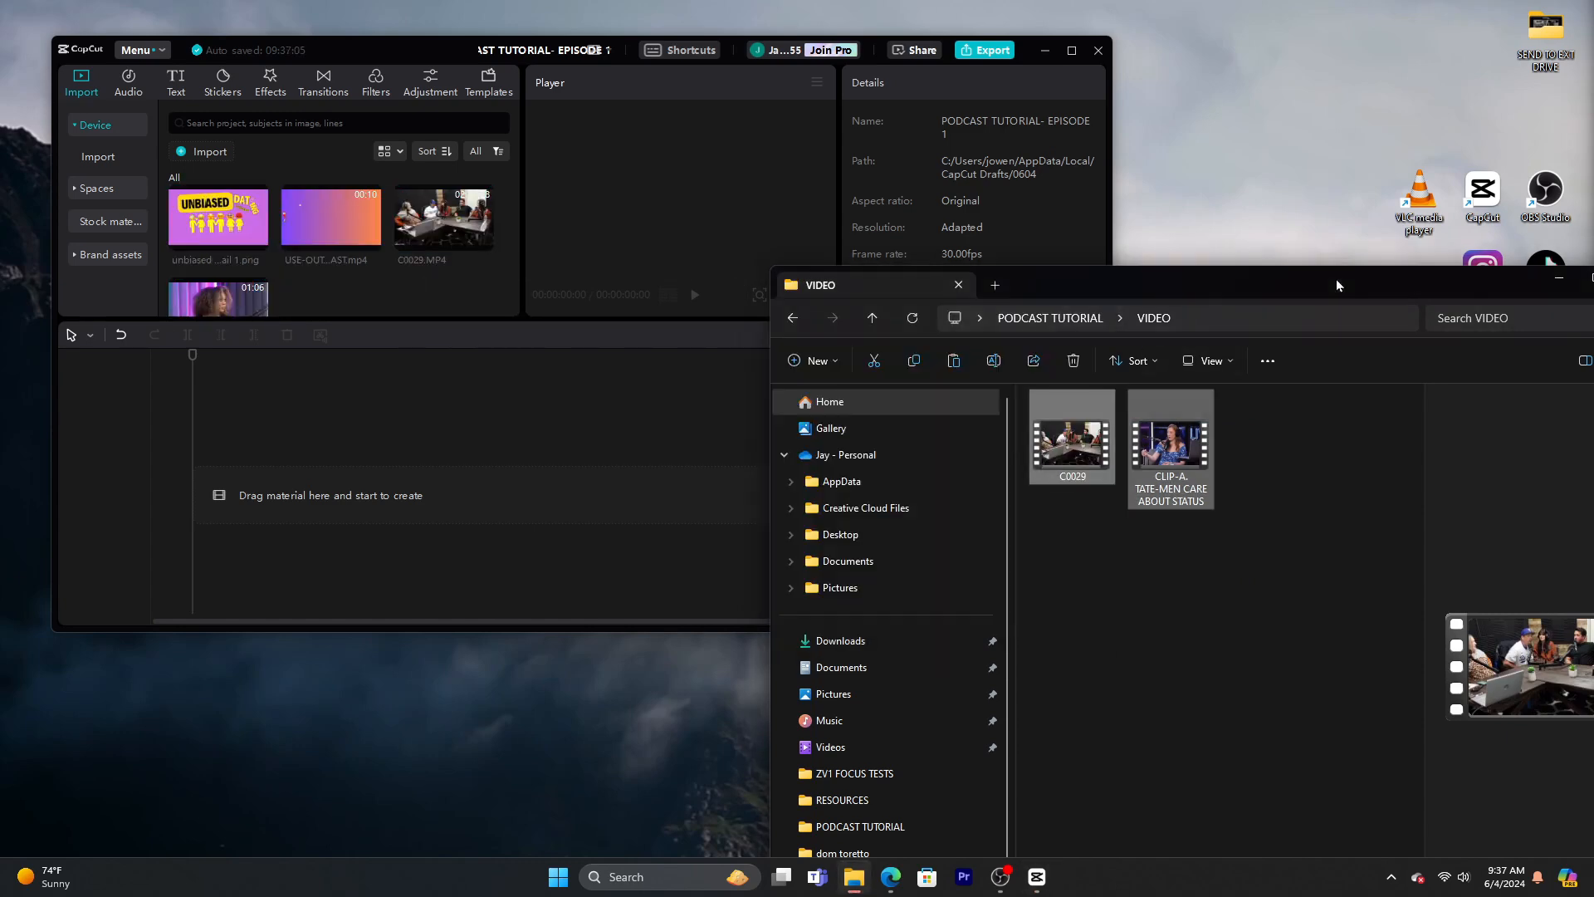
{"action": "left_click_drag", "start_coordinate": [1306, 276], "coordinate": [1073, 278]}
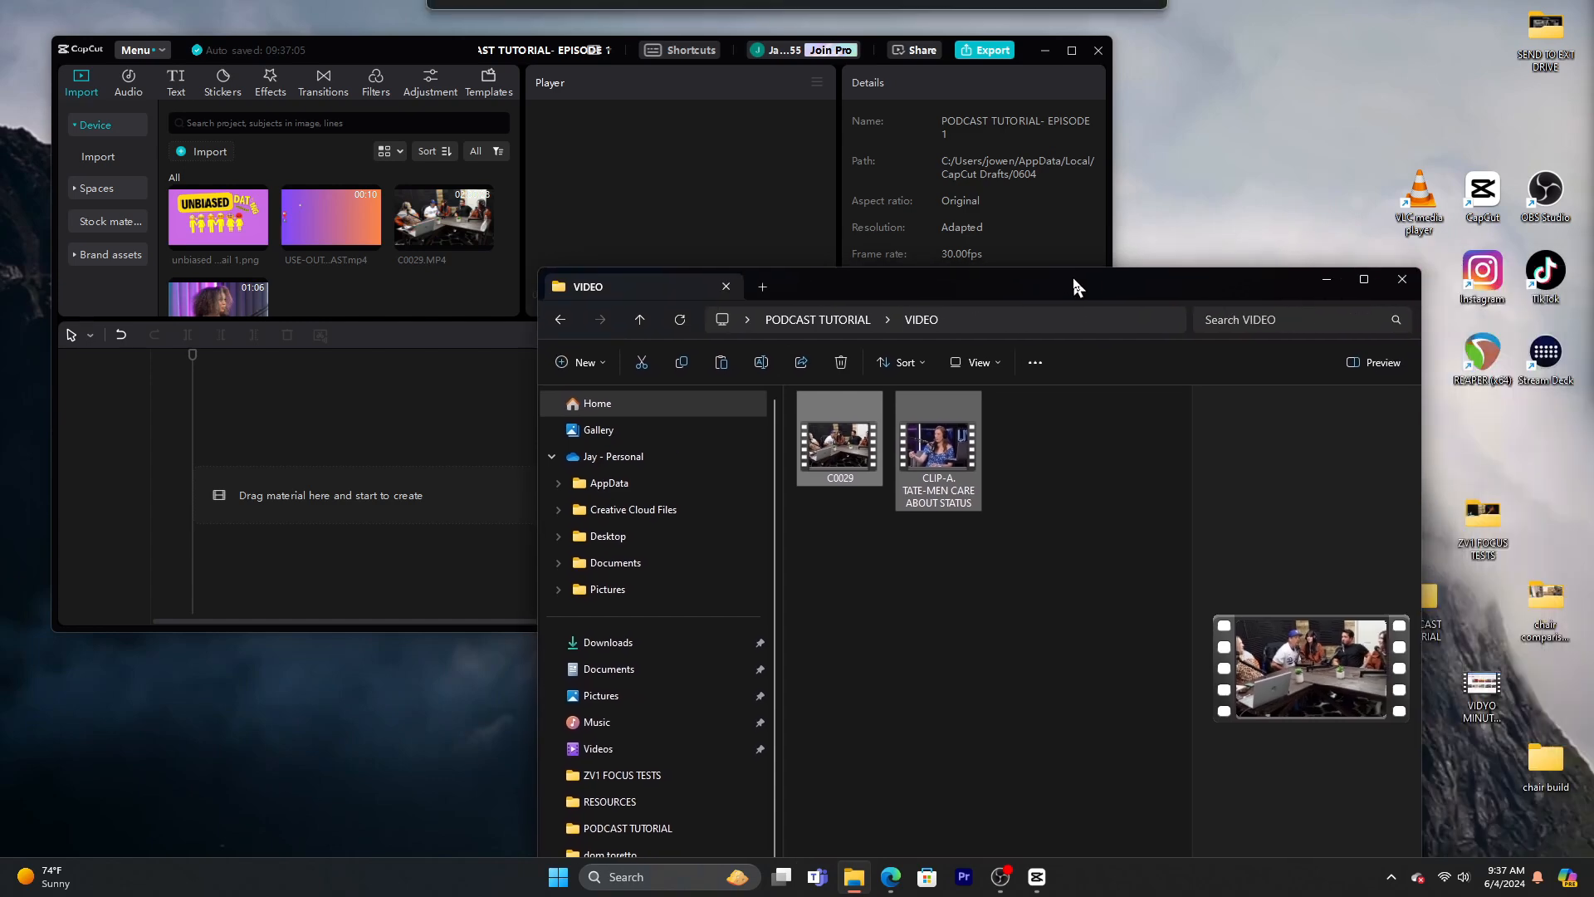
{"action": "left_click", "coordinate": [1404, 283]}
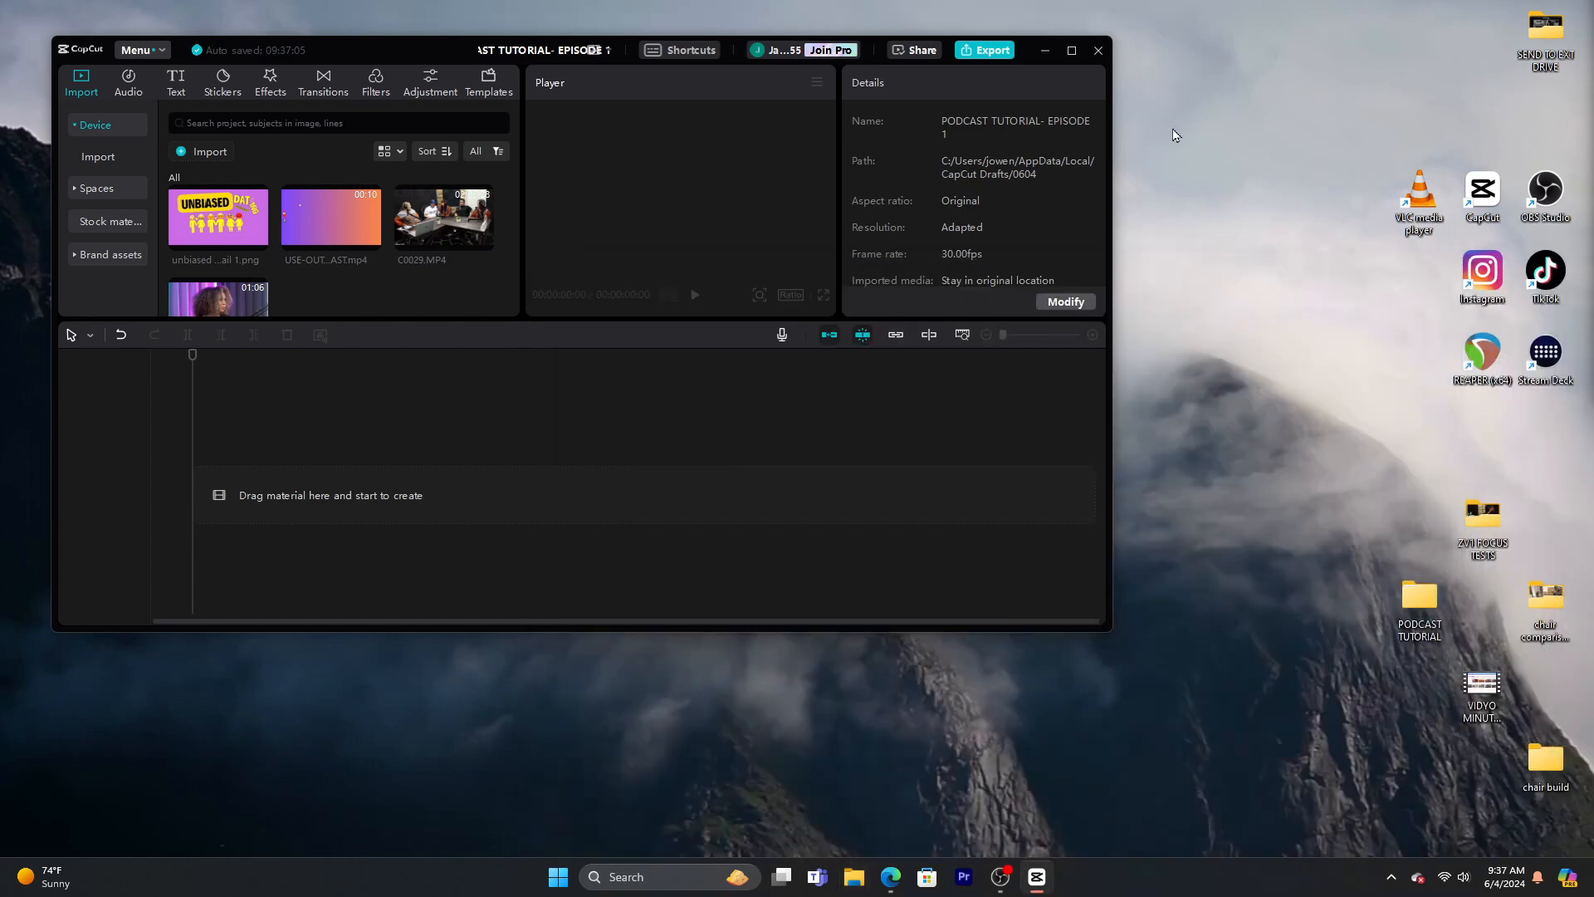
{"action": "left_click", "coordinate": [1074, 51]}
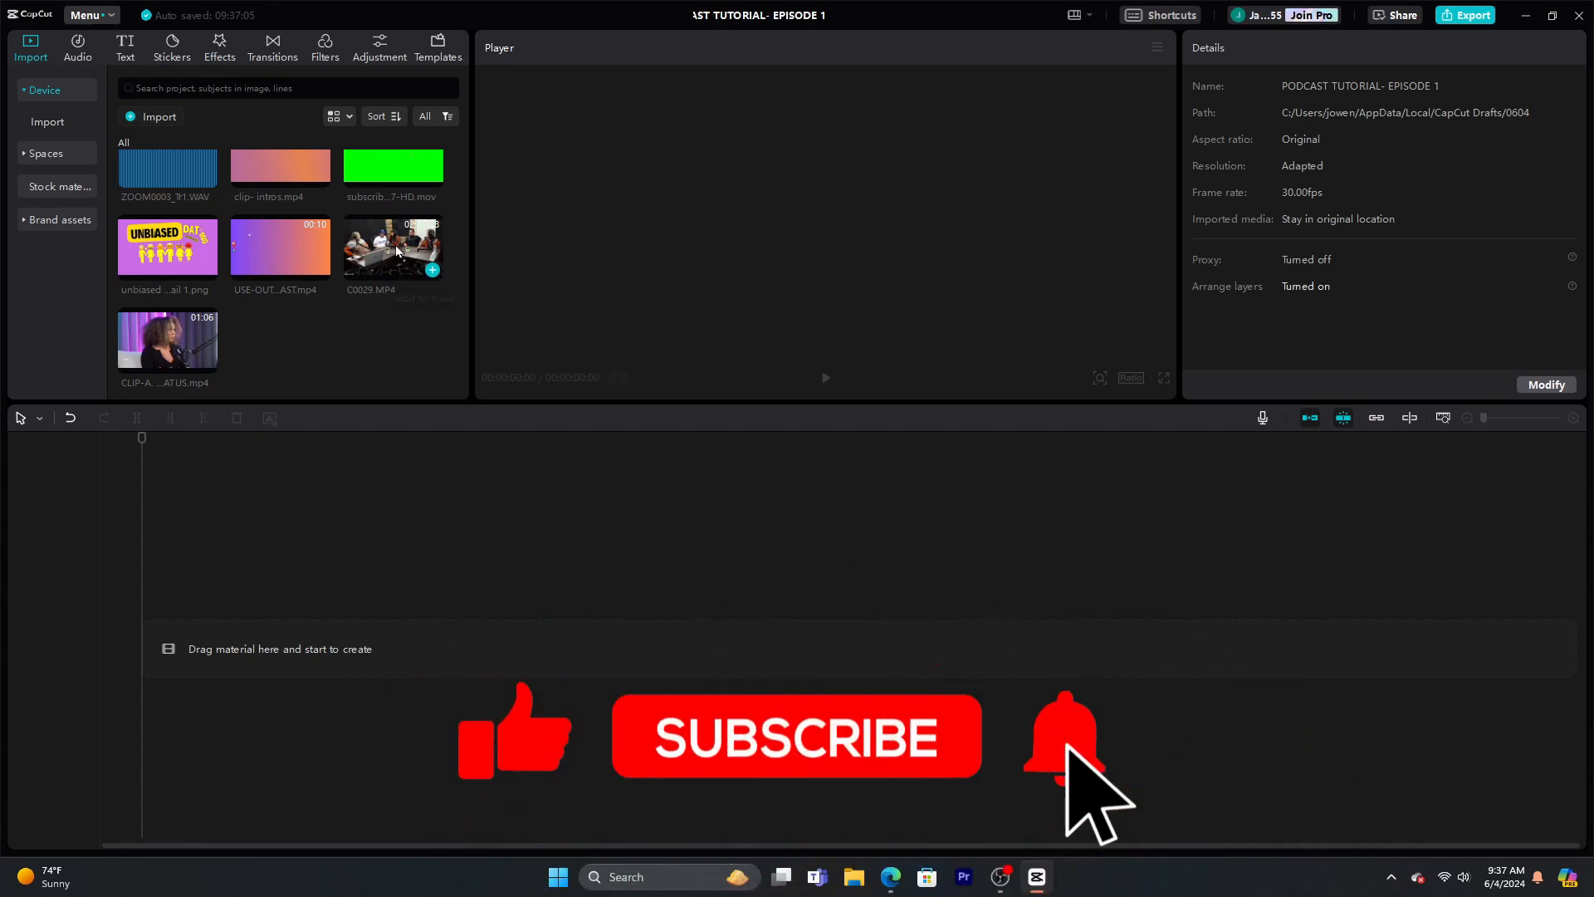
Add the C0029.MP4 video at the start of the timeline, with the ZOOM0003_Tr1.WAV audio on a track beneath it
{"action": "left_click_drag", "start_coordinate": [403, 249], "coordinate": [365, 258]}
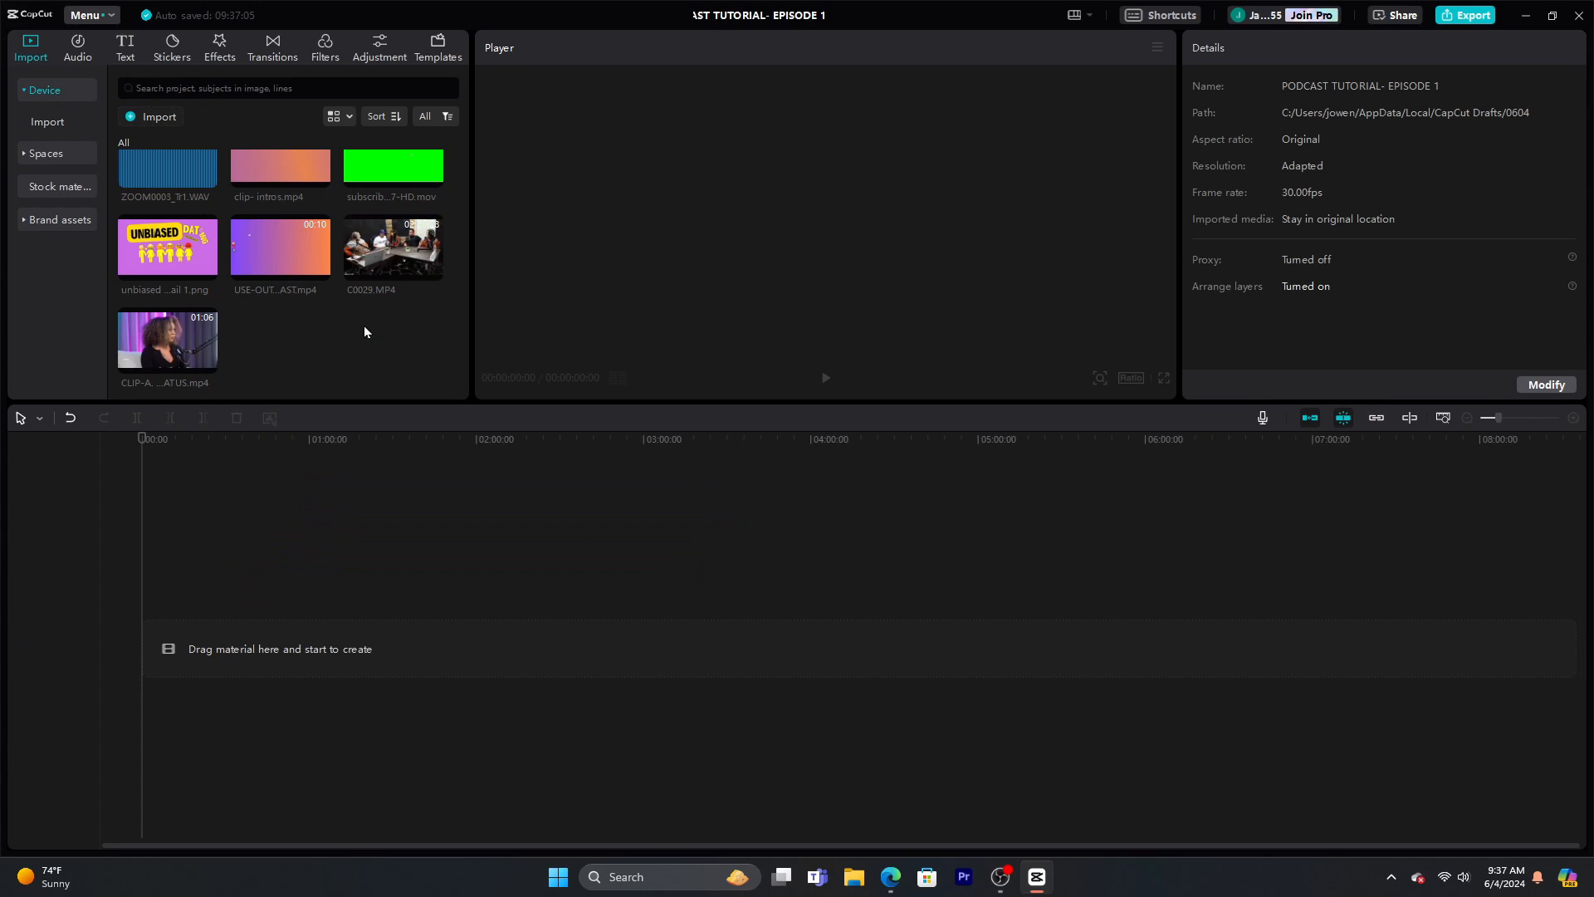
{"action": "left_click", "coordinate": [433, 269]}
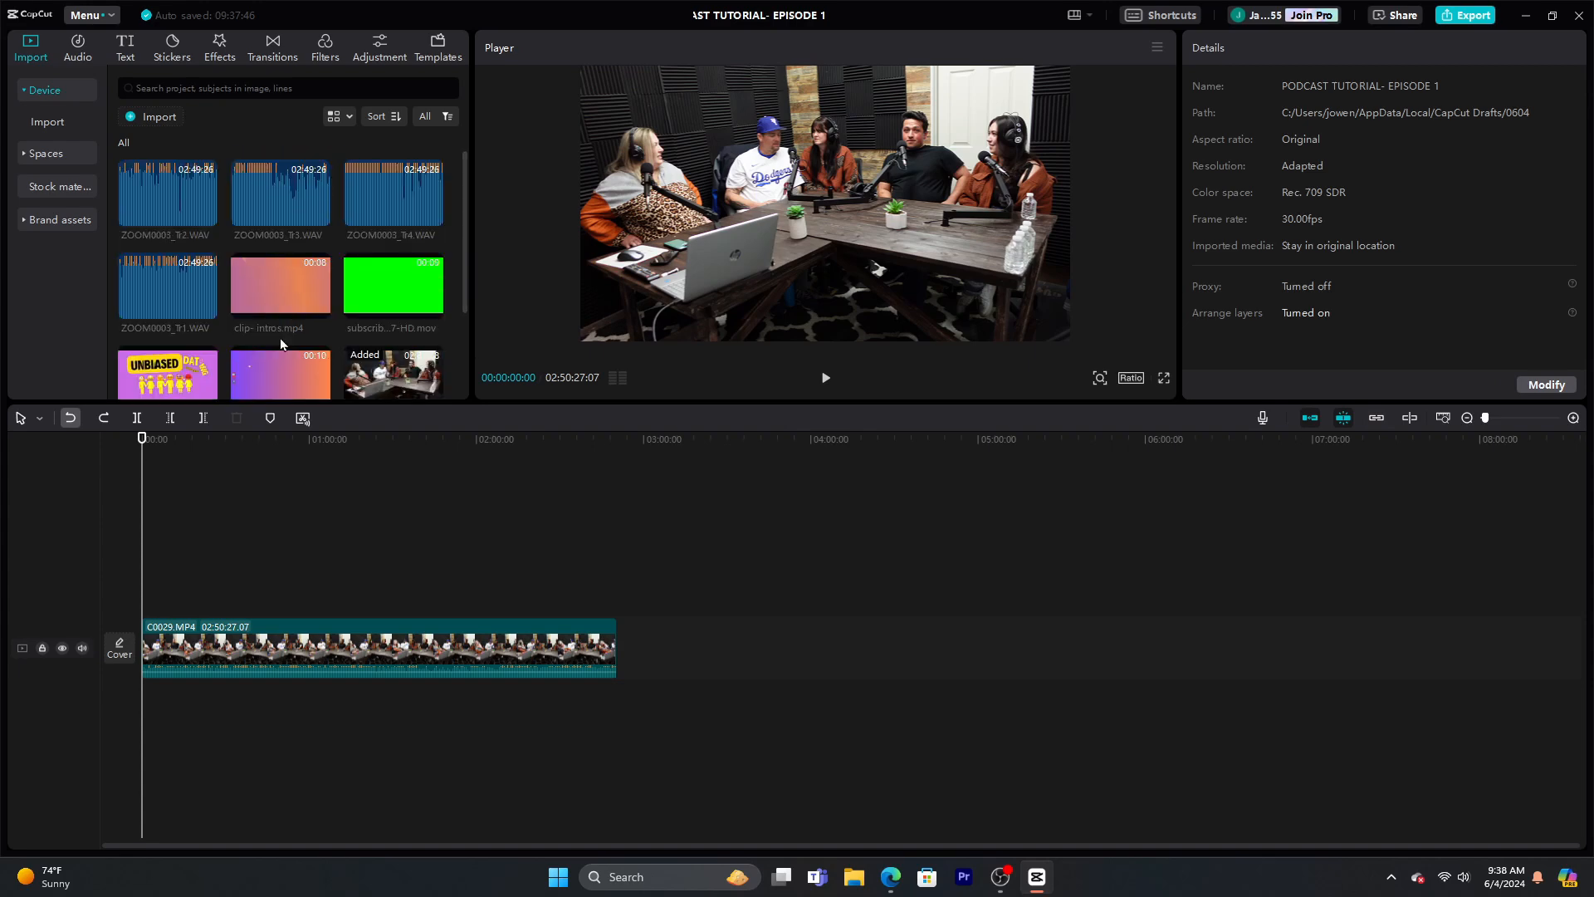
{"action": "mouse_move", "coordinate": [249, 307]}
{"action": "left_click", "coordinate": [207, 310]}
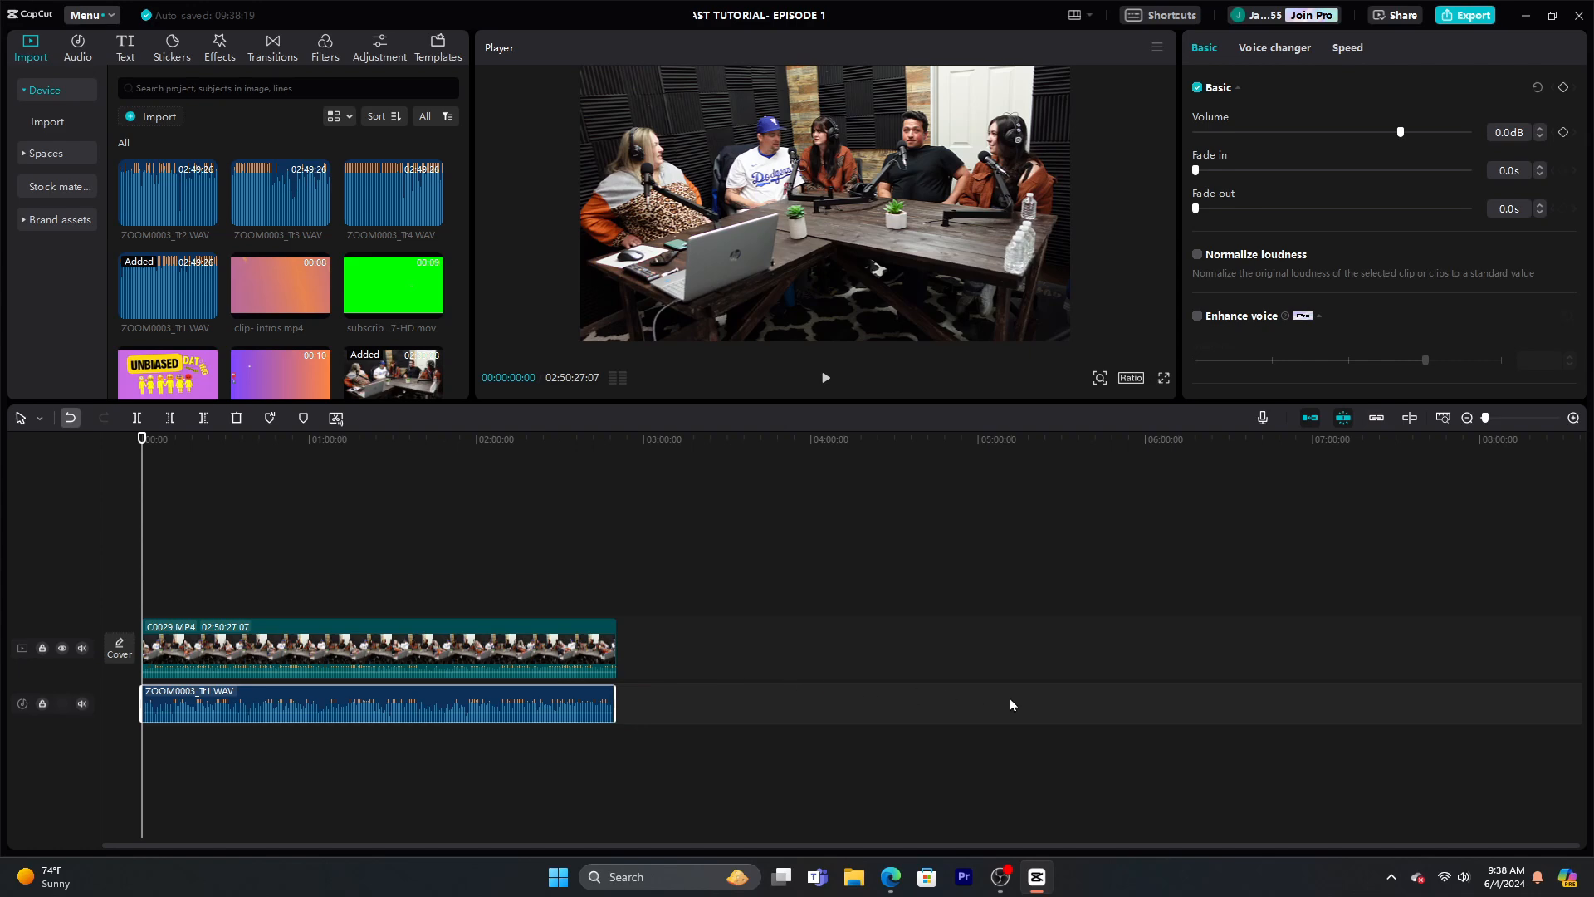
Extract the audio from the C0029.MP4 clip, and undo the extraction
{"action": "right_click", "coordinate": [411, 656]}
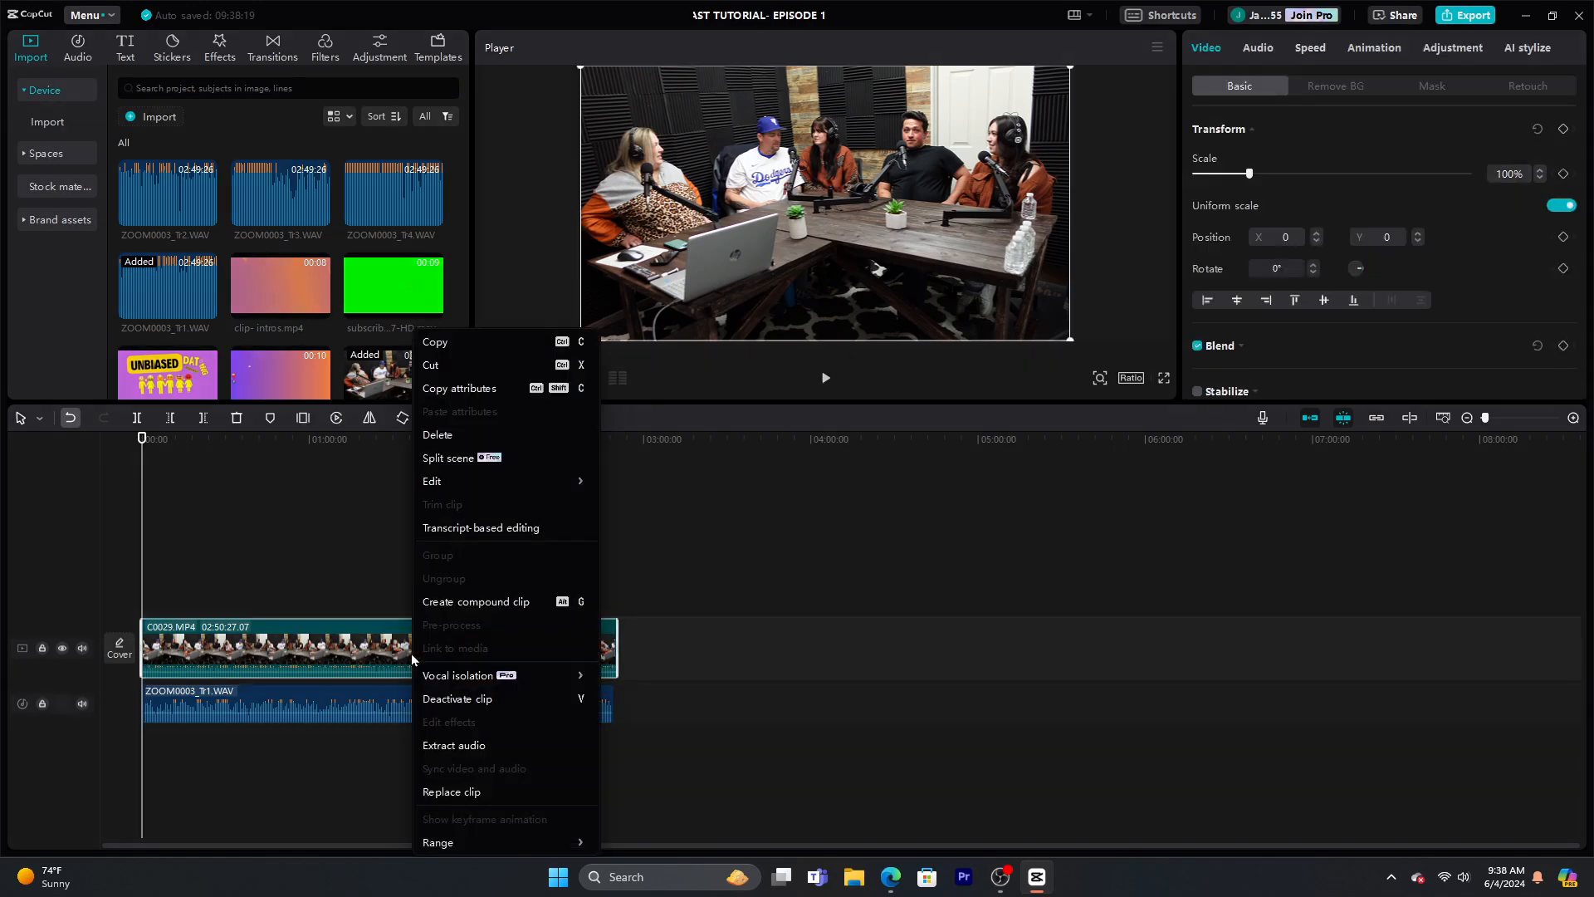
{"action": "left_click", "coordinate": [461, 744]}
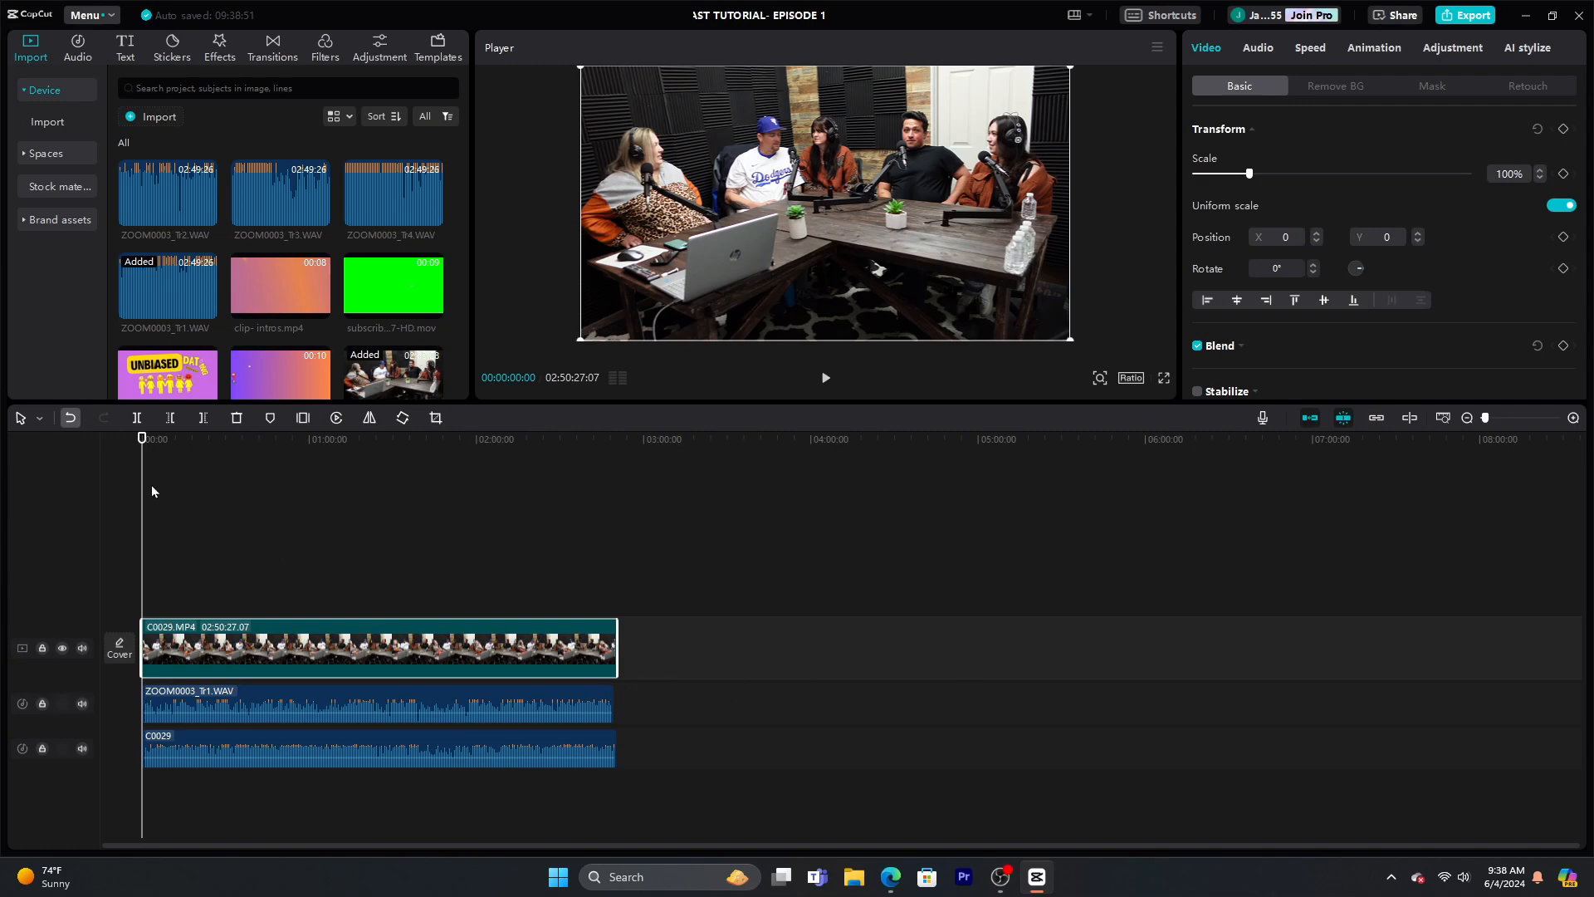
{"action": "left_click", "coordinate": [72, 420]}
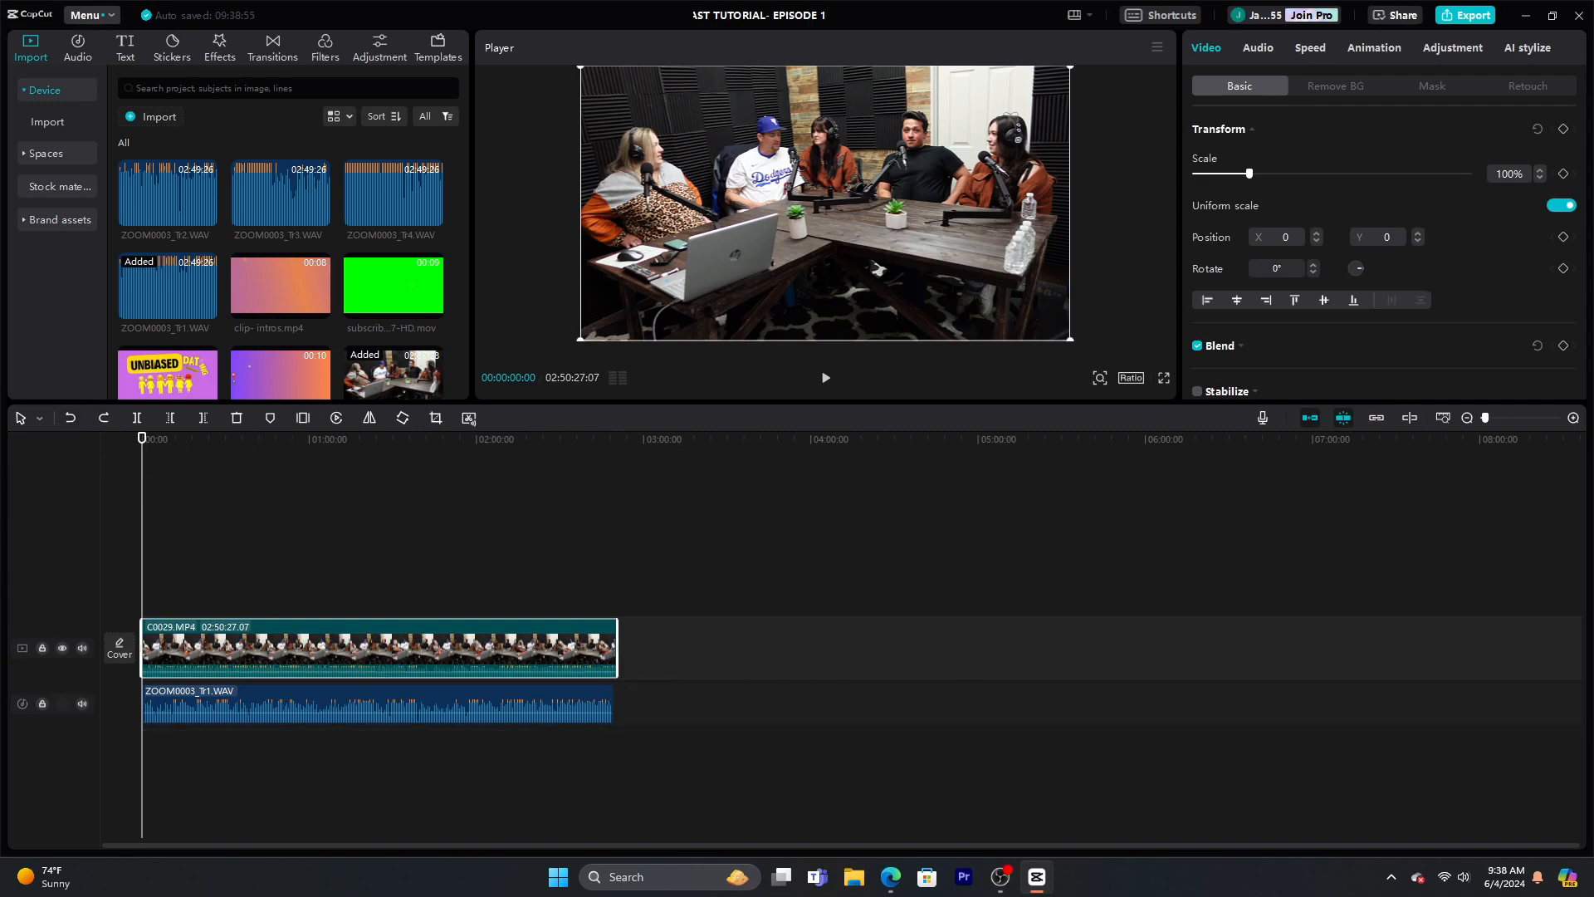
Deactivate the ZOOM0003_Tr1.WAV clip on the timeline so that only the C0029.MP4 camera audio plays
{"action": "left_click", "coordinate": [1573, 418]}
{"action": "left_click", "coordinate": [1573, 418]}
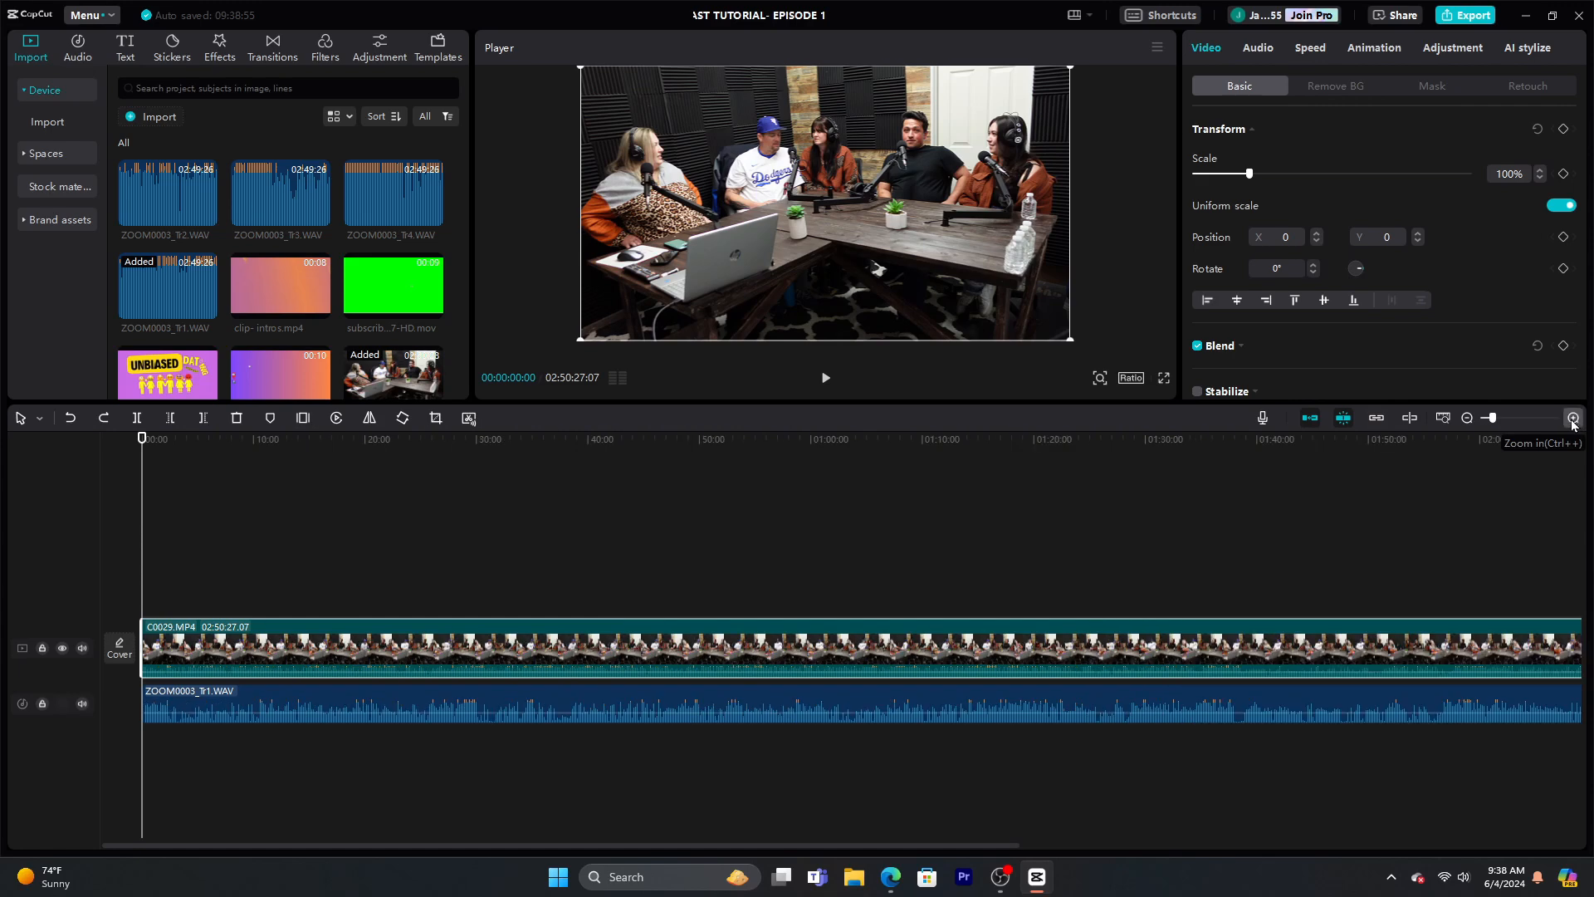
{"action": "left_click", "coordinate": [209, 706]}
{"action": "right_click", "coordinate": [209, 708]}
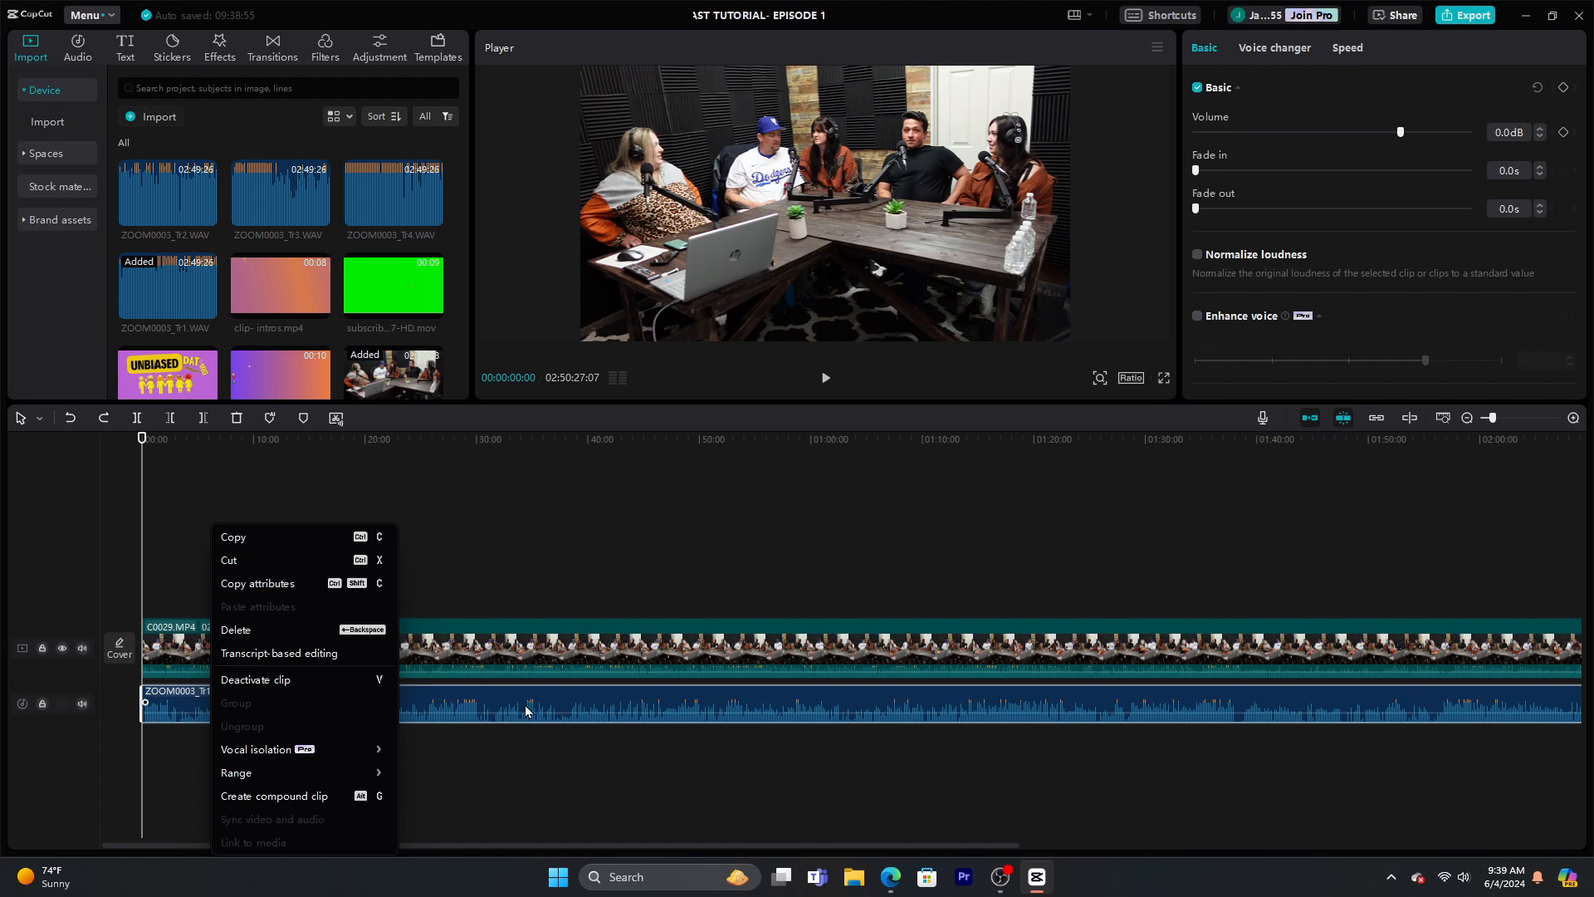
{"action": "key", "text": "v"}
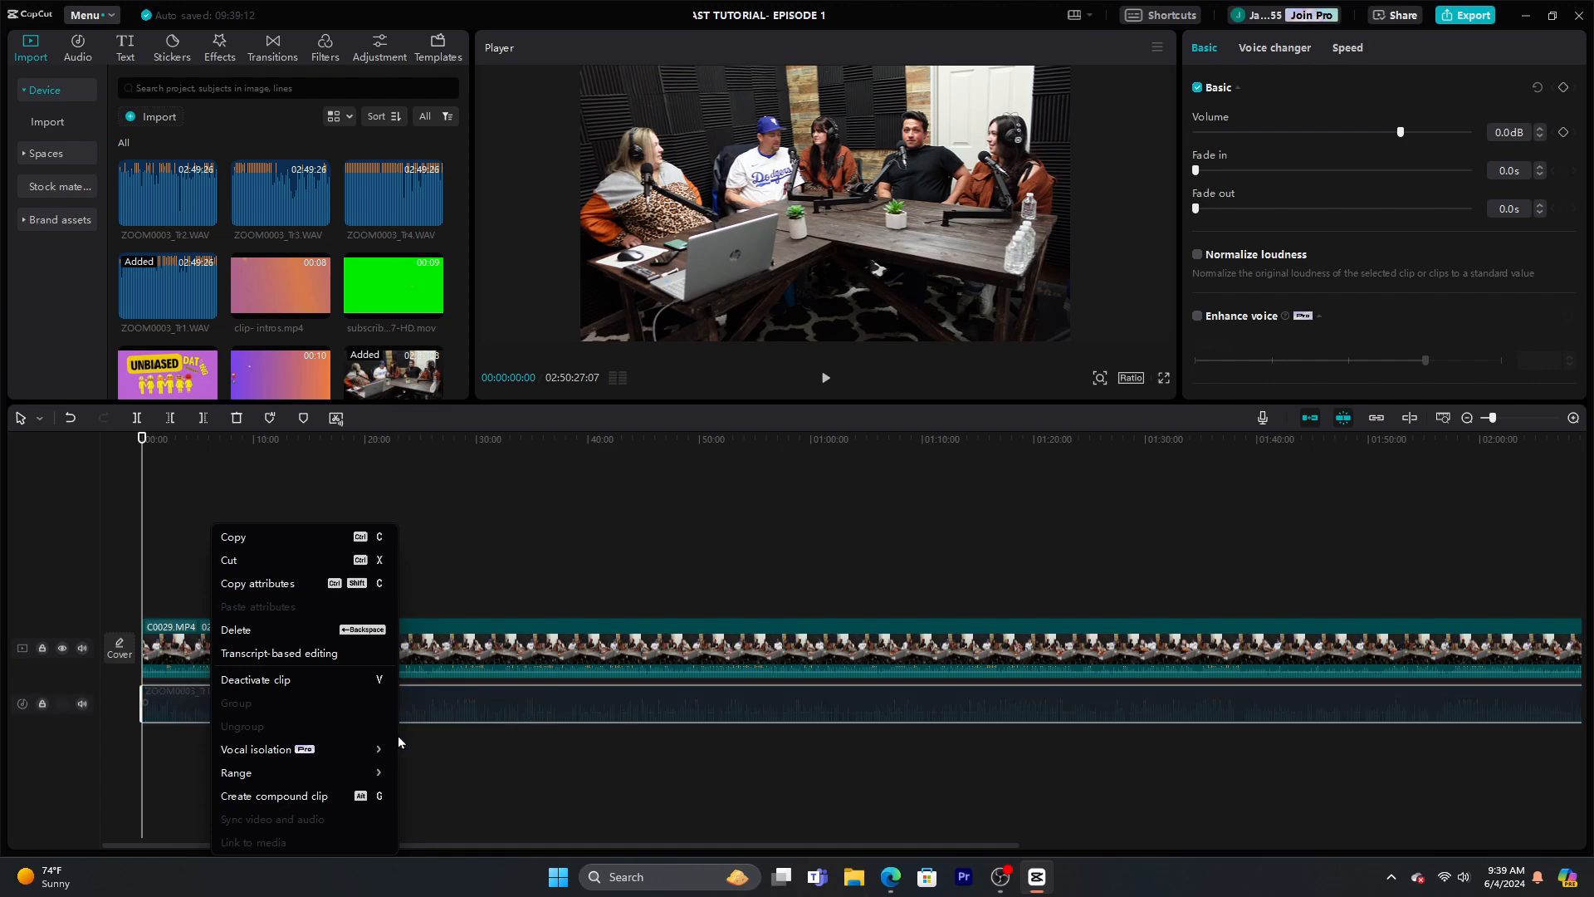
{"action": "left_click", "coordinate": [453, 750]}
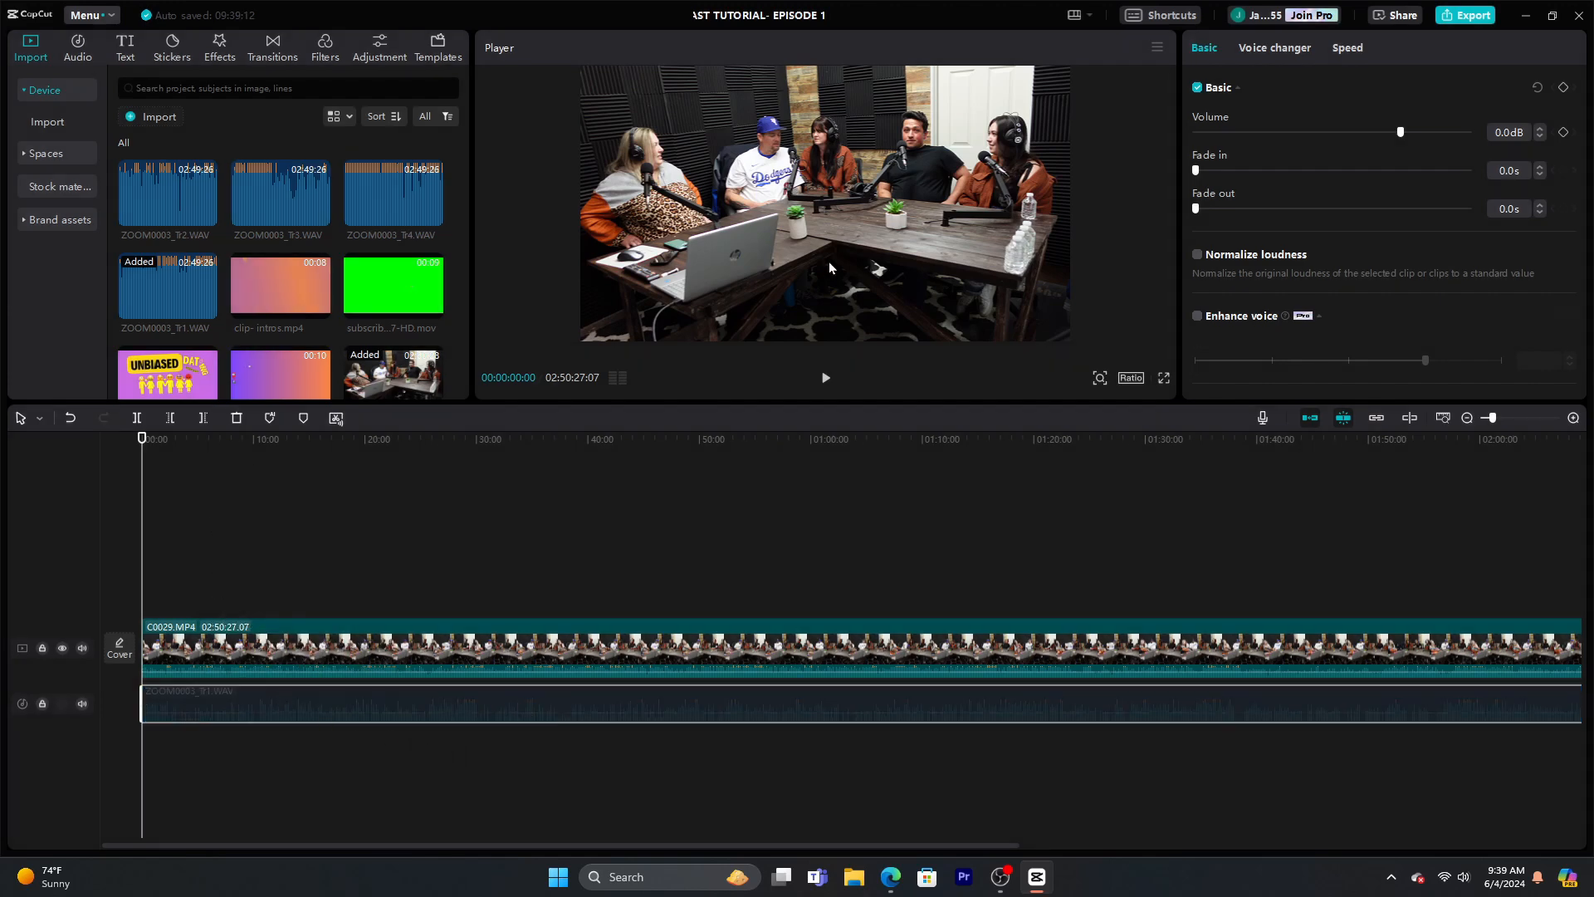
Play the C0029.MP4 footage to find the clap near 00:57 in the recording
{"action": "left_click", "coordinate": [825, 378]}
{"action": "left_click", "coordinate": [1573, 418]}
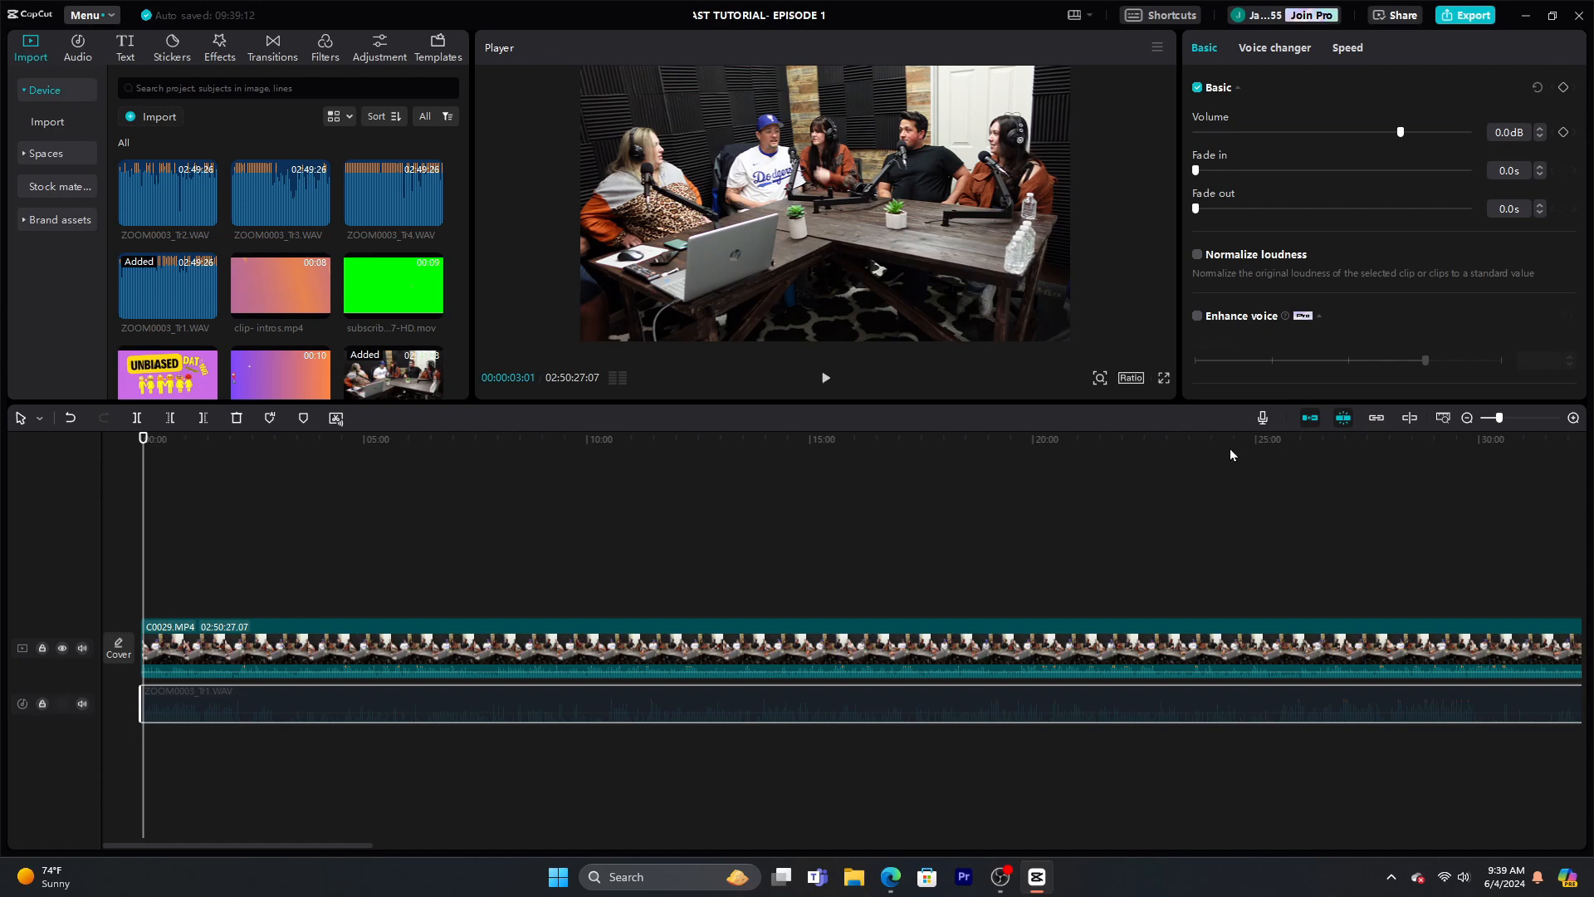
{"action": "left_click", "coordinate": [1574, 419]}
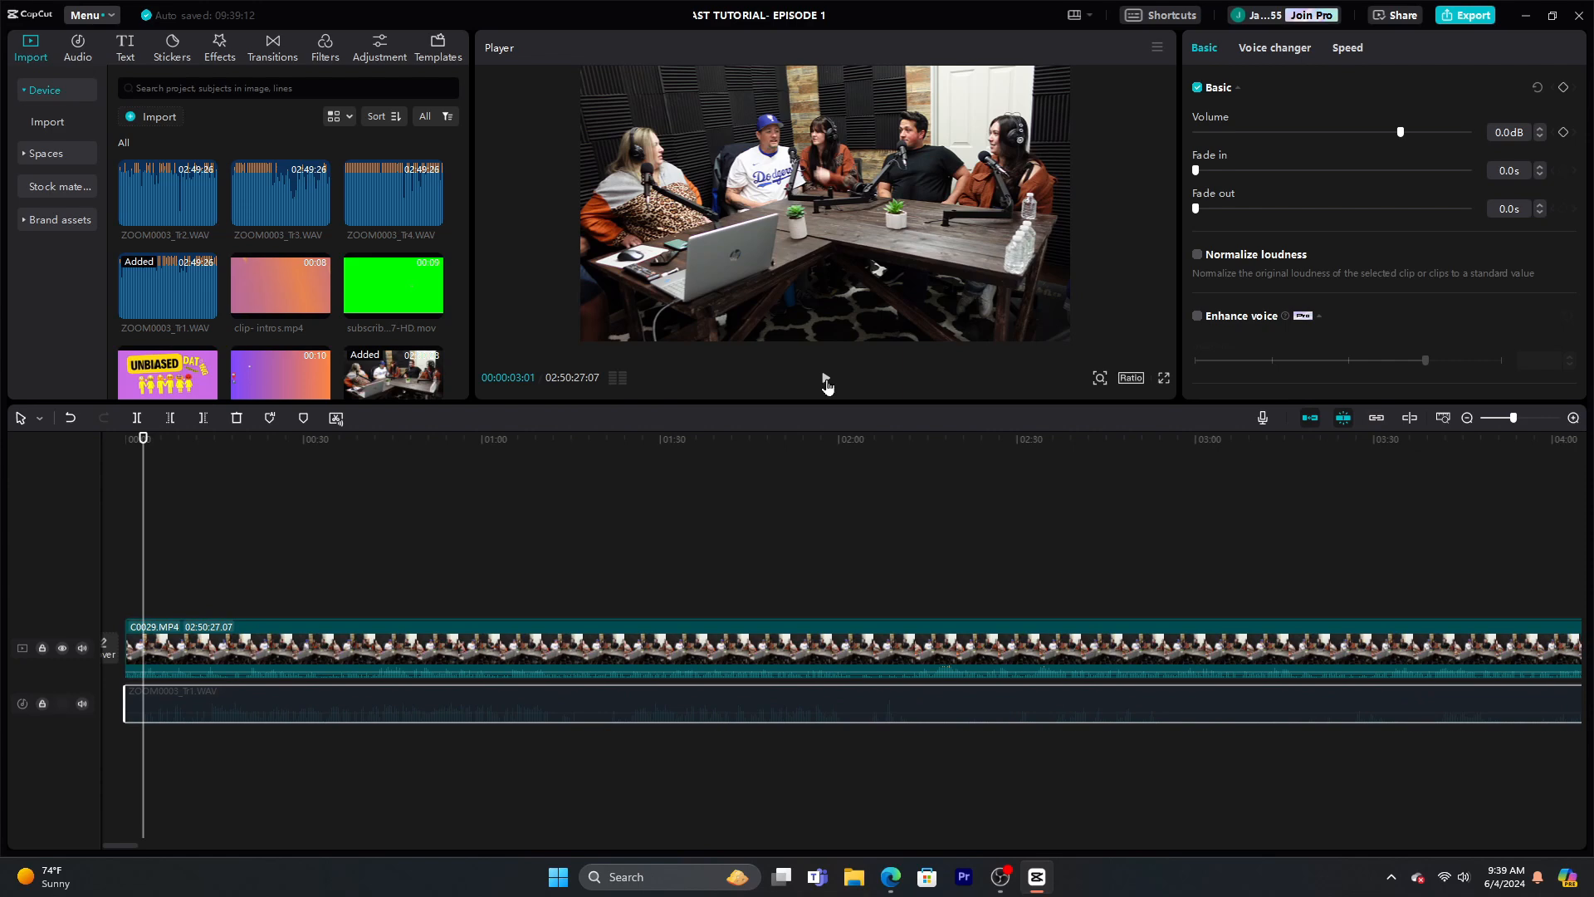
{"action": "left_click_drag", "start_coordinate": [306, 583], "coordinate": [406, 611]}
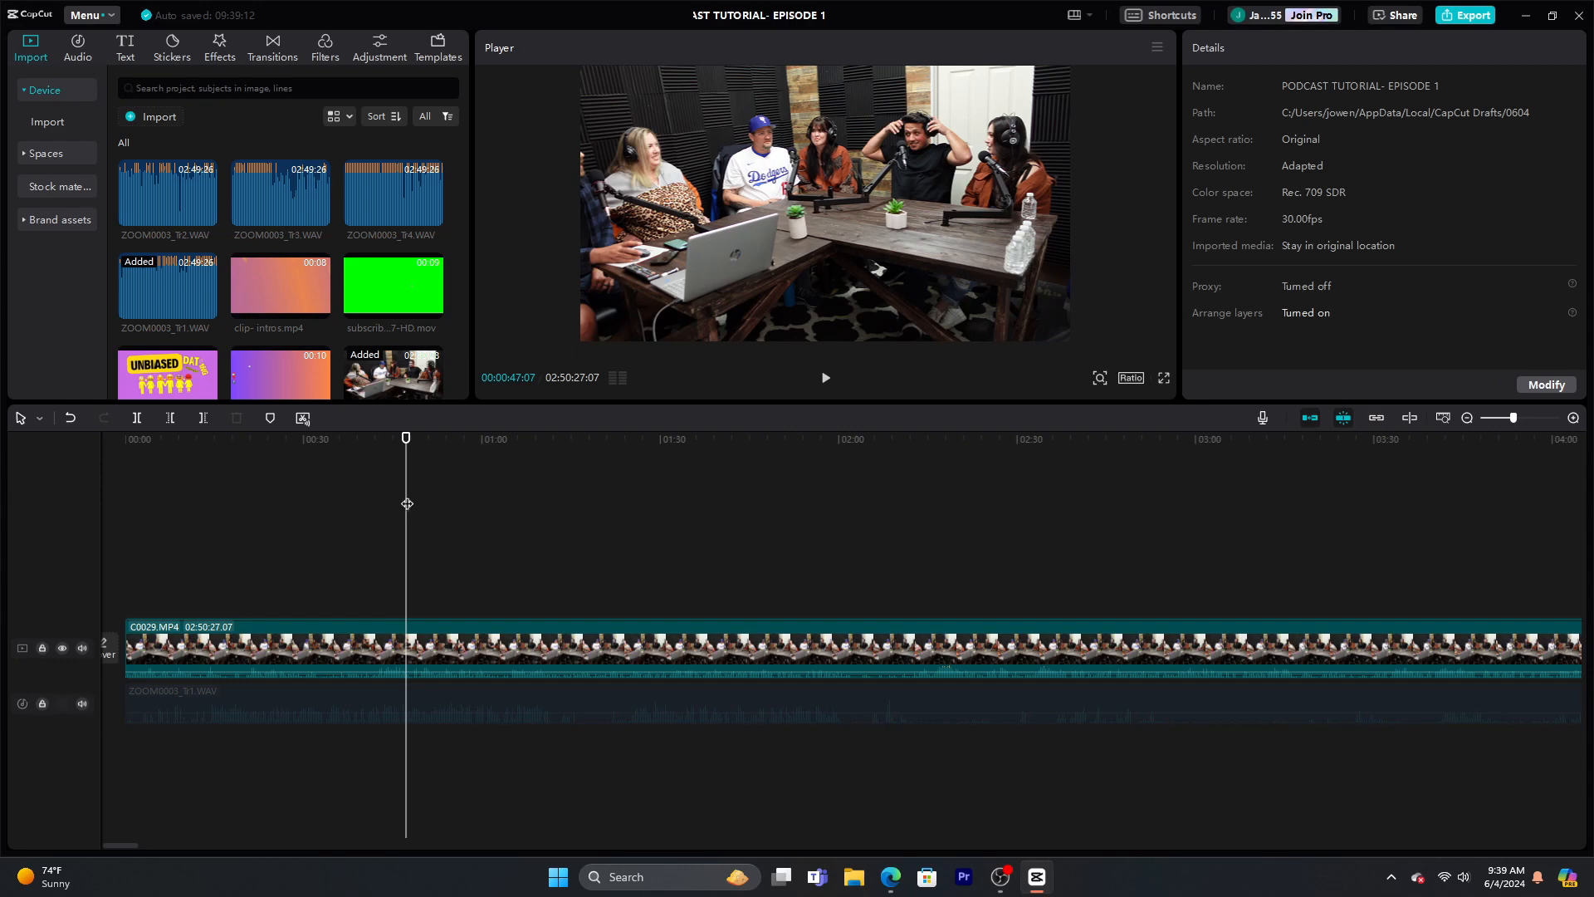
{"action": "left_click_drag", "start_coordinate": [407, 504], "coordinate": [441, 544]}
{"action": "left_click", "coordinate": [827, 379]}
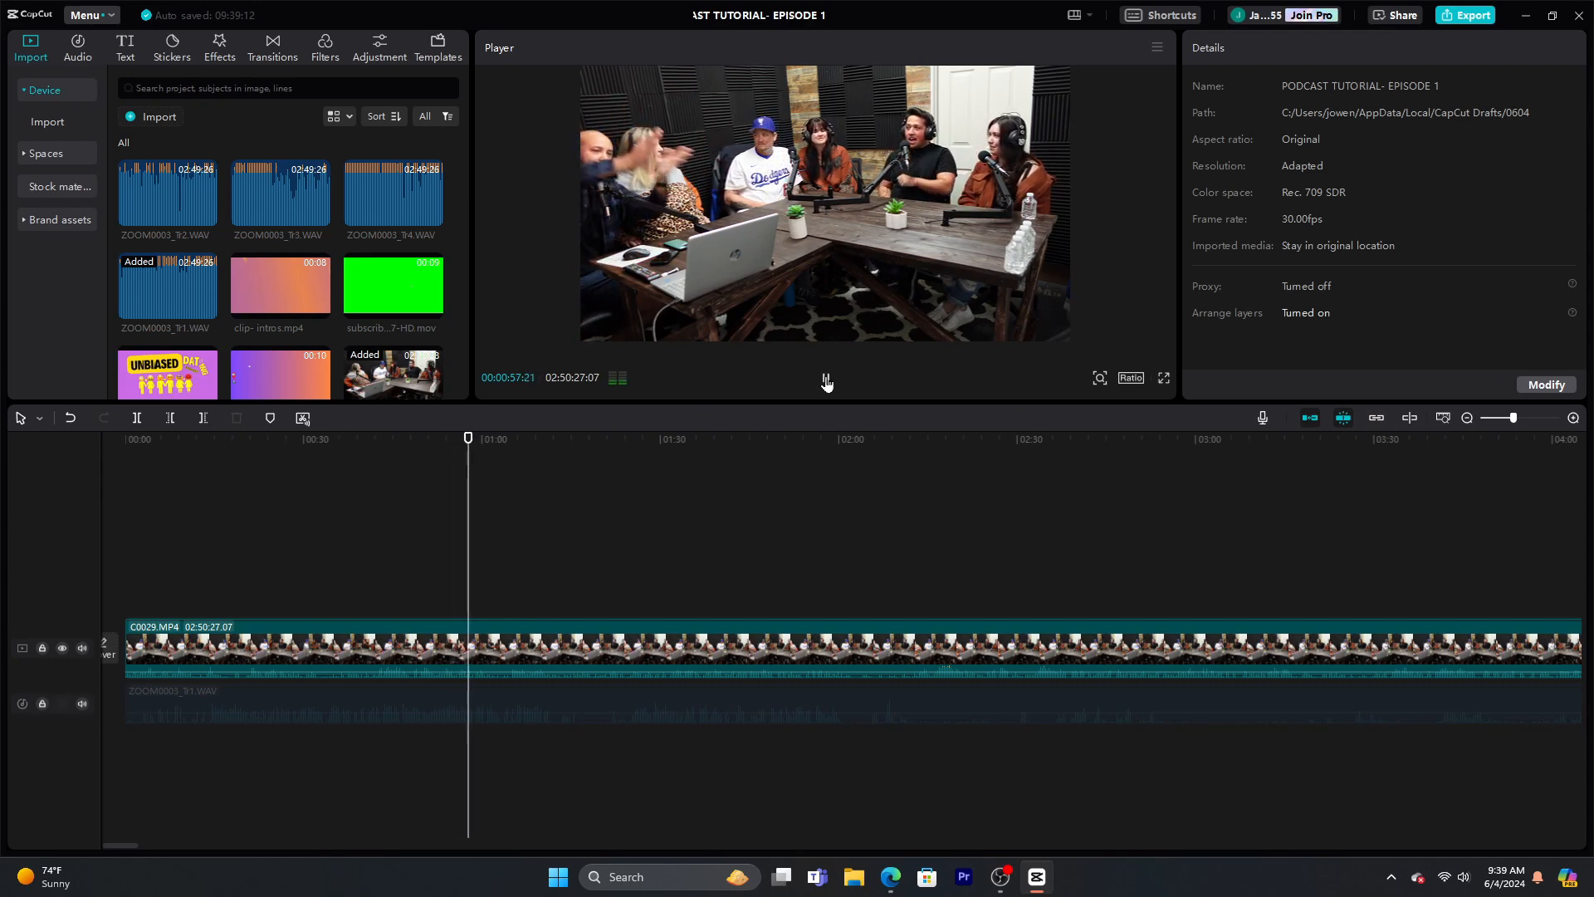
{"action": "left_click", "coordinate": [826, 380]}
Raise the volume of the C0029.MP4 clip to 8.3 dB
{"action": "left_click", "coordinate": [1574, 418]}
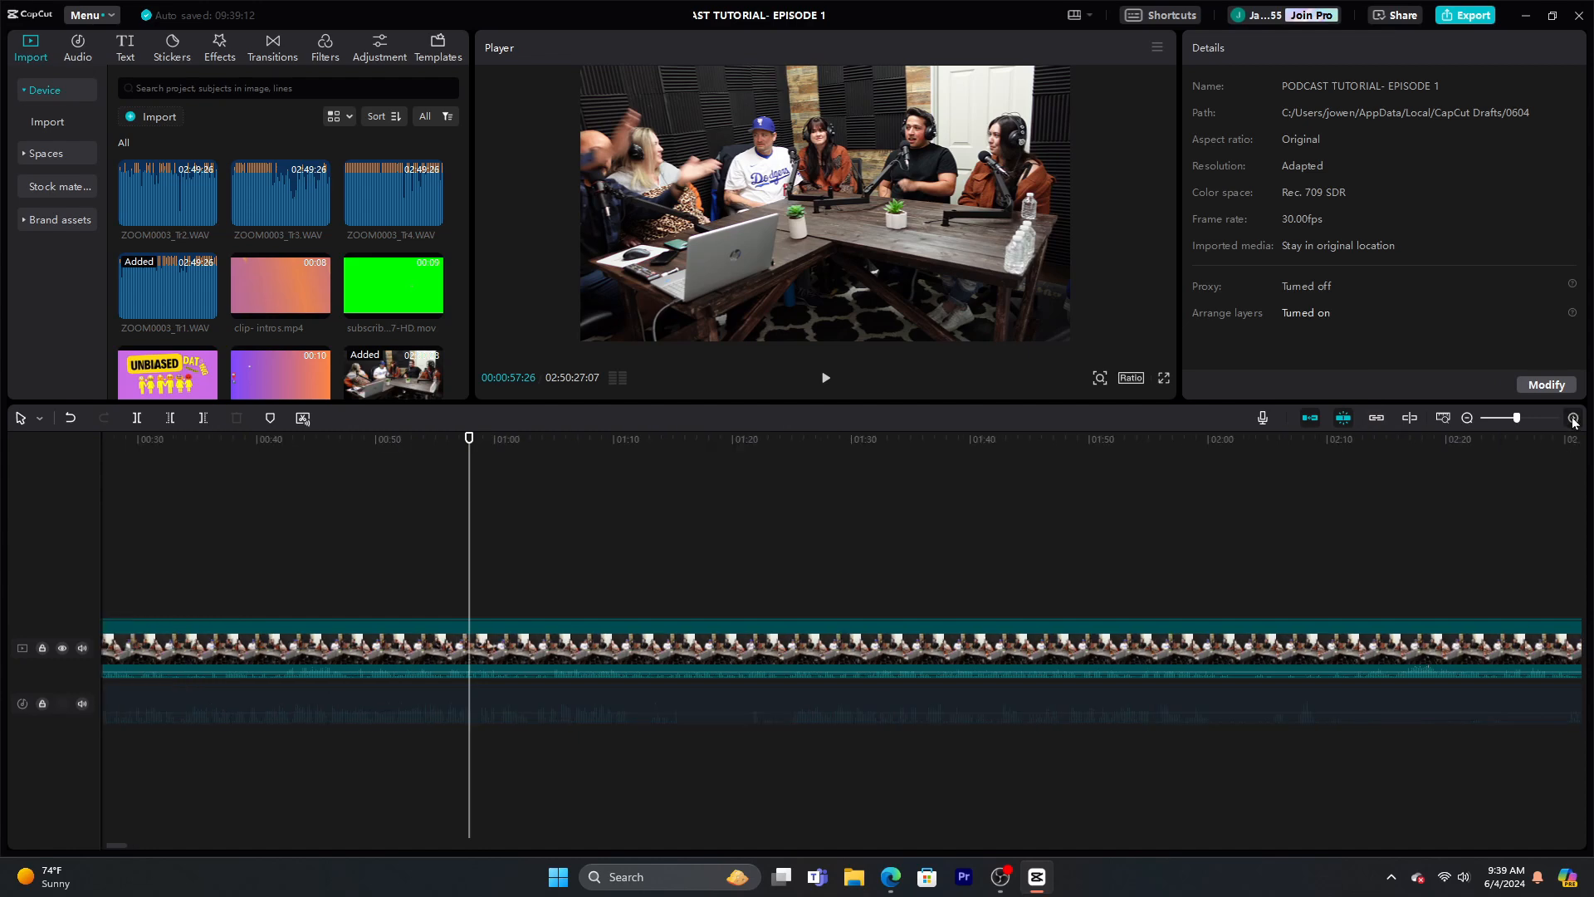
{"action": "left_click", "coordinate": [1573, 418]}
{"action": "left_click", "coordinate": [699, 648]}
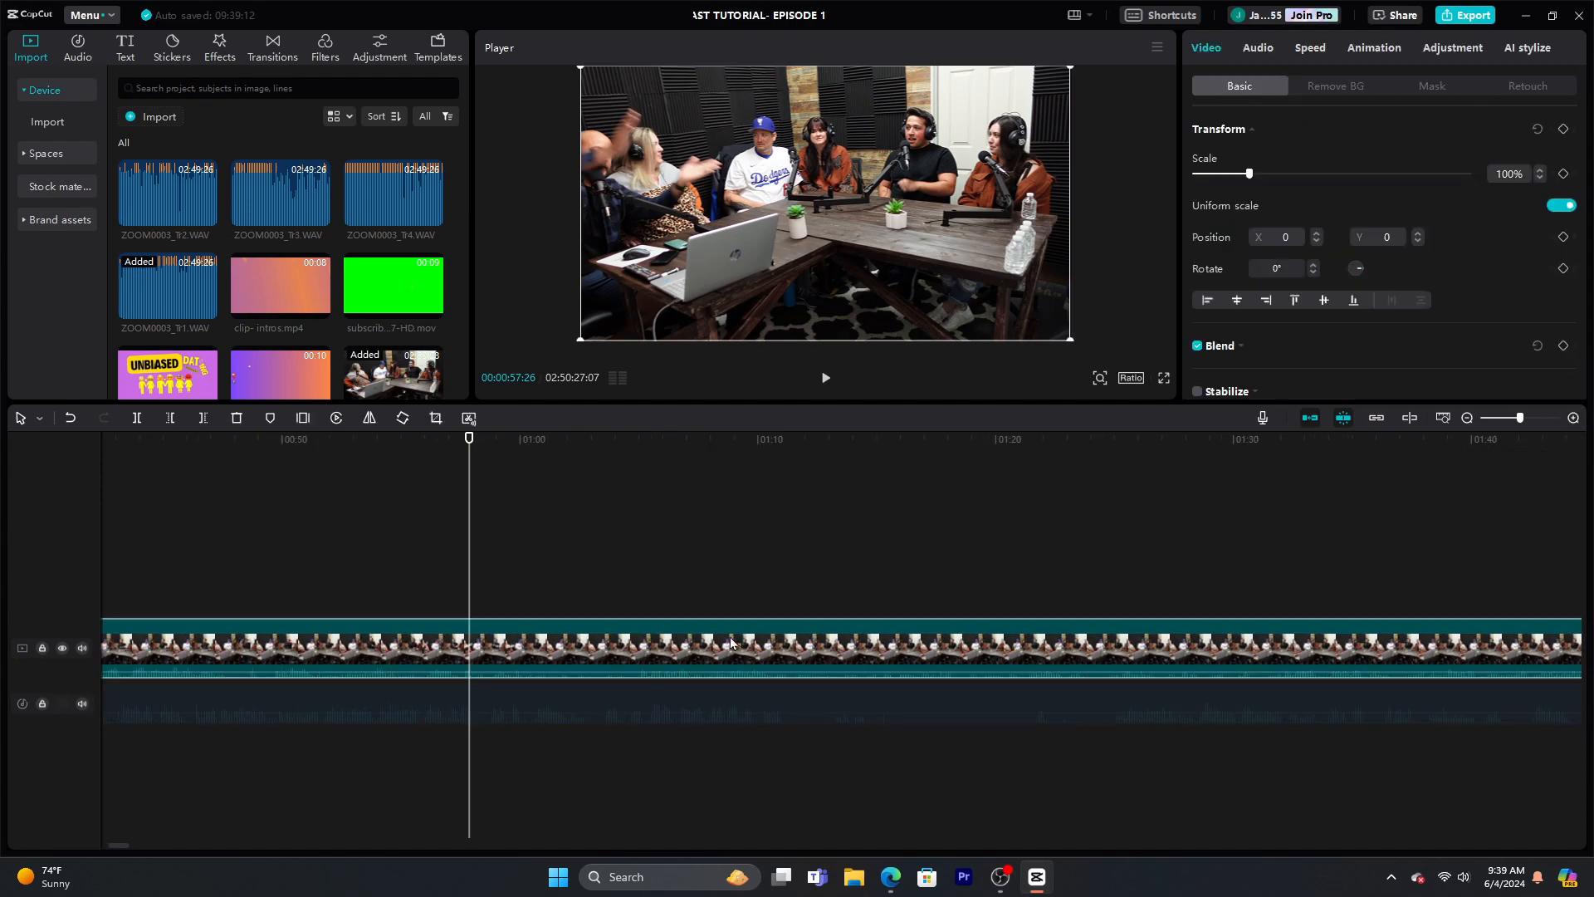
{"action": "left_click", "coordinate": [1253, 48]}
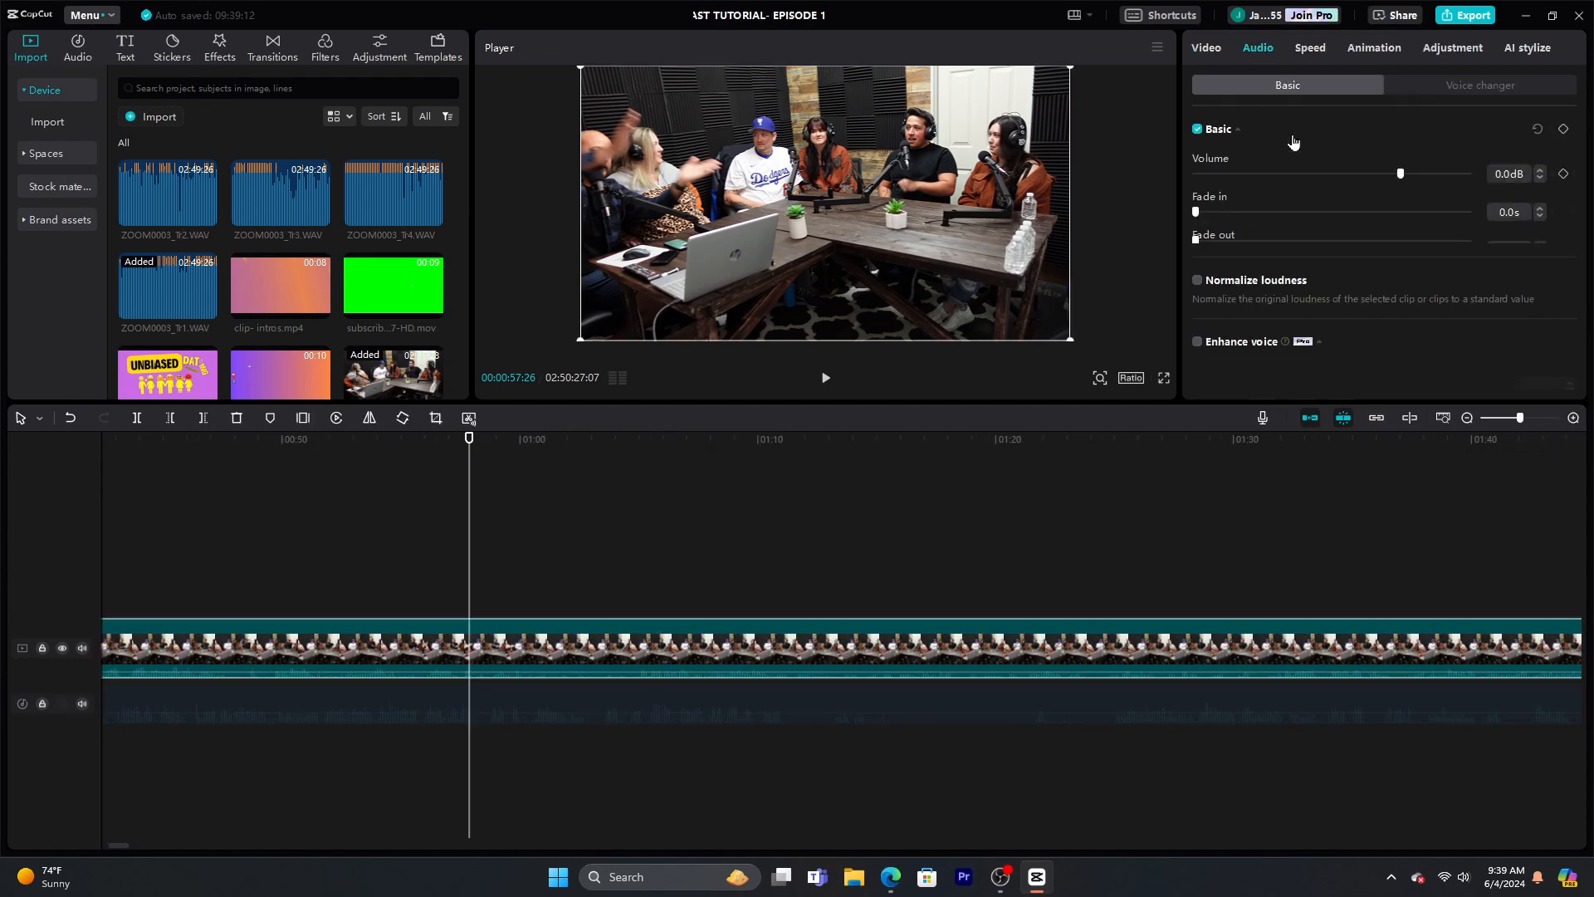
{"action": "mouse_move", "coordinate": [1401, 175]}
{"action": "left_mouse_down"}
{"action": "mouse_move", "coordinate": [1443, 179]}
{"action": "mouse_move", "coordinate": [1427, 183]}
{"action": "left_mouse_up"}
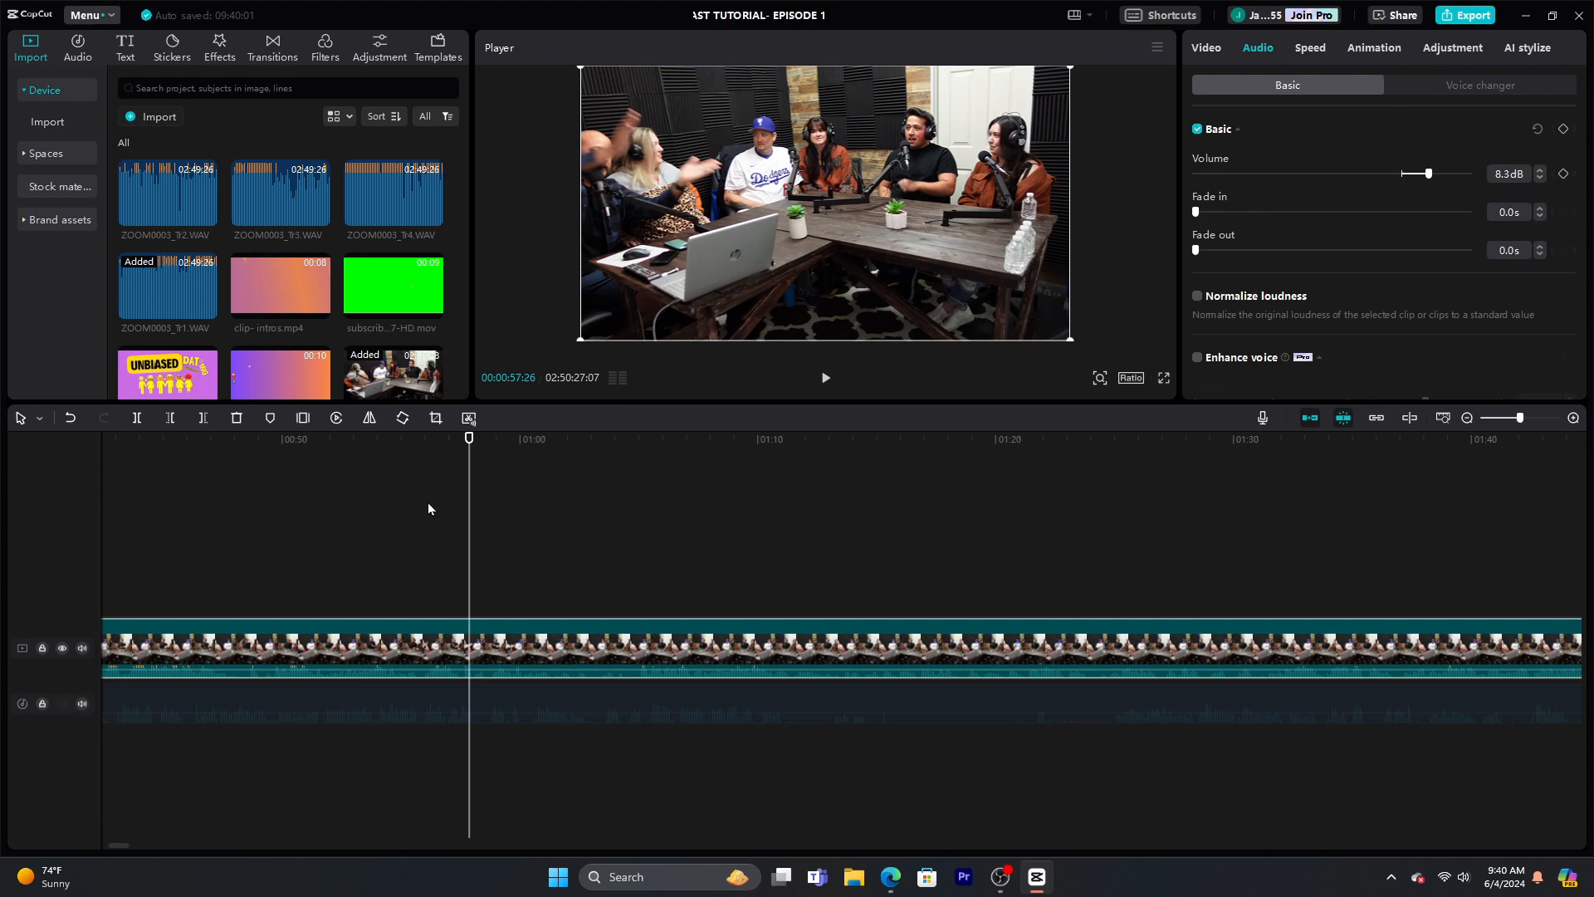
Replay the footage around the clap and place the playhead on the exact clap frame at 00:00:57:20
{"action": "left_click", "coordinate": [455, 551]}
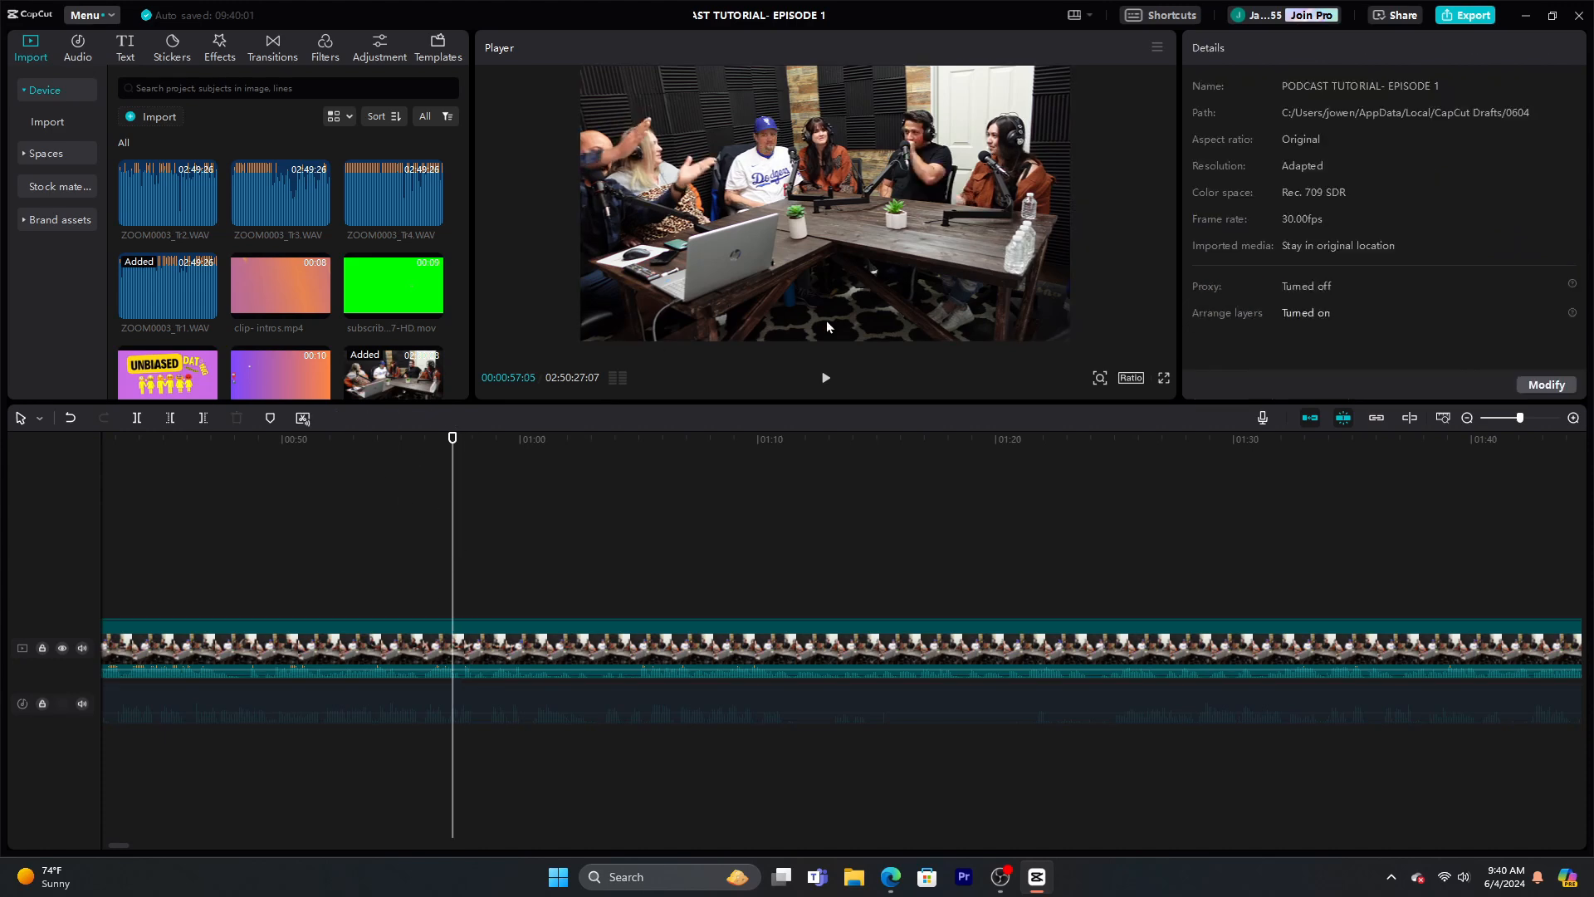
{"action": "left_click", "coordinate": [403, 576]}
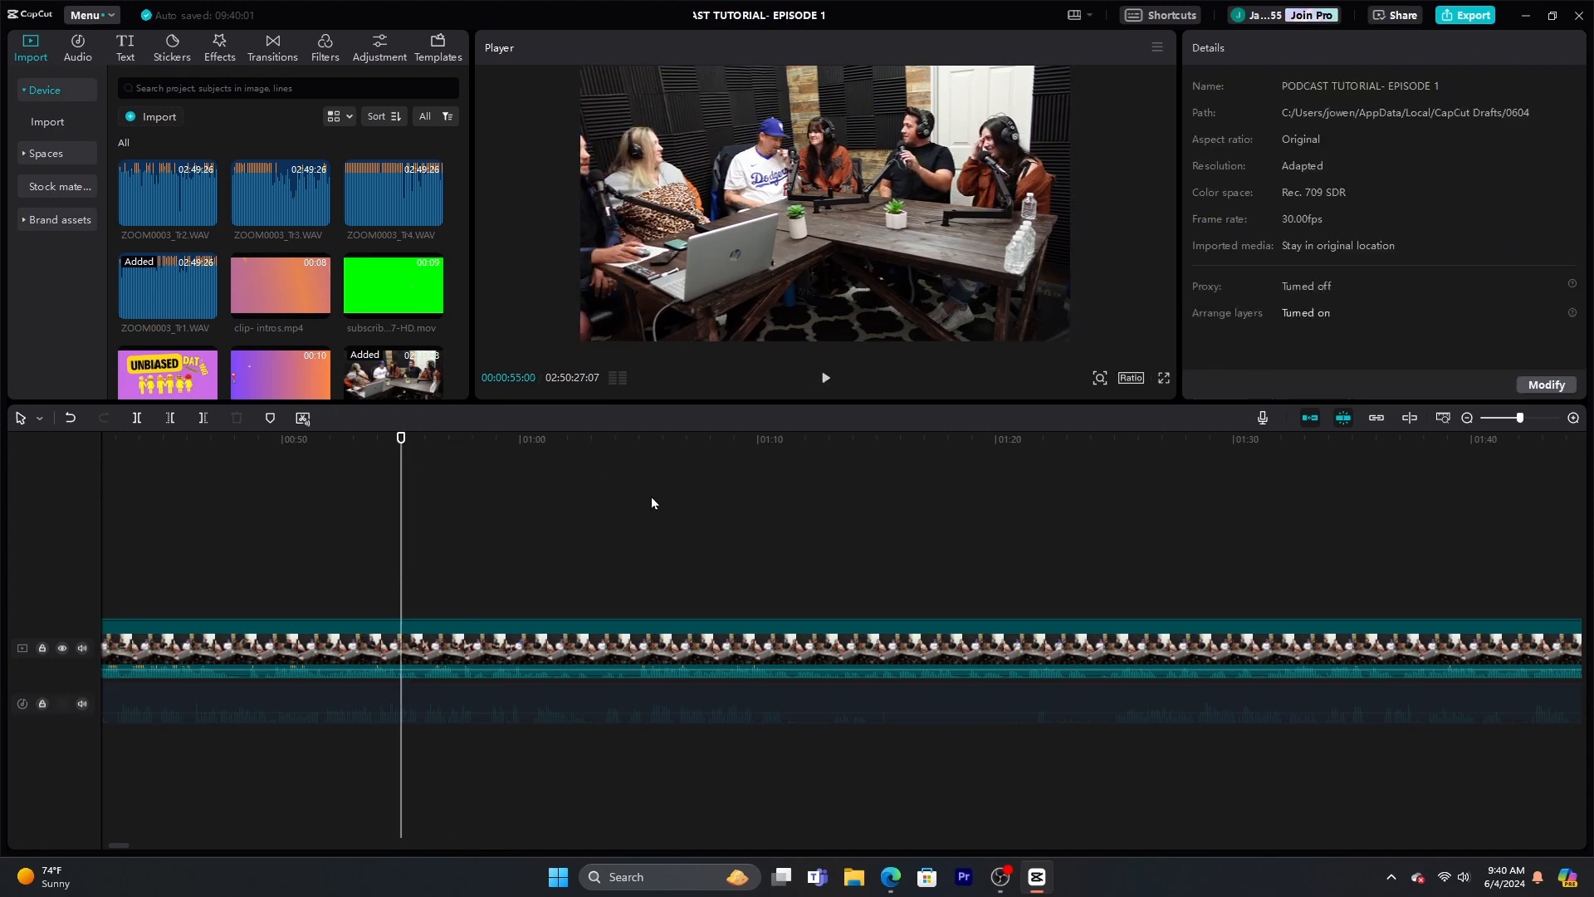
{"action": "left_click", "coordinate": [825, 379]}
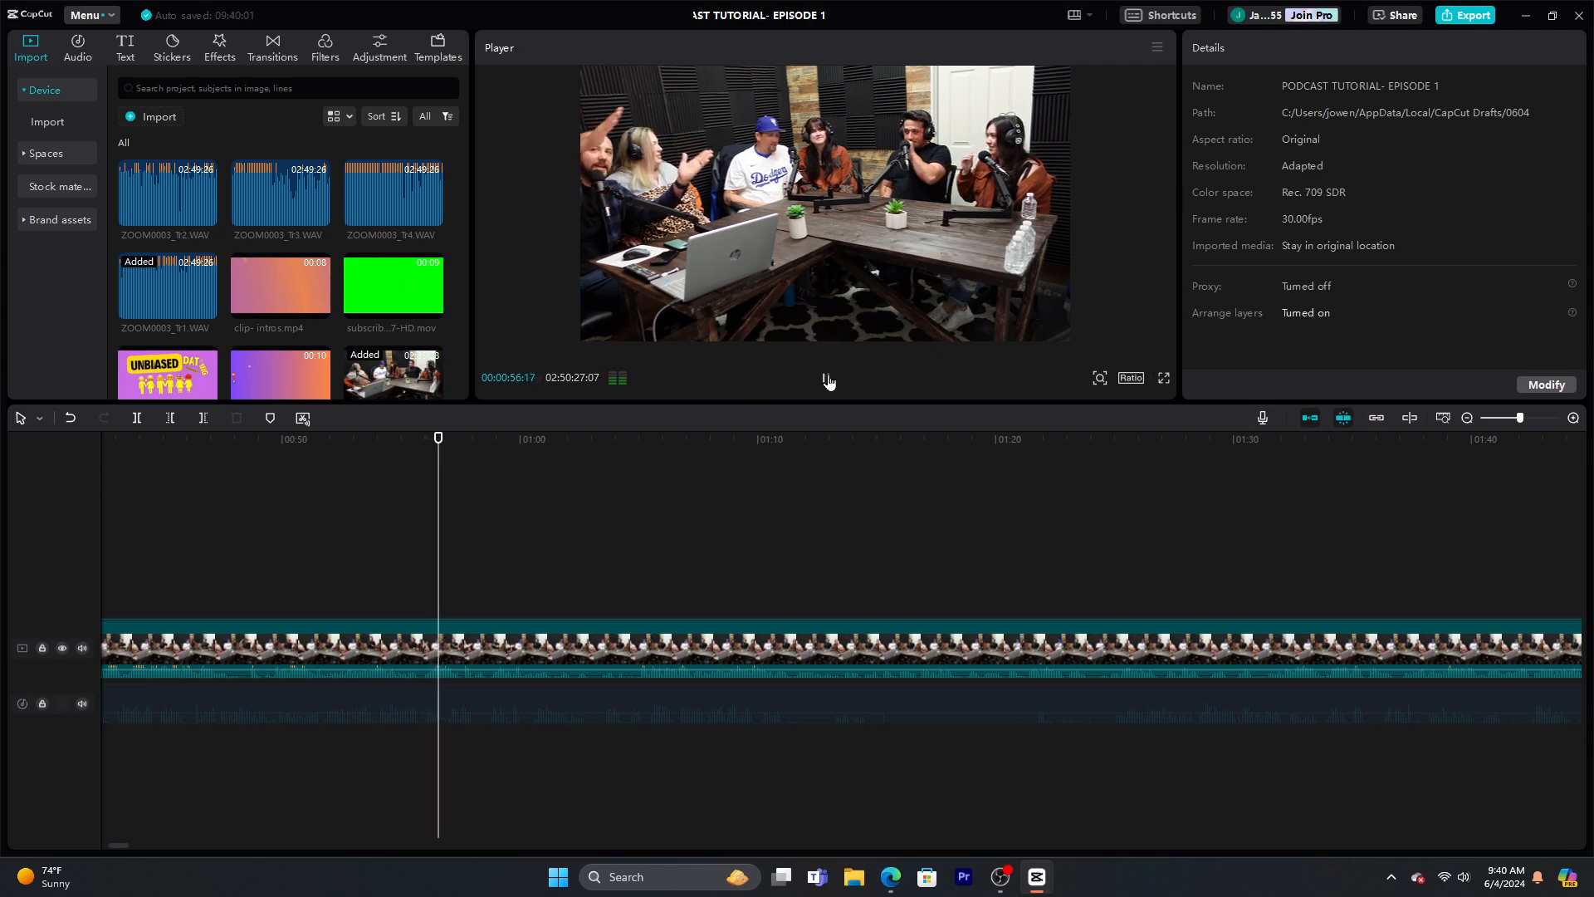
{"action": "left_click", "coordinate": [828, 381]}
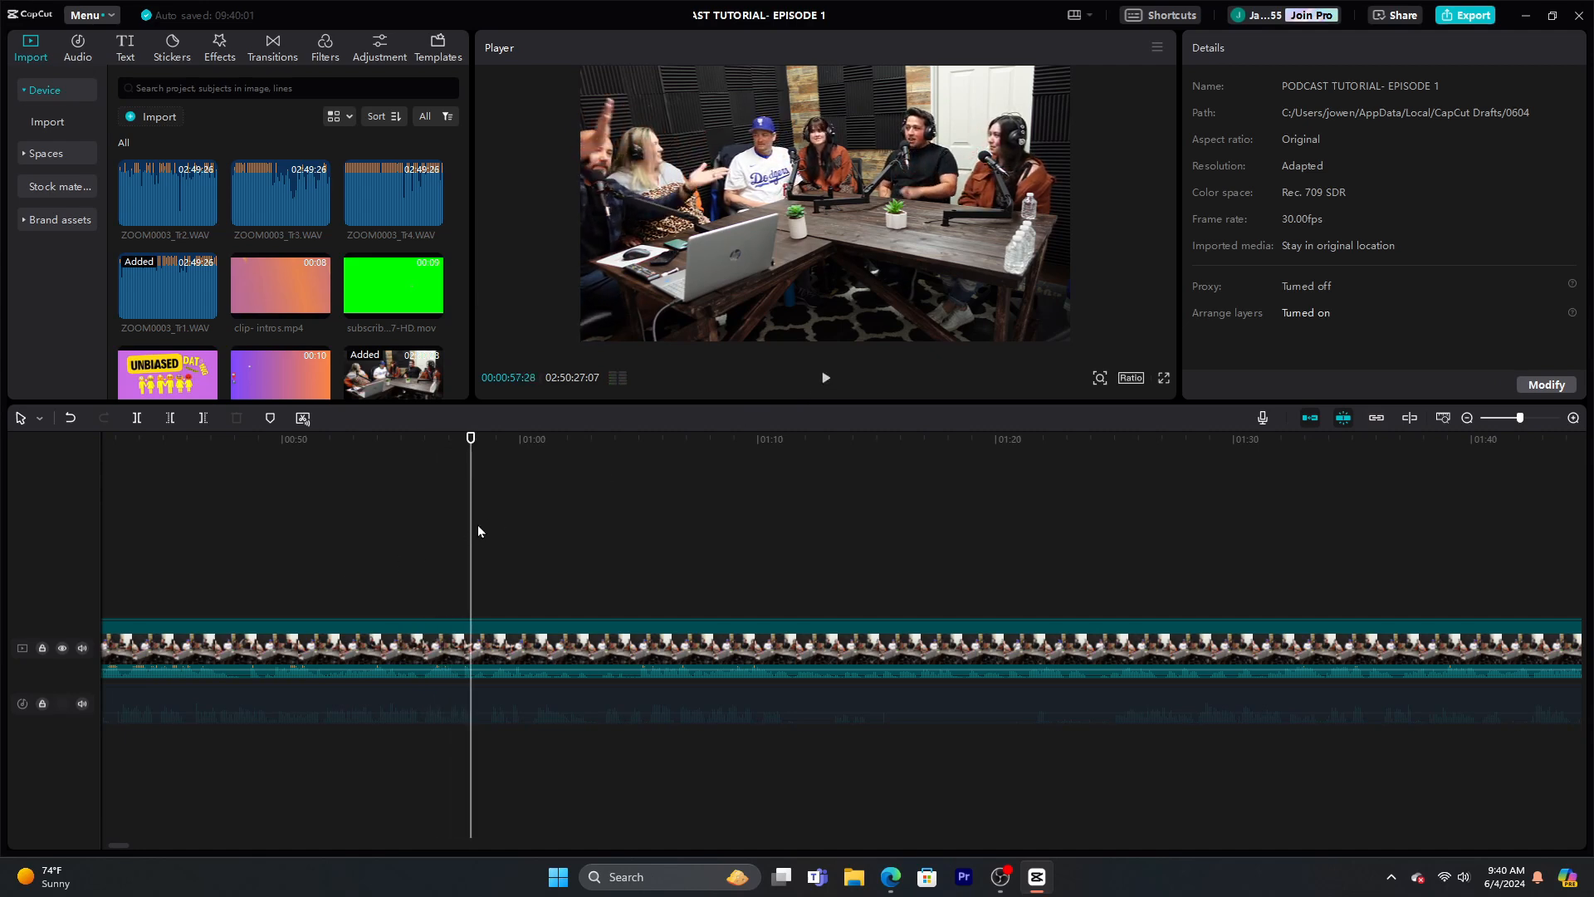
{"action": "left_click_drag", "start_coordinate": [467, 515], "coordinate": [463, 516]}
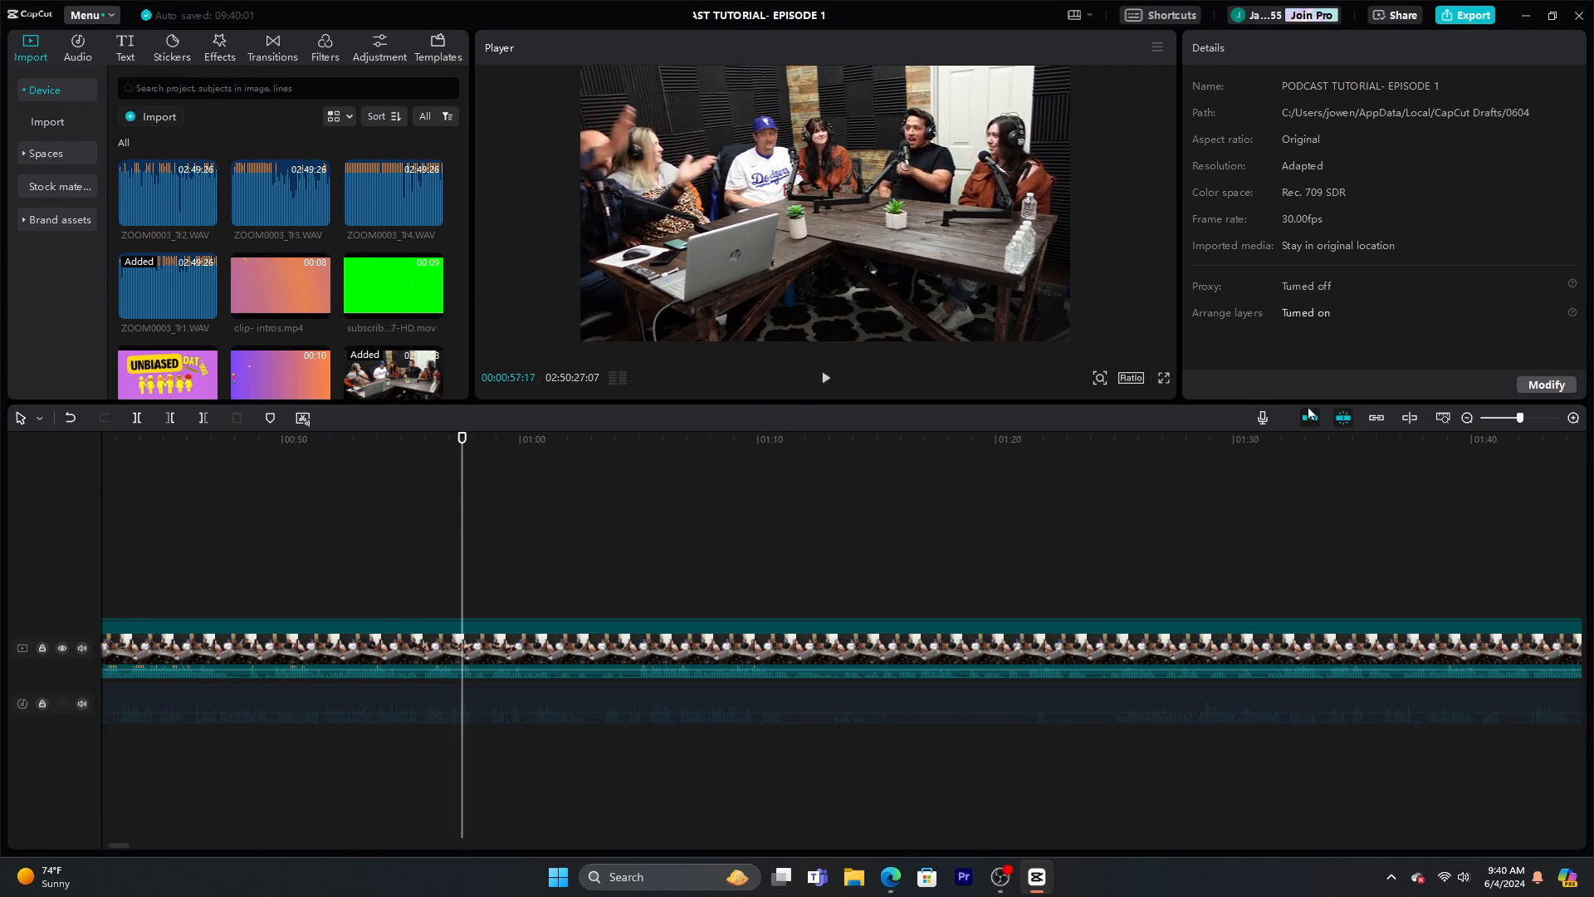
{"action": "left_click", "coordinate": [1574, 418]}
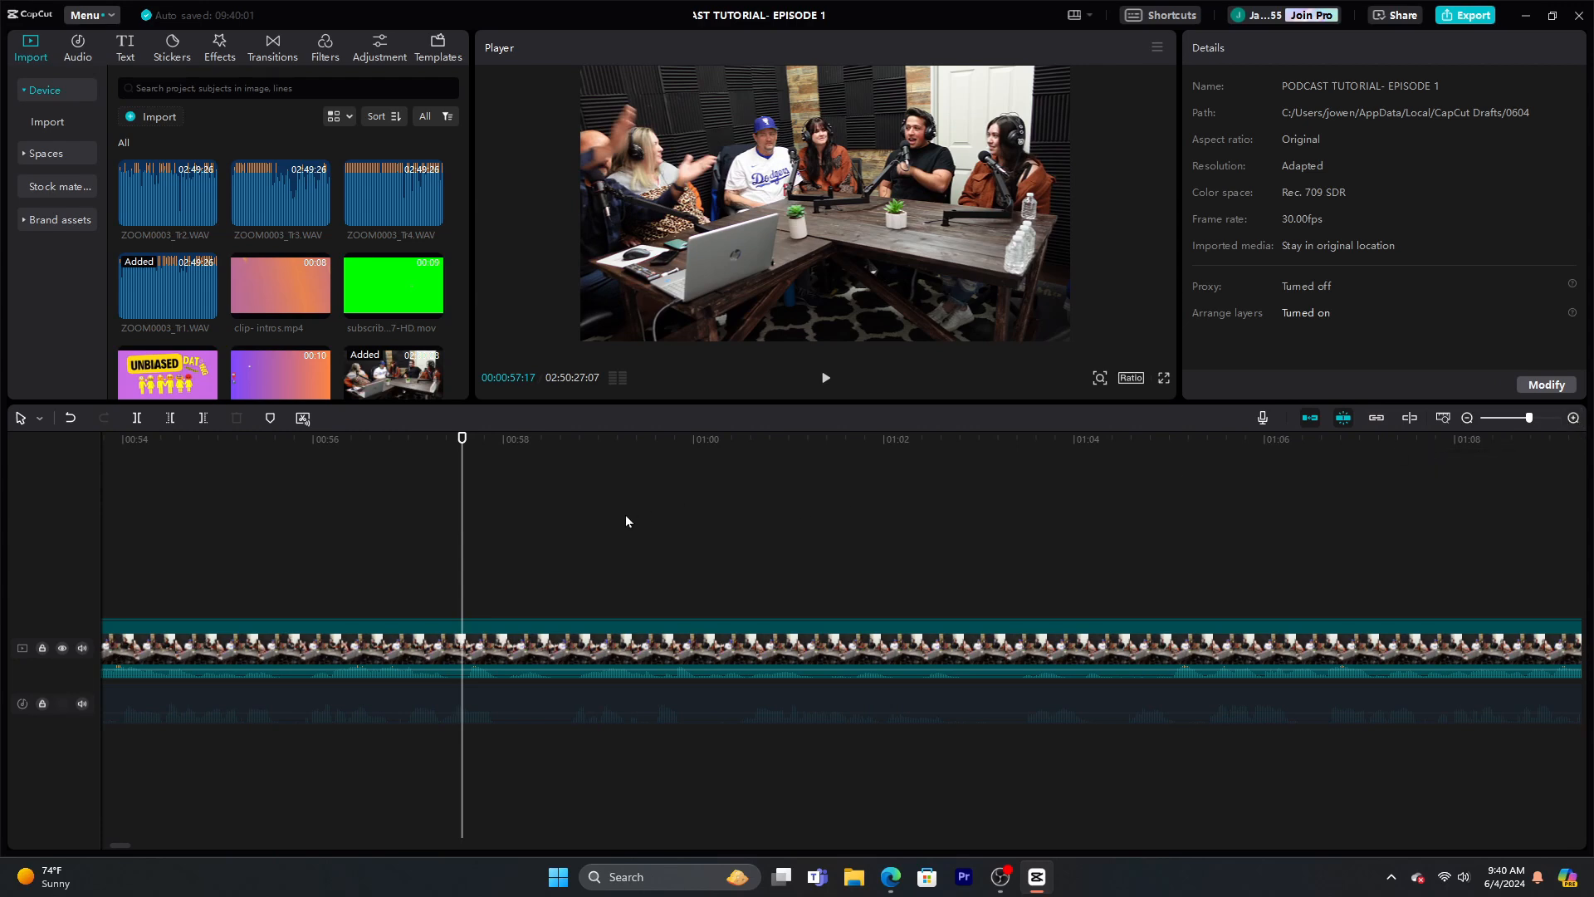
{"action": "left_click_drag", "start_coordinate": [460, 532], "coordinate": [470, 534]}
{"action": "left_click", "coordinate": [1573, 418]}
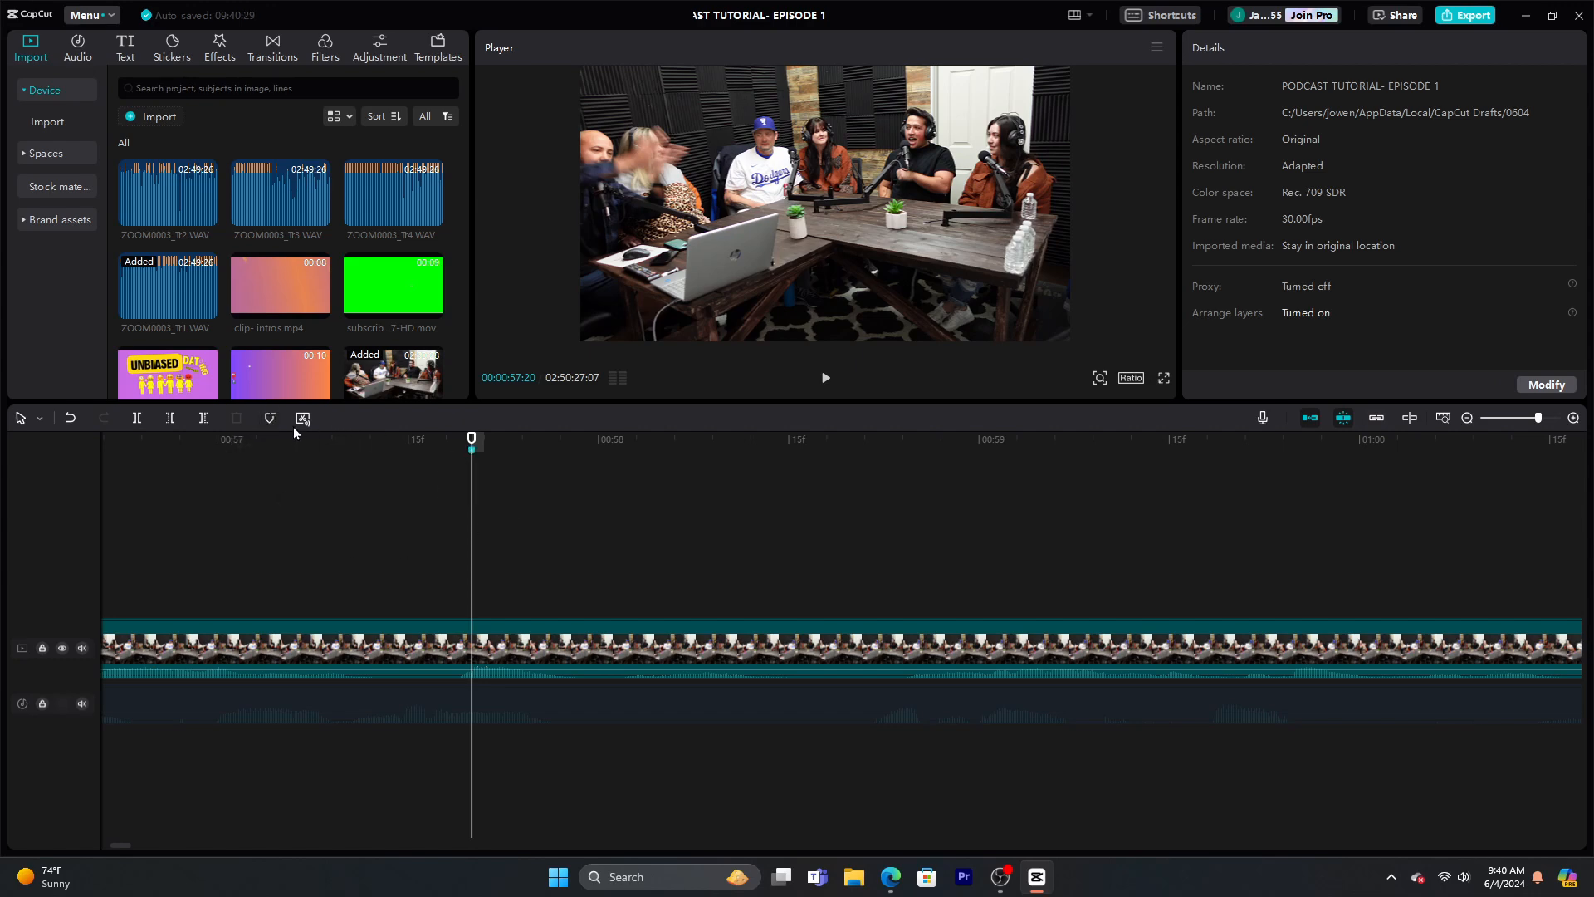
Add the megaphone sticker at the playhead to mark the clap, and deactivate the sticker clip
{"action": "left_click", "coordinate": [171, 48]}
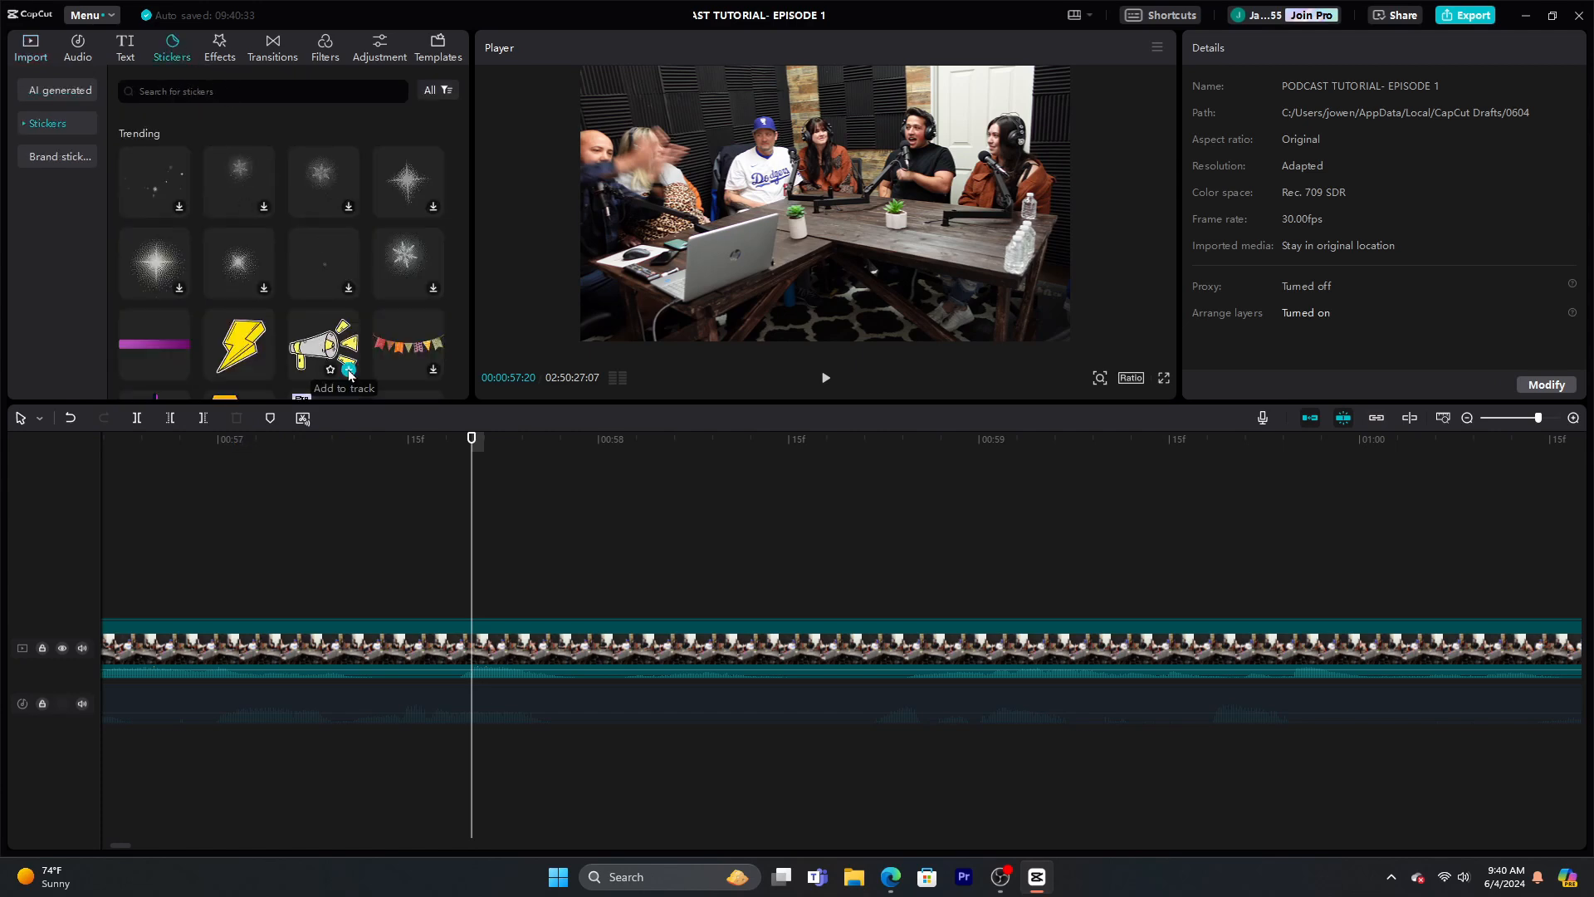
{"action": "left_click", "coordinate": [349, 370]}
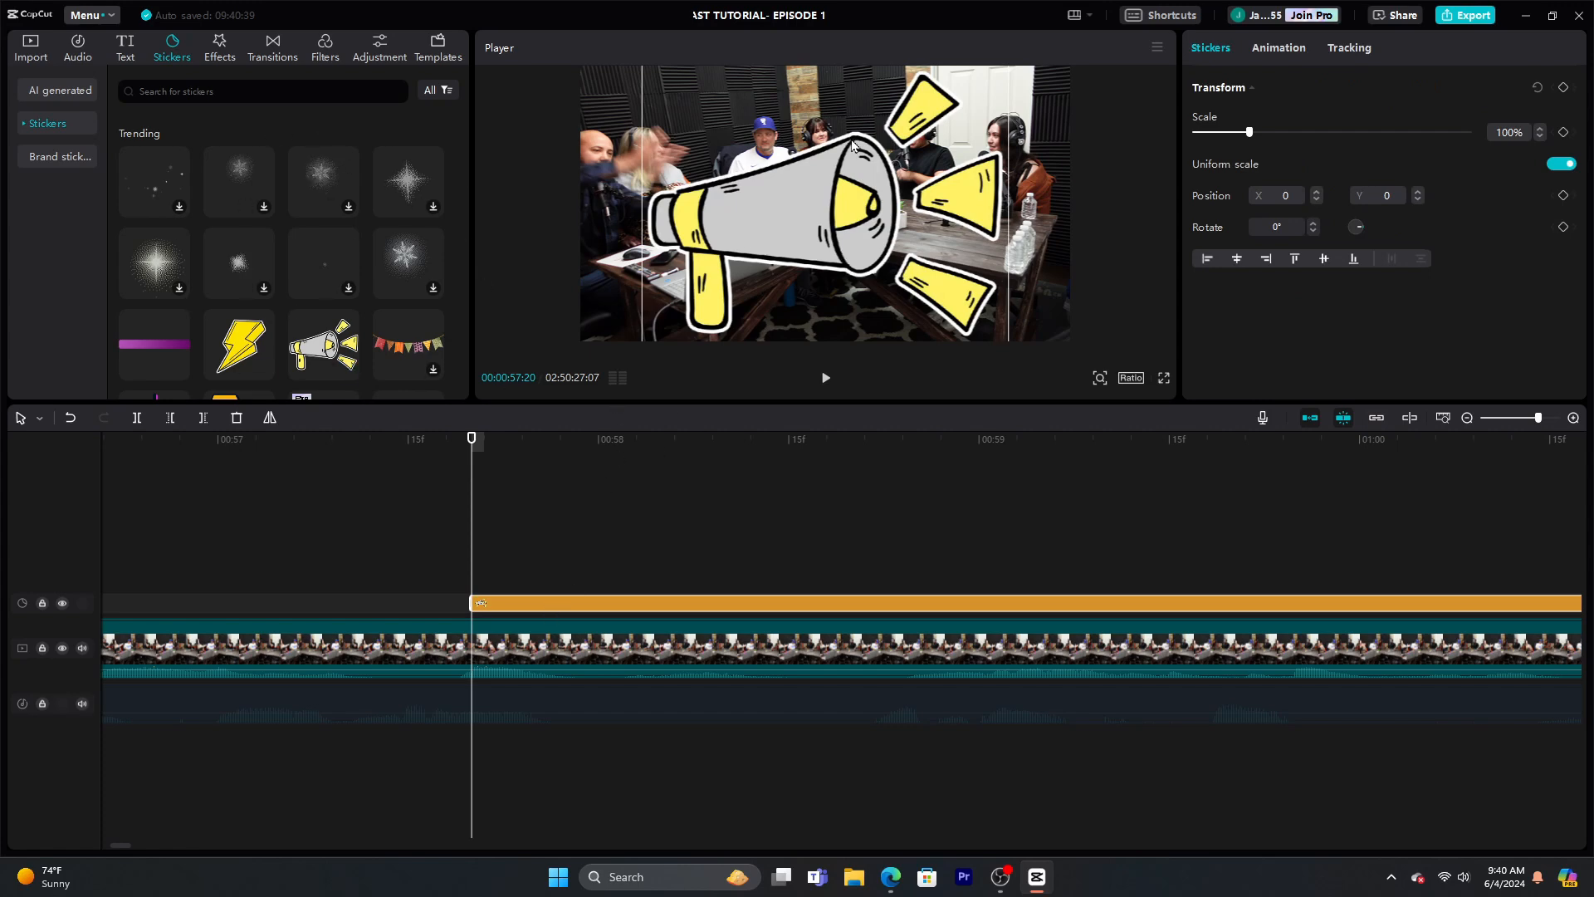
{"action": "right_click", "coordinate": [573, 605]}
{"action": "left_click", "coordinate": [631, 704]}
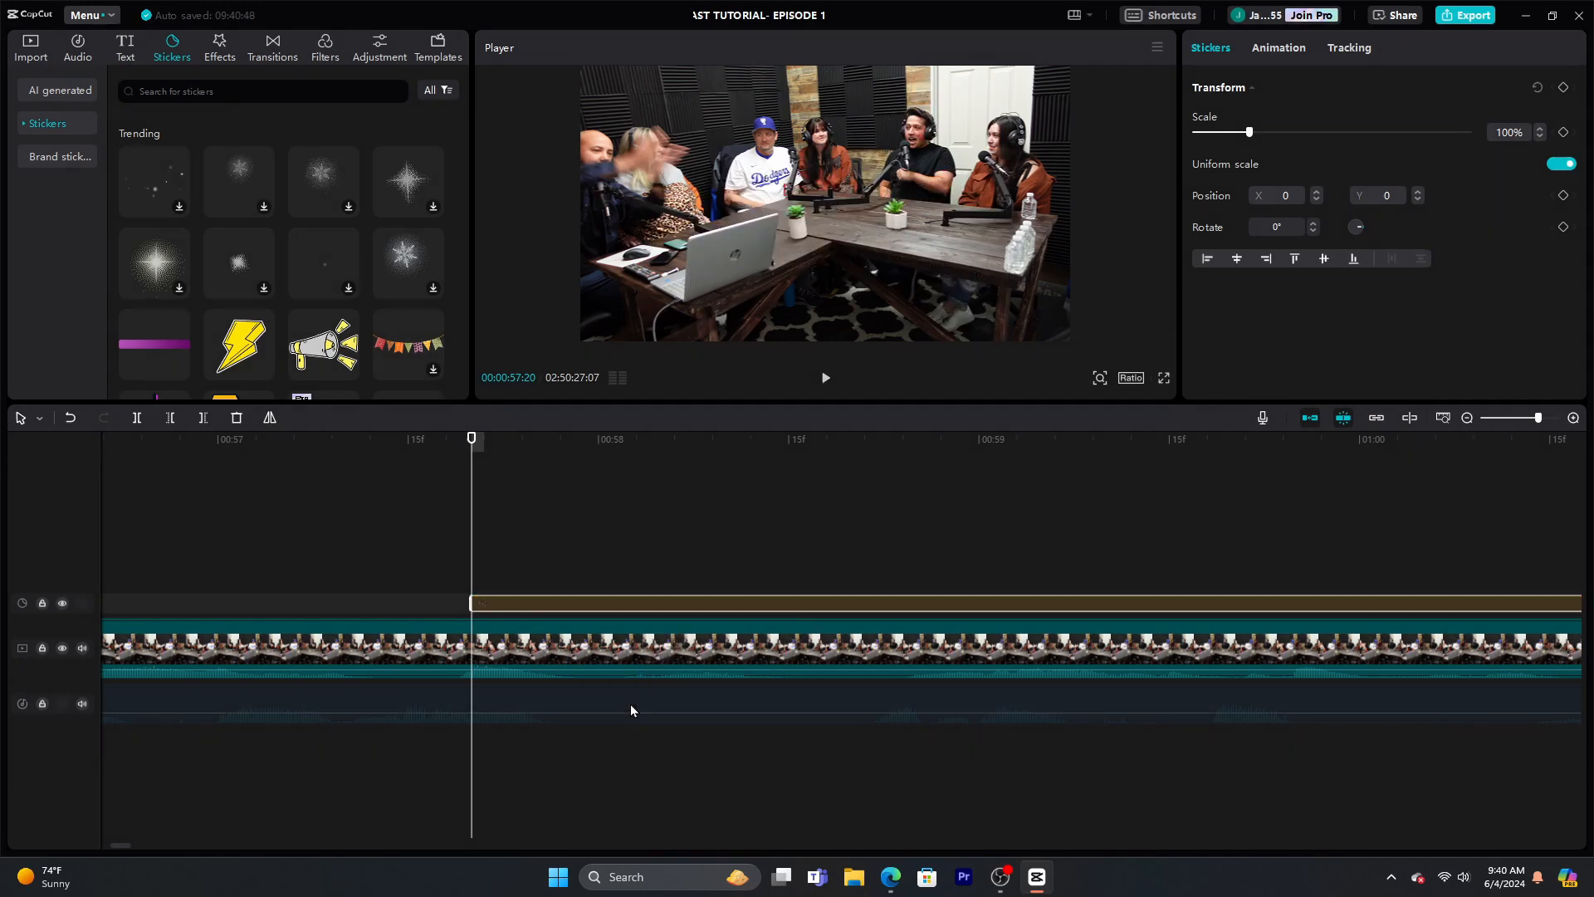
Deactivate the C0029.MP4 clip on the timeline and activate it again
{"action": "left_click", "coordinate": [1468, 417]}
{"action": "left_click", "coordinate": [1468, 418]}
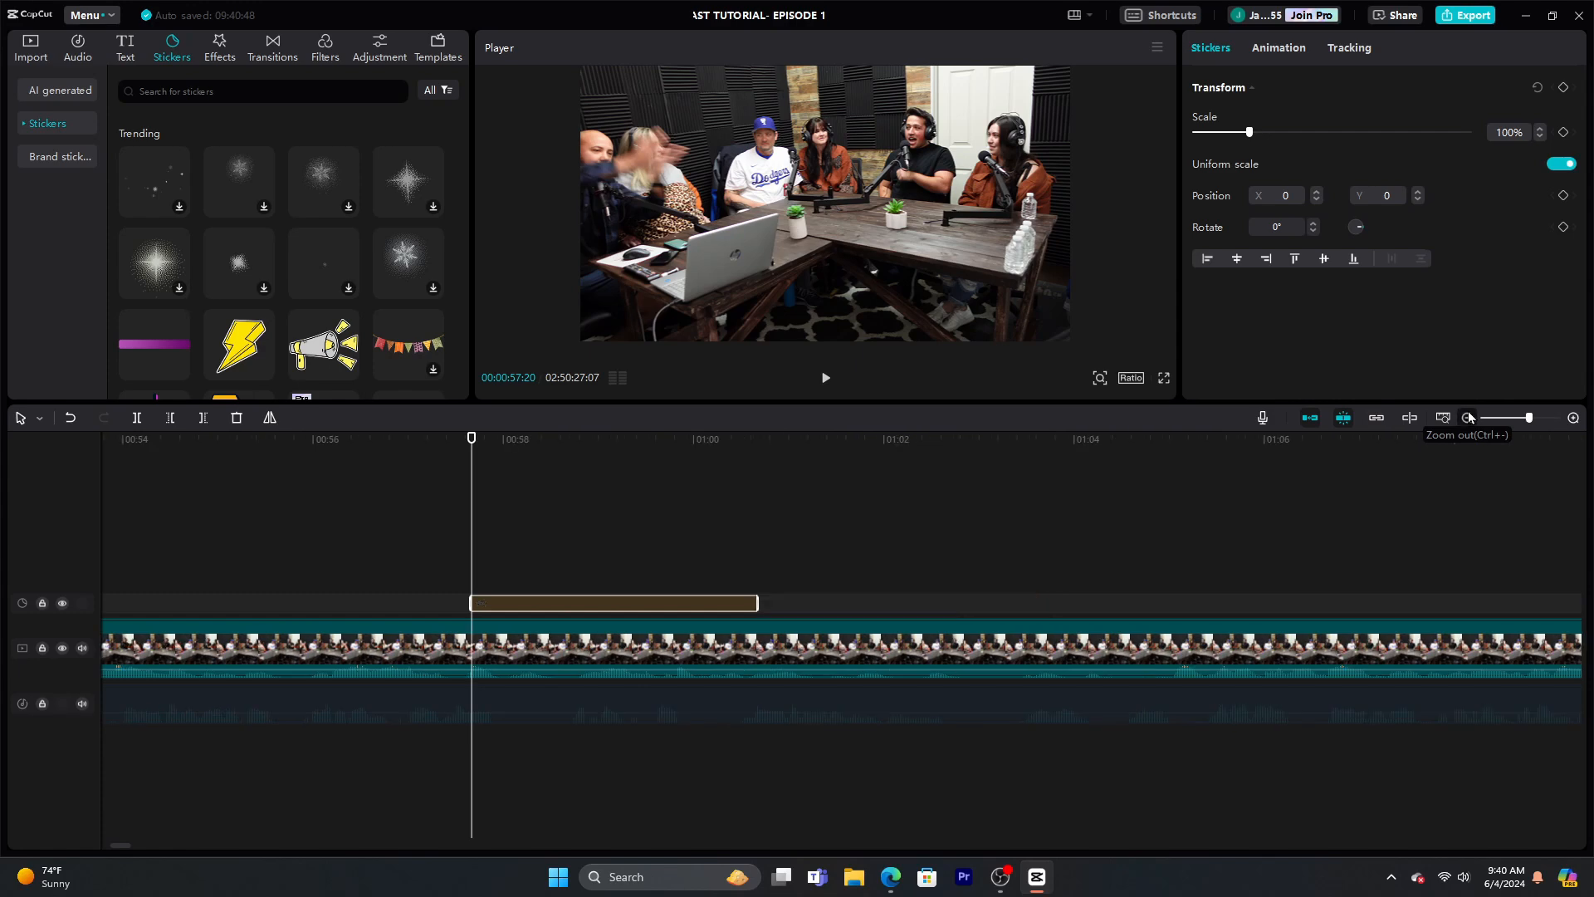
{"action": "left_click", "coordinate": [1468, 418]}
{"action": "left_click", "coordinate": [648, 654]}
{"action": "right_click", "coordinate": [648, 653]}
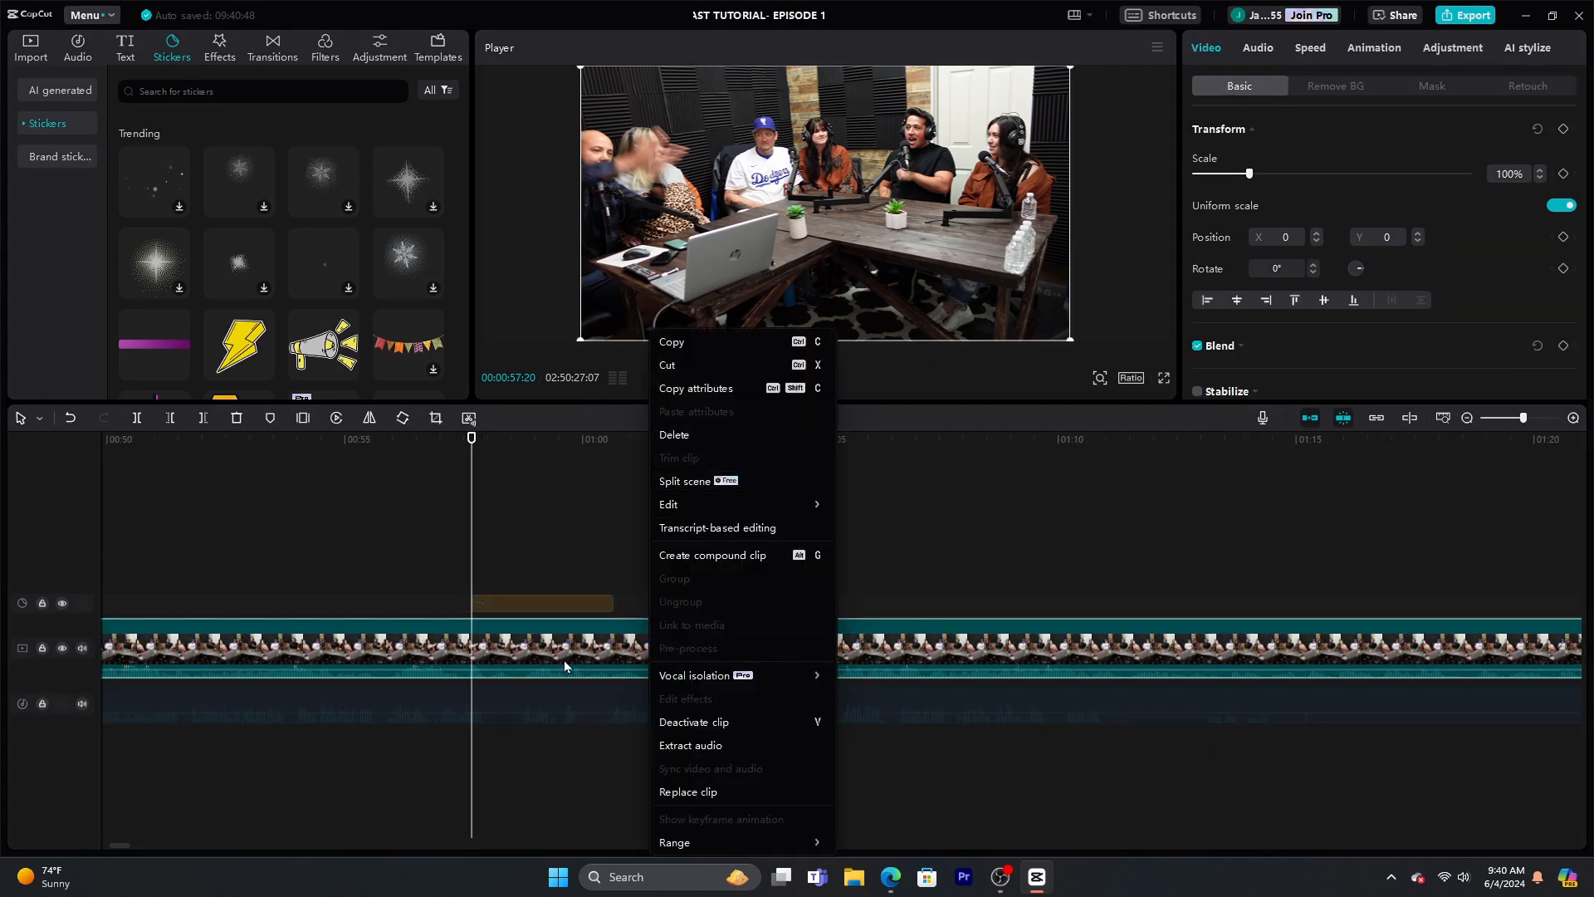
{"action": "left_click", "coordinate": [739, 721]}
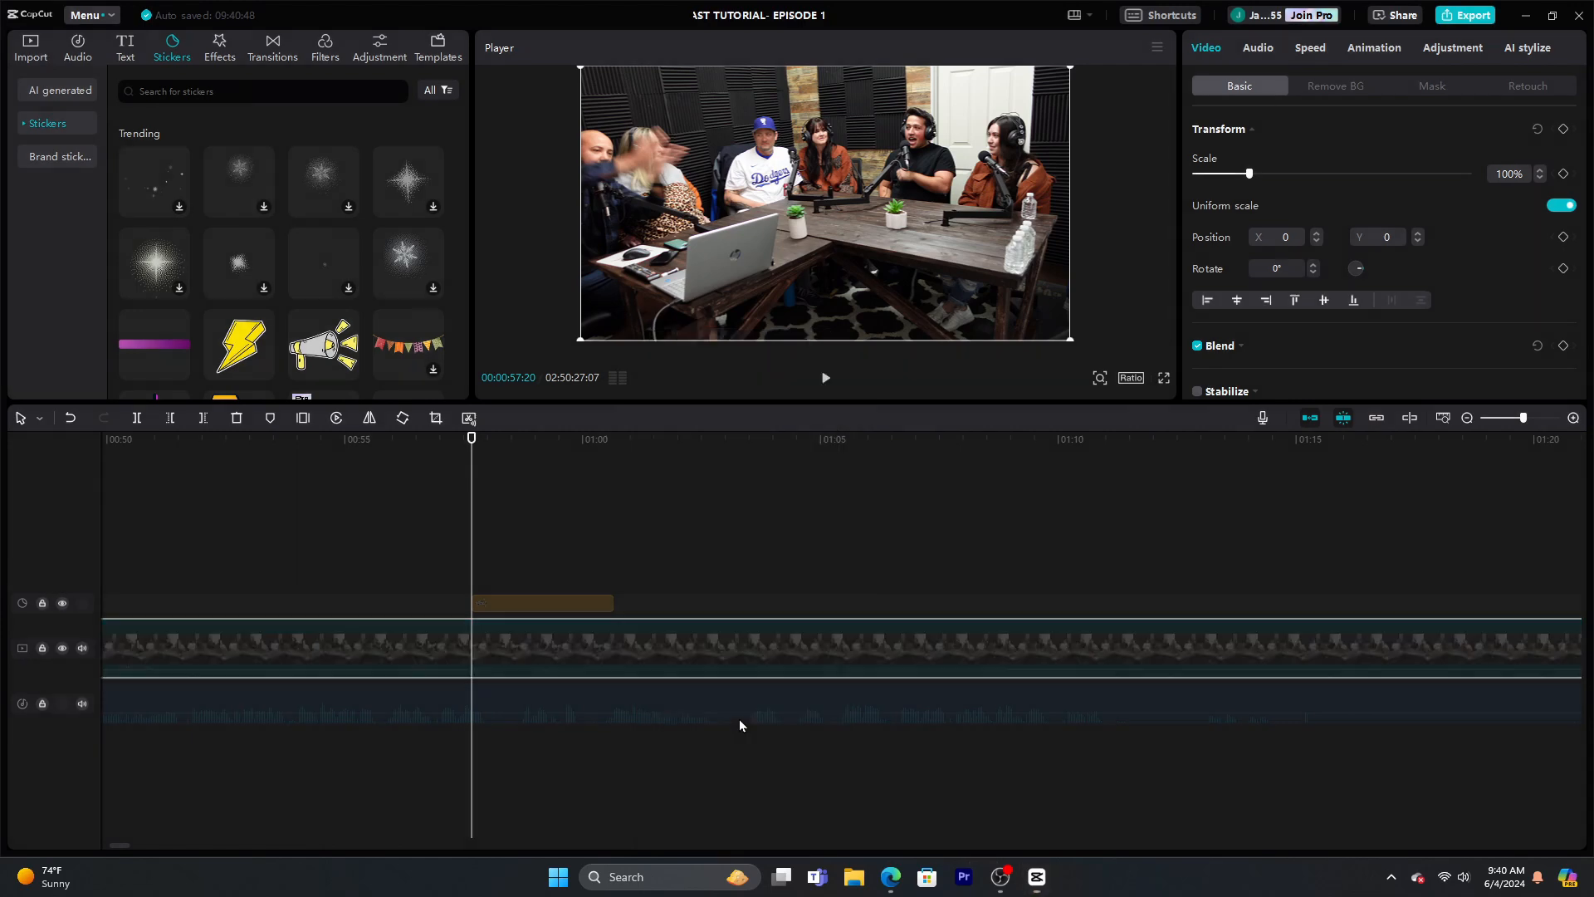
{"action": "right_click", "coordinate": [739, 651]}
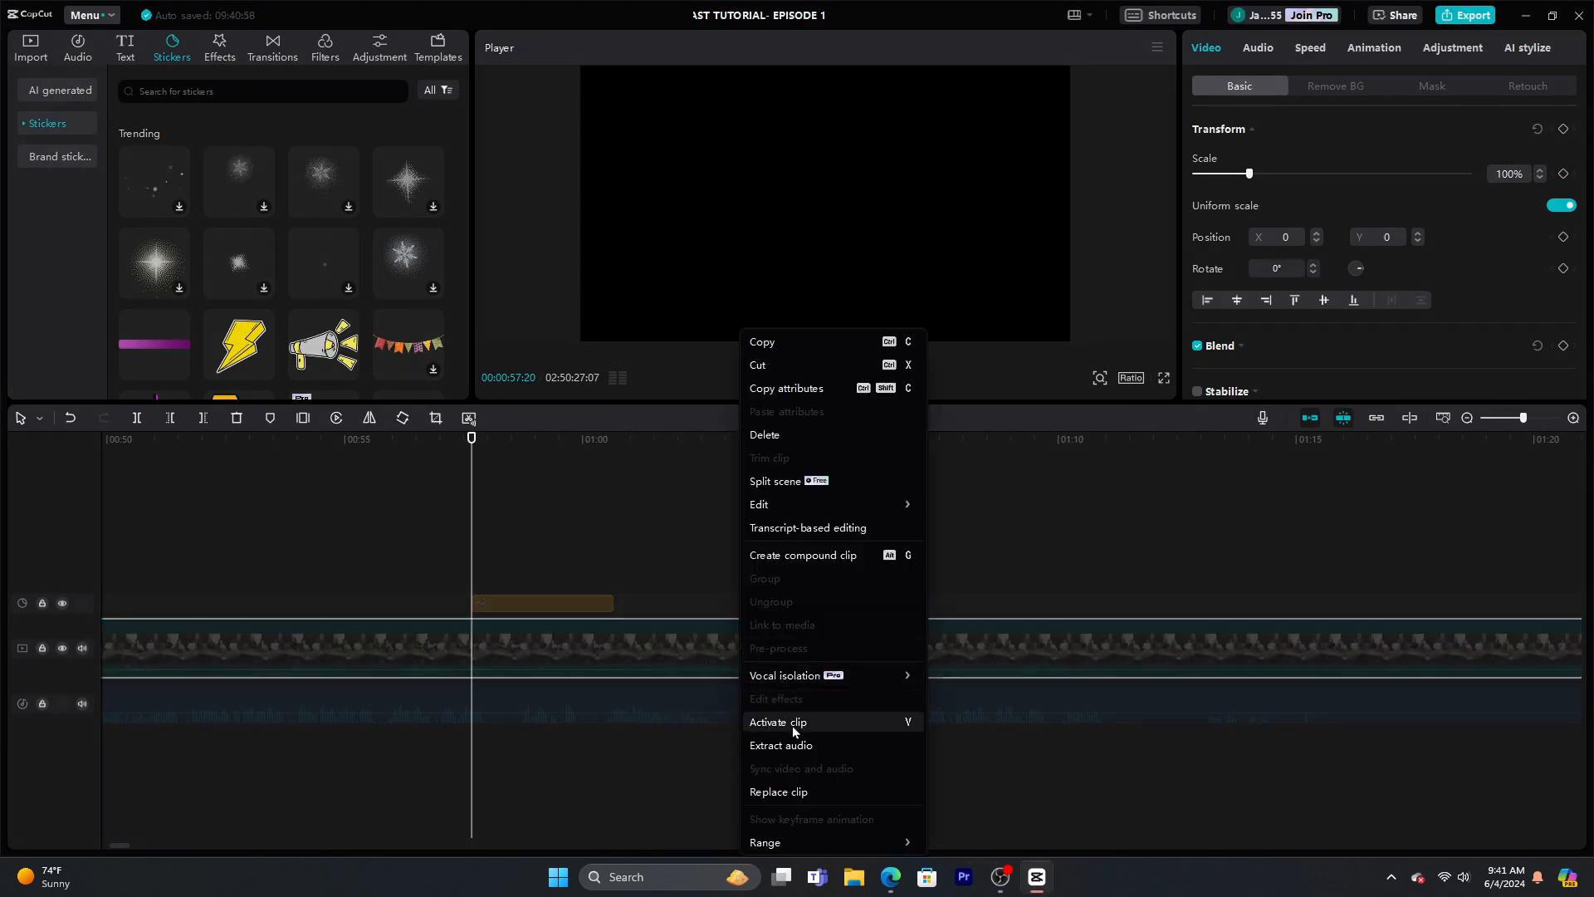
{"action": "left_click", "coordinate": [789, 725]}
{"action": "left_click", "coordinate": [493, 606]}
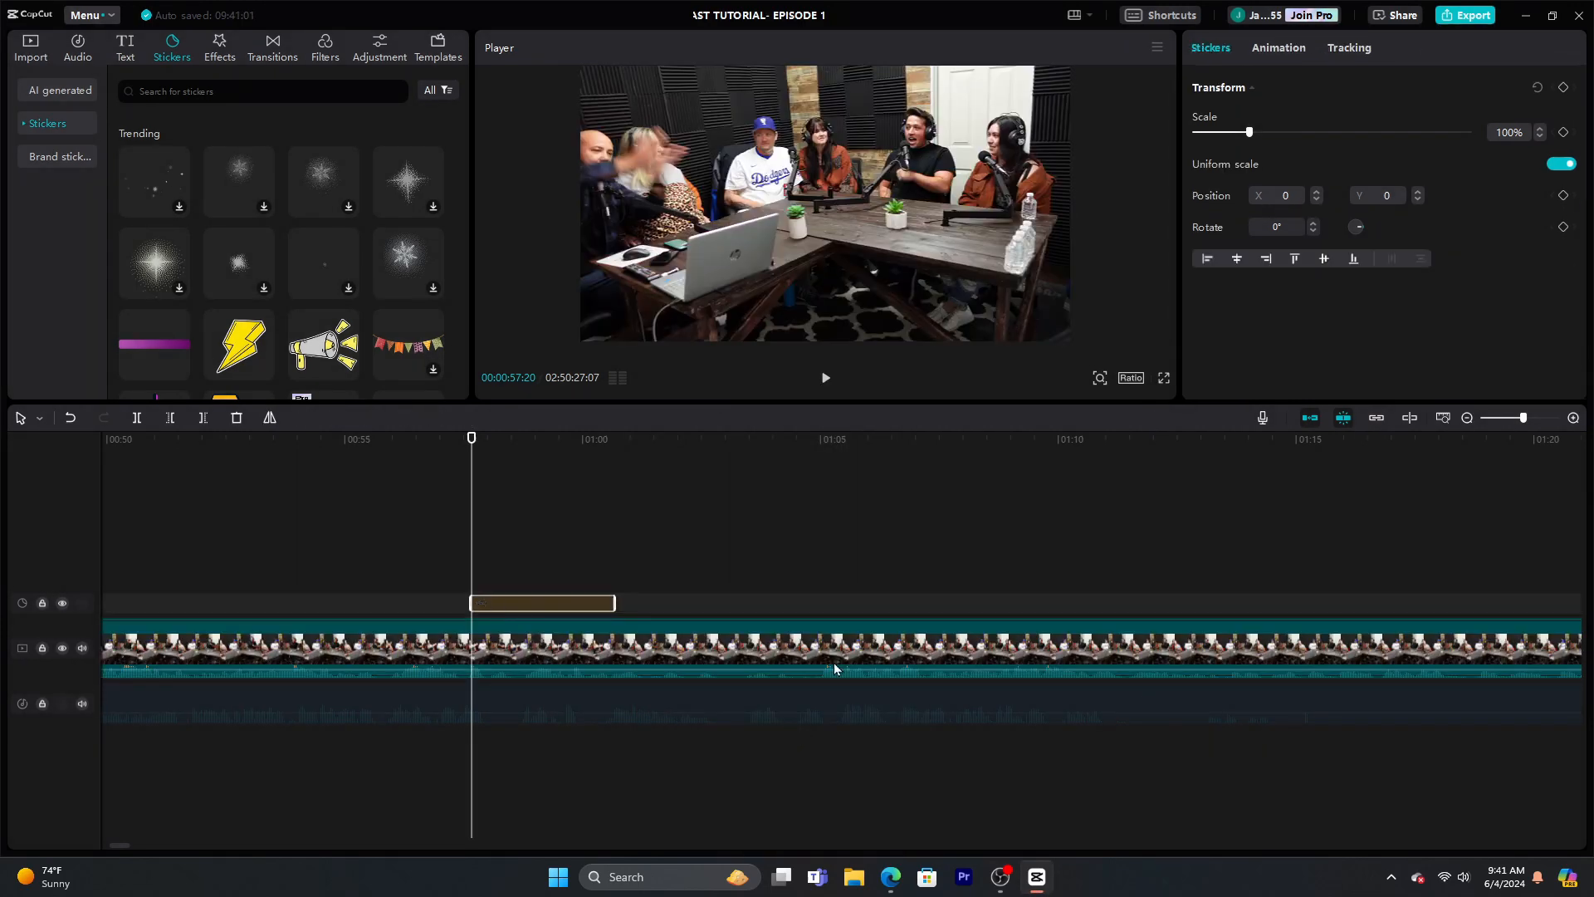
Deactivate the C0029.MP4 clip and activate the ZOOM0003_Tr1.WAV clip so that only the external audio plays
{"action": "left_click_drag", "start_coordinate": [120, 845], "coordinate": [98, 846]}
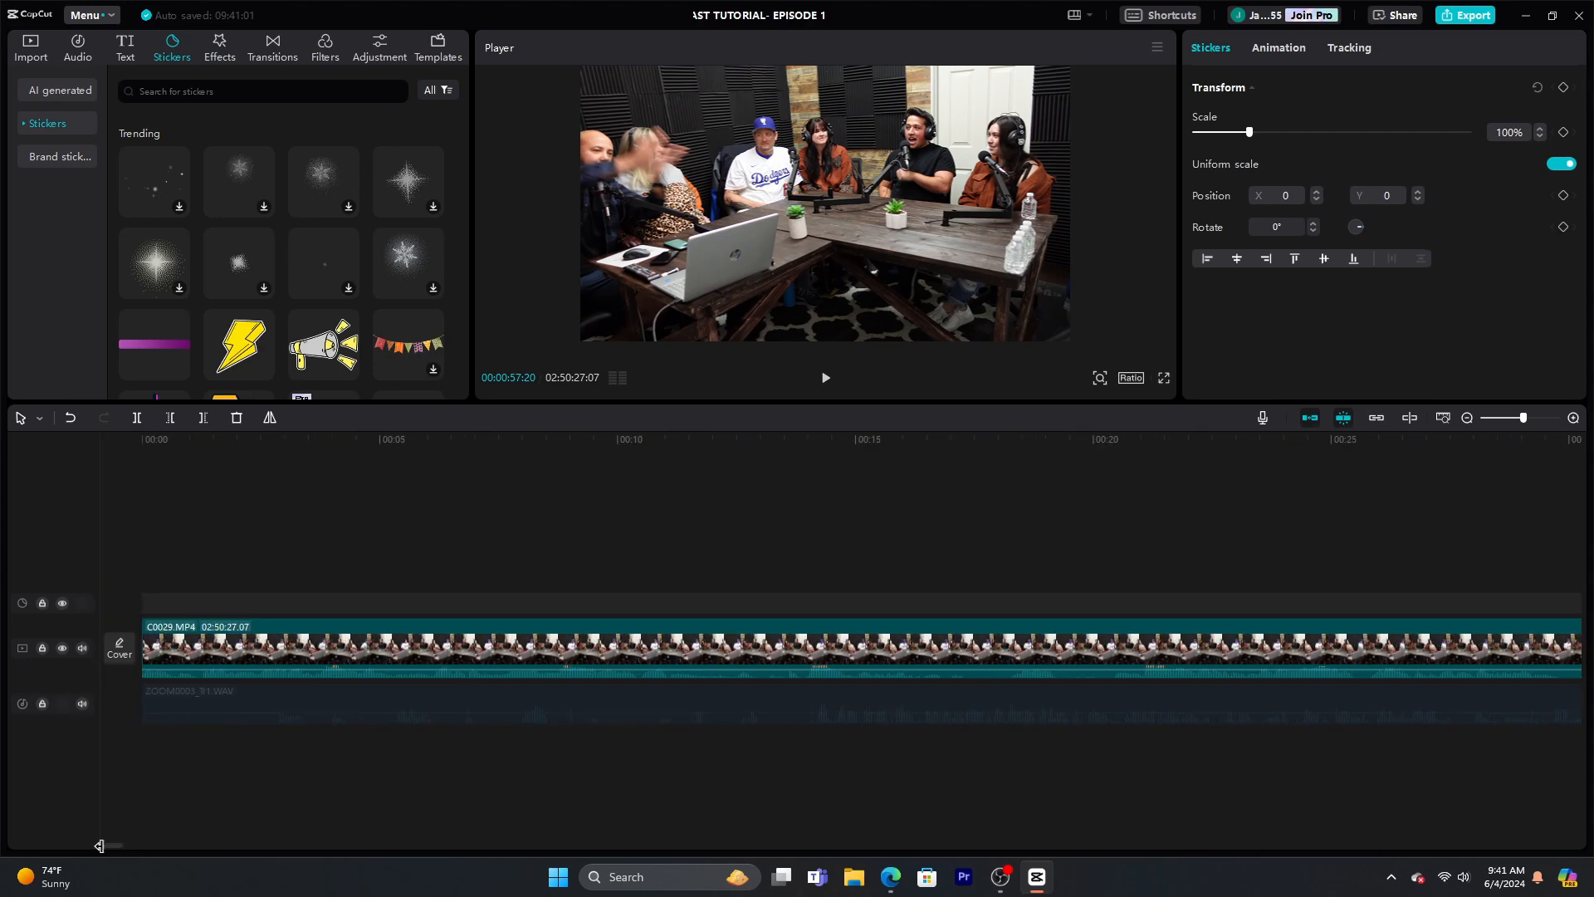
{"action": "left_click", "coordinate": [248, 701]}
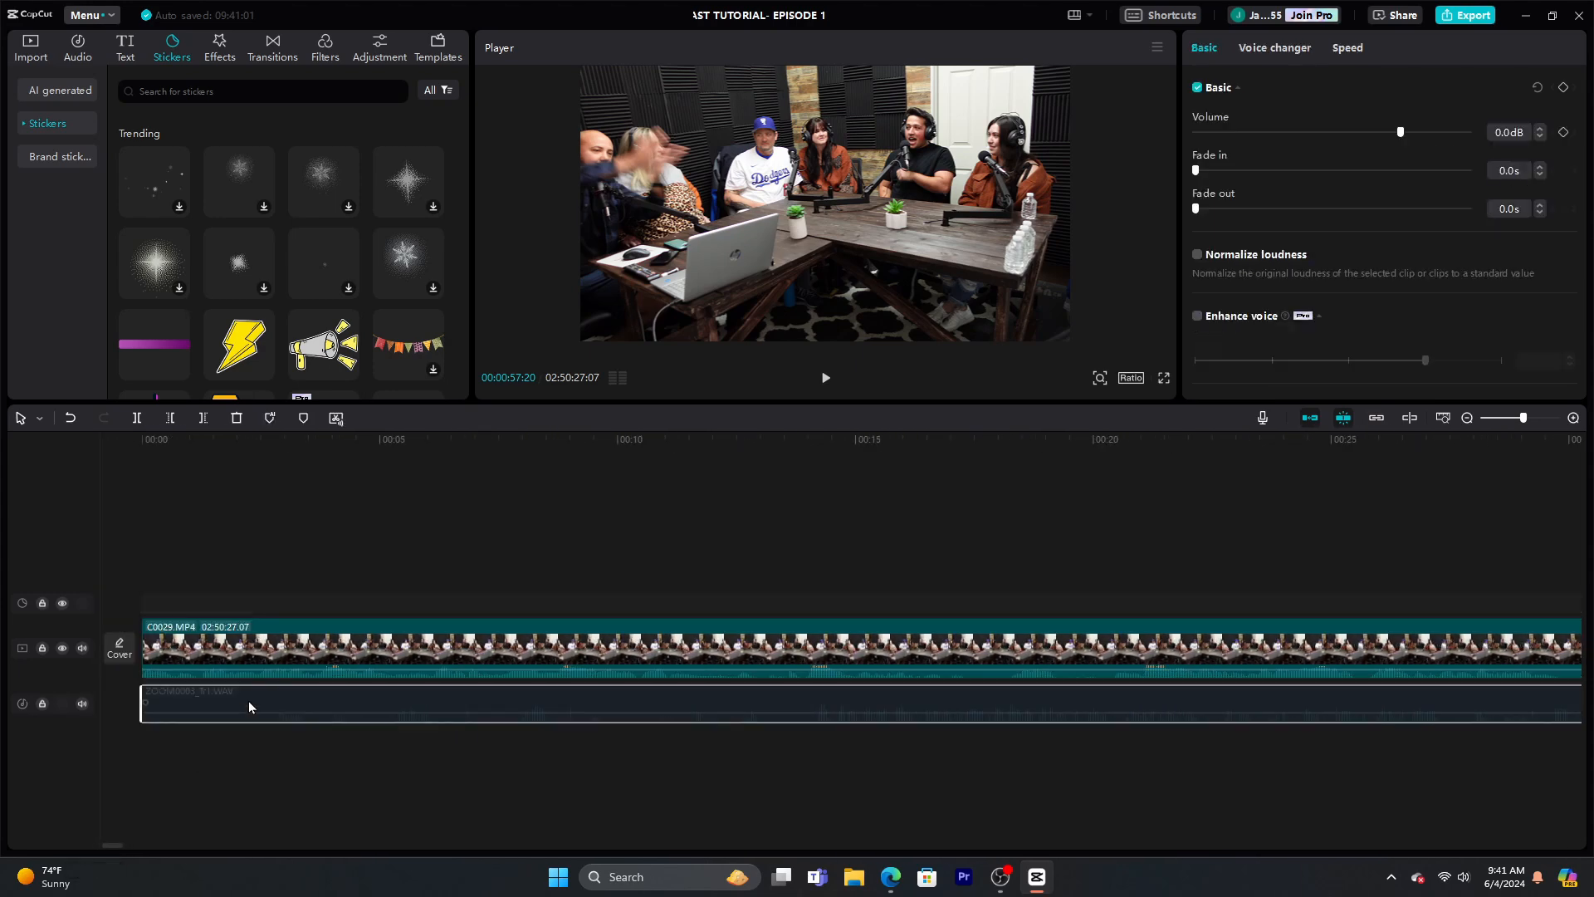
{"action": "left_click", "coordinate": [281, 651]}
{"action": "key", "text": "v"}
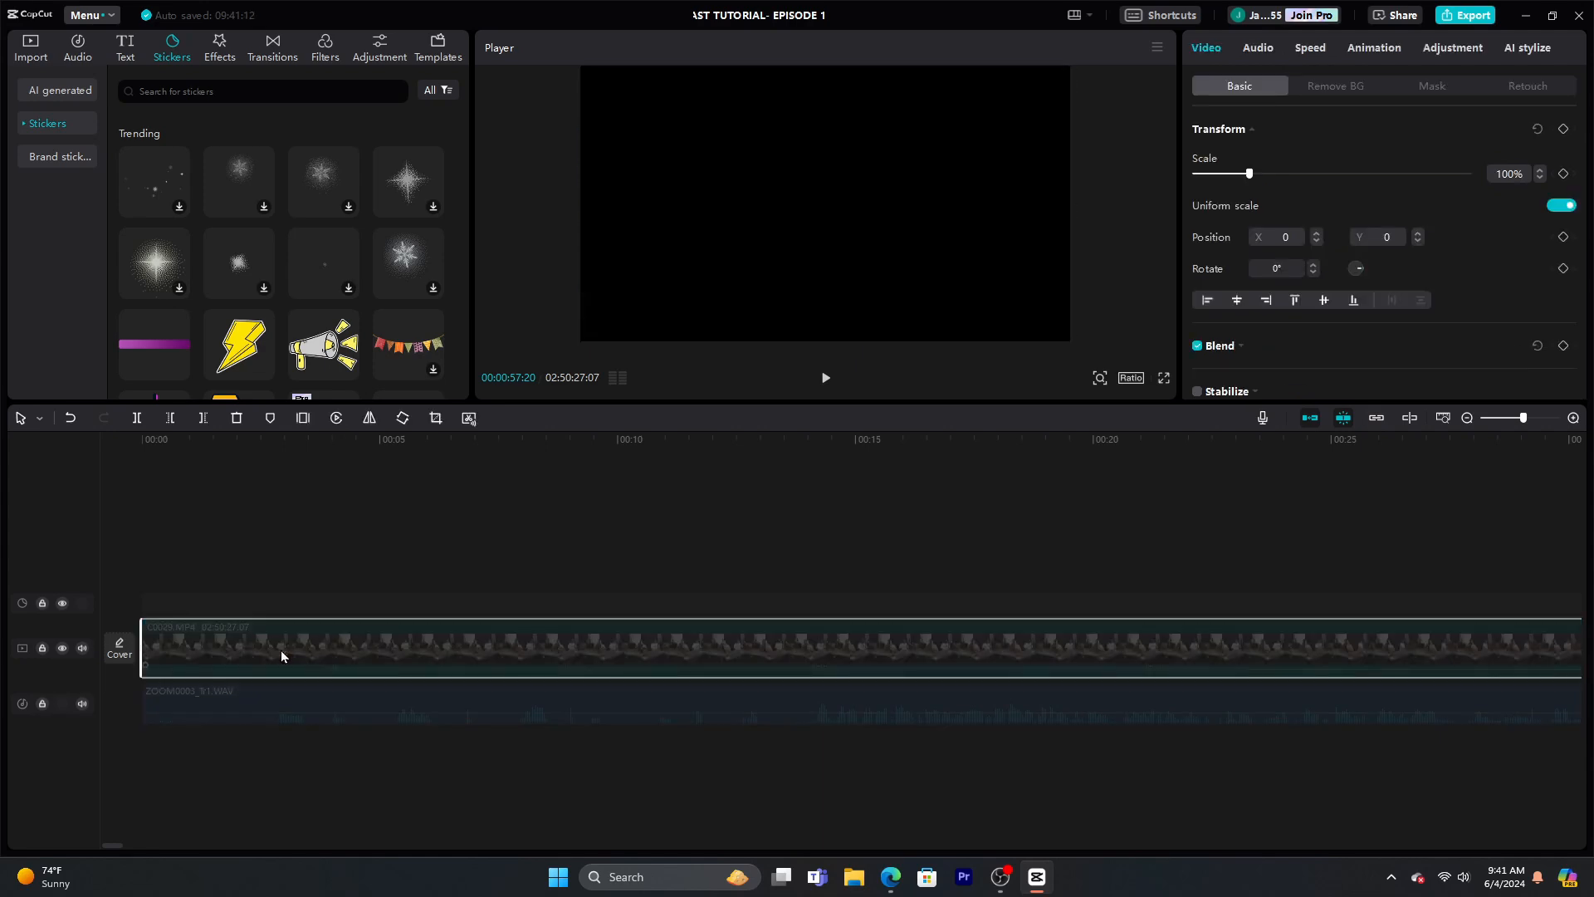
{"action": "left_click", "coordinate": [277, 705]}
Play the ZOOM0003_Tr1.WAV audio from near the start of the timeline to find its clap
{"action": "left_click", "coordinate": [203, 521]}
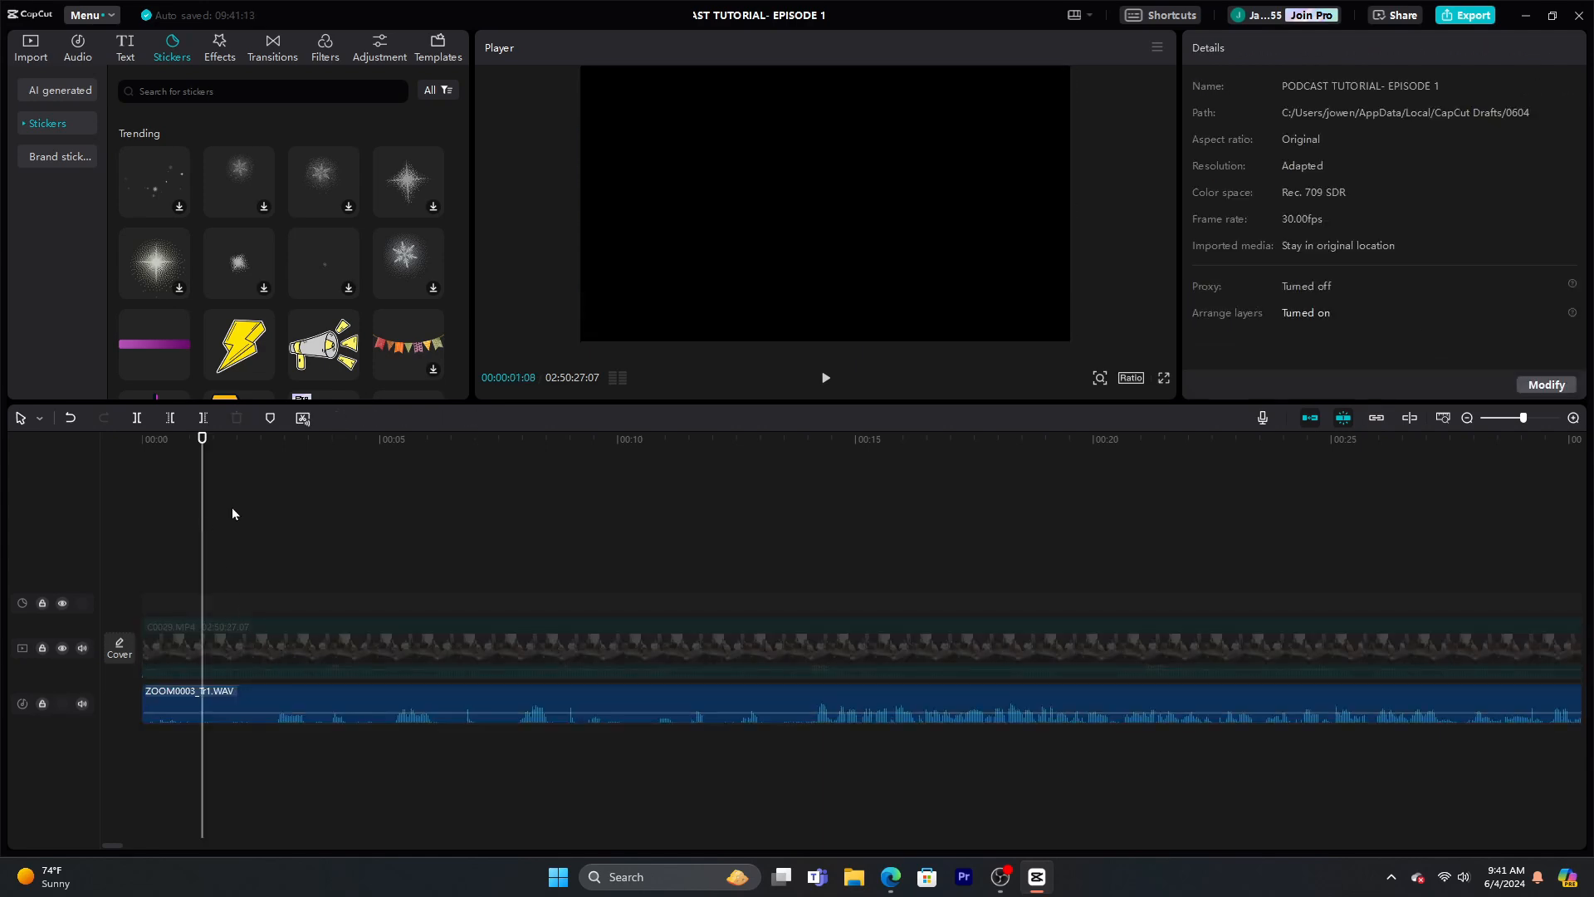
{"action": "left_click", "coordinate": [826, 379]}
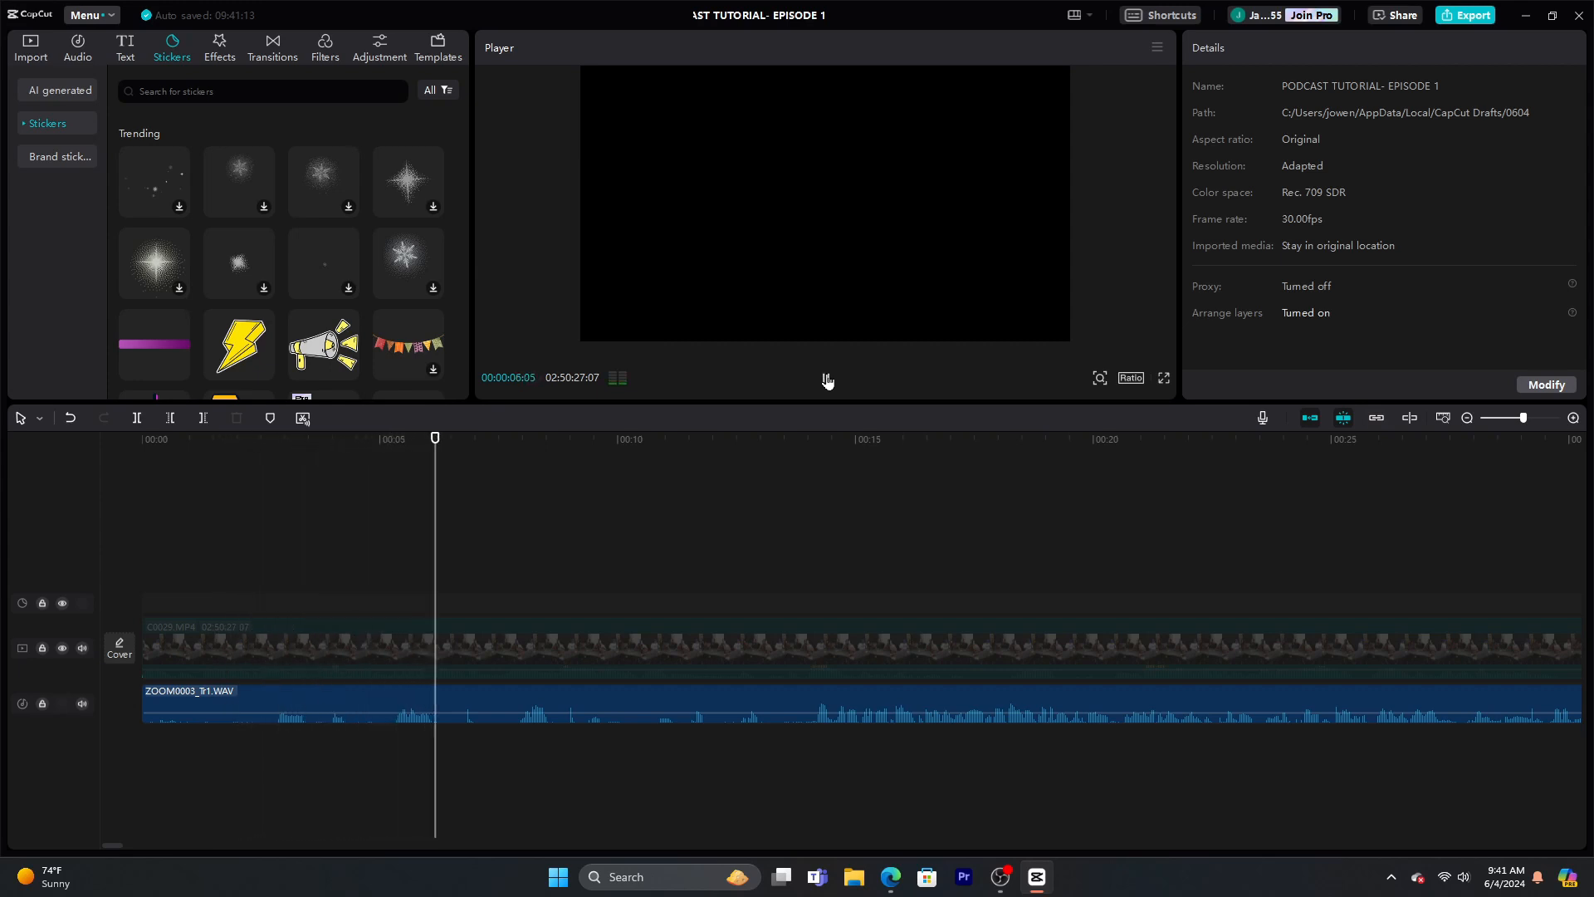
{"action": "left_click", "coordinate": [826, 378]}
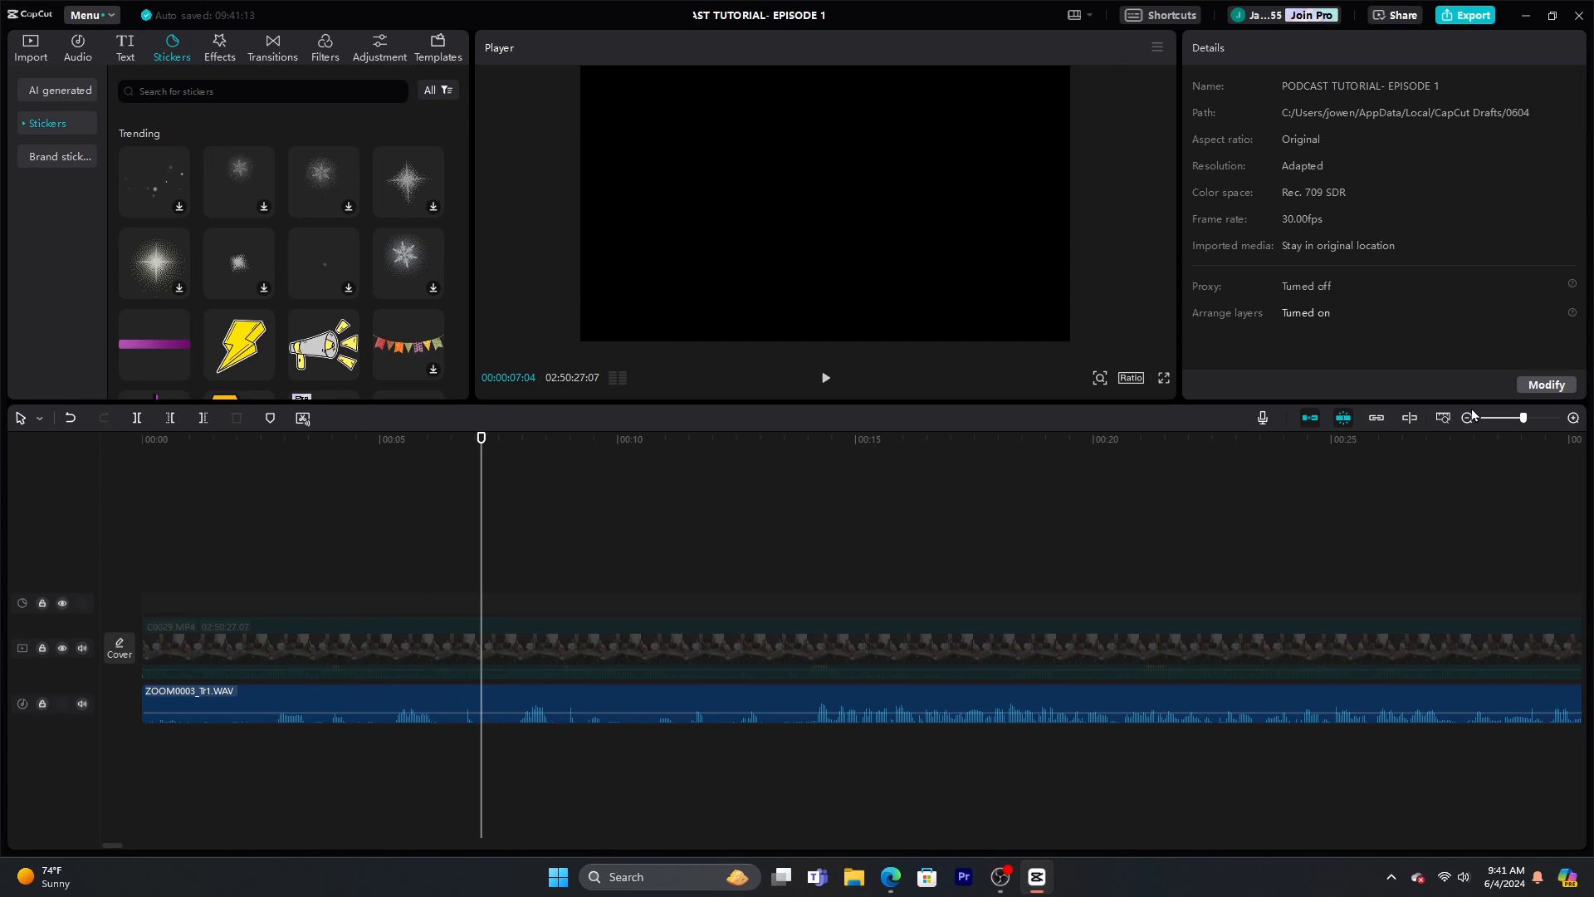
Split the ZOOM0003_Tr1.WAV clip at the clap's waveform spike, at 00:00:06:24
{"action": "left_click", "coordinate": [1574, 417]}
{"action": "left_click_drag", "start_coordinate": [479, 506], "coordinate": [417, 529]}
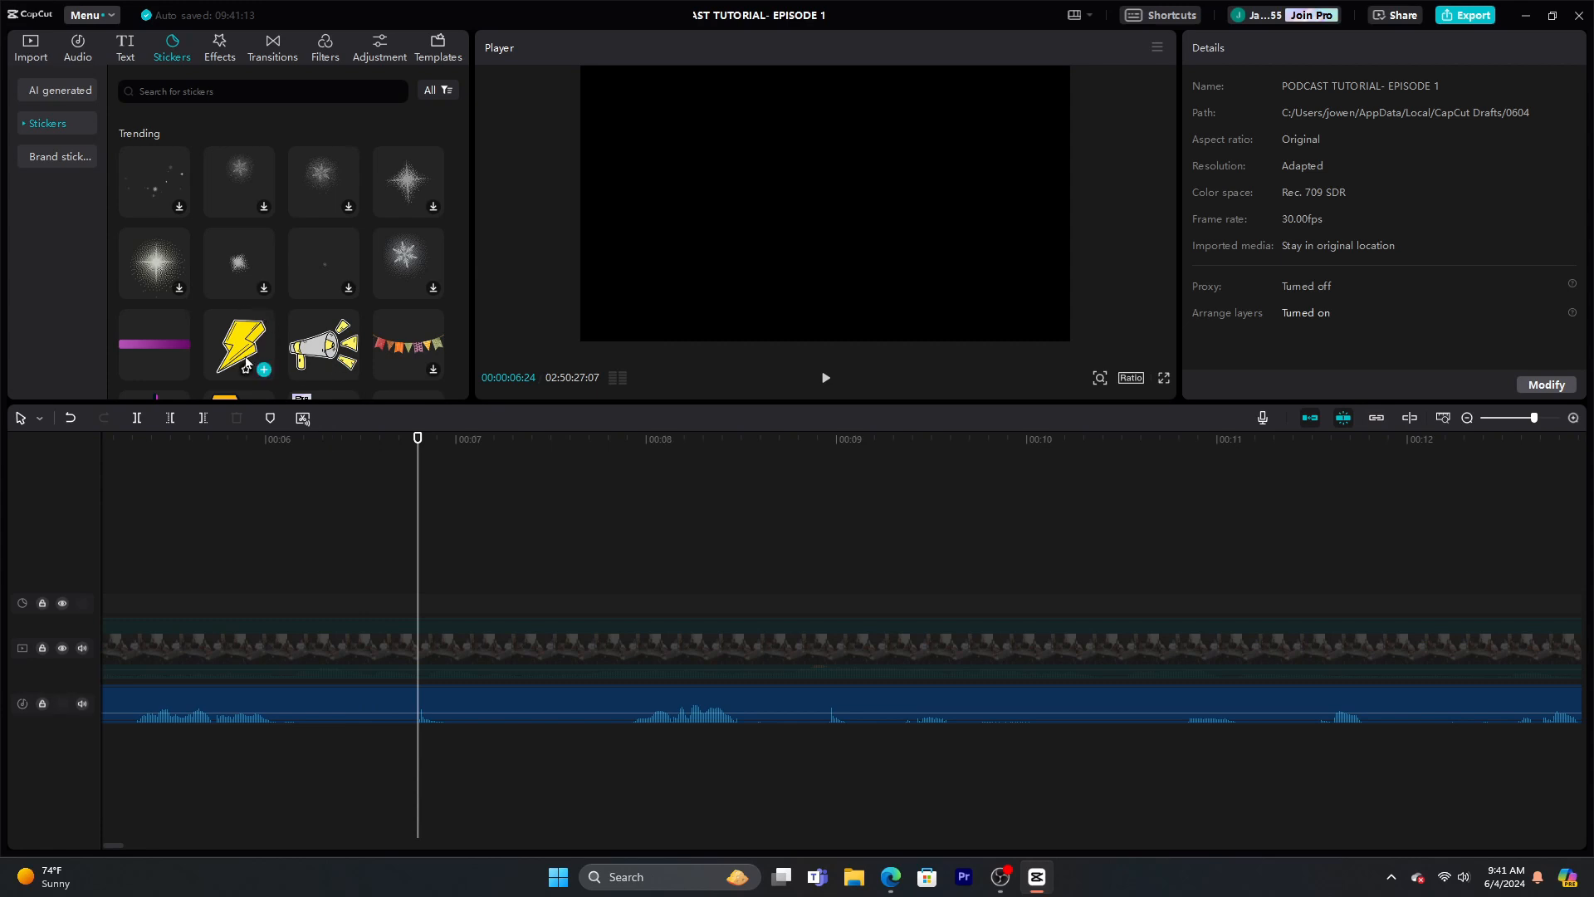
{"action": "left_click", "coordinate": [371, 699]}
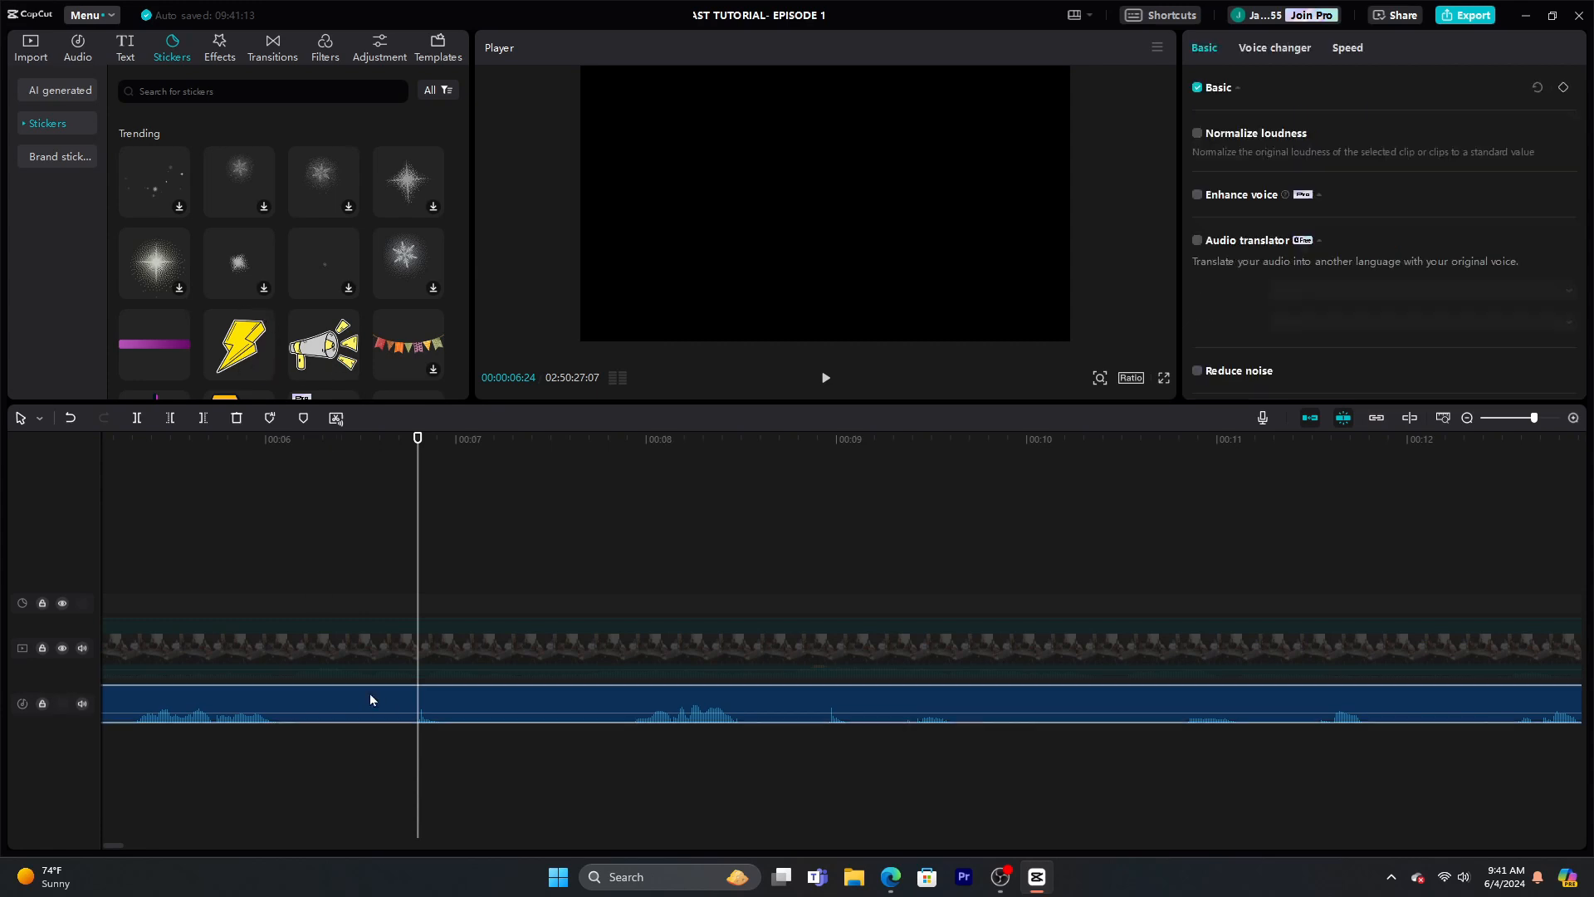
{"action": "left_click", "coordinate": [138, 420]}
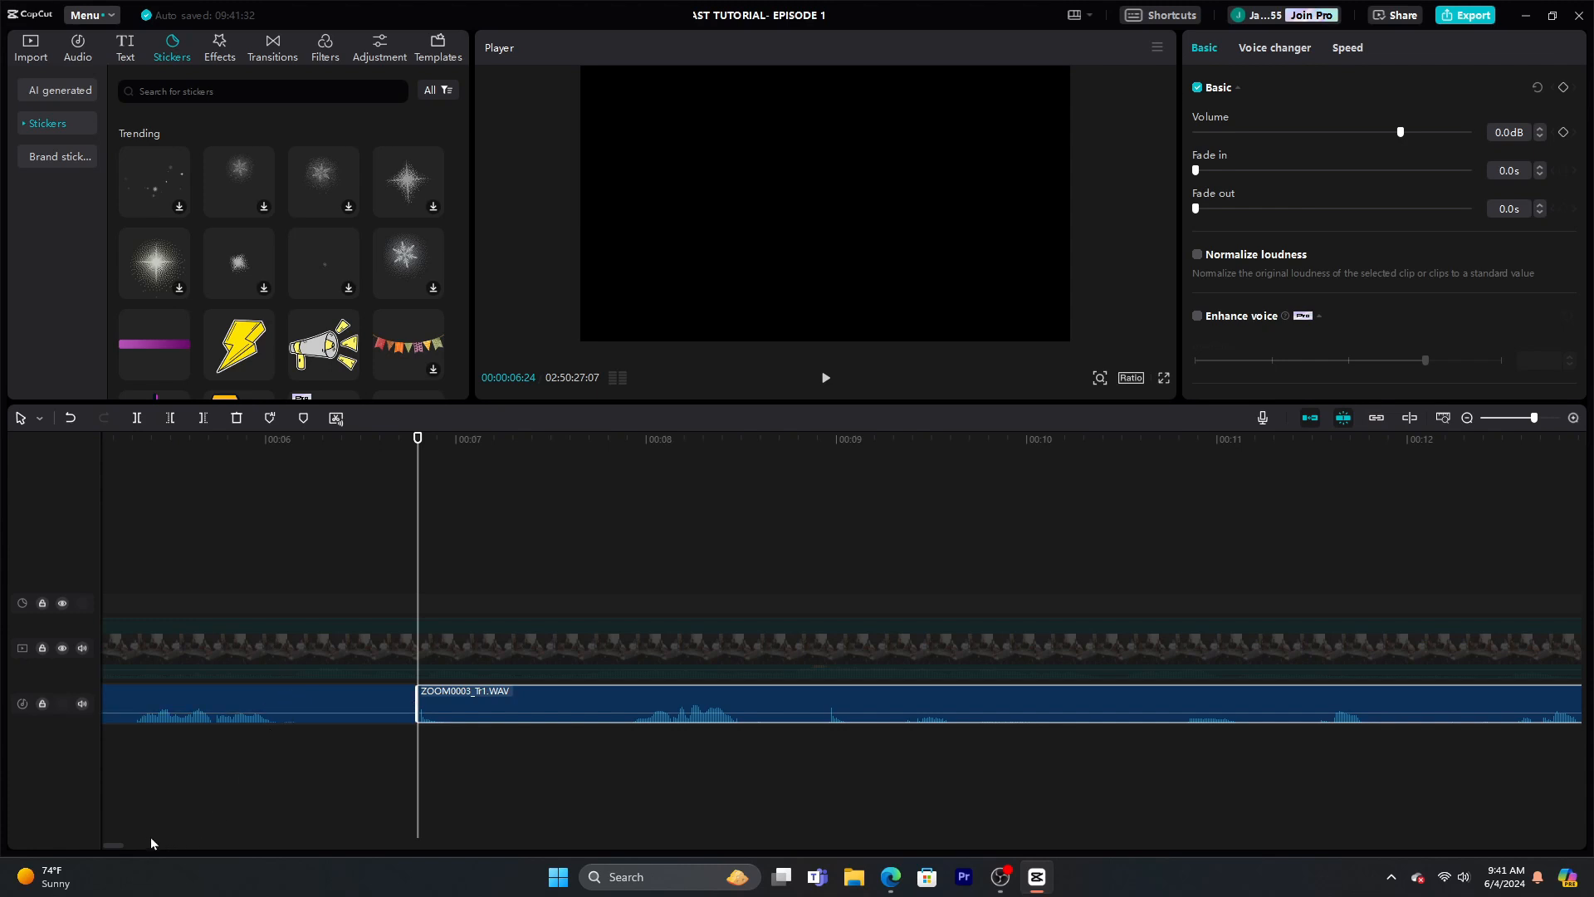
Activate the C0029.MP4 clip and split it at the clap, at 00:00:57:20 where the sticker begins
{"action": "left_click_drag", "start_coordinate": [118, 844], "coordinate": [105, 844]}
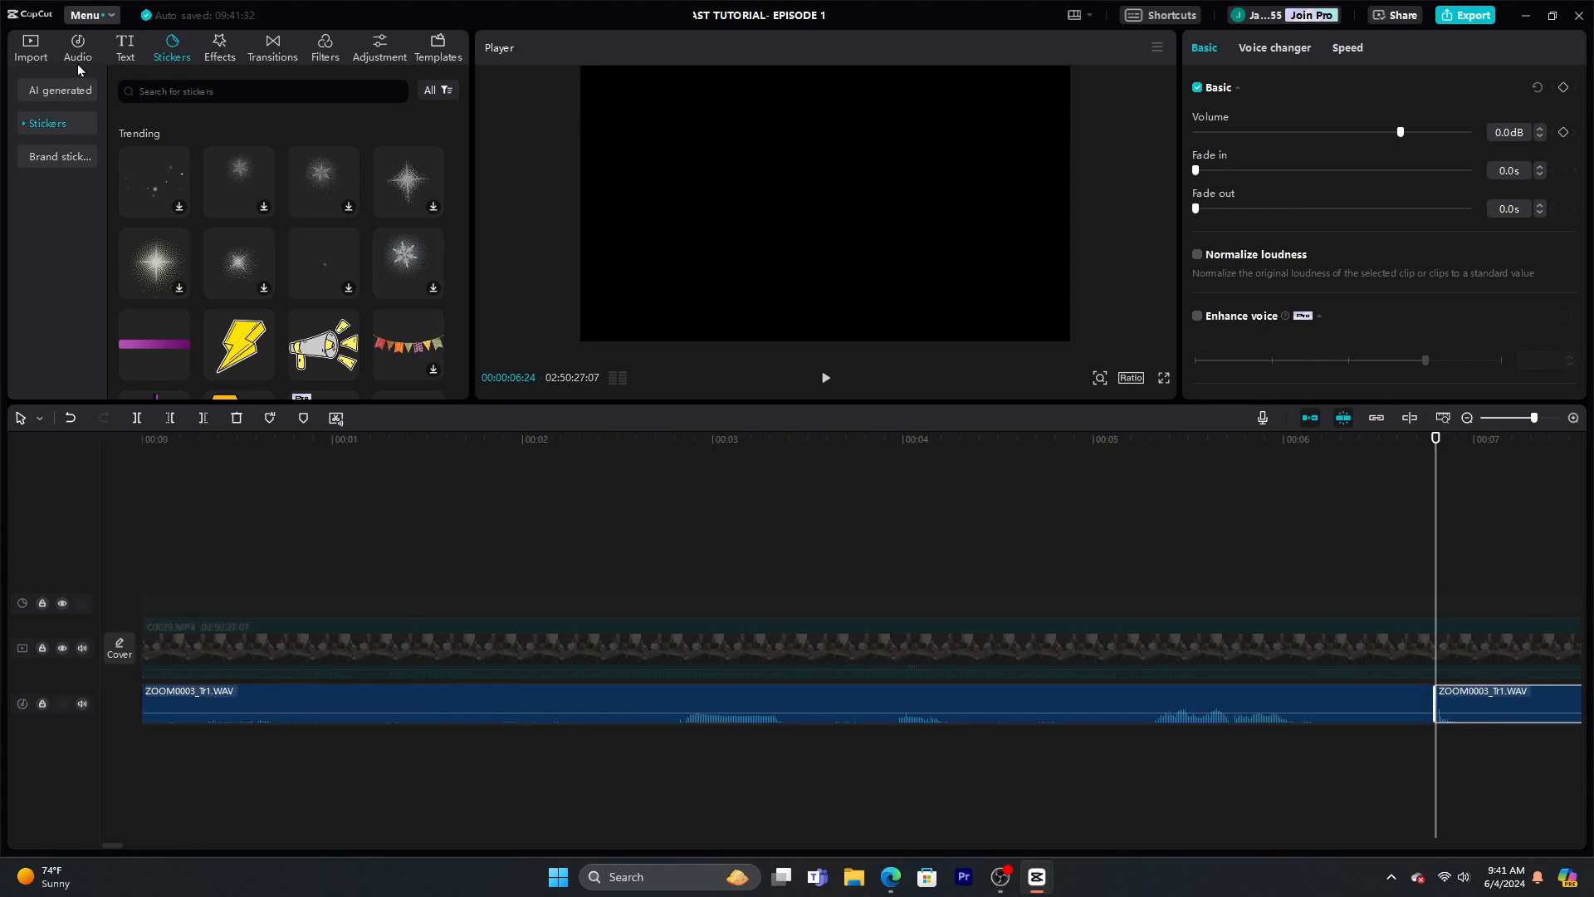
{"action": "left_click_drag", "start_coordinate": [116, 846], "coordinate": [122, 851]}
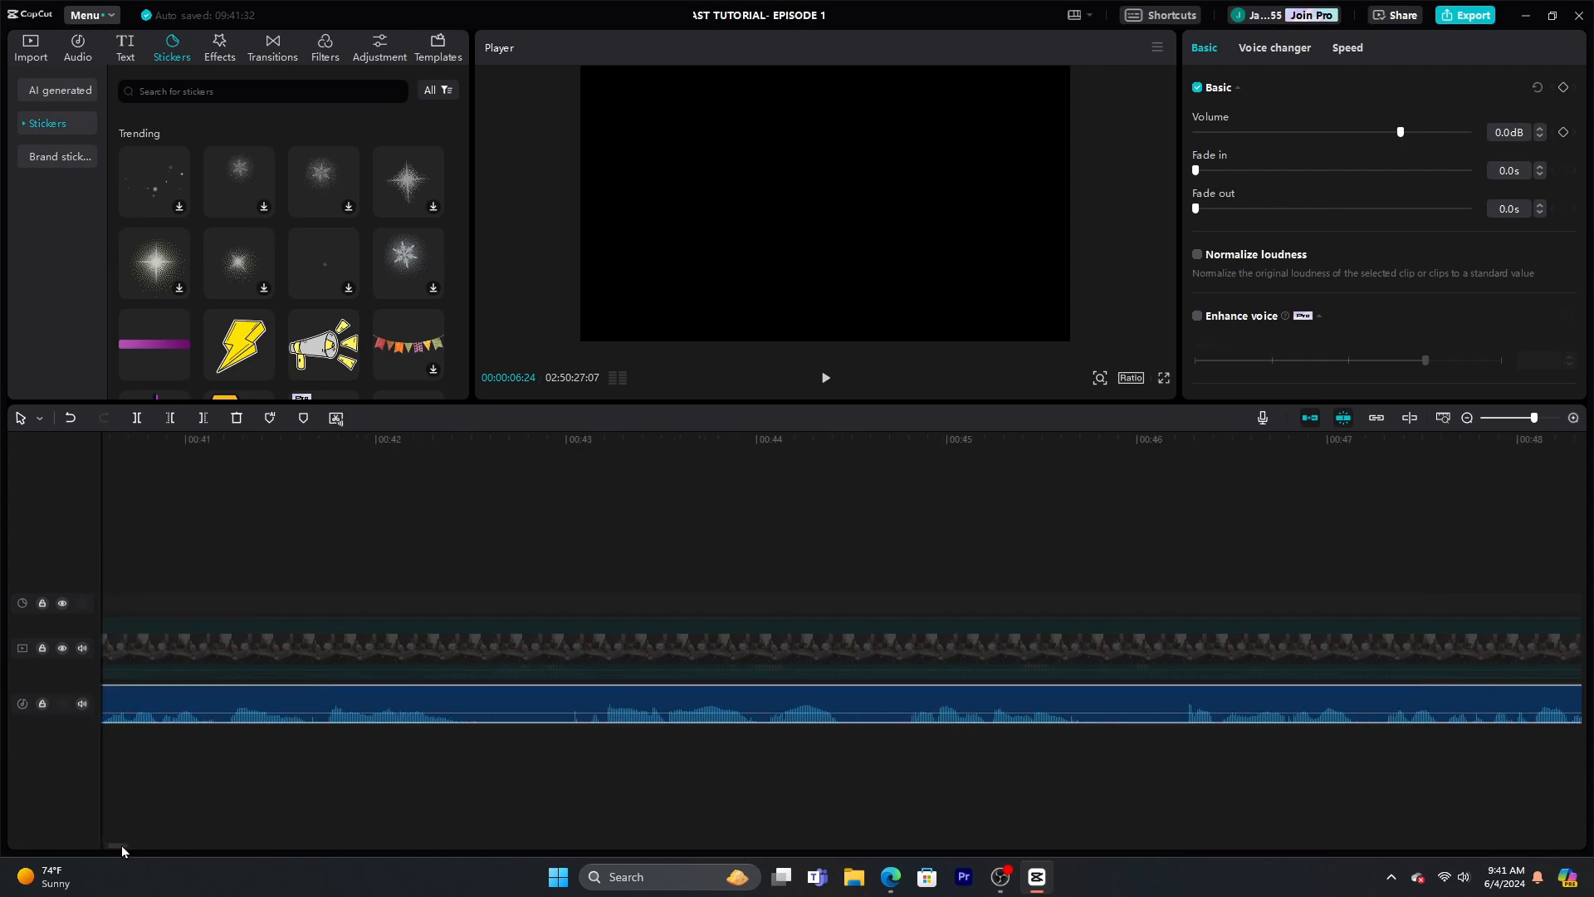
{"action": "left_click", "coordinate": [1467, 418]}
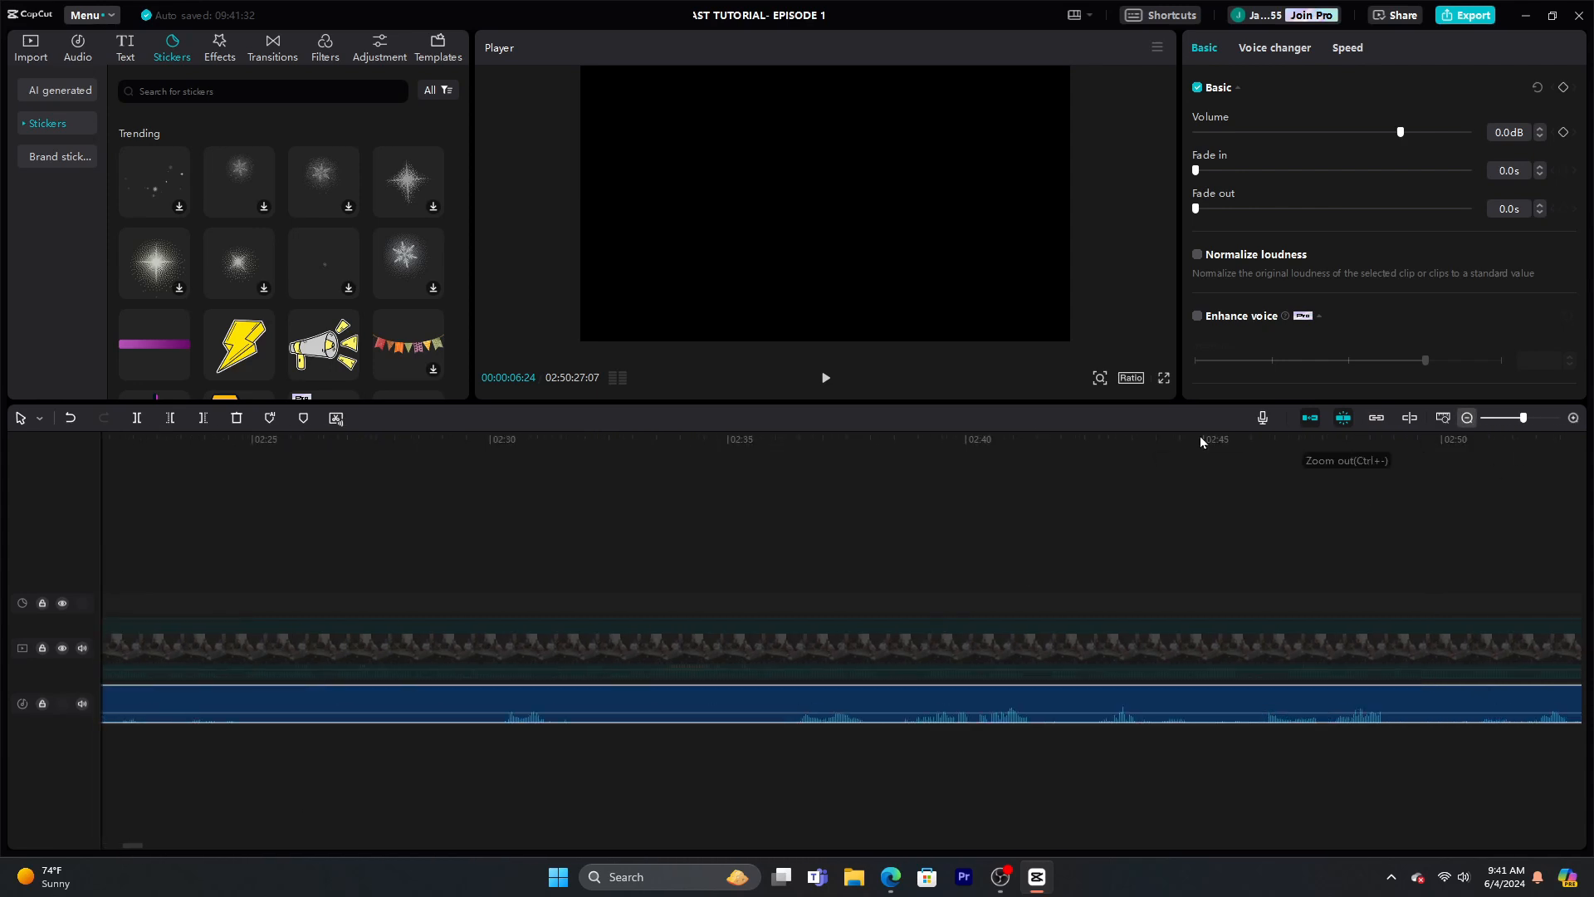
{"action": "left_click", "coordinate": [826, 381]}
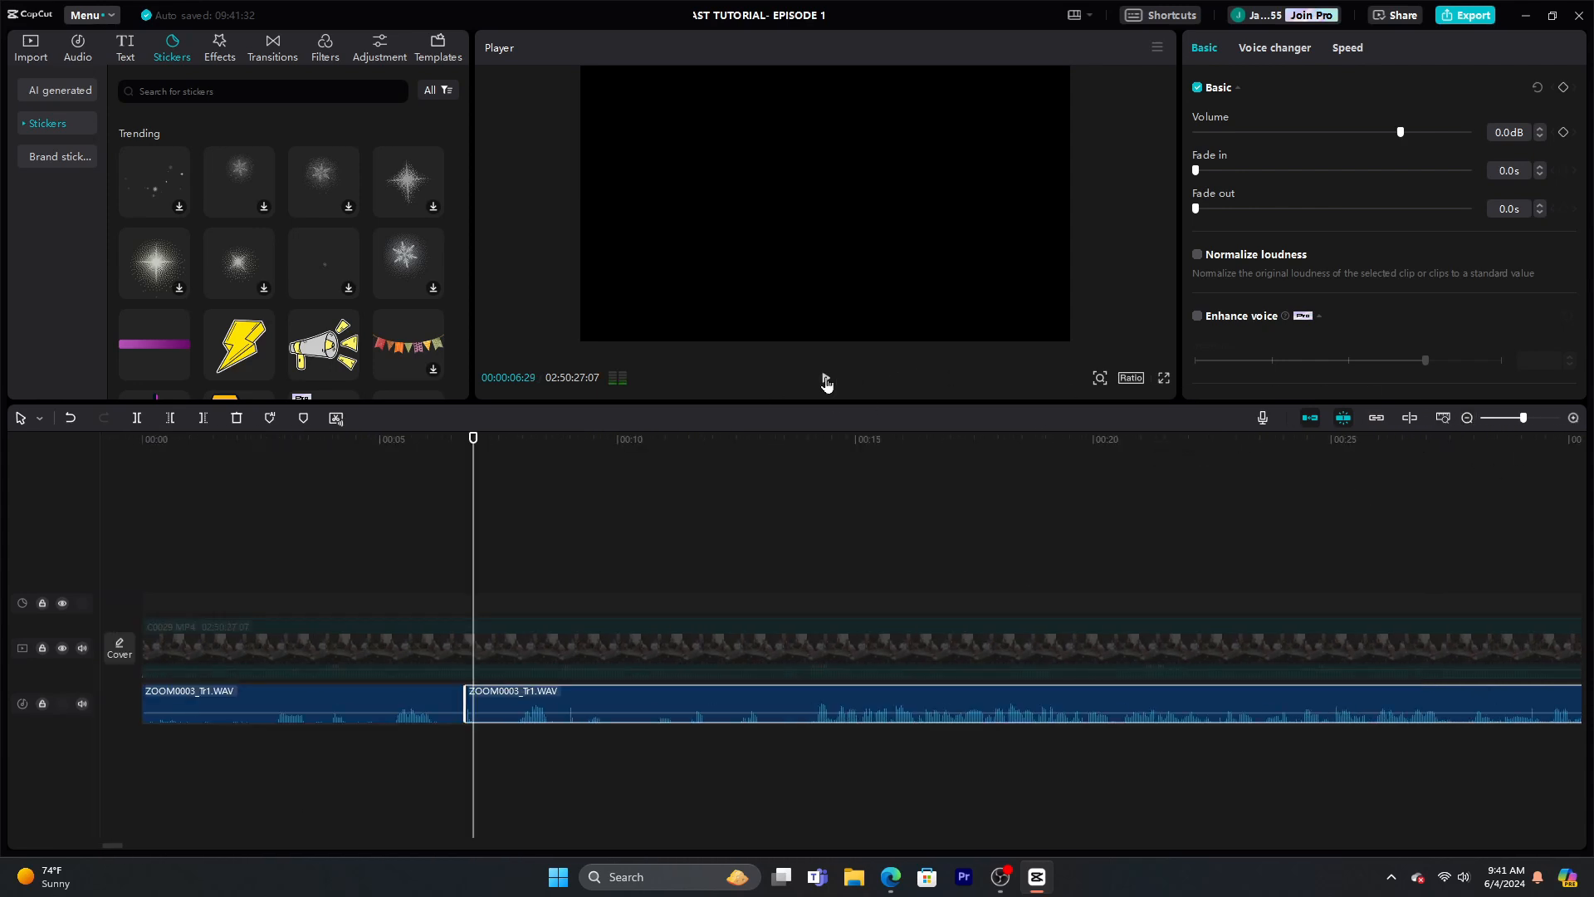
{"action": "left_click", "coordinate": [1467, 419]}
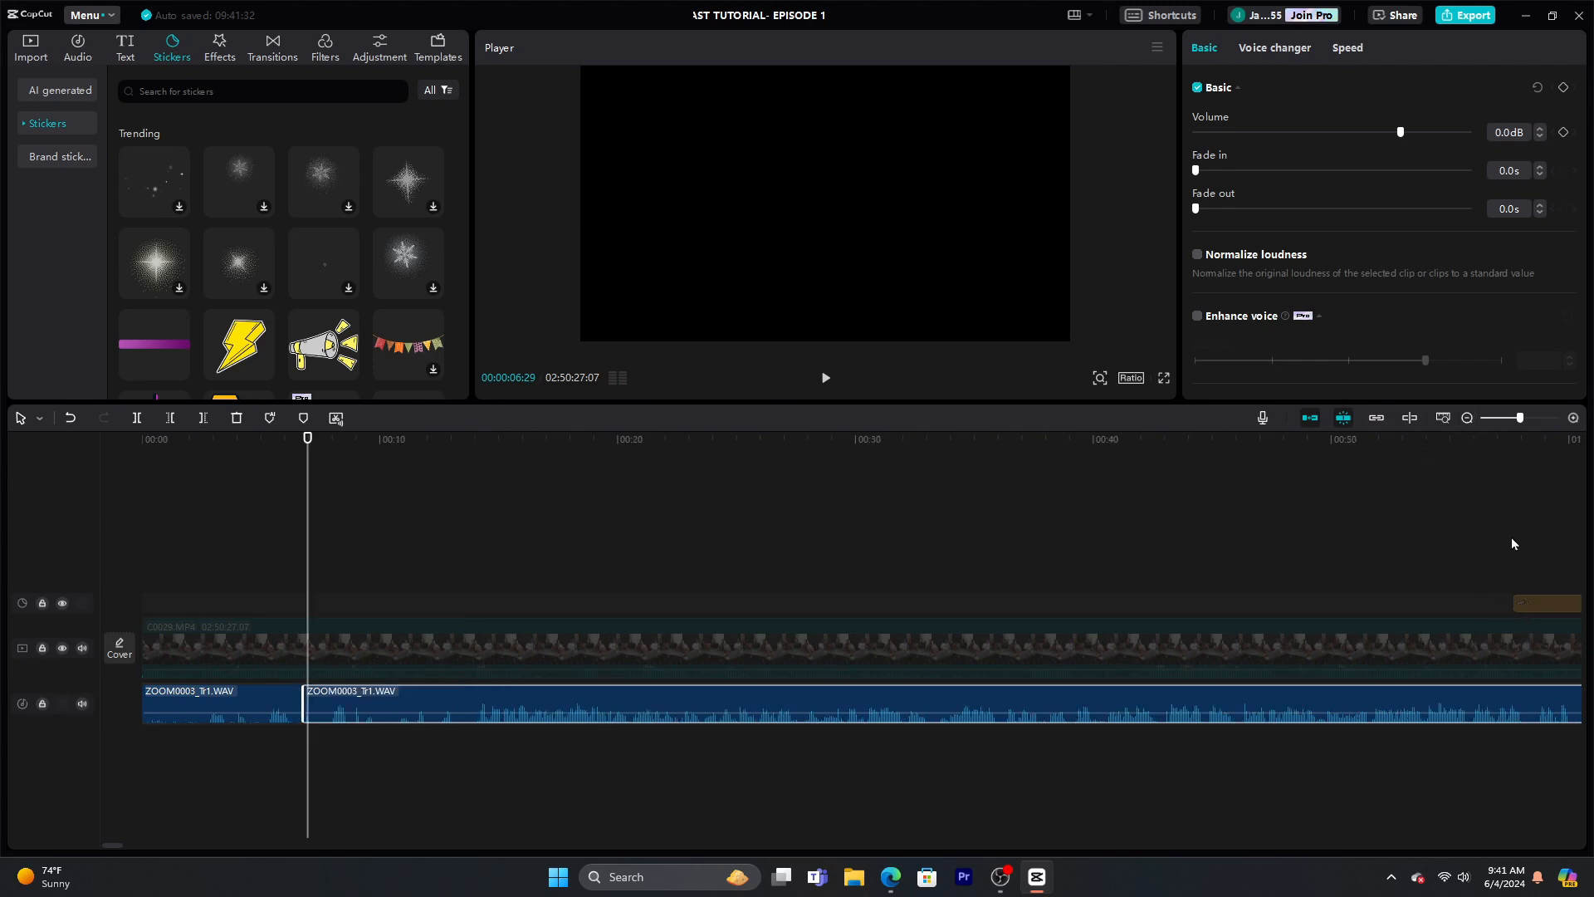
{"action": "mouse_move", "coordinate": [1512, 544]}
{"action": "left_mouse_down"}
{"action": "mouse_move", "coordinate": [1526, 545]}
{"action": "mouse_move", "coordinate": [1514, 549]}
{"action": "left_mouse_up"}
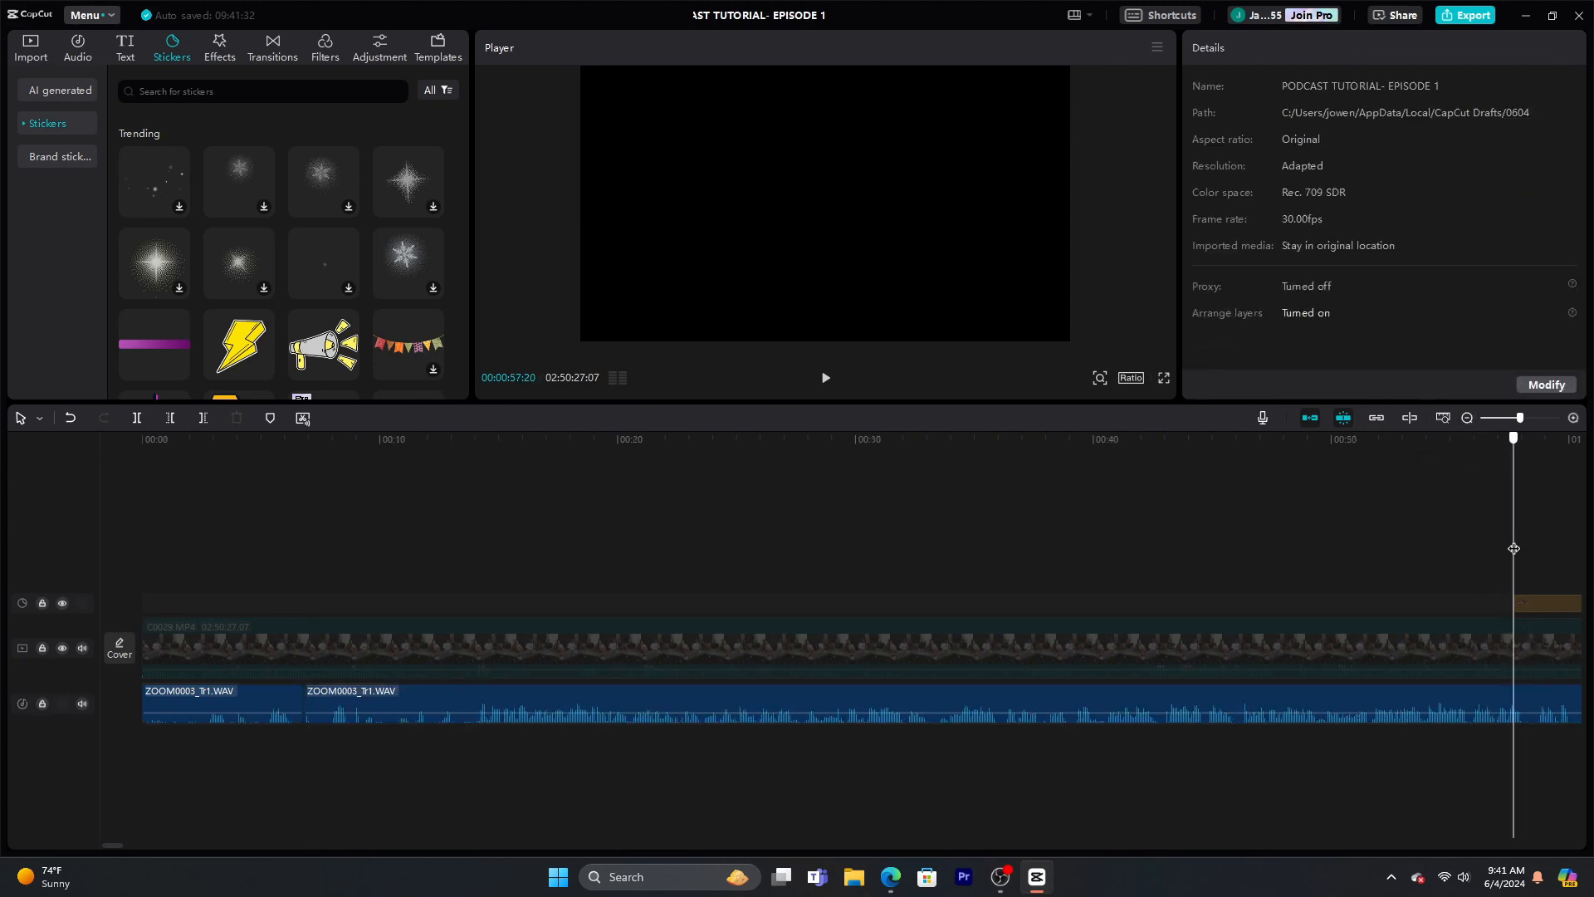
{"action": "left_click", "coordinate": [1541, 643]}
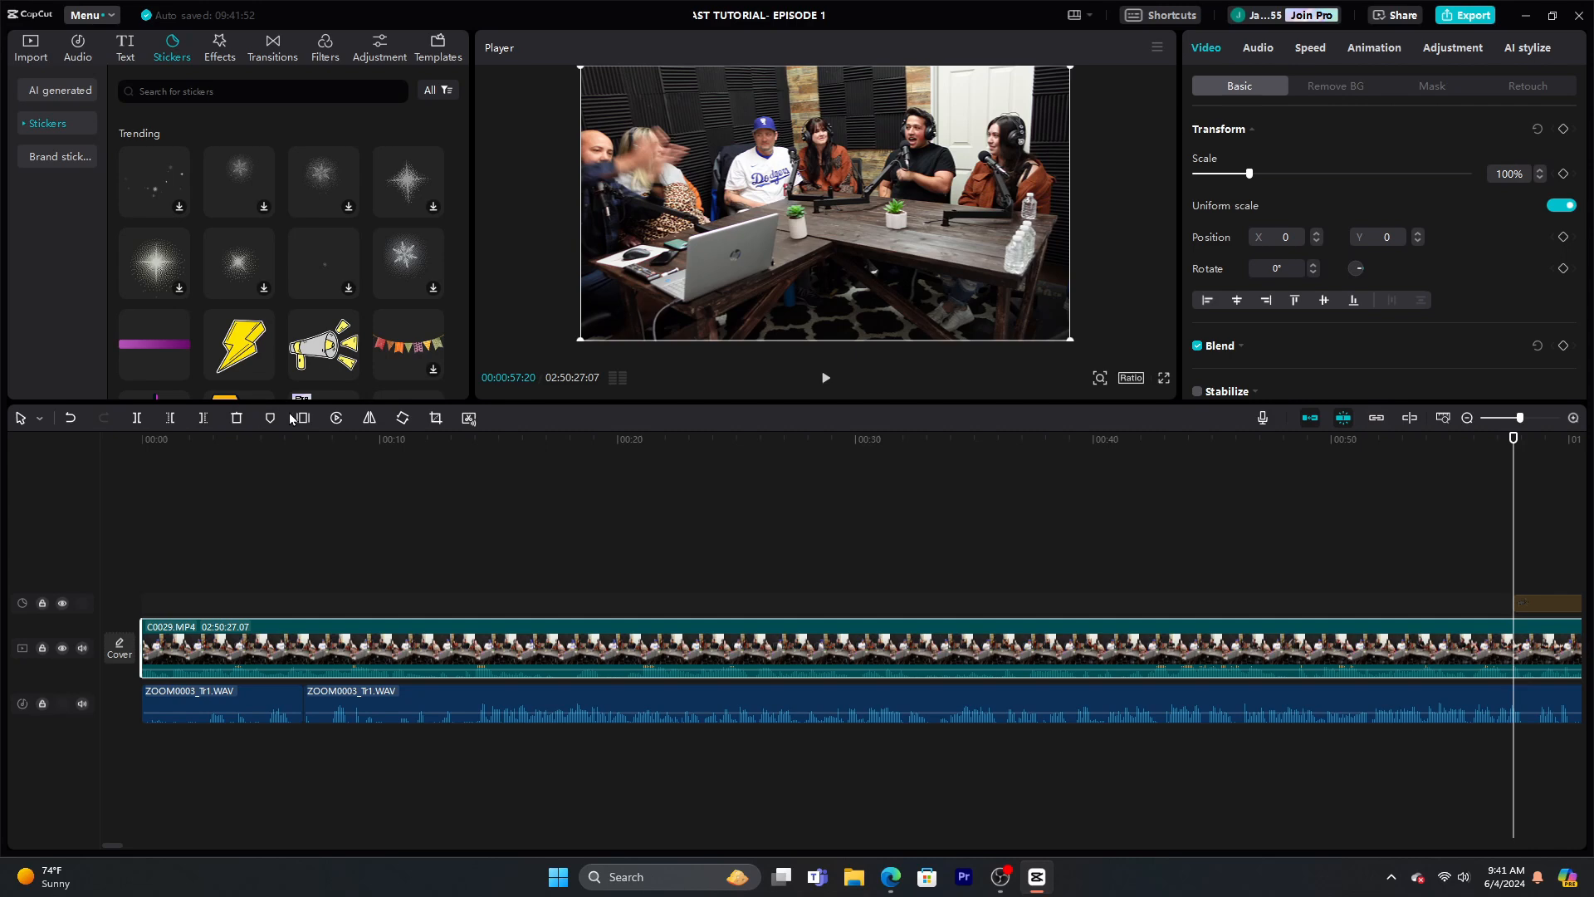
{"action": "left_click", "coordinate": [137, 420]}
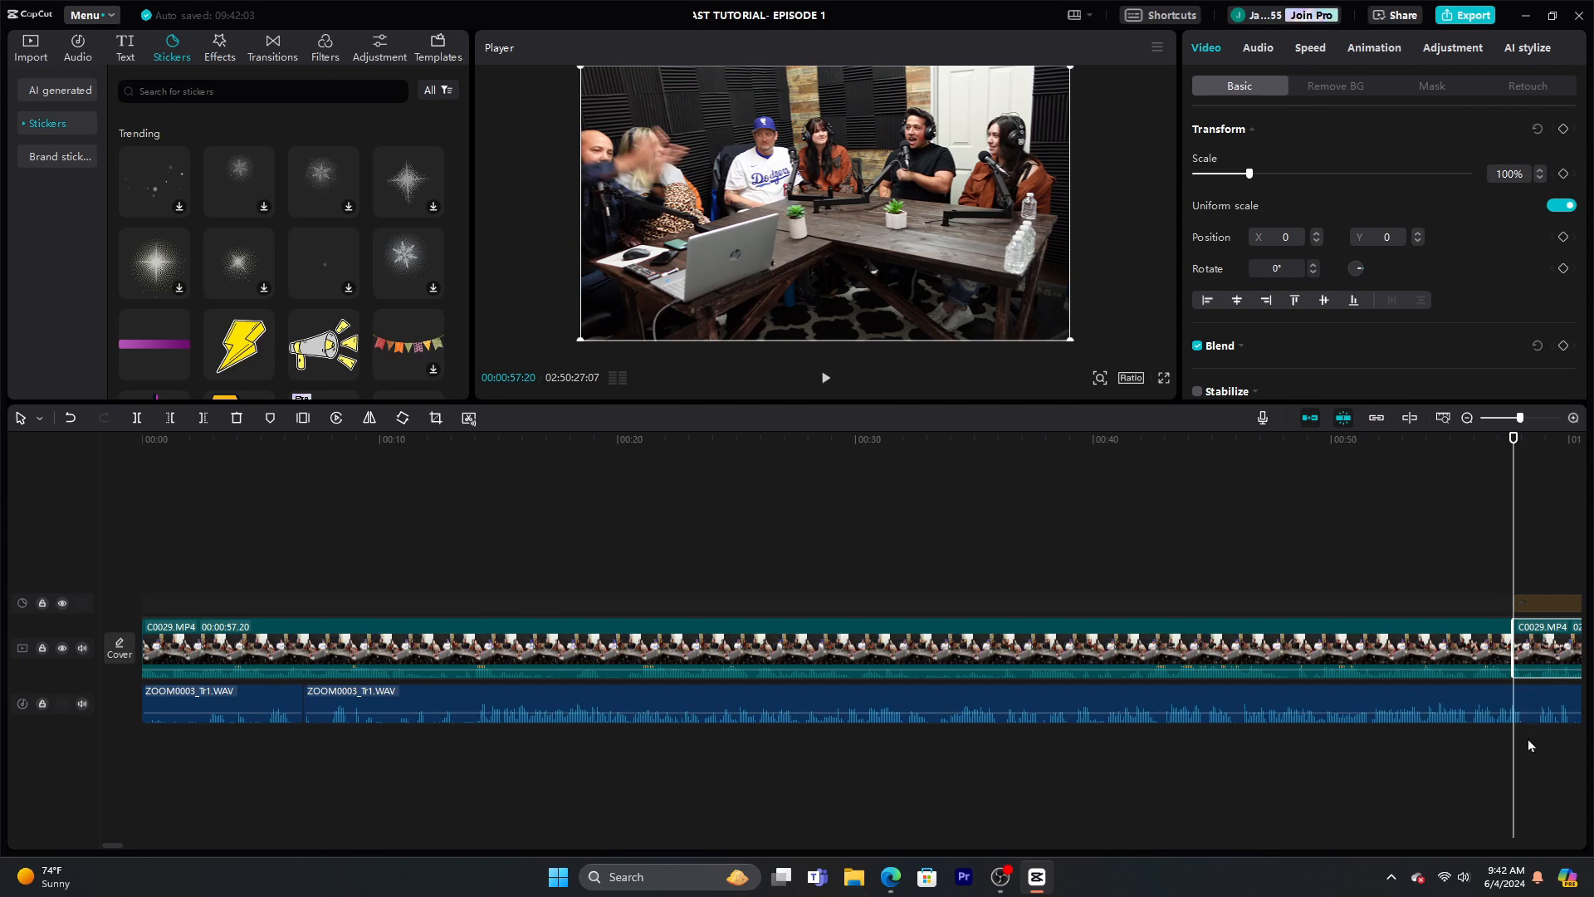
Try deleting the C0029.MP4 segment before the clap, and undo the deletion
{"action": "left_click", "coordinate": [1083, 661]}
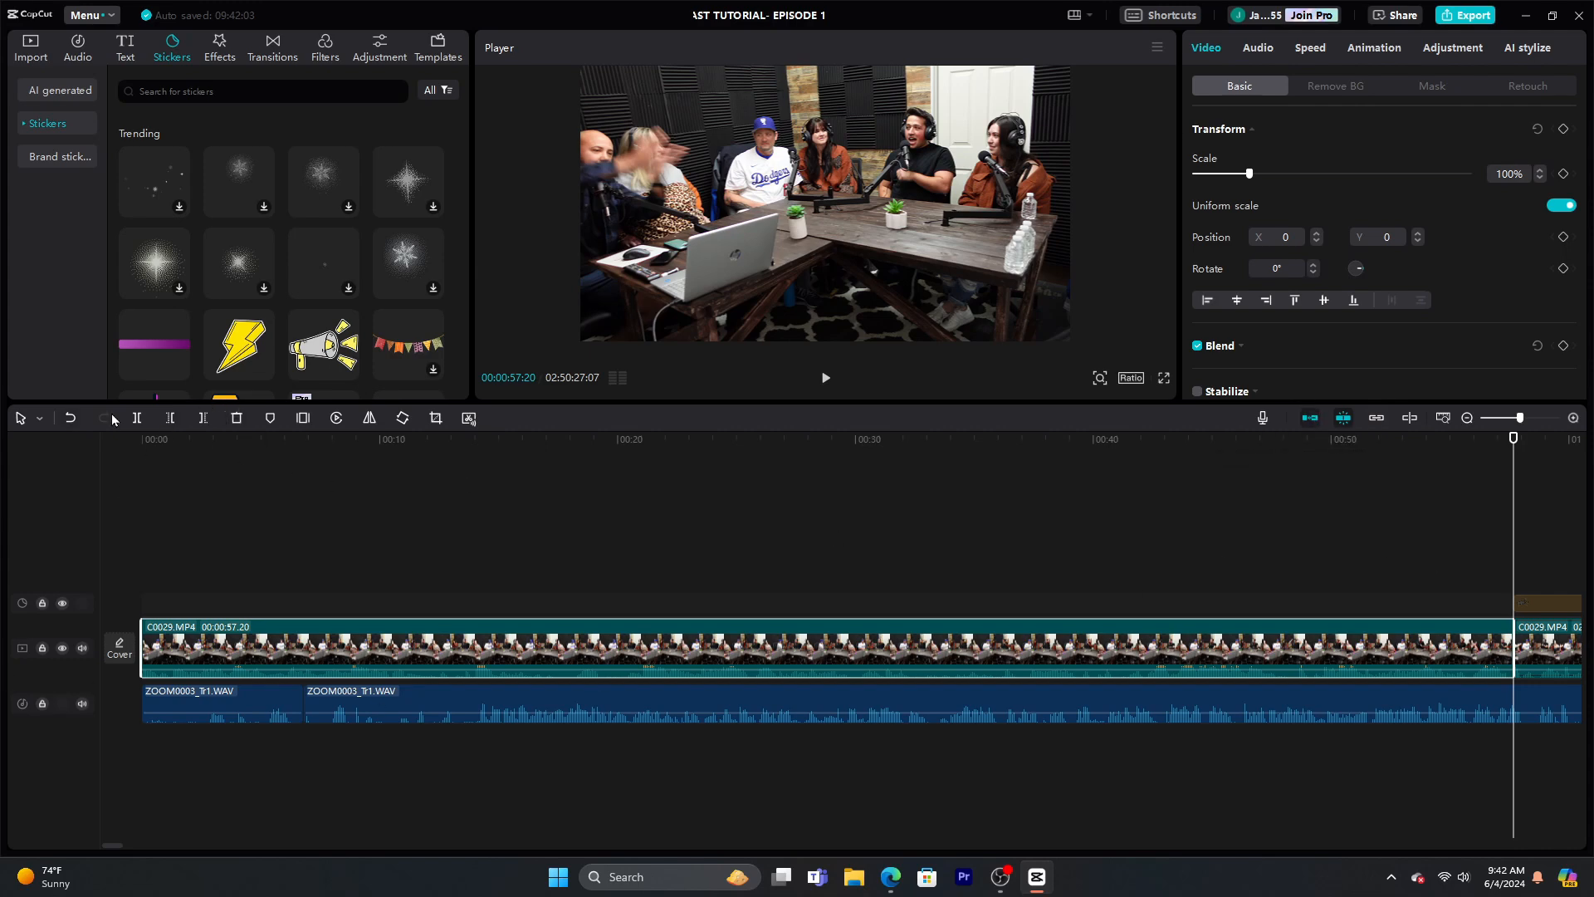
{"action": "left_click", "coordinate": [237, 418]}
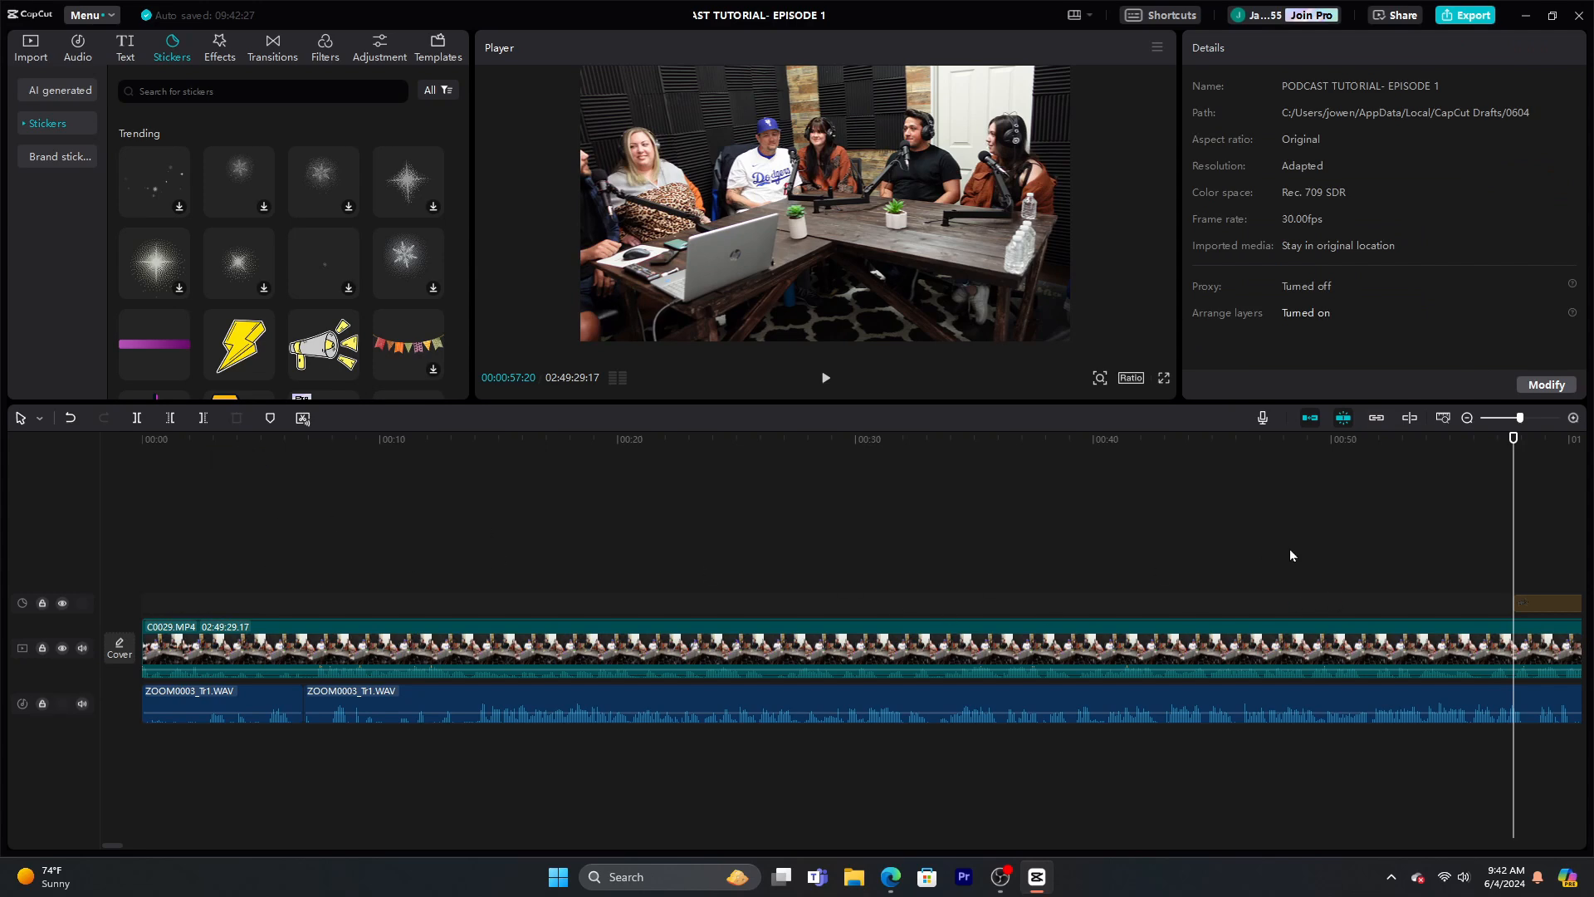
{"action": "left_click", "coordinate": [1542, 606]}
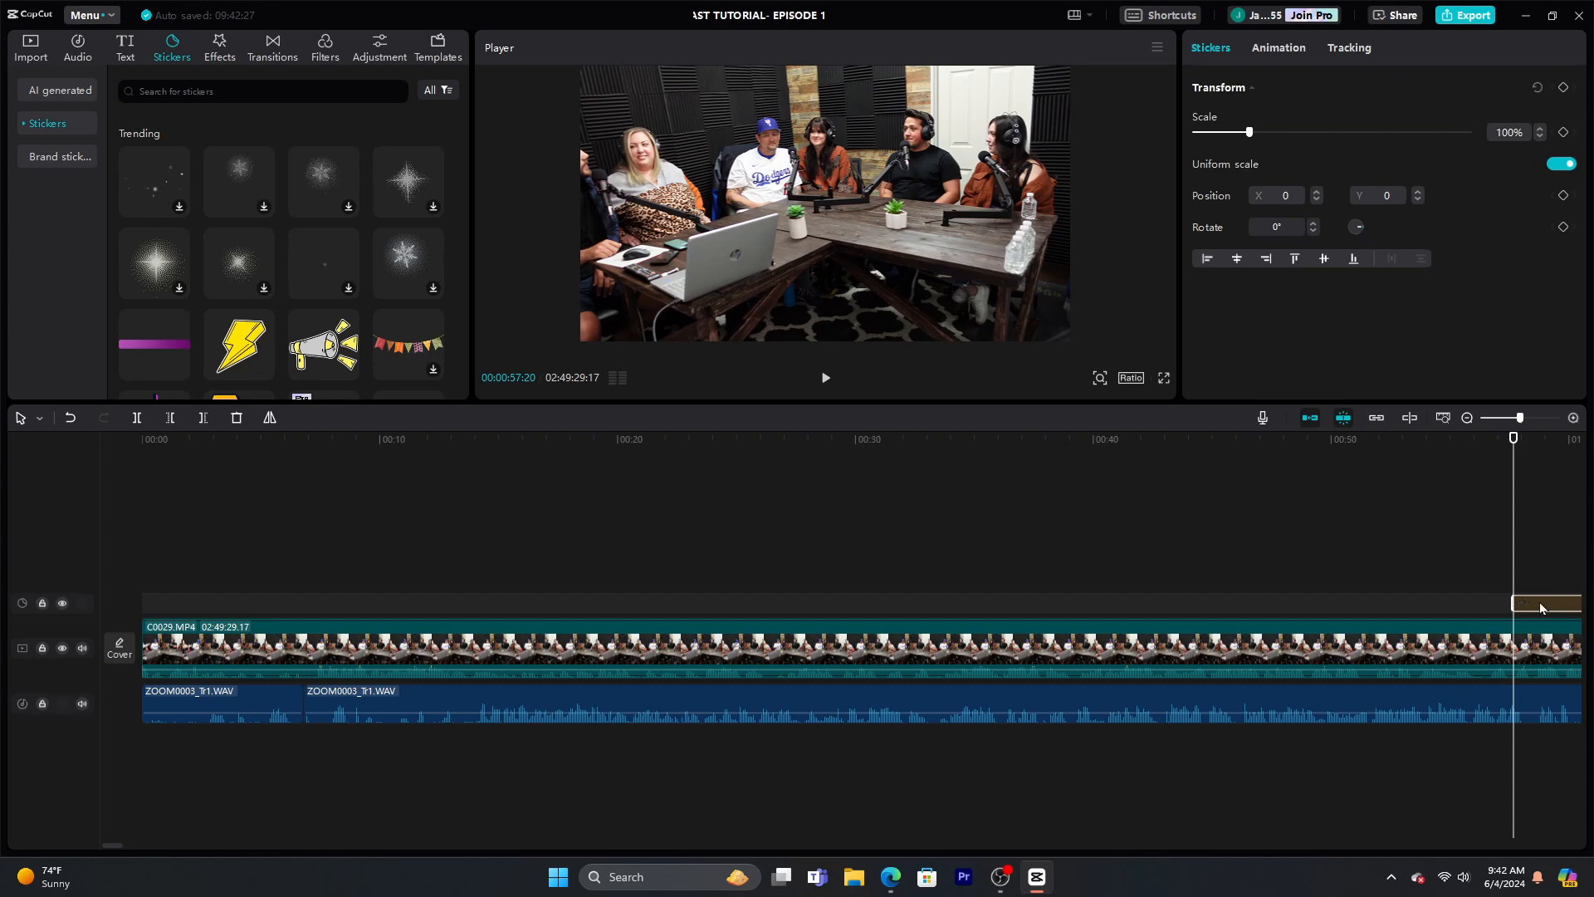
{"action": "left_click", "coordinate": [73, 418]}
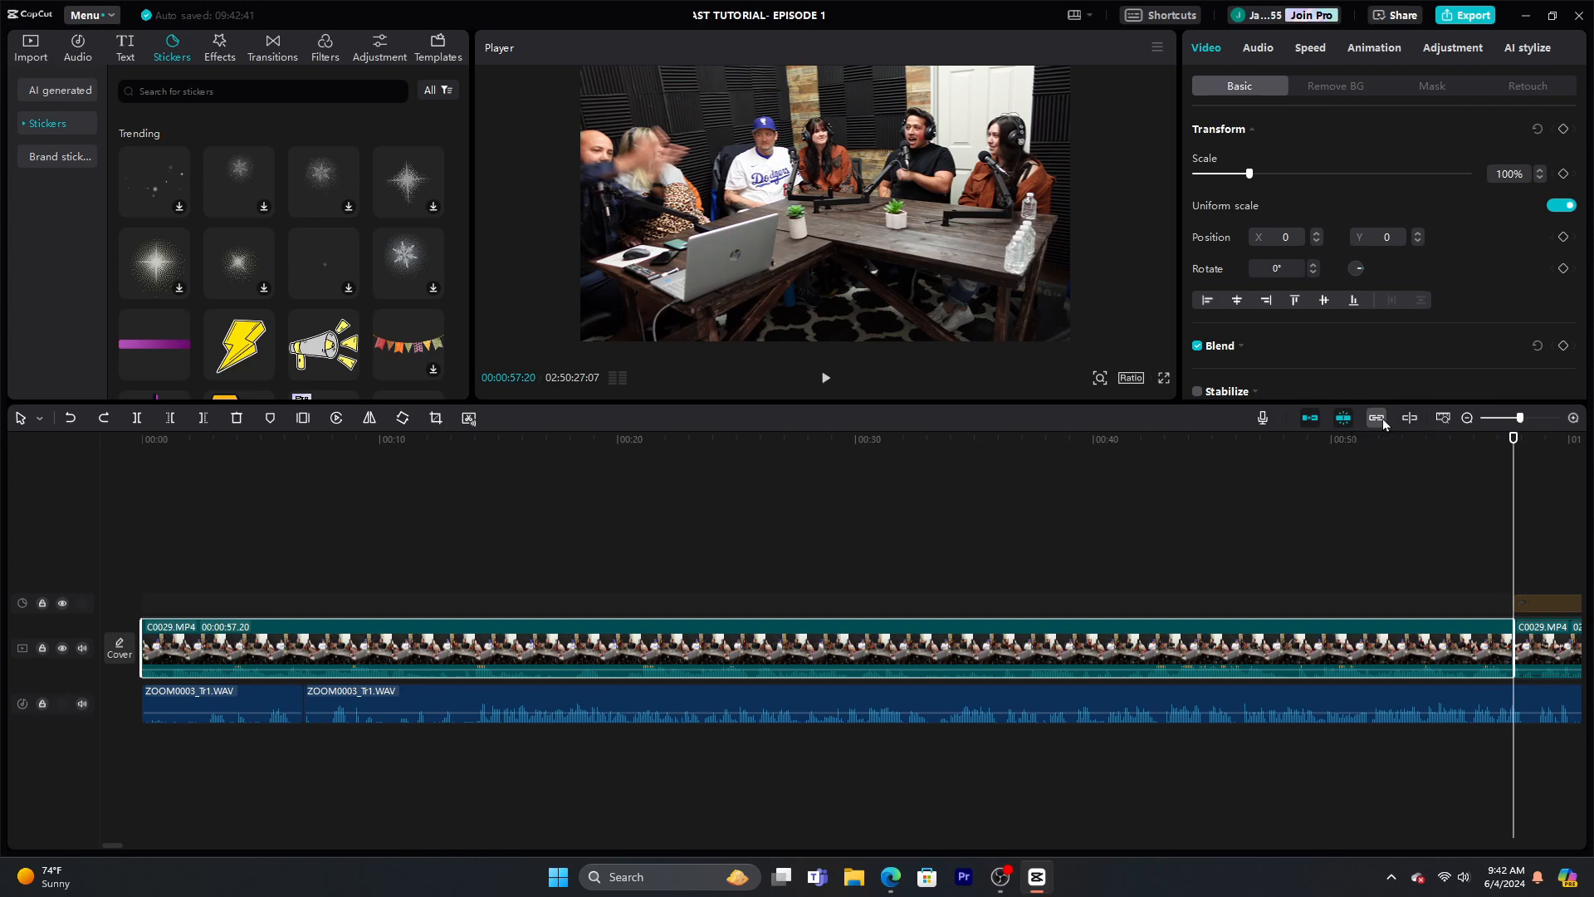
Turn on linkage so the sticker follows the video, and delete the C0029.MP4 segment before the clap
{"action": "left_click", "coordinate": [1555, 603]}
{"action": "left_click", "coordinate": [1549, 606]}
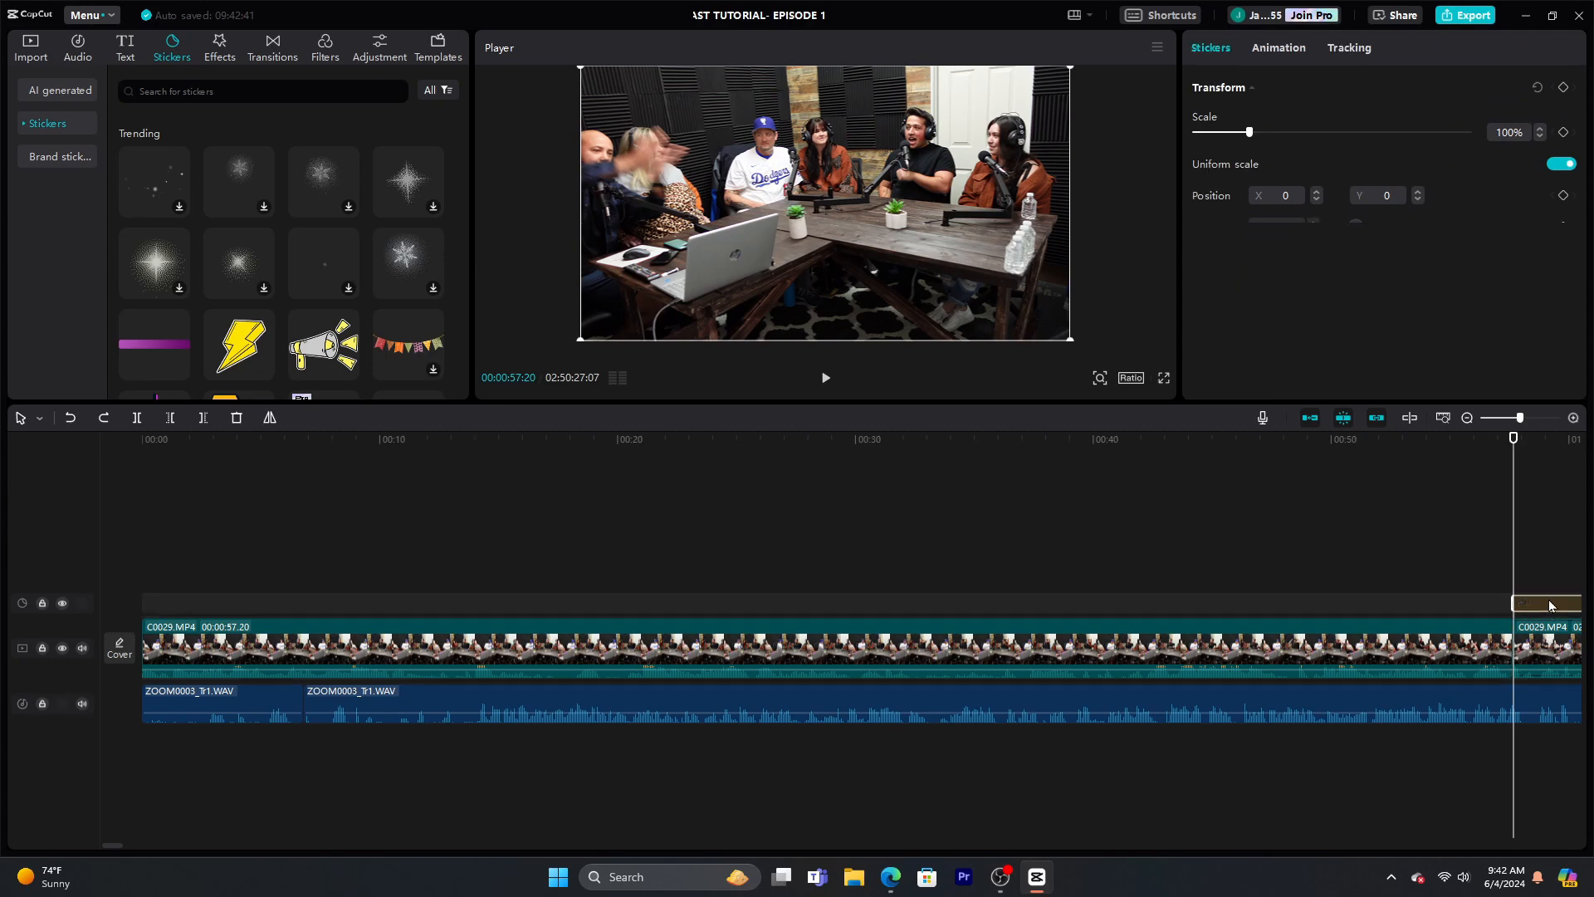
{"action": "left_click", "coordinate": [1551, 656]}
{"action": "left_click", "coordinate": [1547, 604]}
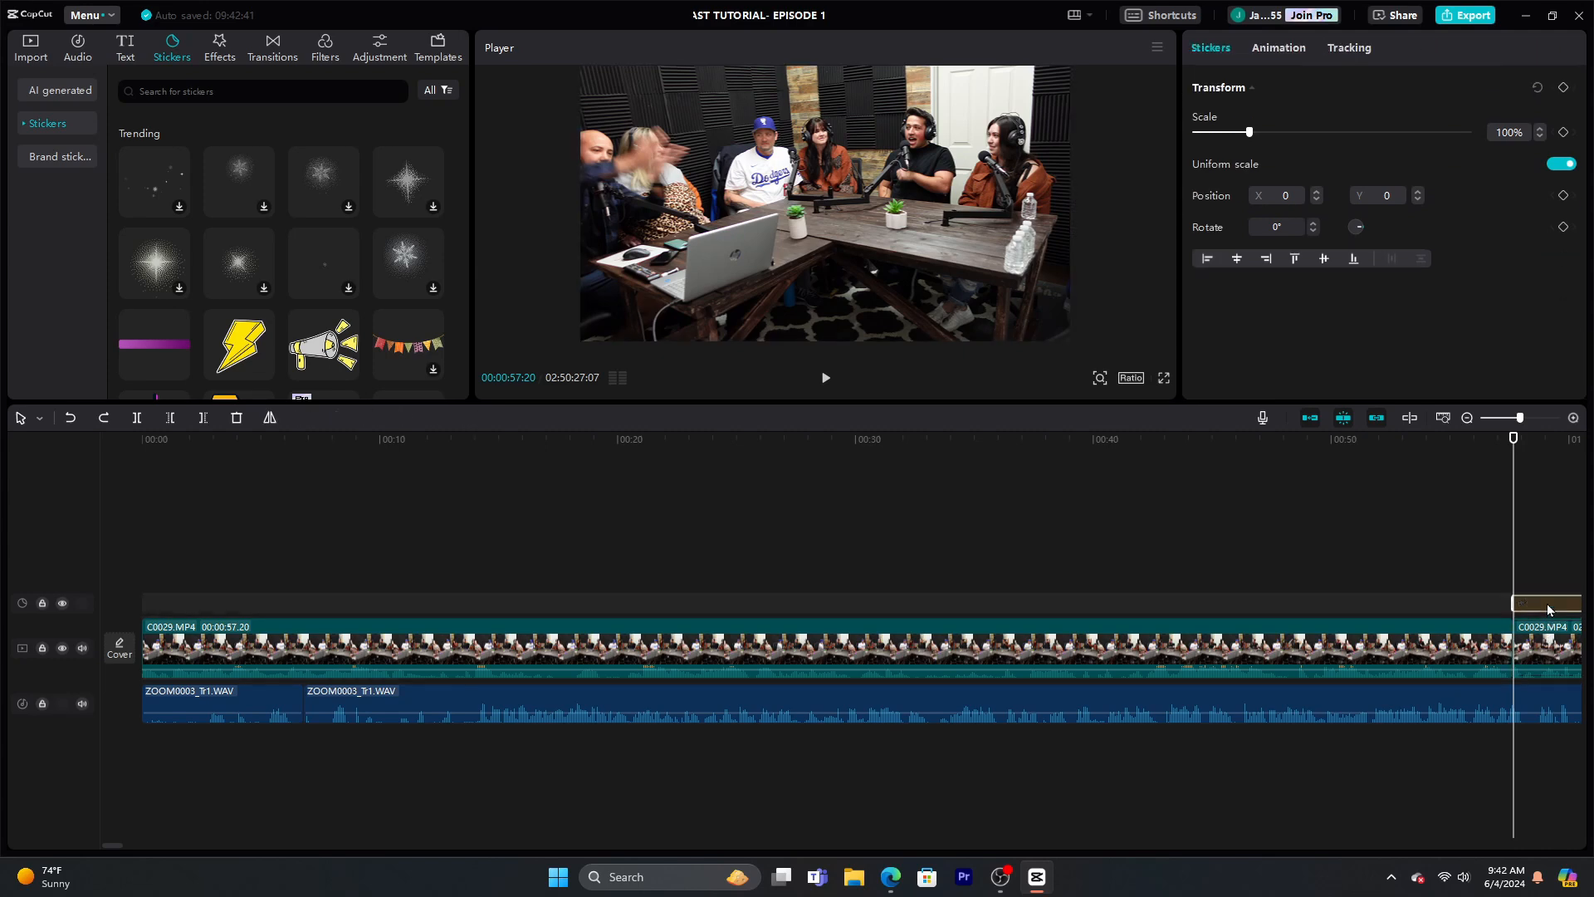
{"action": "left_click", "coordinate": [1311, 421]}
{"action": "left_click", "coordinate": [1284, 660]}
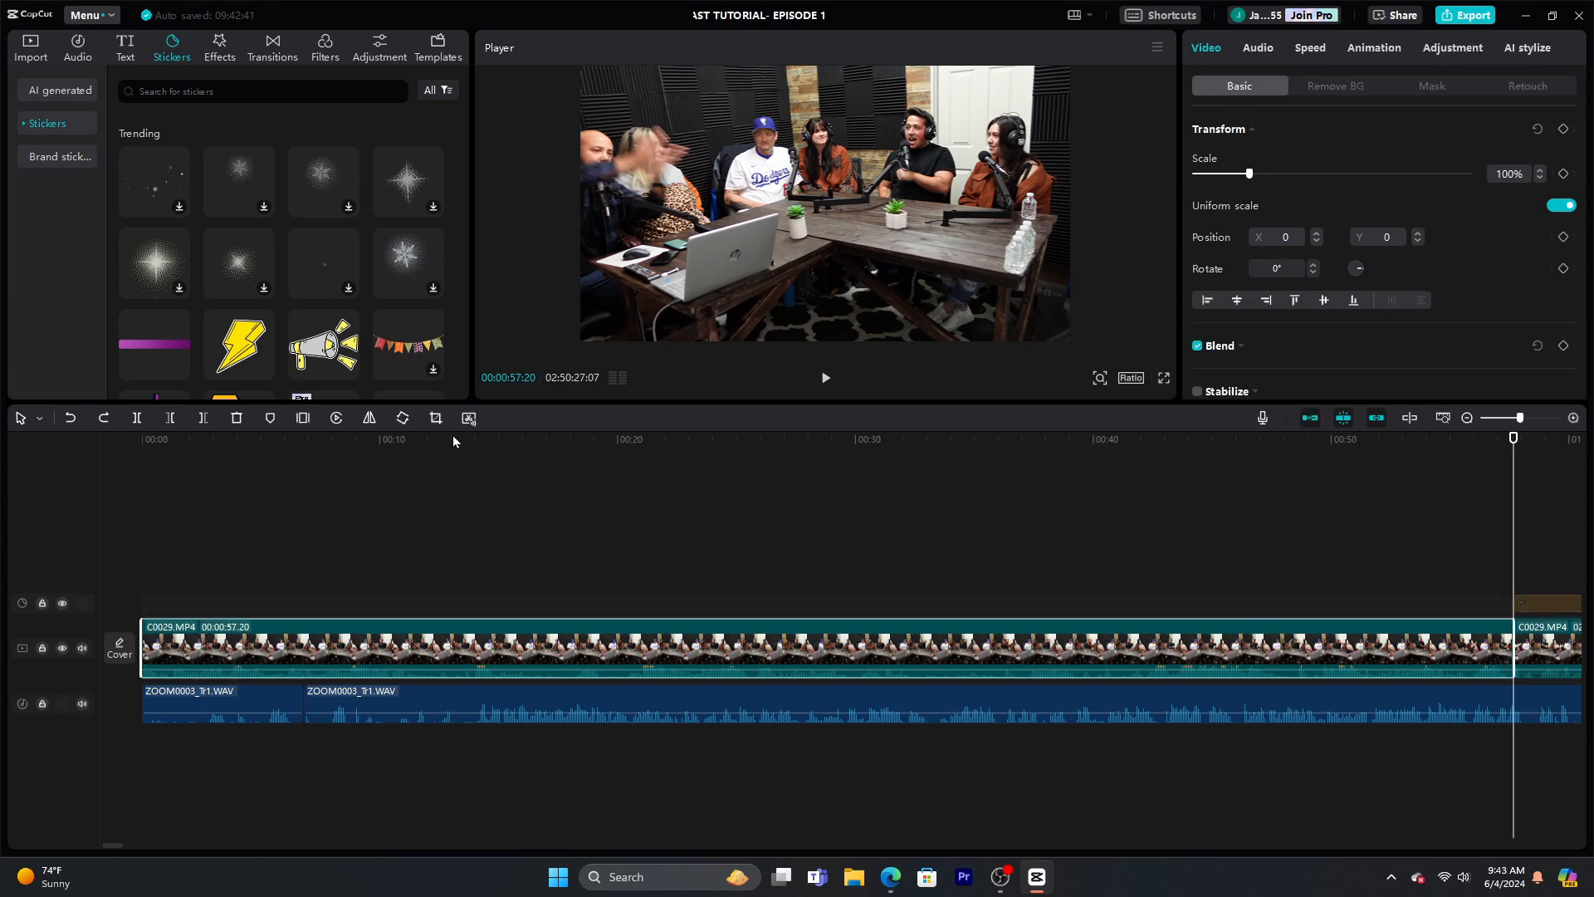
{"action": "left_click", "coordinate": [238, 419]}
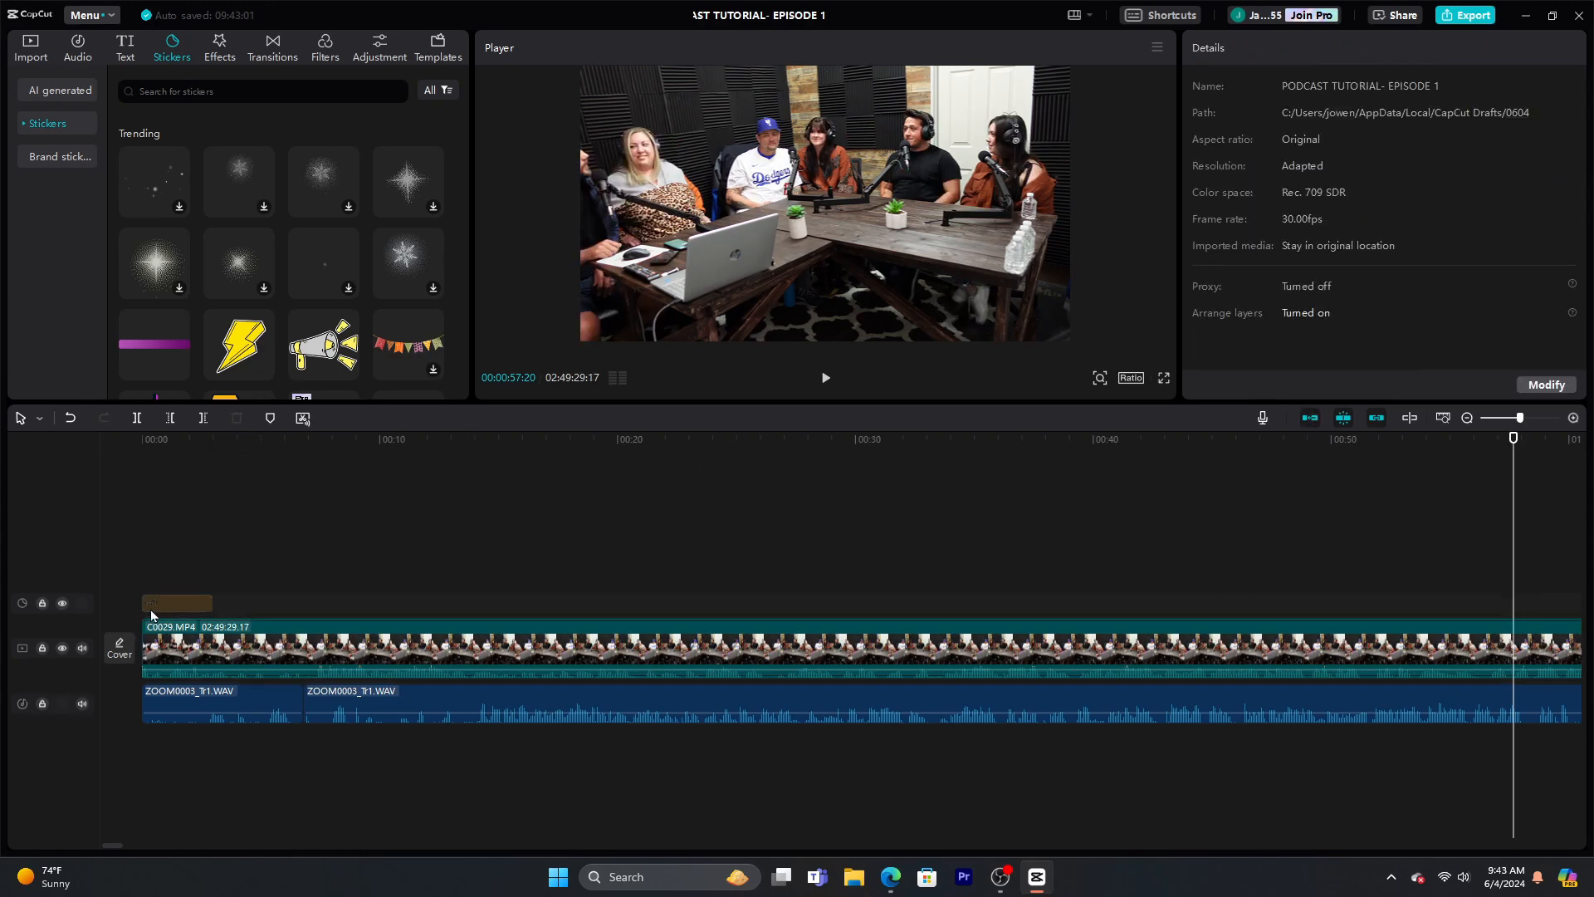
With linkage and the main track magnet off, move the sticker and C0029.MP4 clip together to the ZOOM0003_Tr1.WAV split at 00:00:06:24
{"action": "left_click", "coordinate": [182, 571]}
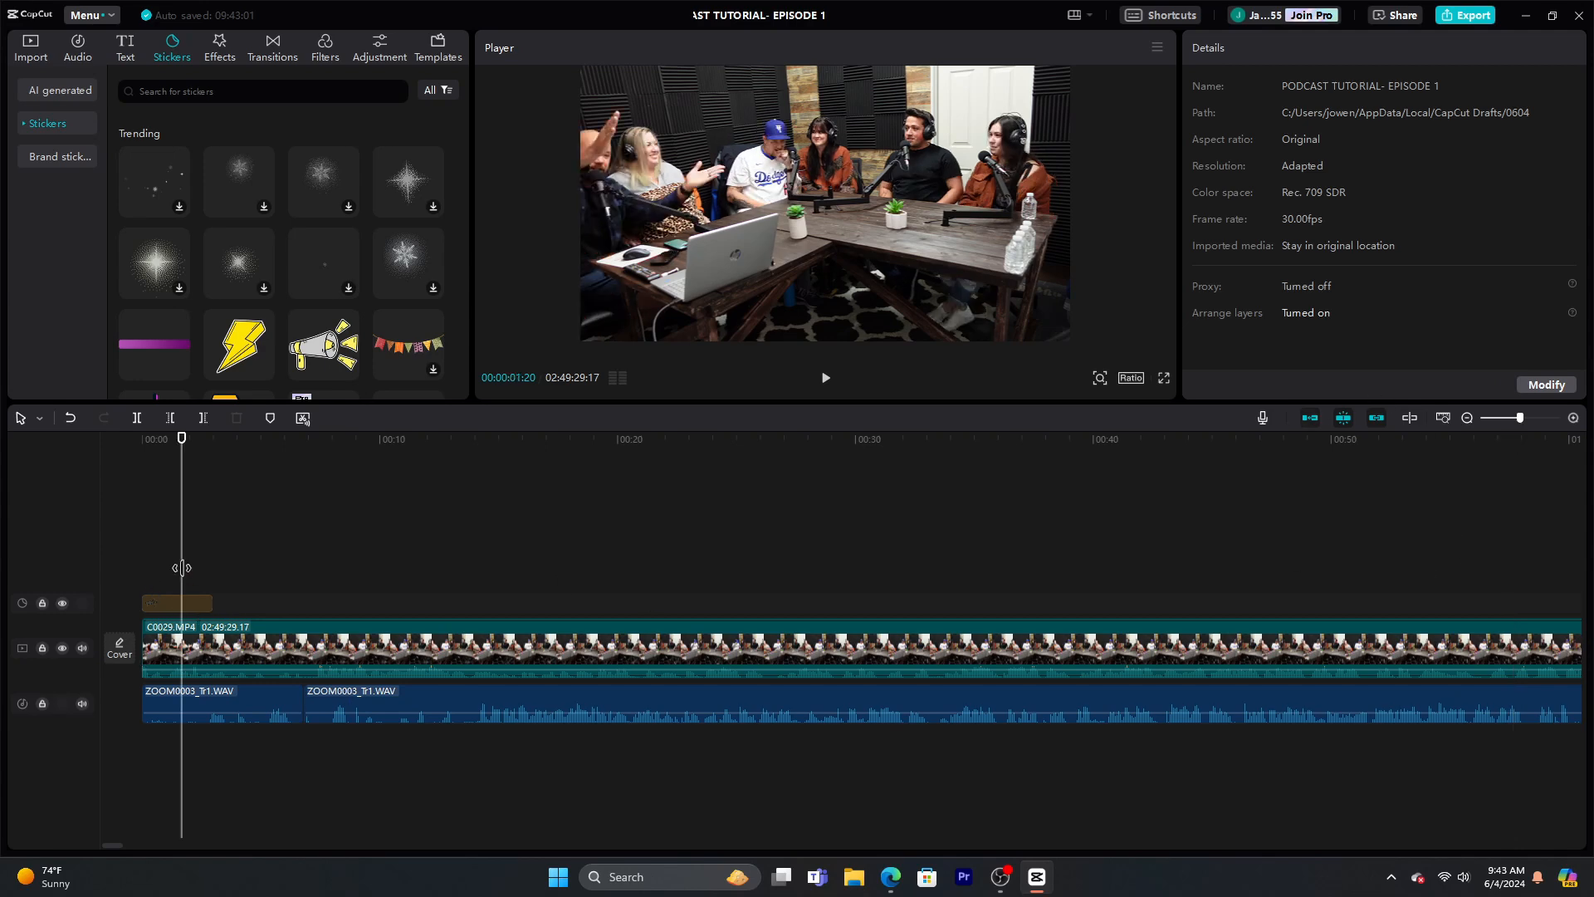
{"action": "left_click", "coordinate": [1375, 417]}
{"action": "left_click", "coordinate": [165, 607]}
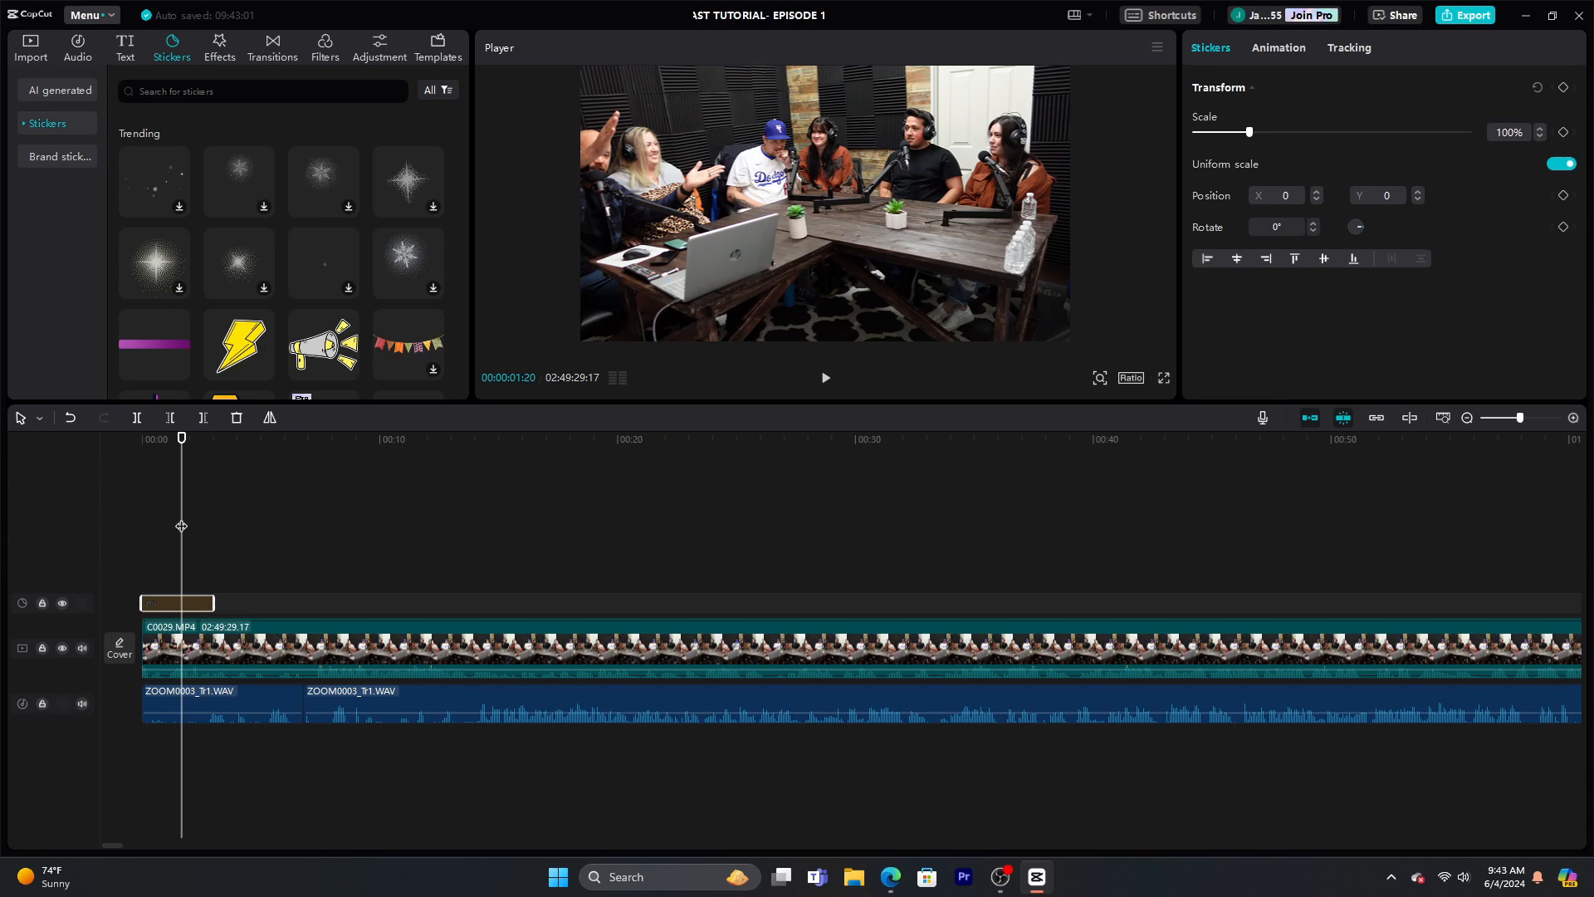
{"action": "left_click_drag", "start_coordinate": [182, 526], "coordinate": [142, 529]}
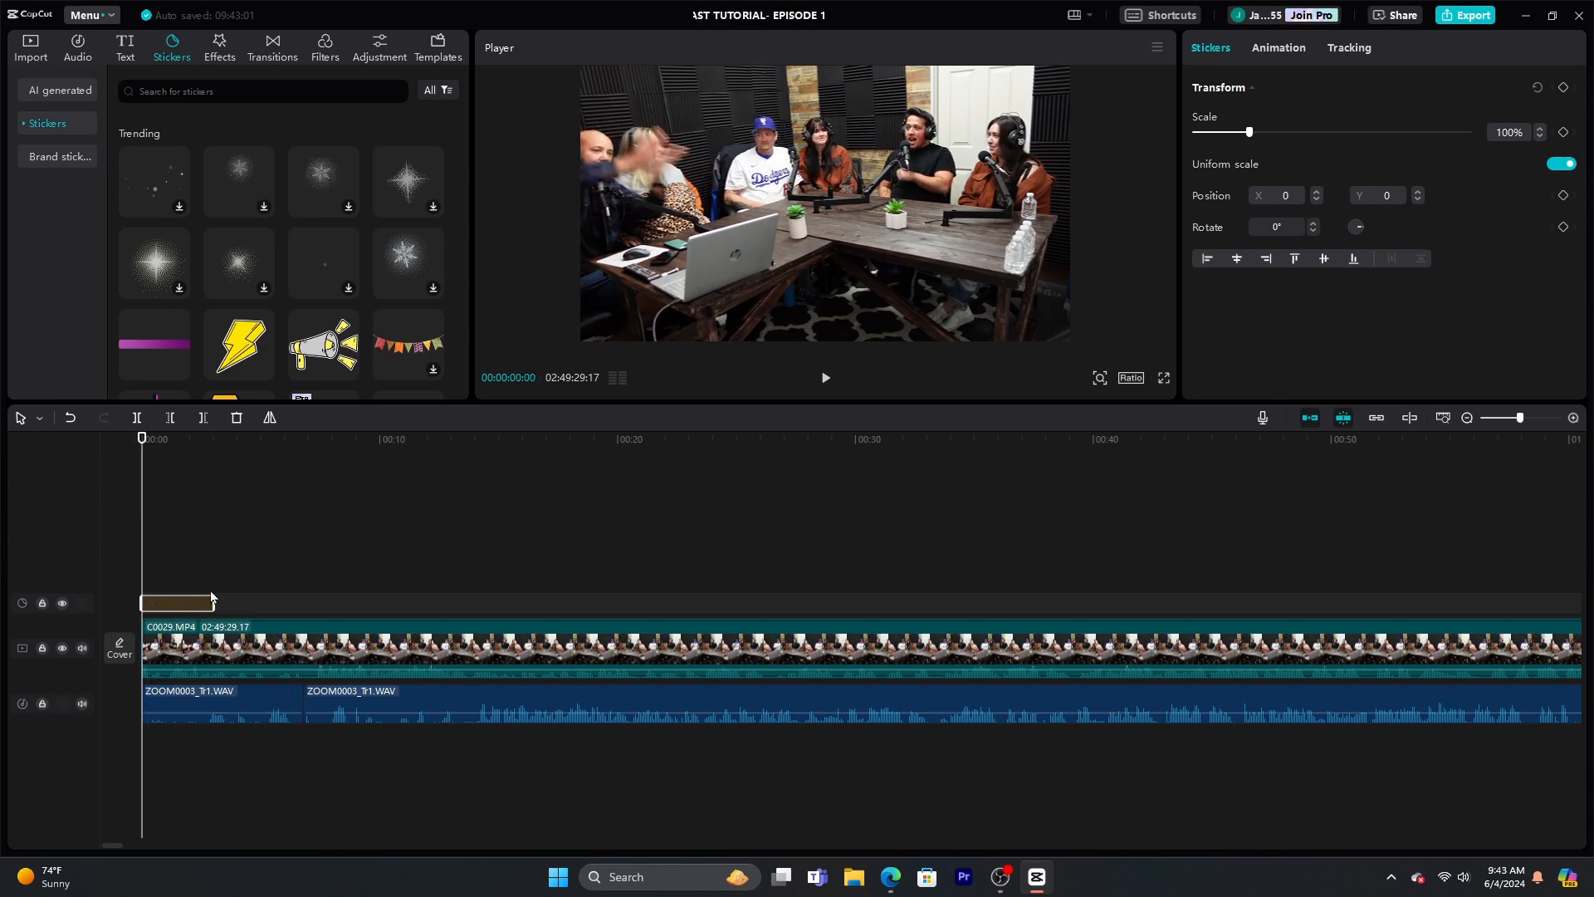
{"action": "left_click", "coordinate": [1311, 417]}
{"action": "left_click_drag", "start_coordinate": [204, 653], "coordinate": [377, 653]}
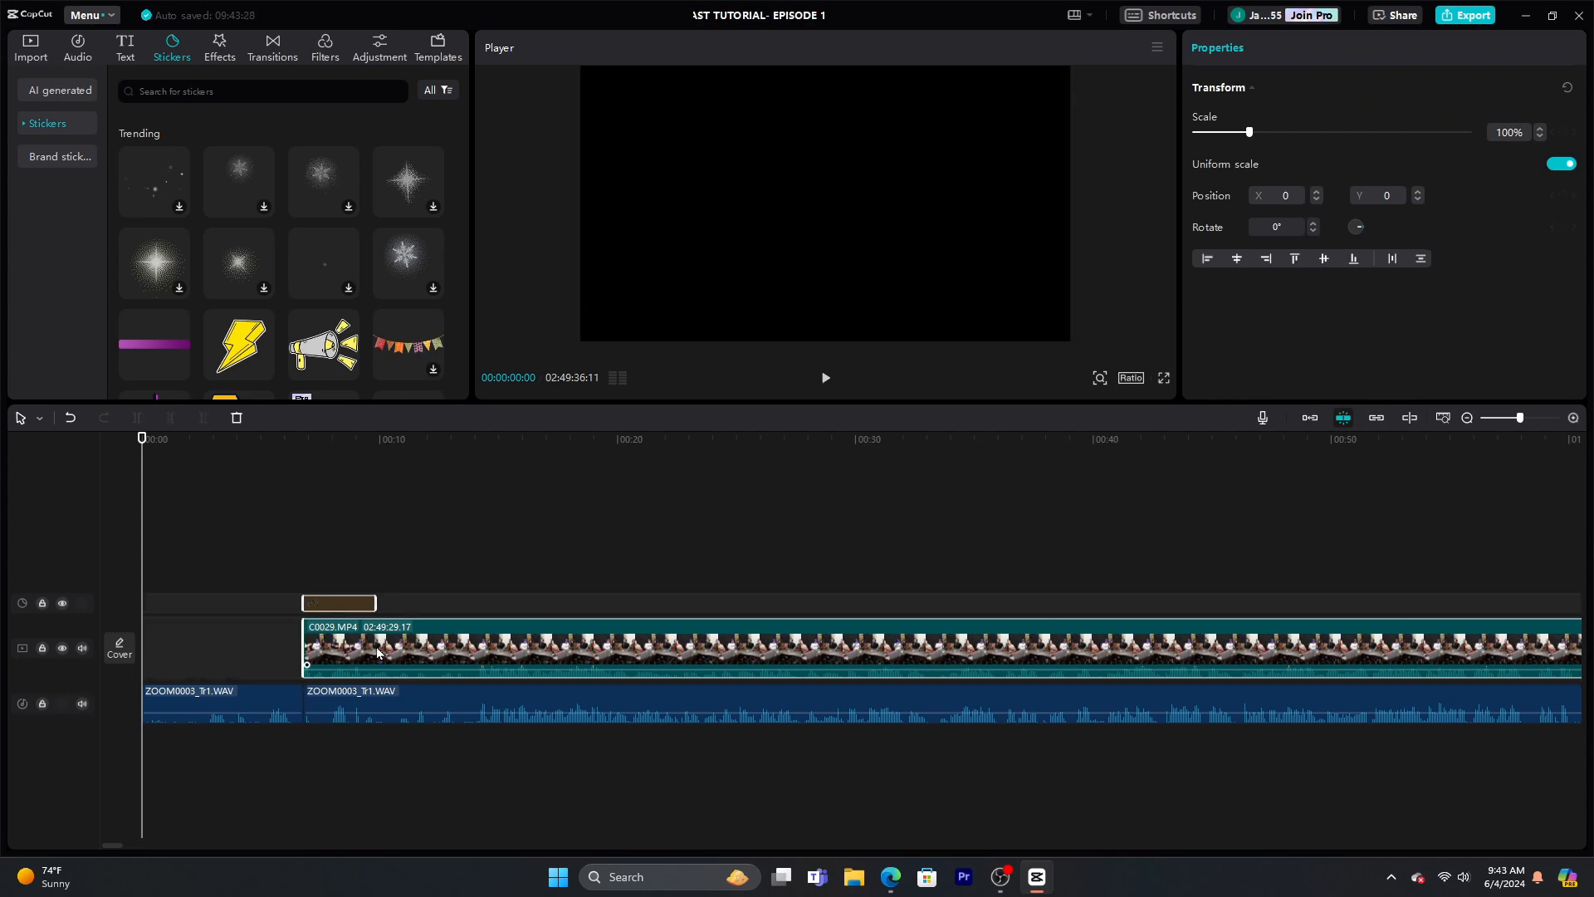
Play the timeline from 00:00:05:09 past the clap to check the video and audio sync
{"action": "left_click", "coordinate": [281, 513]}
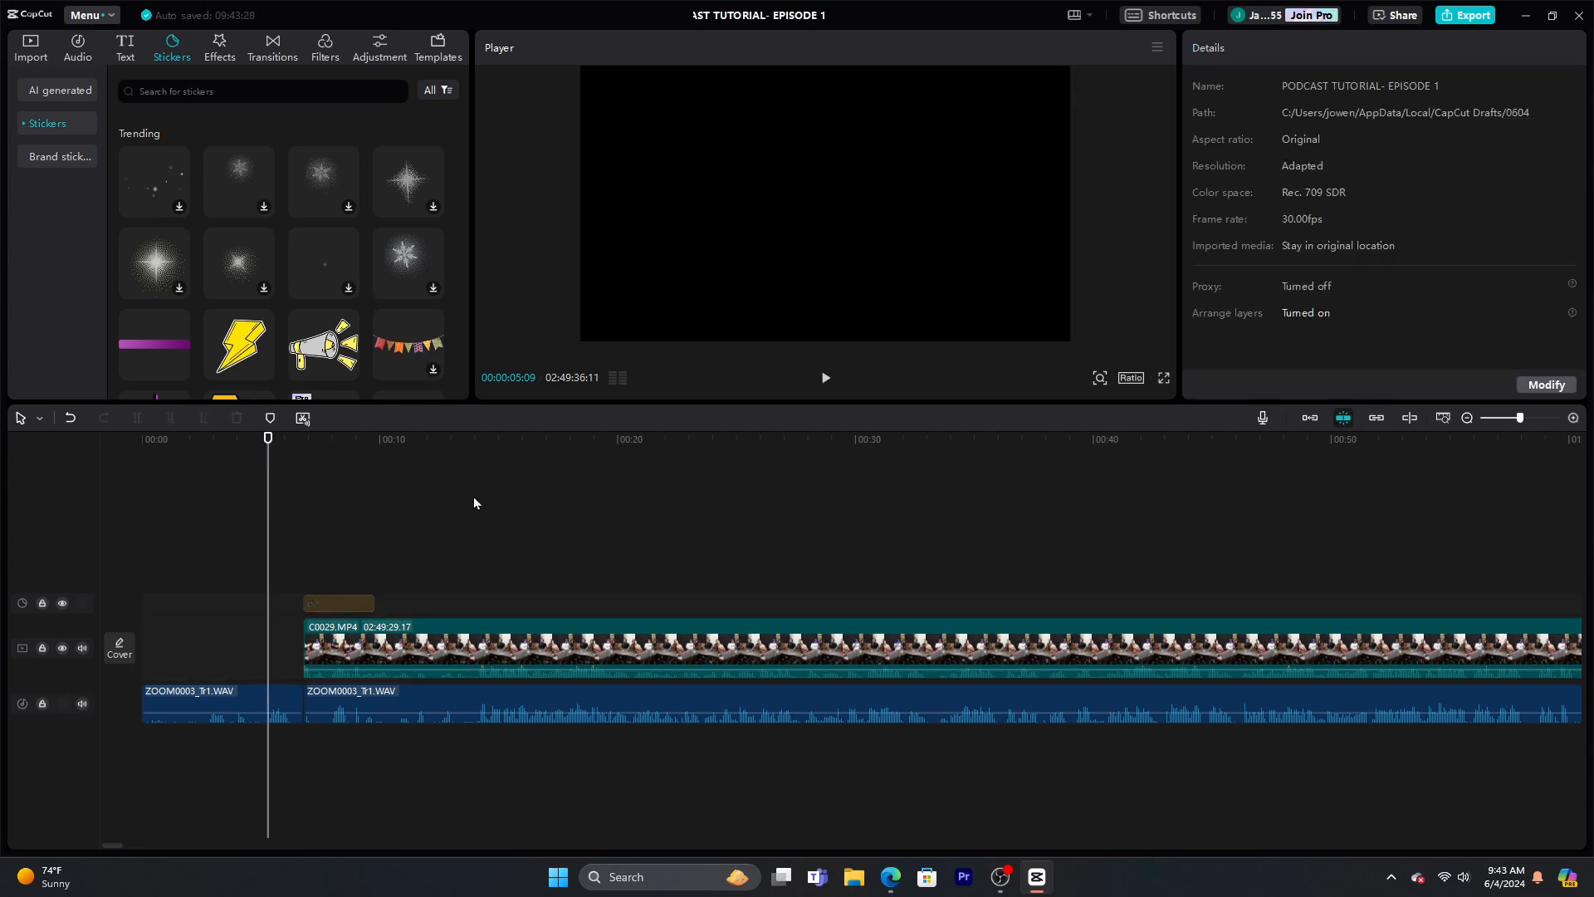
{"action": "left_click", "coordinate": [823, 380]}
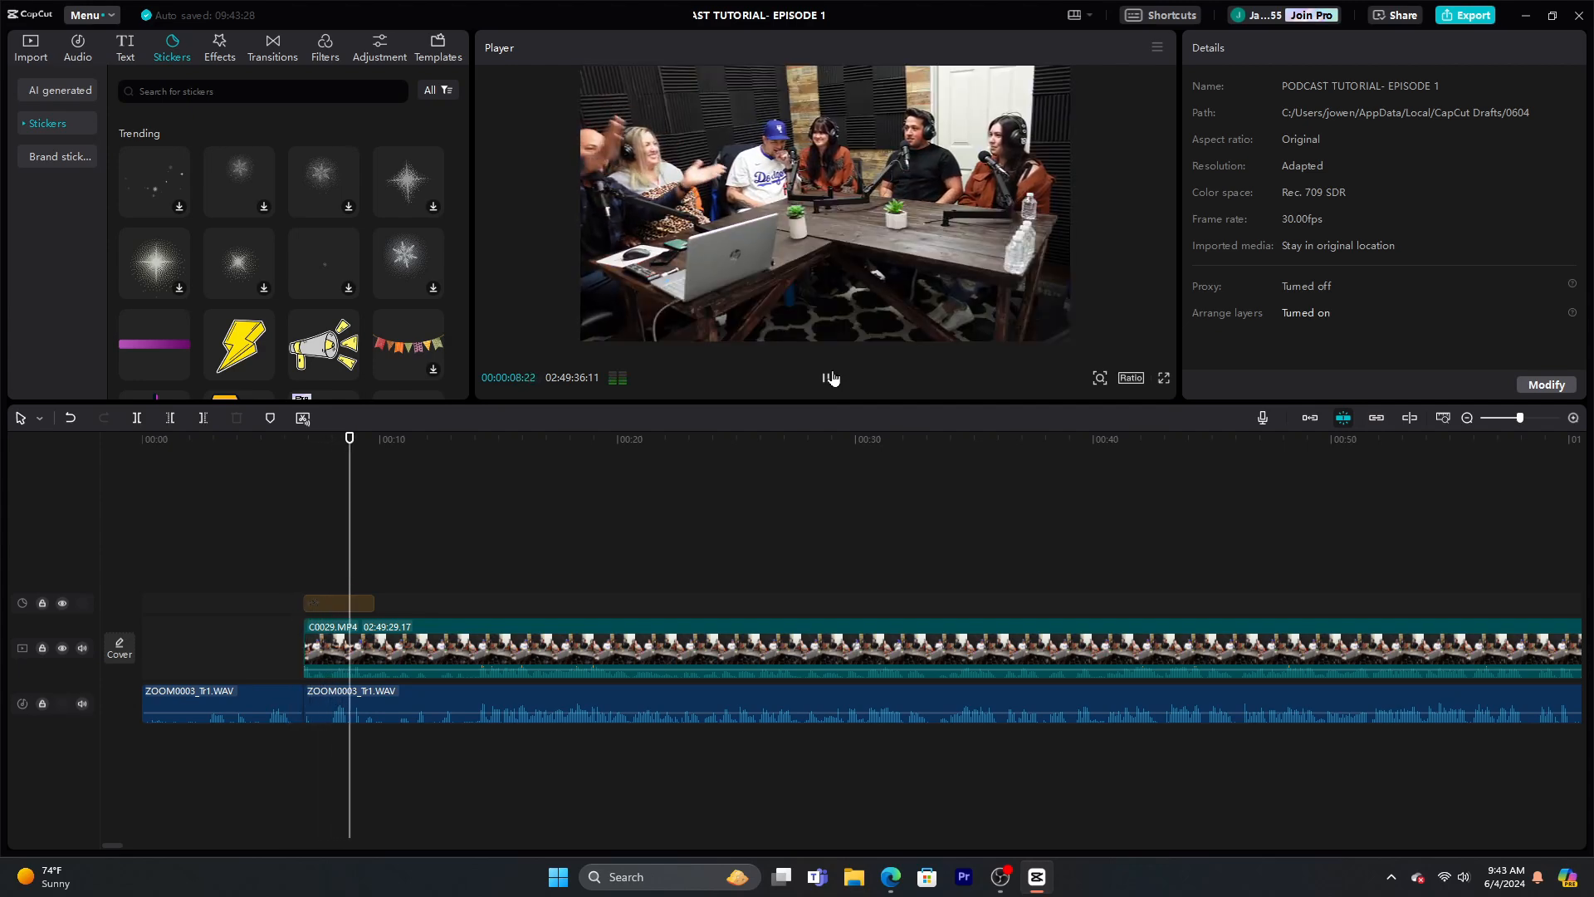
{"action": "left_click", "coordinate": [832, 379]}
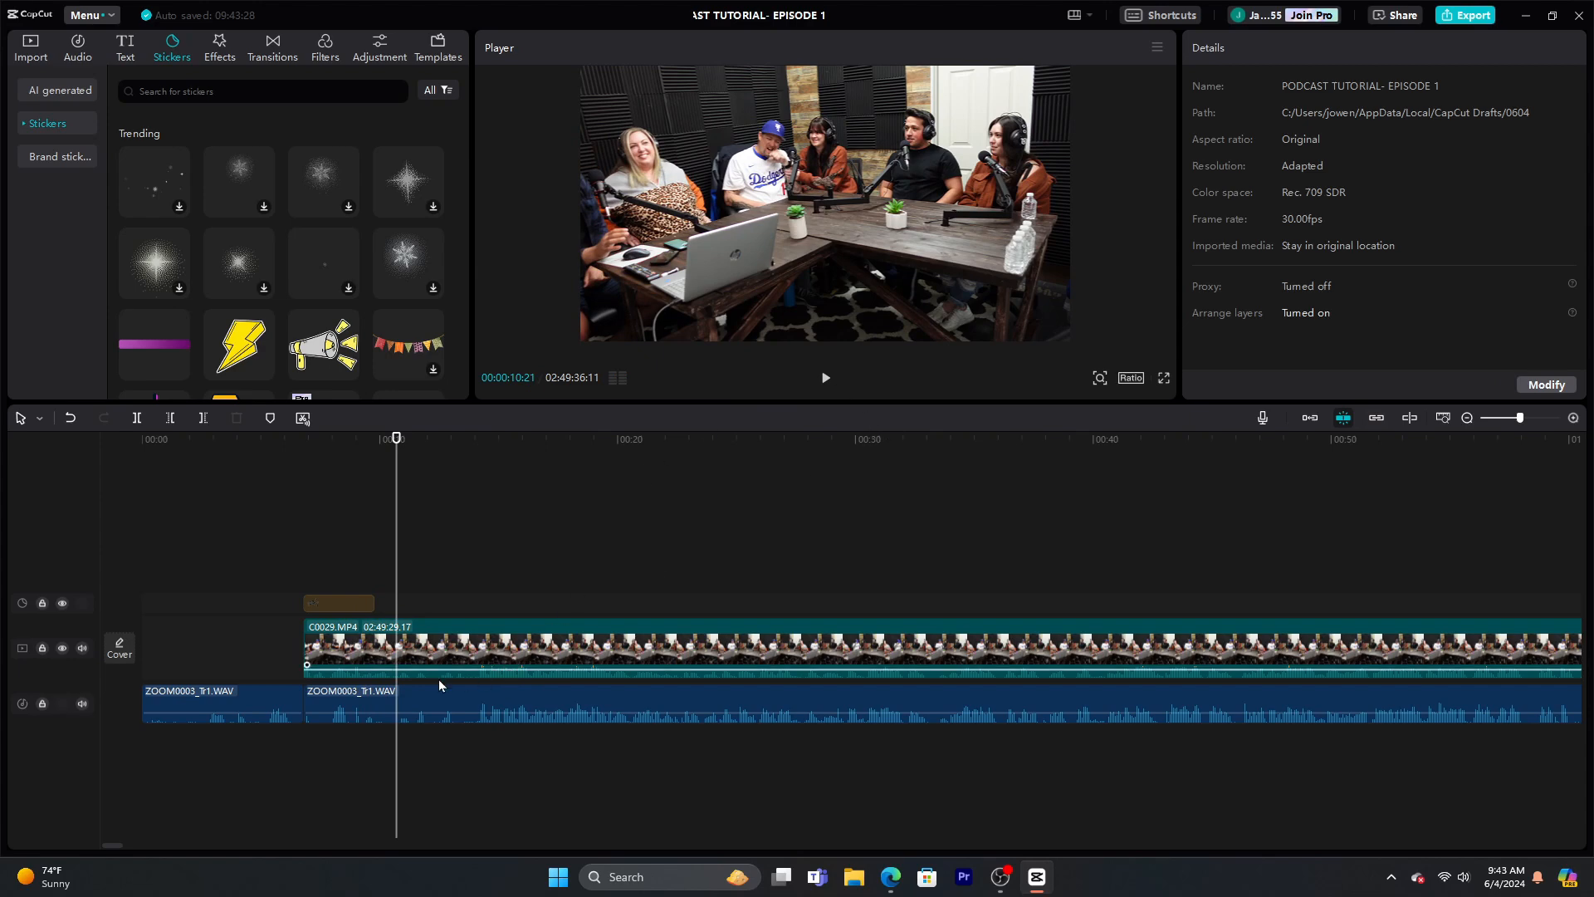
Split the C0029.MP4 clip at 00:00:10:21 and undo that split
{"action": "left_click", "coordinate": [439, 646]}
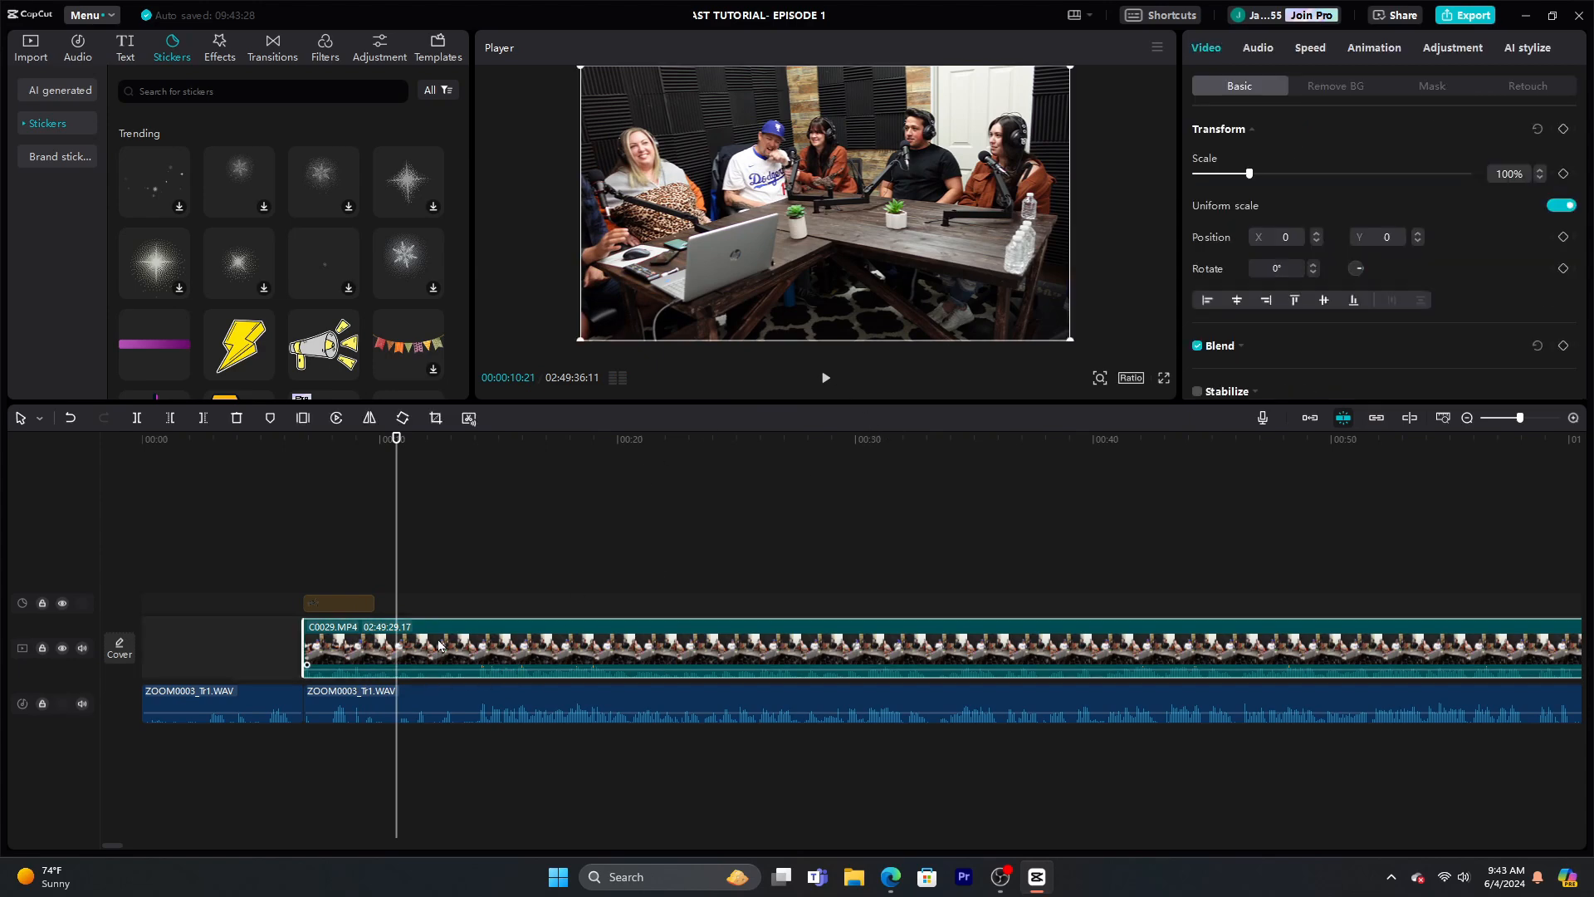
{"action": "key", "text": "ctrl+b"}
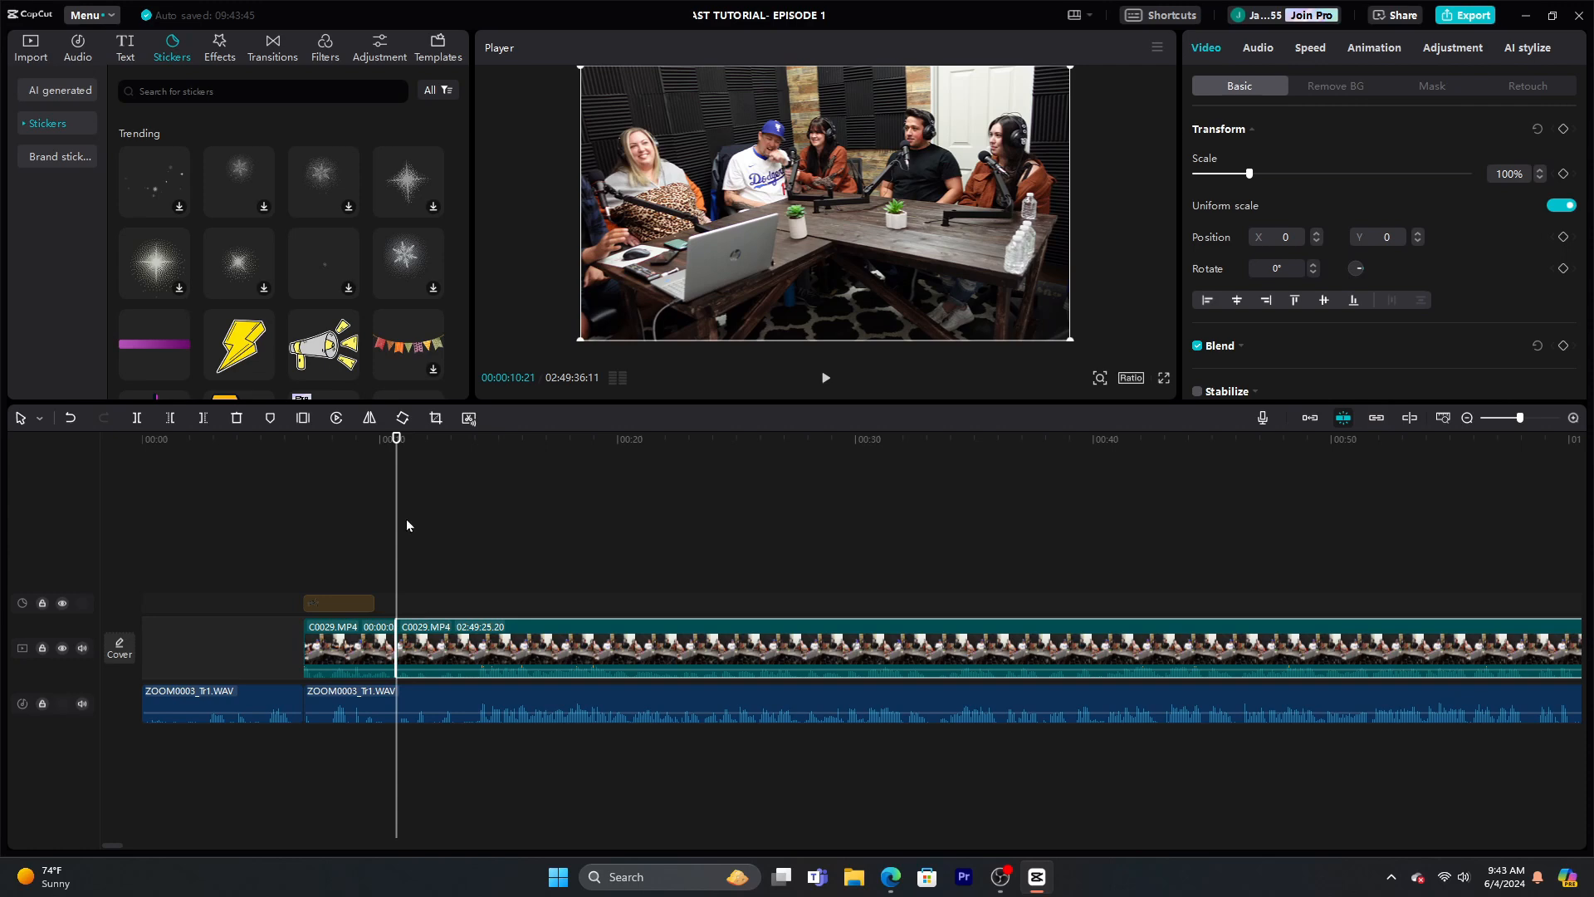
{"action": "key", "text": "ctrl+z"}
Split C0029.MP4 at about 00:00:14, and split both C0029.MP4 and ZOOM0003_Tr1.WAV at about 00:00:16:18 and at 00:00:19:19
{"action": "left_click", "coordinate": [477, 552]}
{"action": "left_click", "coordinate": [498, 640]}
{"action": "key", "text": "ctrl+b"}
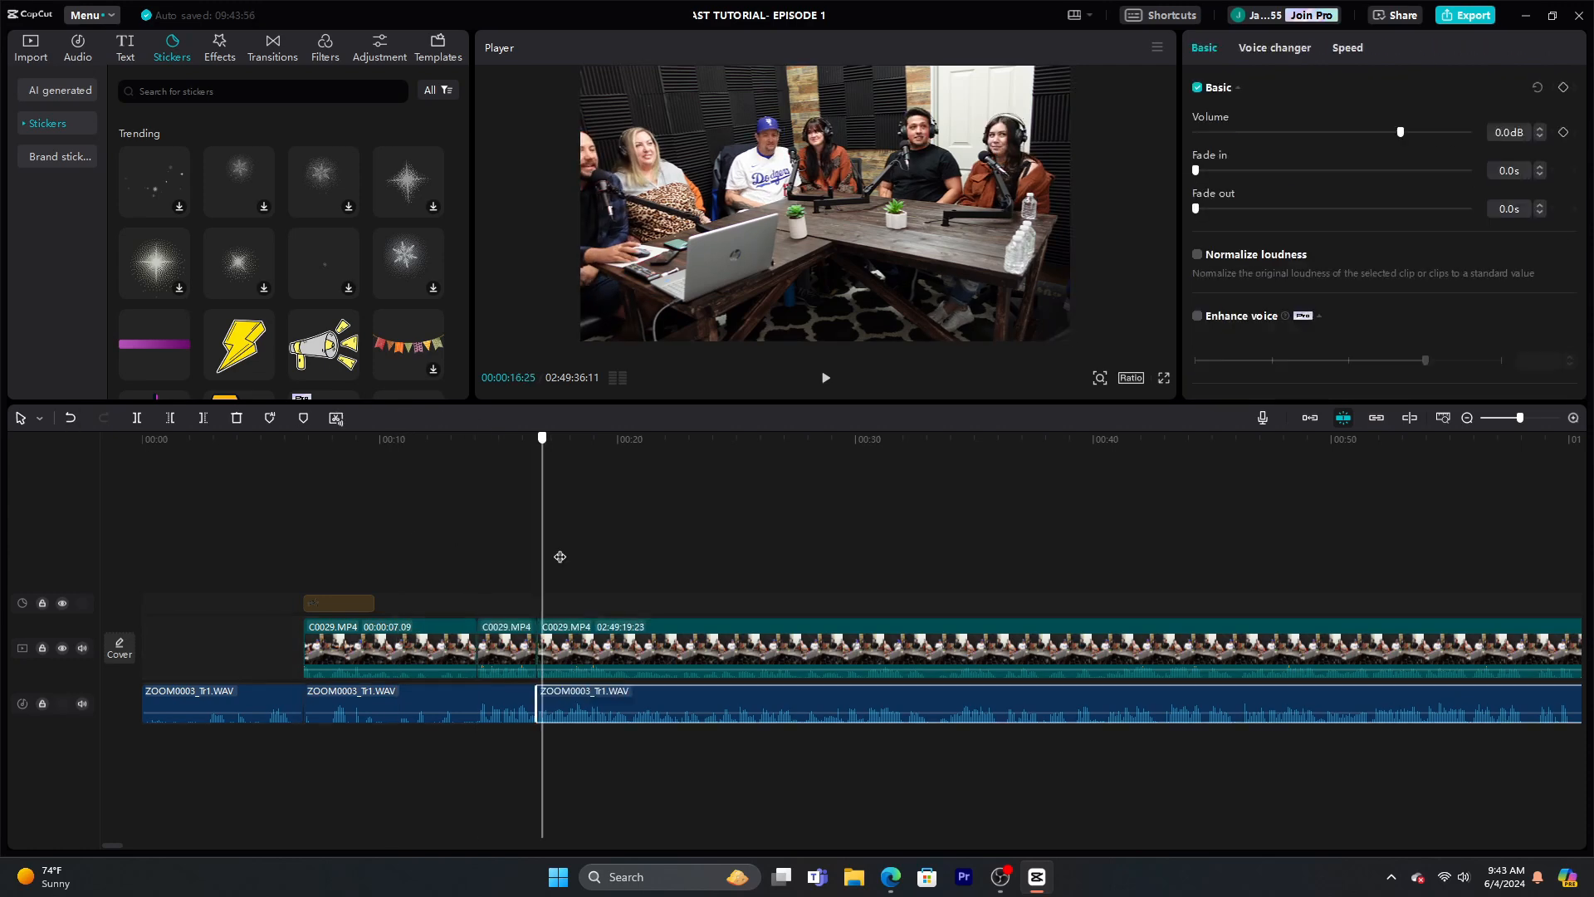
{"action": "left_click", "coordinate": [609, 585]}
{"action": "key", "text": "ctrl+b"}
{"action": "left_click", "coordinate": [619, 646]}
Split ZOOM0003_Tr1.WAV at the first video cut, about 00:00:14, and deactivate the audio piece between the first and second video cuts
{"action": "left_click", "coordinate": [513, 701]}
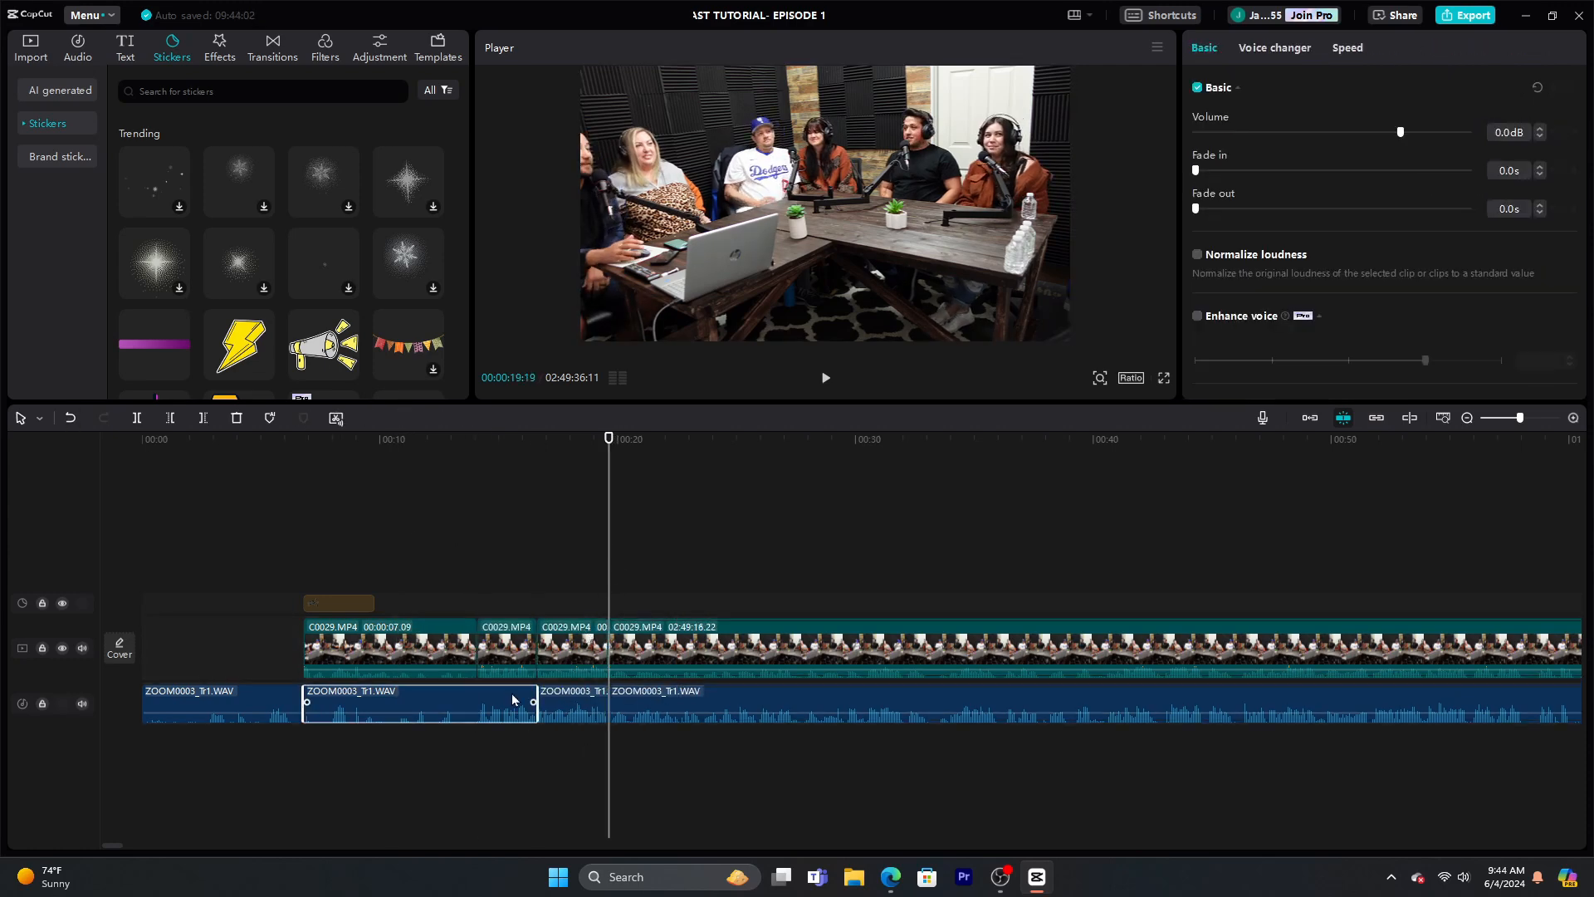
{"action": "left_click", "coordinate": [476, 525]}
{"action": "left_click", "coordinate": [504, 701]}
{"action": "key", "text": "ctrl+b"}
{"action": "key", "text": "v"}
Split ZOOM0003_Tr1.WAV at 00:00:24:09 and deactivate the audio piece that starts at 00:00:19:19
{"action": "left_click", "coordinate": [719, 594]}
{"action": "left_click", "coordinate": [681, 701]}
{"action": "key", "text": "ctrl+b"}
Mute the short C0029.MP4 segment ending at 00:00:19:19 by setting its volume to -∞ dB
{"action": "left_click", "coordinate": [574, 648]}
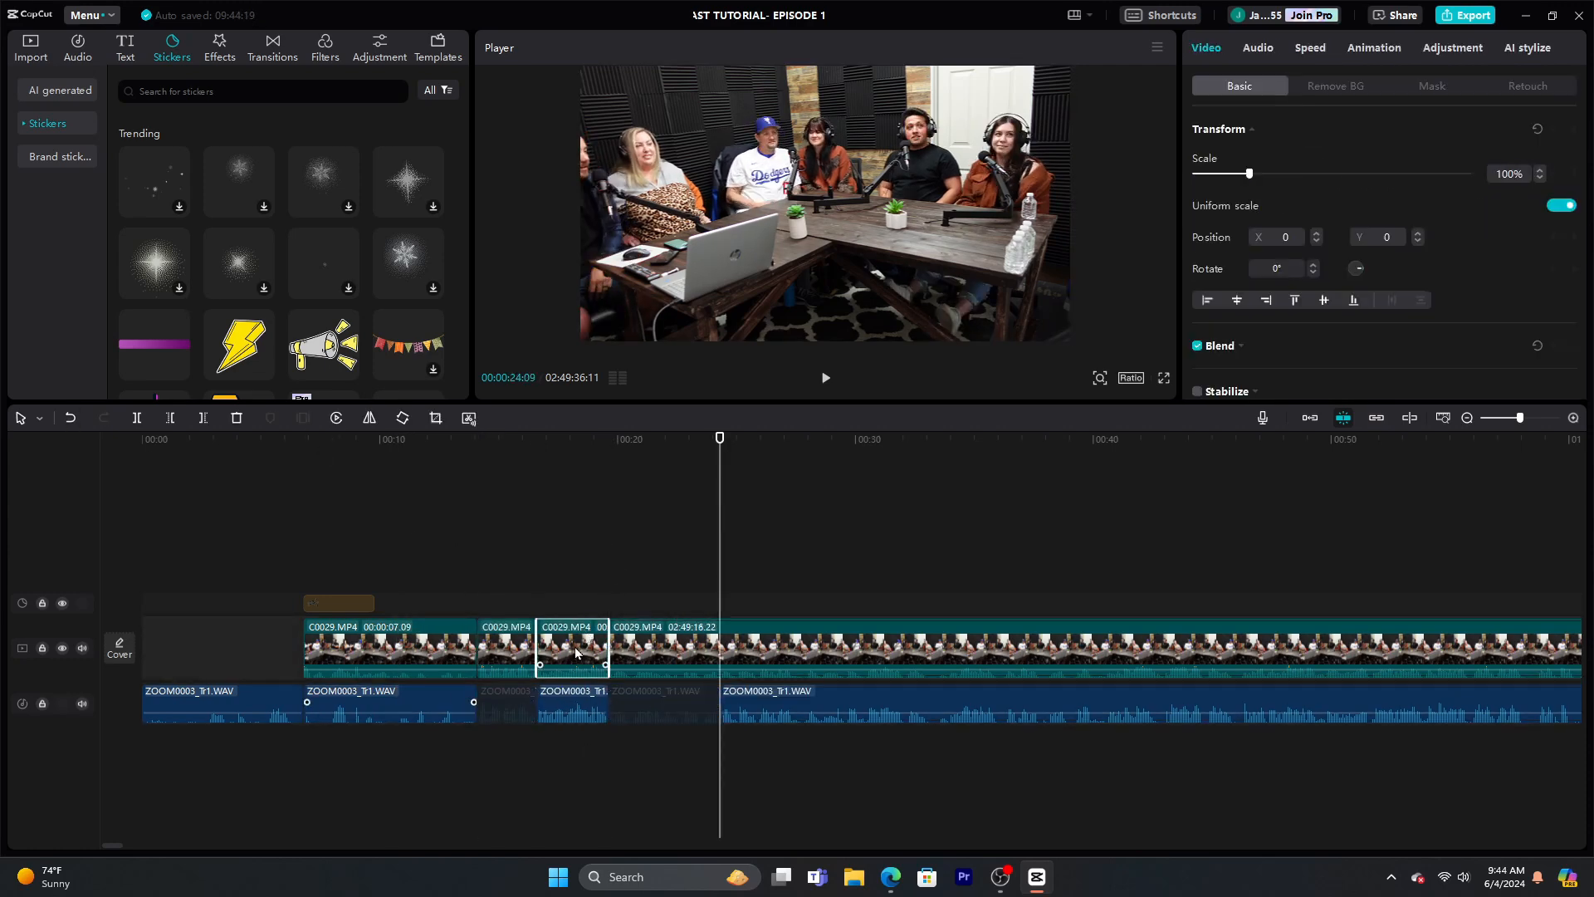
{"action": "left_click", "coordinate": [1256, 47]}
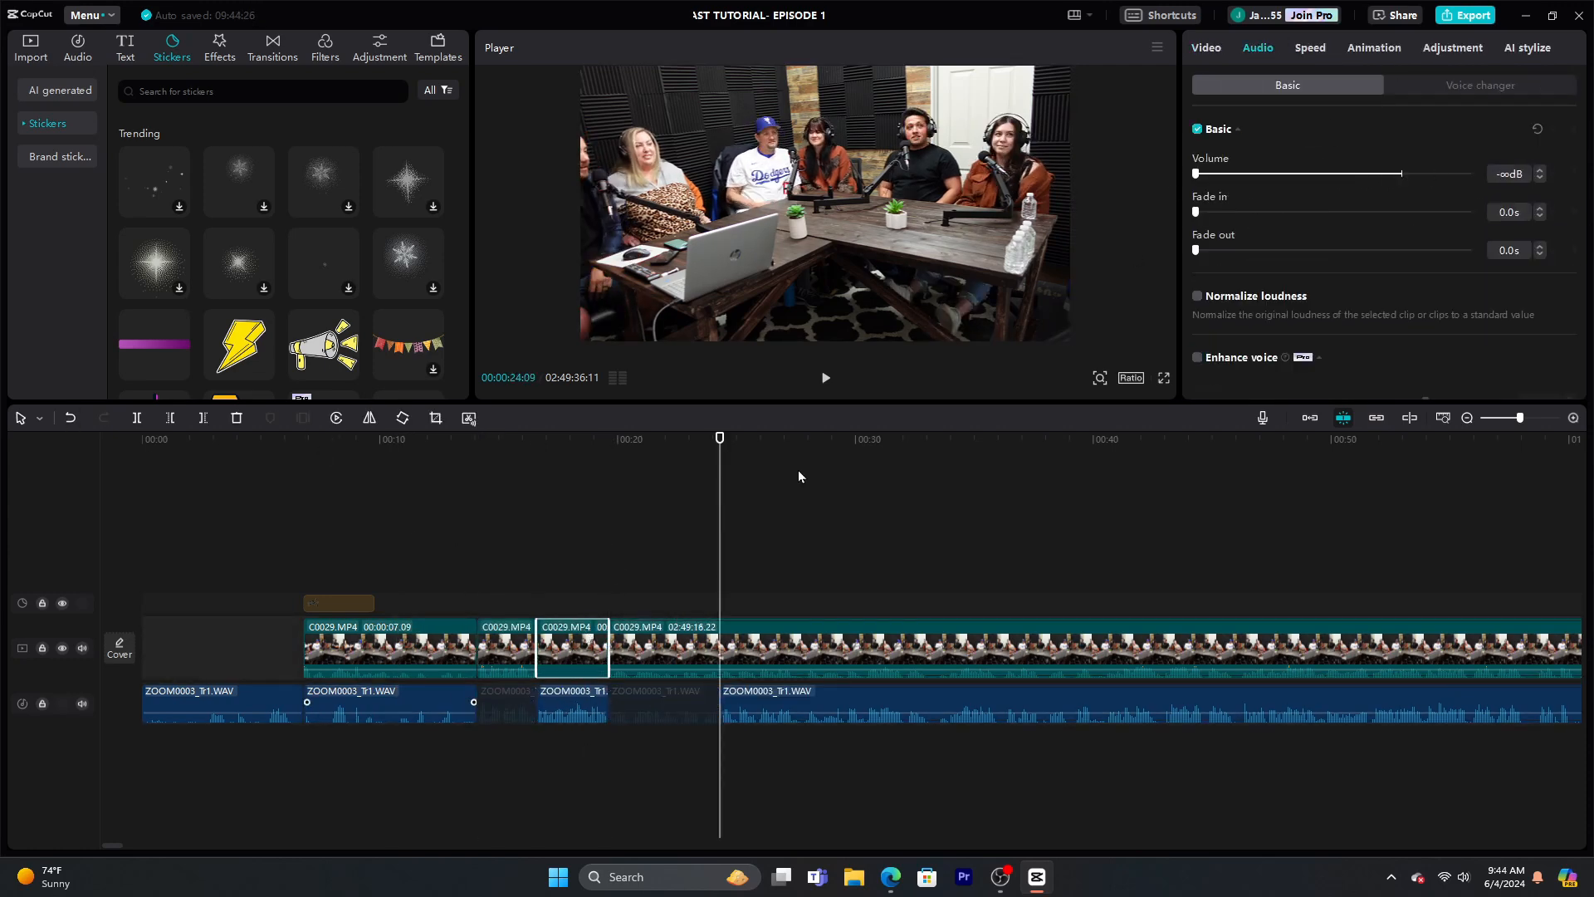
Play the timeline from 00:00:11:20 to 00:00:24:09 to compare the camera and external audio, and return the playhead to 00:00:19:18
{"action": "left_click", "coordinate": [420, 556]}
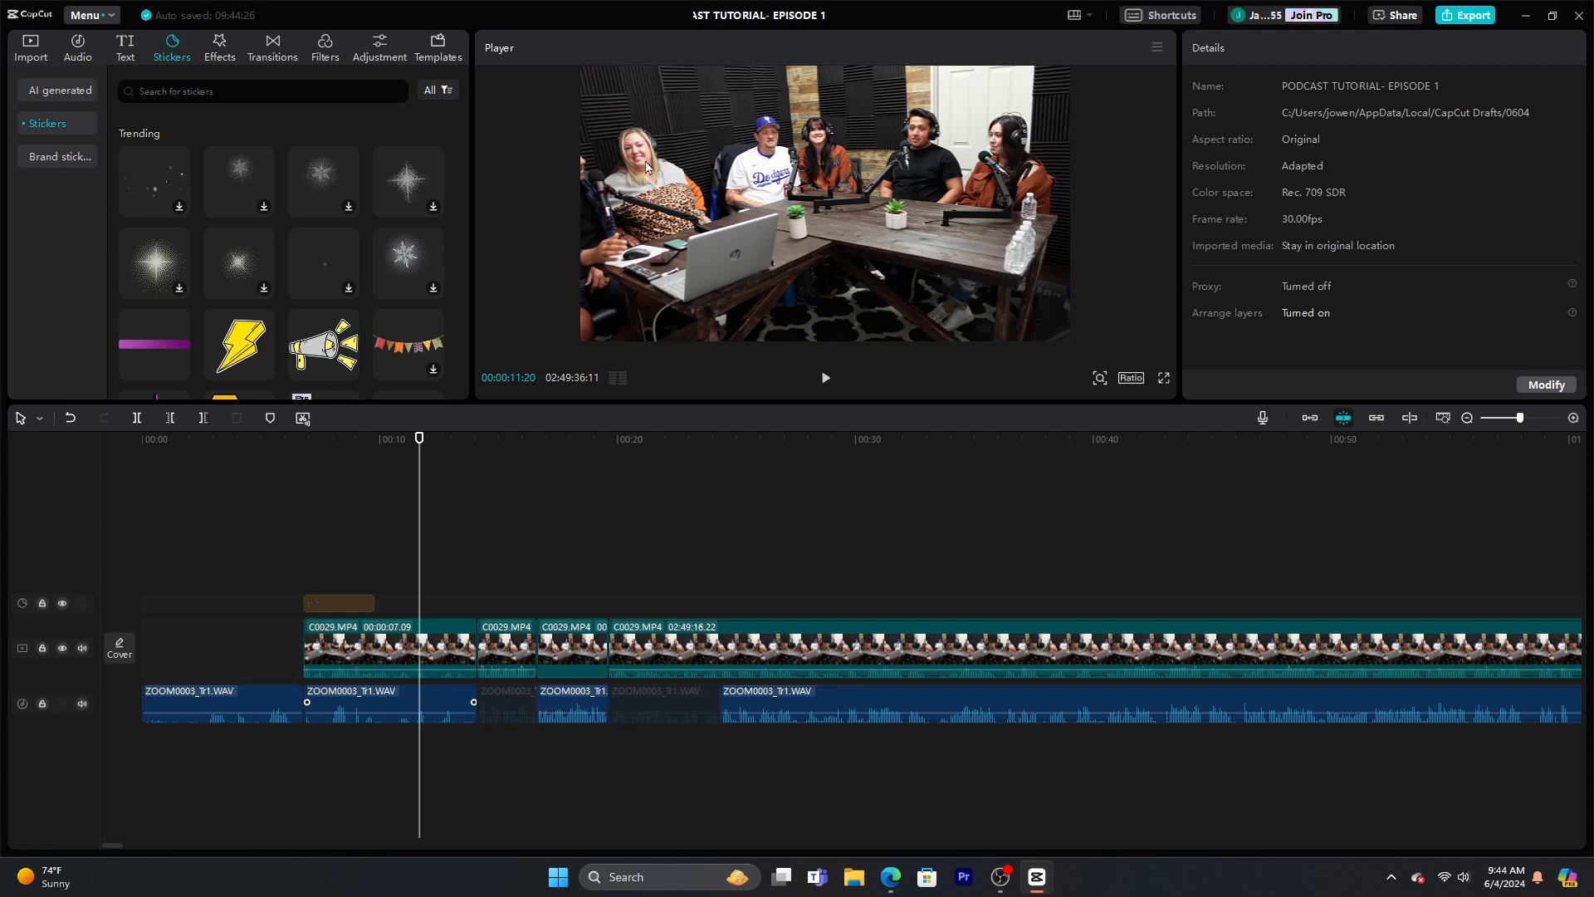
{"action": "left_click", "coordinate": [825, 377]}
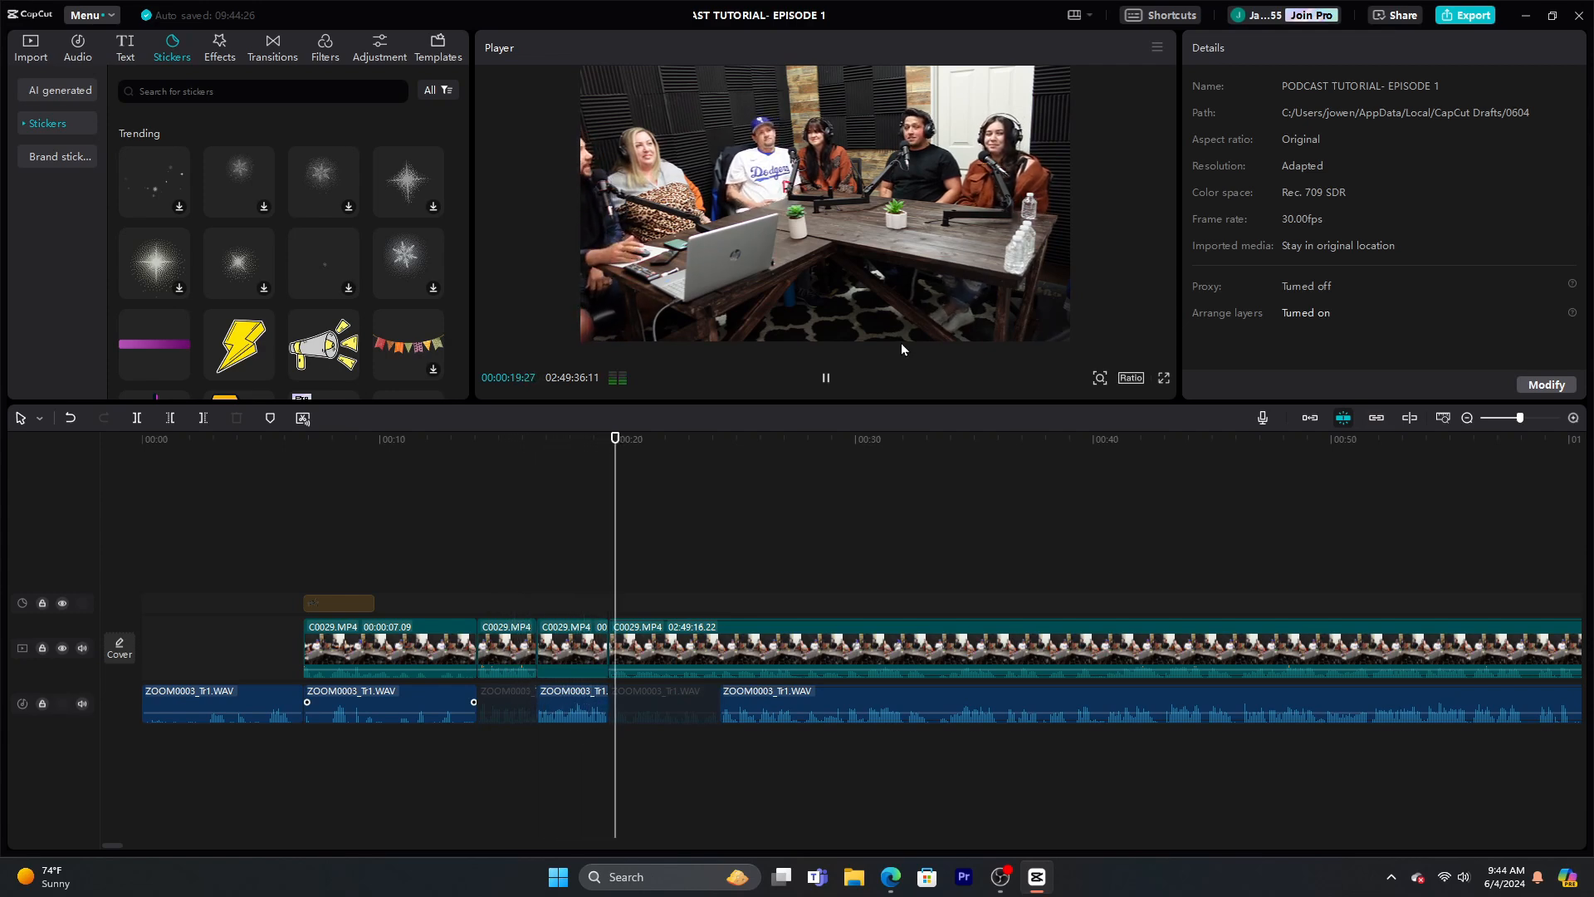
{"action": "left_click", "coordinate": [826, 379]}
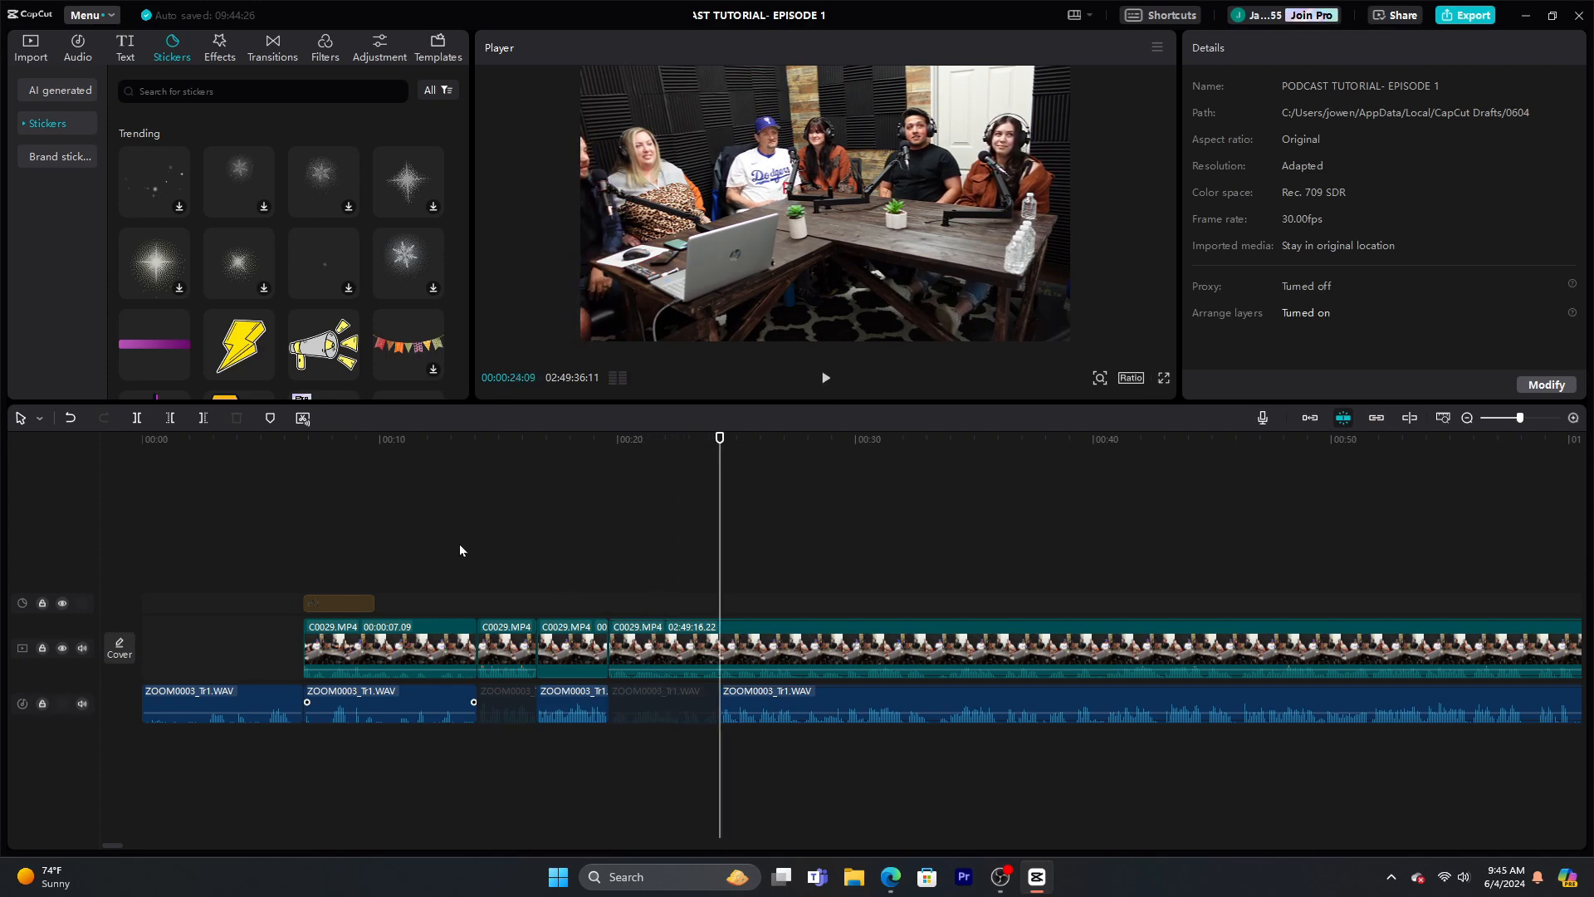
{"action": "left_click", "coordinate": [456, 547]}
{"action": "left_click", "coordinate": [608, 479]}
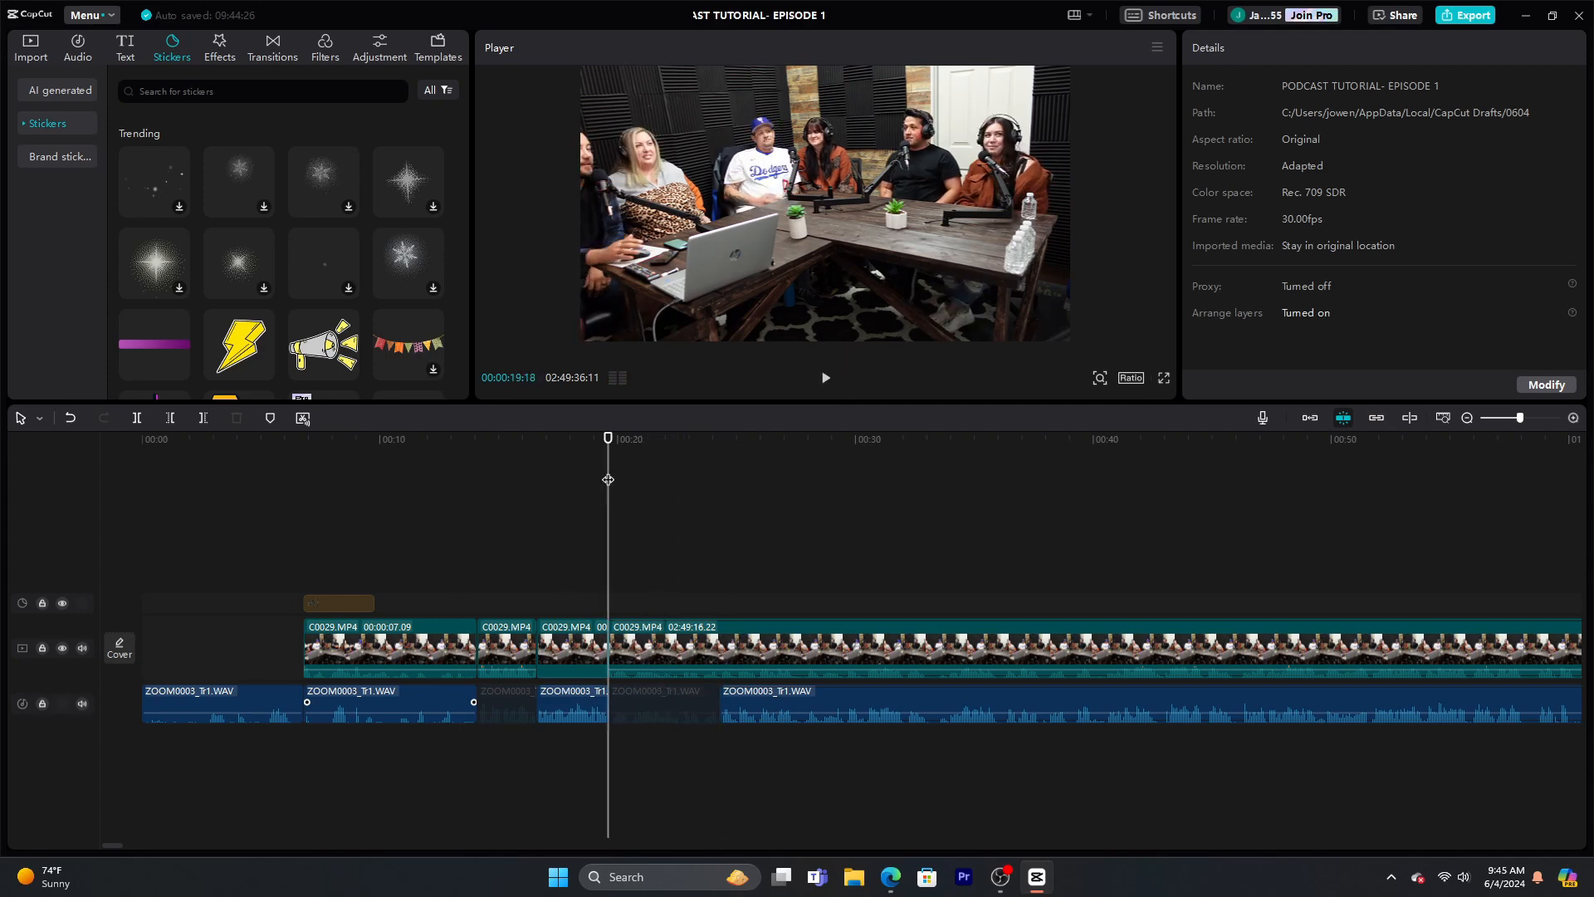
Undo the recent splits, muting and audio deactivations on C0029.MP4 and ZOOM0003_Tr1.WAV, and return the playhead to 00:00:00:00
{"action": "left_click", "coordinate": [70, 418]}
{"action": "left_click", "coordinate": [70, 420]}
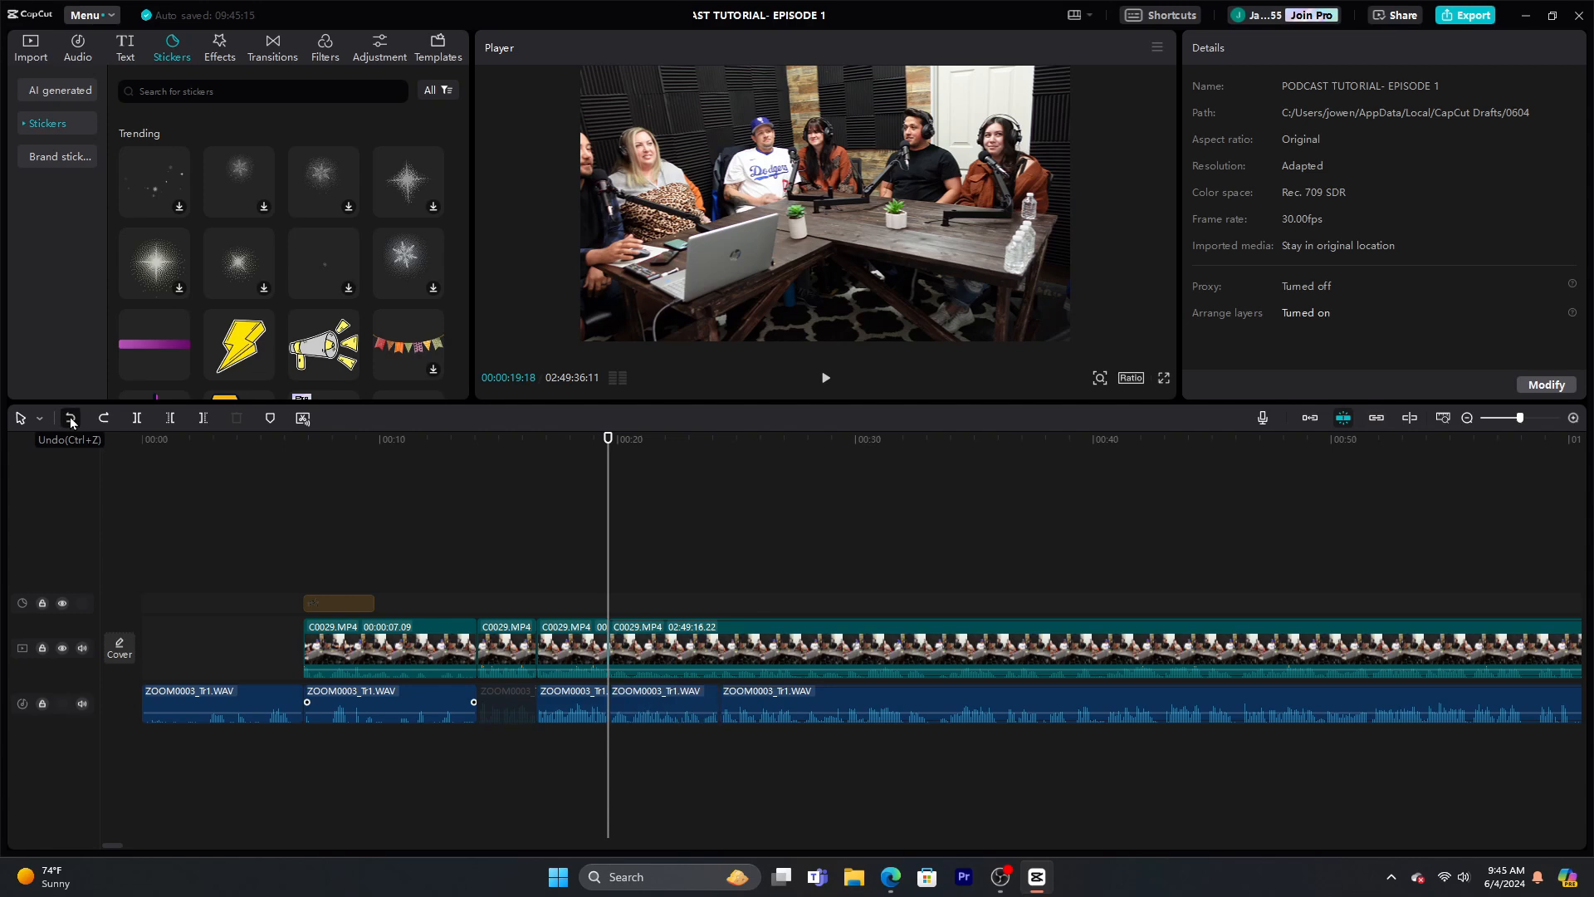
{"action": "left_click", "coordinate": [71, 419]}
{"action": "left_click", "coordinate": [71, 418]}
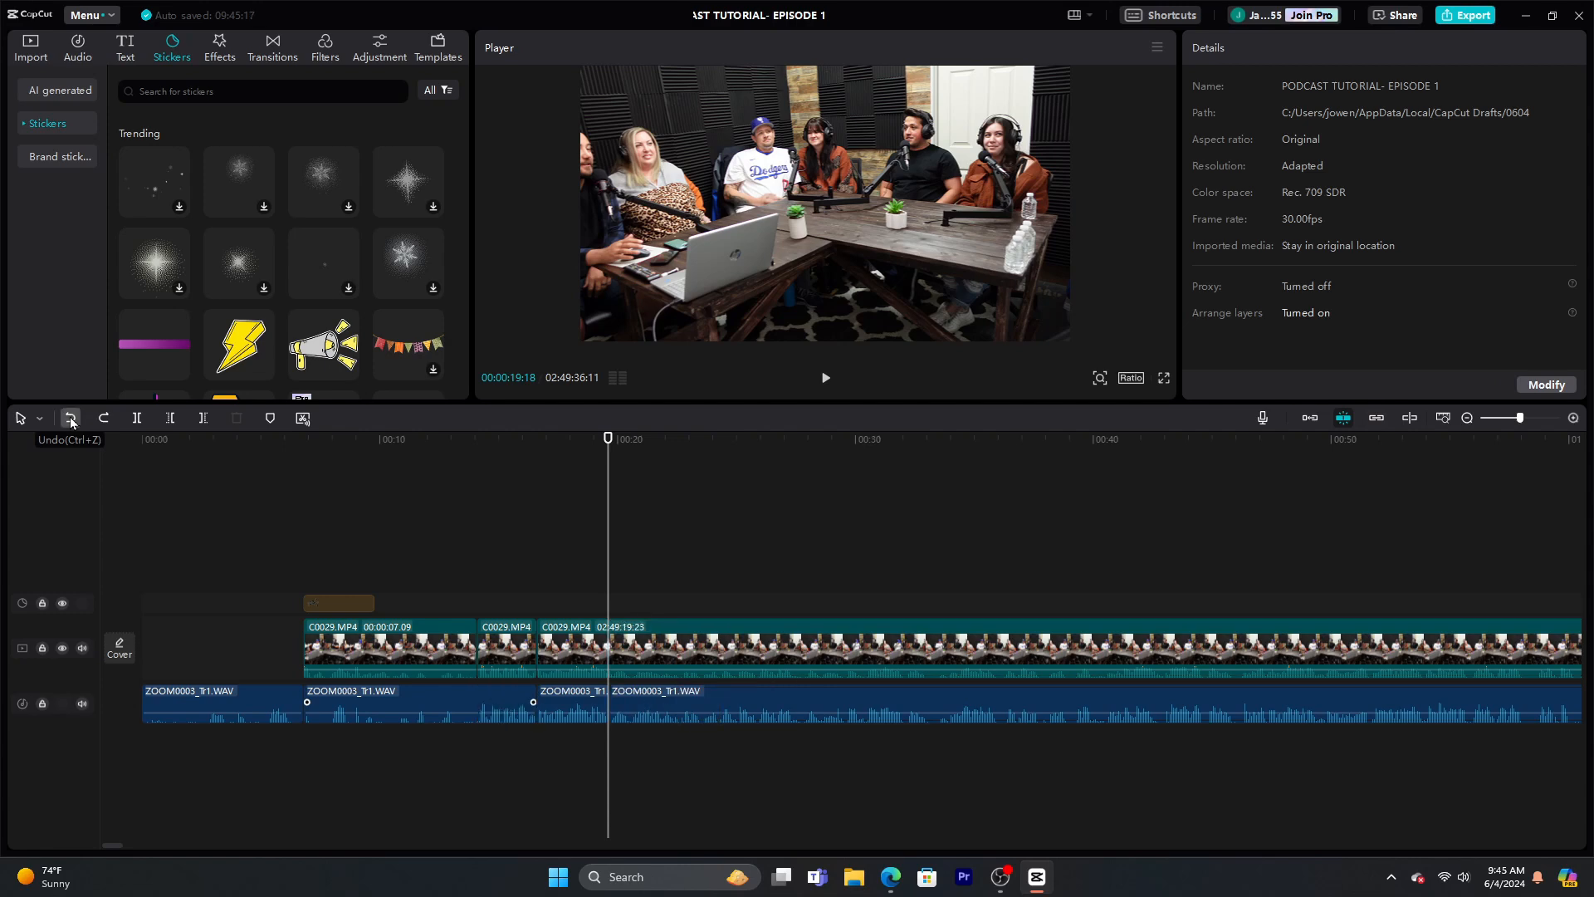
{"action": "left_click", "coordinate": [70, 418]}
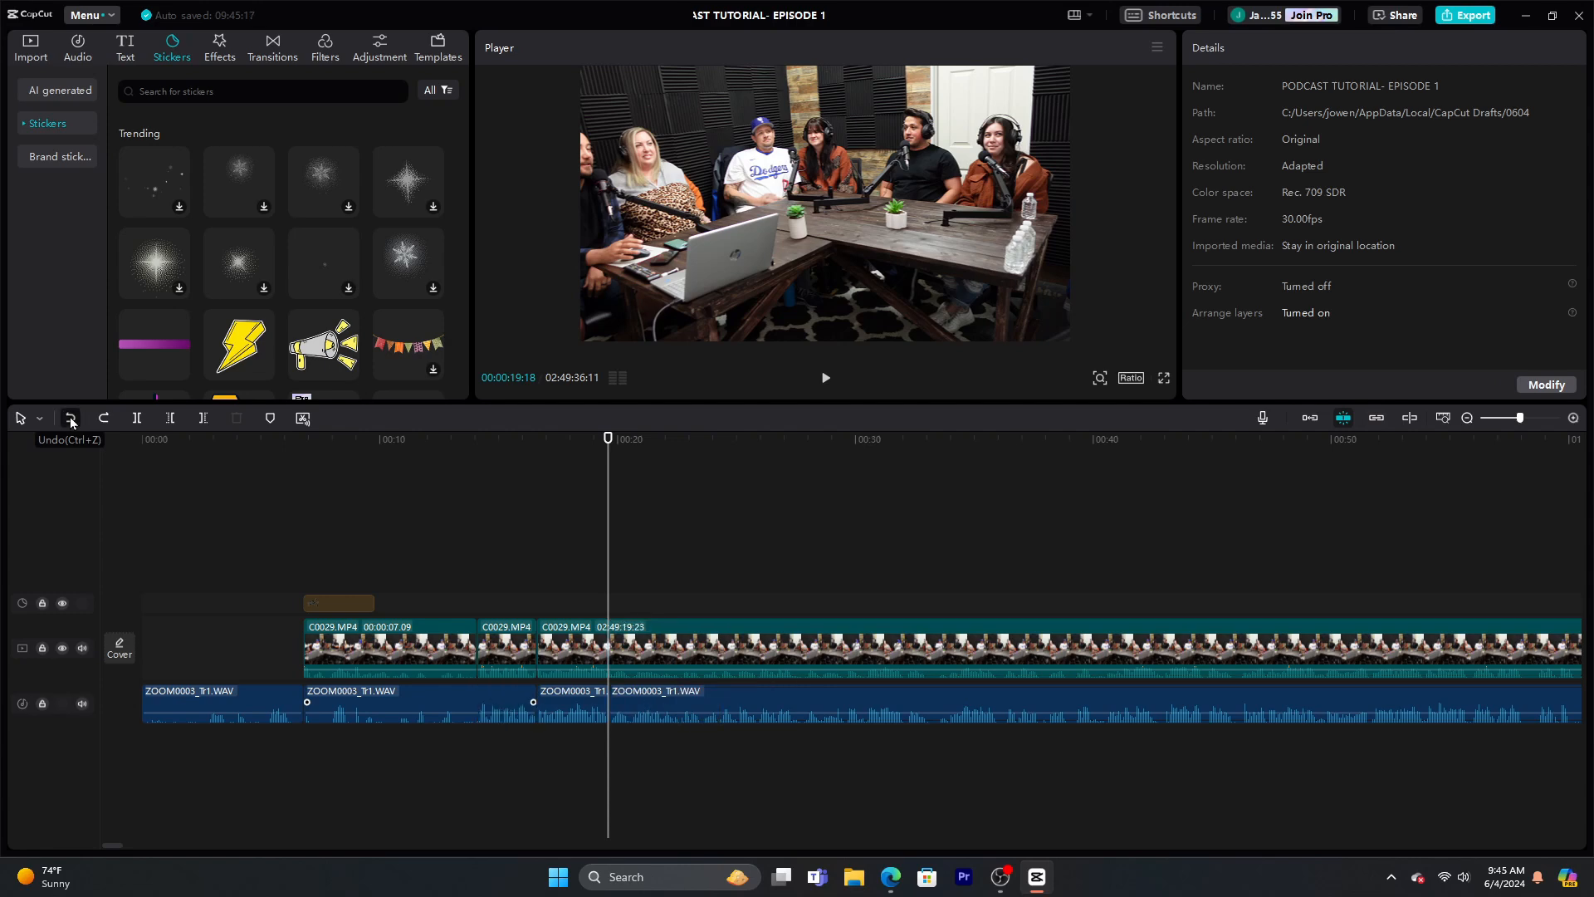
{"action": "left_click", "coordinate": [306, 505]}
{"action": "left_click_drag", "start_coordinate": [306, 506], "coordinate": [83, 488]}
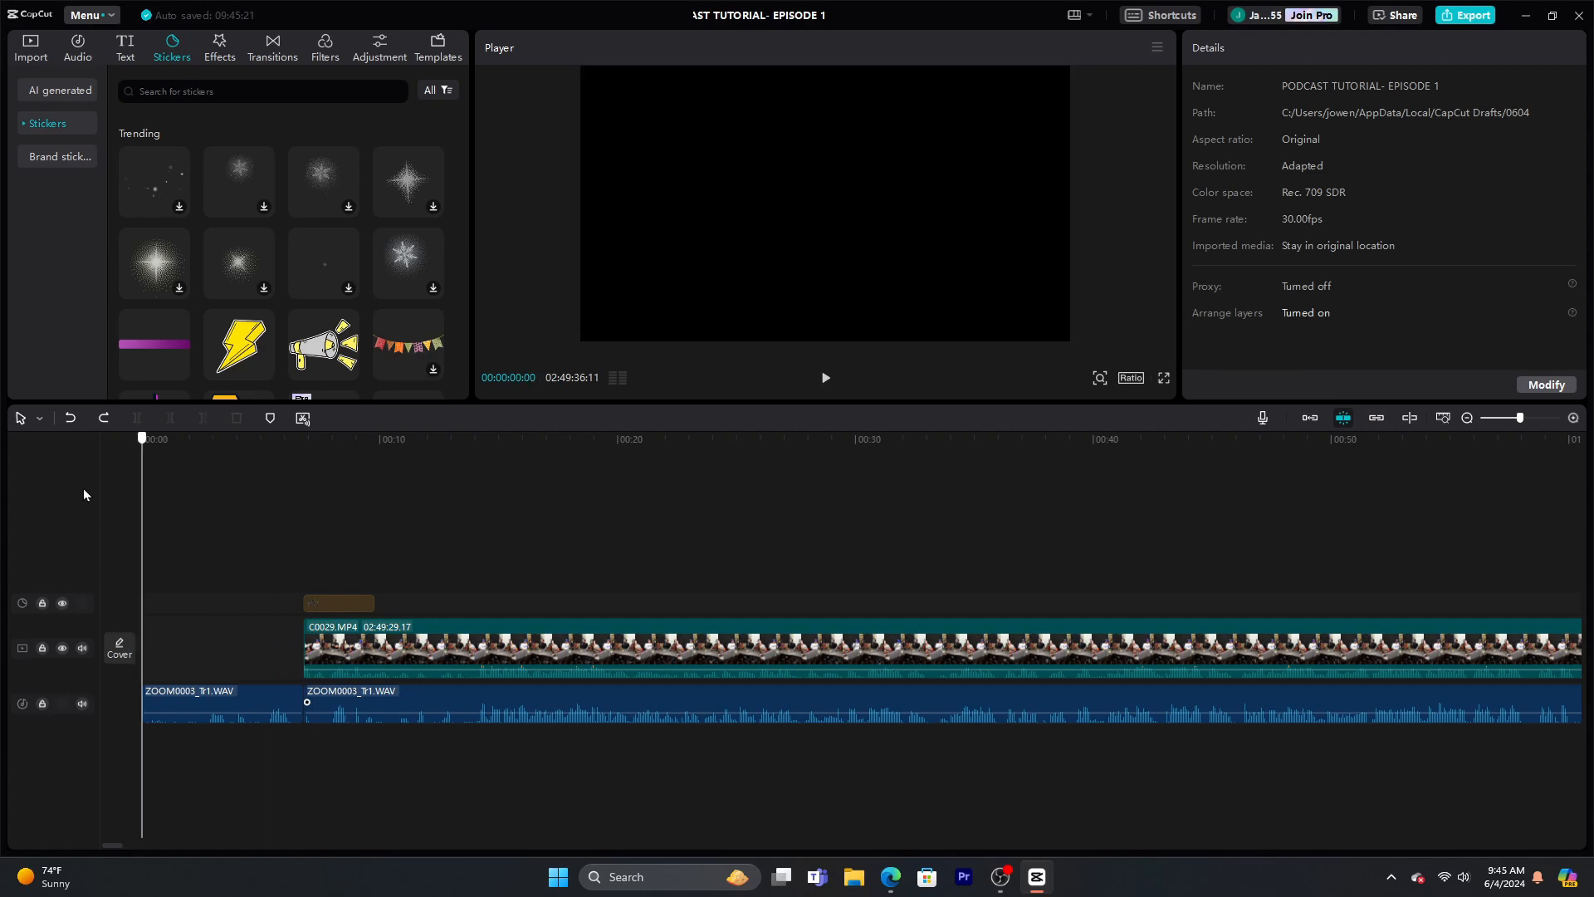
Add ZOOM0003_Tr2.WAV, ZOOM0003_Tr3.WAV and ZOOM0003_Tr4.WAV from the imported media to separate audio tracks starting at 00:00:00:00
{"action": "left_click", "coordinate": [35, 53]}
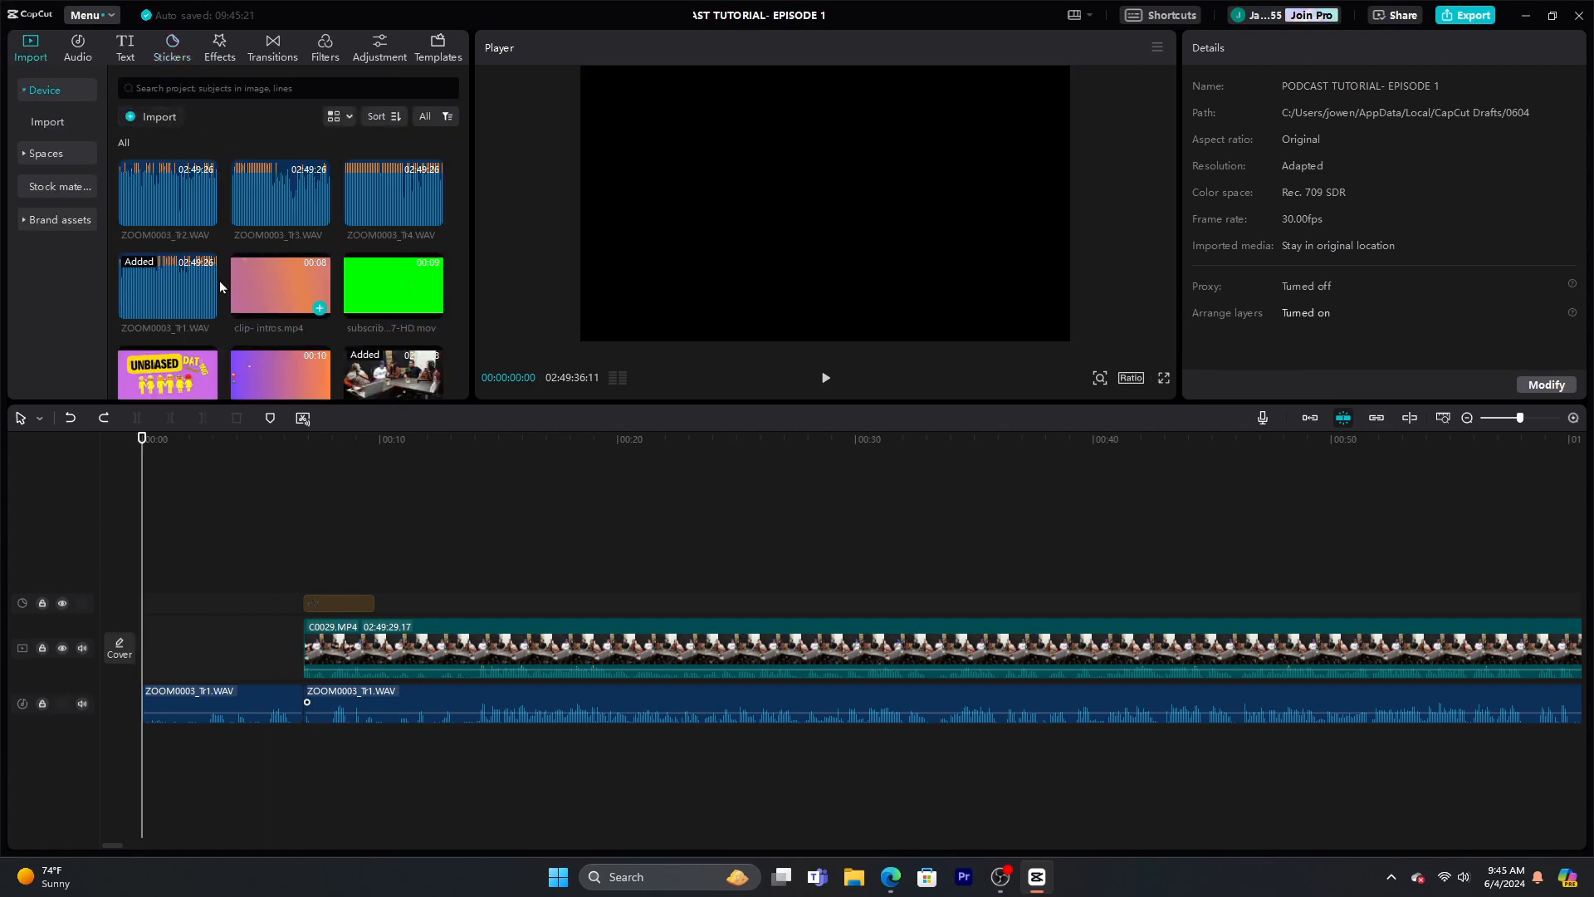
{"action": "left_click", "coordinate": [207, 216]}
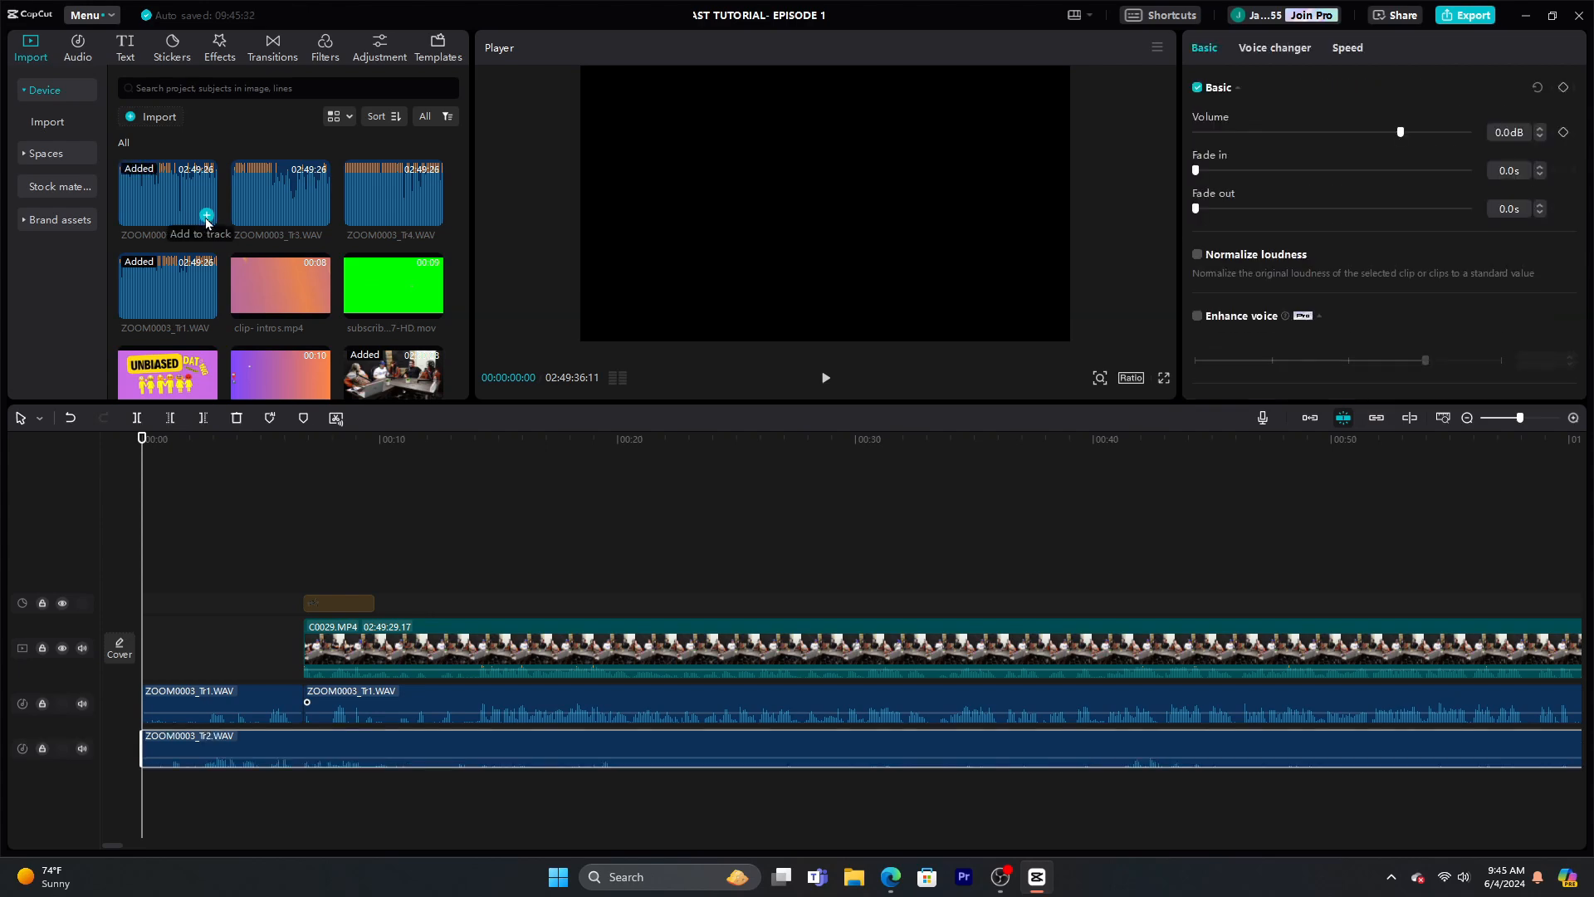
{"action": "left_click", "coordinate": [320, 216]}
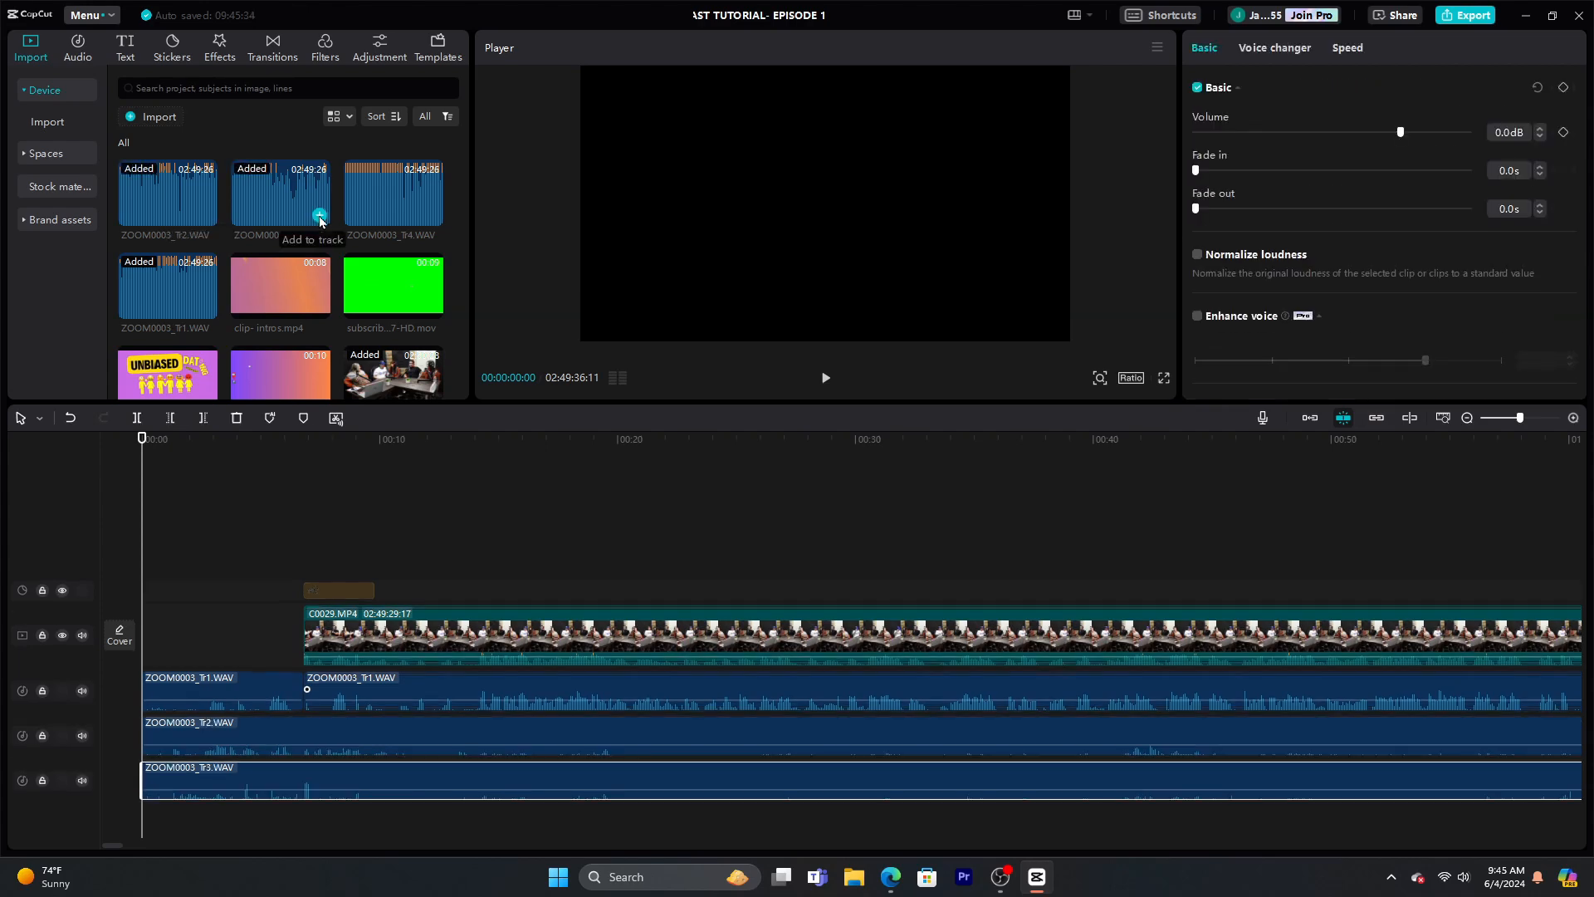
{"action": "left_click", "coordinate": [432, 216]}
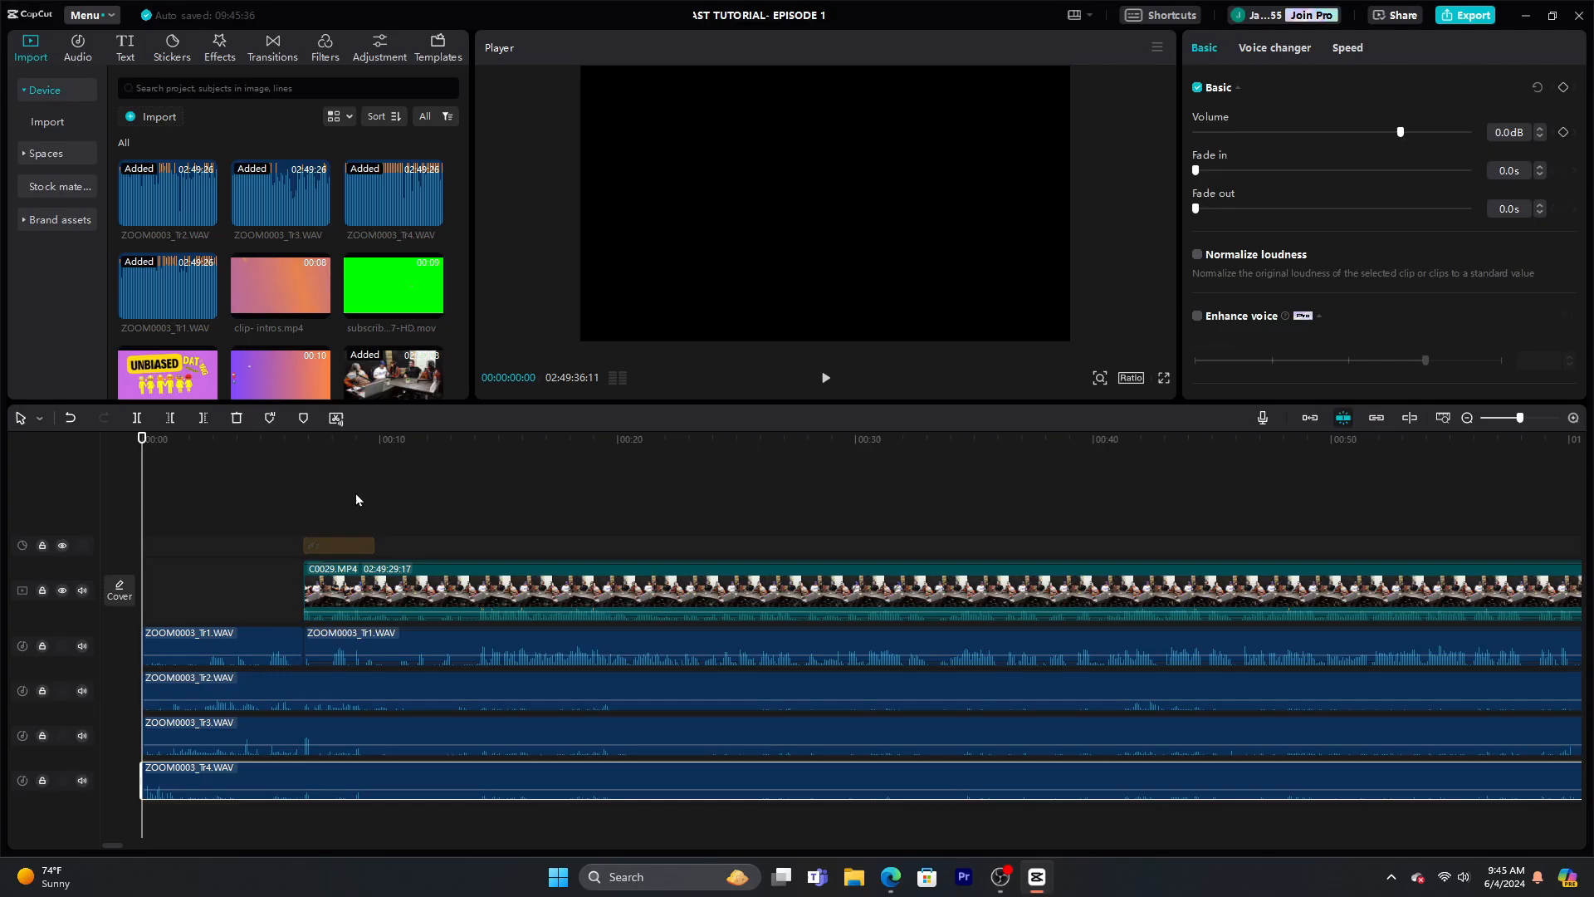
Rotate the C0029.MP4 clip to 1° to level the shot, checking the frame at 00:00:08:29 in full screen before and after
{"action": "left_click", "coordinate": [355, 493]}
{"action": "left_click", "coordinate": [448, 596]}
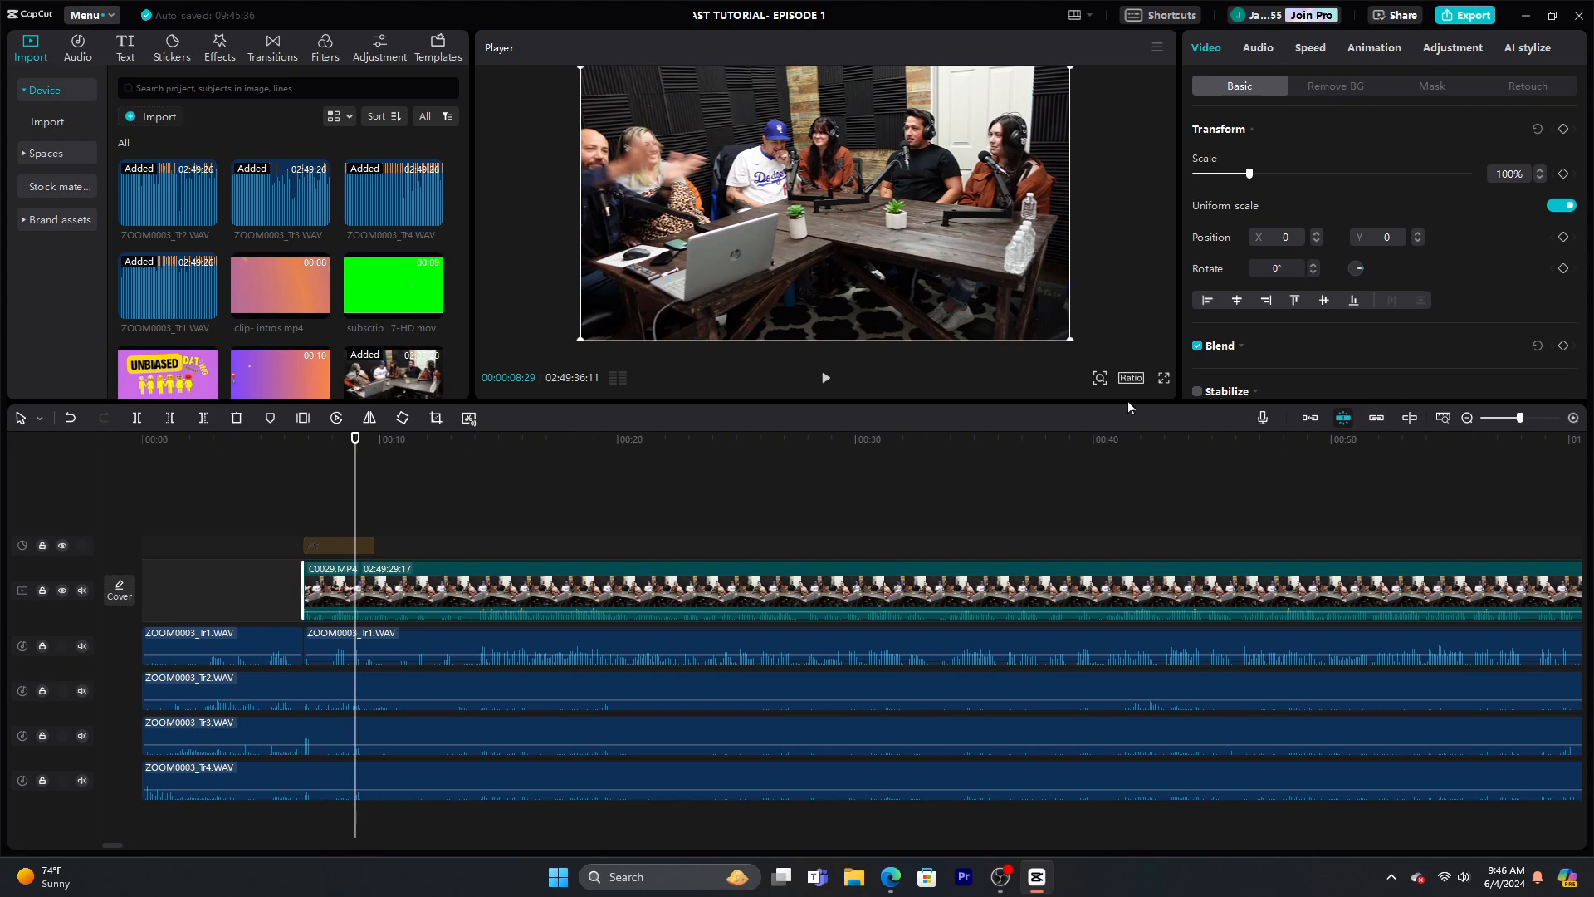
{"action": "left_click", "coordinate": [1163, 379]}
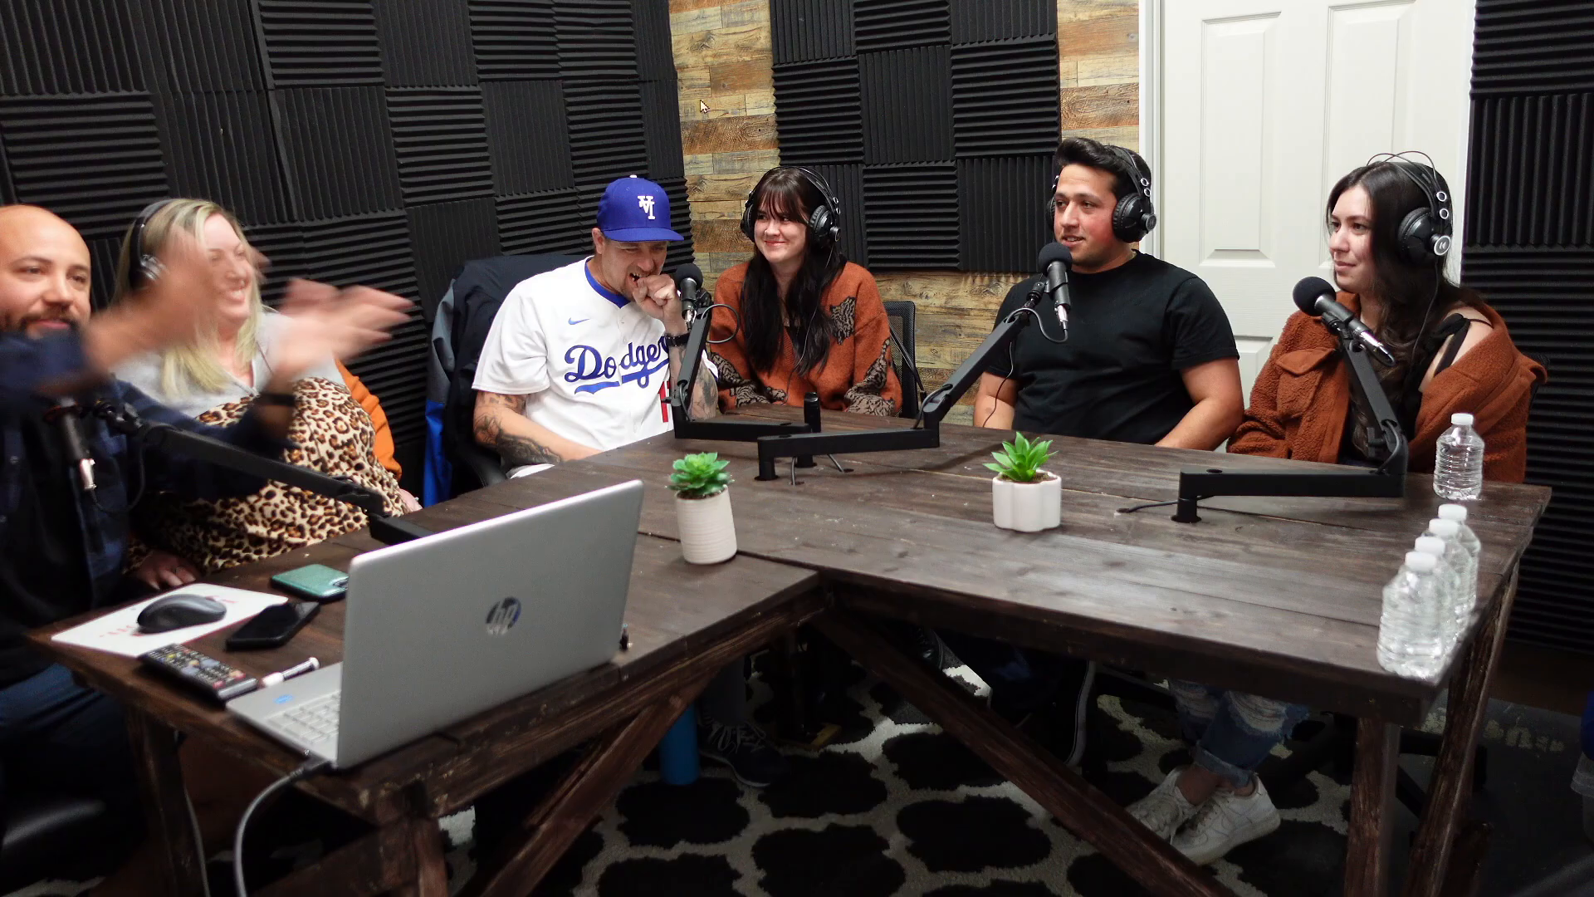
{"action": "left_click", "coordinate": [1023, 827]}
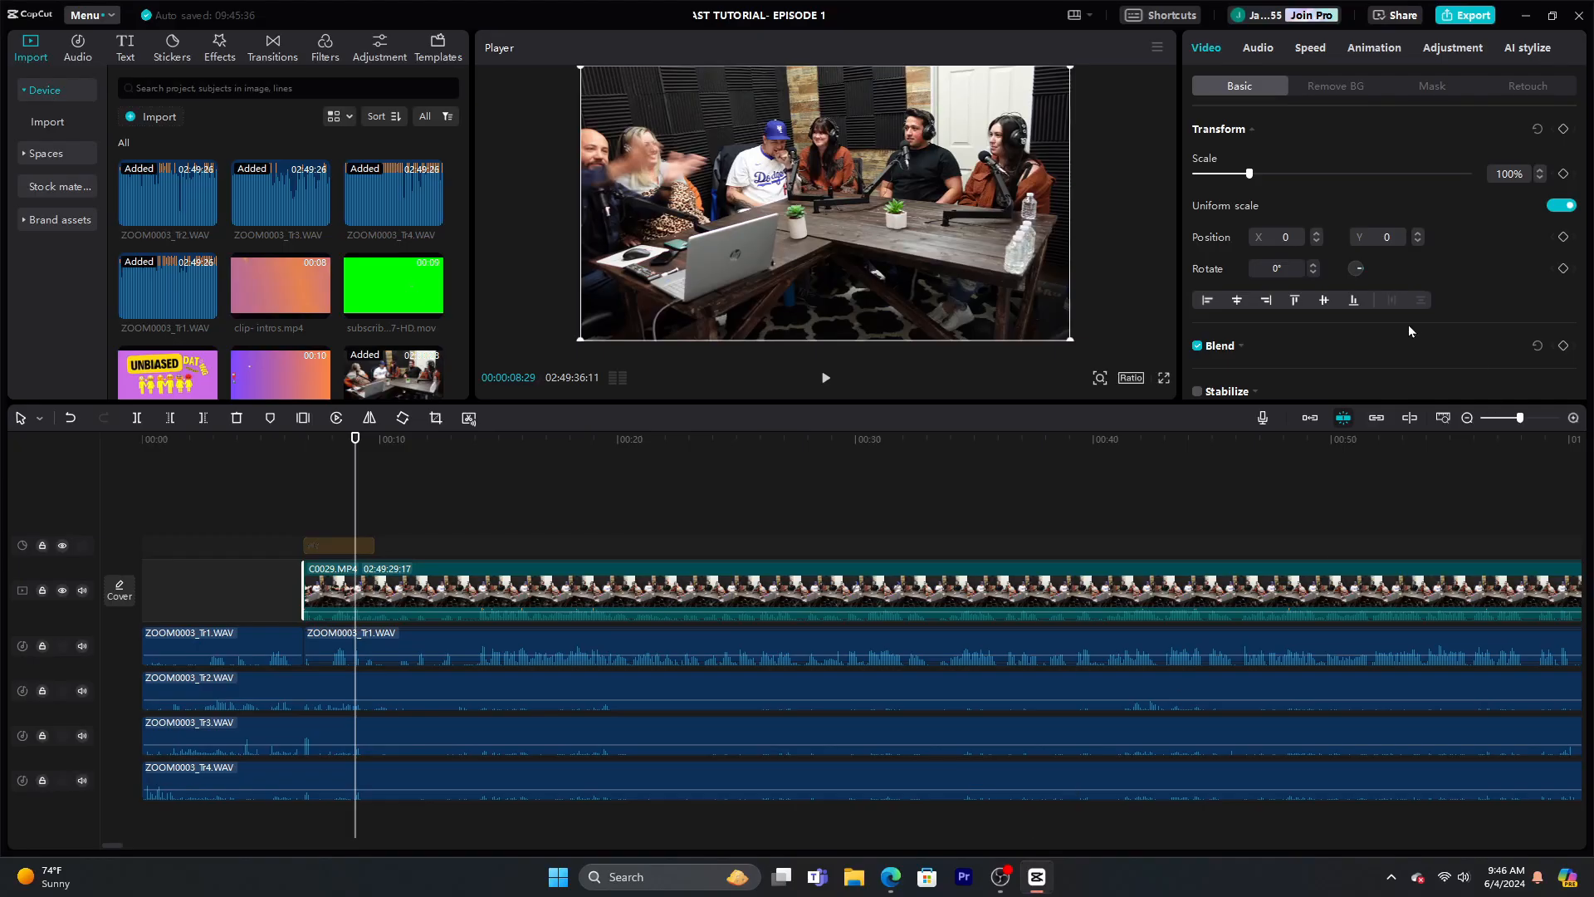
{"action": "left_click", "coordinate": [1314, 265]}
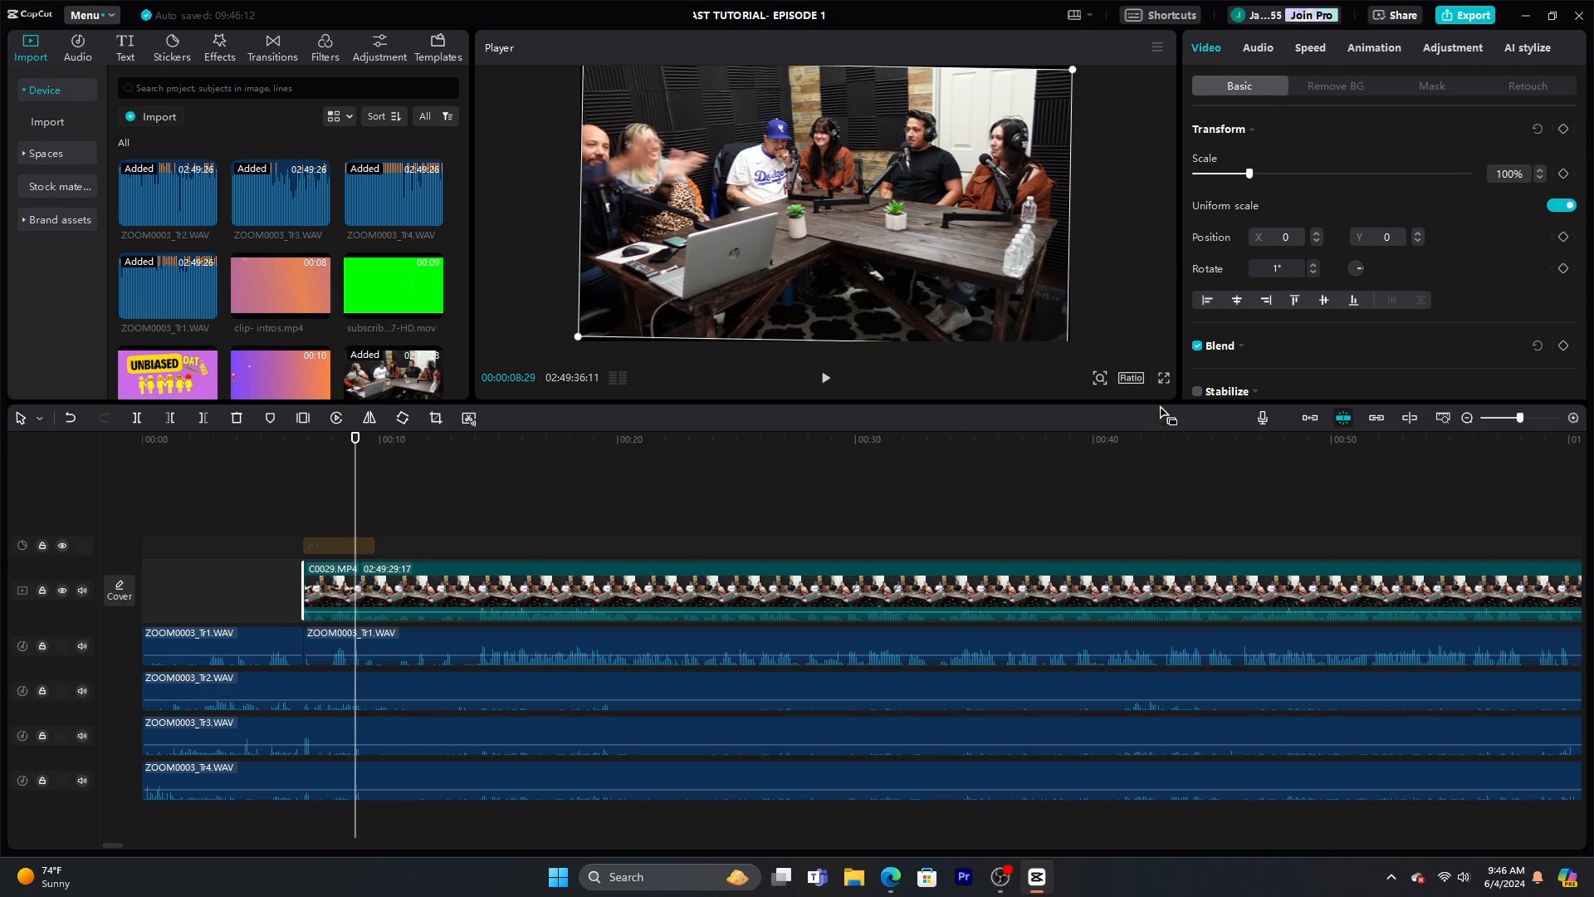
{"action": "left_click", "coordinate": [1164, 379]}
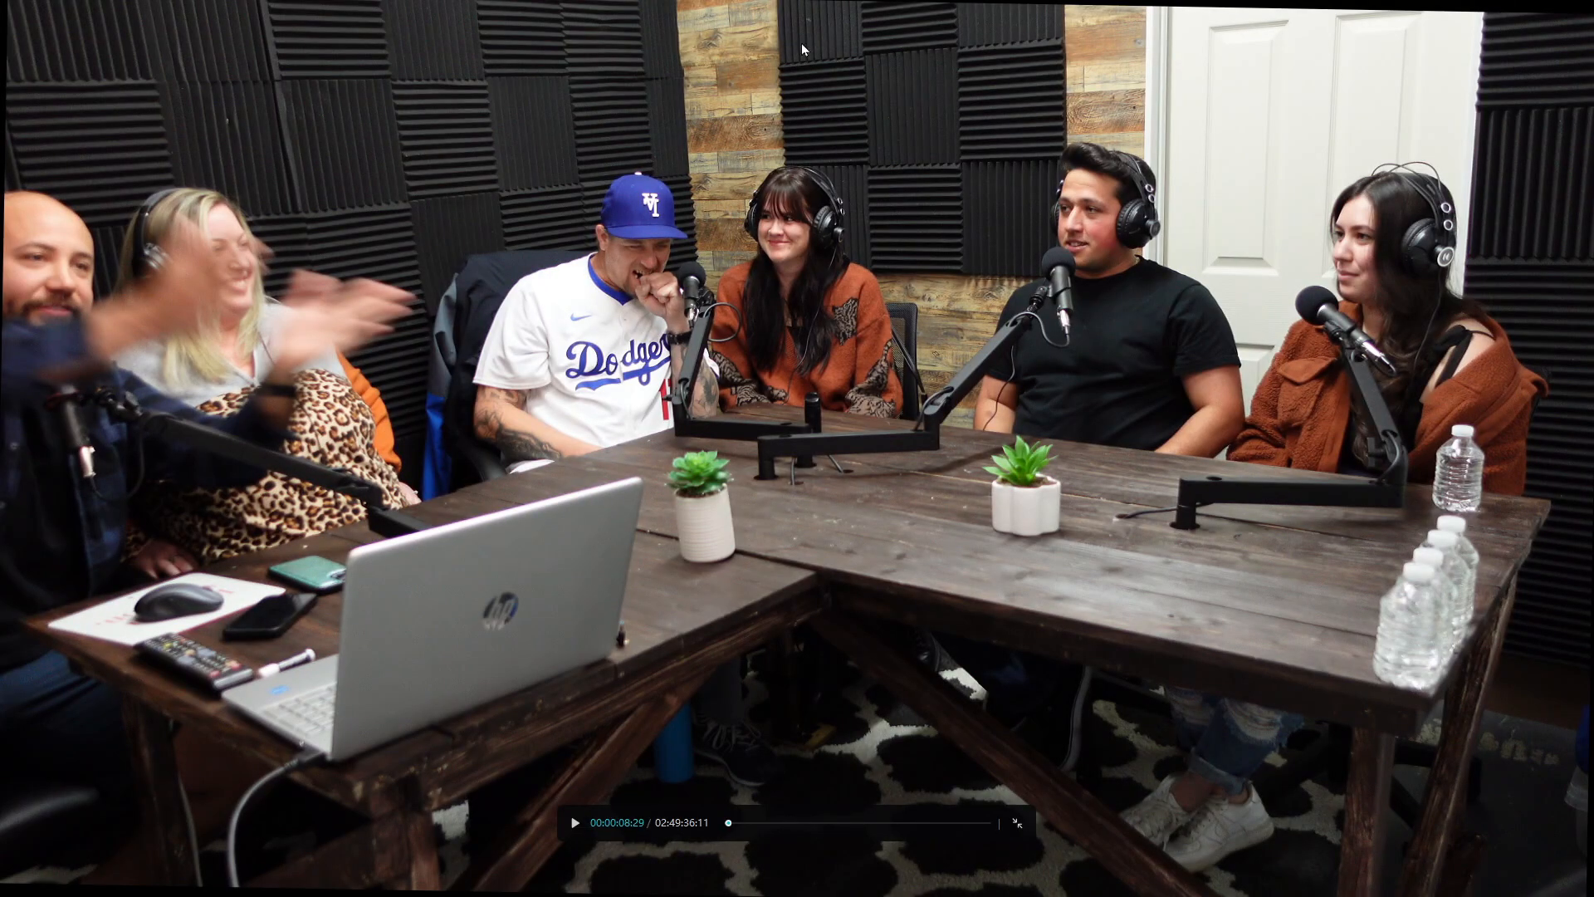
{"action": "left_click", "coordinate": [1018, 827]}
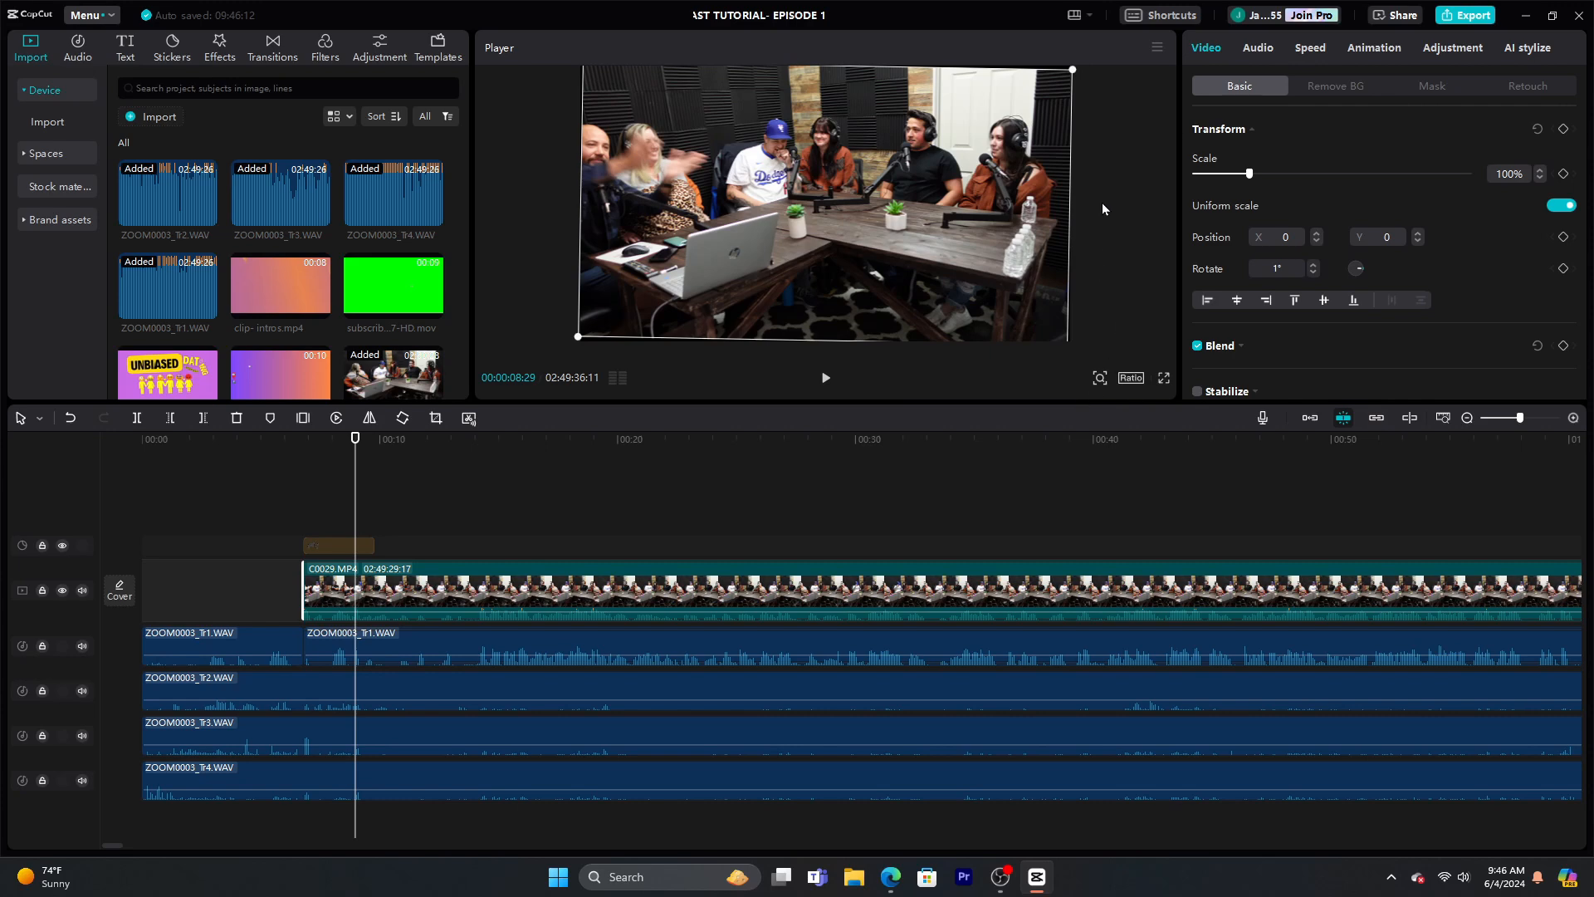
{"action": "left_click", "coordinate": [1164, 378]}
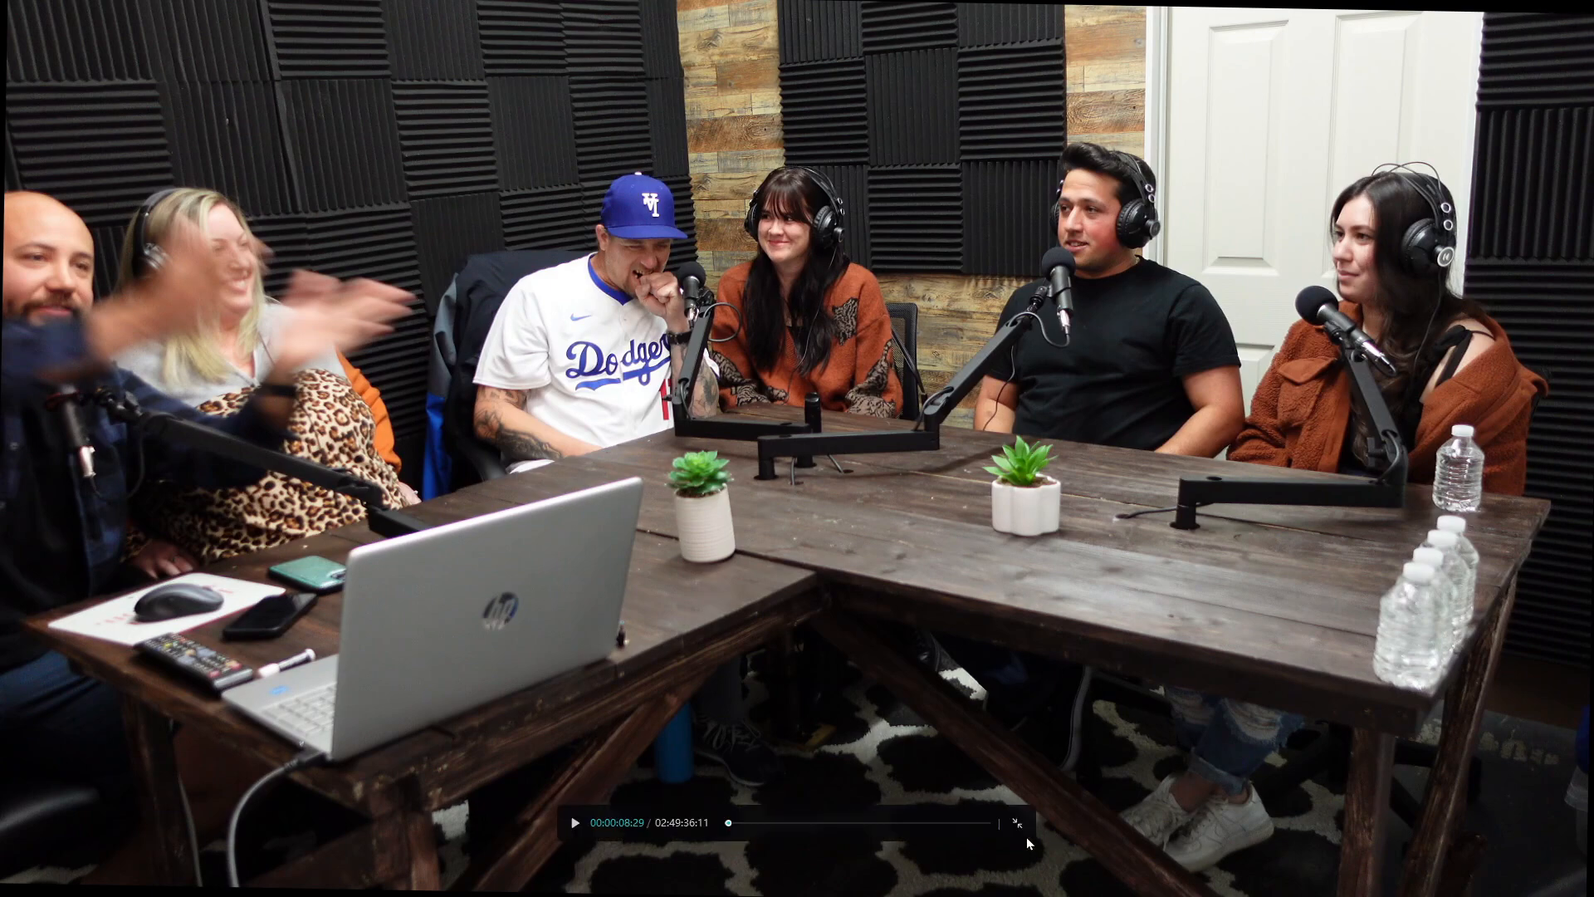
{"action": "left_click", "coordinate": [1018, 825]}
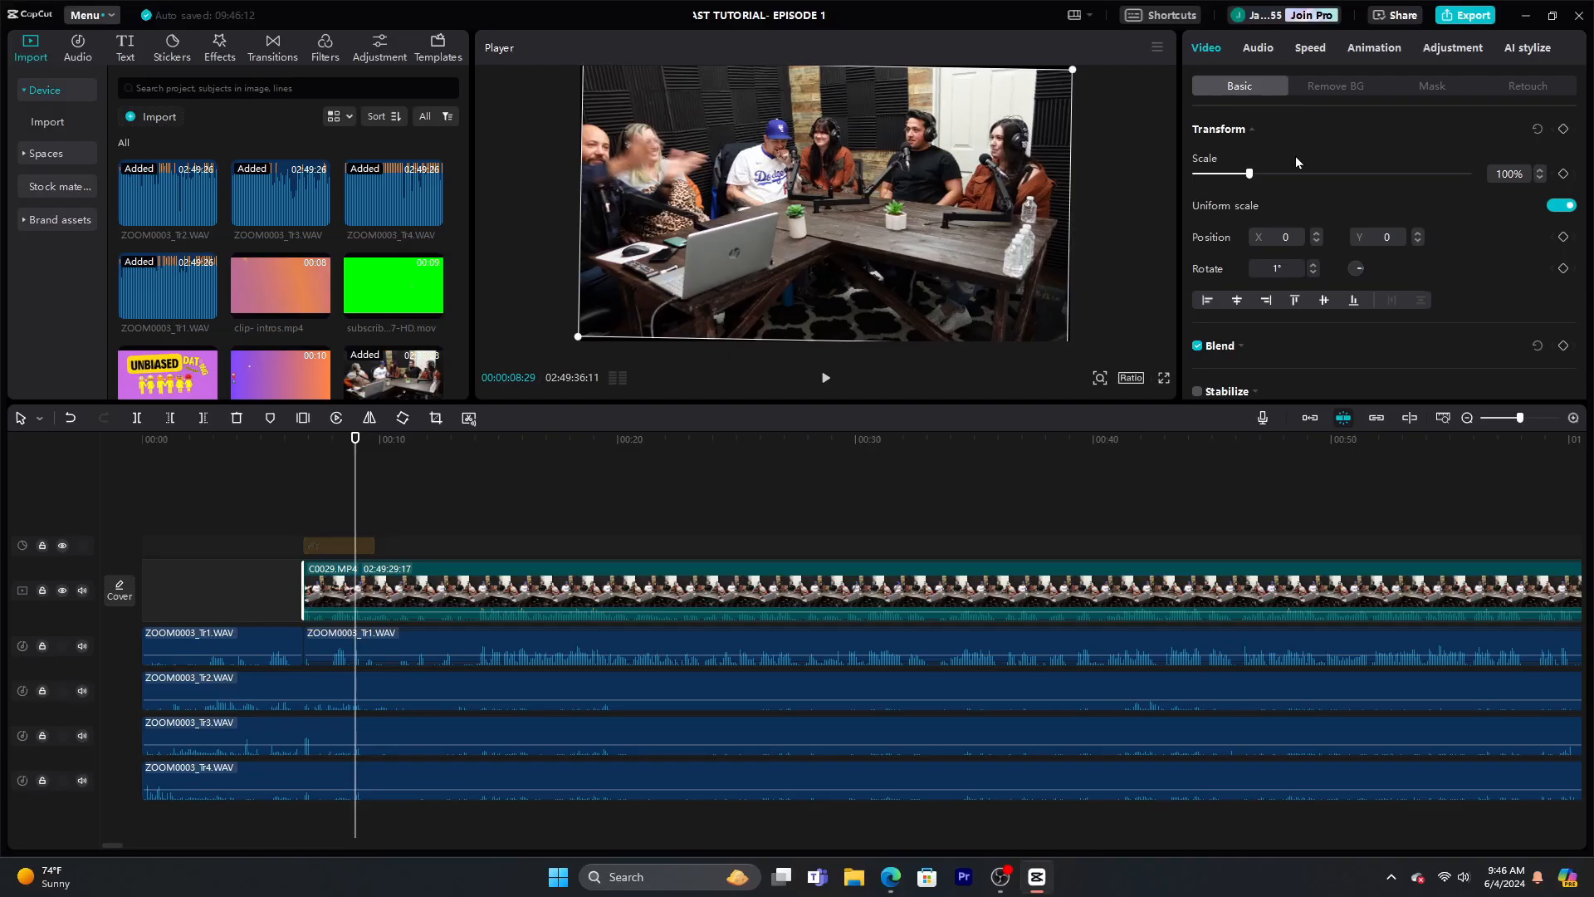
Scale C0029.MP4 up to 104% and shift it horizontally to position X 59 to fill the frame
{"action": "left_click", "coordinate": [1541, 171]}
{"action": "left_click", "coordinate": [1541, 170]}
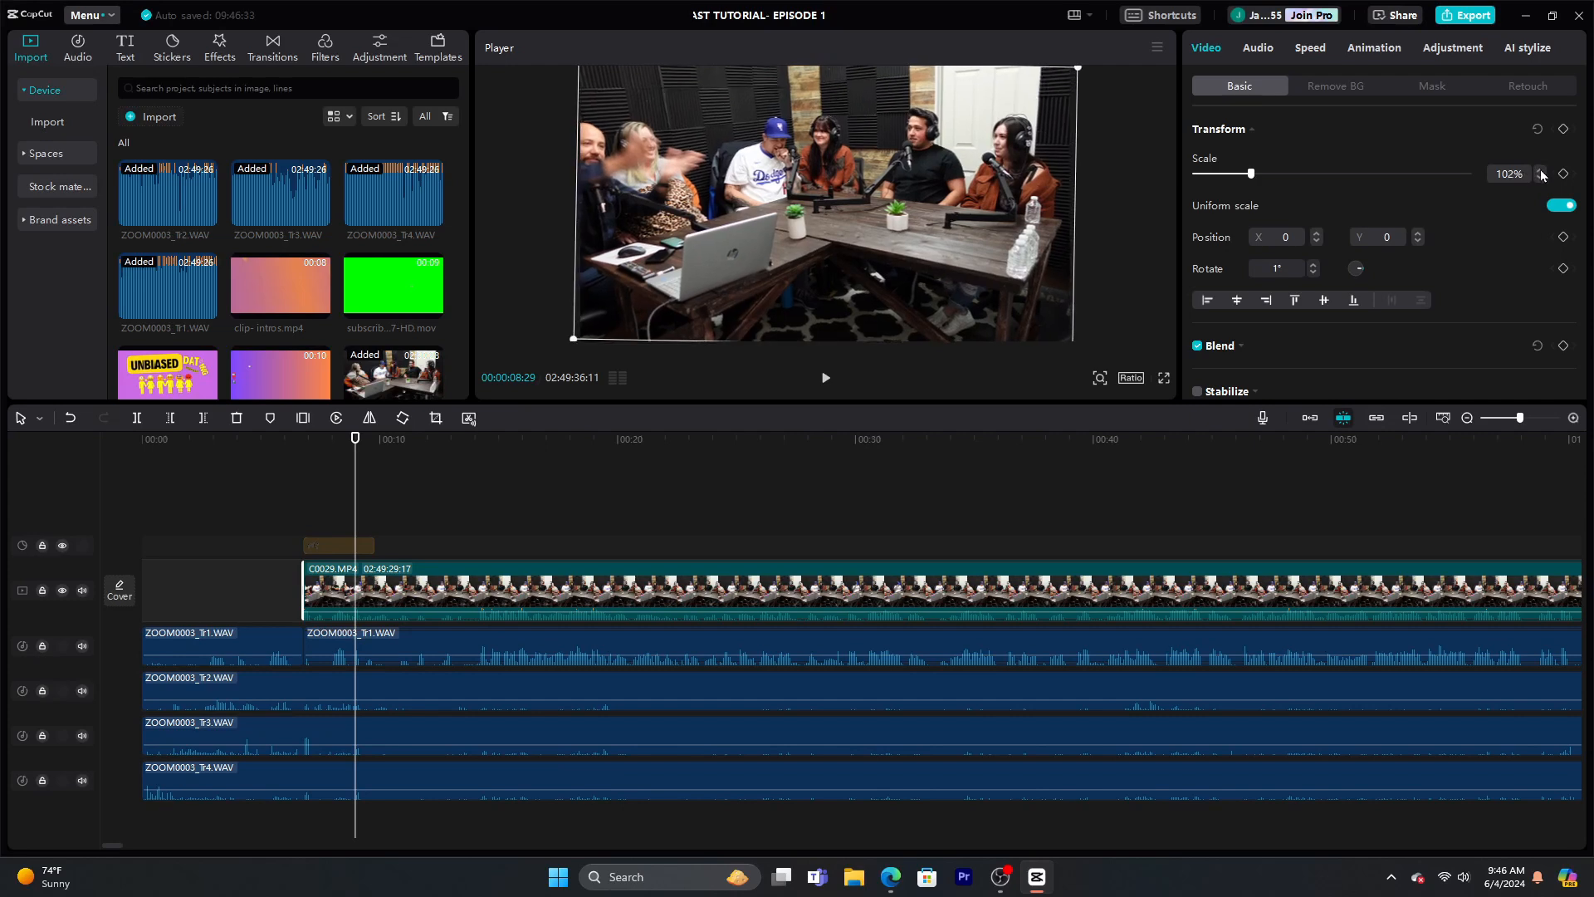
{"action": "left_click", "coordinate": [1541, 171]}
{"action": "left_click", "coordinate": [1542, 171]}
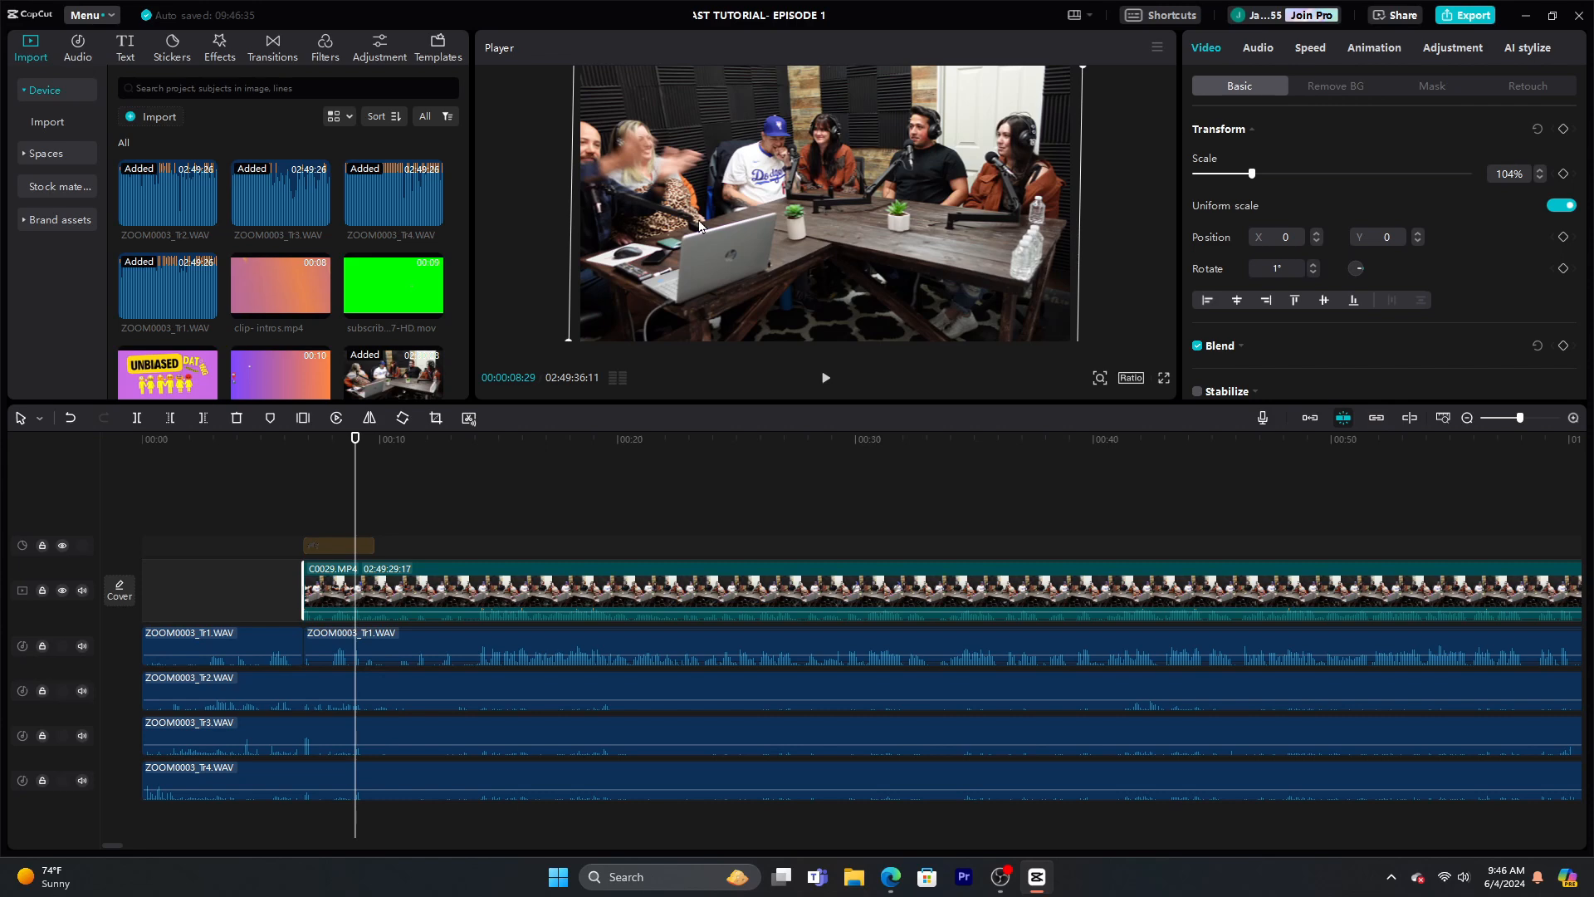
{"action": "left_click_drag", "start_coordinate": [702, 225], "coordinate": [706, 225]}
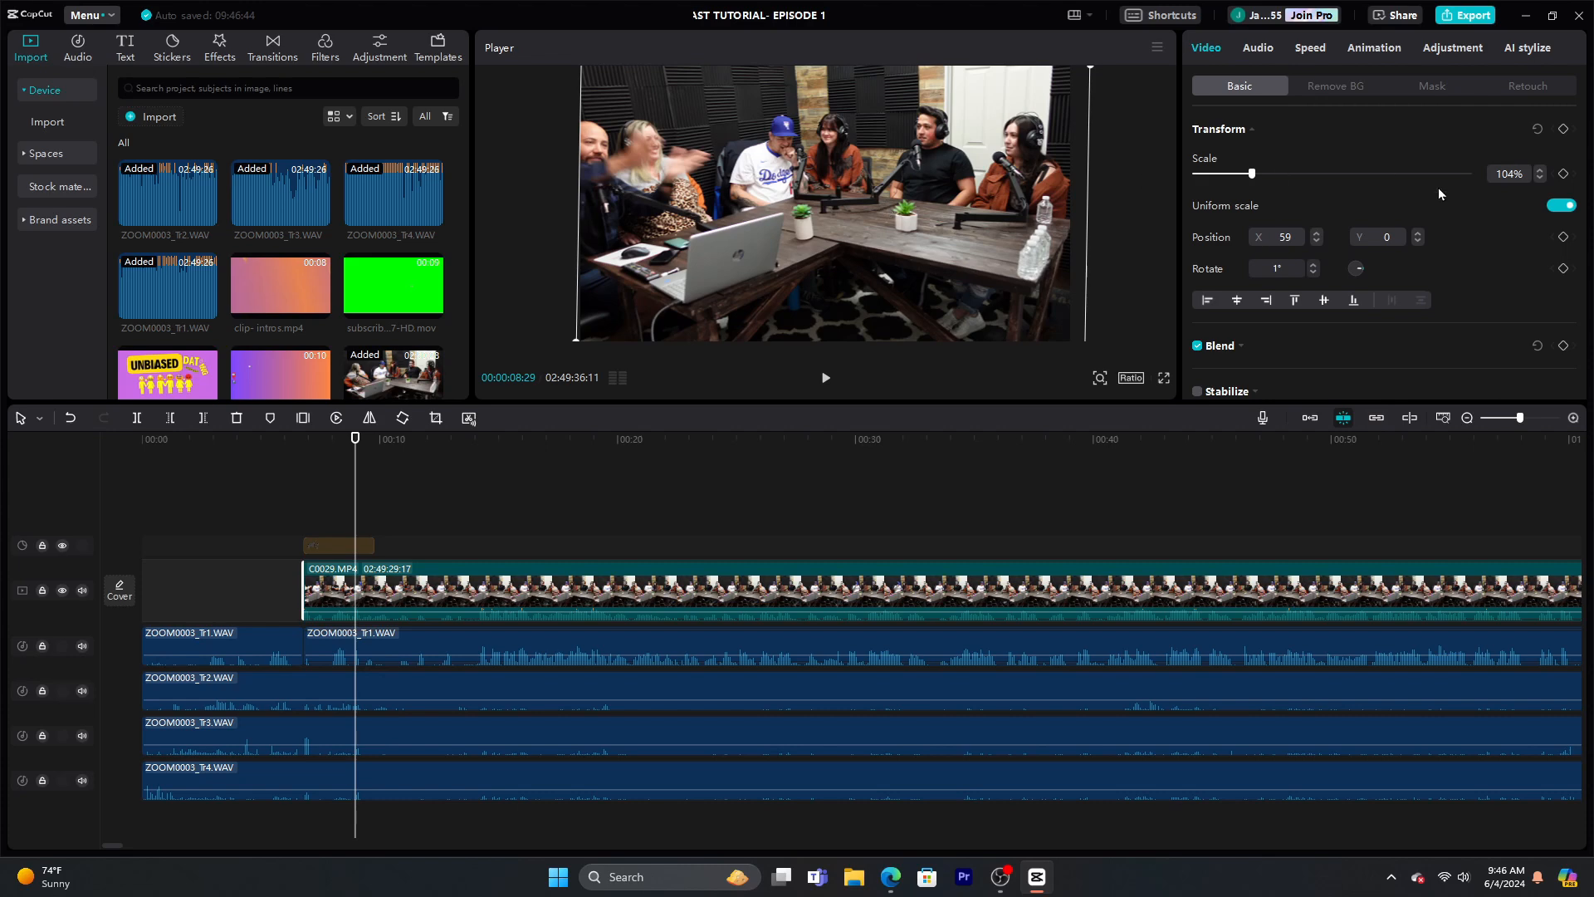
Look through the color, lightness and effects adjustments available for C0029.MP4, including Exposure
{"action": "left_click", "coordinate": [1445, 48]}
{"action": "scroll", "coordinate": [1378, 263], "scroll_direction": "down", "scroll_amount": 4}
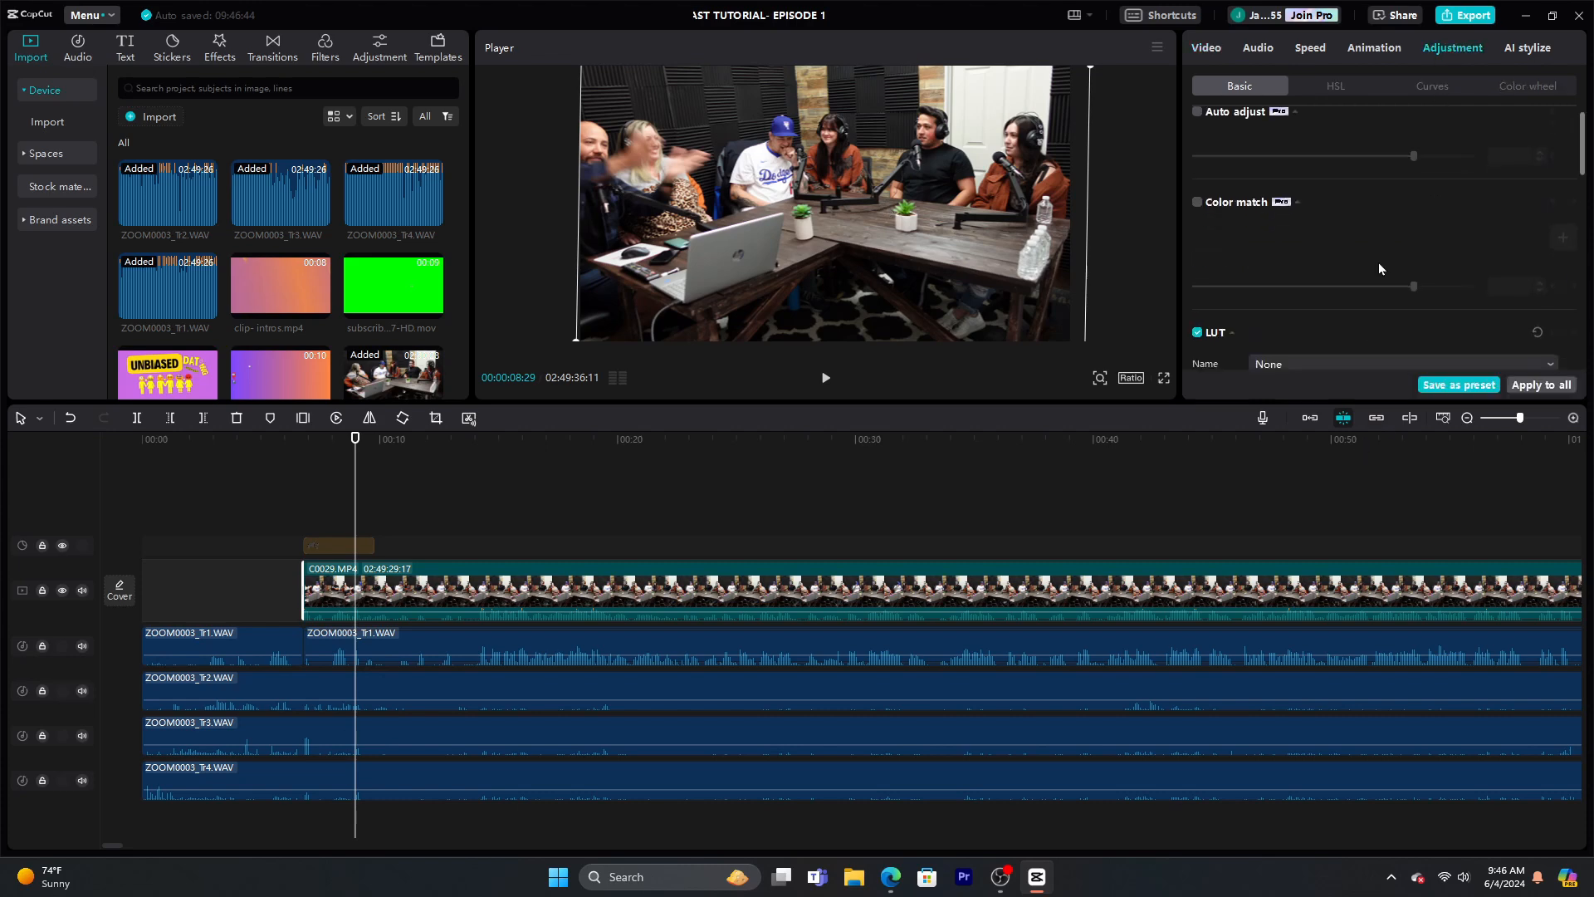
{"action": "scroll", "coordinate": [1378, 263], "scroll_direction": "down", "scroll_amount": 3}
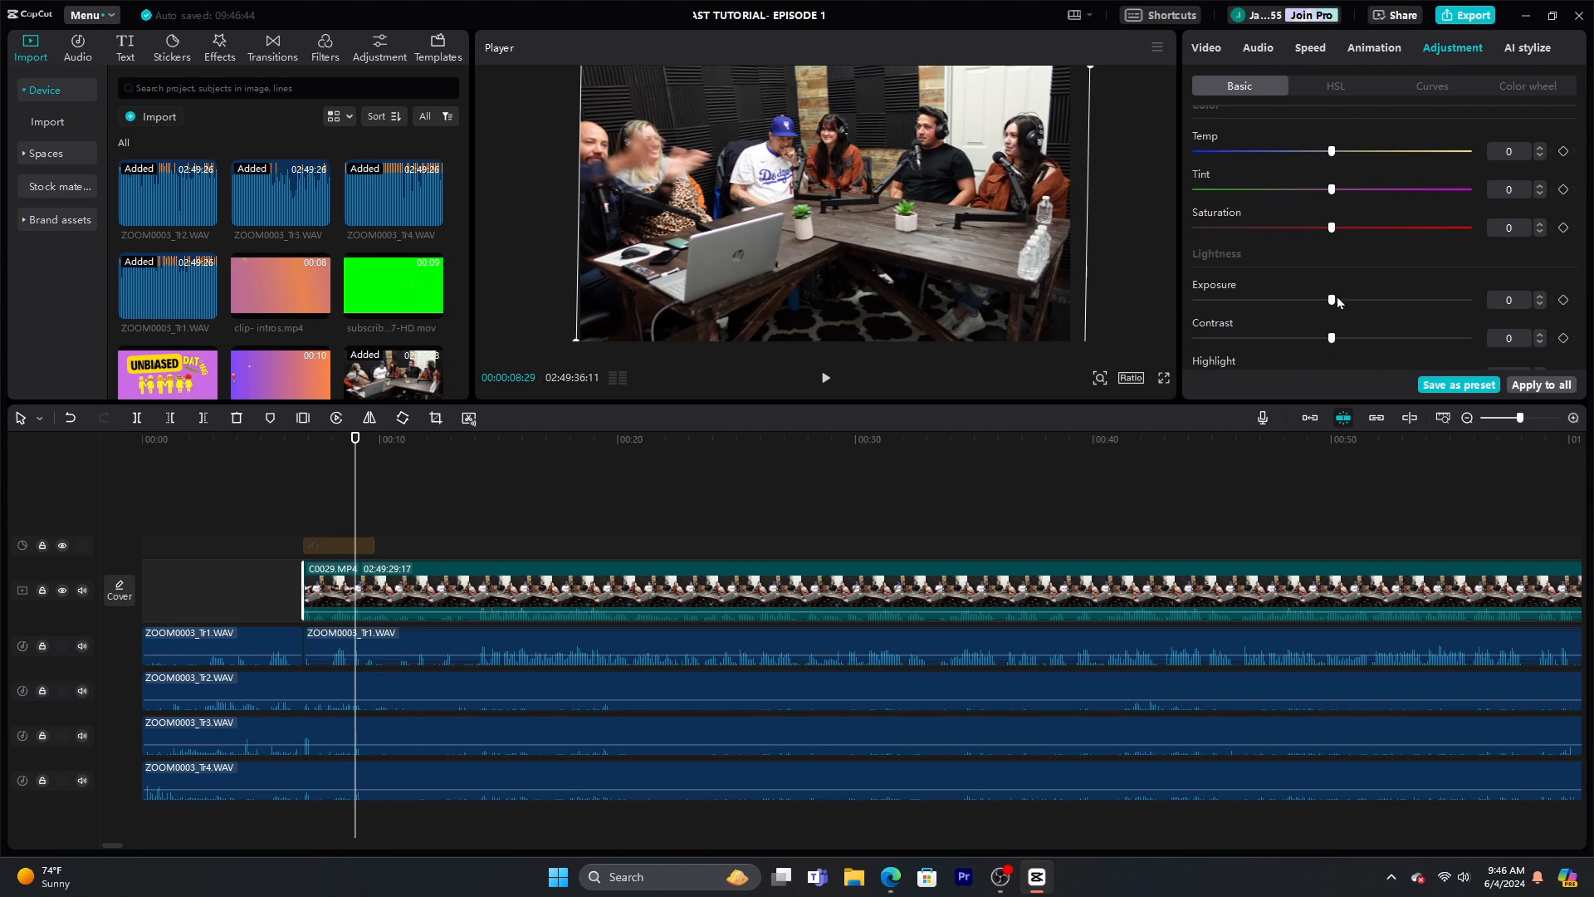
{"action": "mouse_move", "coordinate": [1331, 300]}
{"action": "left_mouse_down"}
{"action": "mouse_move", "coordinate": [1356, 300]}
{"action": "mouse_move", "coordinate": [1300, 300]}
{"action": "mouse_move", "coordinate": [1332, 301]}
{"action": "left_mouse_up"}
{"action": "scroll", "coordinate": [1263, 217], "scroll_direction": "down", "scroll_amount": 5}
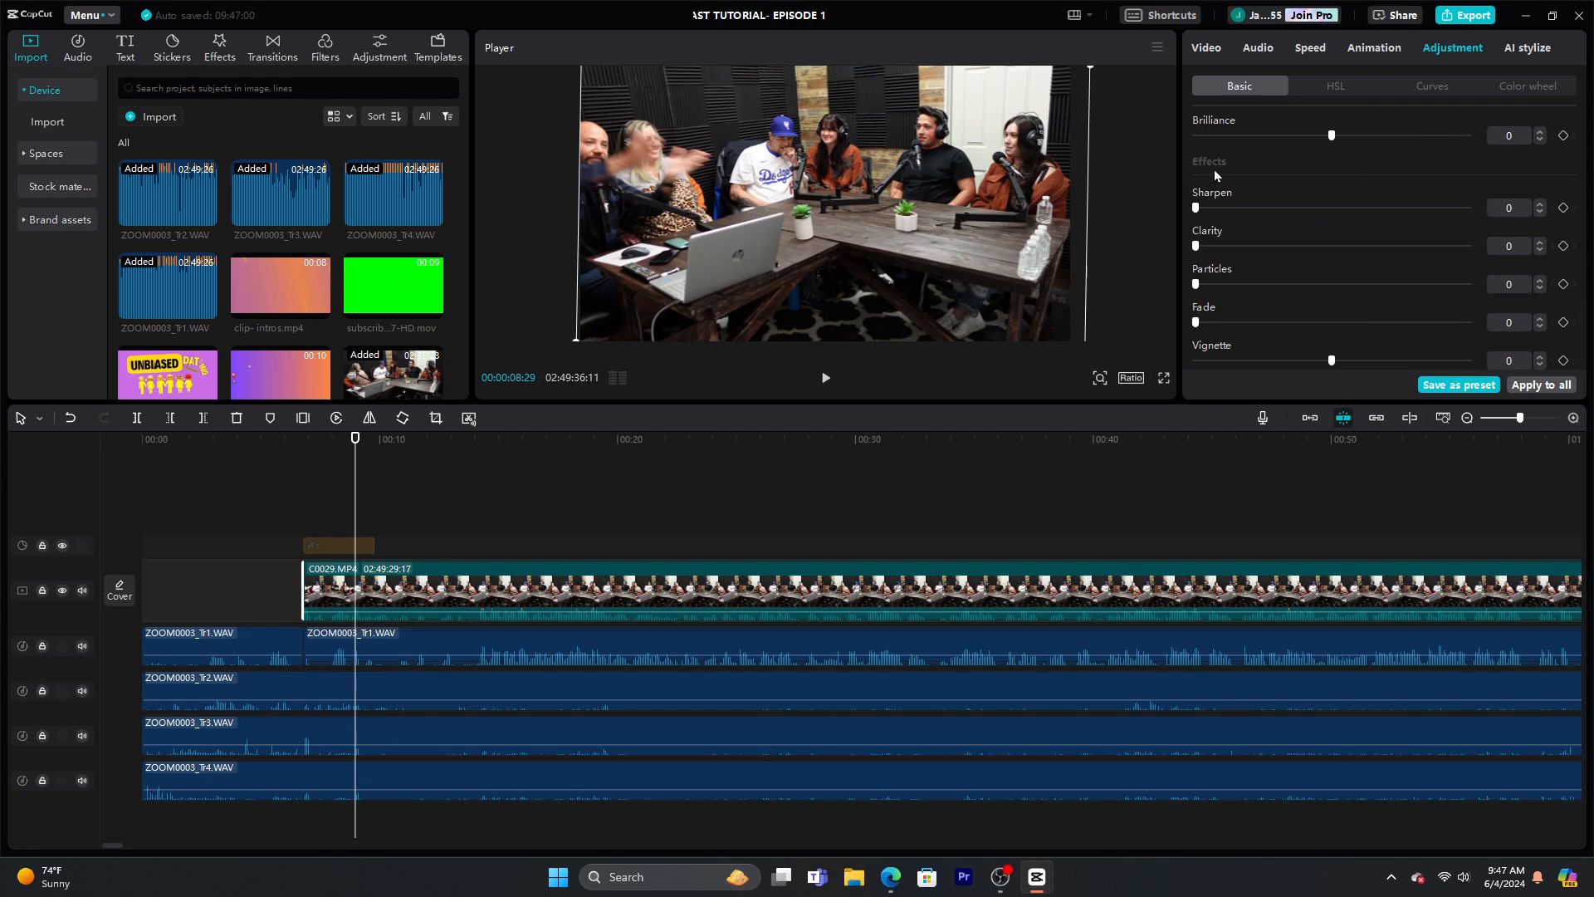
{"action": "scroll", "coordinate": [1365, 284], "scroll_direction": "up", "scroll_amount": 5}
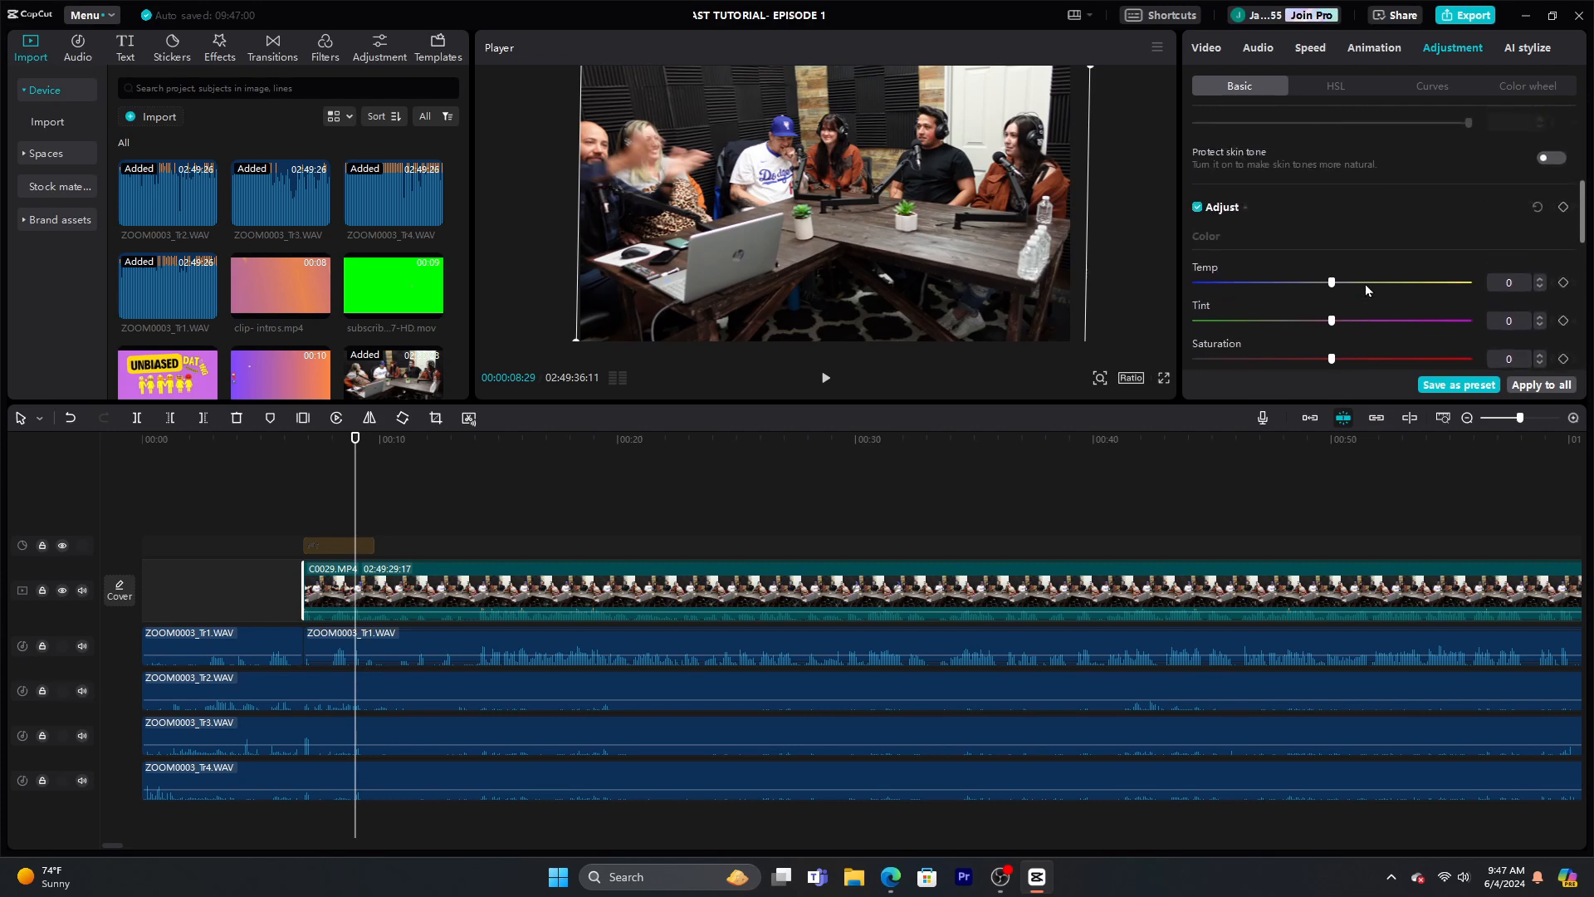
{"action": "scroll", "coordinate": [1373, 276], "scroll_direction": "up", "scroll_amount": 2}
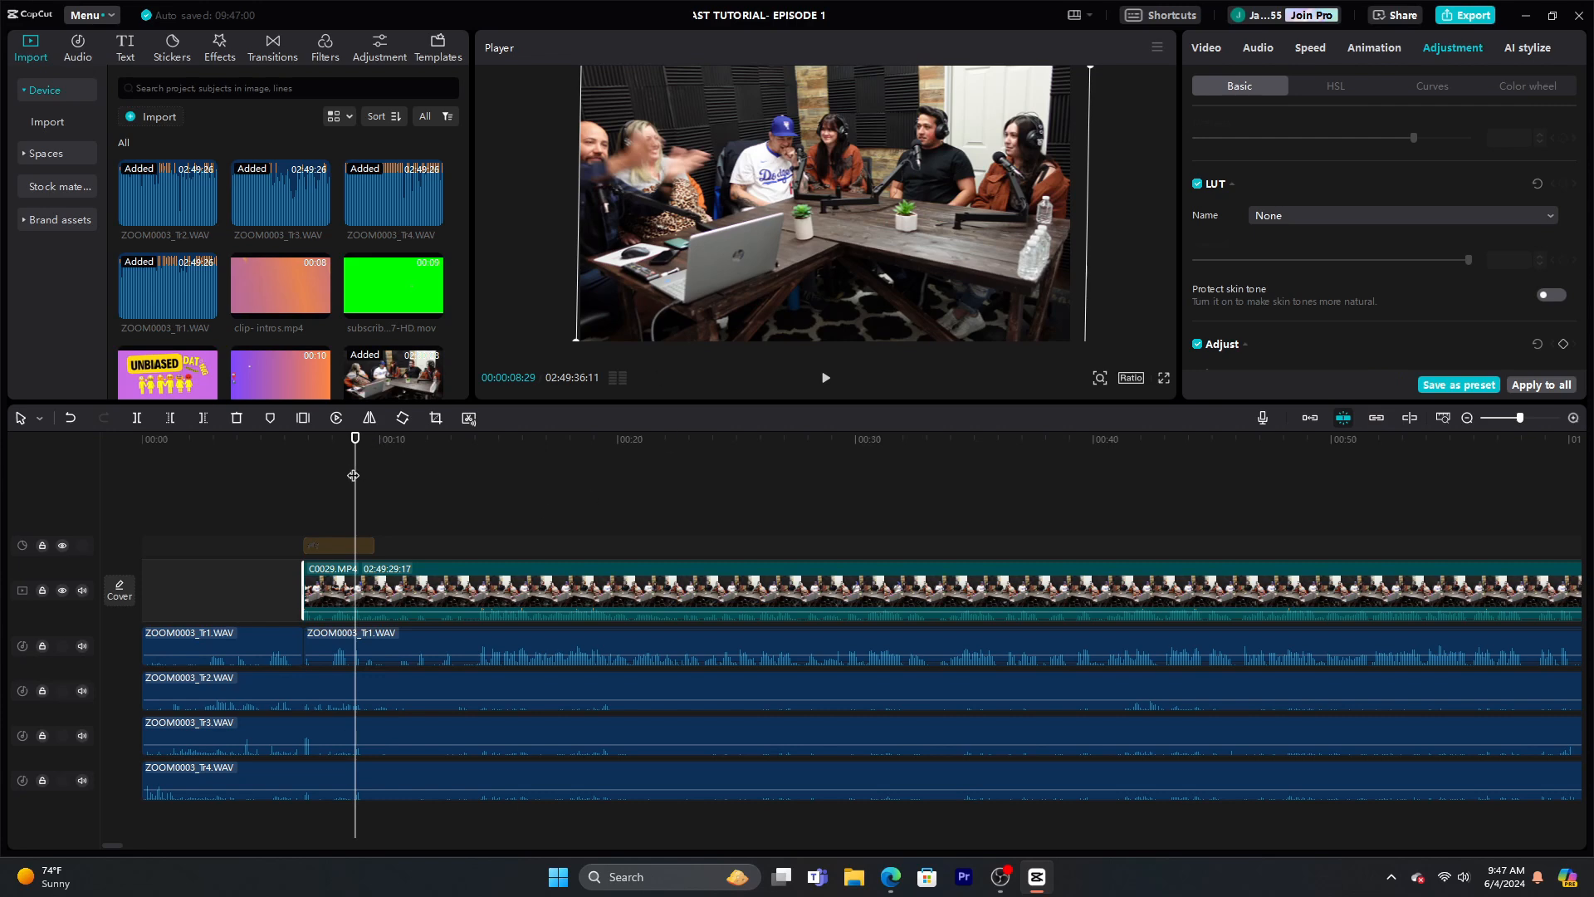
Split C0029.MP4 at 00:00:13:24 and at 00:00:14:24 to isolate a one-second segment
{"action": "left_click_drag", "start_coordinate": [353, 475], "coordinate": [470, 491]}
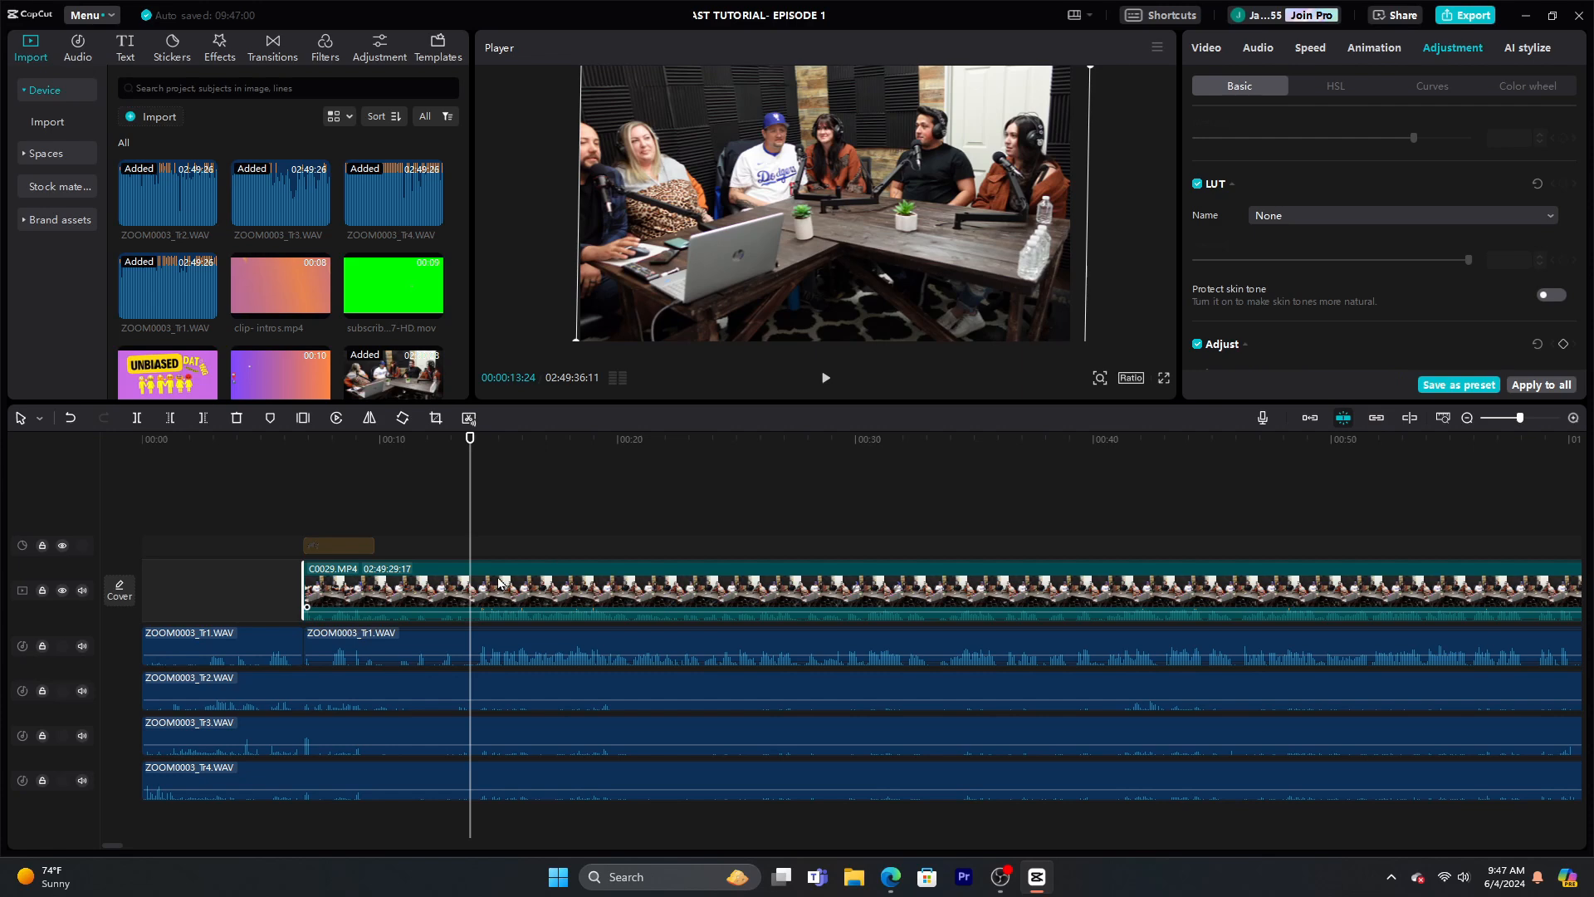
{"action": "key", "text": "ctrl+b"}
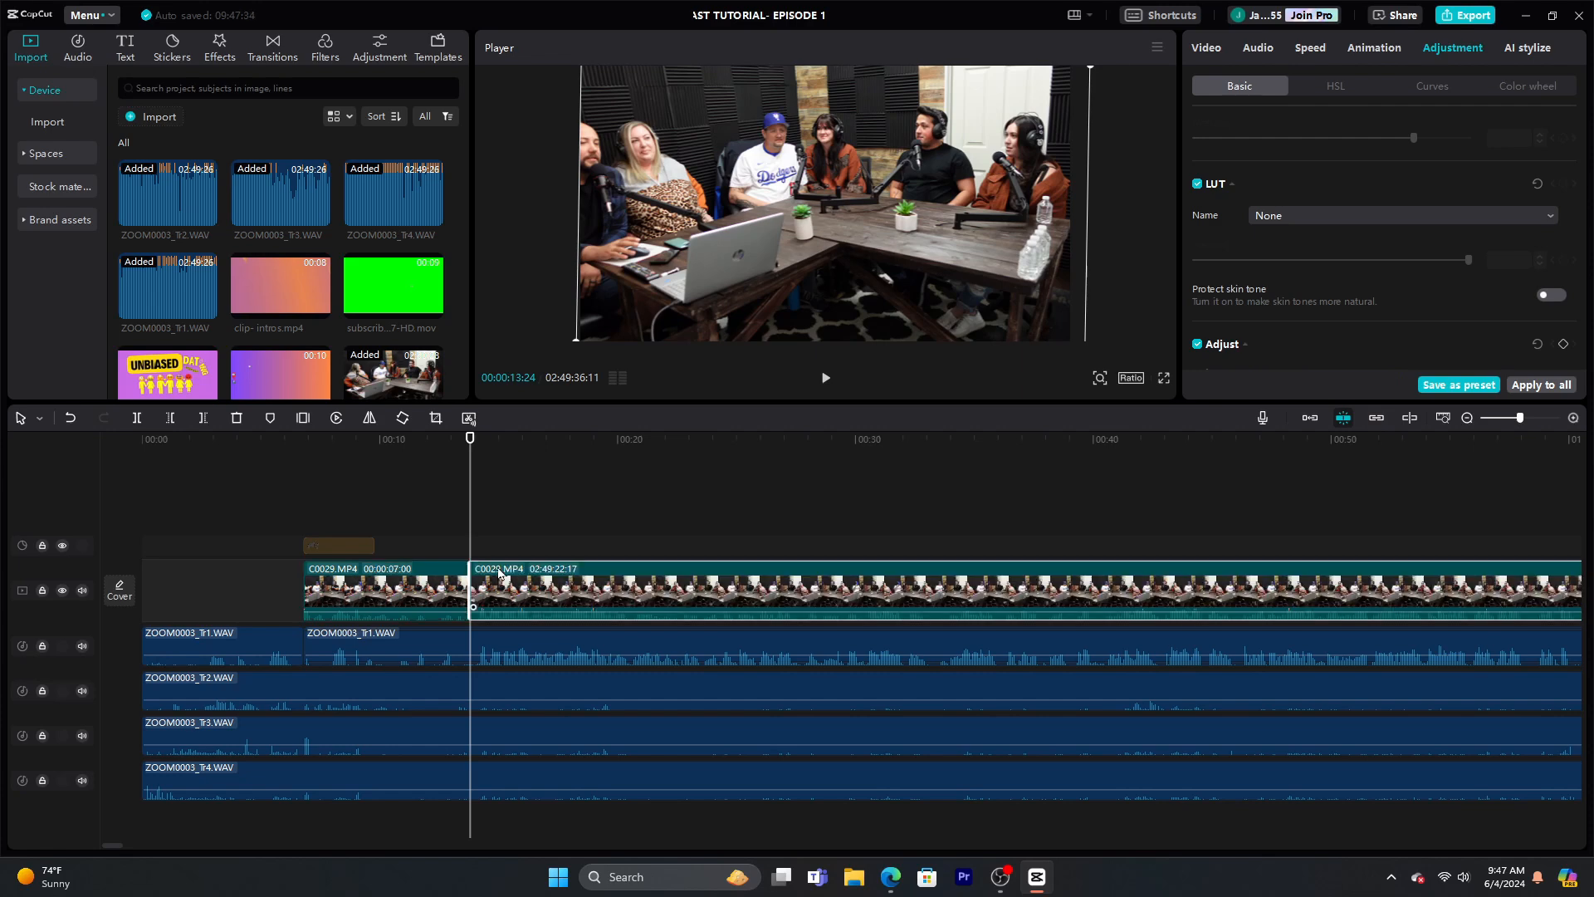
{"action": "left_click", "coordinate": [494, 491]}
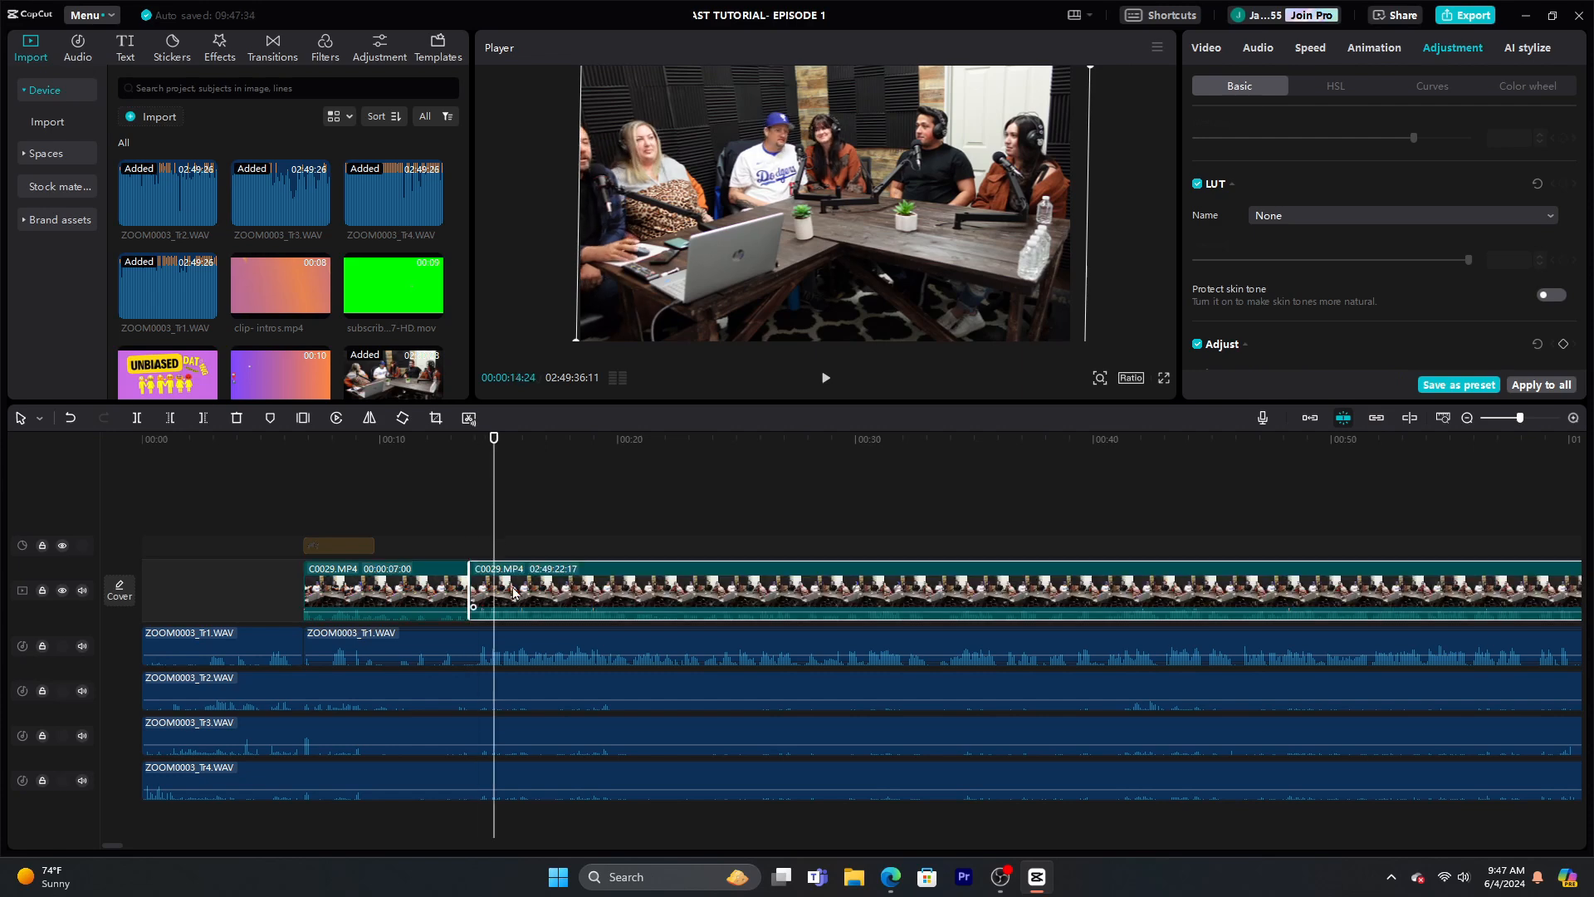
{"action": "key", "text": "ctrl+b"}
Zoom in on the one-second C0029.MP4 segment by setting its scale to 122%
{"action": "left_click", "coordinate": [479, 523]}
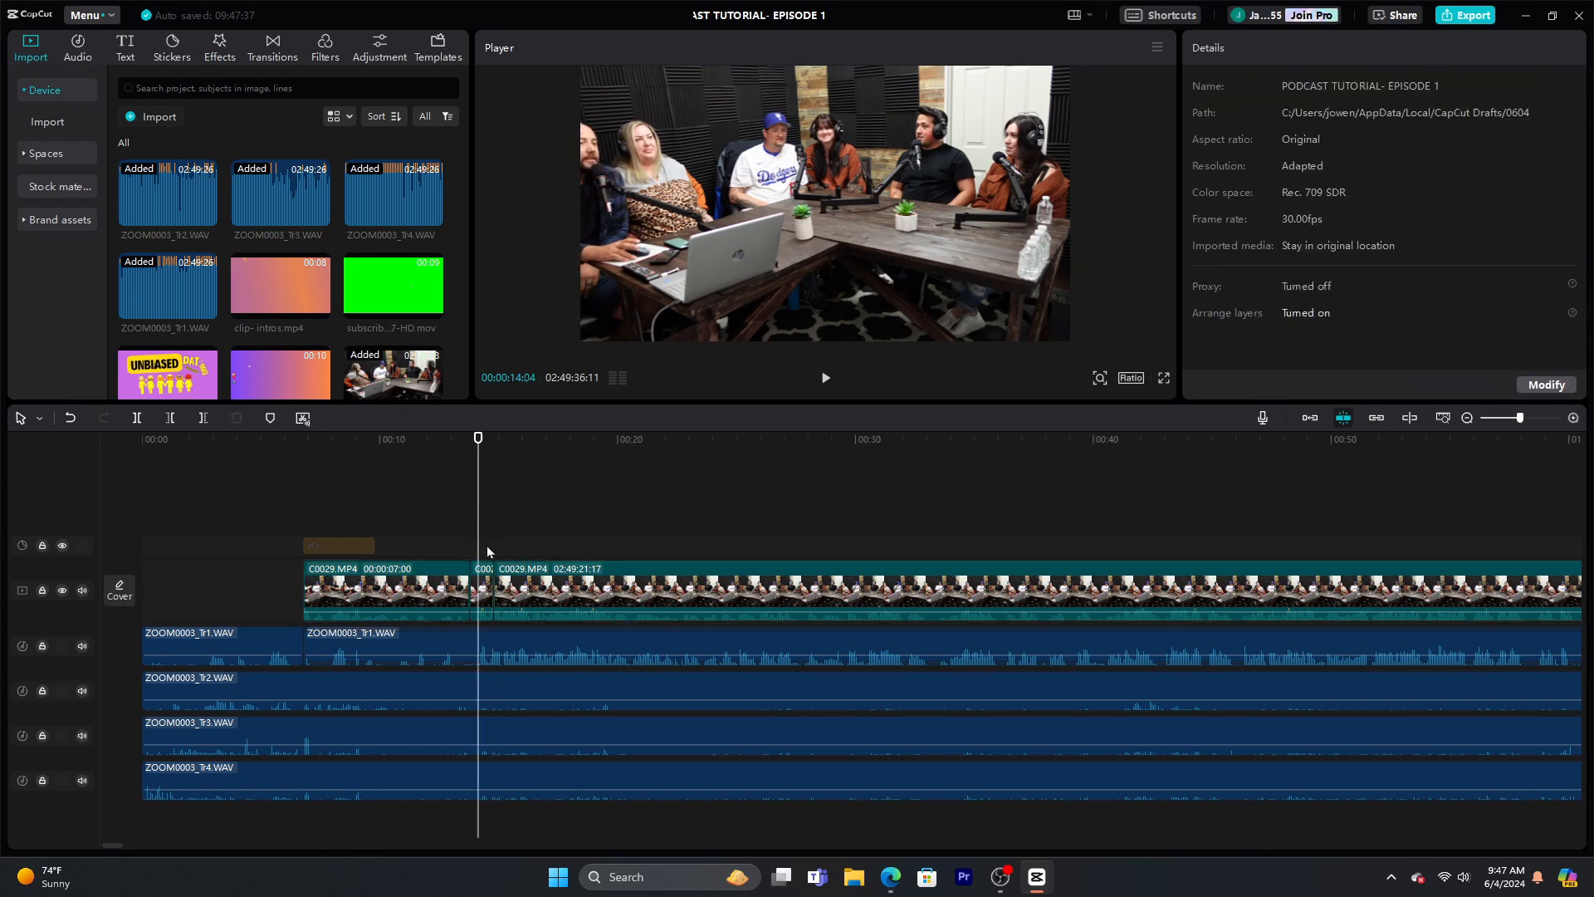
{"action": "left_click", "coordinate": [487, 585]}
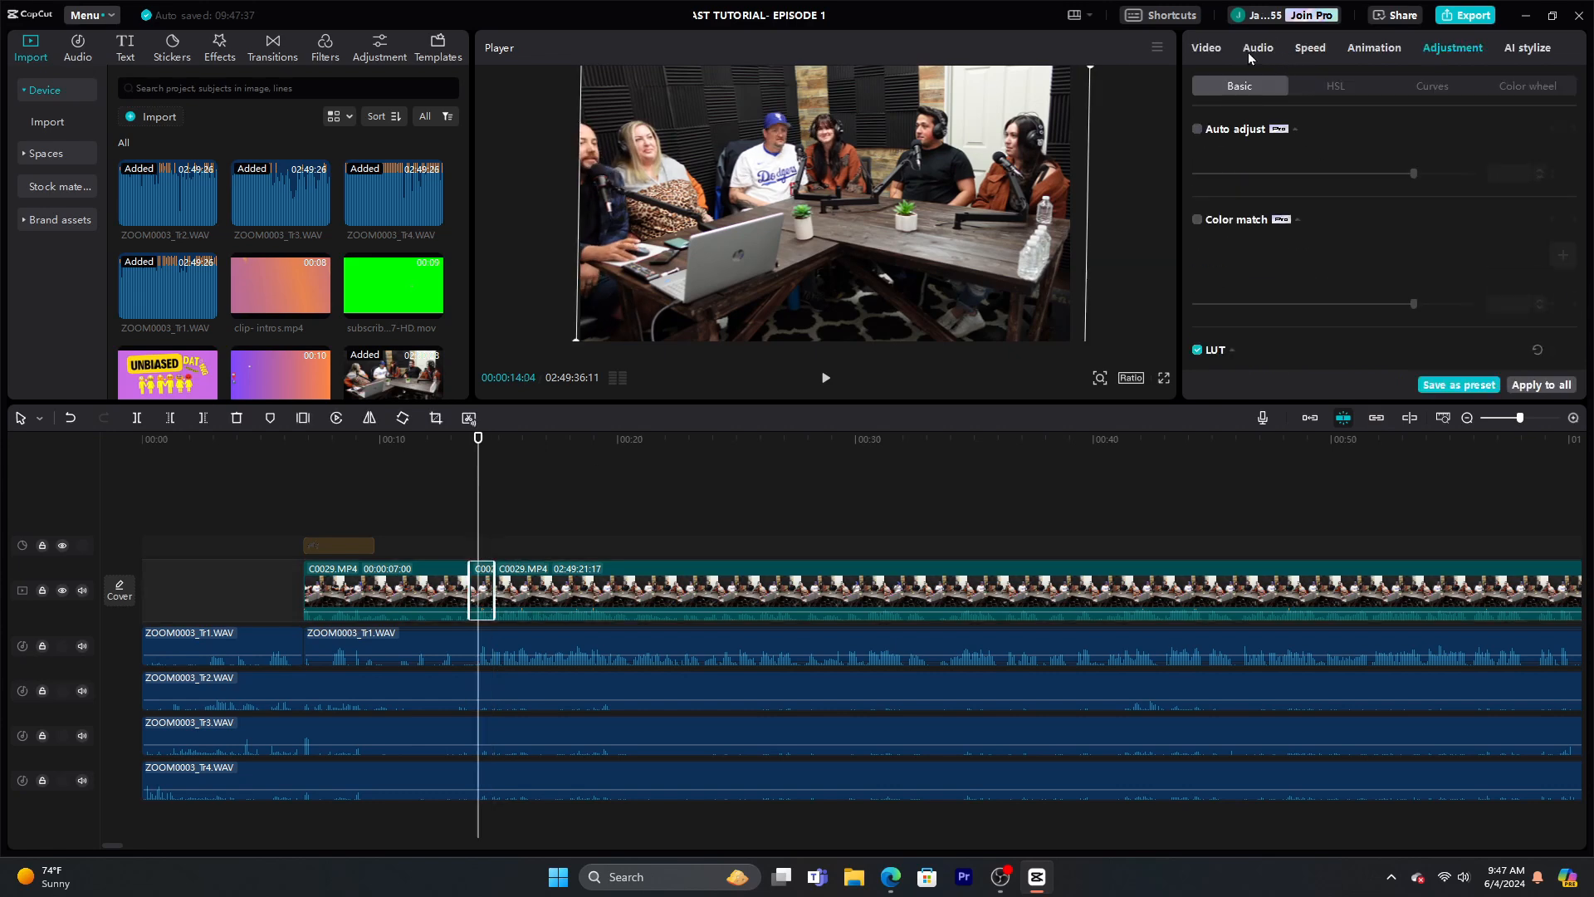
{"action": "left_click", "coordinate": [1204, 50]}
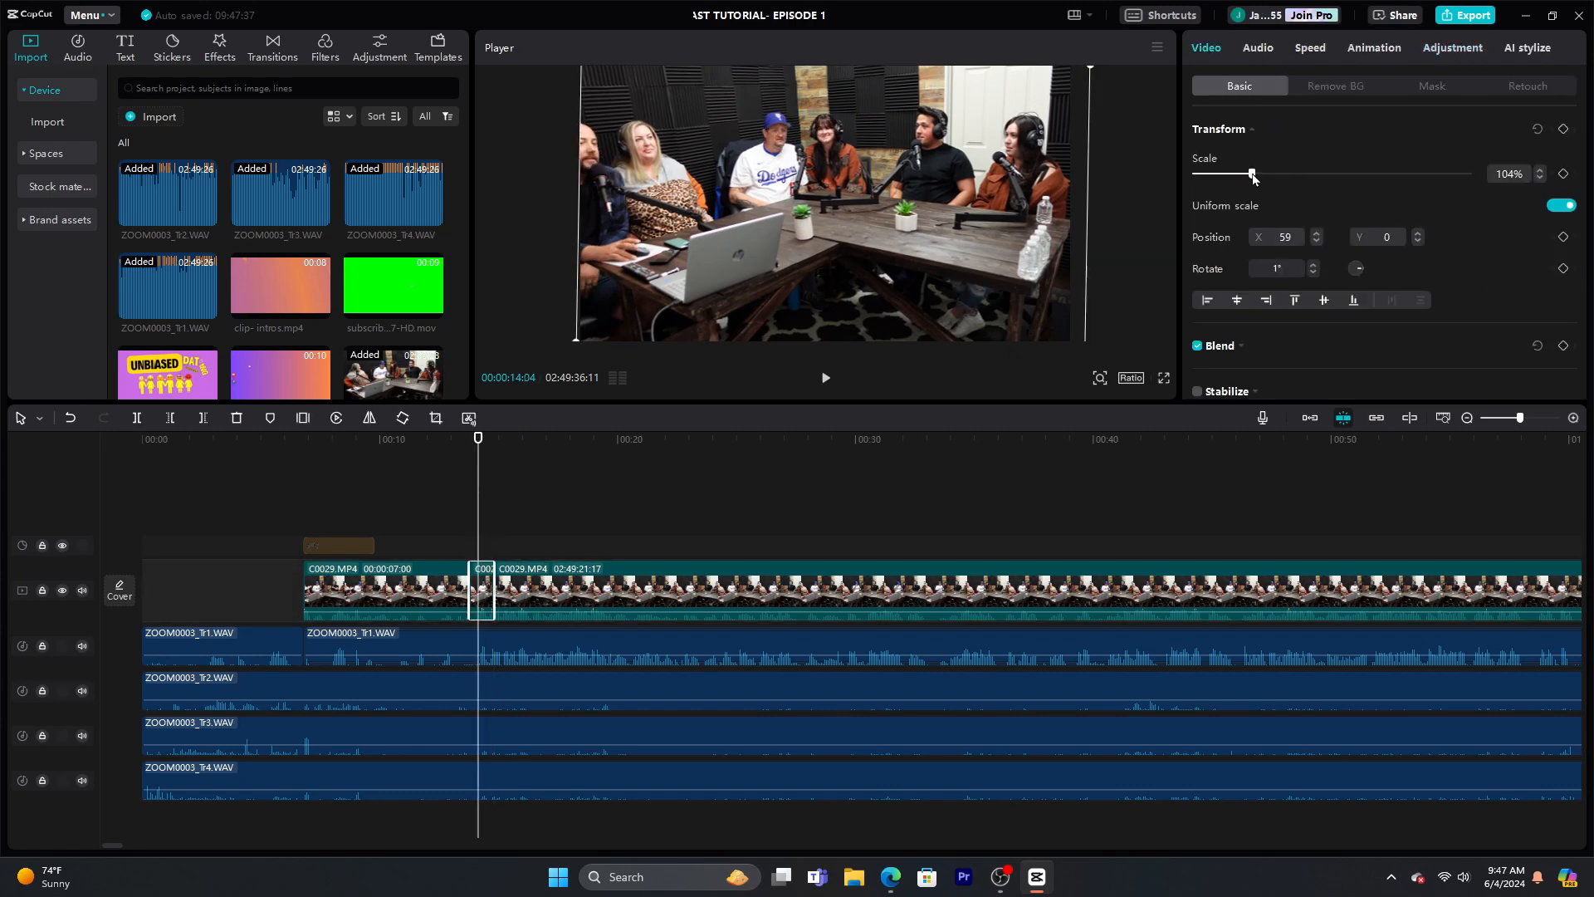
{"action": "left_click_drag", "start_coordinate": [1254, 178], "coordinate": [1263, 176]}
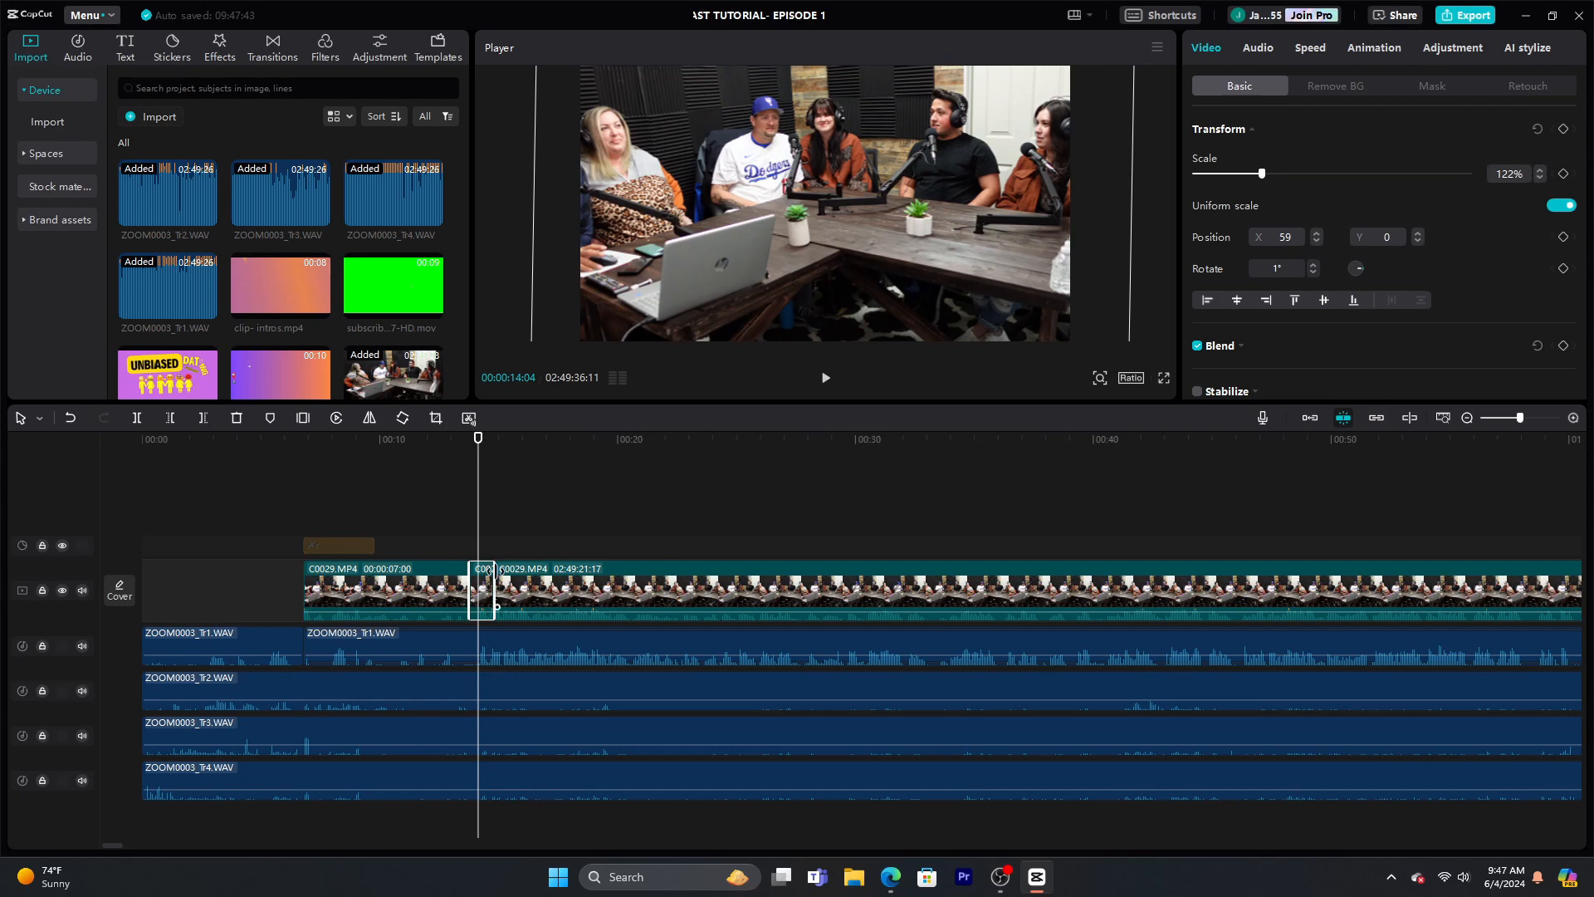
Play the timeline from 00:00:12:21 to 00:00:15:20 to preview the zoom on the short segment
{"action": "left_click", "coordinate": [444, 501]}
{"action": "left_click", "coordinate": [449, 589]}
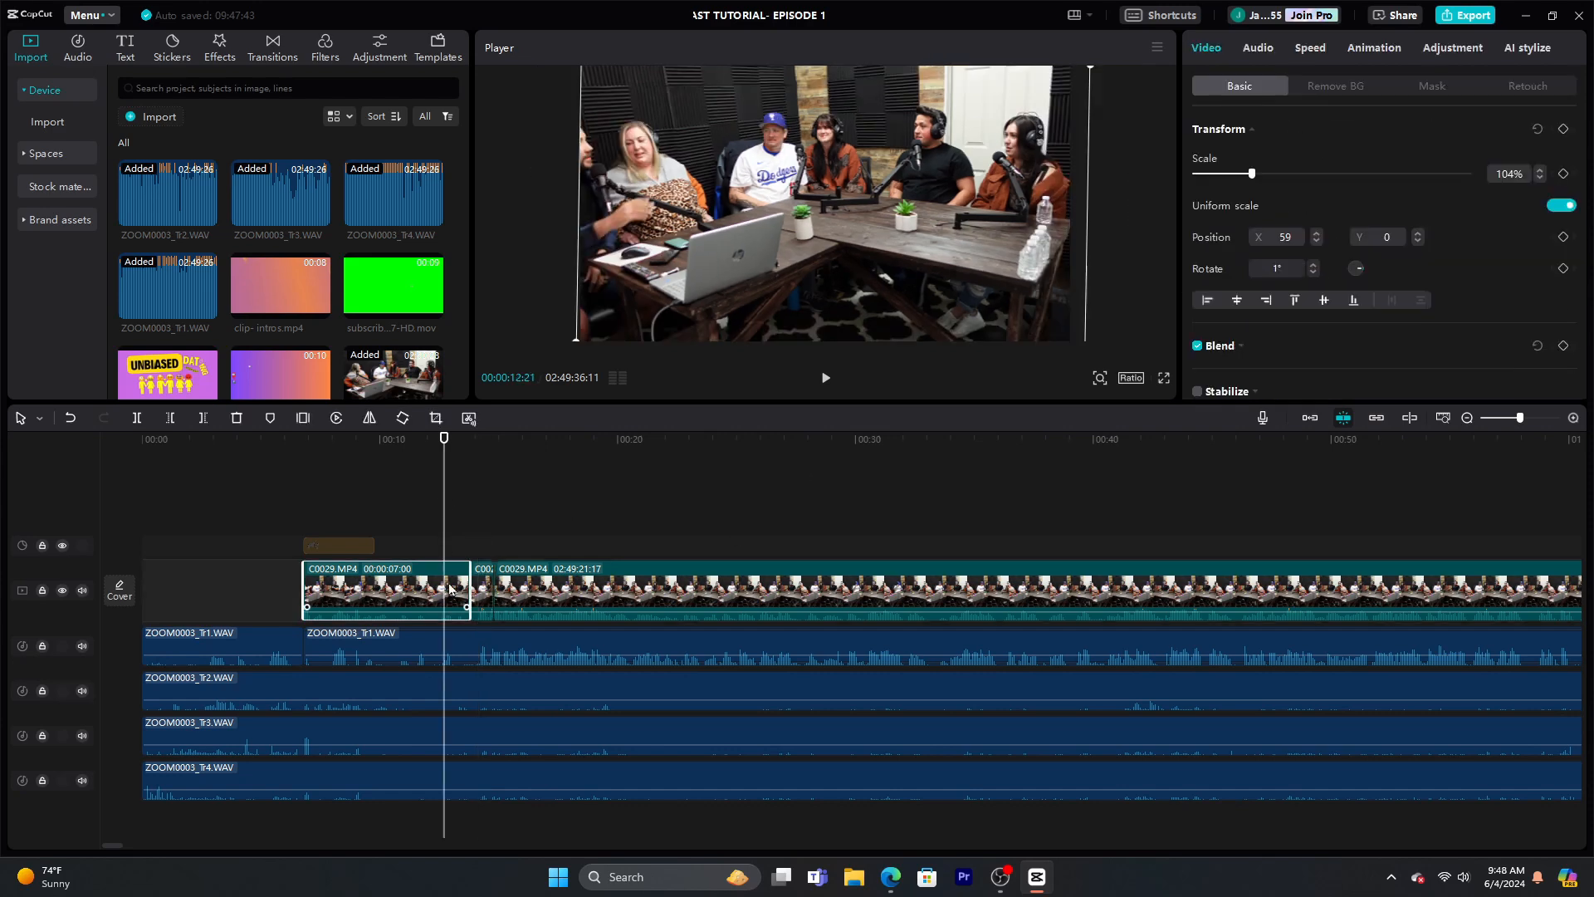
{"action": "left_click", "coordinate": [826, 379]}
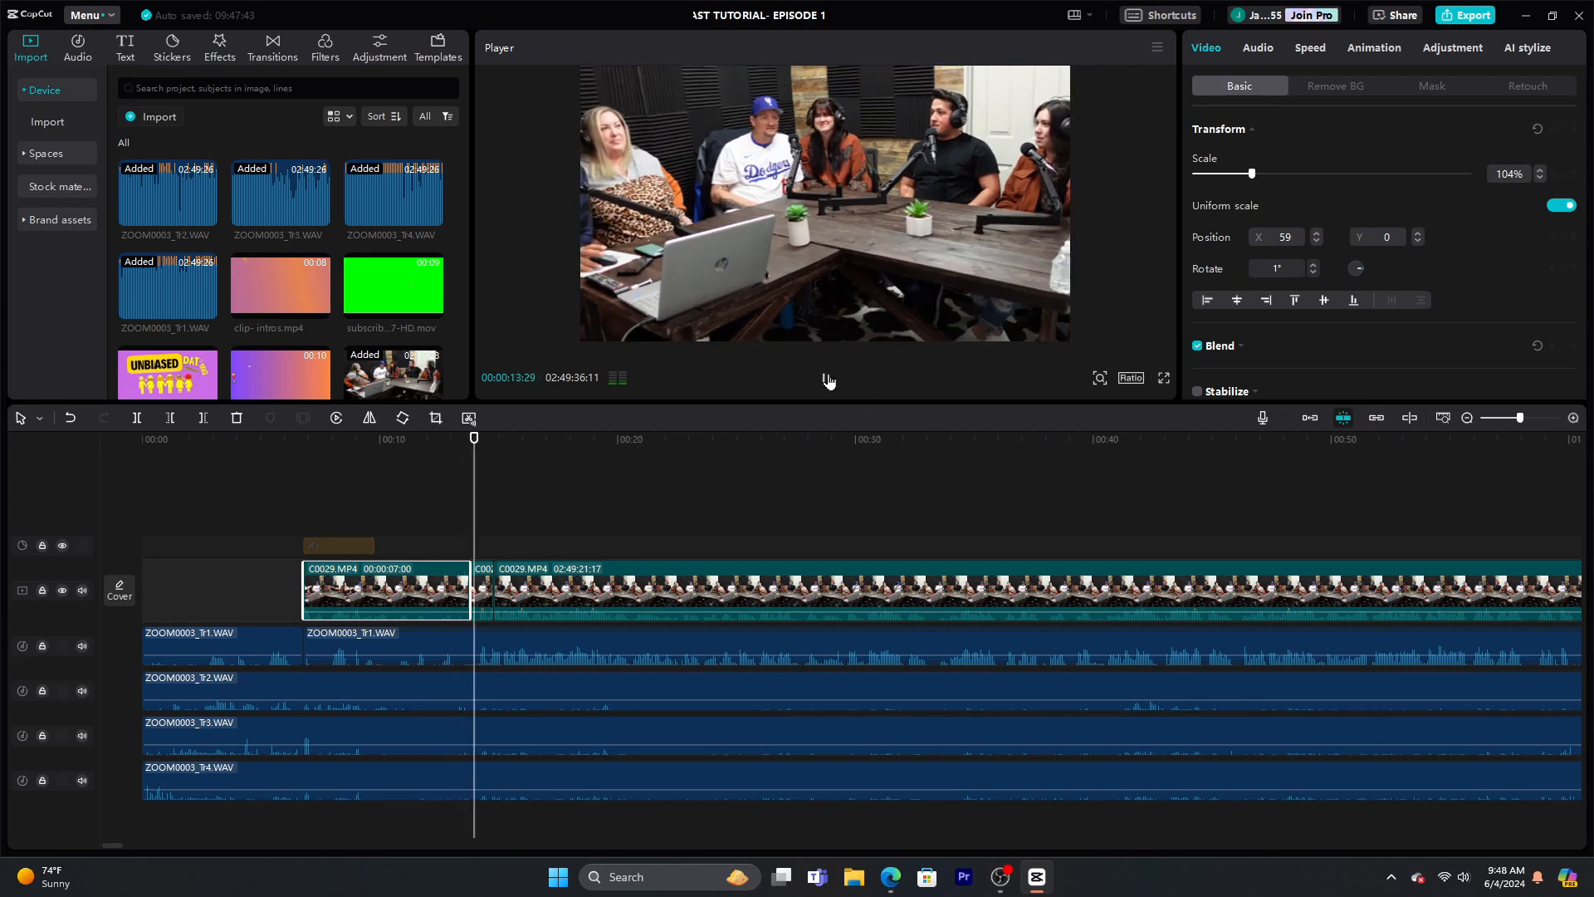
{"action": "left_click", "coordinate": [828, 379]}
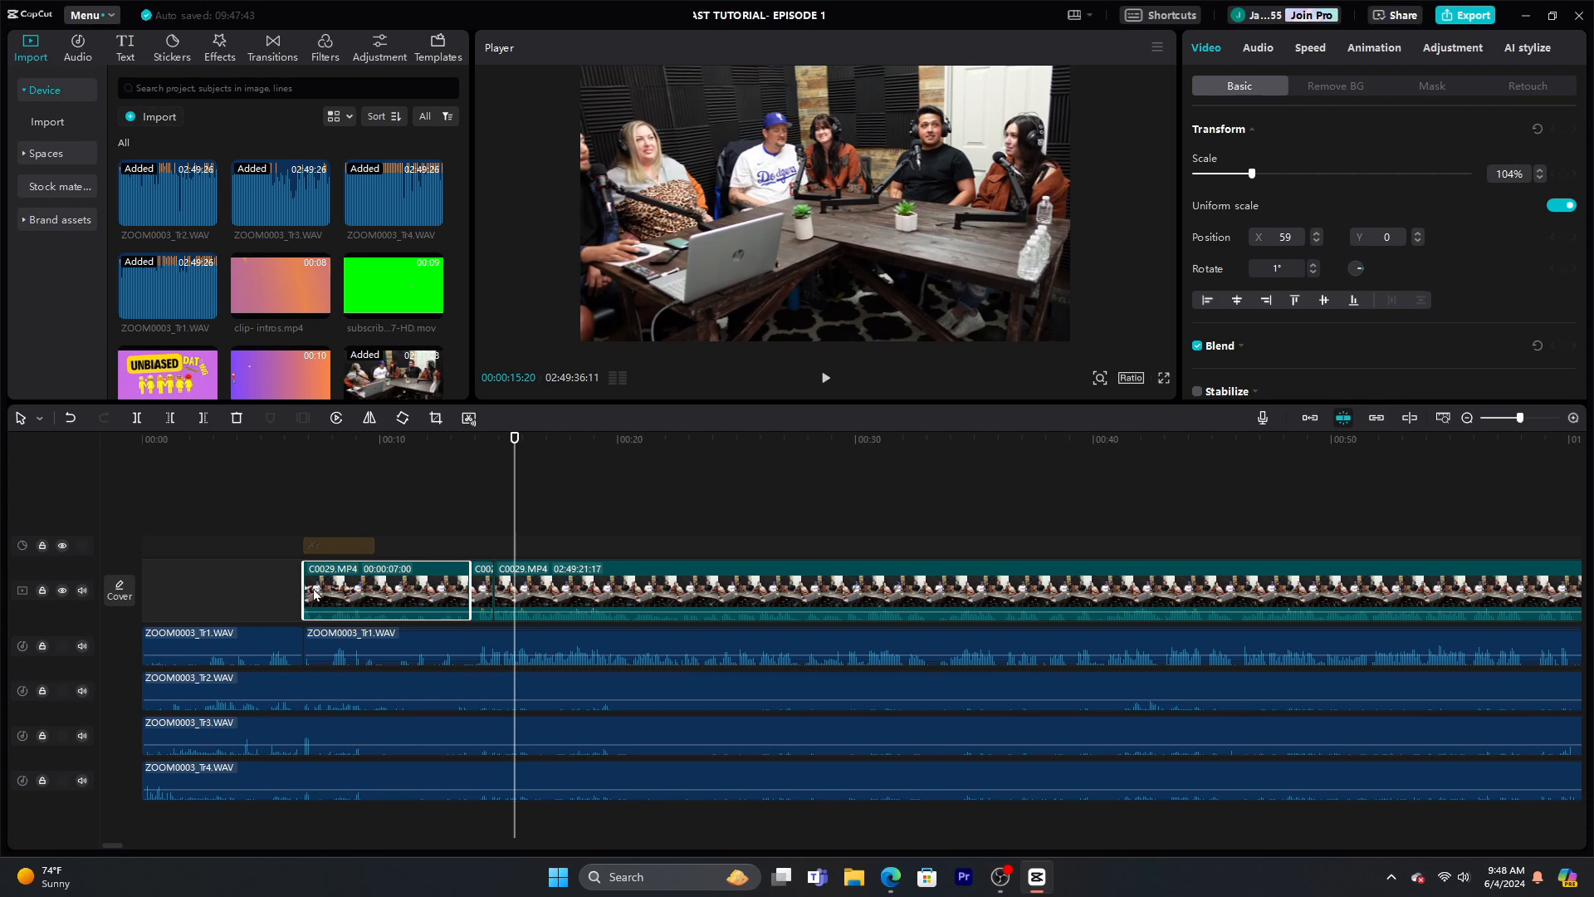
Undo the zoom and the splits on C0029.MP4 so the video is one clip again
{"action": "left_click", "coordinate": [71, 418]}
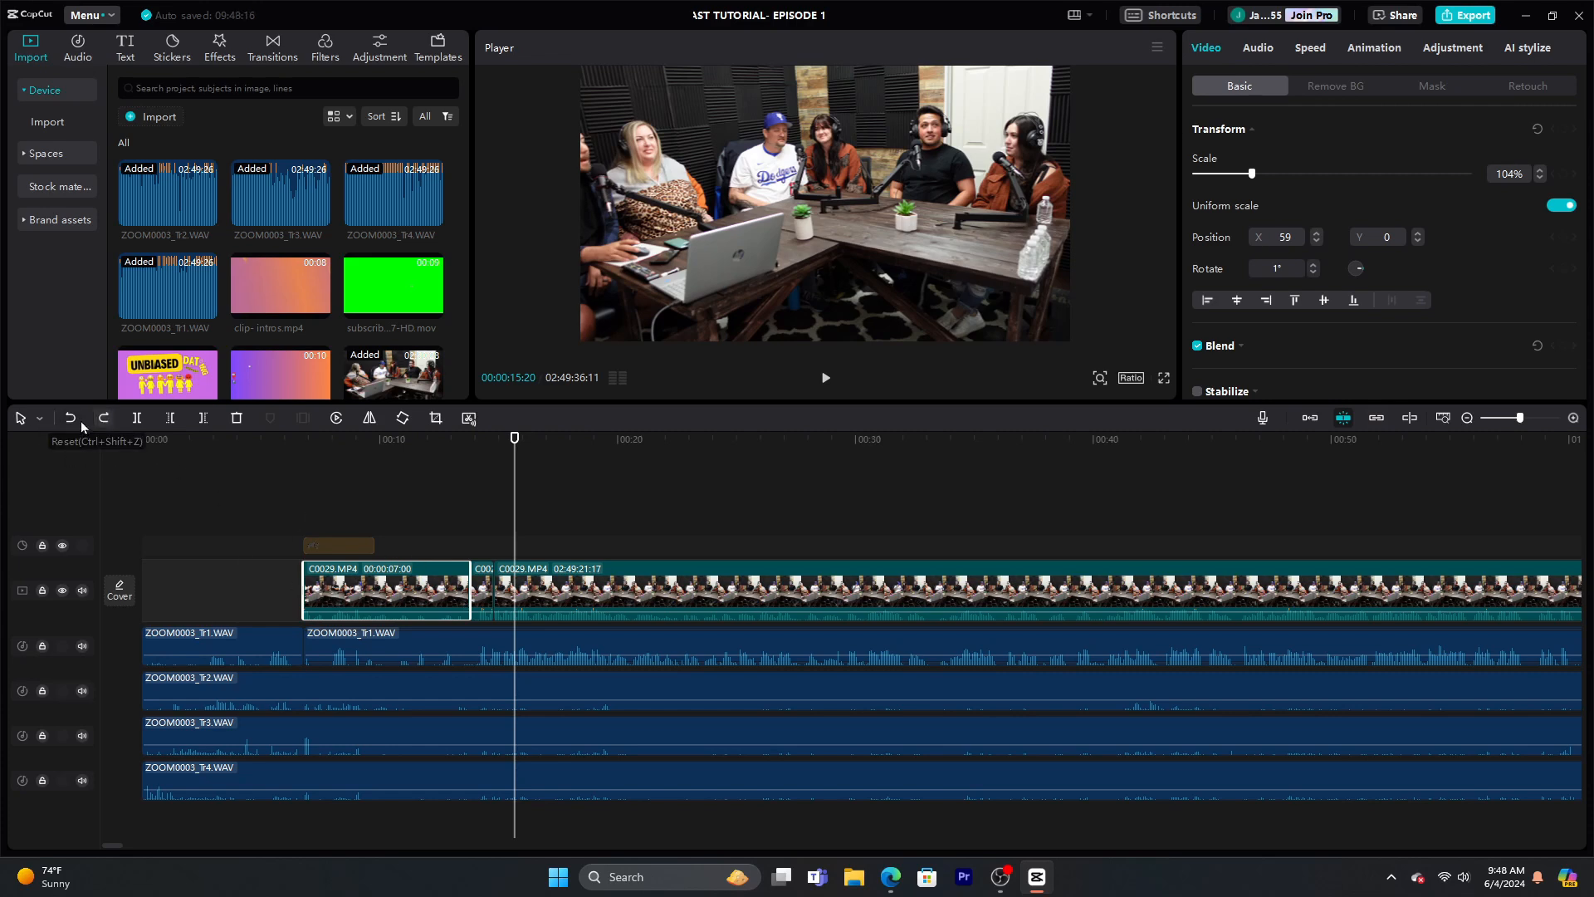
{"action": "left_click", "coordinate": [72, 419]}
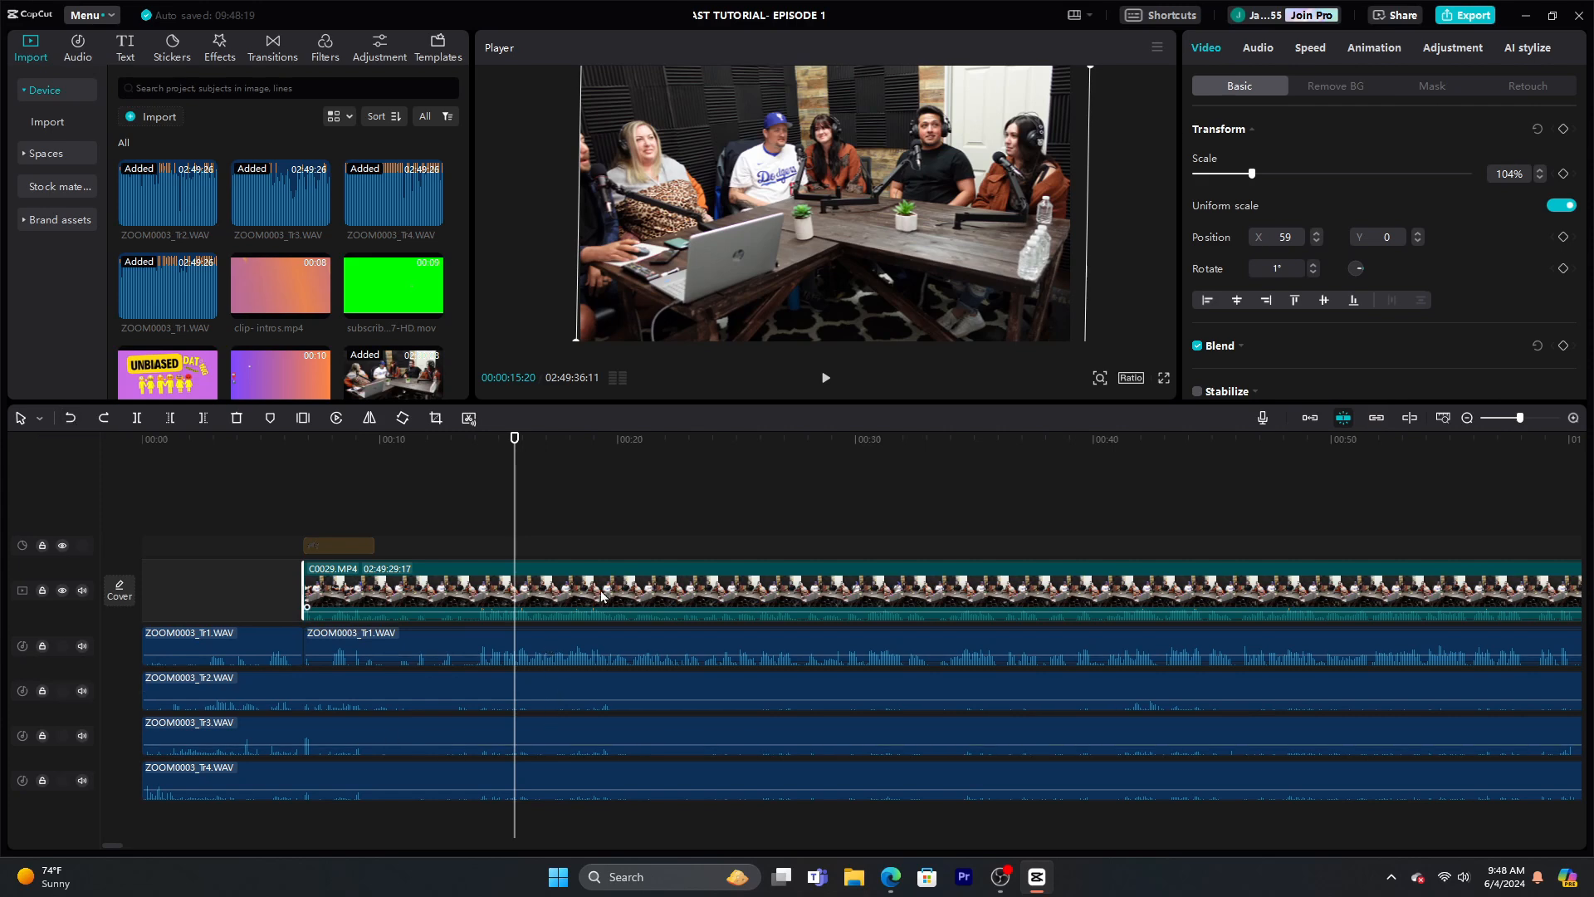
Play the timeline between about 00:00:13:05 and 00:00:14:25 to find where the episode should begin
{"action": "left_click_drag", "start_coordinate": [515, 481], "coordinate": [304, 480]}
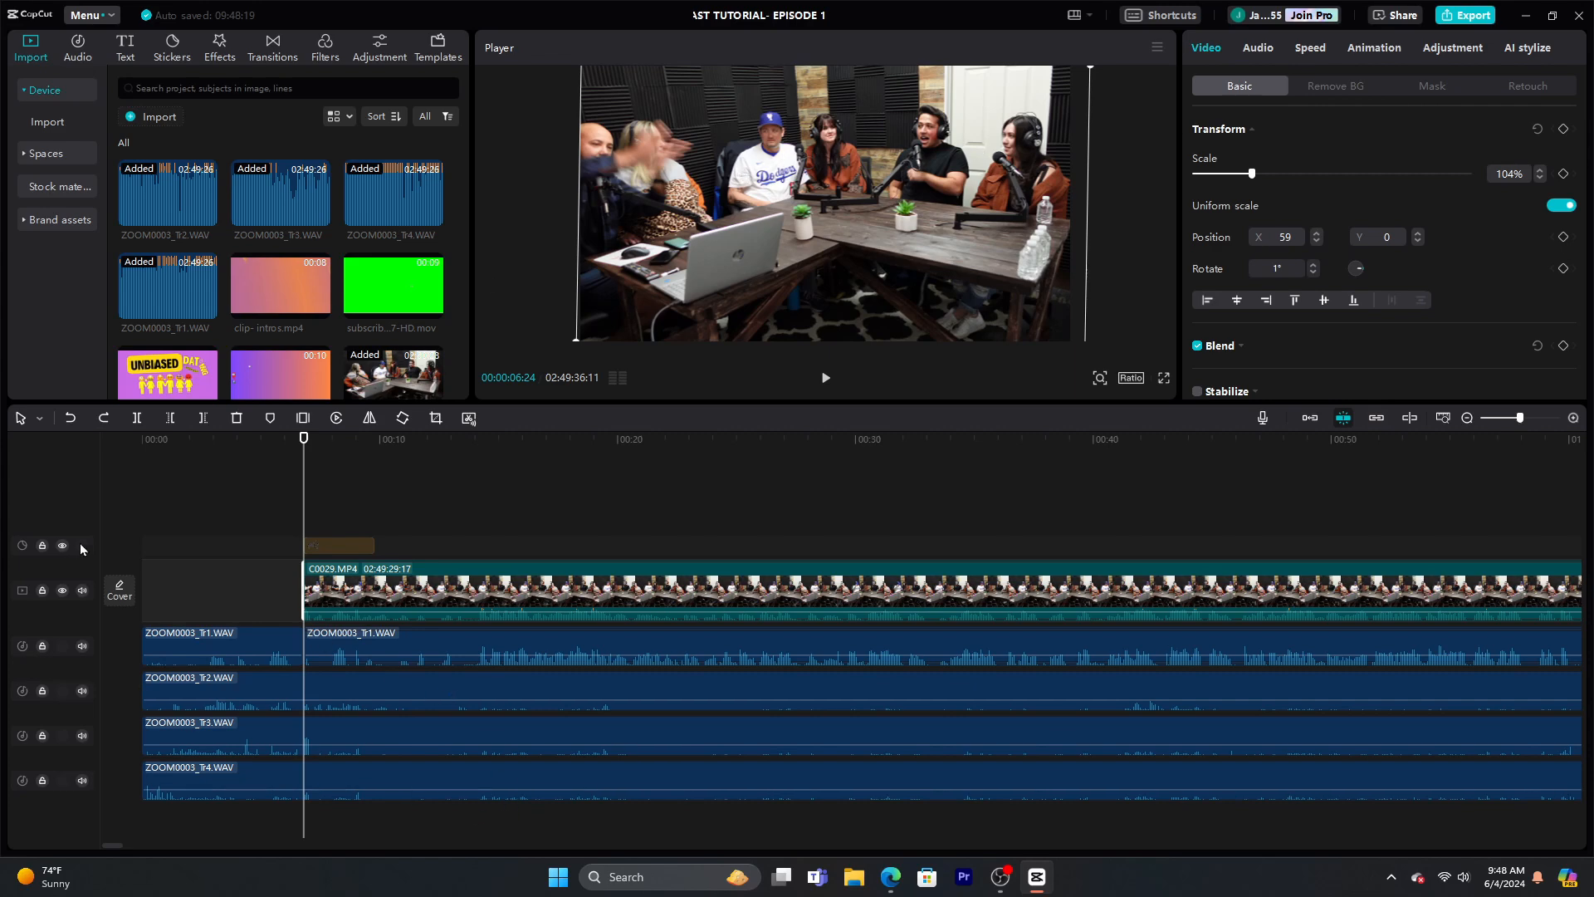
{"action": "left_click", "coordinate": [250, 646]}
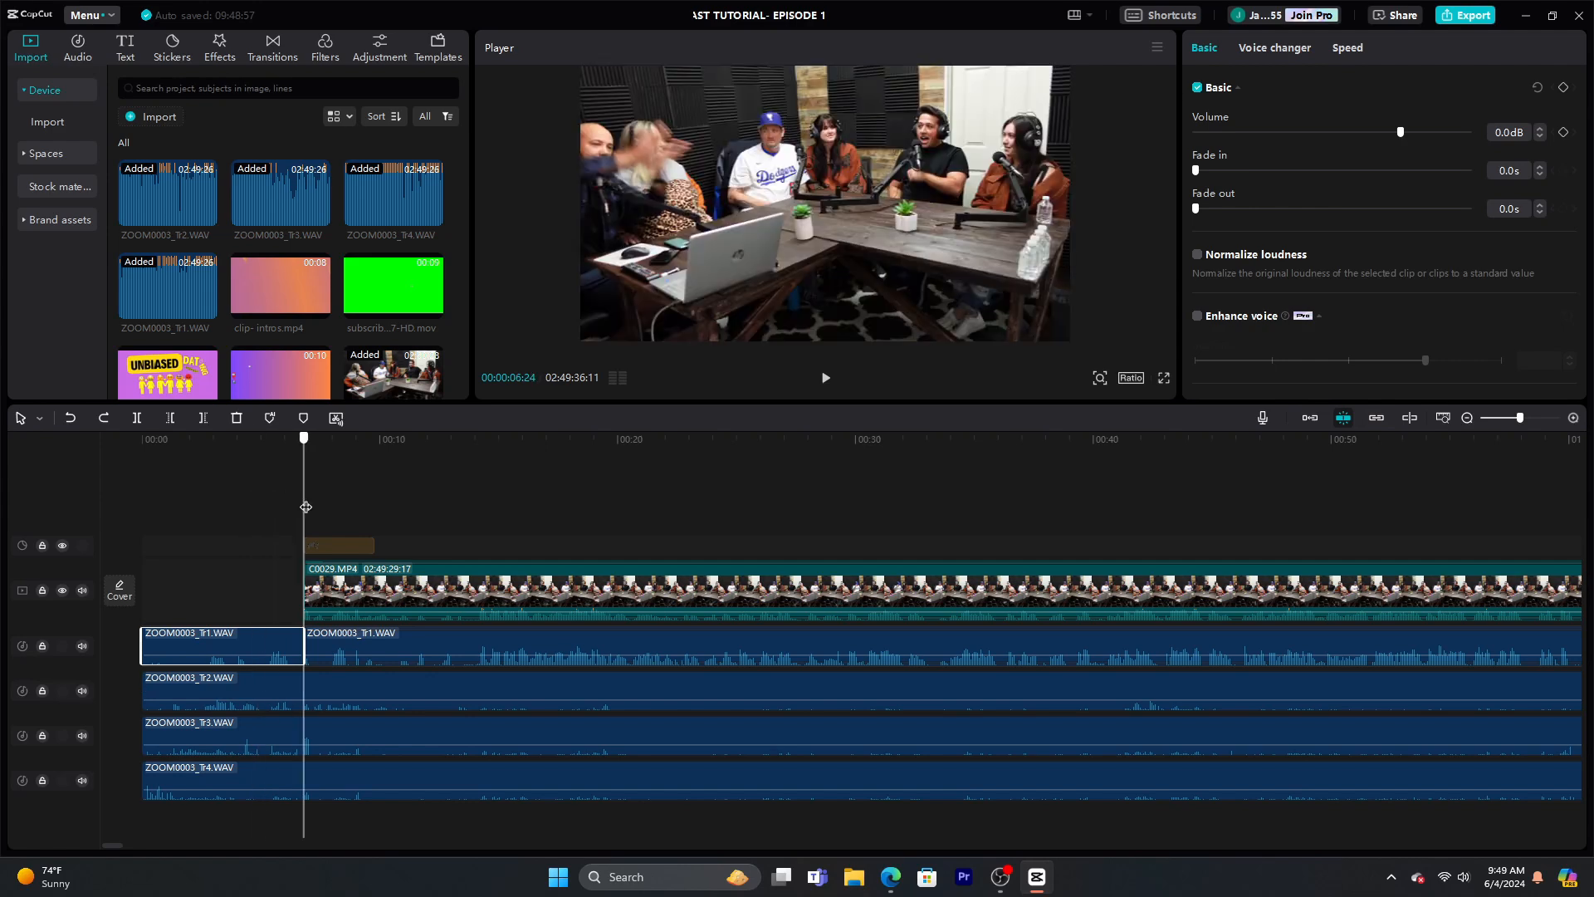
{"action": "left_click_drag", "start_coordinate": [305, 506], "coordinate": [455, 520]}
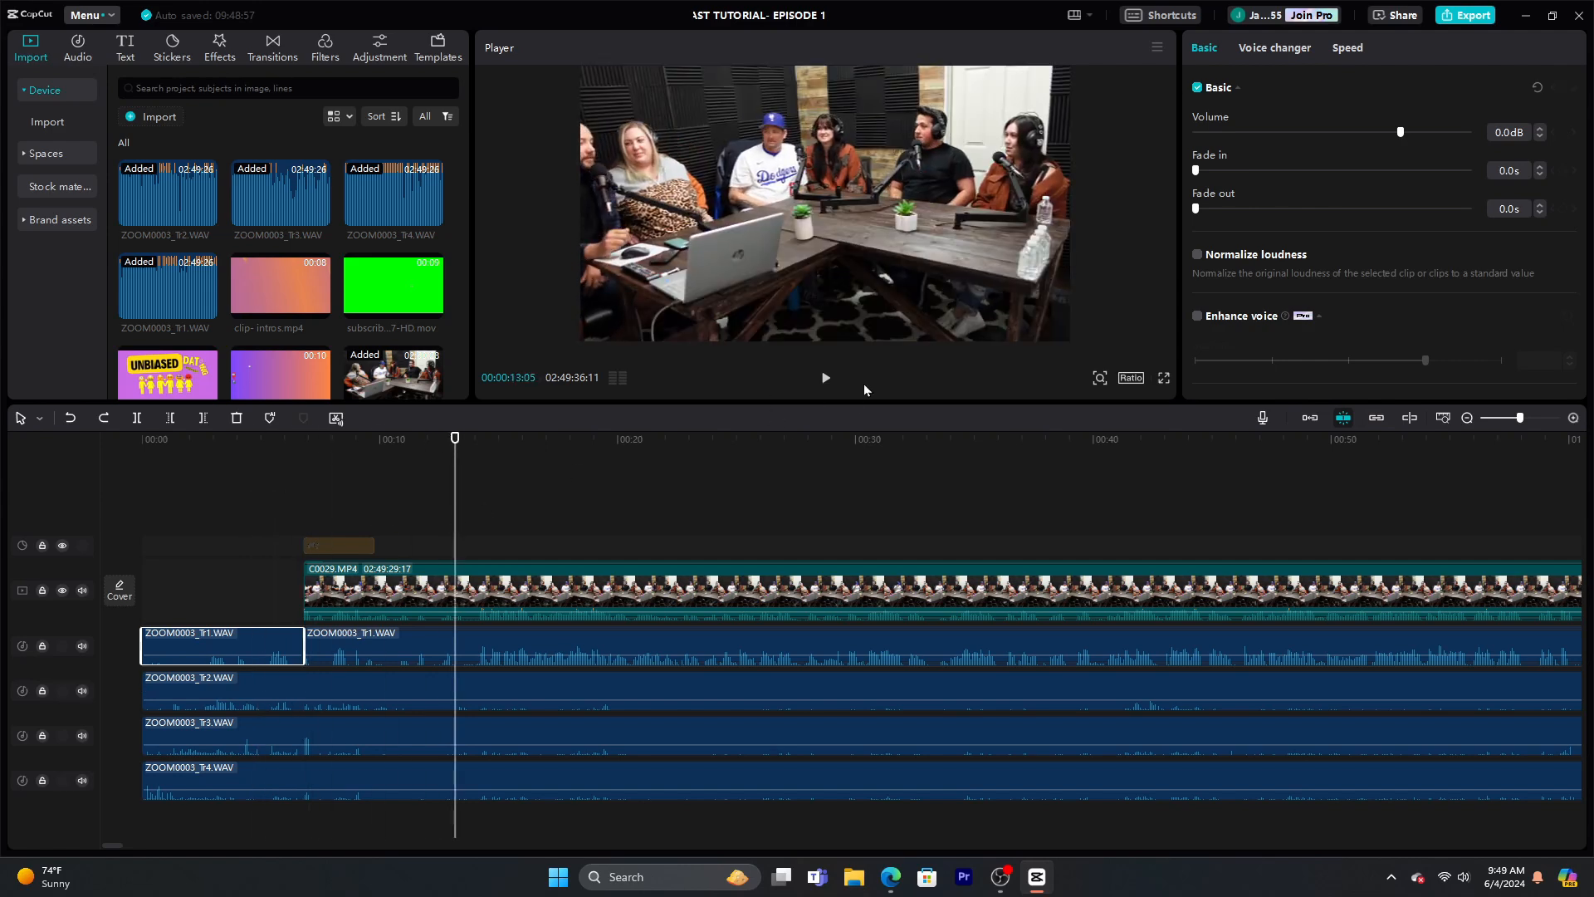
{"action": "left_click", "coordinate": [826, 379]}
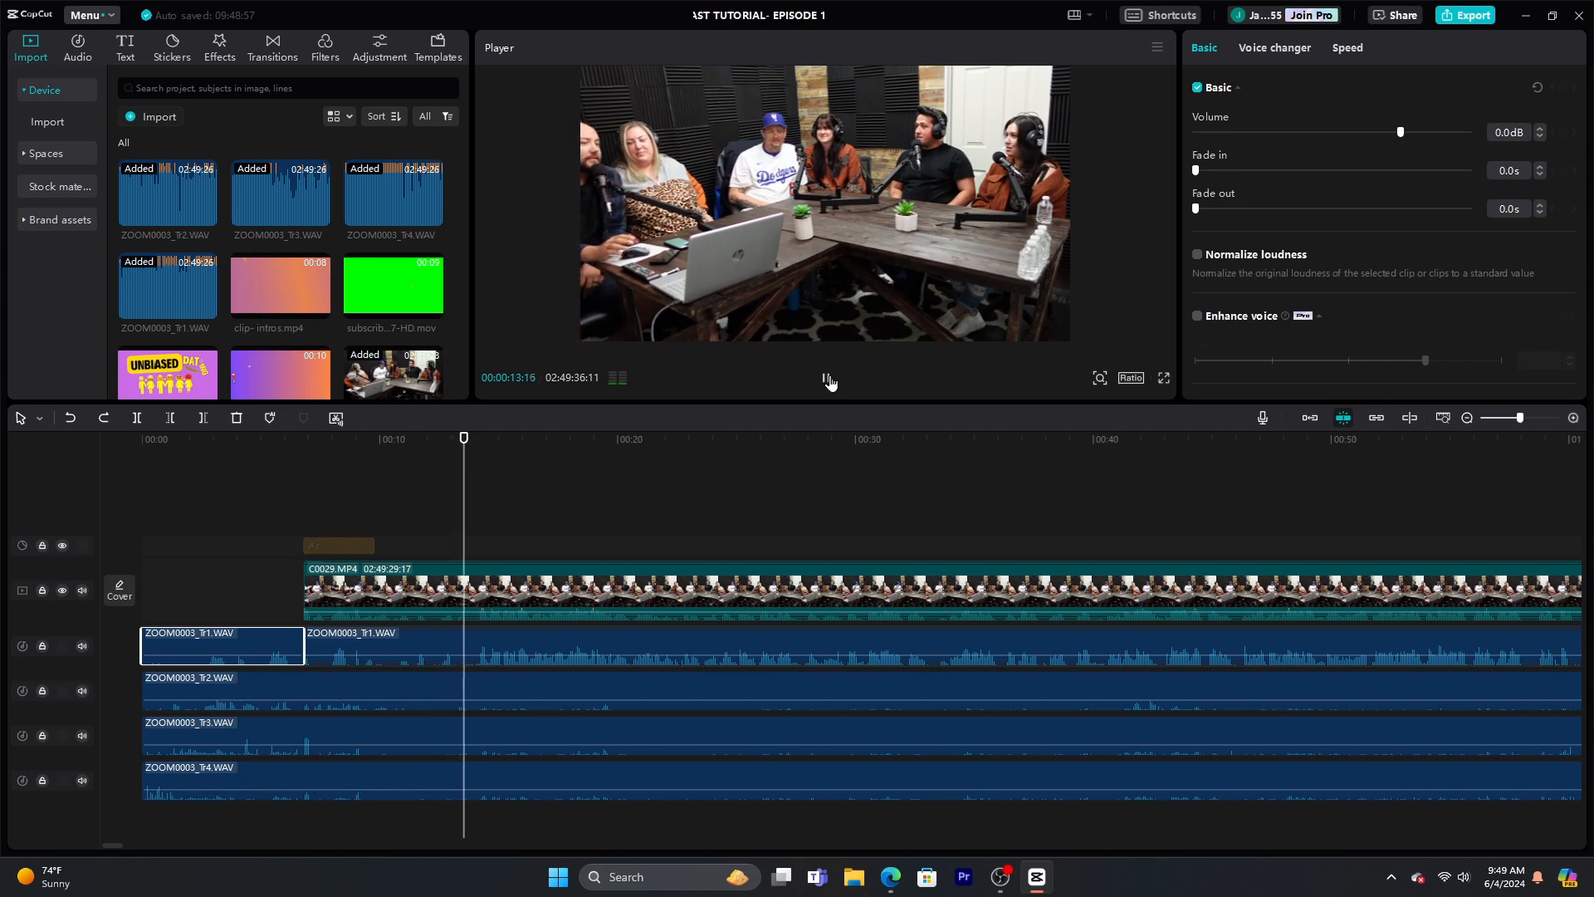
{"action": "left_click", "coordinate": [826, 379]}
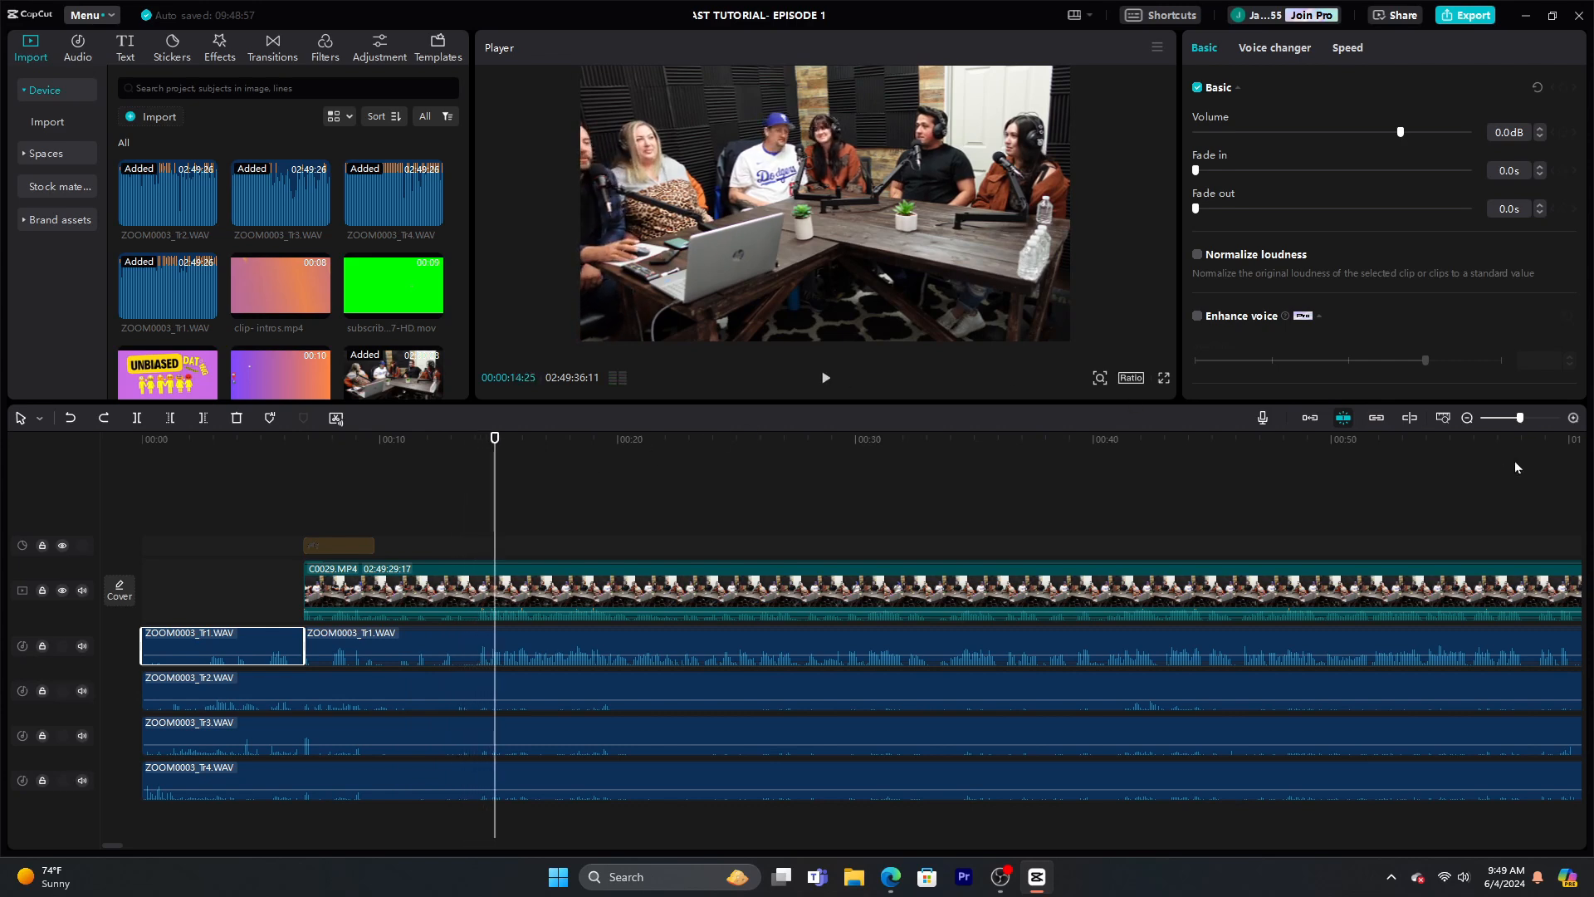
{"action": "left_click", "coordinate": [1574, 420]}
{"action": "left_click", "coordinate": [1575, 420]}
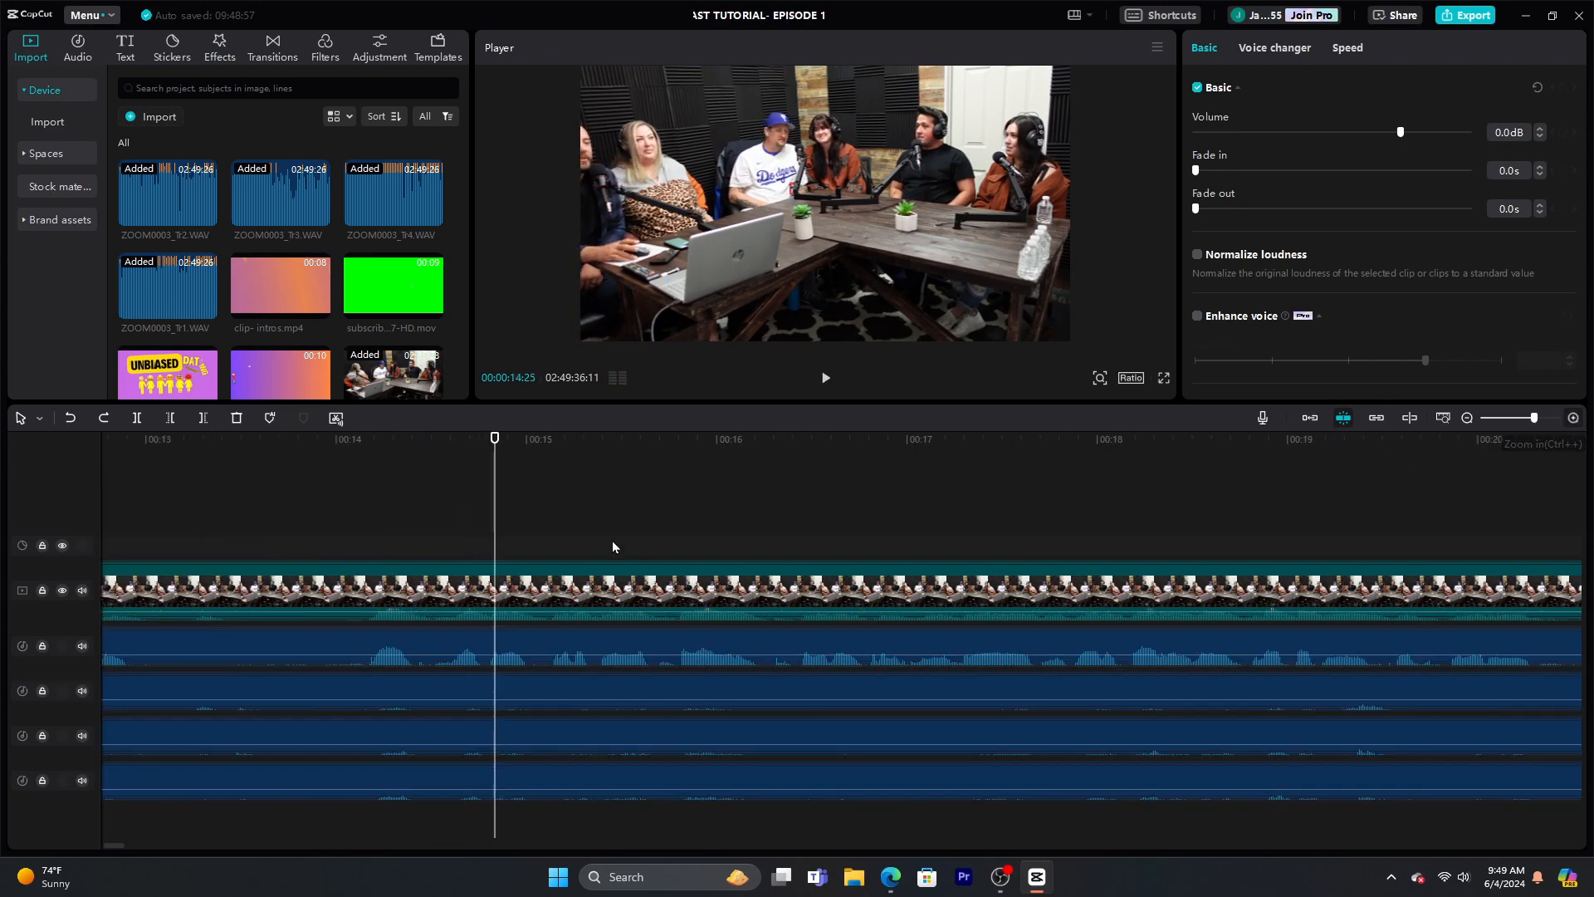
{"action": "left_click", "coordinate": [272, 505]}
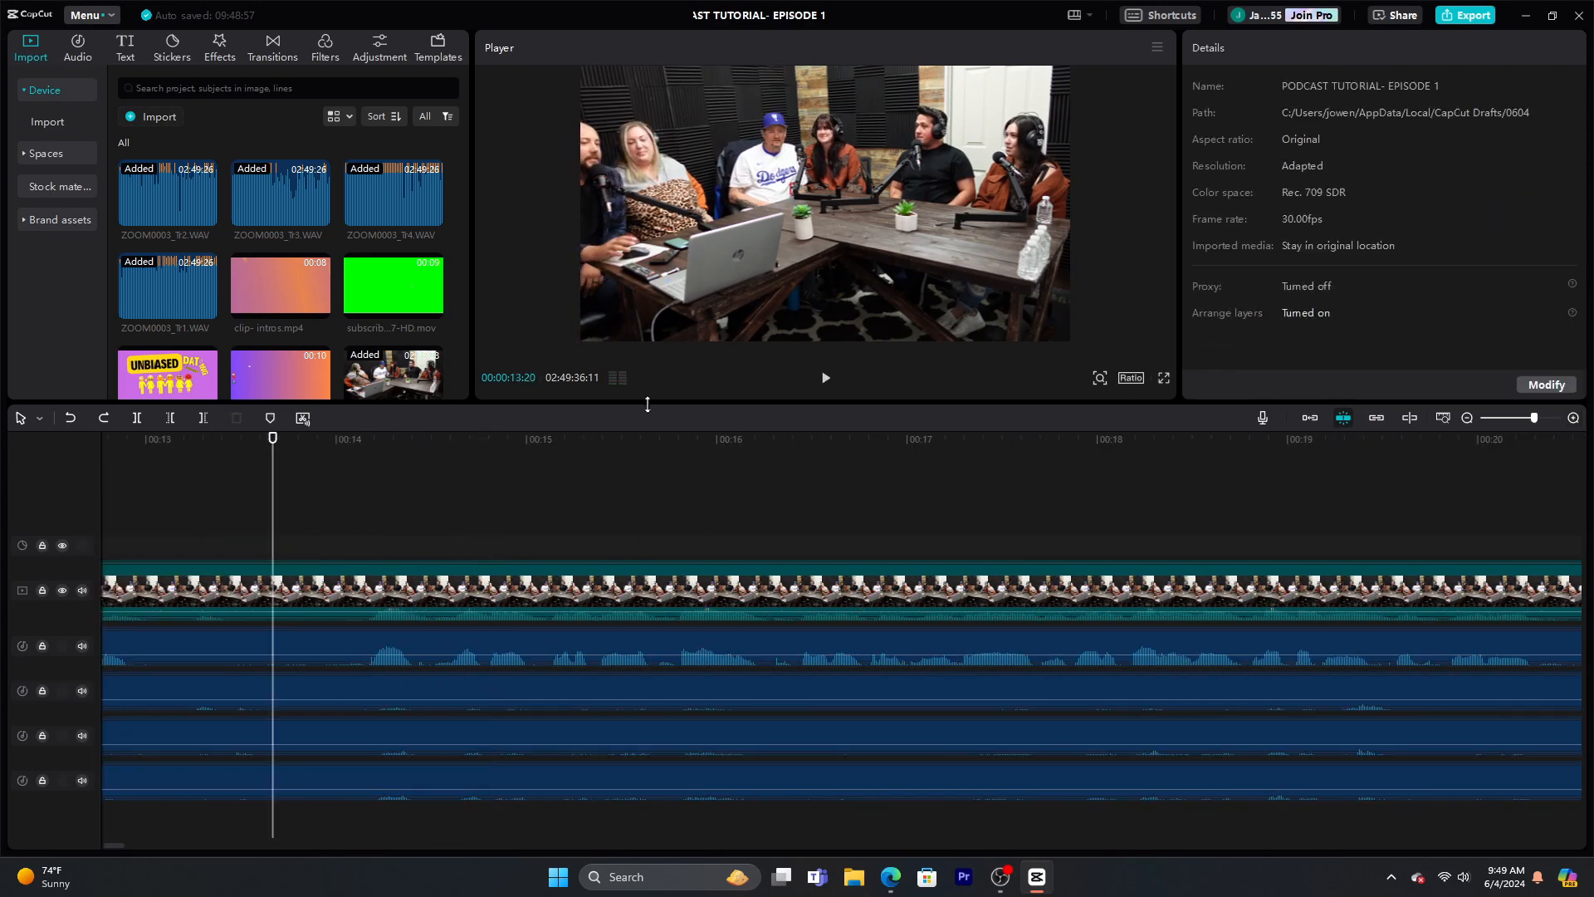
{"action": "left_click", "coordinate": [827, 381]}
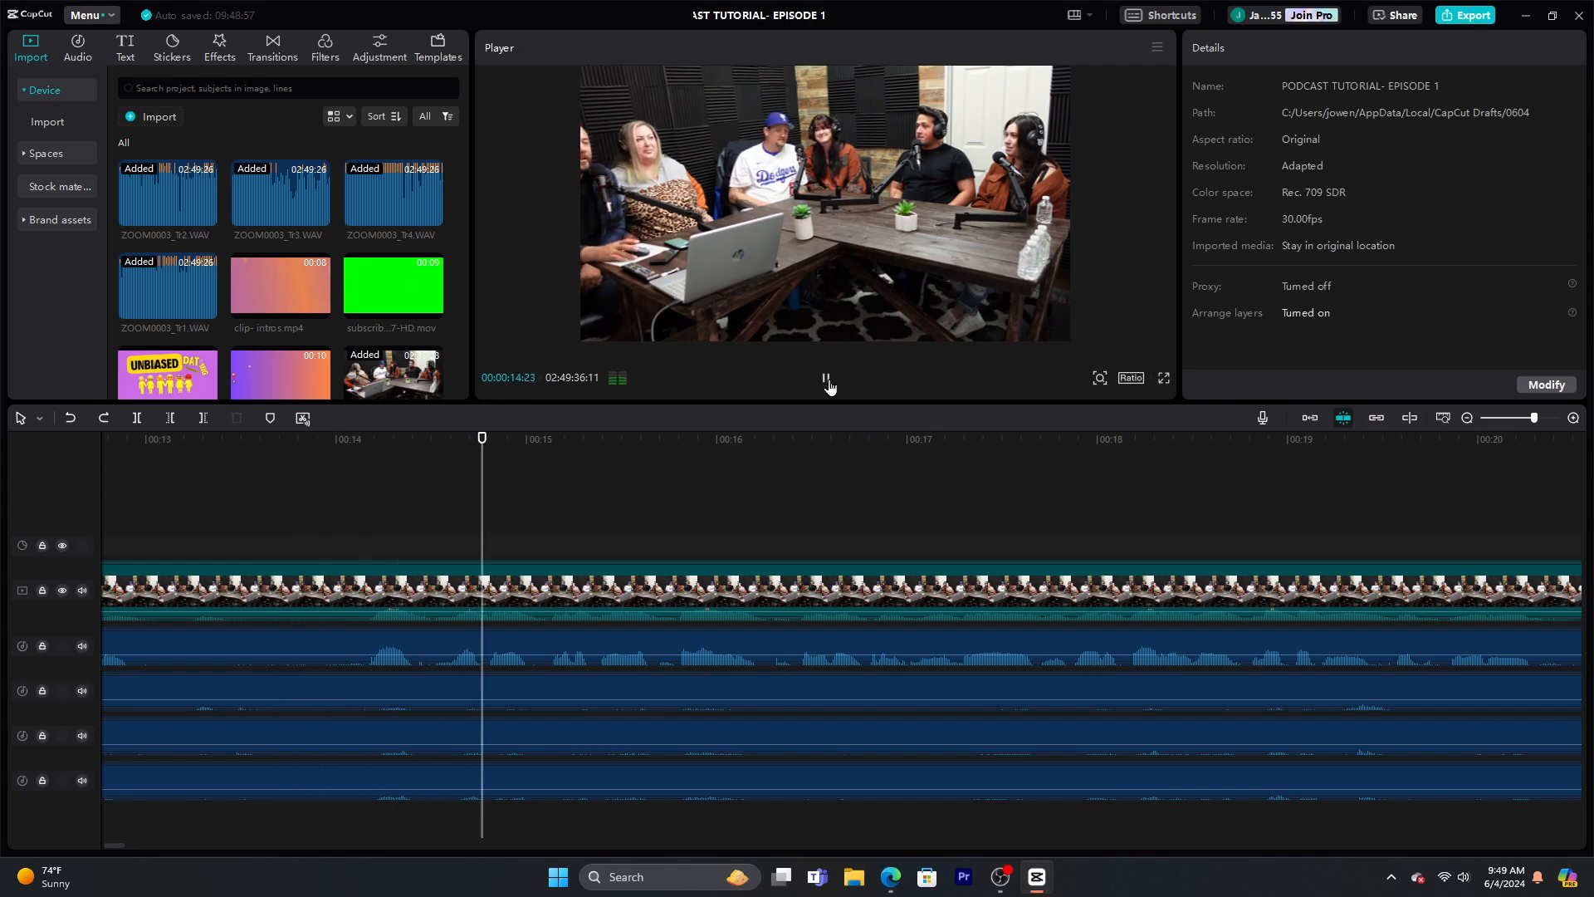
{"action": "left_click", "coordinate": [827, 381]}
Split C0029.MP4 and all four ZOOM0003 audio tracks at 00:00:14:16
{"action": "left_click_drag", "start_coordinate": [510, 471], "coordinate": [438, 484]}
{"action": "left_click", "coordinate": [387, 592]}
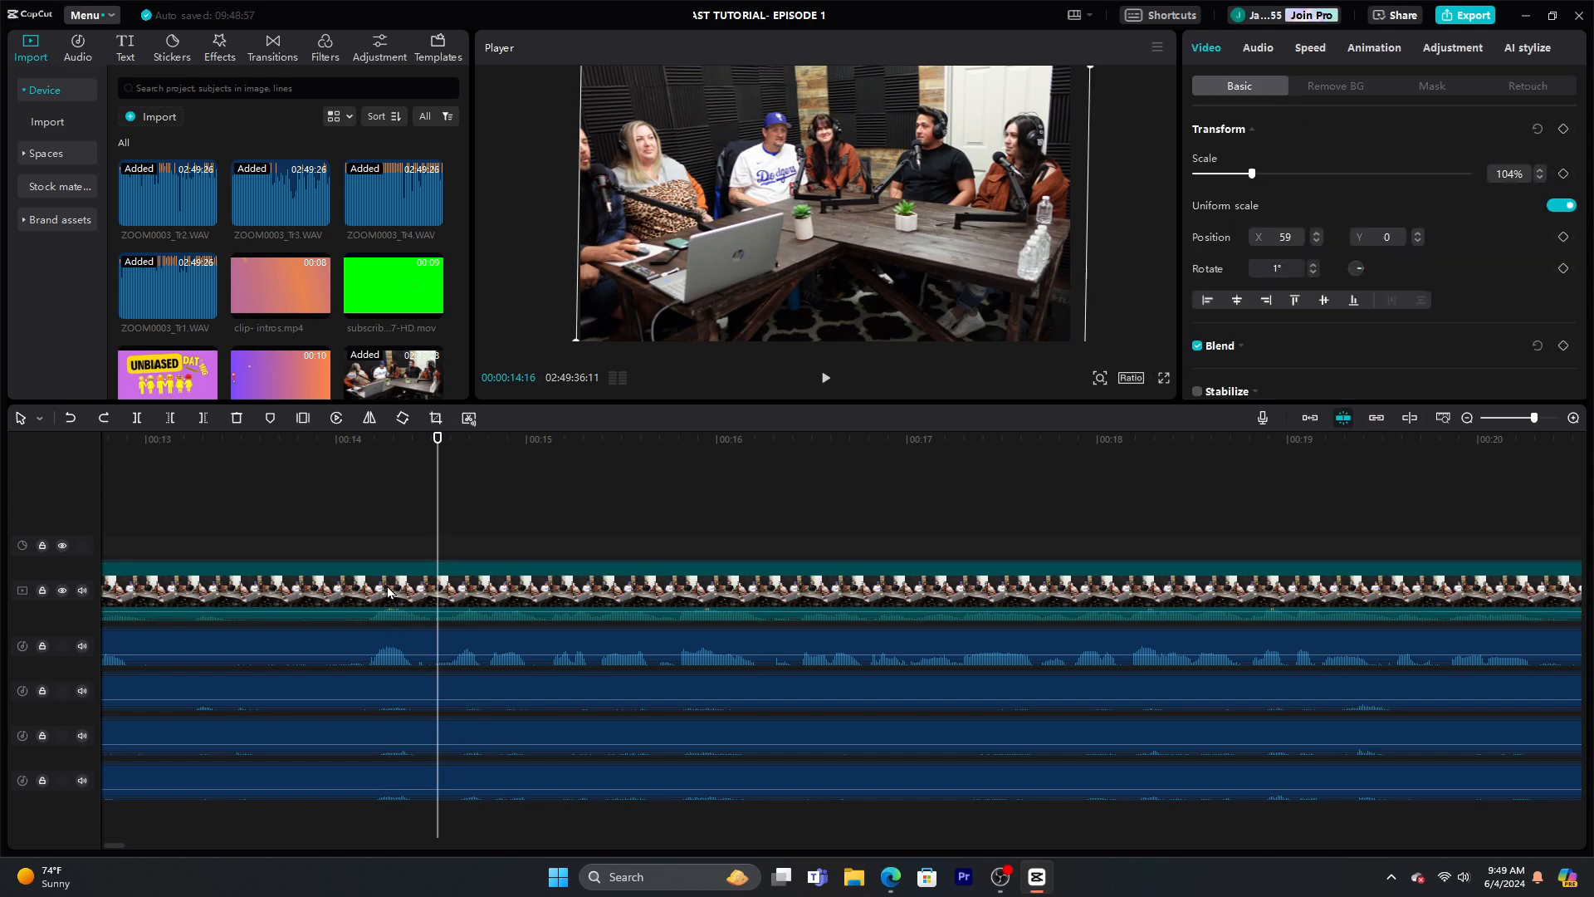
{"action": "key", "text": "ctrl+b"}
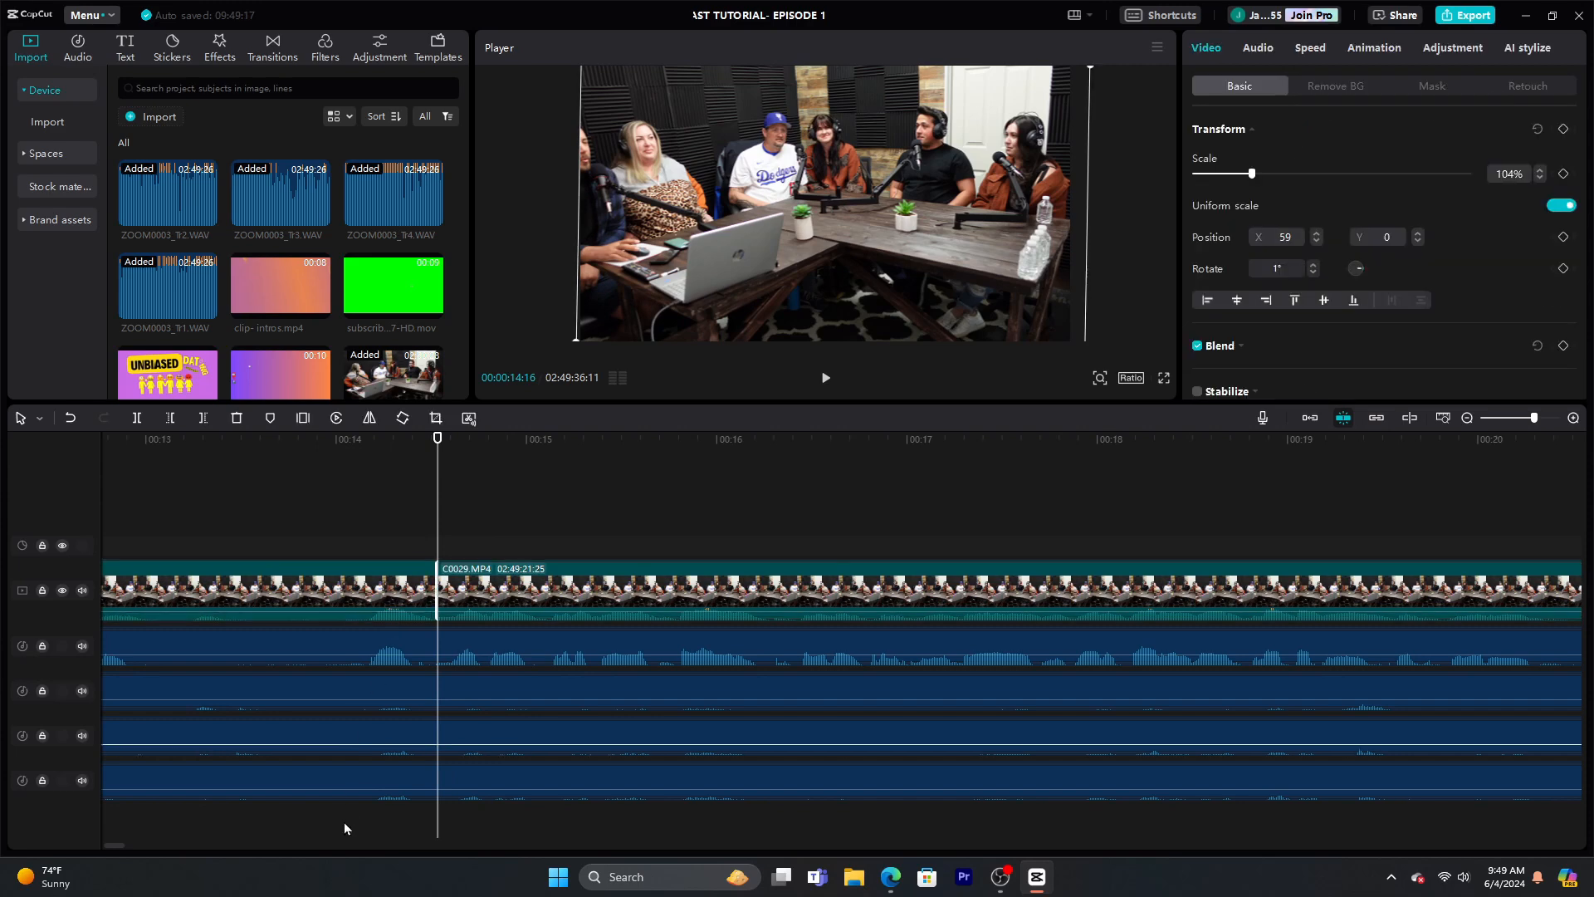
{"action": "left_click_drag", "start_coordinate": [354, 829], "coordinate": [284, 502]}
{"action": "left_click_drag", "start_coordinate": [380, 831], "coordinate": [297, 520]}
{"action": "key", "text": "ctrl+b"}
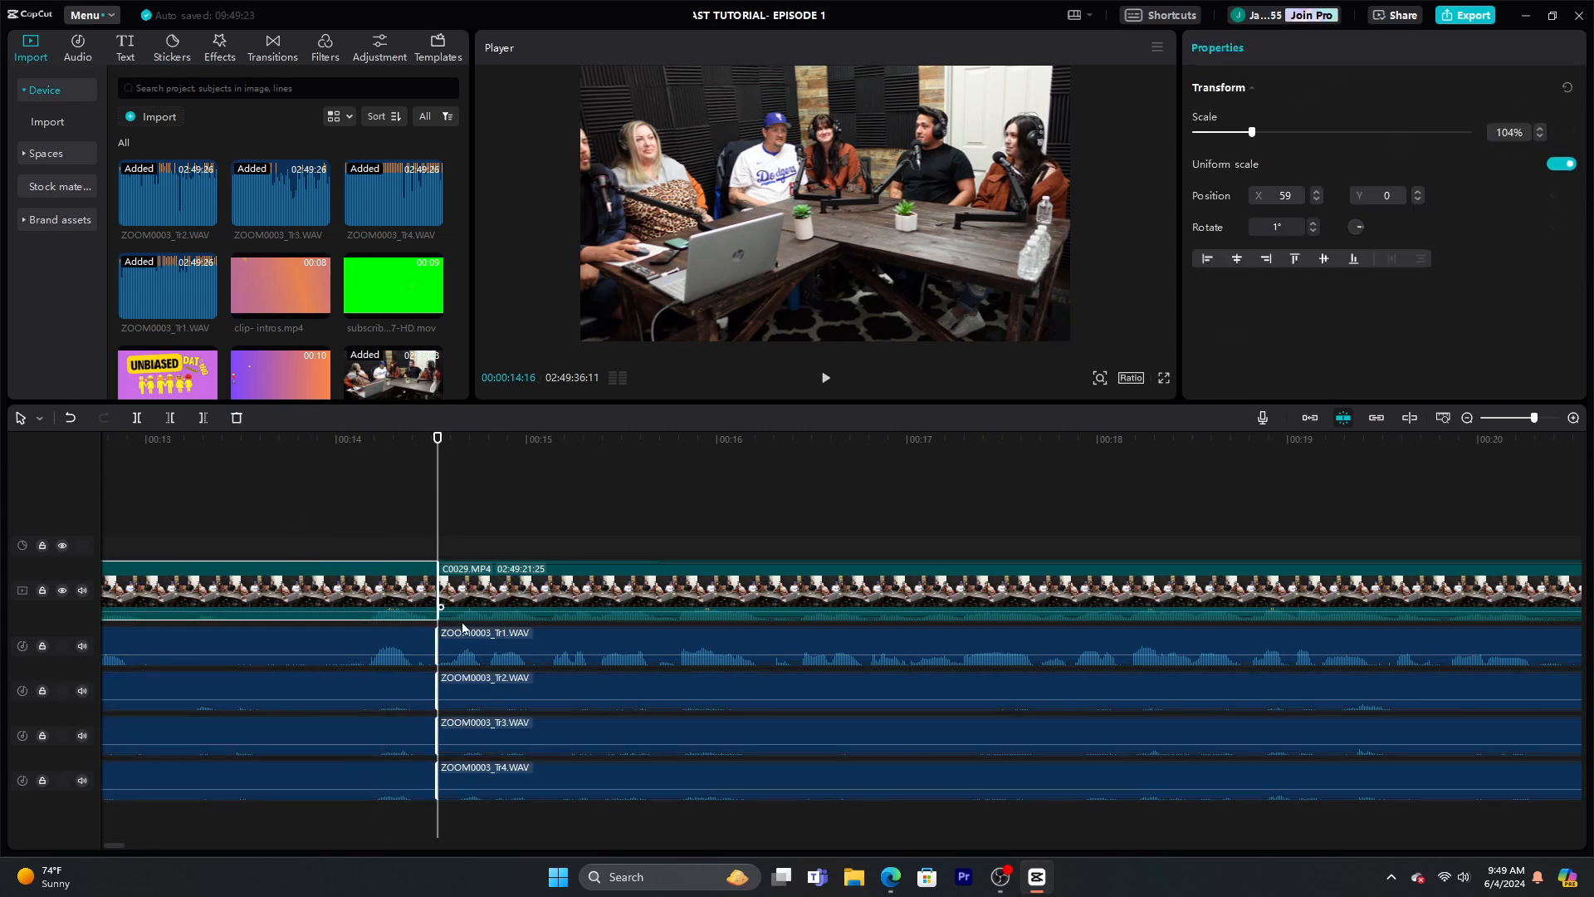
Select everything before 00:00:14:16, try turning on the main track magnet, and undo the change
{"action": "left_click", "coordinate": [1468, 417]}
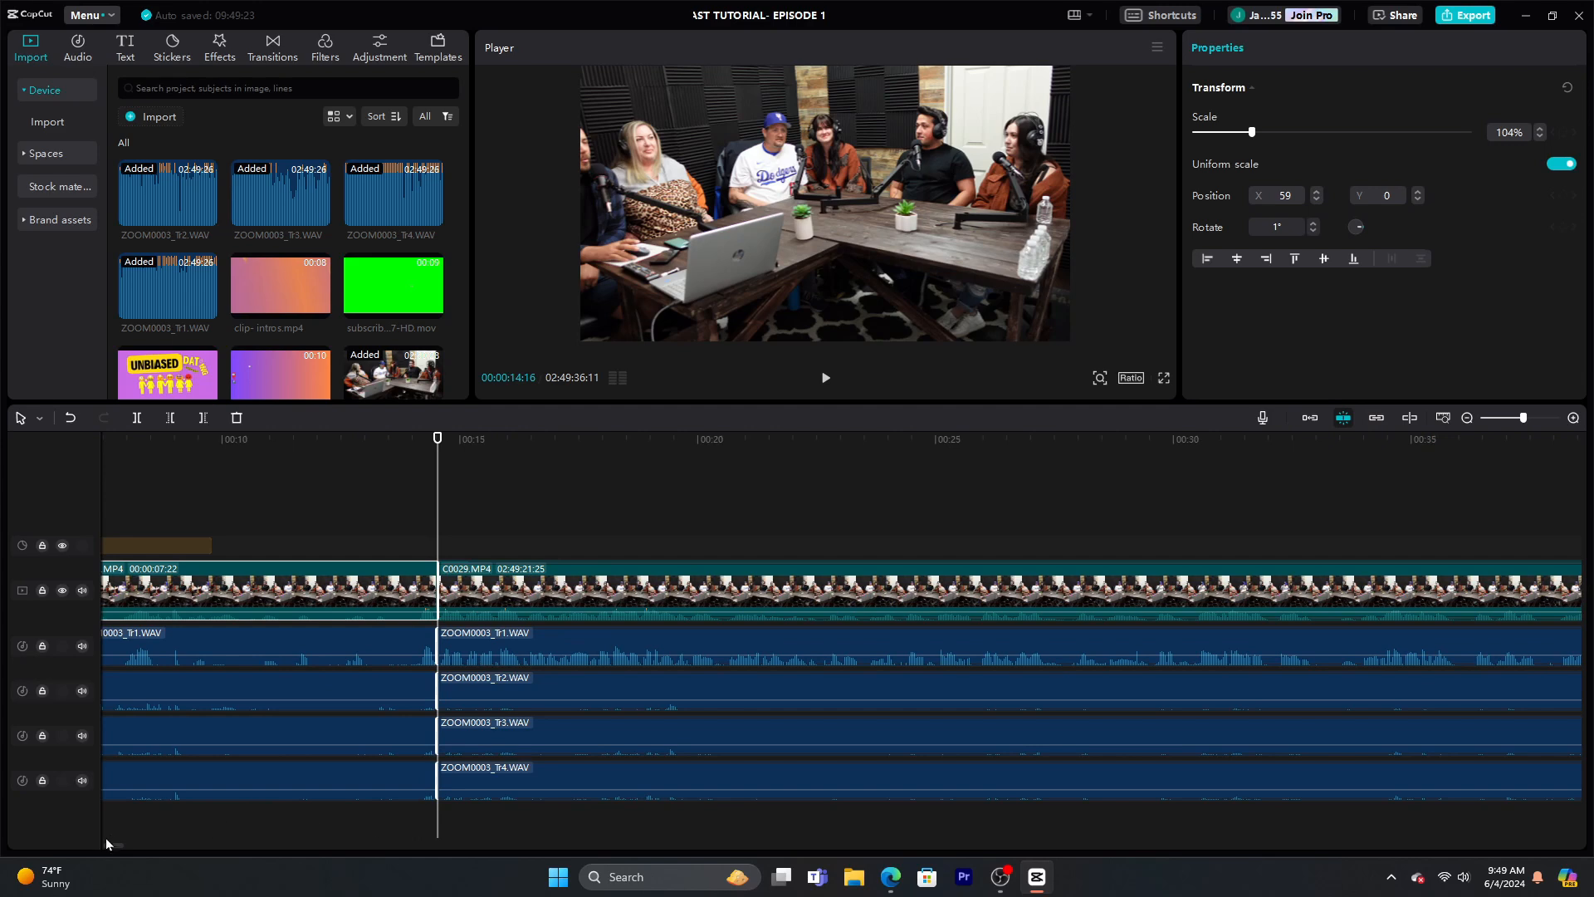
{"action": "left_click_drag", "start_coordinate": [114, 848], "coordinate": [108, 850]}
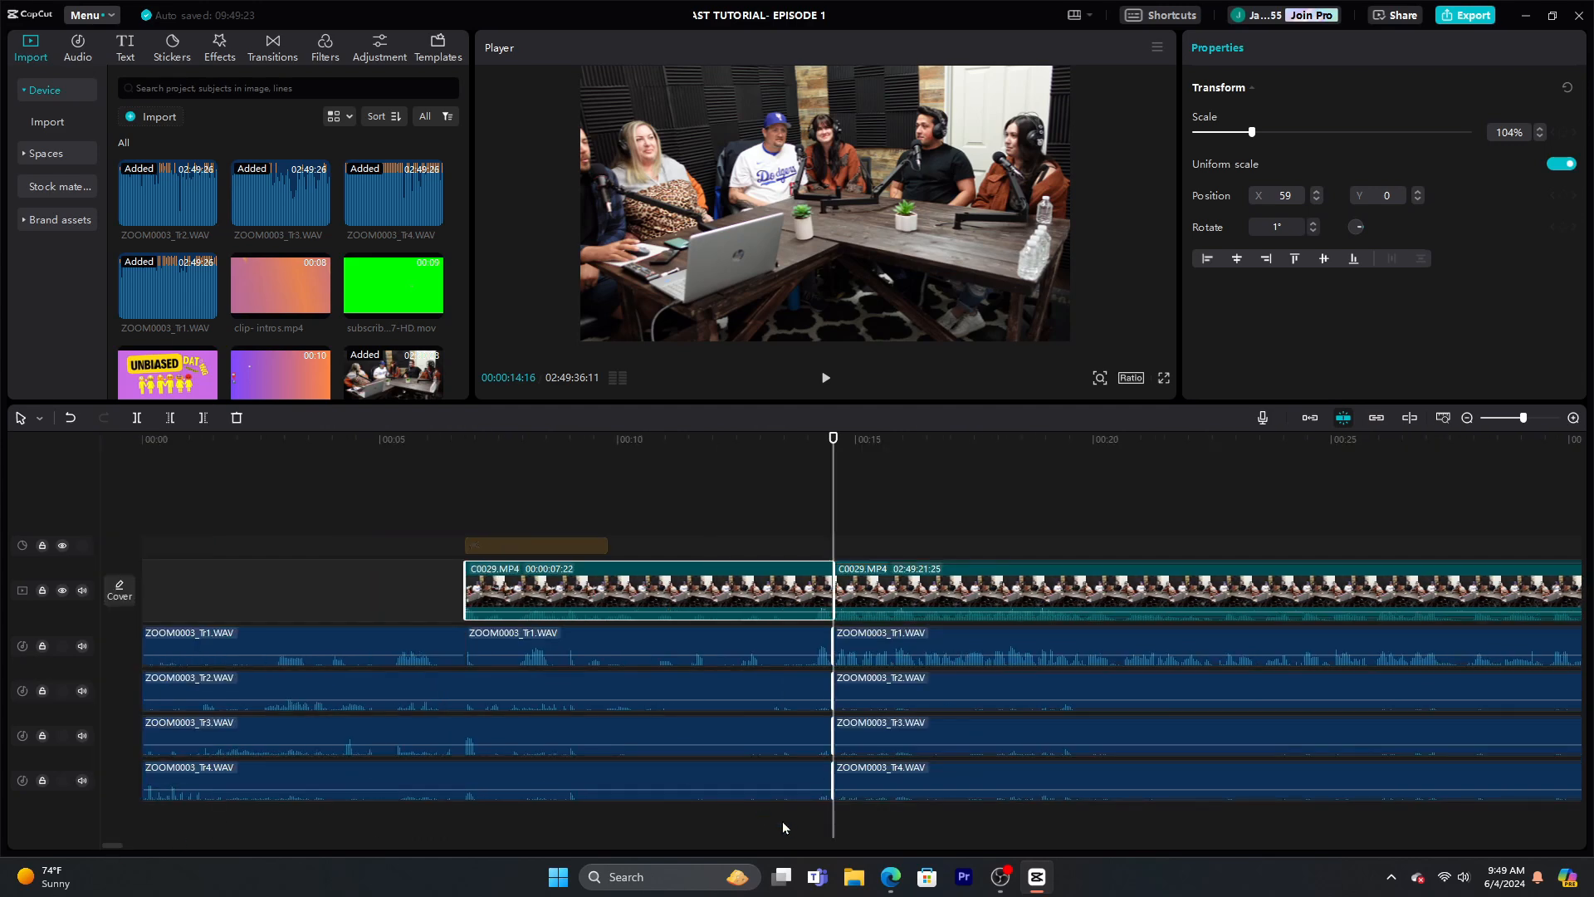
{"action": "left_click_drag", "start_coordinate": [790, 825], "coordinate": [221, 497]}
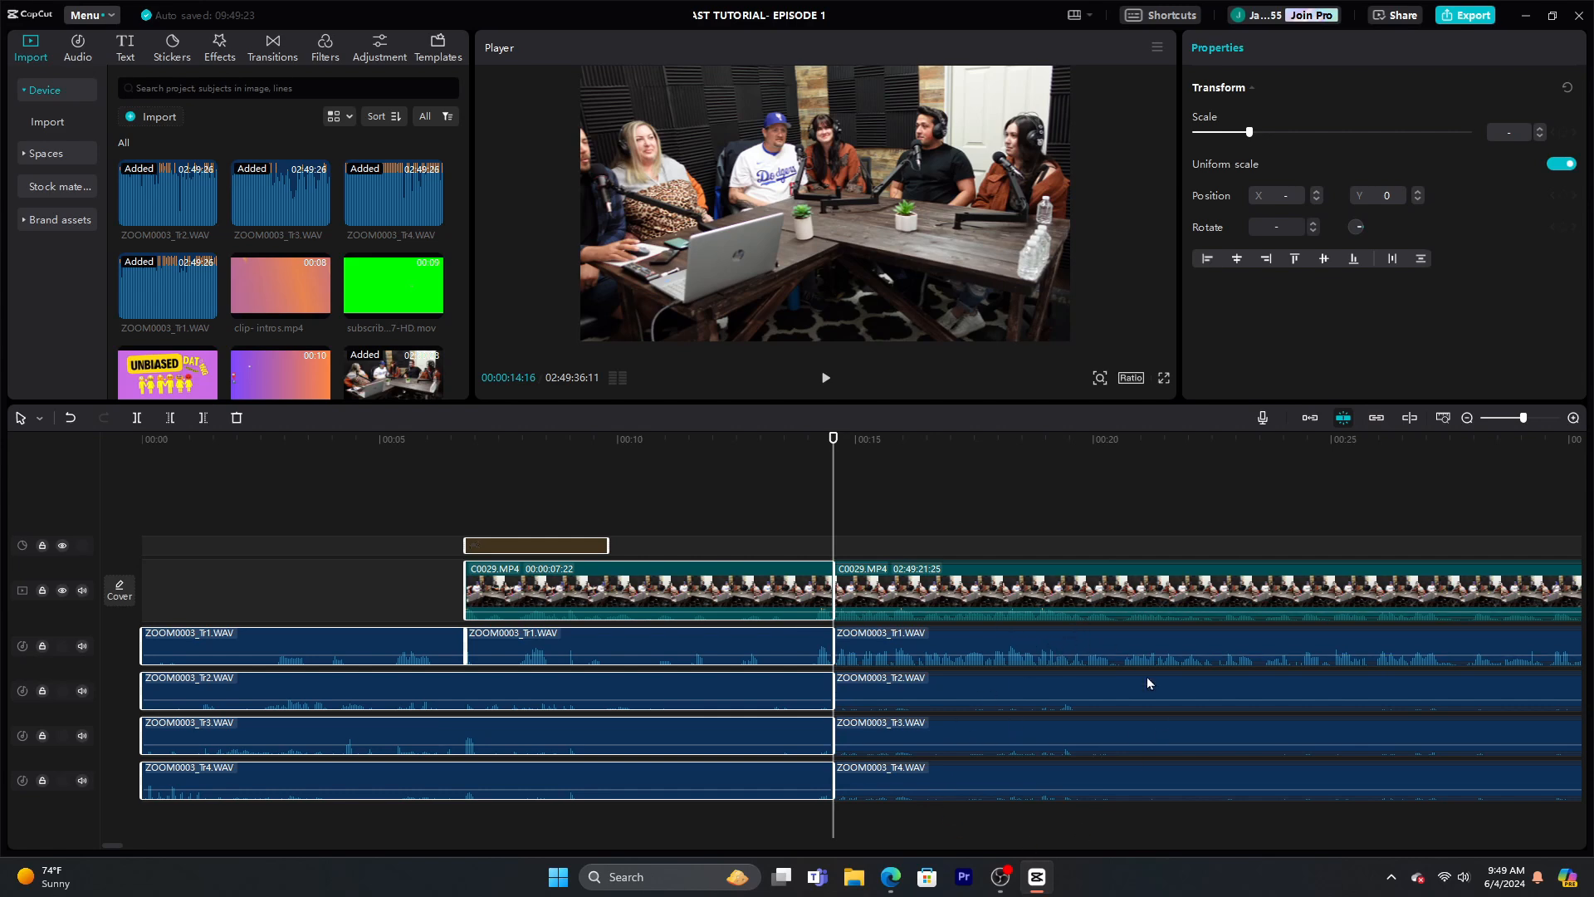
{"action": "left_click", "coordinate": [1311, 418]}
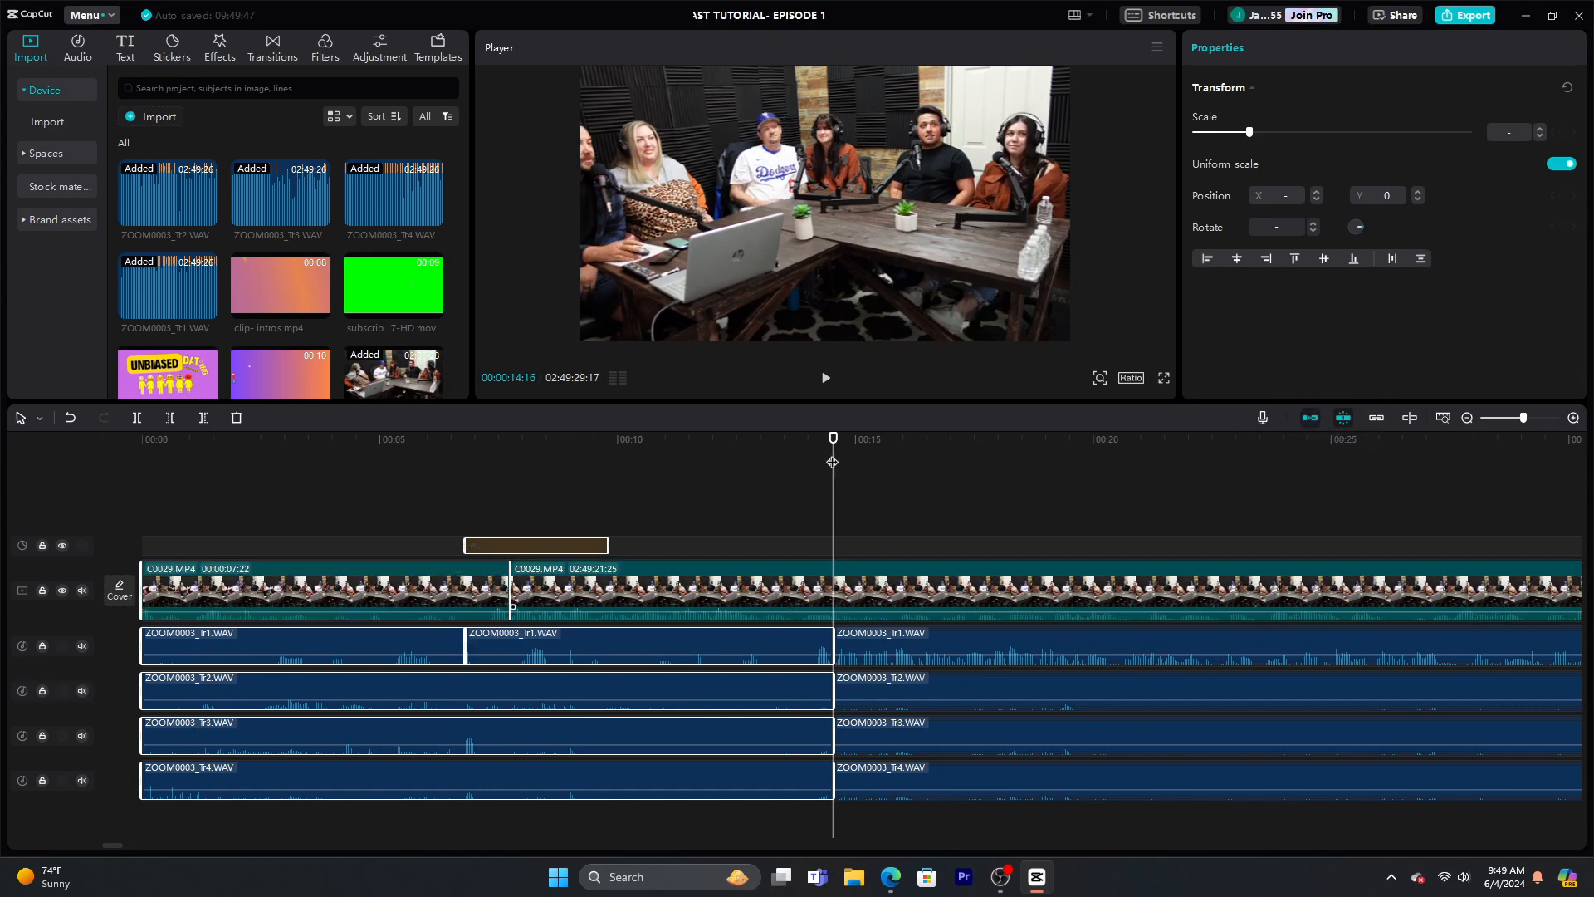
{"action": "left_click", "coordinate": [71, 424]}
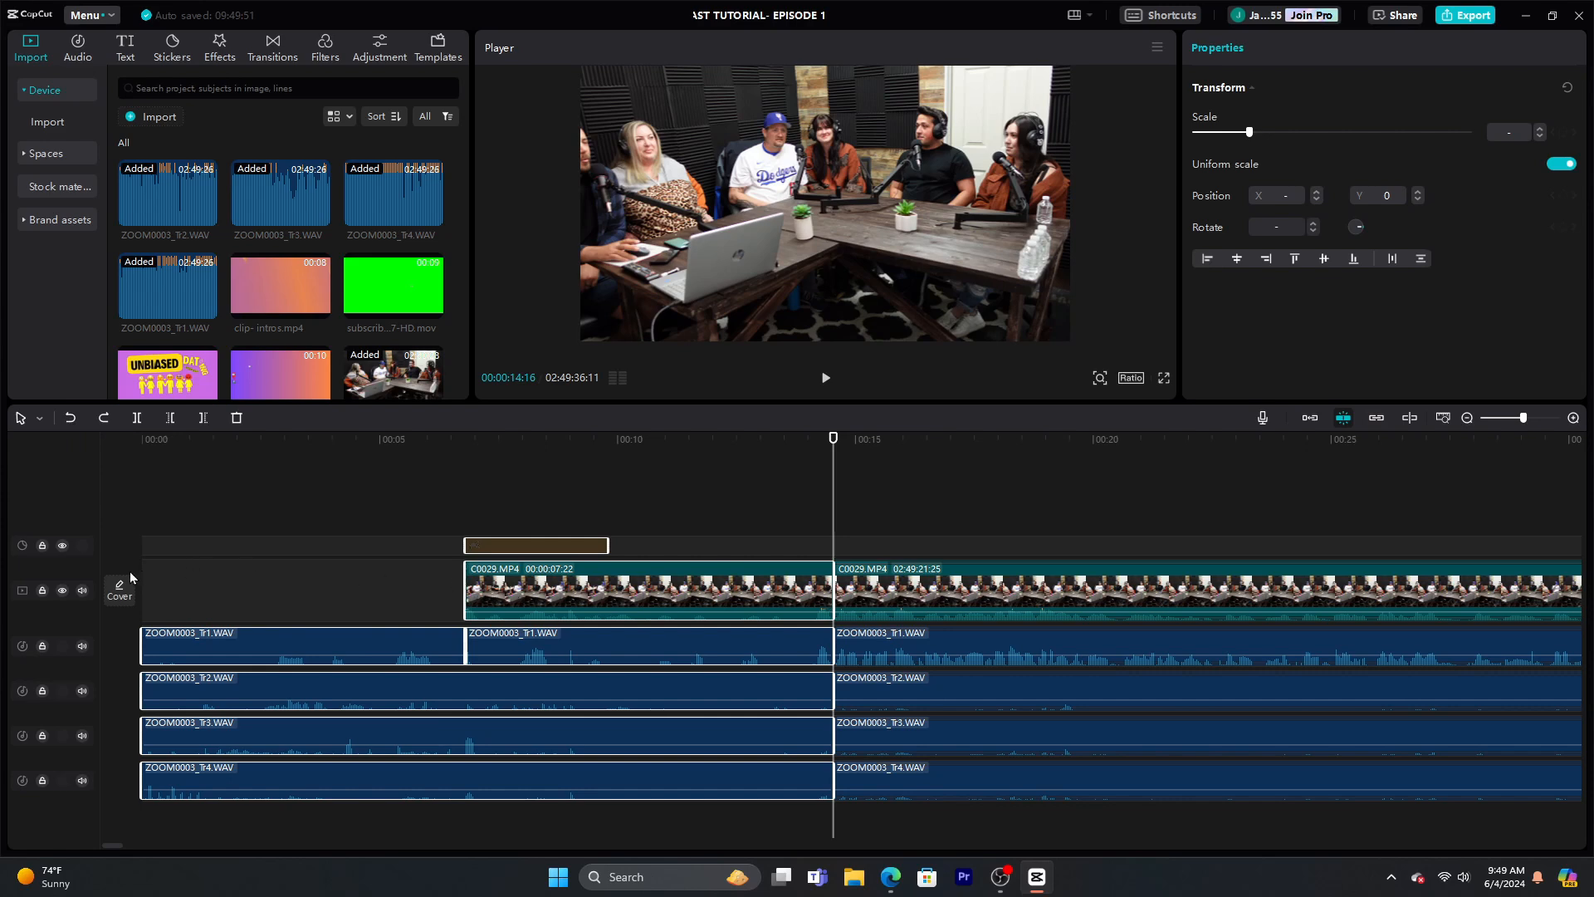
Delete all video, audio and adjustment pieces before 00:00:14:16
{"action": "left_click_drag", "start_coordinate": [795, 830], "coordinate": [229, 500]}
{"action": "left_click", "coordinate": [238, 418]}
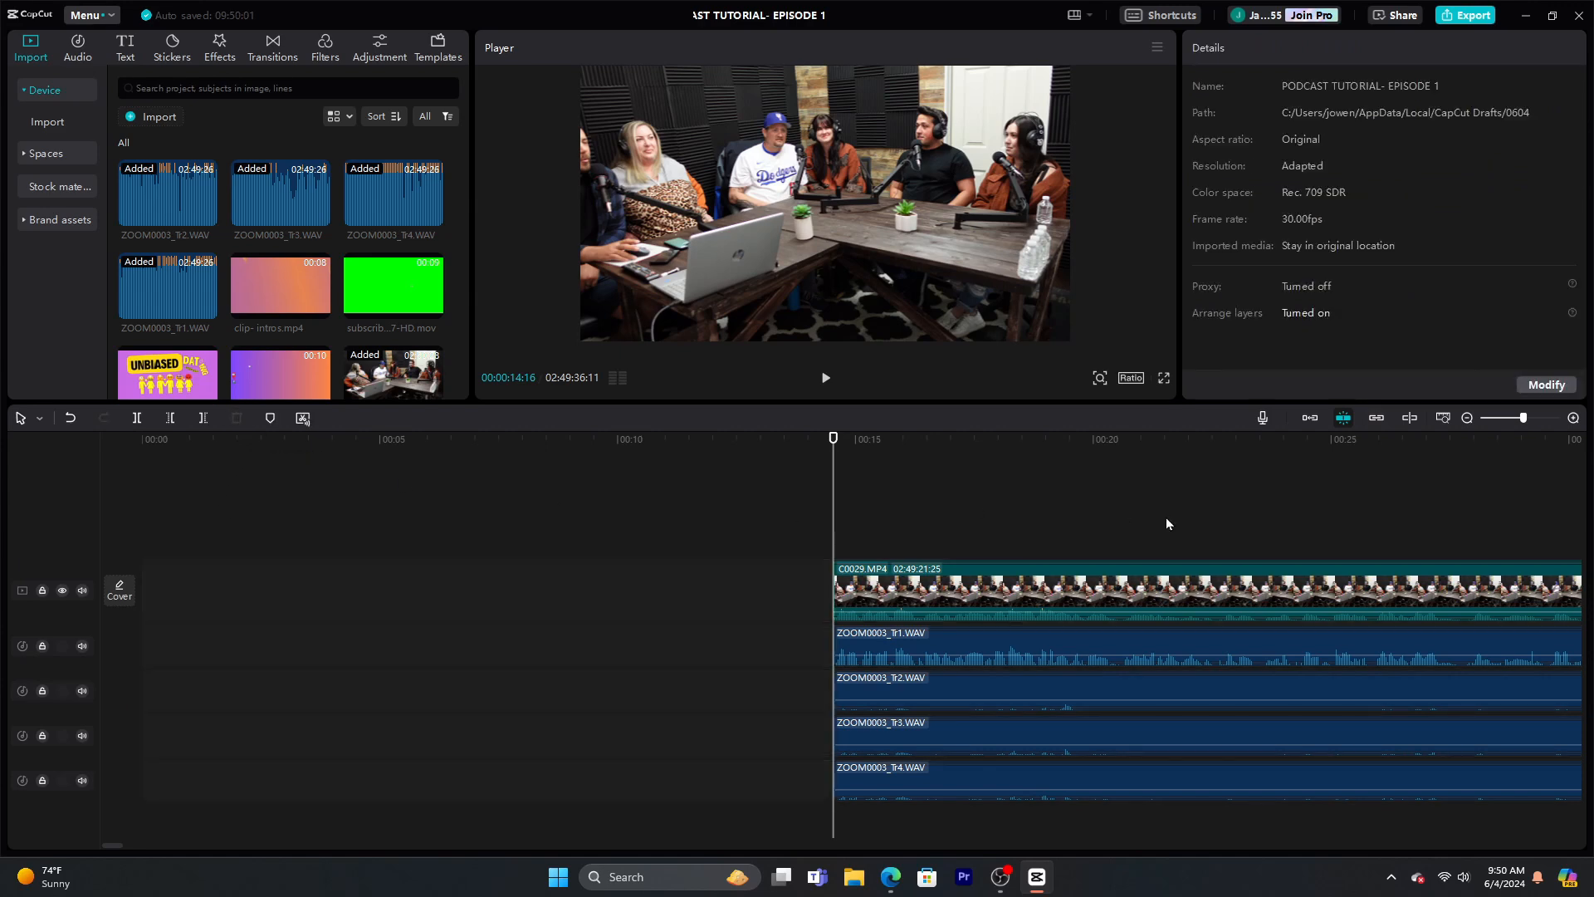
Try closing the gap before C0029.MP4 with the main track magnet, switch the magnet off and undo the shift
{"action": "left_click", "coordinate": [1311, 416]}
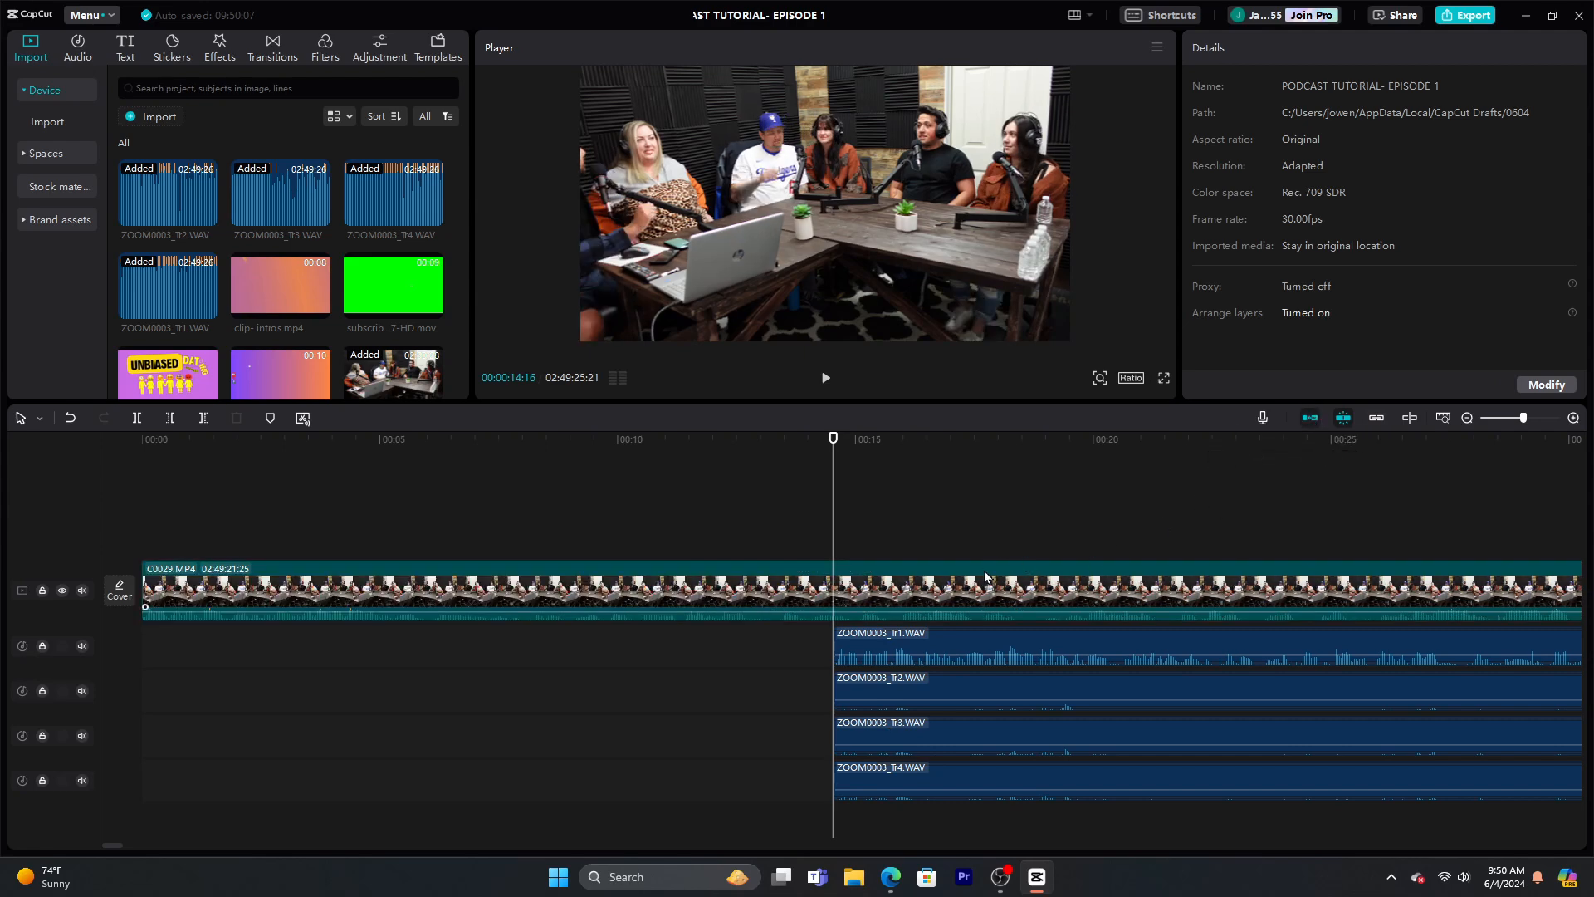
{"action": "left_click", "coordinate": [1309, 418]}
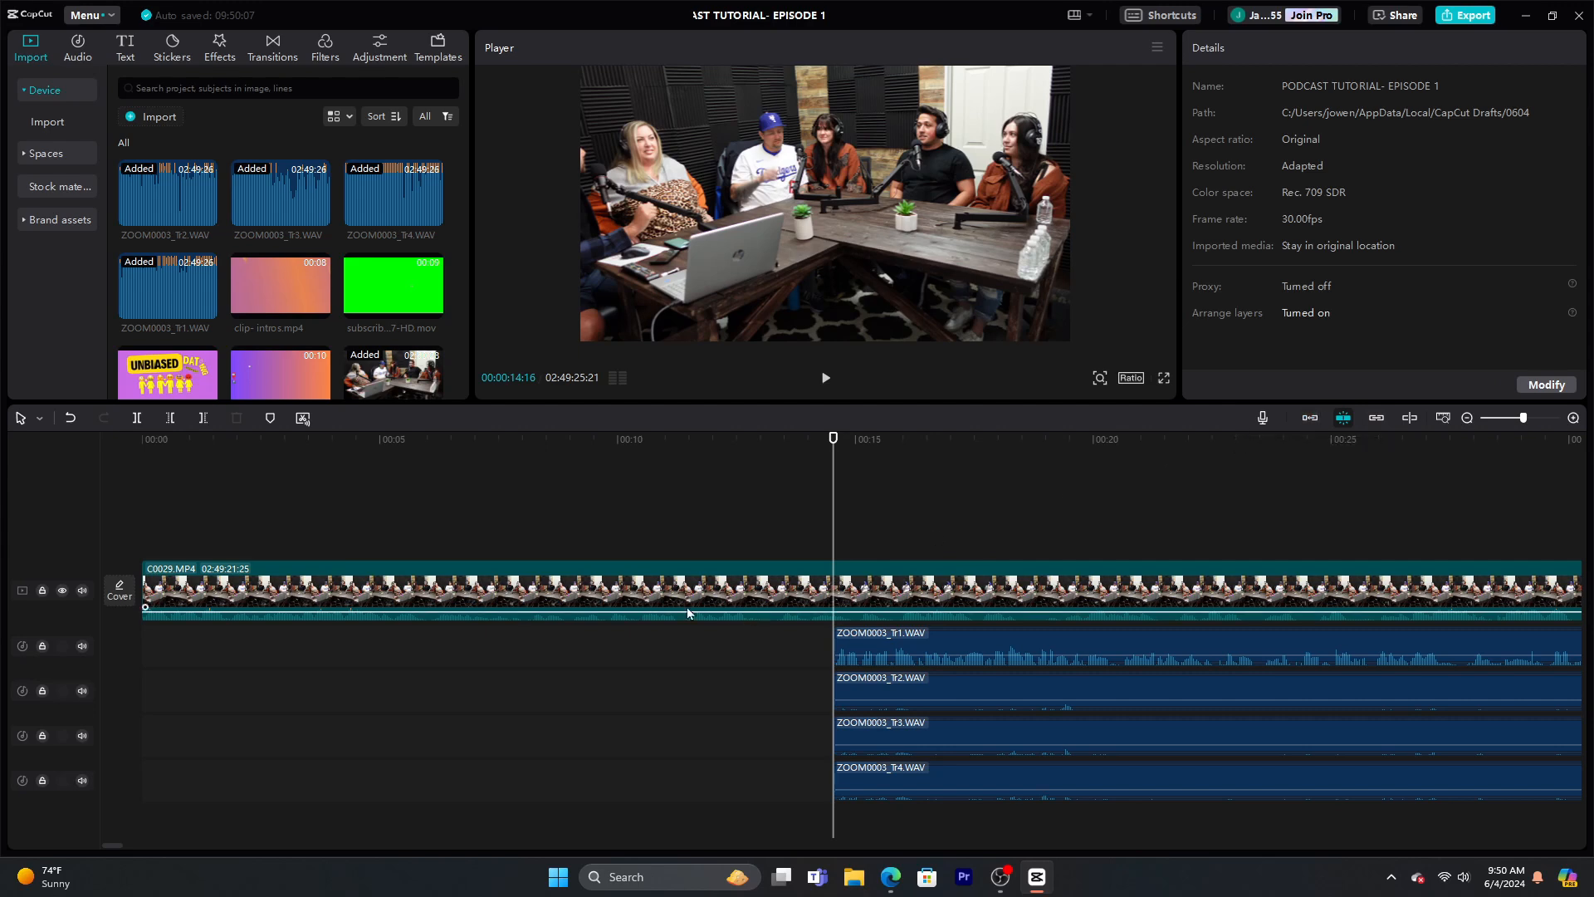
{"action": "left_click", "coordinate": [70, 418]}
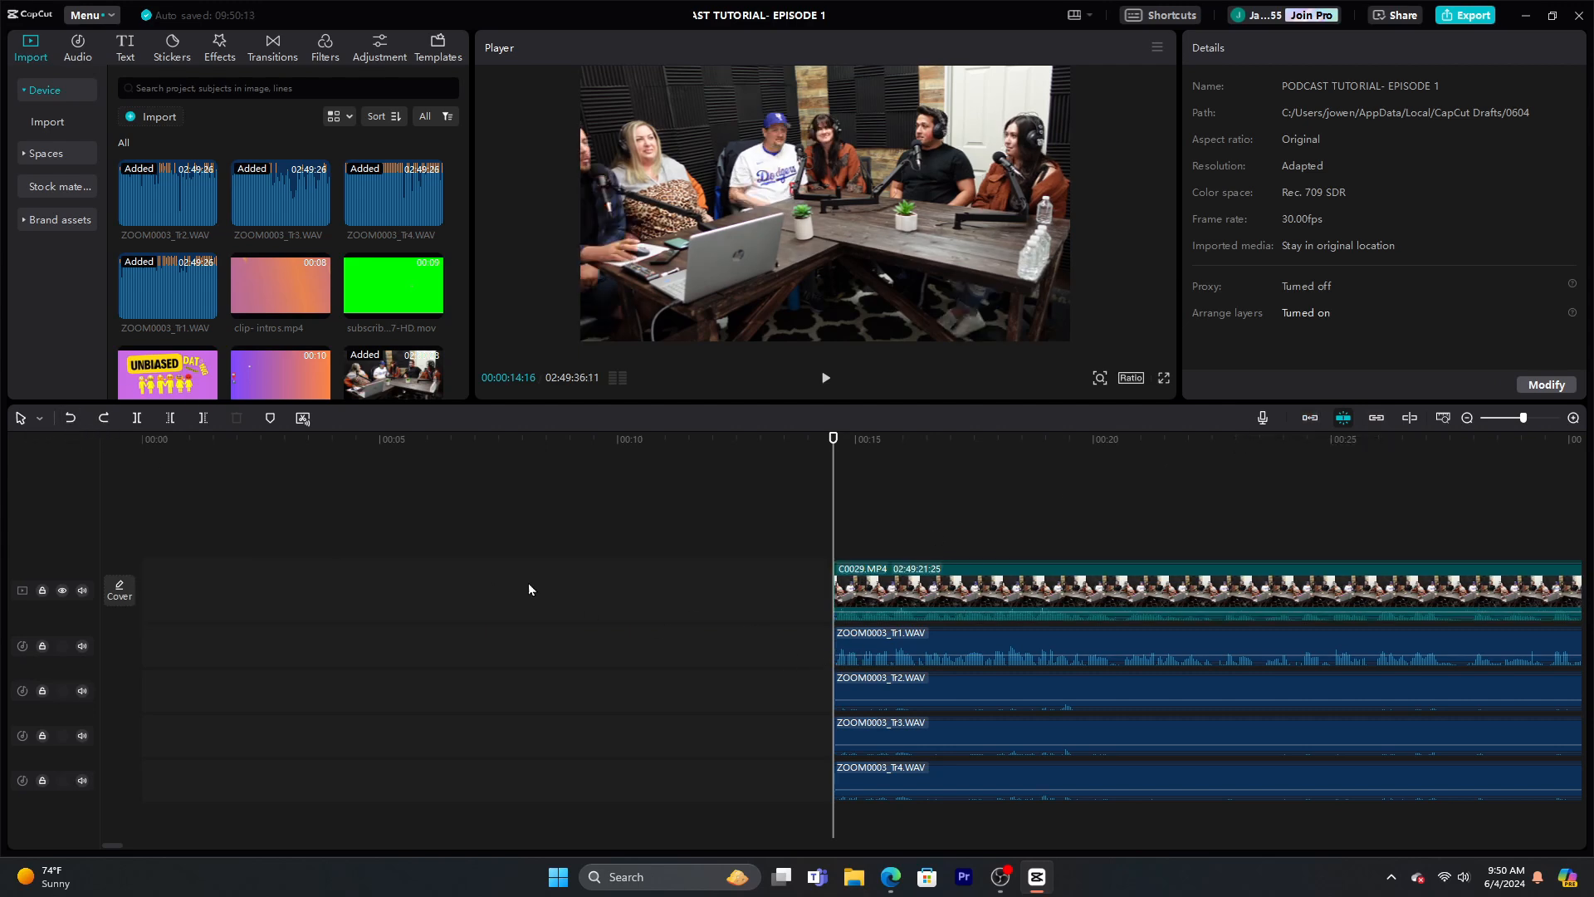
Use Select rightward to take the video and all four audio tracks together and move them to 00:00:00:00
{"action": "left_click_drag", "start_coordinate": [1221, 834], "coordinate": [797, 503]}
{"action": "left_click", "coordinate": [985, 840]}
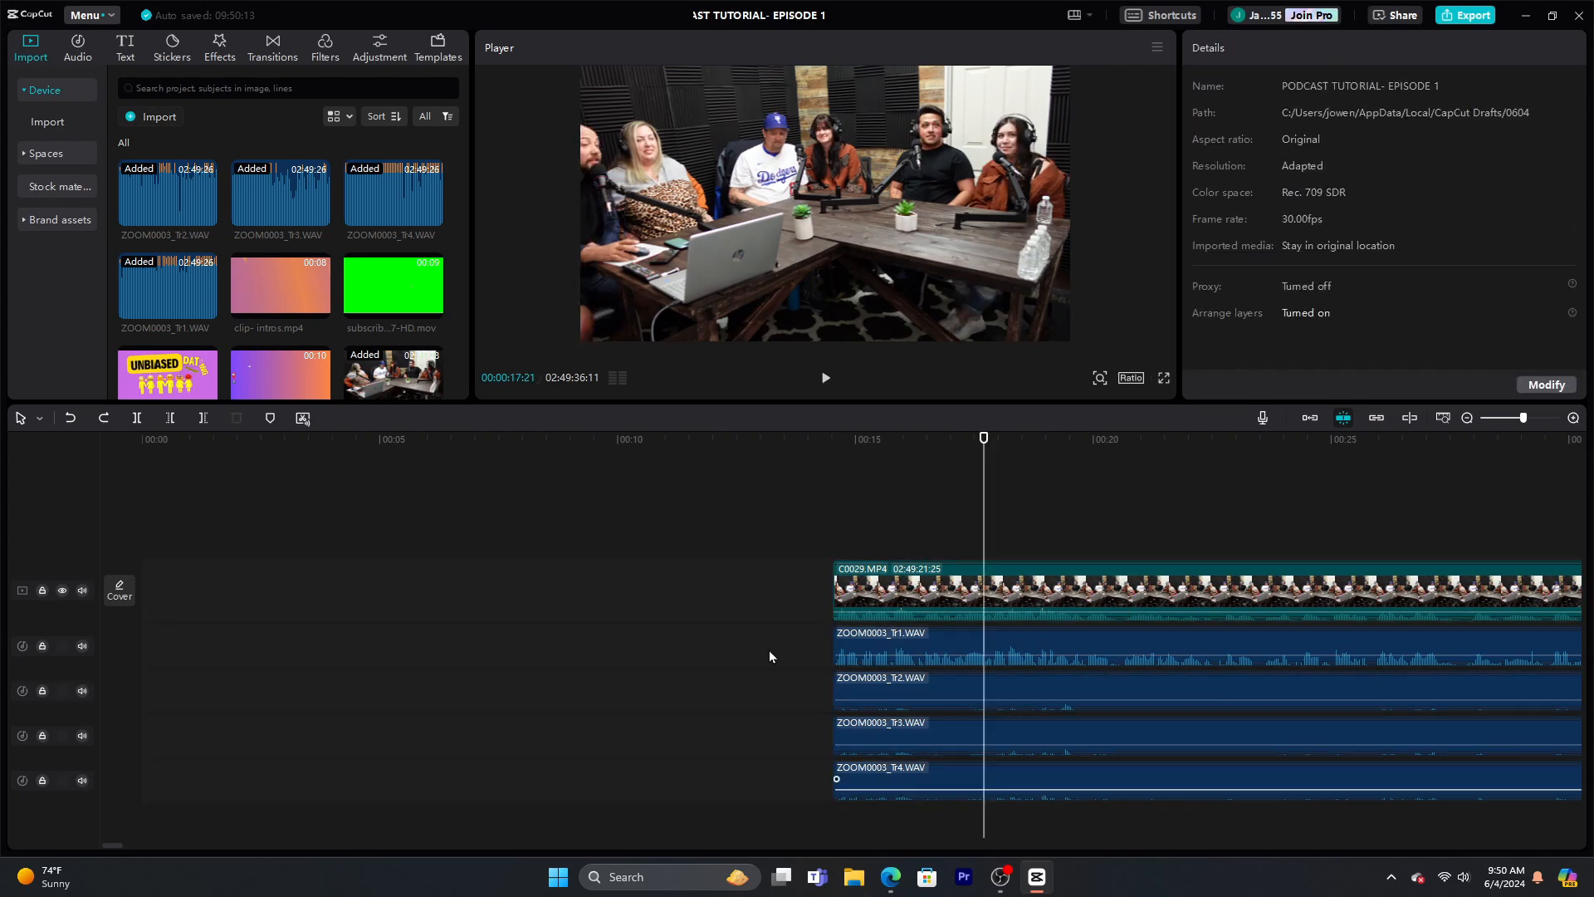
{"action": "left_click", "coordinate": [39, 417]}
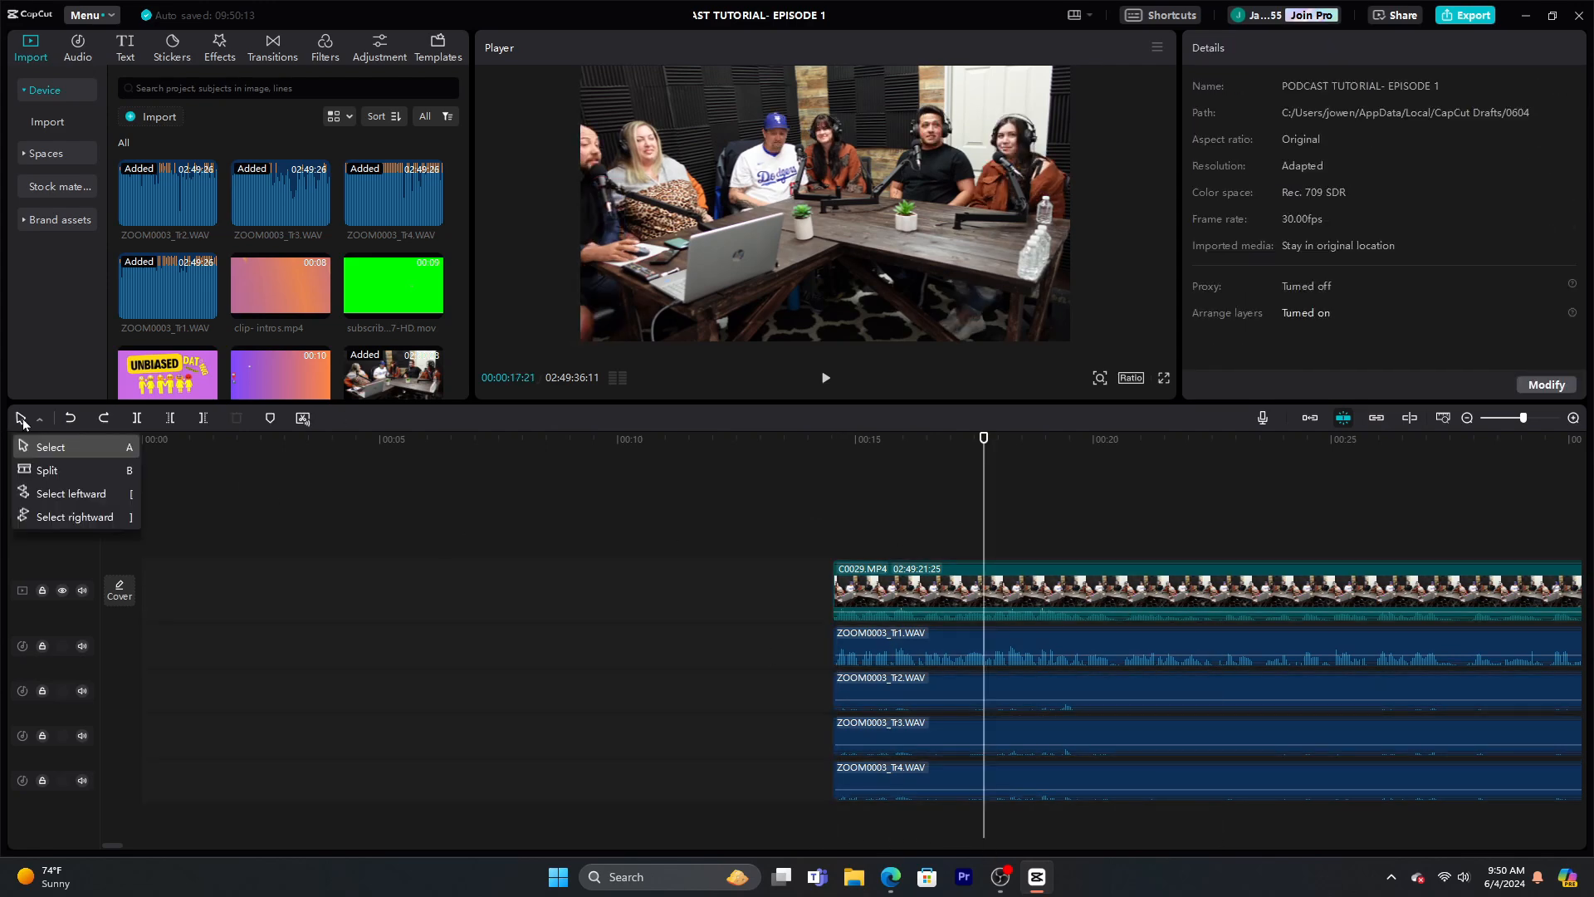
{"action": "left_click", "coordinate": [49, 518]}
{"action": "left_click", "coordinate": [783, 563]}
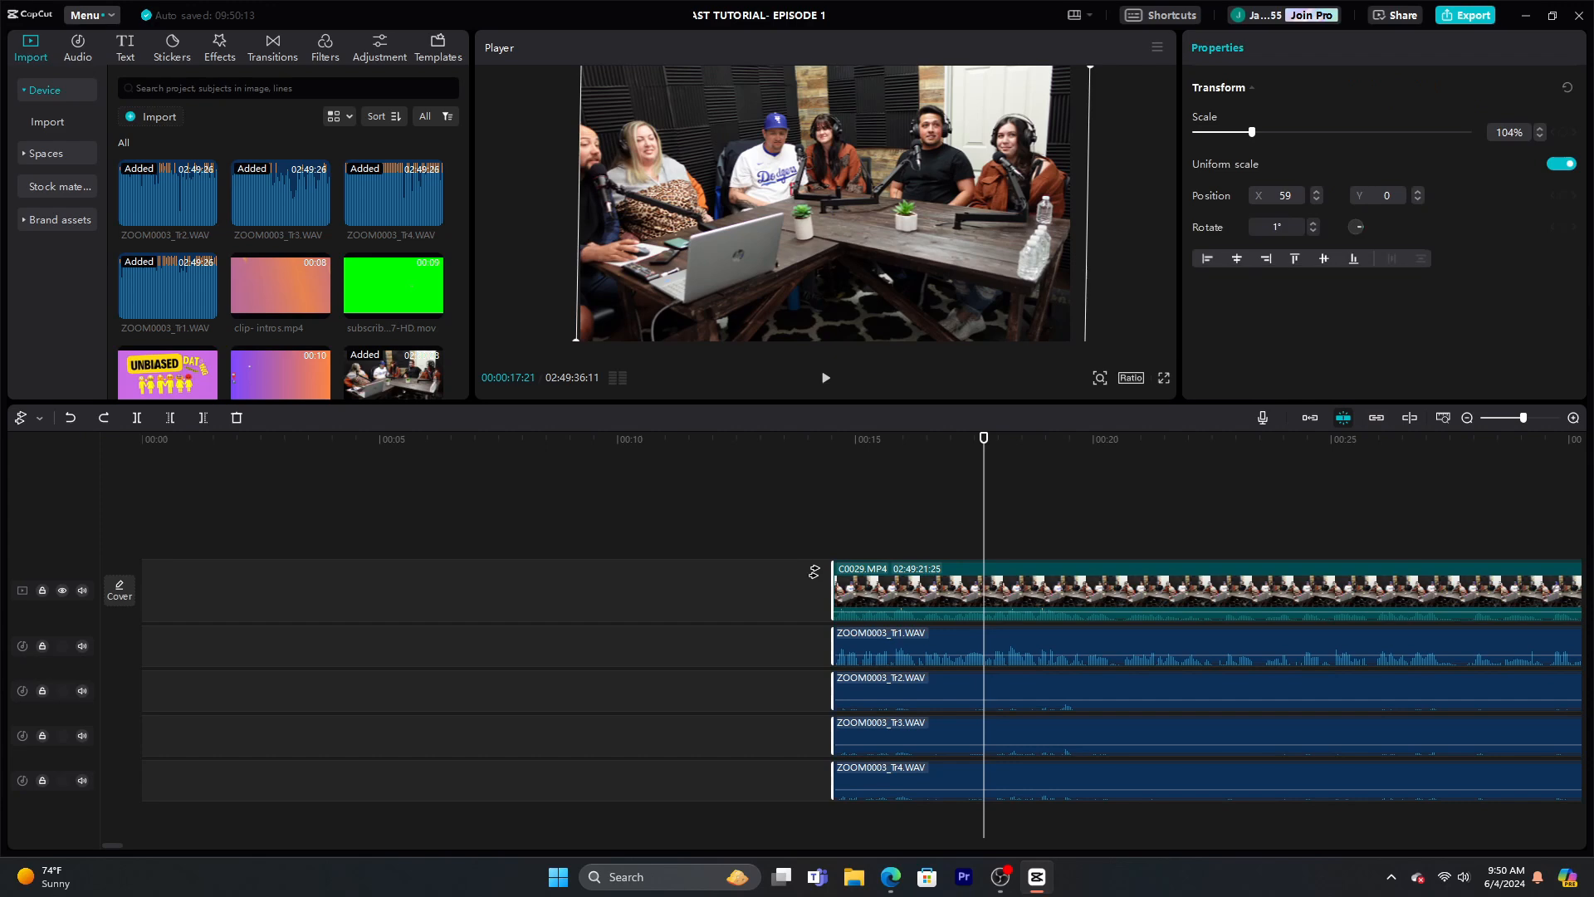
{"action": "left_click_drag", "start_coordinate": [813, 571], "coordinate": [116, 560]}
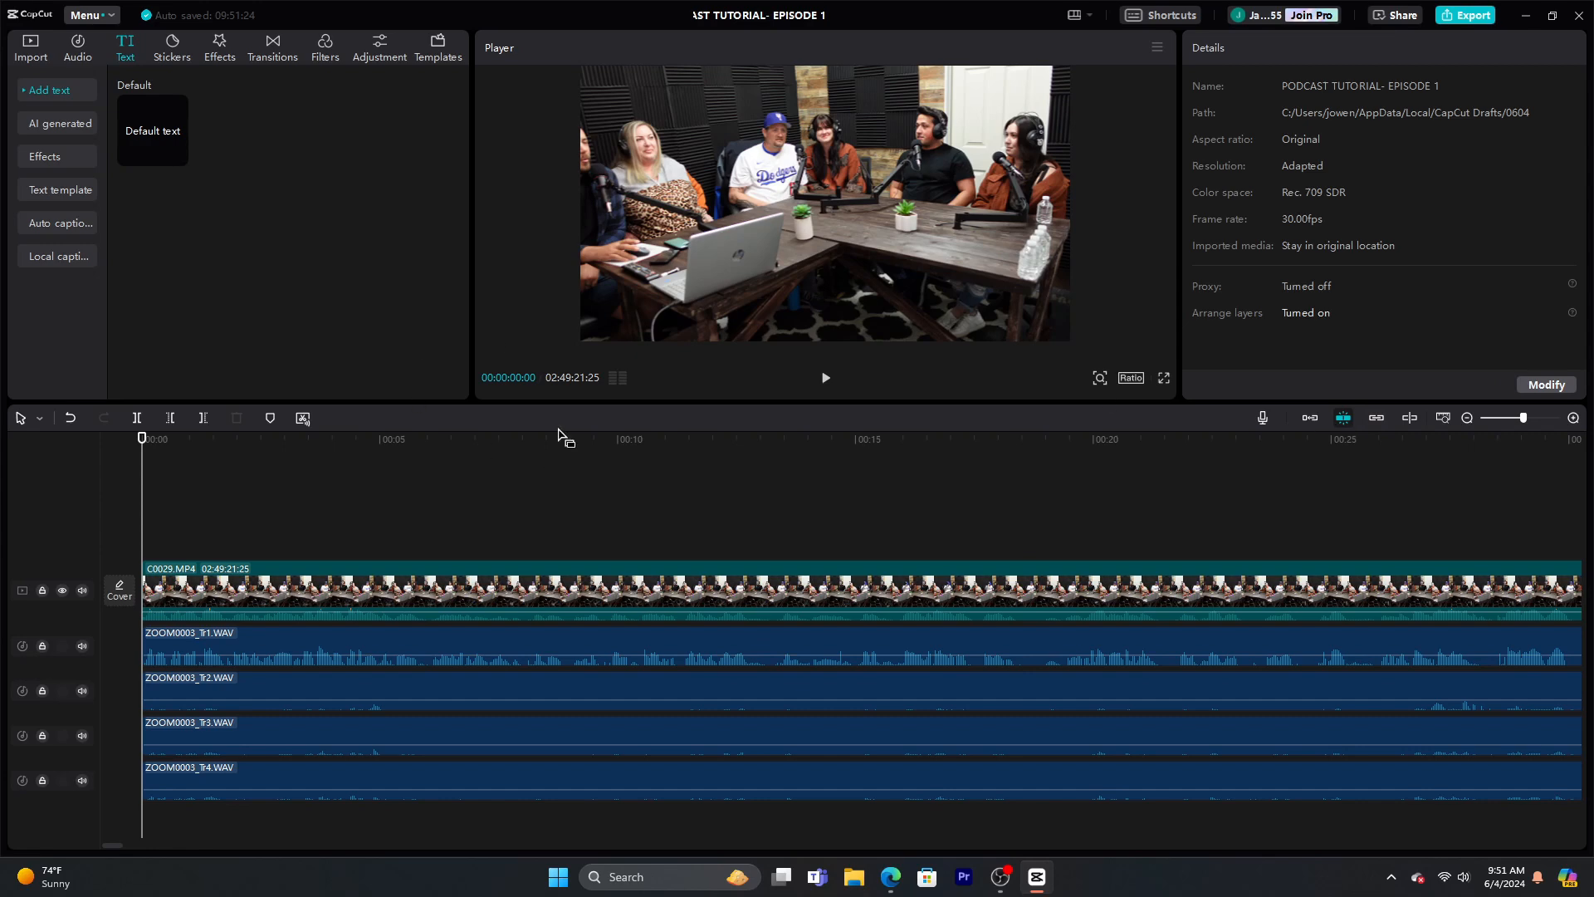
Split the video and all four audio tracks at 00:20:07:17 and delete everything after that point
{"action": "left_click", "coordinate": [1443, 417]}
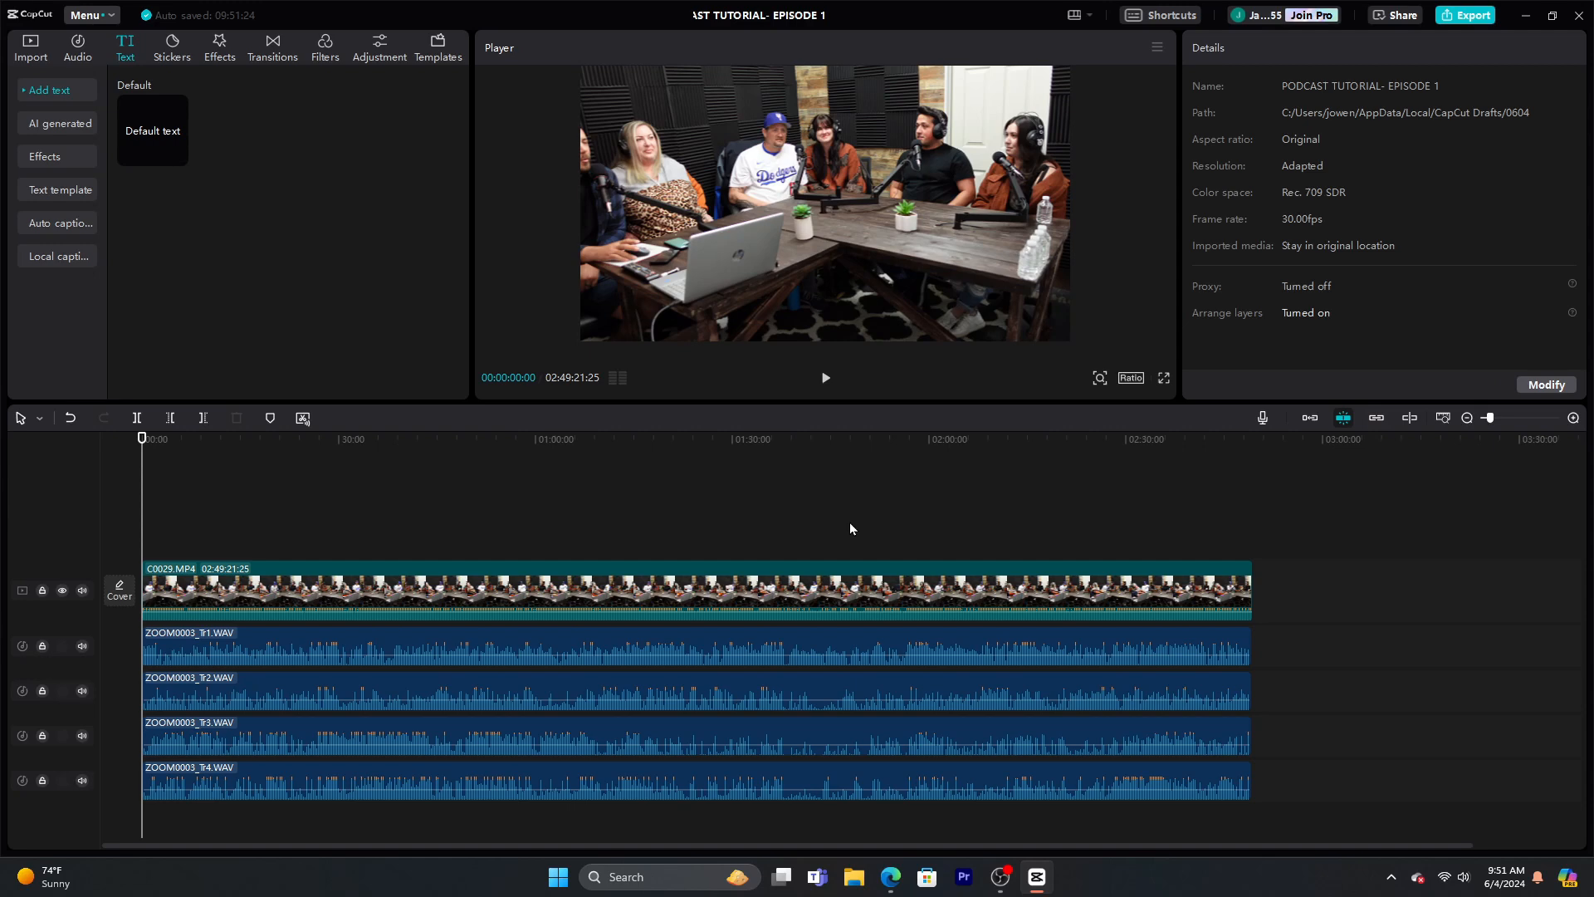
{"action": "left_click_drag", "start_coordinate": [143, 467], "coordinate": [274, 504]}
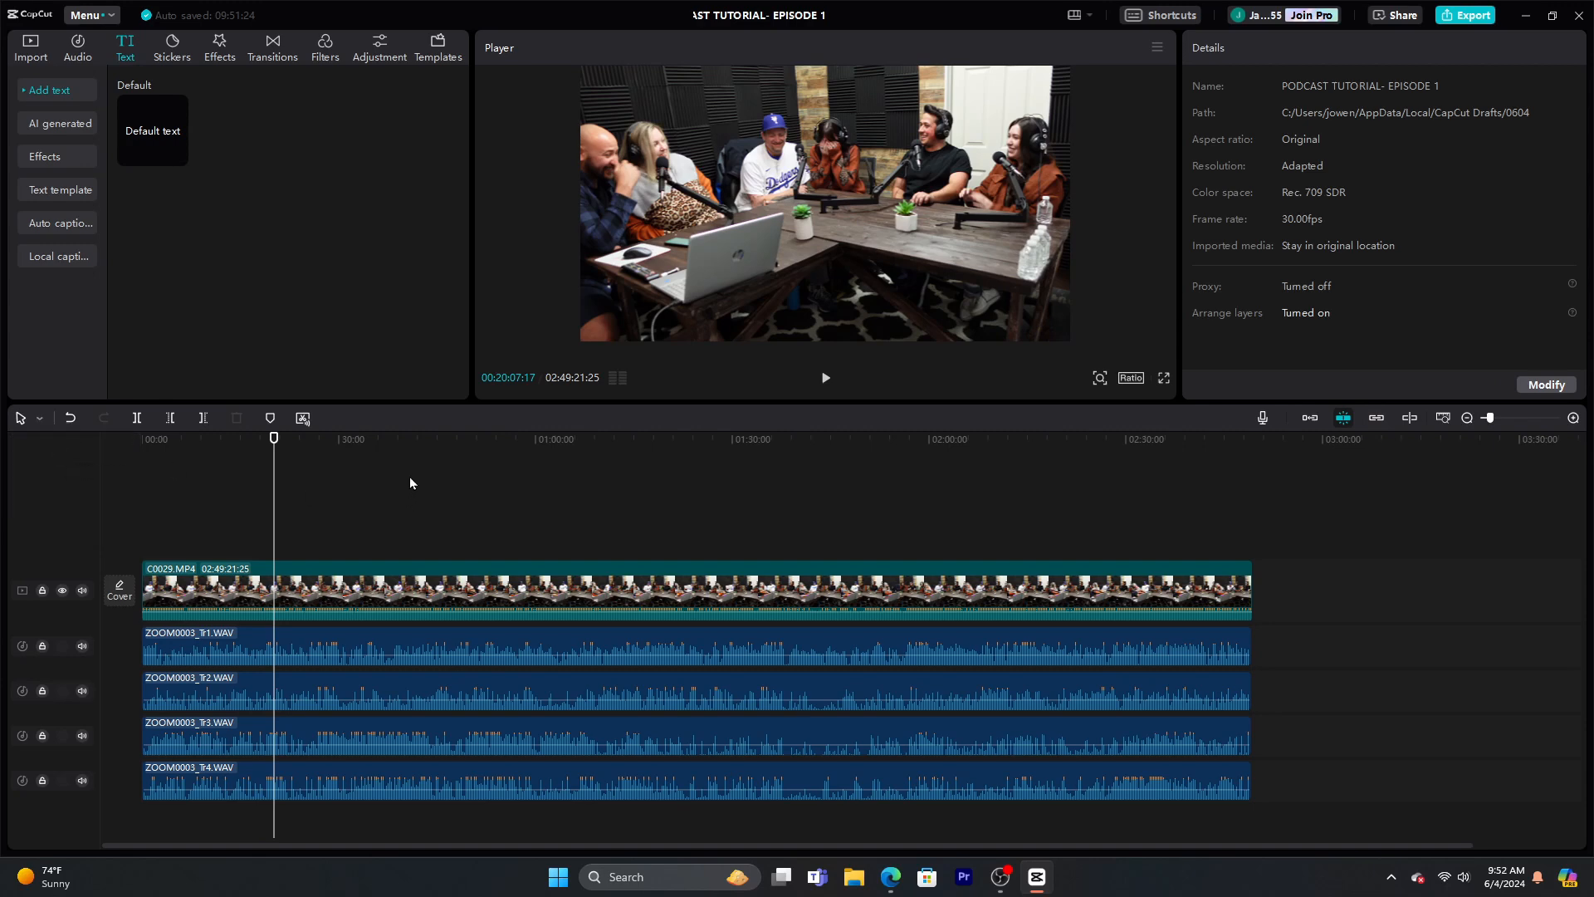
{"action": "left_click_drag", "start_coordinate": [410, 477], "coordinate": [360, 851]}
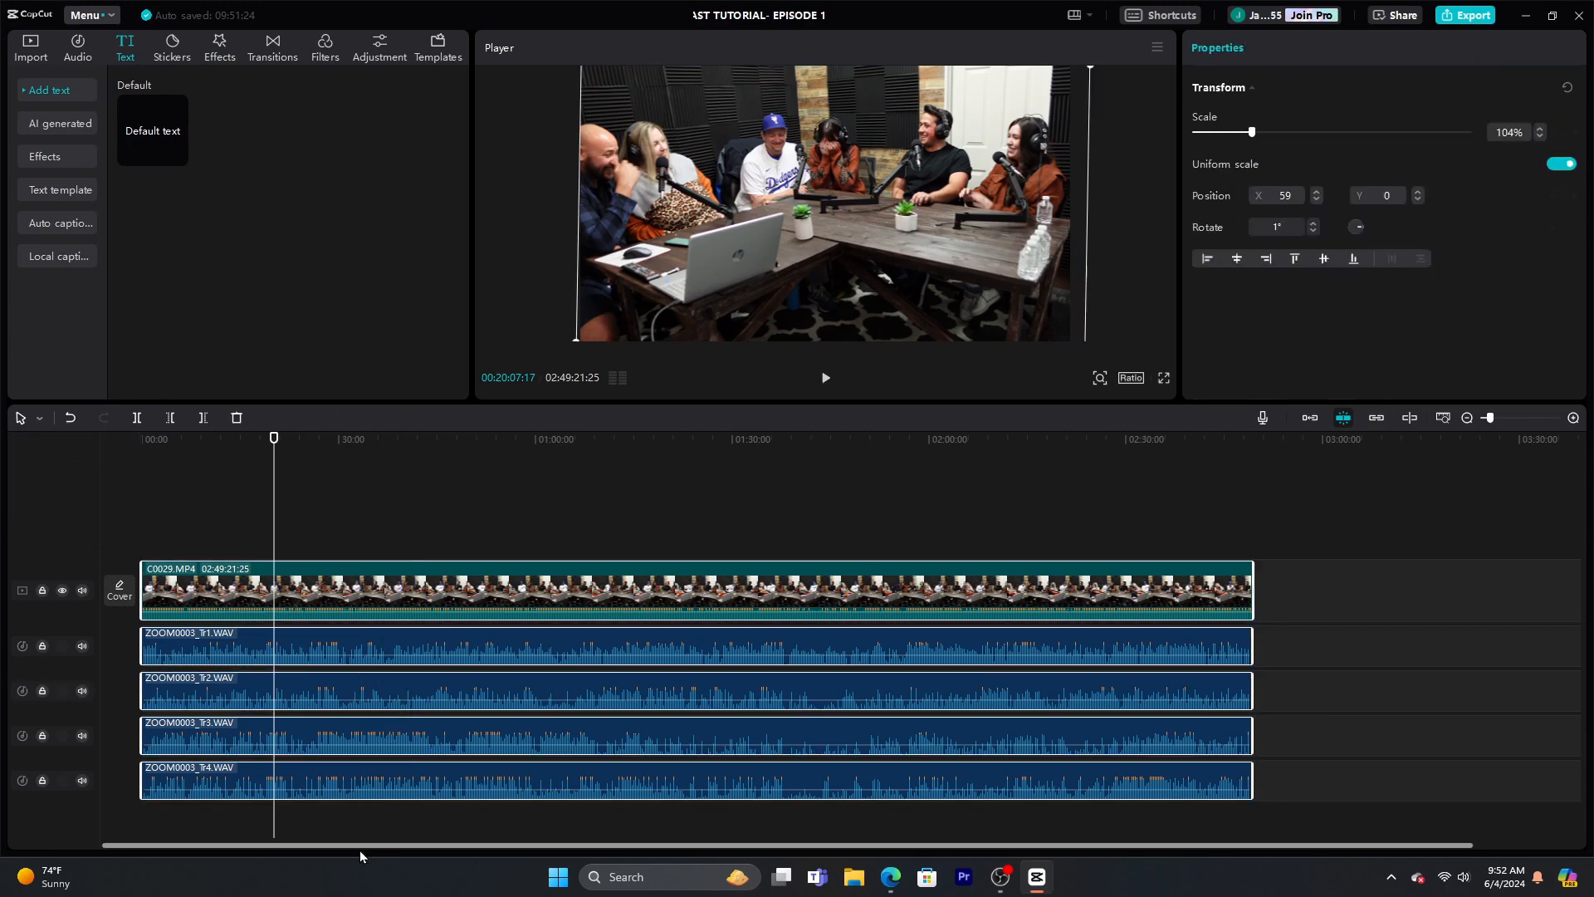
{"action": "left_click", "coordinate": [137, 418]}
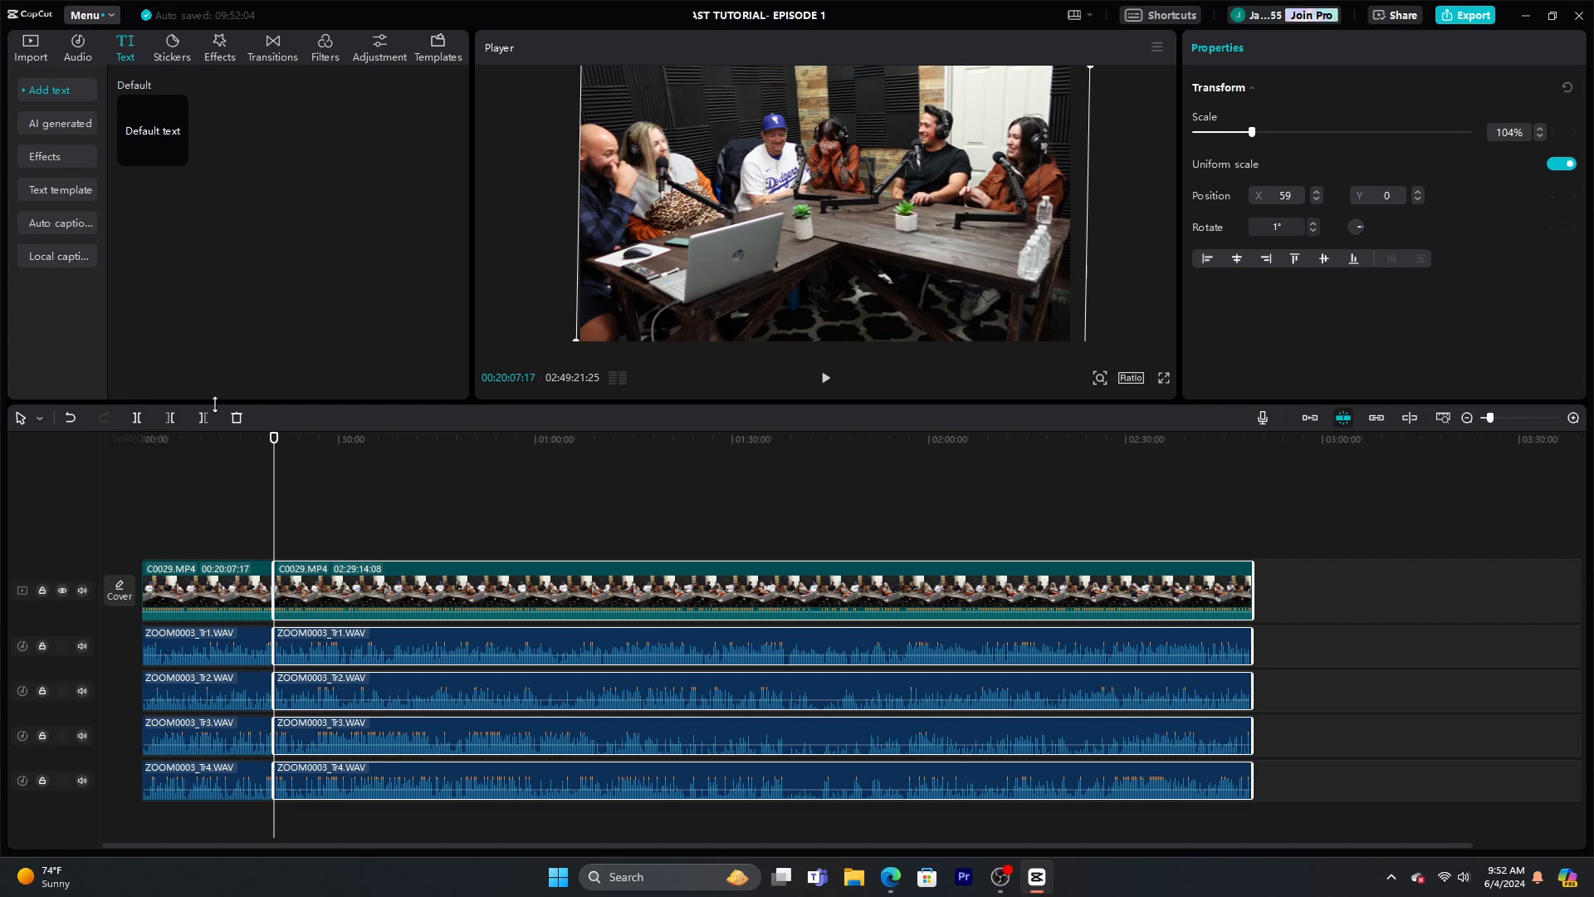
{"action": "left_click", "coordinate": [238, 419]}
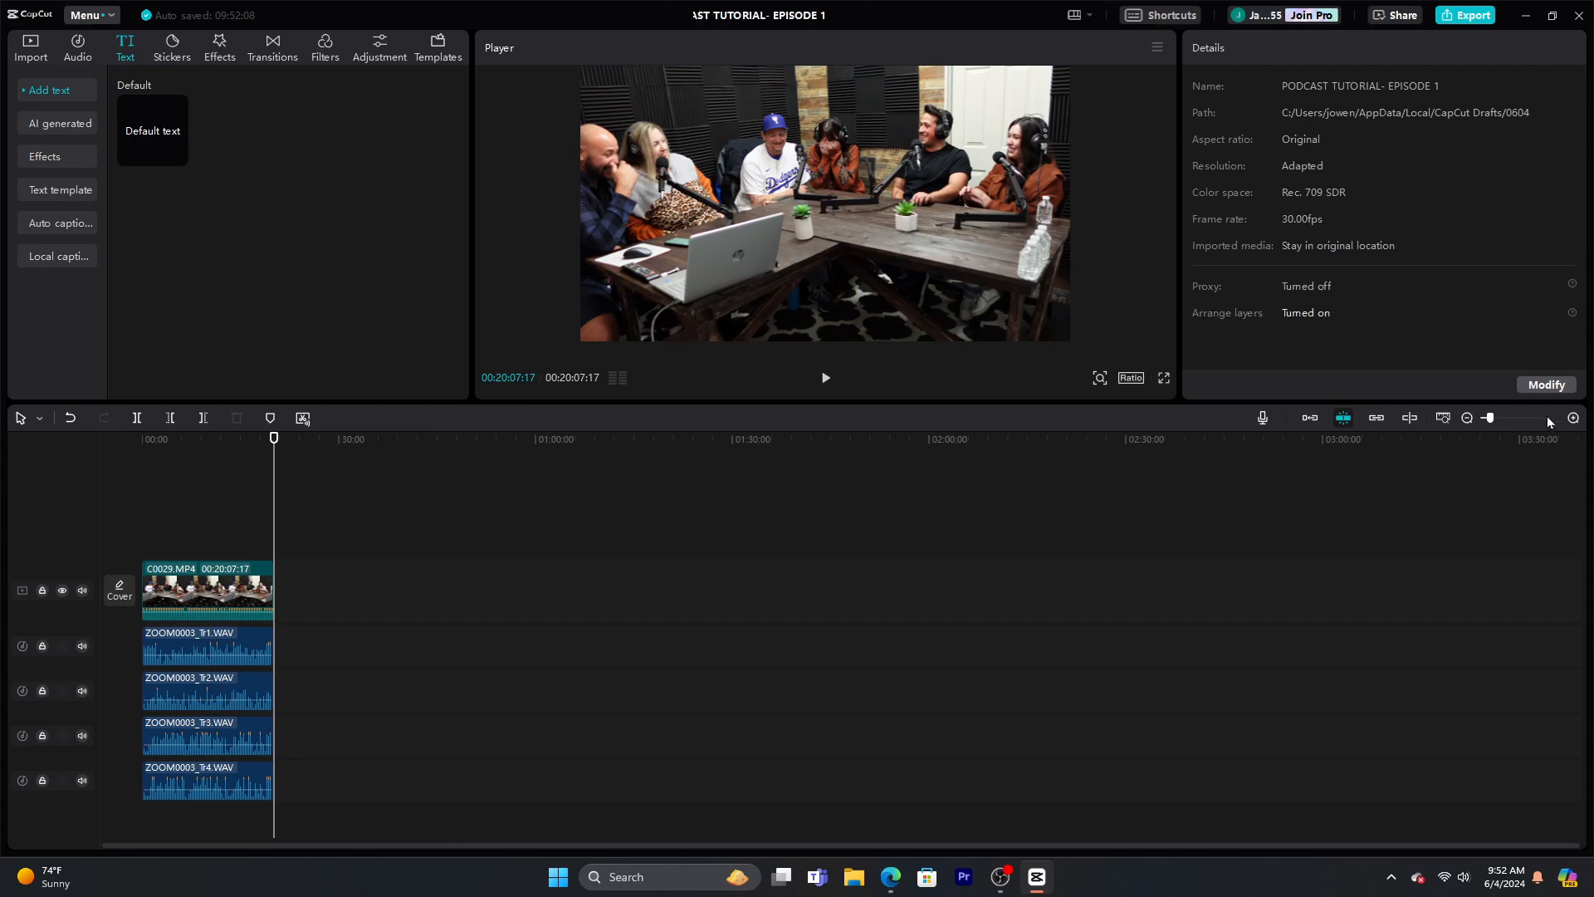
{"action": "left_click", "coordinate": [1573, 418]}
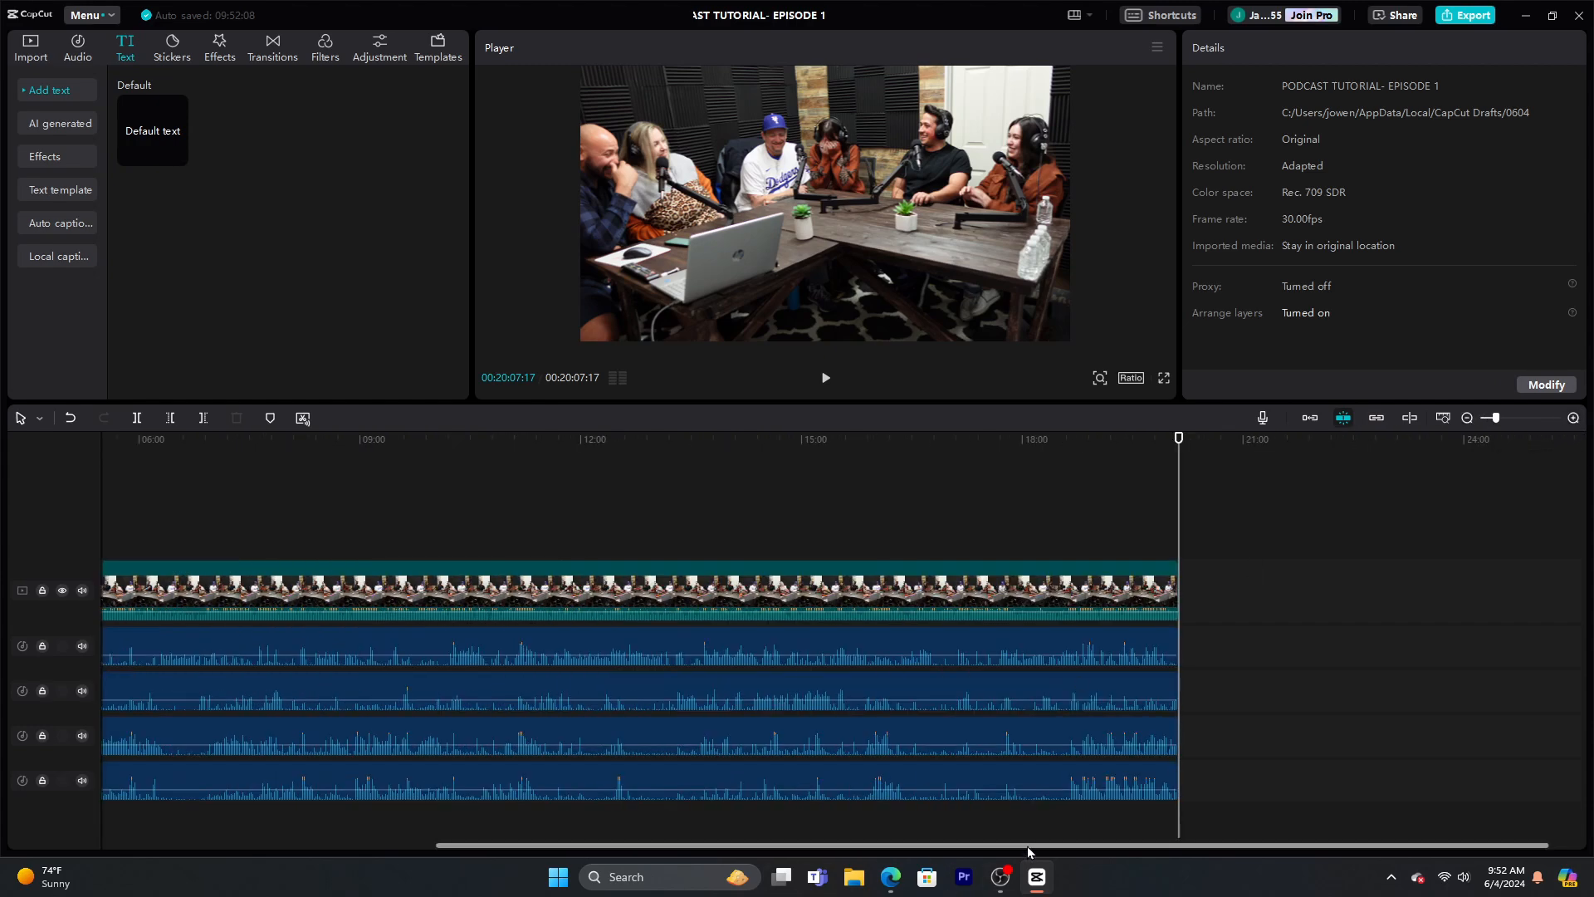
Switch to the Trello card to review the Editing and Main Track Edit checklist items, then return to the start of the CapCut timeline
{"action": "left_click_drag", "start_coordinate": [1593, 440], "coordinate": [993, 101]}
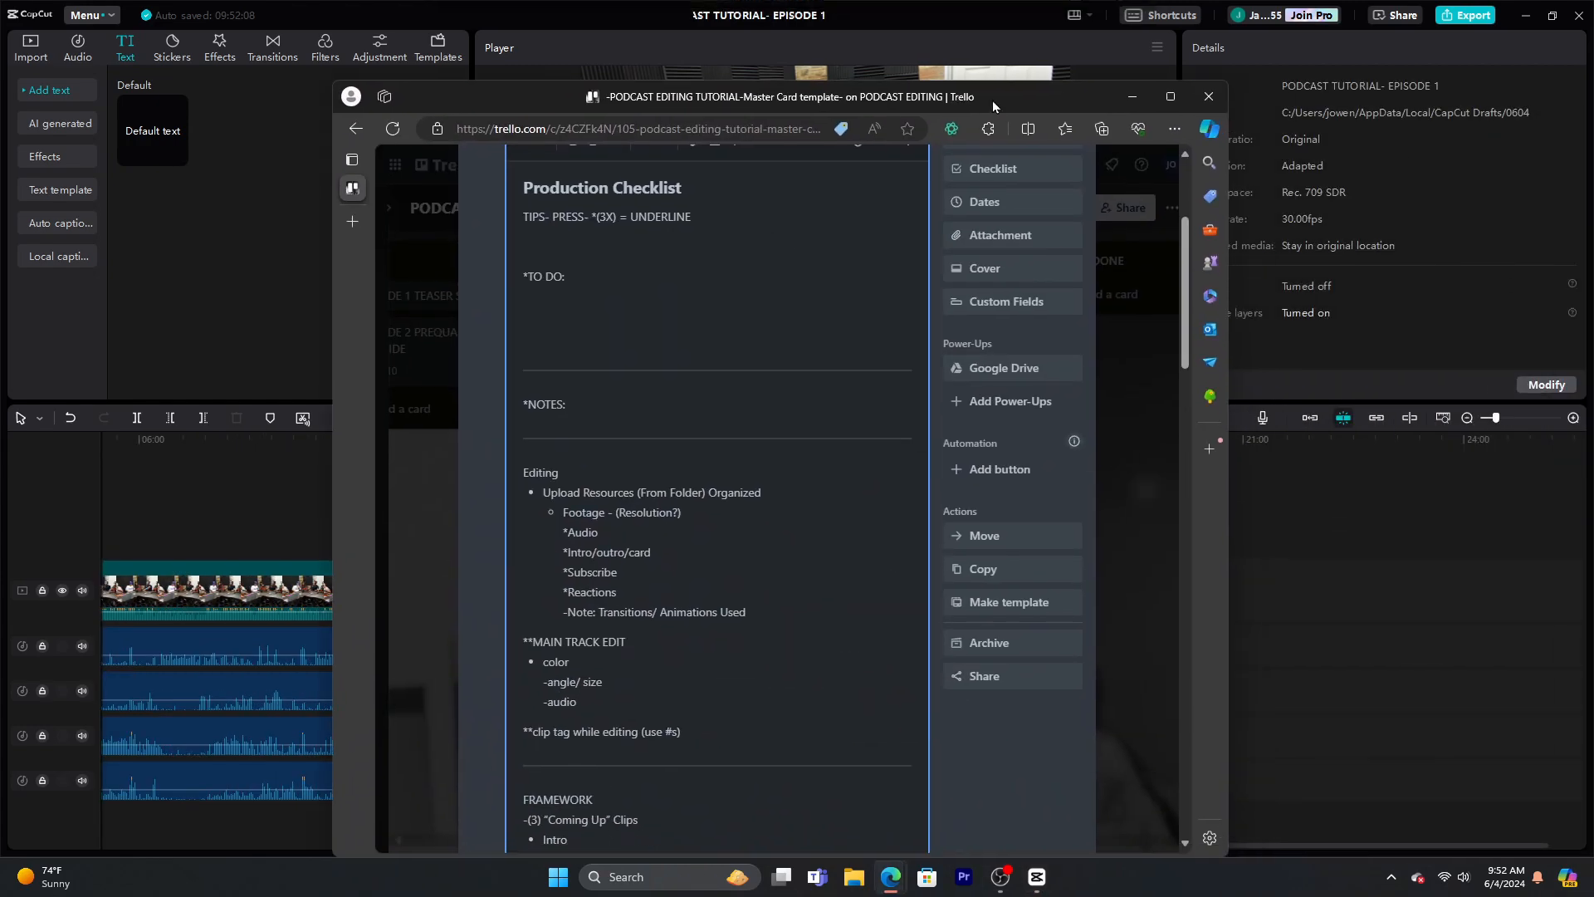
{"action": "left_click", "coordinate": [614, 492]}
{"action": "left_click_drag", "start_coordinate": [571, 531], "coordinate": [598, 533]}
{"action": "left_click_drag", "start_coordinate": [544, 662], "coordinate": [564, 704]}
{"action": "left_click", "coordinate": [1132, 97]}
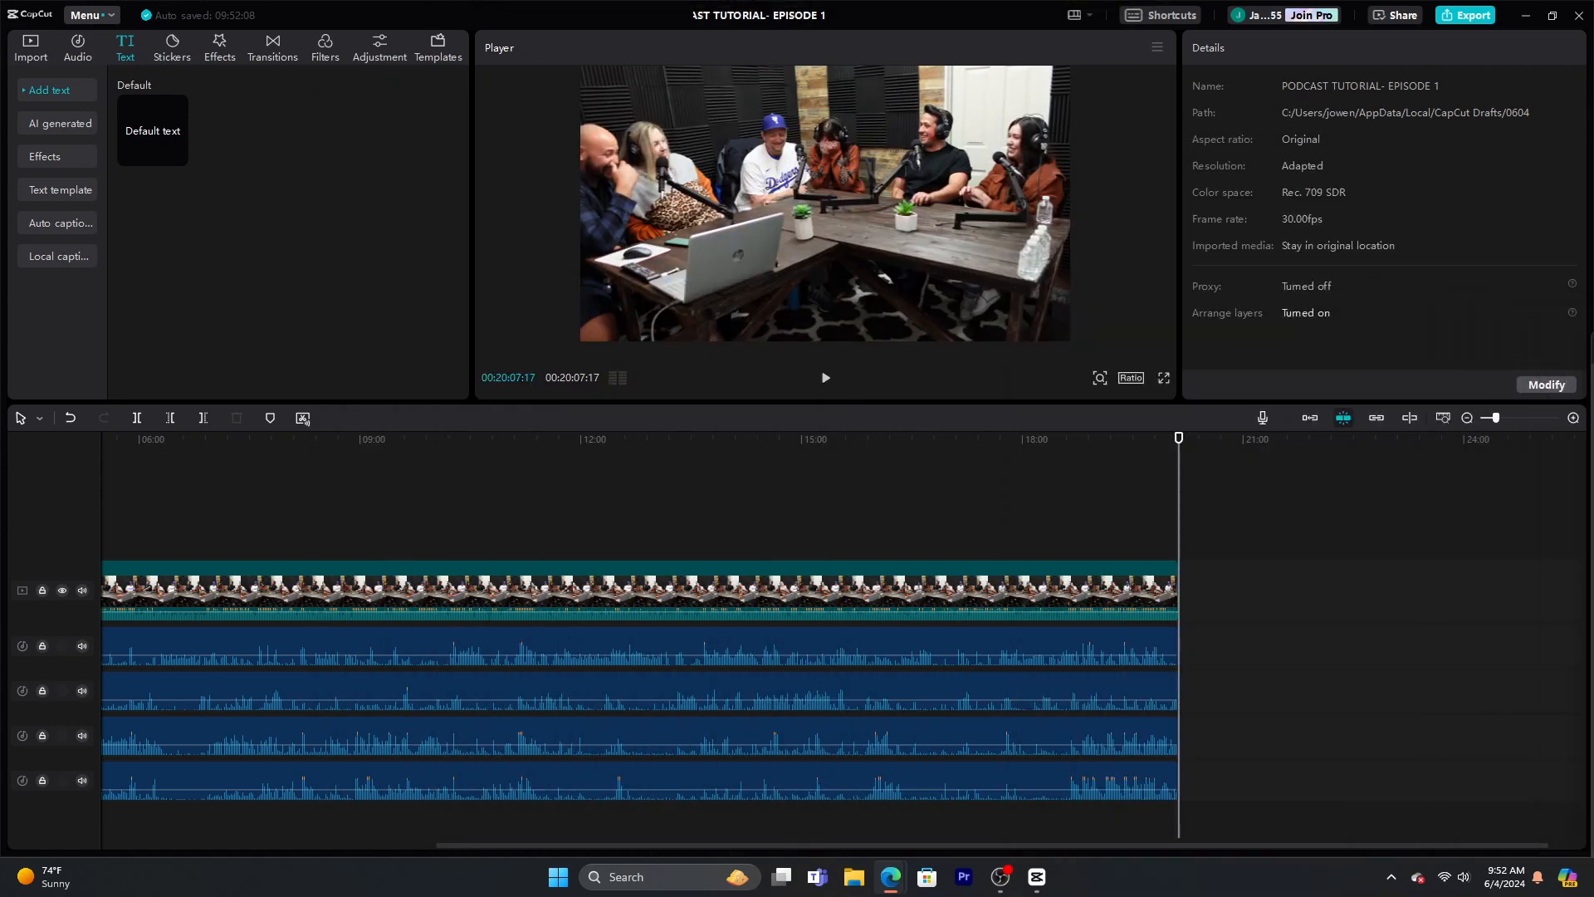
{"action": "key", "text": "Home"}
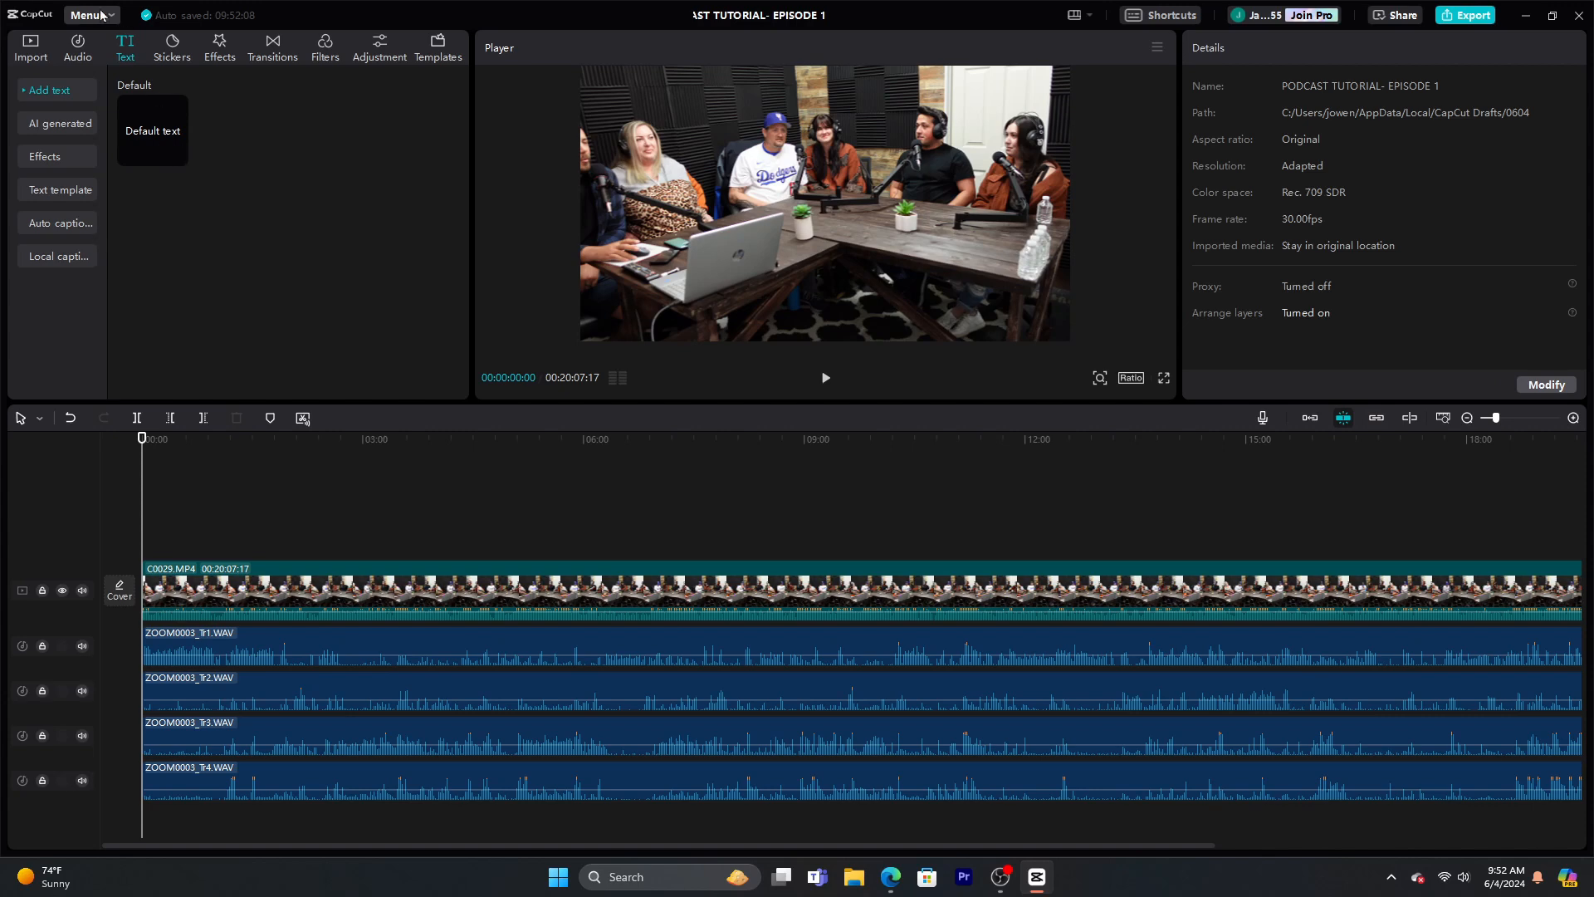
{"action": "left_click", "coordinate": [31, 48]}
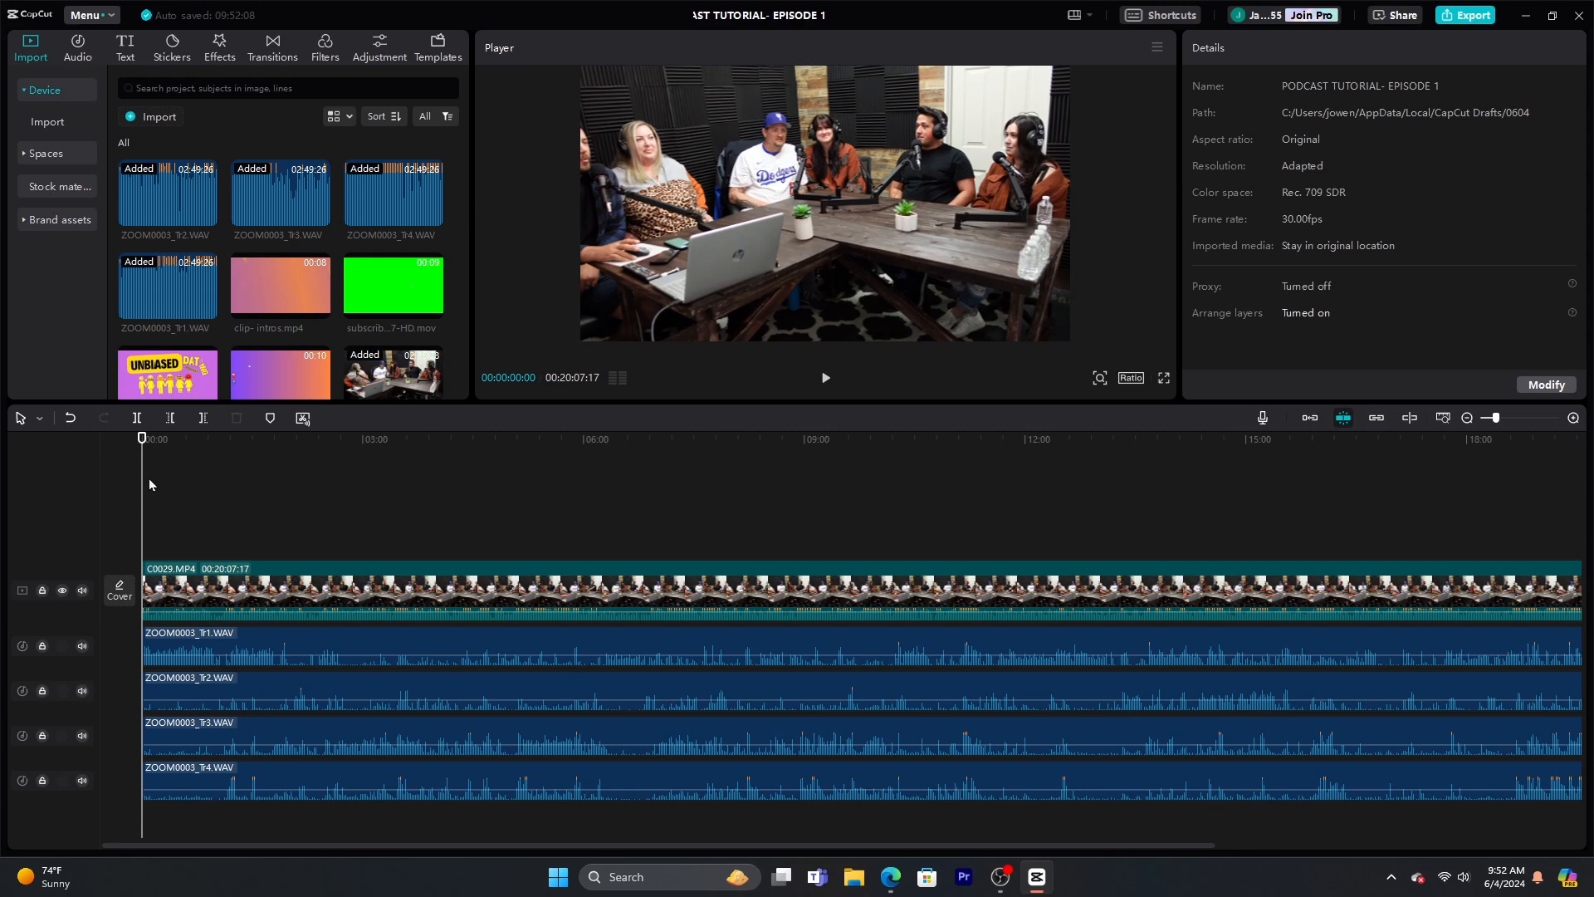
{"action": "left_click_drag", "start_coordinate": [143, 485], "coordinate": [353, 523]}
{"action": "key", "text": "ctrl+z"}
Try extracting the audio from C0029.MP4 and deleting the extracted C0029 track, and undo both changes
{"action": "left_click", "coordinate": [337, 593]}
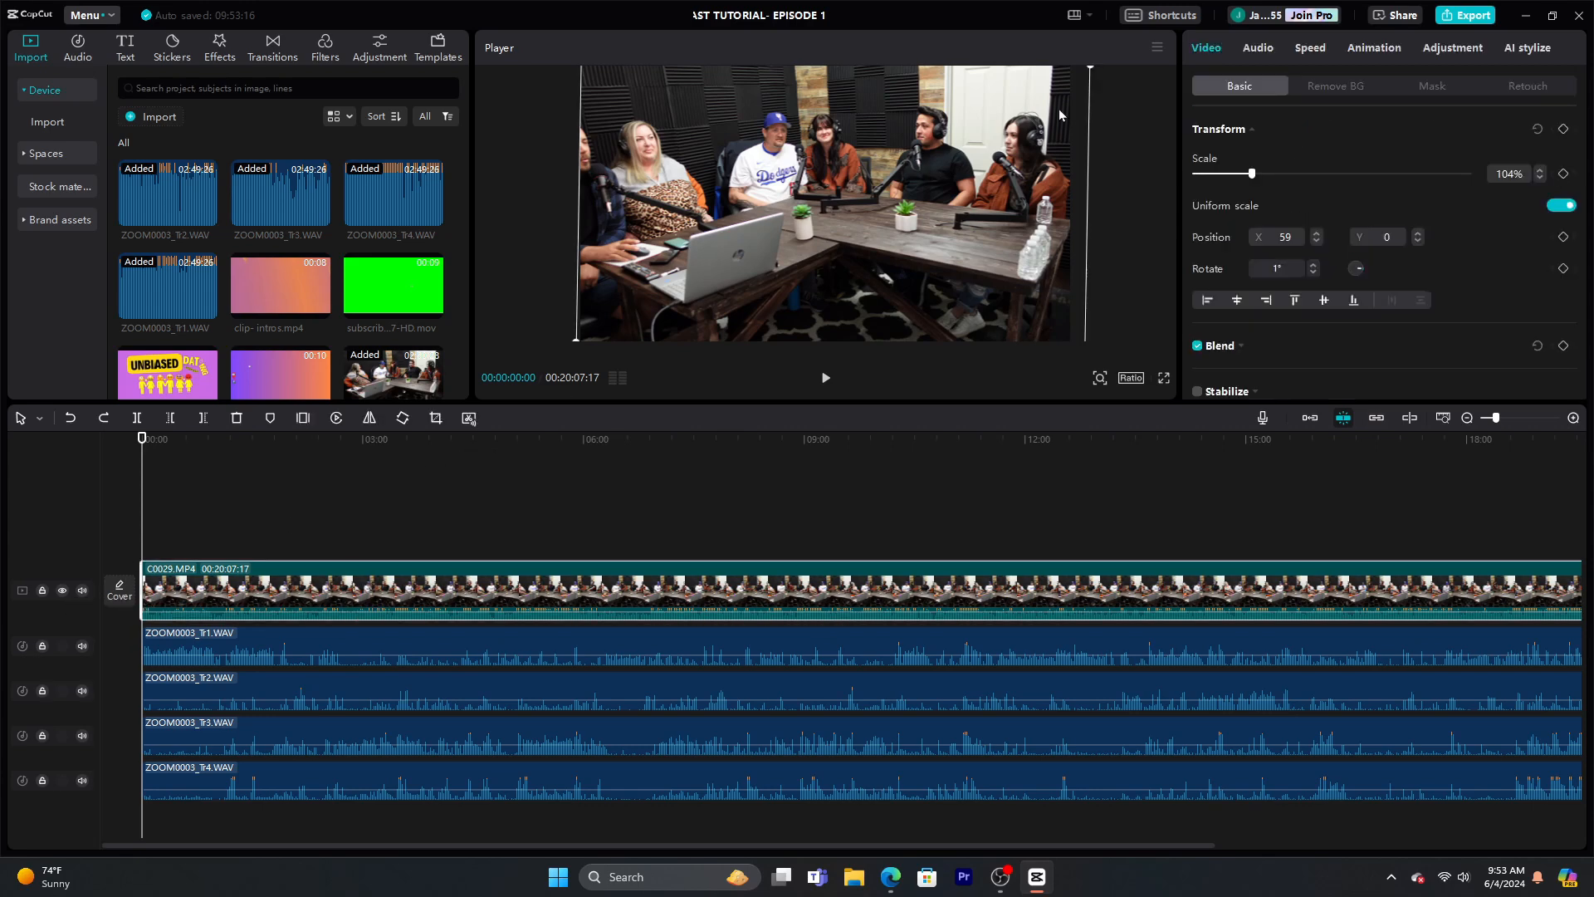
{"action": "right_click", "coordinate": [638, 620]}
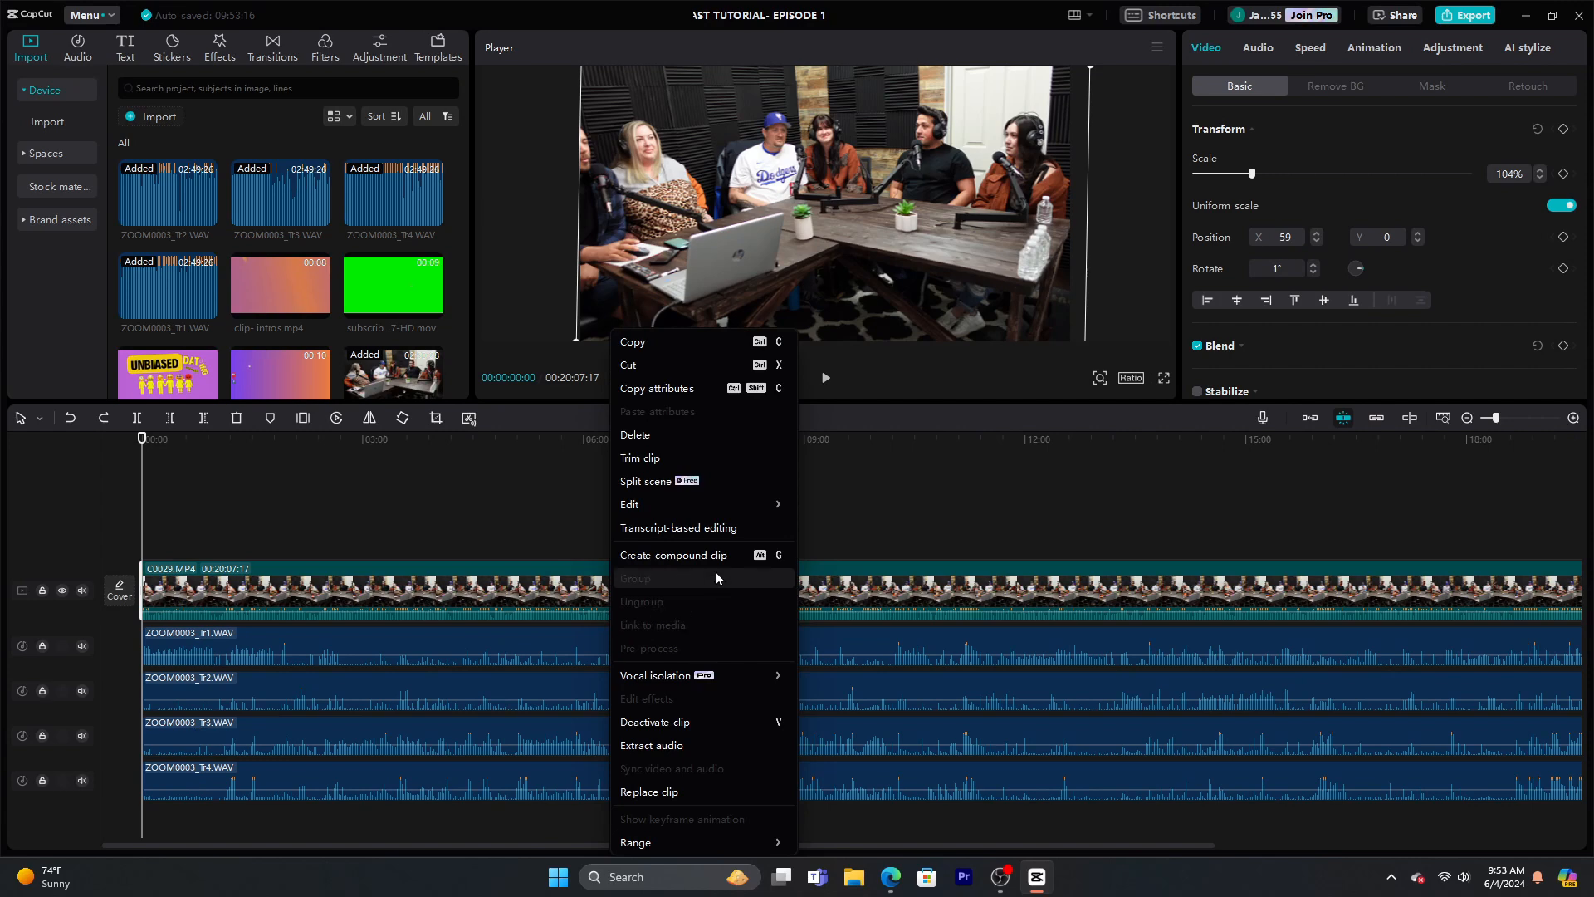
{"action": "mouse_move", "coordinate": [760, 674]}
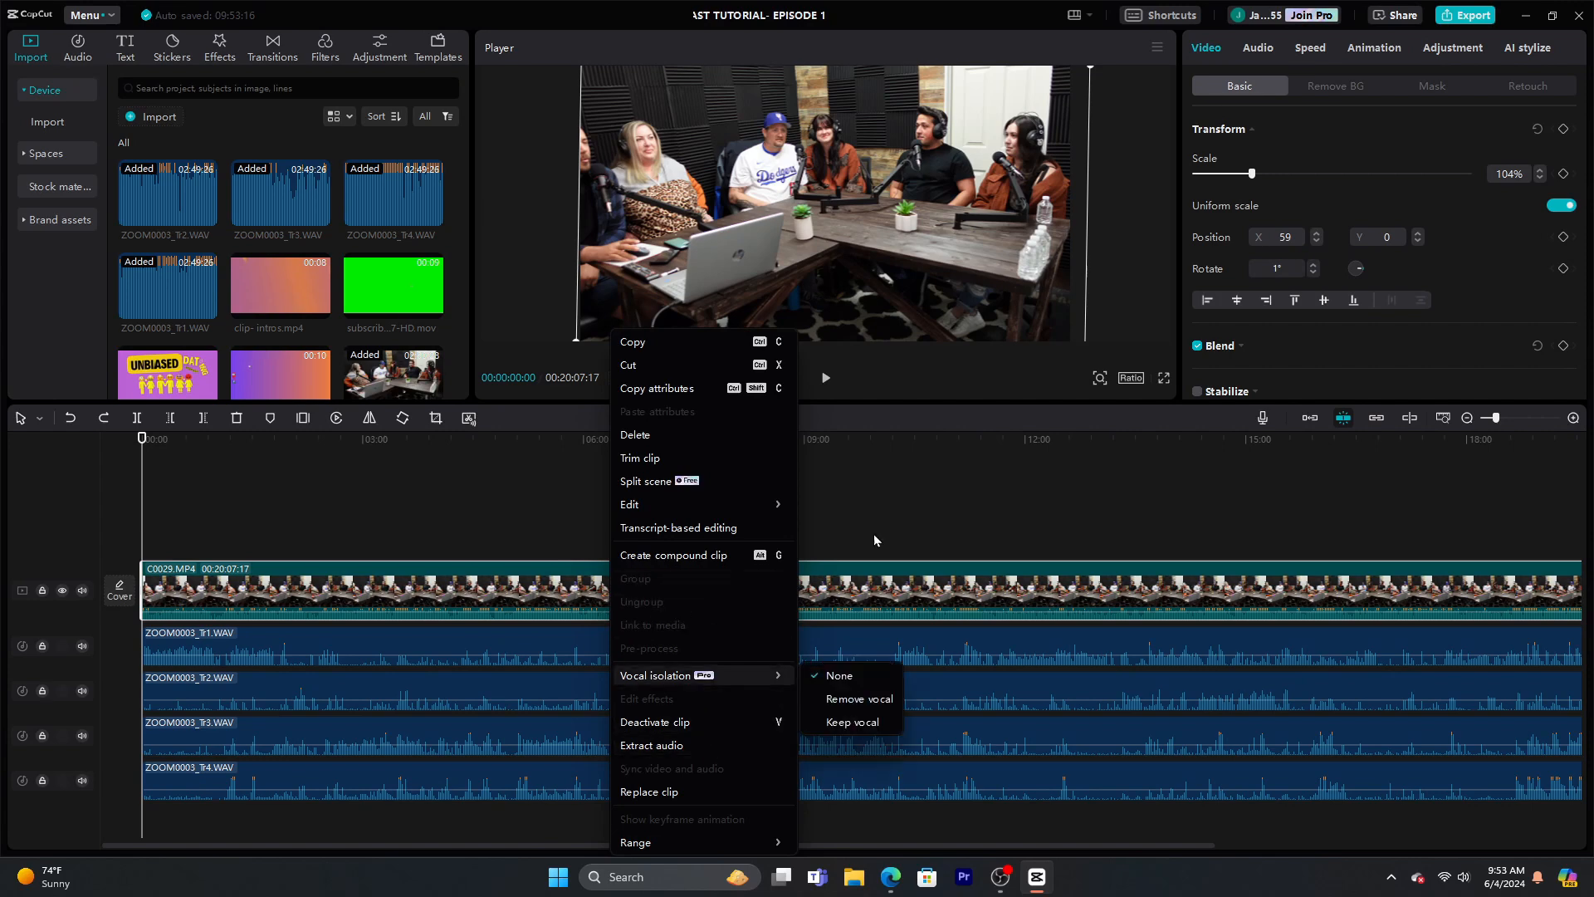
{"action": "left_click", "coordinate": [691, 746]}
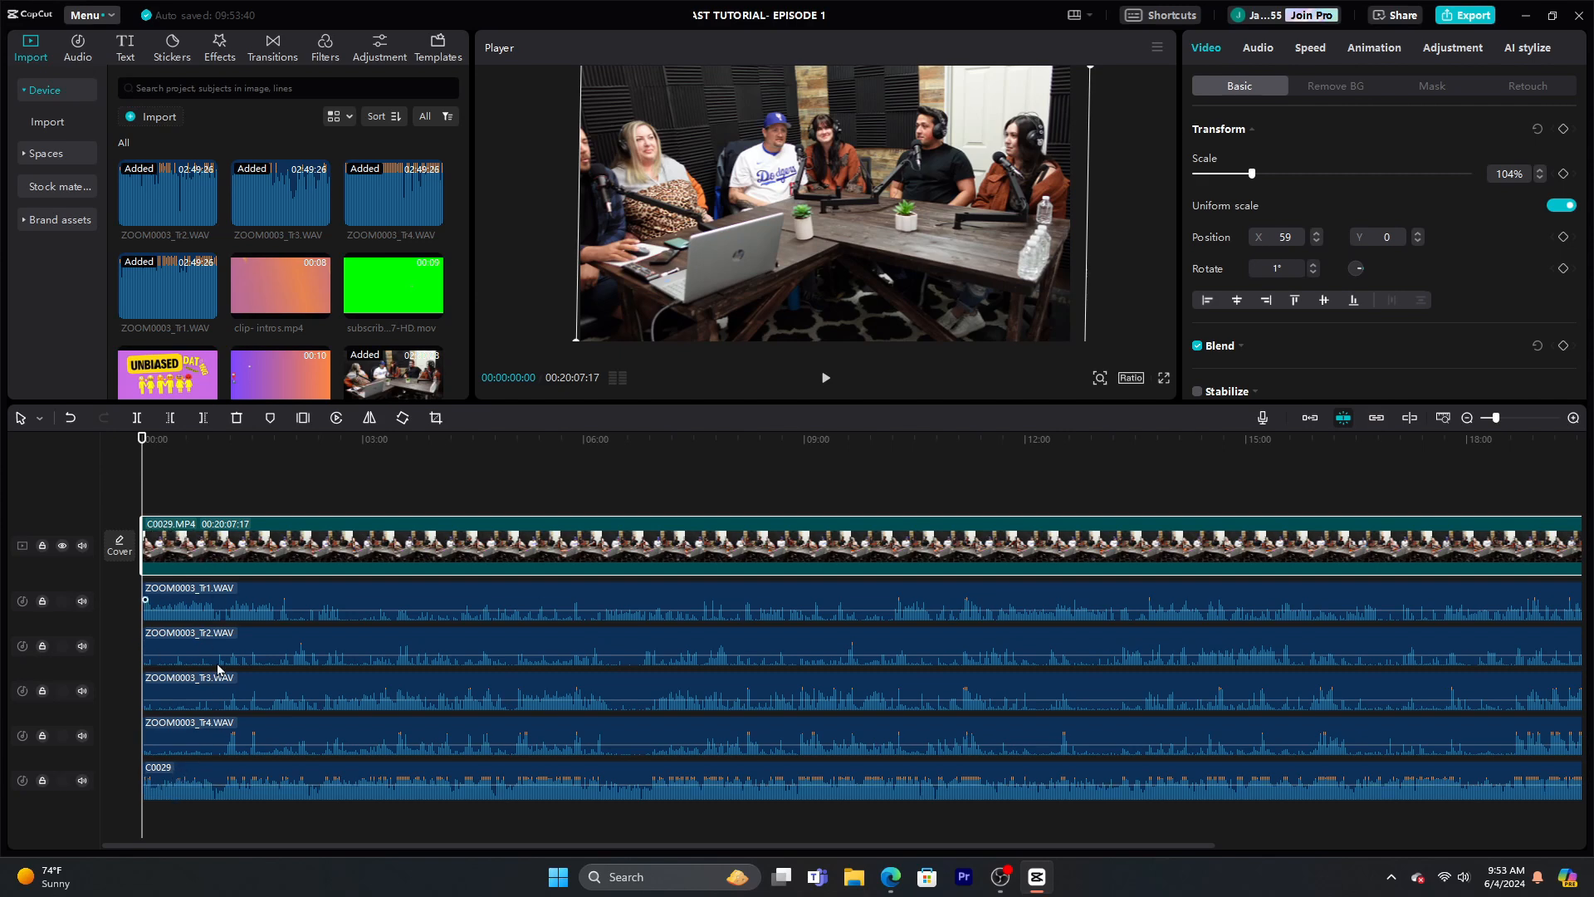
{"action": "left_click", "coordinate": [241, 784]}
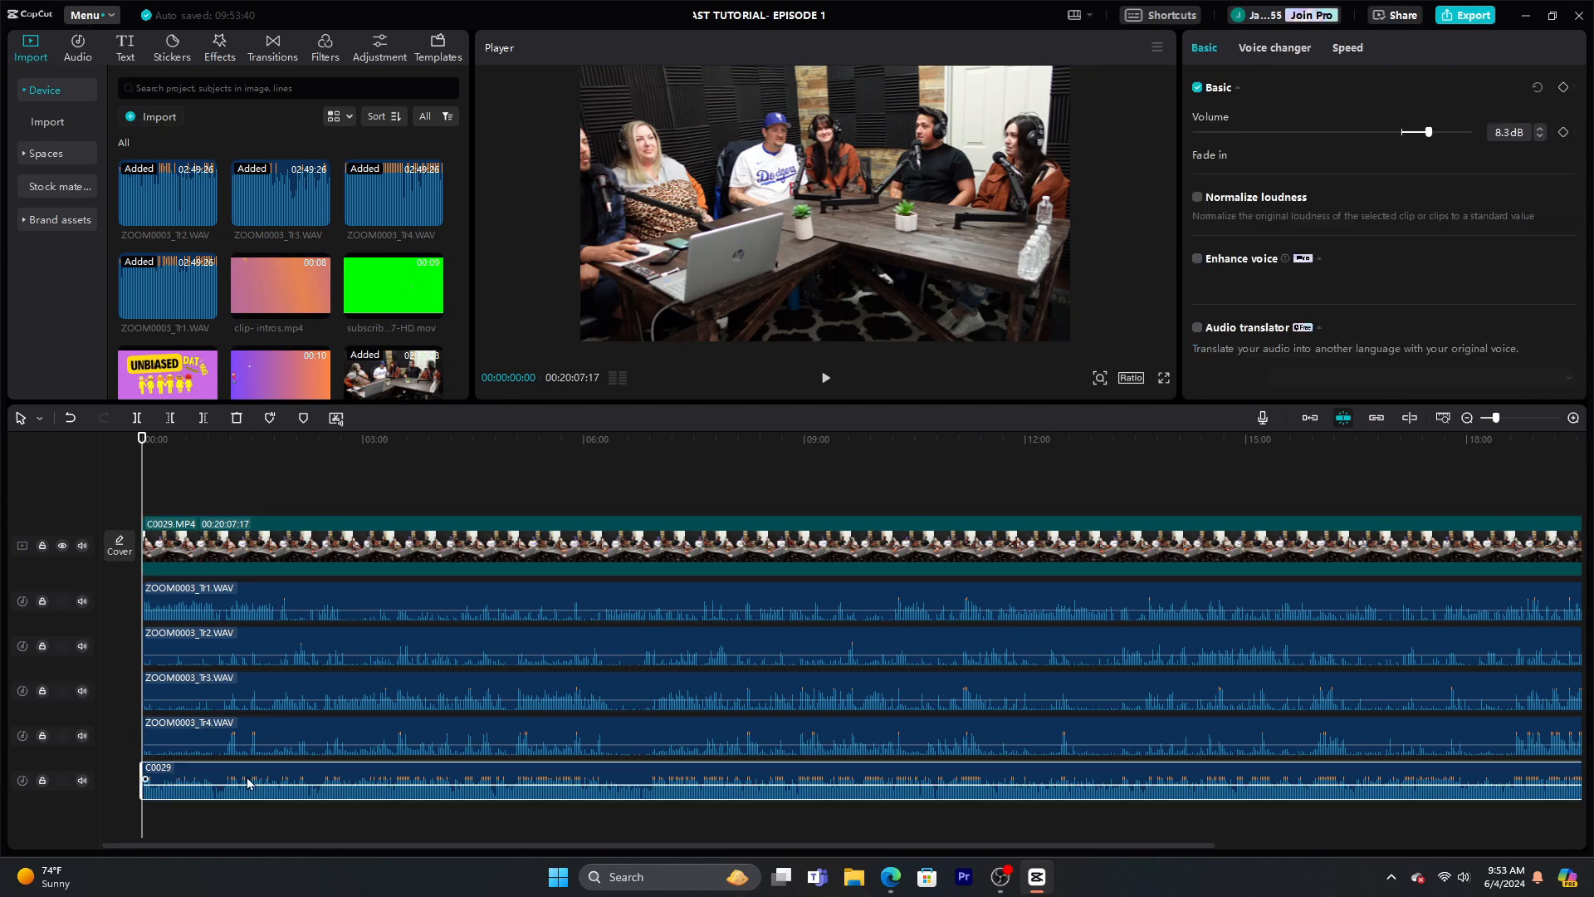
{"action": "left_click", "coordinate": [237, 418]}
{"action": "left_click", "coordinate": [70, 418]}
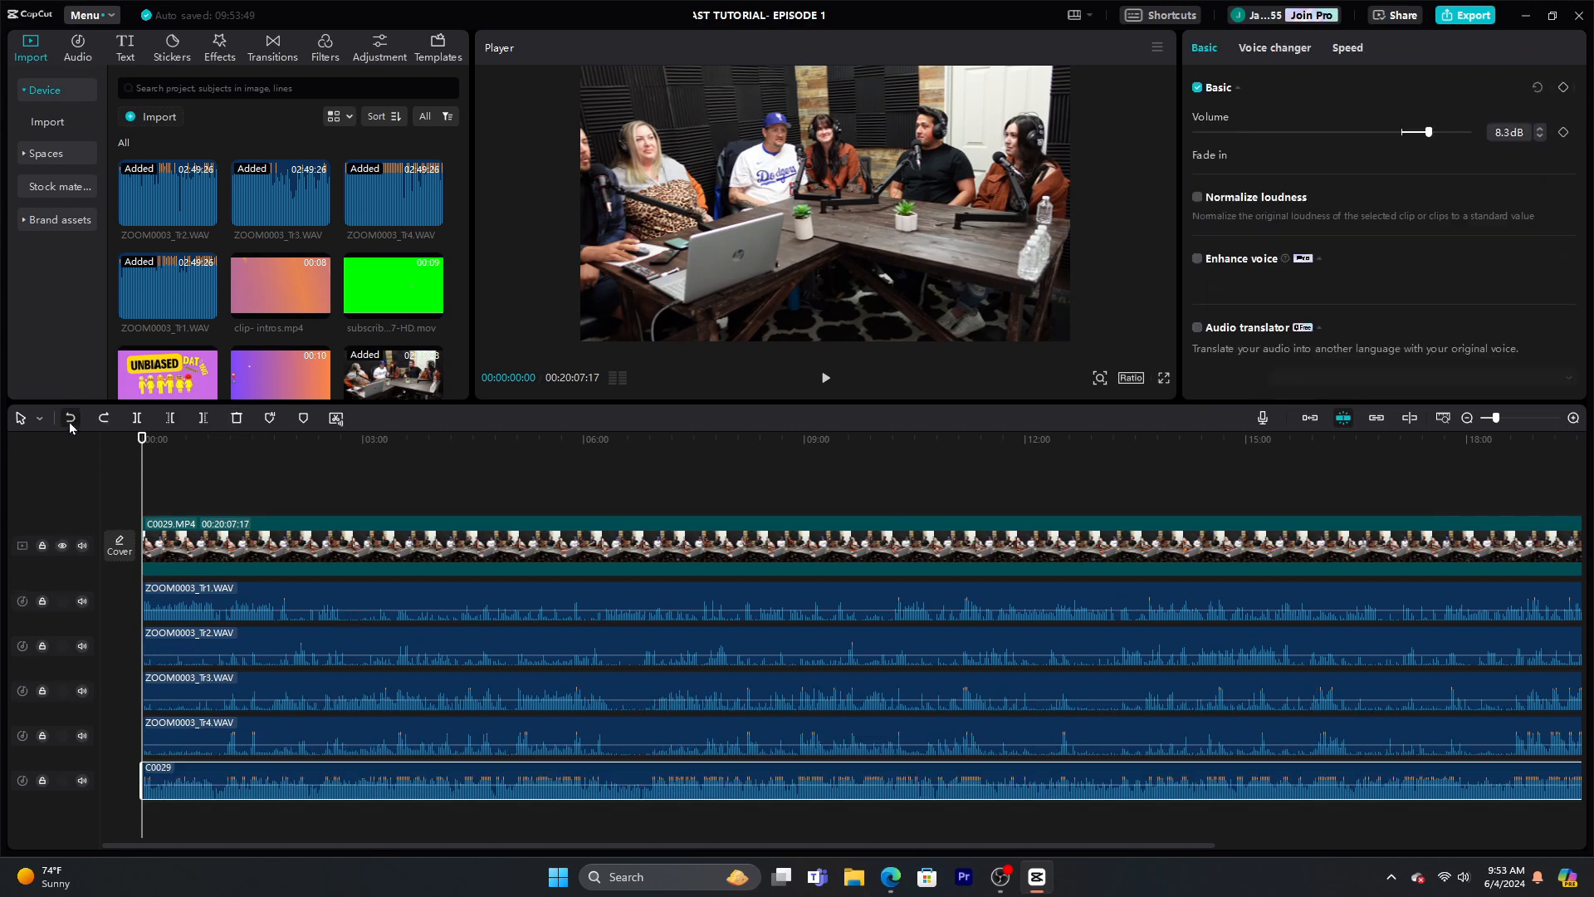
{"action": "left_click", "coordinate": [70, 417]}
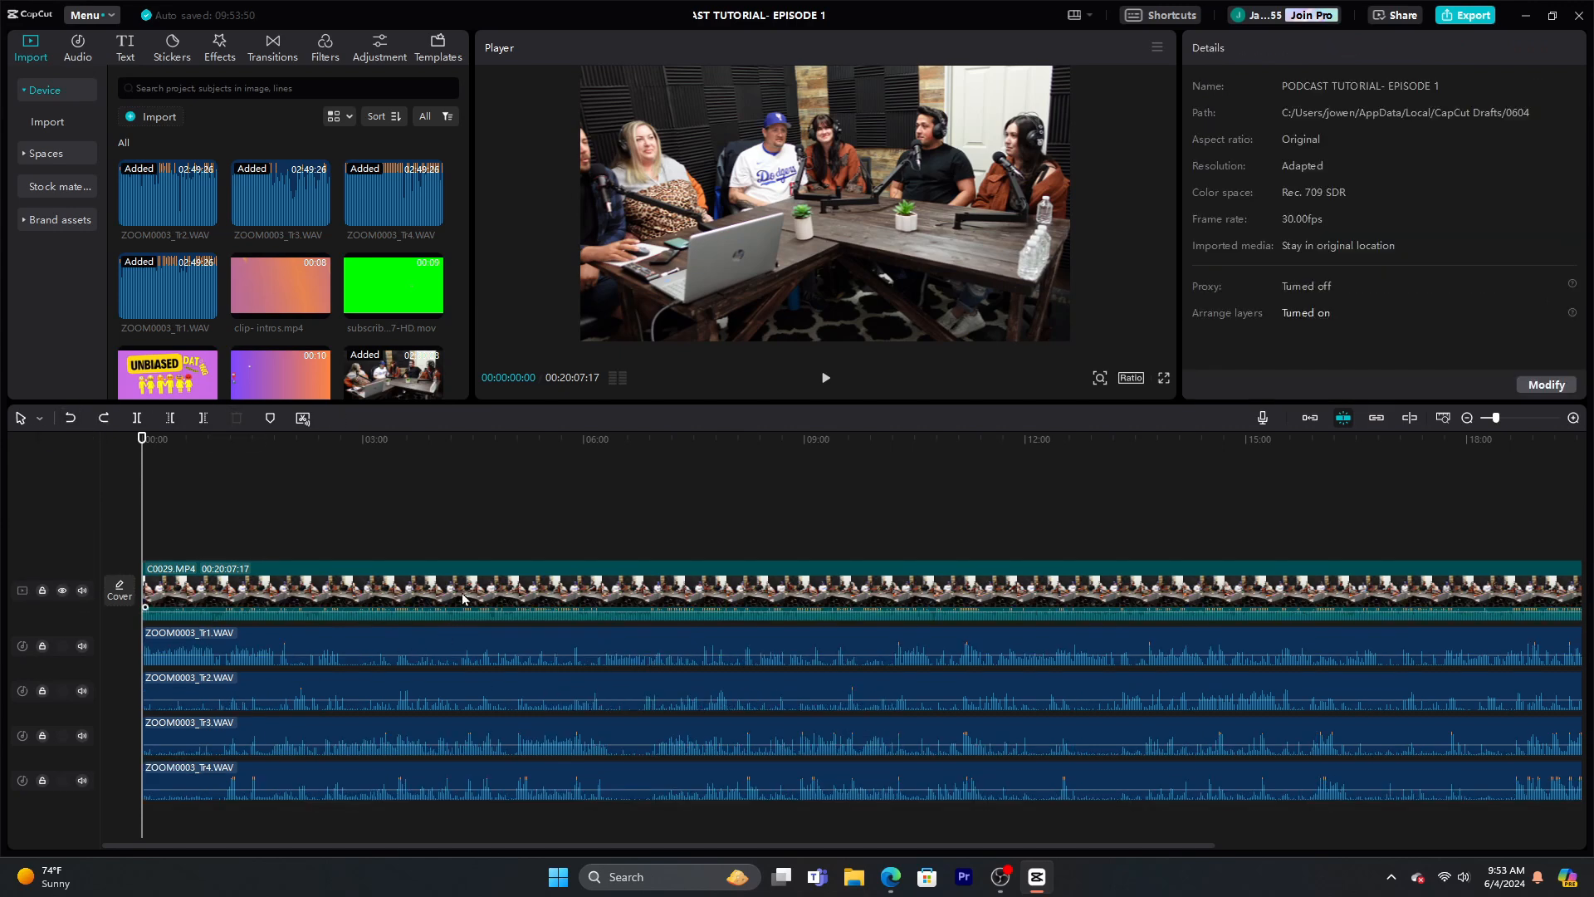
Set the C0029.MP4 clip's volume to 0.0 dB and mute the audio of the main video track
{"action": "left_click", "coordinate": [81, 592]}
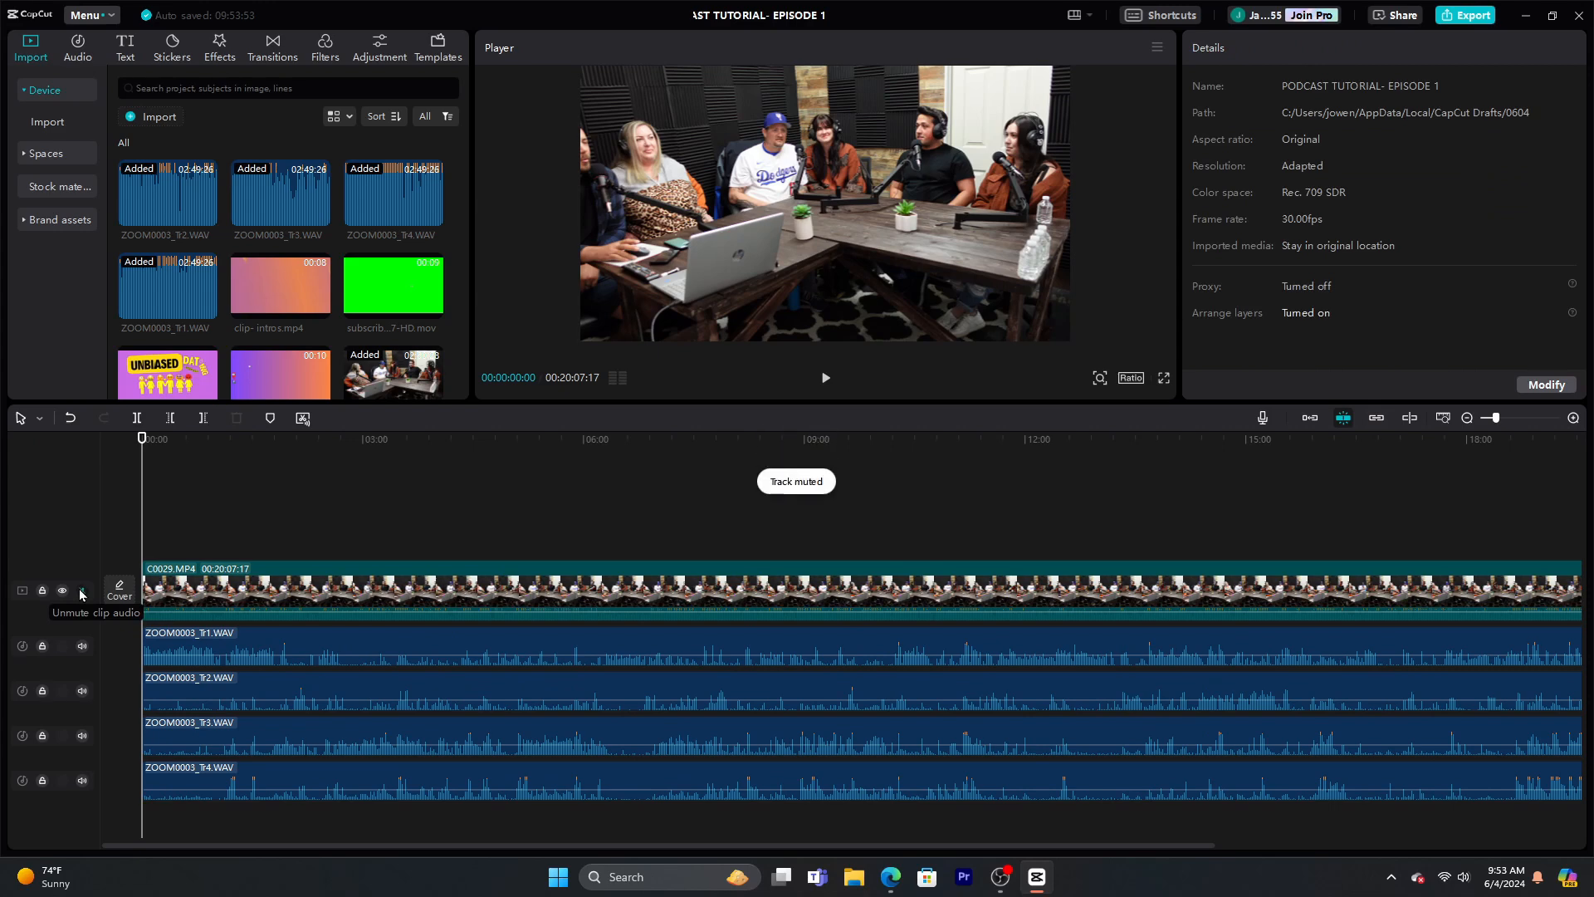
{"action": "left_click", "coordinate": [81, 592]}
{"action": "left_click", "coordinate": [182, 591]}
{"action": "left_click", "coordinate": [1258, 48]}
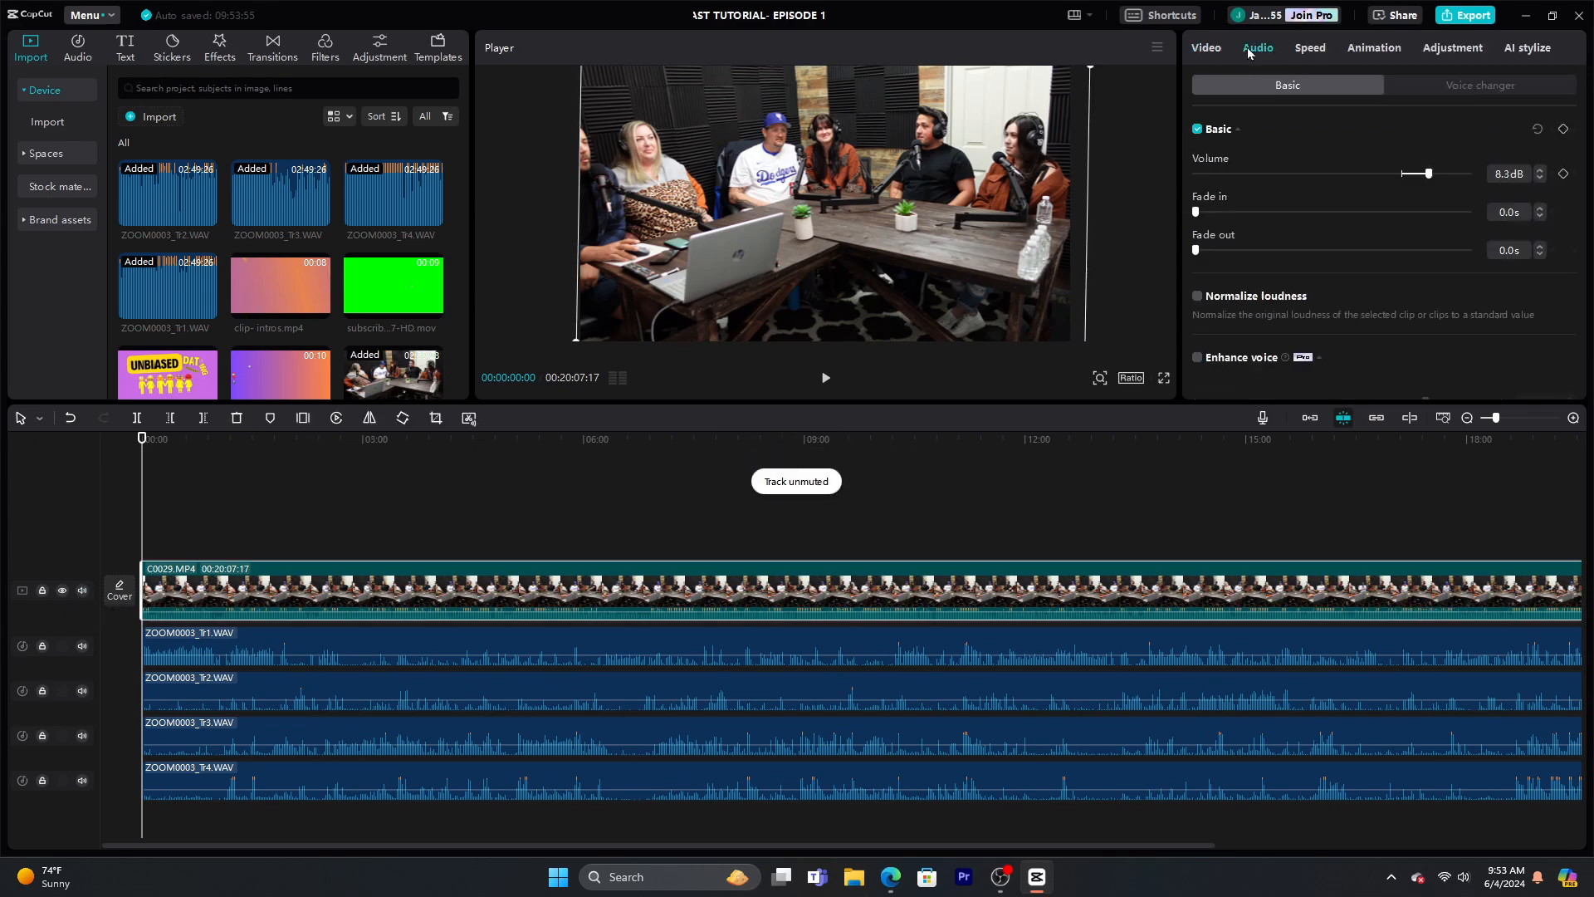
{"action": "mouse_move", "coordinate": [1429, 174]}
{"action": "left_mouse_down"}
{"action": "mouse_move", "coordinate": [1148, 189]}
{"action": "mouse_move", "coordinate": [1400, 177]}
{"action": "left_mouse_up"}
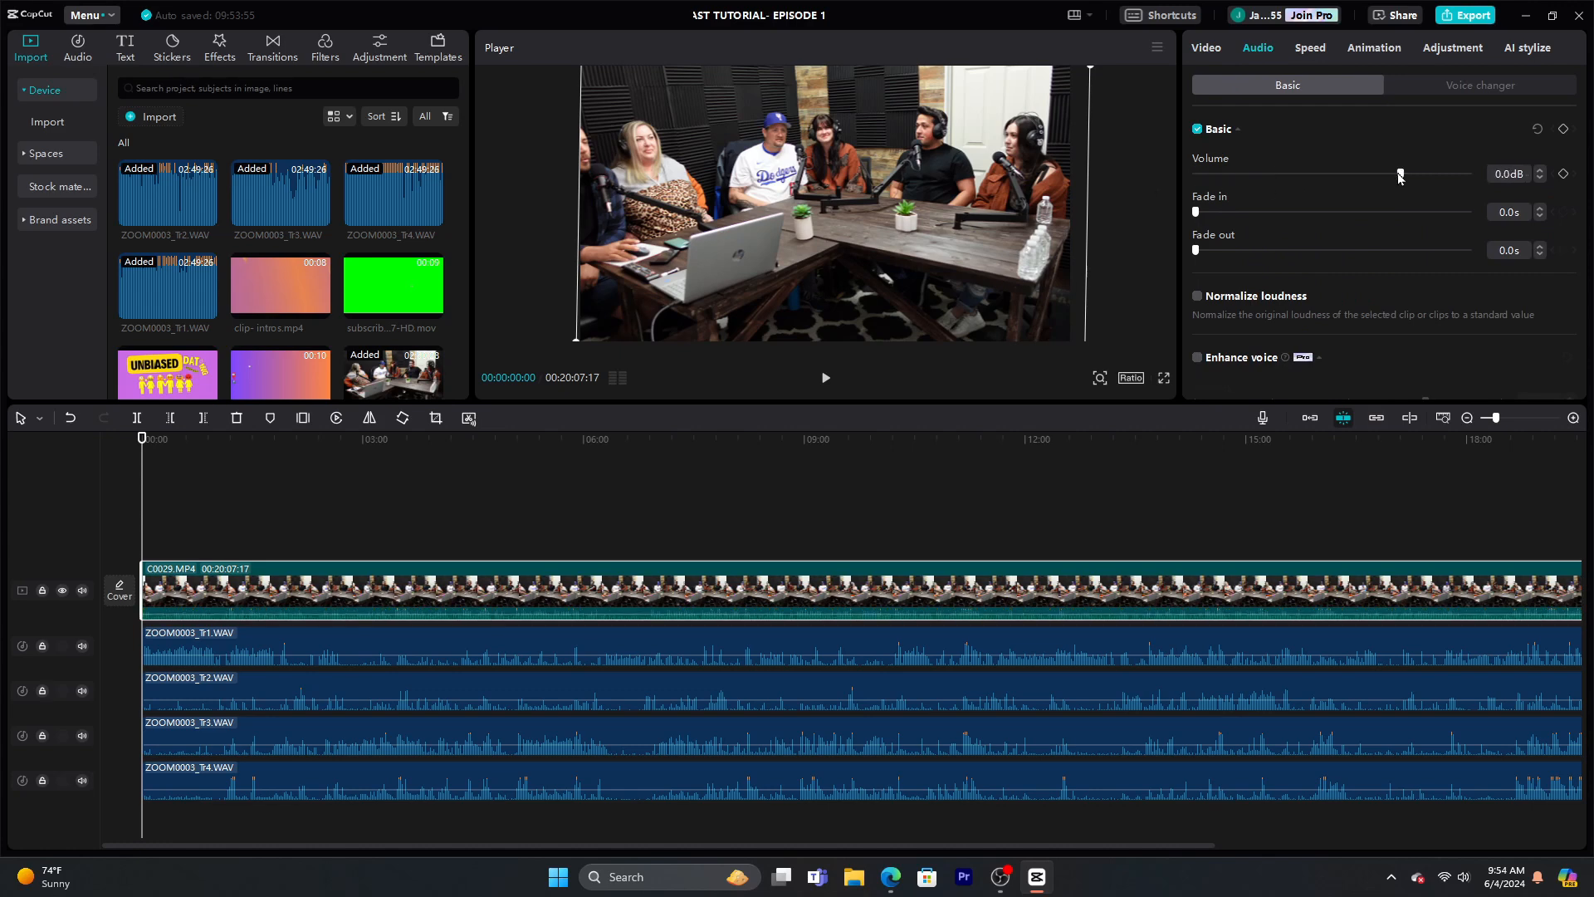
{"action": "left_click", "coordinate": [82, 591]}
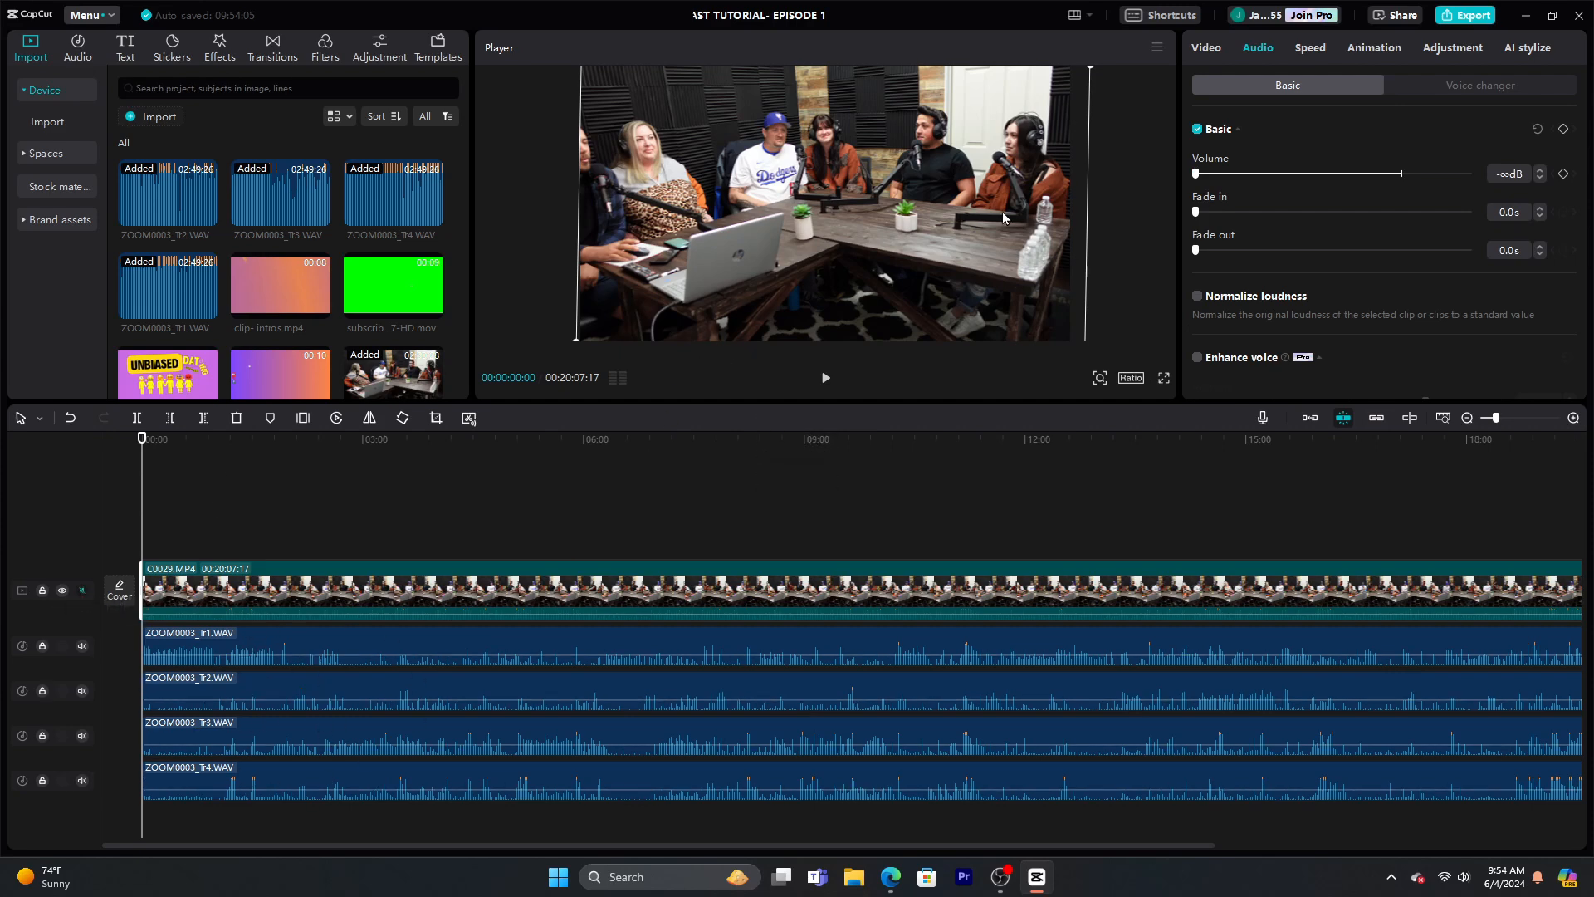
Play the episode briefly from the start, from about 00:10:20 and from about 00:14:28 to check the external audio
{"action": "left_click", "coordinate": [826, 380]}
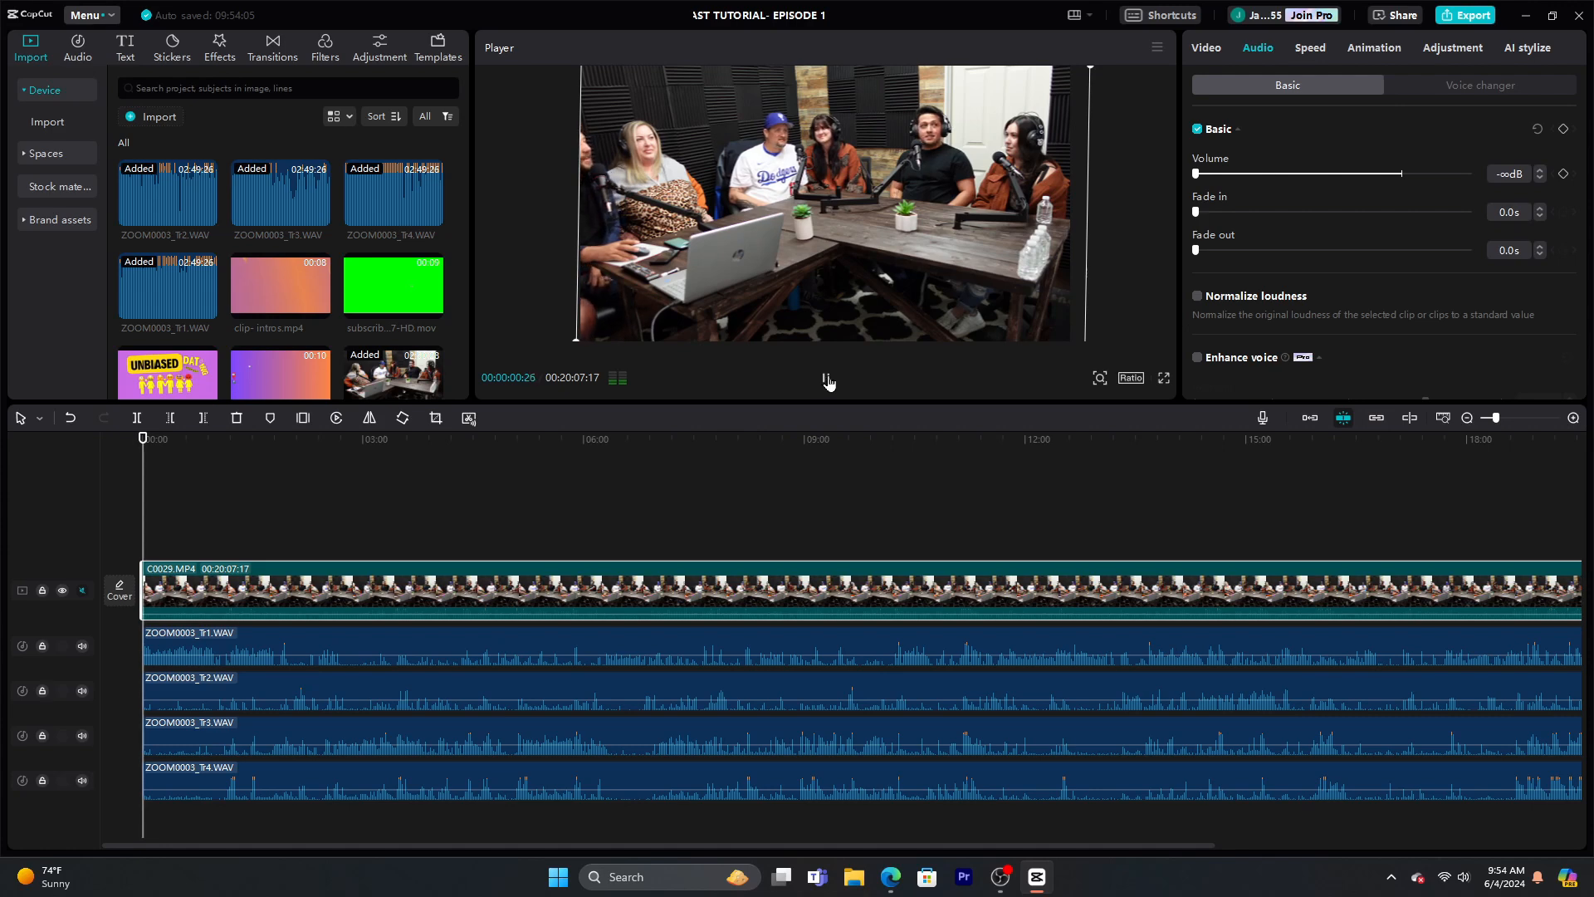
{"action": "left_click", "coordinate": [904, 506]}
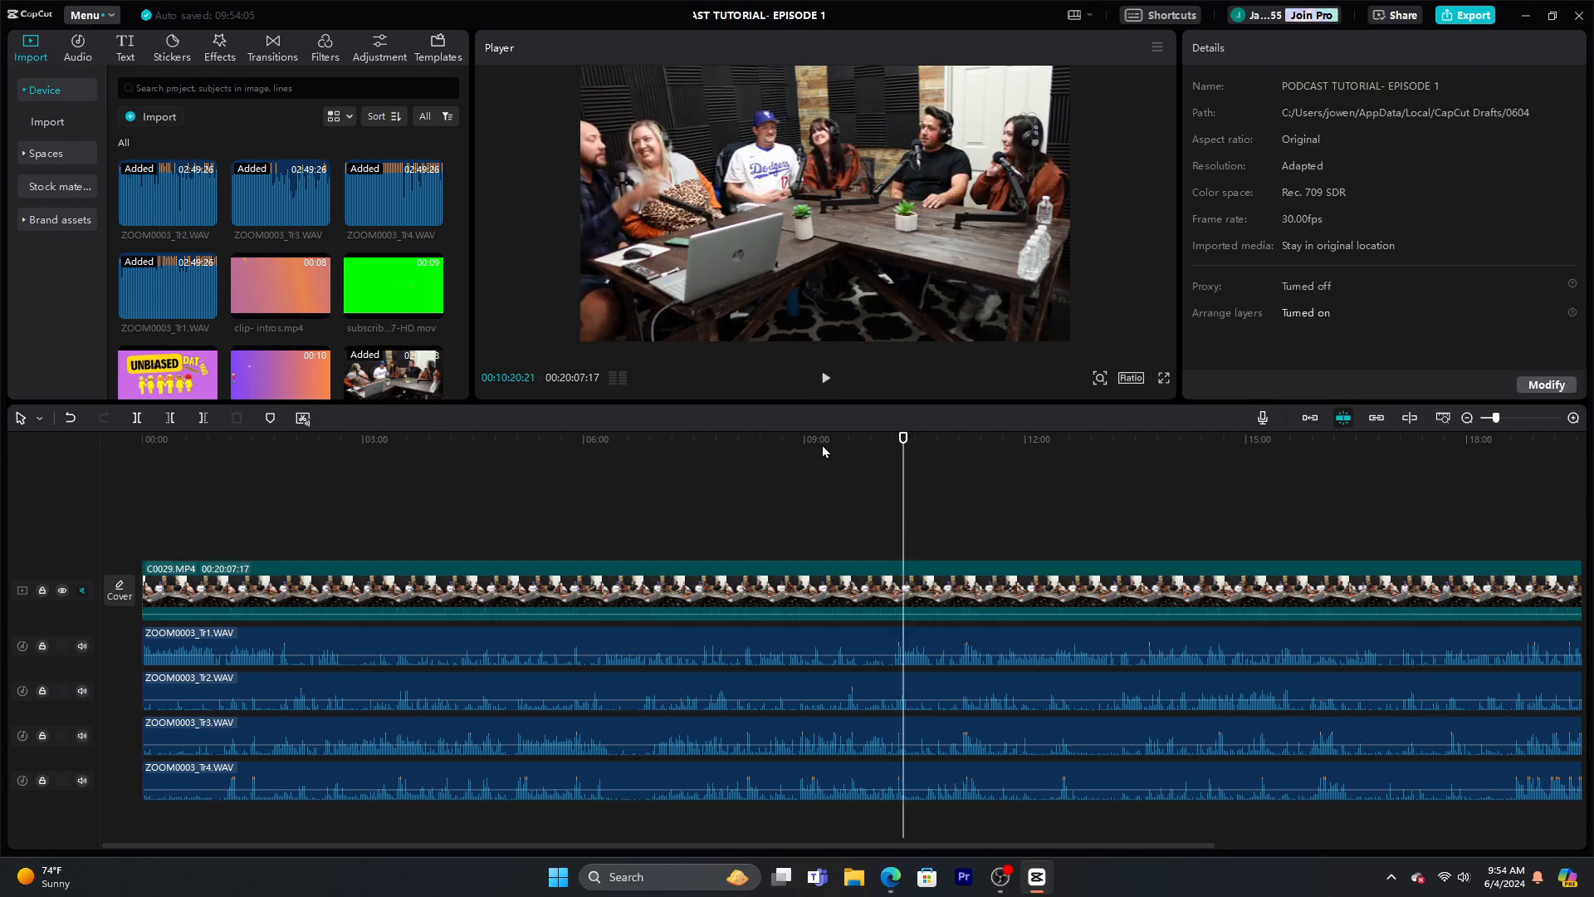
{"action": "left_click", "coordinate": [827, 378]}
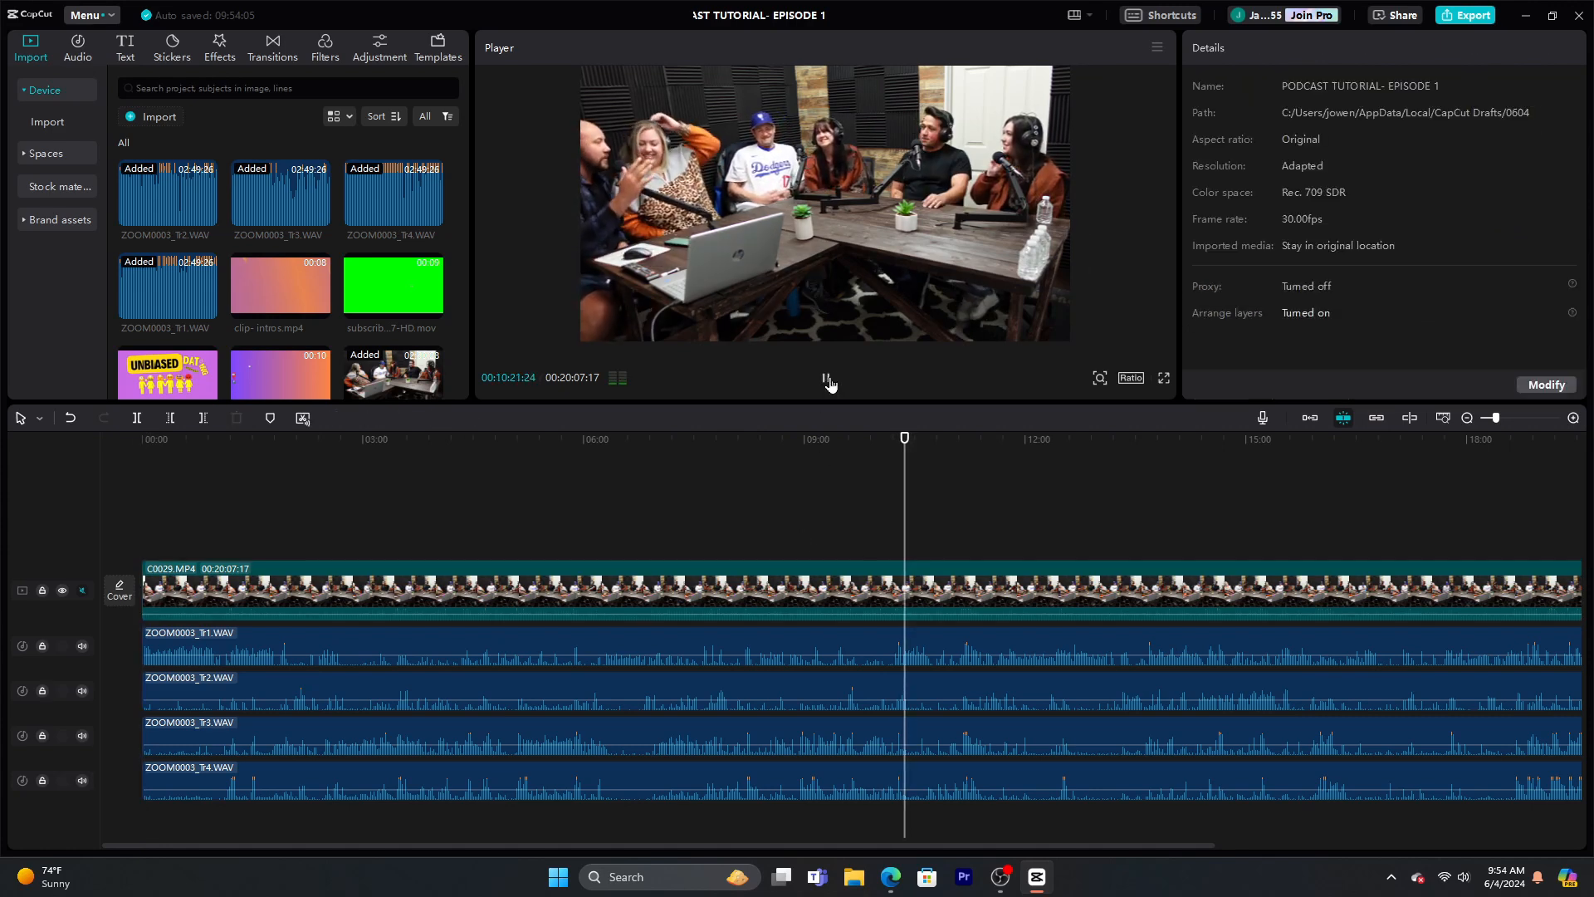
{"action": "left_click", "coordinate": [828, 379]}
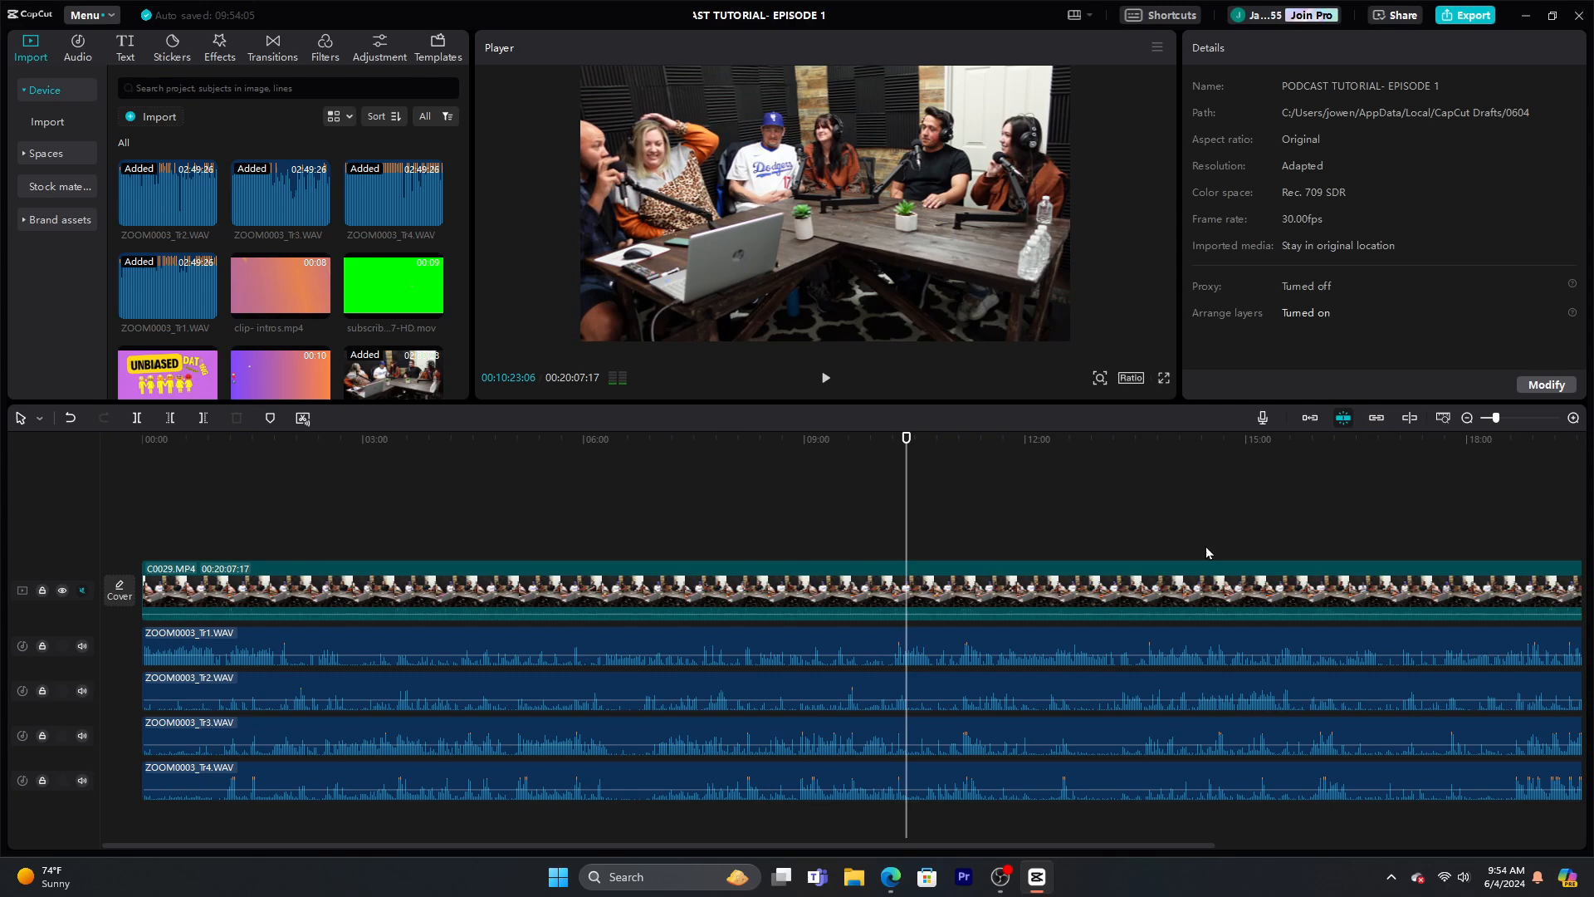
{"action": "left_click", "coordinate": [1244, 528]}
{"action": "left_click", "coordinate": [1208, 498]}
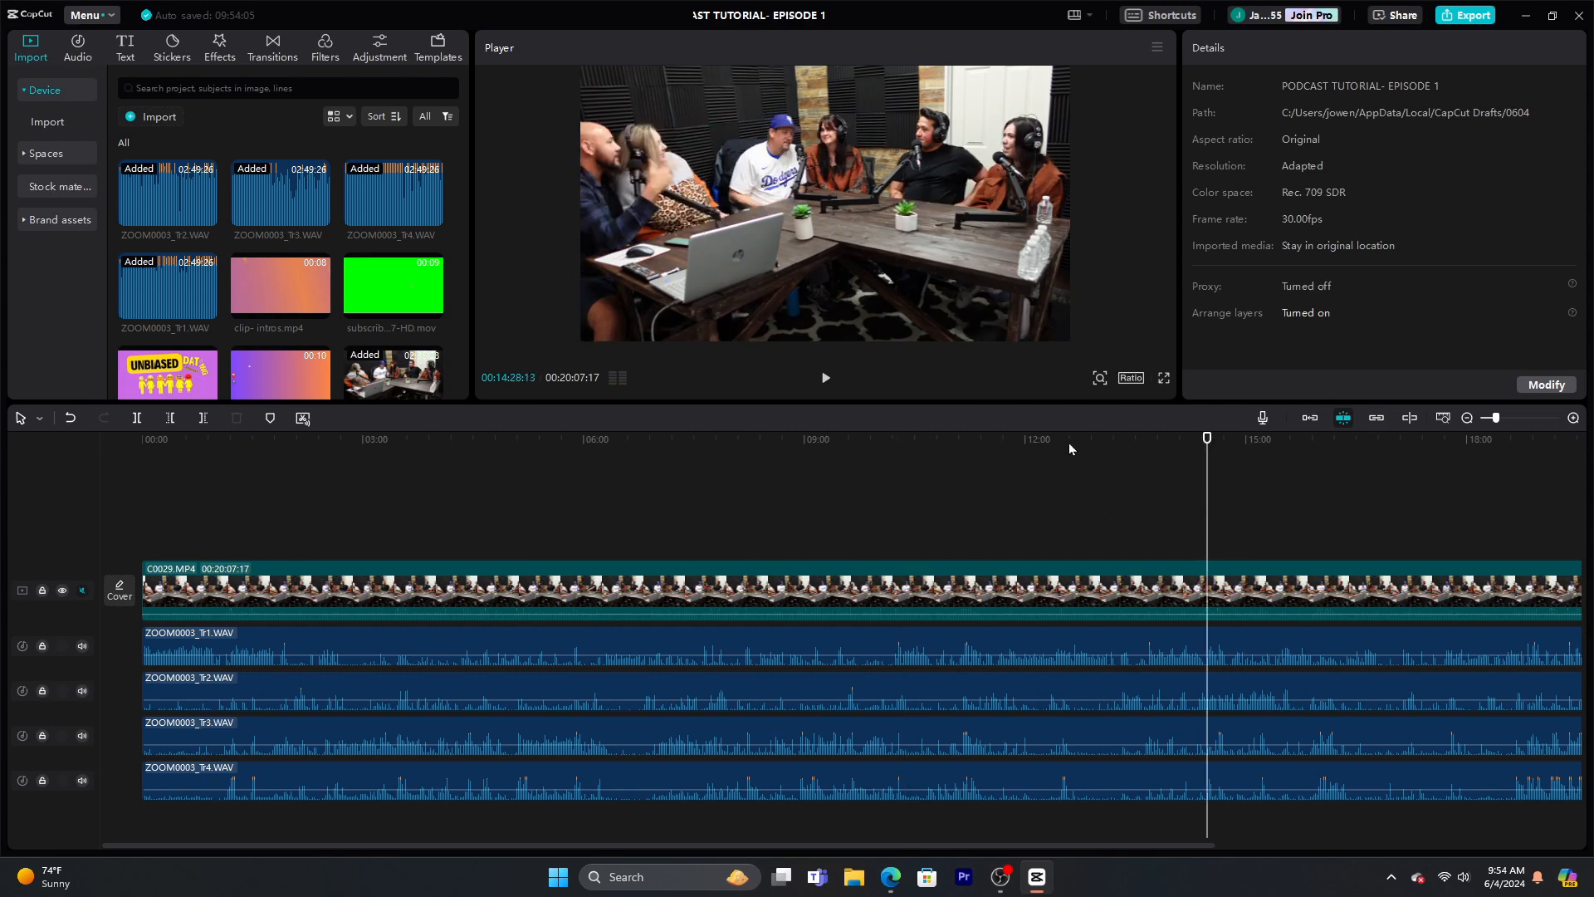
{"action": "left_click", "coordinate": [826, 378]}
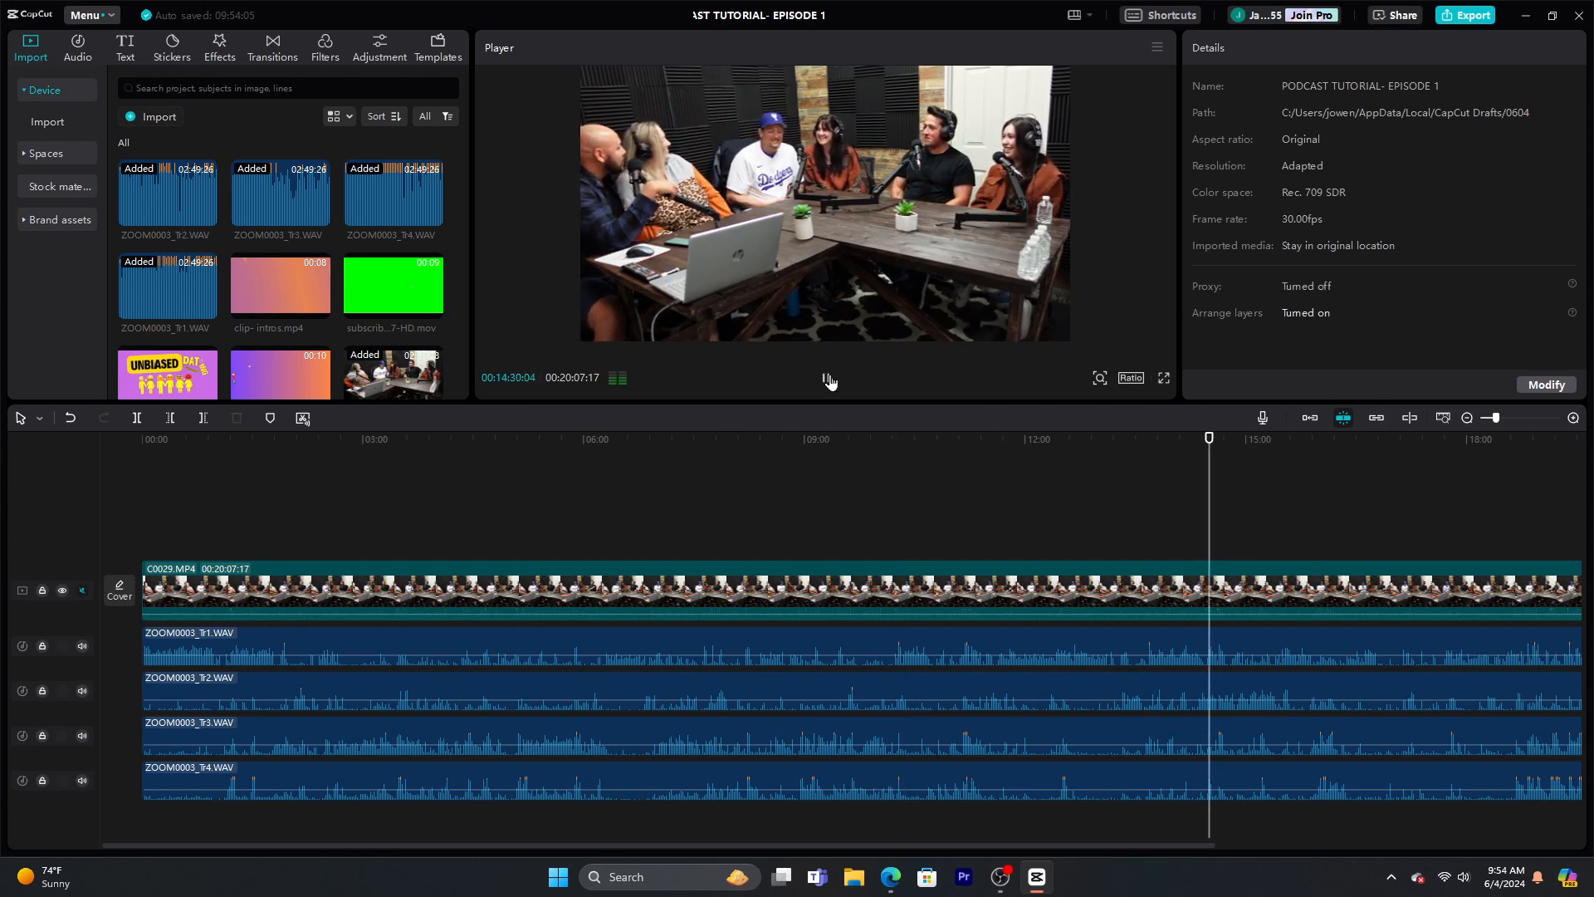
{"action": "left_click", "coordinate": [828, 381]}
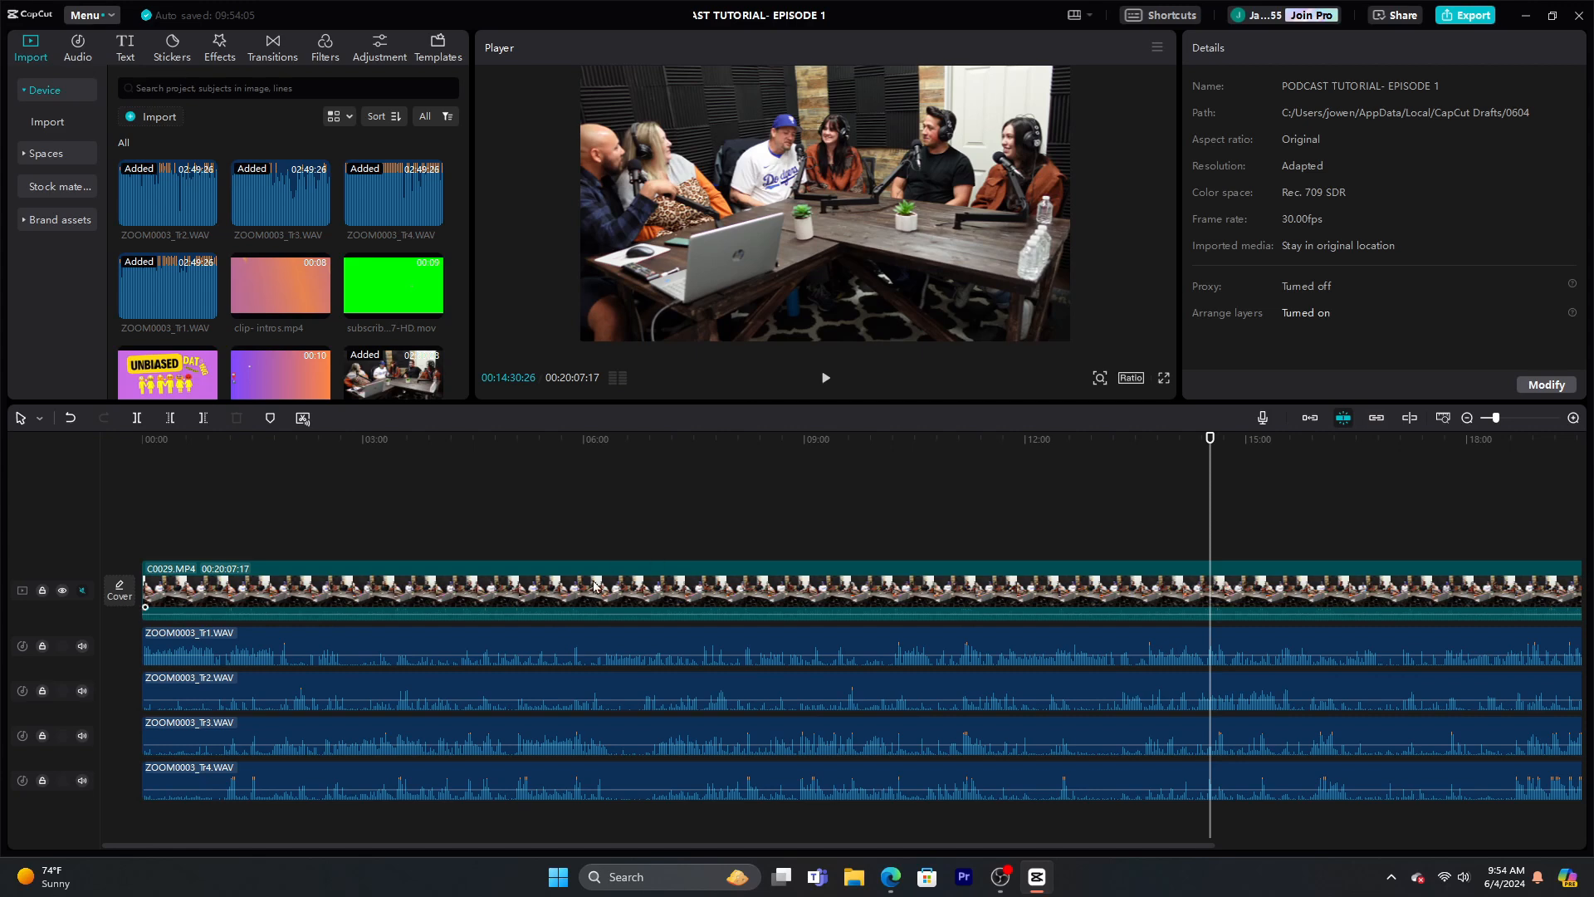
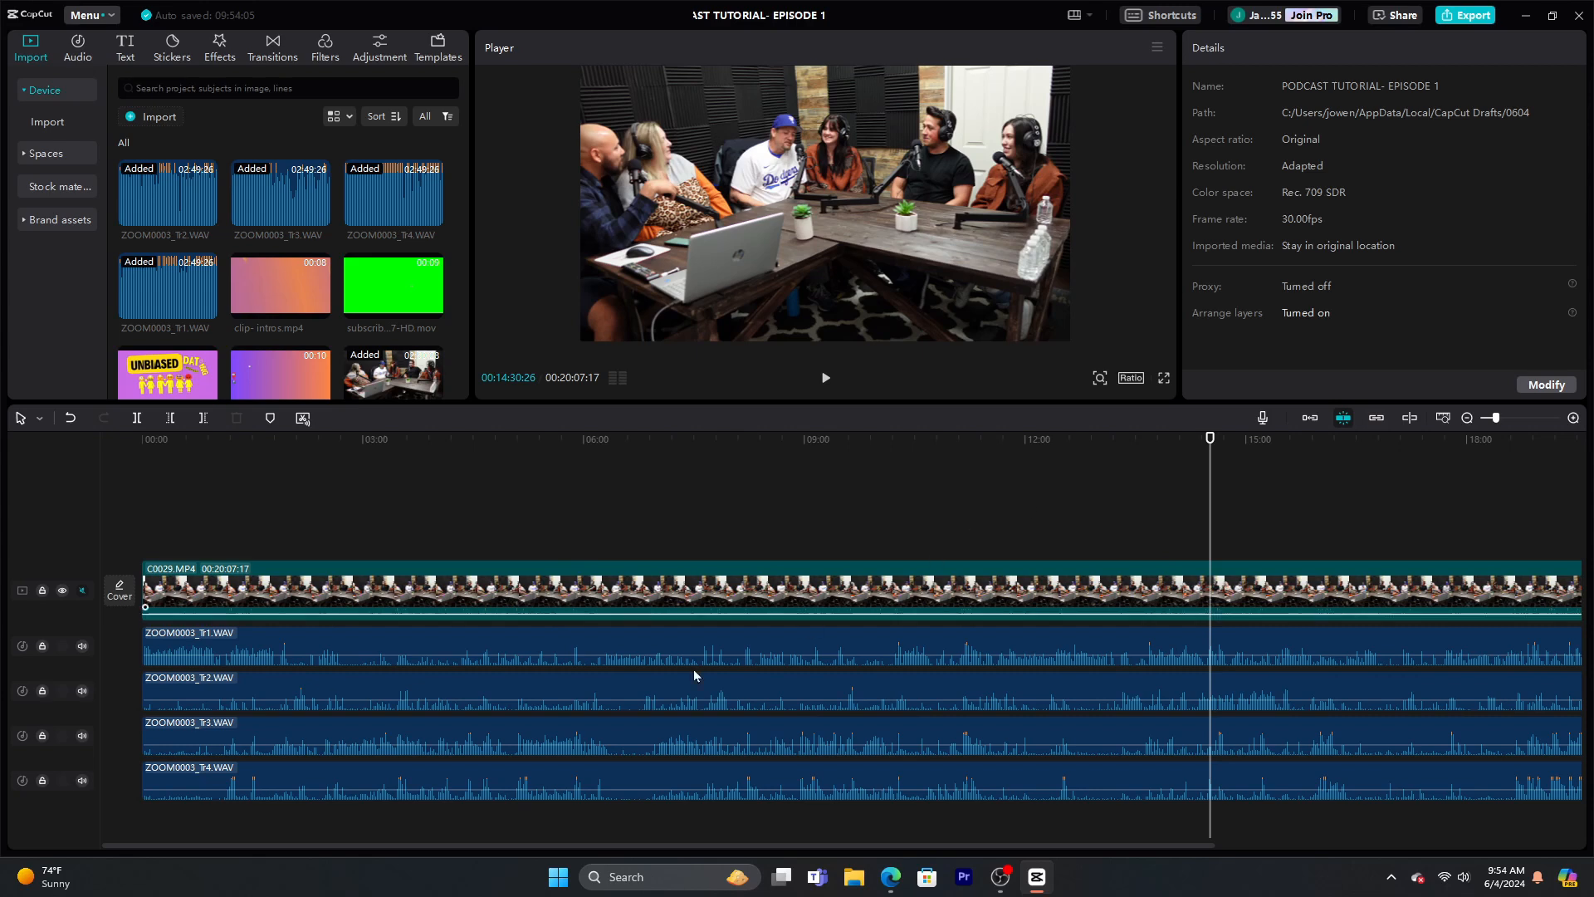
Try lowering ZOOM0003_Tr3.WAV to -20.9 dB, listen at about 00:13:43, and restore its volume to 0.0 dB
{"action": "left_click", "coordinate": [944, 154]}
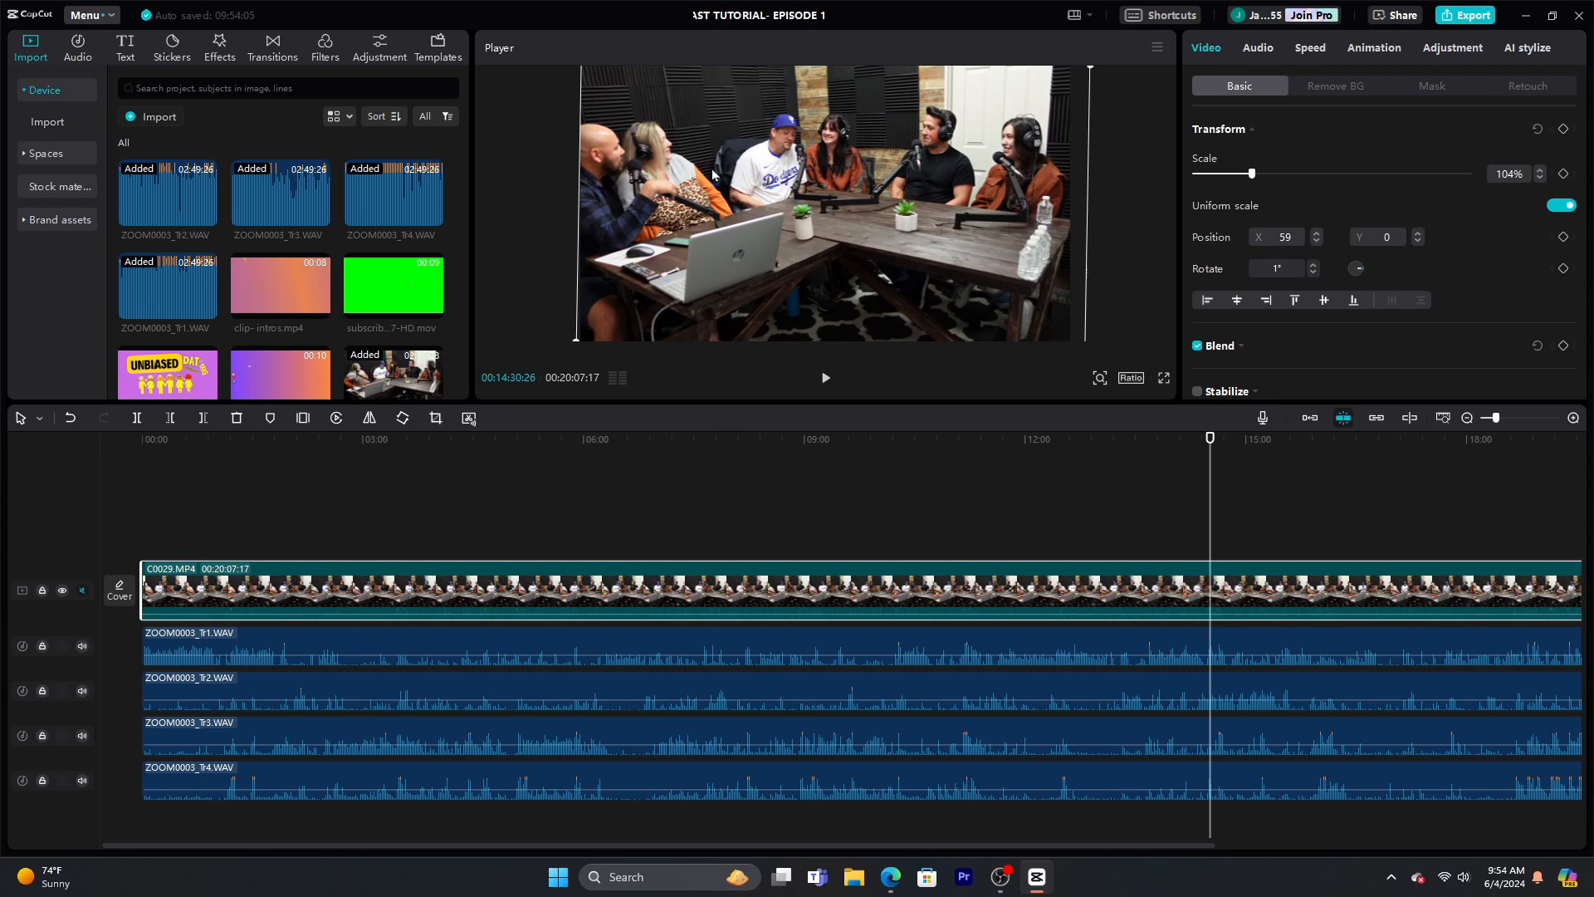
{"action": "left_click", "coordinate": [326, 734]}
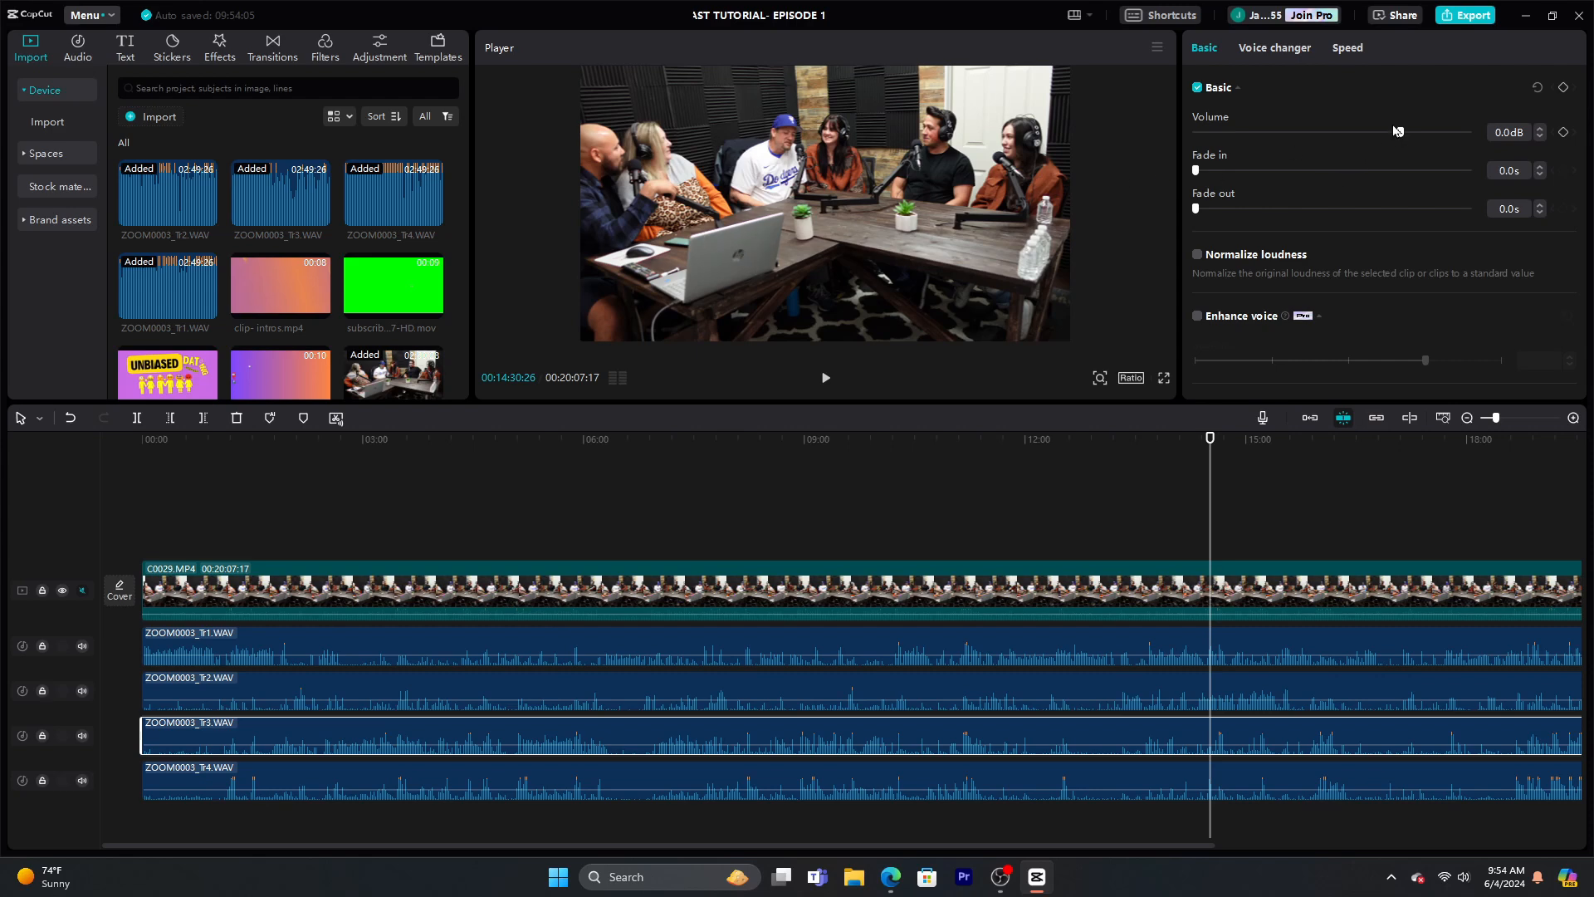
{"action": "left_click_drag", "start_coordinate": [1397, 136], "coordinate": [1327, 148]}
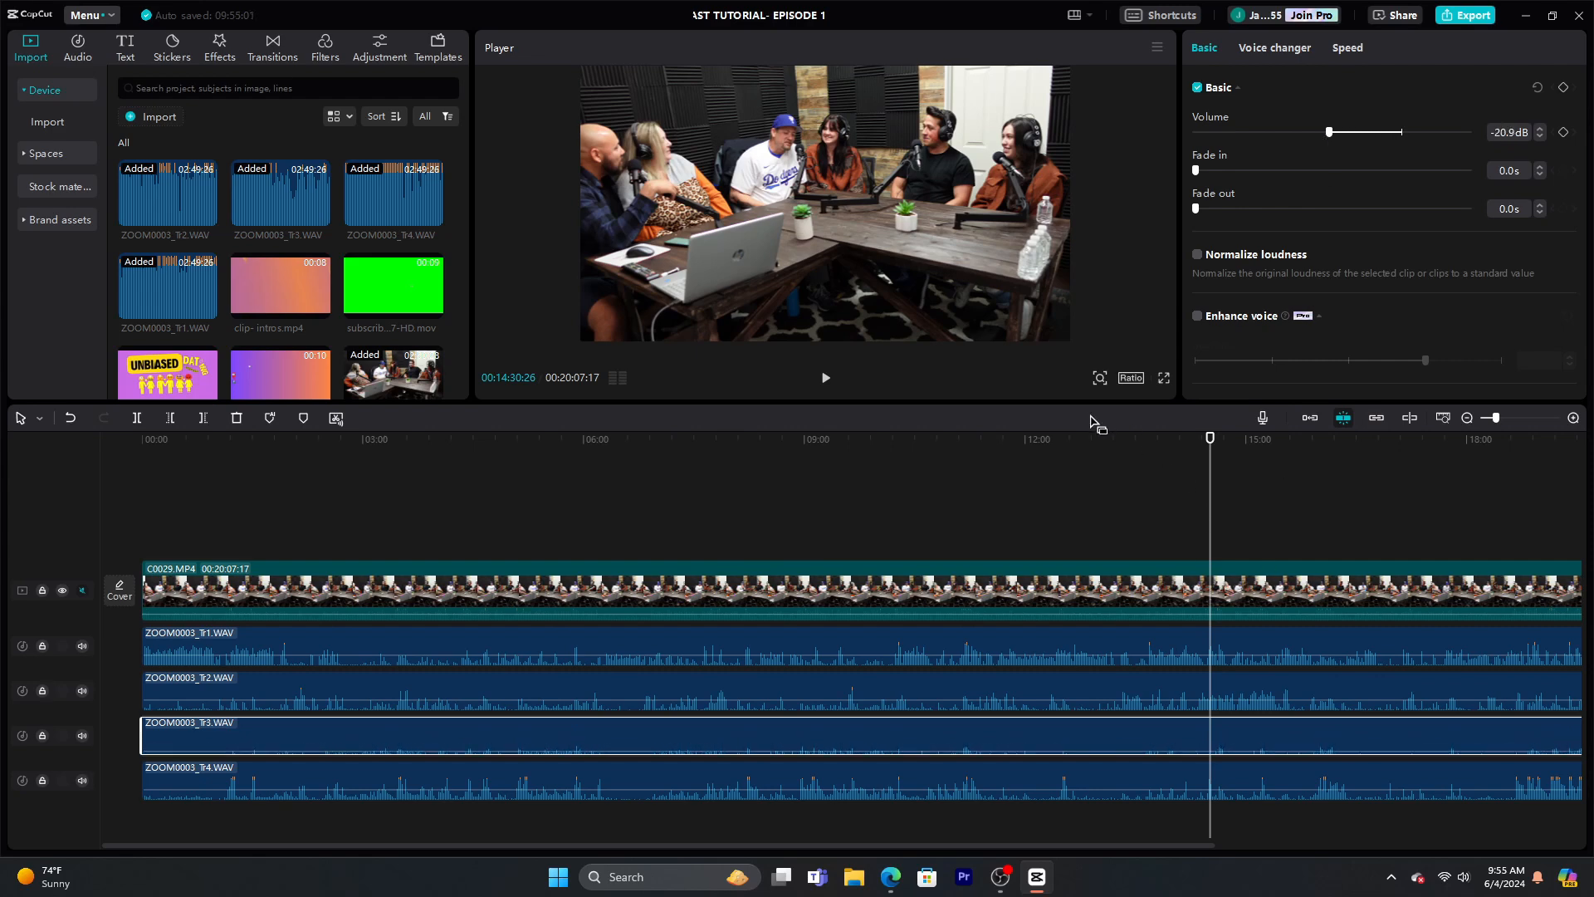
{"action": "left_click_drag", "start_coordinate": [1210, 490], "coordinate": [665, 554]}
{"action": "left_click", "coordinate": [826, 380]}
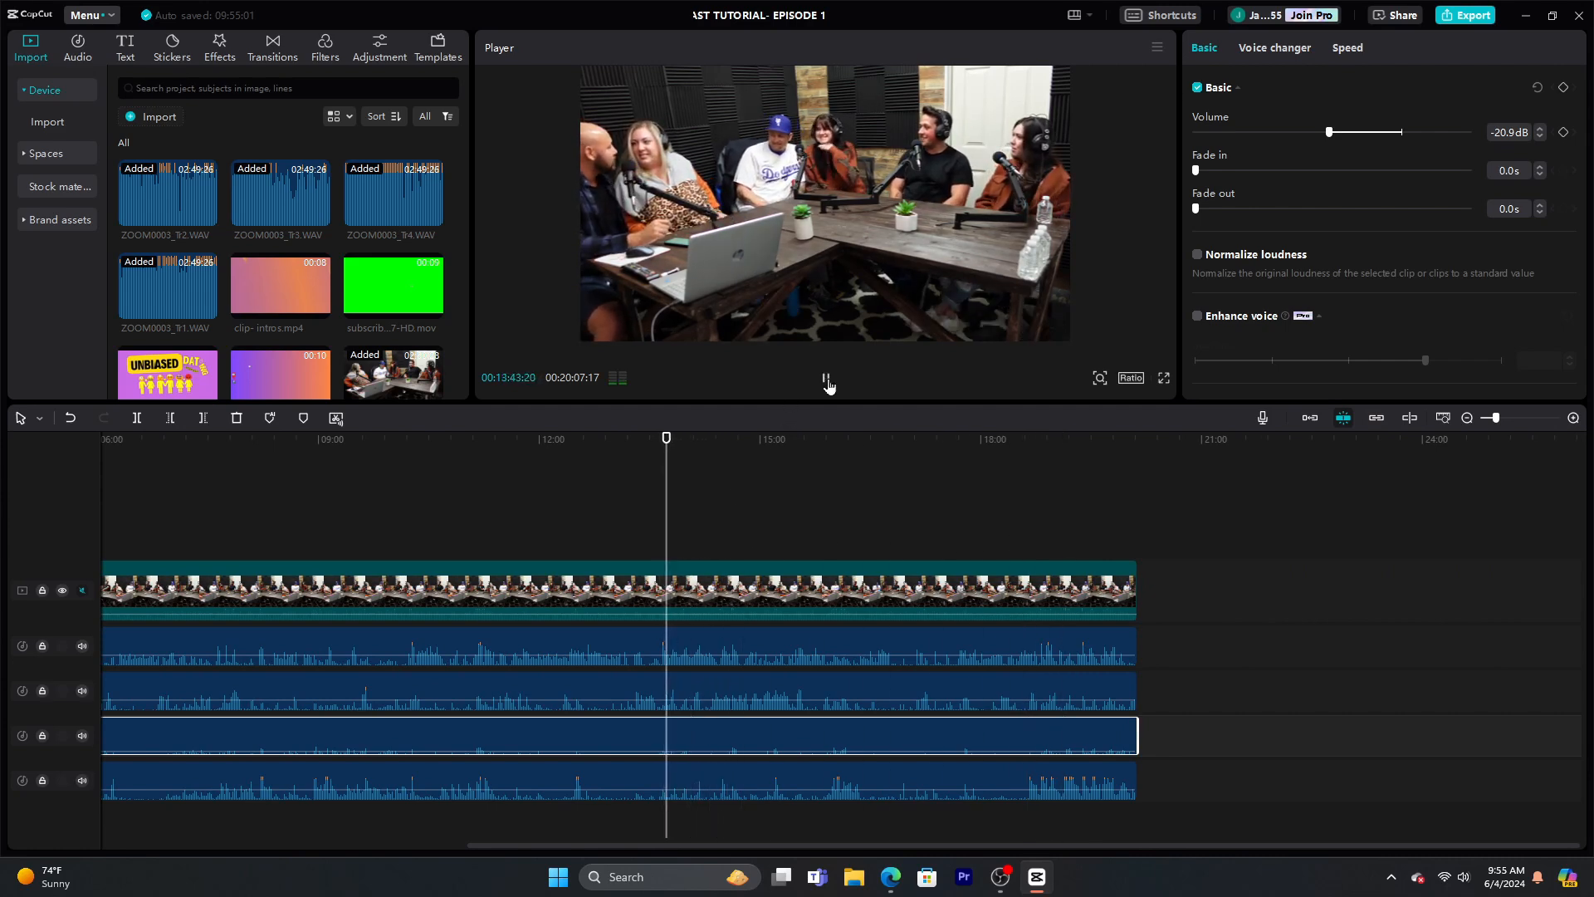
{"action": "left_click", "coordinate": [826, 380]}
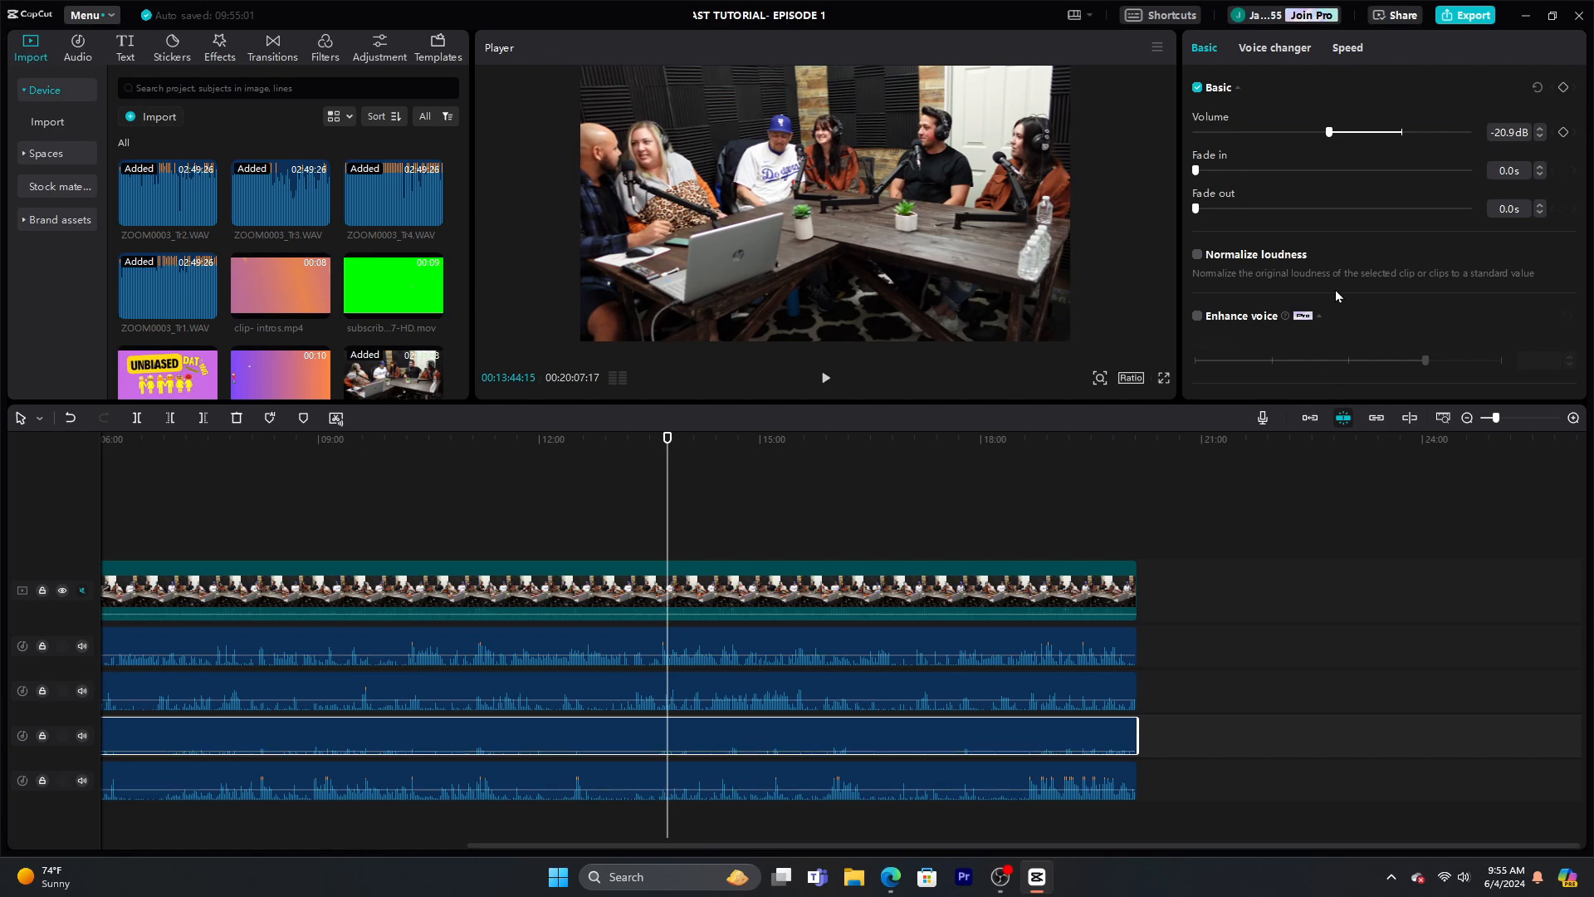
{"action": "left_click_drag", "start_coordinate": [1329, 132], "coordinate": [1400, 133]}
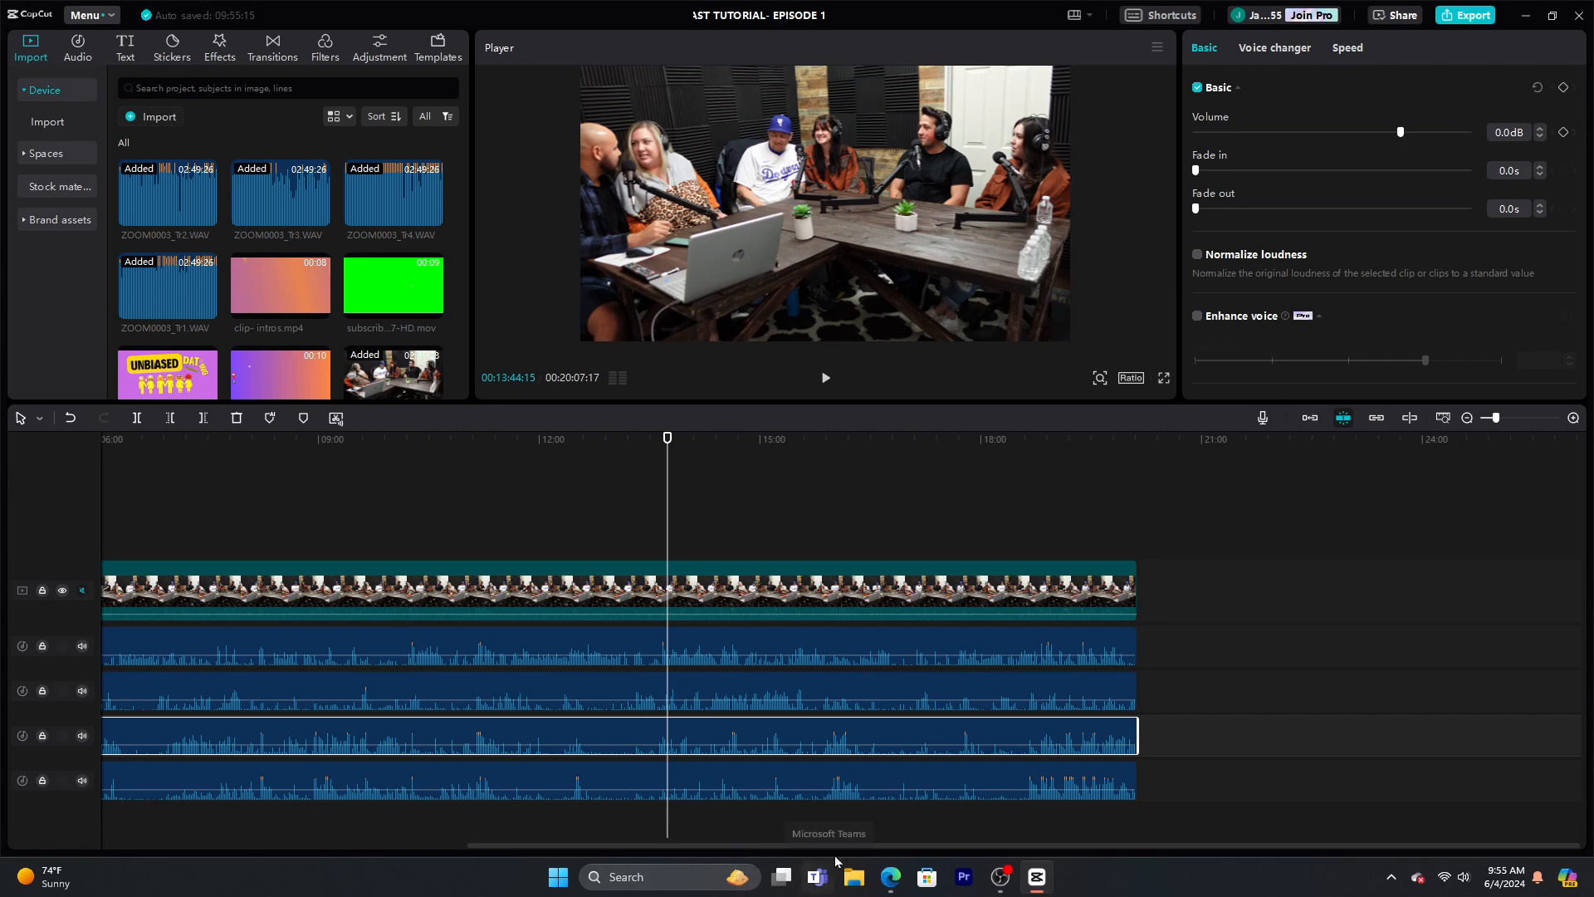
Show the audio level meters beside the timeline and play from about 00:10:55 to check the mix level
{"action": "left_click_drag", "start_coordinate": [695, 847], "coordinate": [332, 847]}
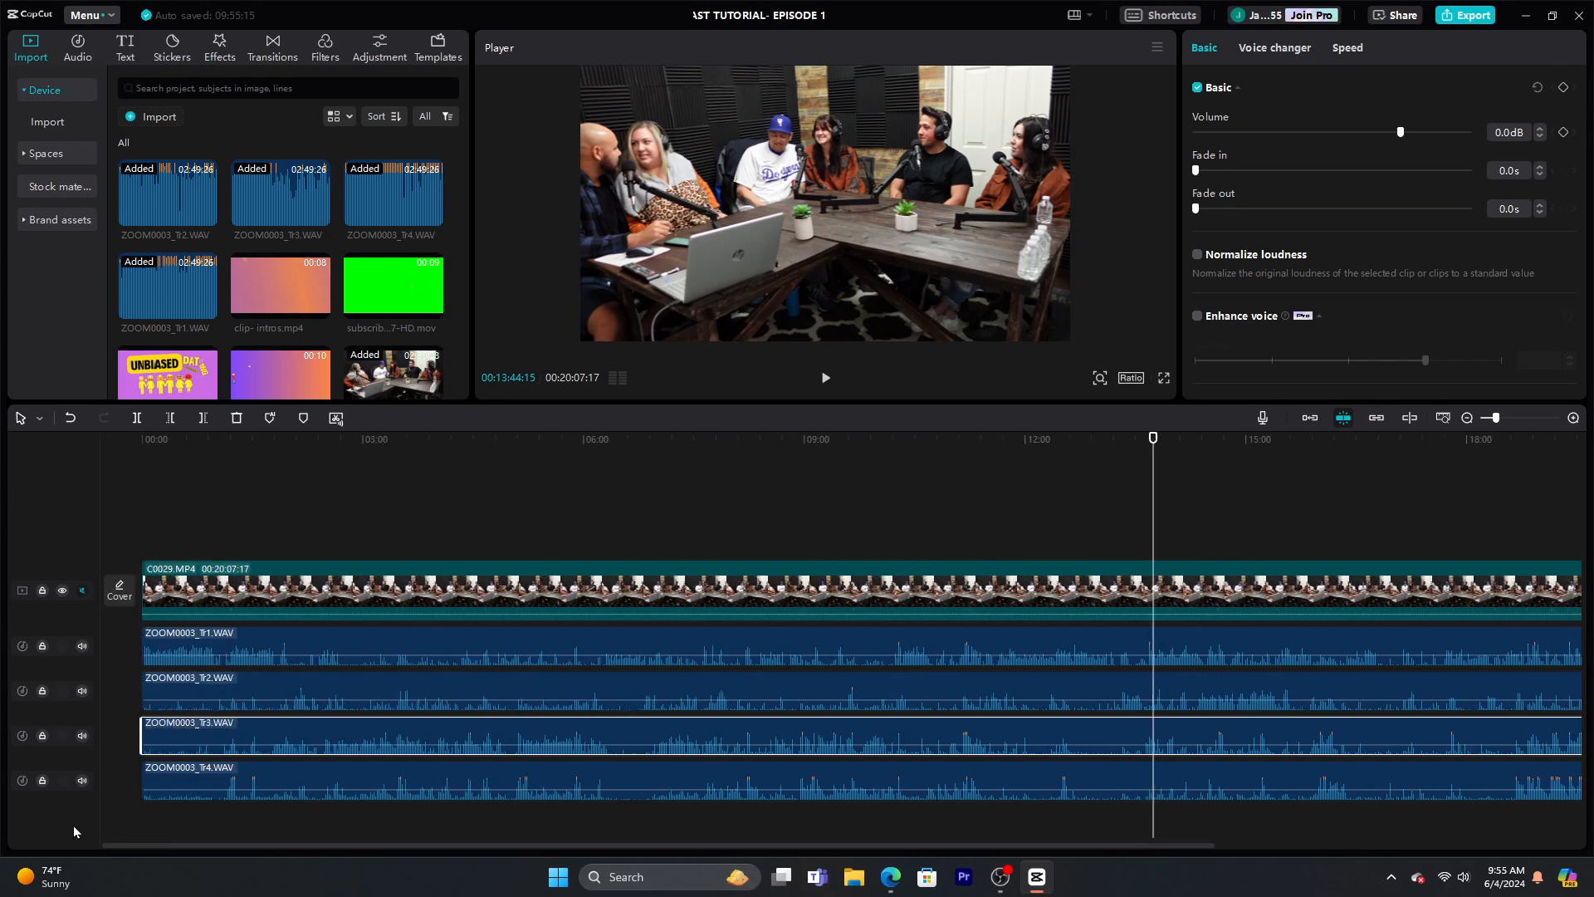
{"action": "left_click", "coordinate": [1053, 654]}
{"action": "left_click", "coordinate": [947, 536]}
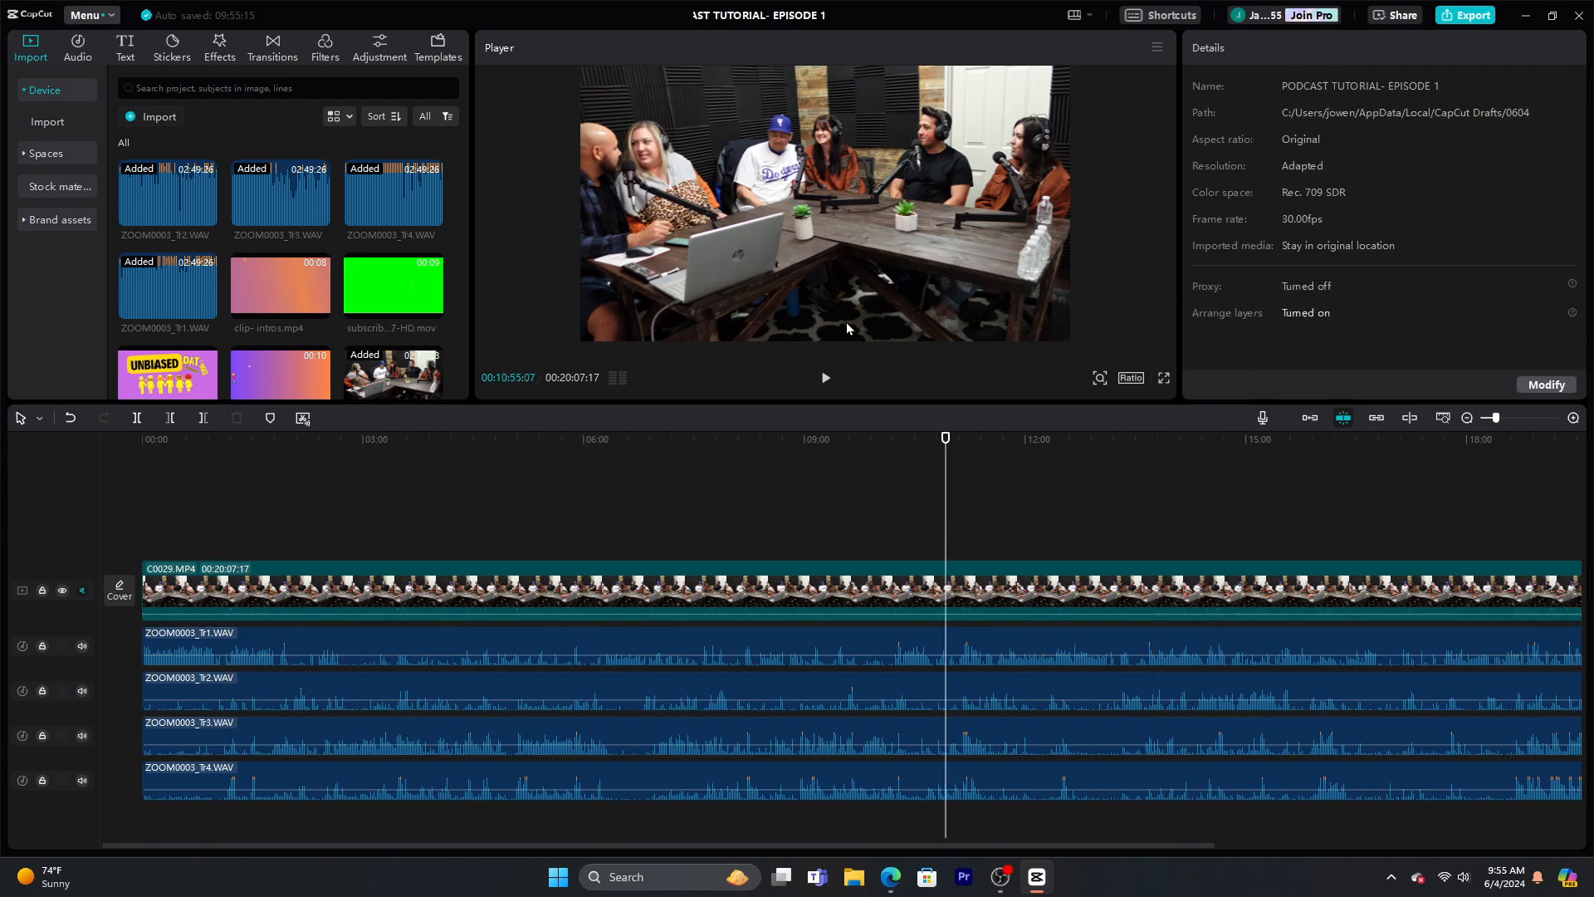
{"action": "left_click", "coordinate": [826, 381]}
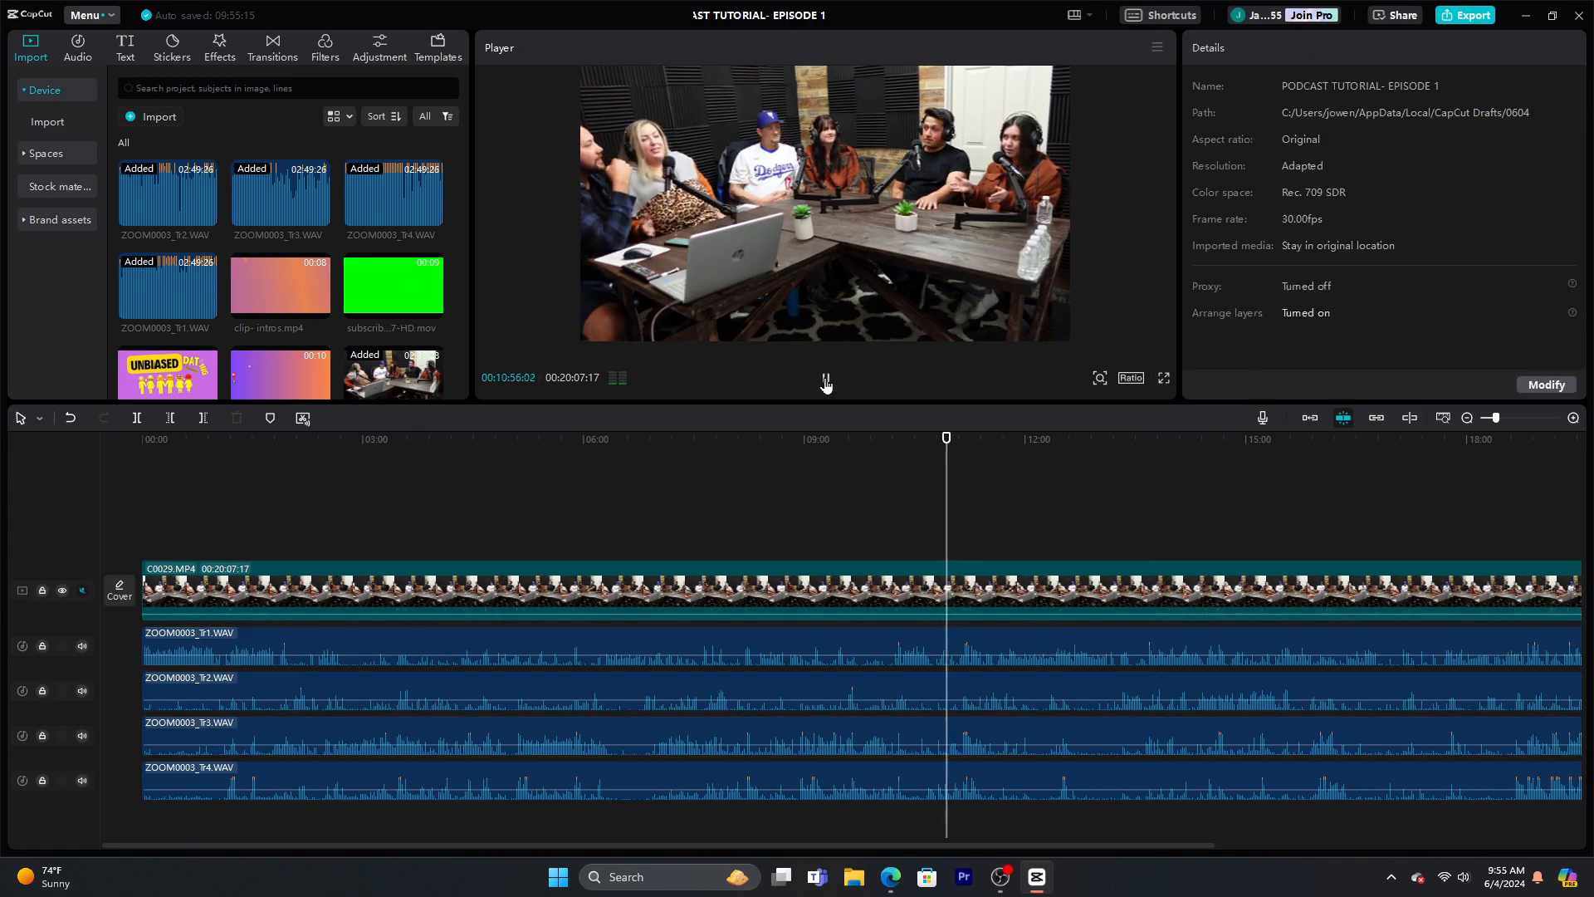
{"action": "left_click", "coordinate": [825, 381]}
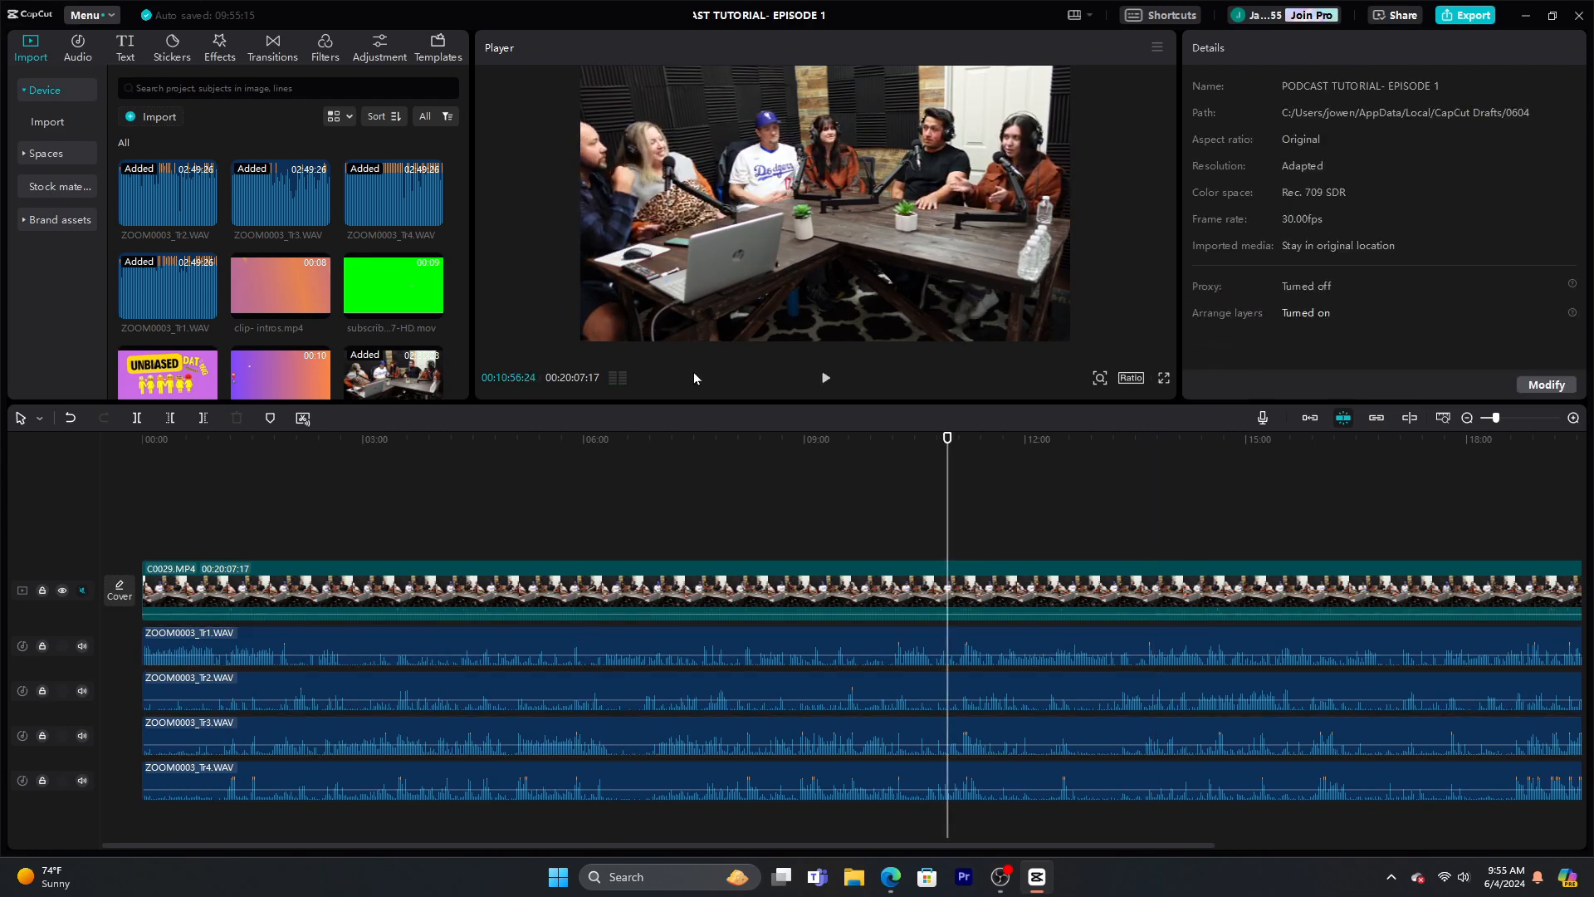
{"action": "left_click", "coordinate": [618, 379]}
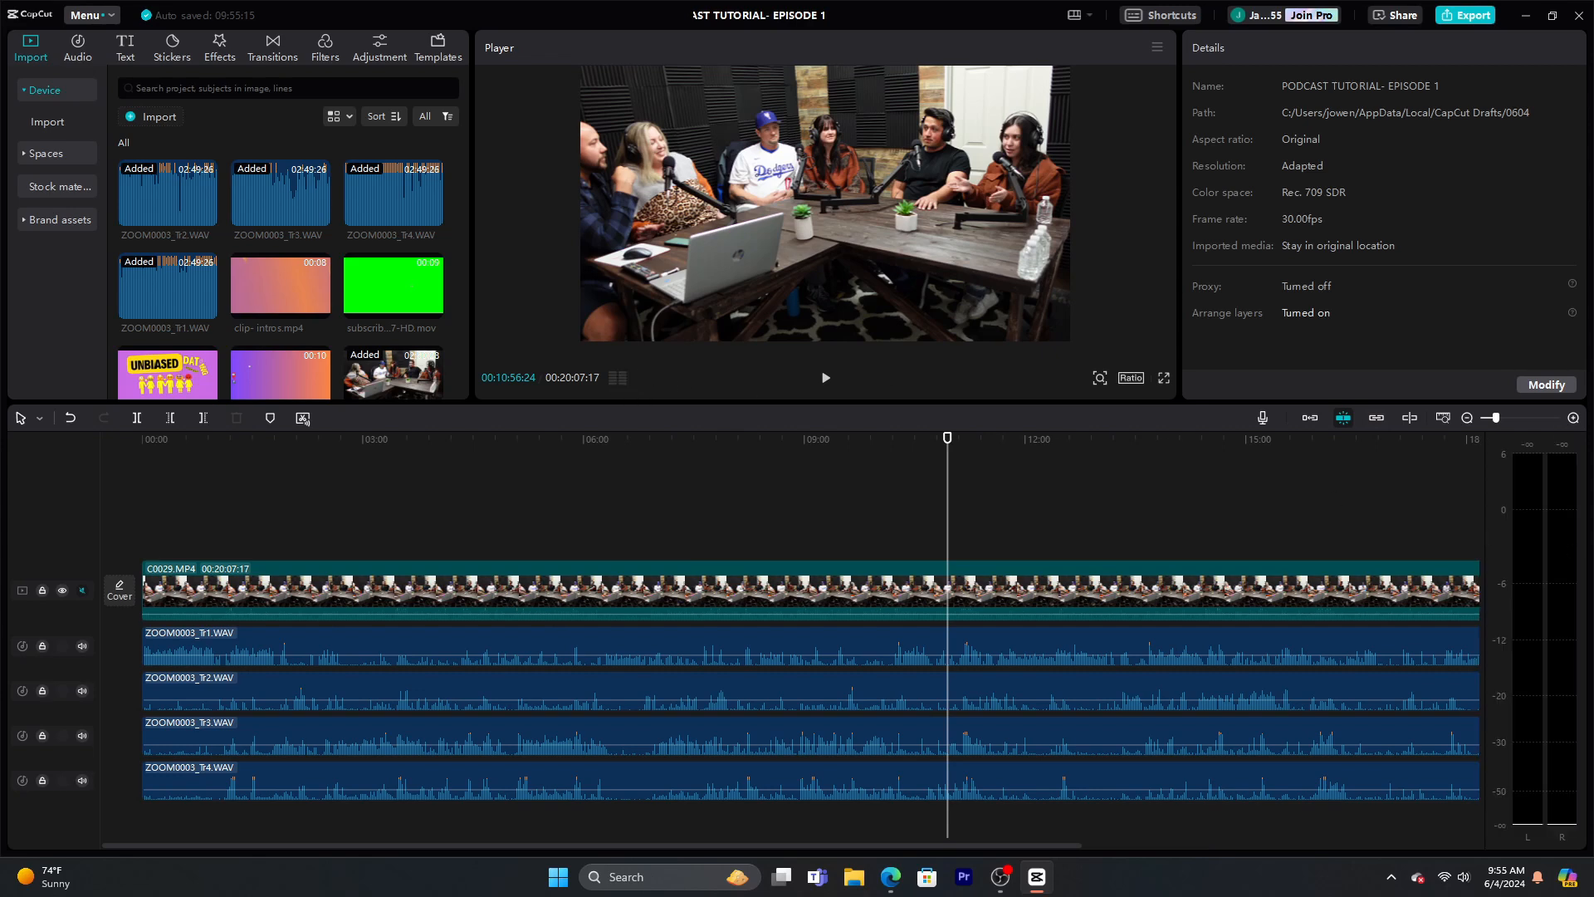
{"action": "left_click", "coordinate": [825, 378]}
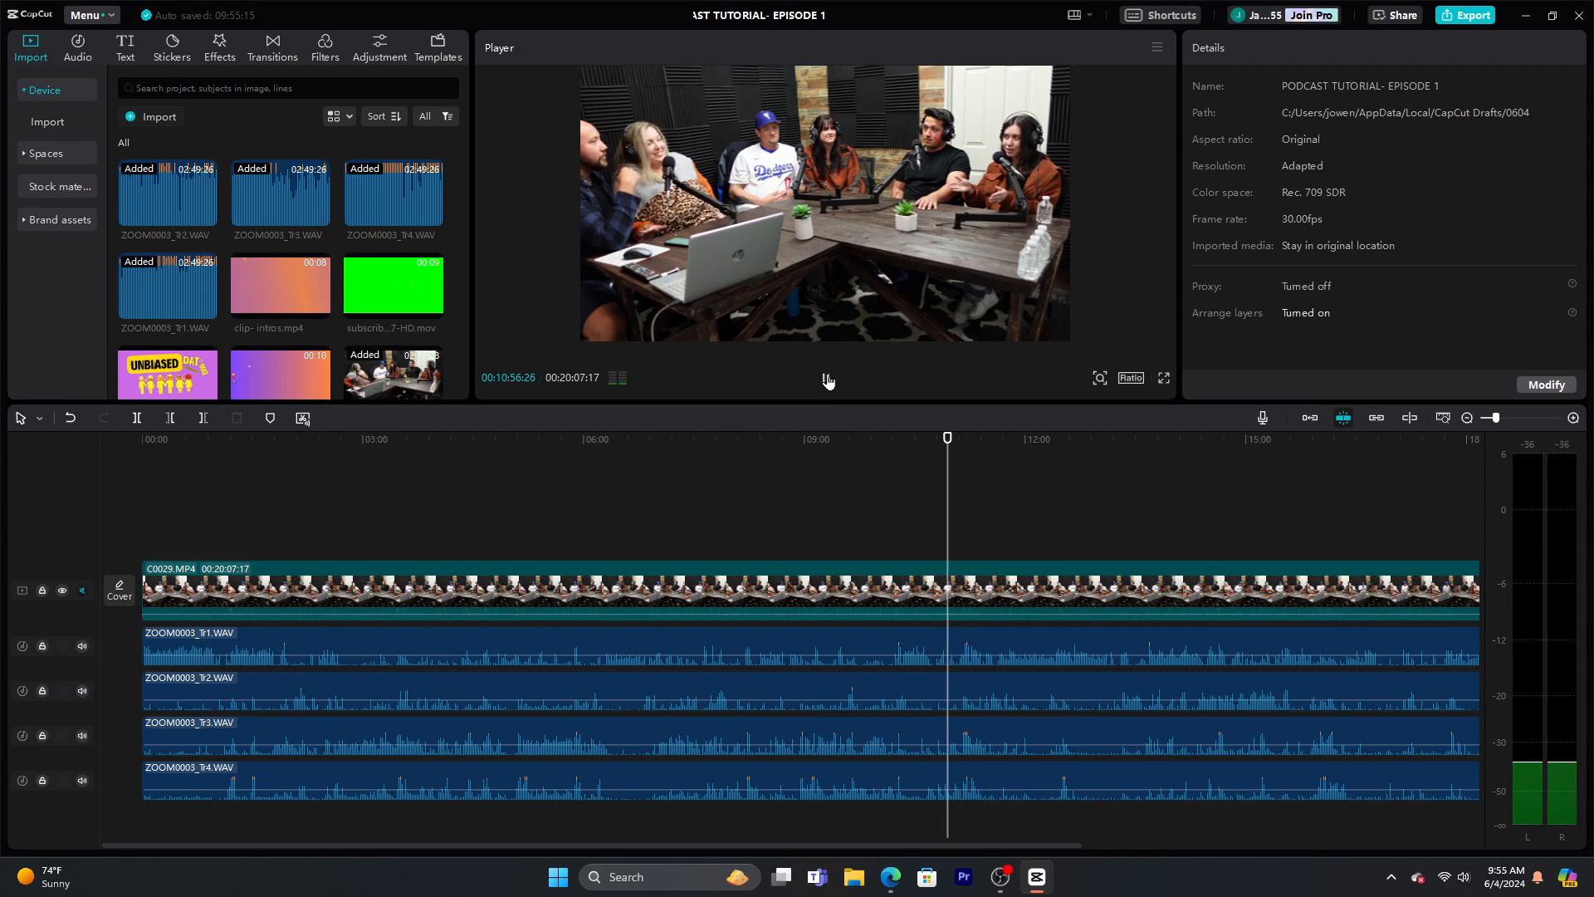
{"action": "left_click", "coordinate": [827, 382]}
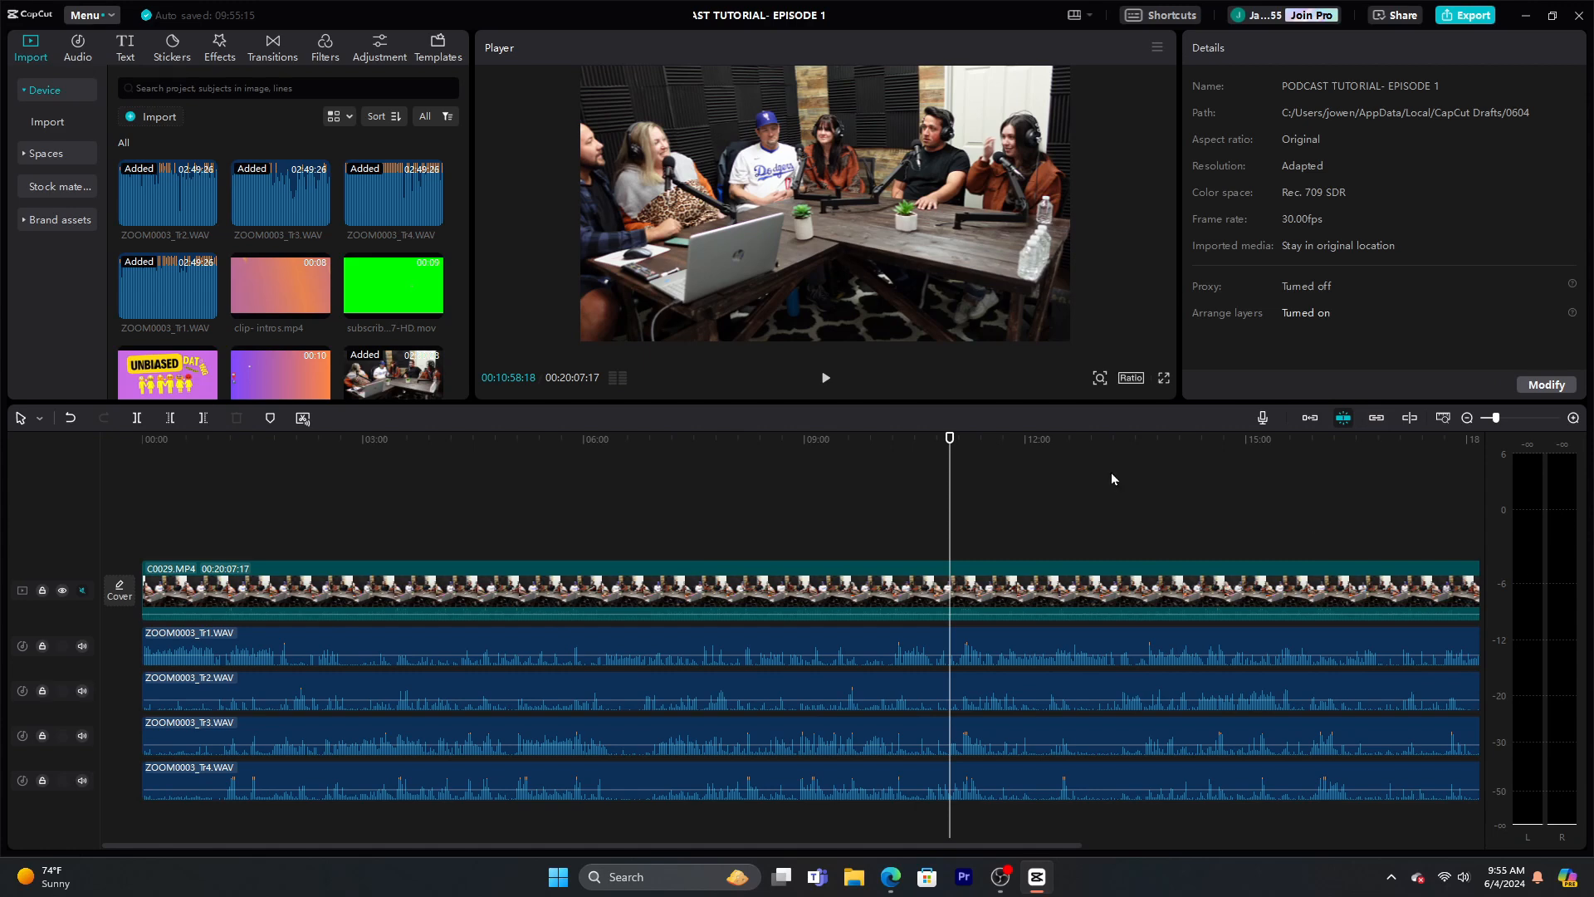
Move the playhead to about 00:11:09 and raise the ZOOM0003_Tr1.WAV volume to 7.6 dB
{"action": "left_click_drag", "start_coordinate": [952, 455], "coordinate": [963, 455]}
{"action": "left_click", "coordinate": [1085, 651]}
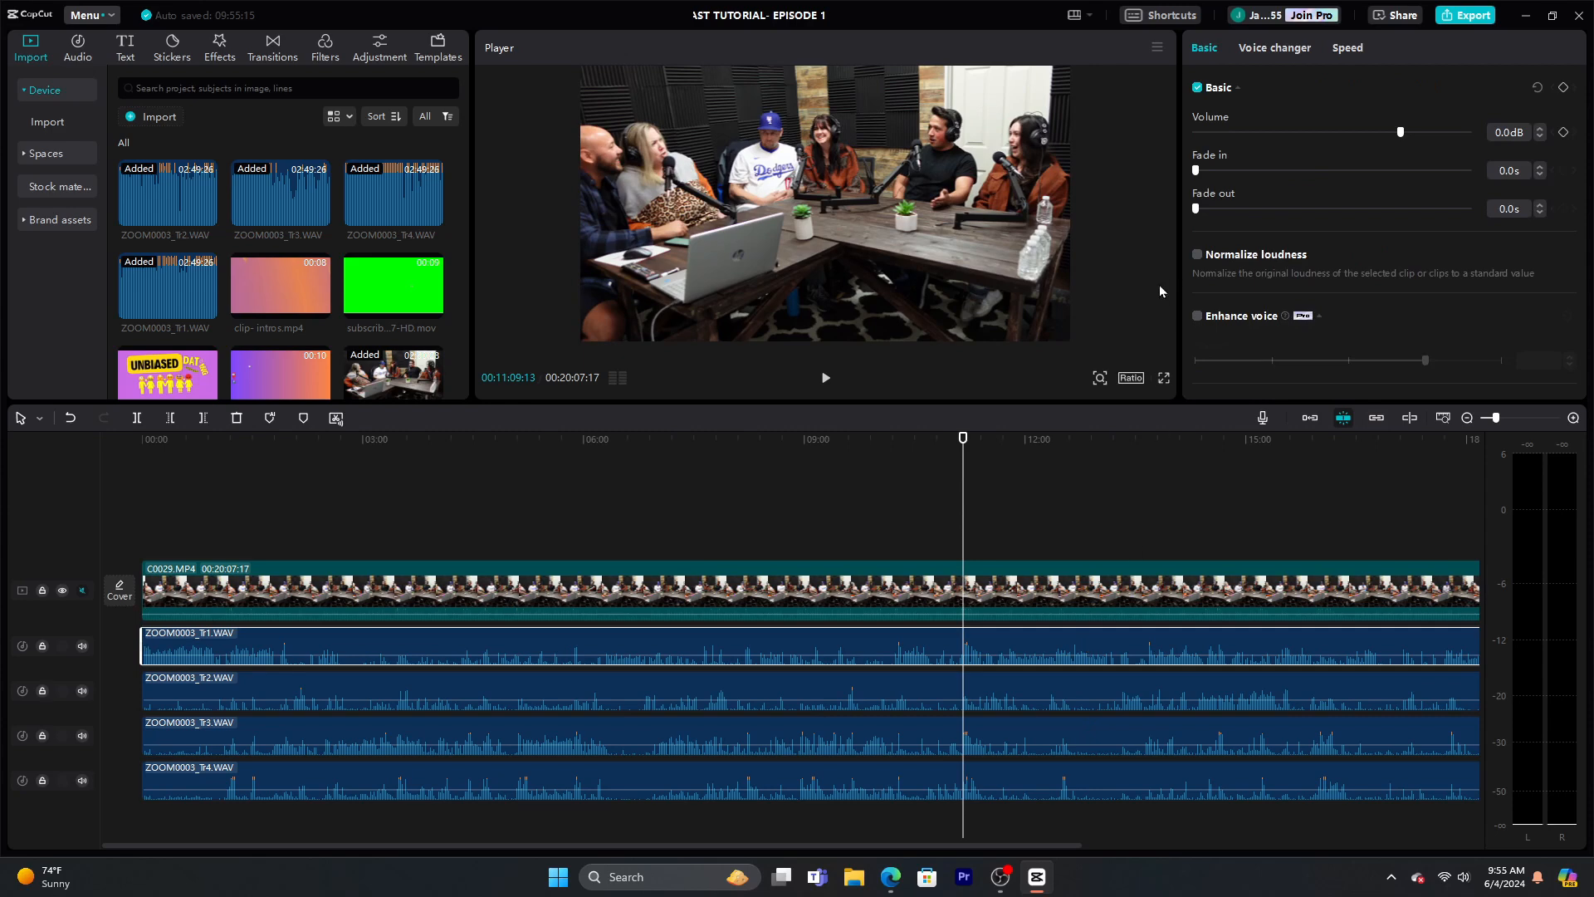
{"action": "left_click_drag", "start_coordinate": [1400, 133], "coordinate": [1423, 133]}
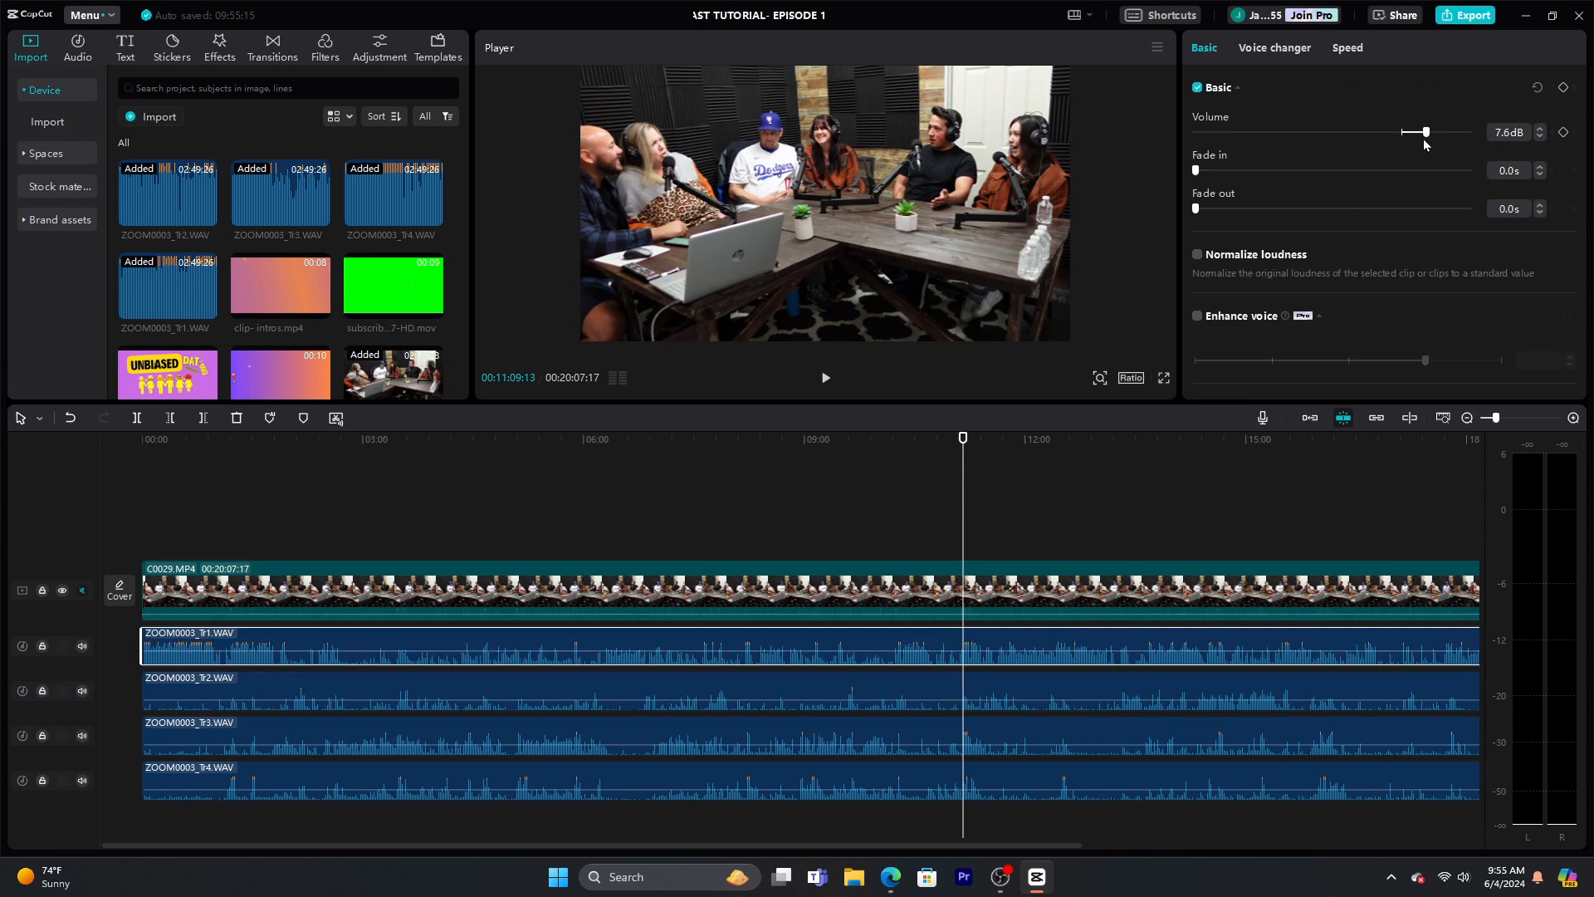
Listen to the mix from about 00:11:09, reset the ZOOM0003_Tr1.WAV volume to 0.0 dB, and listen again
{"action": "left_click", "coordinate": [827, 379]}
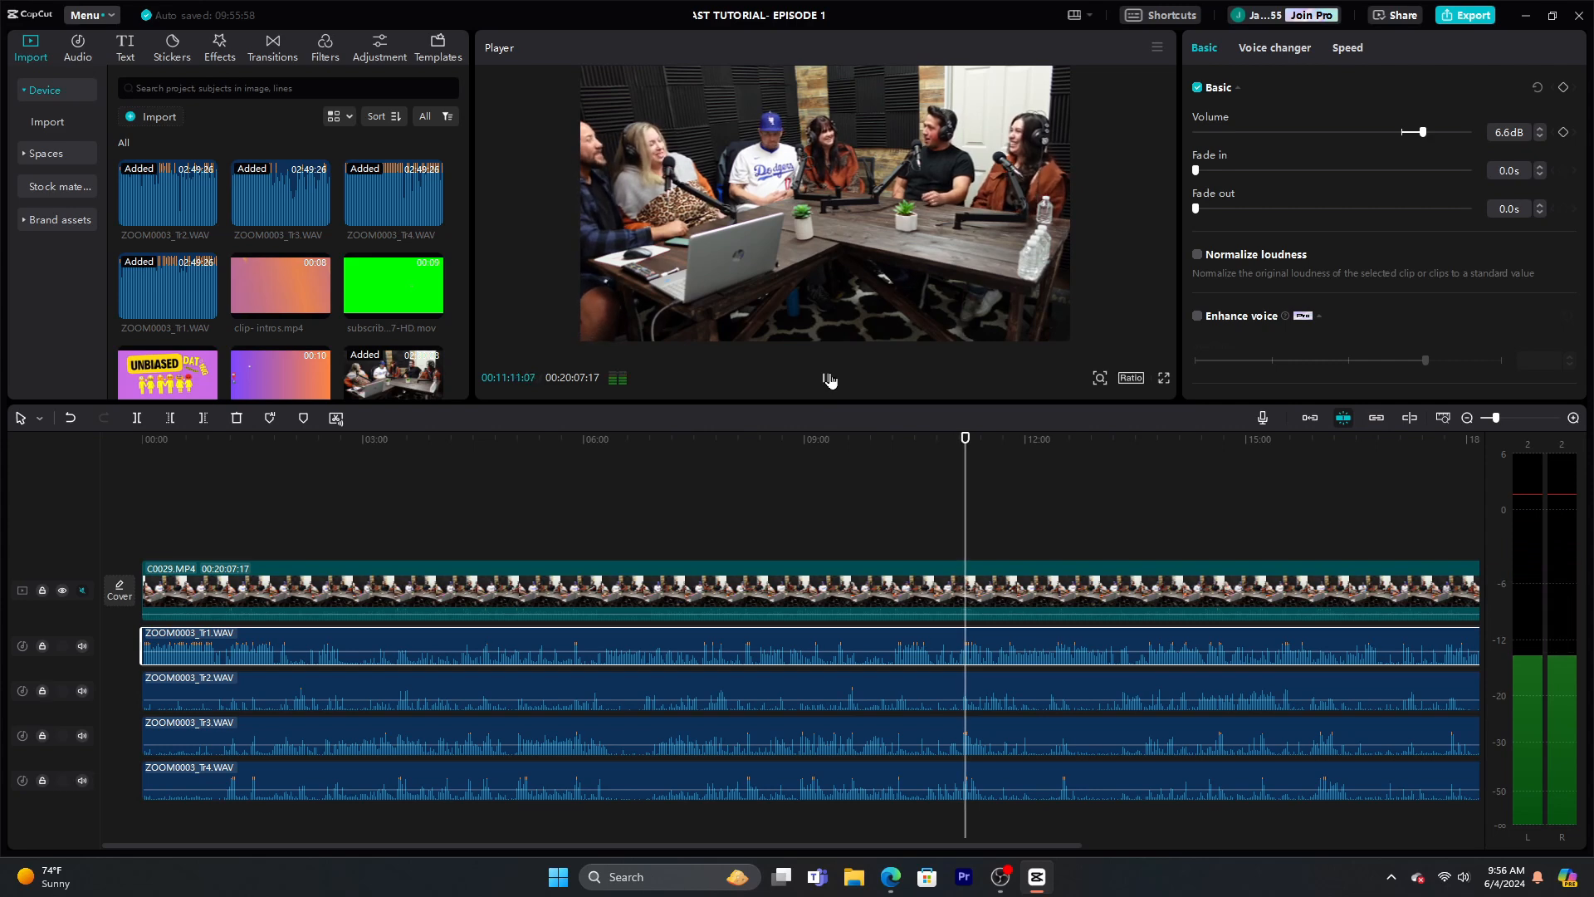
{"action": "left_click", "coordinate": [827, 379]}
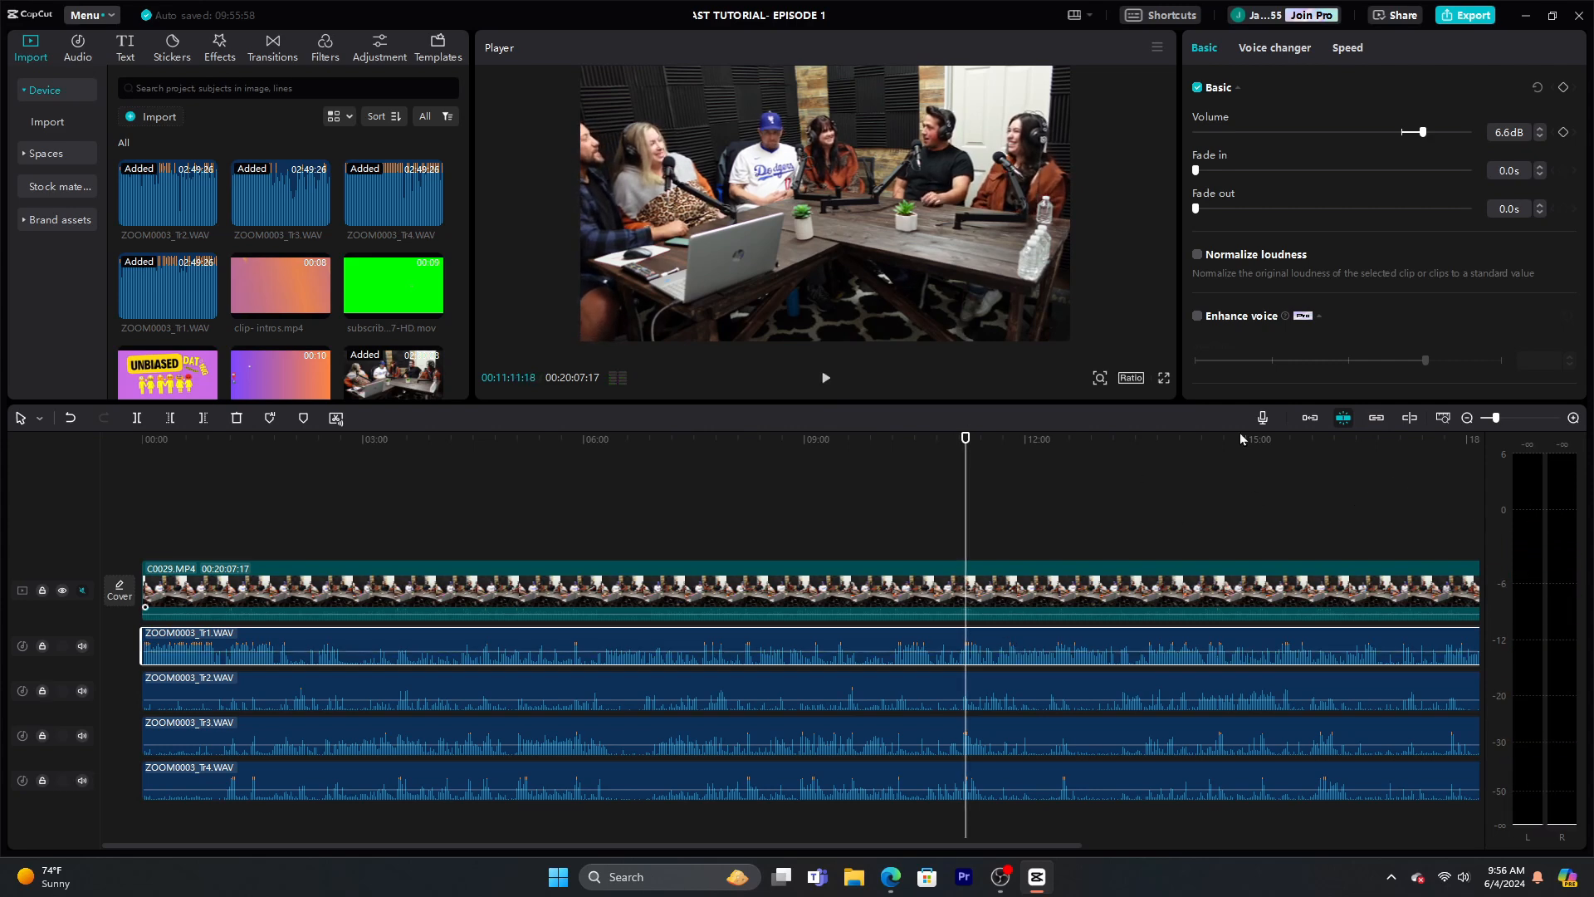
{"action": "left_click_drag", "start_coordinate": [1424, 139], "coordinate": [1408, 143]}
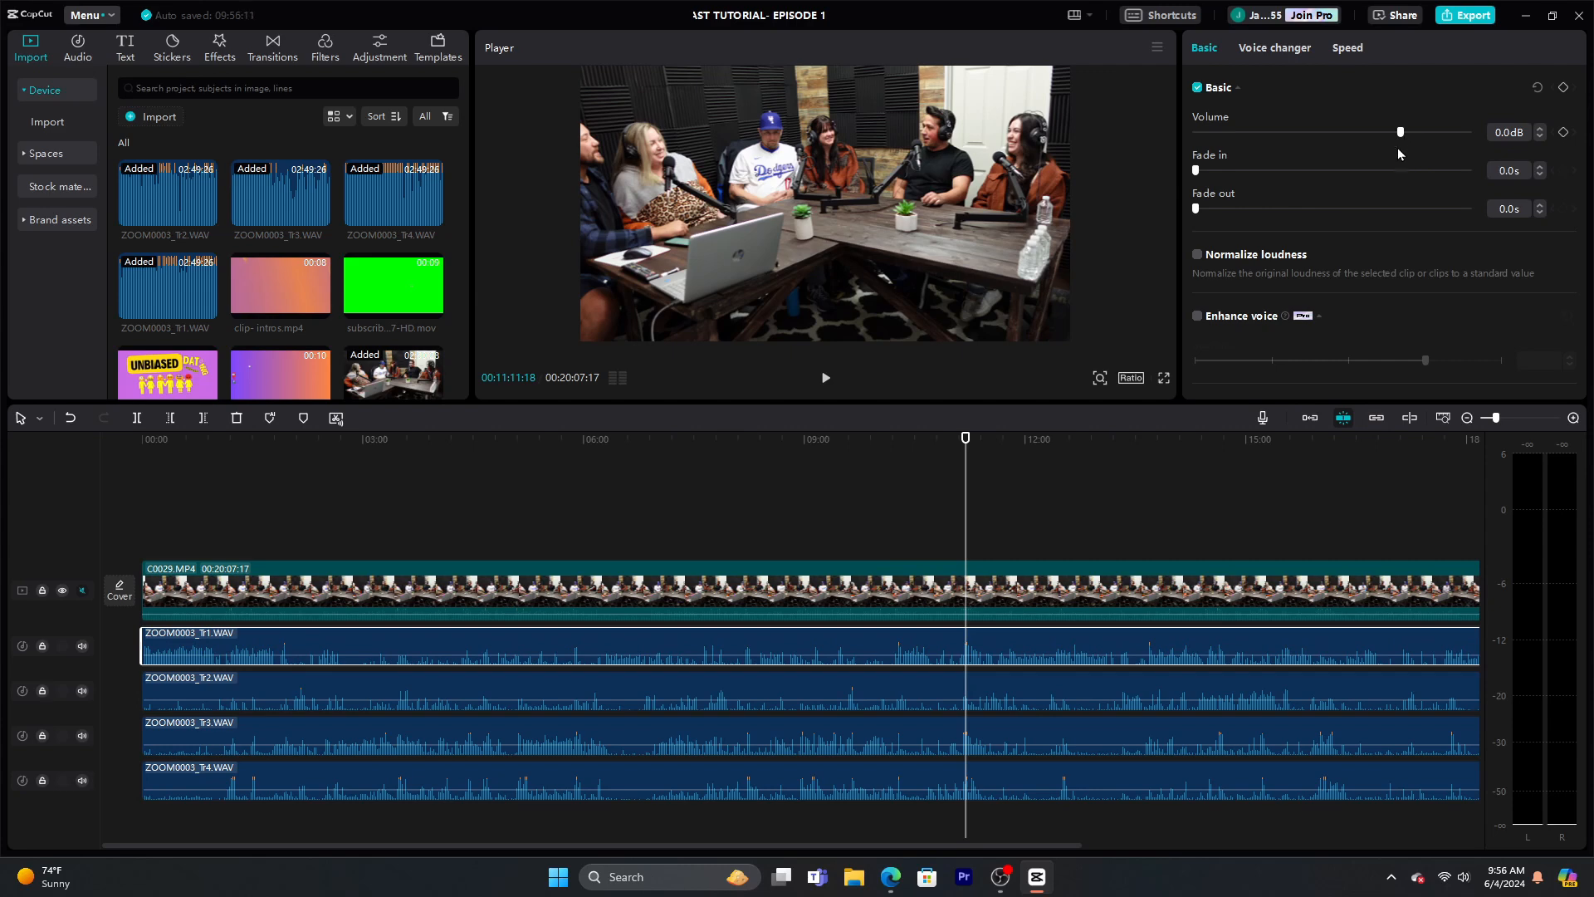
{"action": "left_click", "coordinate": [826, 380]}
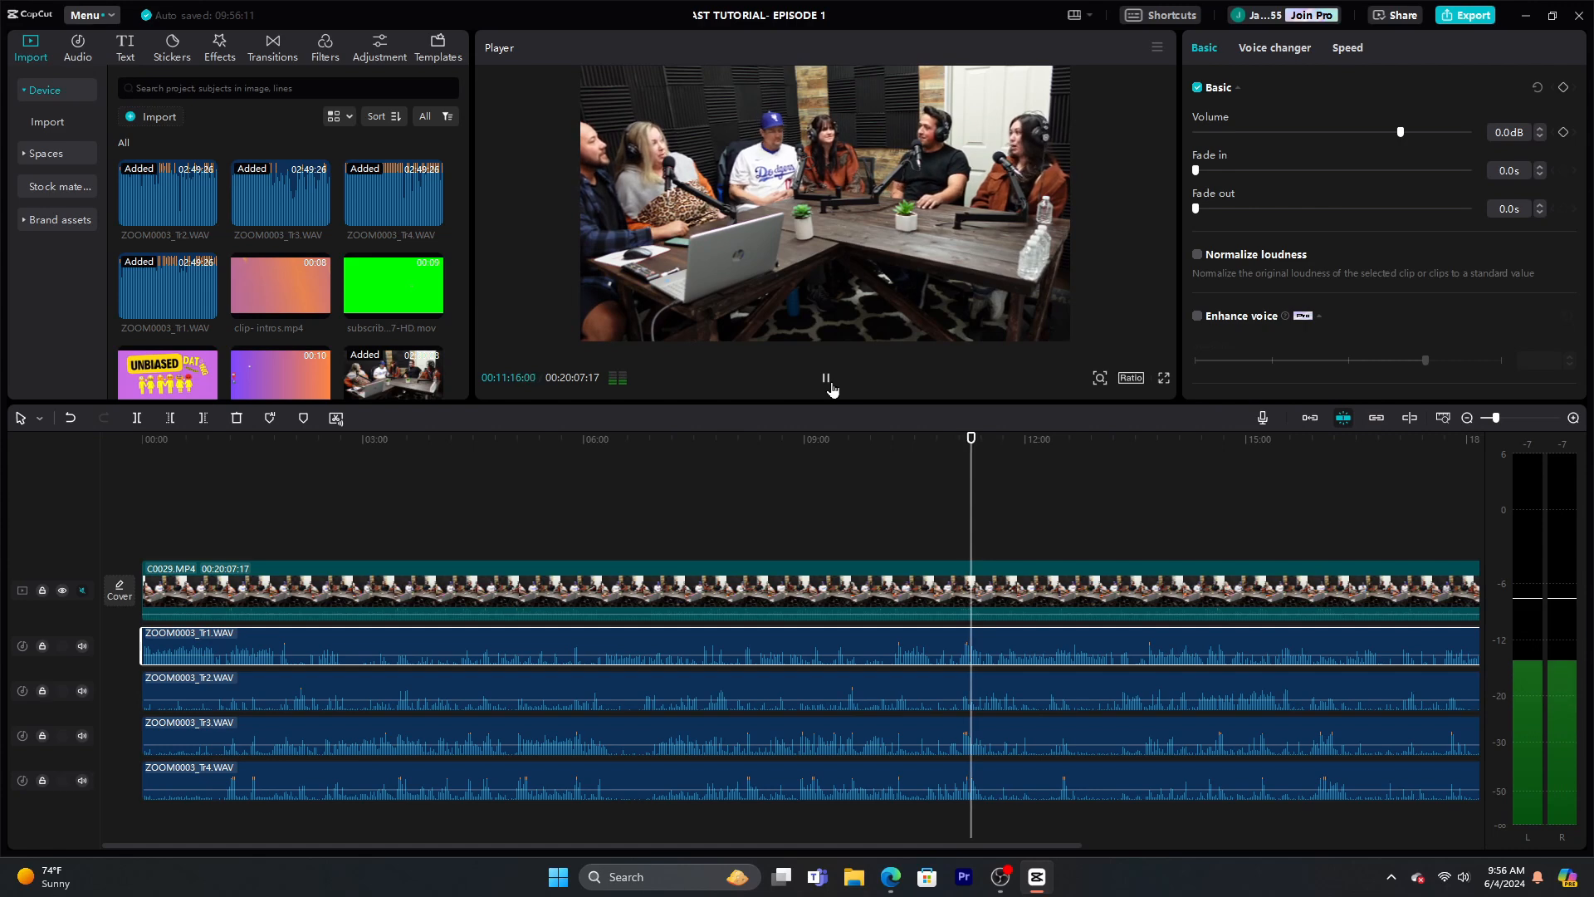
{"action": "left_click", "coordinate": [826, 379]}
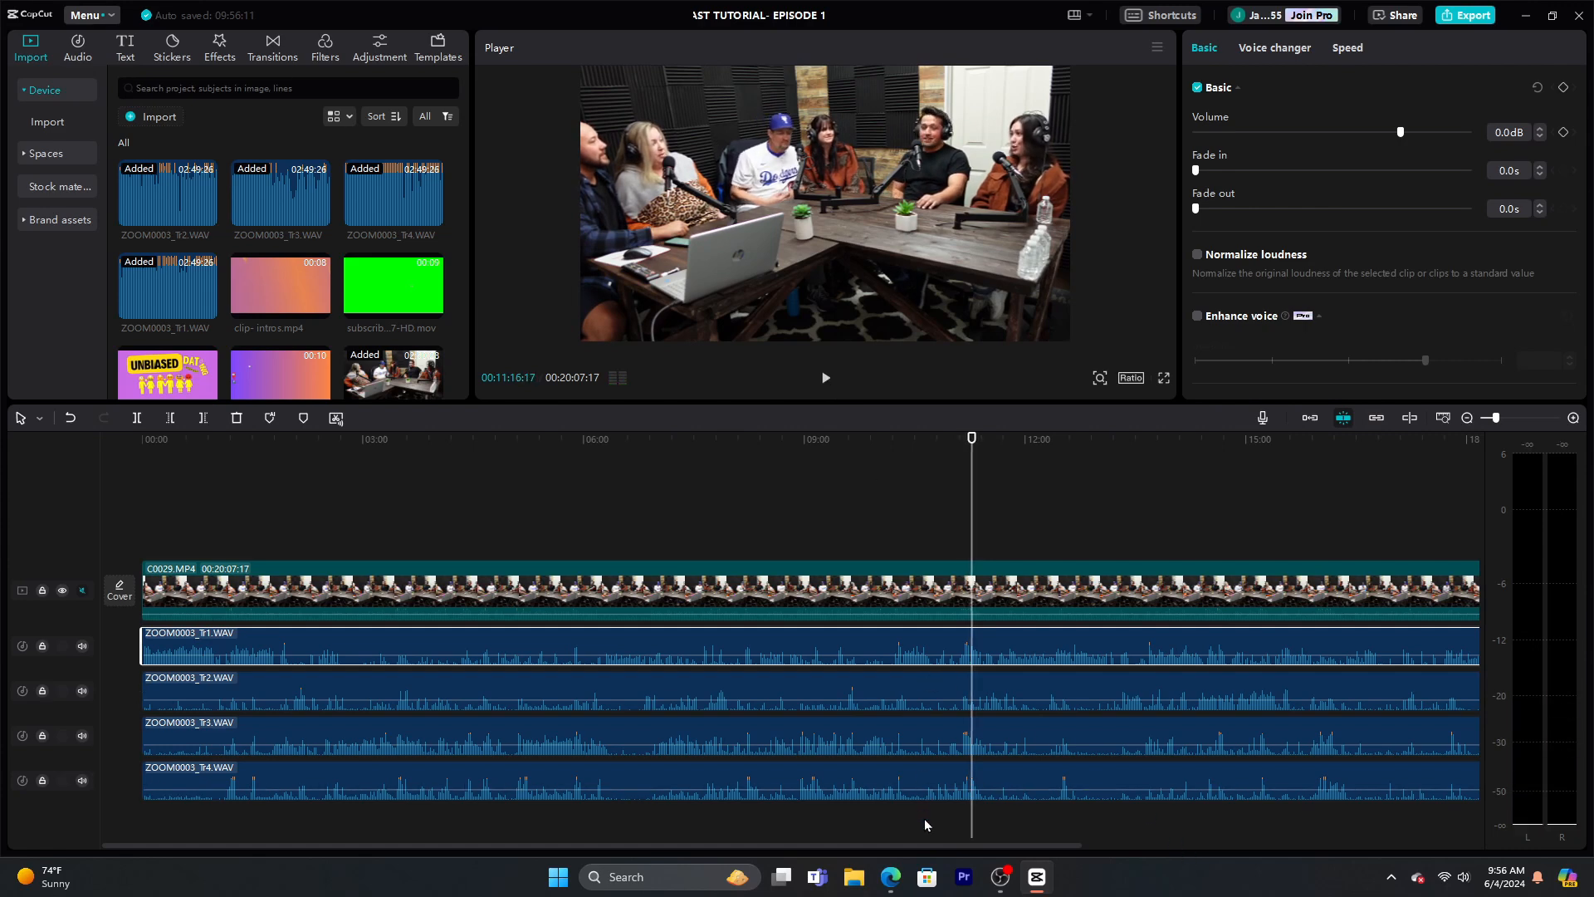
Temporarily disable ZOOM0003_Tr2, Tr3 and Tr4, listen to ZOOM0003_Tr1.WAV alone from about 00:11:16, and re-enable the three clips
{"action": "left_click_drag", "start_coordinate": [925, 826], "coordinate": [872, 701]}
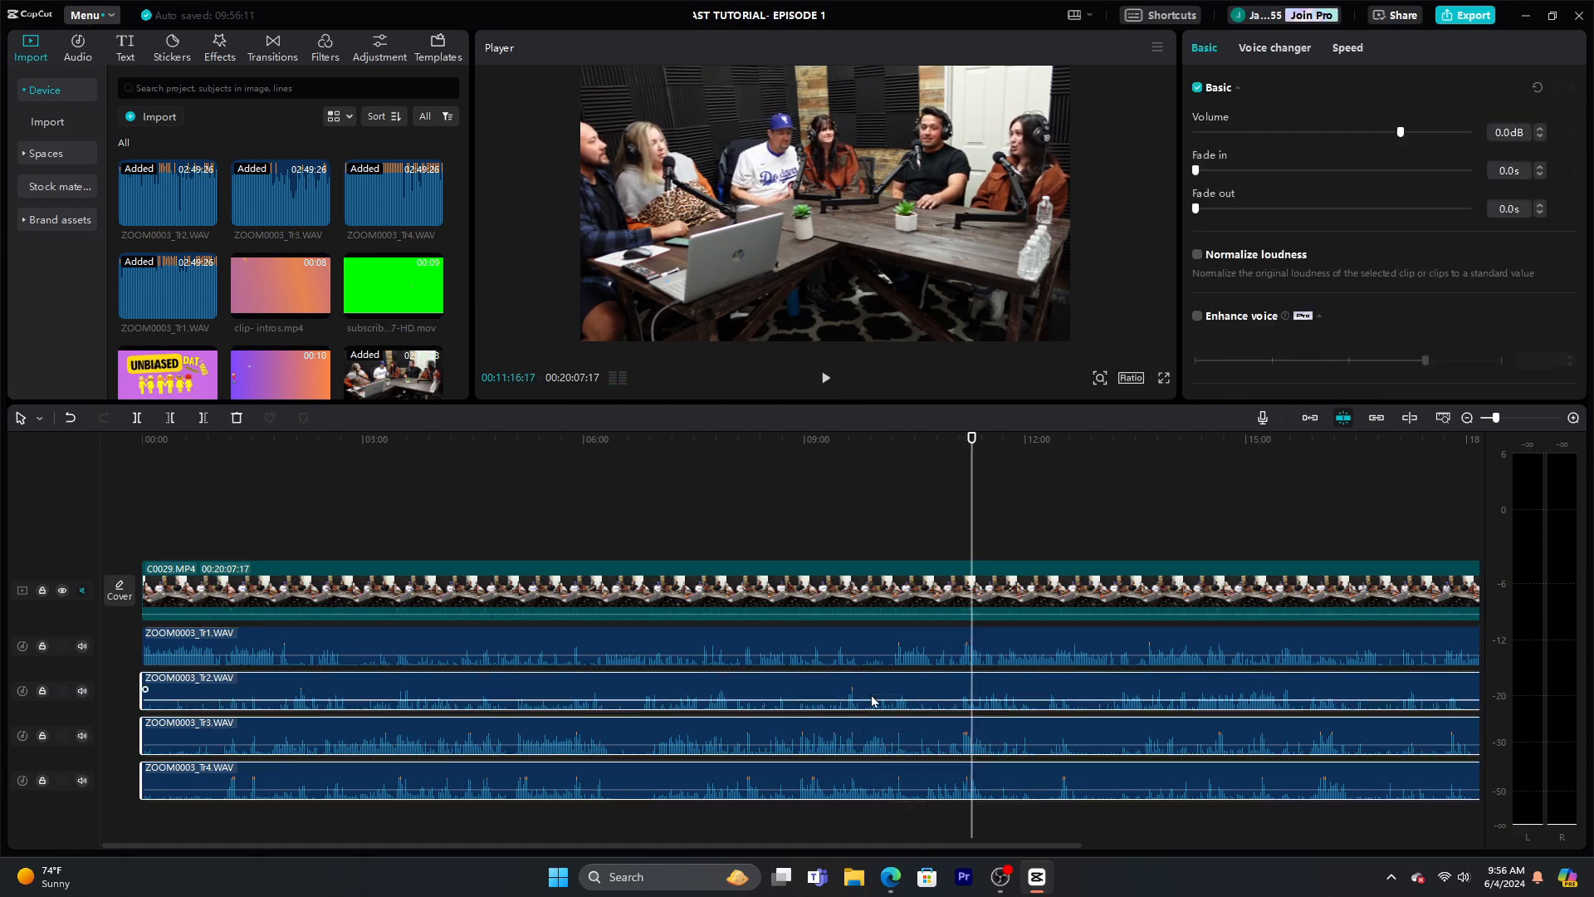
{"action": "key", "text": "v"}
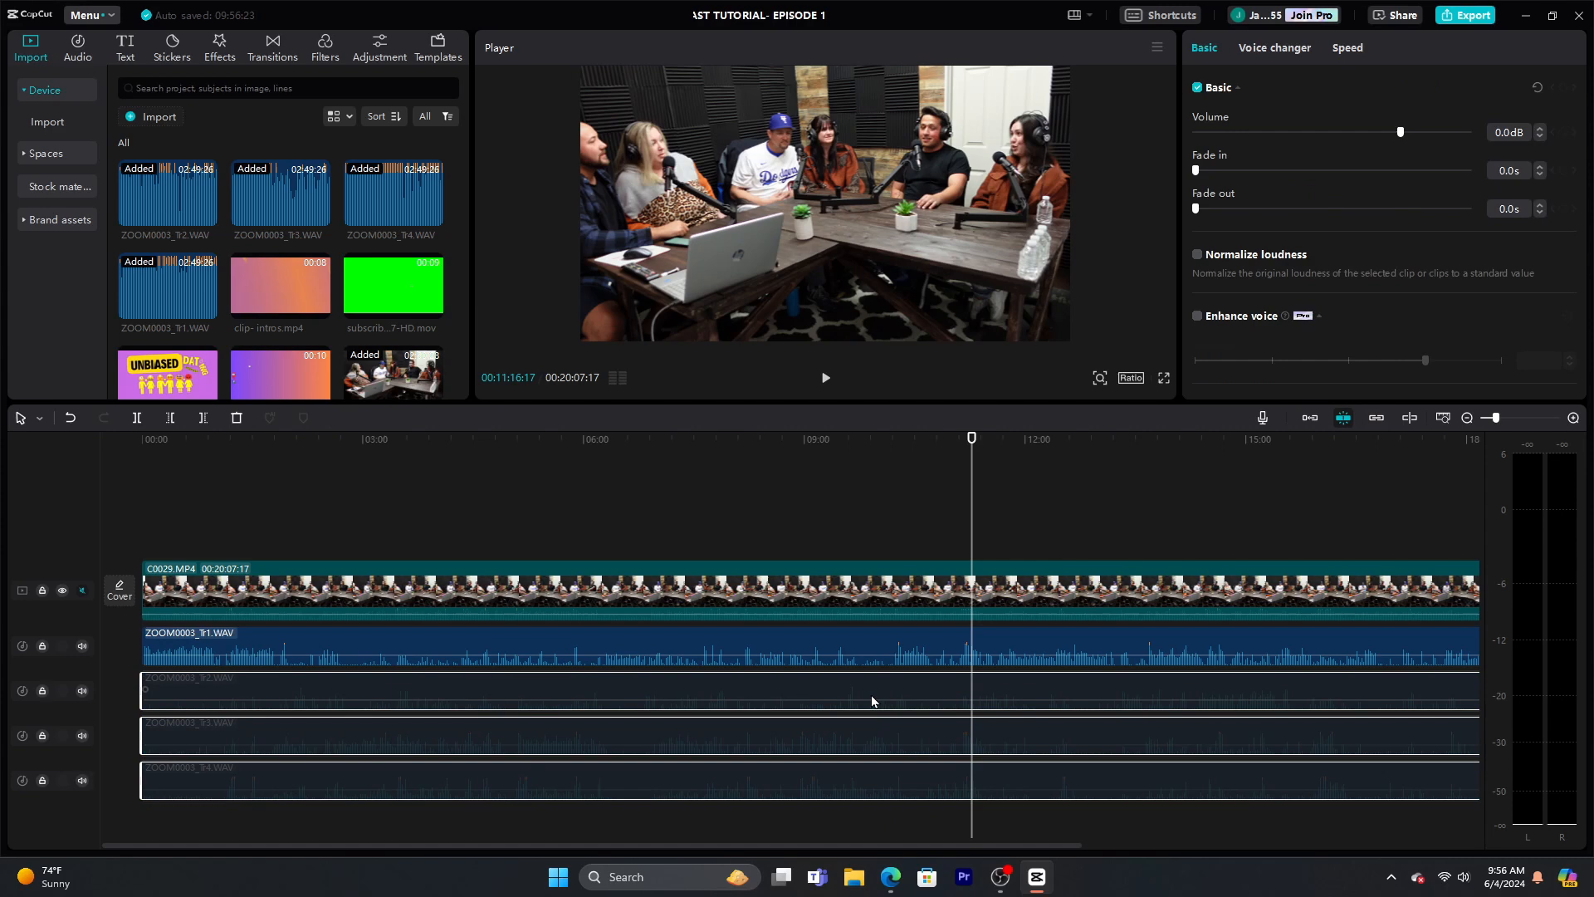
{"action": "left_click", "coordinate": [827, 379]}
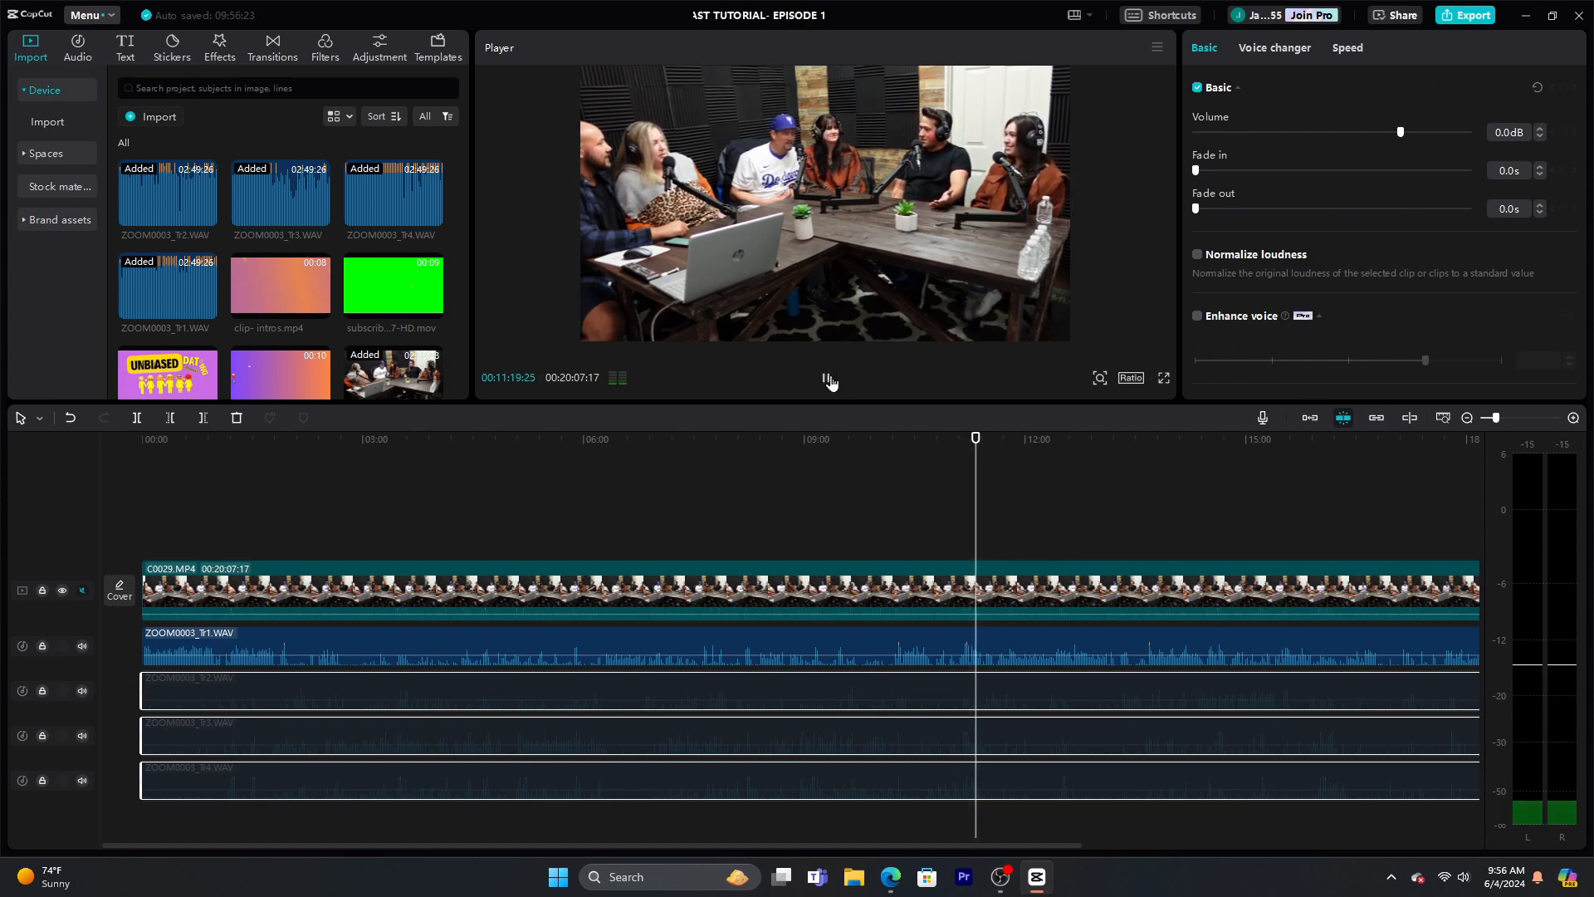
{"action": "left_click", "coordinate": [827, 379]}
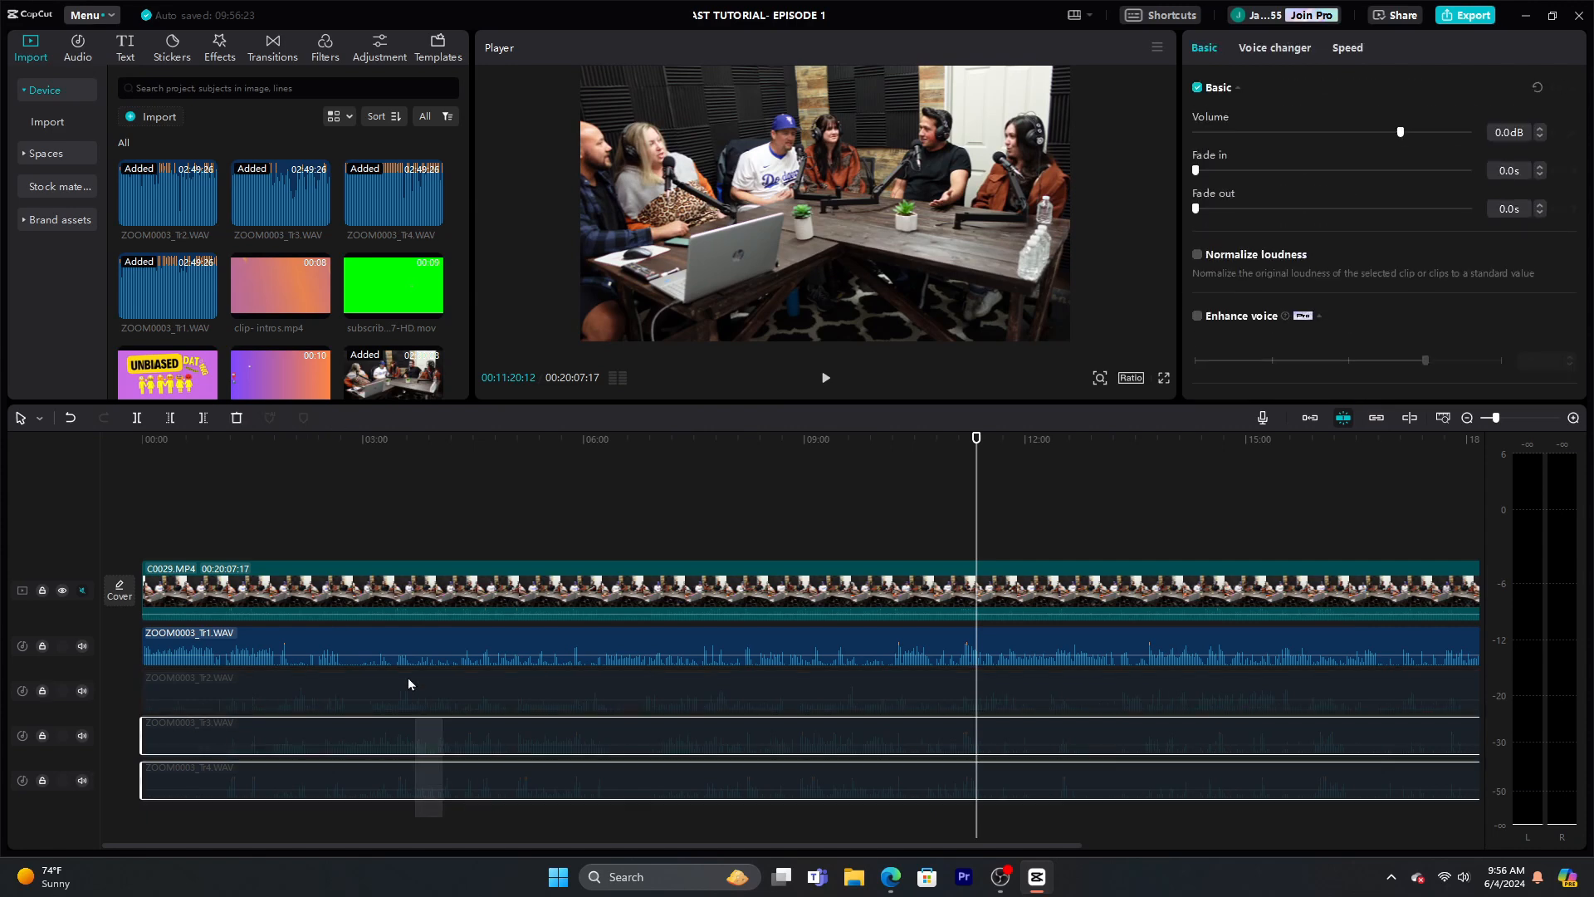
{"action": "key", "text": "v"}
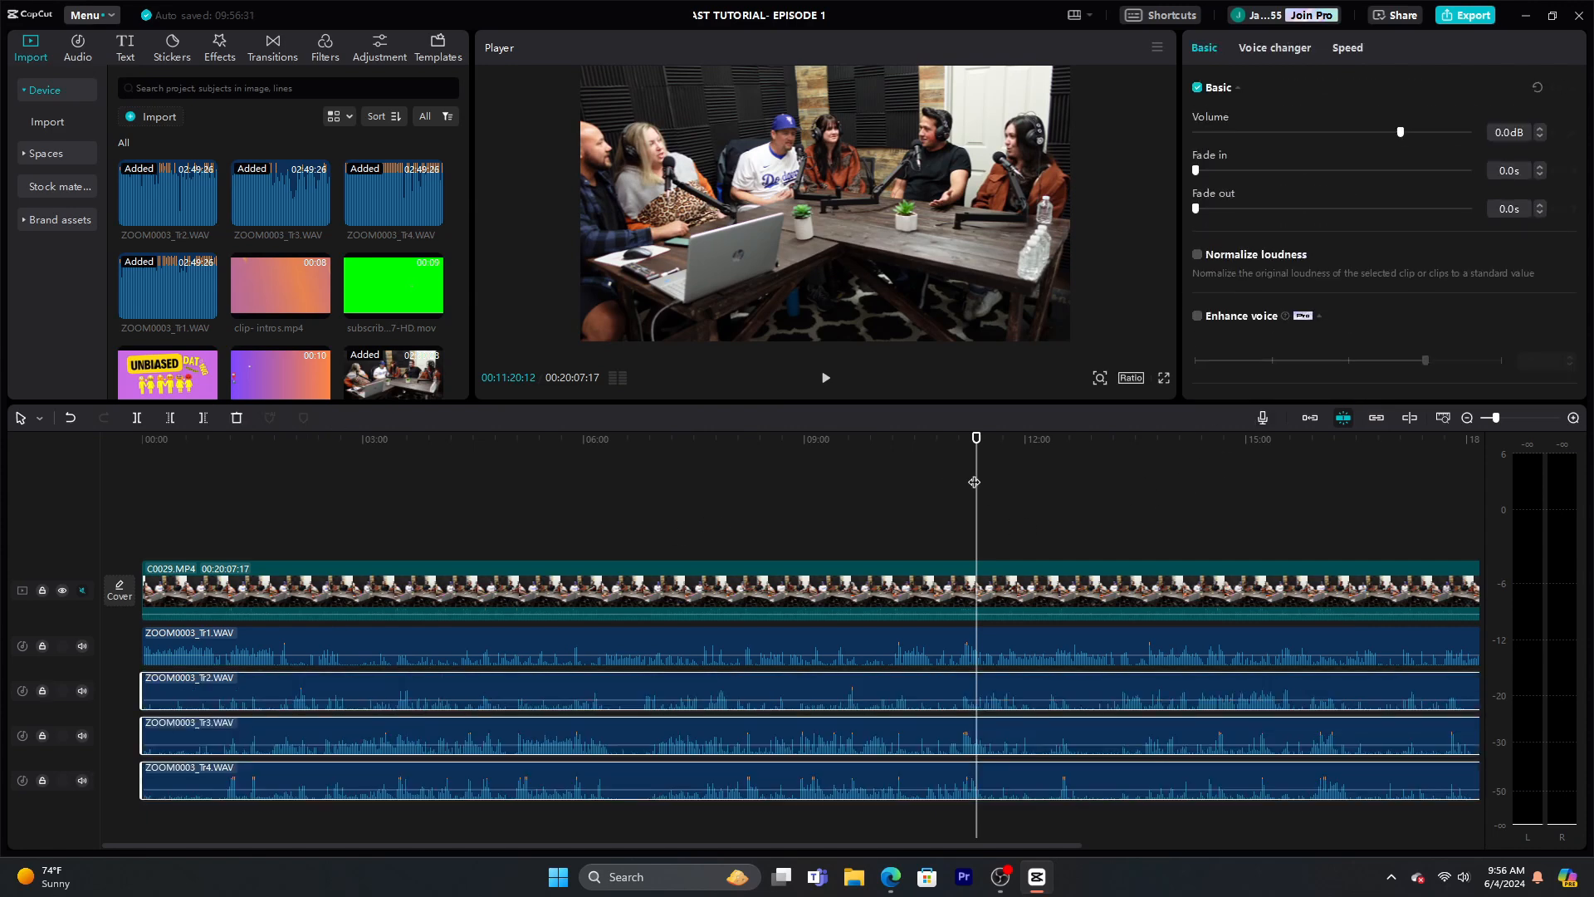
Split the ZOOM0003_Tr1.WAV clip at about 00:13:38, just before its short noise peak
{"action": "left_click_drag", "start_coordinate": [975, 482], "coordinate": [1143, 484]}
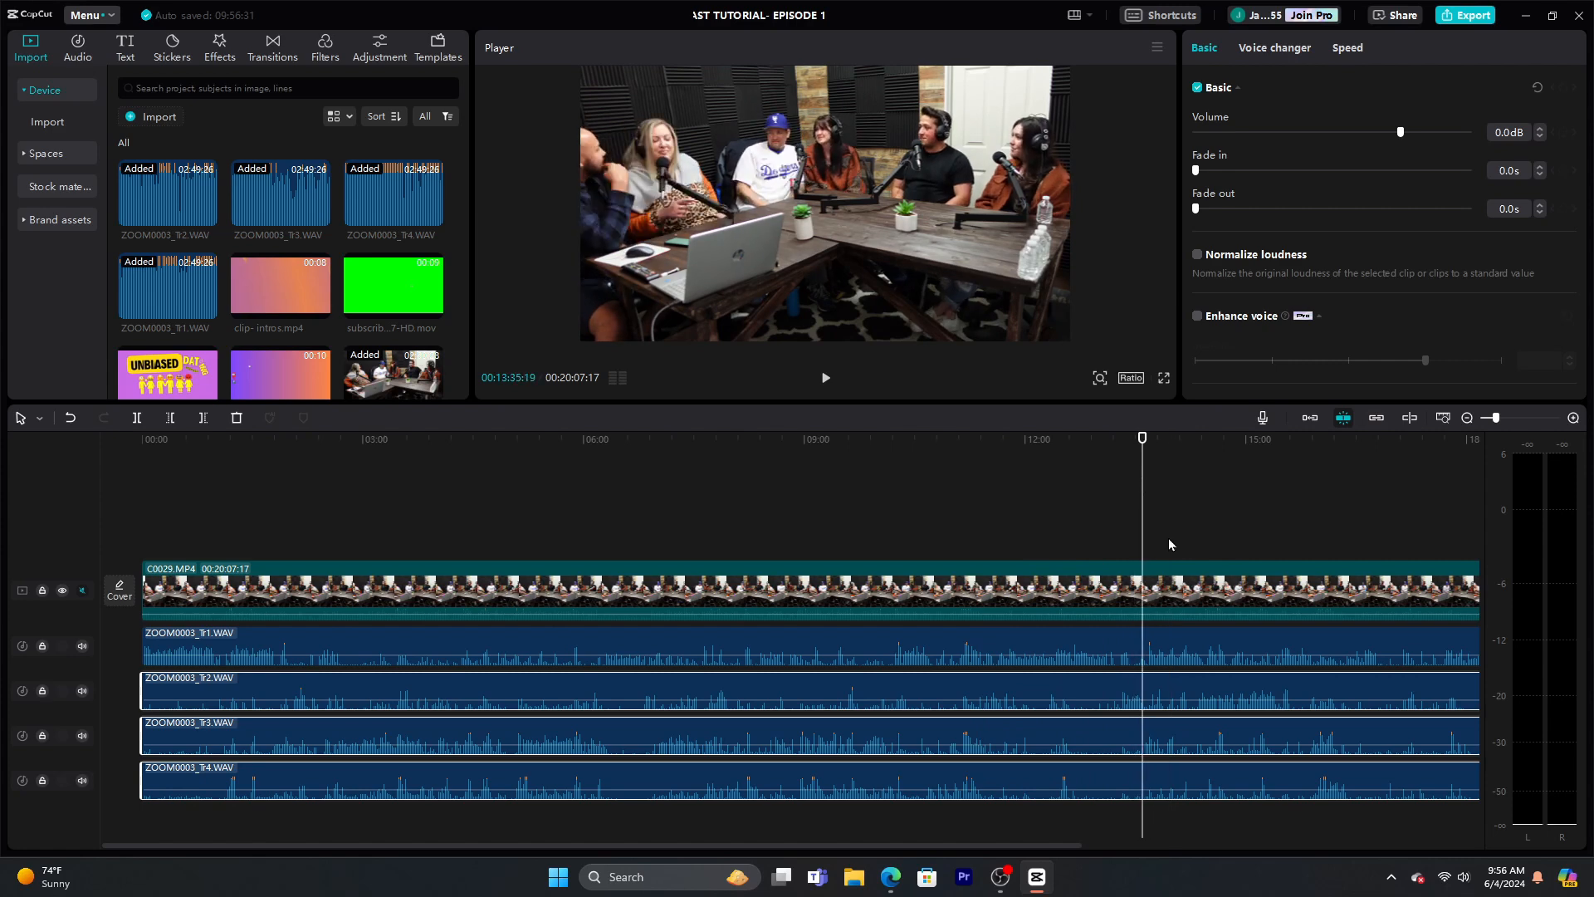
{"action": "left_click", "coordinate": [1573, 418]}
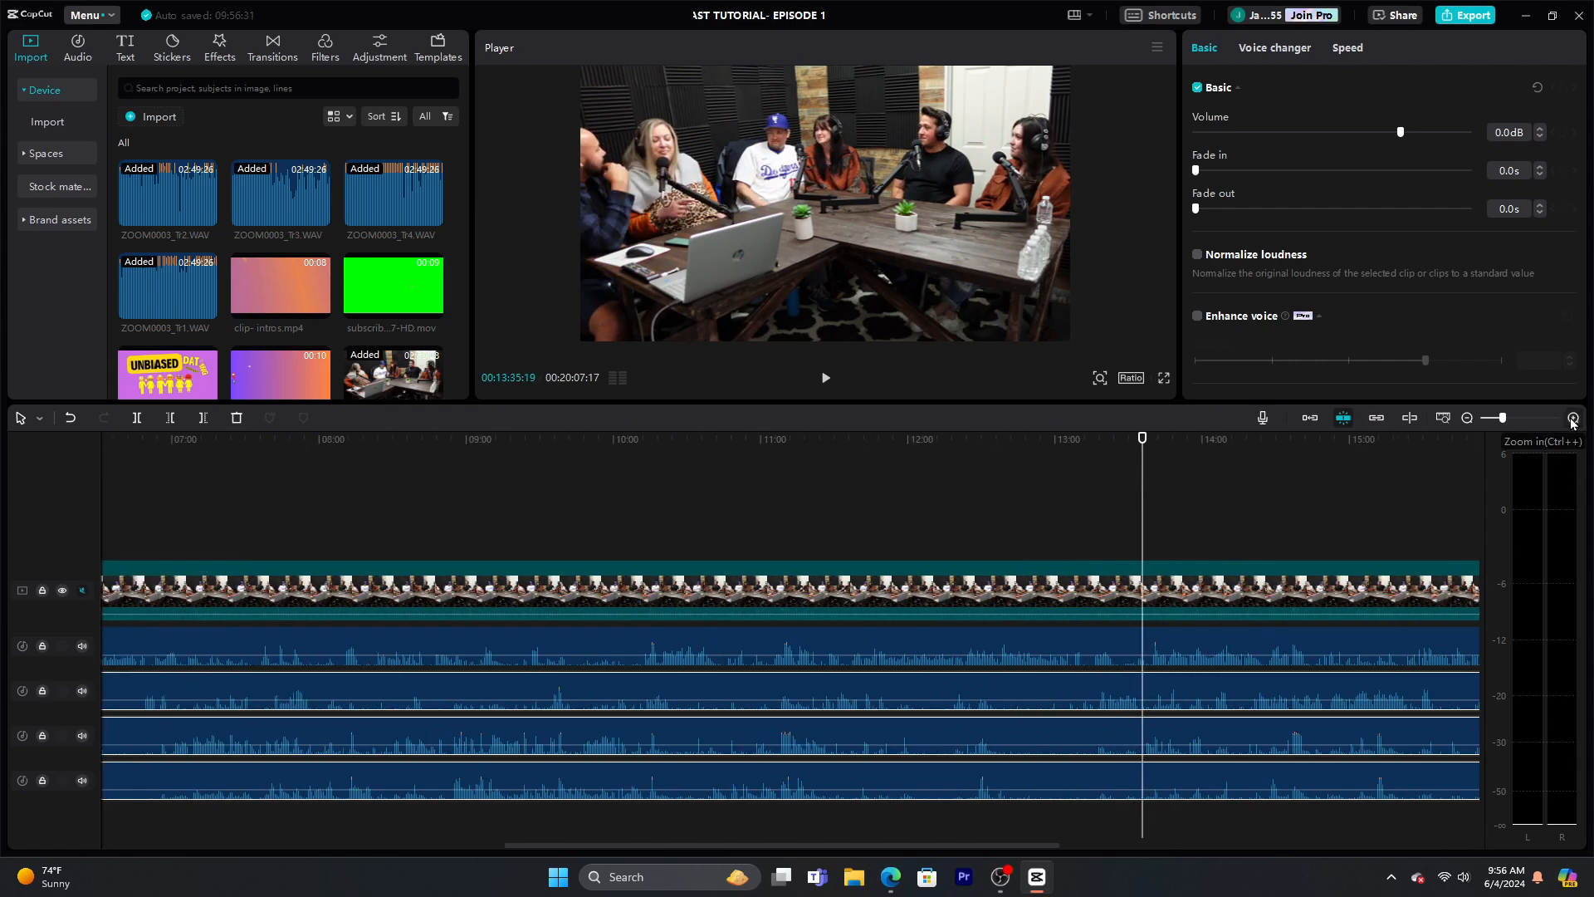
{"action": "left_click", "coordinate": [1574, 418]}
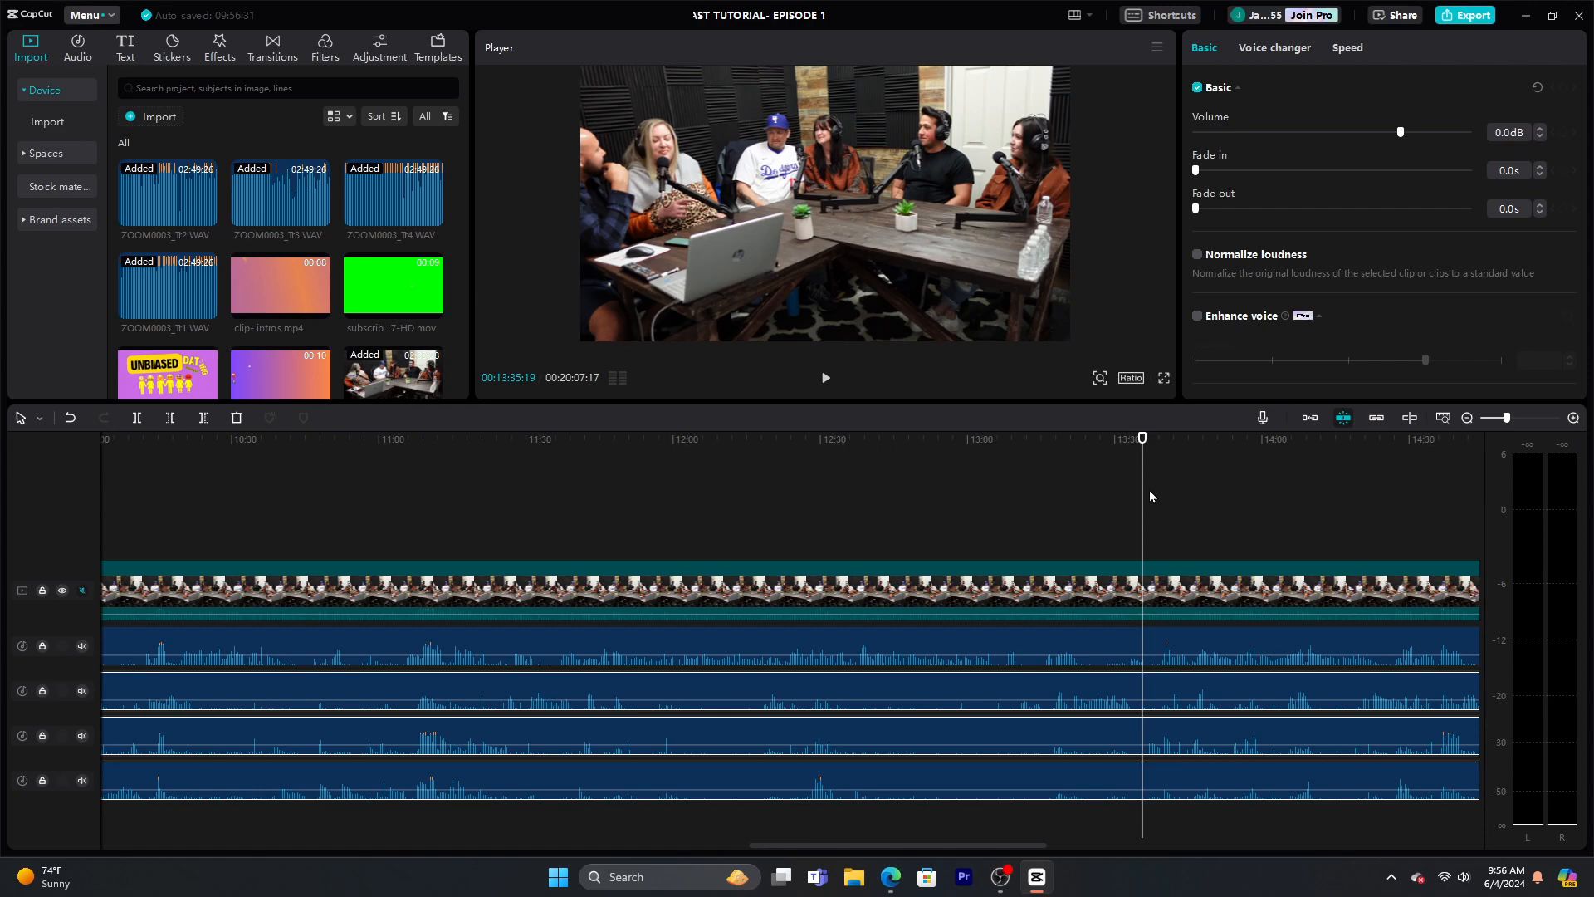
{"action": "left_click_drag", "start_coordinate": [1144, 497], "coordinate": [1158, 498]}
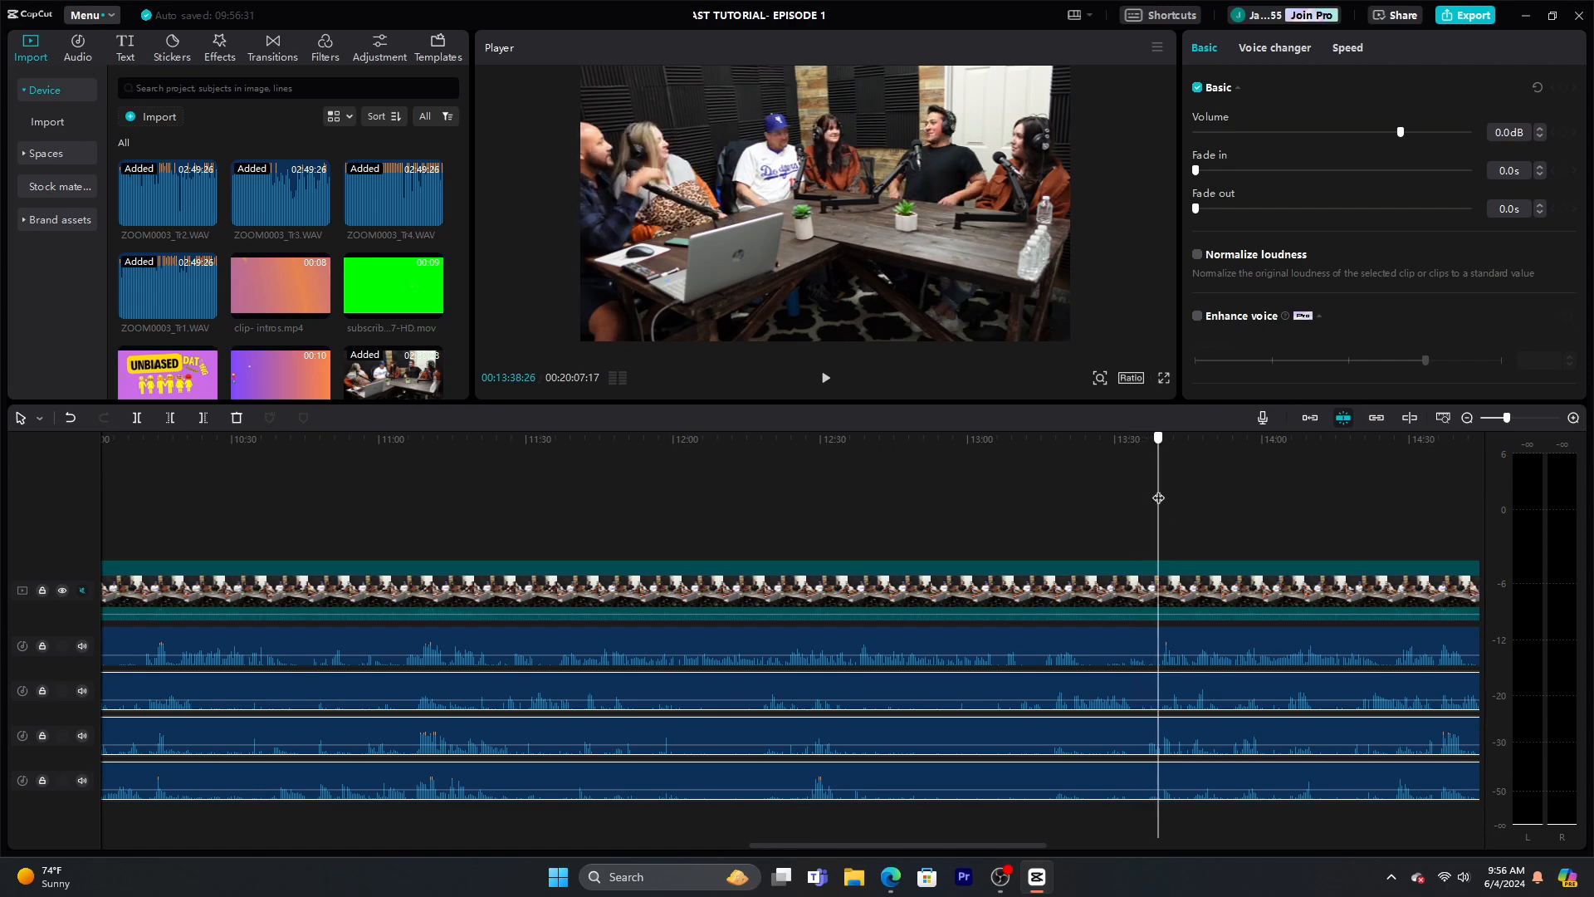
{"action": "left_click", "coordinate": [1166, 661]}
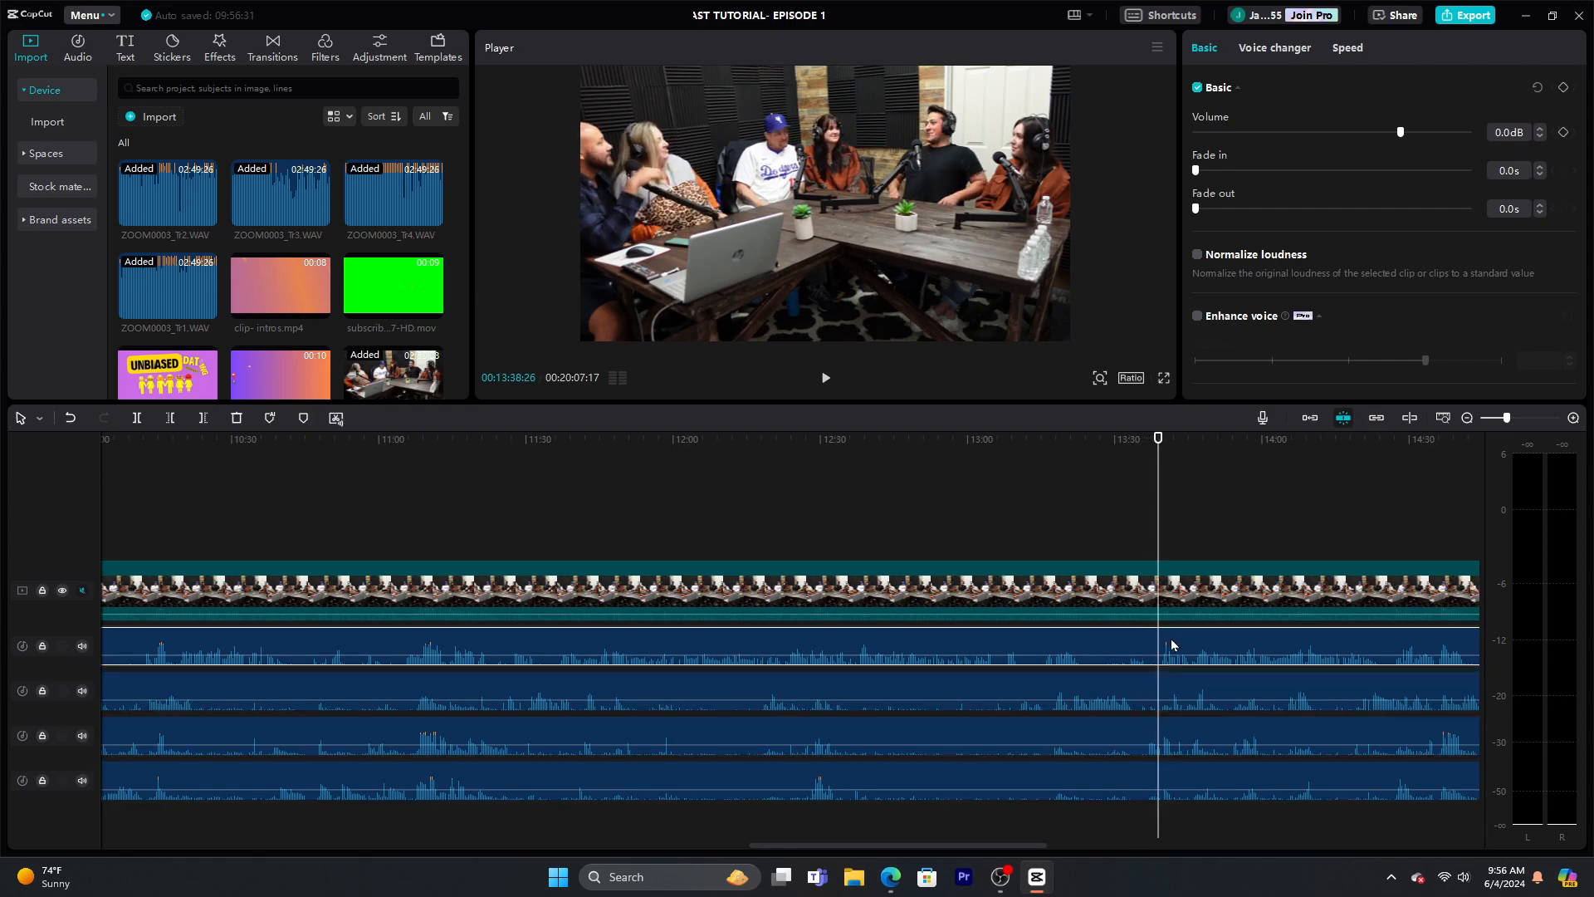
{"action": "key", "text": "ctrl+b"}
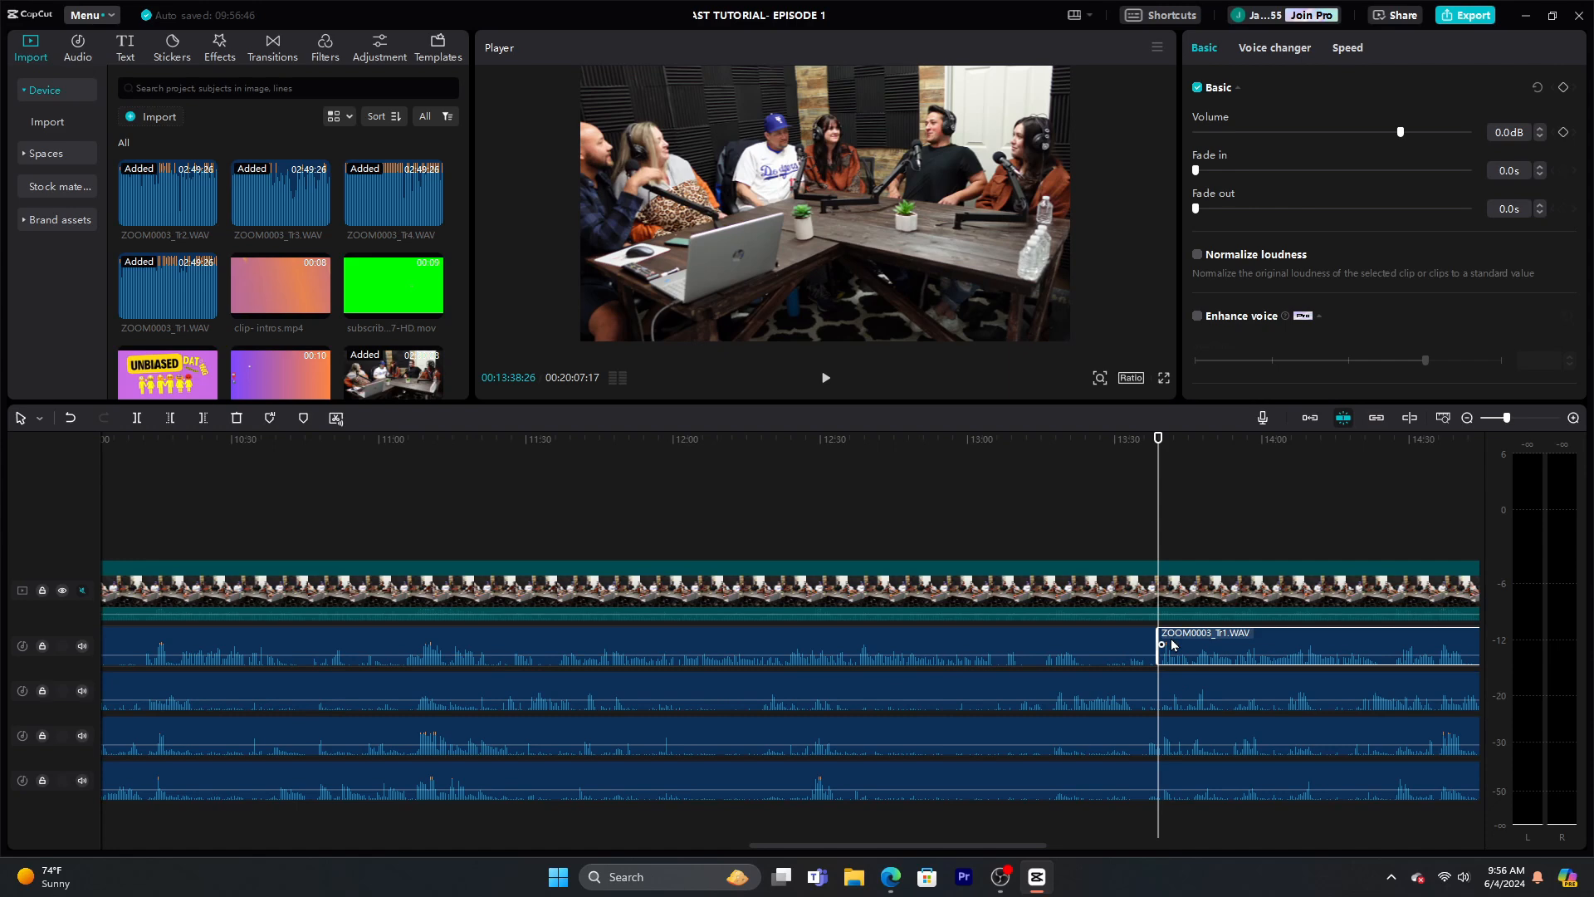
Split ZOOM0003_Tr1.WAV again at about 00:13:42 to isolate the short noisy section
{"action": "left_click_drag", "start_coordinate": [1158, 511], "coordinate": [1176, 515]}
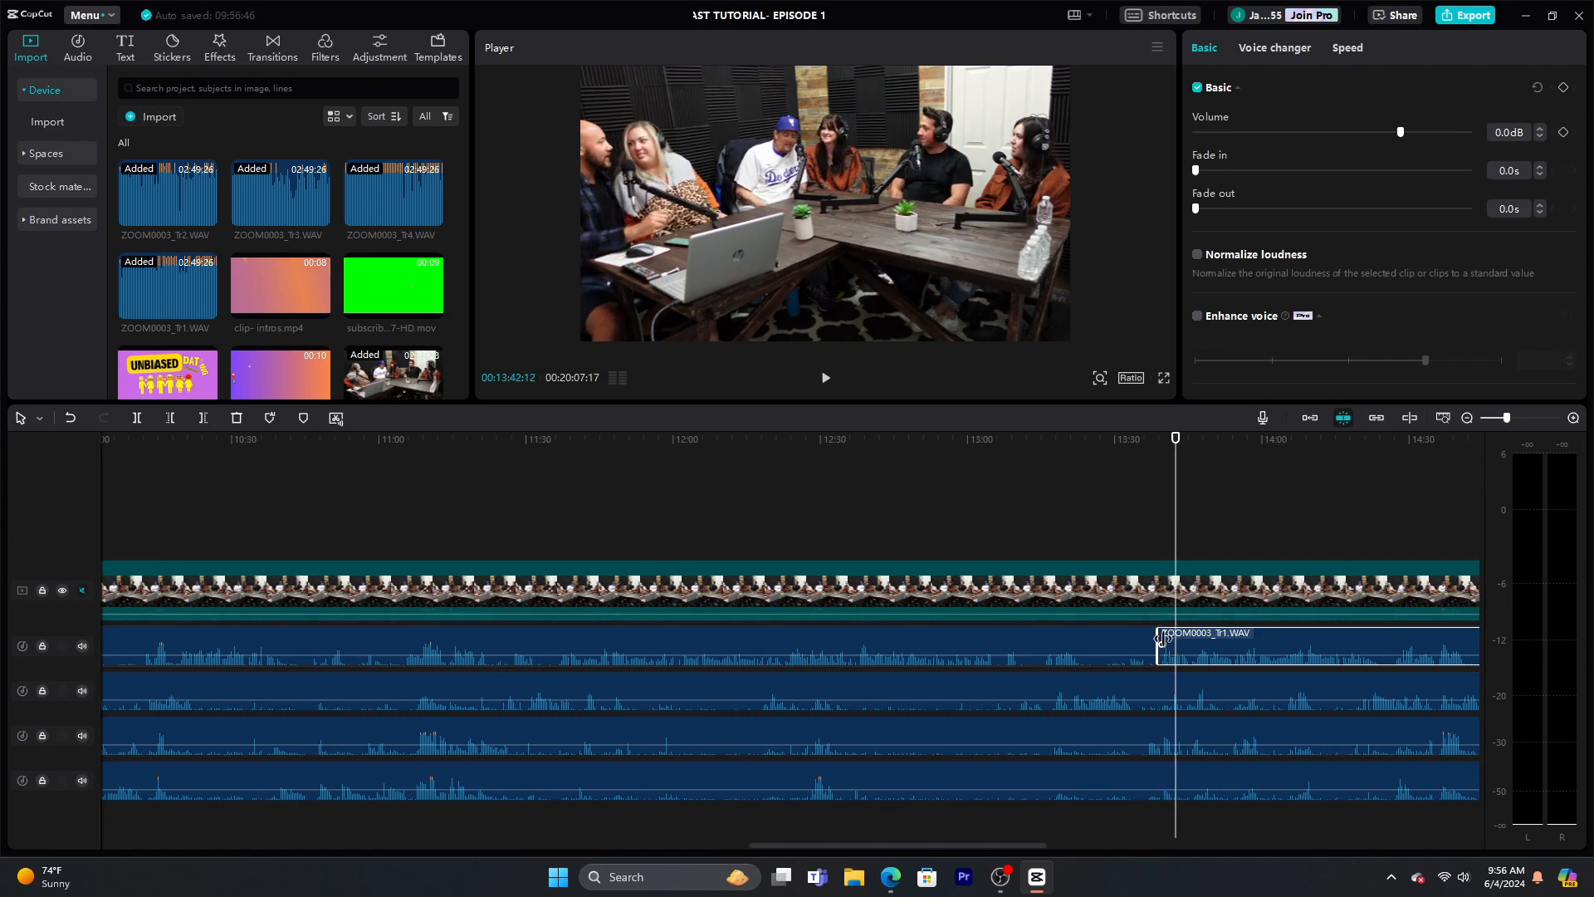
{"action": "left_click_drag", "start_coordinate": [1161, 637], "coordinate": [1174, 637]}
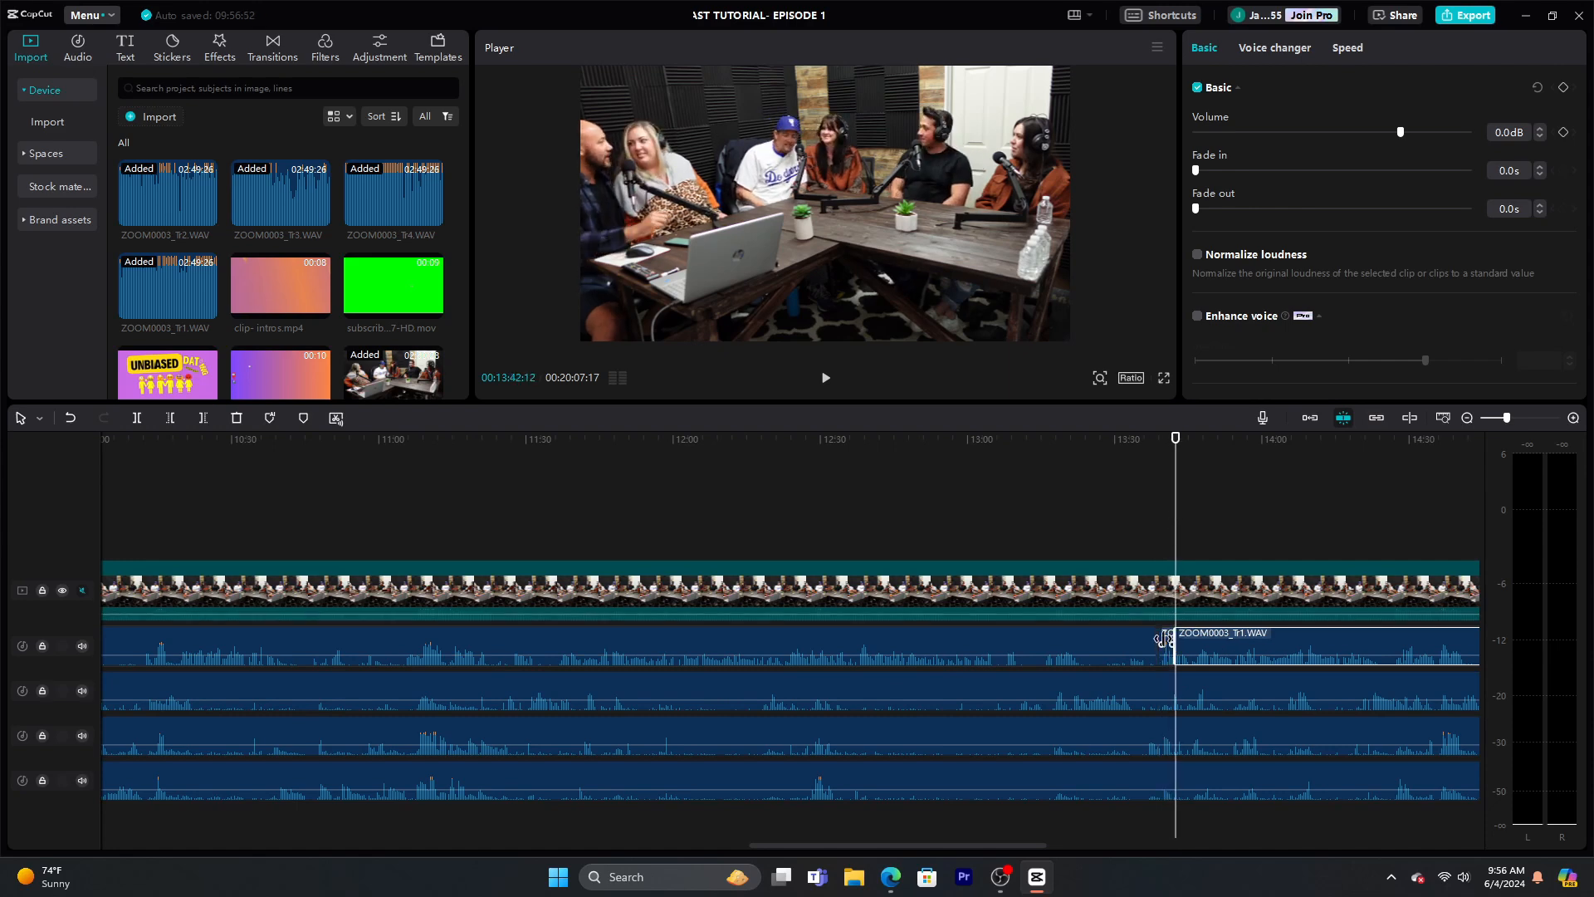
{"action": "left_click", "coordinate": [1574, 418]}
{"action": "left_click", "coordinate": [1573, 418]}
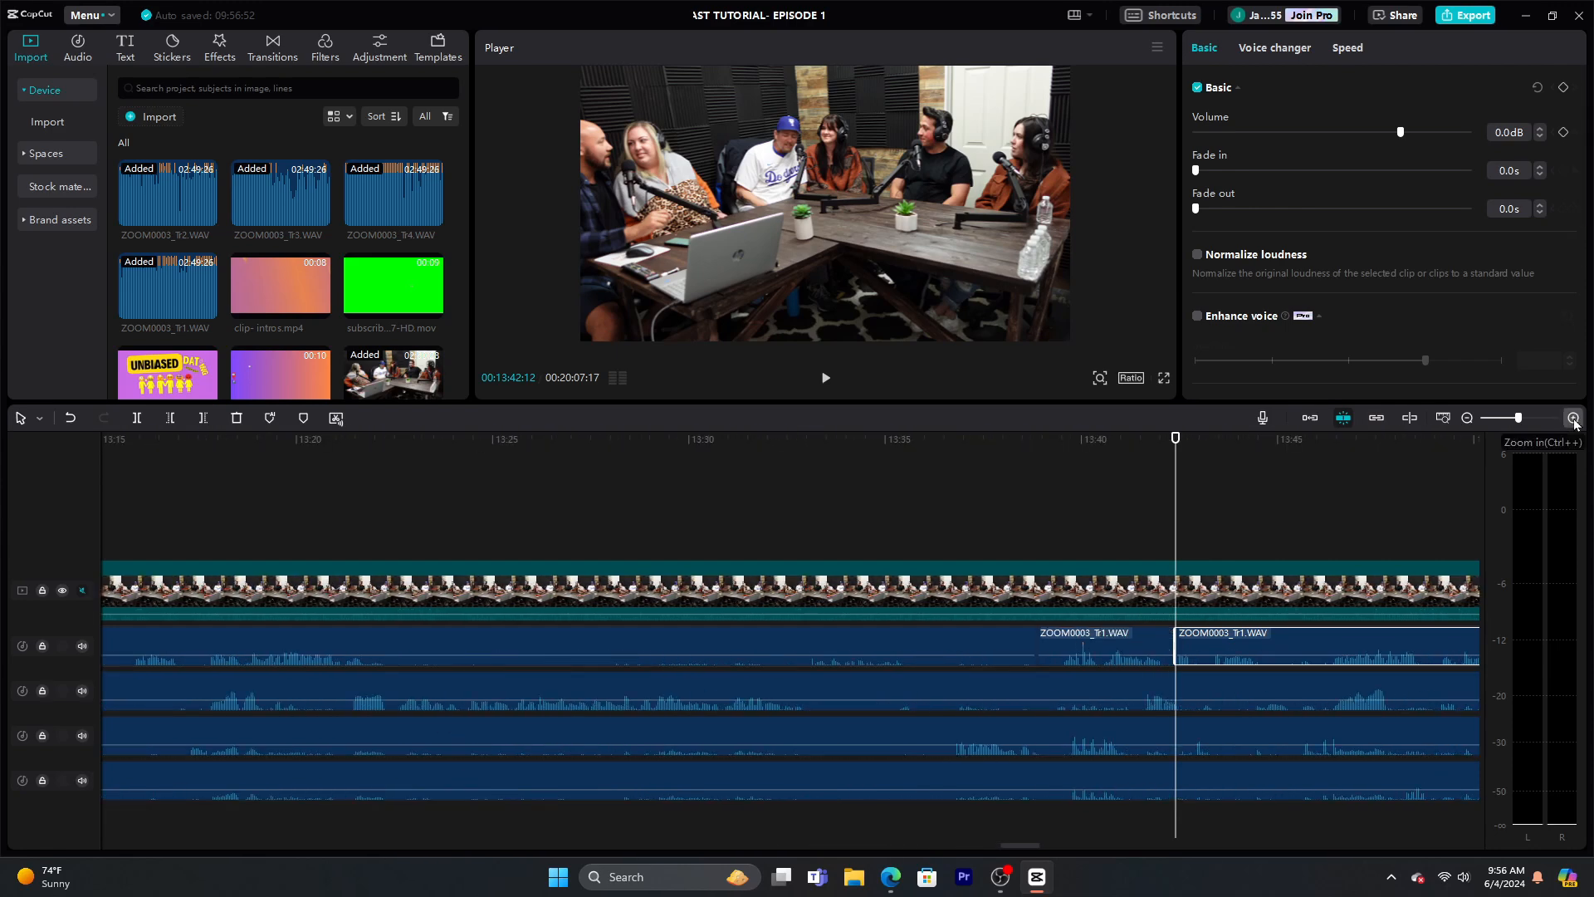
{"action": "left_click", "coordinate": [1573, 418]}
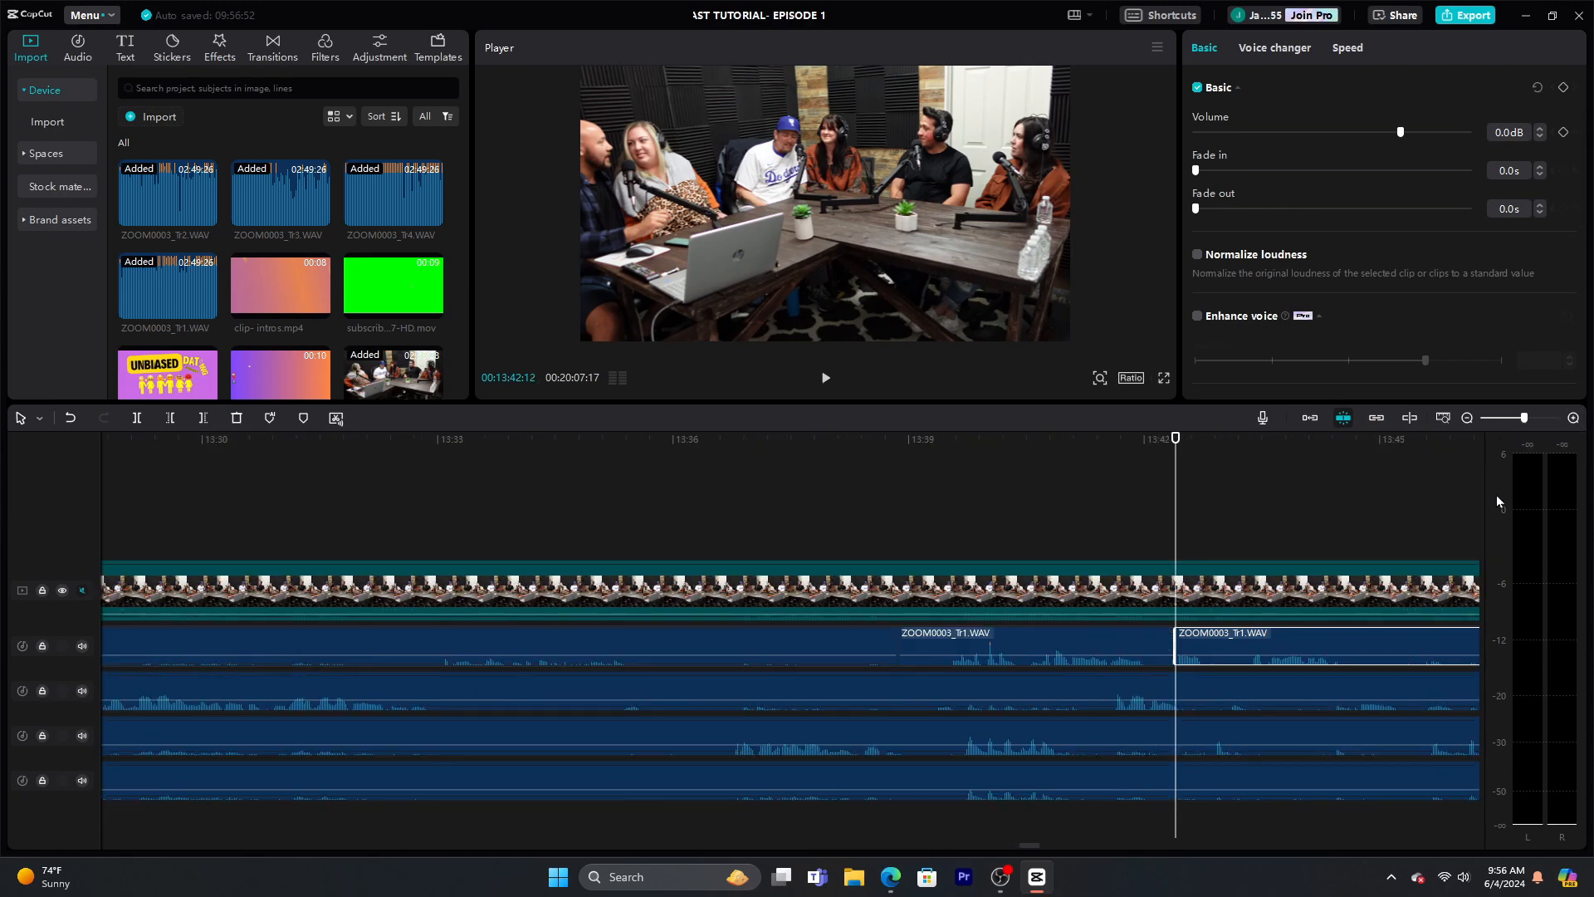
Hide the audio level meters beside the timeline
{"action": "left_click", "coordinate": [623, 380]}
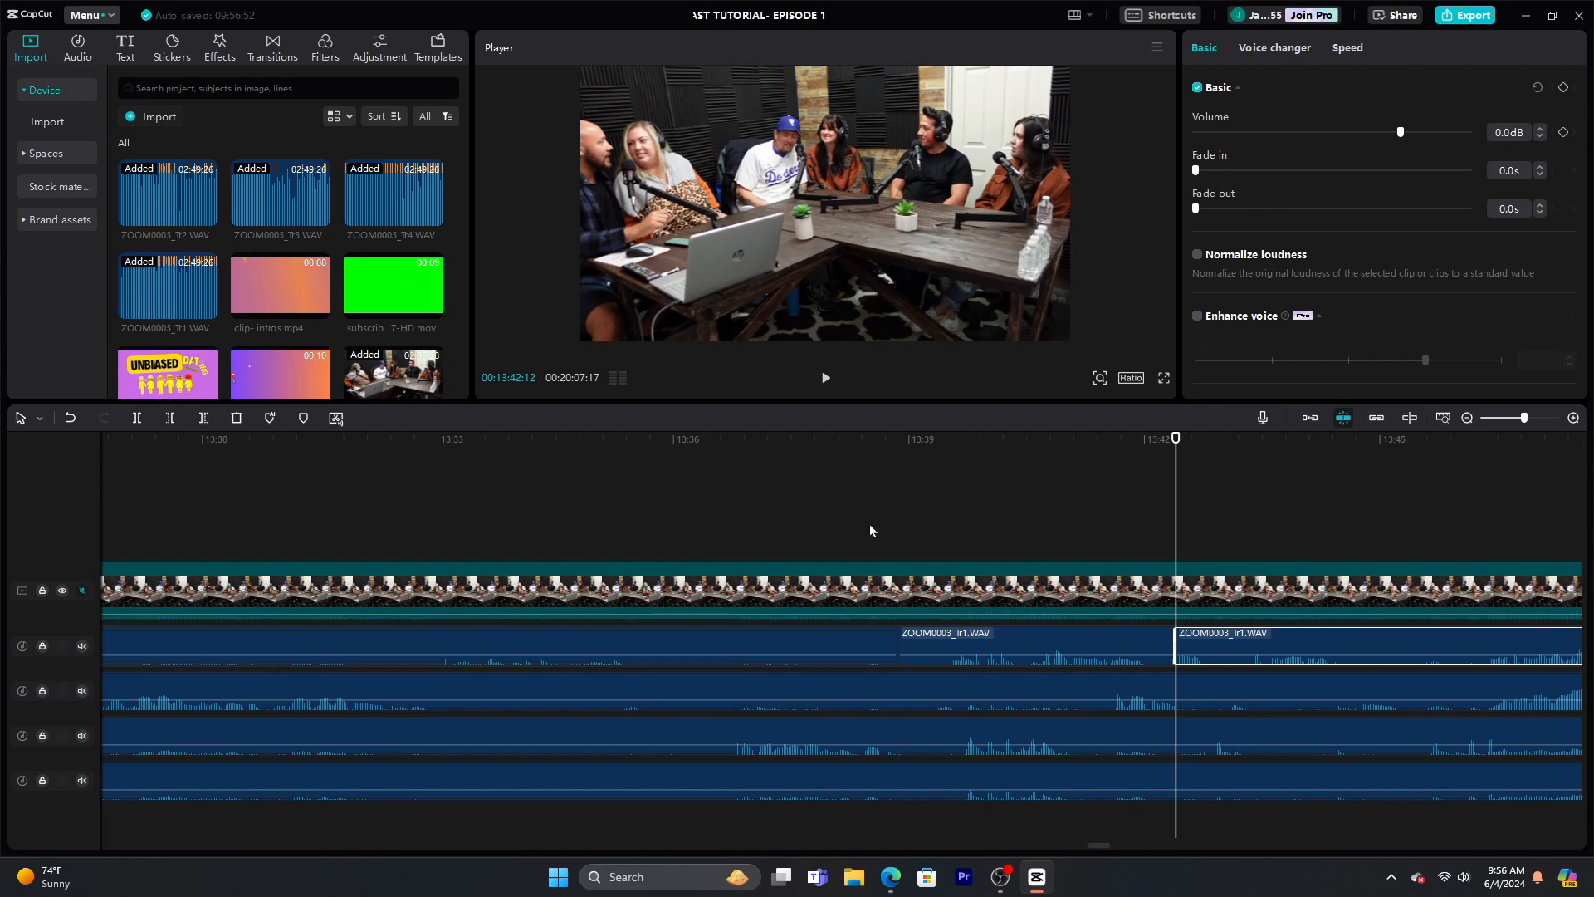
Lower the isolated ZOOM0003_Tr1.WAV section's volume to -∞ dB and listen from about 00:13:37
{"action": "left_click", "coordinate": [951, 657]}
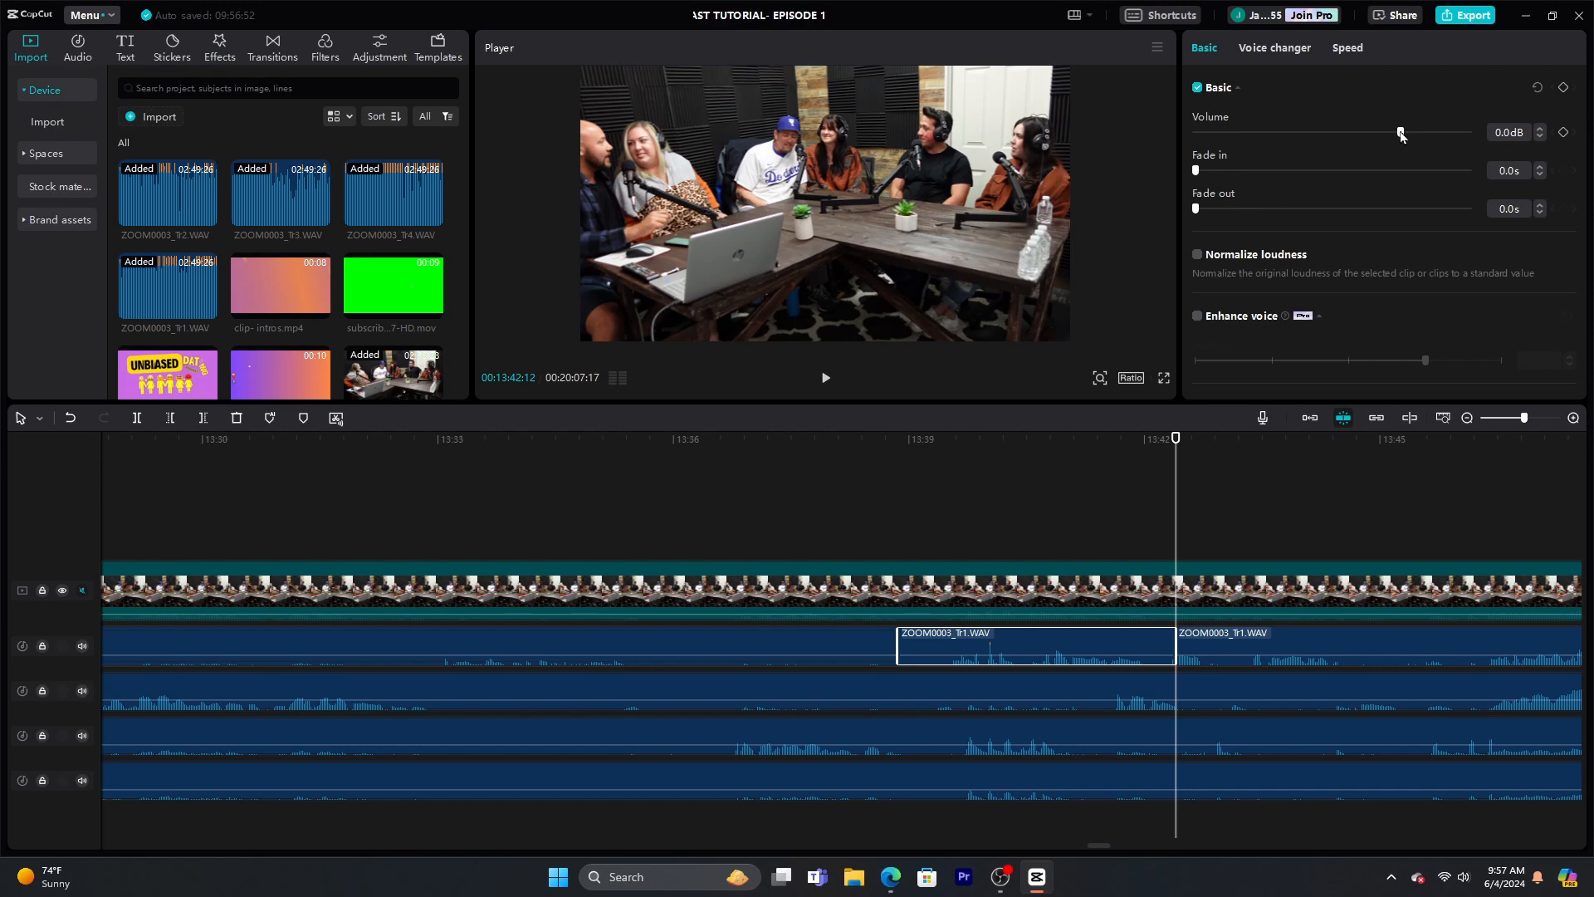
{"action": "left_click_drag", "start_coordinate": [1401, 133], "coordinate": [1196, 133]}
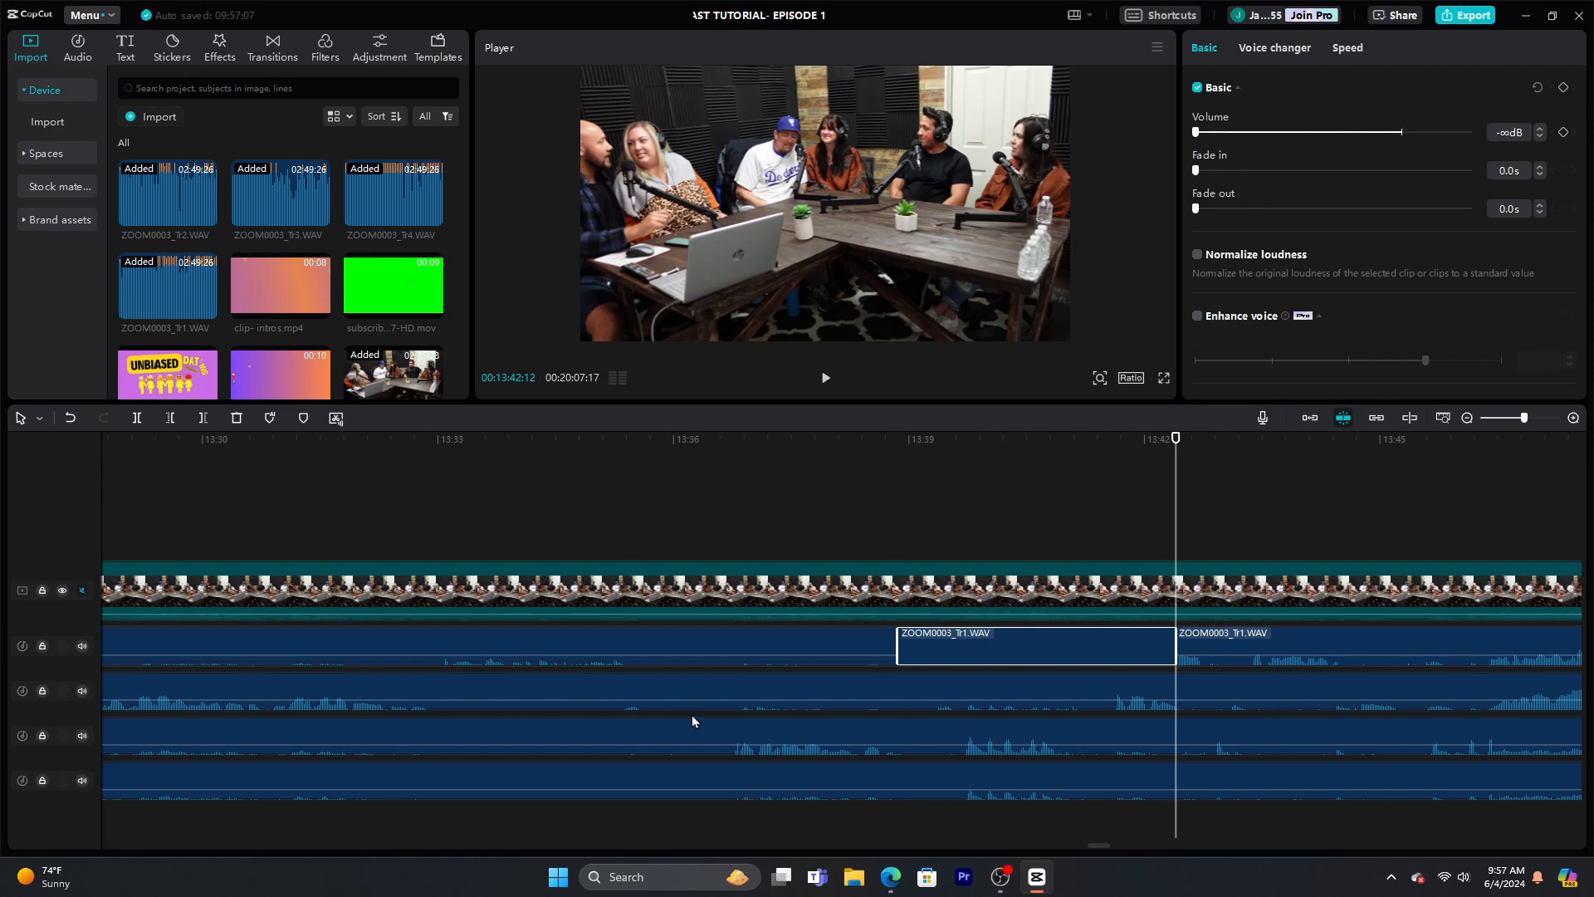
{"action": "left_click", "coordinate": [812, 545]}
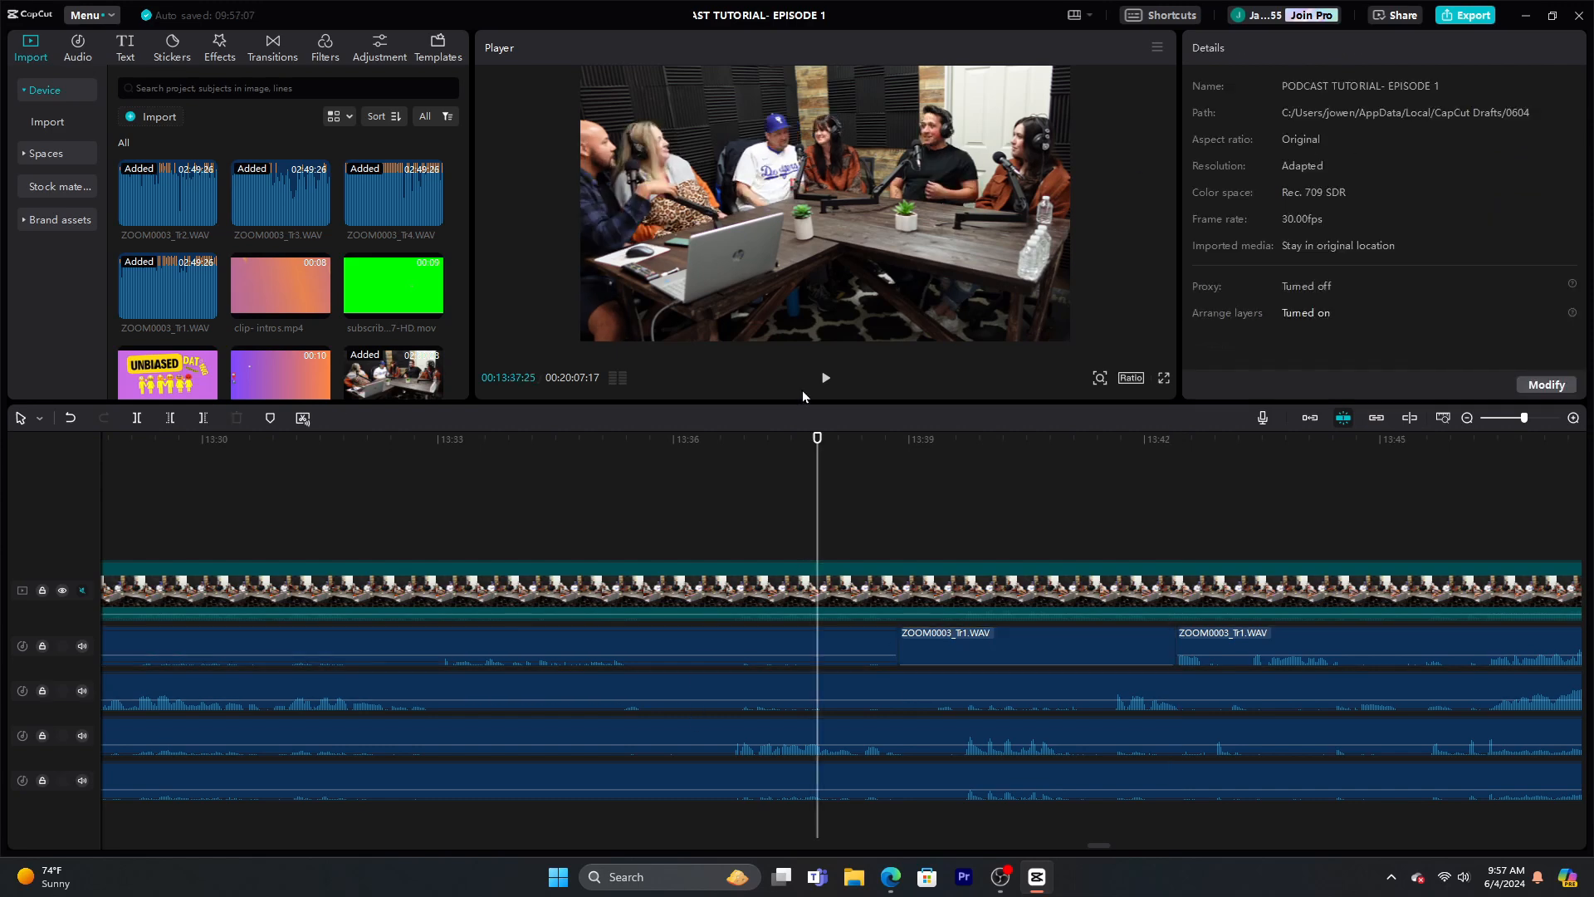
{"action": "left_click", "coordinate": [826, 378]}
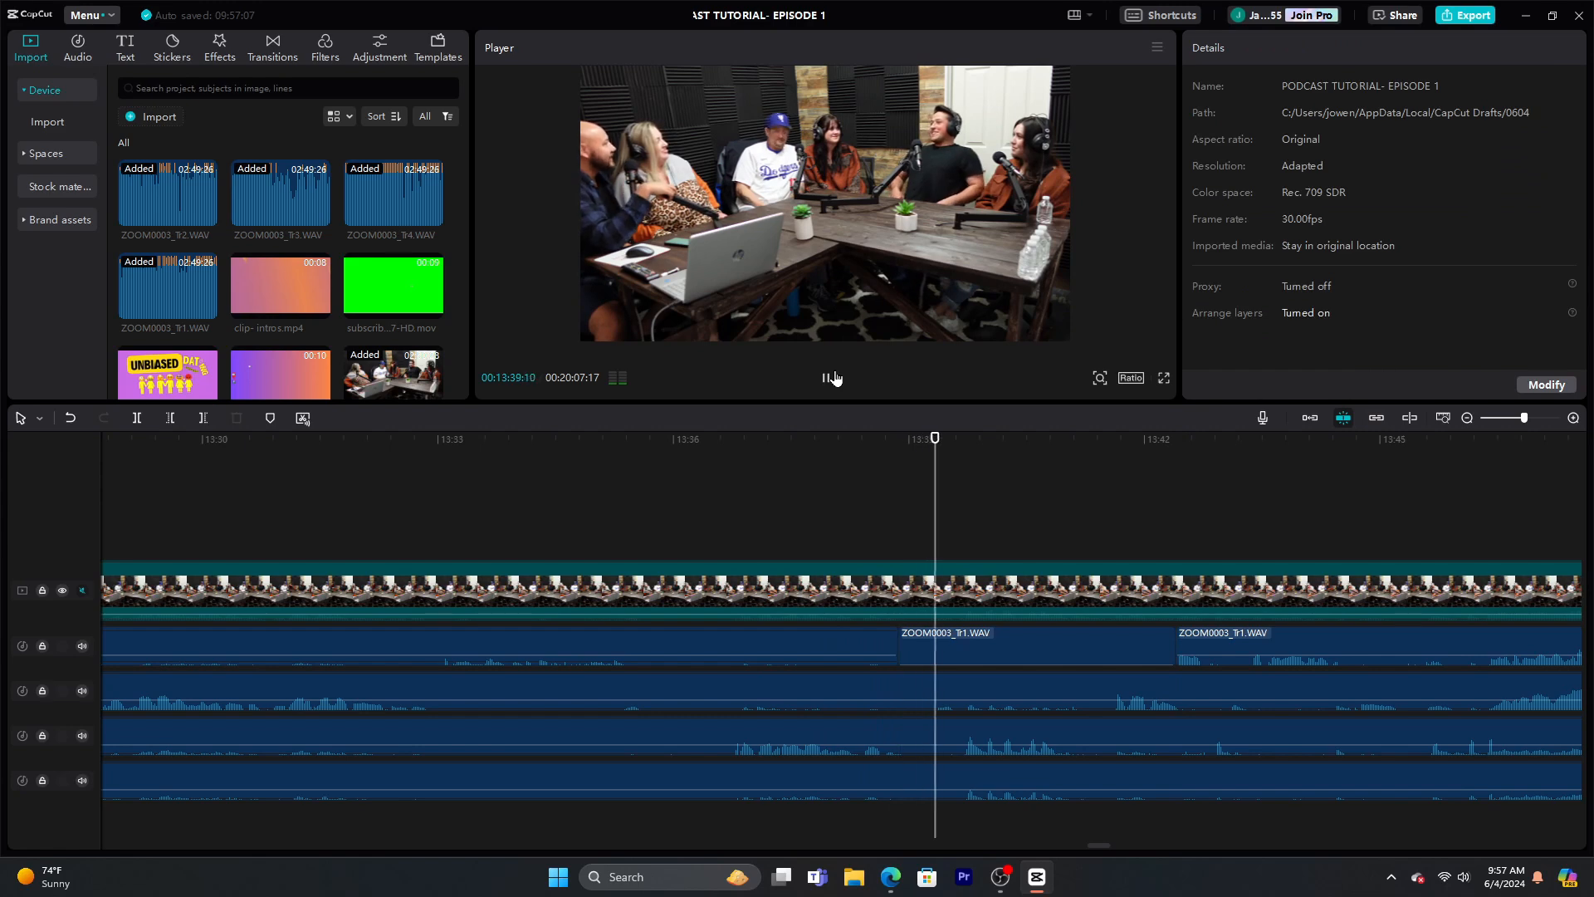
{"action": "left_click", "coordinate": [835, 378]}
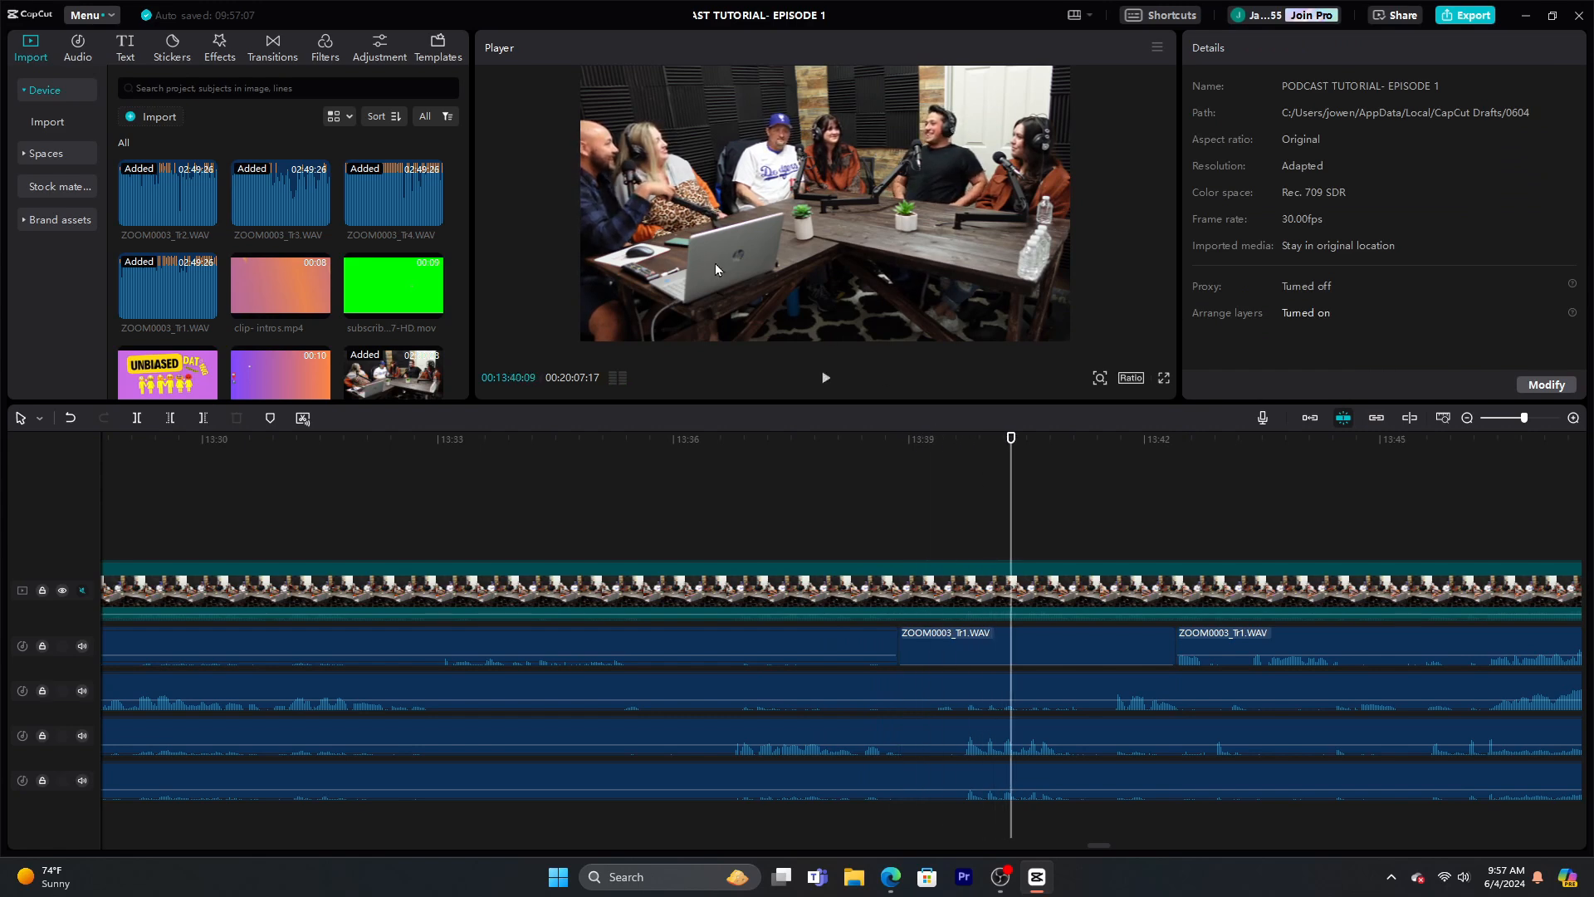
Undo the volume change and both splits on ZOOM0003_Tr1.WAV
{"action": "left_click_drag", "start_coordinate": [1011, 506], "coordinate": [886, 513]}
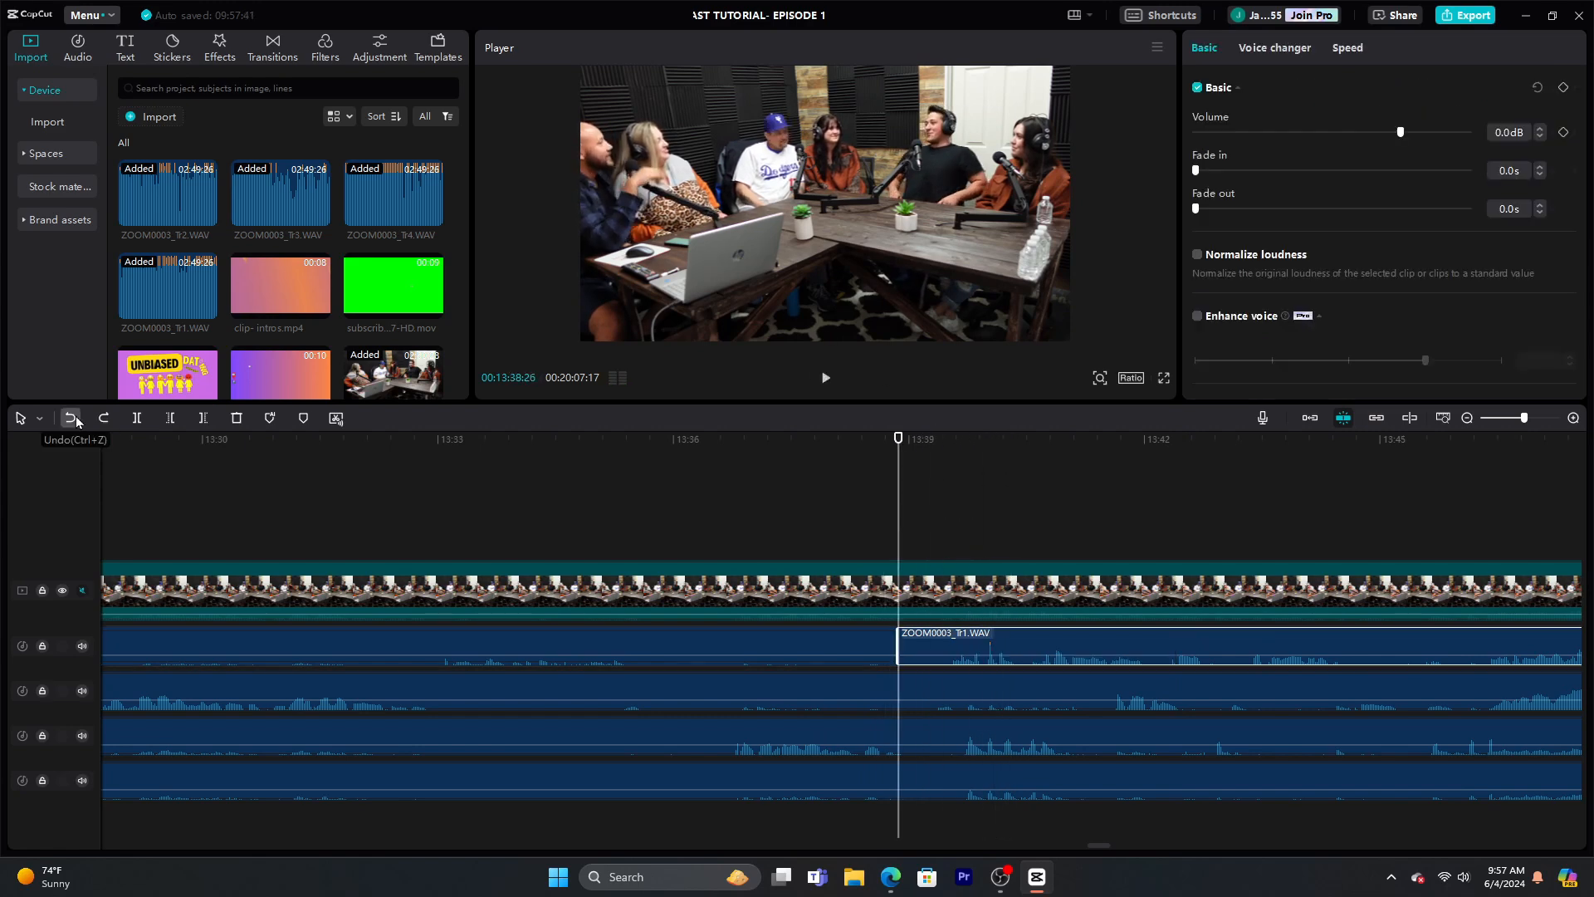
{"action": "left_click", "coordinate": [72, 419]}
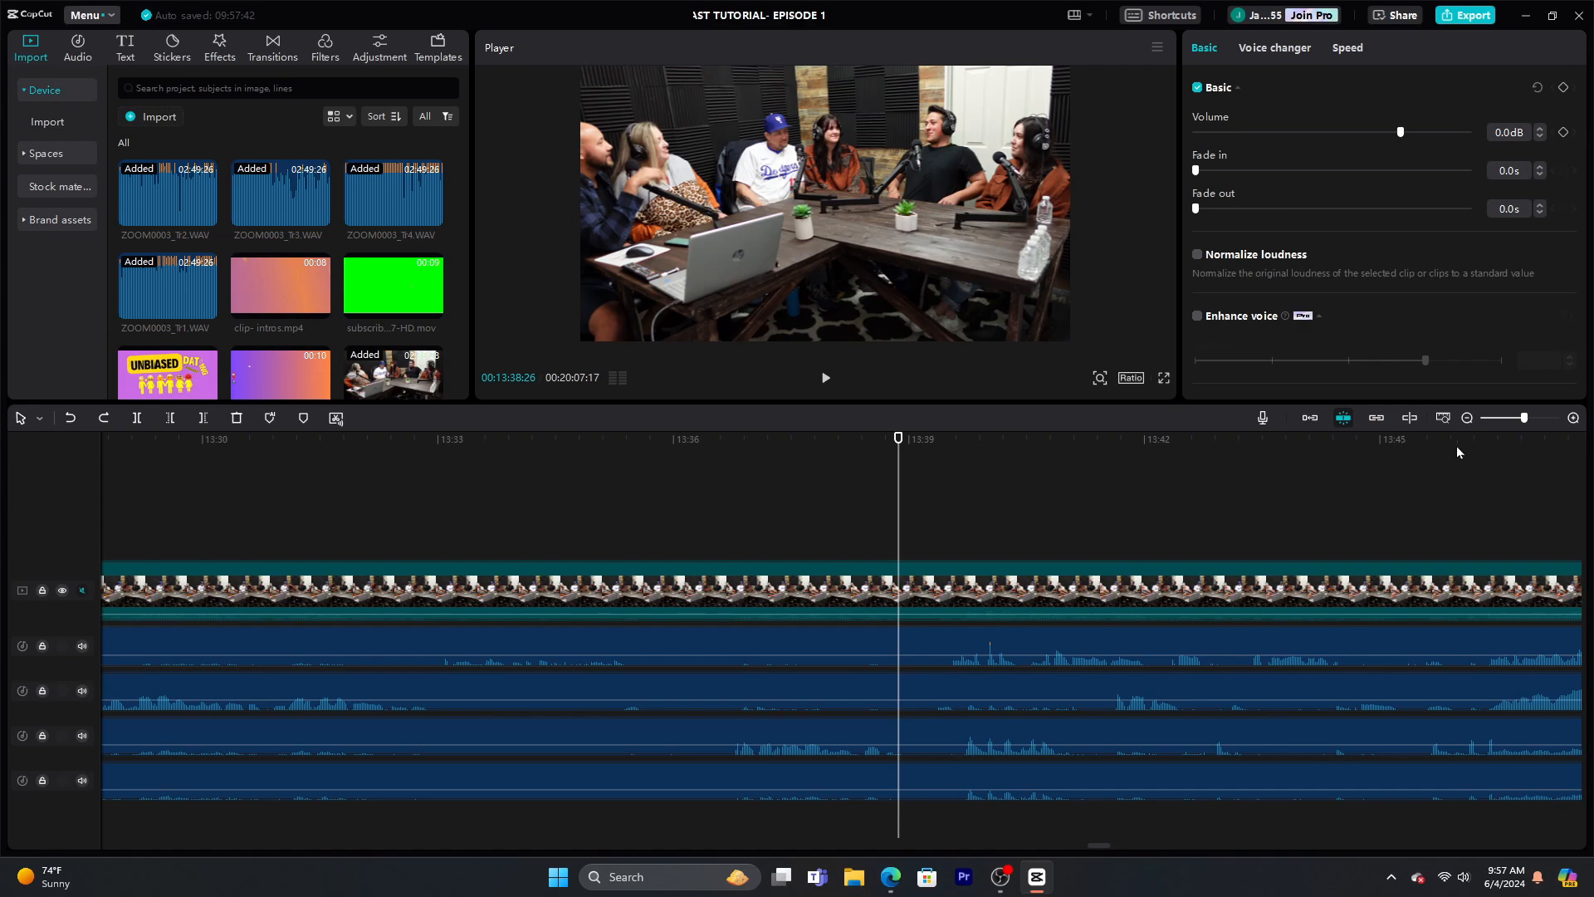
Add a default text clip above the video at about 00:00:36 and extend its end to about 00:00:53
{"action": "scroll", "coordinate": [1458, 453], "scroll_direction": "down", "scroll_amount": 2}
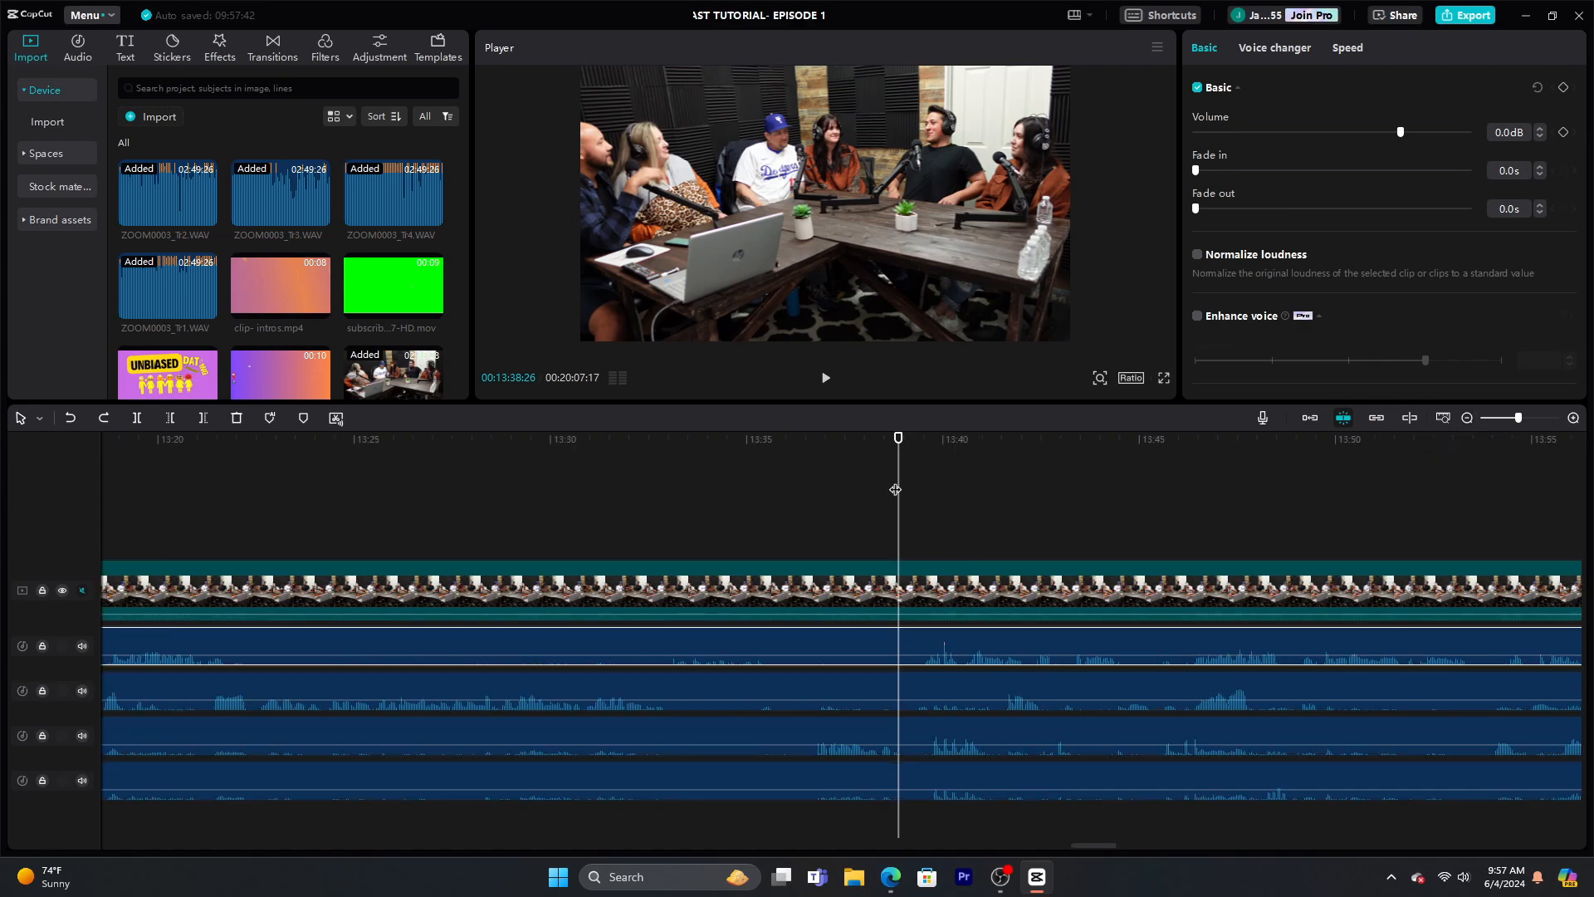
{"action": "left_click", "coordinate": [1467, 418]}
{"action": "left_click", "coordinate": [1467, 418]}
{"action": "left_click_drag", "start_coordinate": [894, 438], "coordinate": [3, 440]}
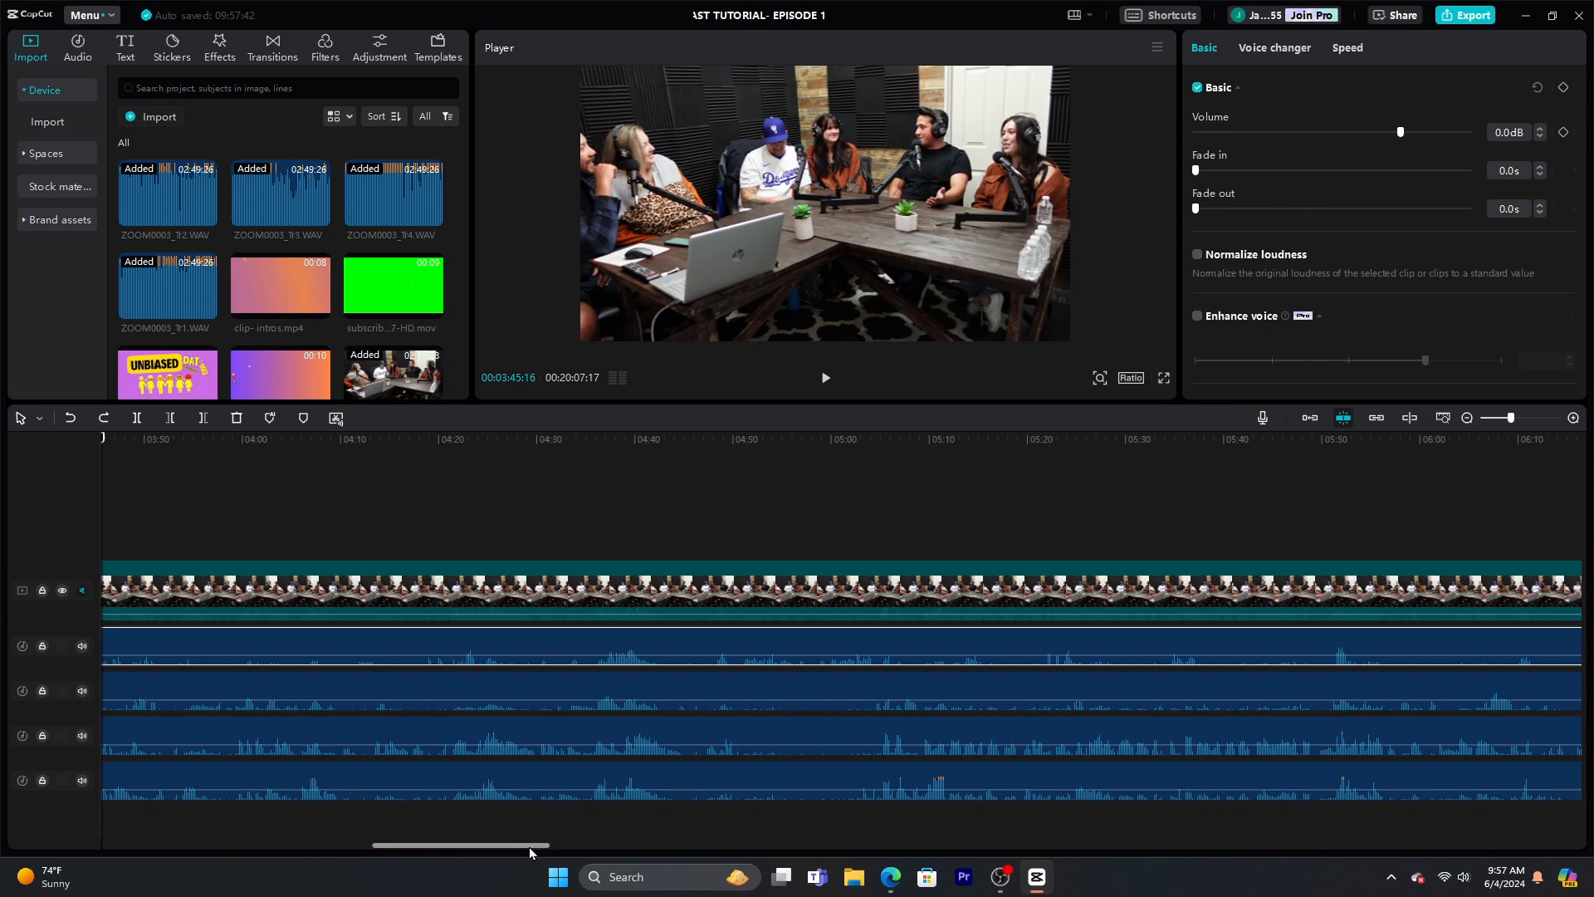
{"action": "left_click_drag", "start_coordinate": [530, 847], "coordinate": [222, 862]}
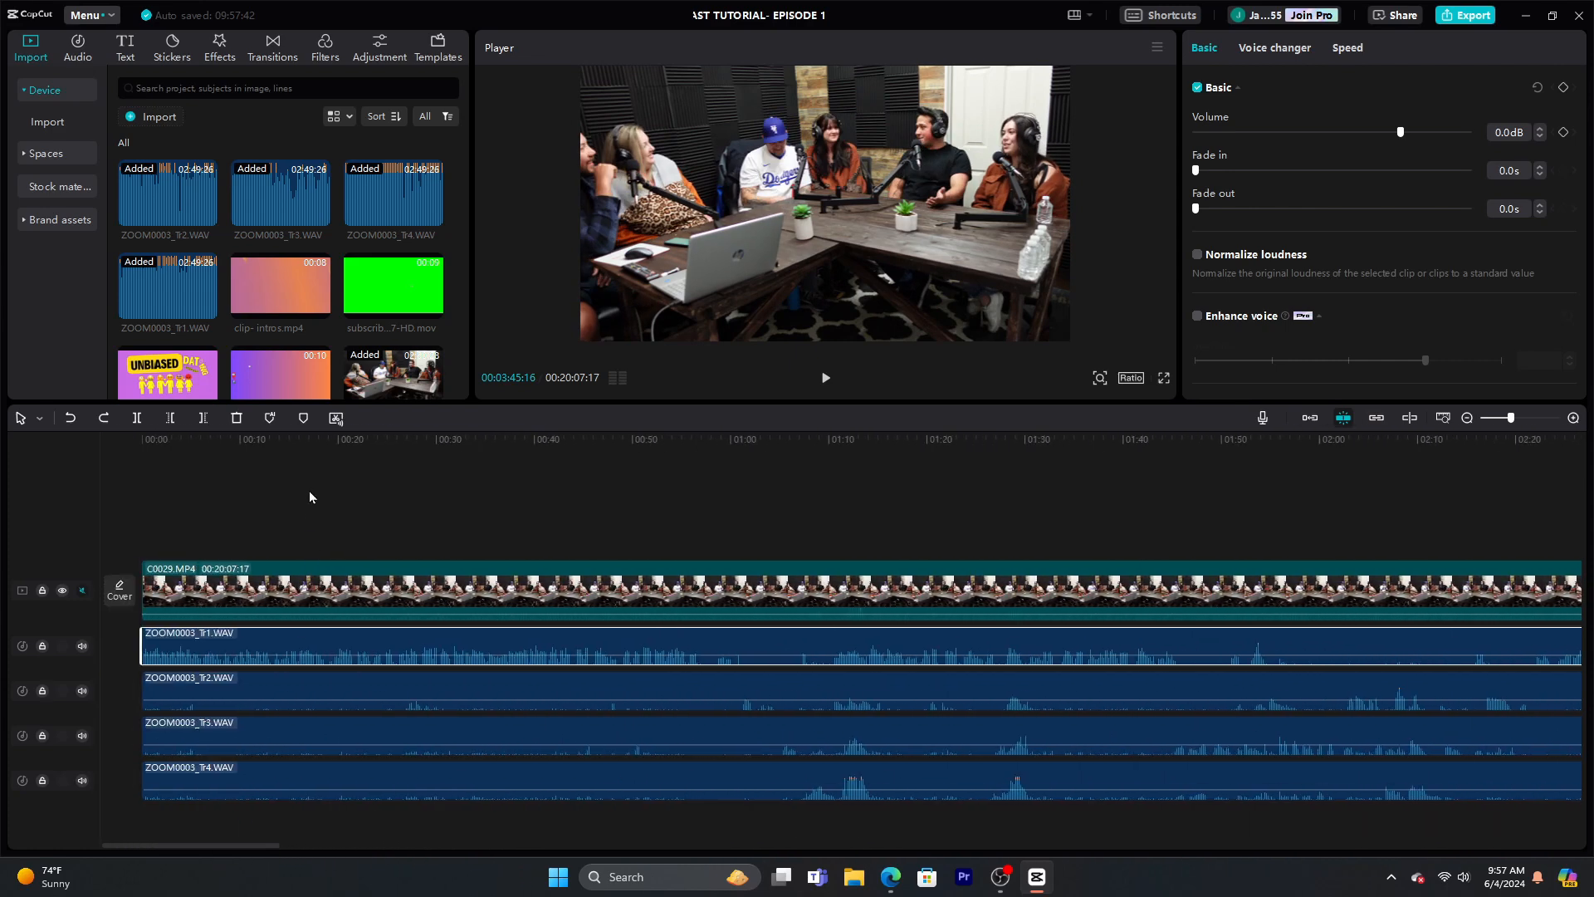
{"action": "left_click", "coordinate": [497, 509]}
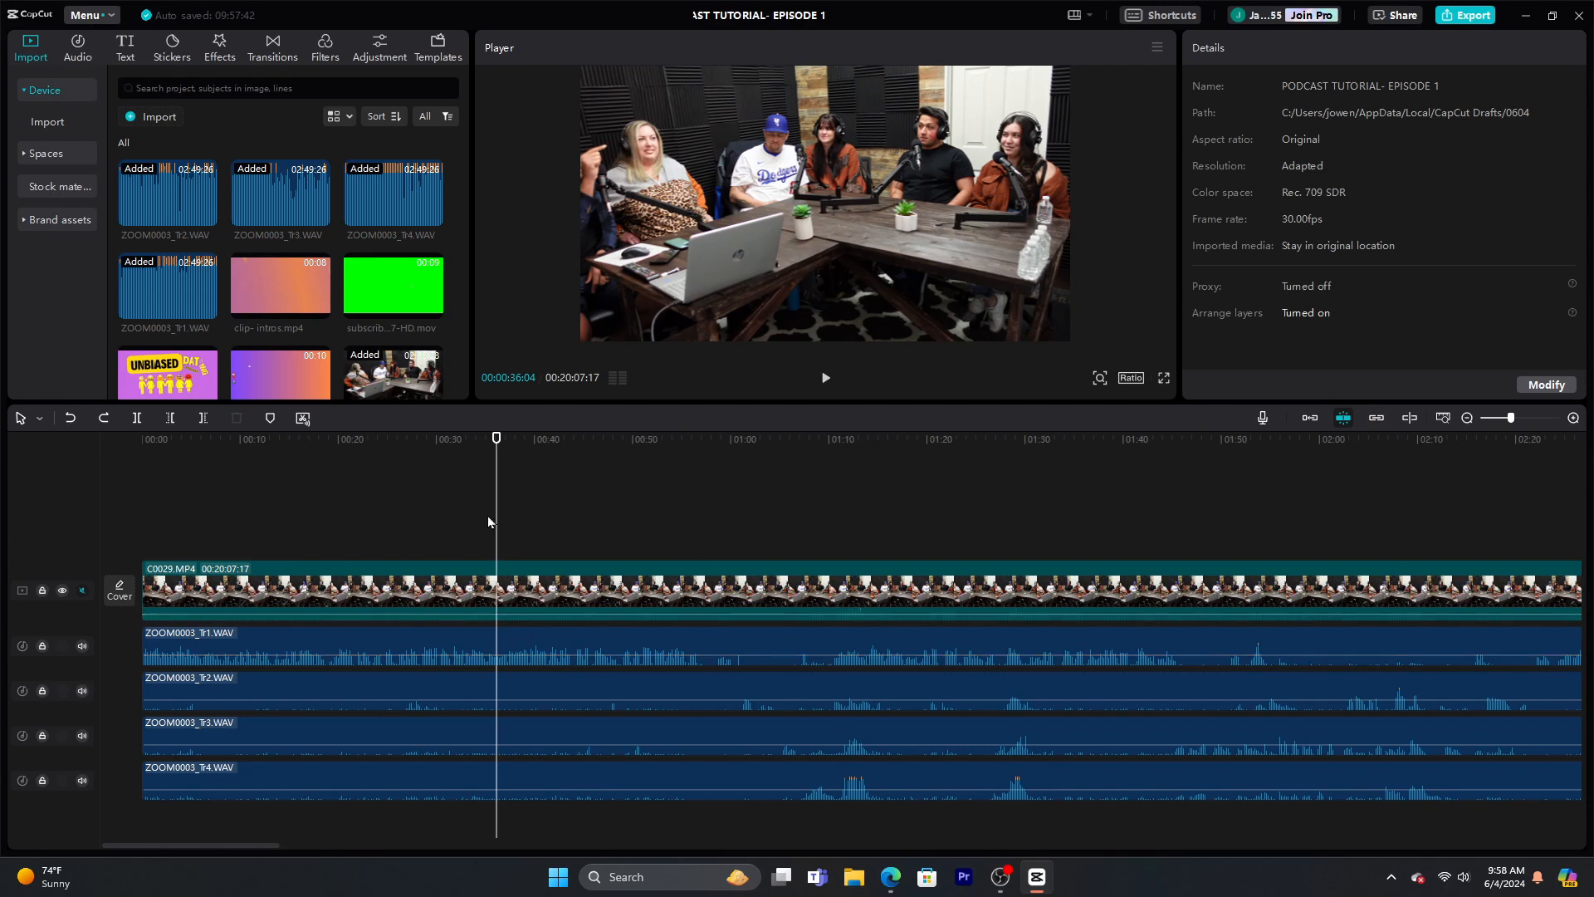
{"action": "left_click", "coordinate": [123, 49]}
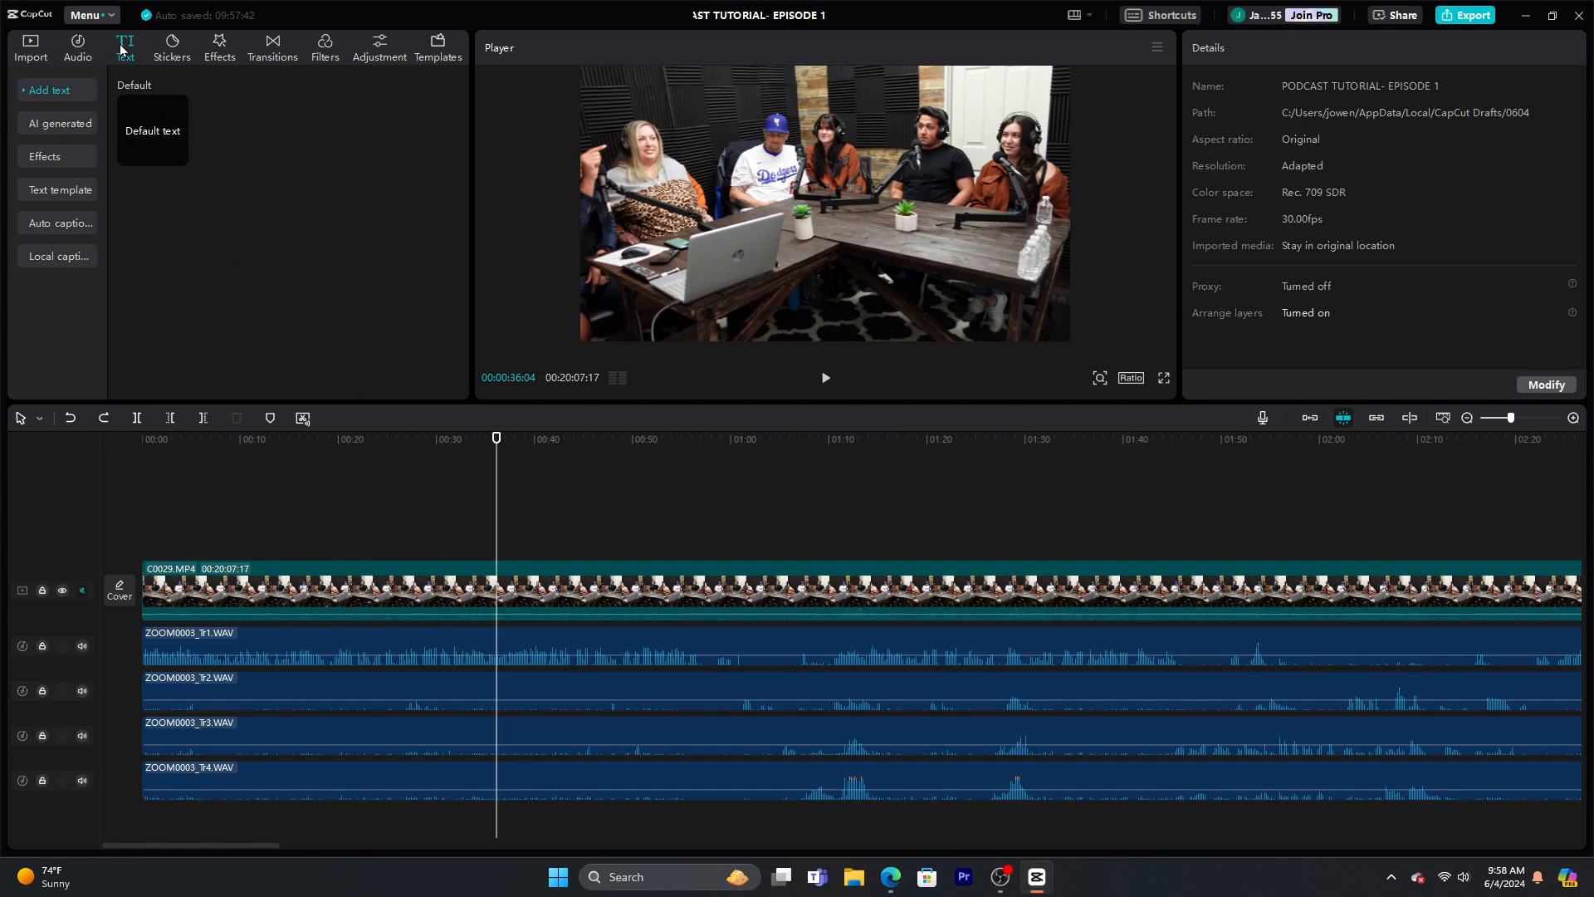
{"action": "left_click", "coordinate": [181, 157]}
{"action": "left_click_drag", "start_coordinate": [529, 541], "coordinate": [671, 544]}
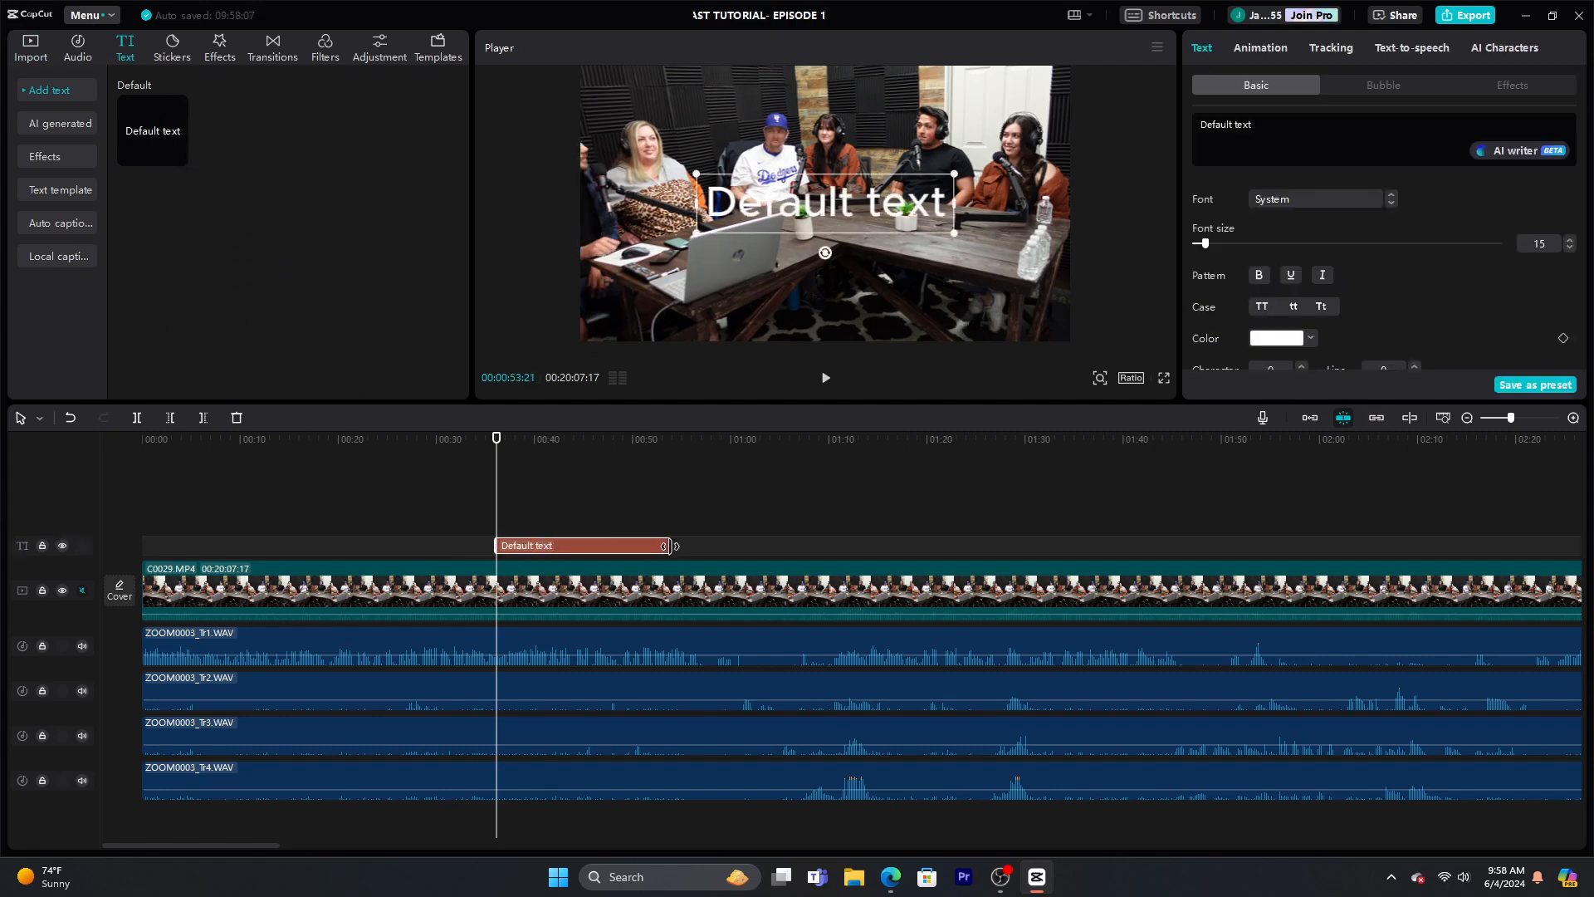
Replace the default wording of the text clip at about 00:00:36 with "NEW TOPIC"
{"action": "triple_click", "coordinate": [1268, 125]}
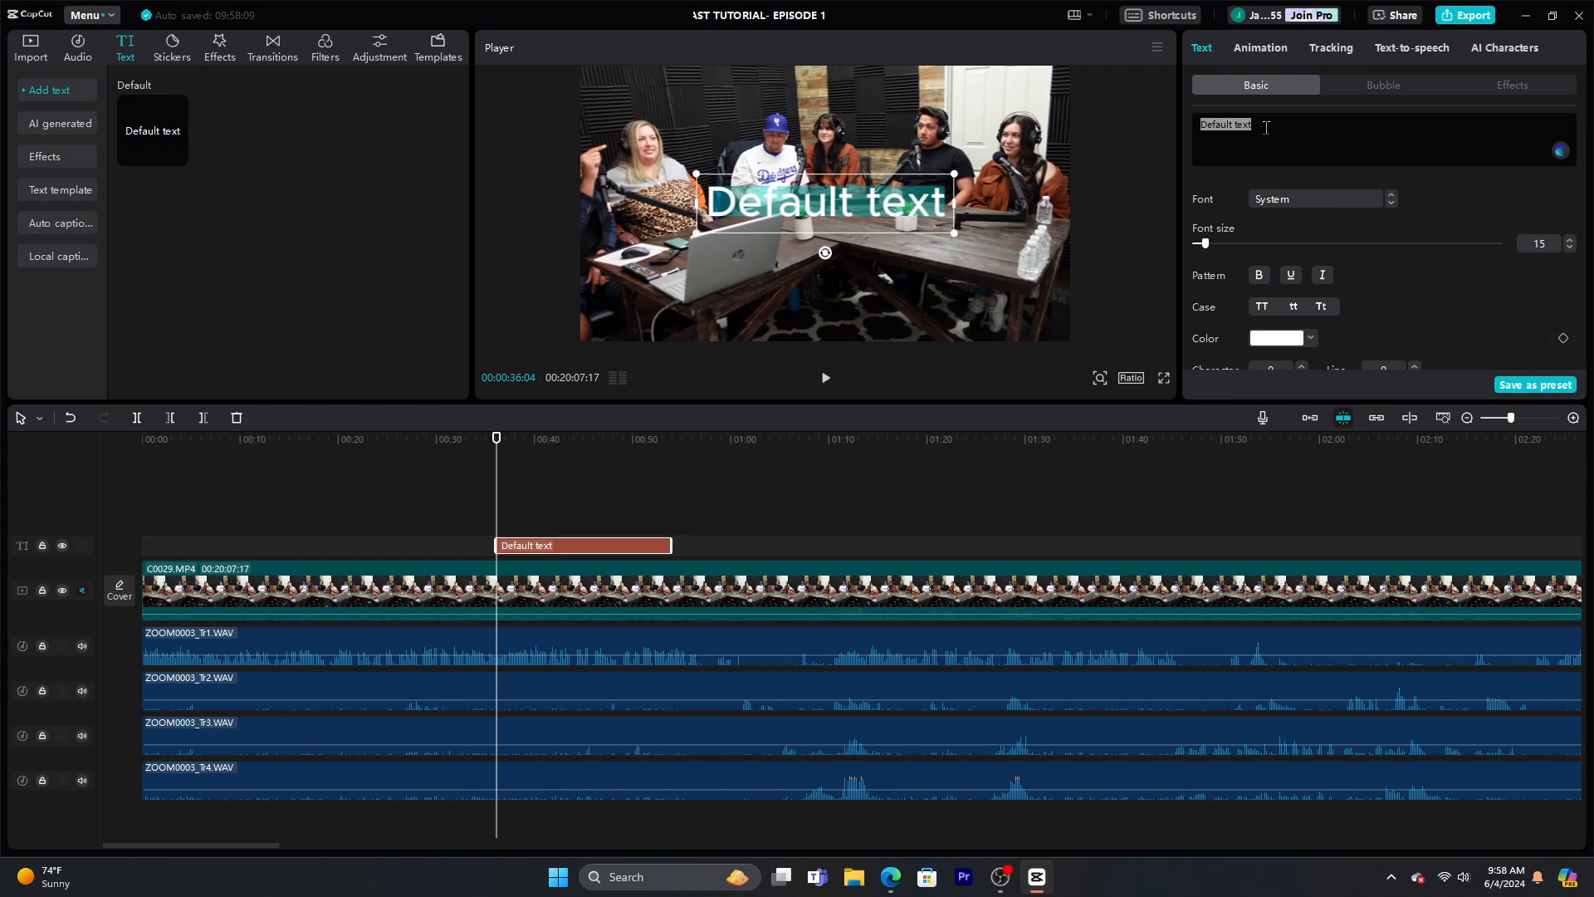
{"action": "type", "text": "NEW "}
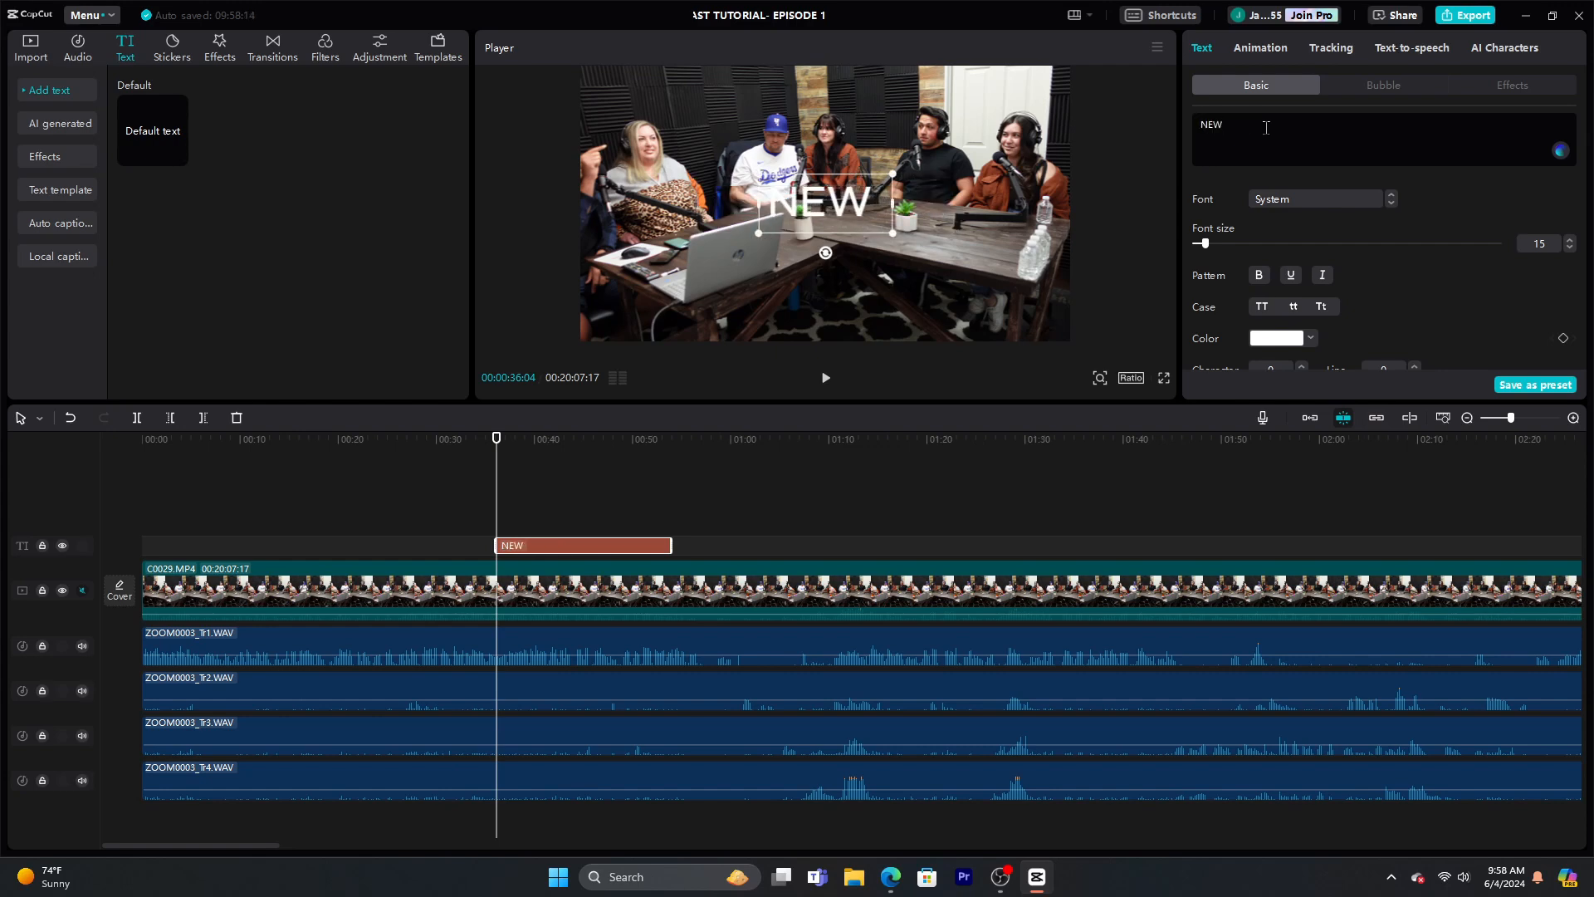
{"action": "type", "text": "TOPIC"}
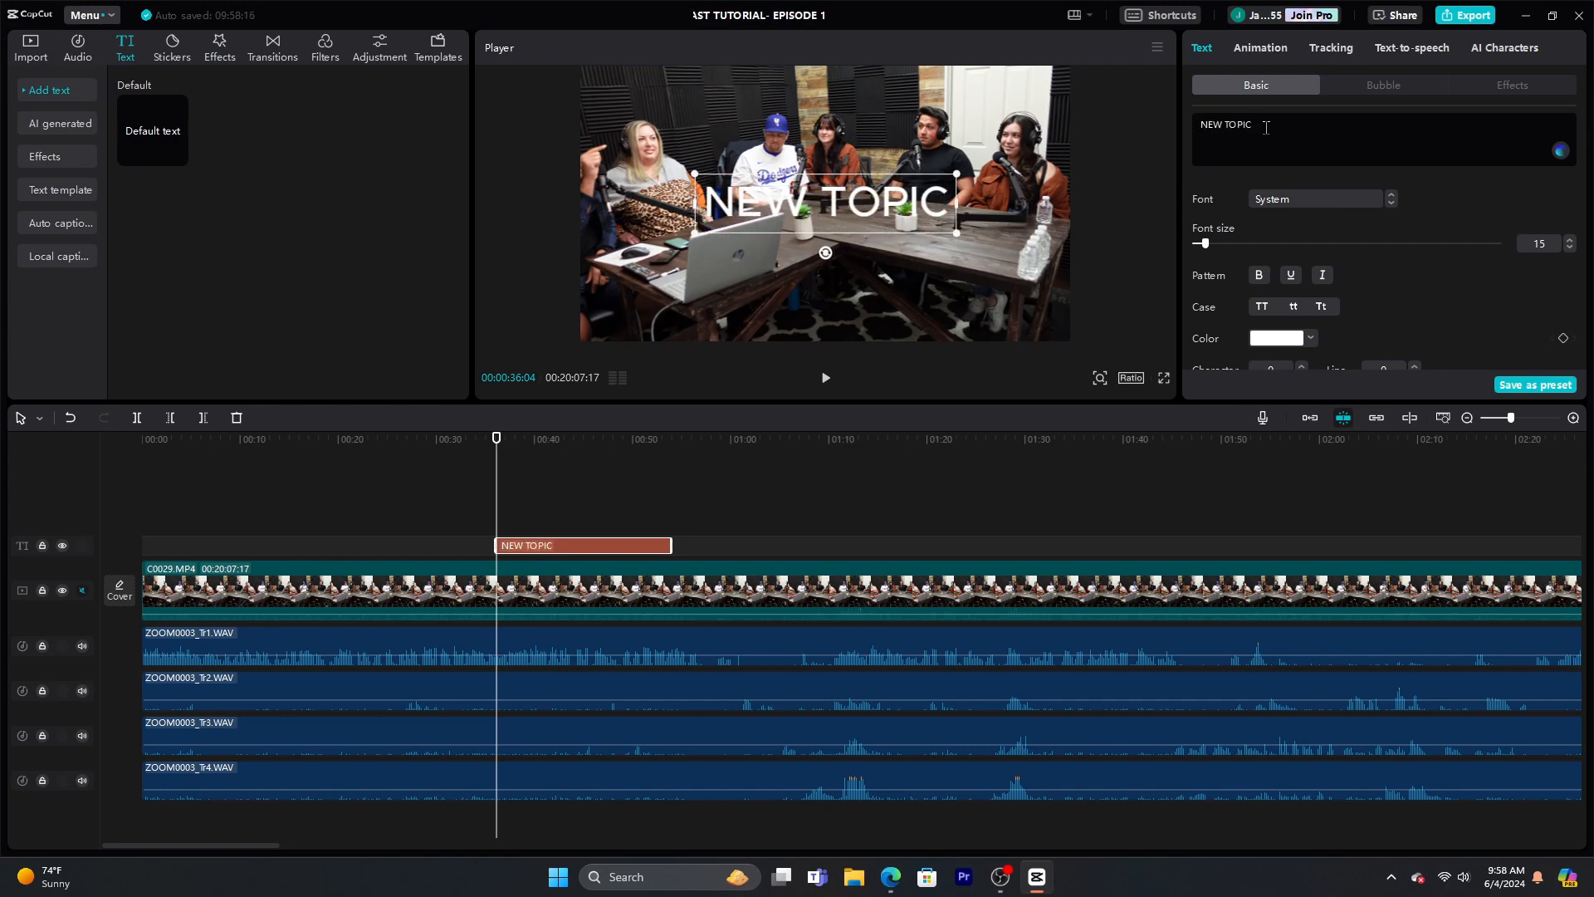
{"action": "key", "text": "Return"}
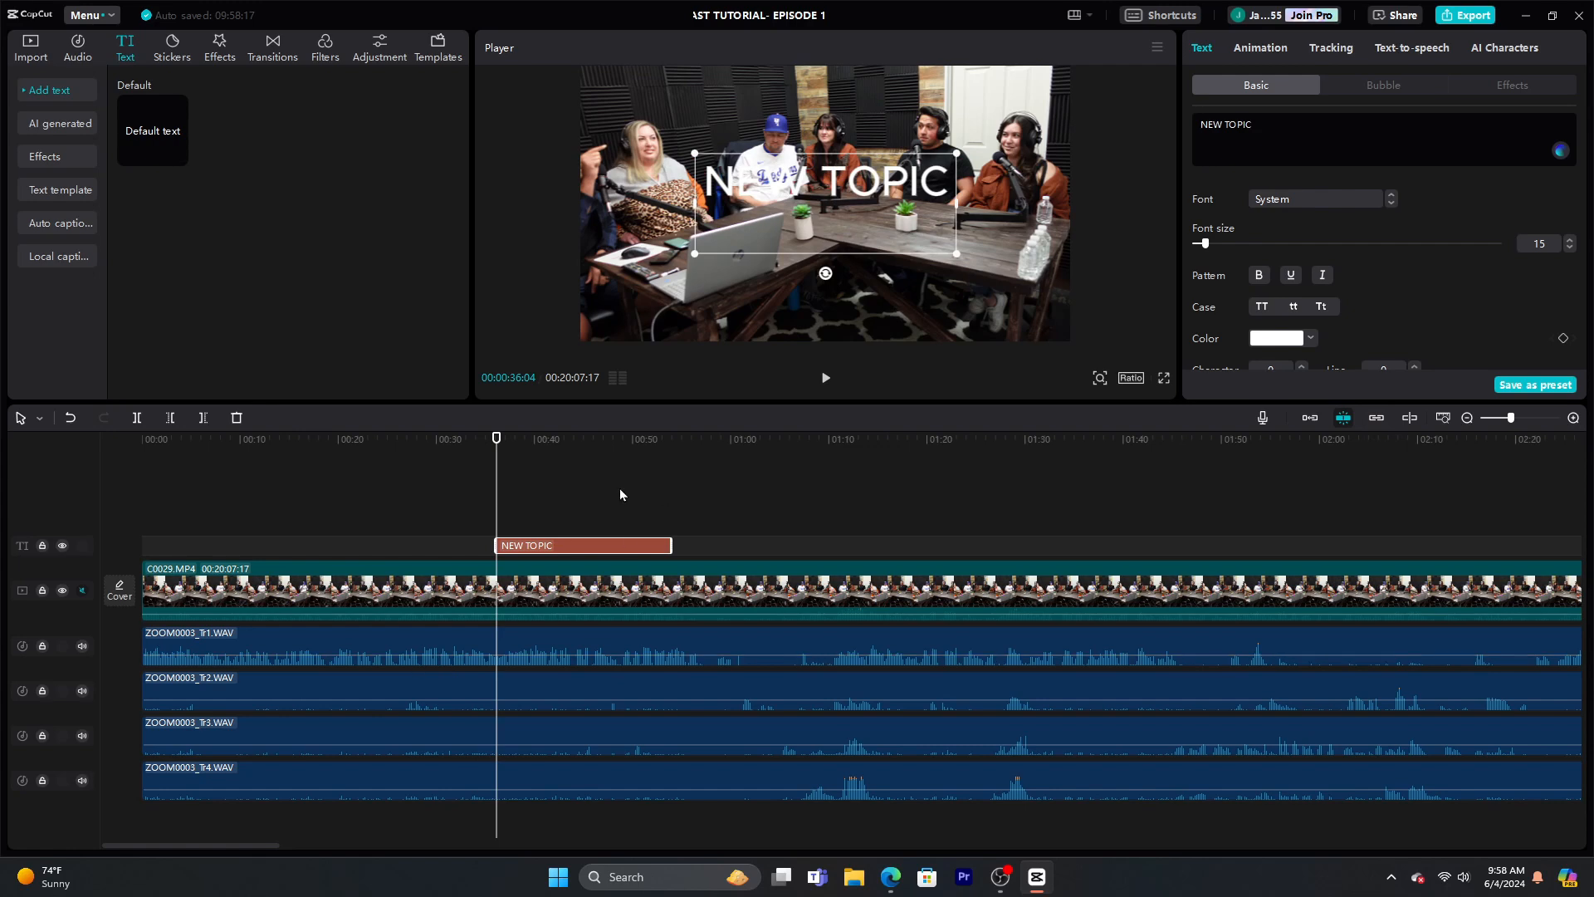
Deactivate the NEW TOPIC text clip so it stays on the timeline without showing in the video
{"action": "left_click", "coordinate": [591, 513]}
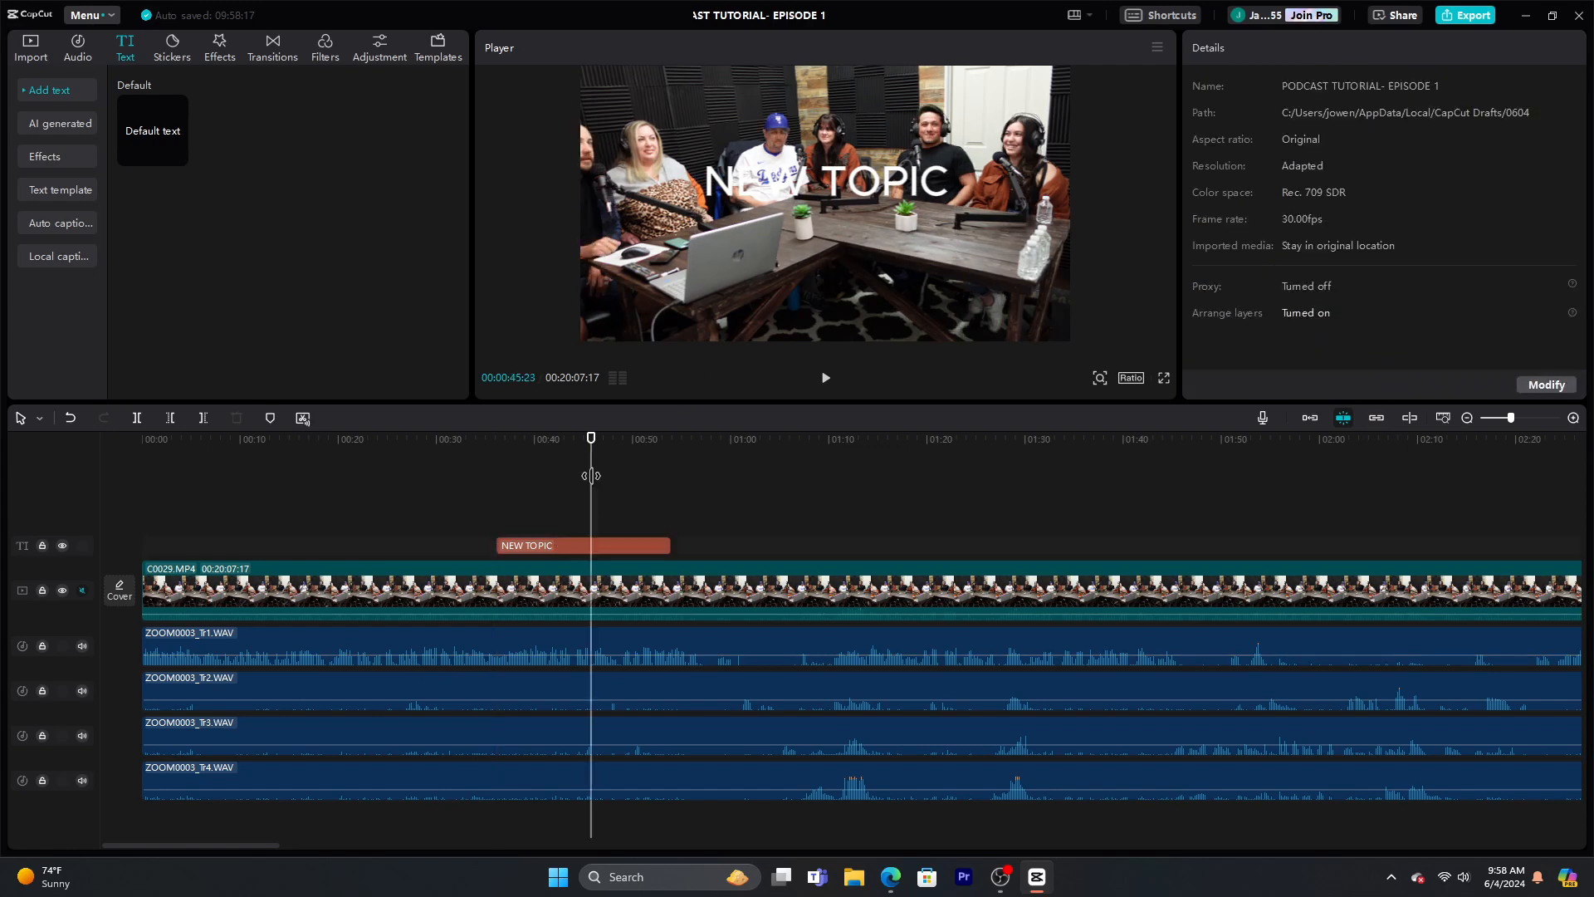
{"action": "left_click", "coordinate": [579, 549]}
{"action": "key", "text": "v"}
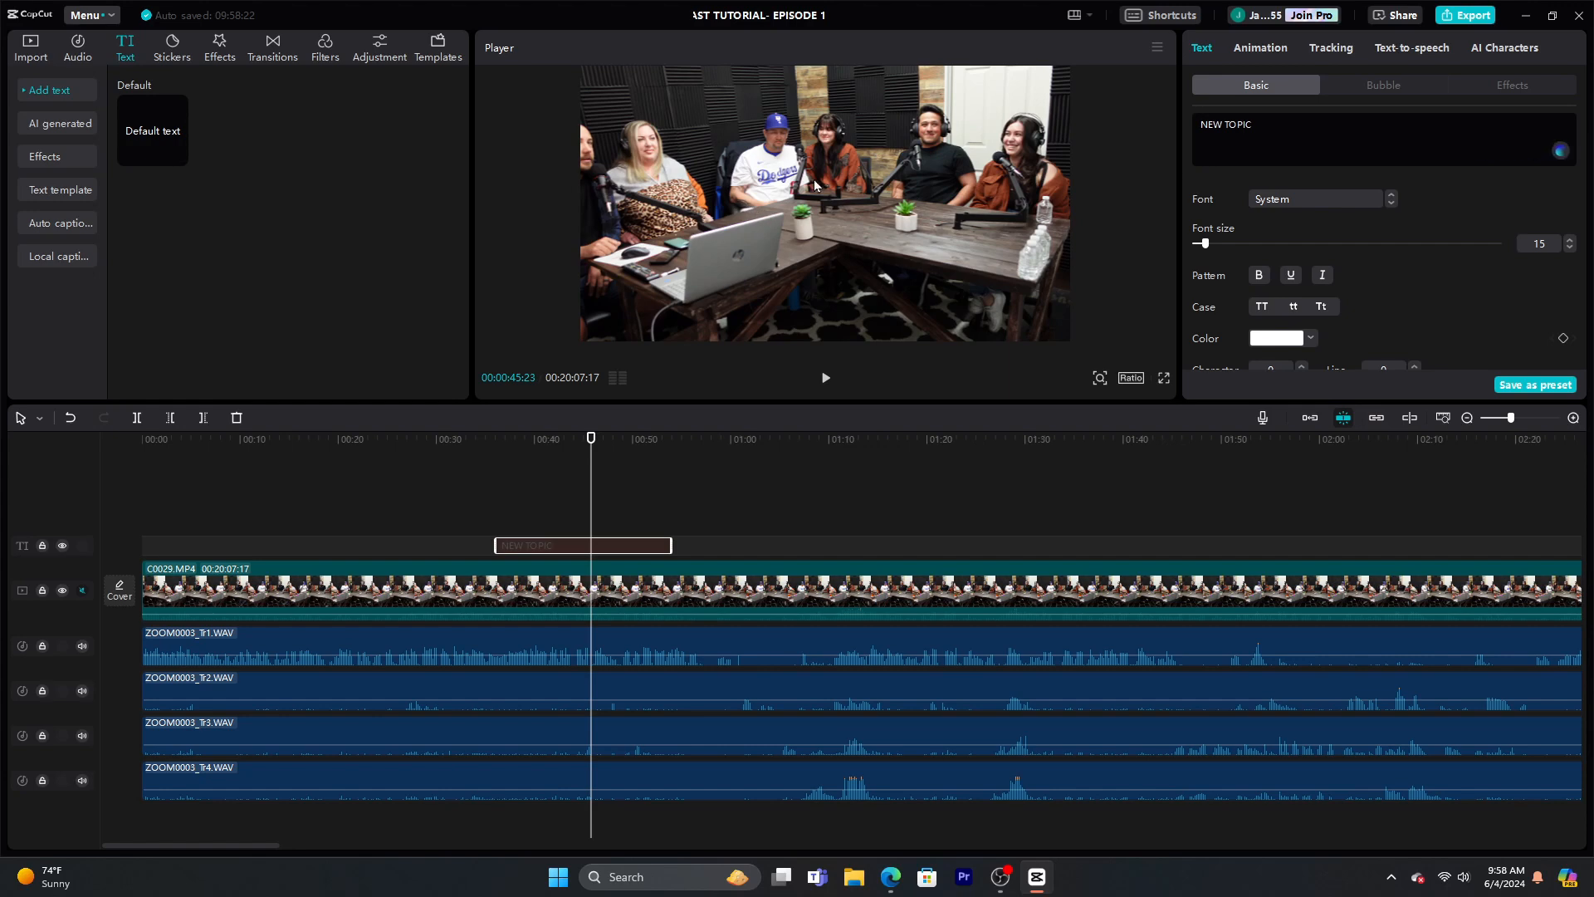
{"action": "left_click", "coordinate": [496, 486]}
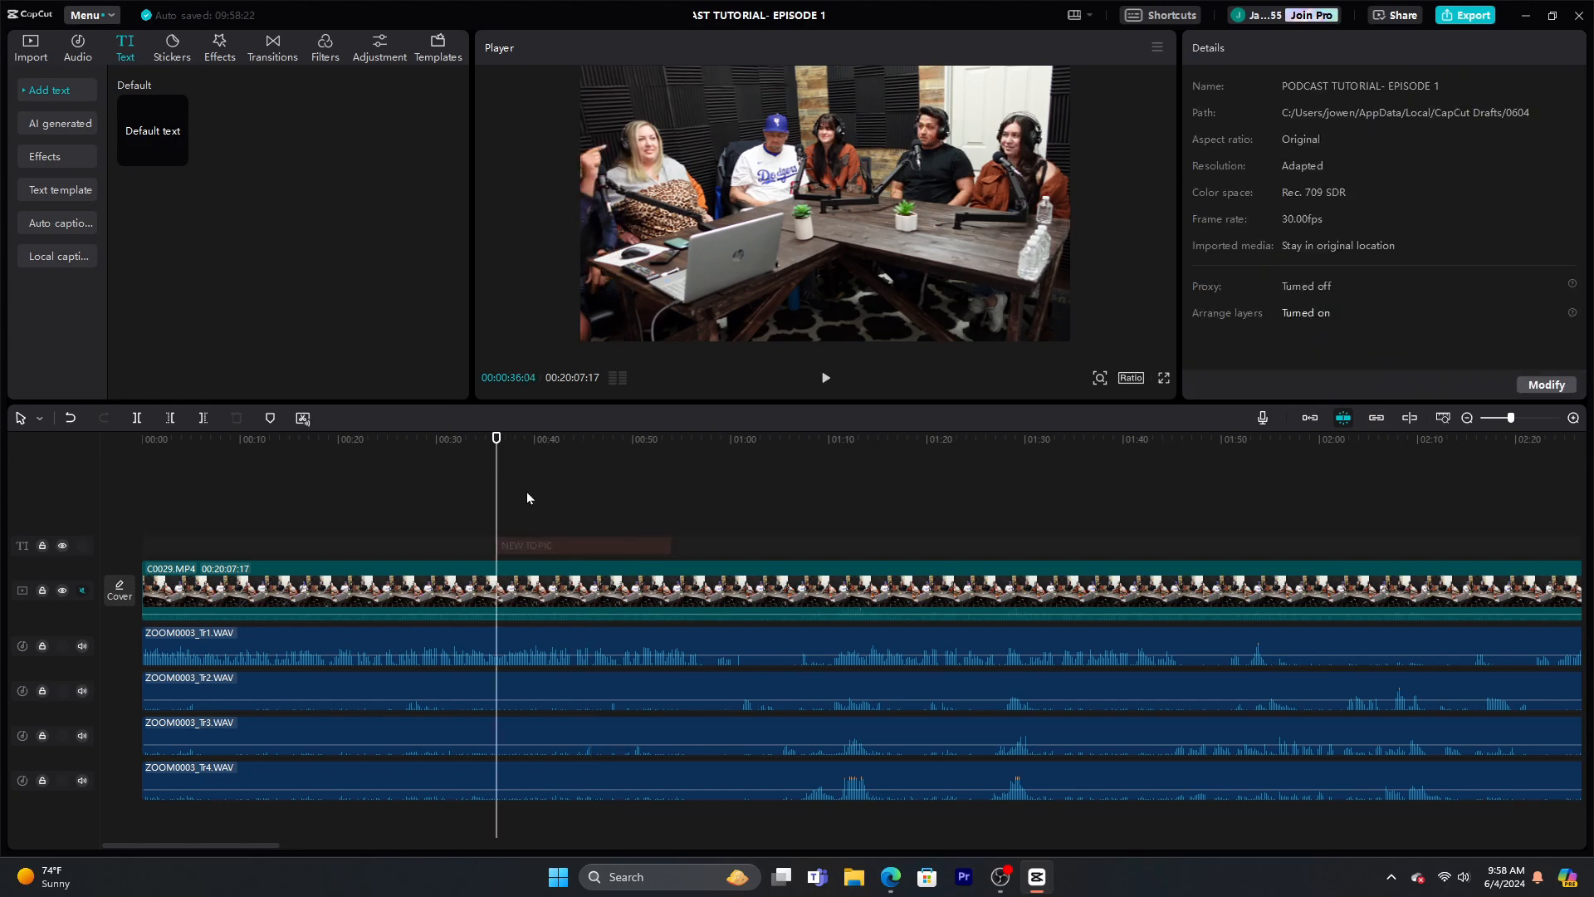
Paste a copy of the deactivated NEW TOPIC clip at about 00:01:47 and change its text to "NEW TOPIC 2"
{"action": "left_click_drag", "start_coordinate": [495, 459], "coordinate": [1202, 481]}
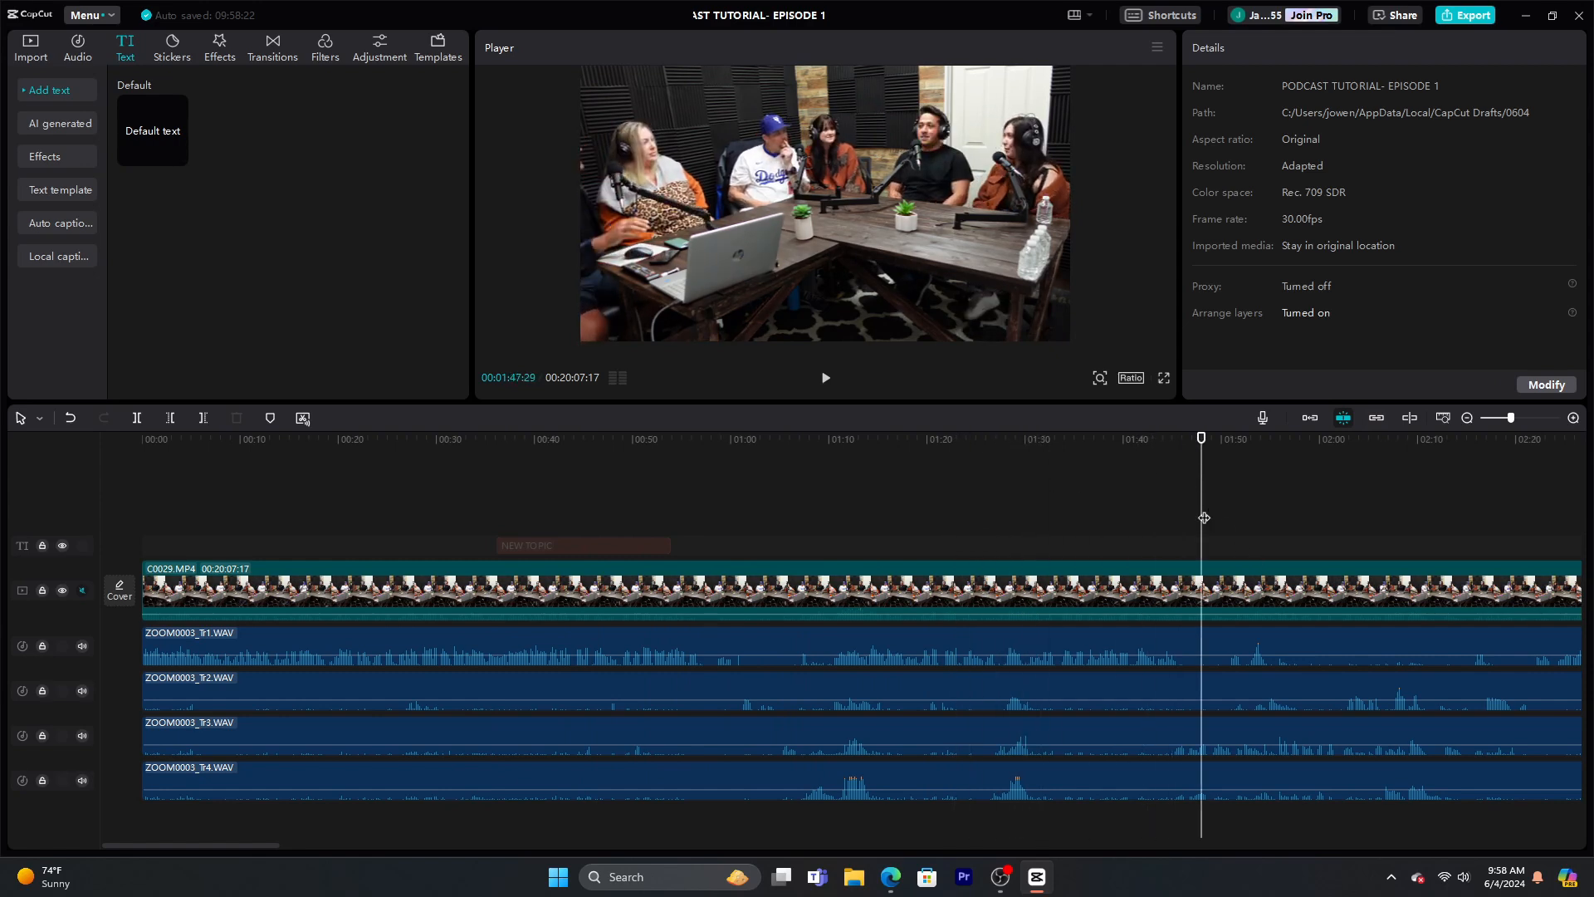
{"action": "right_click", "coordinate": [616, 549]}
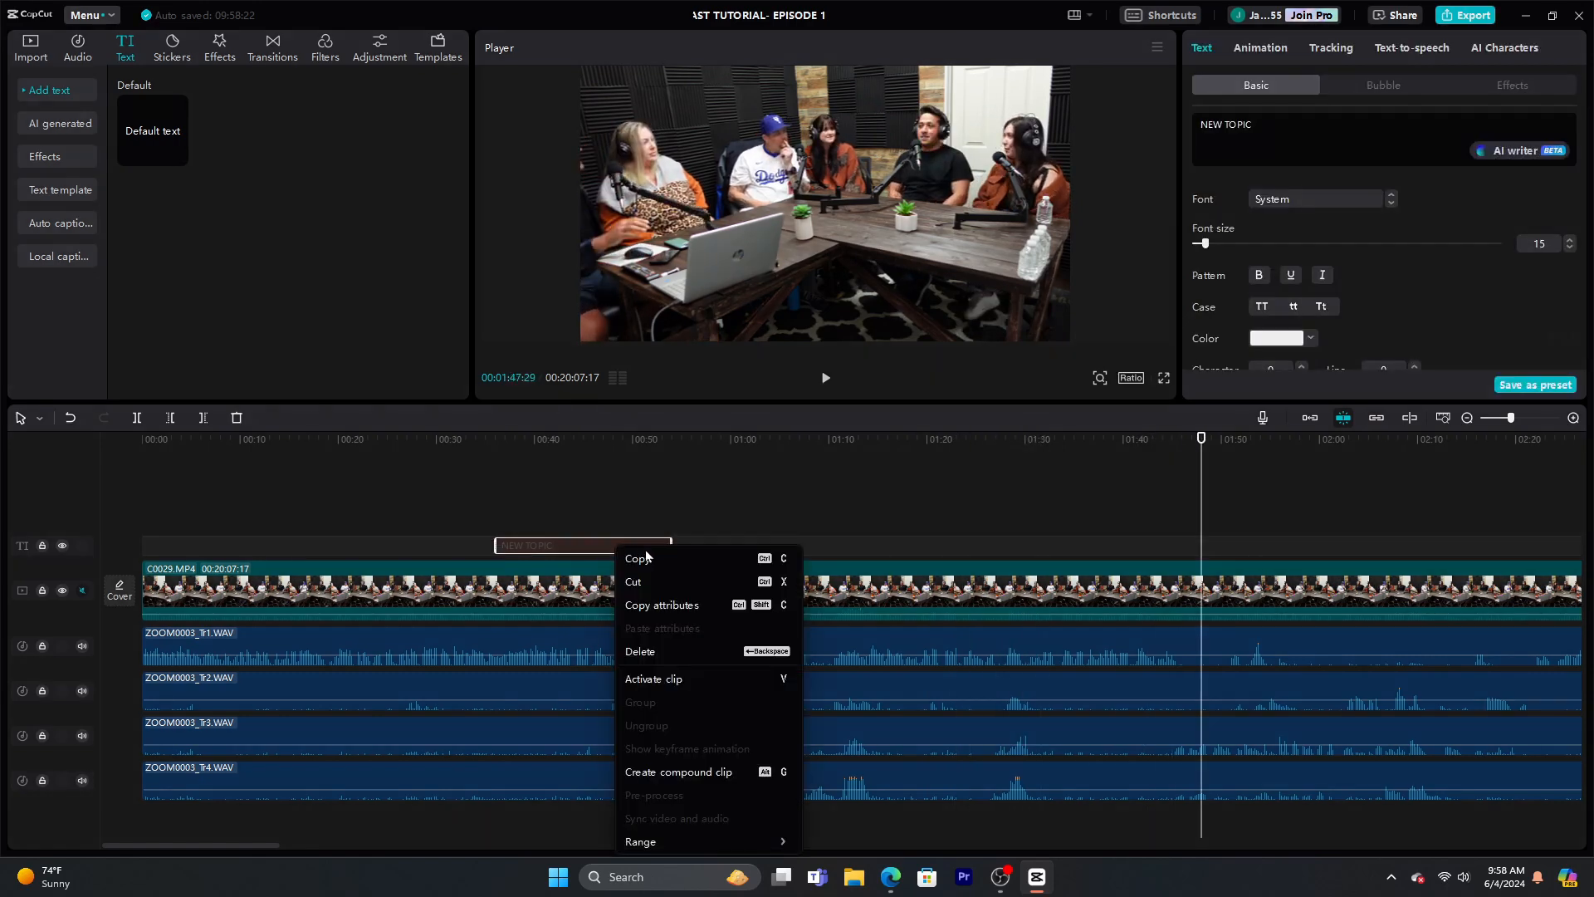
{"action": "left_click", "coordinate": [647, 557]}
{"action": "right_click", "coordinate": [1201, 541]}
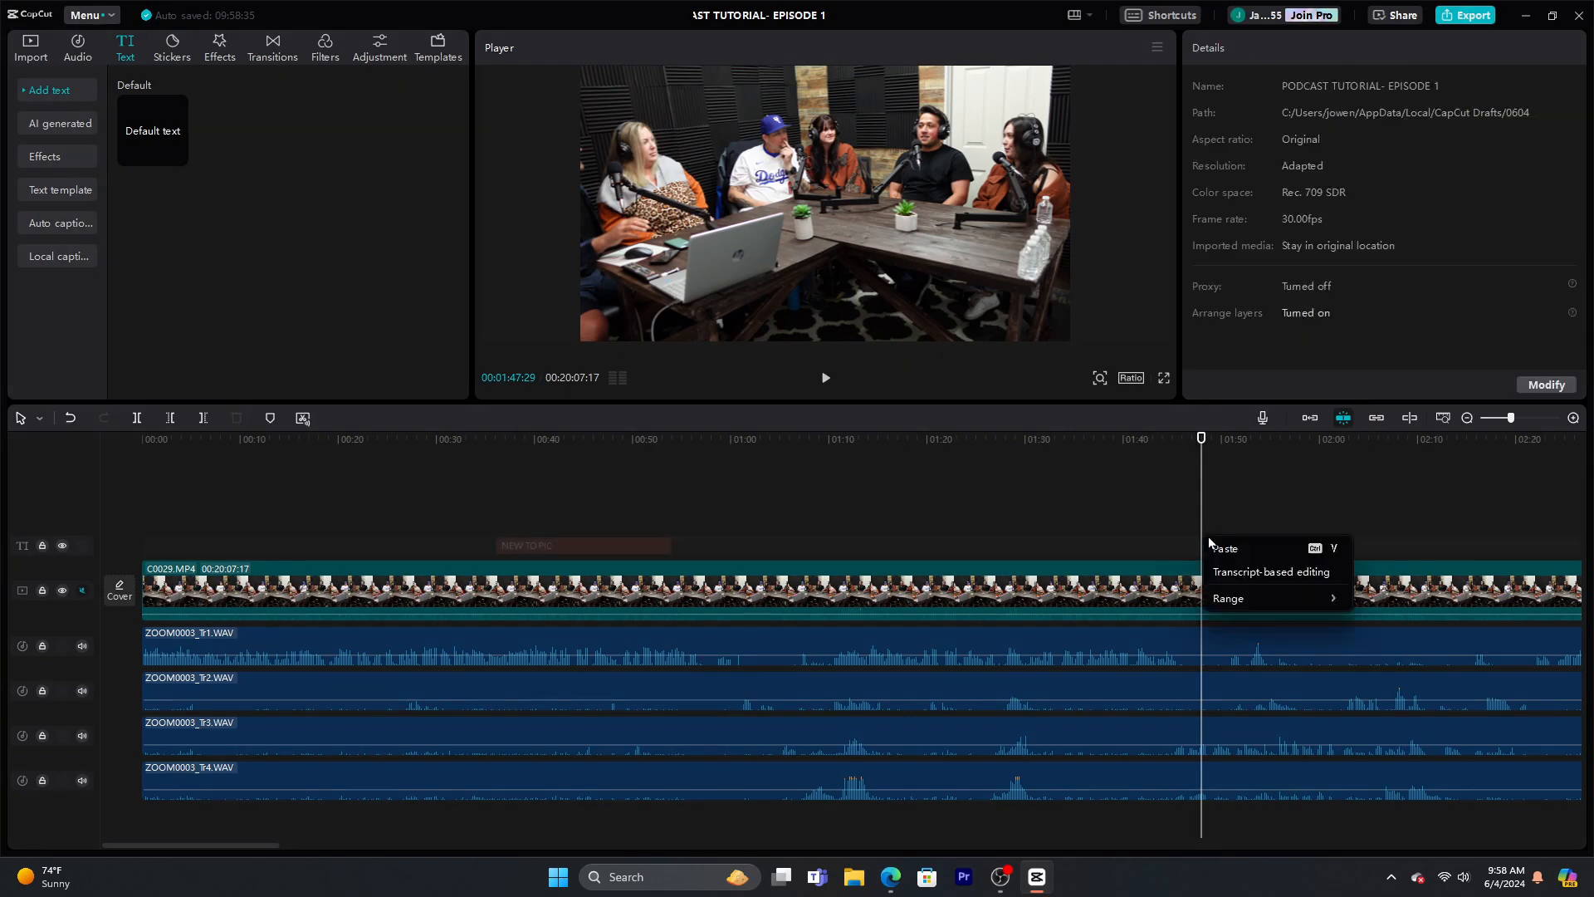
{"action": "left_click", "coordinate": [1225, 541]}
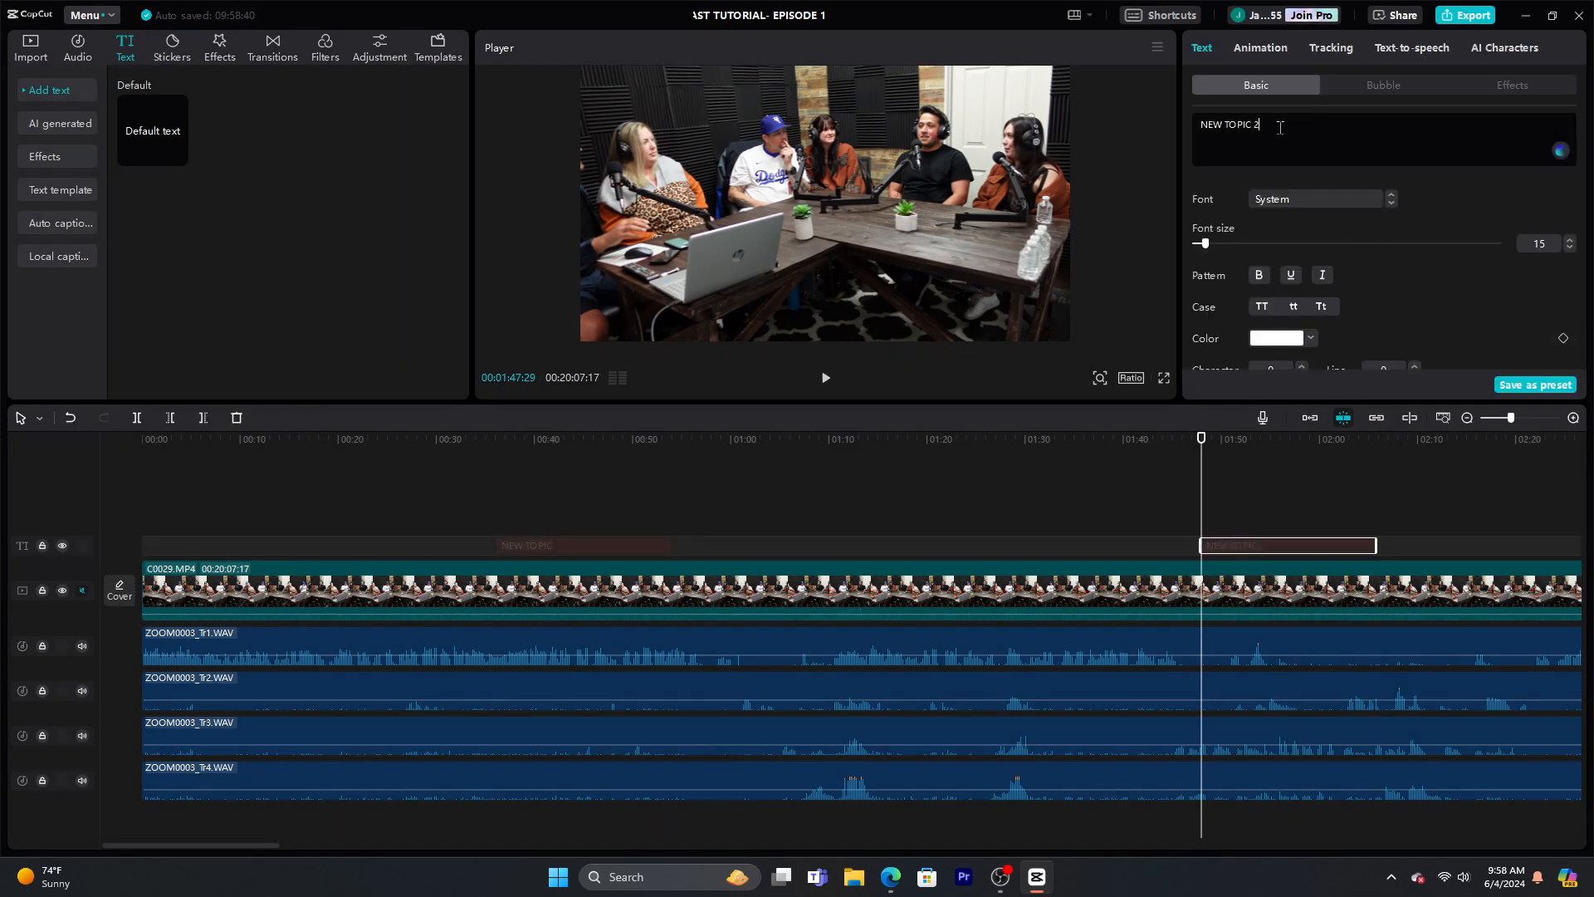
Paste another copy of the NEW TOPIC clip at about 00:04:35 and change its text to "NEW TOPIC 3"
{"action": "left_click", "coordinate": [1467, 418]}
{"action": "left_click", "coordinate": [1467, 418]}
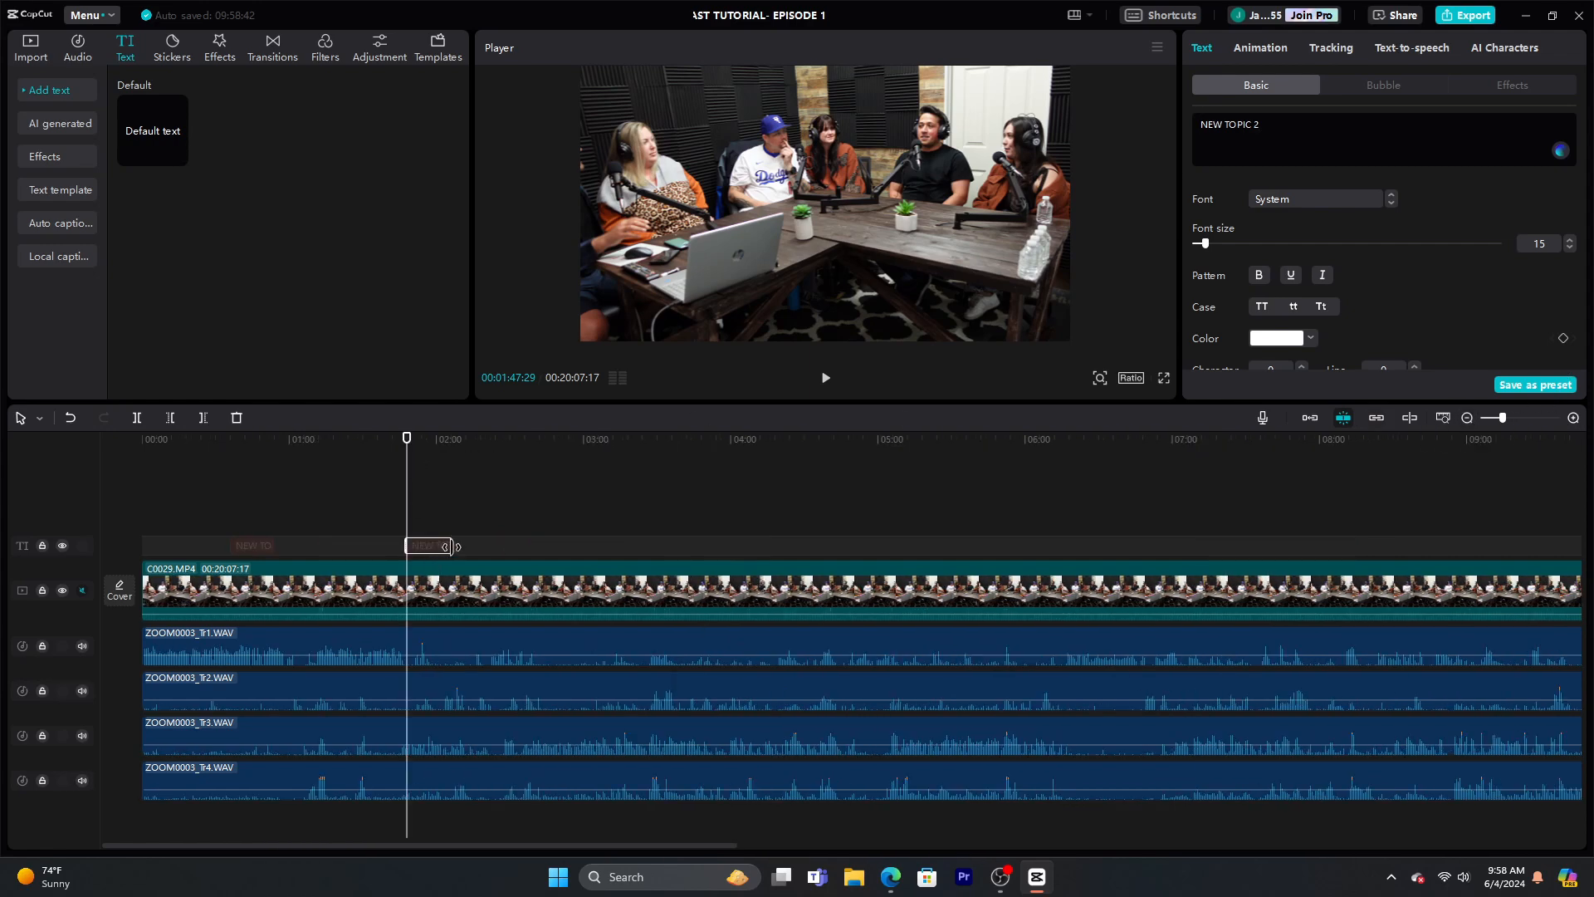
{"action": "left_click", "coordinate": [820, 501]}
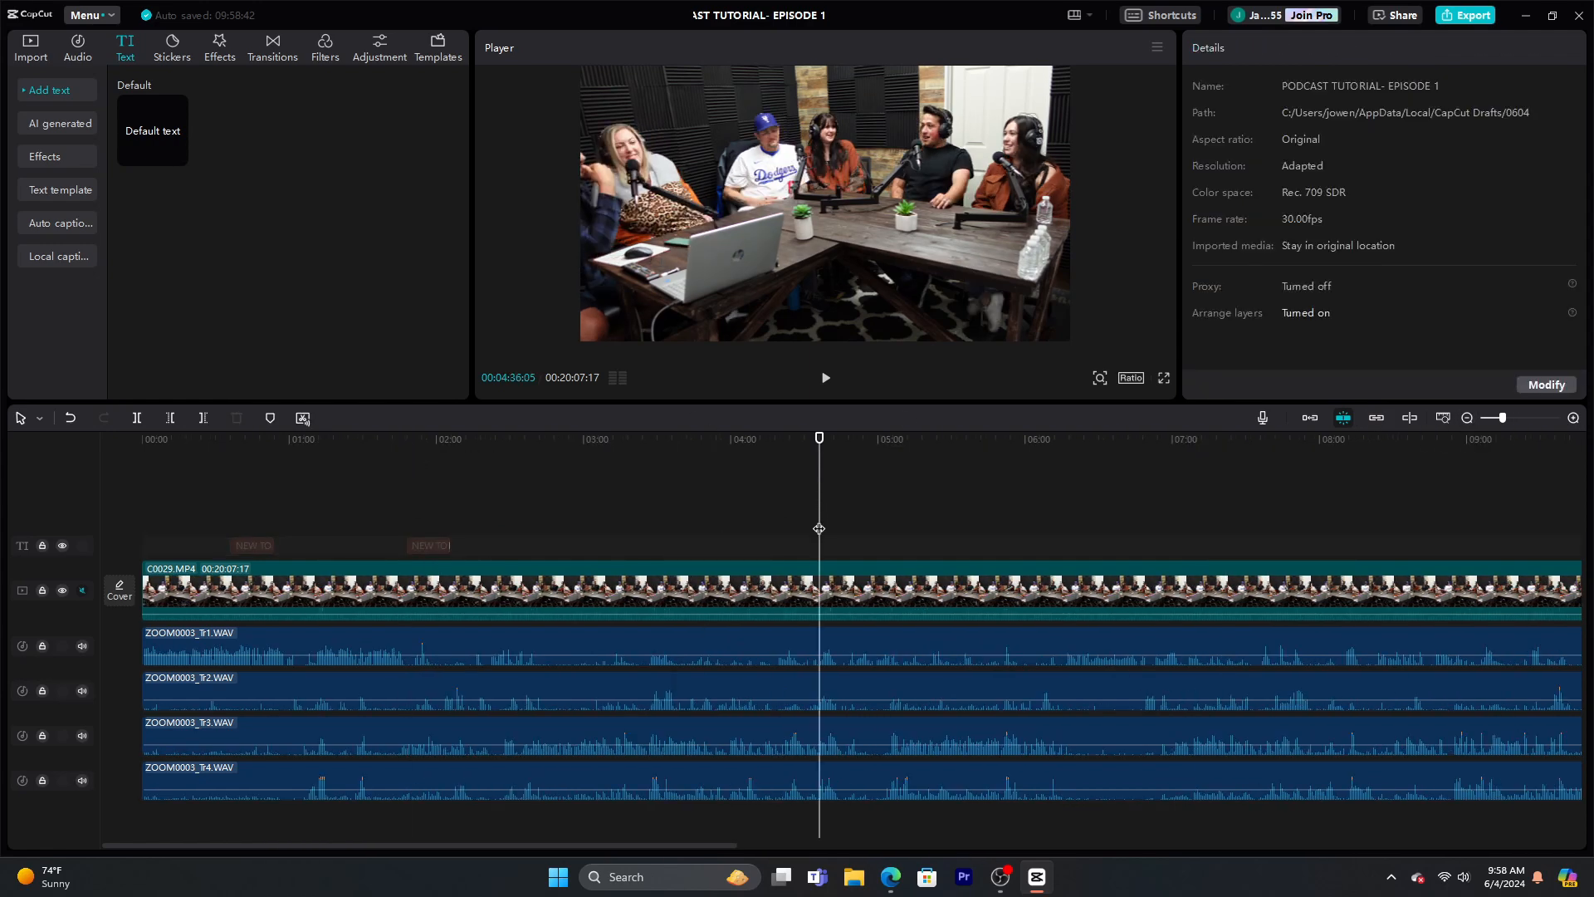
{"action": "right_click", "coordinate": [820, 529]}
{"action": "left_click", "coordinate": [838, 536]}
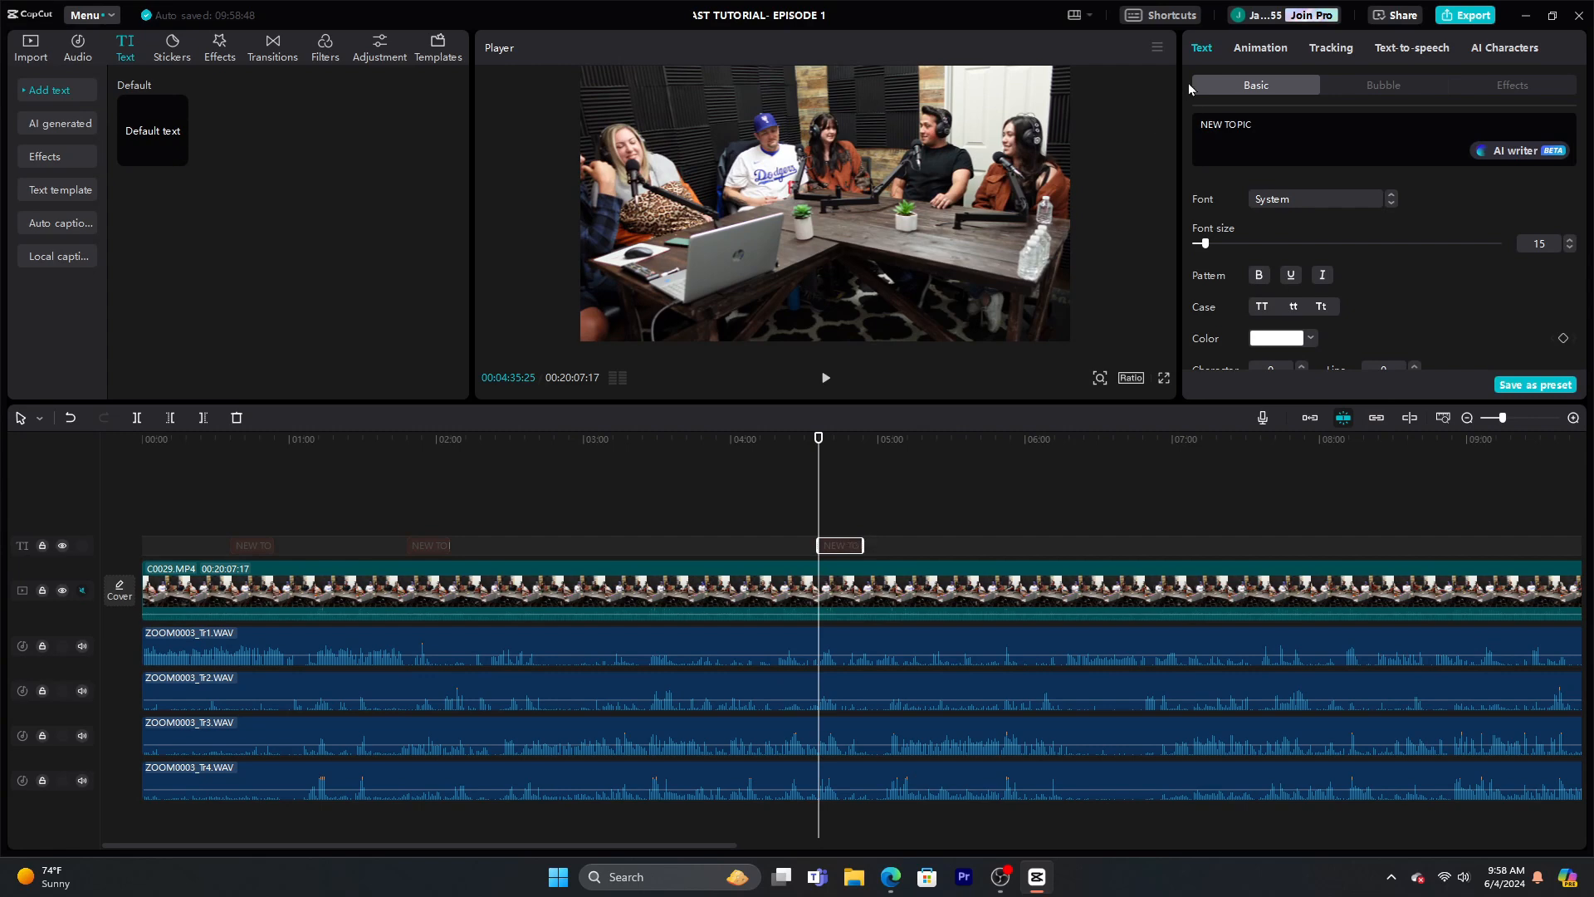
{"action": "type", "text": "3"}
{"action": "left_click", "coordinate": [924, 506]}
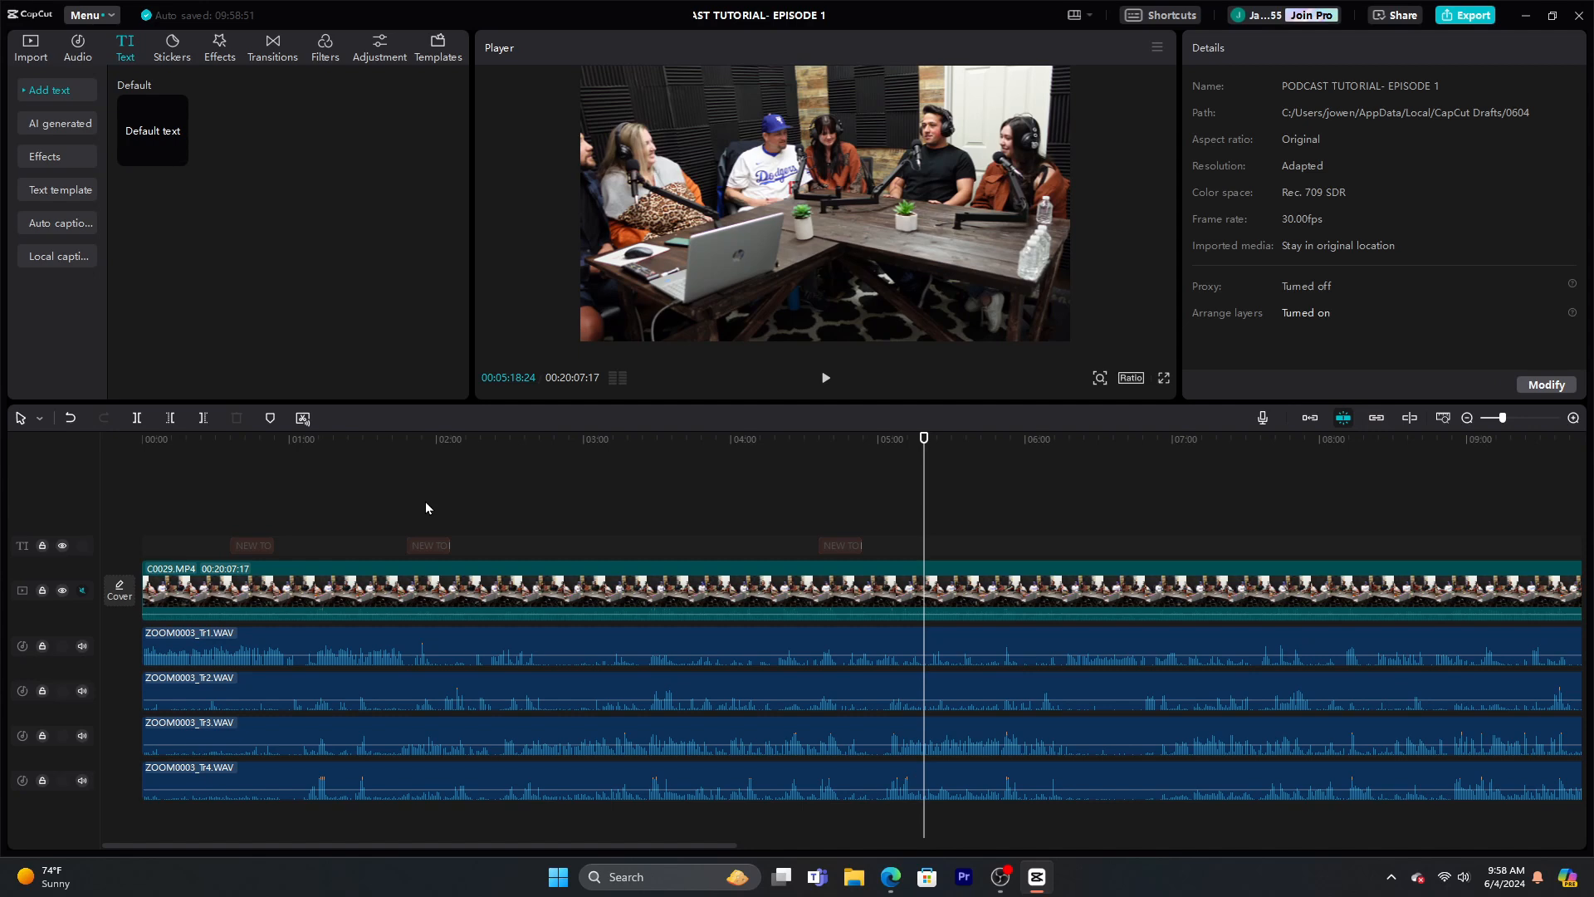
Add the yellow lightning bolt sticker on a track above the text clips at about 00:06:03
{"action": "left_click", "coordinate": [820, 486]}
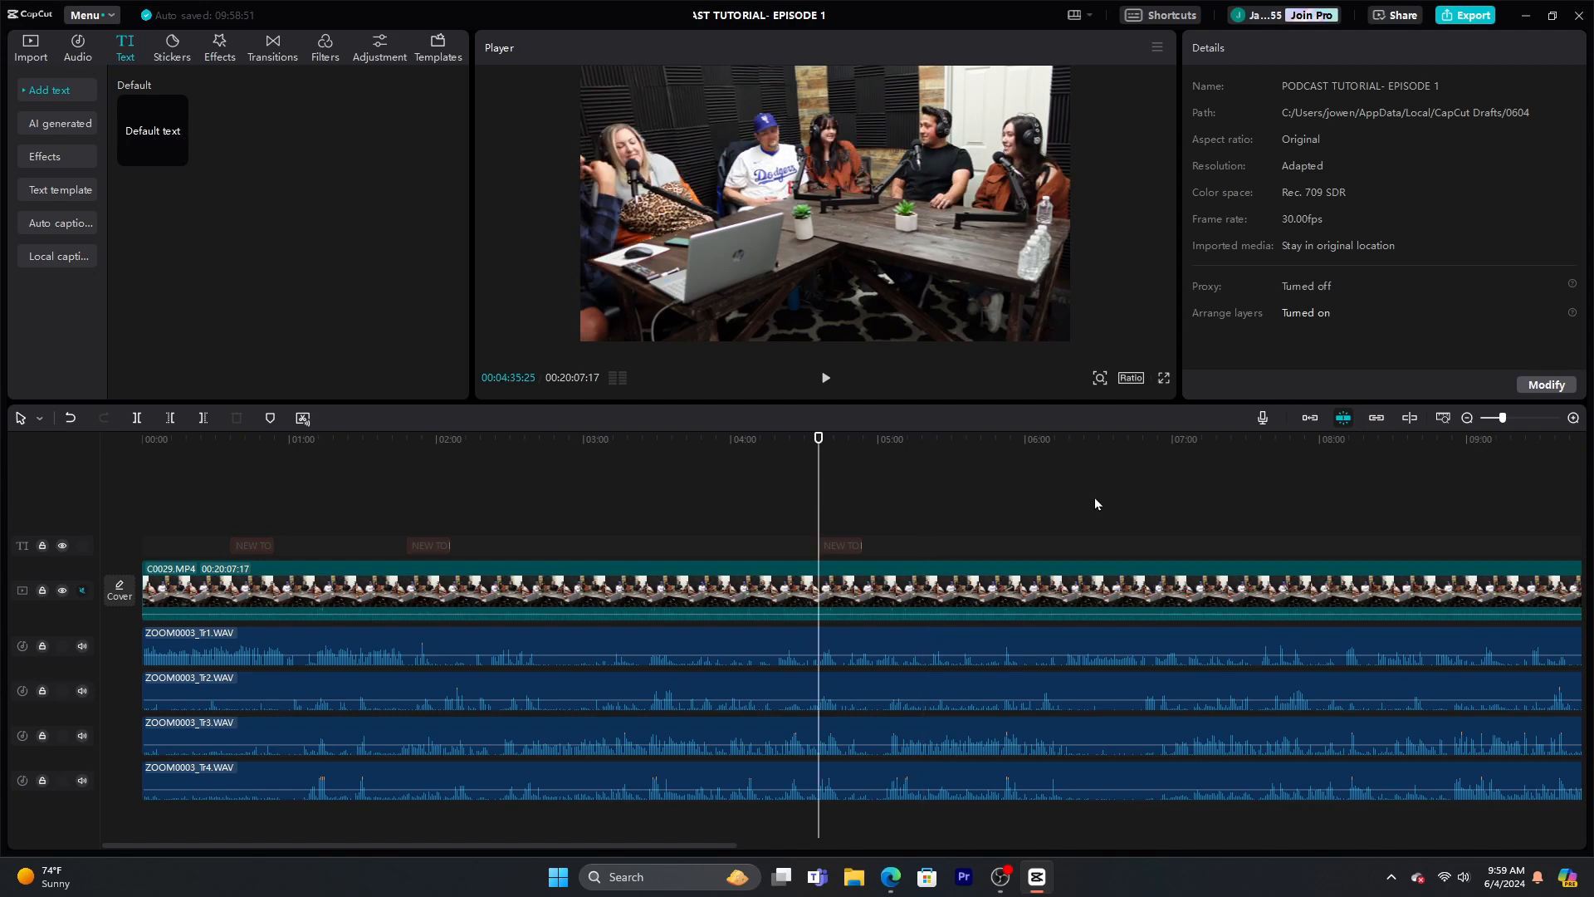
{"action": "left_click_drag", "start_coordinate": [819, 499], "coordinate": [1038, 528]}
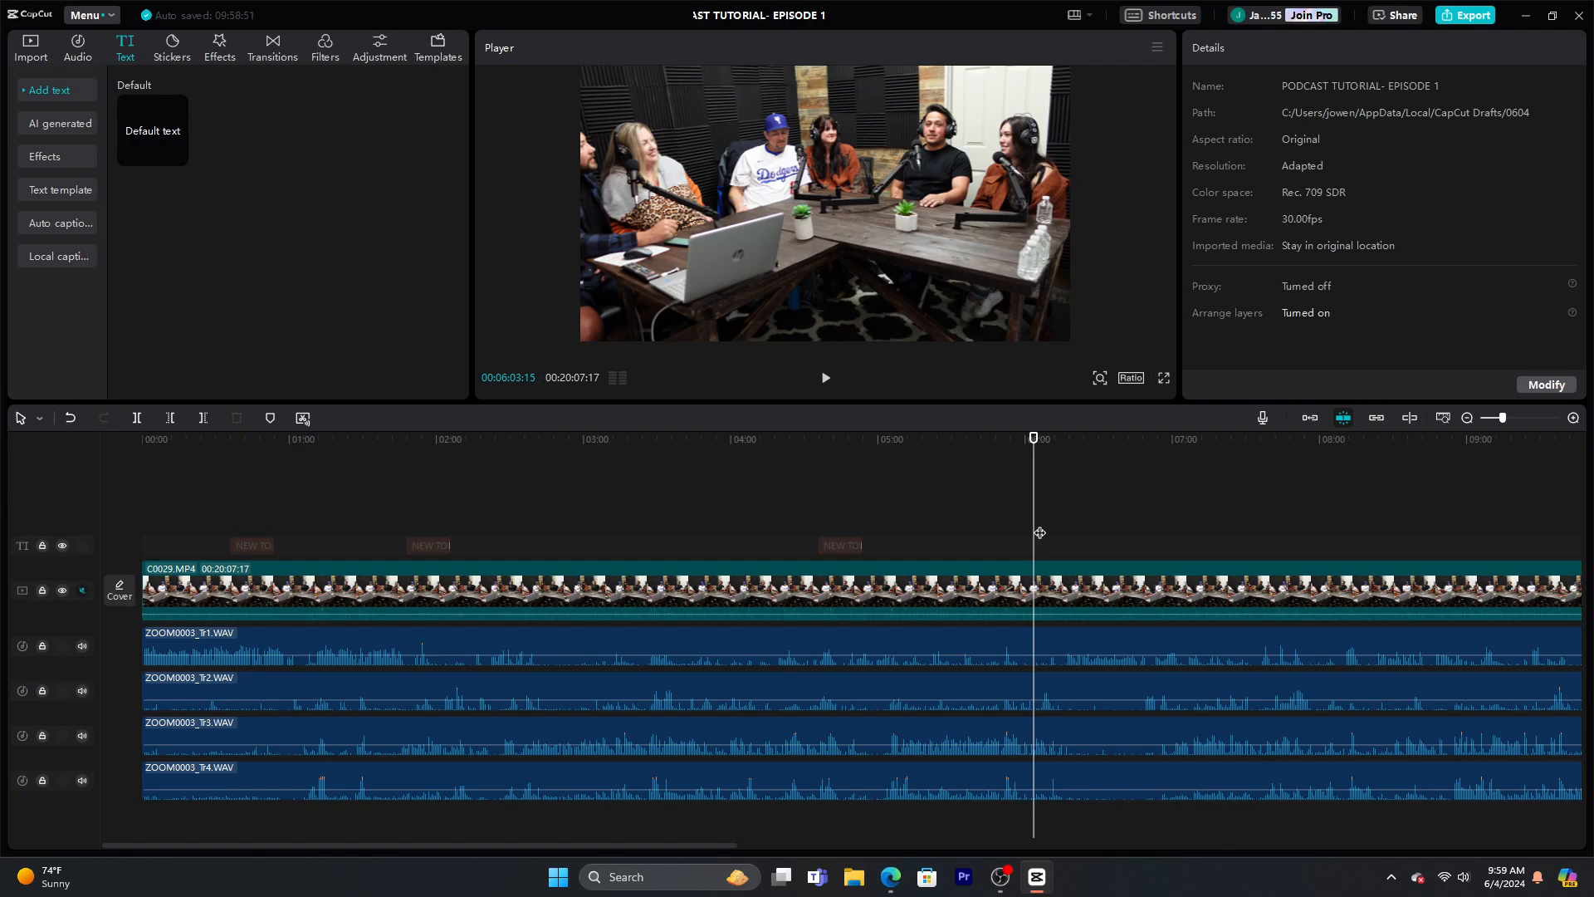
{"action": "left_click", "coordinate": [845, 546]}
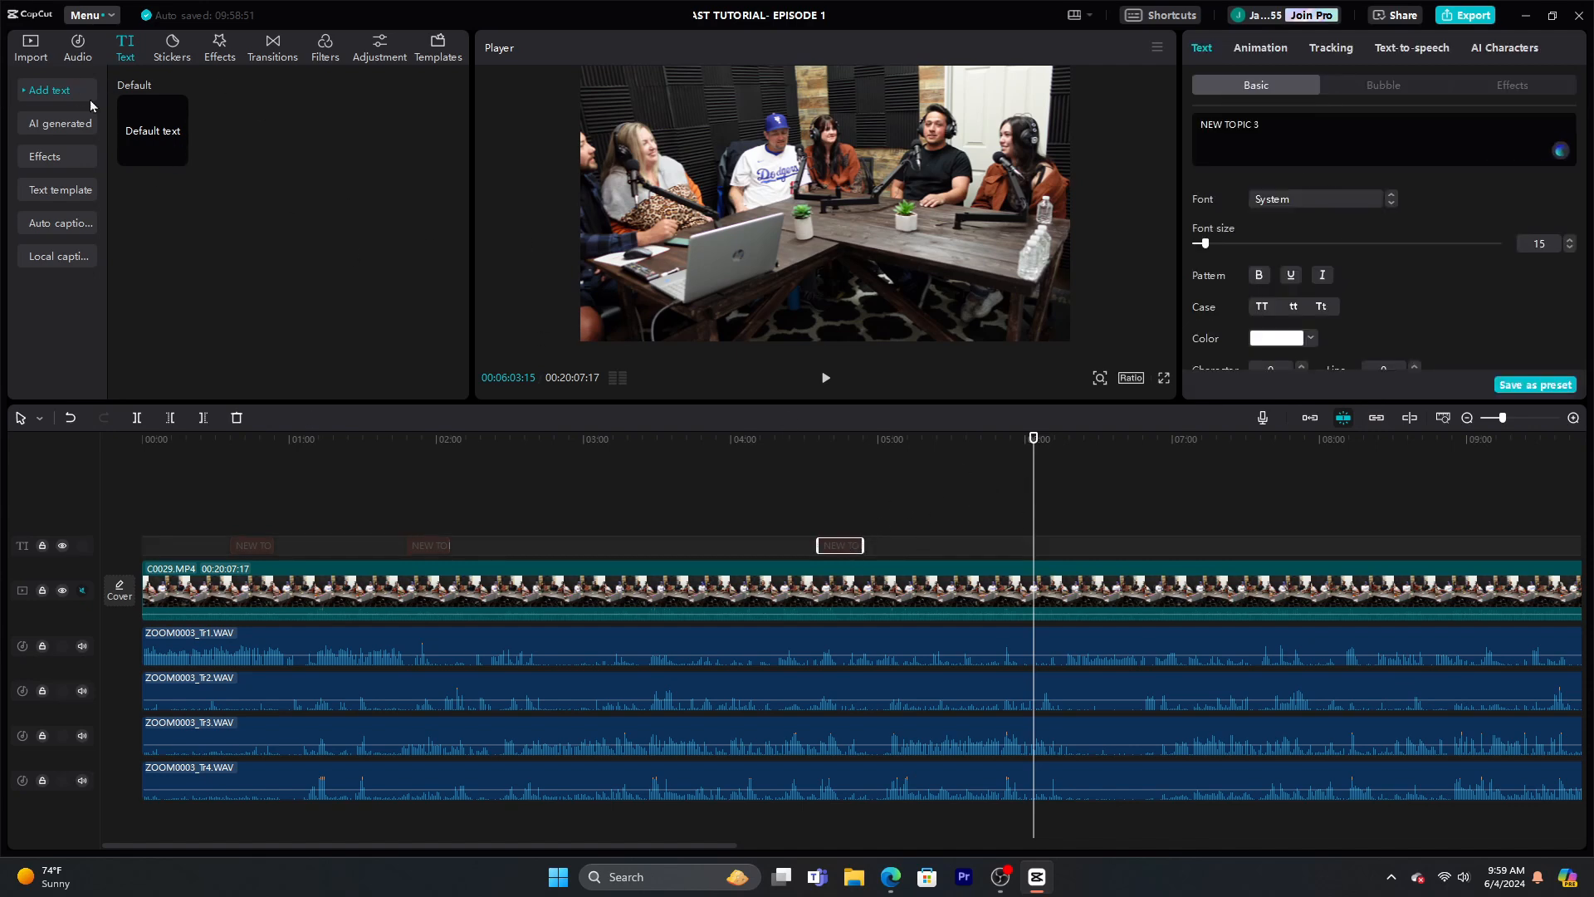
{"action": "left_click", "coordinate": [174, 52]}
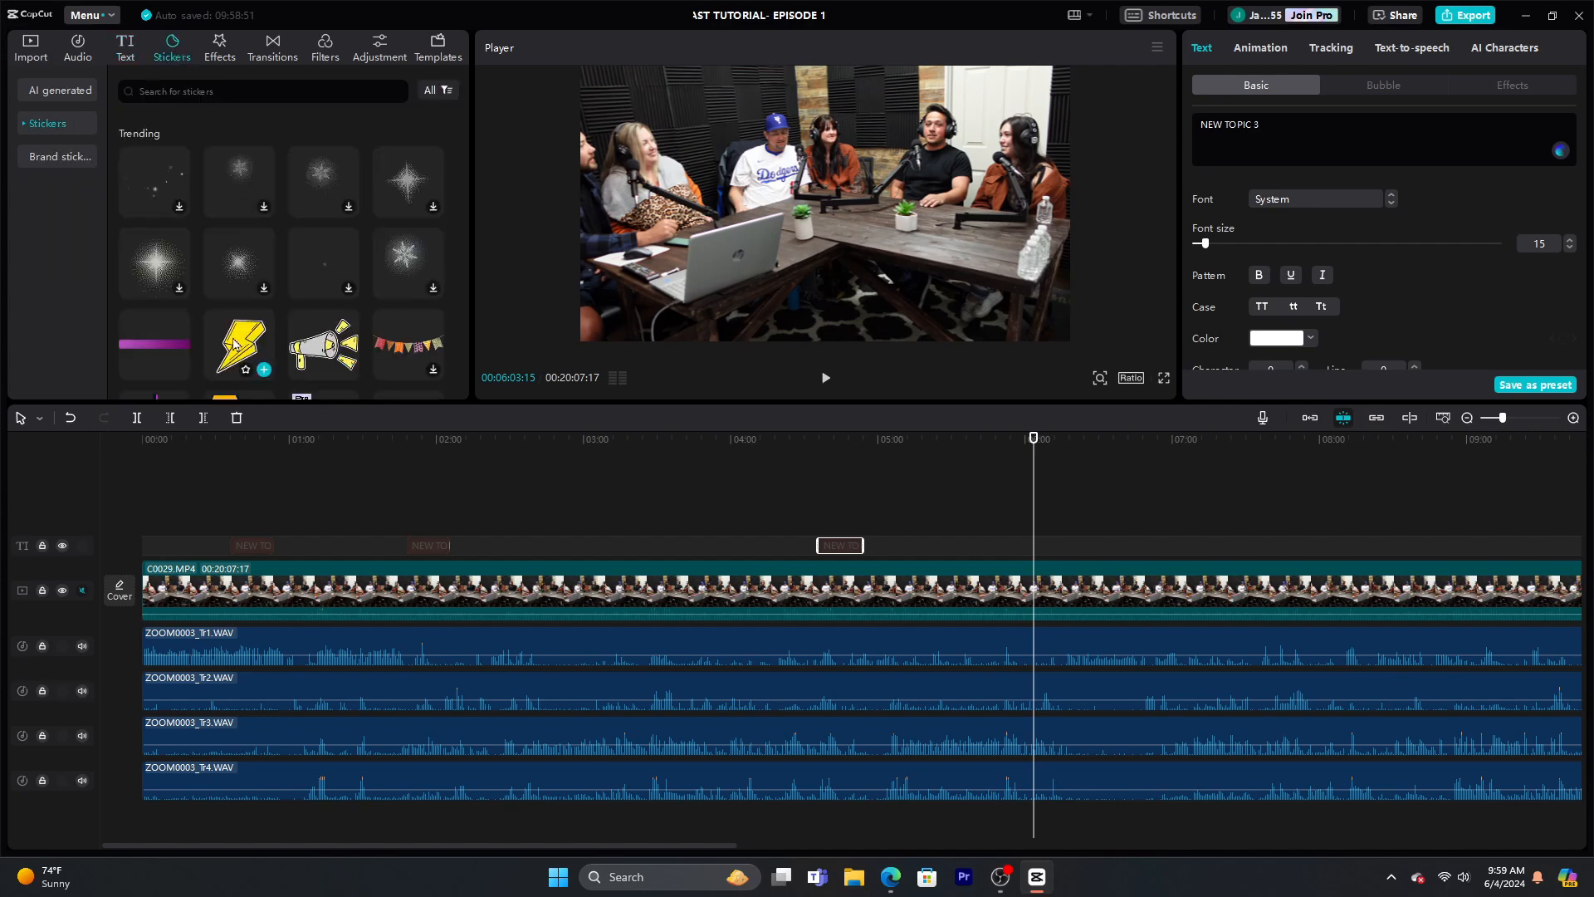
{"action": "scroll", "coordinate": [249, 340], "scroll_direction": "down", "scroll_amount": 1}
{"action": "left_click_drag", "start_coordinate": [250, 287], "coordinate": [1214, 528]}
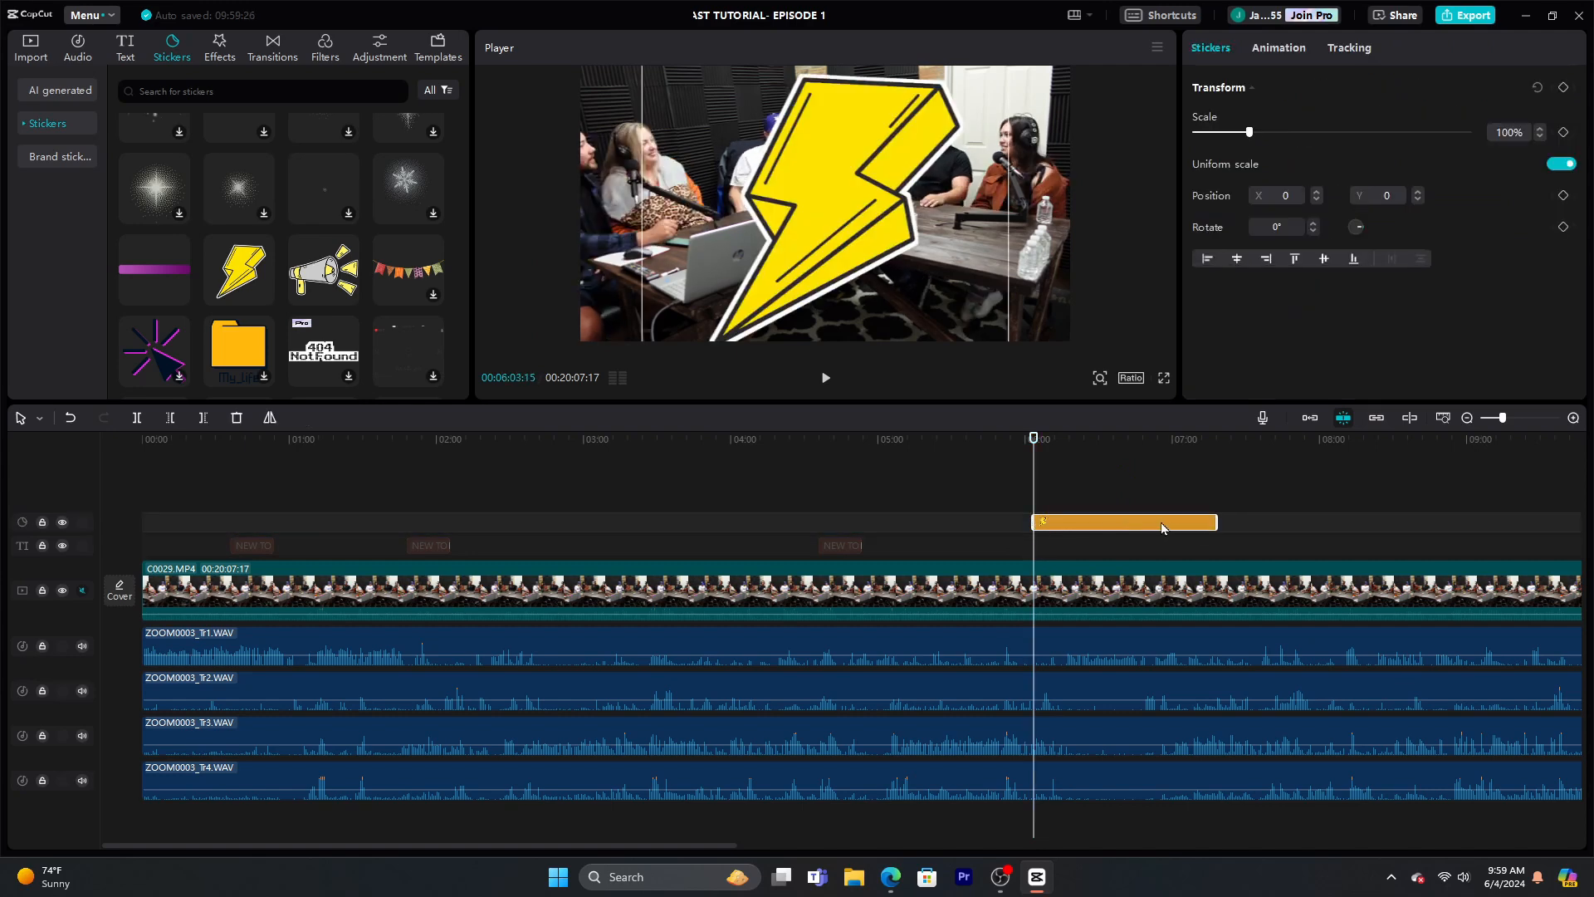
Deactivate the lightning bolt sticker clip and set its end to about 00:06:54
{"action": "left_click", "coordinate": [1441, 418]}
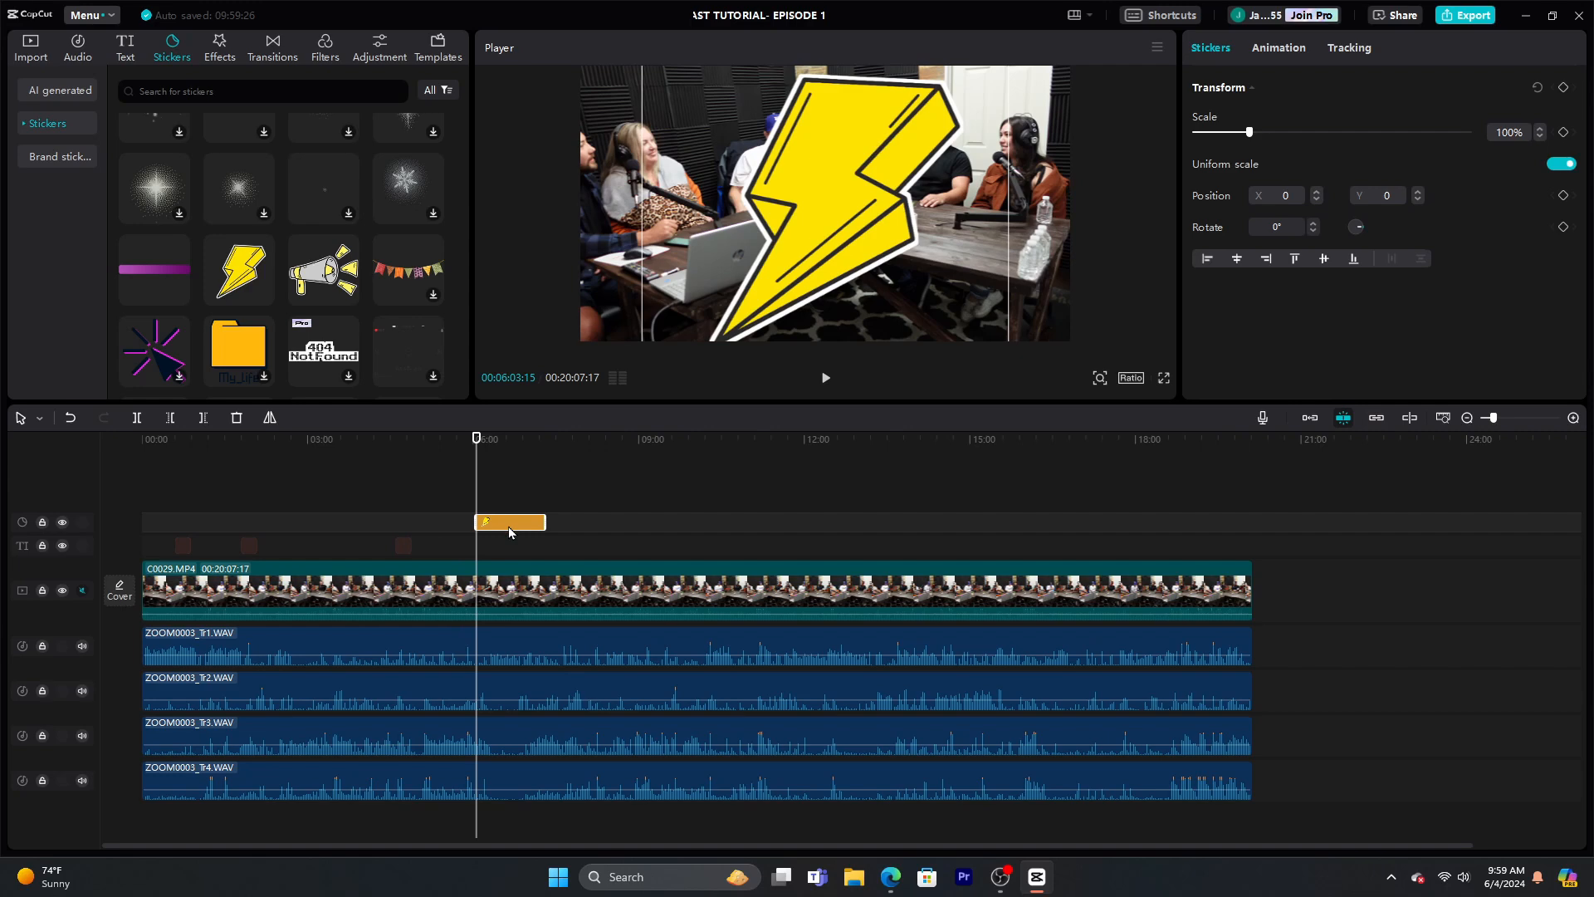
{"action": "left_click_drag", "start_coordinate": [546, 522], "coordinate": [872, 521]}
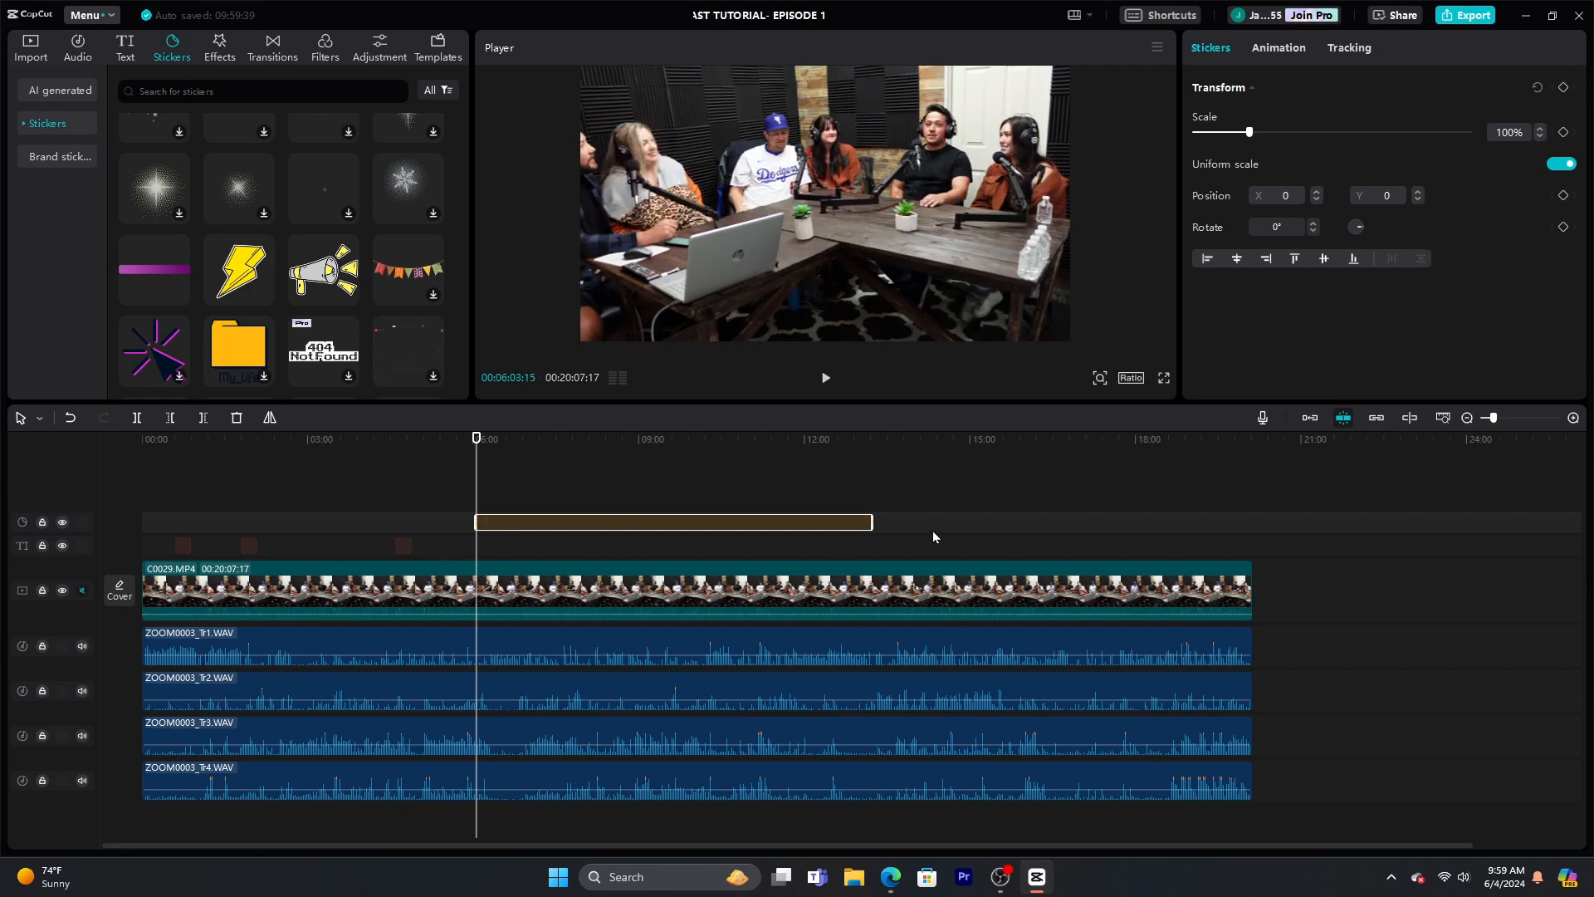
{"action": "left_click_drag", "start_coordinate": [872, 522], "coordinate": [524, 522]}
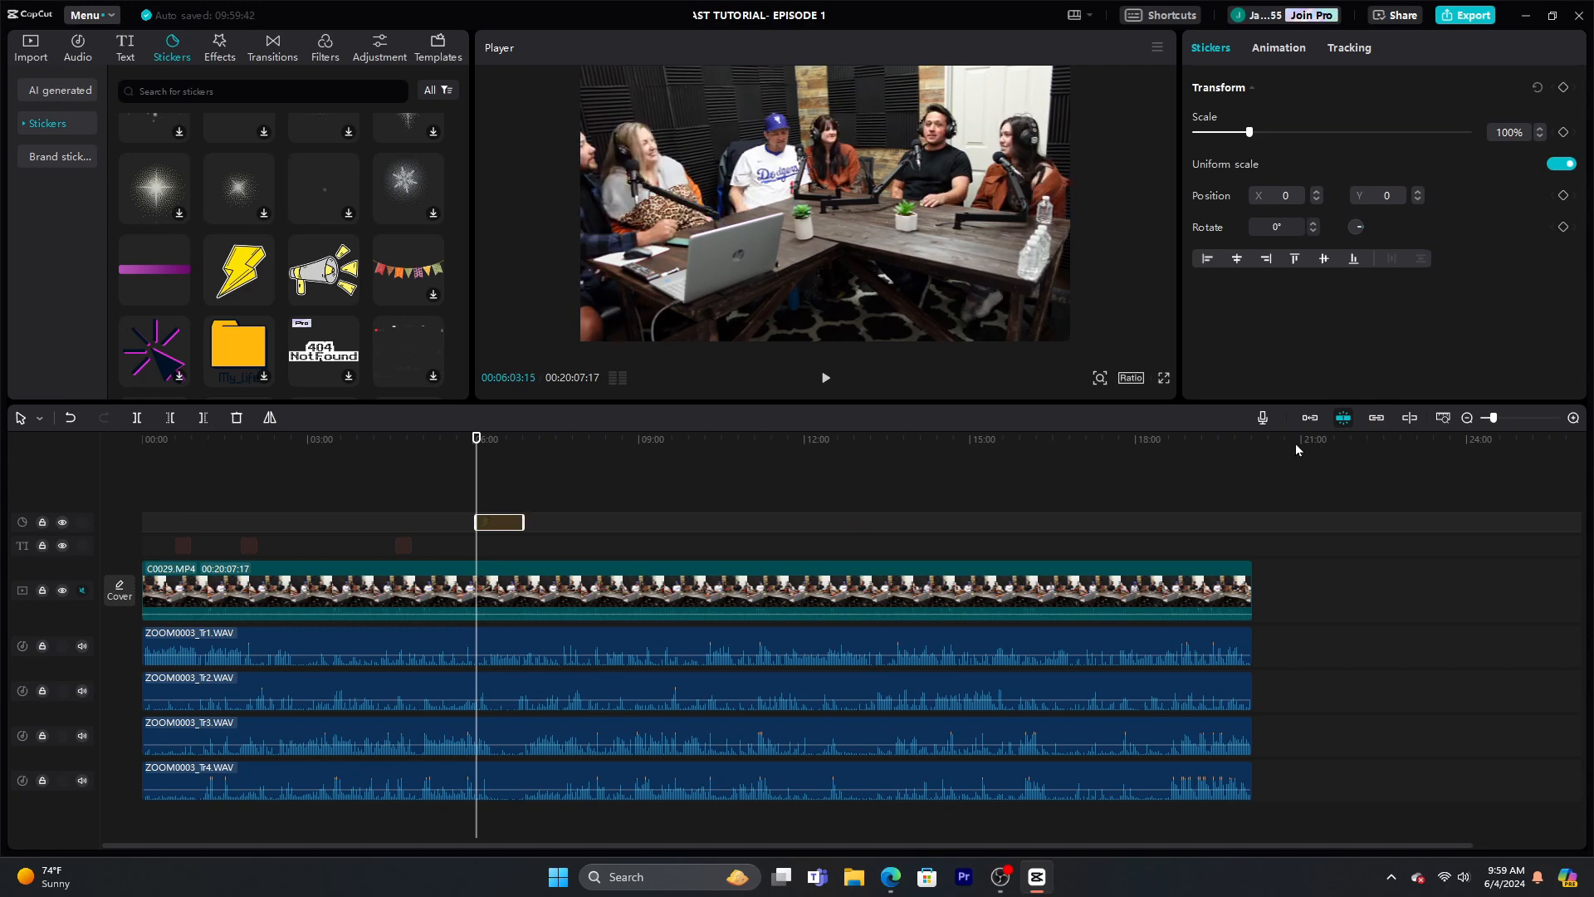
{"action": "left_click", "coordinate": [1573, 419]}
{"action": "left_click", "coordinate": [1573, 419]}
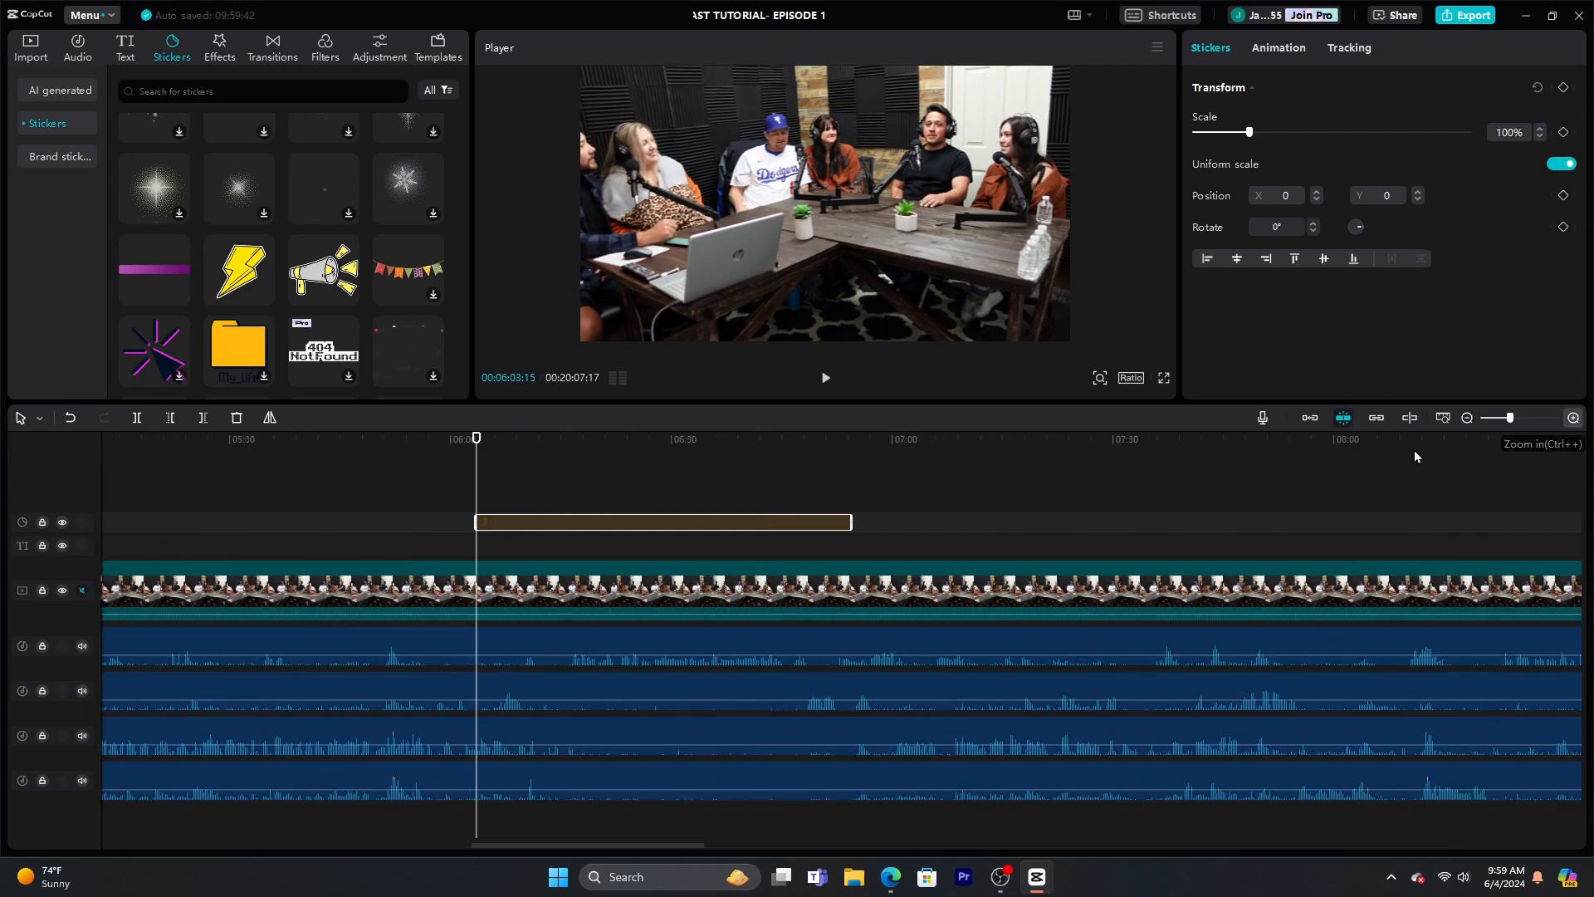
Paste a copy of the deactivated sticker clip at about 00:12:34 and extend its end to about 00:14:28
{"action": "left_click", "coordinate": [1468, 418]}
{"action": "left_click", "coordinate": [1197, 468]}
{"action": "left_click", "coordinate": [1197, 468]}
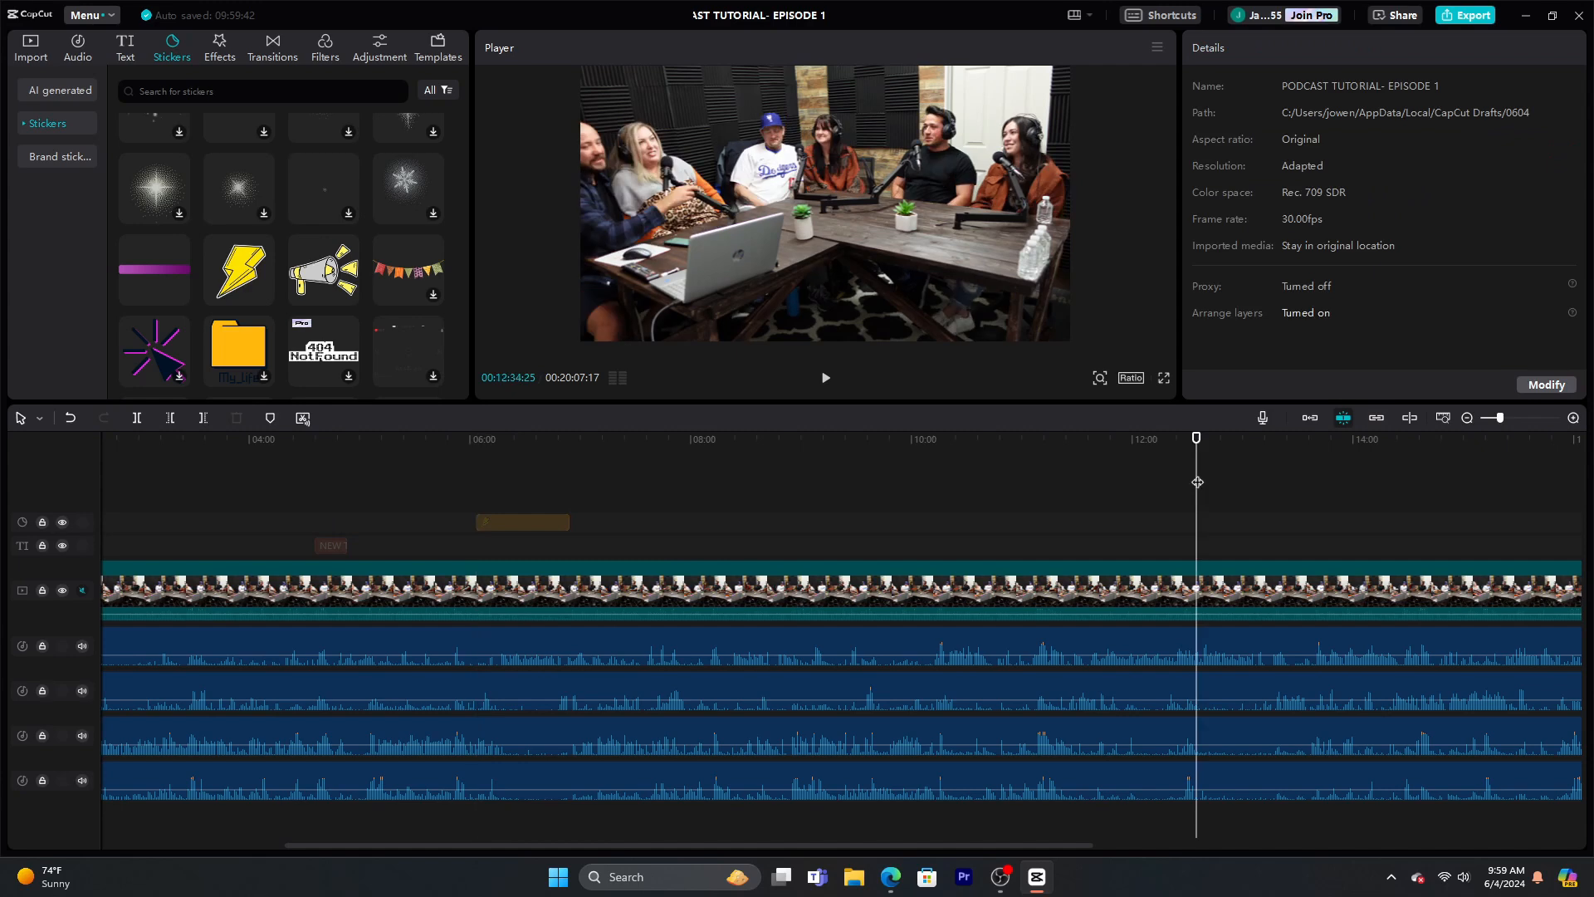
{"action": "right_click", "coordinate": [545, 524]}
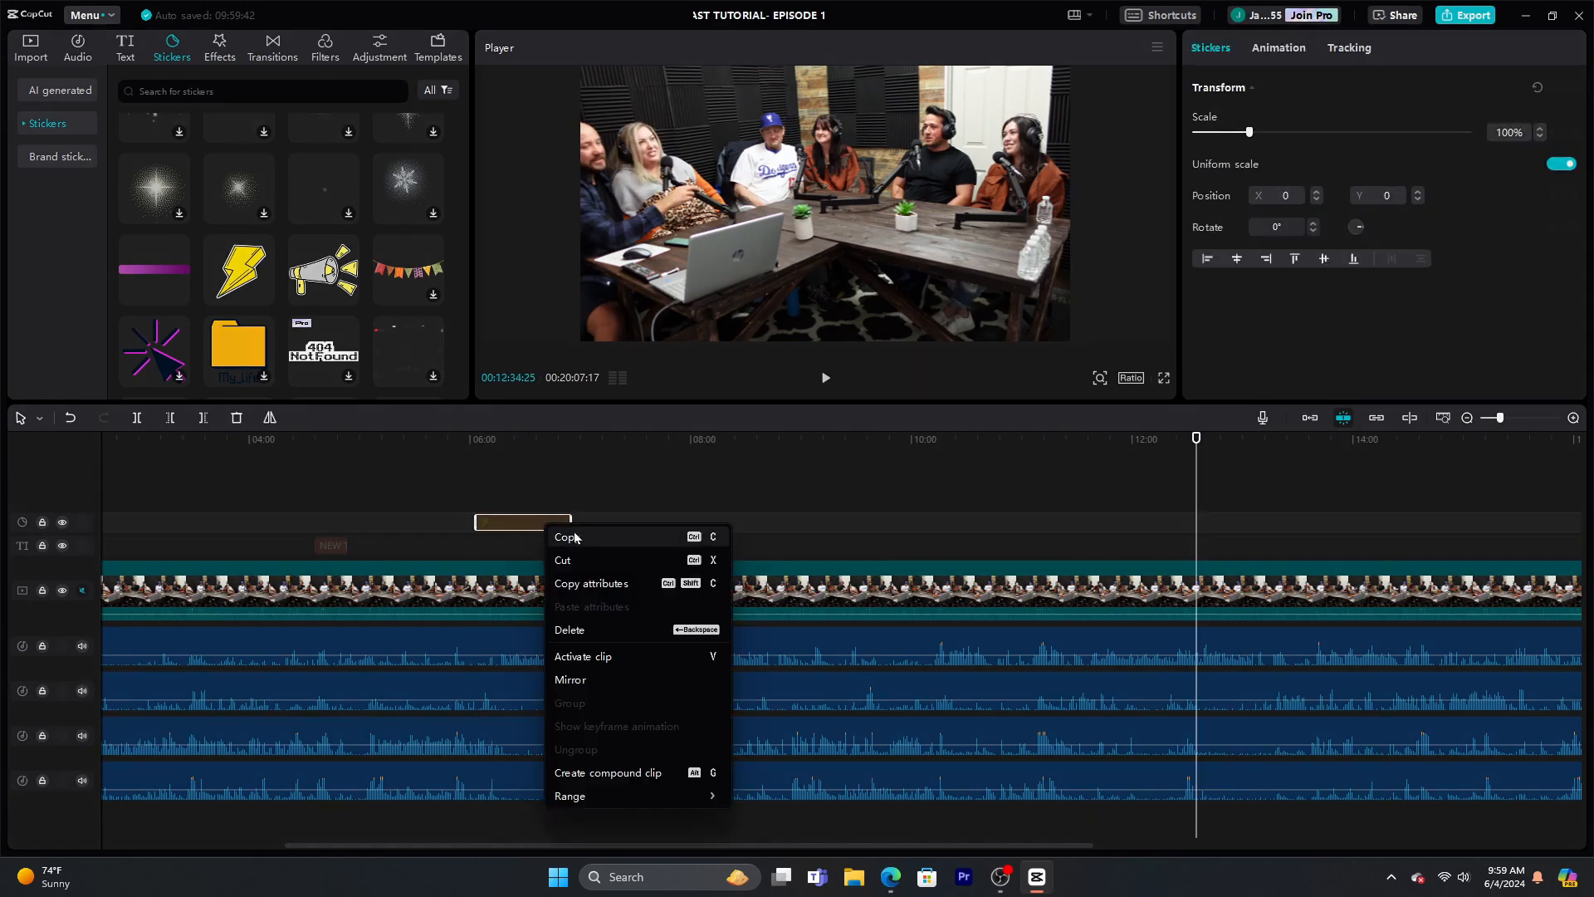
{"action": "left_click", "coordinate": [572, 538]}
{"action": "right_click", "coordinate": [1196, 525]}
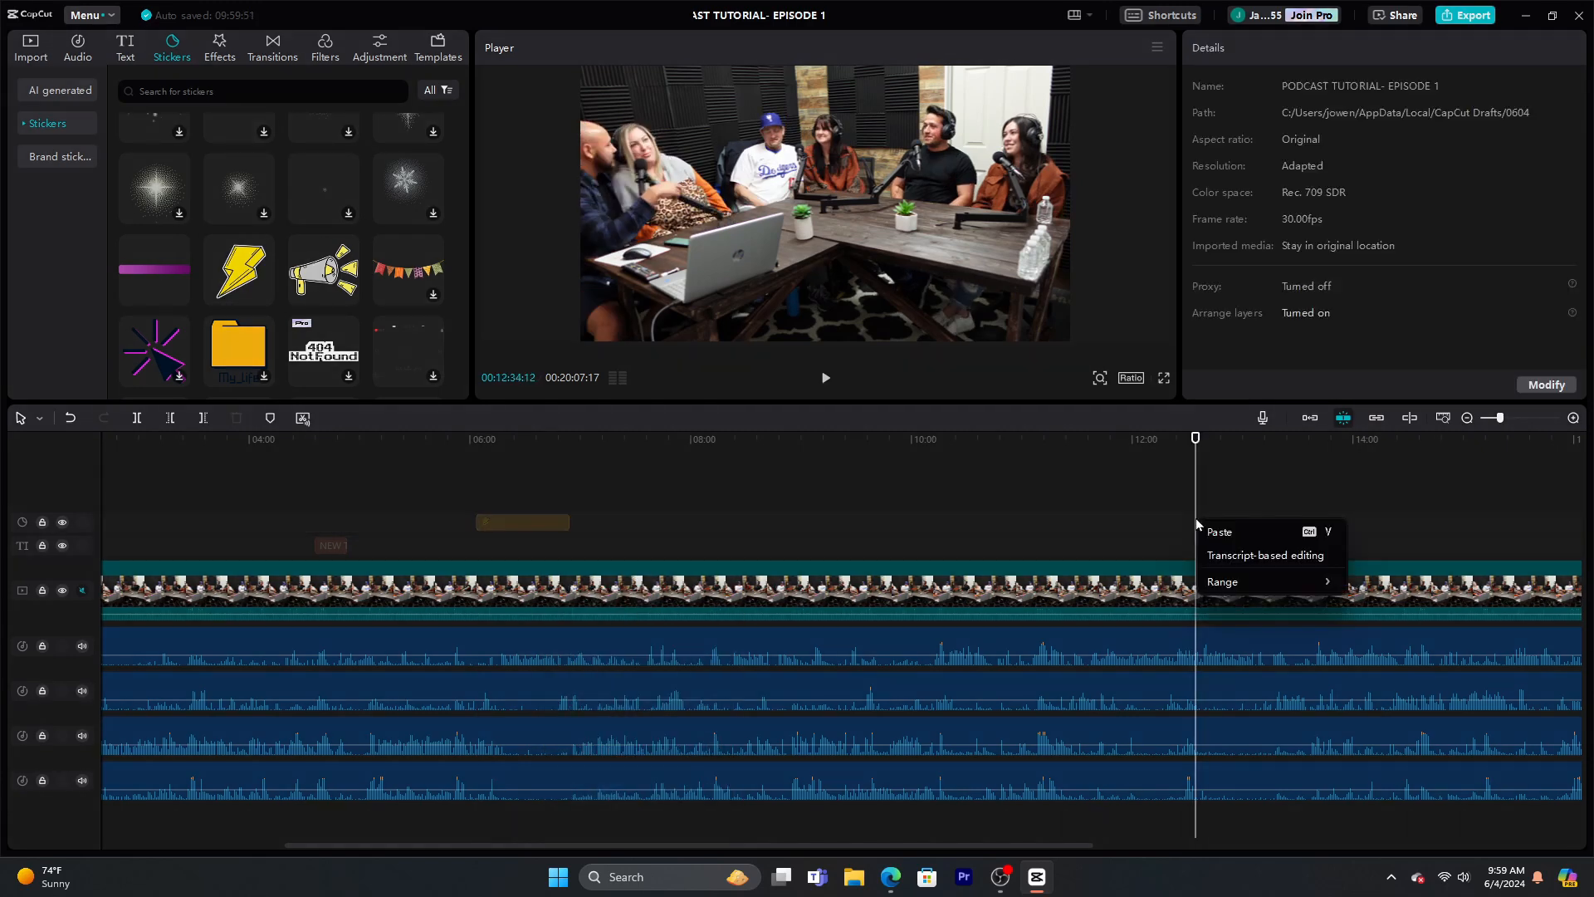
{"action": "left_click", "coordinate": [1217, 530]}
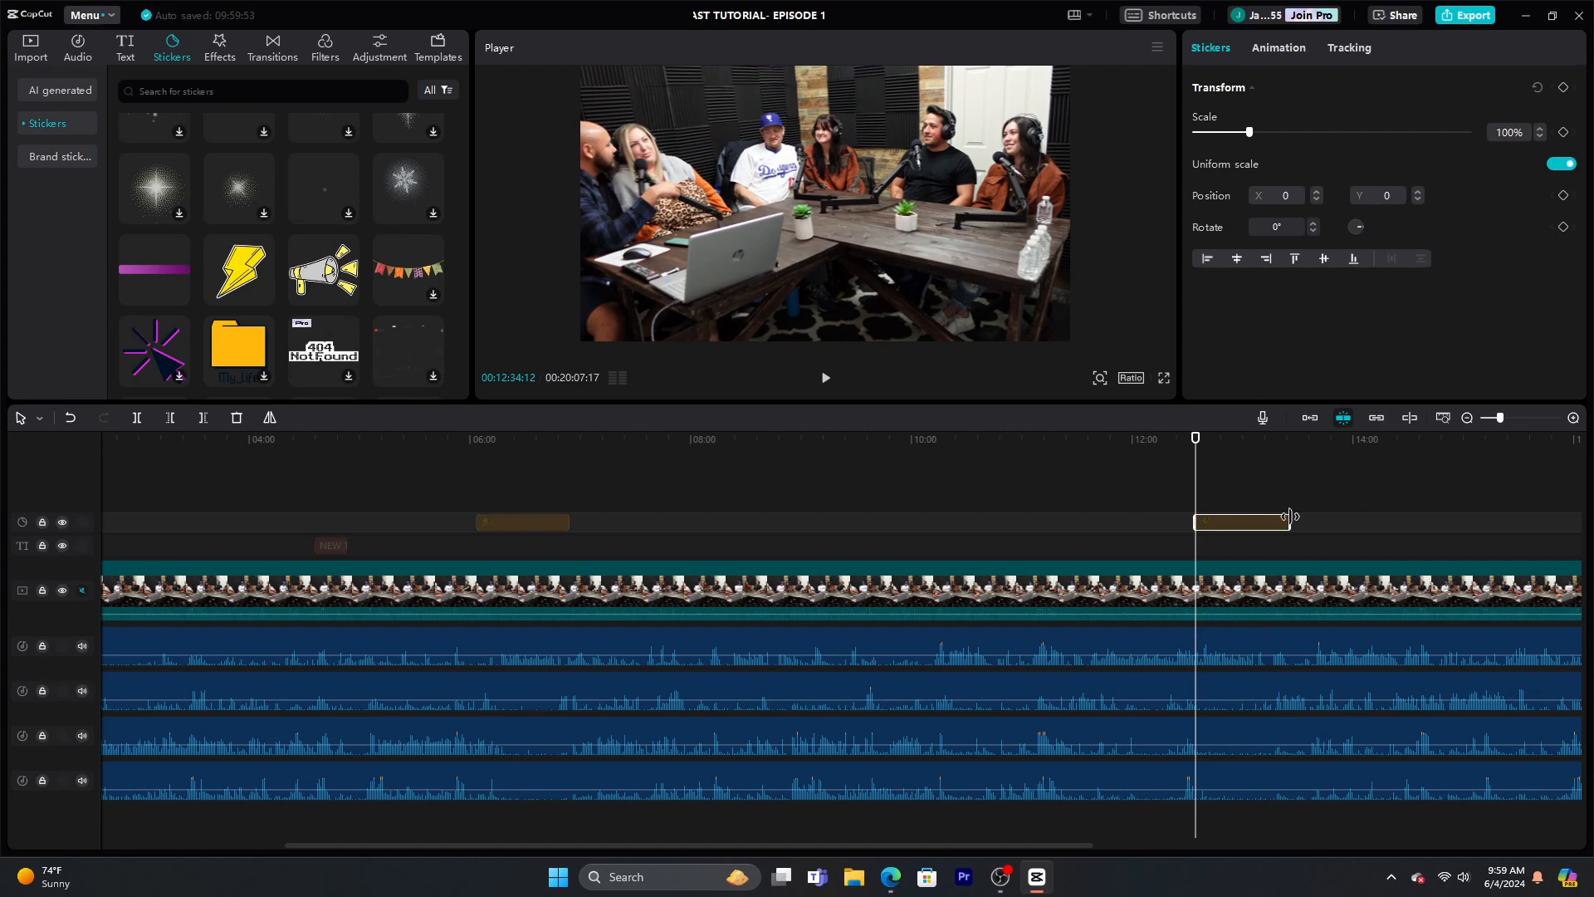
{"action": "left_click_drag", "start_coordinate": [1289, 522], "coordinate": [1403, 516]}
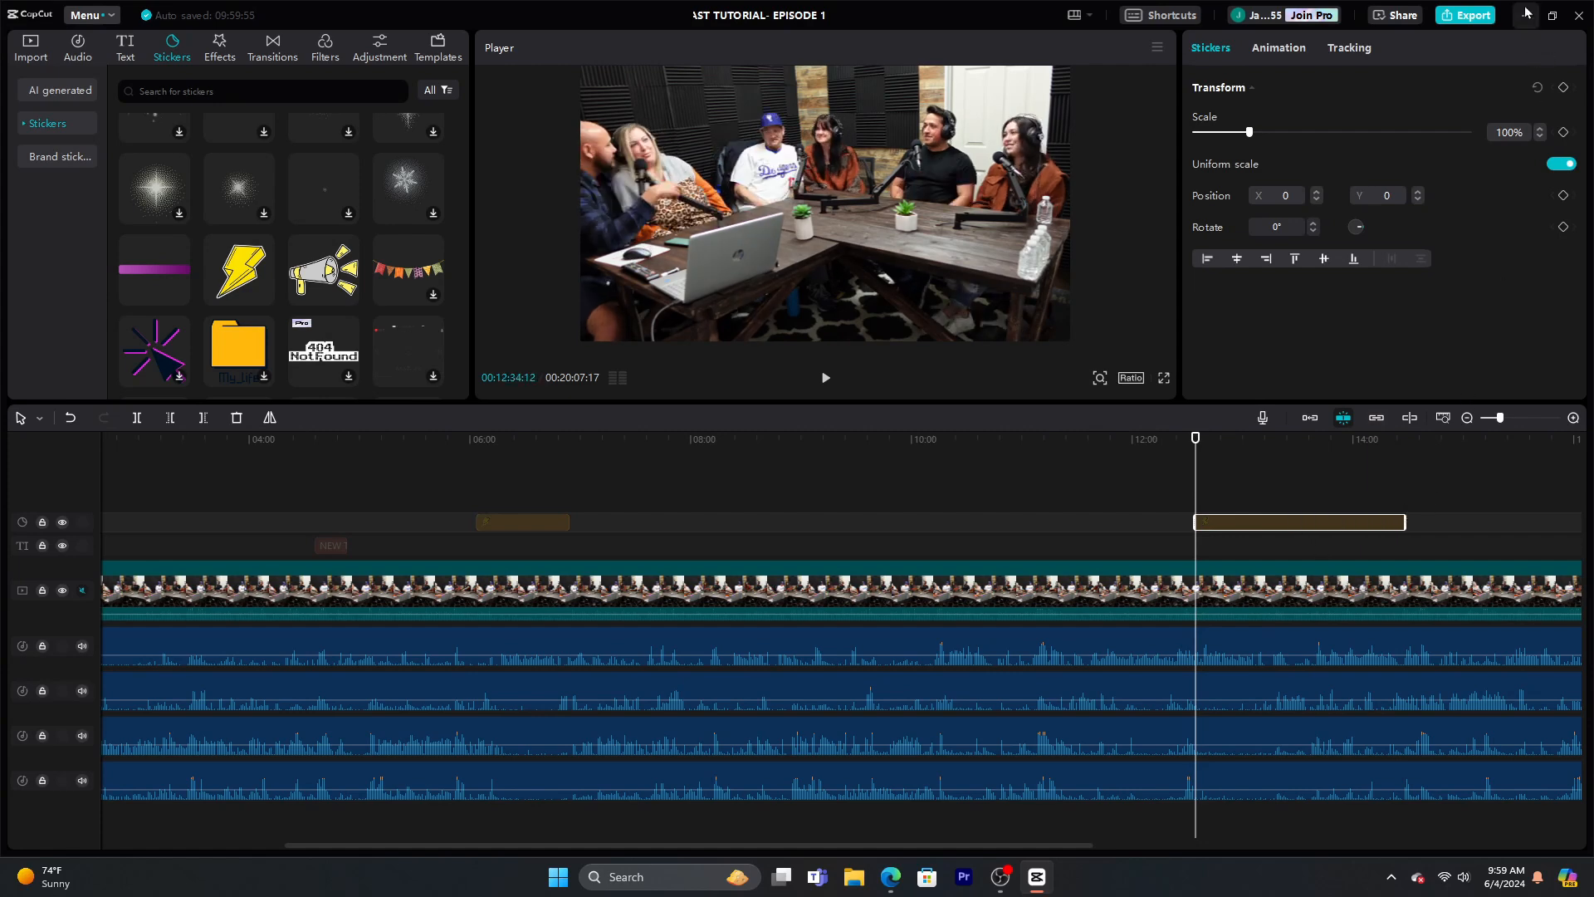
Switch to the Trello podcast editing card in the browser and enter "6 MIN" on a new line under "CLIPS #-"
{"action": "left_click_drag", "start_coordinate": [1593, 218], "coordinate": [1135, 121]}
{"action": "scroll", "coordinate": [710, 490], "scroll_direction": "down", "scroll_amount": 7}
{"action": "left_click", "coordinate": [725, 432]}
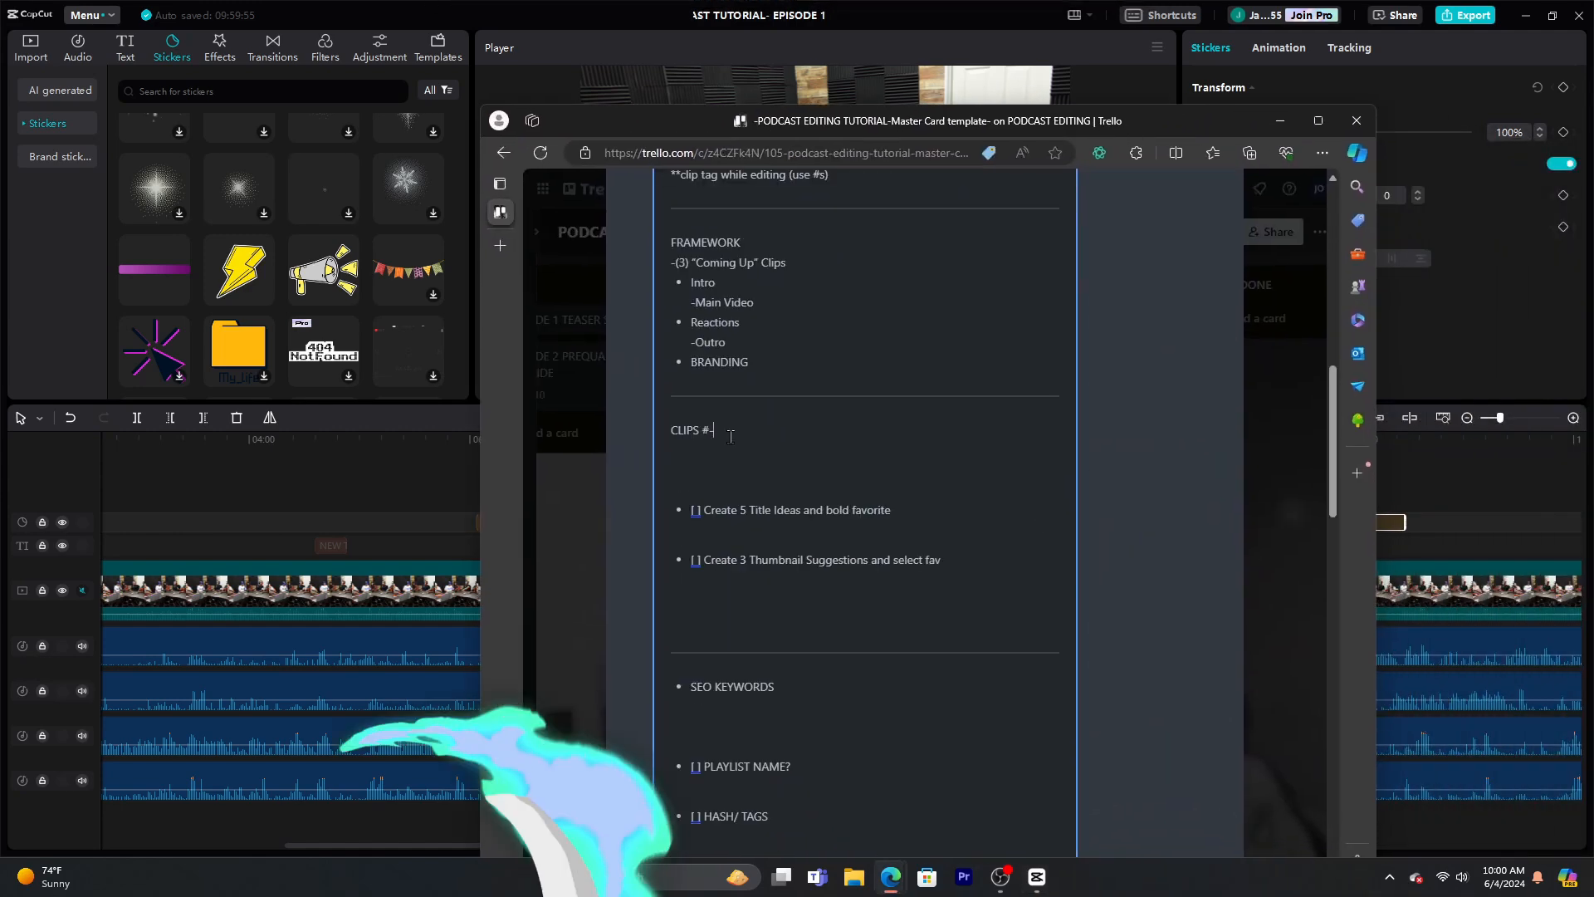
{"action": "key", "text": "Return"}
{"action": "key", "text": "Return"}
{"action": "key", "text": "Return"}
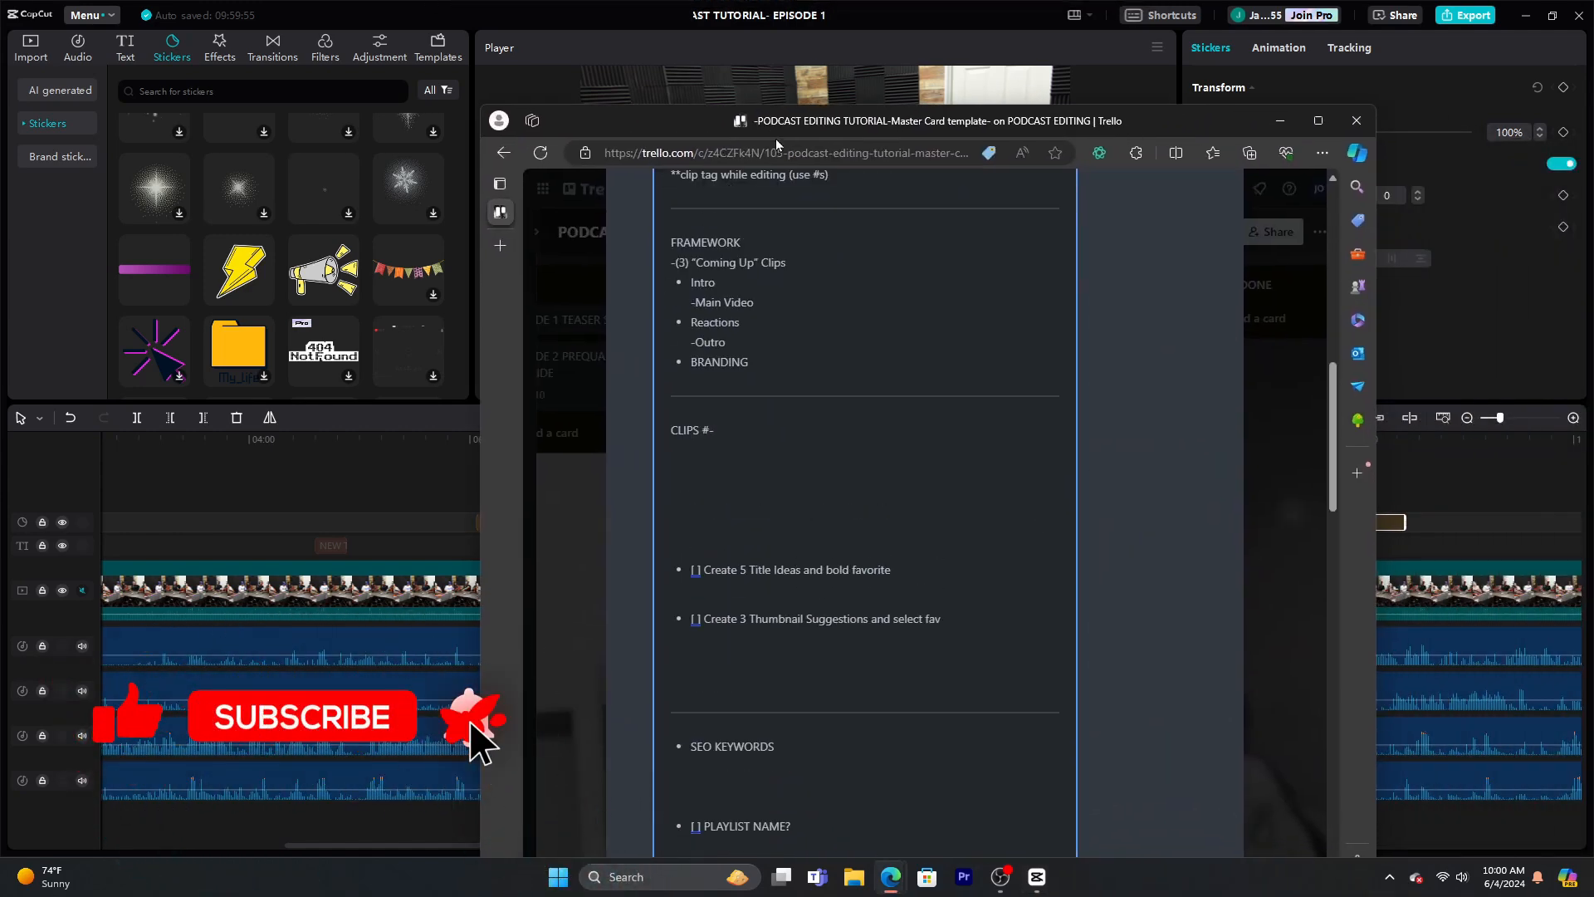
{"action": "left_click_drag", "start_coordinate": [772, 123], "coordinate": [1070, 167]}
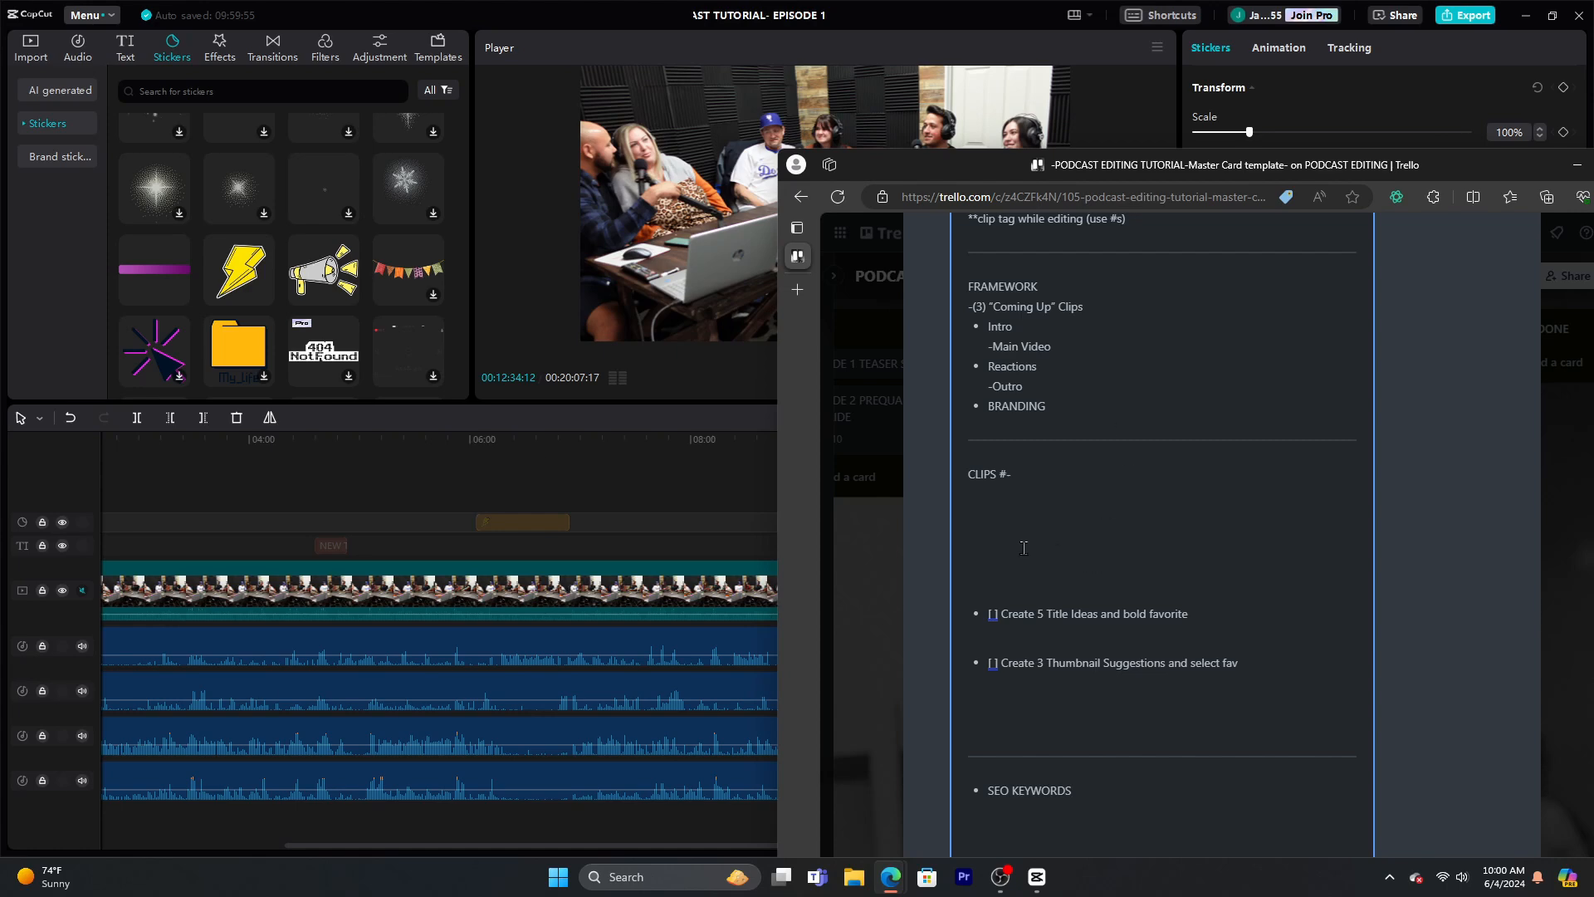
{"action": "key", "text": "BackSpace"}
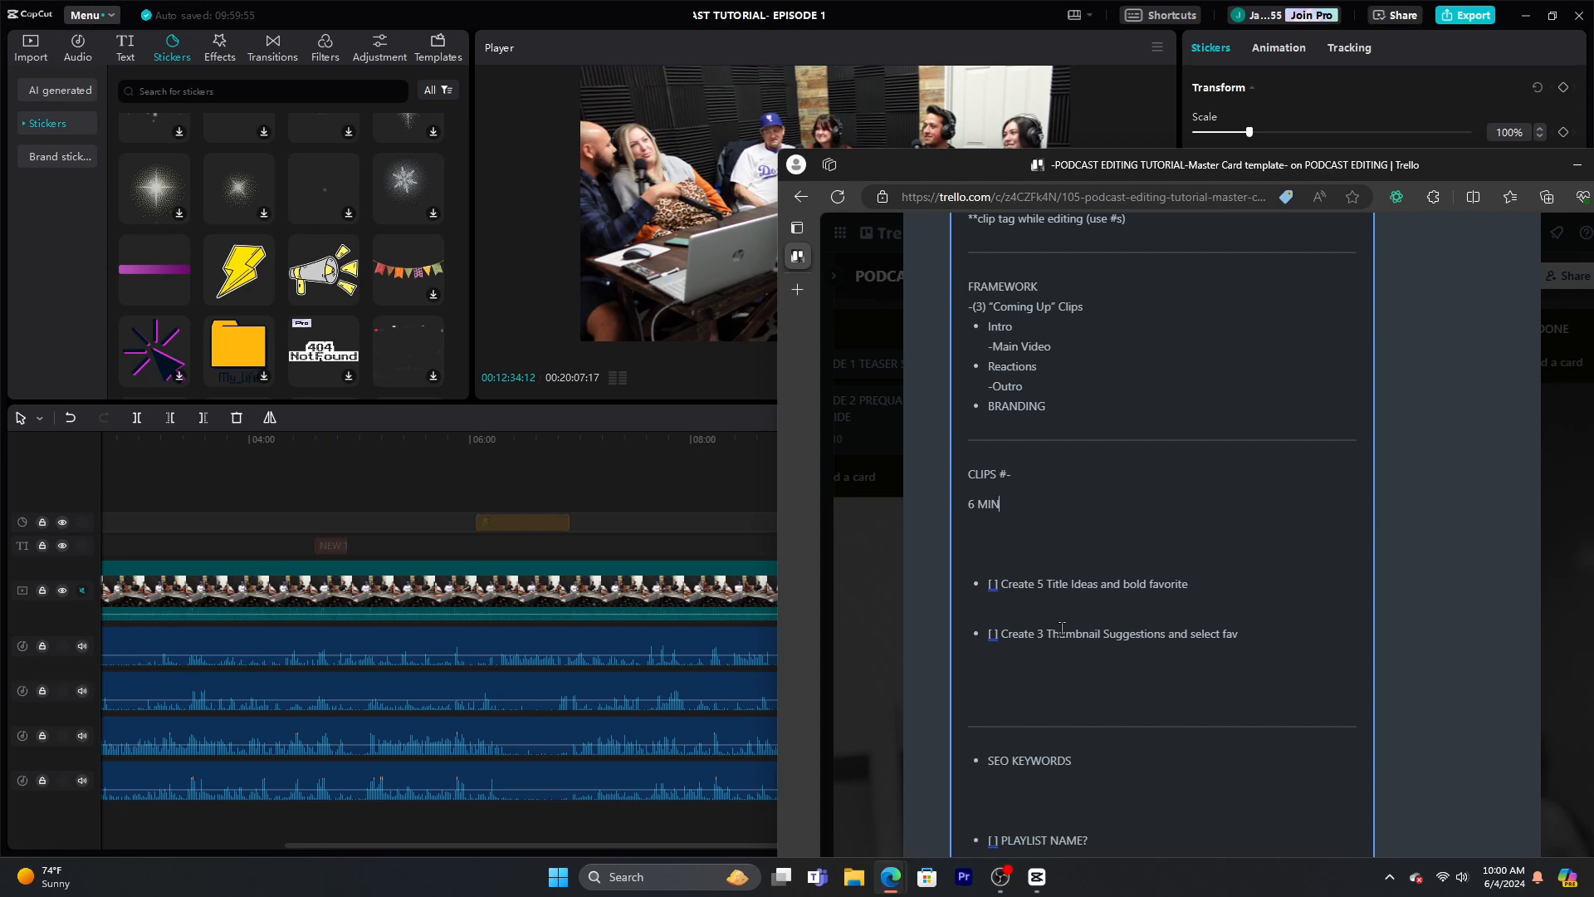
Add the line "SHORTS- 5 MIN" below "6 MIN" in the CLIPS section of the card description
{"action": "scroll", "coordinate": [1063, 452], "scroll_direction": "down", "scroll_amount": 3}
{"action": "scroll", "coordinate": [1063, 453], "scroll_direction": "up", "scroll_amount": 3}
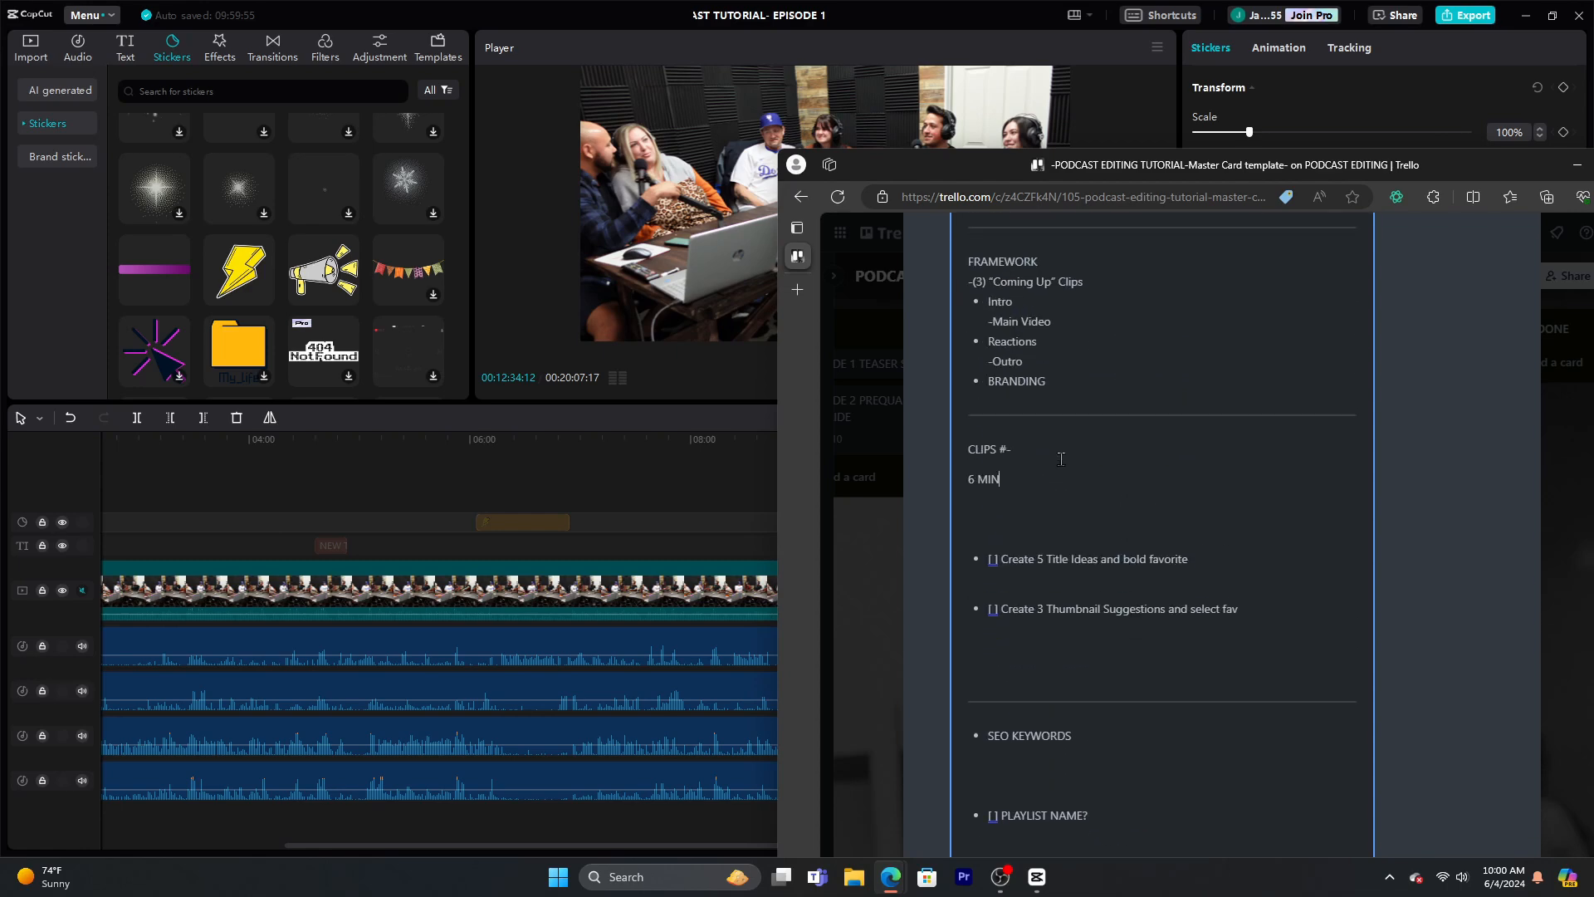
{"action": "scroll", "coordinate": [1061, 459], "scroll_direction": "down", "scroll_amount": 5}
{"action": "scroll", "coordinate": [1060, 461], "scroll_direction": "up", "scroll_amount": 5}
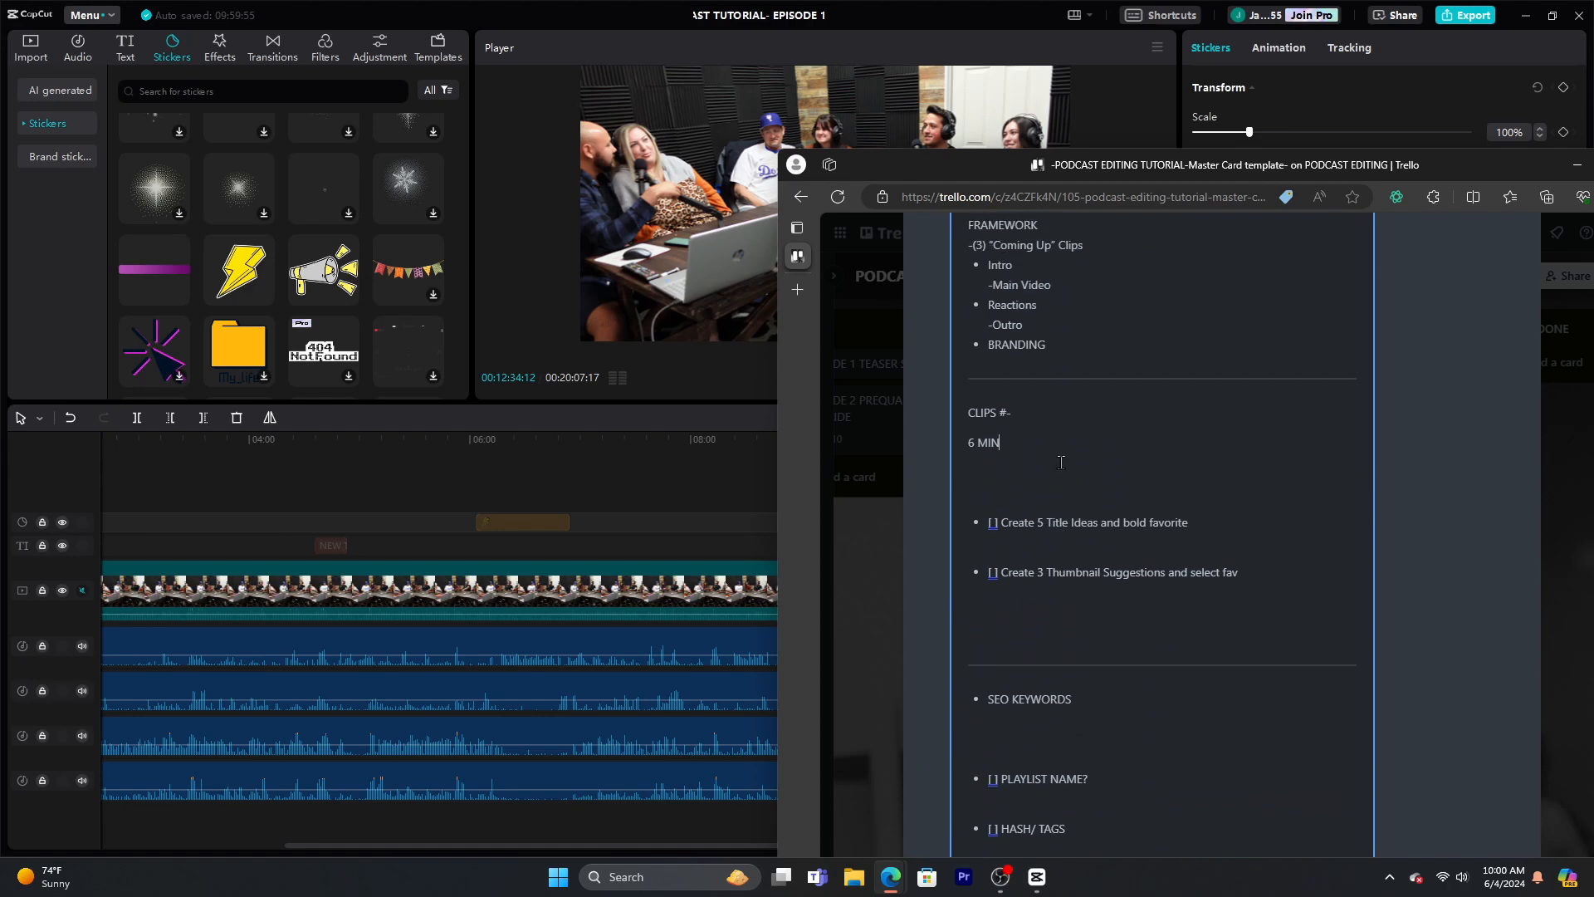
{"action": "scroll", "coordinate": [1034, 573], "scroll_direction": "up", "scroll_amount": 3}
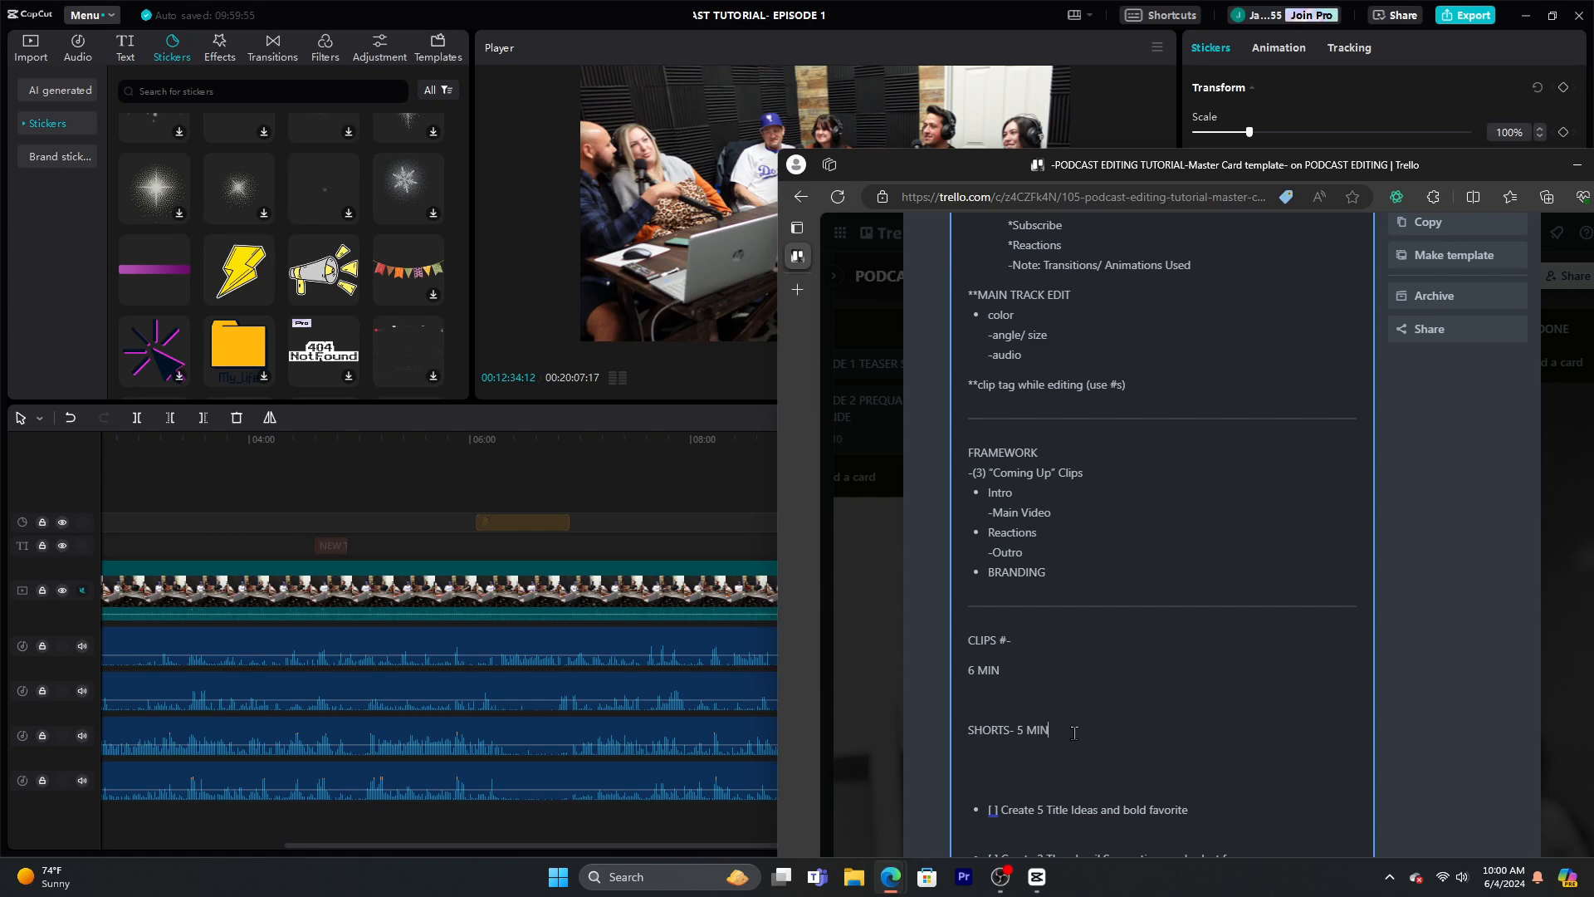
Review the rest of the card description, from the title and thumbnail items through to the ChatGPT prompts
{"action": "scroll", "coordinate": [1073, 732], "scroll_direction": "down", "scroll_amount": 1}
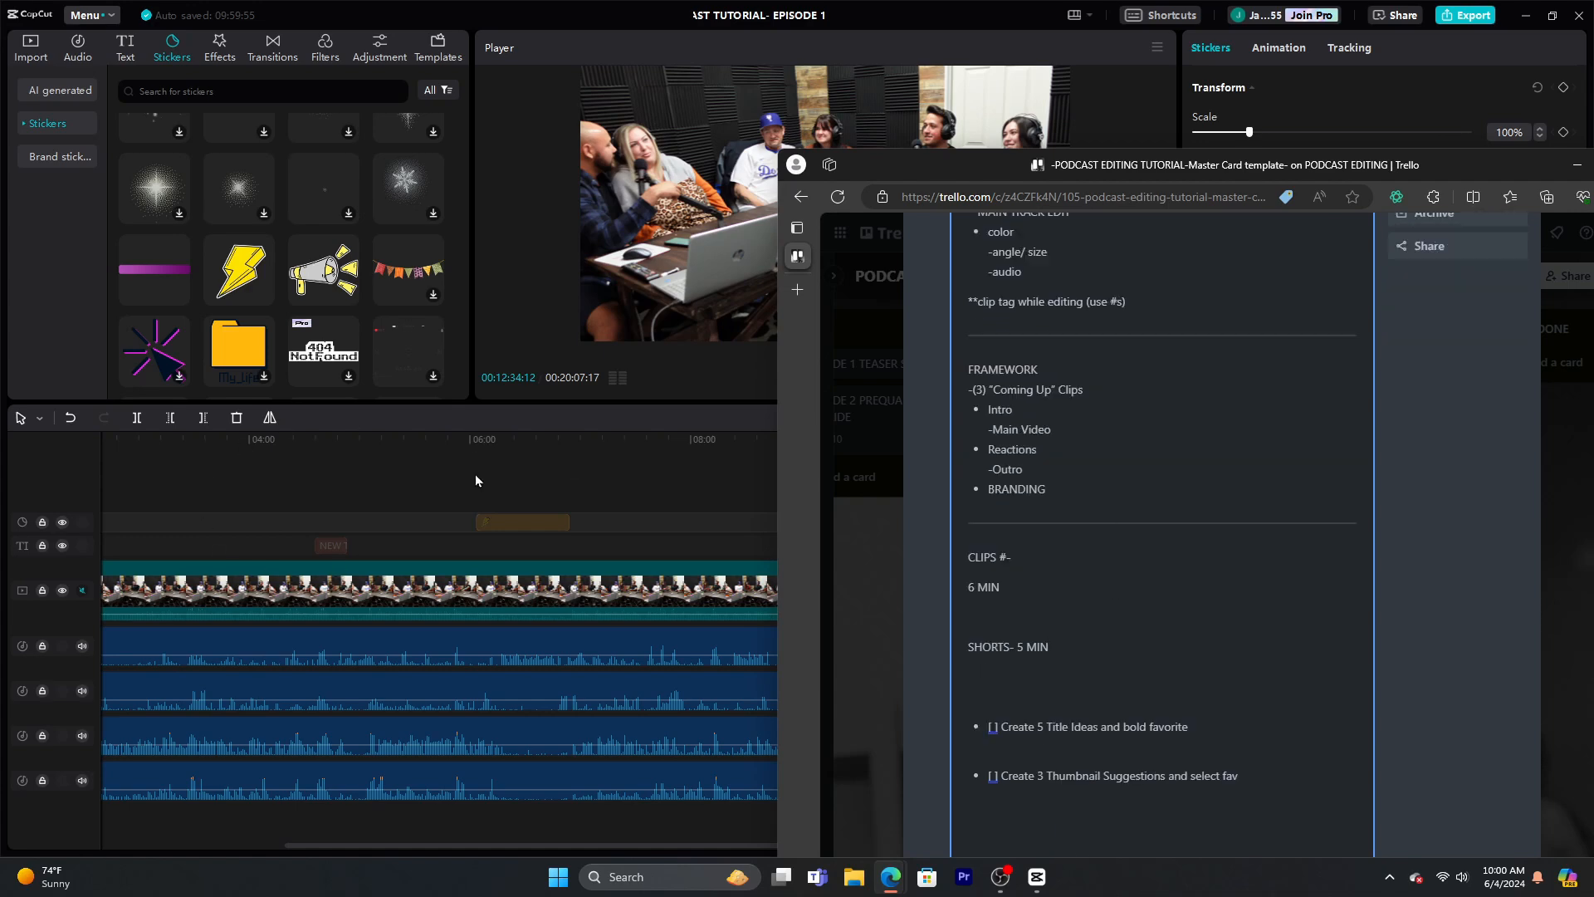
{"action": "scroll", "coordinate": [1089, 660], "scroll_direction": "down", "scroll_amount": 2}
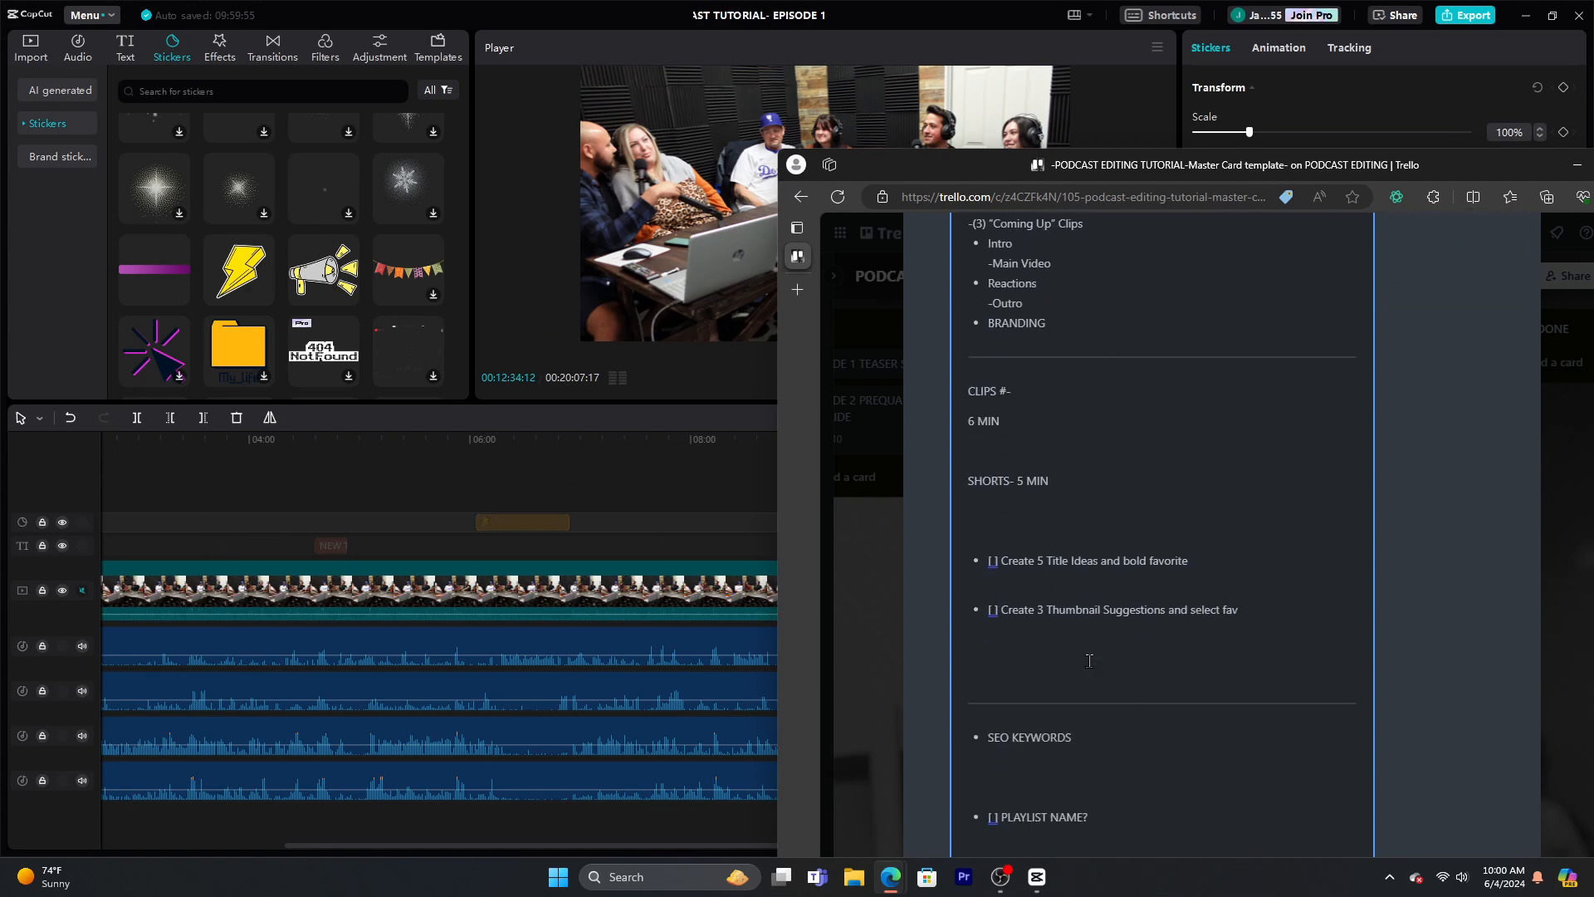
{"action": "scroll", "coordinate": [1089, 660], "scroll_direction": "down", "scroll_amount": 2}
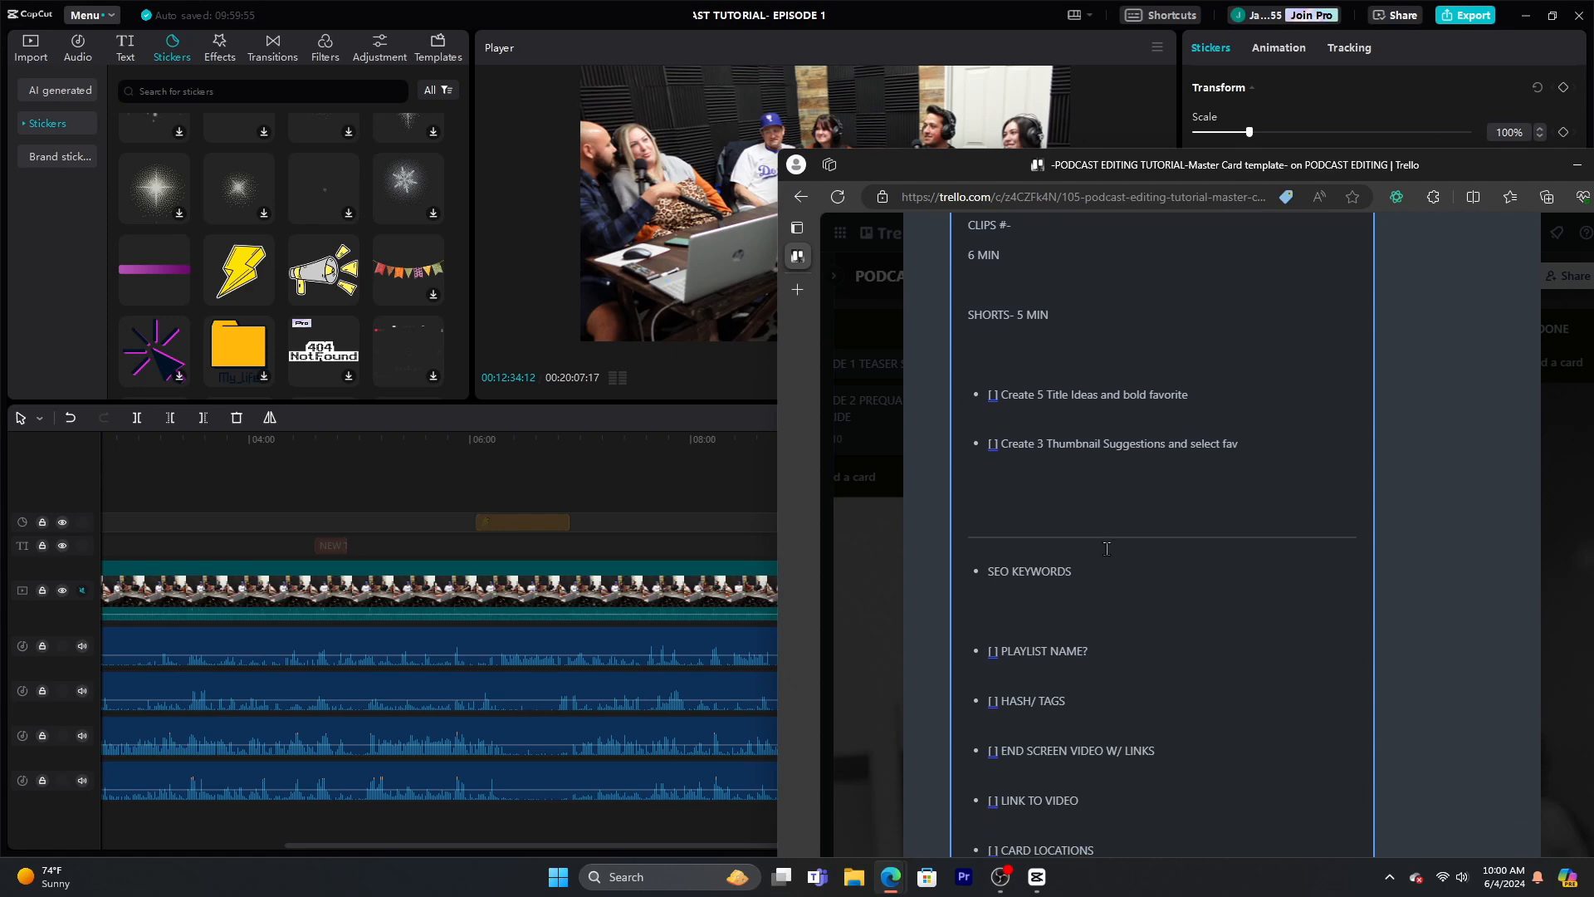
{"action": "scroll", "coordinate": [1116, 744], "scroll_direction": "down", "scroll_amount": 2}
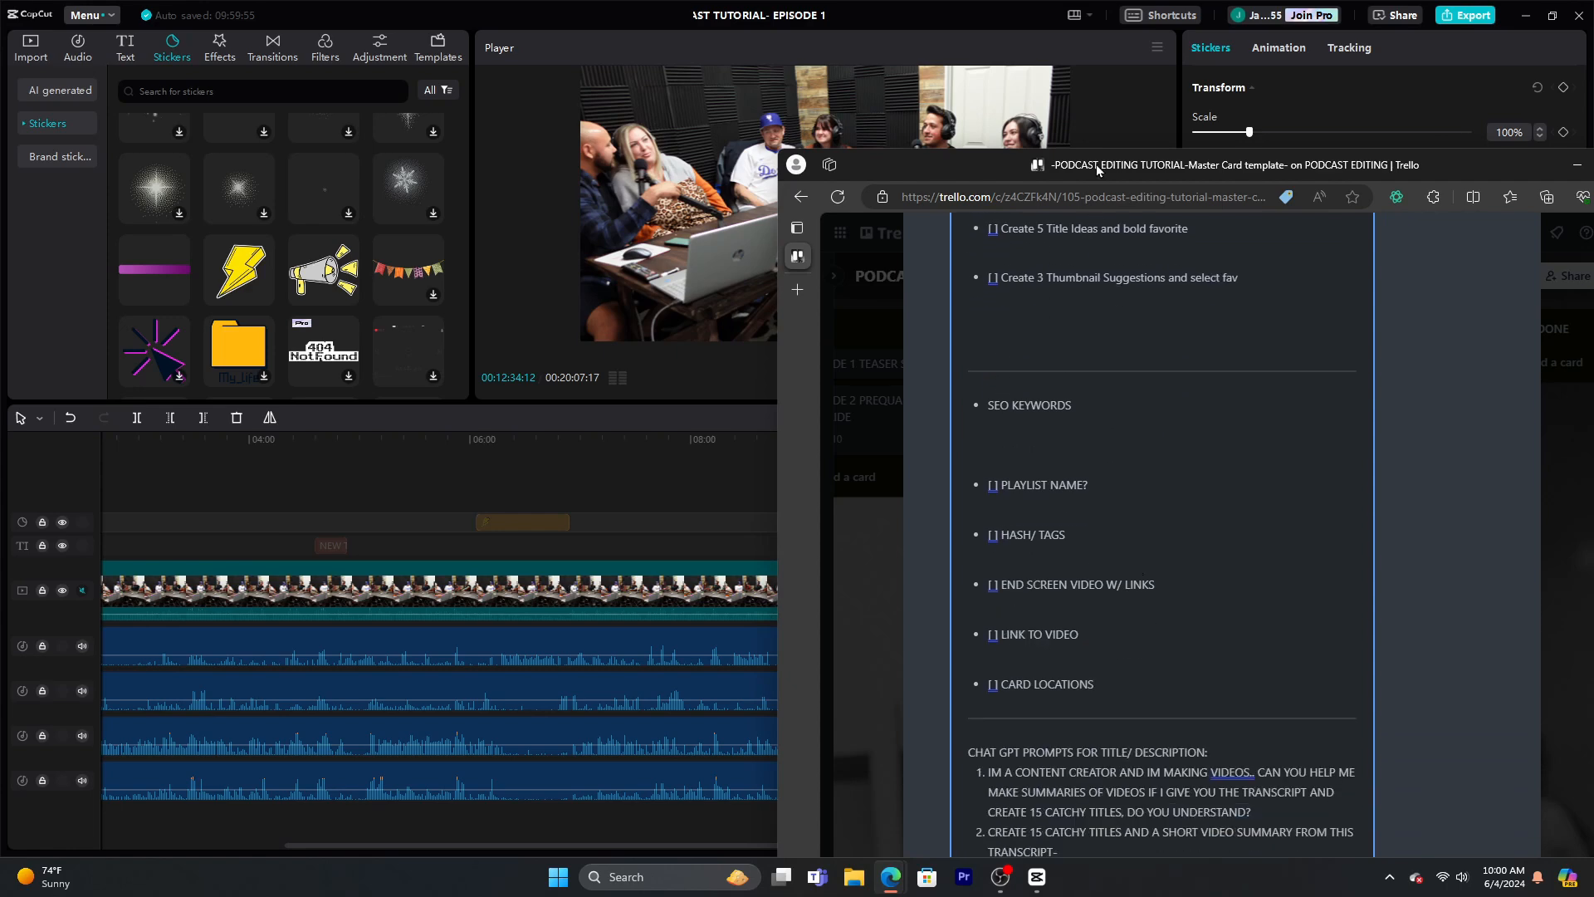
Switch back to CapCut, fit the whole episode in the timeline, and return the playhead to 00:00:00:00
{"action": "left_click_drag", "start_coordinate": [1096, 164], "coordinate": [1100, 0]}
{"action": "left_click", "coordinate": [1468, 417]}
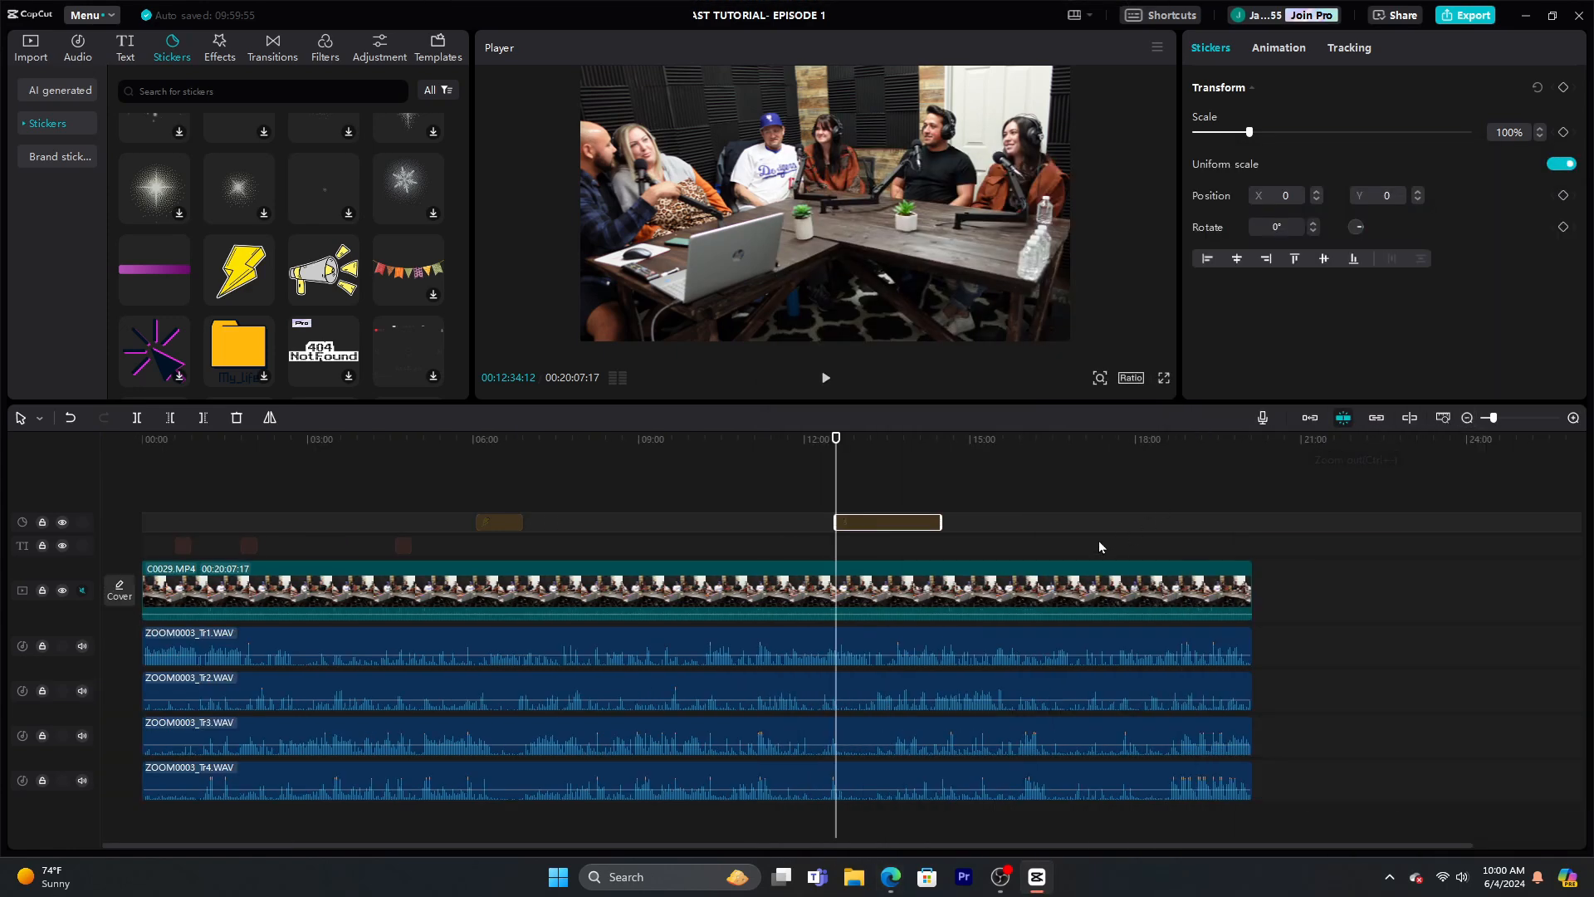
{"action": "left_click", "coordinate": [1028, 479]}
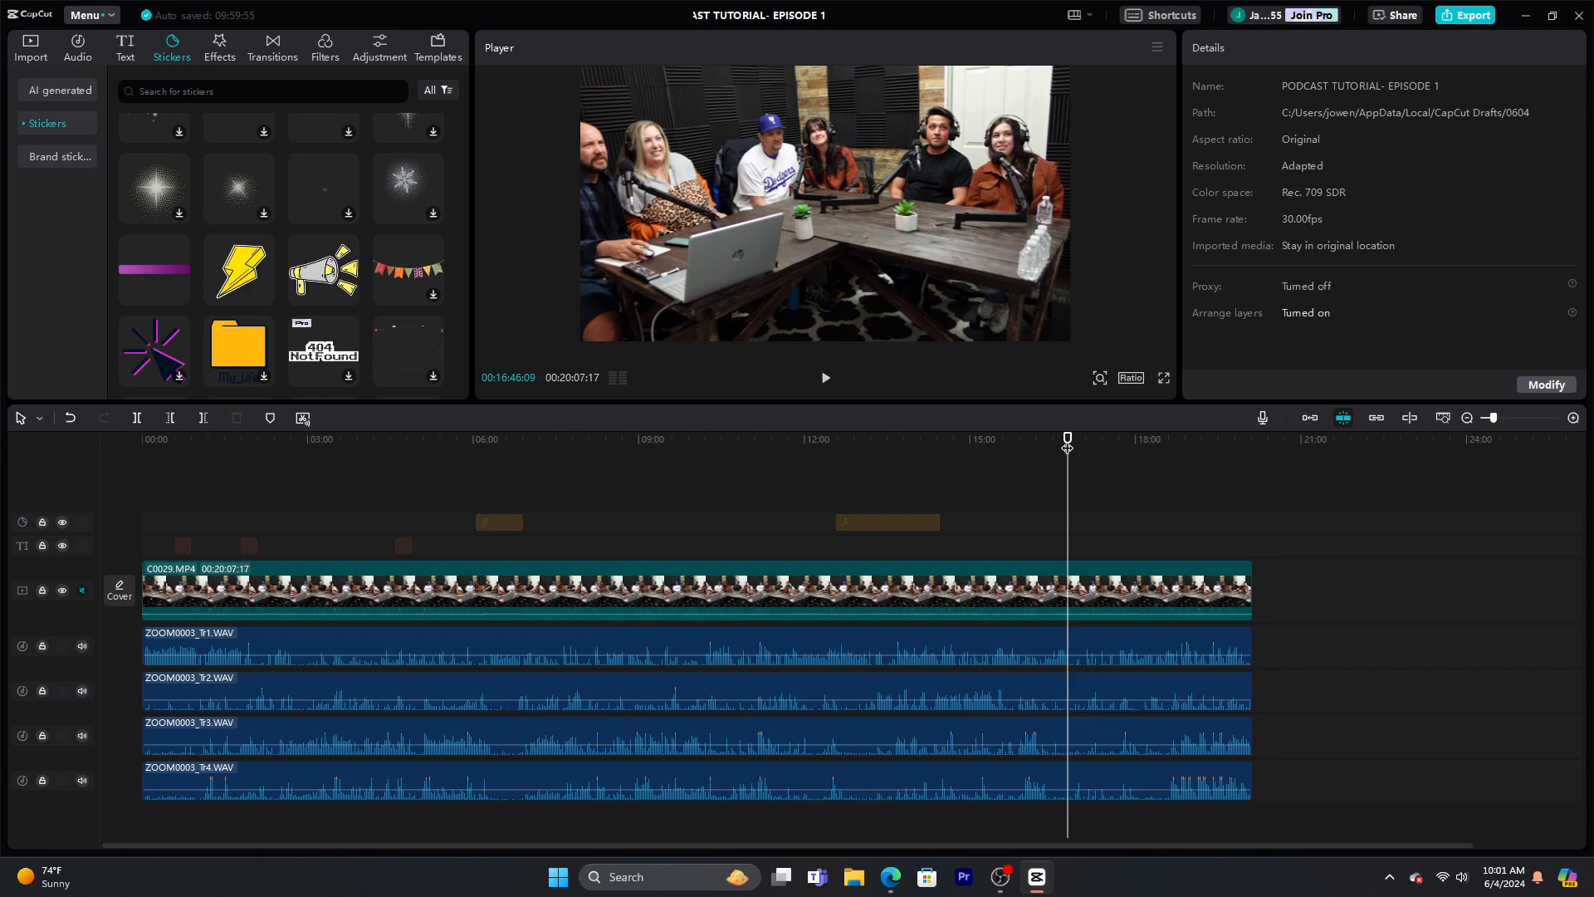
{"action": "left_click_drag", "start_coordinate": [1067, 448], "coordinate": [83, 437]}
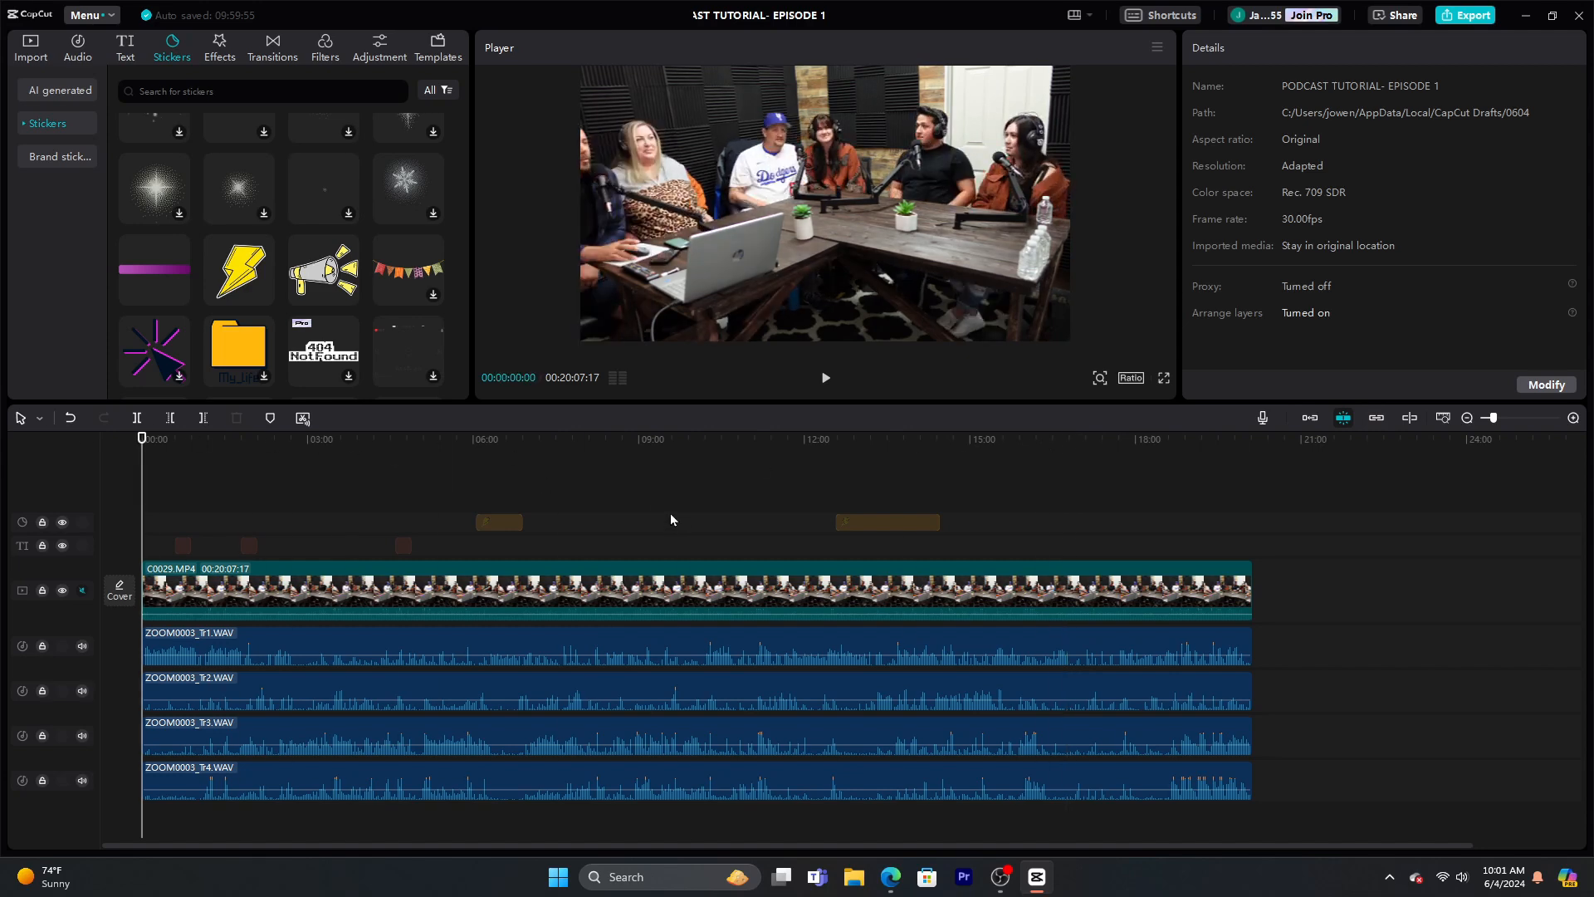
Select all clips from the start with Select rightward and shift them about 2 min 48 s later
{"action": "left_click", "coordinate": [40, 418]}
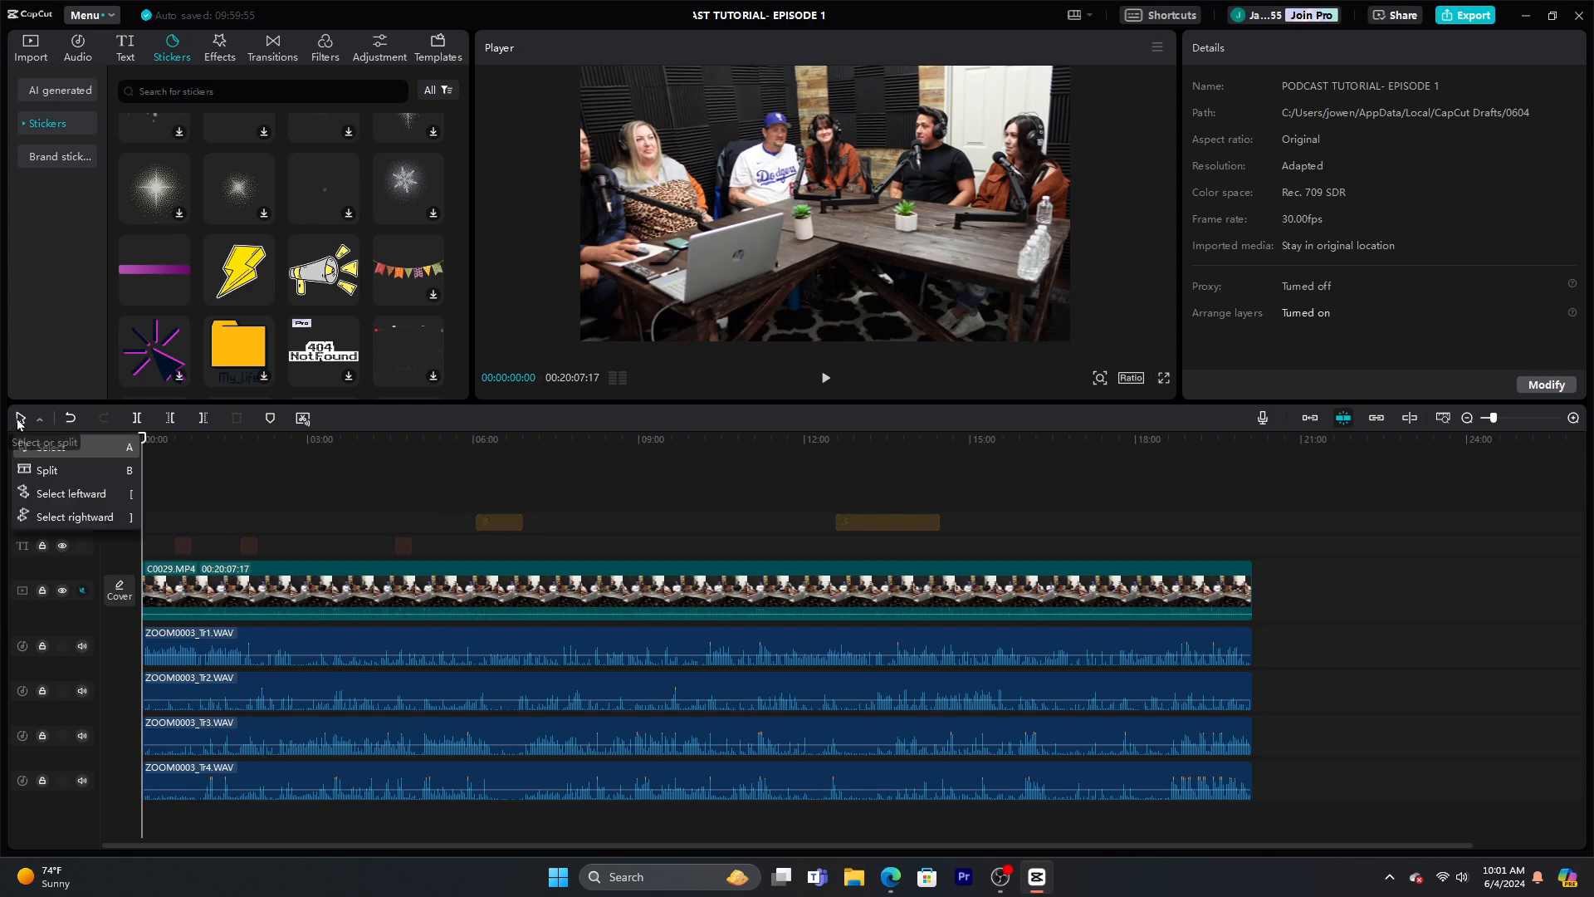
{"action": "left_click", "coordinate": [70, 518]}
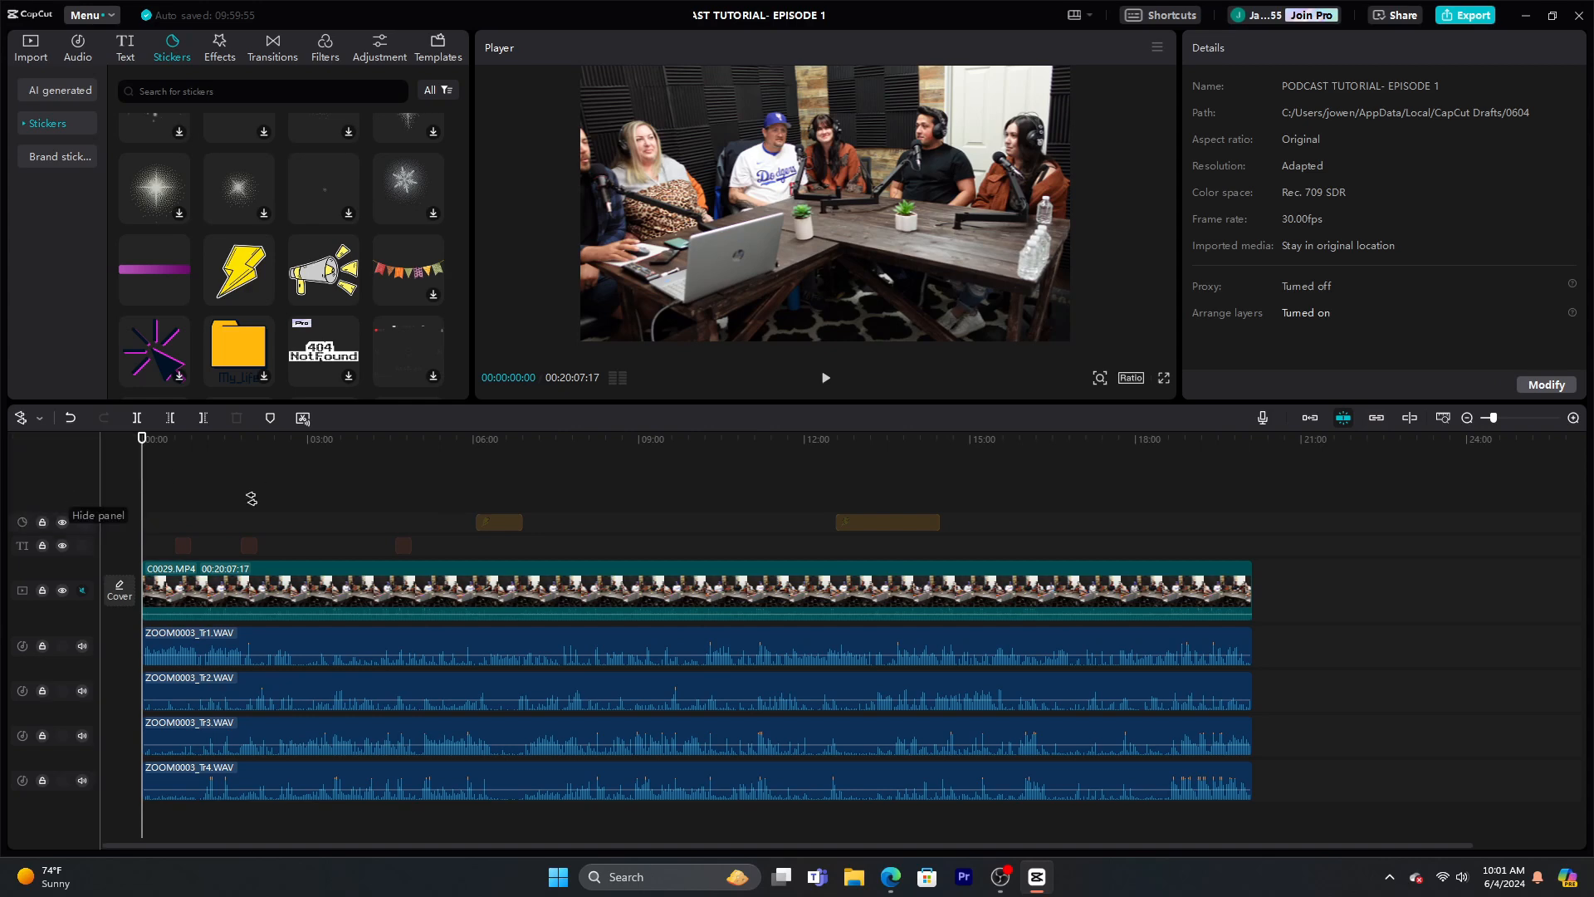
{"action": "left_click", "coordinate": [157, 475]}
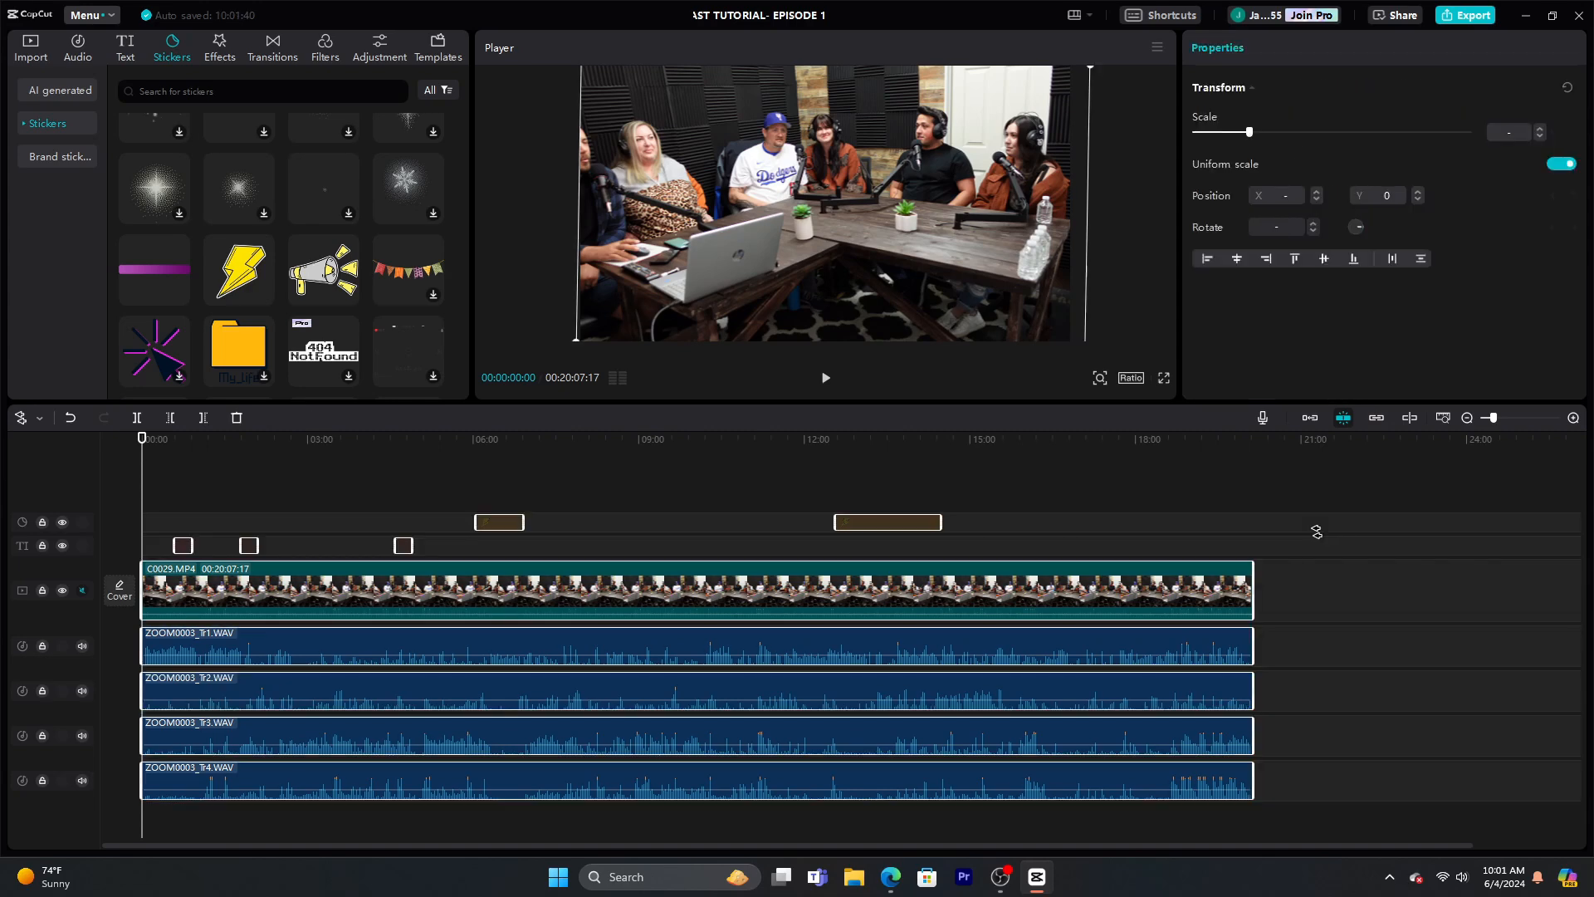
{"action": "left_click_drag", "start_coordinate": [1317, 528], "coordinate": [1472, 538]}
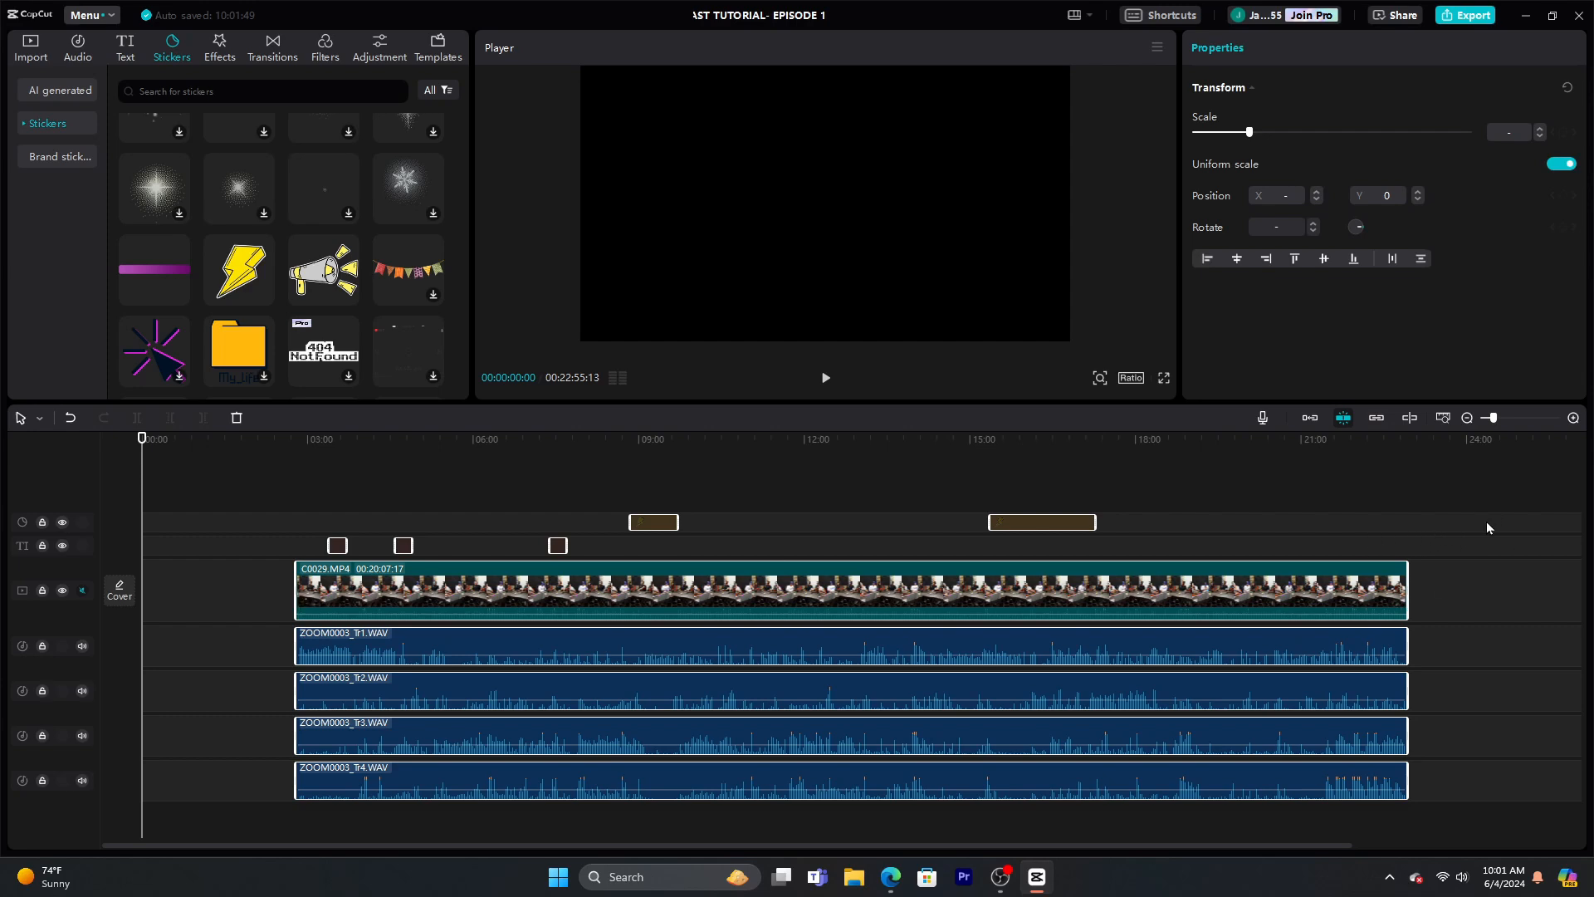
{"action": "left_click", "coordinate": [15, 420]}
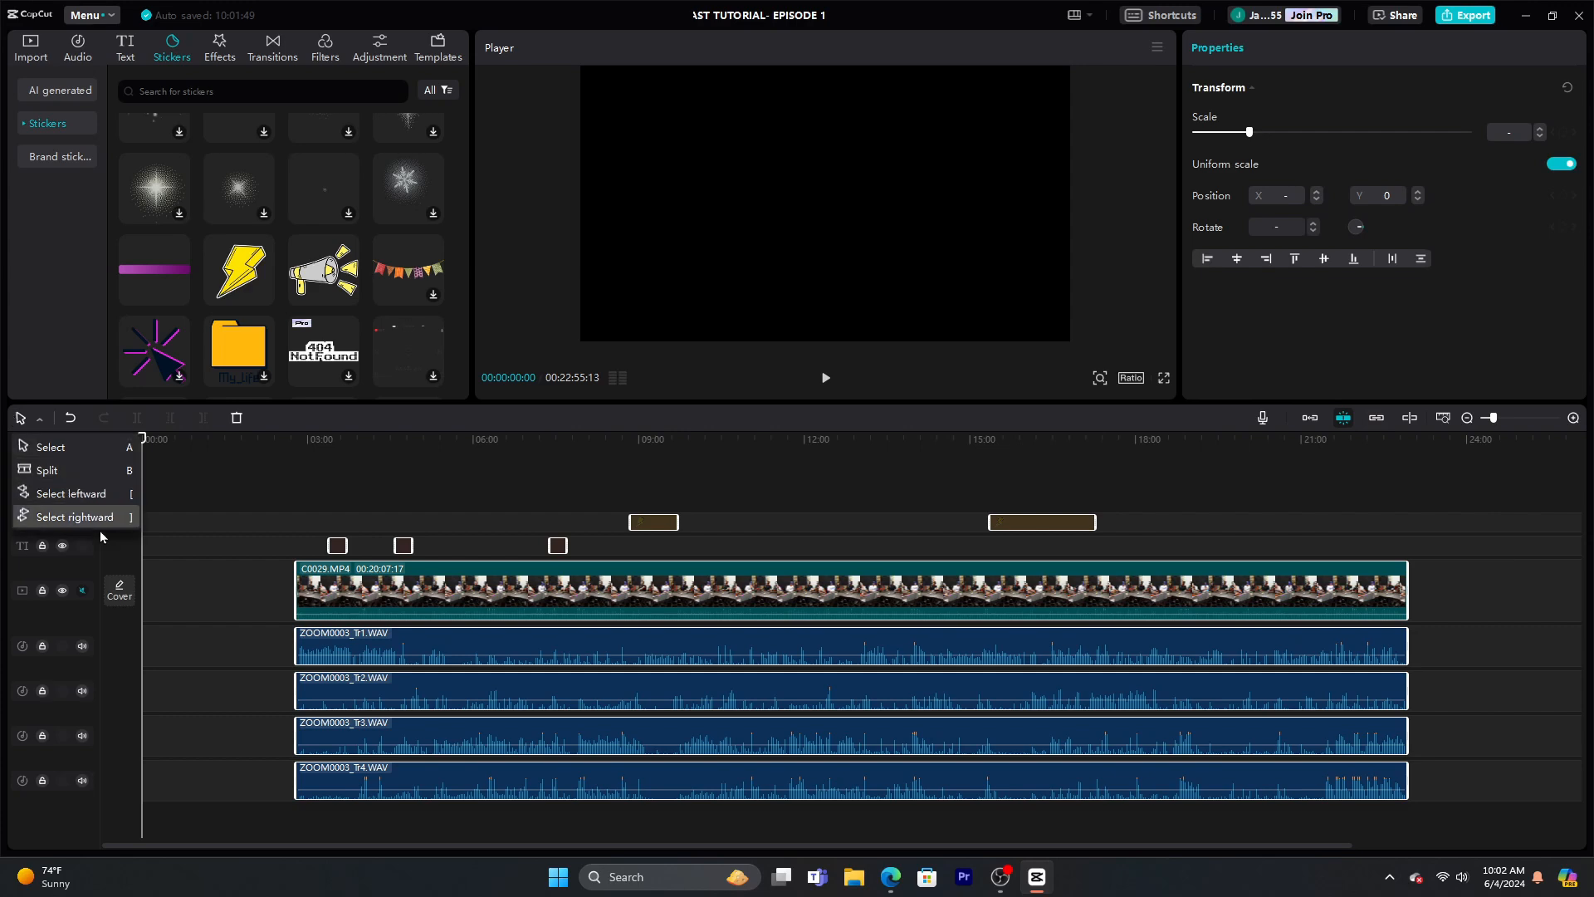
{"action": "left_click", "coordinate": [92, 494]}
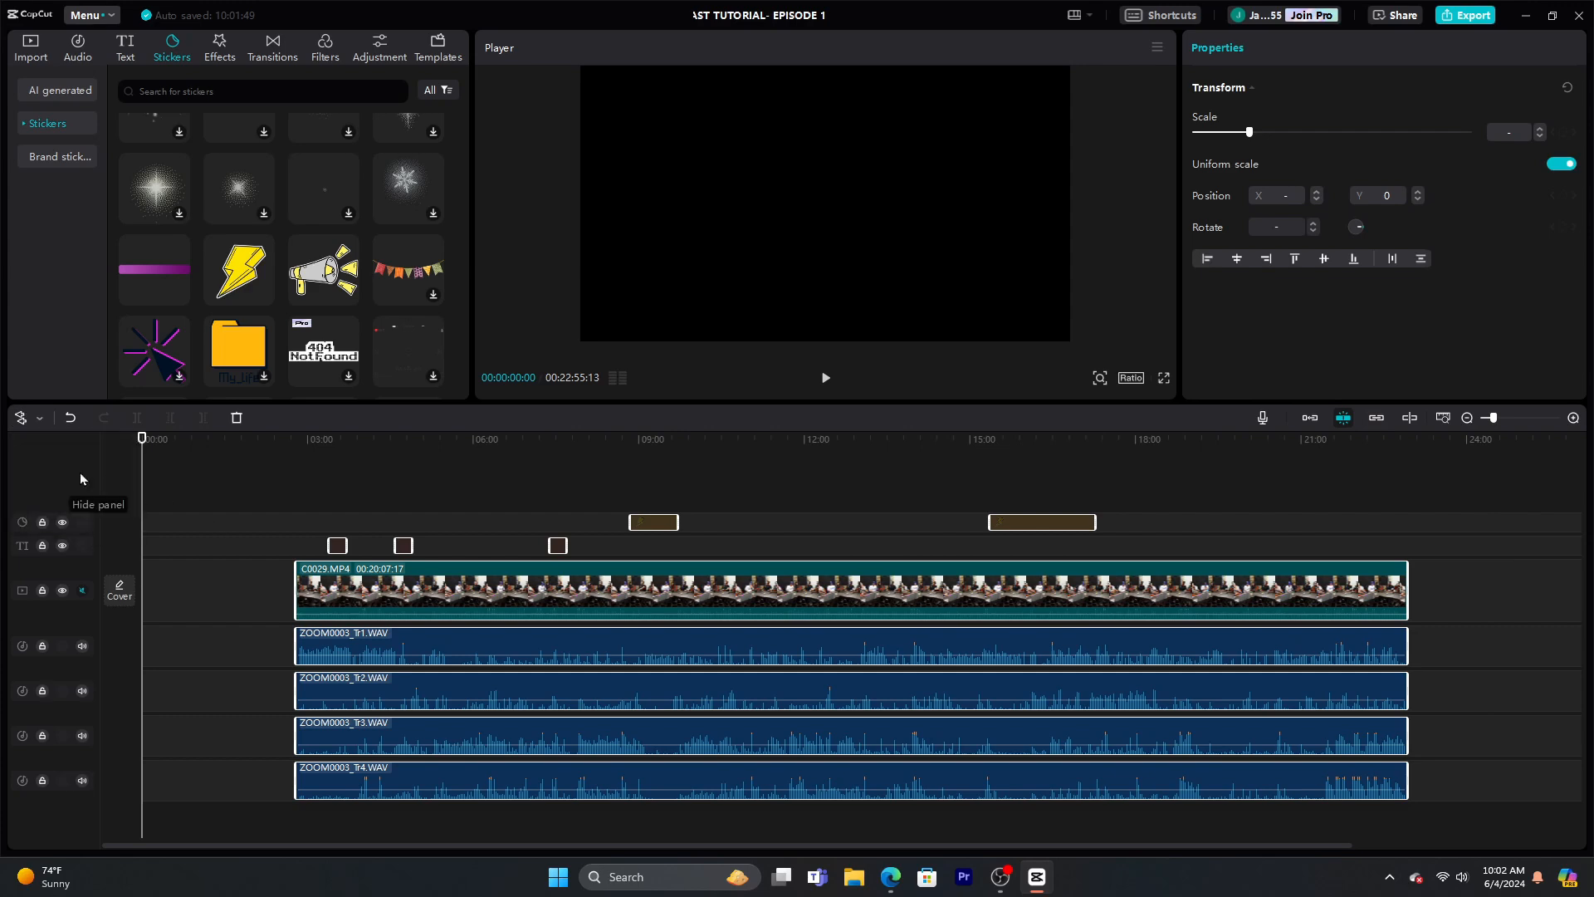
{"action": "left_click", "coordinate": [28, 419]}
{"action": "left_click", "coordinate": [58, 450]}
Place clip- intros.mp4 from the project media at the very start of the main video track
{"action": "left_click", "coordinate": [36, 39]}
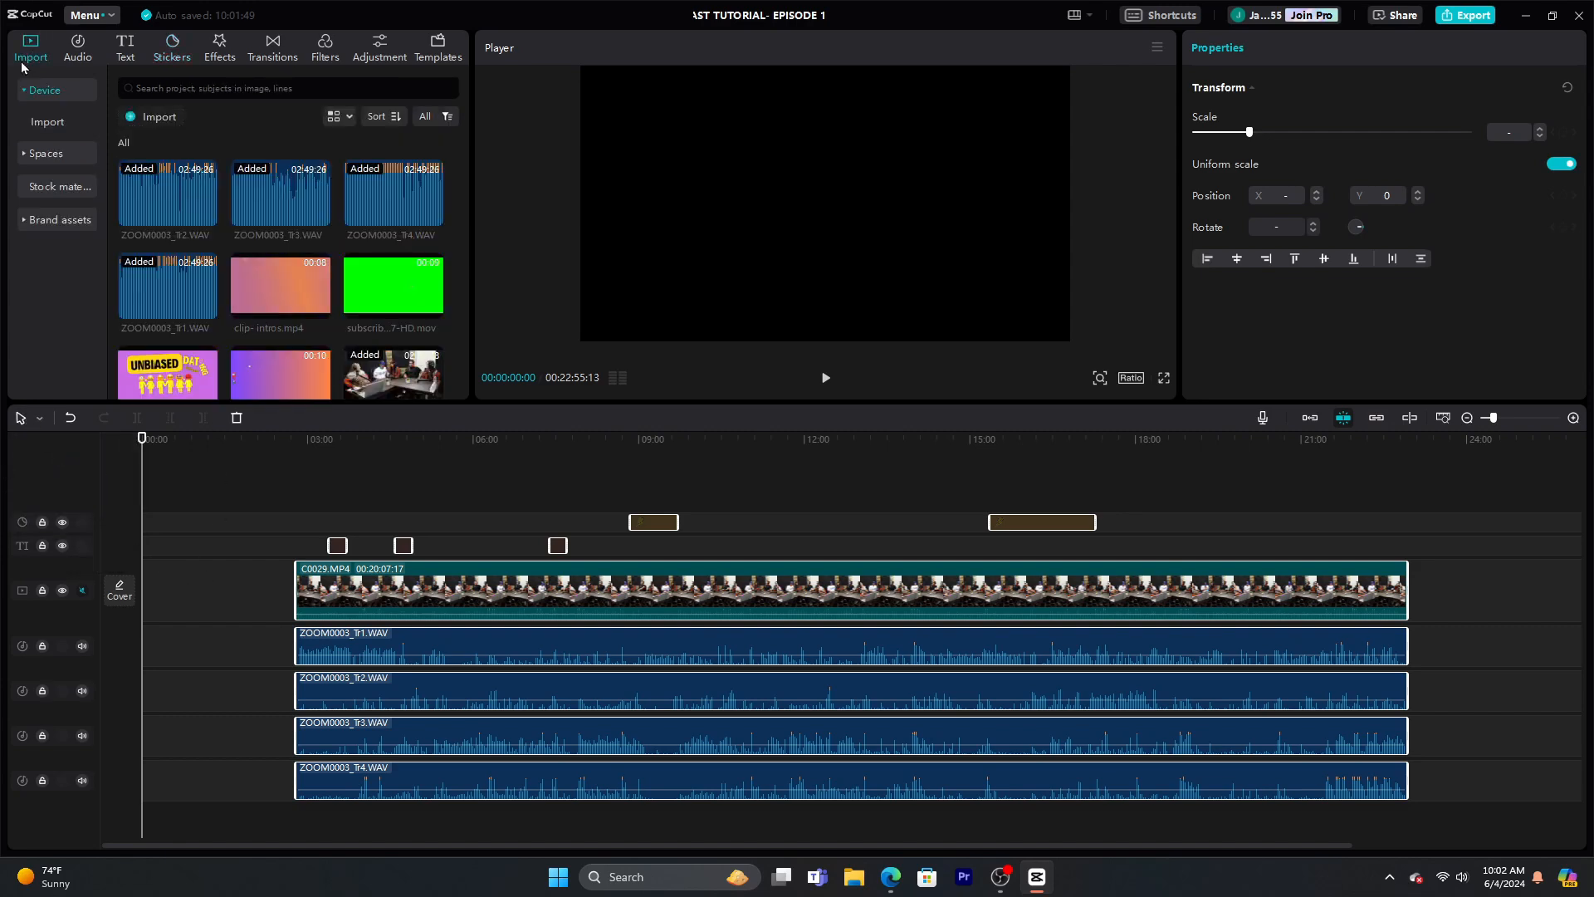
{"action": "scroll", "coordinate": [226, 226], "scroll_direction": "down", "scroll_amount": 1}
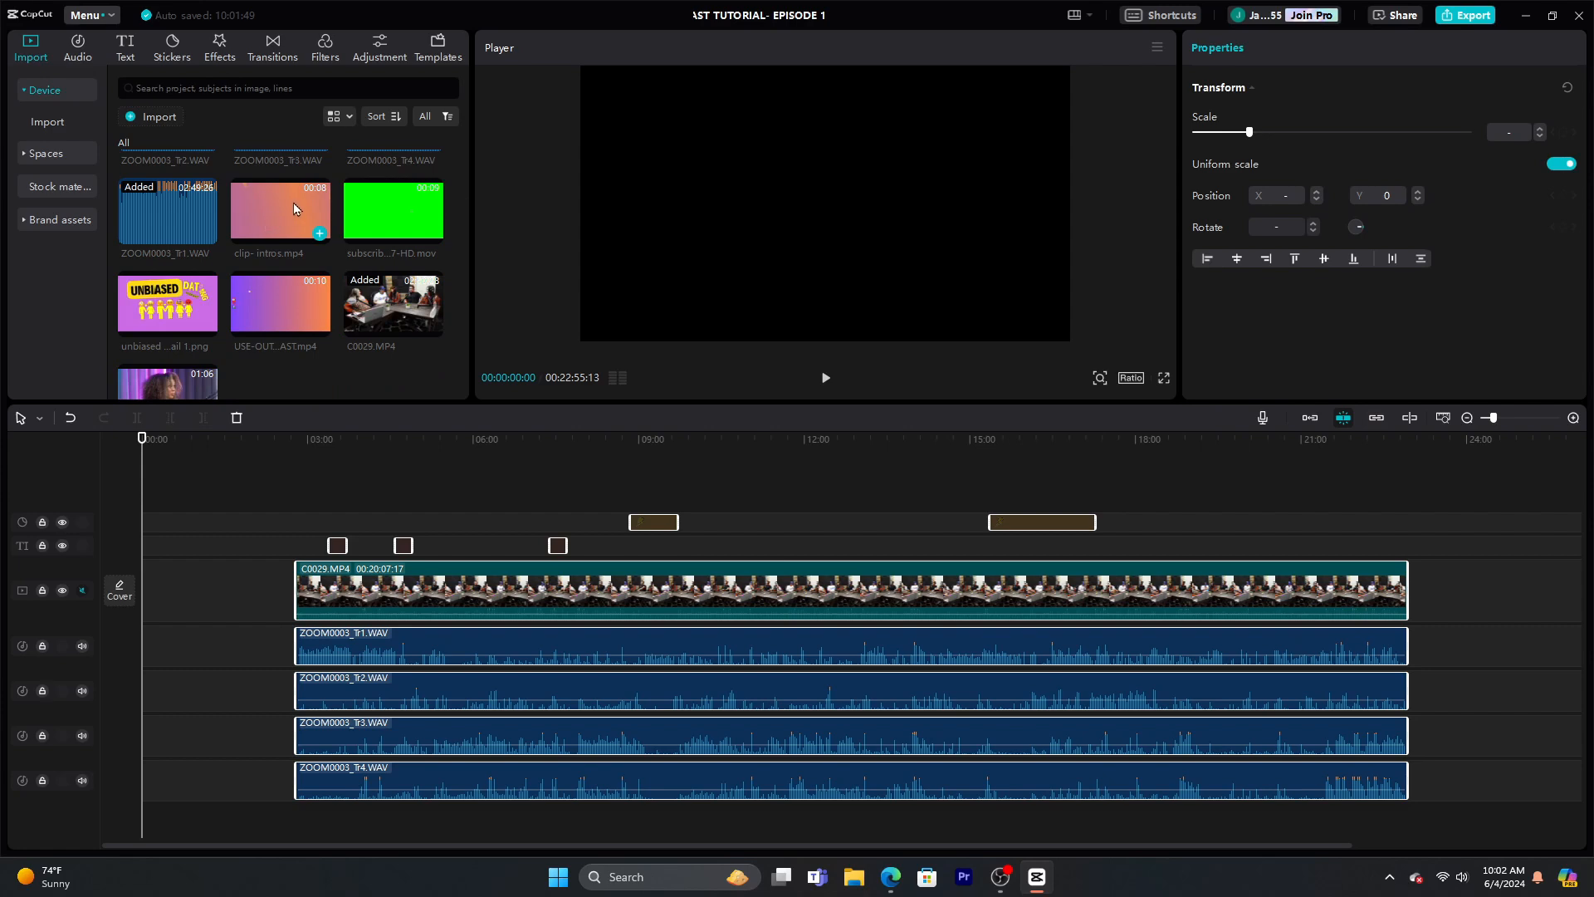
{"action": "left_click_drag", "start_coordinate": [293, 202], "coordinate": [145, 611]}
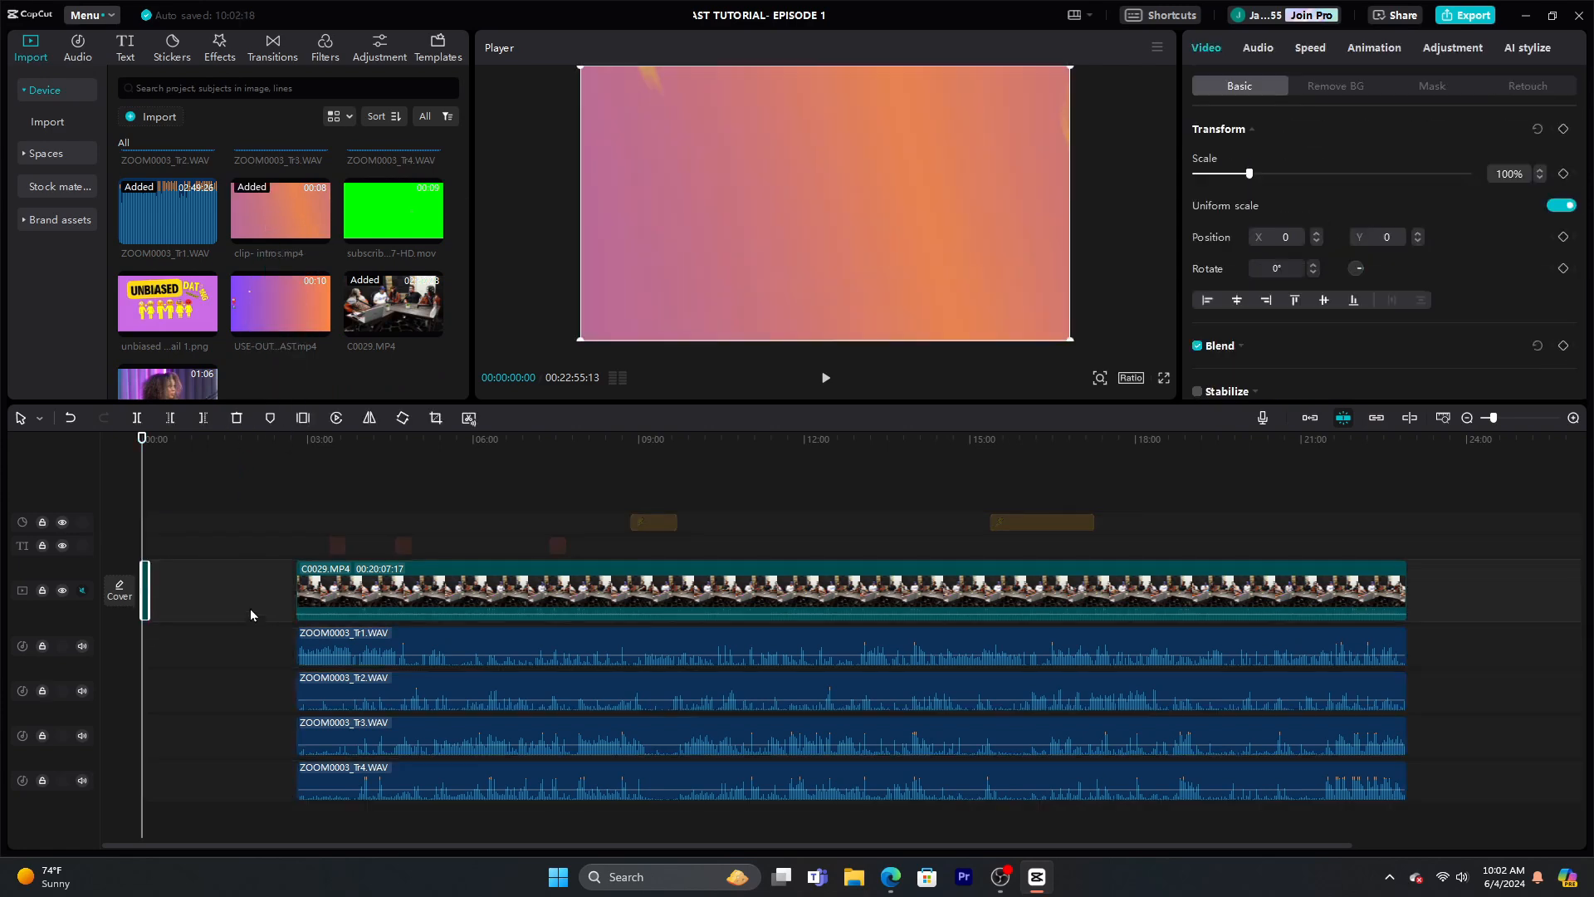
Select everything after the intro with Select rightward and move it up against the end of the intro clip
{"action": "left_click", "coordinate": [39, 418]}
{"action": "left_click", "coordinate": [82, 517]}
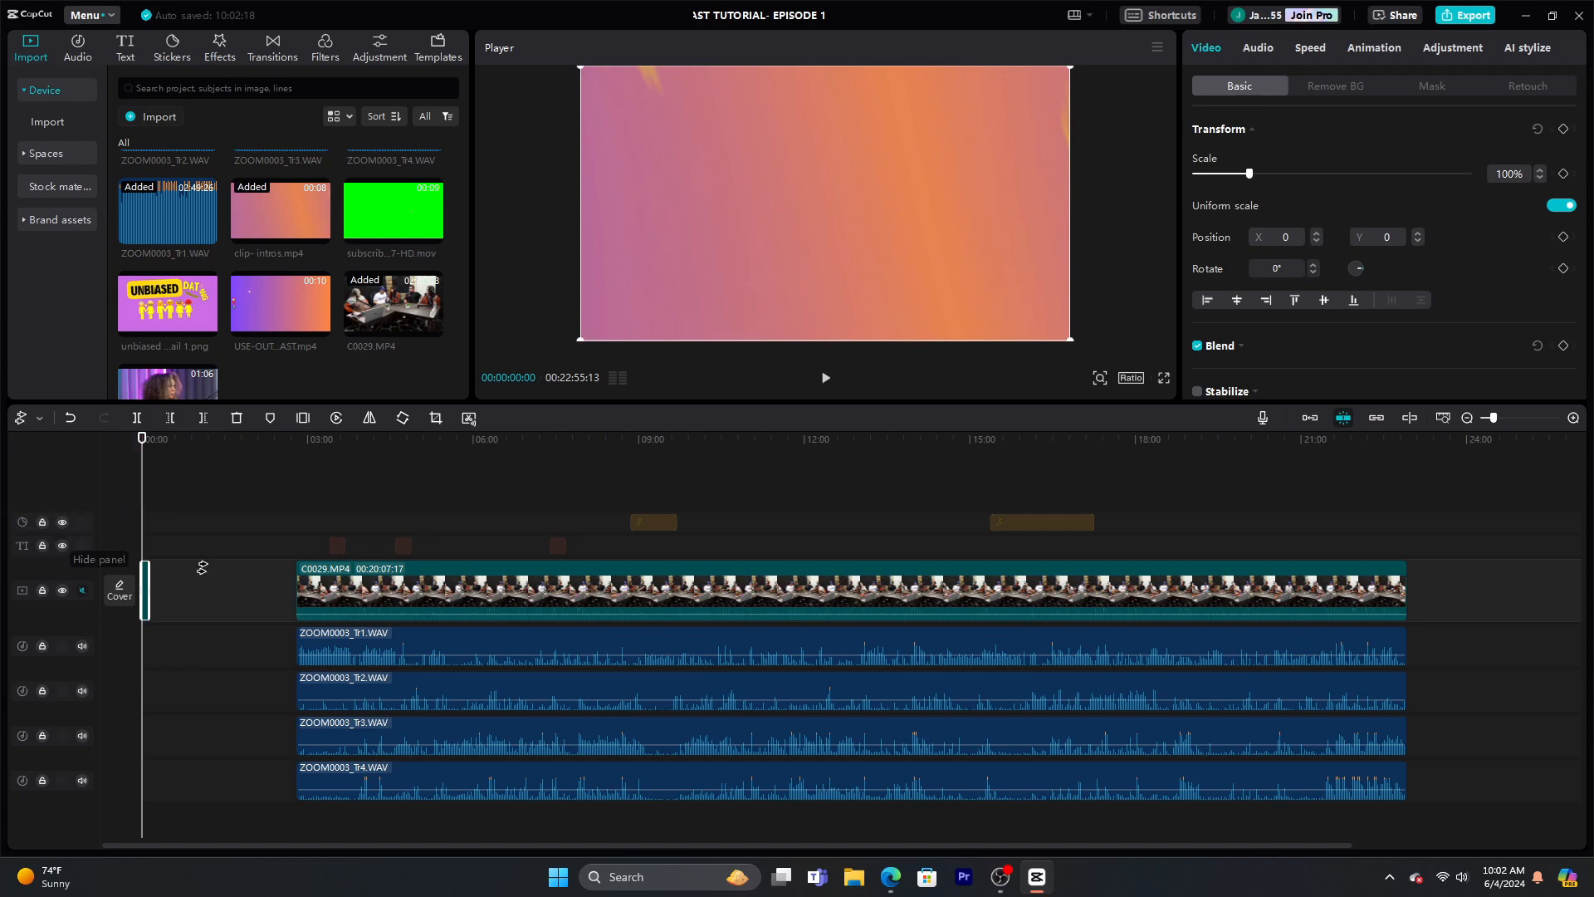
{"action": "left_click_drag", "start_coordinate": [278, 527], "coordinate": [142, 543]}
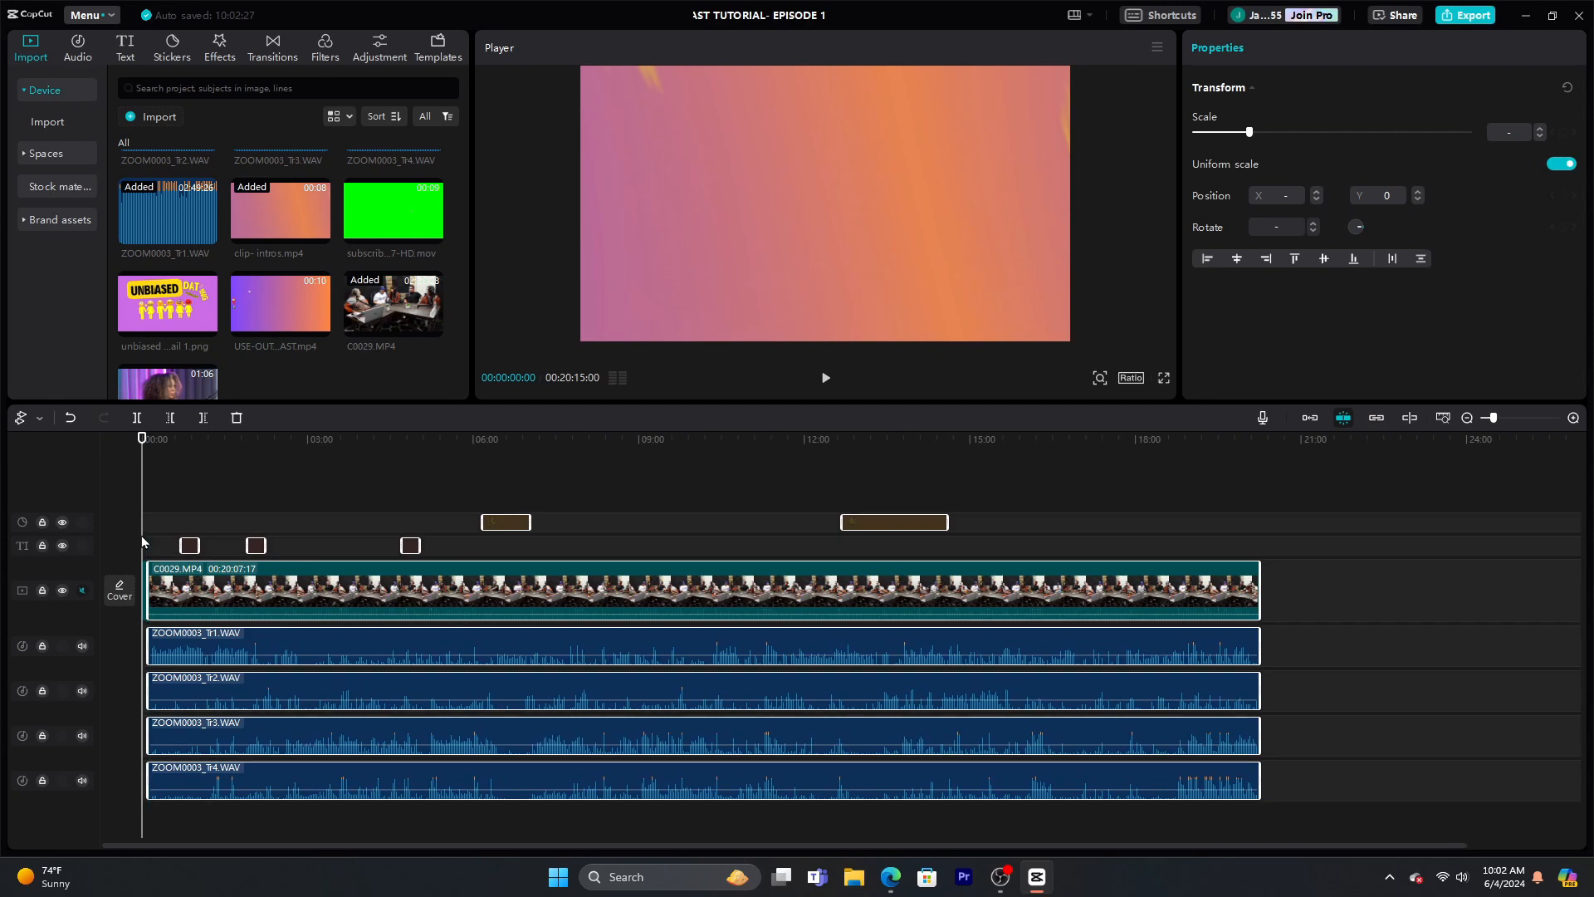
Play the end of the intro clip to check its sound
{"action": "left_click", "coordinate": [1573, 418]}
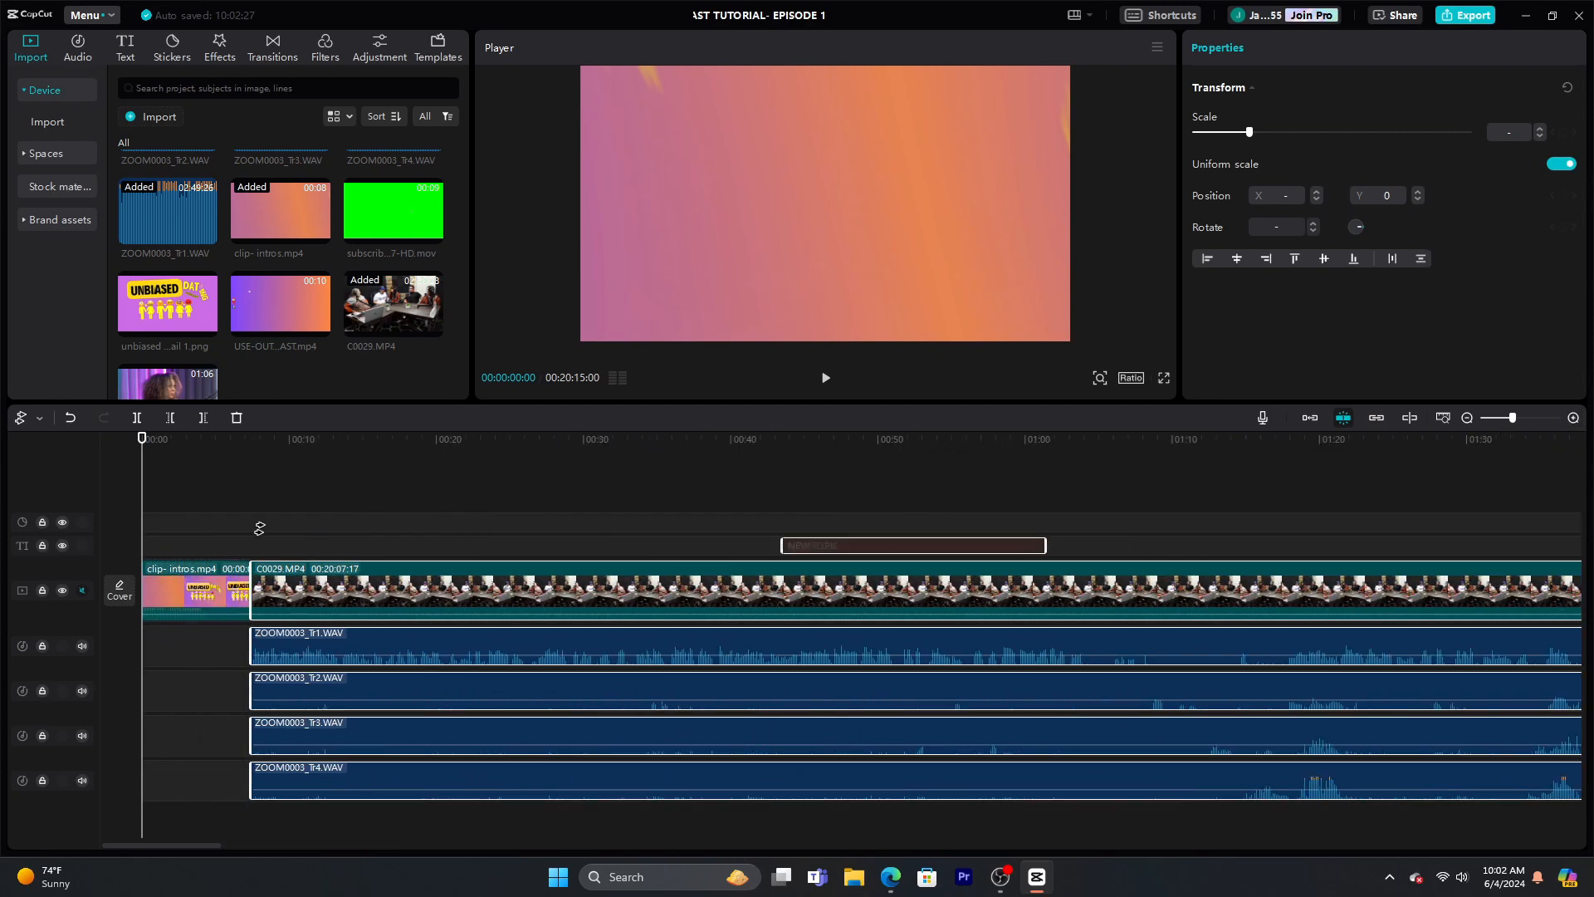
{"action": "left_click", "coordinate": [229, 510]}
{"action": "left_click", "coordinate": [826, 379]}
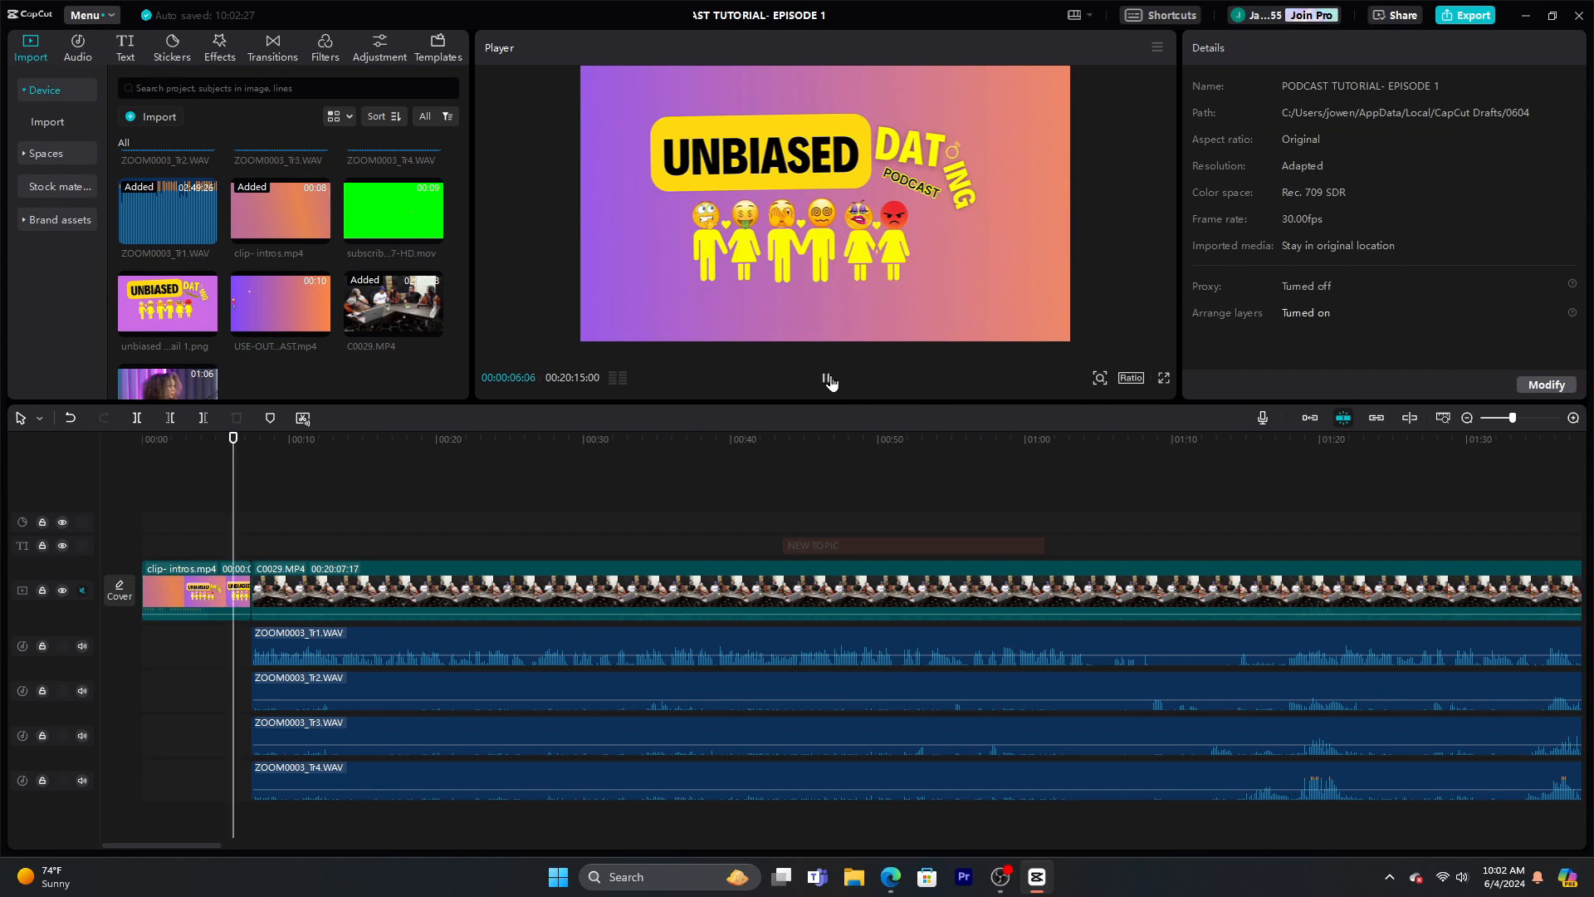
{"action": "left_click", "coordinate": [827, 379]}
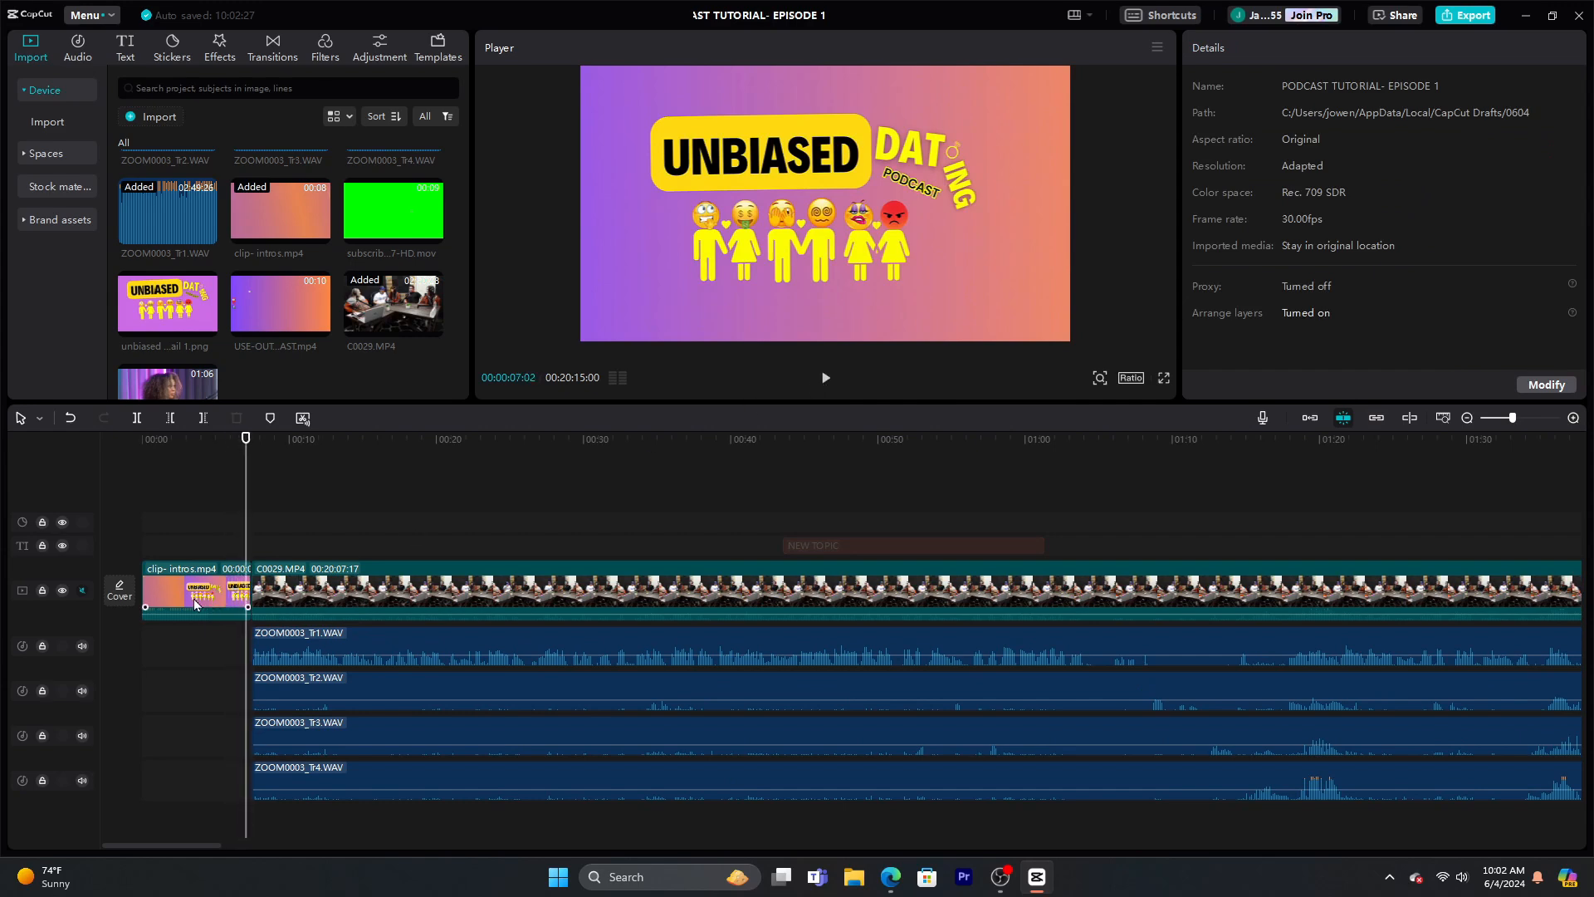
Unmute the main video track and set the volume of the C0029.MP4 clip to -∞ dB
{"action": "left_click", "coordinate": [81, 592]}
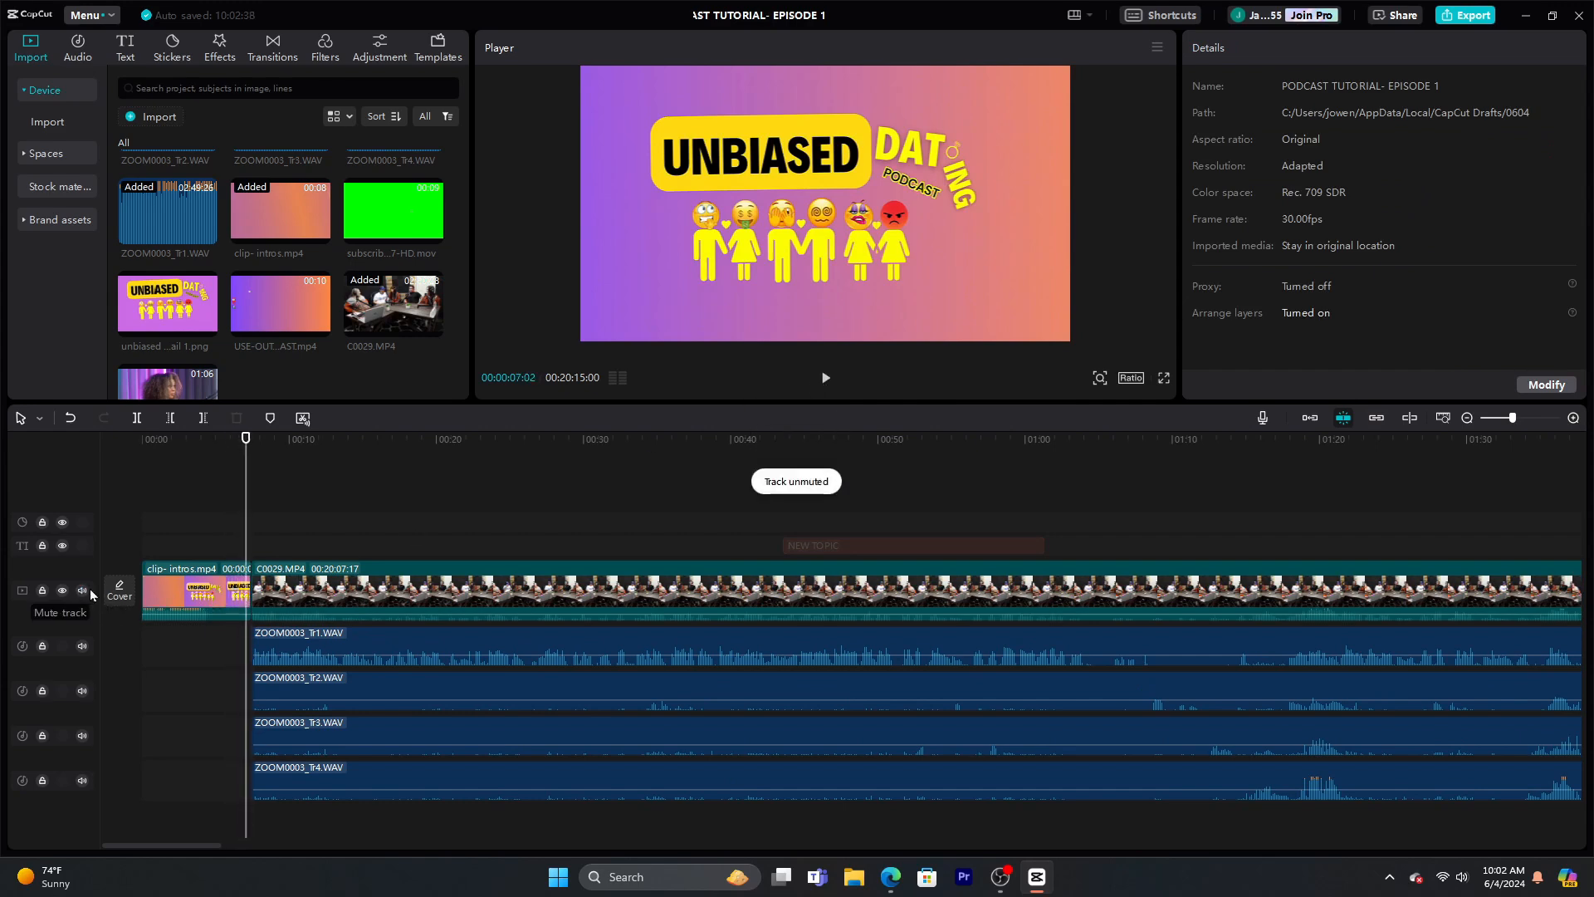
{"action": "left_click", "coordinate": [461, 586]}
{"action": "left_click", "coordinate": [1275, 47]}
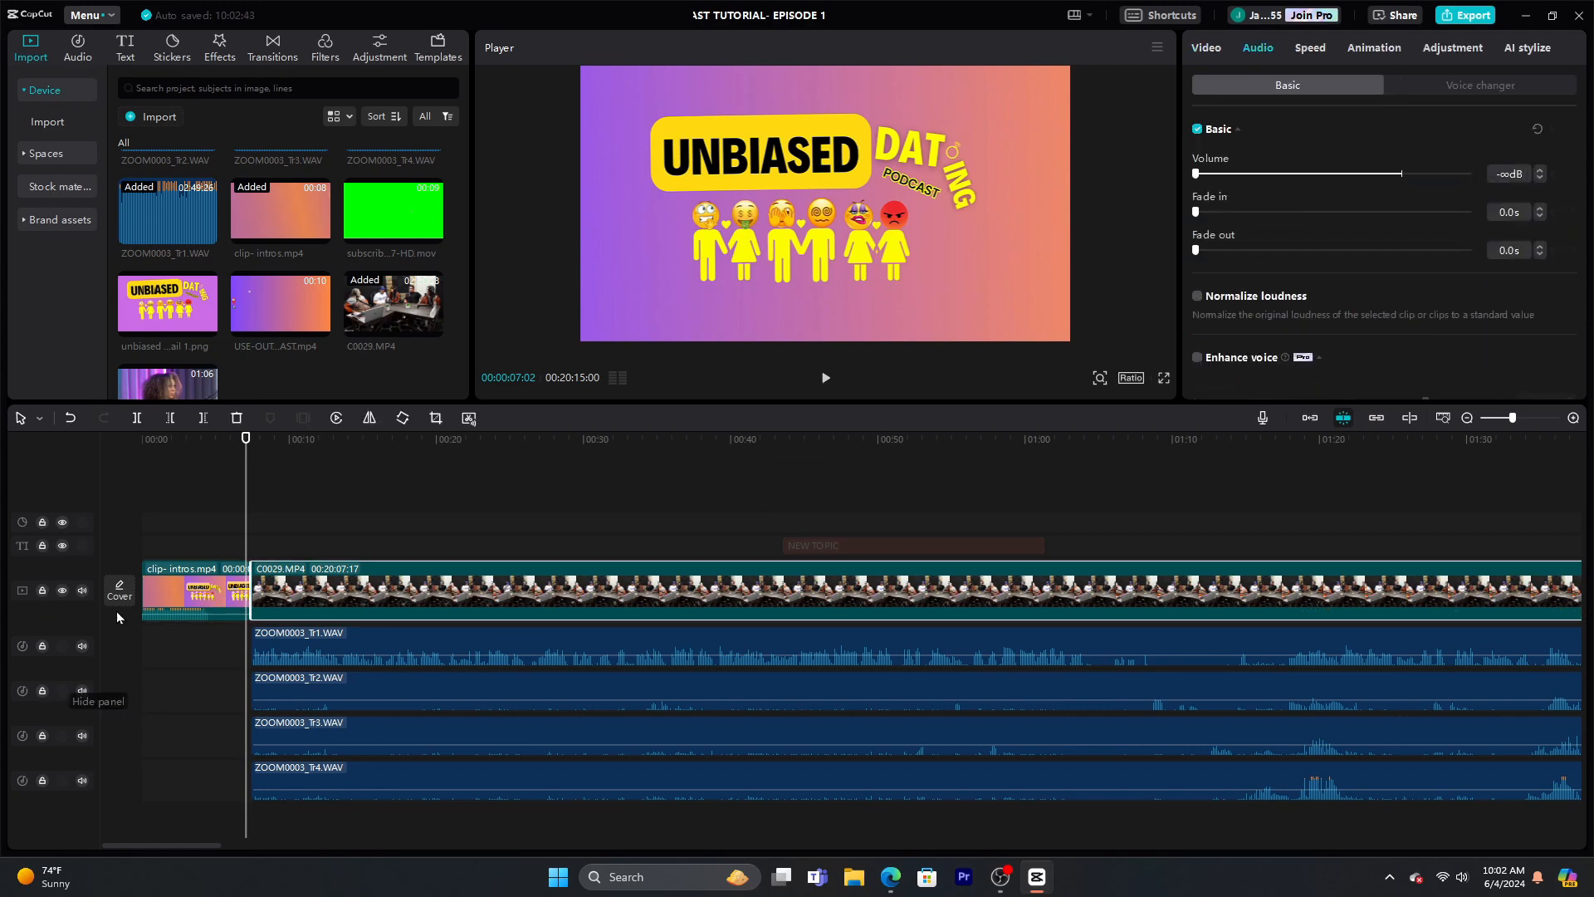
Play the intro clip from about three seconds in to find where to trim it
{"action": "left_click", "coordinate": [190, 515]}
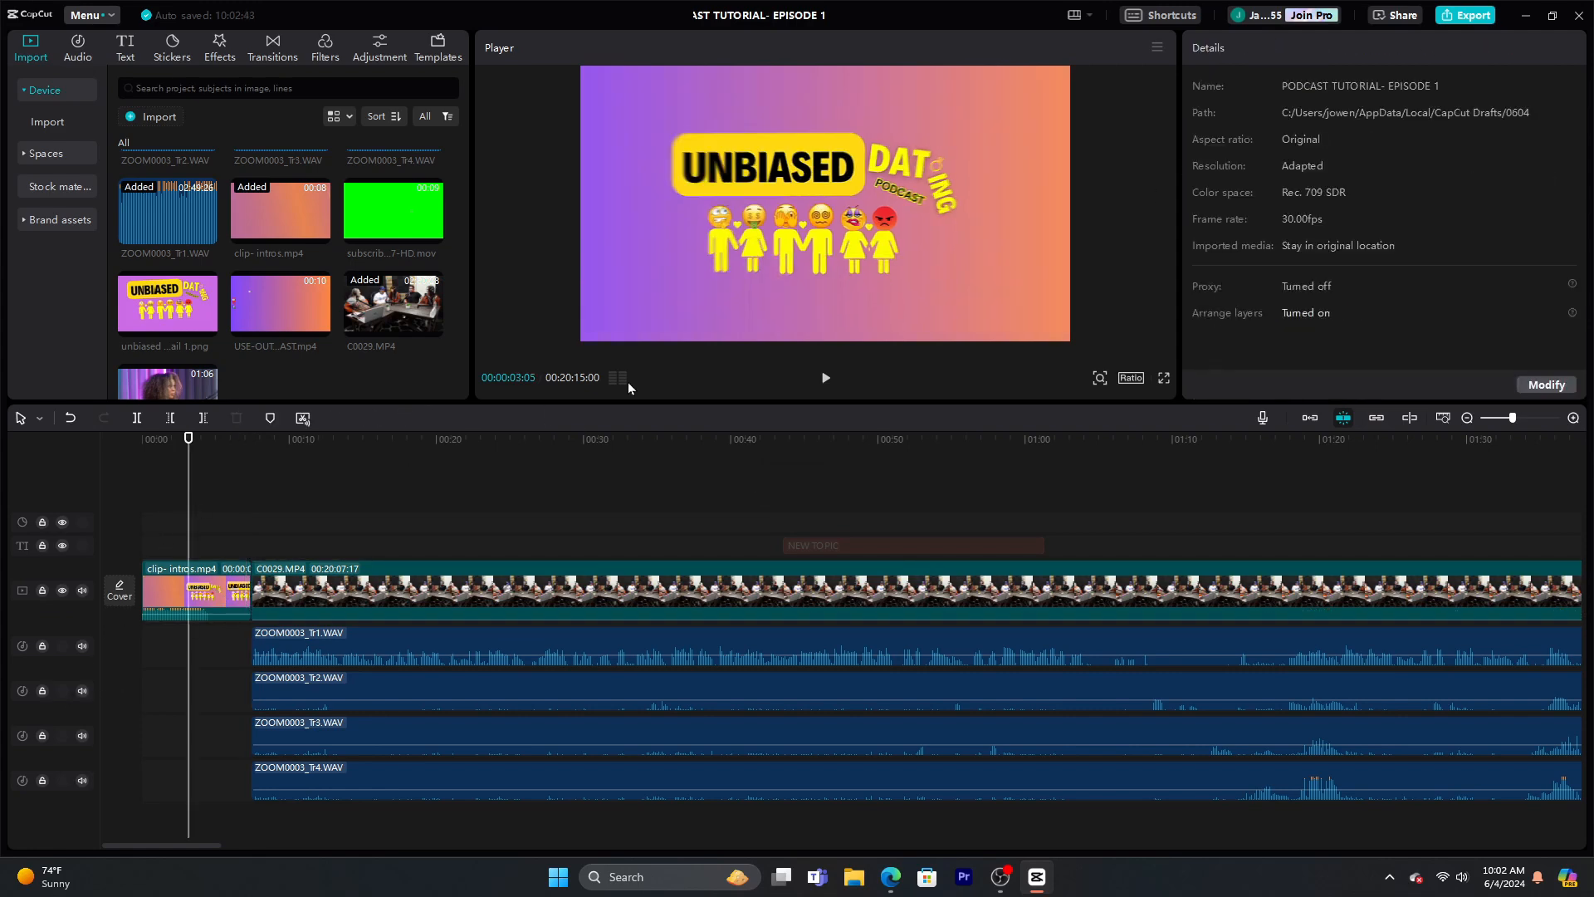
{"action": "left_click", "coordinate": [826, 379]}
{"action": "left_click", "coordinate": [827, 380]}
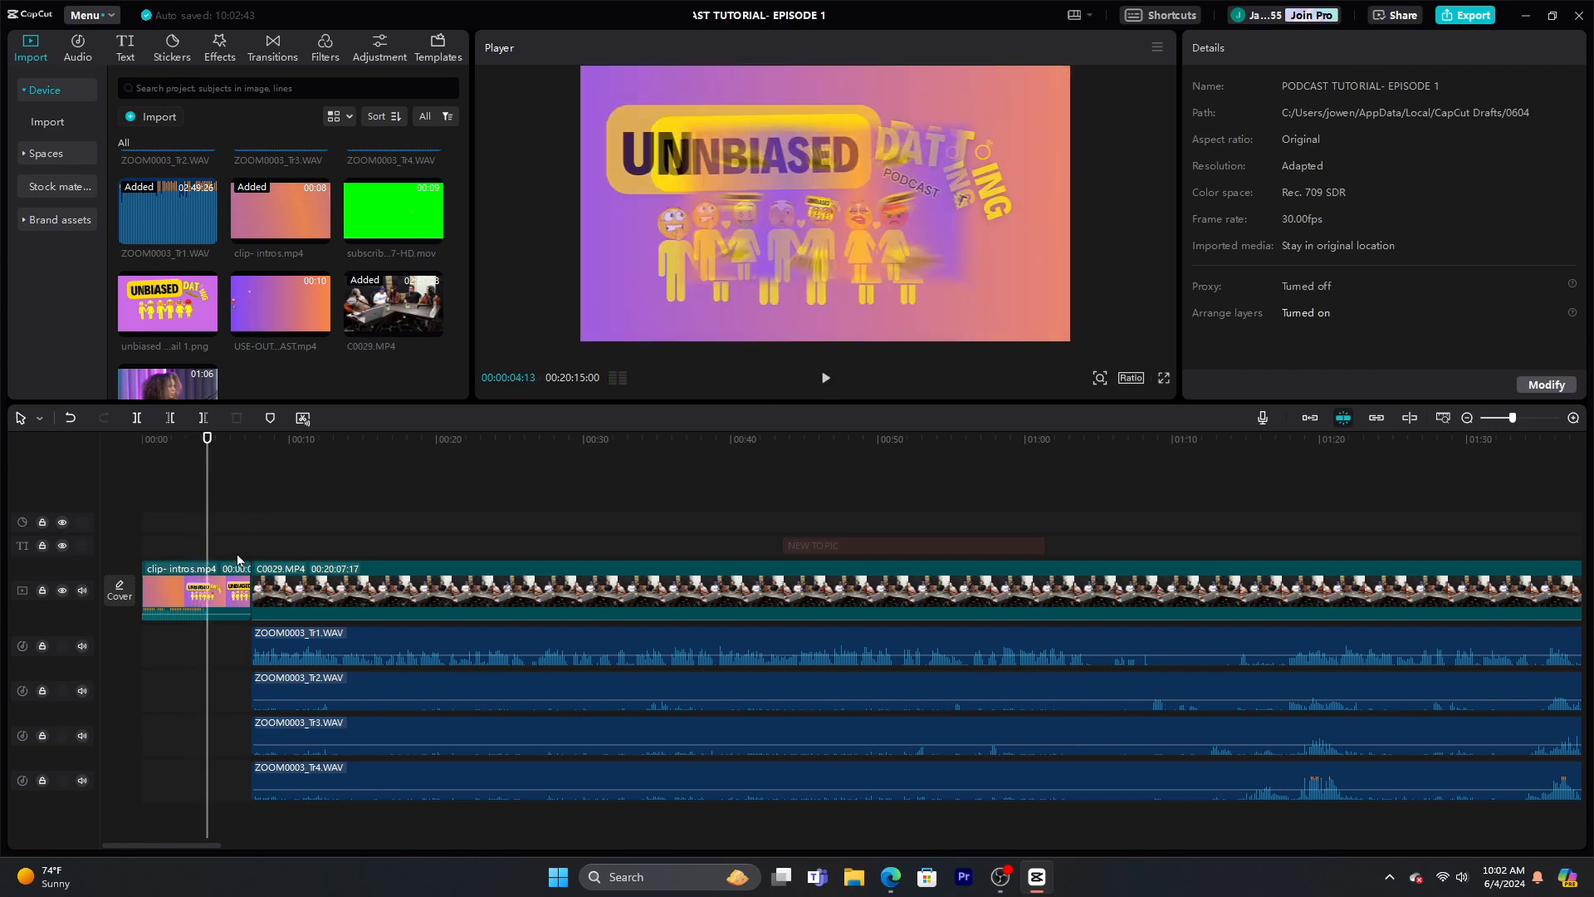
{"action": "left_click", "coordinate": [229, 598]}
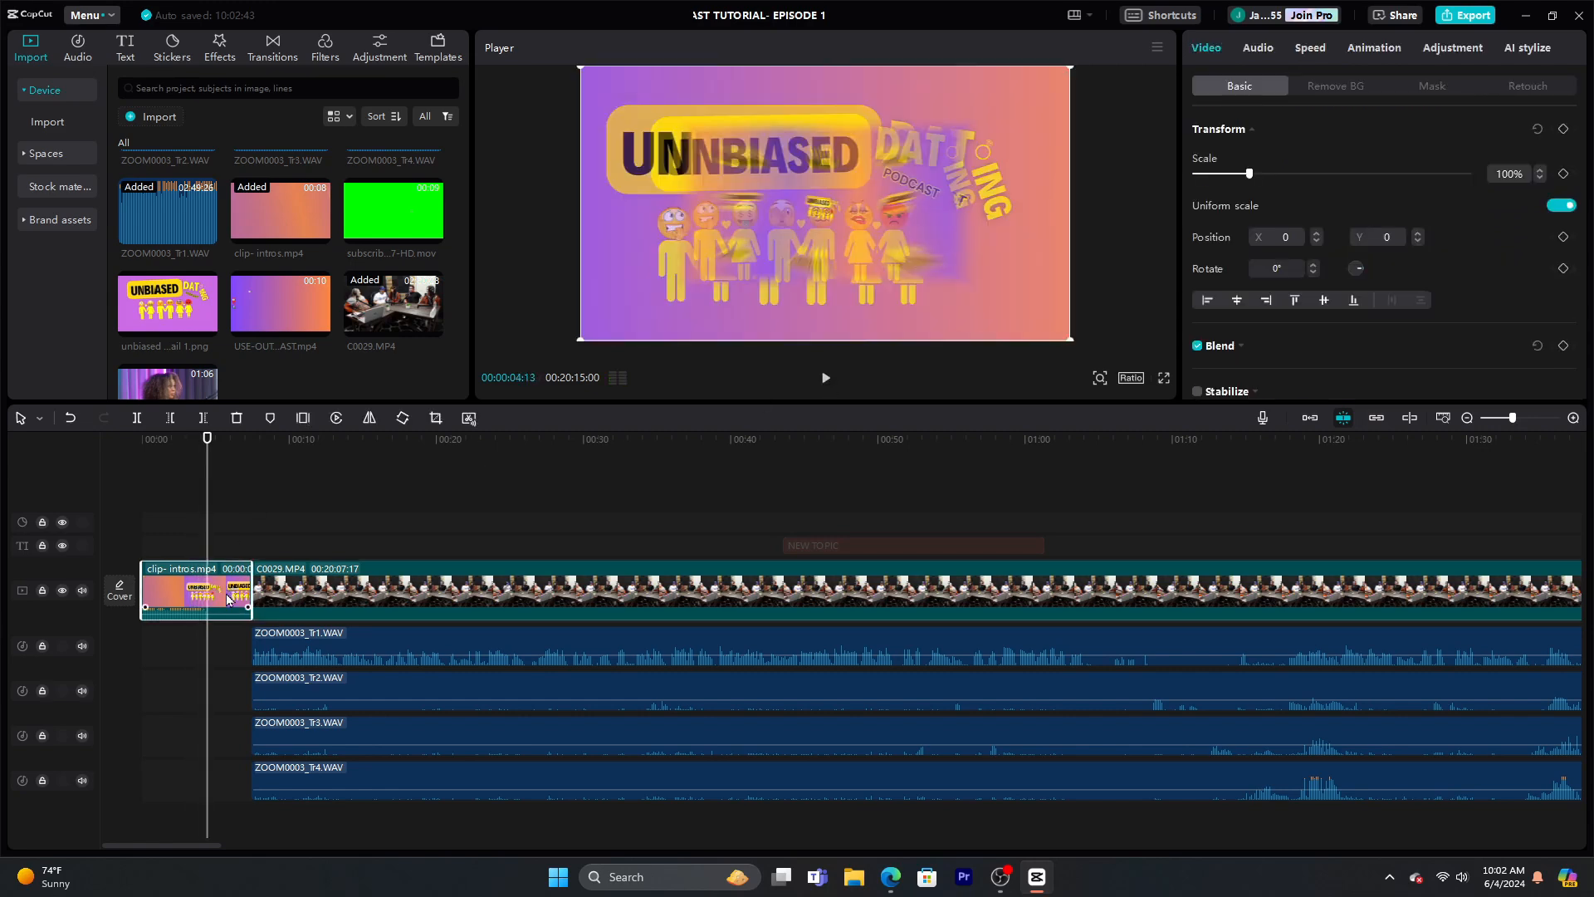
{"action": "left_click", "coordinate": [826, 381]}
{"action": "left_click", "coordinate": [826, 380]}
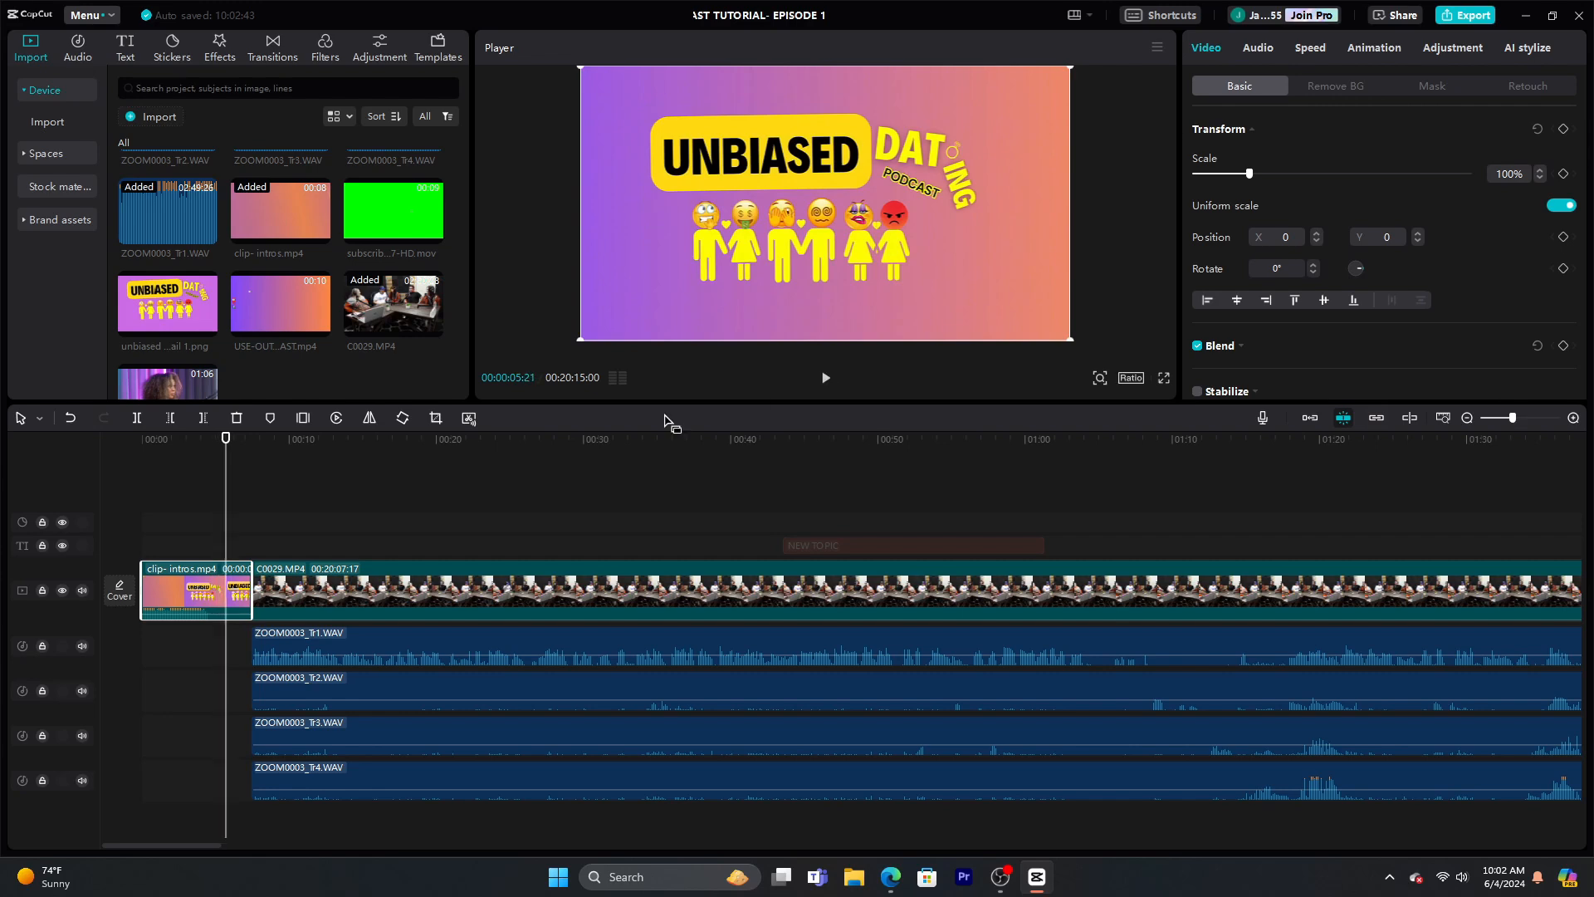
Split the intro clip at 00:00:04:15 and delete the part after the cut
{"action": "left_click_drag", "start_coordinate": [225, 490], "coordinate": [208, 493]}
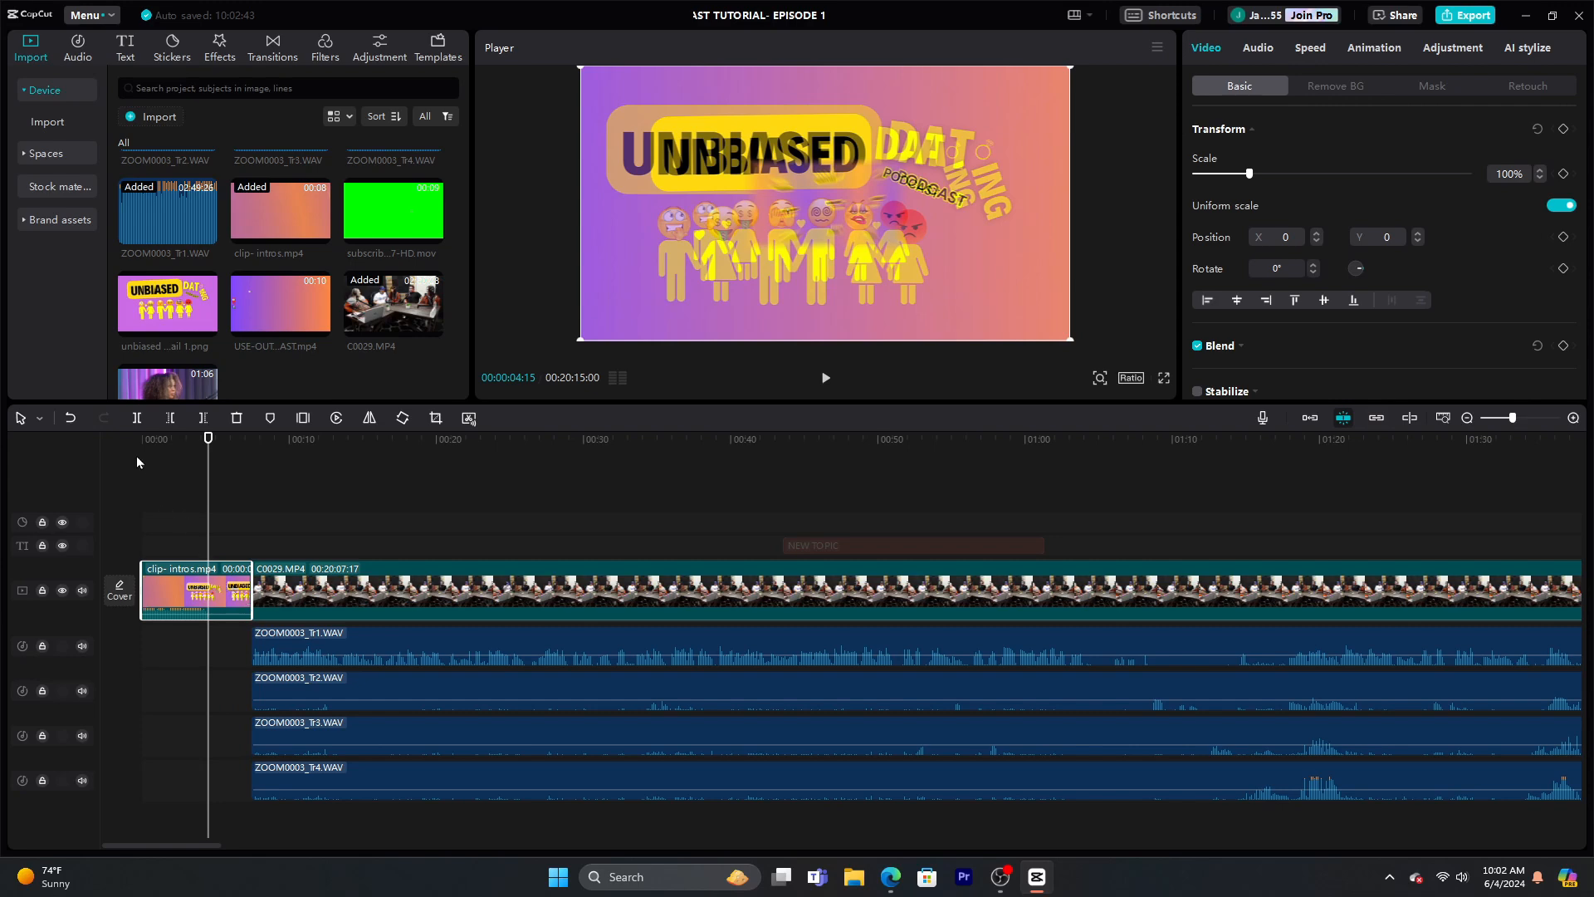
{"action": "left_click", "coordinate": [137, 418]}
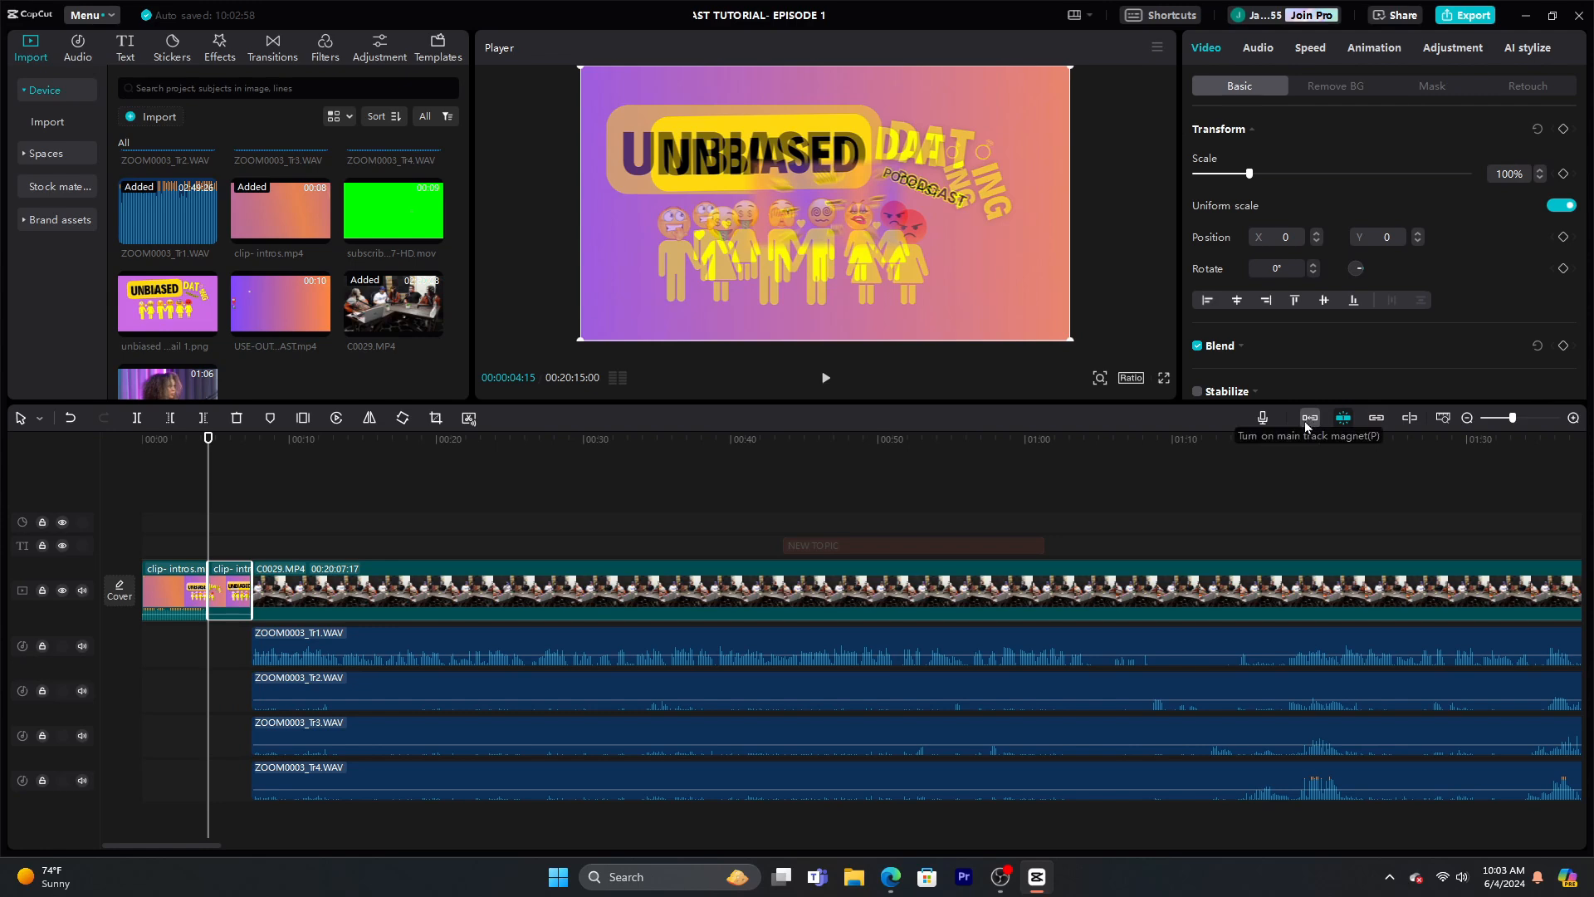
{"action": "left_click", "coordinate": [236, 419]}
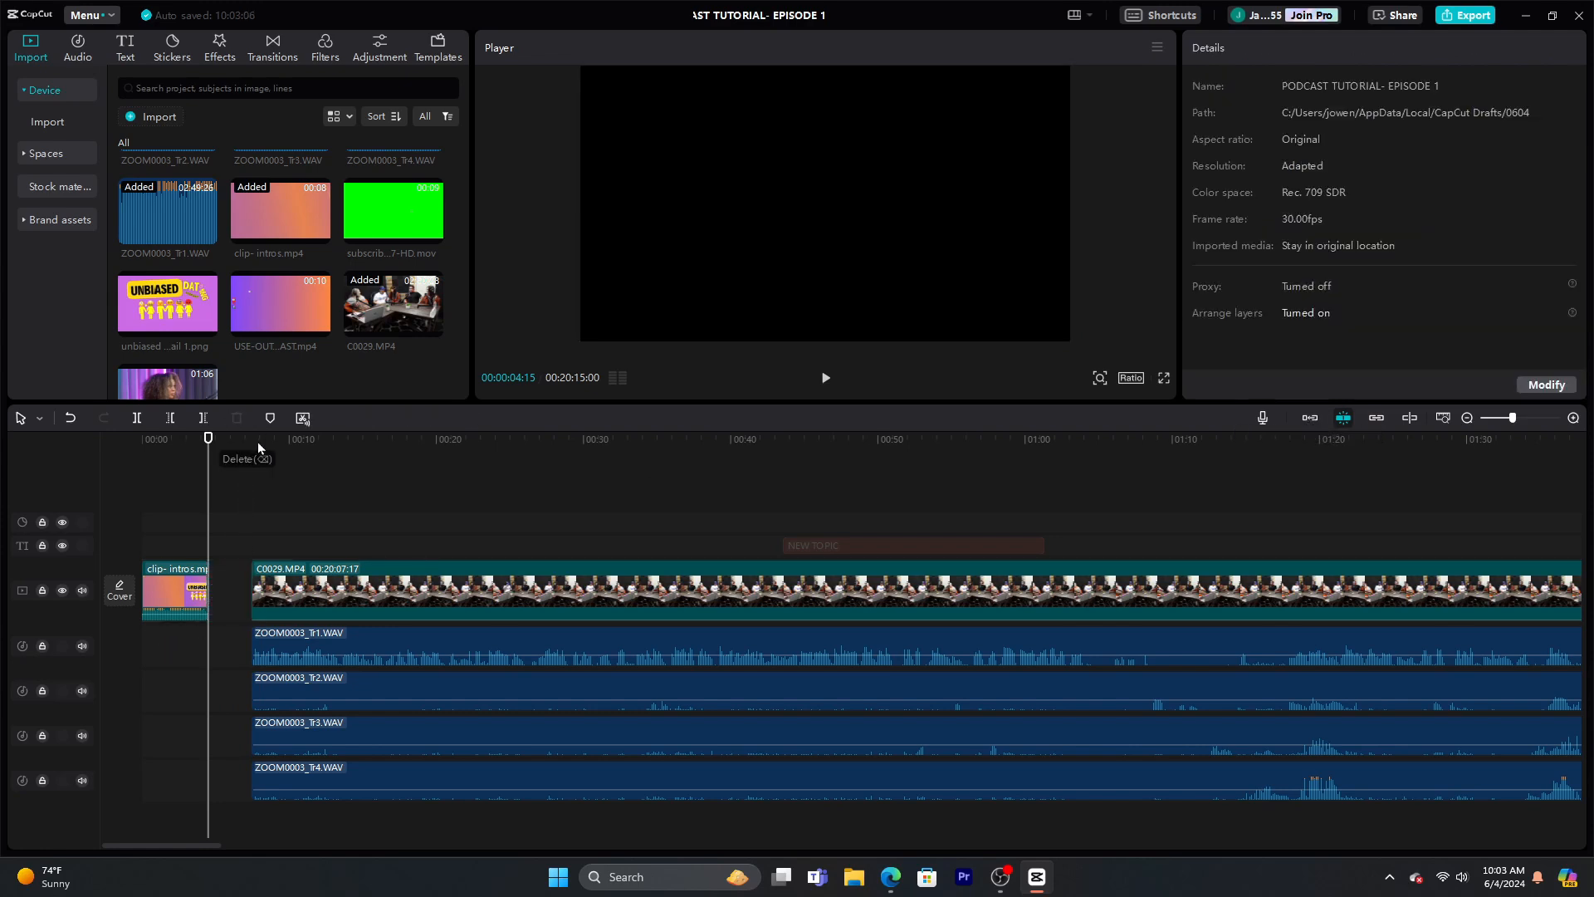
Select everything after the shortened intro with Select rightward, close the gap up to the intro, and return to the Select tool
{"action": "left_click", "coordinate": [39, 418]}
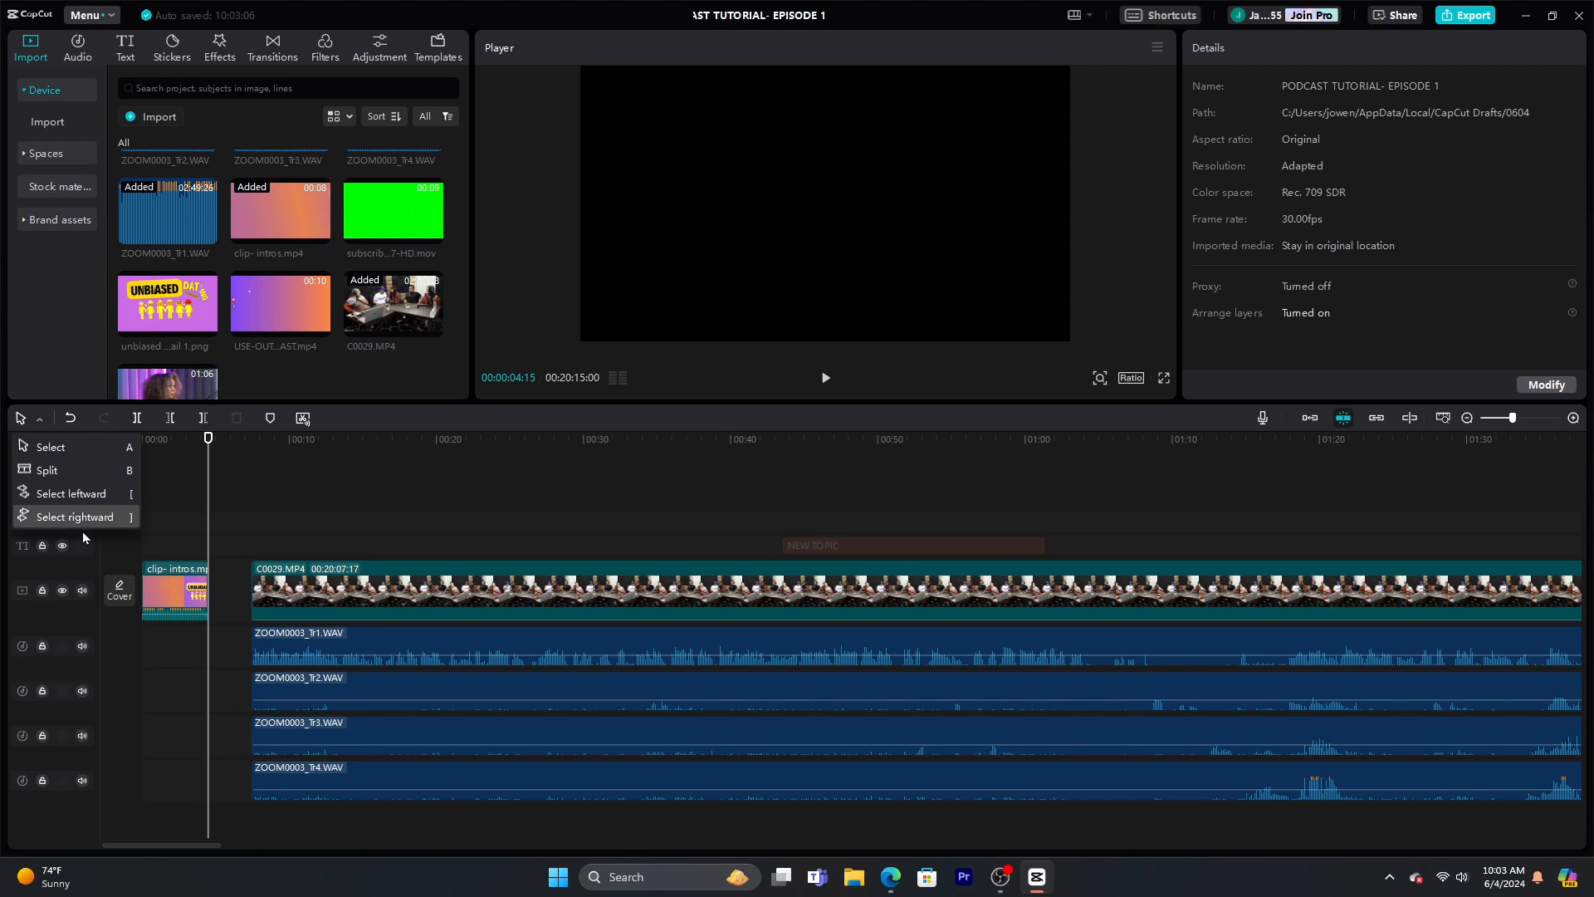
{"action": "left_click", "coordinate": [83, 518]}
{"action": "left_click_drag", "start_coordinate": [232, 530], "coordinate": [193, 536]}
{"action": "key", "text": "a"}
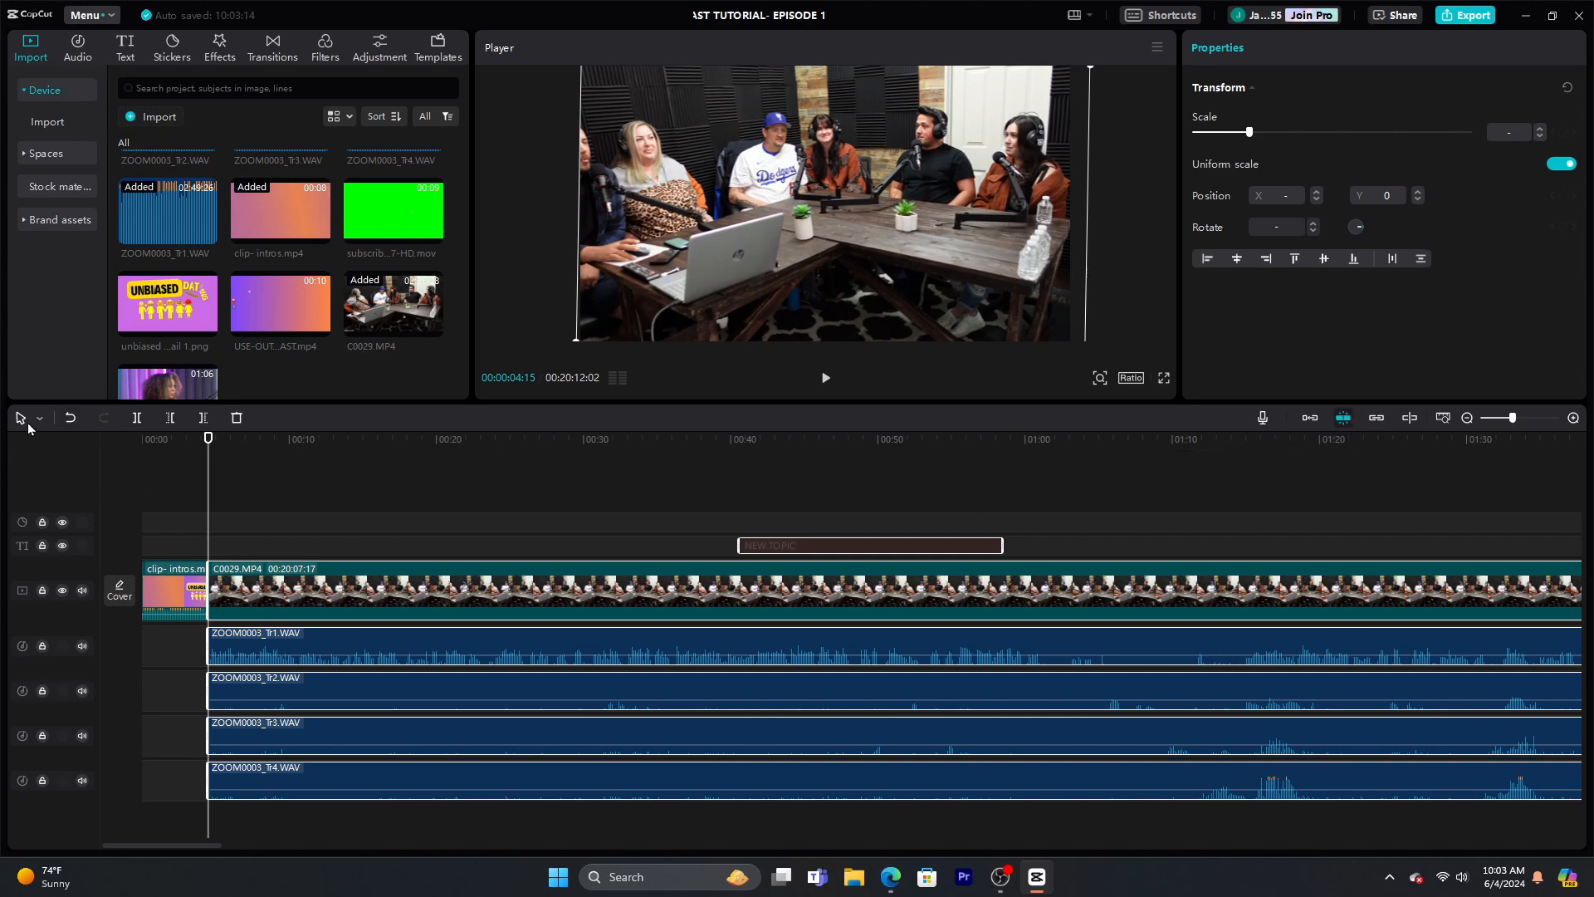
Undo closing the gap after the intro, move the main recording and its audio back against it, and play across the cut
{"action": "left_click", "coordinate": [69, 418]}
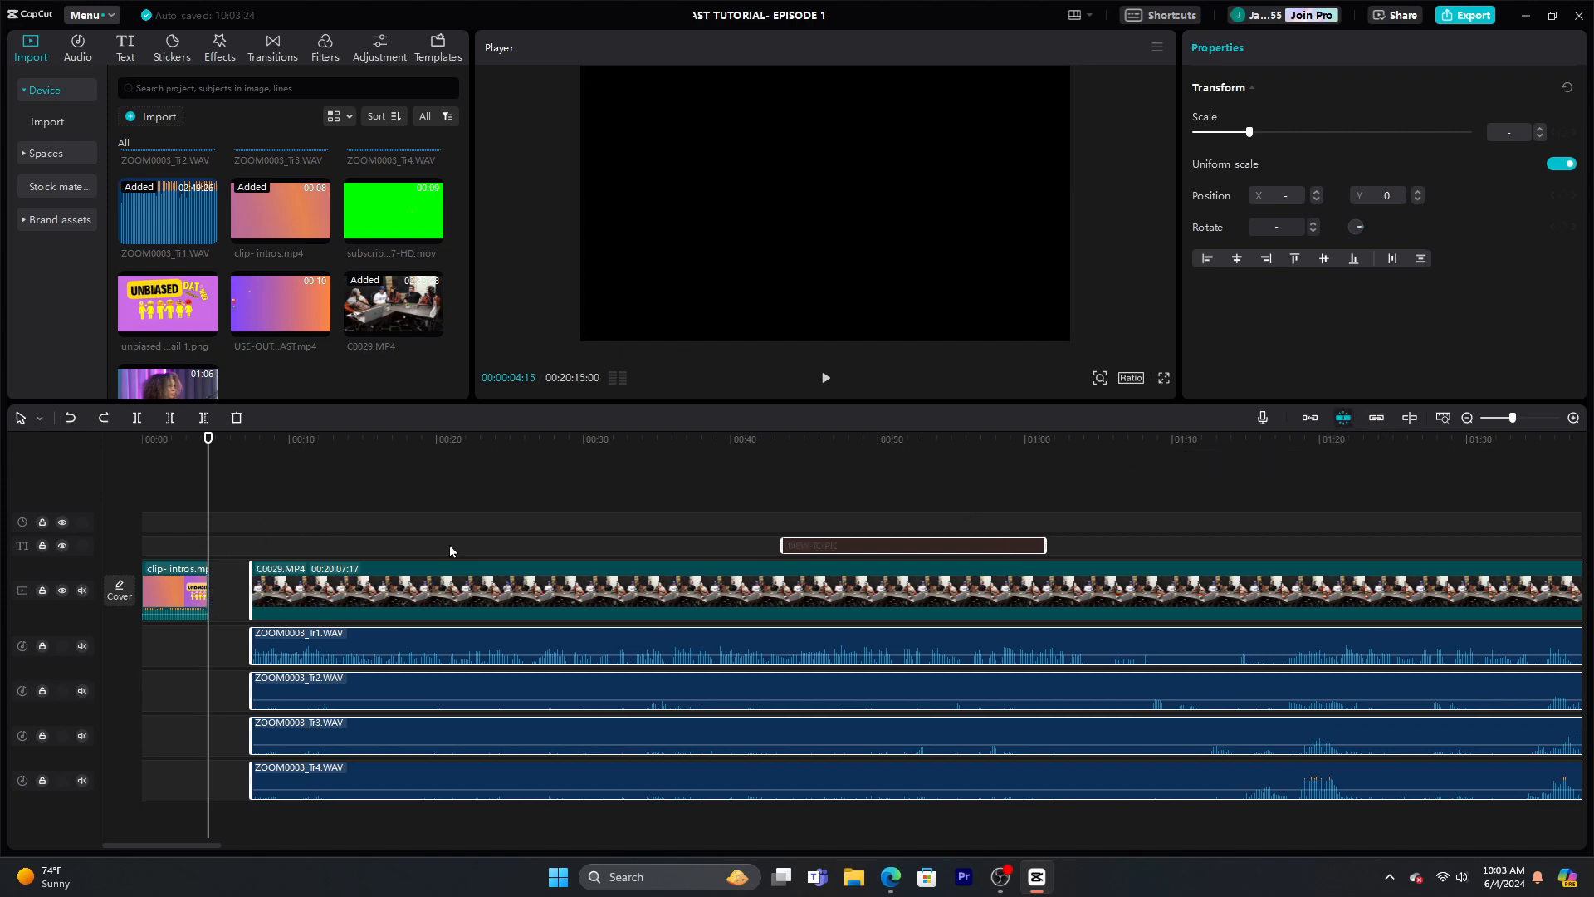
{"action": "left_click_drag", "start_coordinate": [320, 591], "coordinate": [278, 601]}
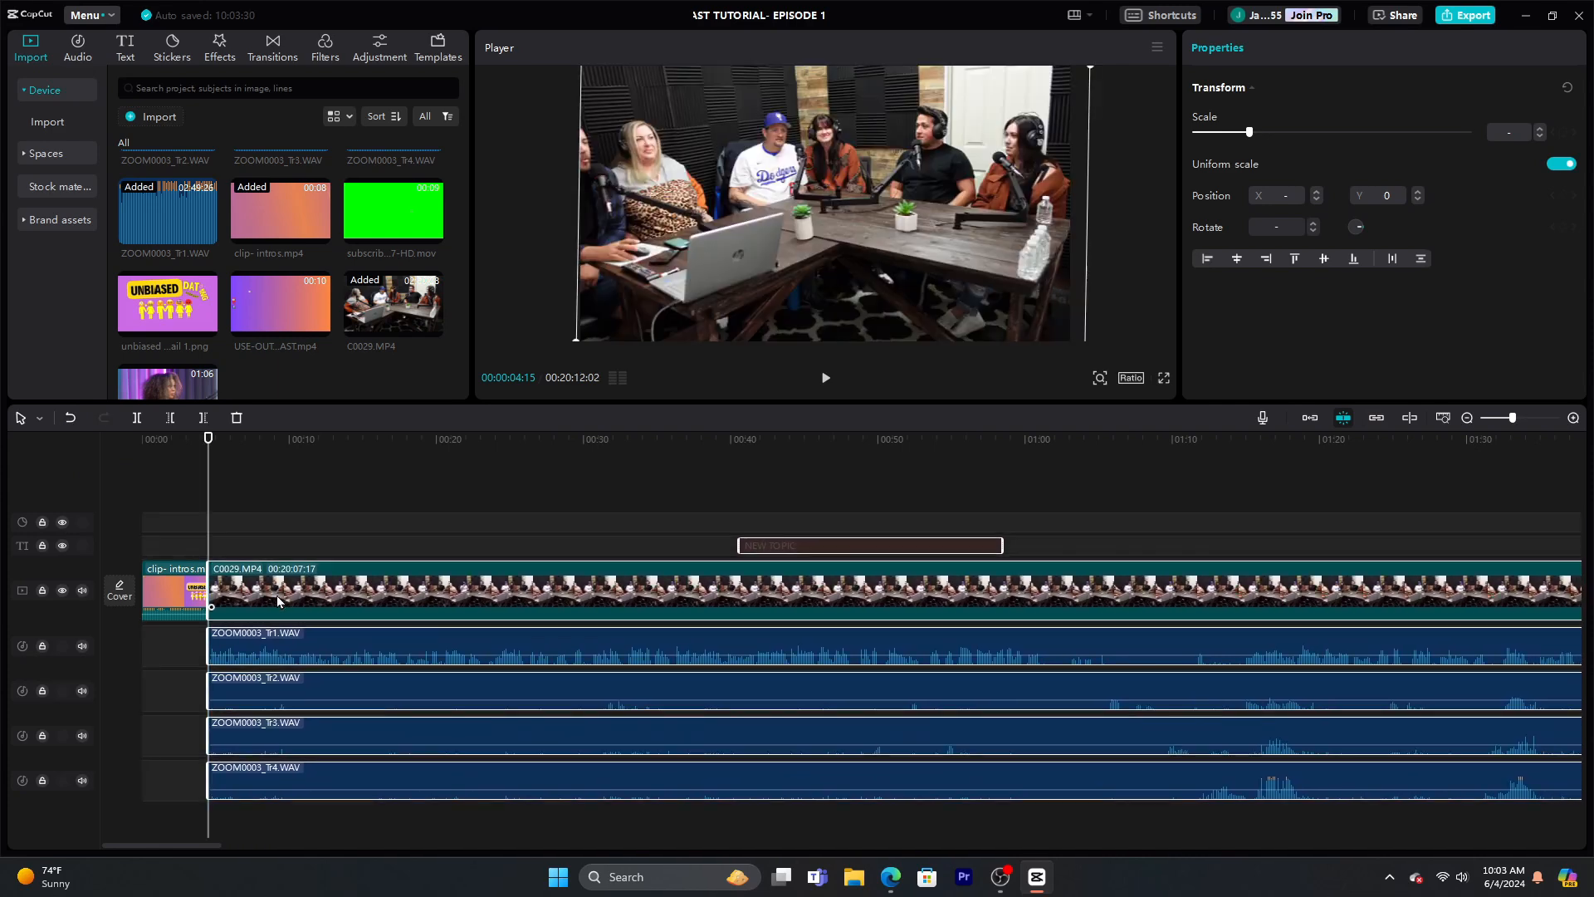
{"action": "left_click", "coordinate": [195, 530]}
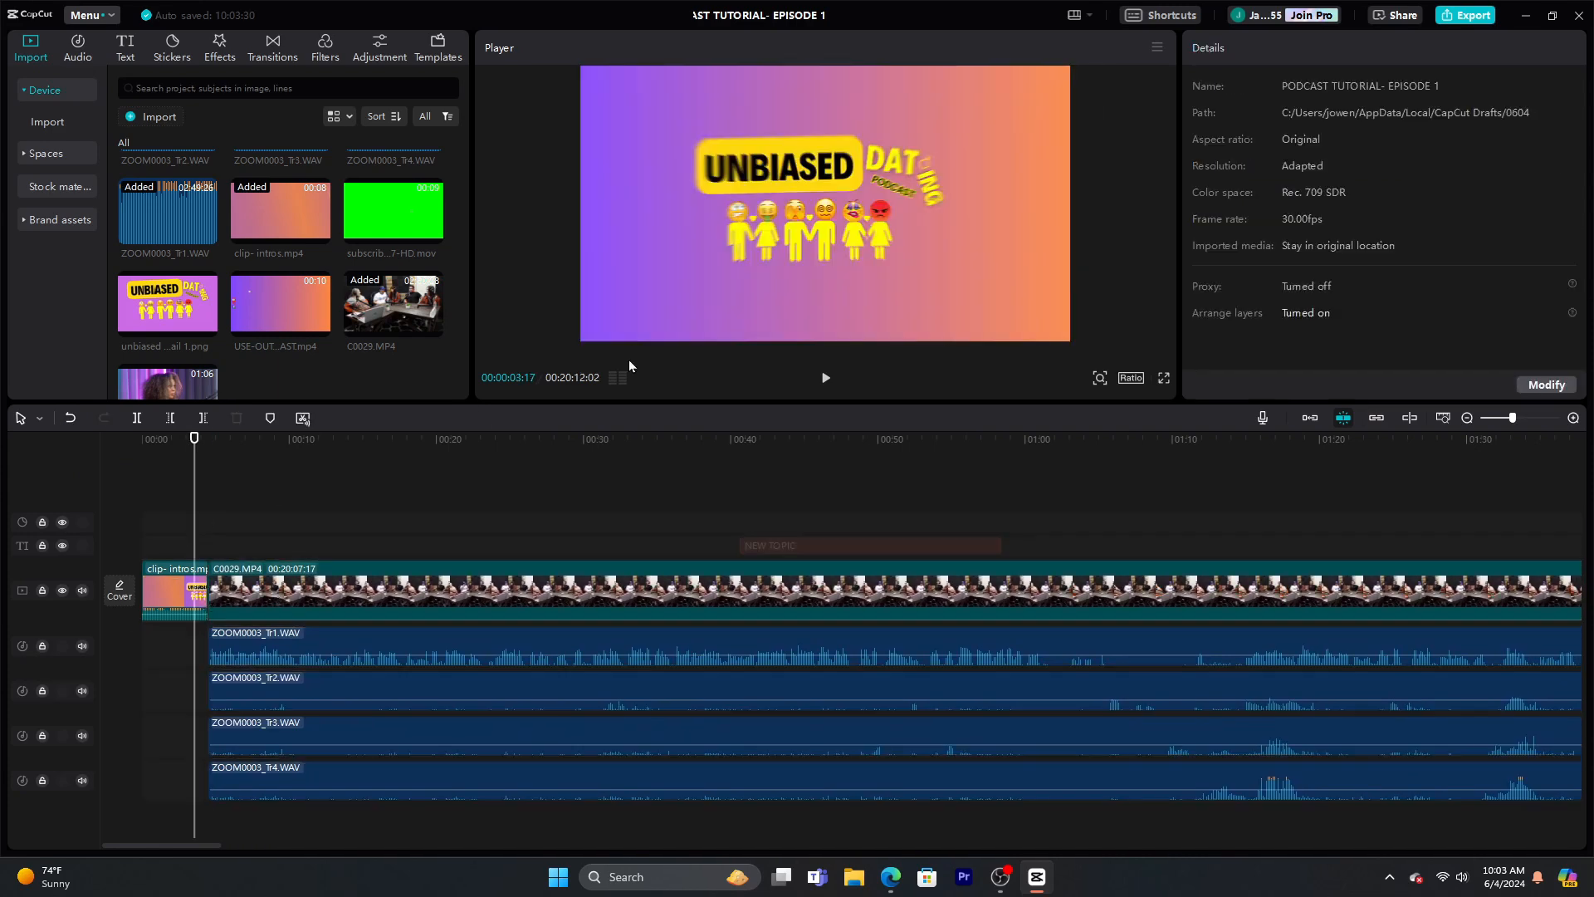
{"action": "left_click", "coordinate": [826, 379]}
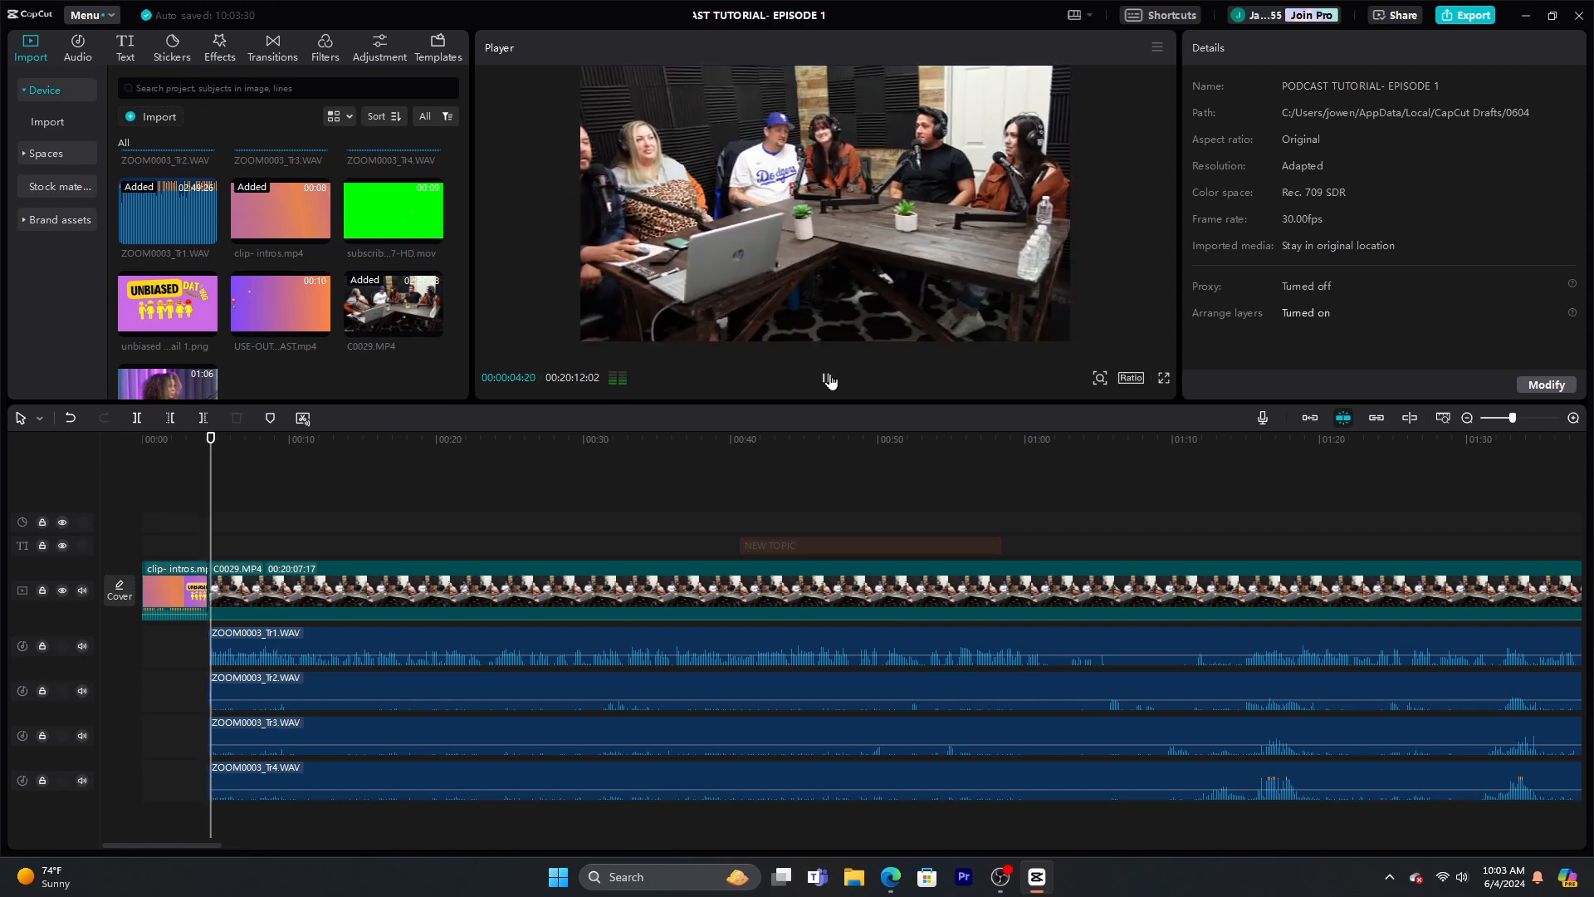
Add the Mix overlay transition between the intro and C0029.MP4, and play across it from 00:00:04:00
{"action": "left_click", "coordinate": [1574, 417]}
{"action": "left_click_drag", "start_coordinate": [122, 847], "coordinate": [112, 847]}
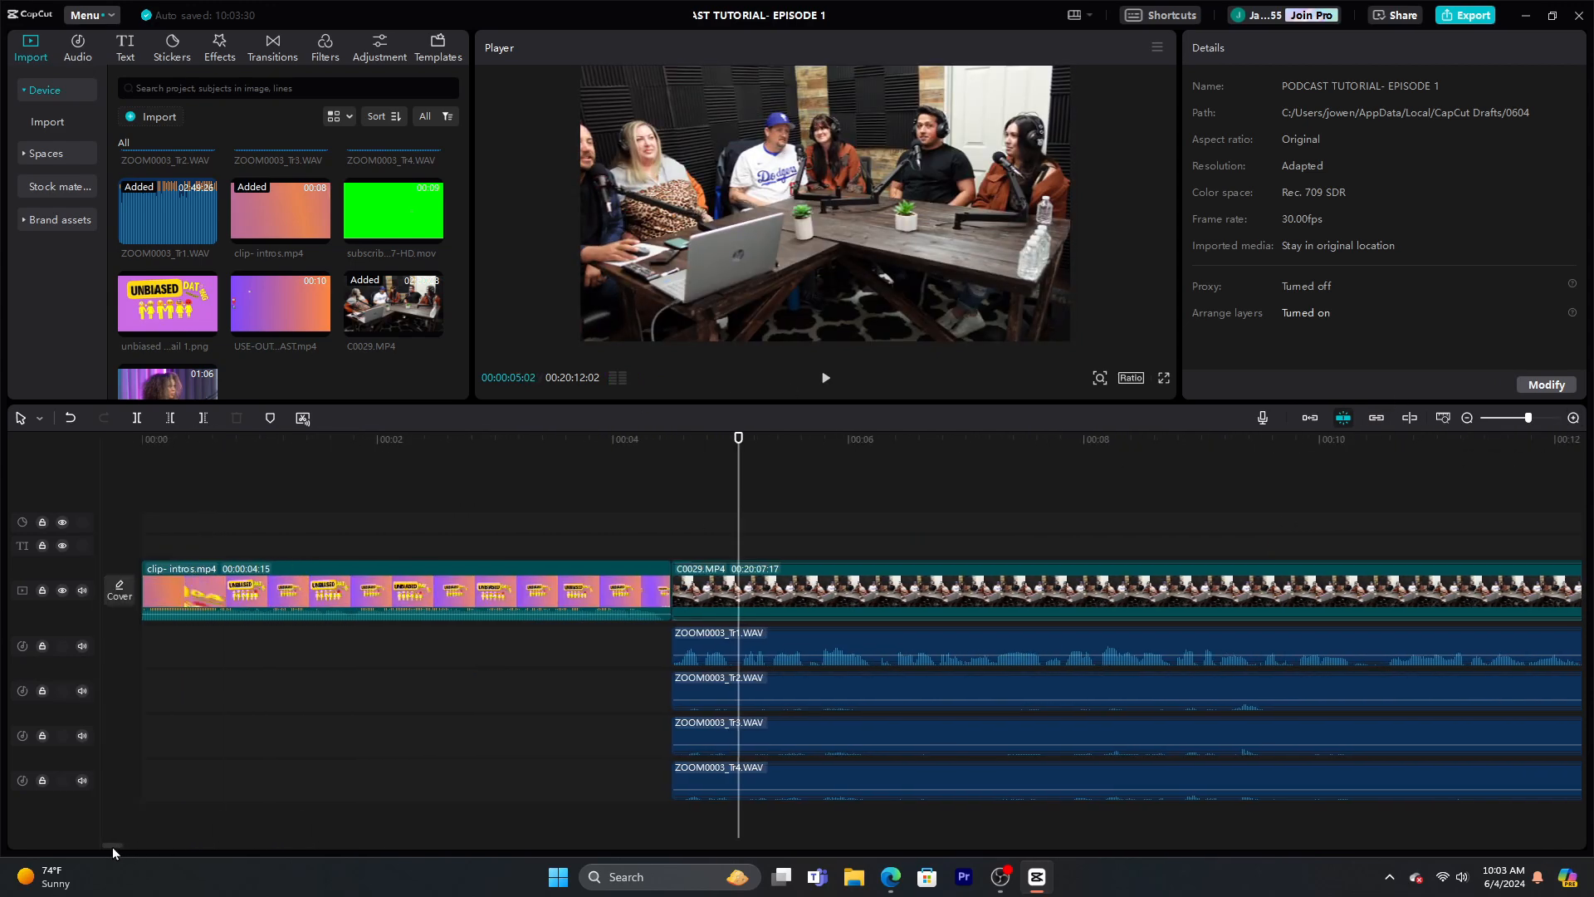
{"action": "left_click", "coordinate": [277, 49]}
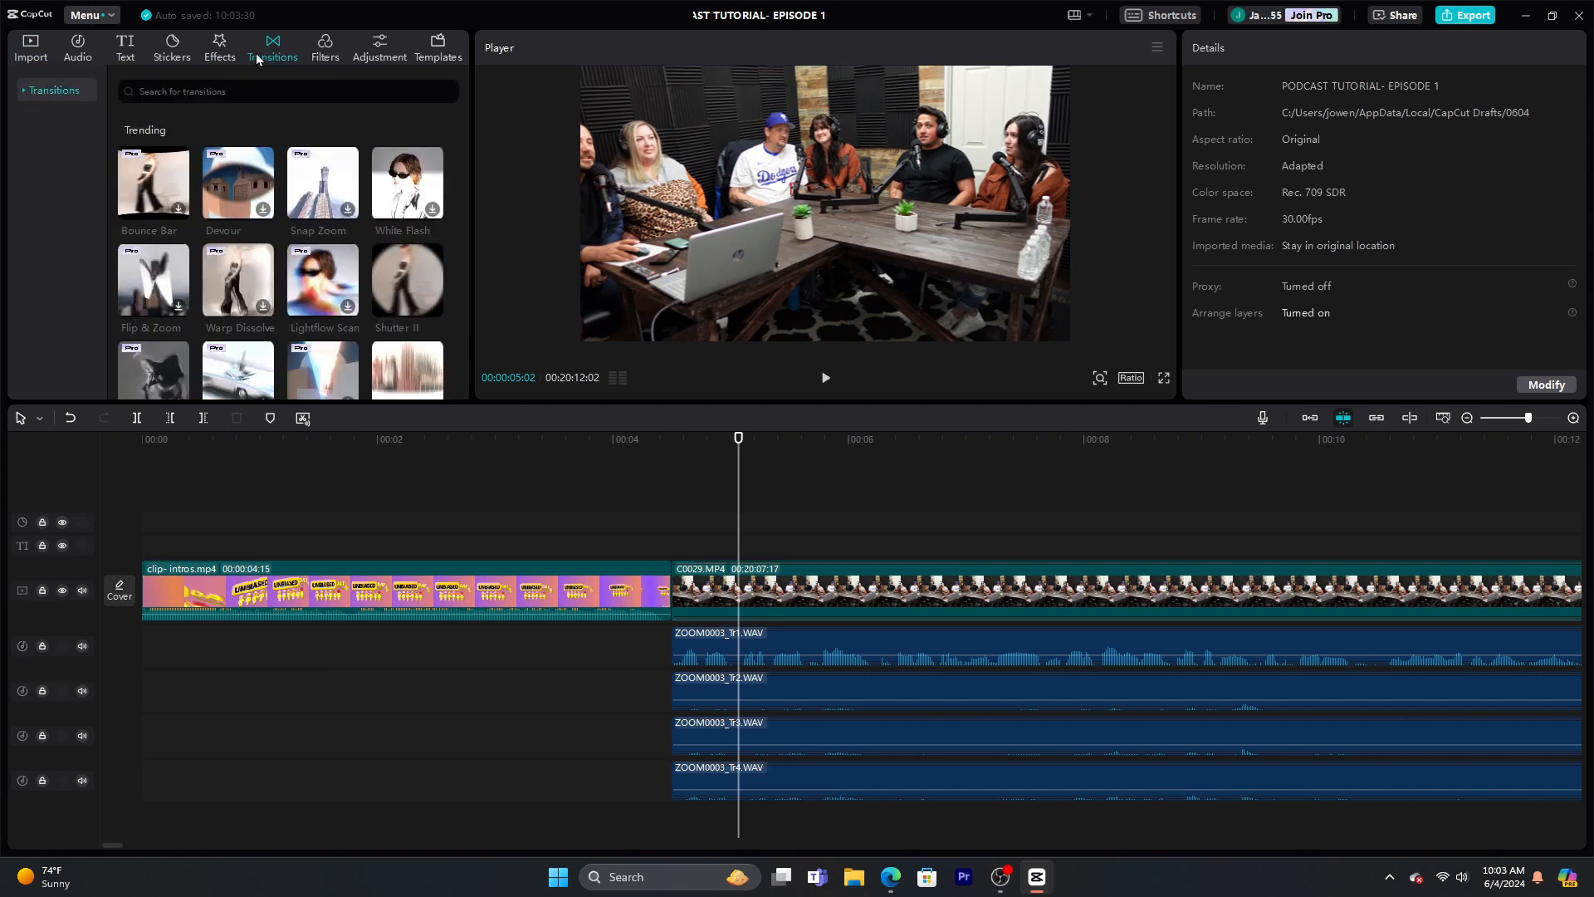
{"action": "left_click", "coordinate": [24, 91]}
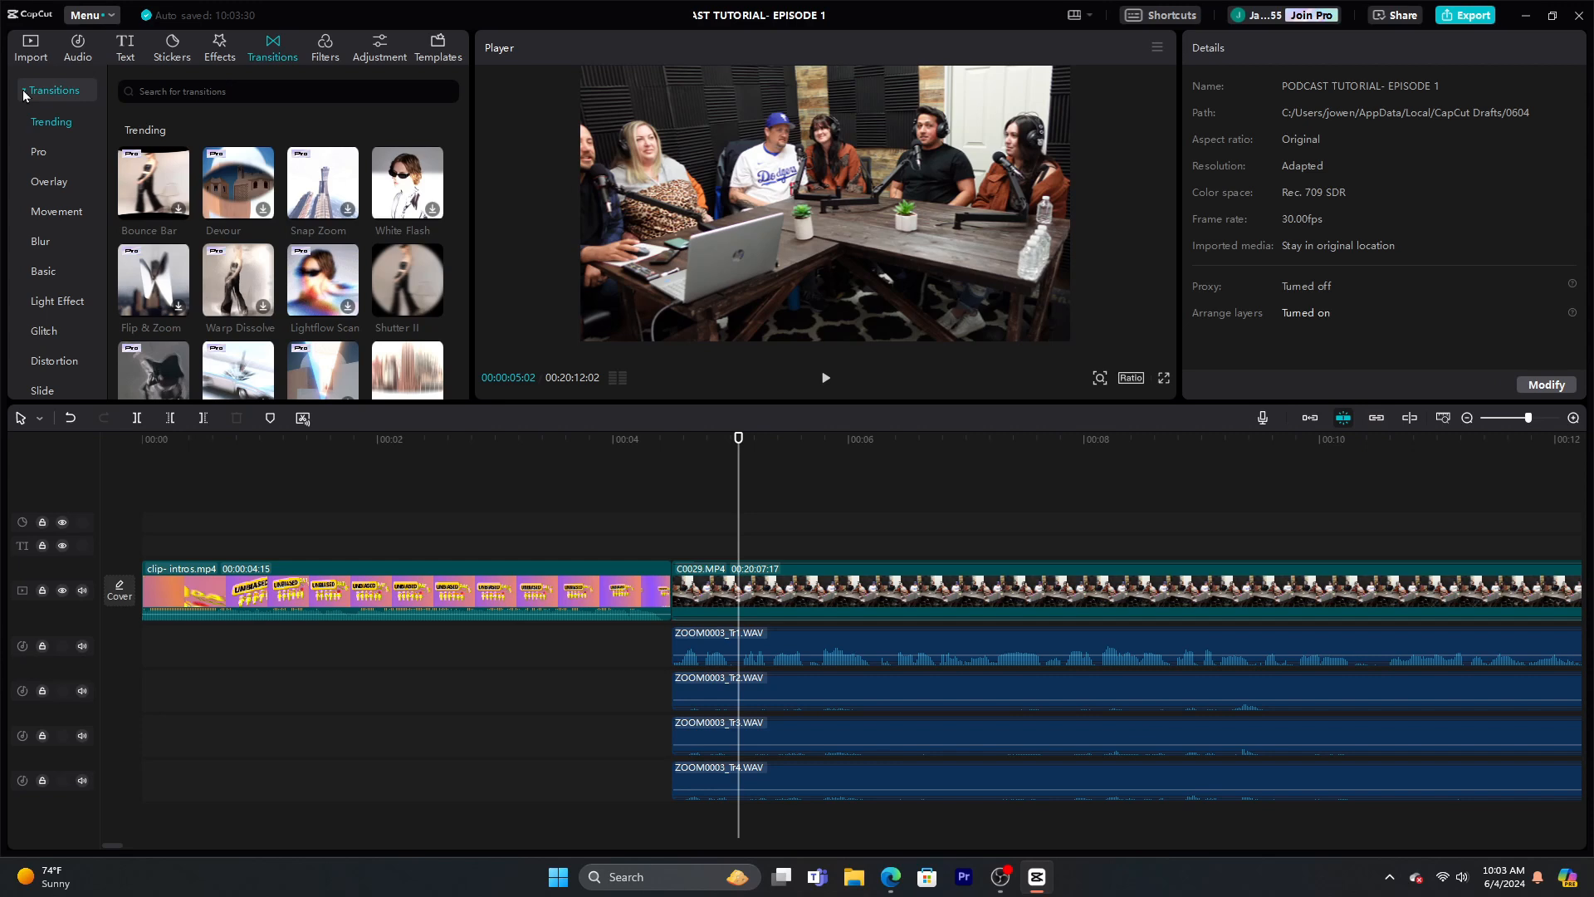
{"action": "left_click", "coordinate": [51, 182]}
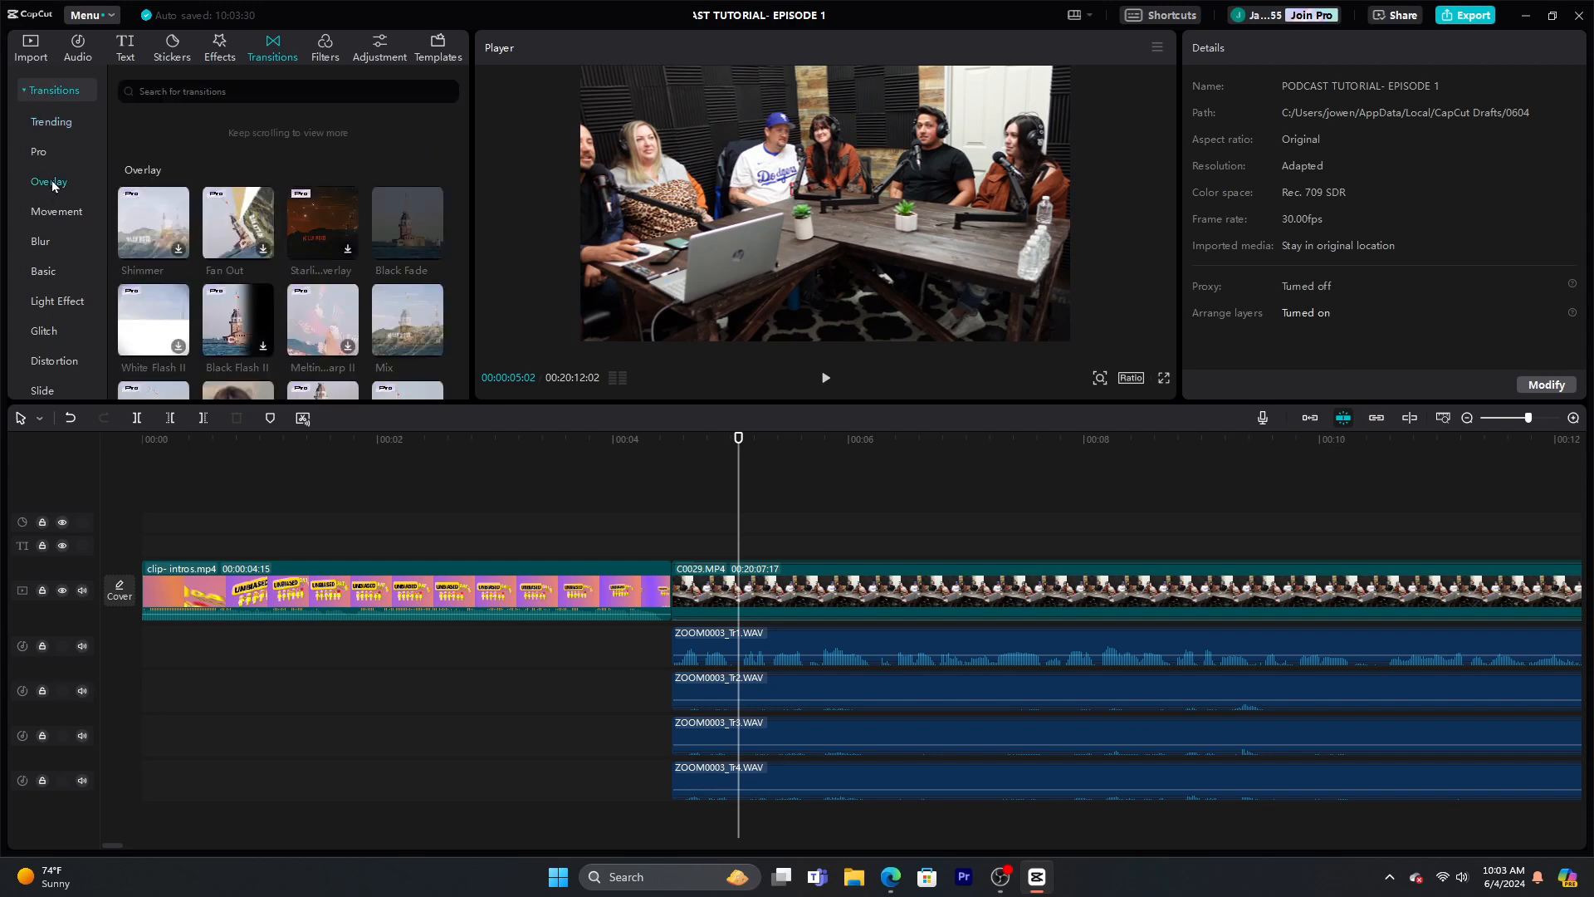
{"action": "scroll", "coordinate": [51, 181], "scroll_direction": "down", "scroll_amount": 1}
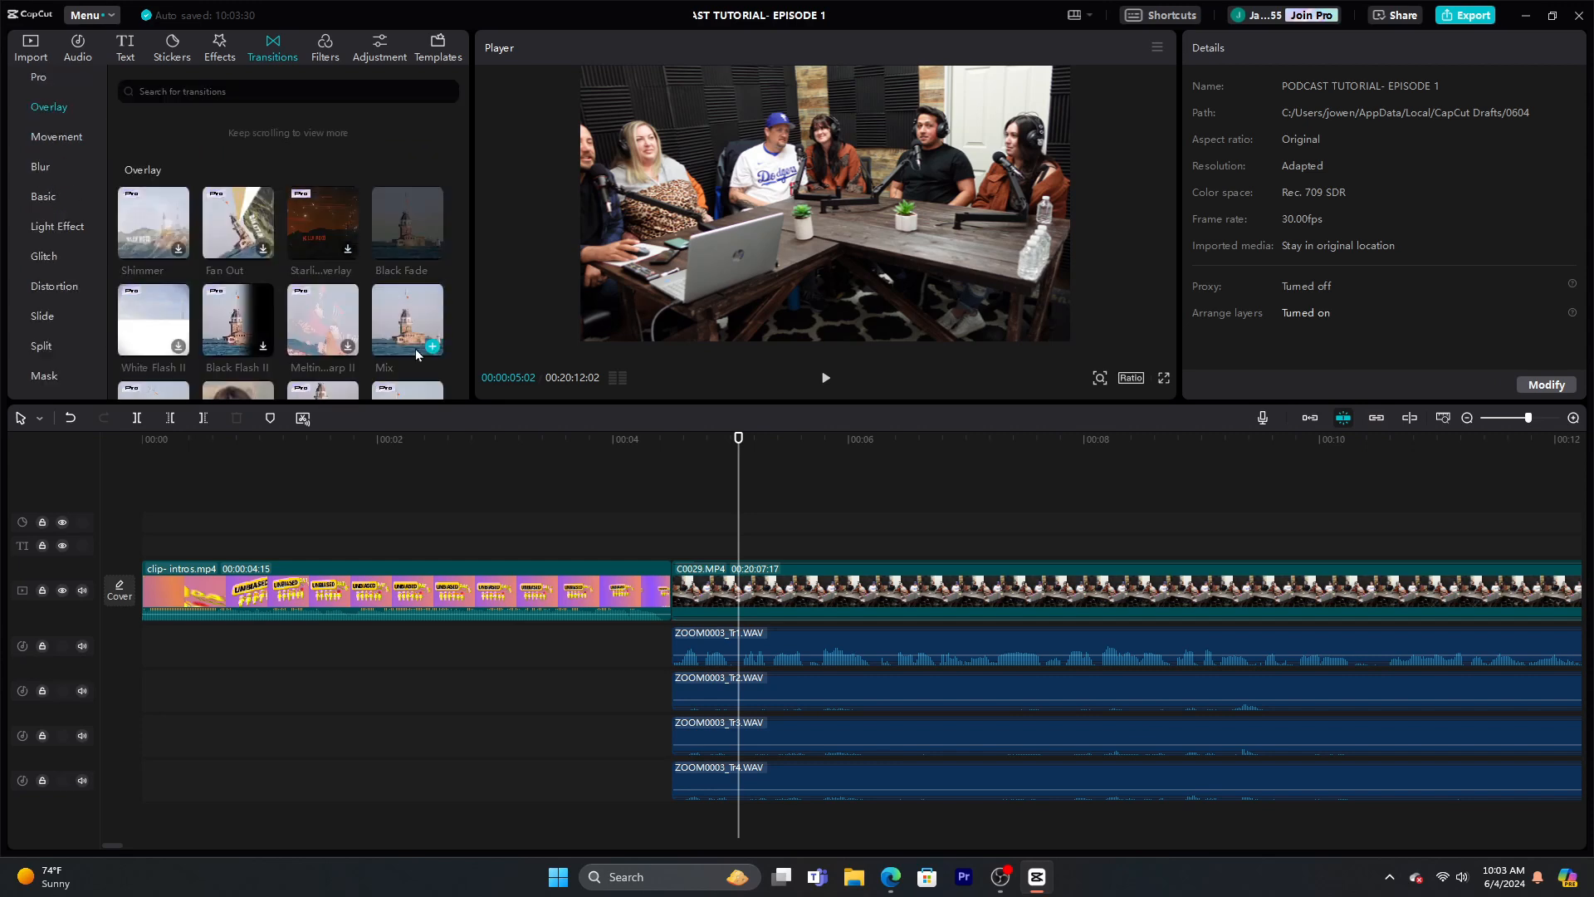
{"action": "left_click_drag", "start_coordinate": [405, 321], "coordinate": [659, 590]}
{"action": "left_click", "coordinate": [608, 518]}
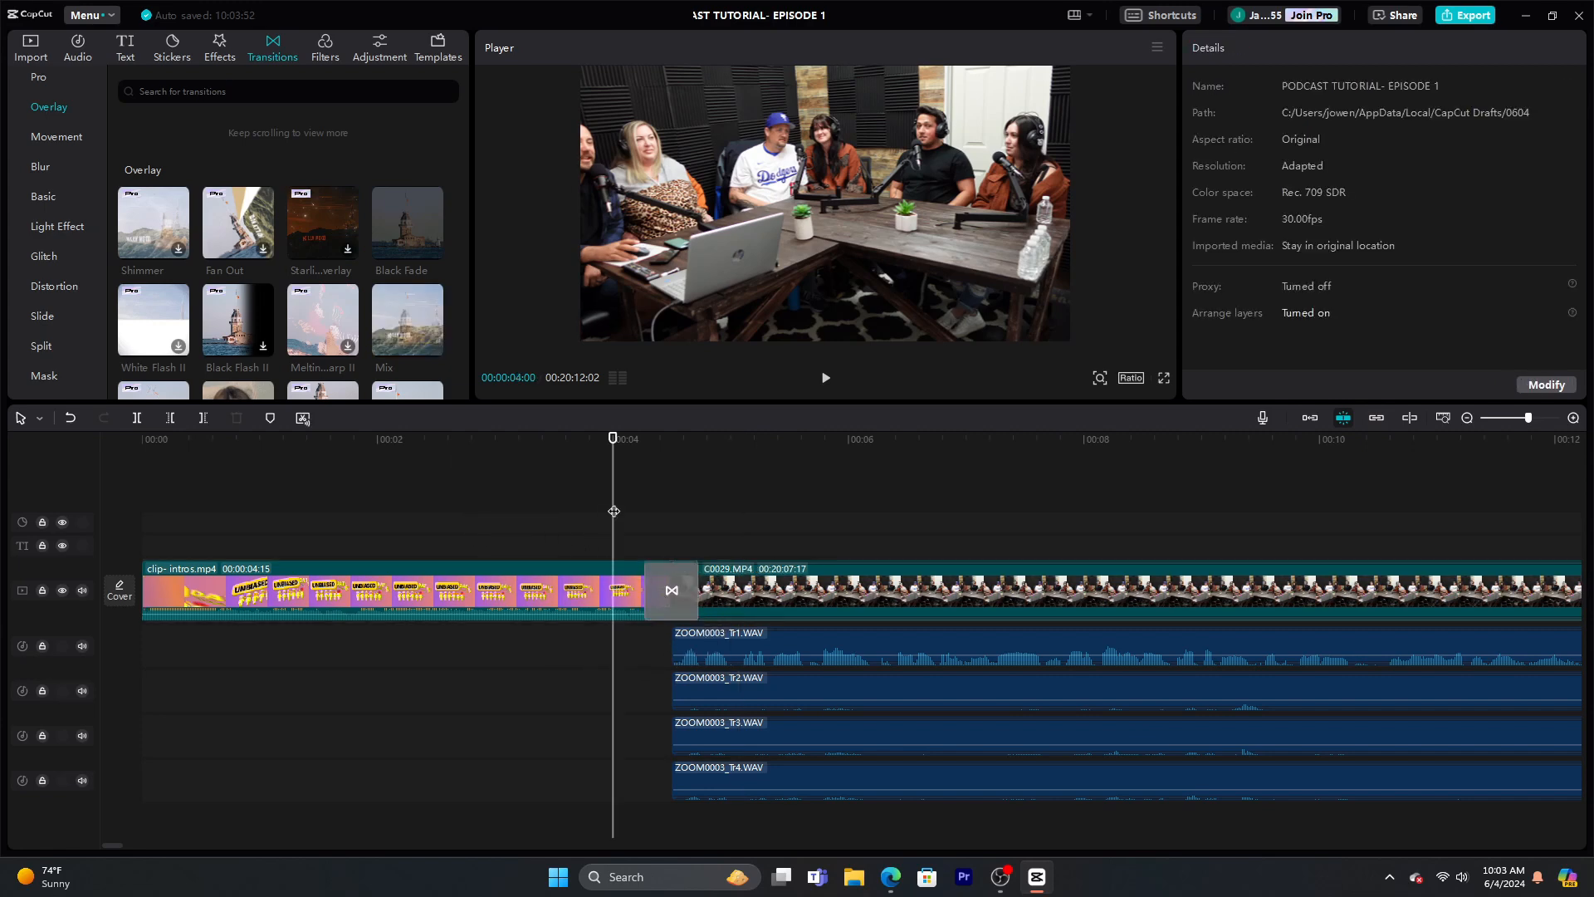
{"action": "left_click", "coordinate": [826, 379]}
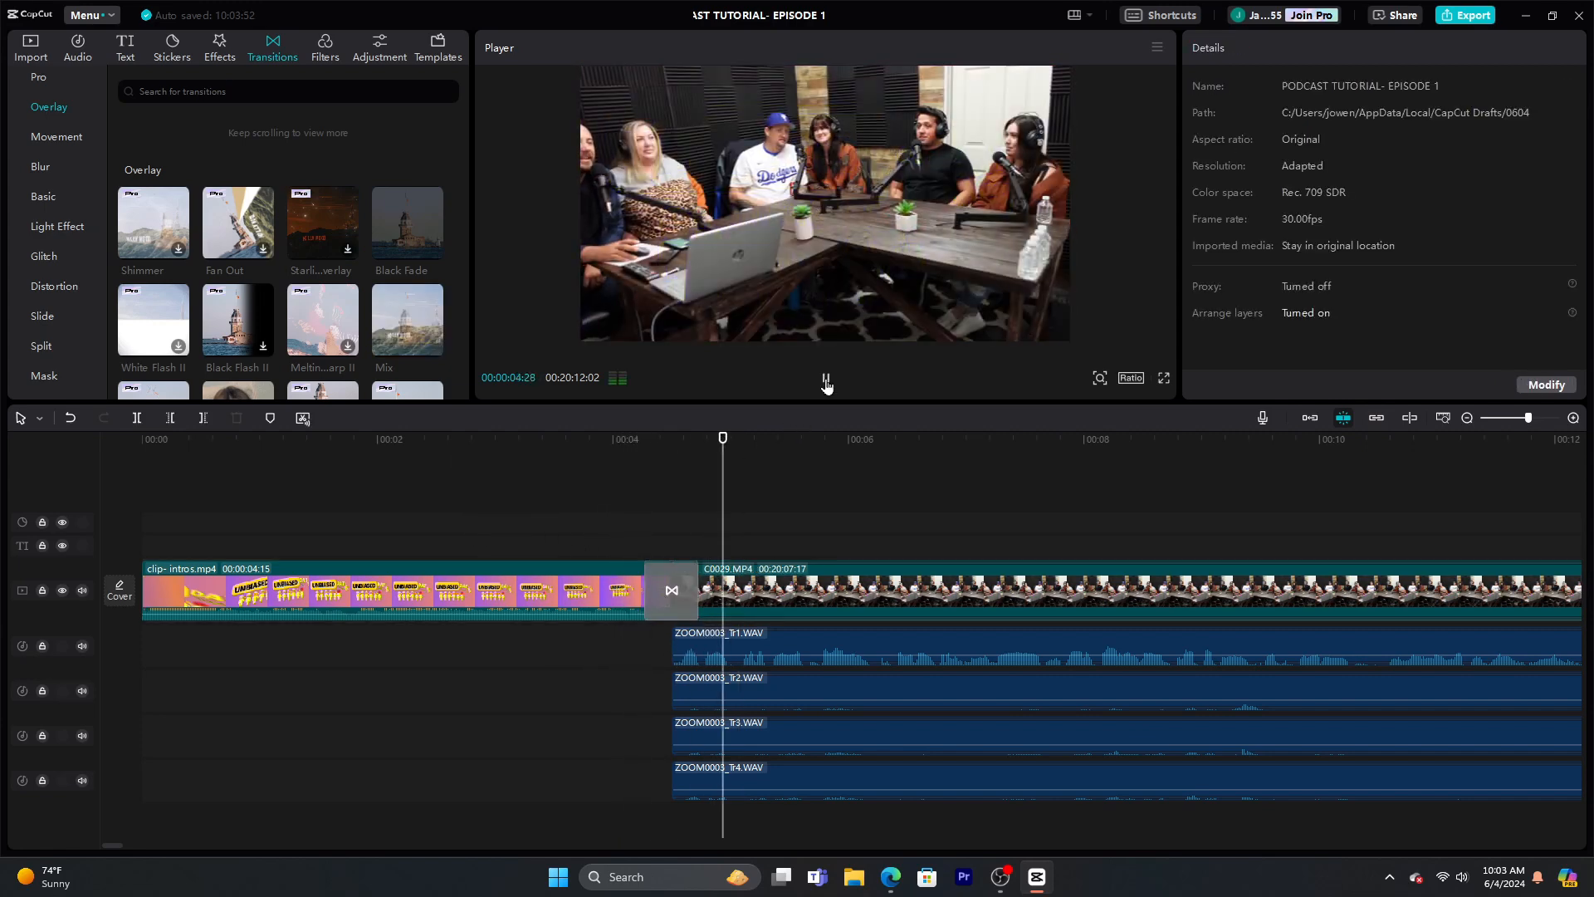
{"action": "left_click", "coordinate": [827, 379]}
Replace the Mix transition after the intro with Black Fade and play across it from 00:00:03:27
{"action": "scroll", "coordinate": [425, 277], "scroll_direction": "down", "scroll_amount": 1}
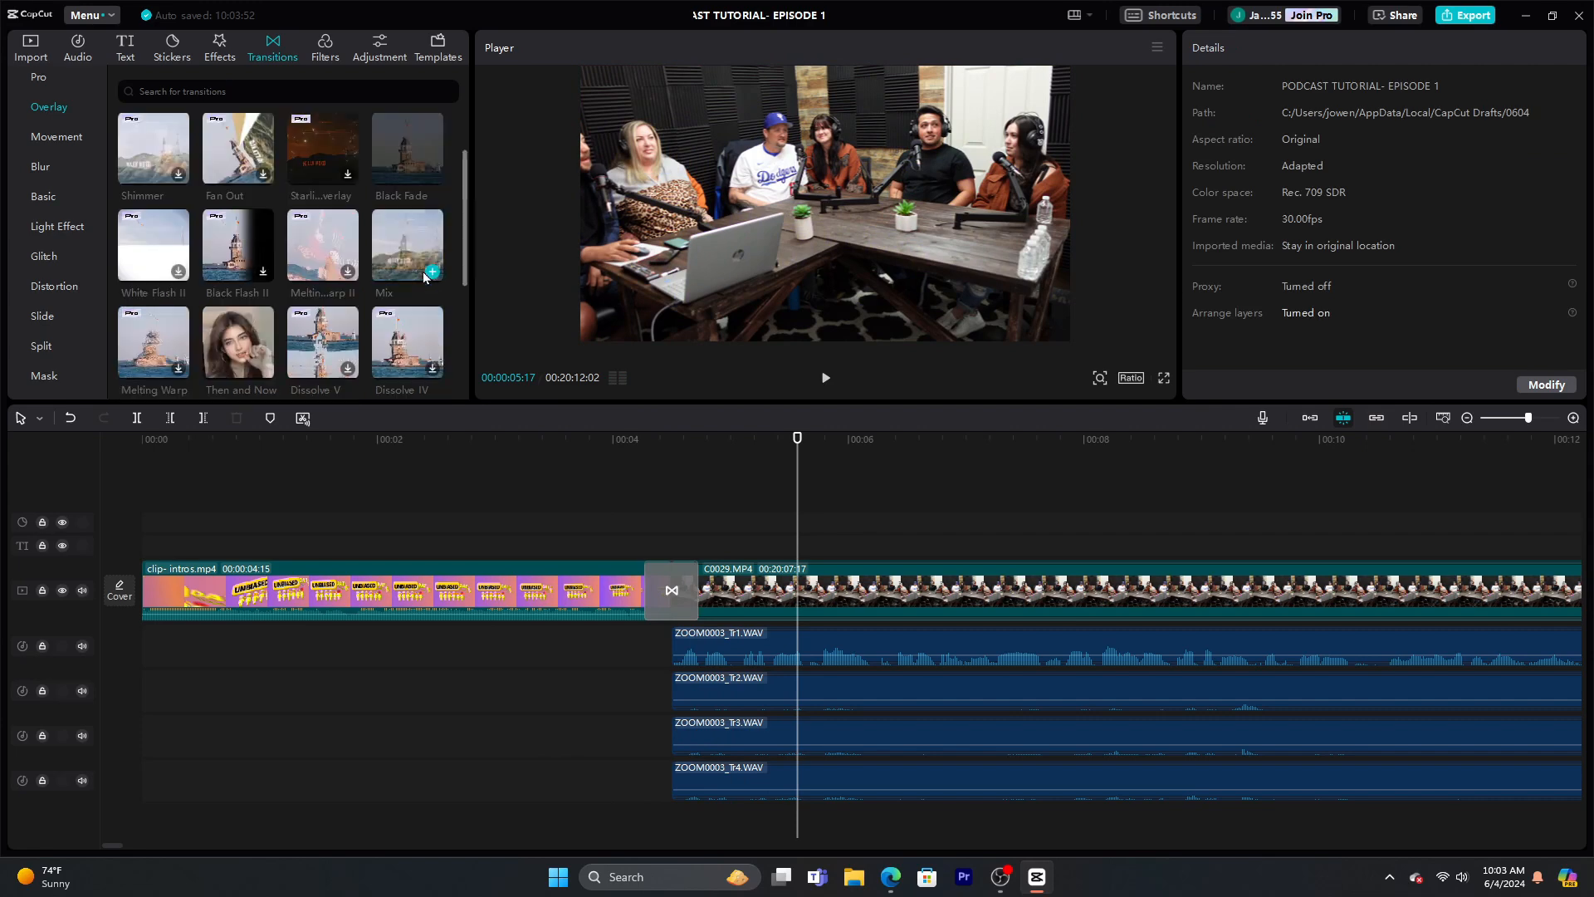
{"action": "scroll", "coordinate": [425, 277], "scroll_direction": "up", "scroll_amount": 1}
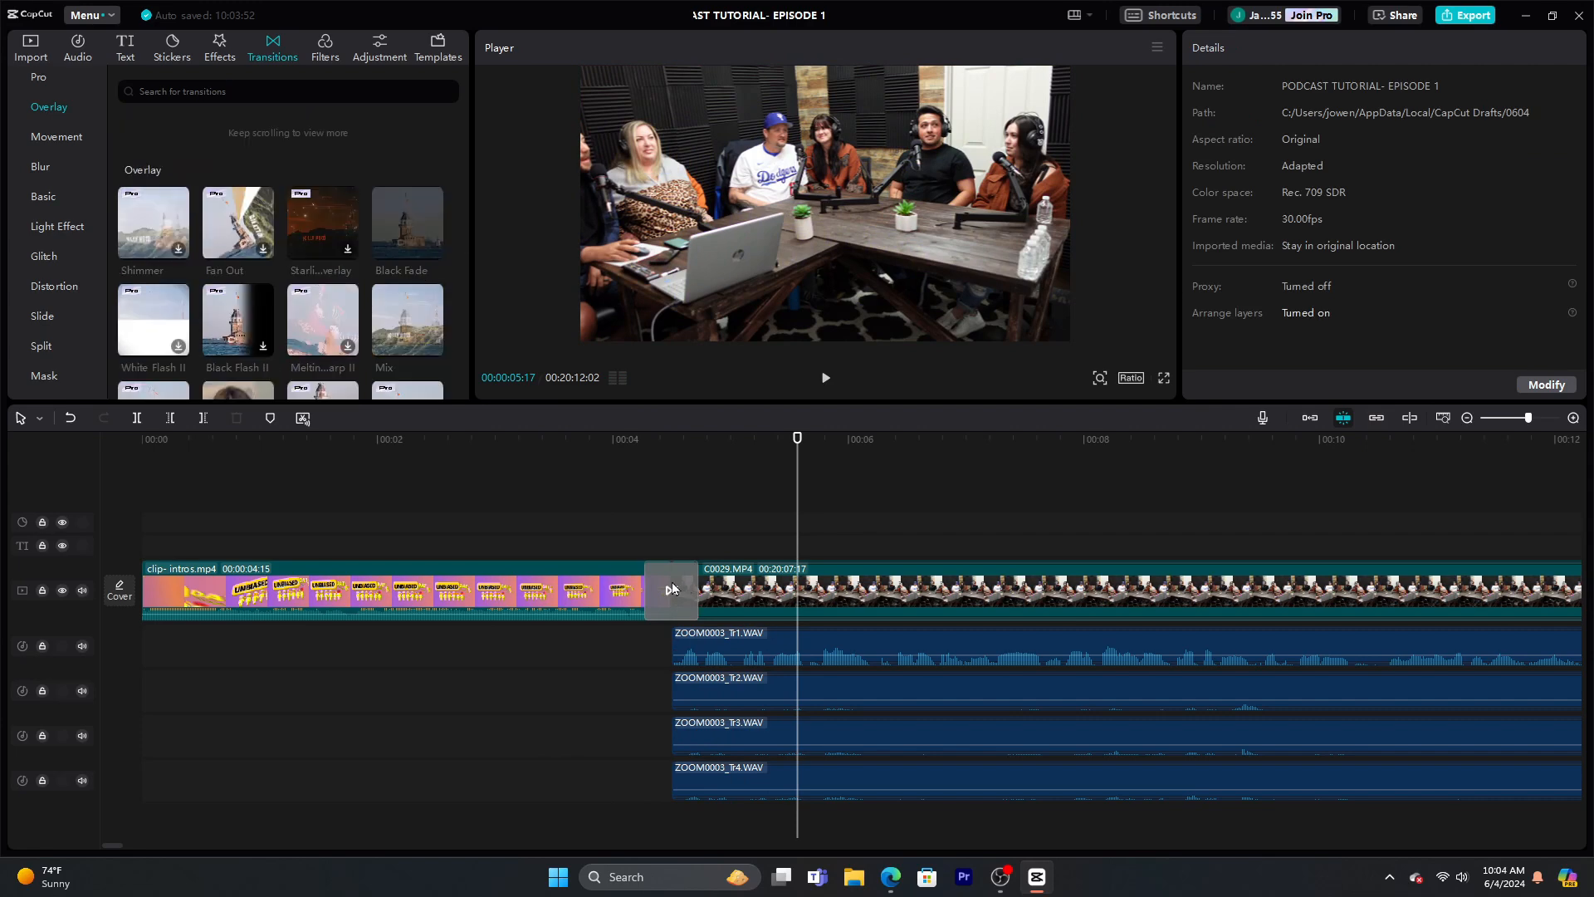
{"action": "left_click", "coordinate": [672, 589]}
{"action": "left_click", "coordinate": [237, 418]}
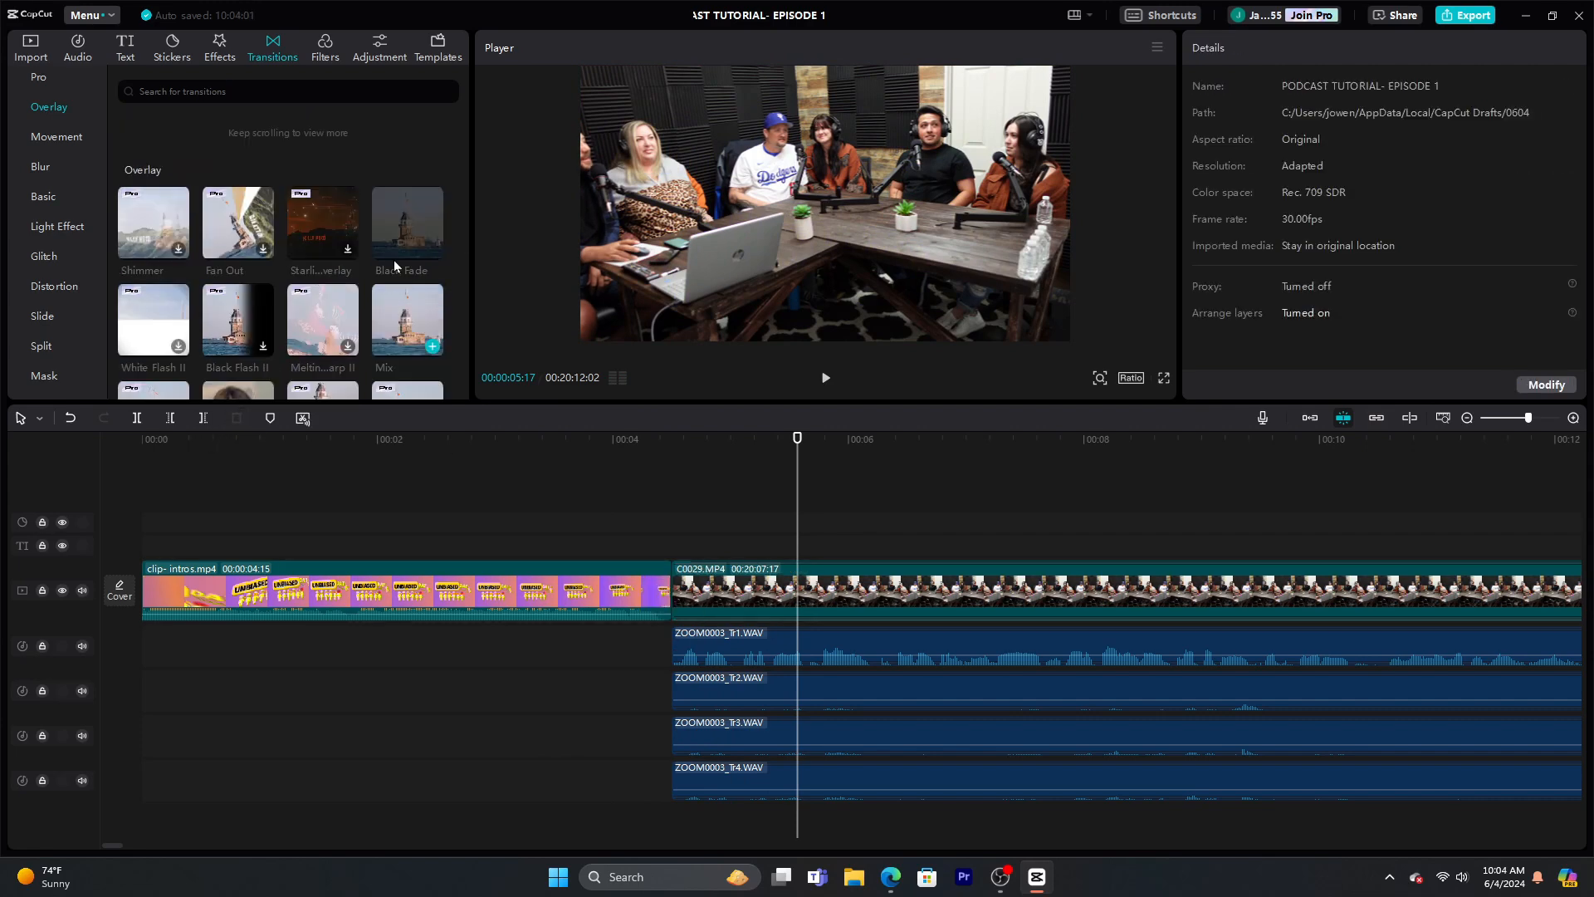
{"action": "left_click_drag", "start_coordinate": [407, 222], "coordinate": [648, 596]}
{"action": "left_click", "coordinate": [602, 498]}
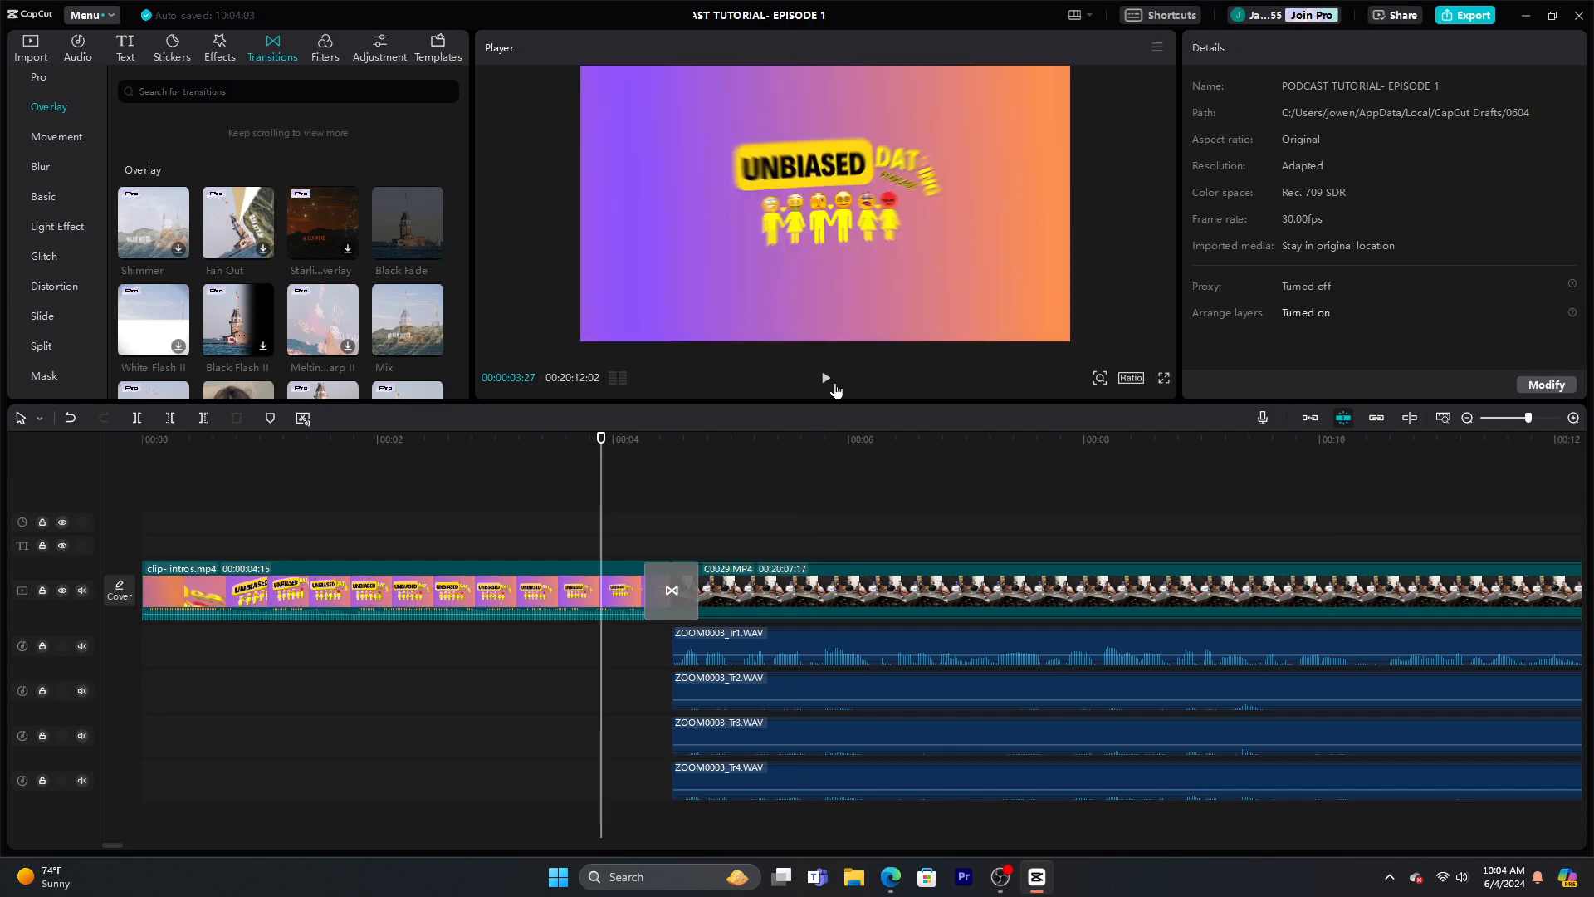
{"action": "left_click", "coordinate": [833, 385]}
{"action": "left_click", "coordinate": [827, 380]}
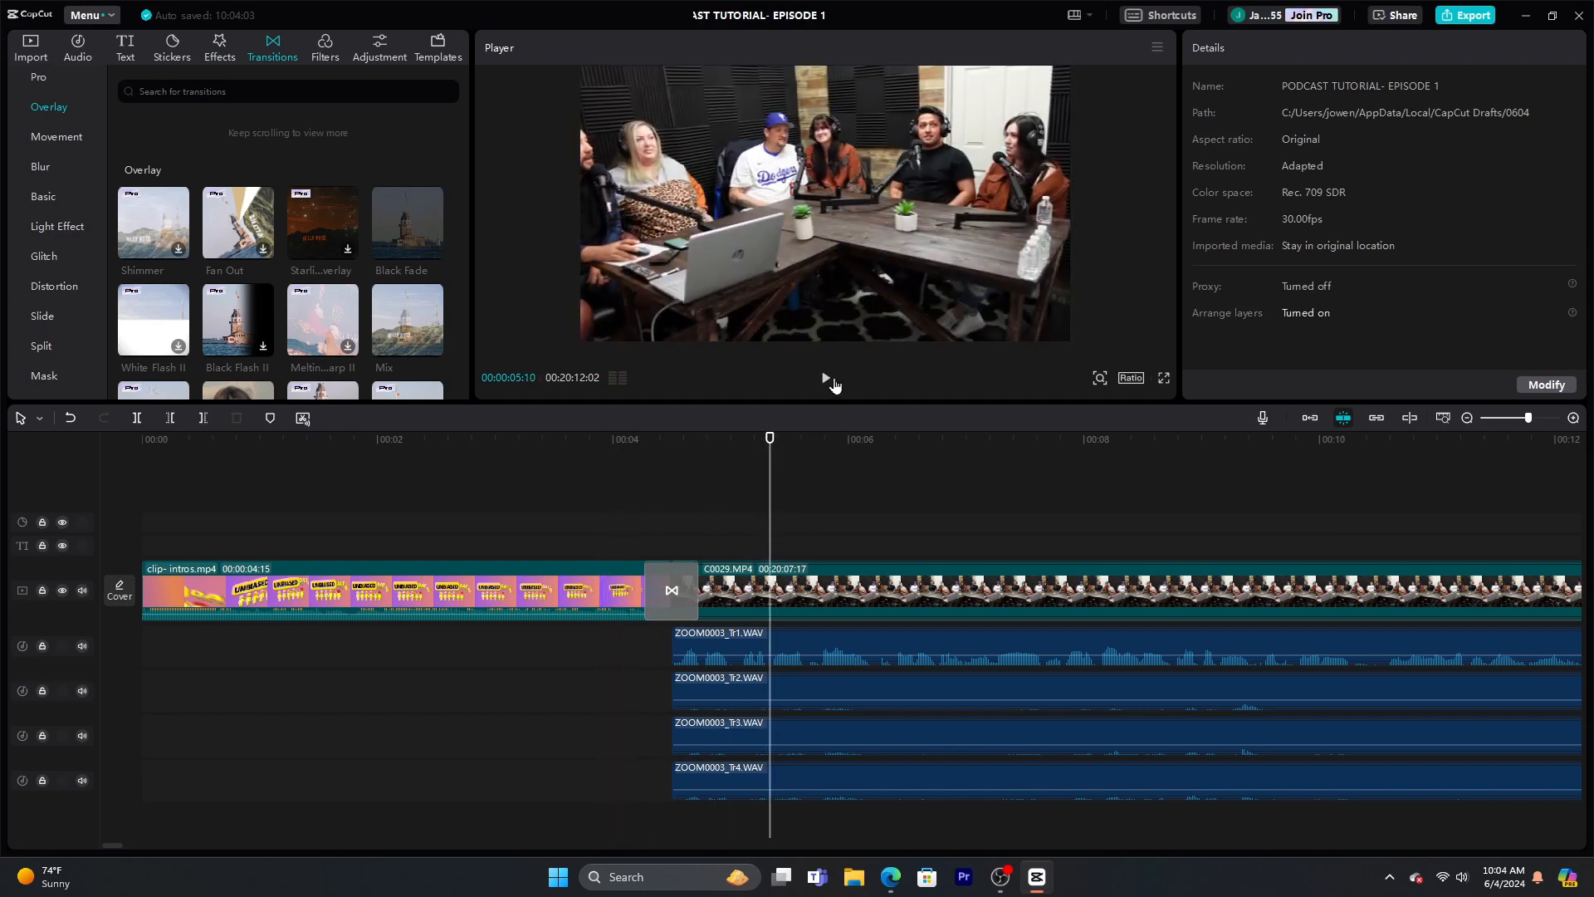
Preview the USE-OUTRO-DATING PODCAST clip and place it directly after C0029.MP4 on the main video track
{"action": "left_click", "coordinate": [1467, 418]}
{"action": "left_click", "coordinate": [1467, 418]}
{"action": "left_click", "coordinate": [1468, 417]}
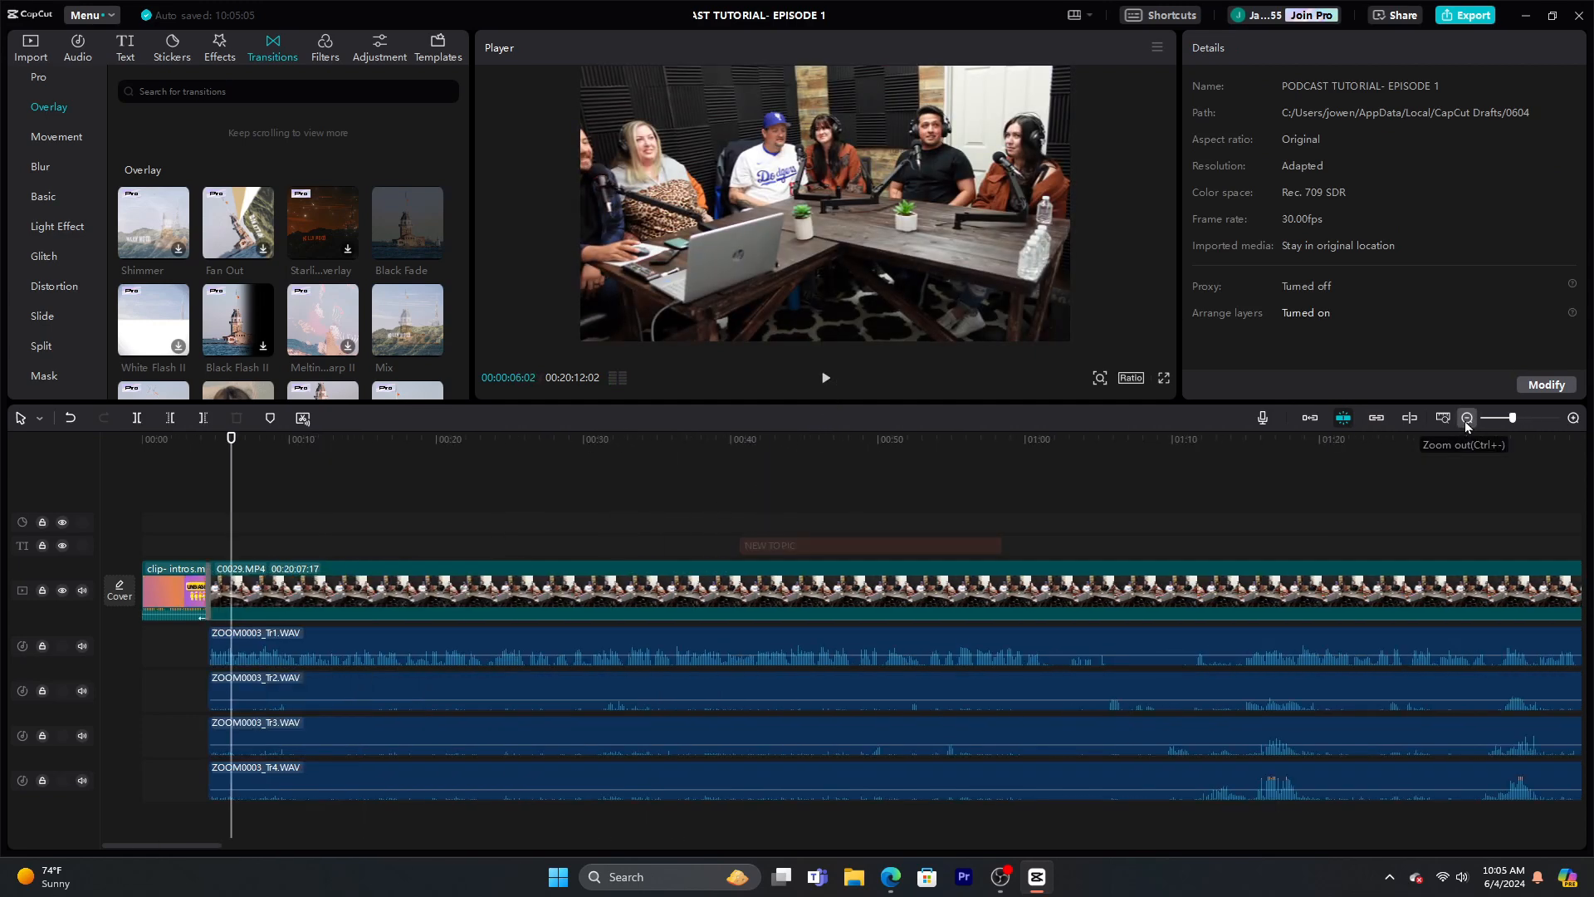
{"action": "left_click_drag", "start_coordinate": [167, 845], "coordinate": [1520, 826]}
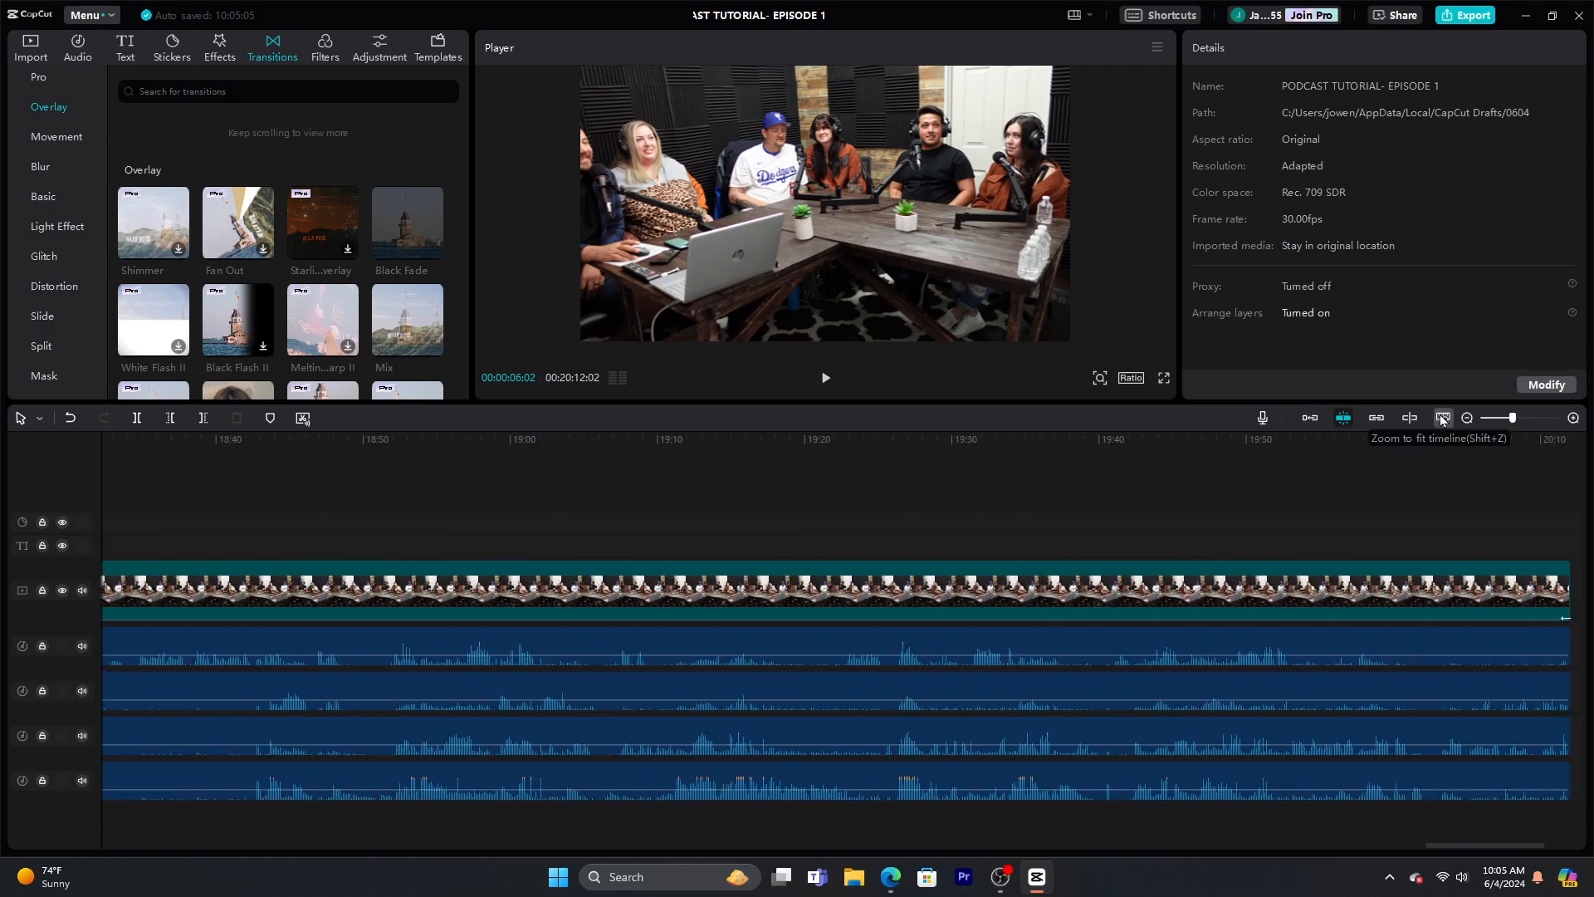
{"action": "left_click", "coordinate": [1443, 419]}
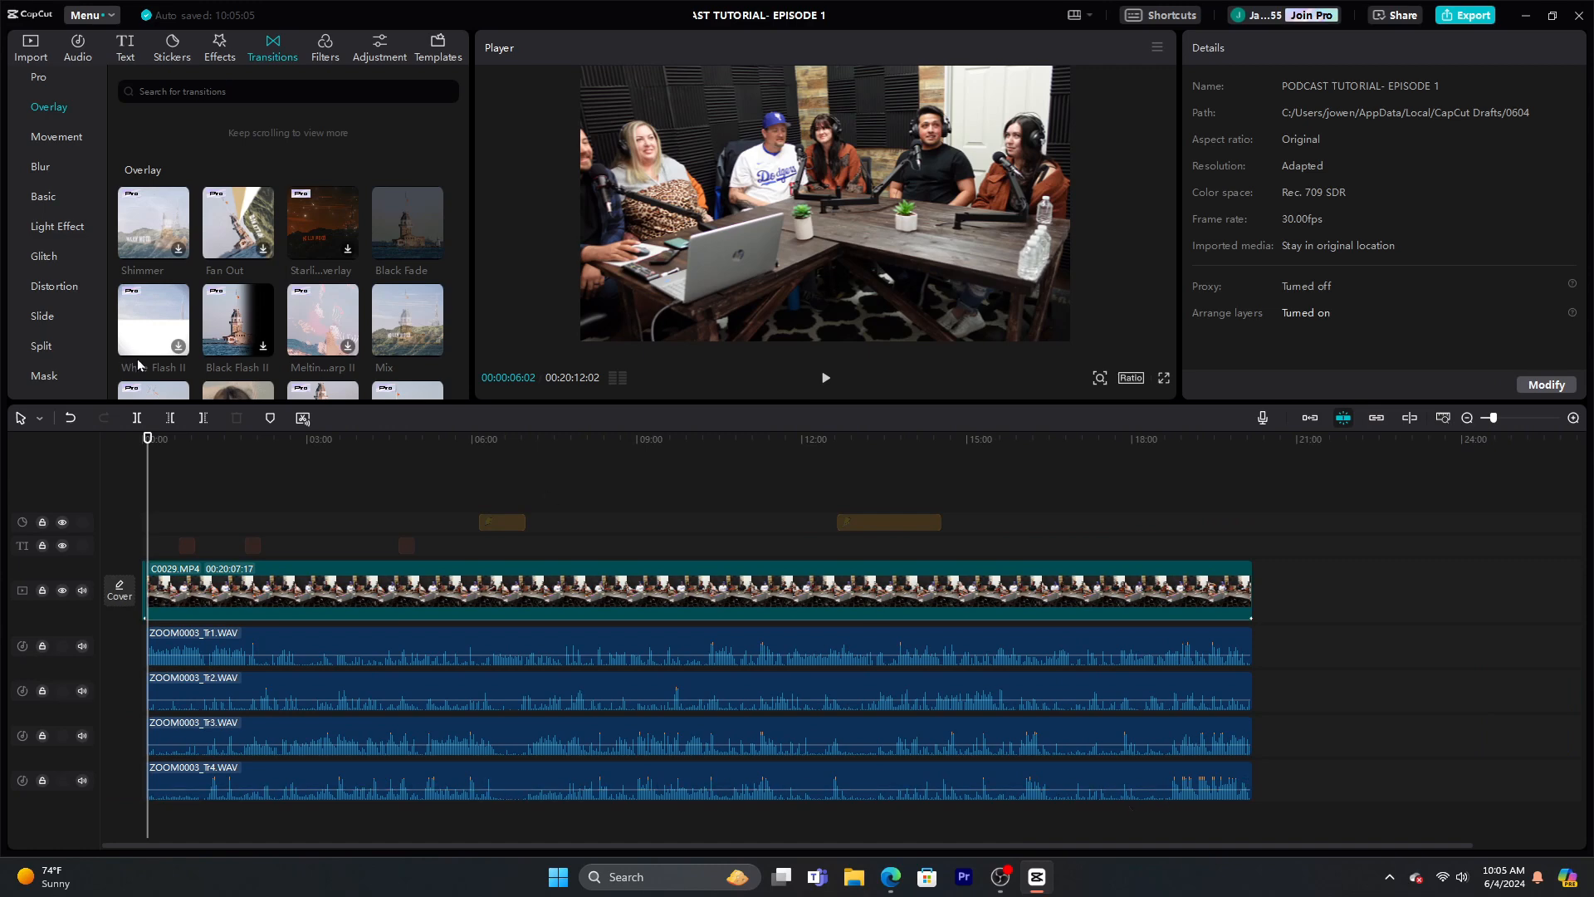
{"action": "left_click", "coordinate": [34, 53]}
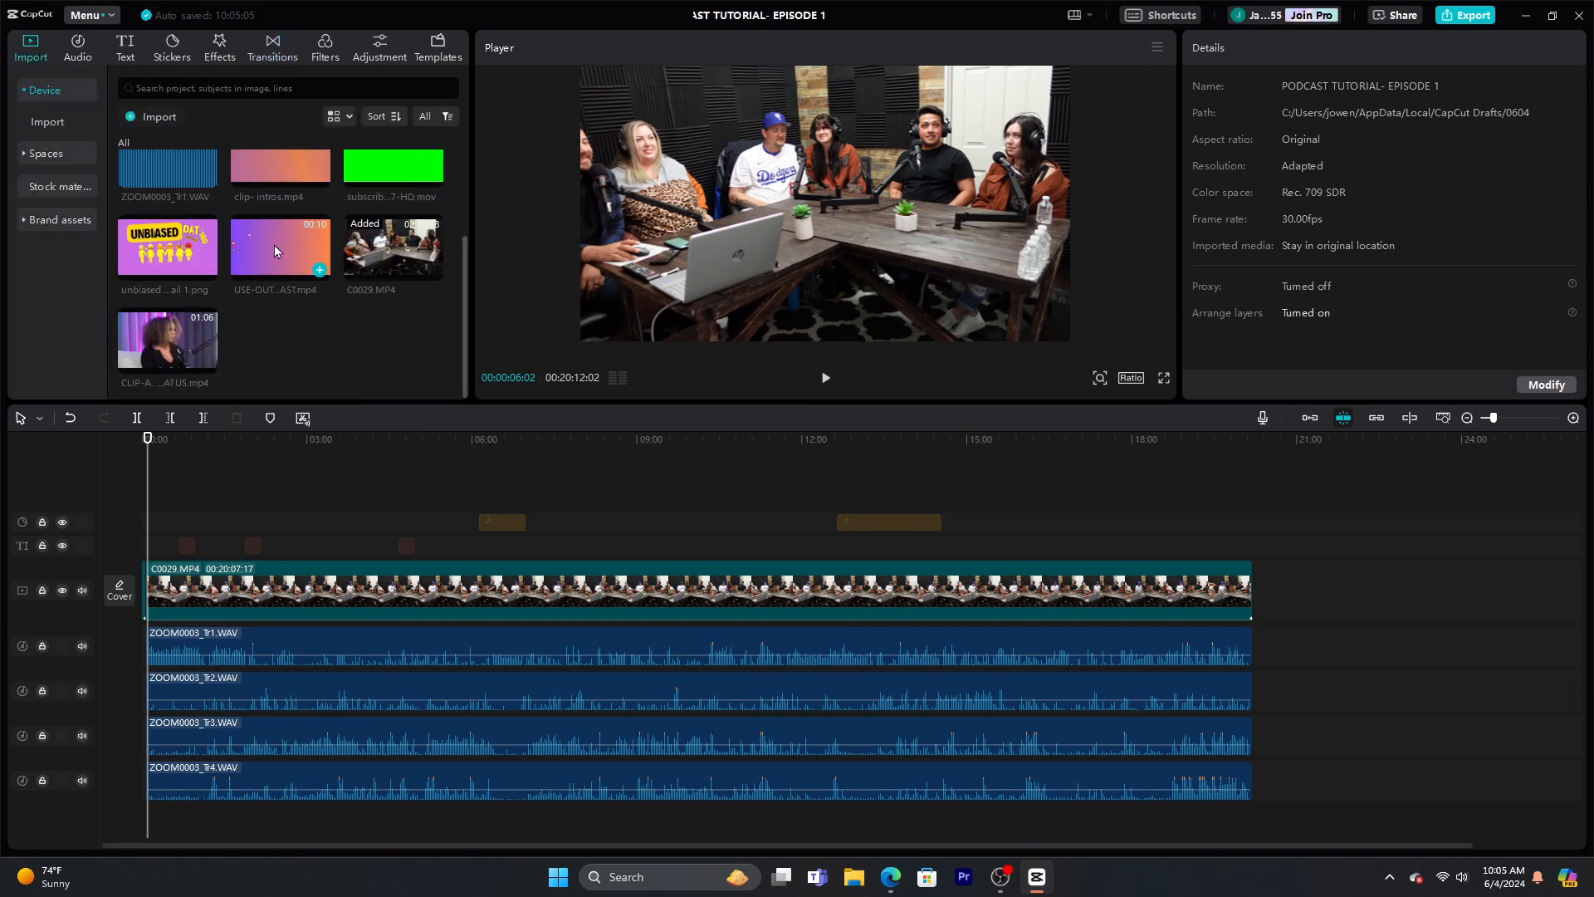
{"action": "left_click", "coordinate": [265, 246]}
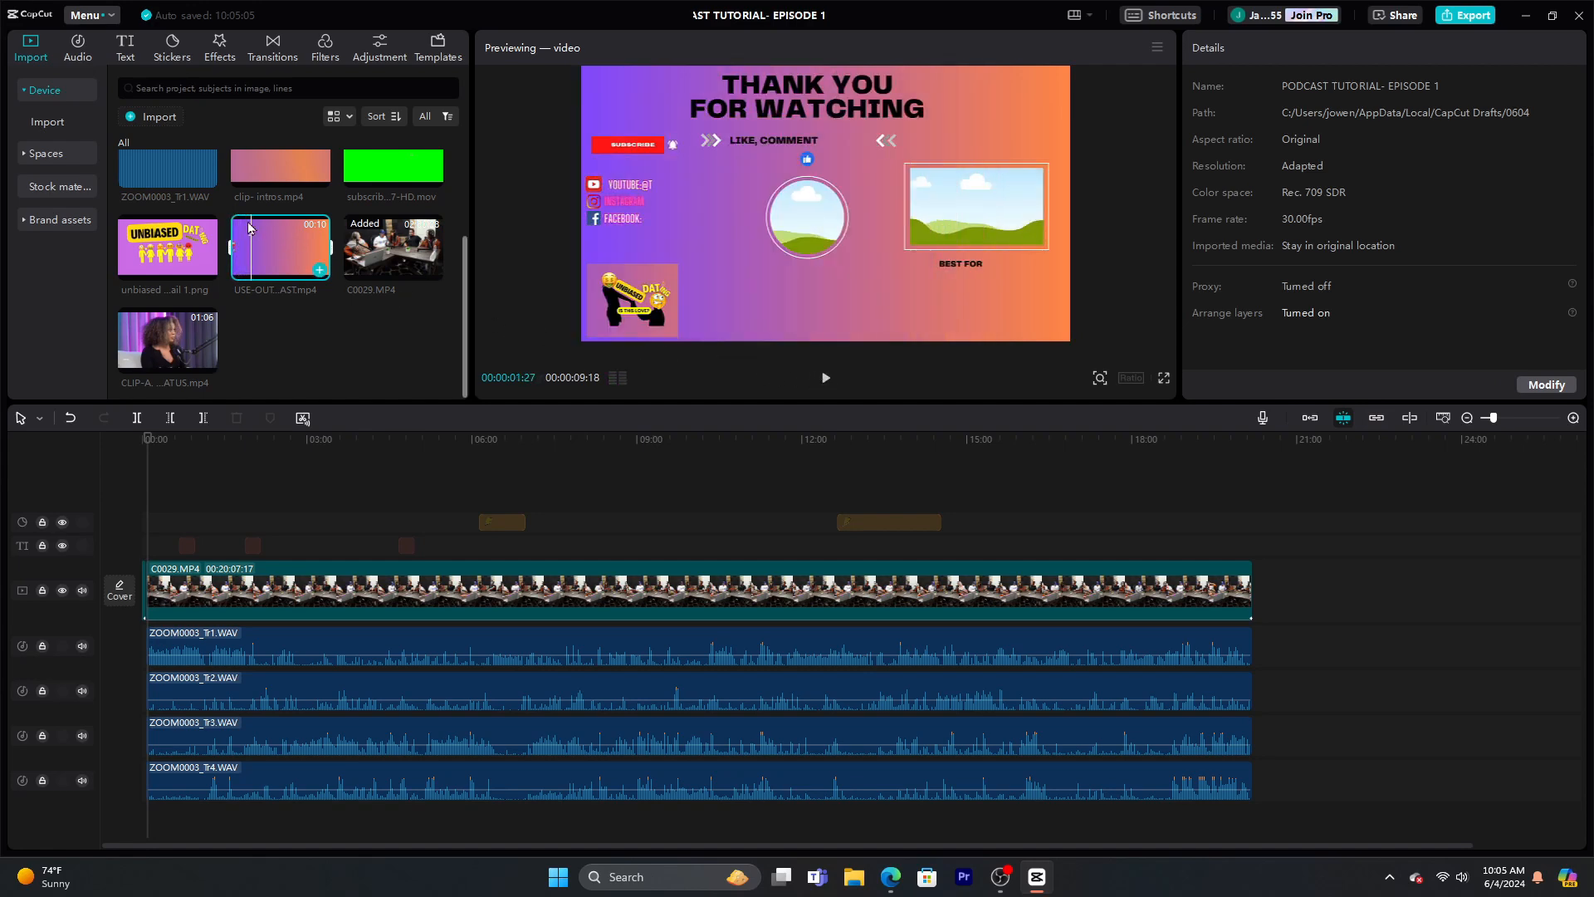
{"action": "left_click_drag", "start_coordinate": [266, 246], "coordinate": [1258, 599]}
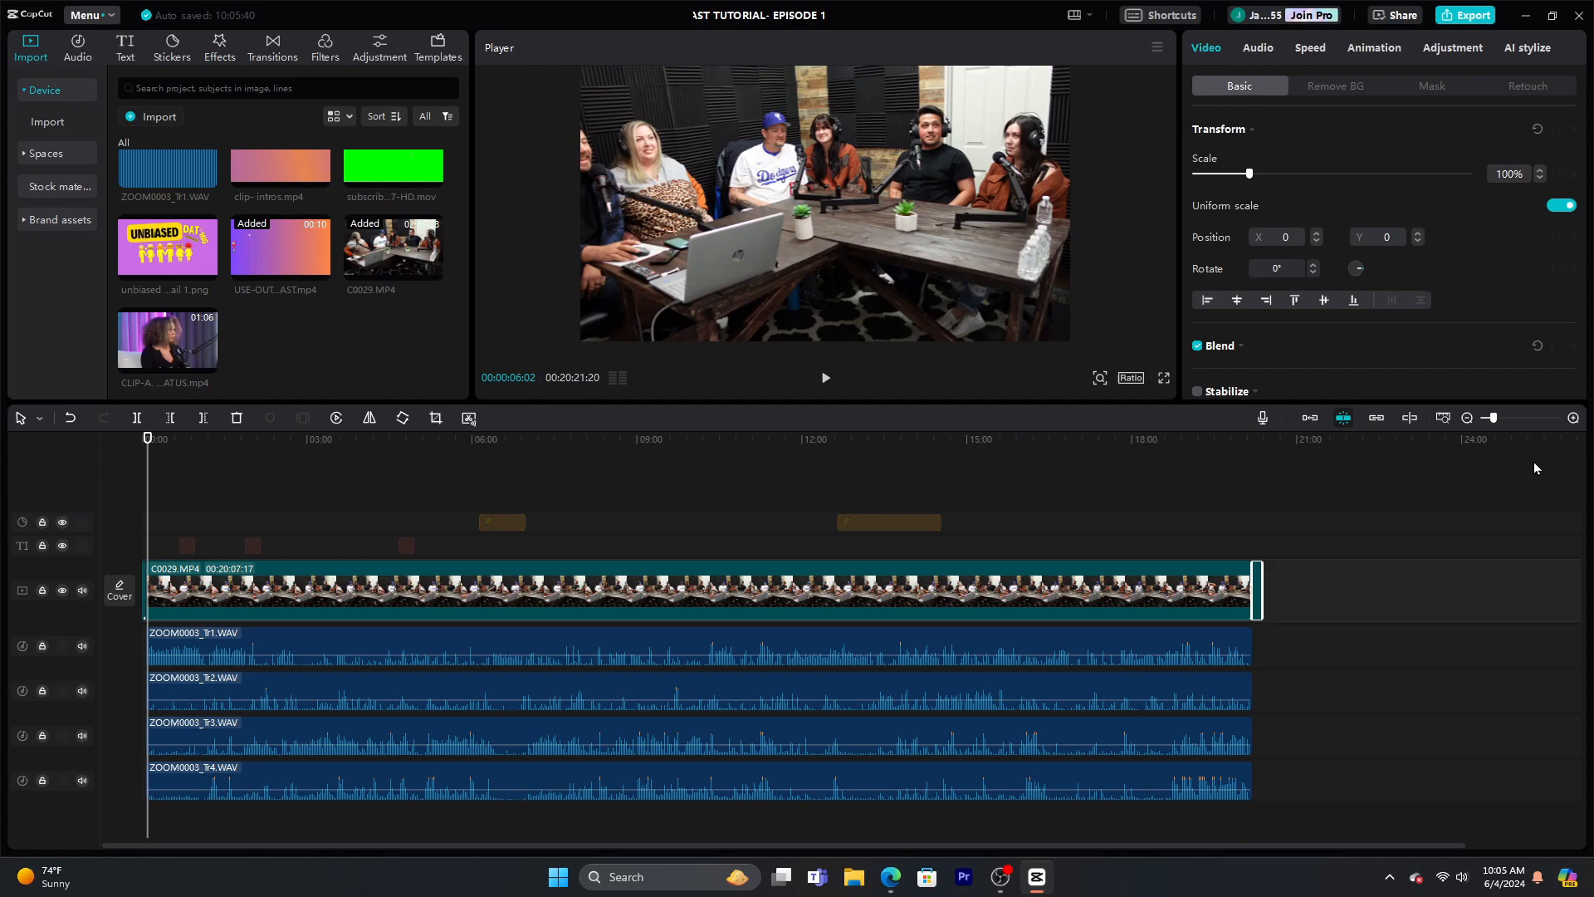
Examine where the main recording meets the outro and play the end of the recording from 00:20:01:06
{"action": "left_click", "coordinate": [1574, 417]}
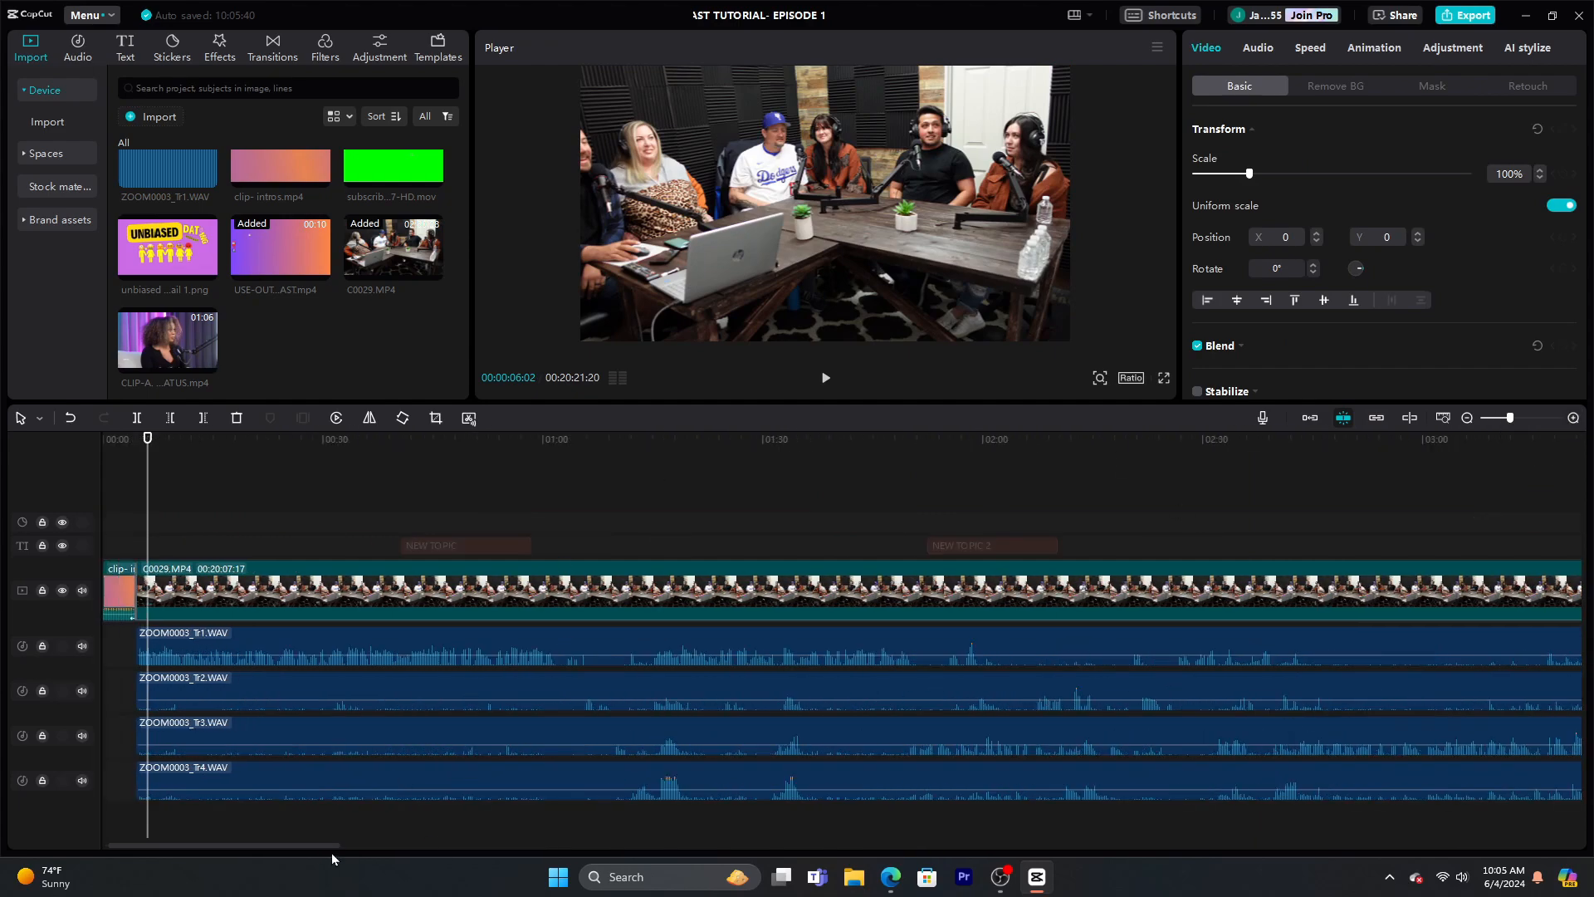
{"action": "left_click_drag", "start_coordinate": [318, 846], "coordinate": [1545, 838]}
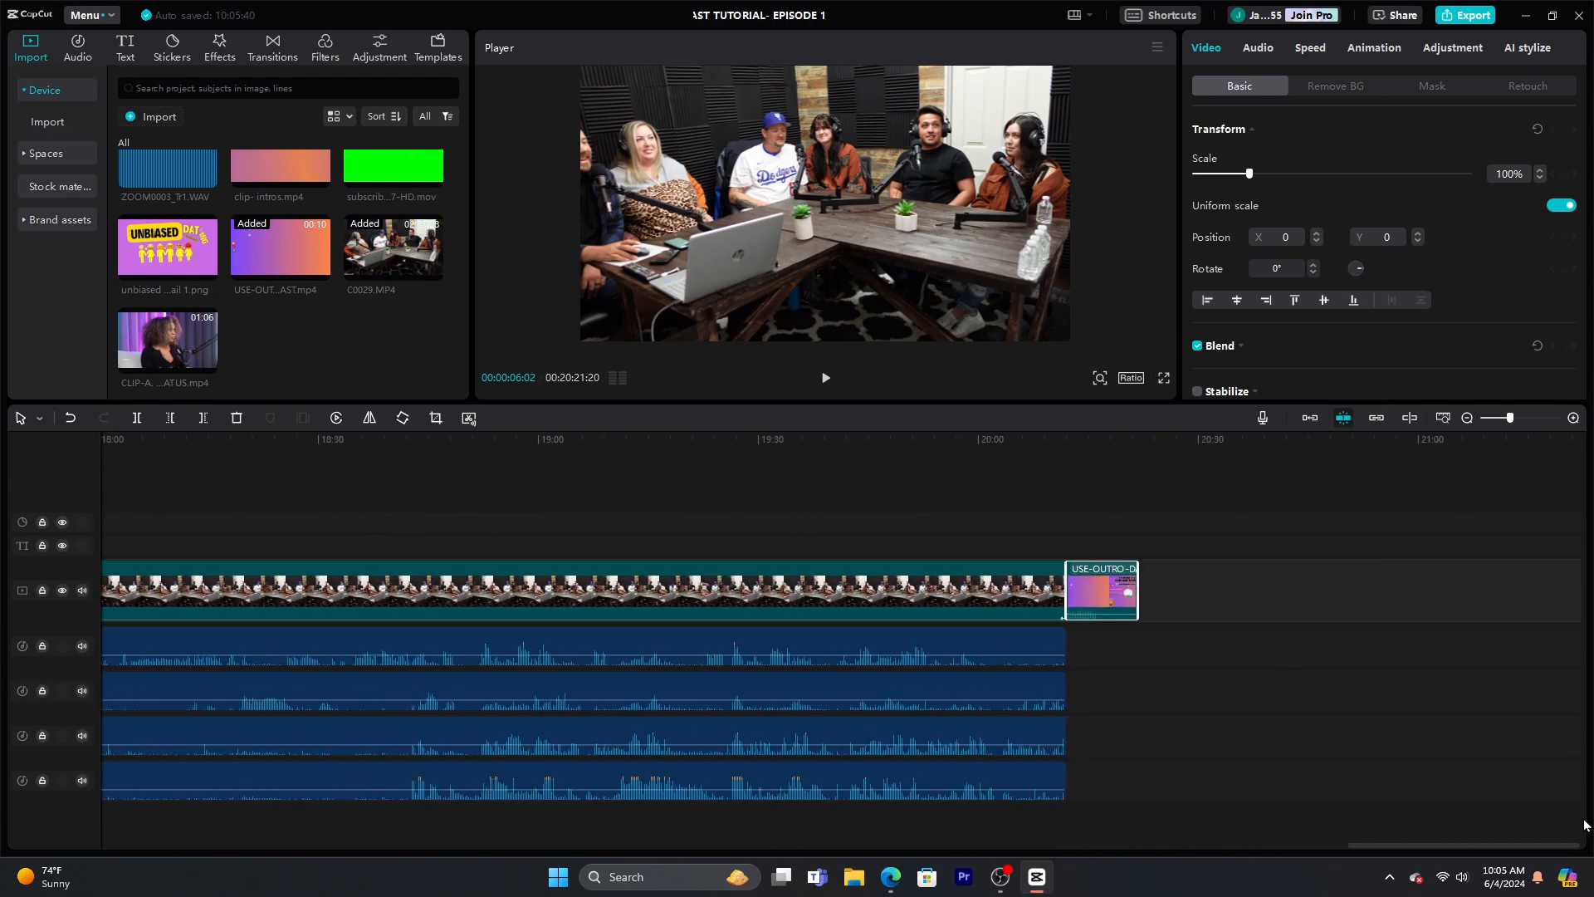
{"action": "left_click", "coordinate": [1096, 490]}
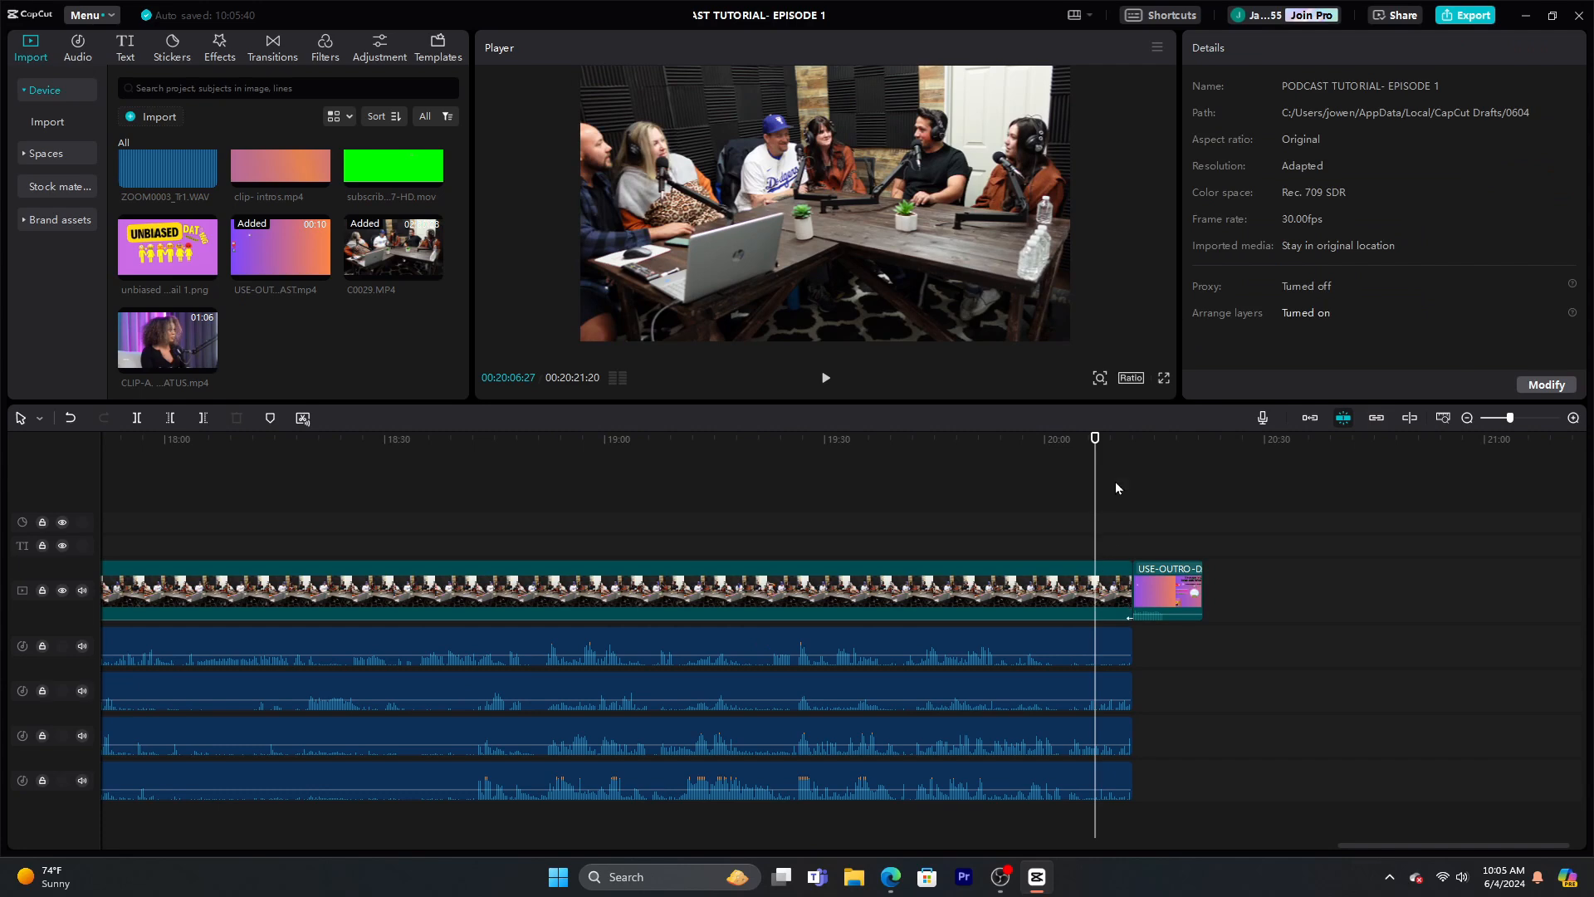
{"action": "left_click", "coordinate": [1469, 418]}
{"action": "left_click", "coordinate": [1469, 418]}
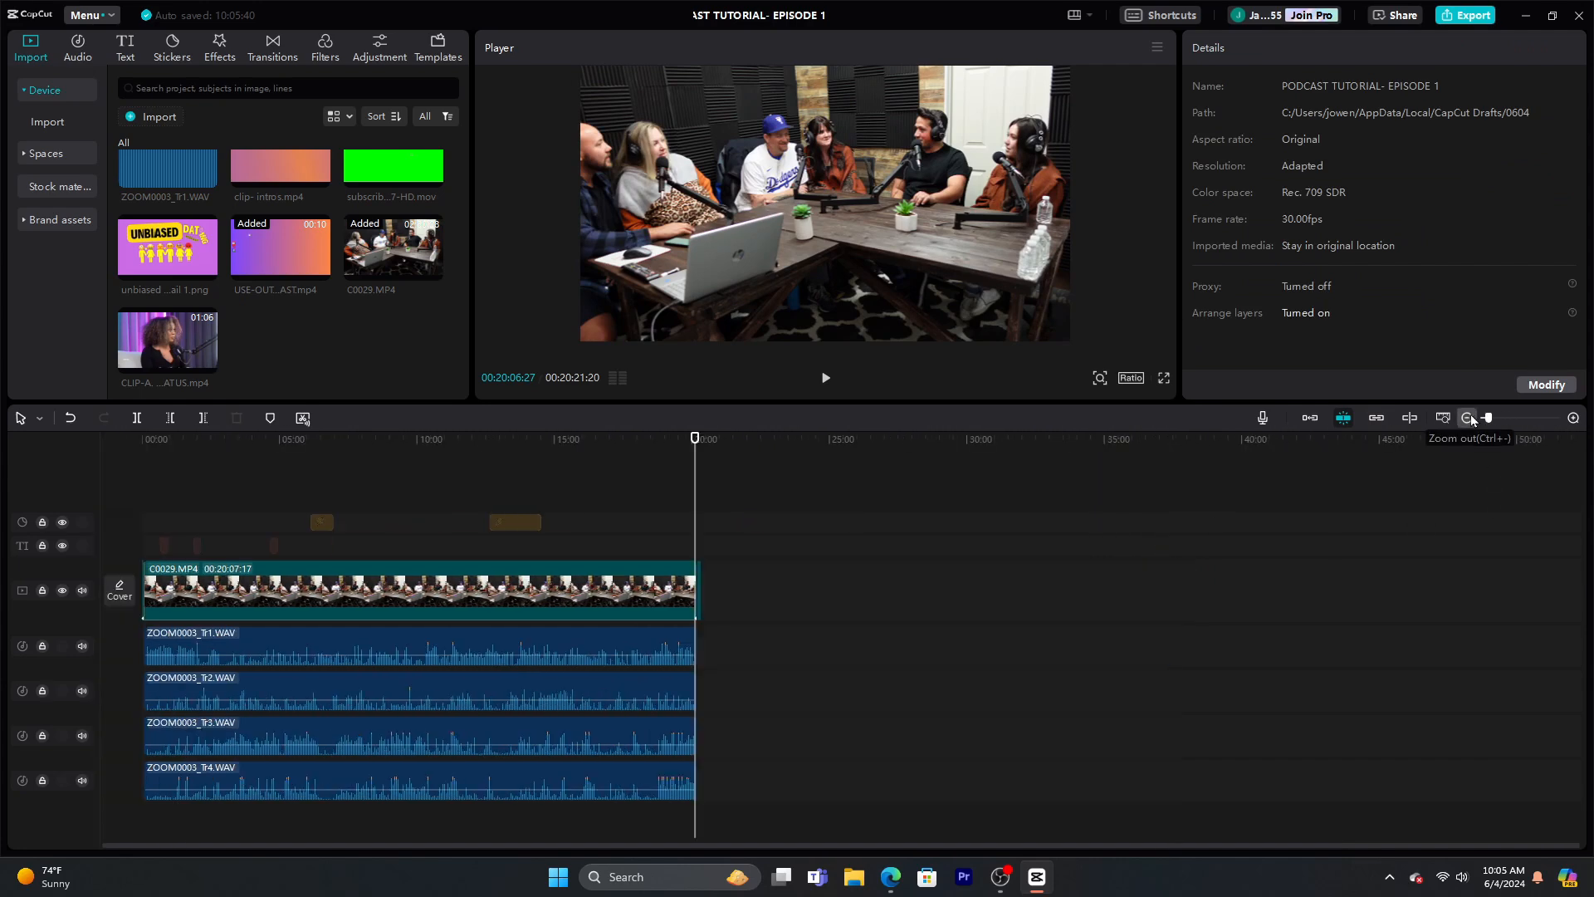
{"action": "left_click", "coordinate": [212, 471]}
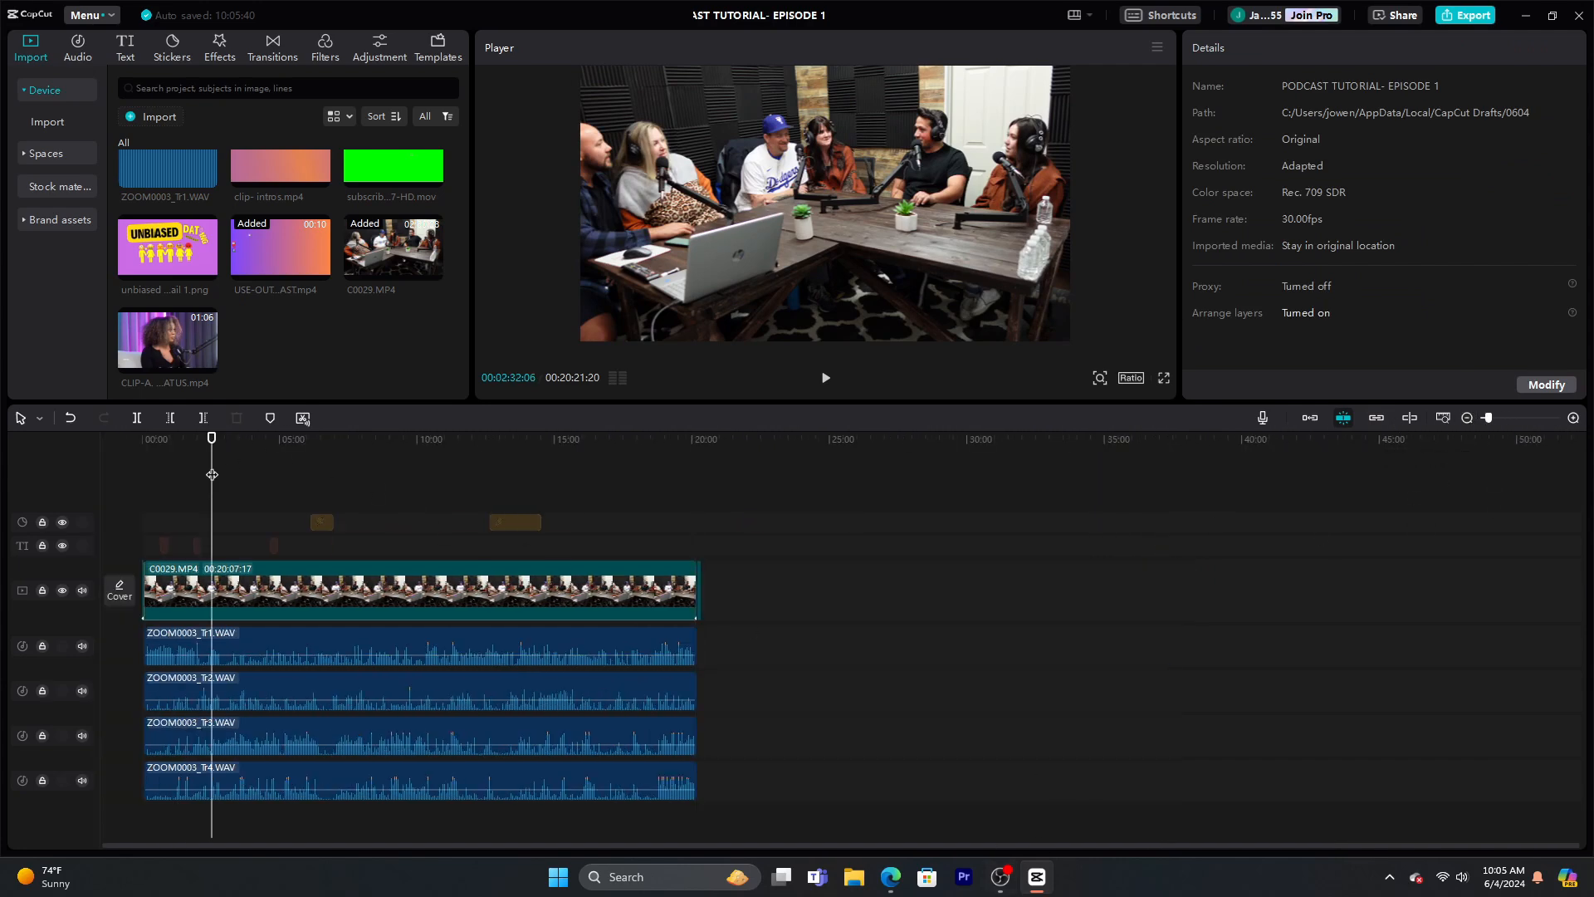
{"action": "left_click", "coordinate": [695, 486]}
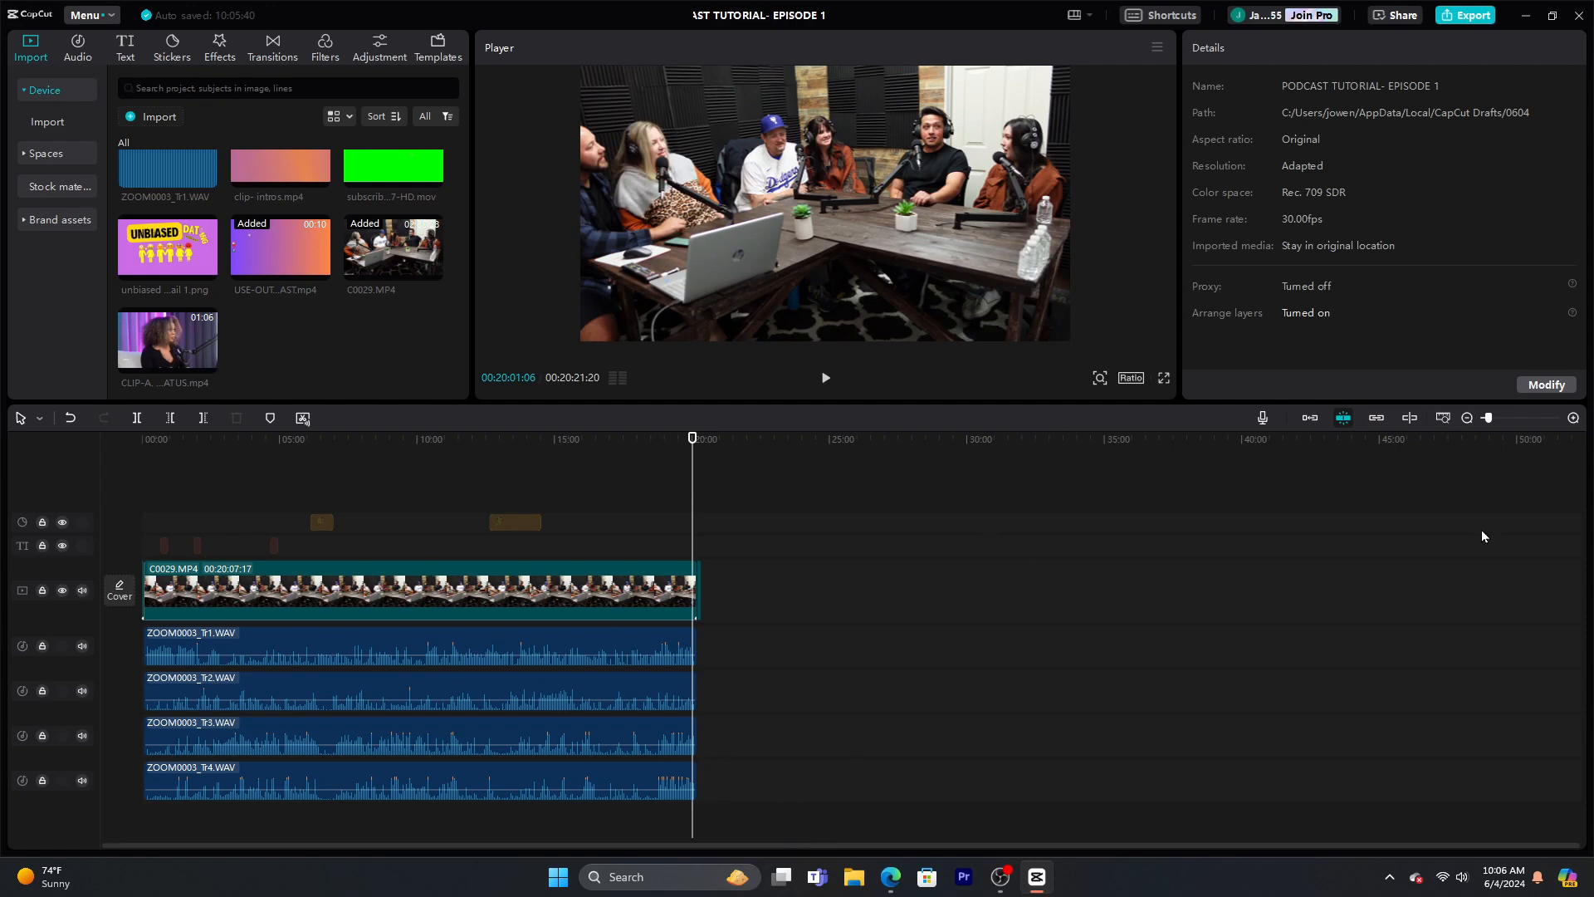
{"action": "left_click", "coordinate": [1572, 418]}
{"action": "left_click", "coordinate": [1572, 418]}
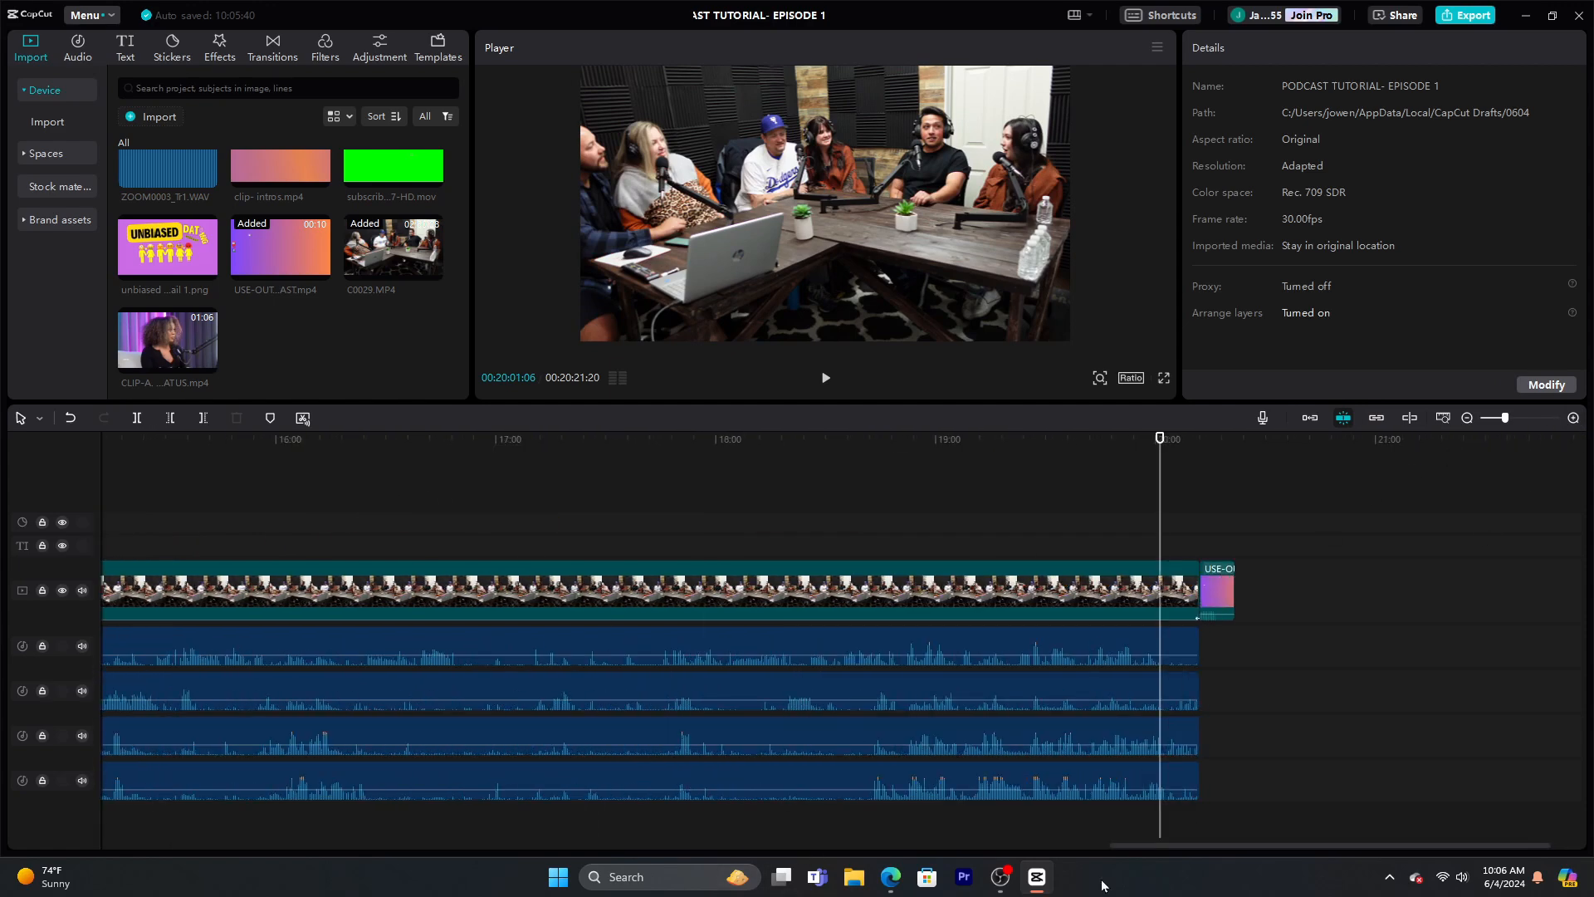
{"action": "left_click_drag", "start_coordinate": [1156, 845], "coordinate": [600, 797]}
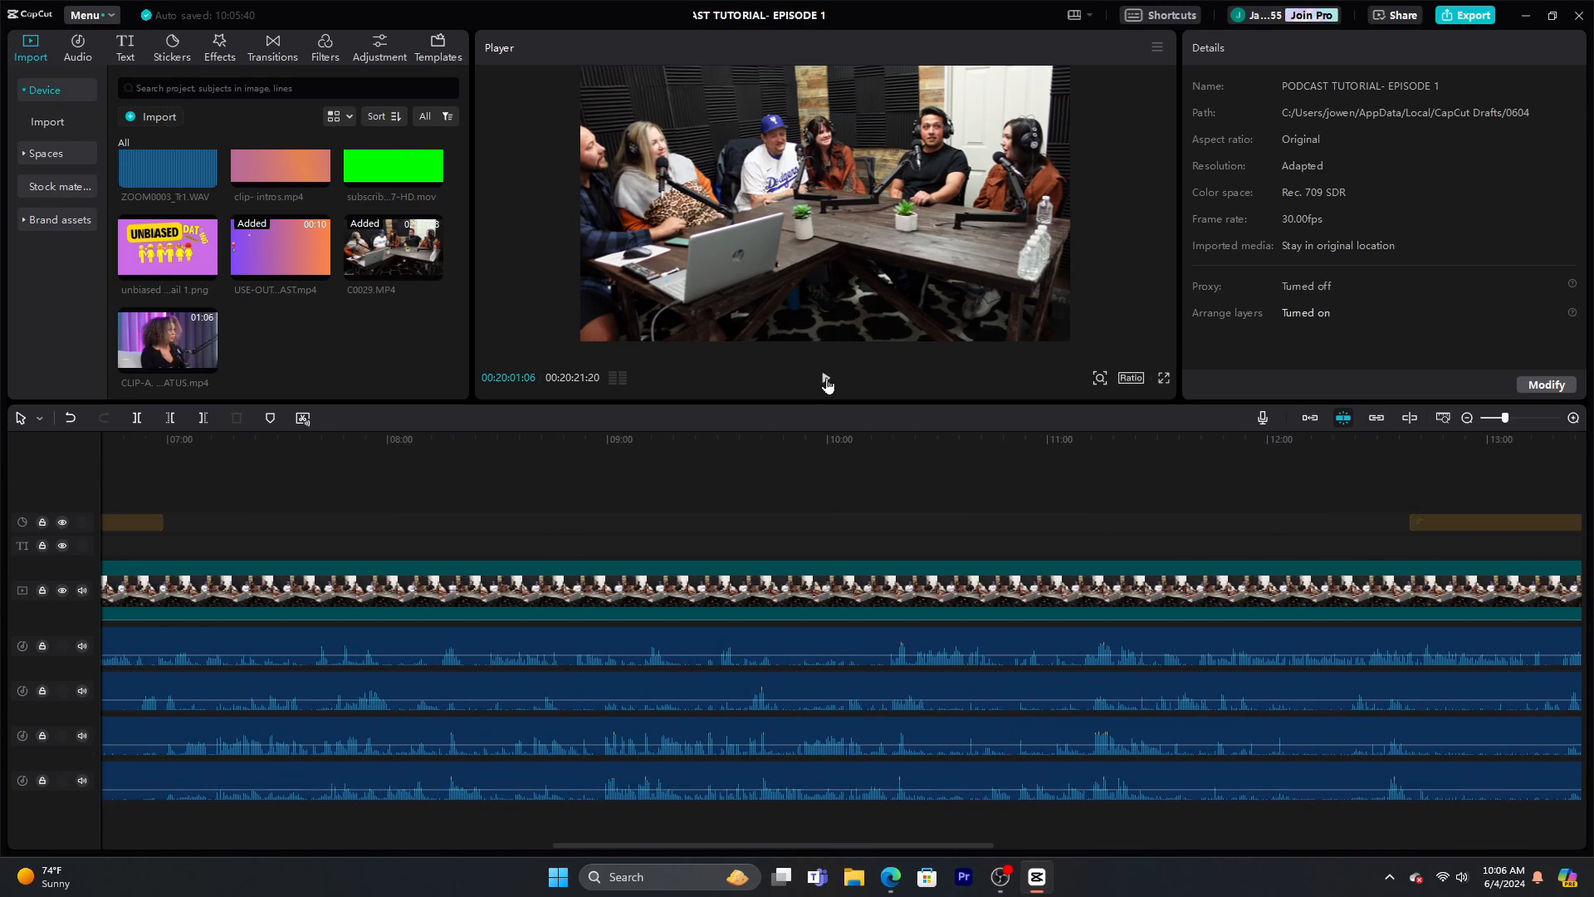
{"action": "left_click", "coordinate": [827, 380]}
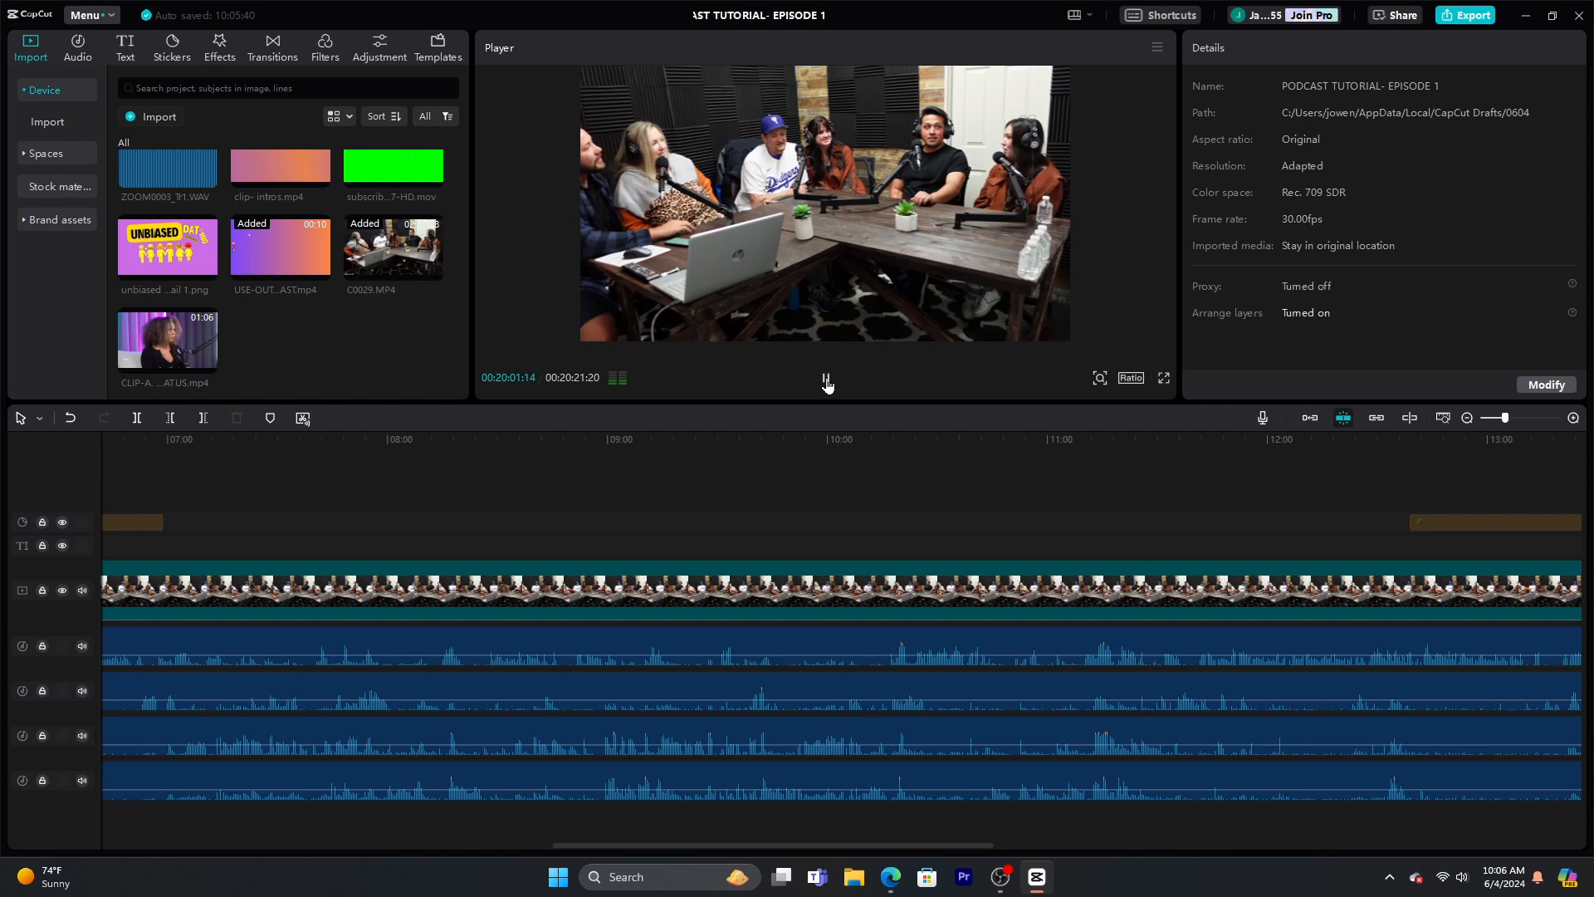
{"action": "left_click", "coordinate": [824, 379]}
Add the Black smoke overlay transition between the end of C0029.MP4 and the USE-OUTRO-DATING PODCAST clip
{"action": "left_click_drag", "start_coordinate": [1101, 479], "coordinate": [1157, 480]}
{"action": "scroll", "coordinate": [1132, 475], "scroll_direction": "up", "scroll_amount": 2}
{"action": "left_click", "coordinate": [1143, 594]}
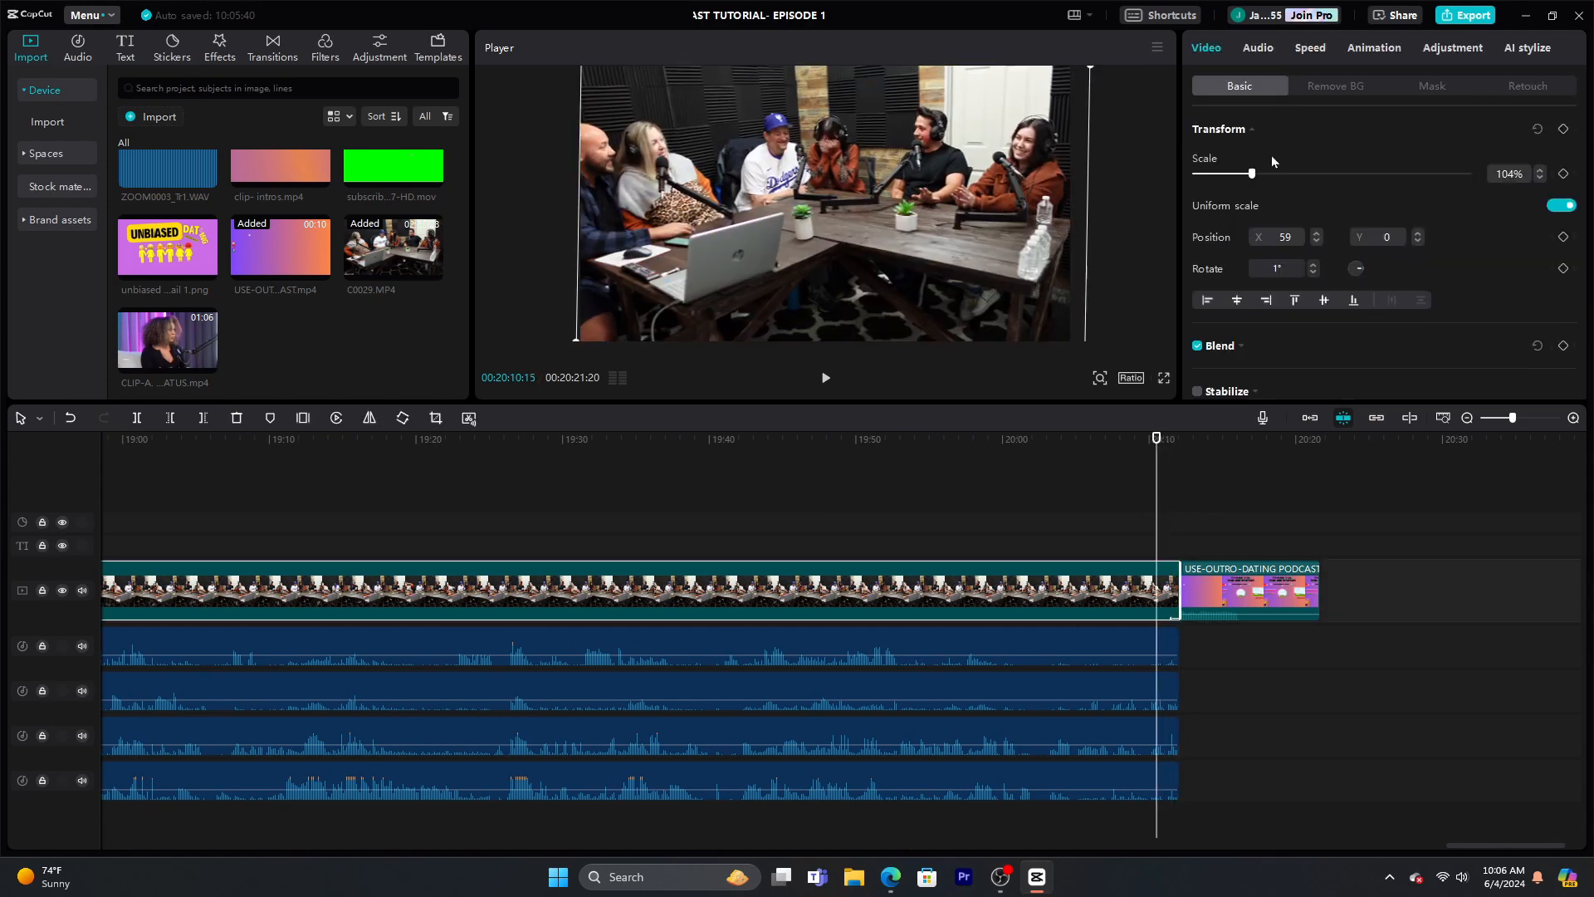
{"action": "left_click", "coordinate": [1362, 50]}
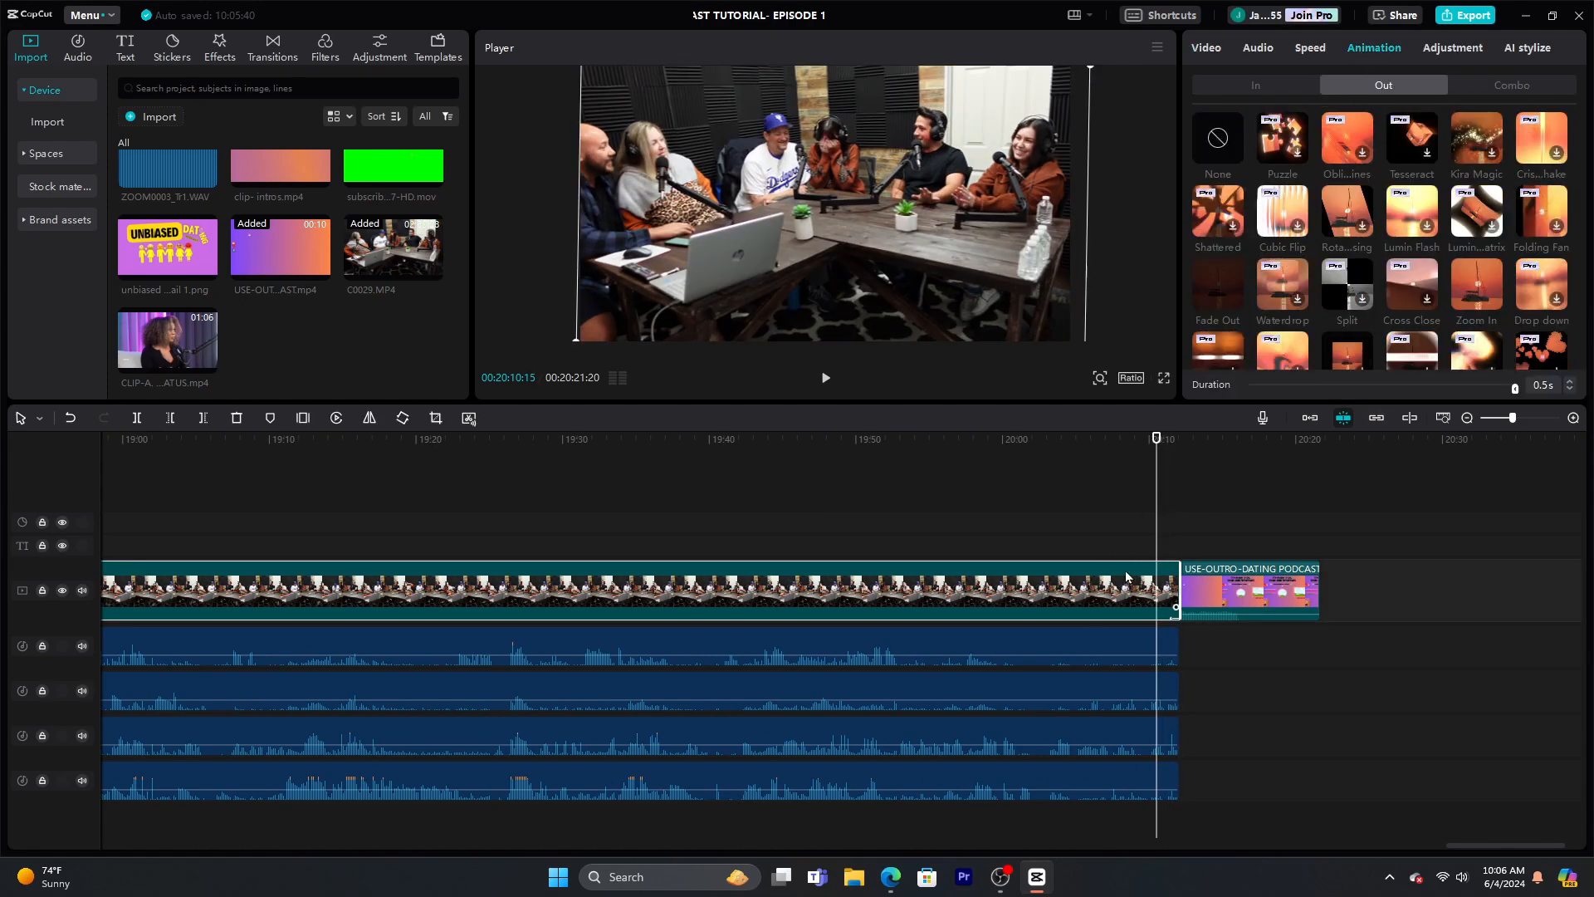
{"action": "left_click", "coordinate": [274, 51]}
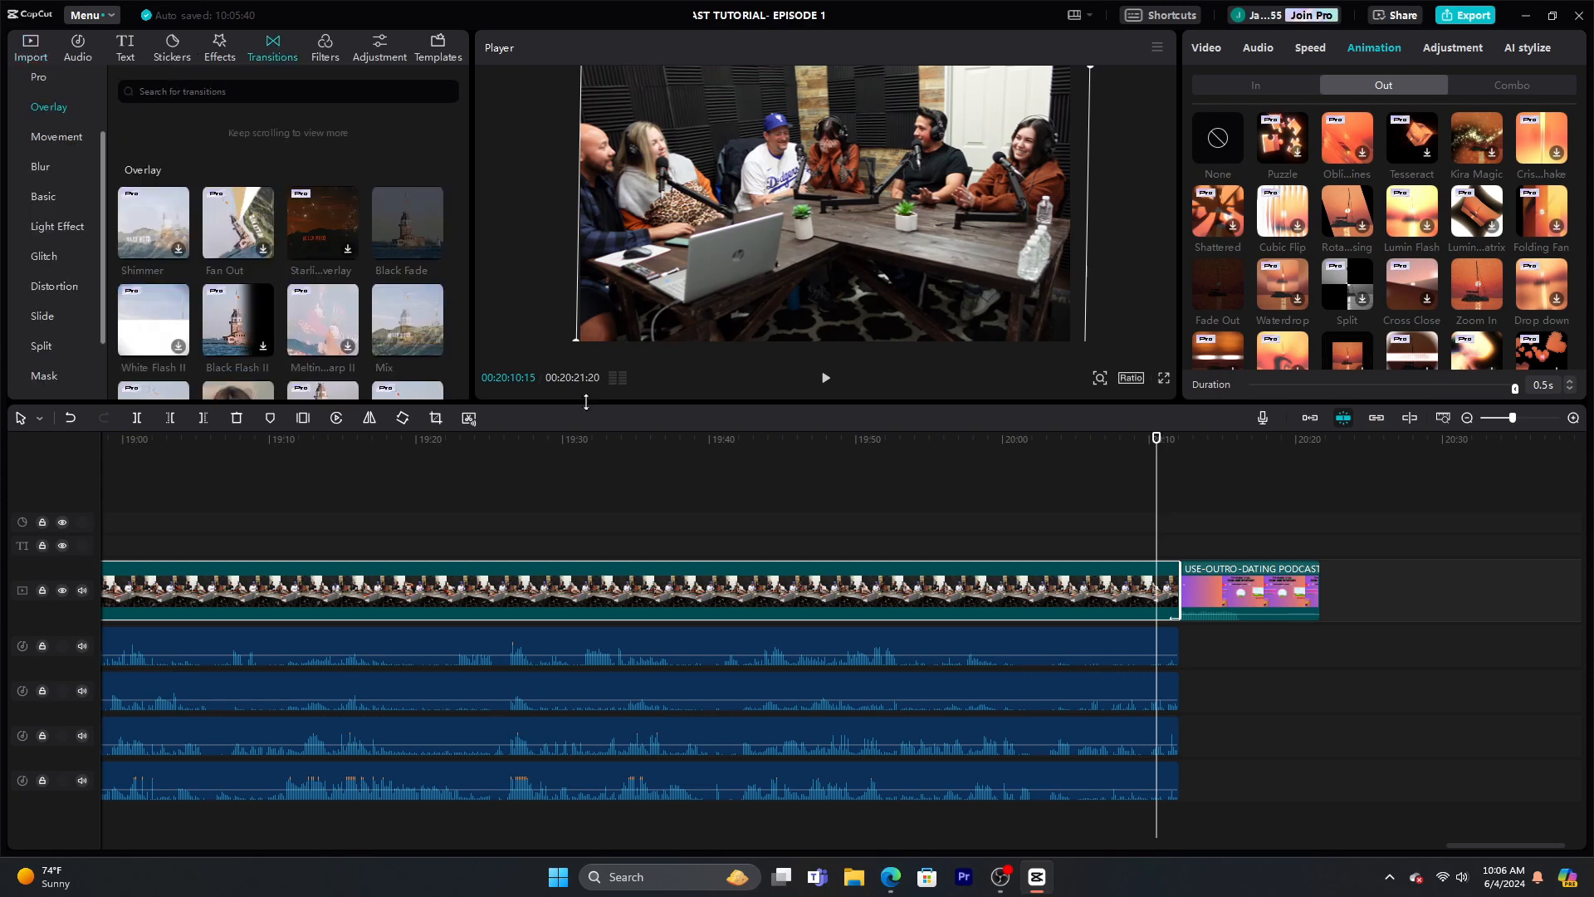
{"action": "scroll", "coordinate": [161, 198], "scroll_direction": "down", "scroll_amount": 1}
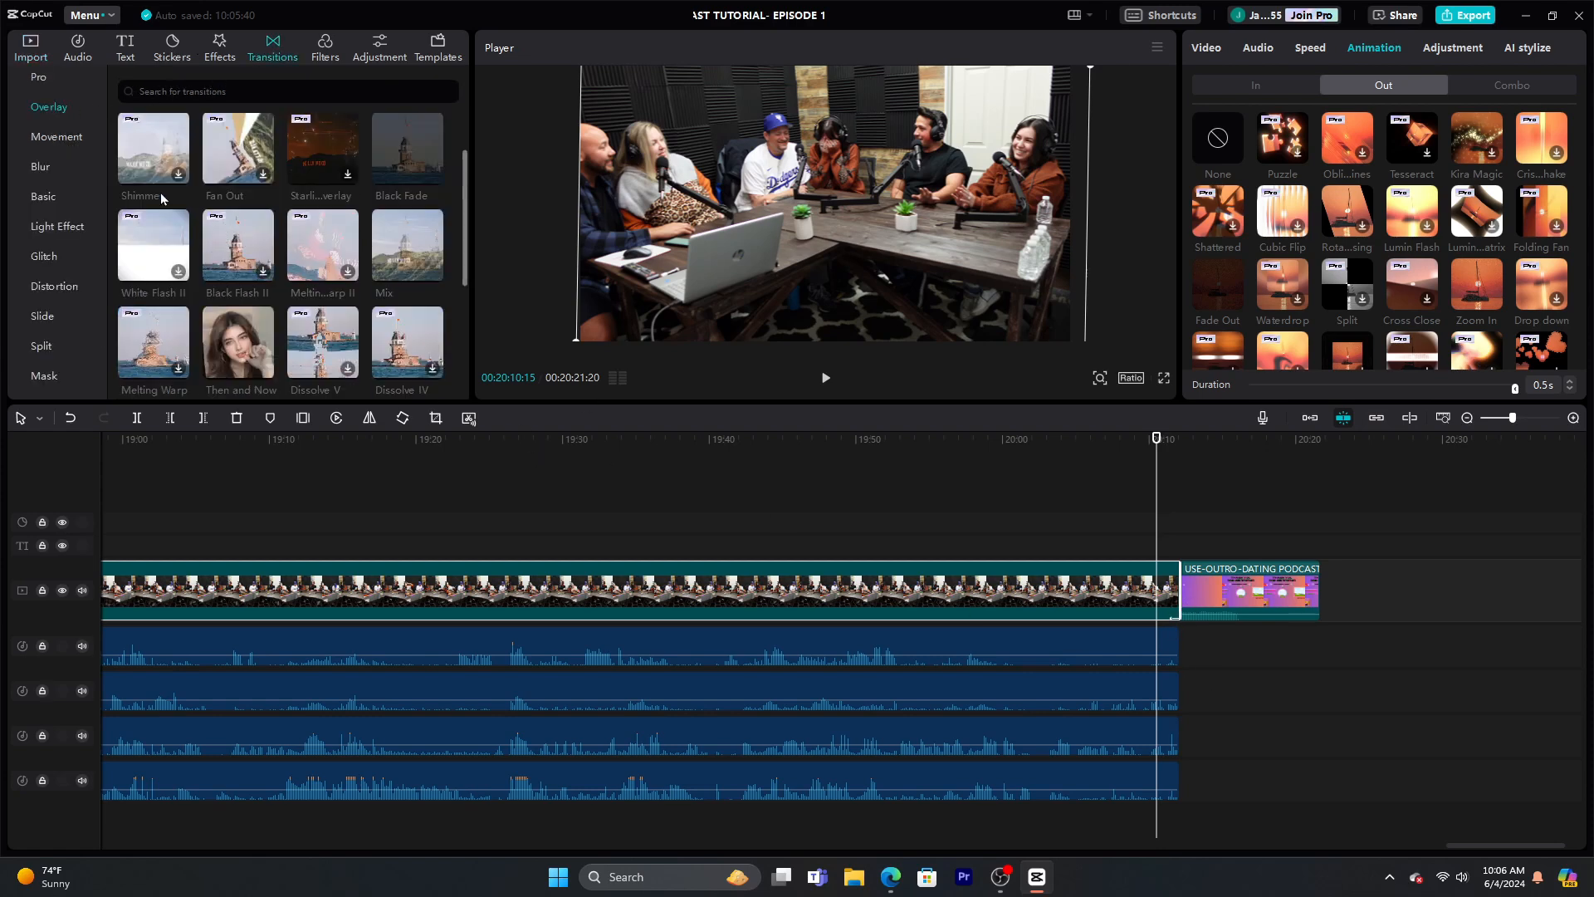
{"action": "scroll", "coordinate": [324, 278], "scroll_direction": "down", "scroll_amount": 1}
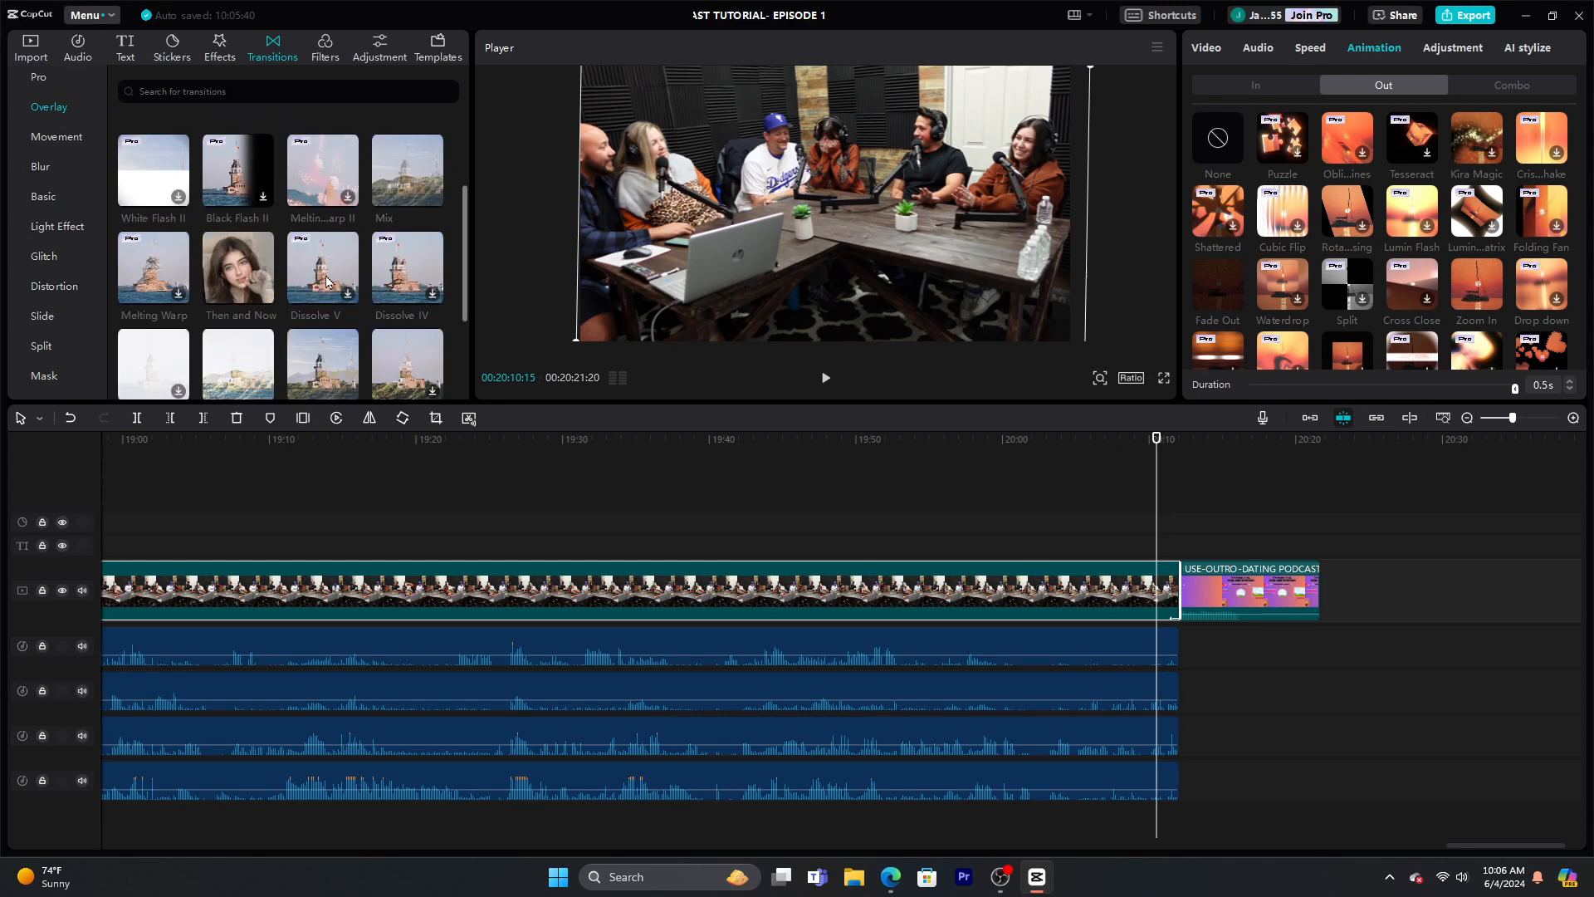
{"action": "scroll", "coordinate": [324, 282], "scroll_direction": "down", "scroll_amount": 1}
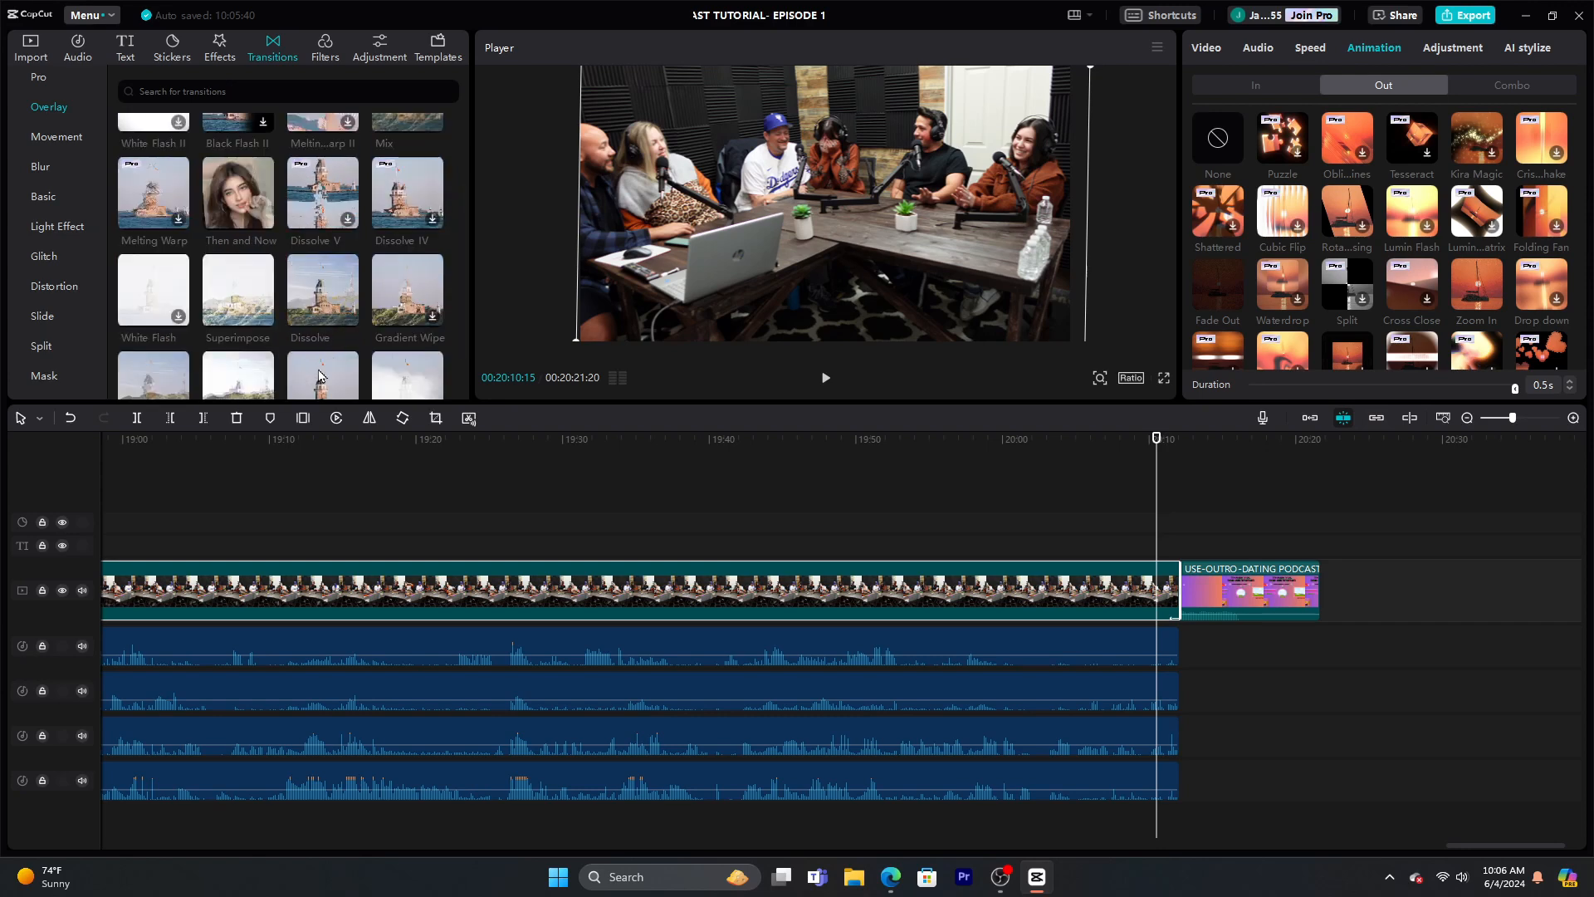
{"action": "left_click_drag", "start_coordinate": [320, 375], "coordinate": [1180, 594]}
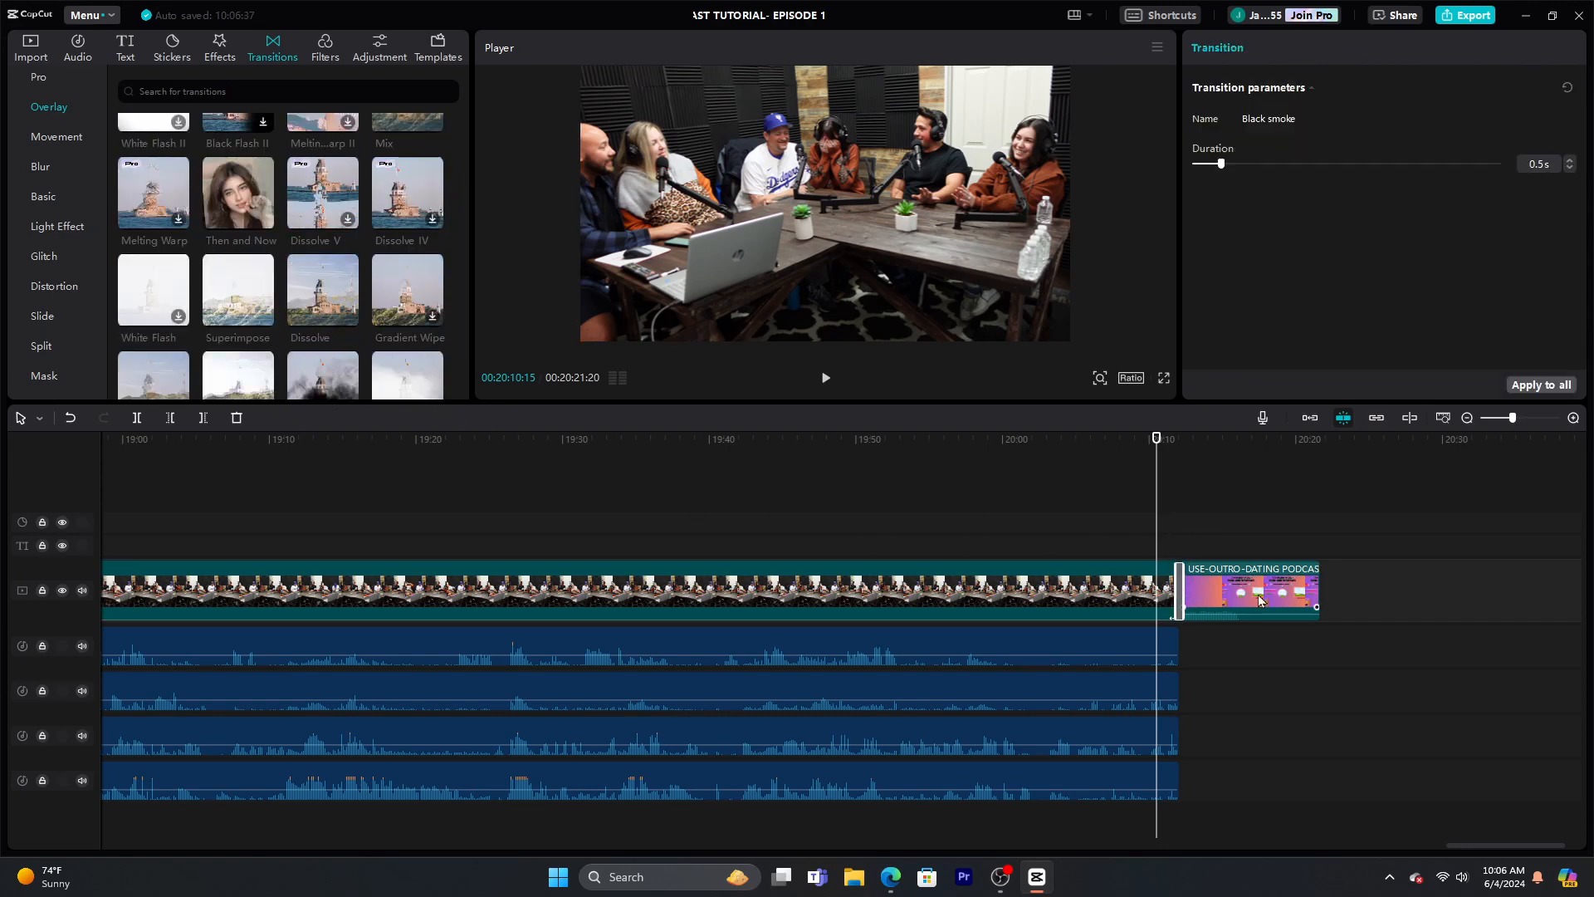
Play across the transition into the outro, check the main recording's out animations, and replay the transition from 00:20:10:20
{"action": "left_click", "coordinate": [1257, 595]}
{"action": "left_click", "coordinate": [1117, 491]}
{"action": "left_click", "coordinate": [825, 378]}
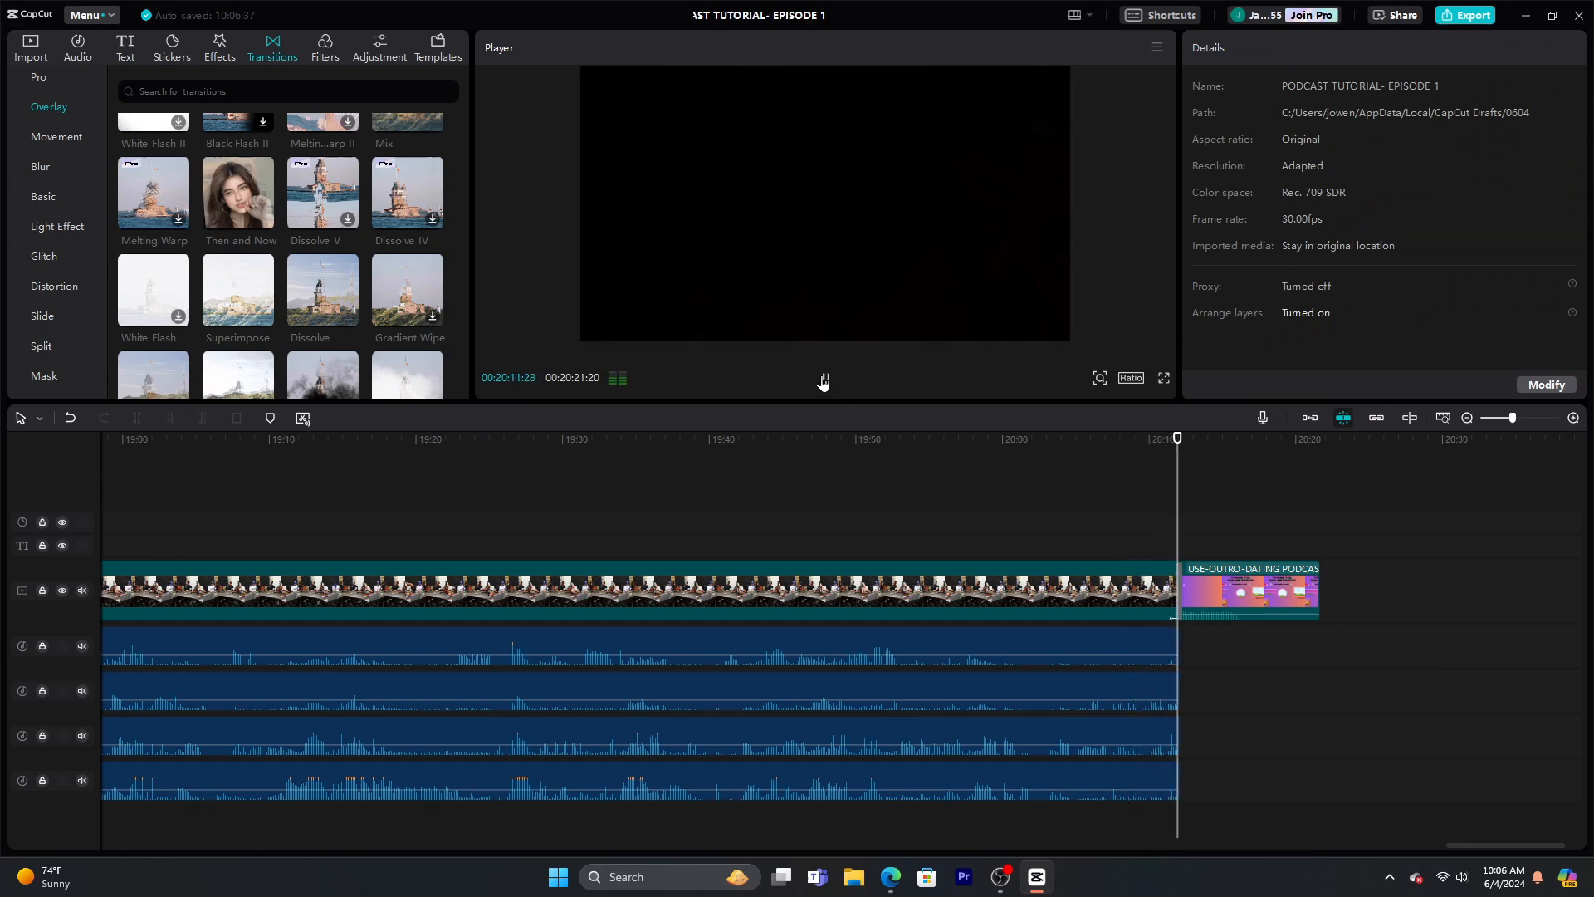
{"action": "left_click", "coordinate": [824, 378]}
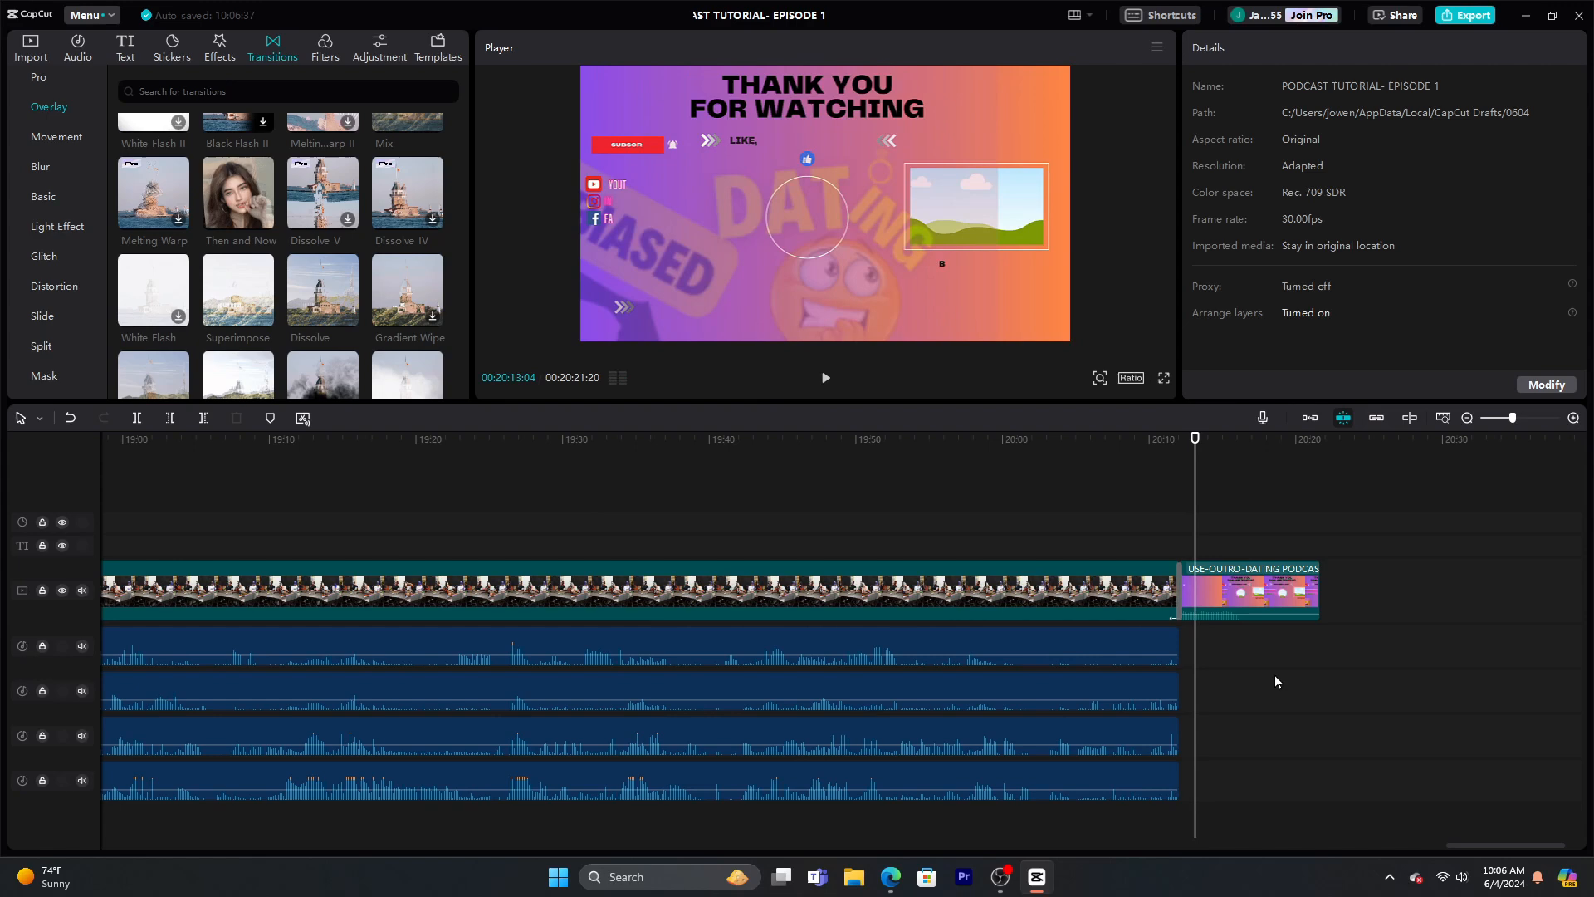
{"action": "left_click", "coordinate": [1135, 591]}
{"action": "left_click", "coordinate": [1379, 49]}
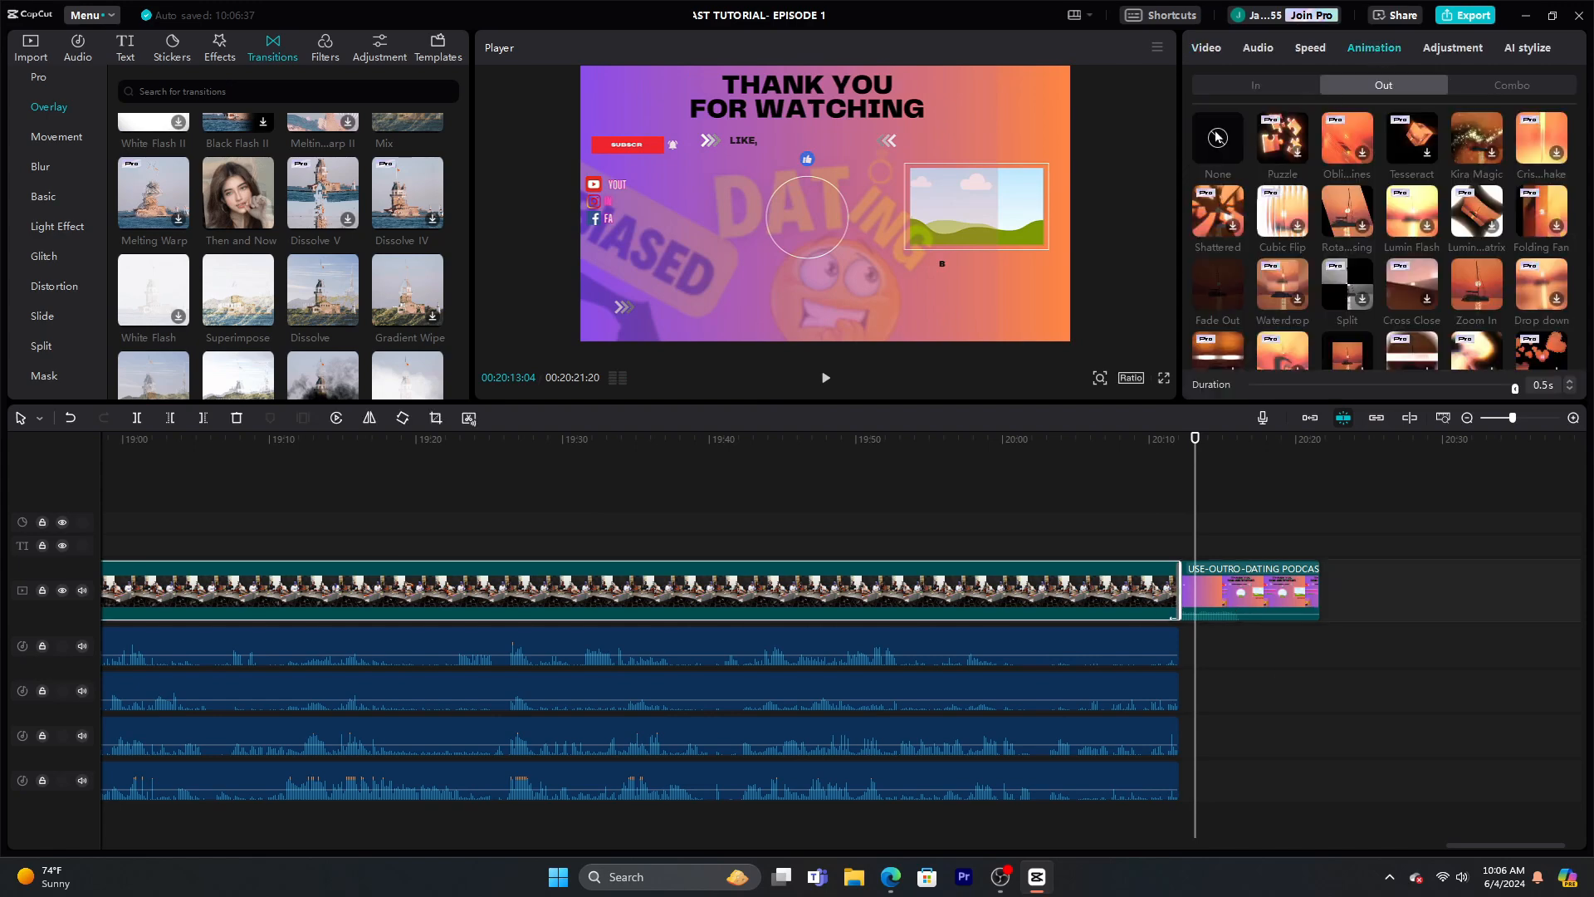
{"action": "left_click", "coordinate": [1160, 509]}
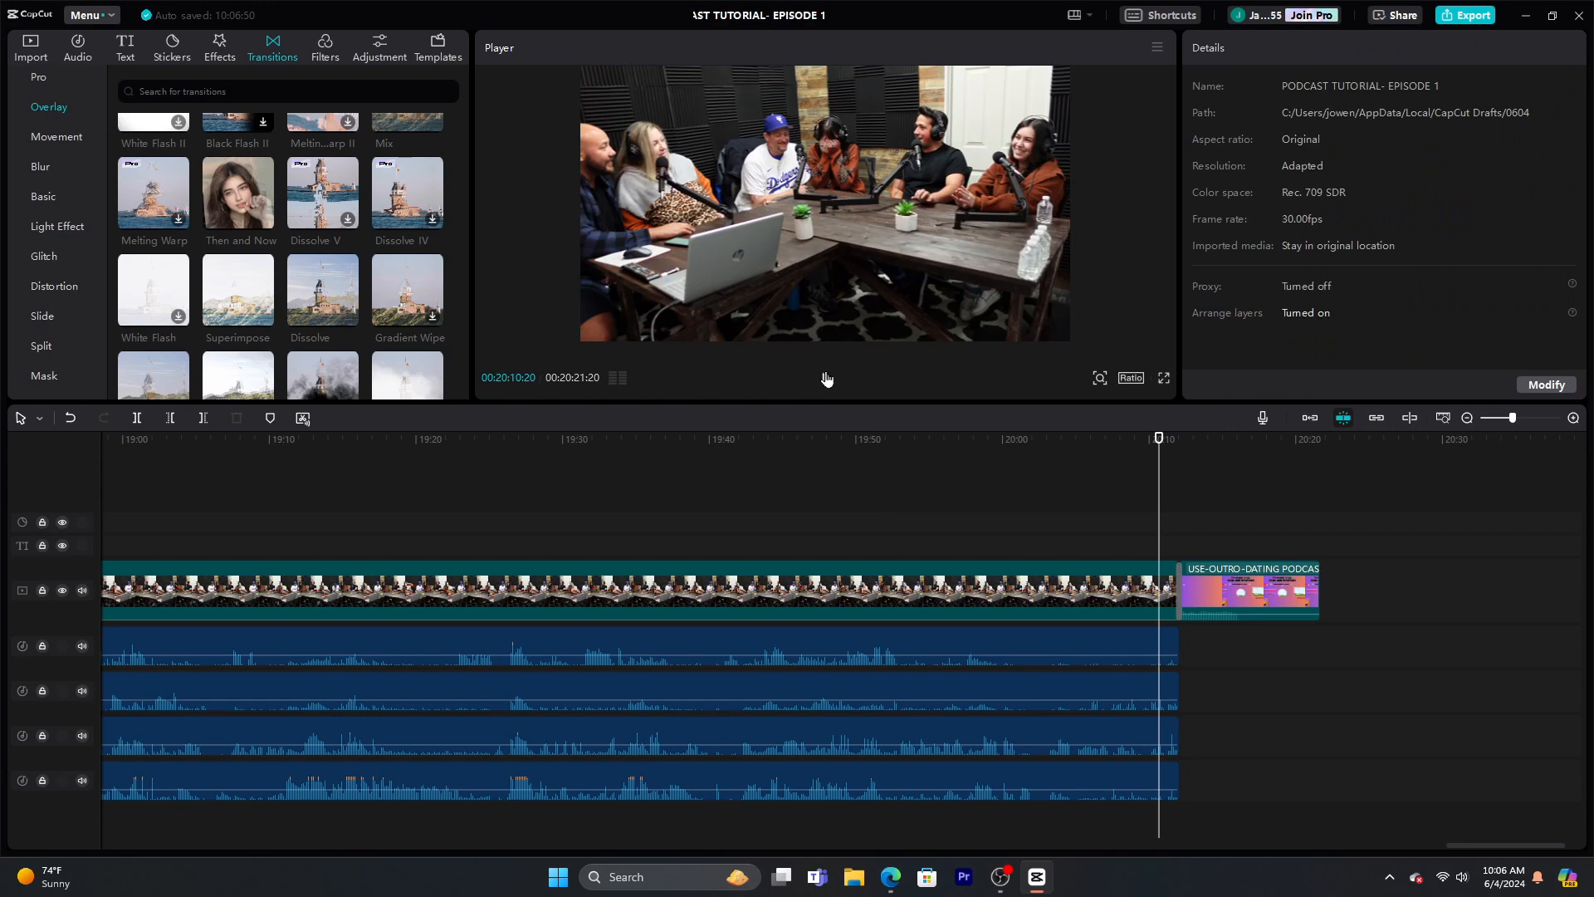
{"action": "left_click", "coordinate": [827, 378]}
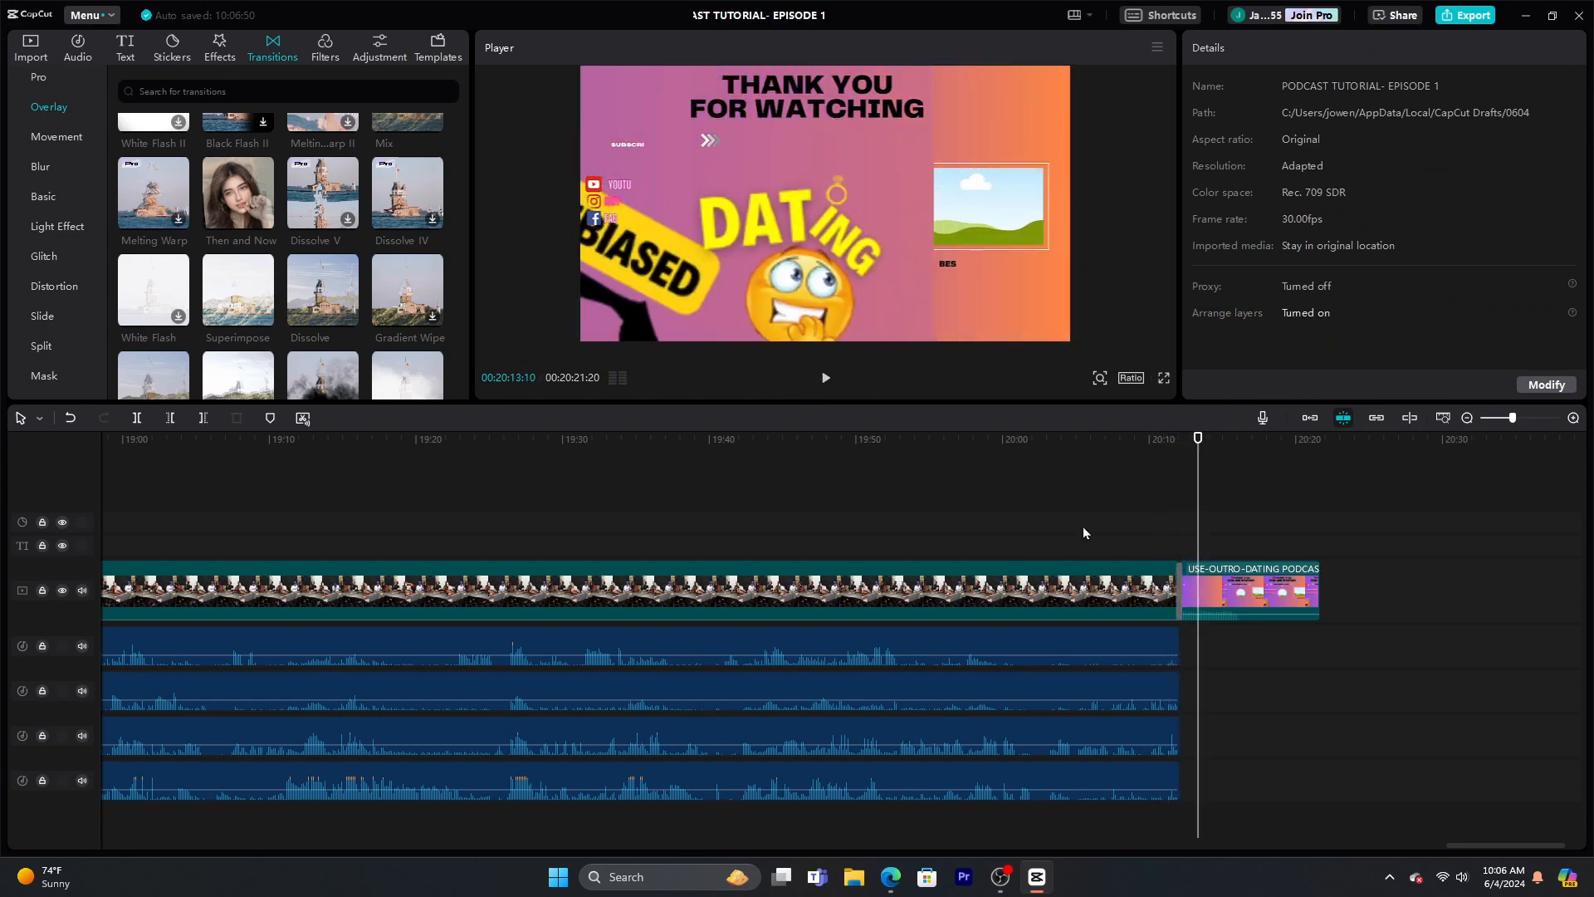
Set the duration of the Black smoke transition before the outro to 1.0 s
{"action": "left_click", "coordinate": [1573, 417]}
{"action": "left_click", "coordinate": [1573, 418]}
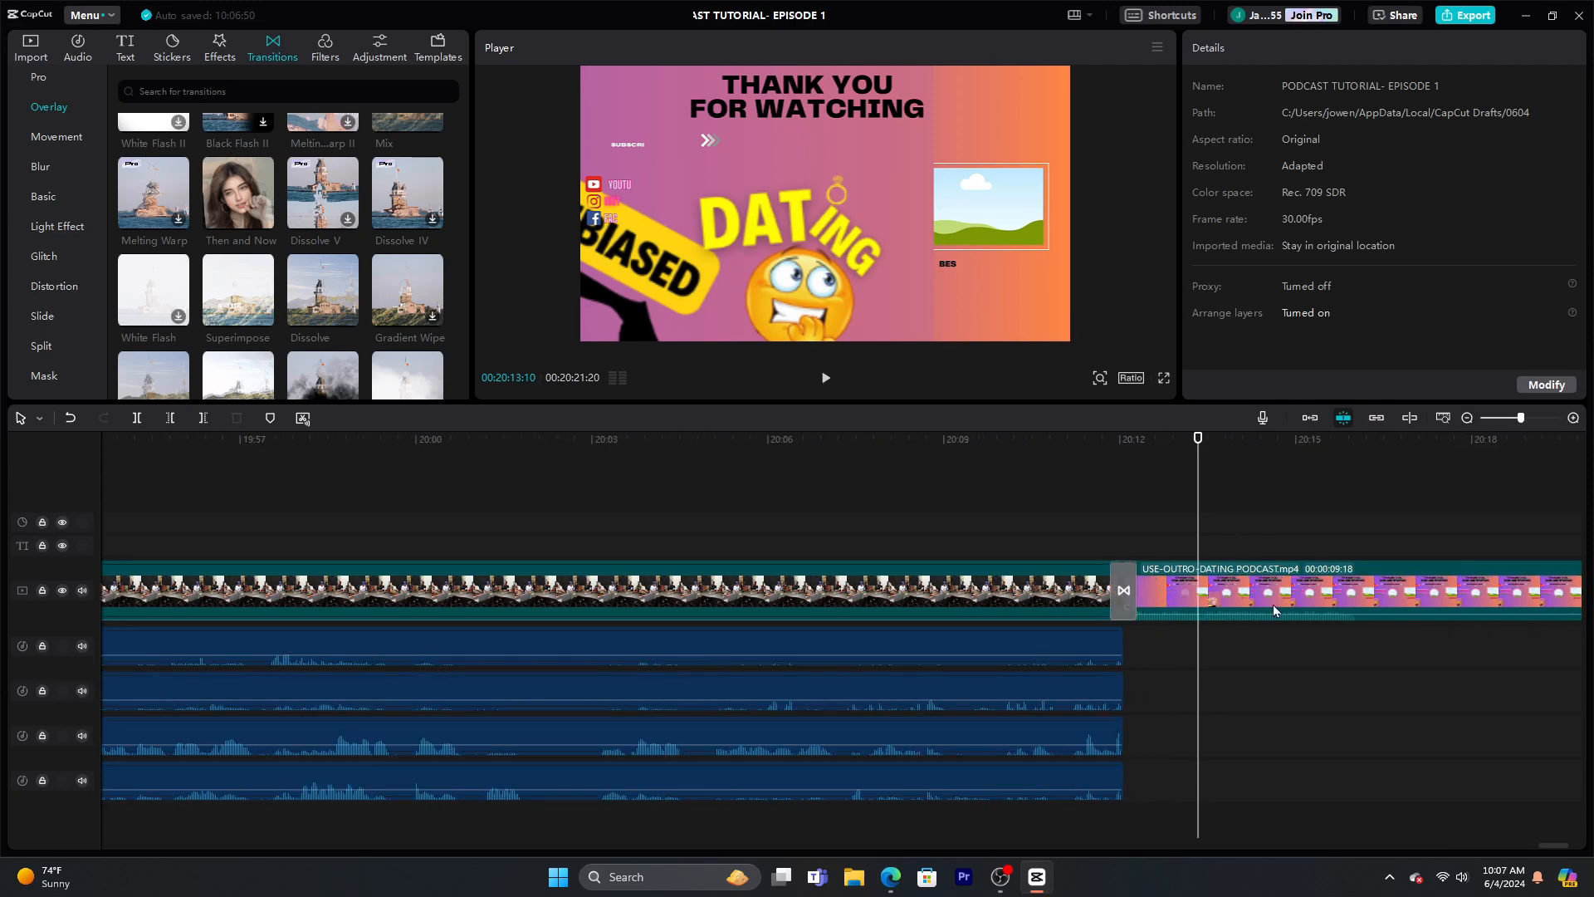
{"action": "left_click", "coordinate": [1276, 603]}
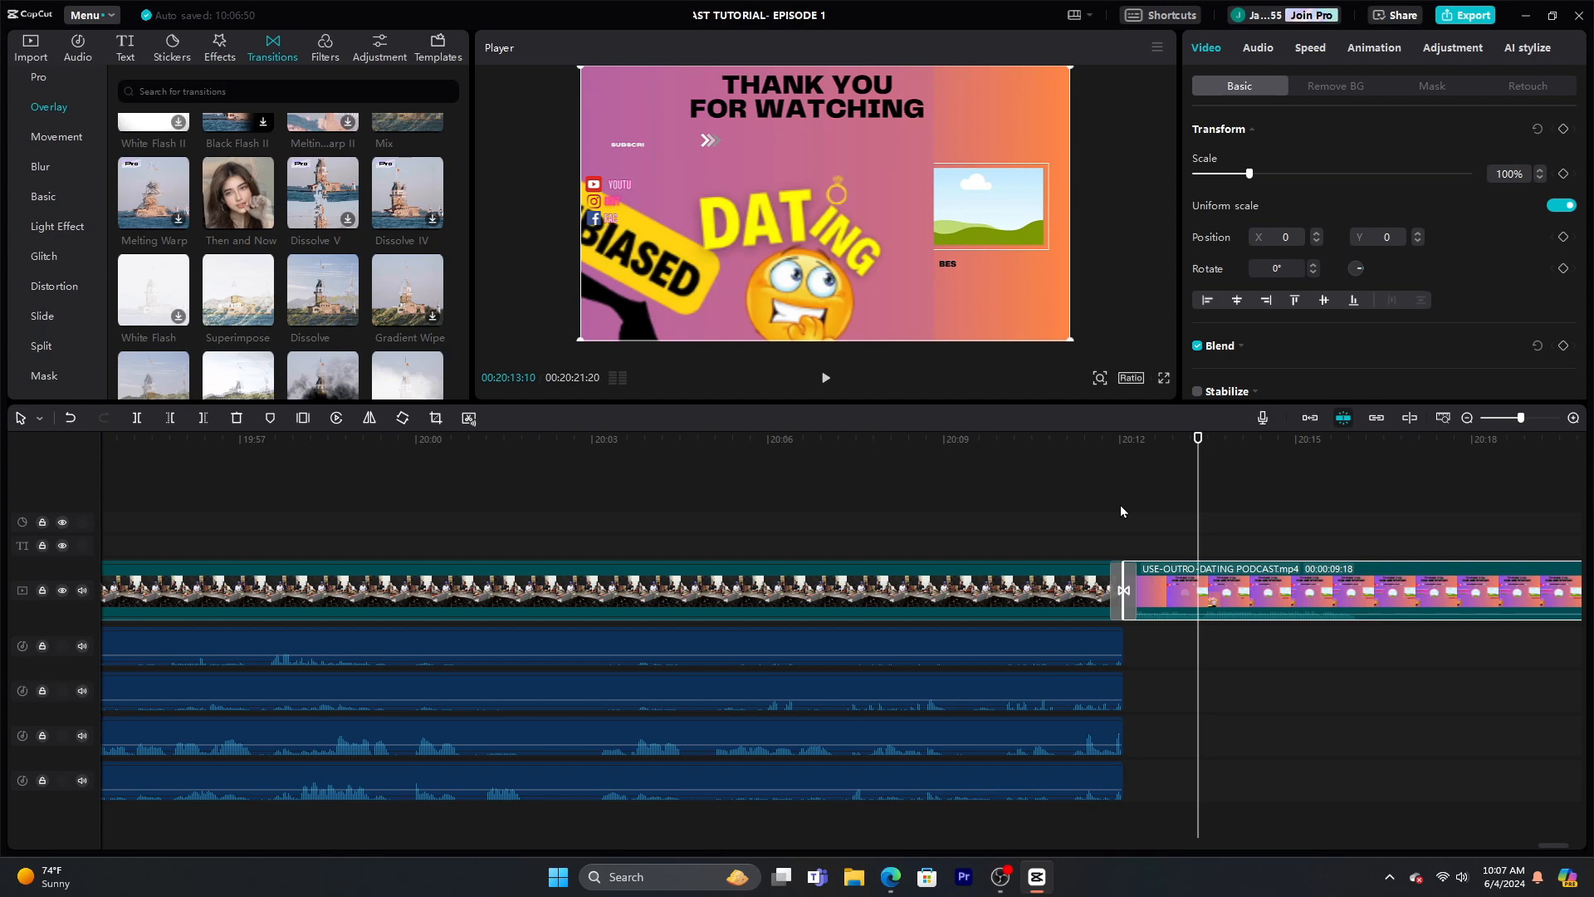
{"action": "left_click", "coordinate": [1119, 505]}
{"action": "left_click", "coordinate": [1248, 590]}
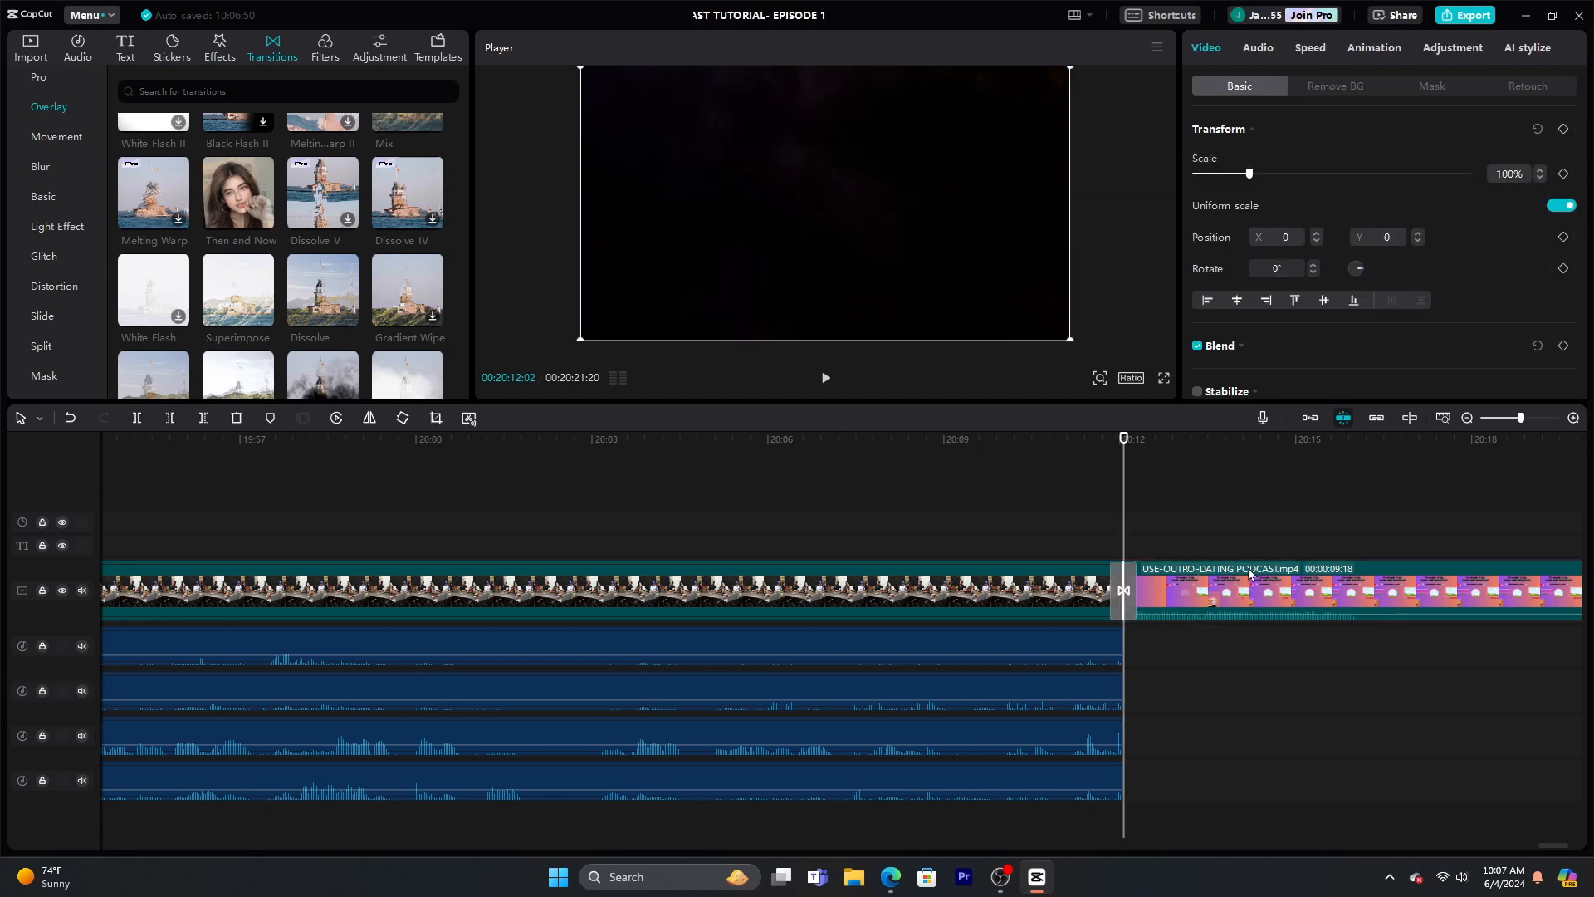
{"action": "left_click", "coordinate": [1118, 586]}
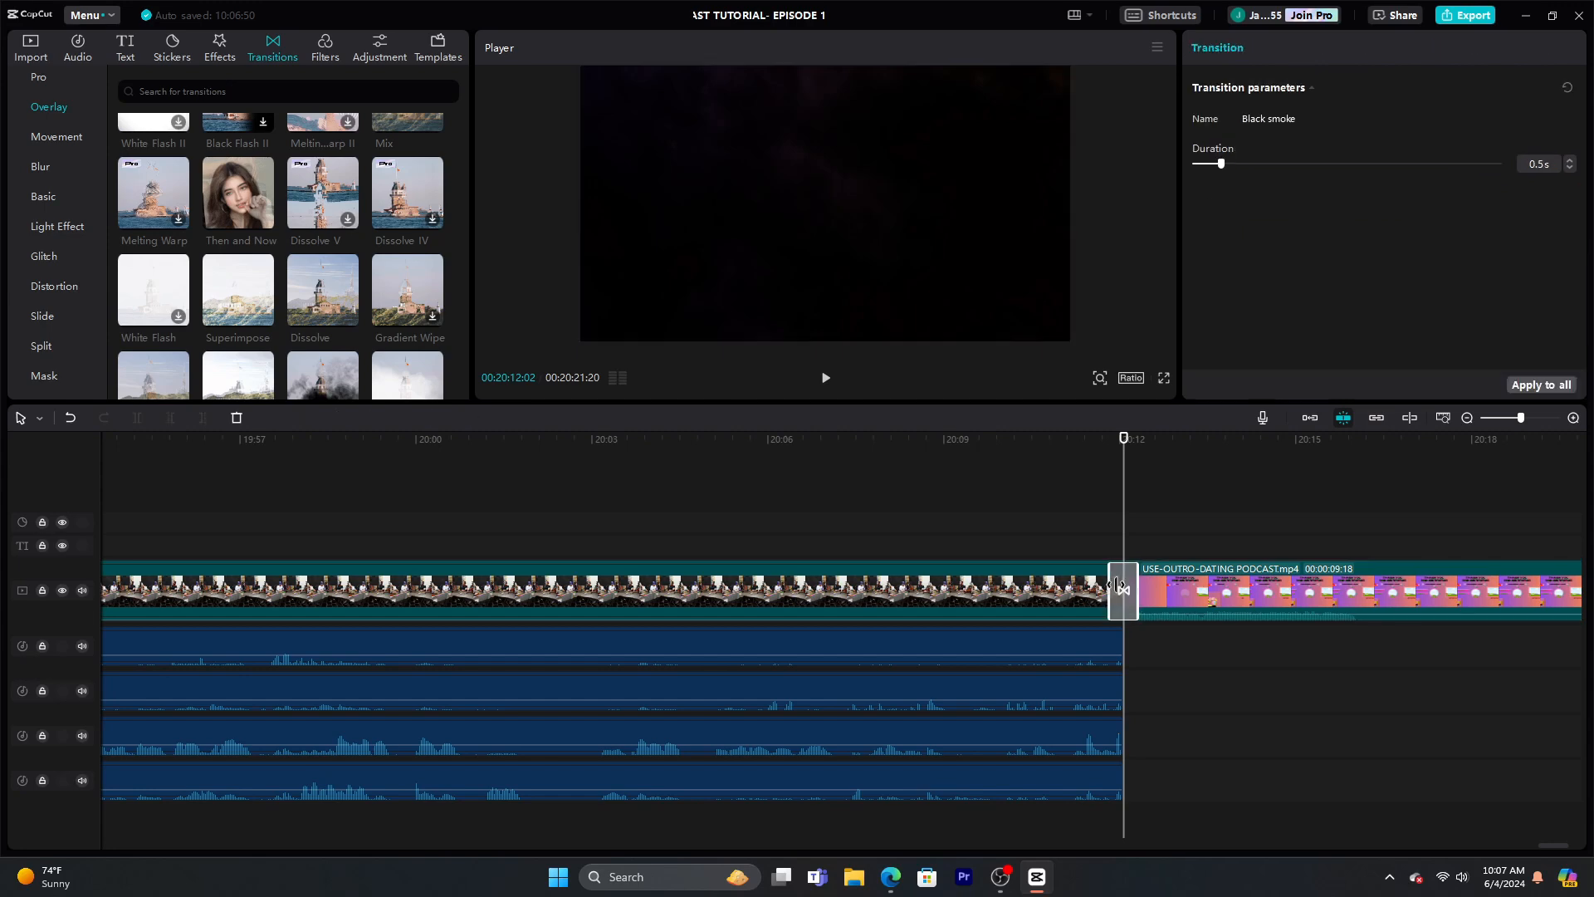
{"action": "left_click", "coordinate": [1571, 166]}
{"action": "left_click", "coordinate": [1571, 164]}
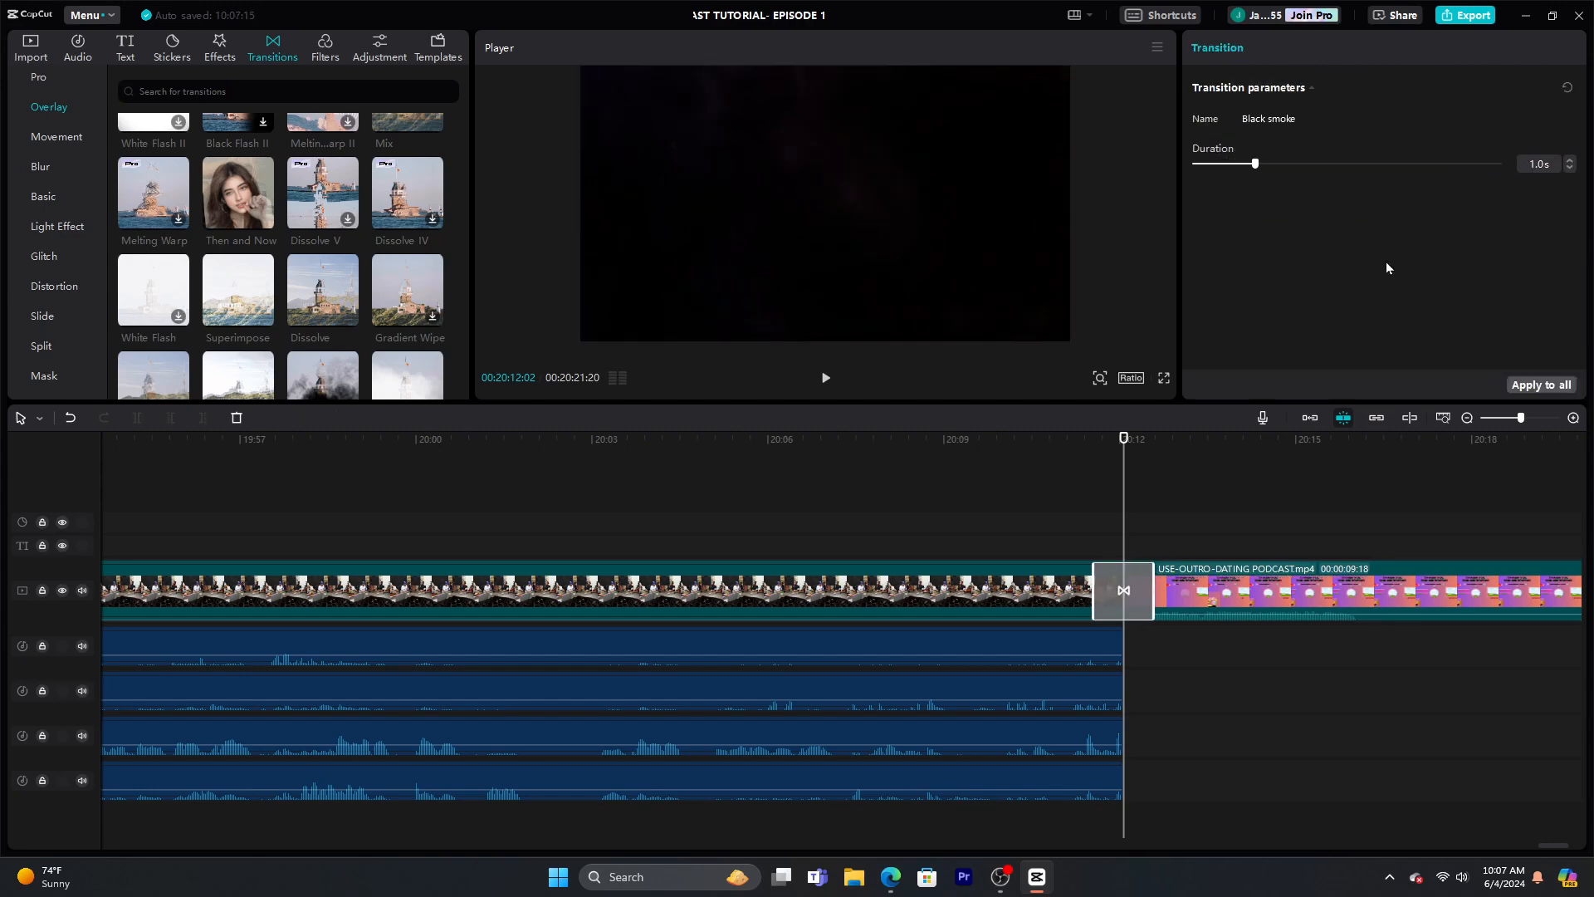
Play the lengthened Black smoke transition into the outro
{"action": "left_click", "coordinate": [960, 466]}
{"action": "left_click", "coordinate": [825, 378]}
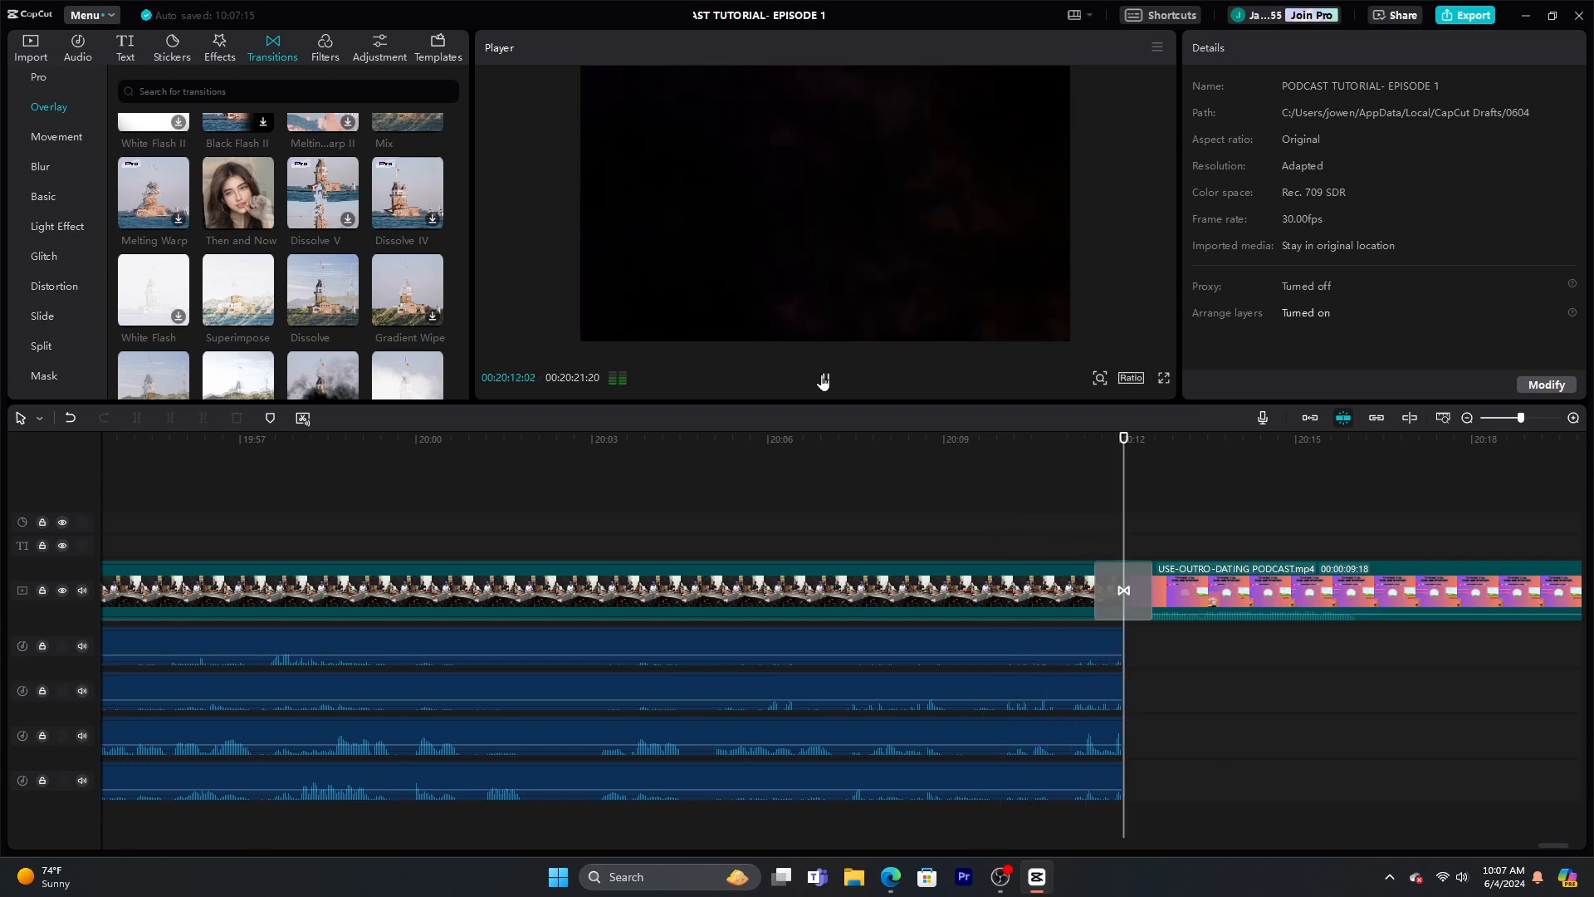
{"action": "left_click", "coordinate": [822, 381]}
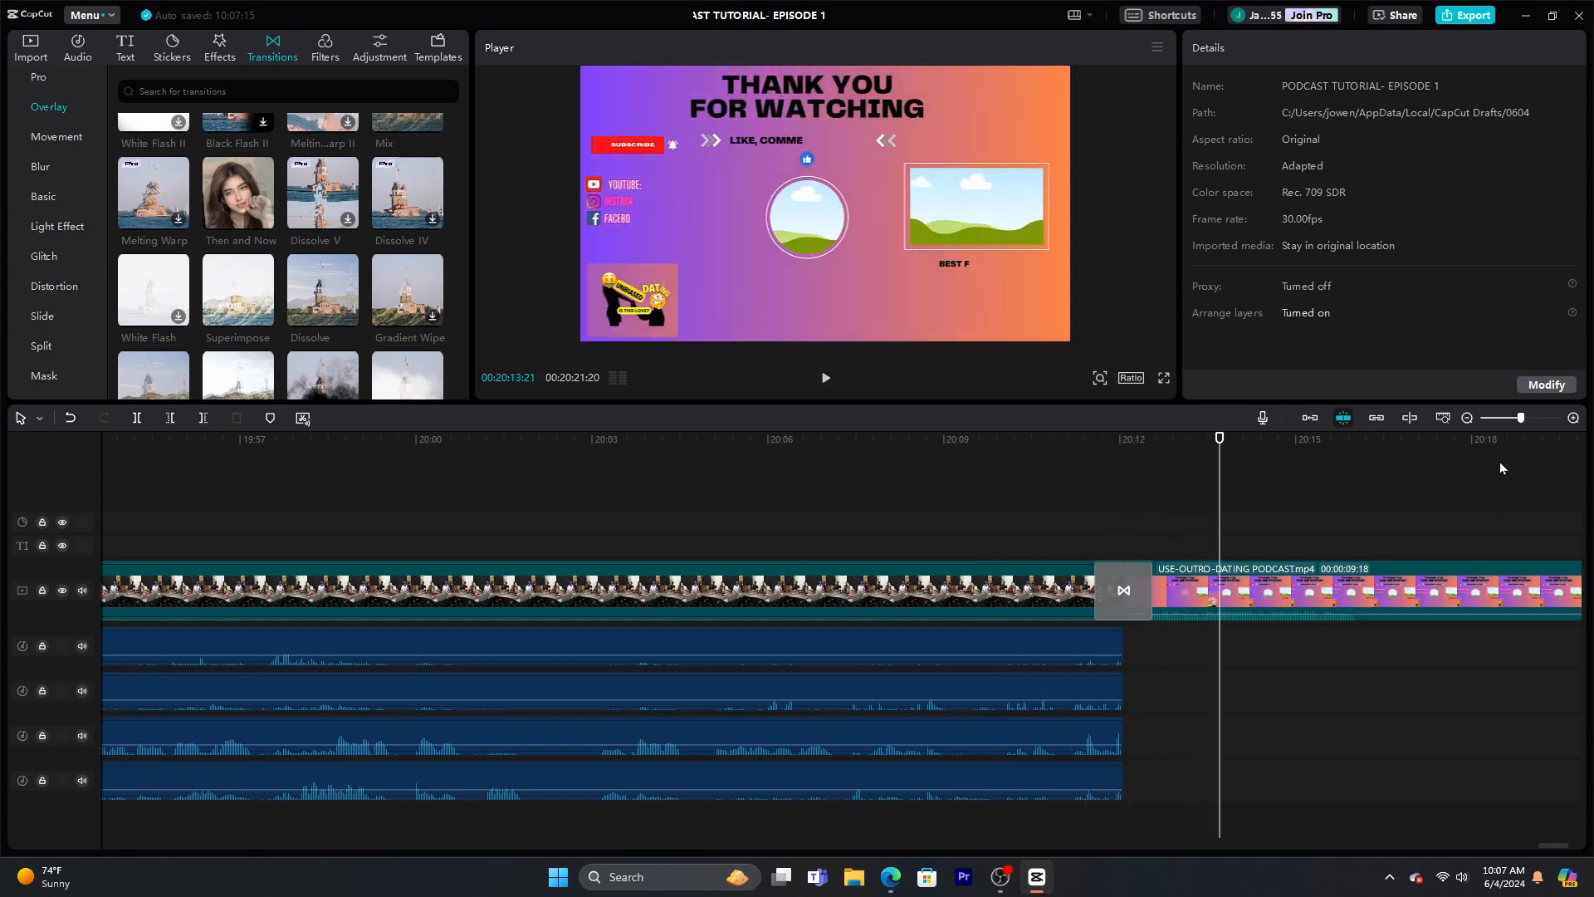
Split C0029.MP4 on the main video track at 00:06:08:00, where the first sticker marker begins
{"action": "left_click", "coordinate": [1469, 419]}
{"action": "left_click", "coordinate": [1469, 418]}
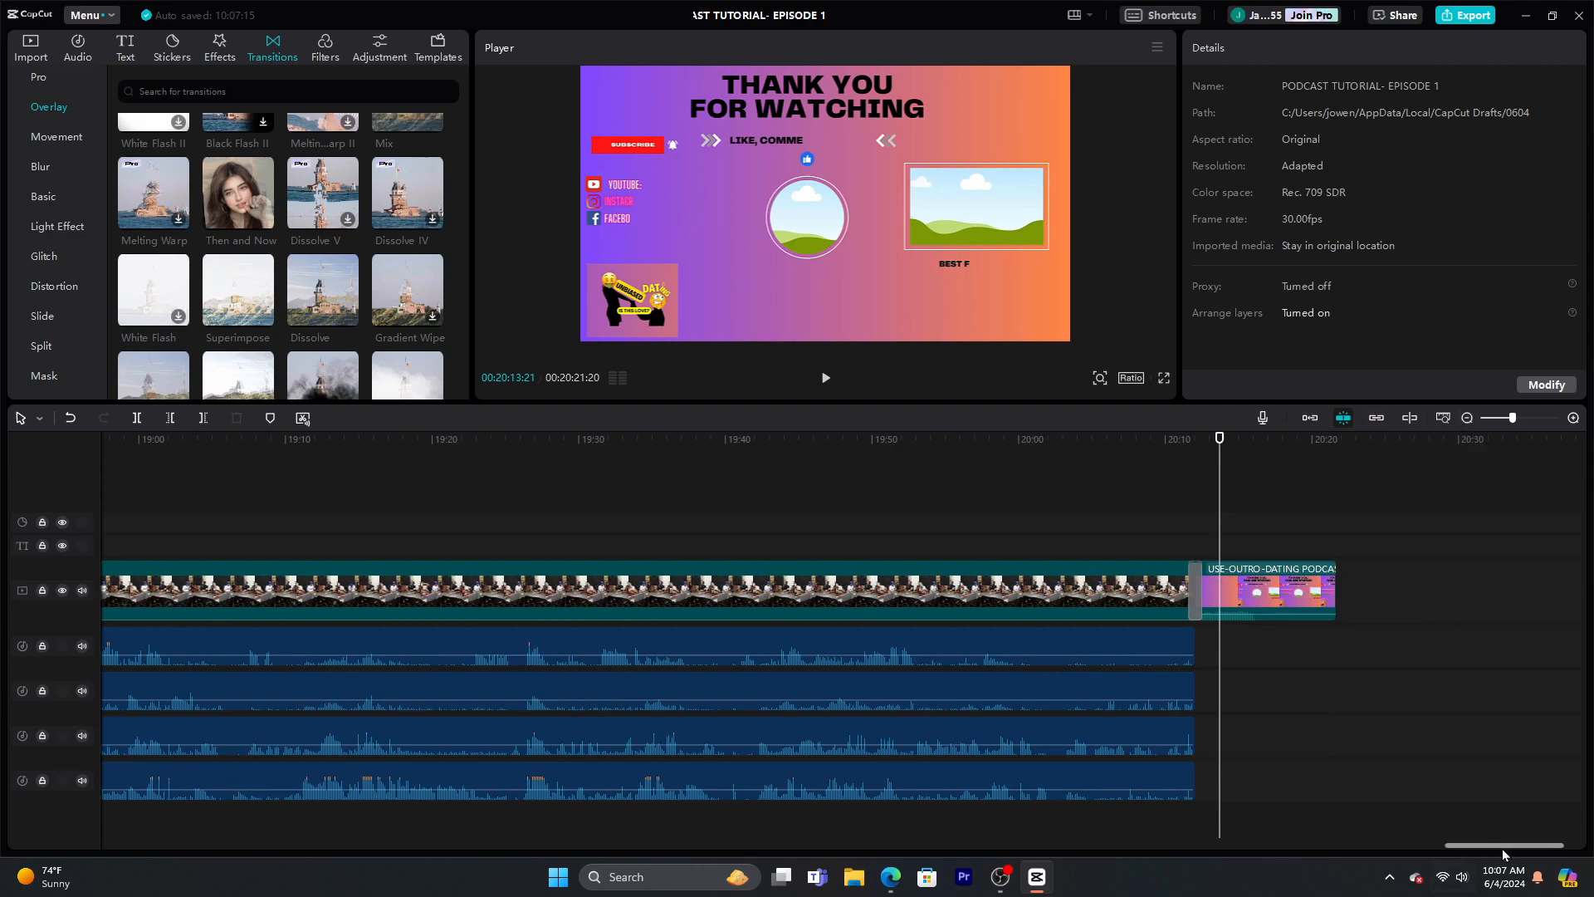
{"action": "left_click_drag", "start_coordinate": [1504, 855], "coordinate": [111, 841]}
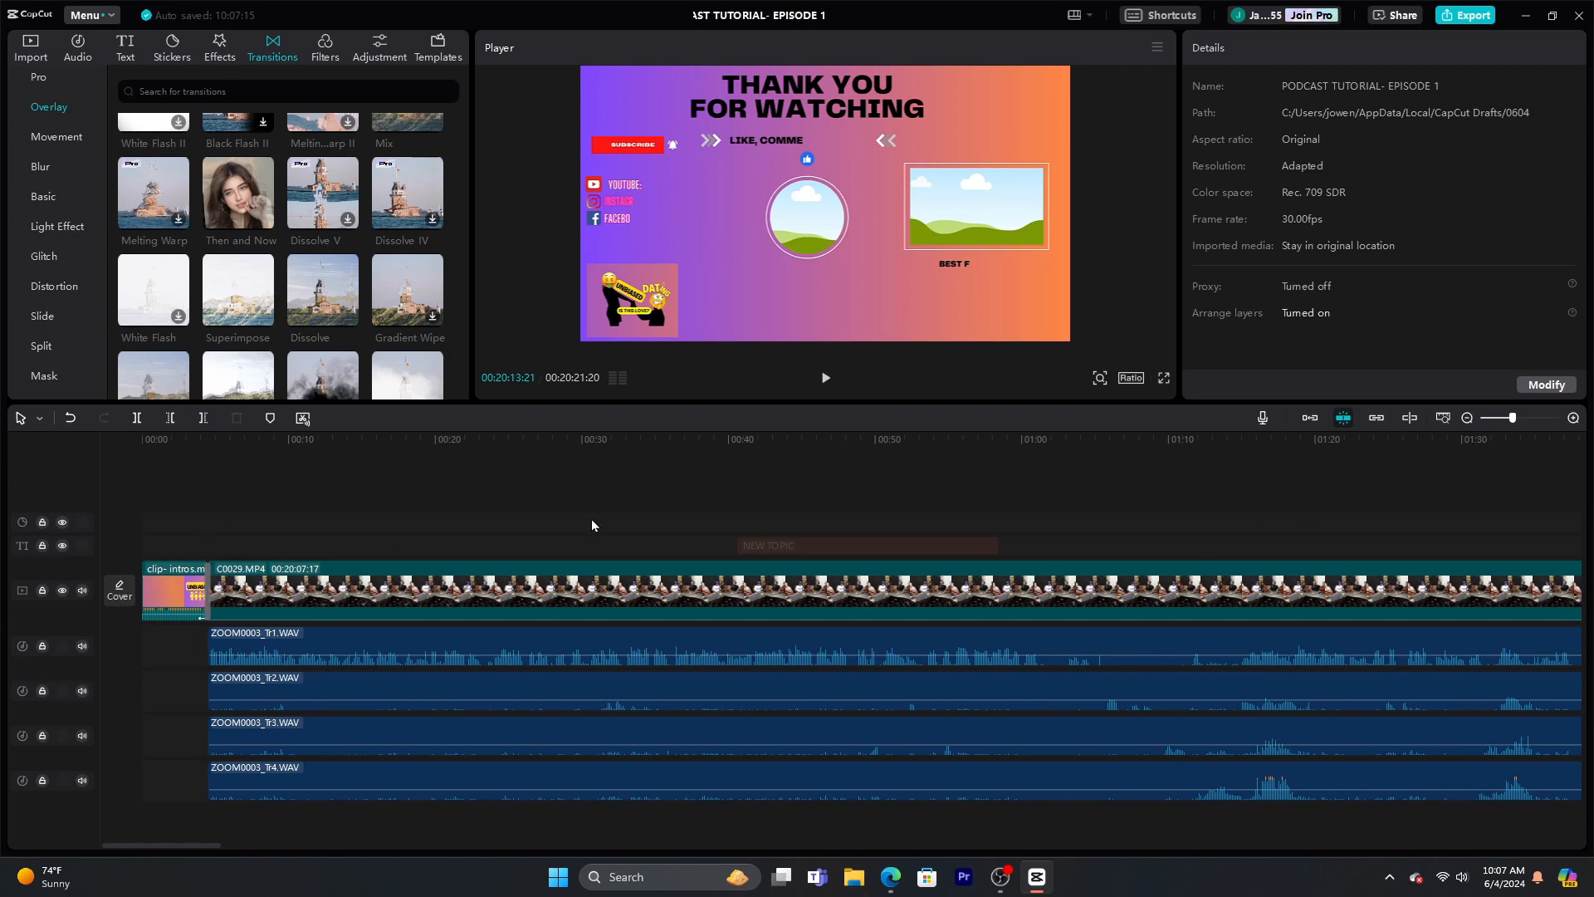
{"action": "left_click", "coordinate": [1467, 418]}
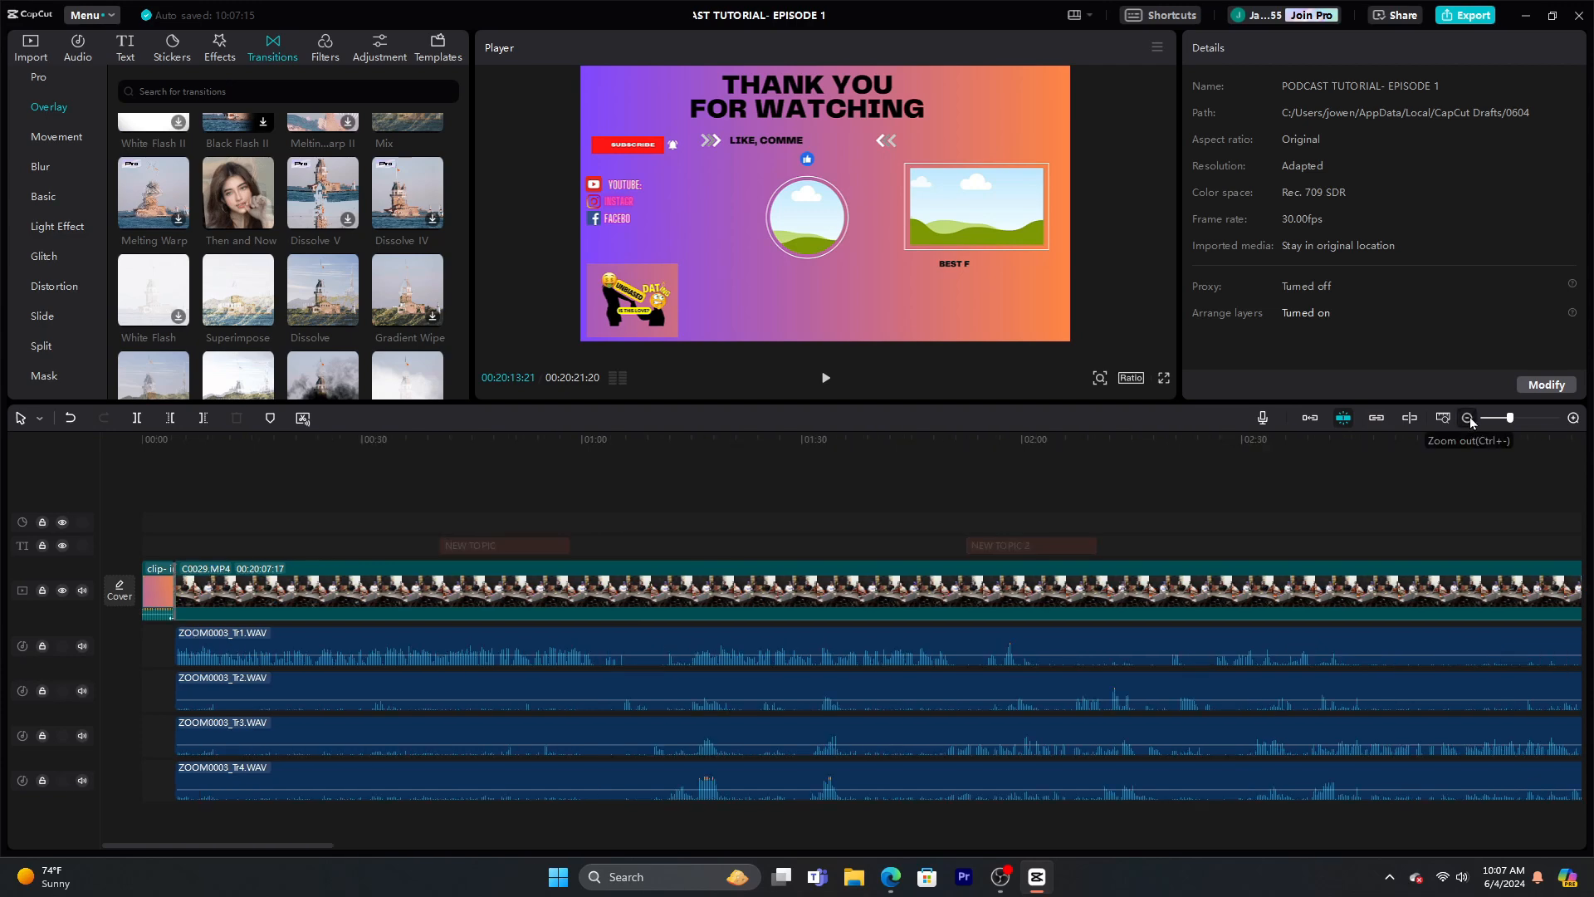
{"action": "left_click", "coordinate": [1468, 417]}
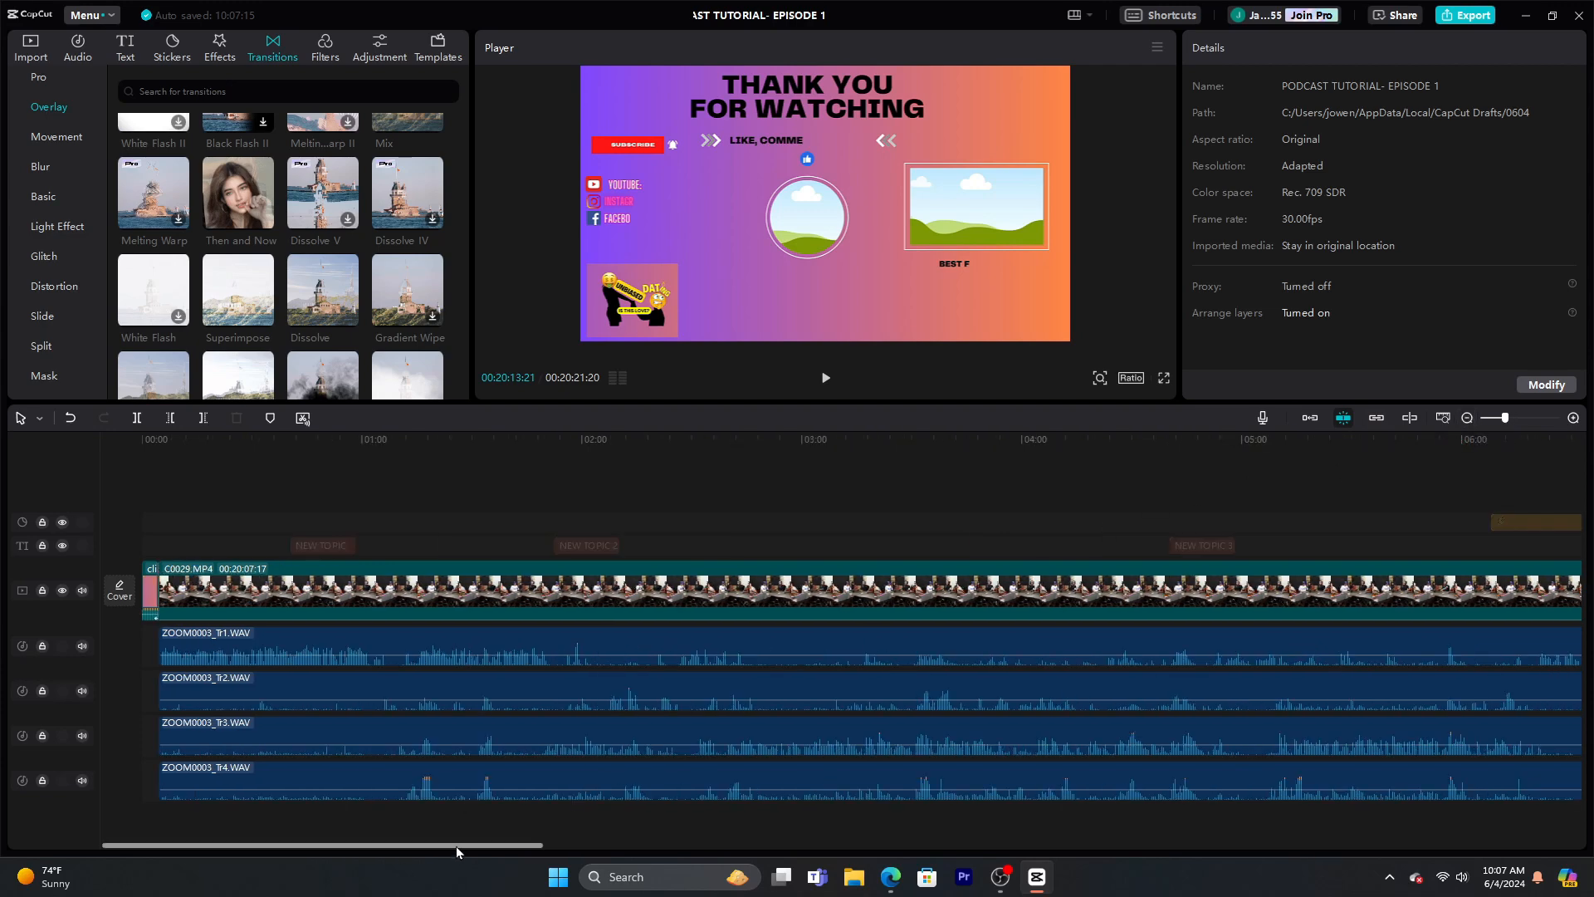
{"action": "left_click", "coordinate": [556, 499]}
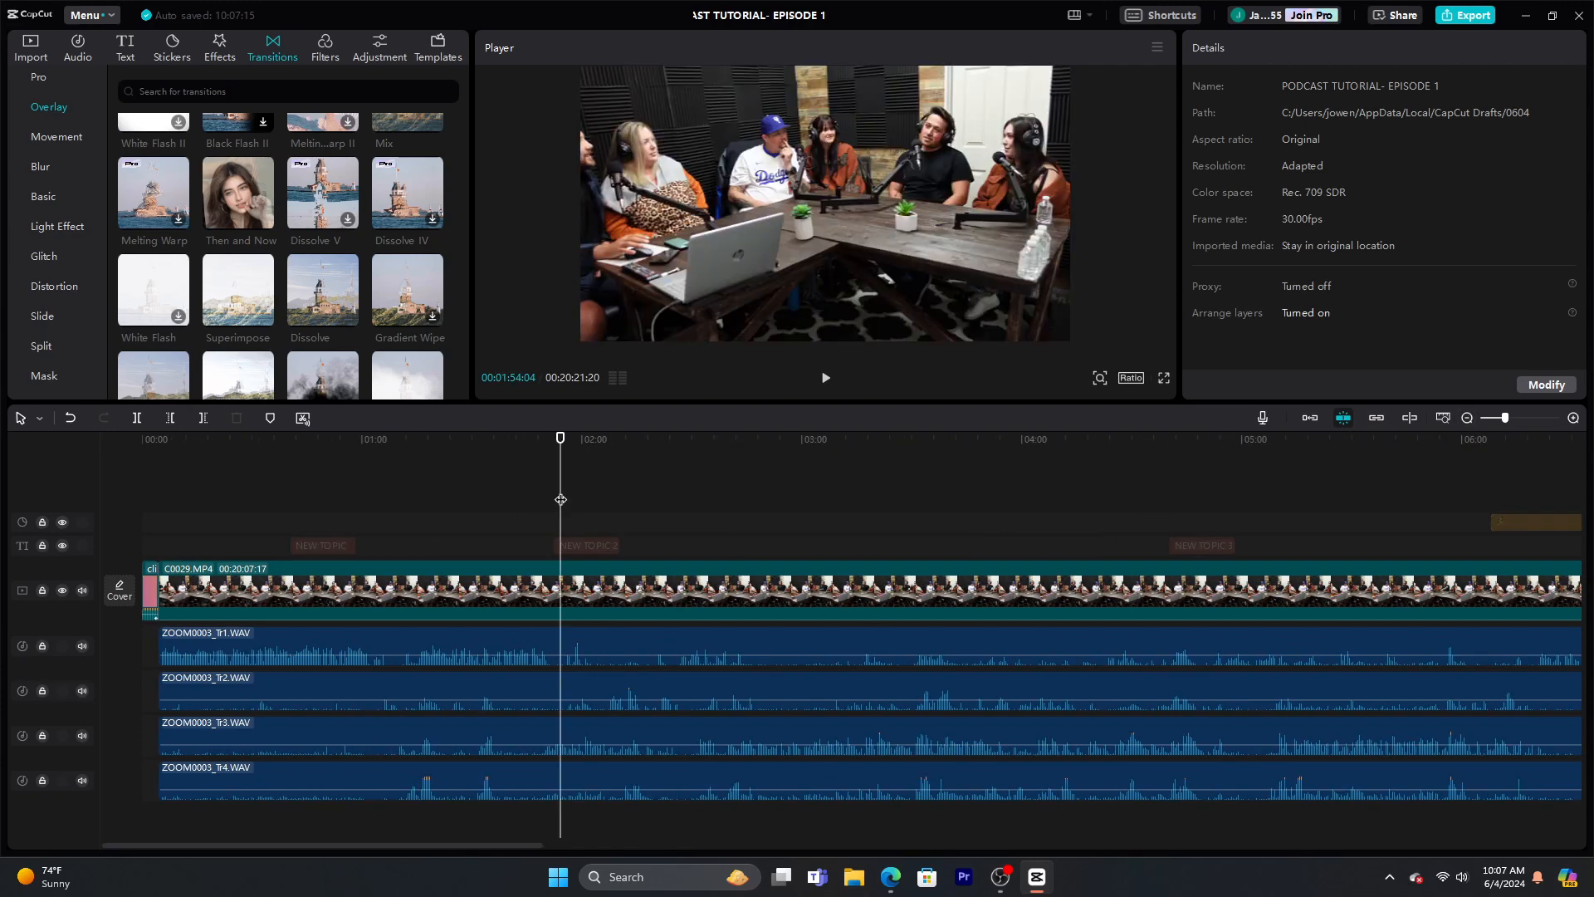
{"action": "left_click", "coordinate": [1495, 458]}
{"action": "left_click", "coordinate": [1541, 521]}
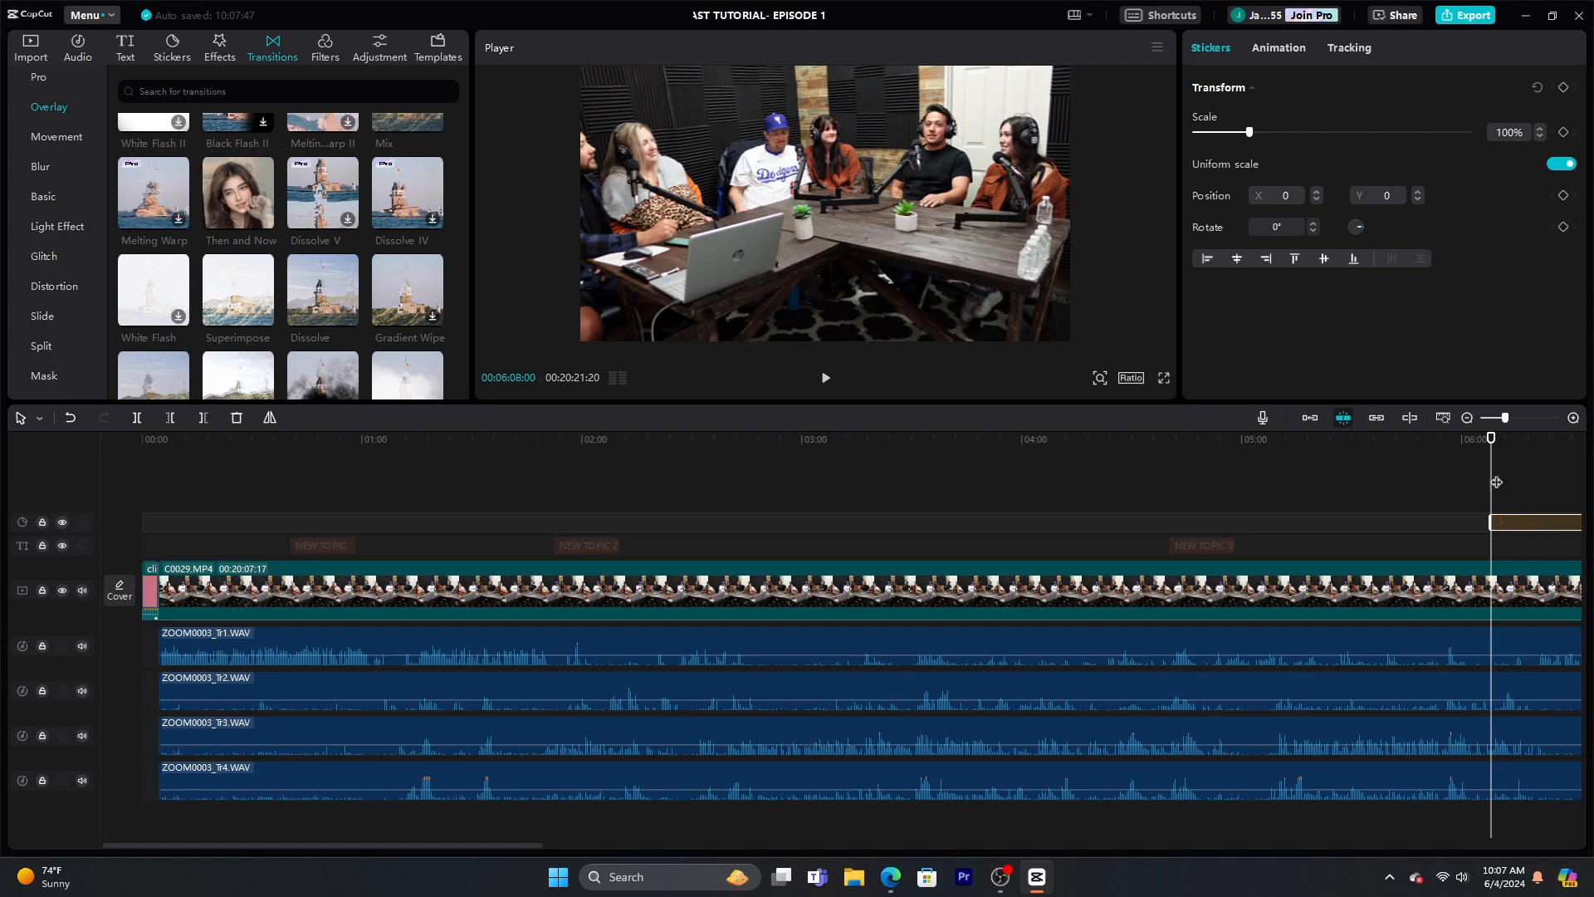
{"action": "left_click_drag", "start_coordinate": [474, 844], "coordinate": [595, 847]}
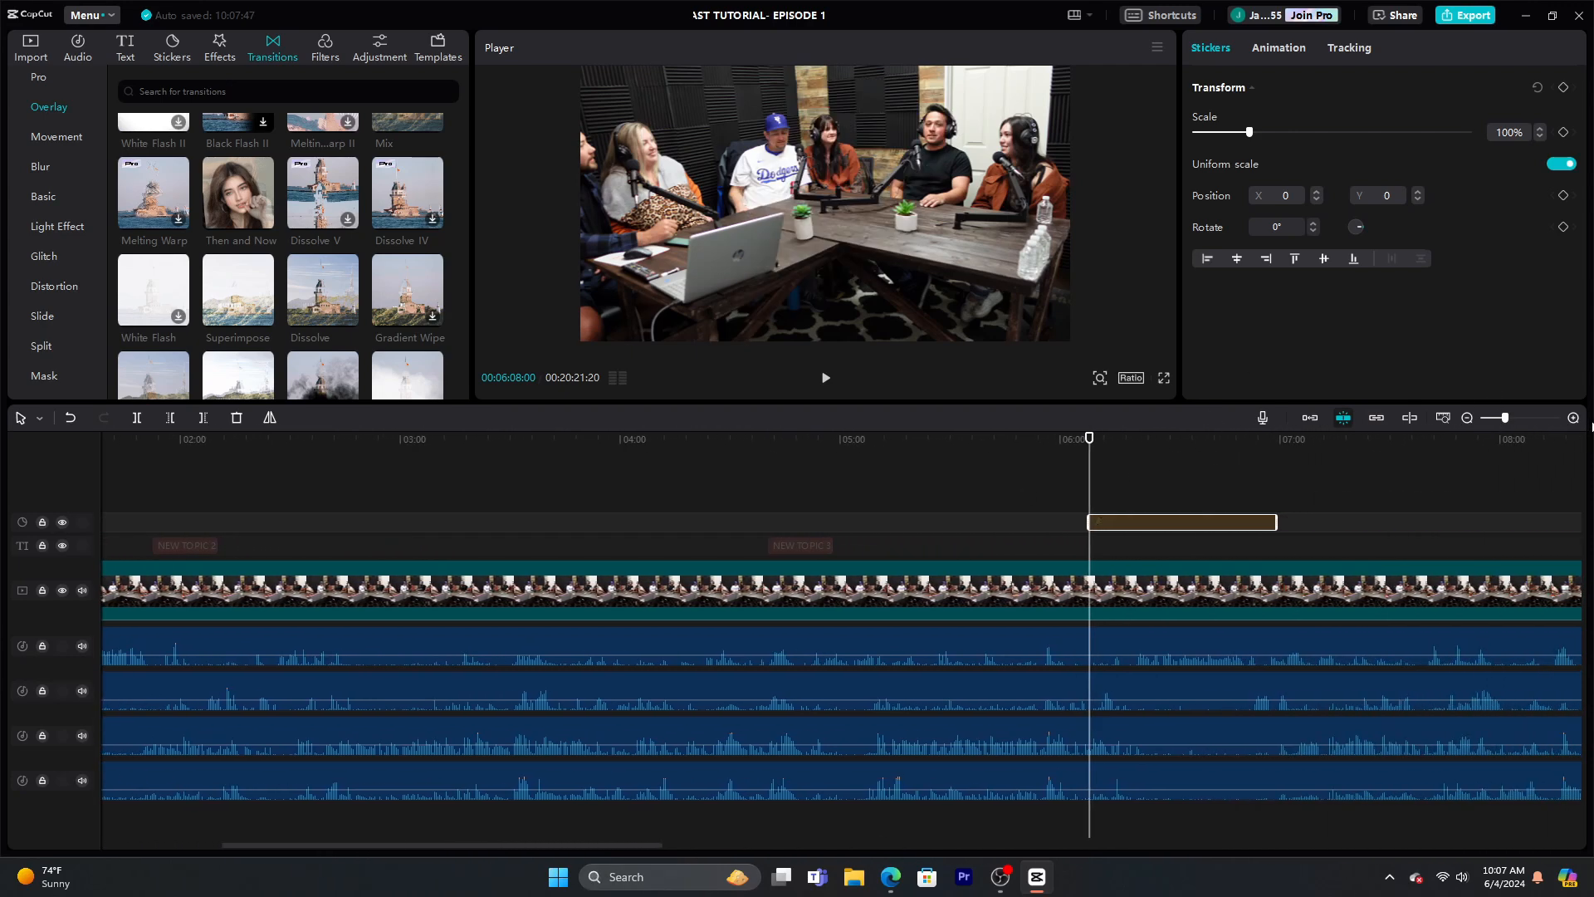
{"action": "left_click", "coordinate": [1578, 420]}
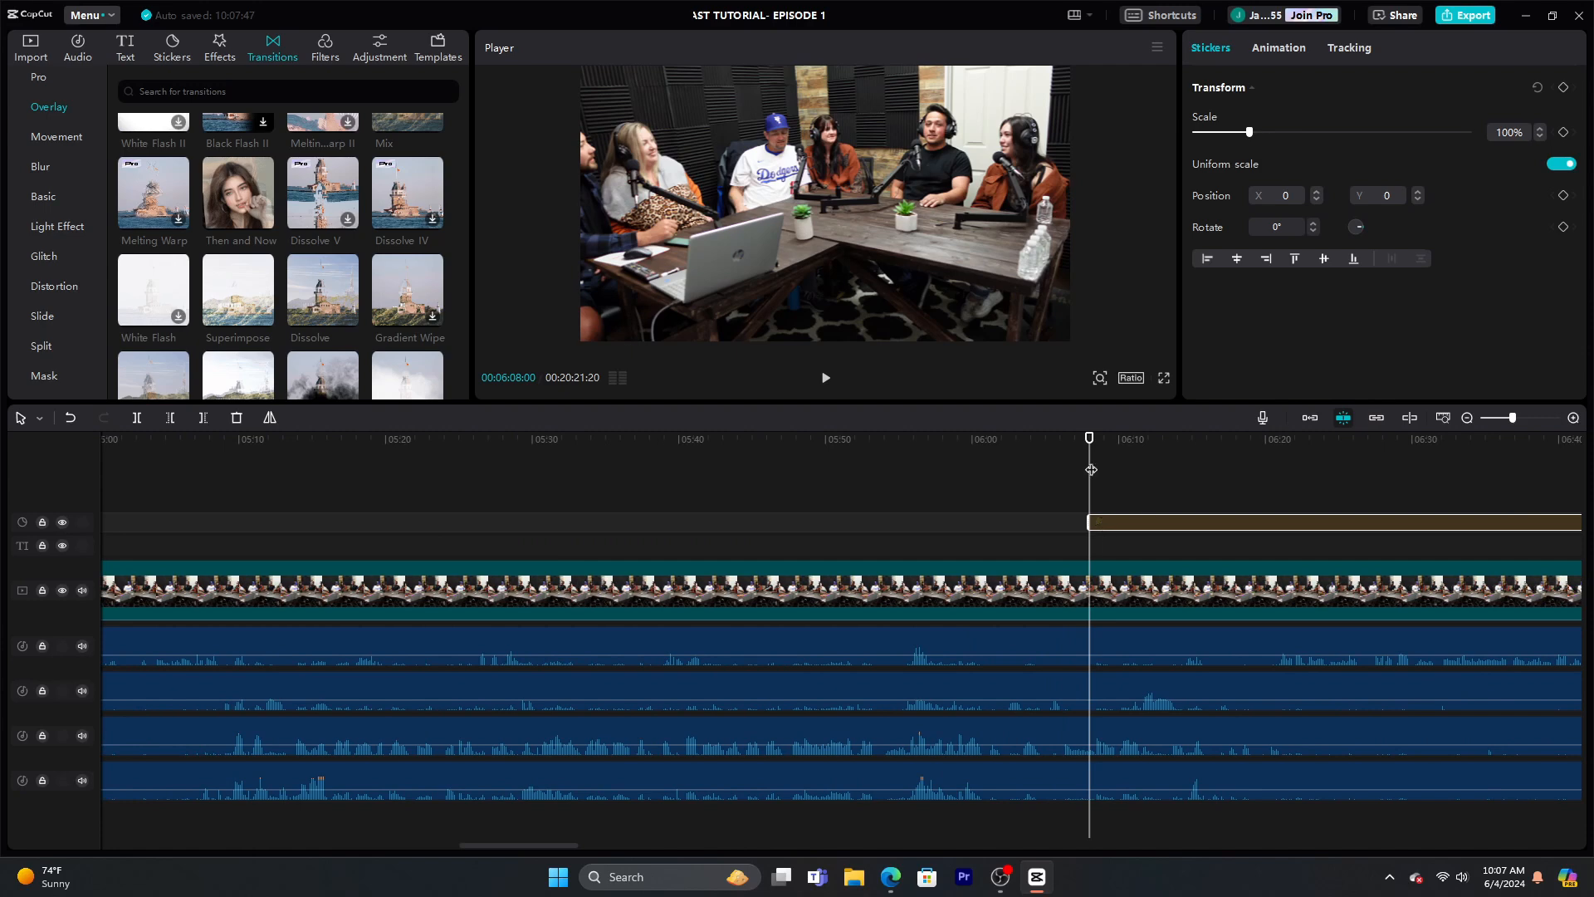
{"action": "left_click", "coordinate": [1118, 604]}
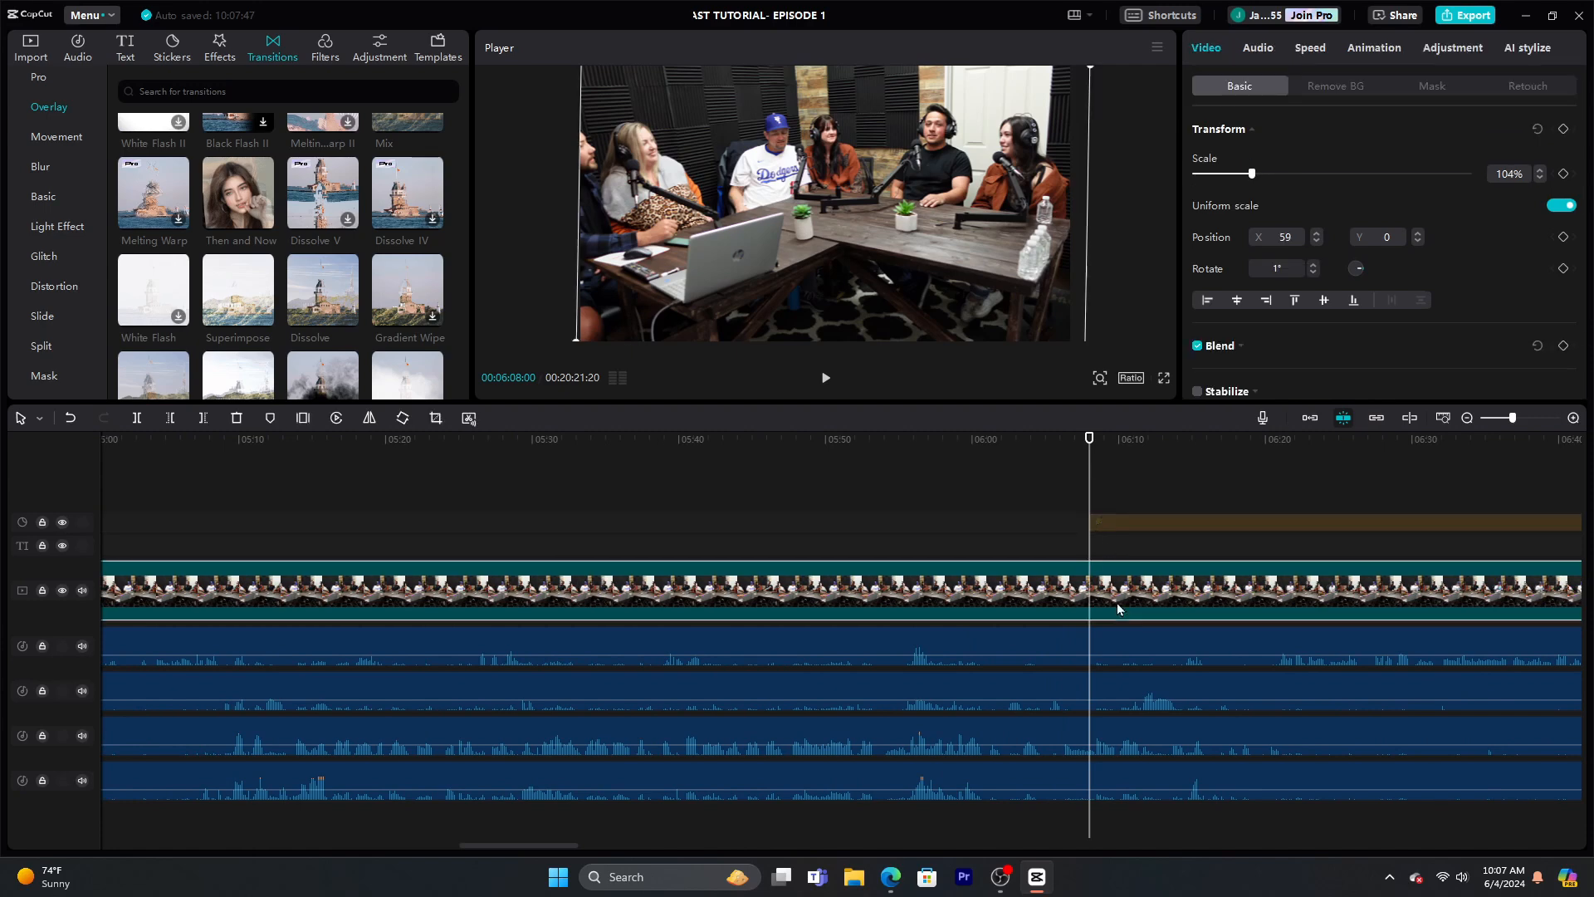
{"action": "key", "text": "ctrl+b"}
Split C0029.MP4 again at 00:06:32:10 to isolate a highlight segment under the sticker marker
{"action": "left_click", "coordinate": [1467, 419]}
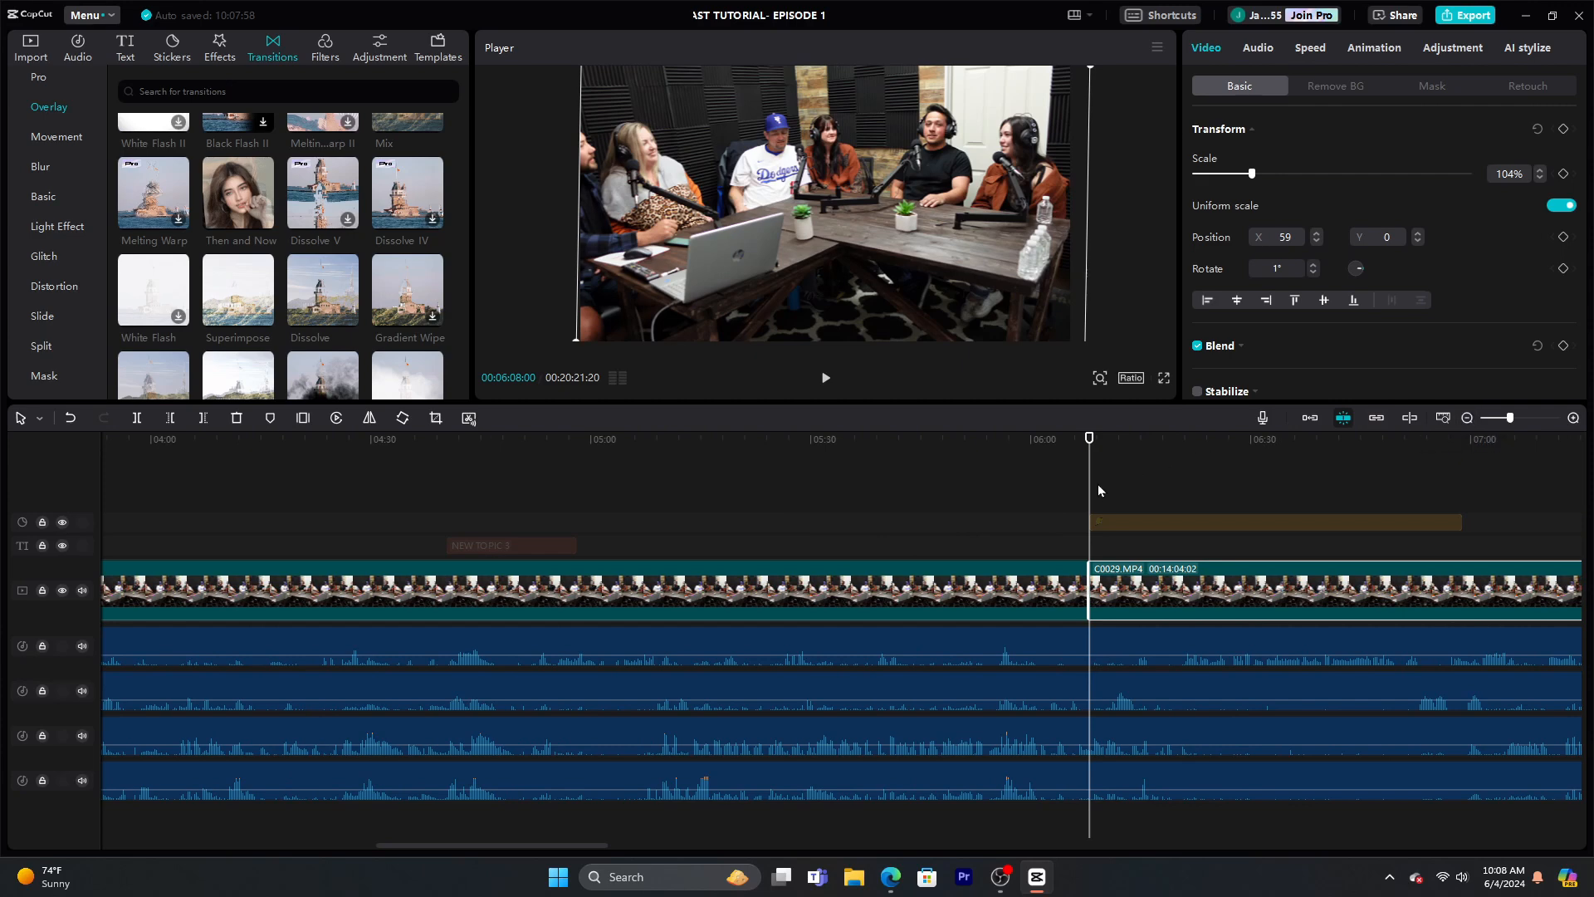
{"action": "left_click_drag", "start_coordinate": [1094, 479], "coordinate": [1267, 490]}
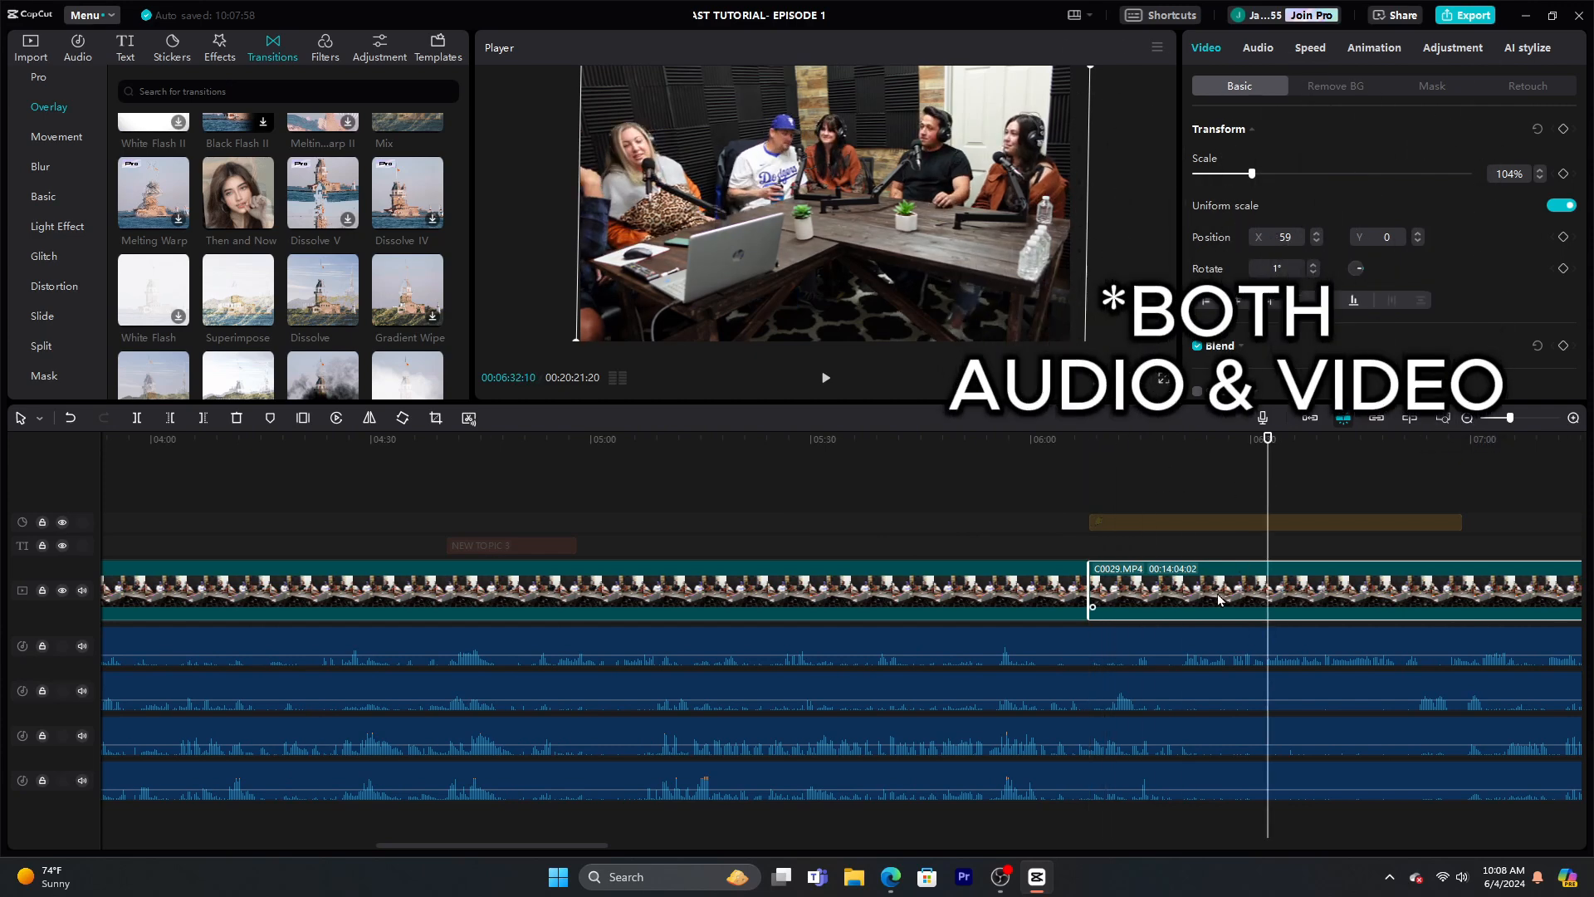
{"action": "key", "text": "ctrl+b"}
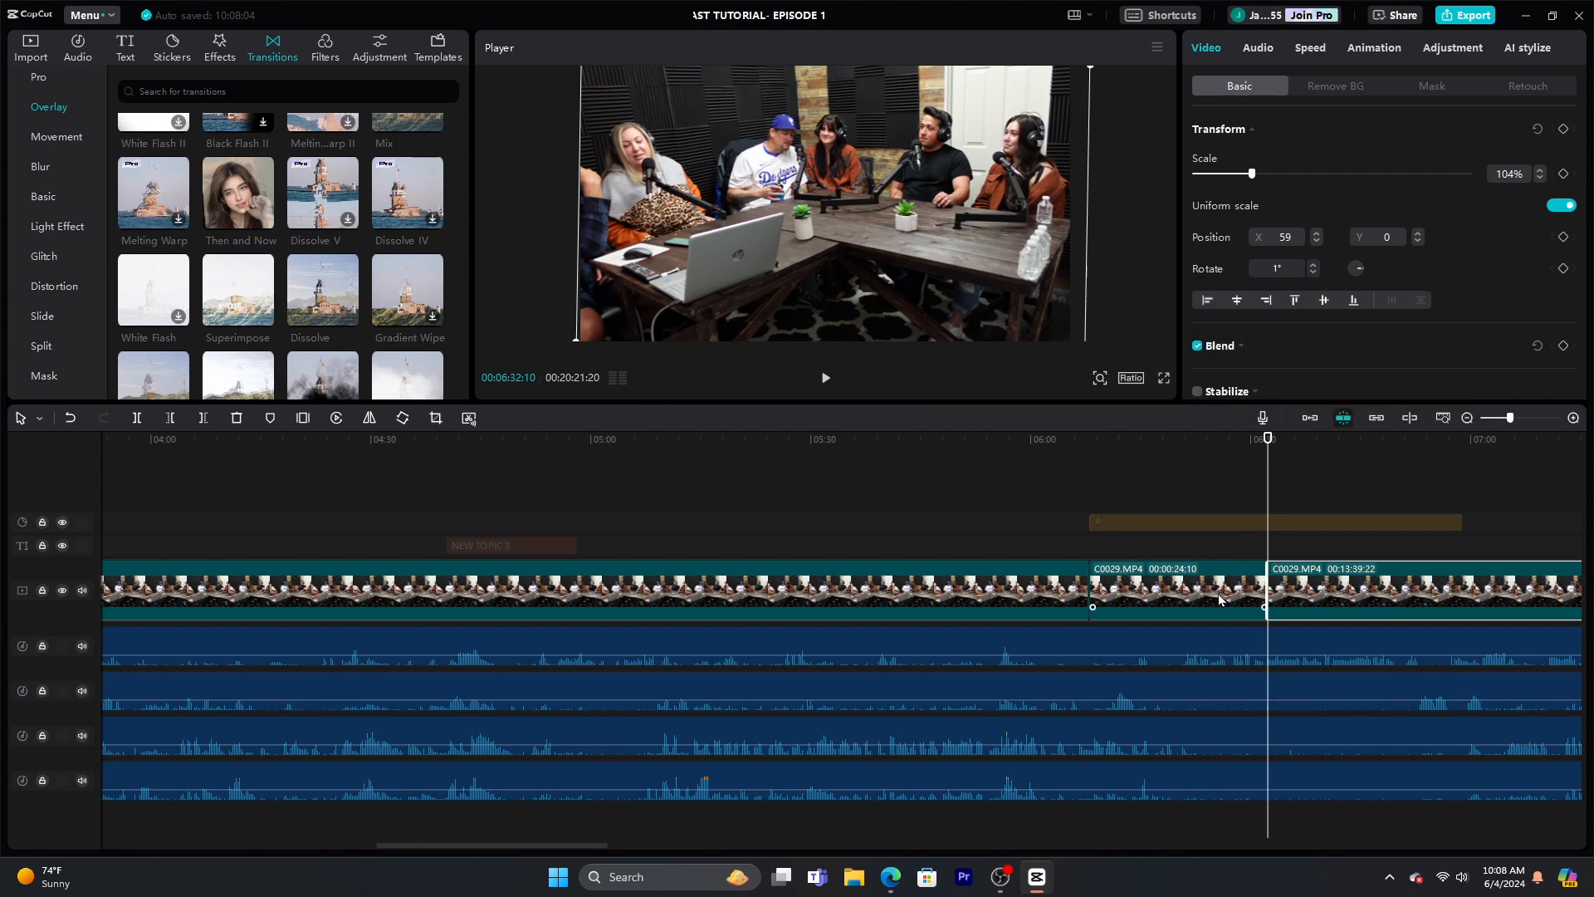
Copy the isolated C0029.MP4 segment between 00:06:08:00 and 00:06:32:10
{"action": "left_click", "coordinate": [1219, 600]}
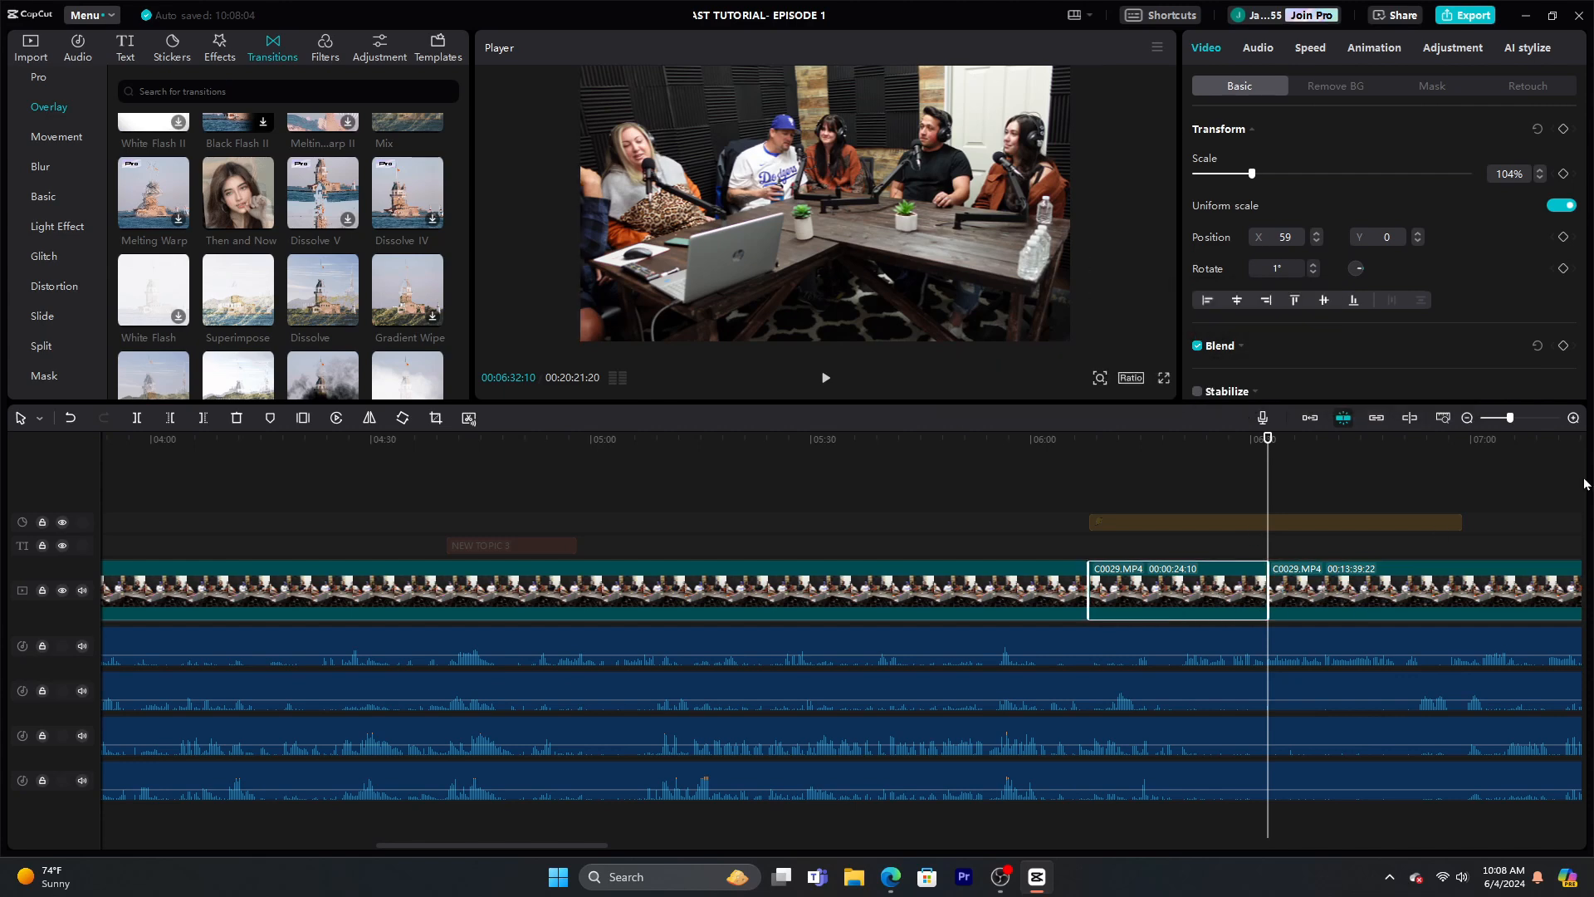
{"action": "left_click", "coordinate": [1467, 418]}
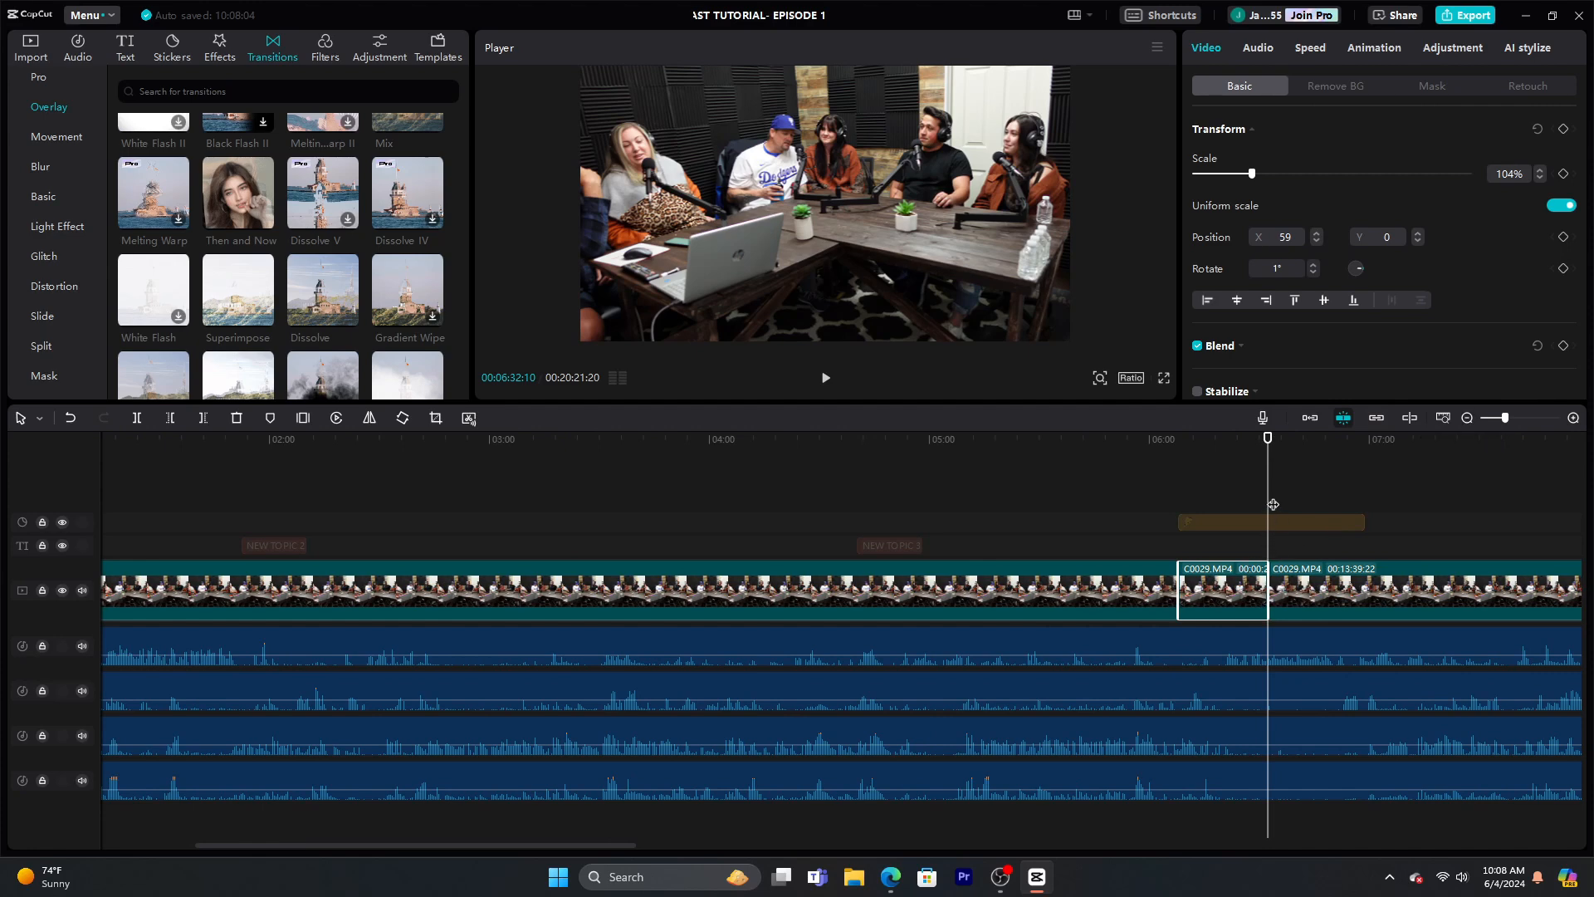
{"action": "right_click", "coordinate": [1242, 602]}
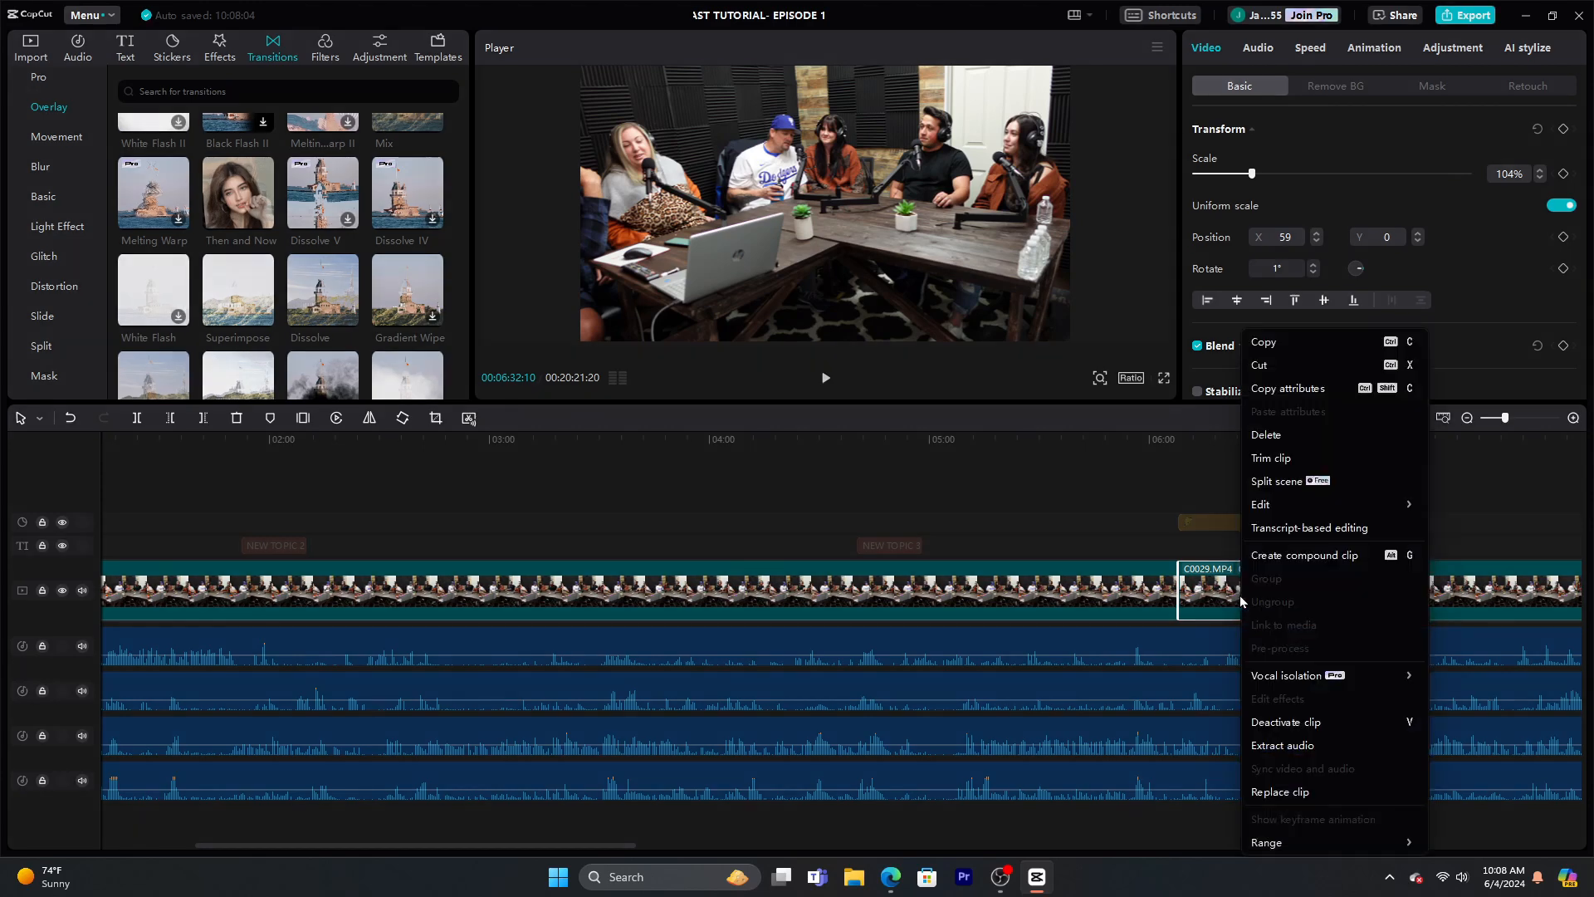
{"action": "left_click", "coordinate": [1263, 343]}
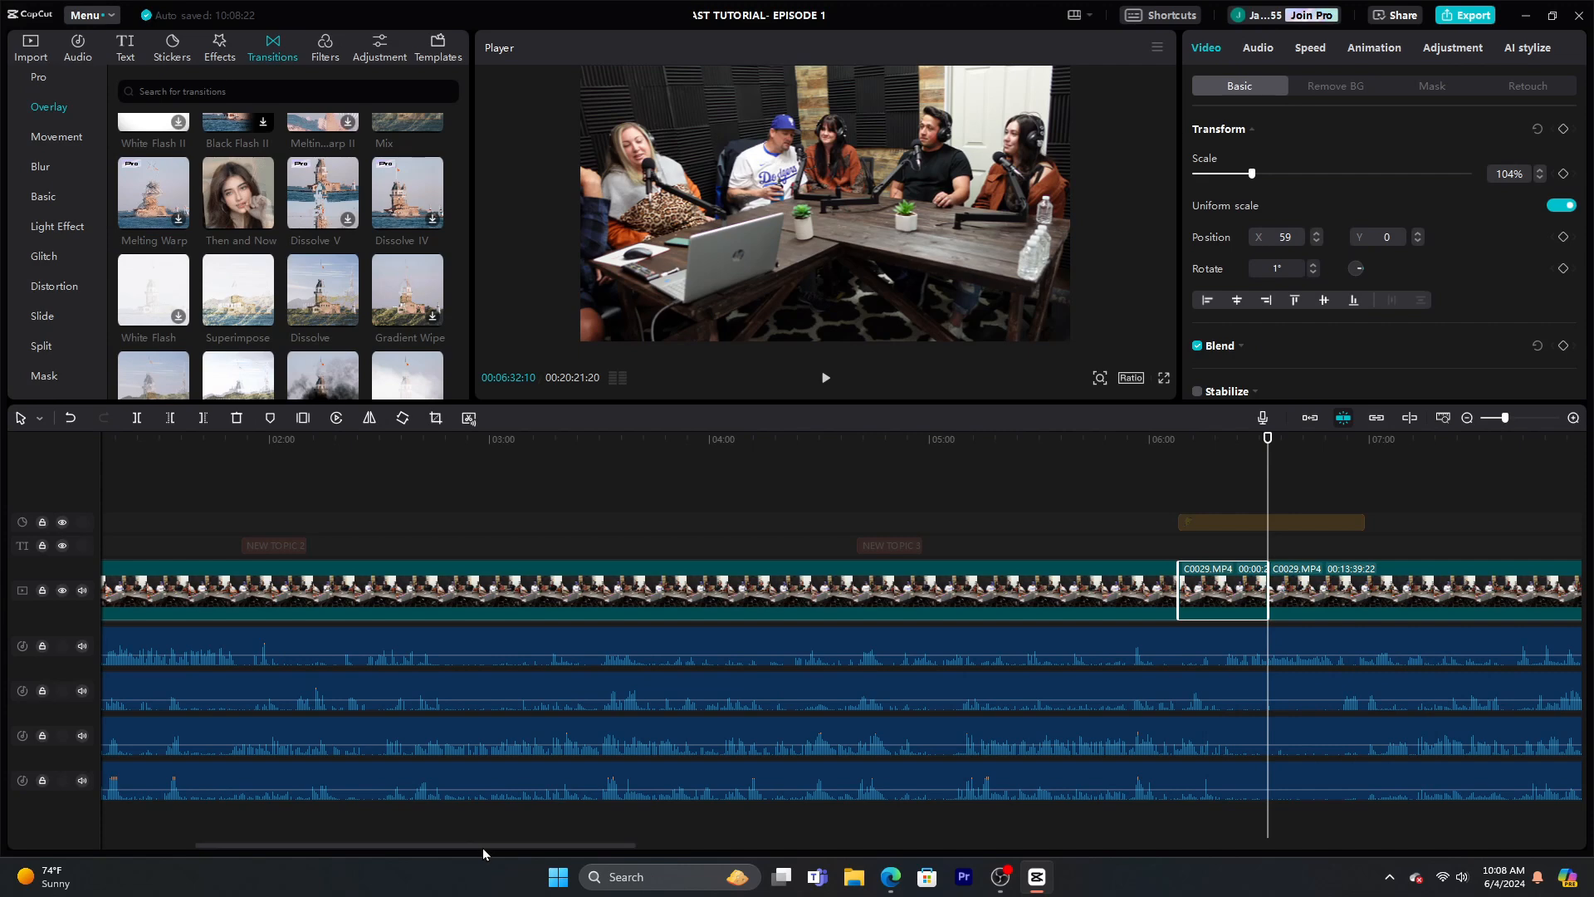
Shift all timeline clips about one minute to the right, opening a gap at the start for the highlights
{"action": "left_click_drag", "start_coordinate": [483, 846], "coordinate": [92, 836]}
{"action": "key", "text": "]"}
{"action": "left_click", "coordinate": [135, 490]}
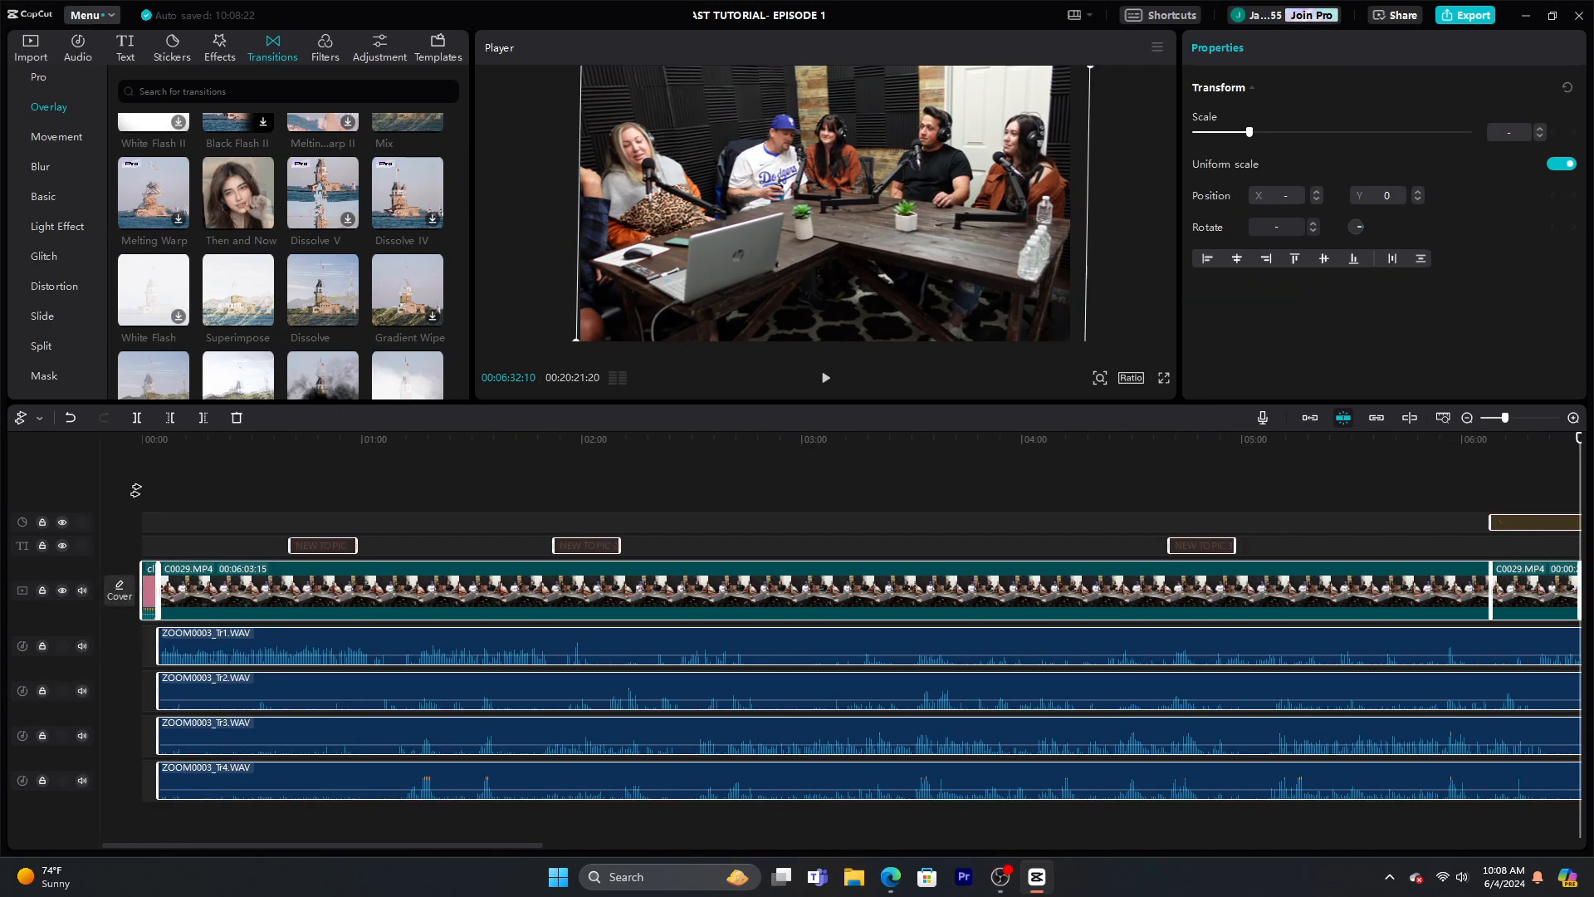
{"action": "left_click_drag", "start_coordinate": [135, 490], "coordinate": [355, 503]}
{"action": "key", "text": "a"}
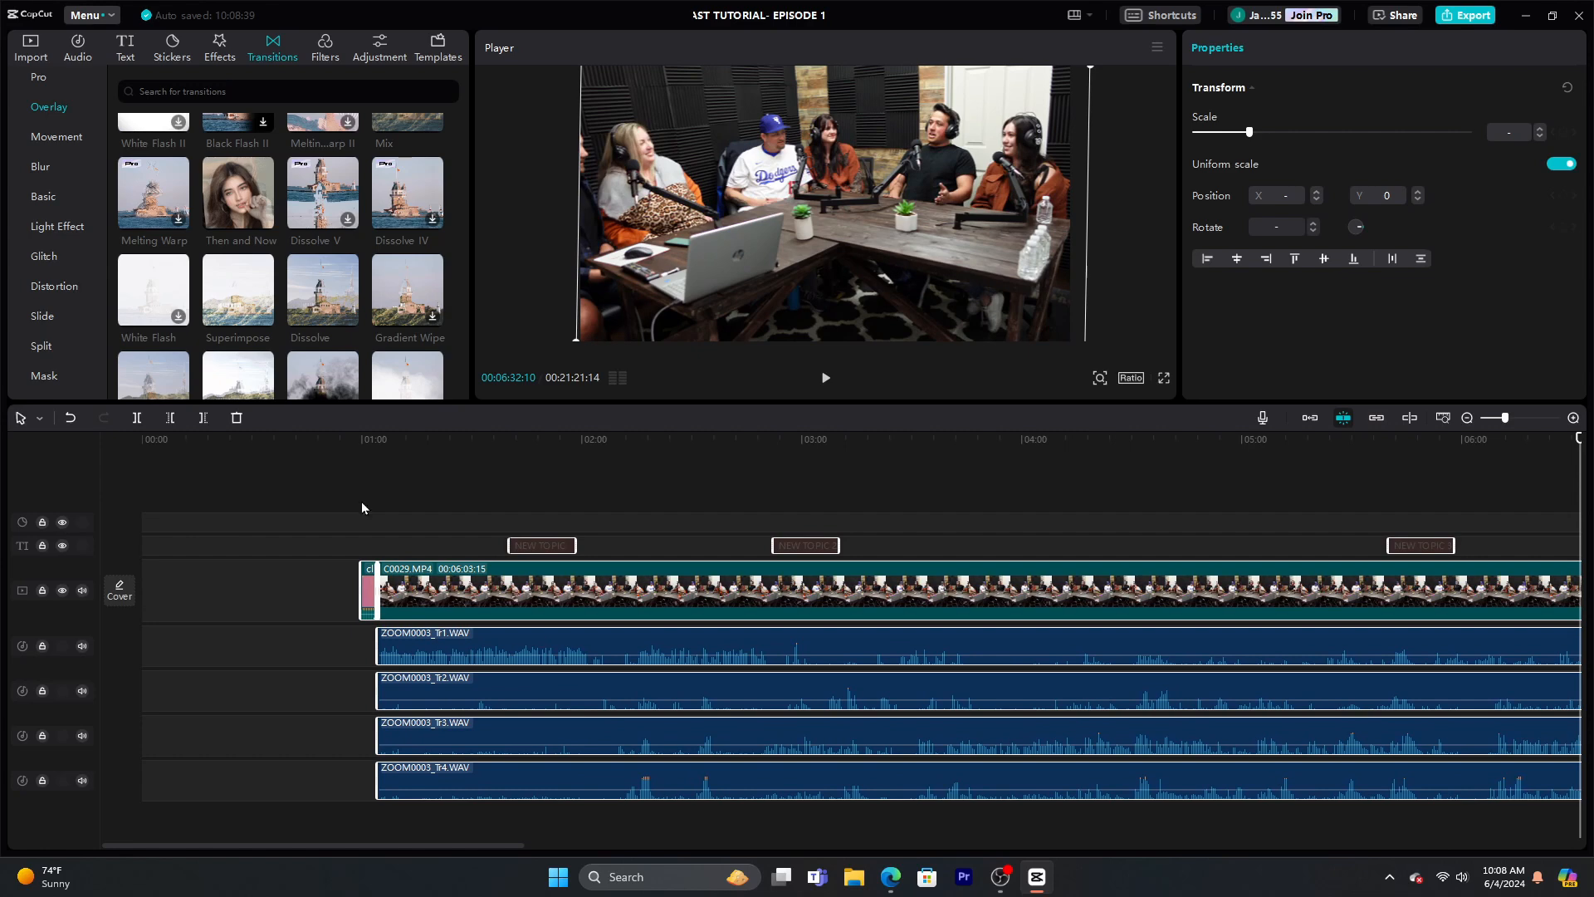
Paste the copied C0029.MP4 highlight segment onto the main video track at 00:00:00:00
{"action": "left_click", "coordinate": [37, 418]}
{"action": "left_click", "coordinate": [57, 455]}
{"action": "left_click", "coordinate": [144, 549]}
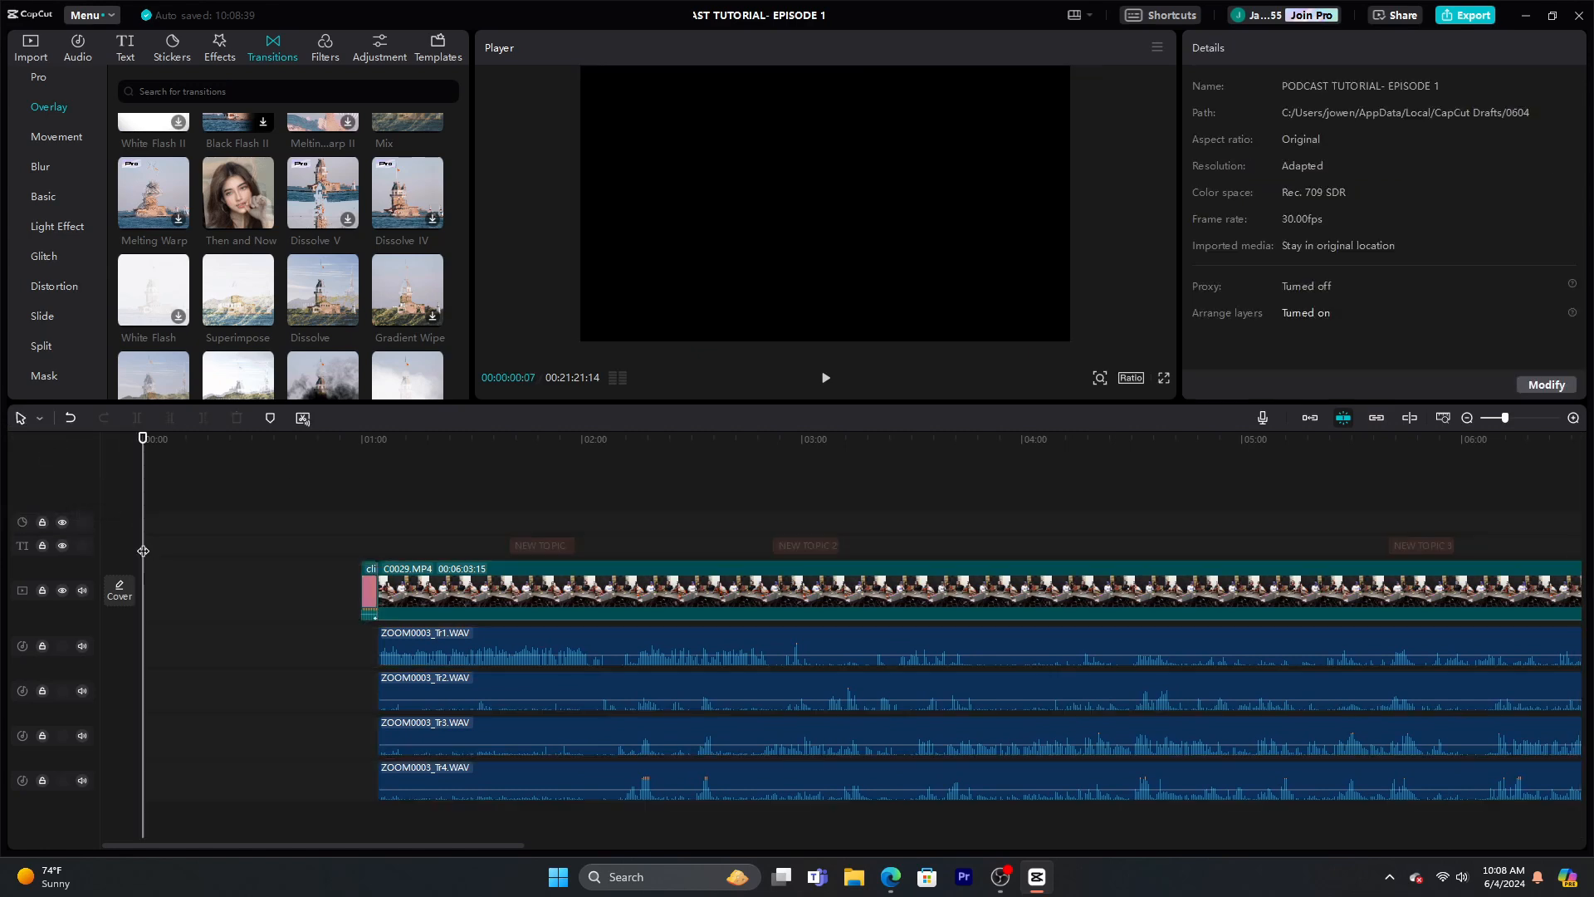
{"action": "left_click", "coordinate": [167, 546]}
{"action": "right_click", "coordinate": [167, 546]}
{"action": "left_click", "coordinate": [153, 525]}
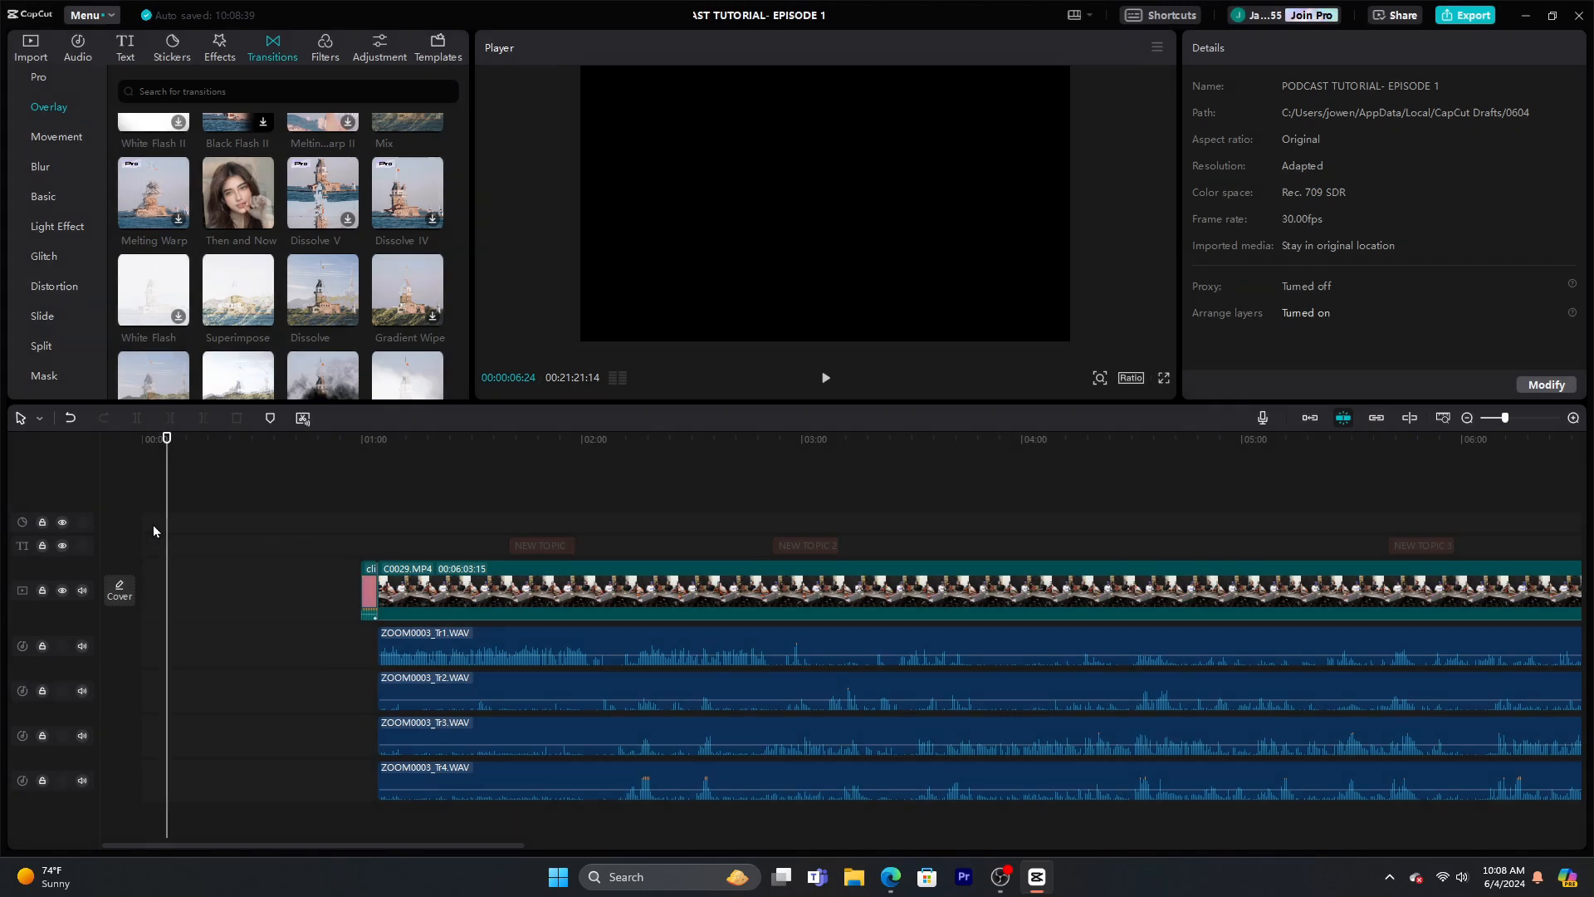
{"action": "left_click", "coordinate": [142, 532]}
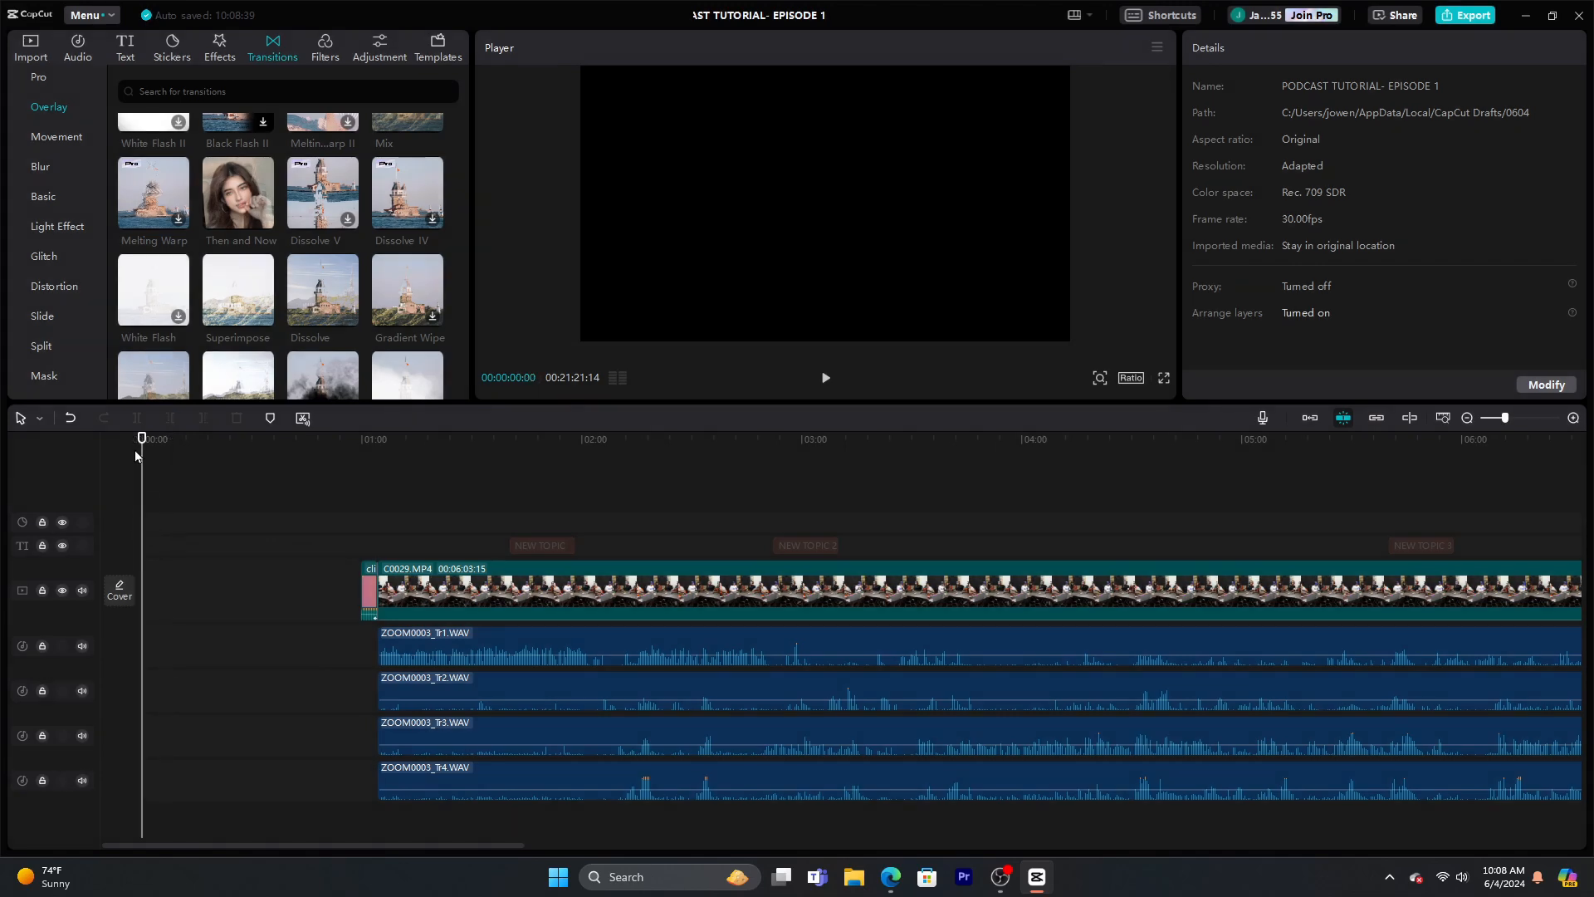
{"action": "right_click", "coordinate": [143, 563]}
{"action": "left_click", "coordinate": [154, 573]}
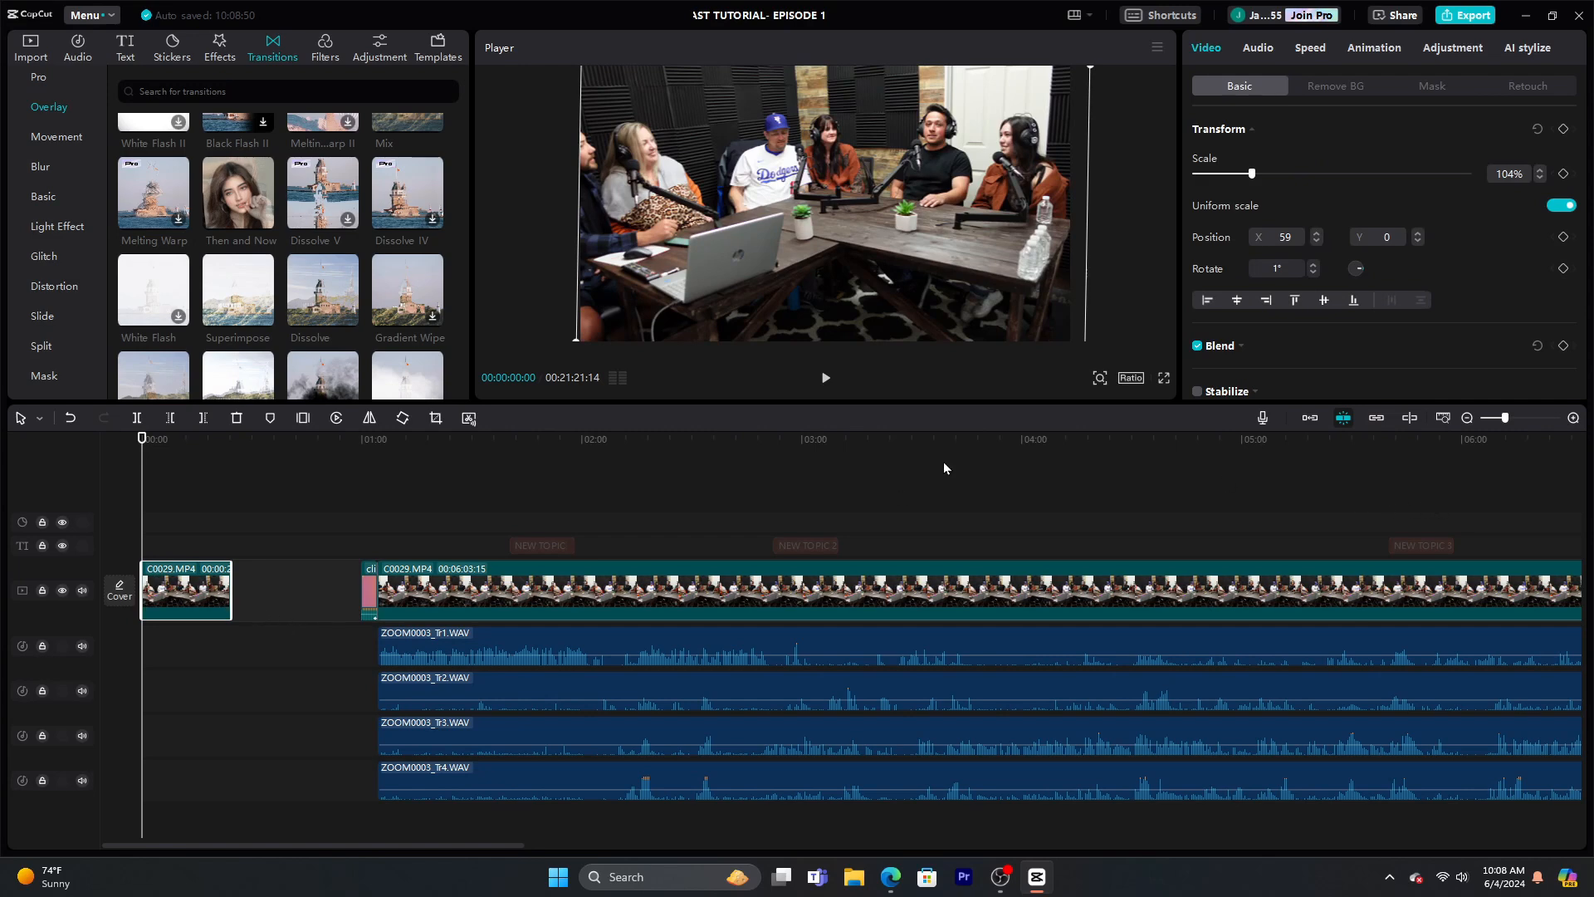
Isolate a second highlight by splitting C0029.MP4 on the main track at 00:10:43:05 and 00:11:22:17
{"action": "left_click", "coordinate": [1467, 418]}
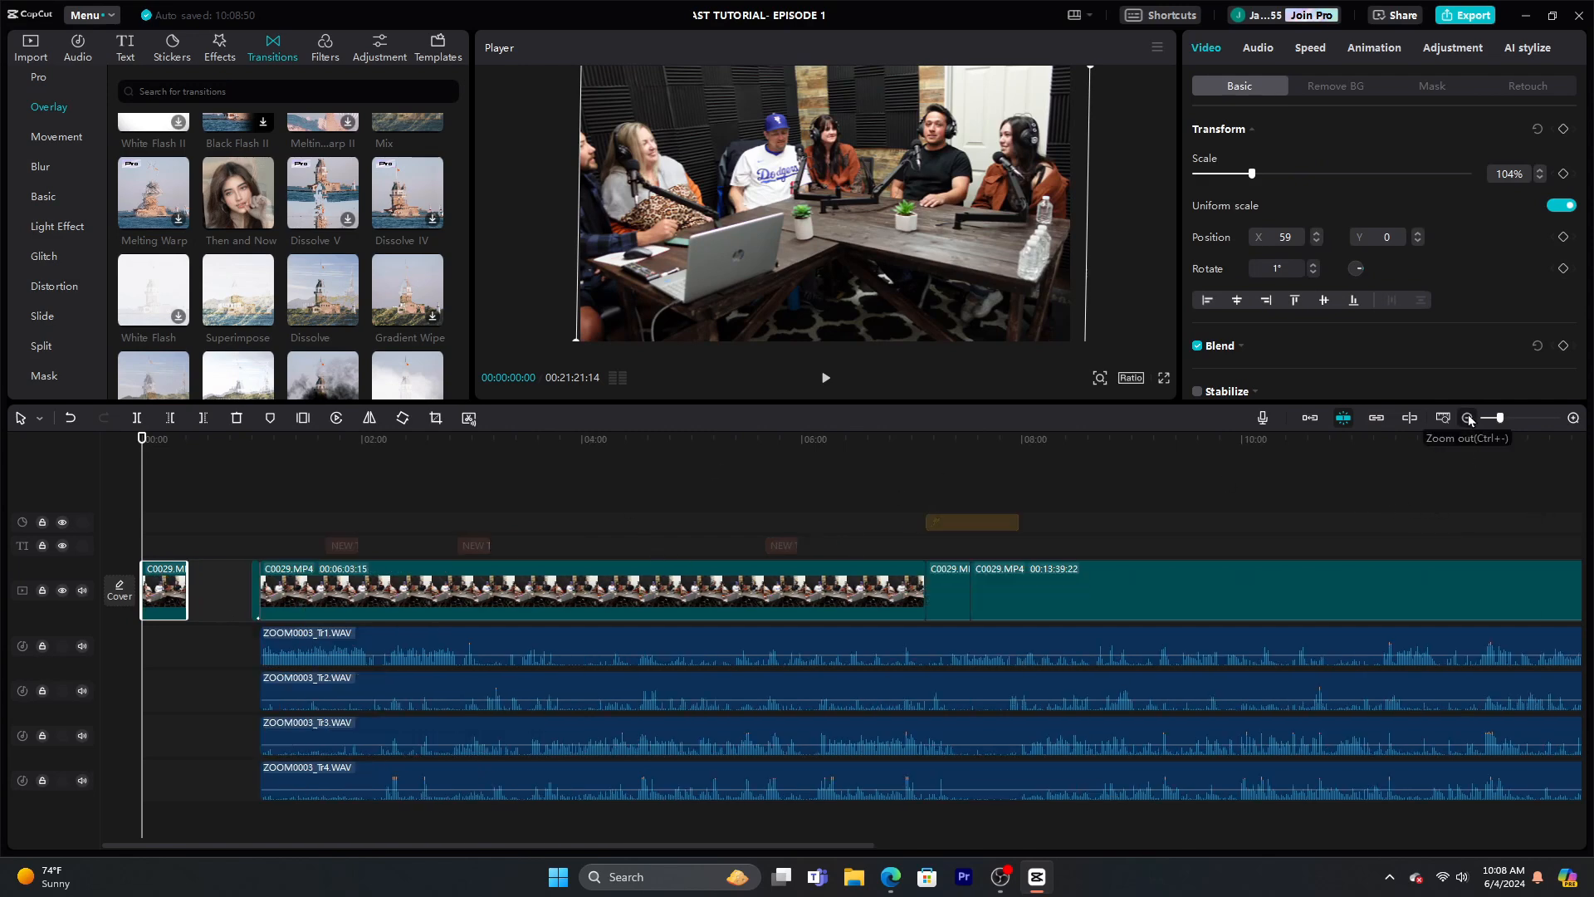
{"action": "left_click", "coordinate": [1321, 511]}
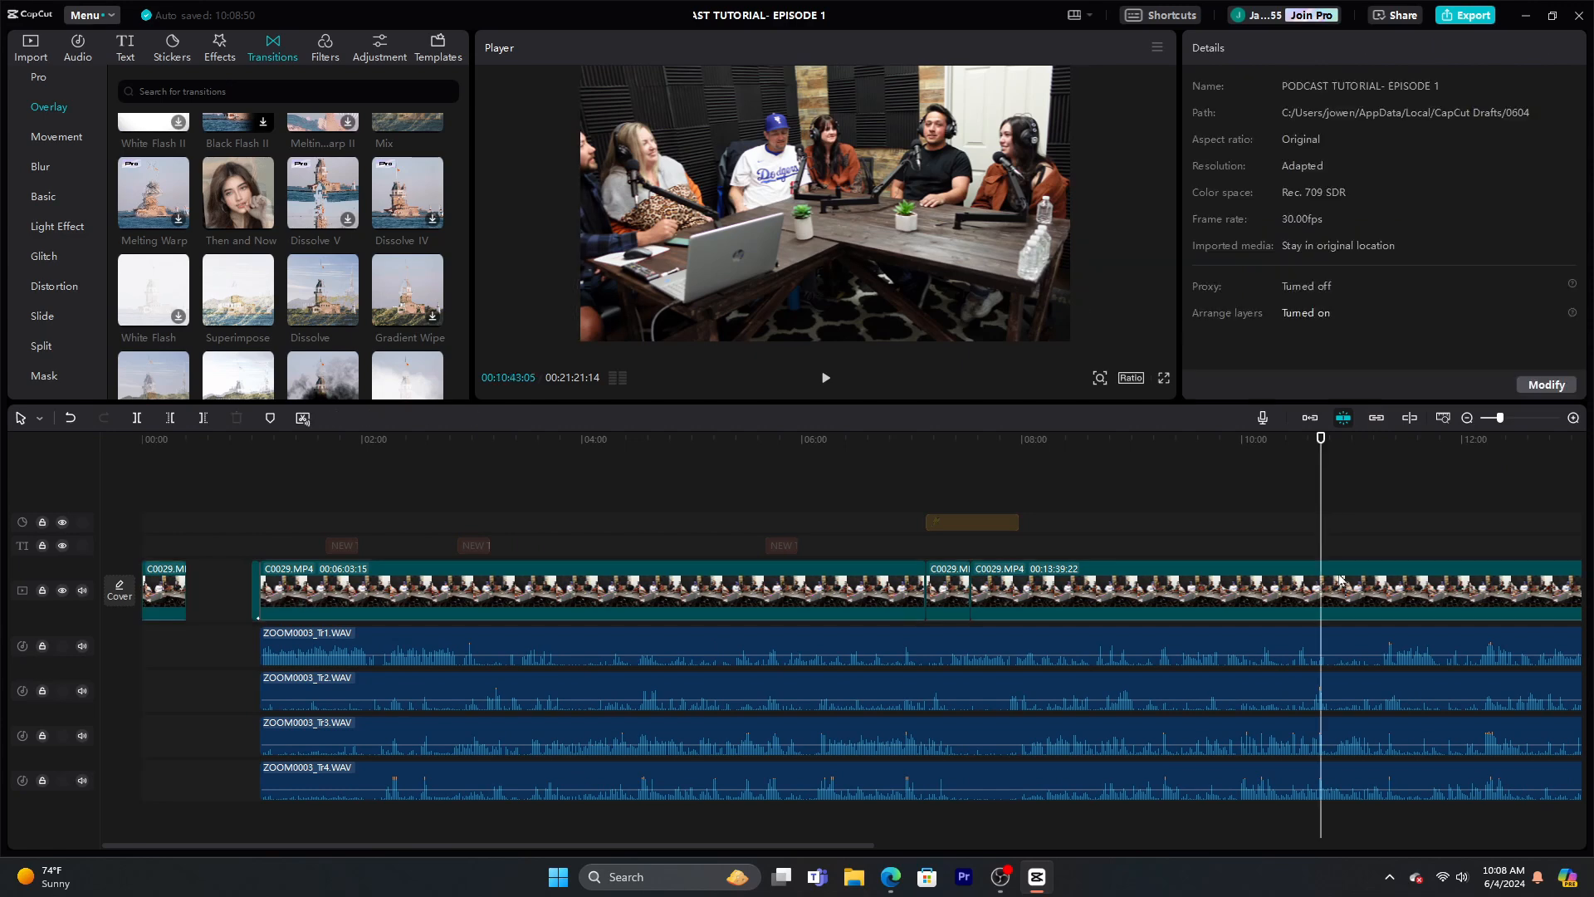
{"action": "left_click", "coordinate": [1348, 593]}
{"action": "key", "text": "ctrl+b"}
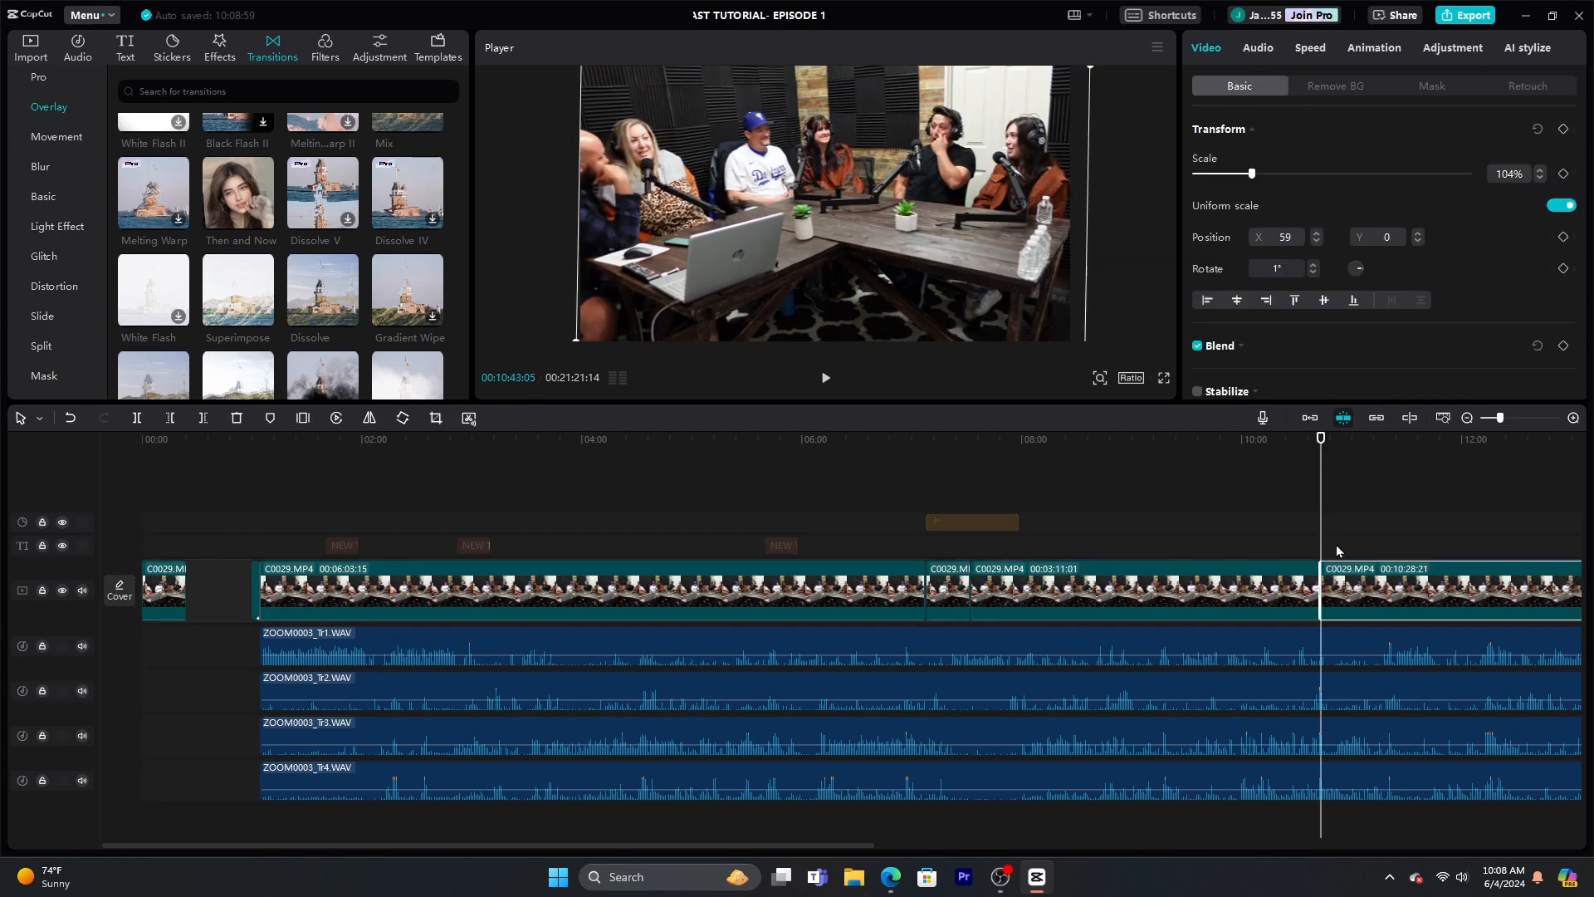
{"action": "left_click_drag", "start_coordinate": [1324, 507], "coordinate": [1395, 513]}
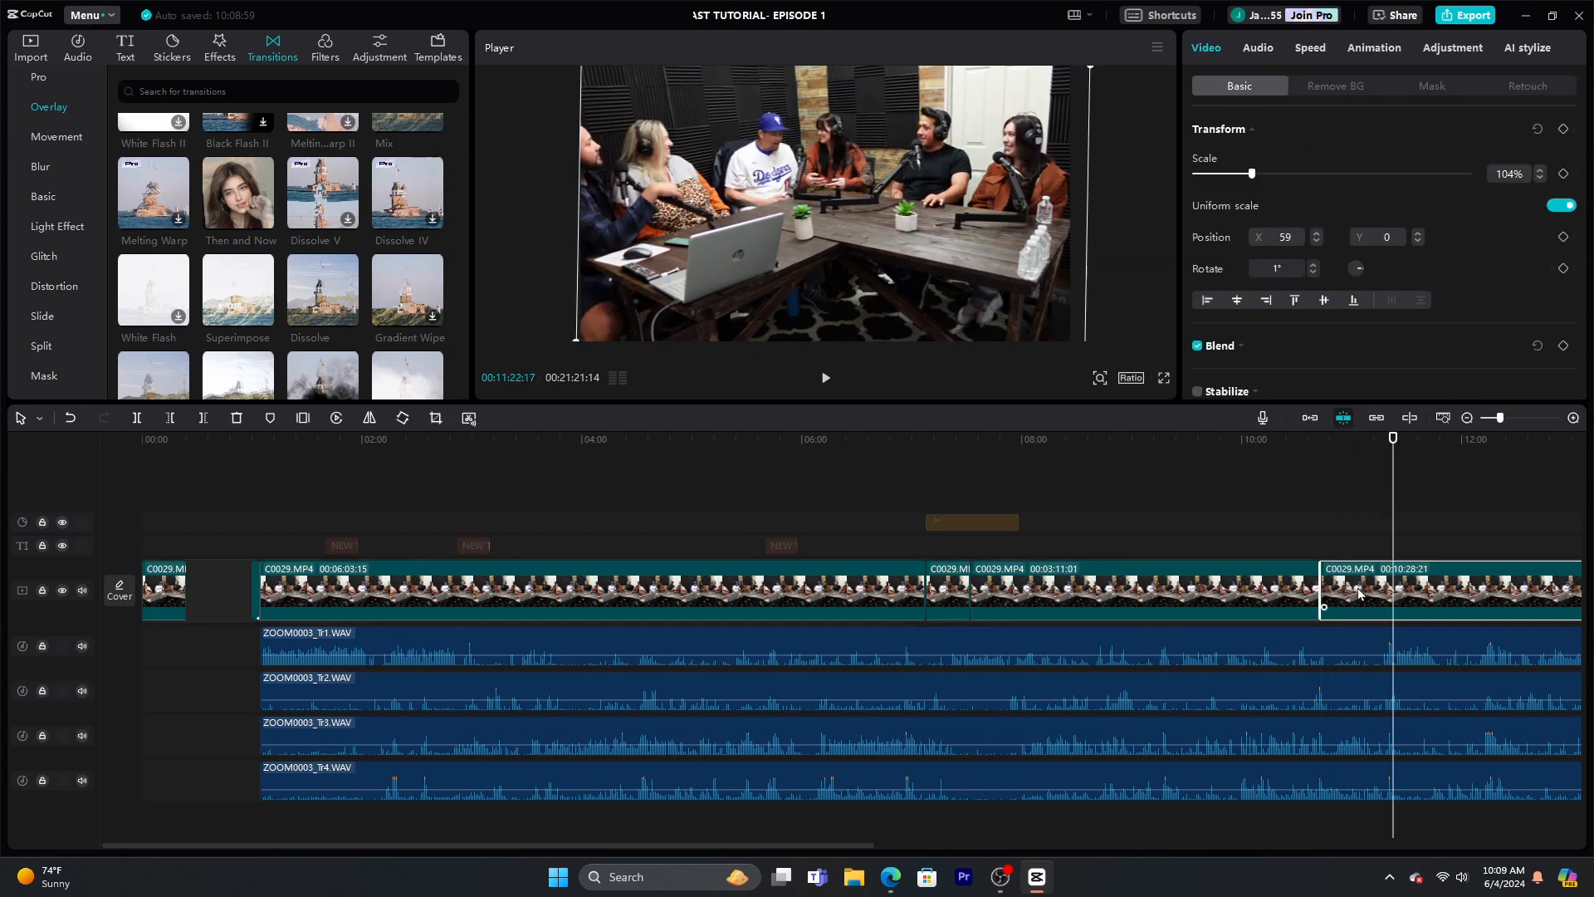
{"action": "key", "text": "ctrl+b"}
Copy the second highlight segment, try pasting it at 00:00:24:10, and undo the paste
{"action": "left_click", "coordinate": [1359, 593]}
{"action": "right_click", "coordinate": [1359, 593]}
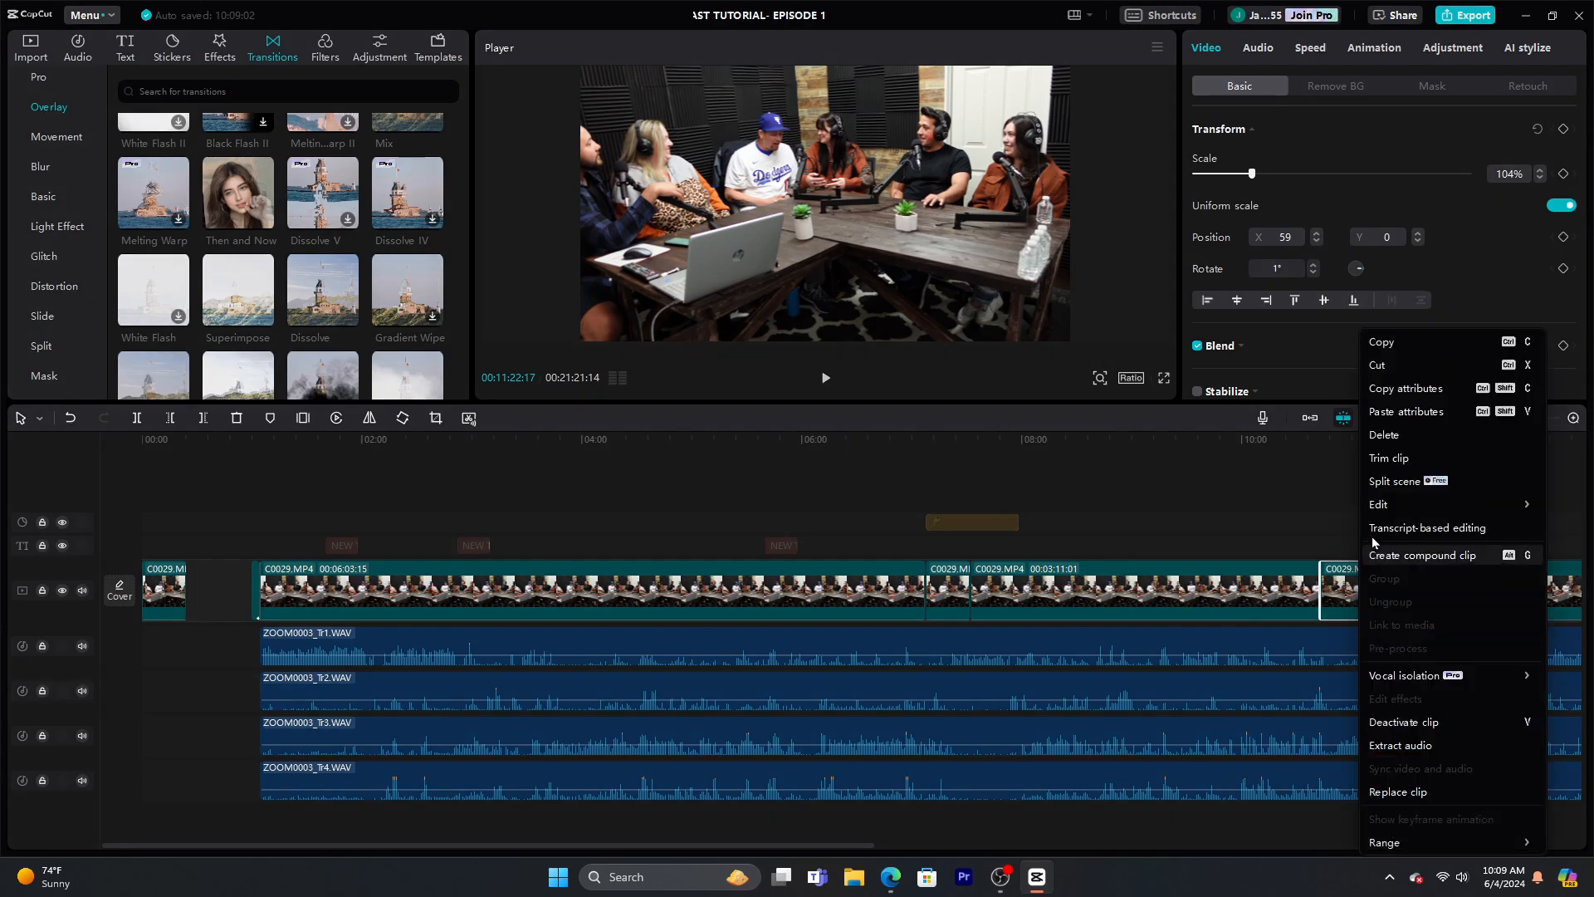
{"action": "left_click", "coordinate": [1422, 348]}
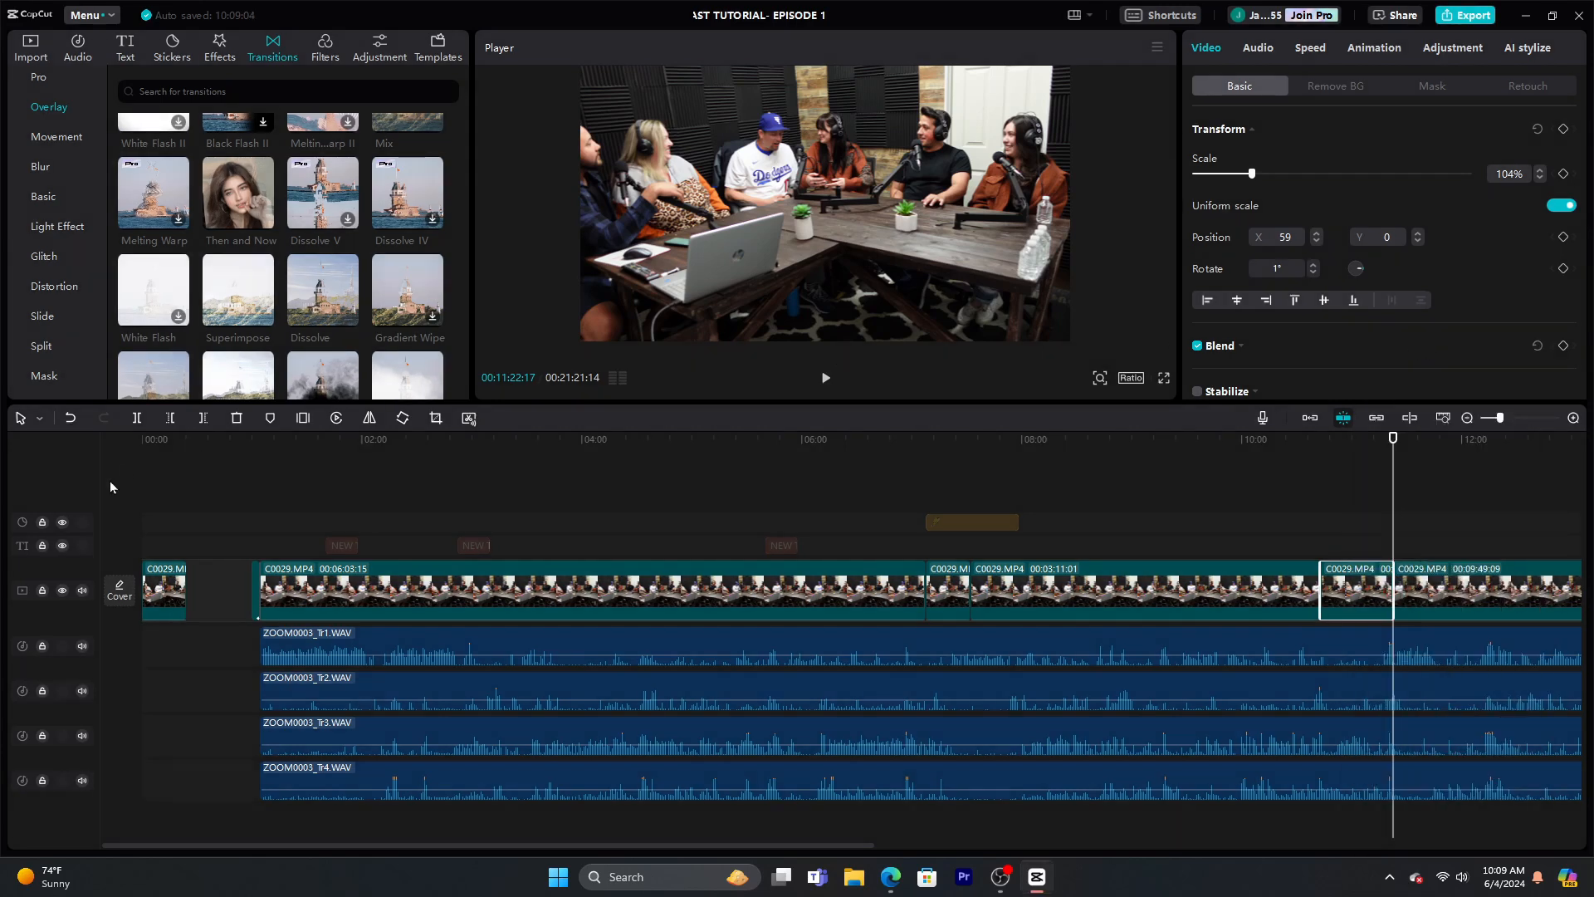
{"action": "left_click", "coordinate": [188, 540]}
{"action": "right_click", "coordinate": [187, 539]}
{"action": "left_click", "coordinate": [207, 598]}
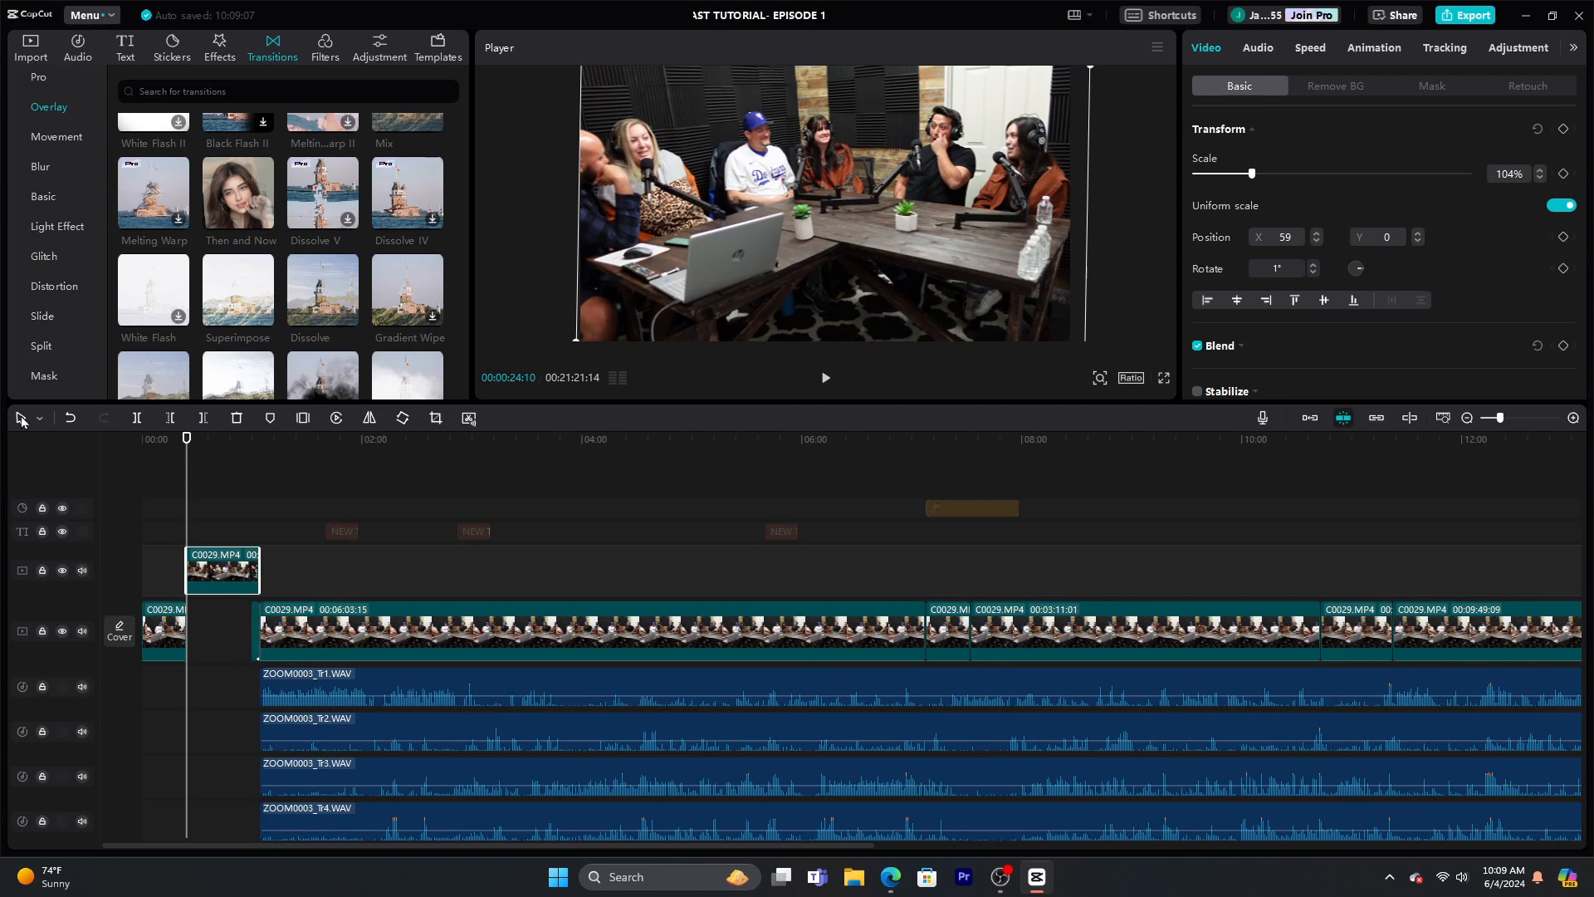
{"action": "left_click", "coordinate": [69, 417]}
Shift everything after the opening highlight clip about another minute to the right, widening the gap before the intro
{"action": "left_click", "coordinate": [39, 418]}
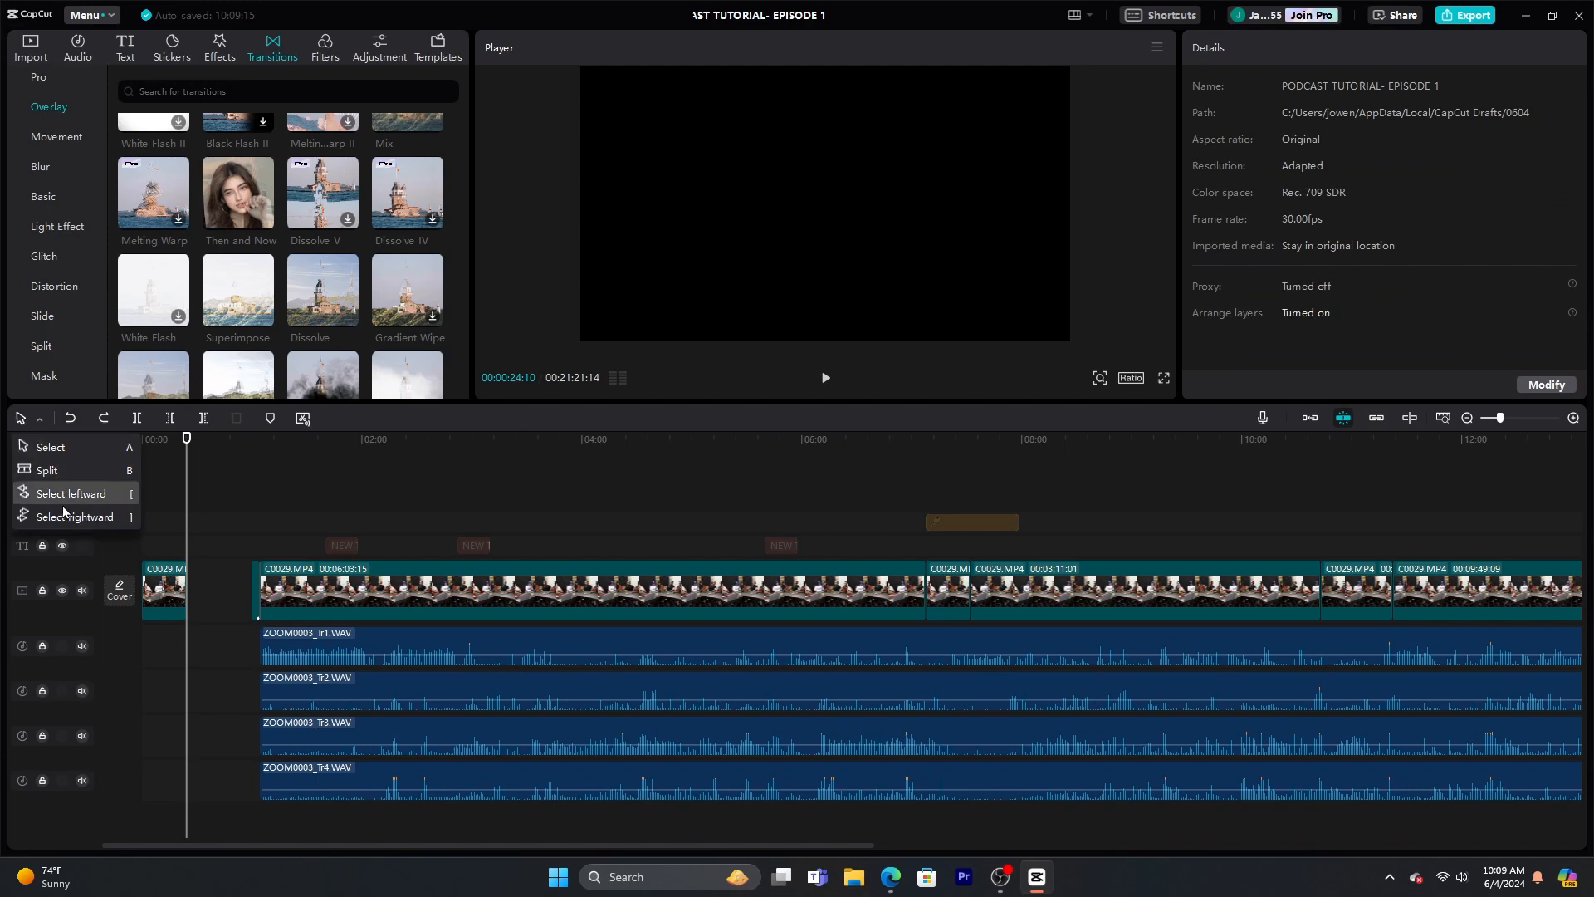
{"action": "left_click", "coordinate": [66, 517]}
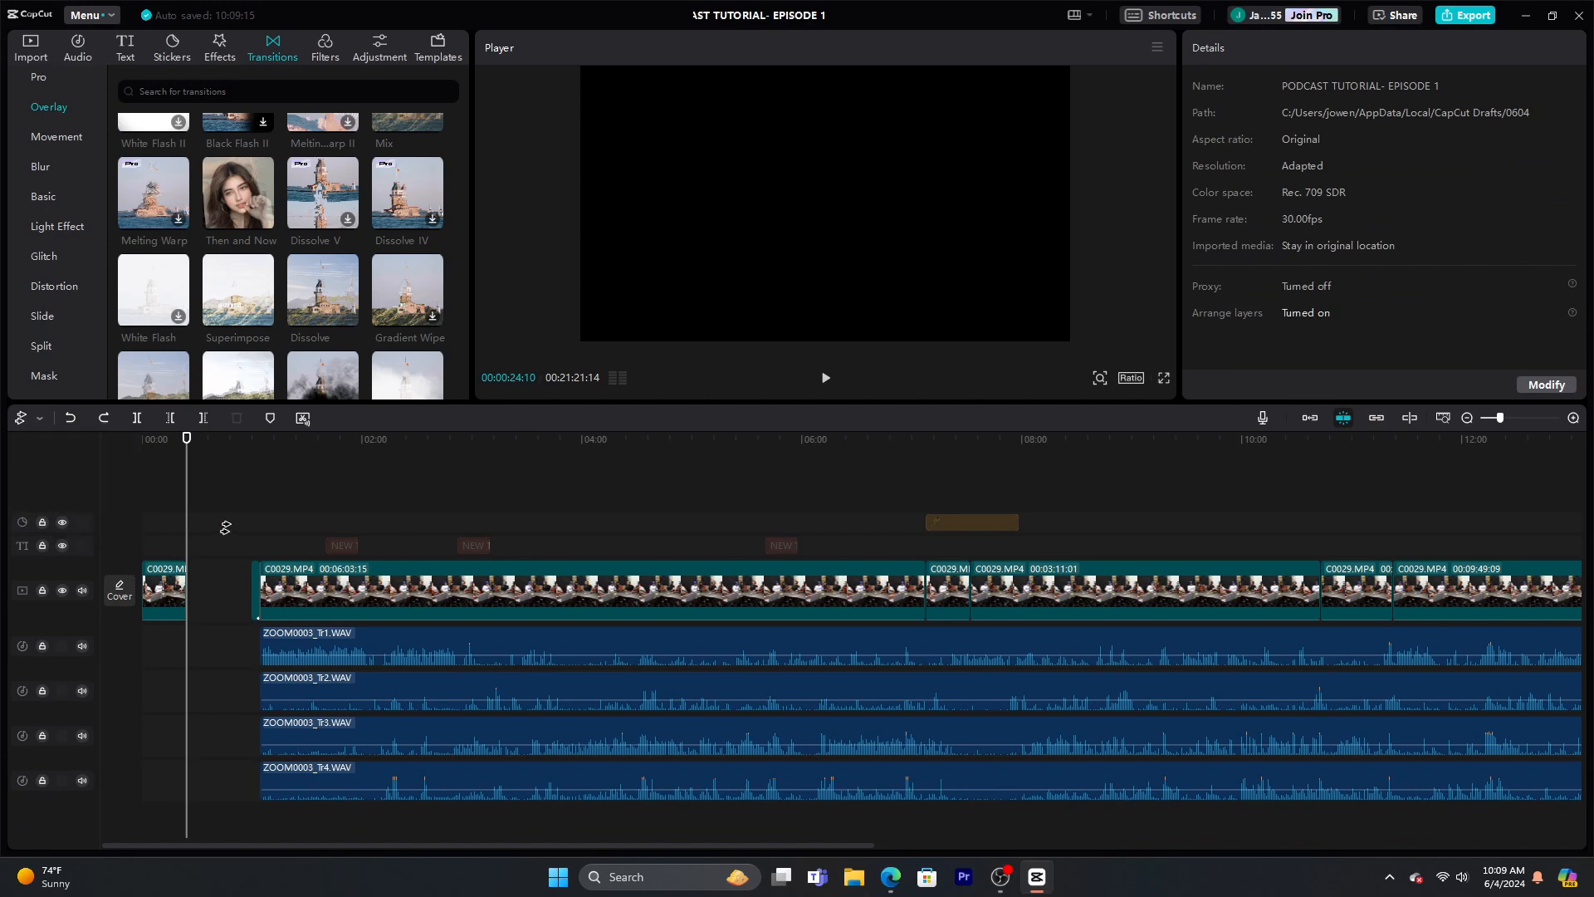
{"action": "left_click_drag", "start_coordinate": [225, 527], "coordinate": [340, 530]}
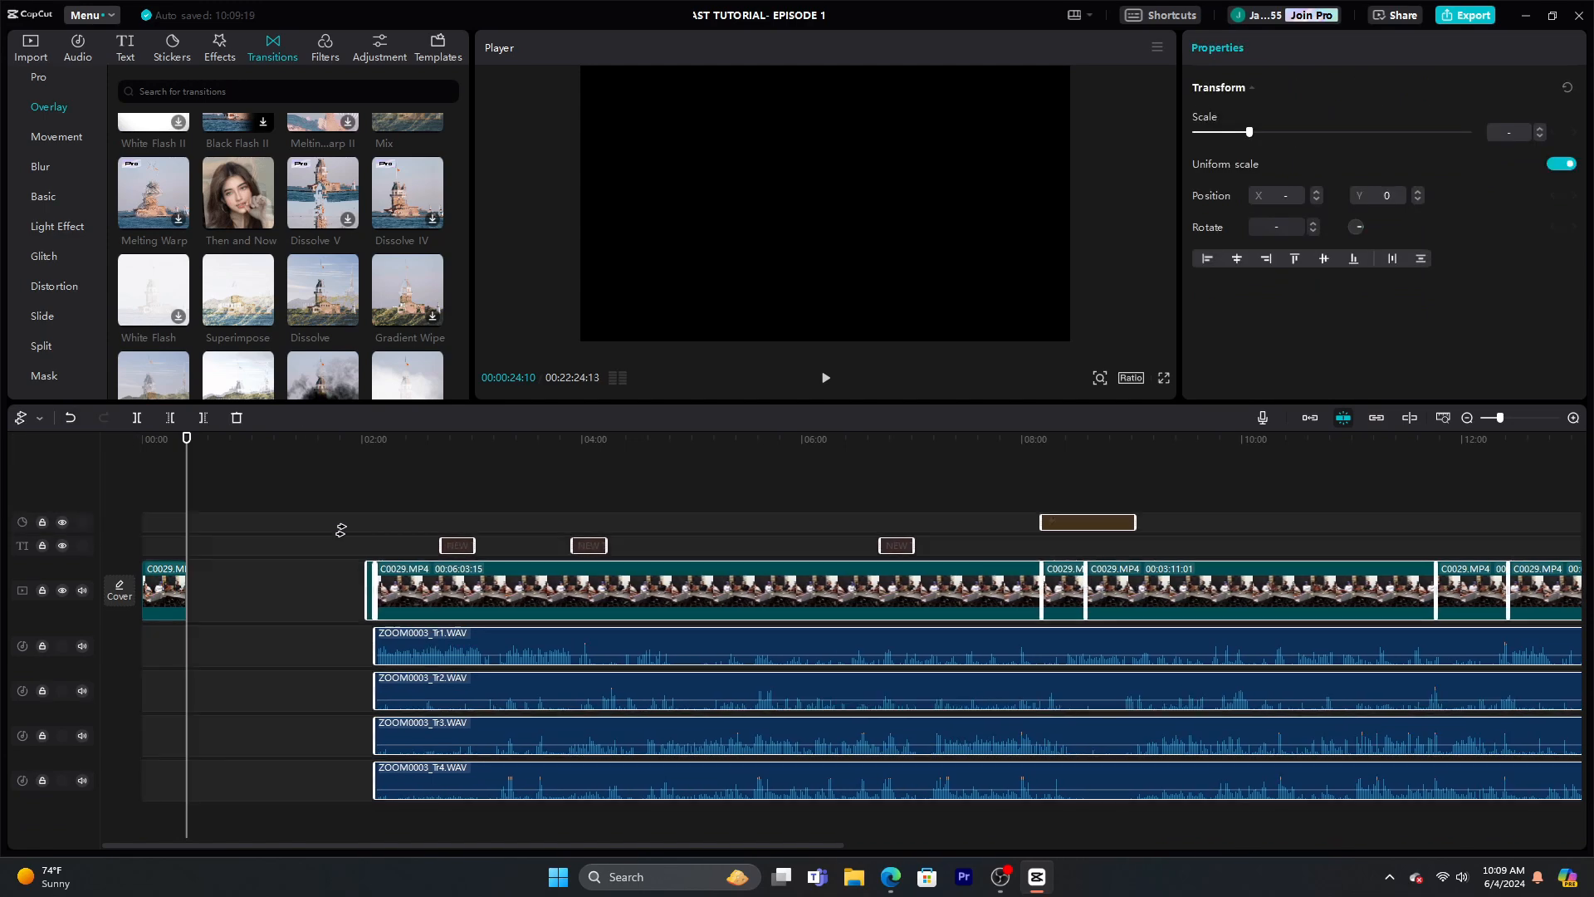
{"action": "key", "text": "a"}
Copy the second isolated C0029.MP4 segment and paste it on the main track at 00:00:24:10, directly after the first highlight
{"action": "left_click", "coordinate": [1502, 528]}
{"action": "left_click", "coordinate": [1465, 590]}
{"action": "right_click", "coordinate": [1465, 590]}
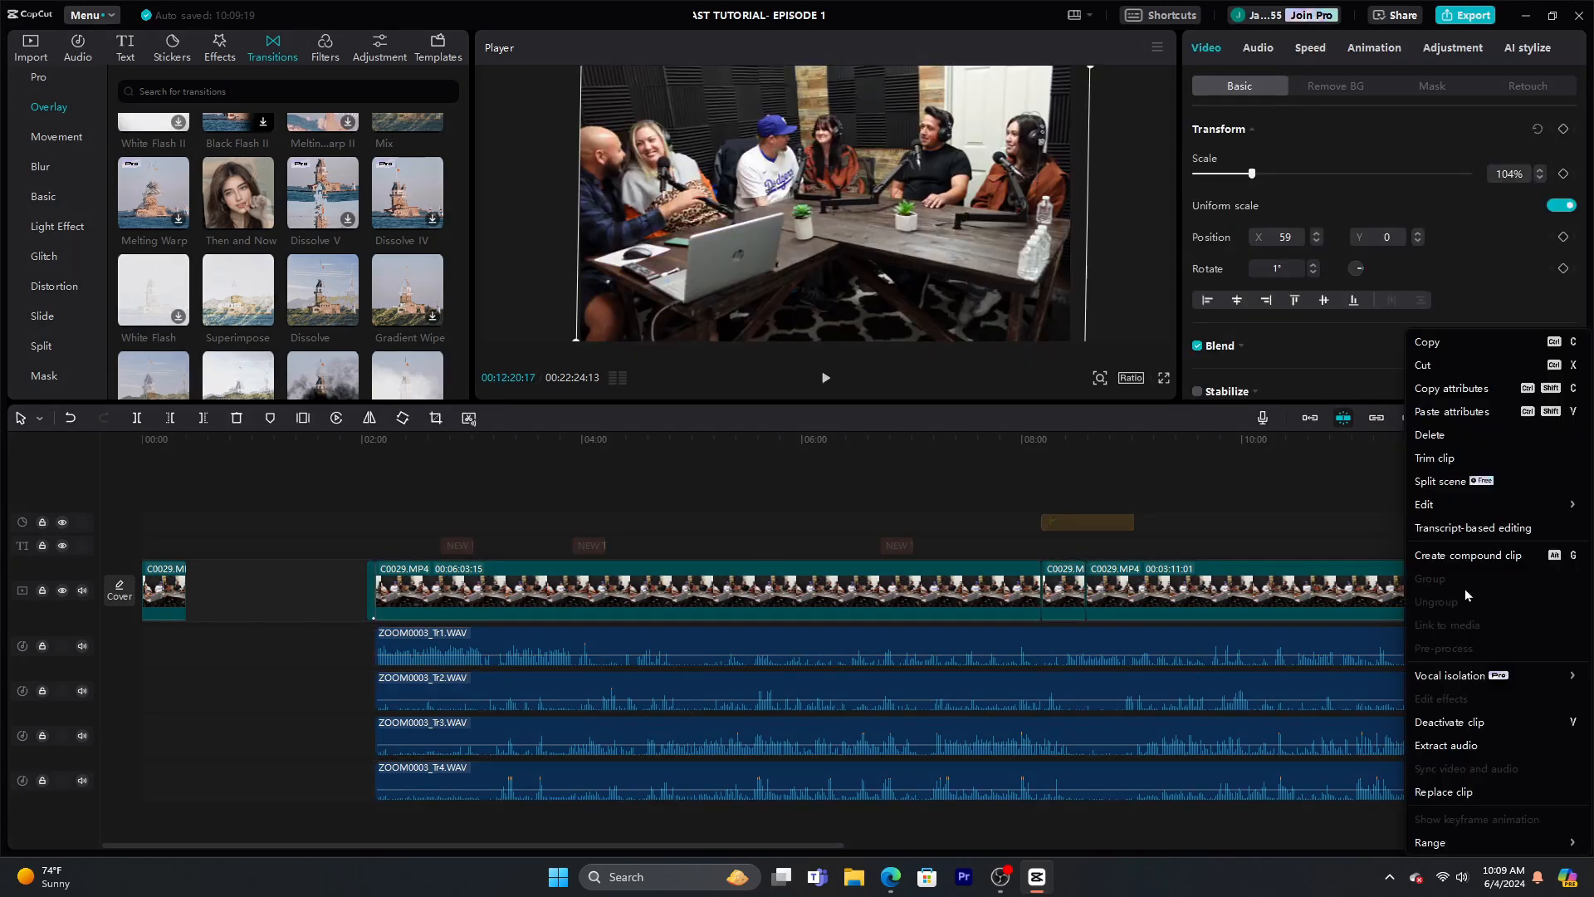
{"action": "left_click", "coordinate": [1472, 339]}
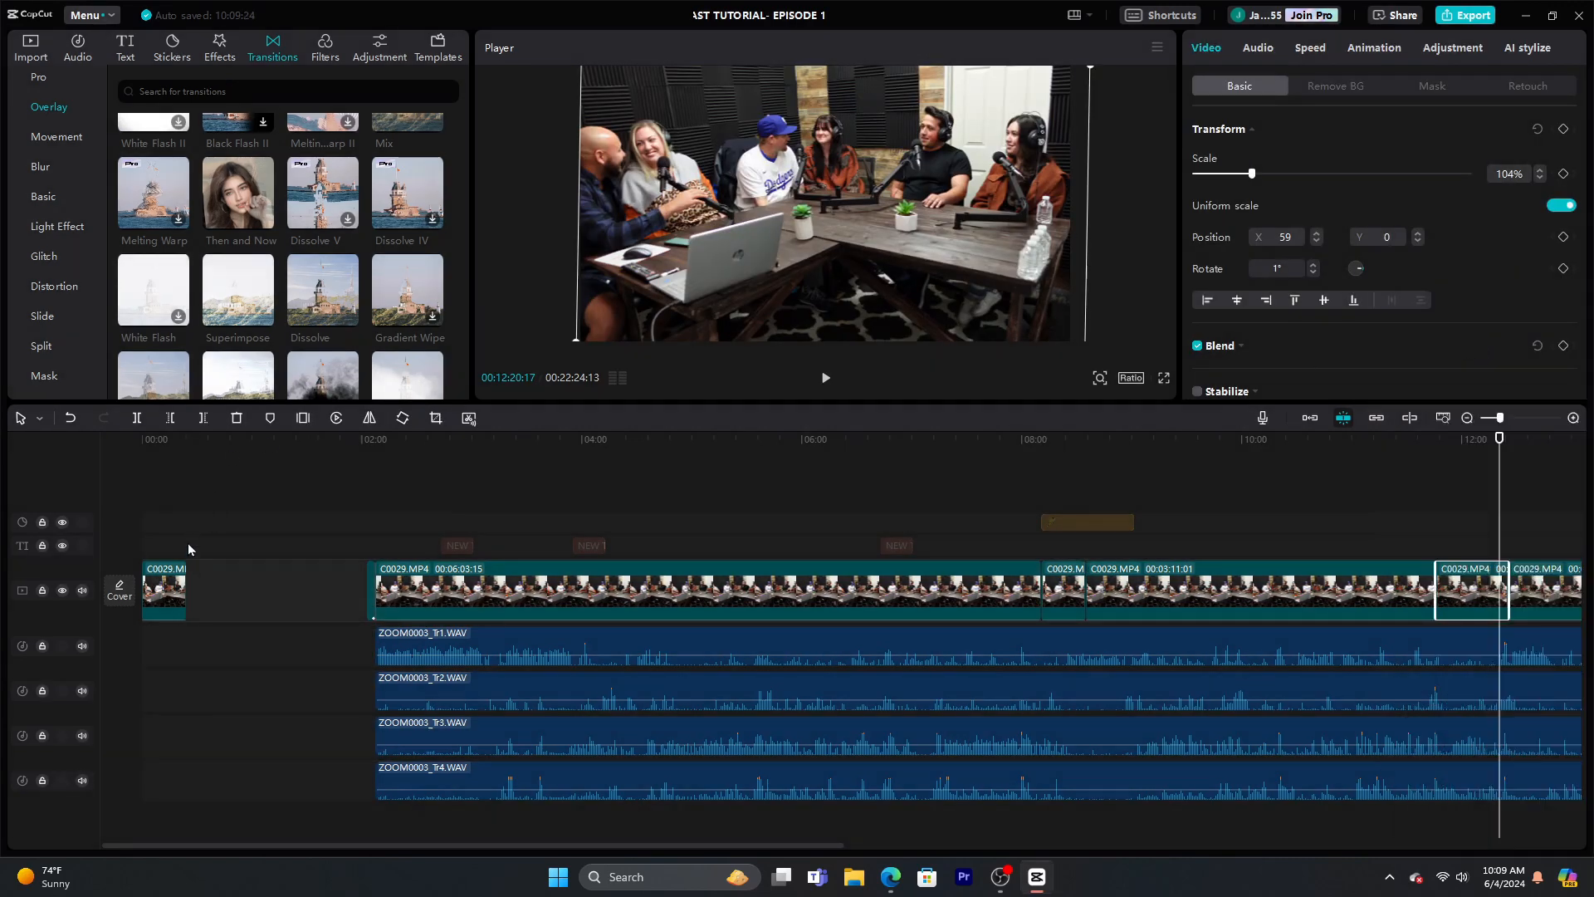
{"action": "left_click", "coordinate": [188, 543]}
{"action": "right_click", "coordinate": [188, 543]}
{"action": "left_click", "coordinate": [215, 562]}
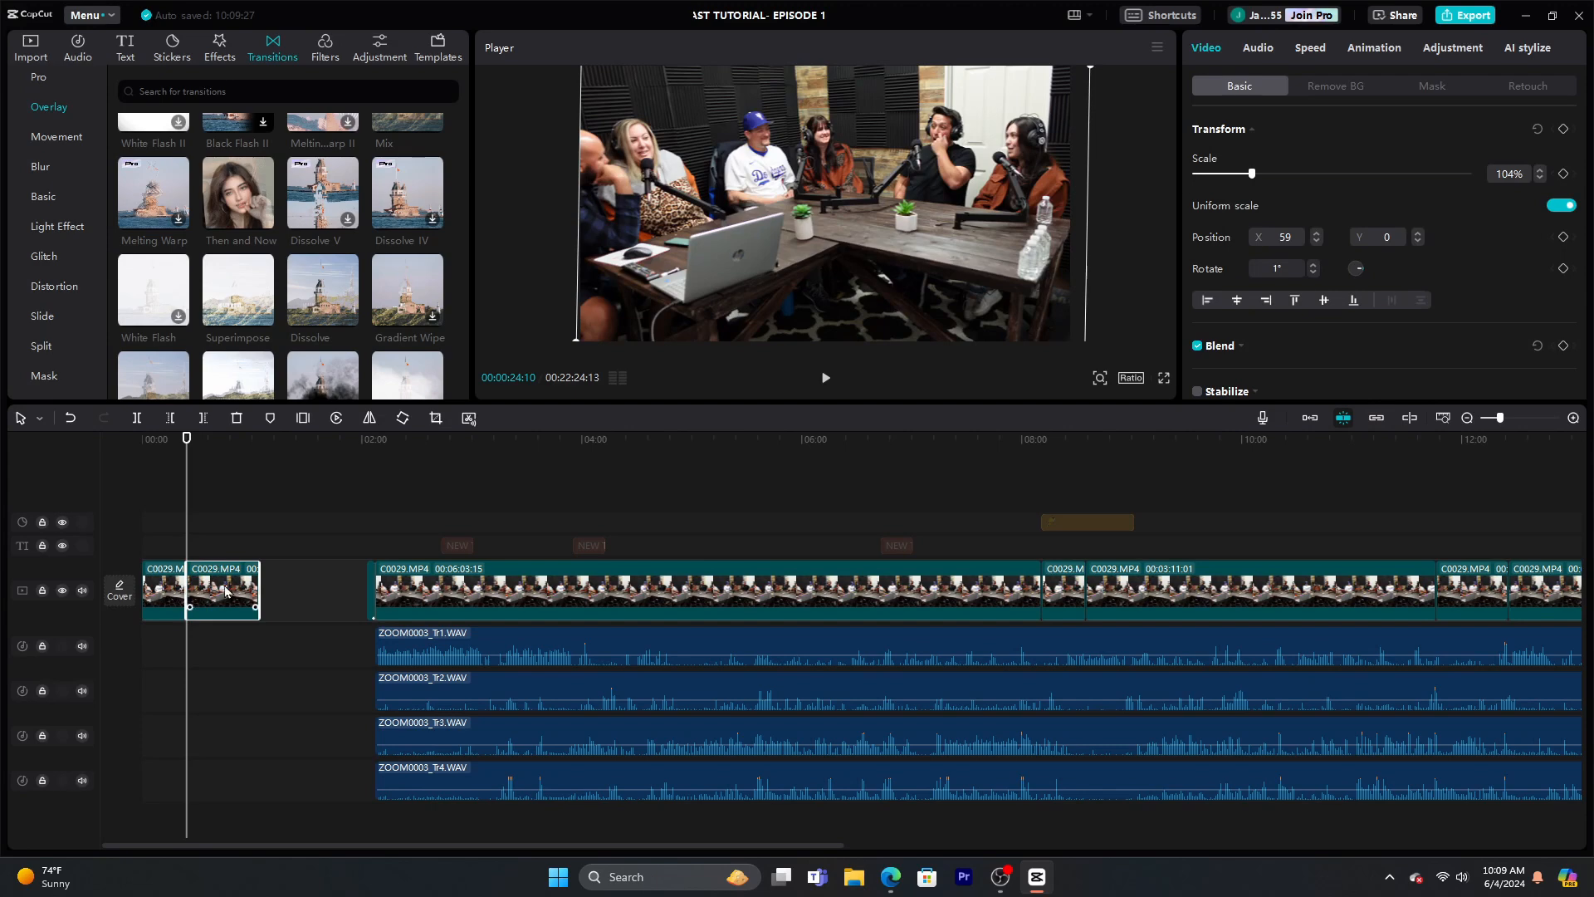
Trim the end of the second opening highlight clip so that it runs about 20 seconds
{"action": "mouse_move", "coordinate": [225, 587]}
{"action": "left_mouse_down"}
{"action": "mouse_move", "coordinate": [256, 588]}
{"action": "mouse_move", "coordinate": [225, 588]}
{"action": "left_mouse_up"}
{"action": "left_click_drag", "start_coordinate": [260, 584], "coordinate": [223, 597]}
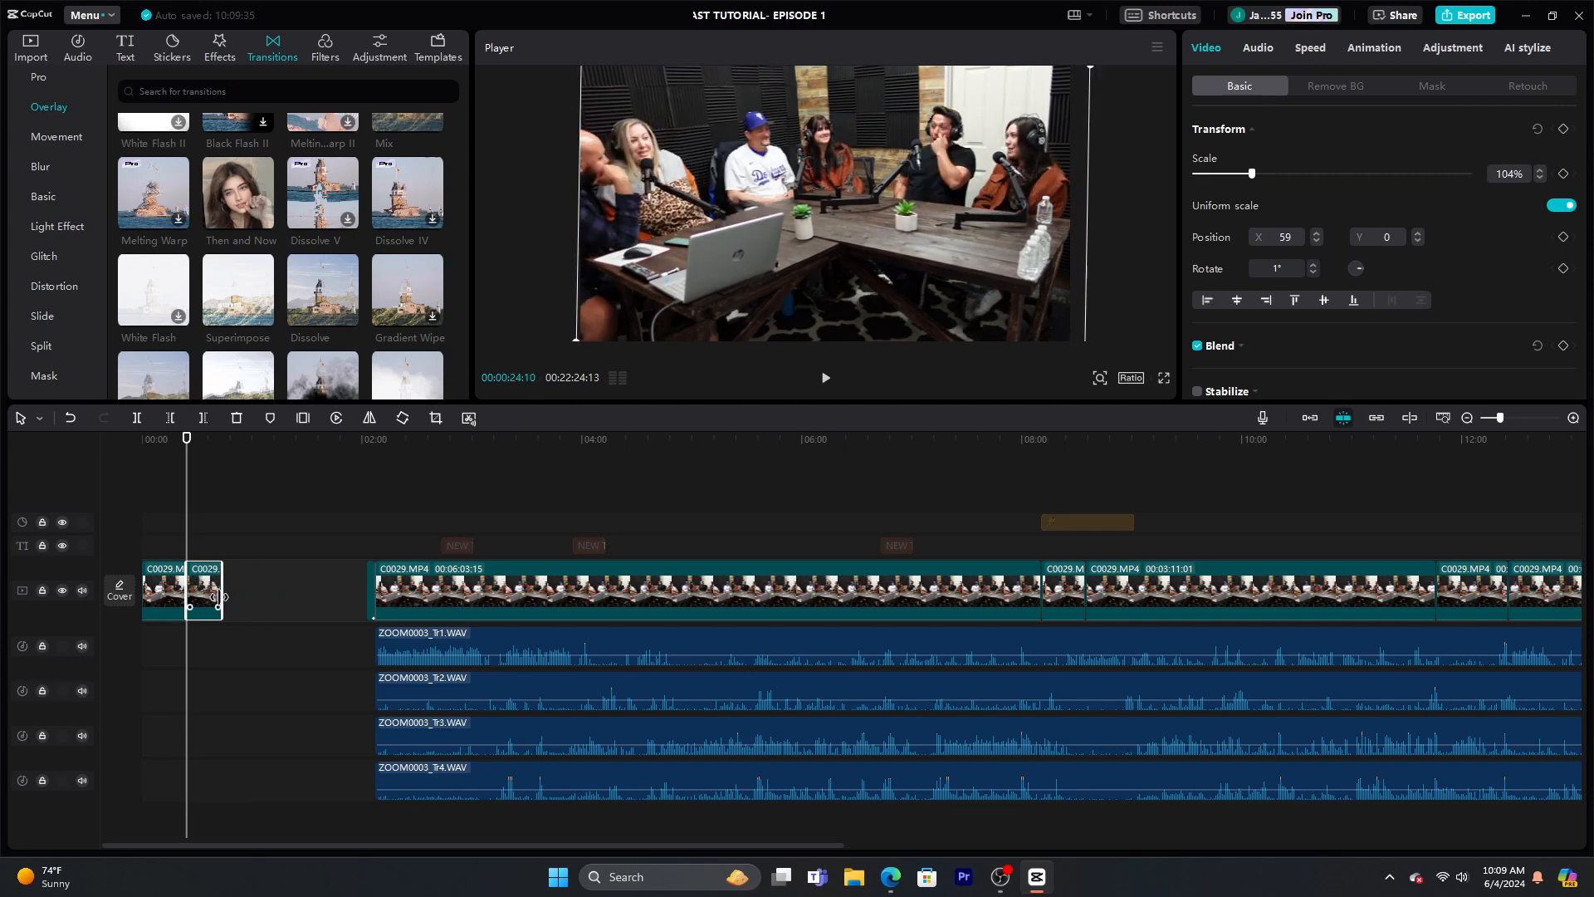
{"action": "left_click", "coordinate": [166, 579]}
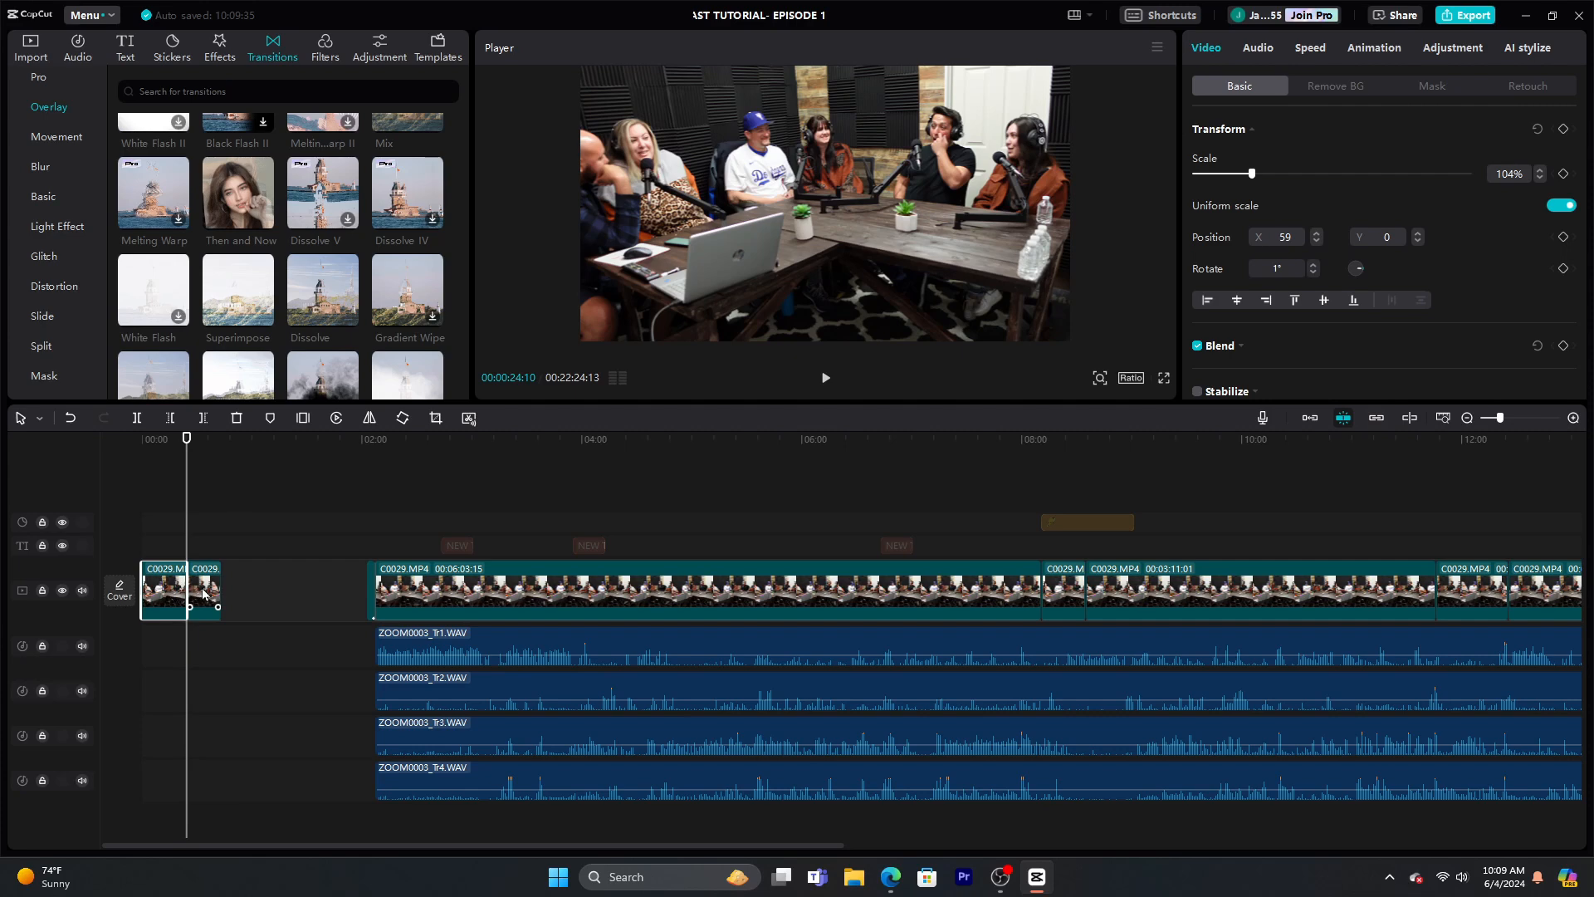
{"action": "mouse_move", "coordinate": [203, 592]}
{"action": "left_mouse_down"}
{"action": "mouse_move", "coordinate": [280, 593]}
{"action": "mouse_move", "coordinate": [205, 597]}
{"action": "left_mouse_up"}
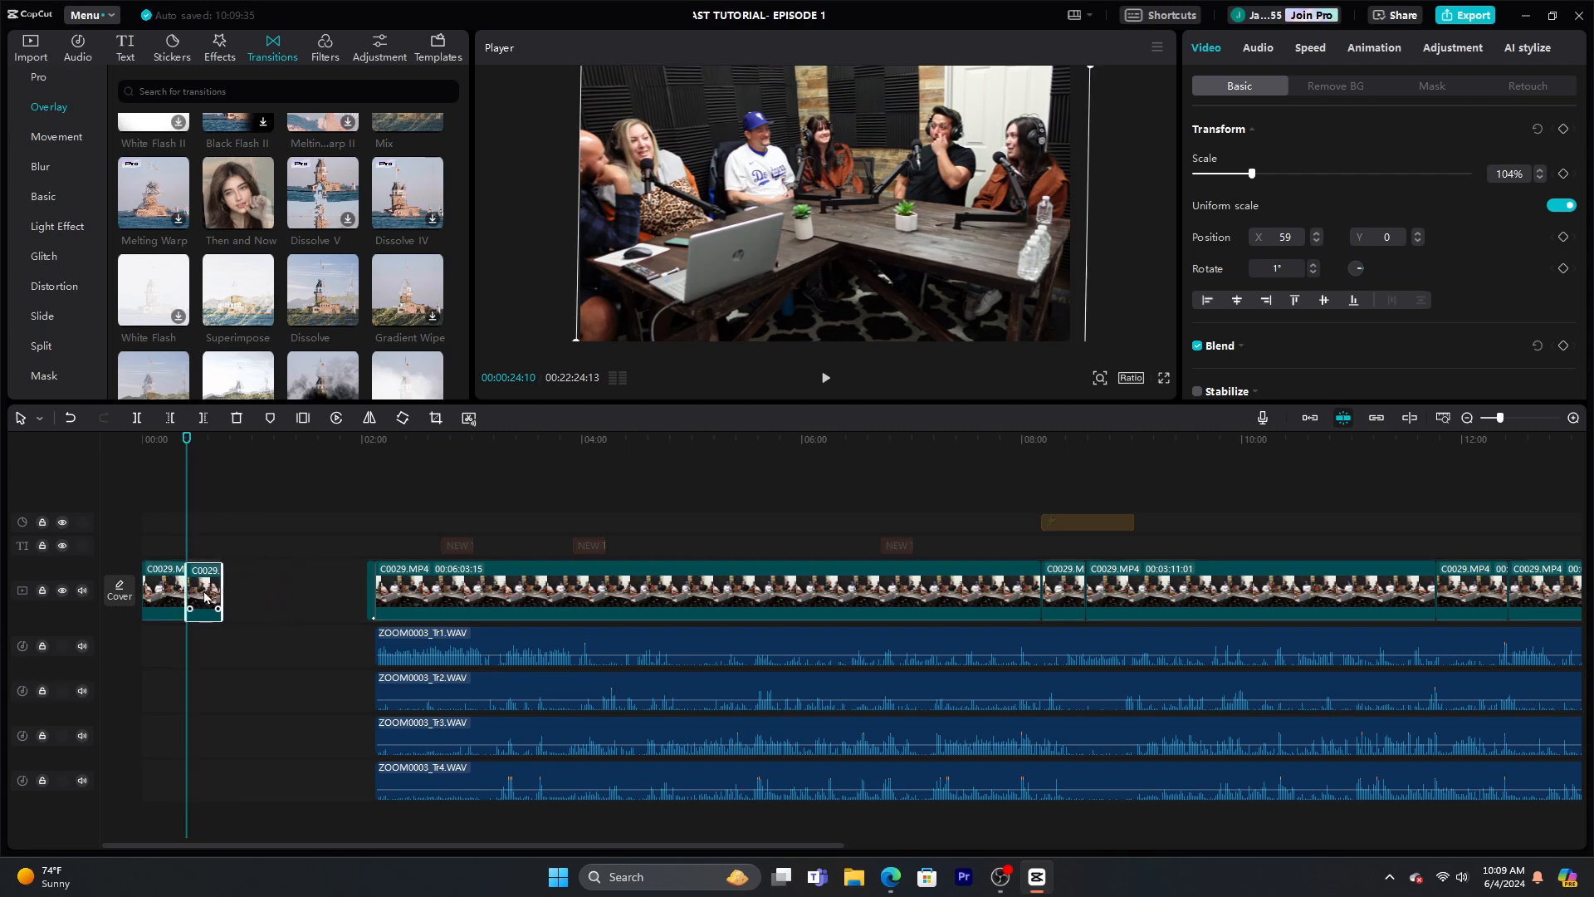
Try the main track magnet to close the gap while adjusting the first highlight clip, and undo it
{"action": "left_click", "coordinate": [1308, 420]}
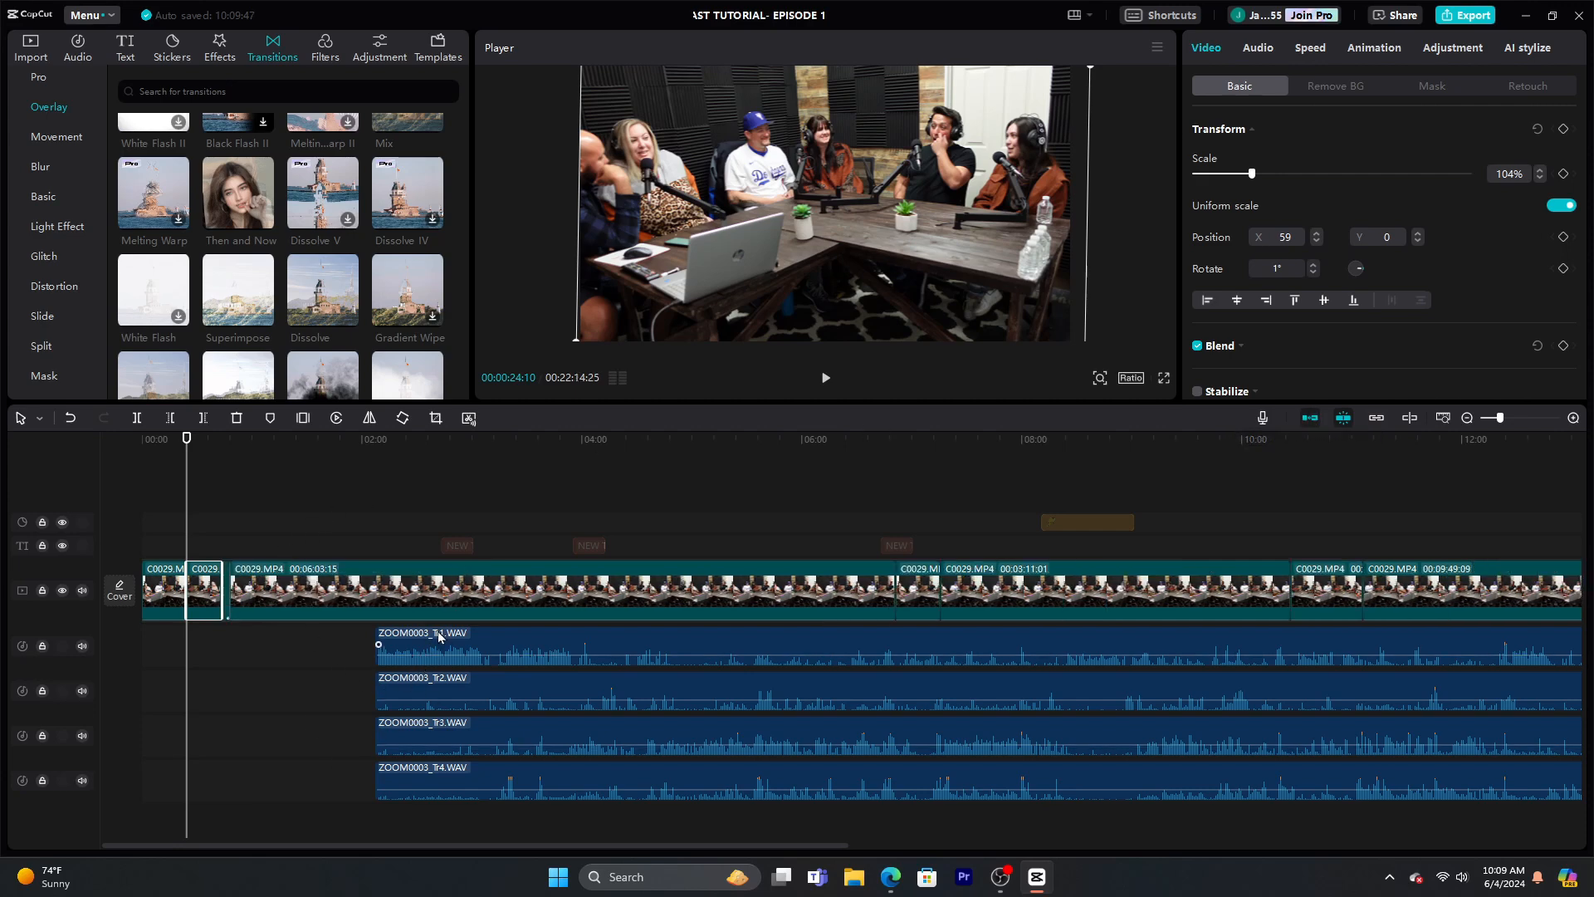
{"action": "left_click", "coordinate": [172, 584]}
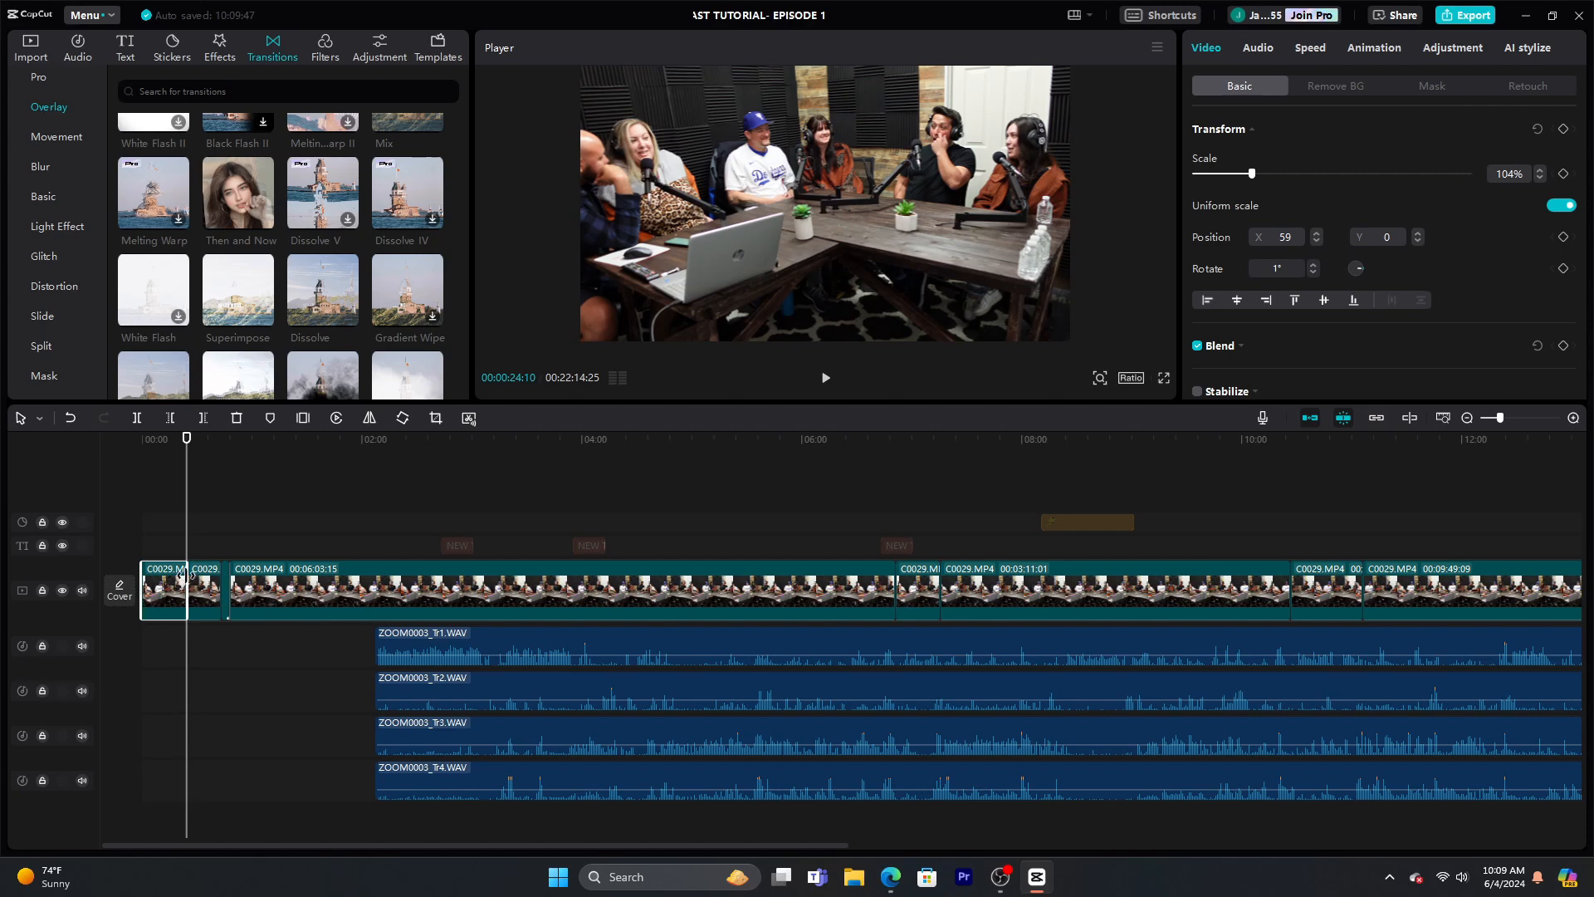
{"action": "mouse_move", "coordinate": [190, 575]}
{"action": "left_mouse_down"}
{"action": "mouse_move", "coordinate": [229, 577]}
{"action": "mouse_move", "coordinate": [185, 579]}
{"action": "left_mouse_up"}
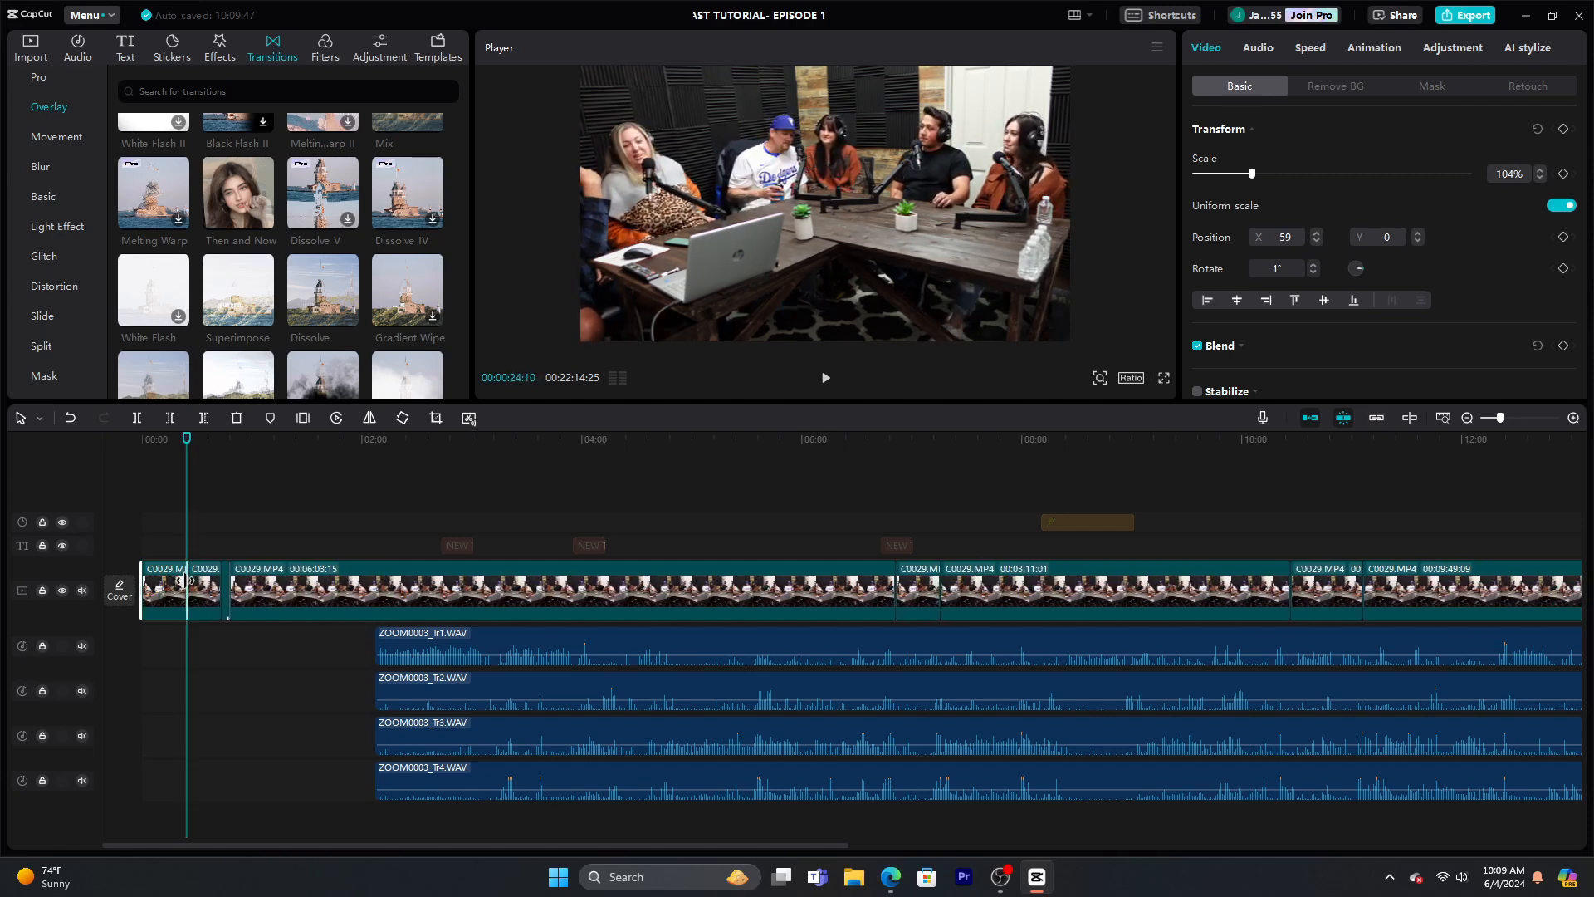
{"action": "left_click", "coordinate": [68, 419]}
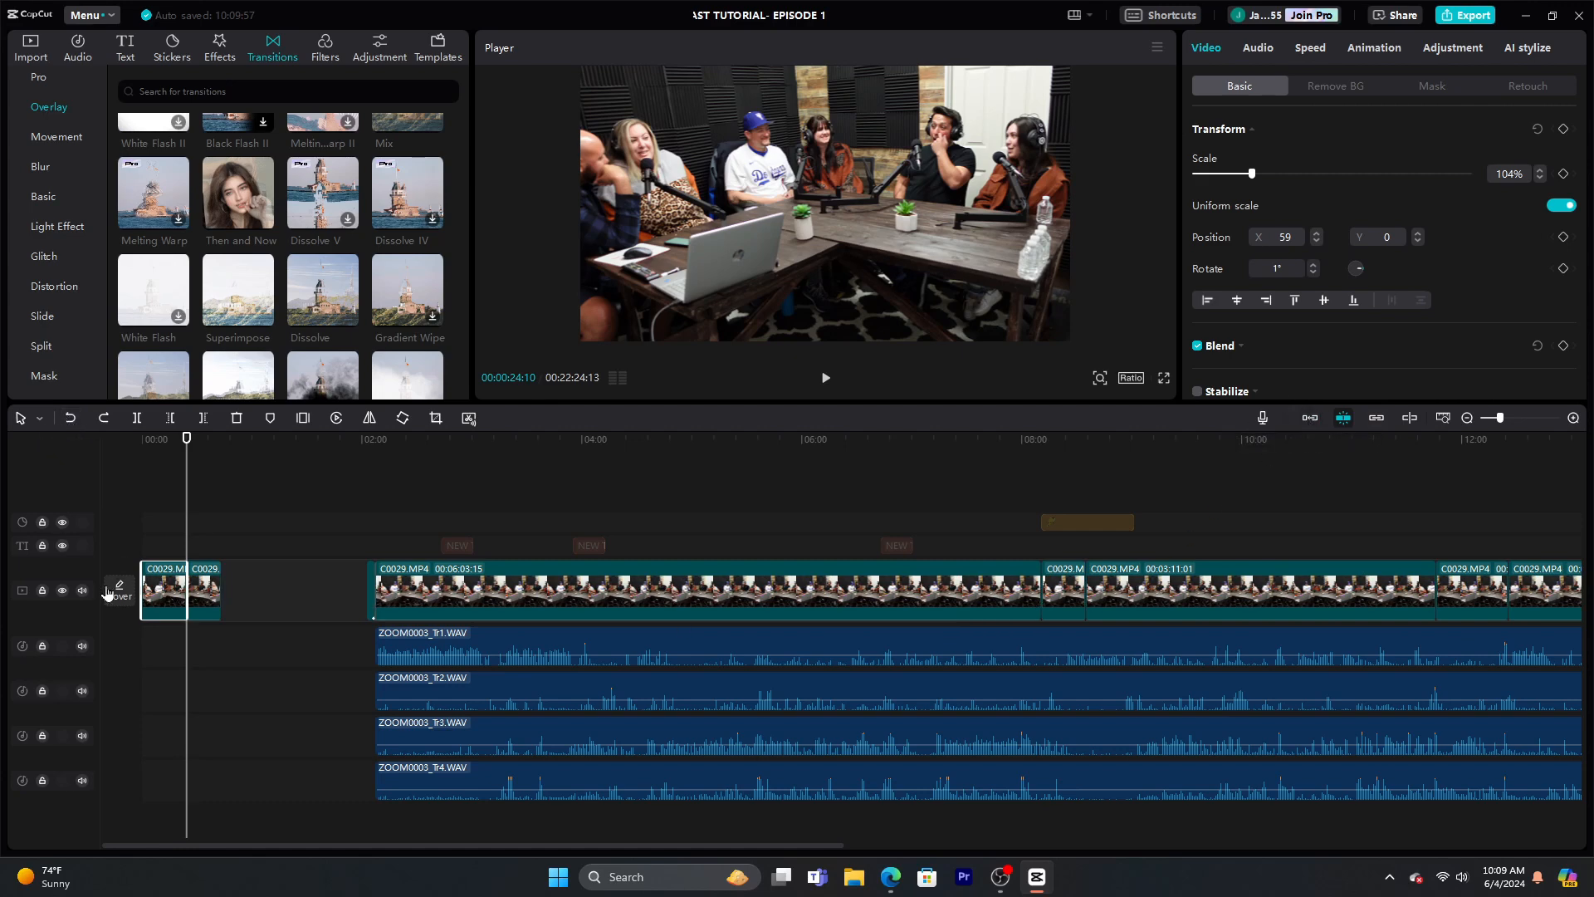
Extend the first opening highlight clip to 00:00:38:11 and place the second highlight clip directly against its end
{"action": "left_click", "coordinate": [199, 587]}
{"action": "left_click_drag", "start_coordinate": [199, 587], "coordinate": [245, 565]}
{"action": "left_click", "coordinate": [183, 589]}
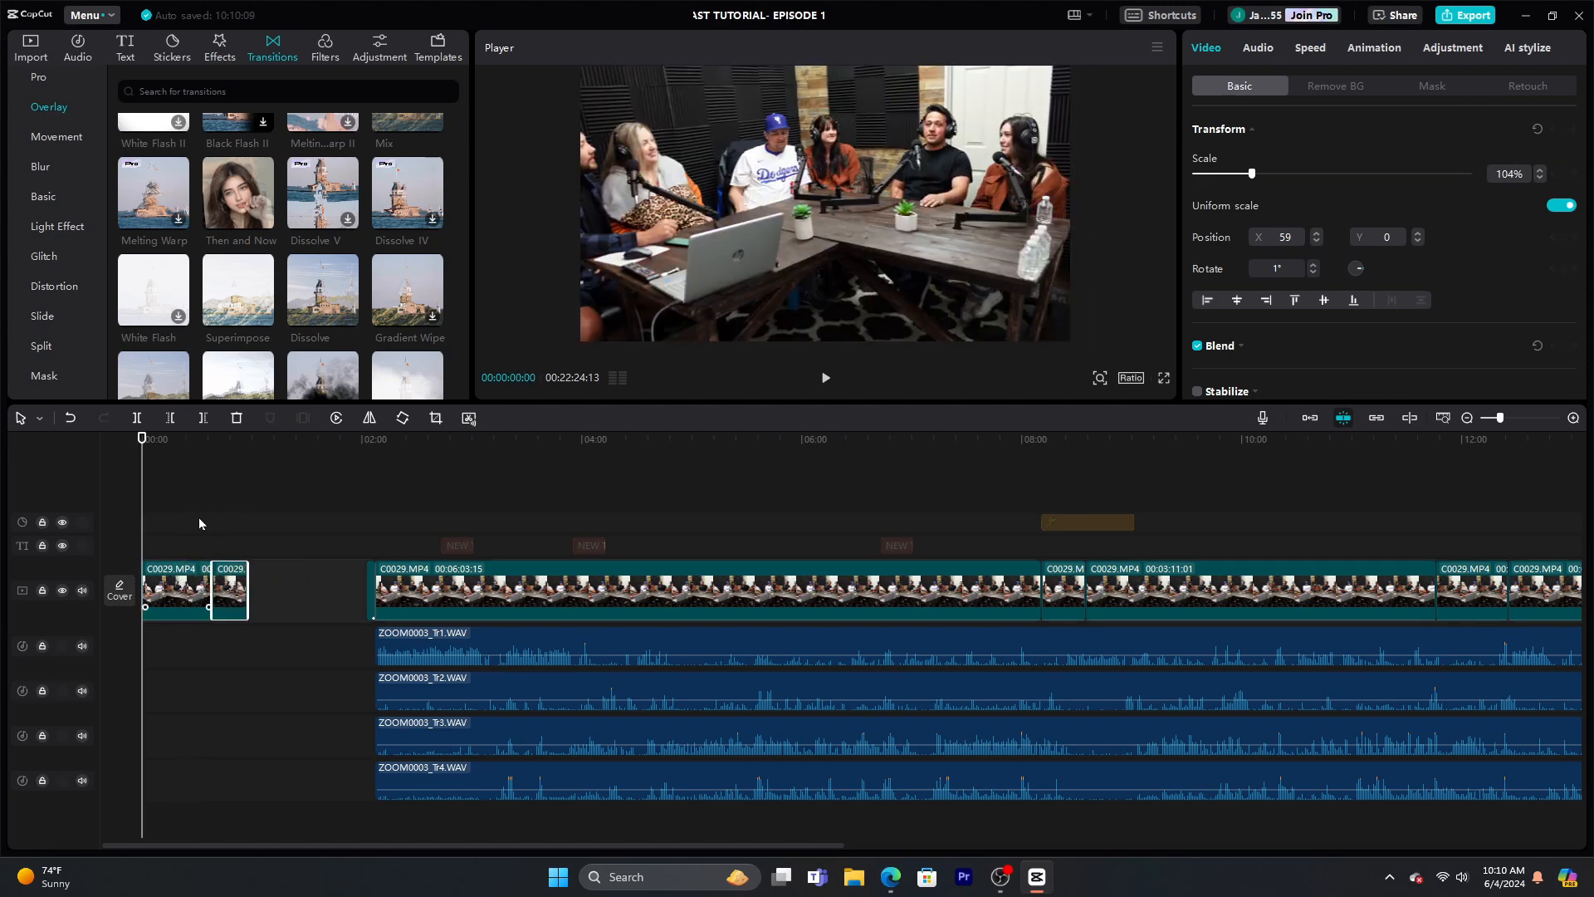
Move everything after the two highlights about 65 seconds to the left so the intro clip meets the second highlight's end
{"action": "left_click", "coordinate": [22, 418]}
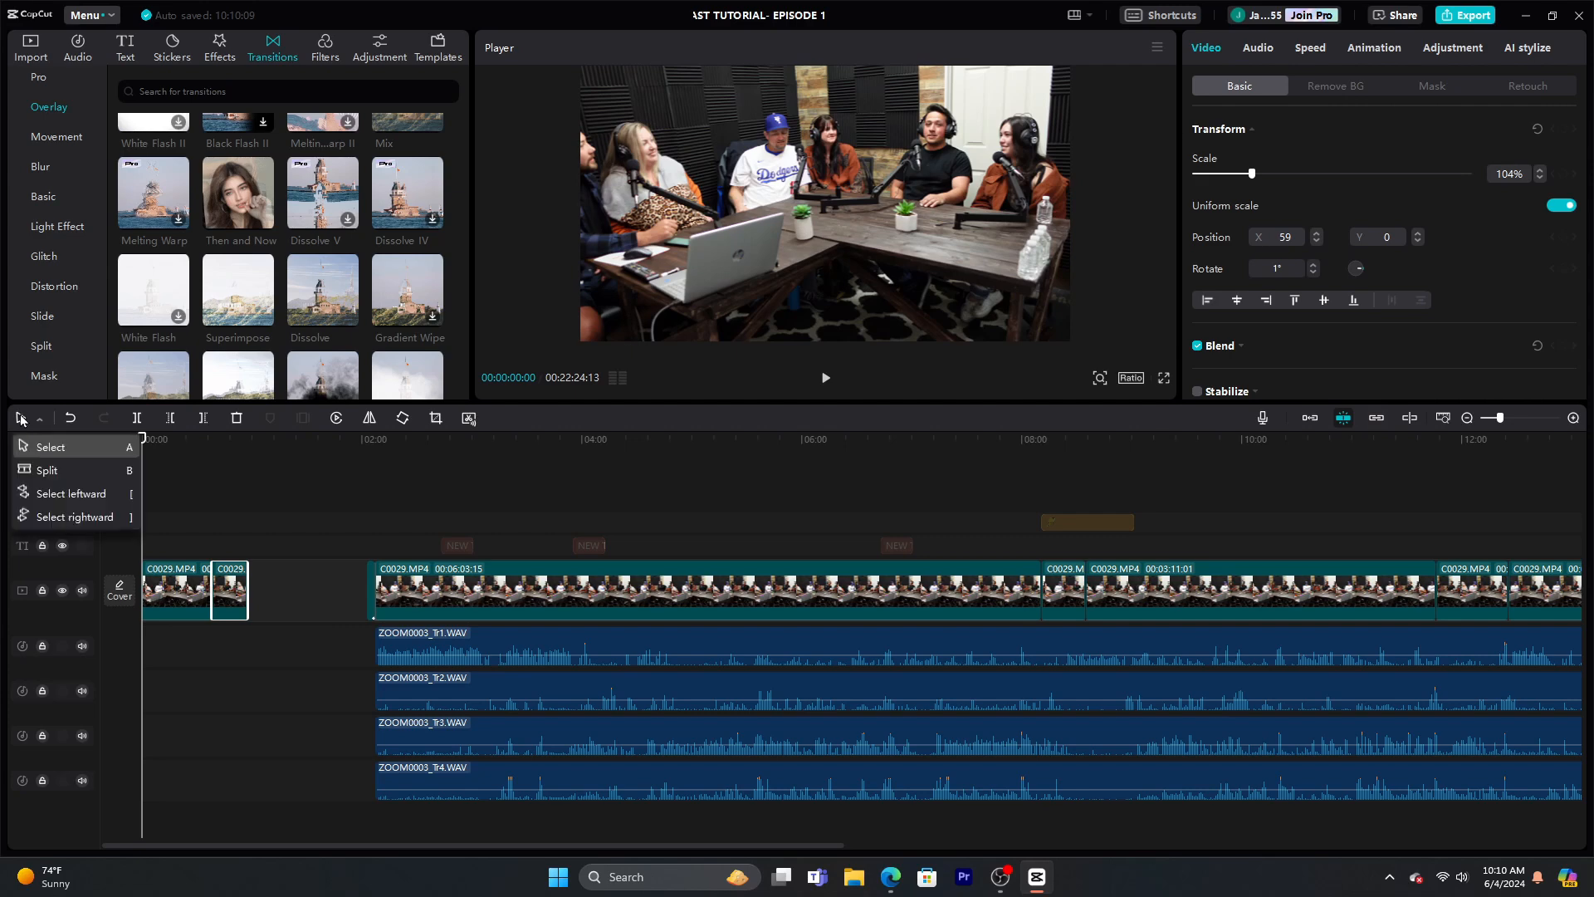
{"action": "left_click", "coordinate": [1573, 418]}
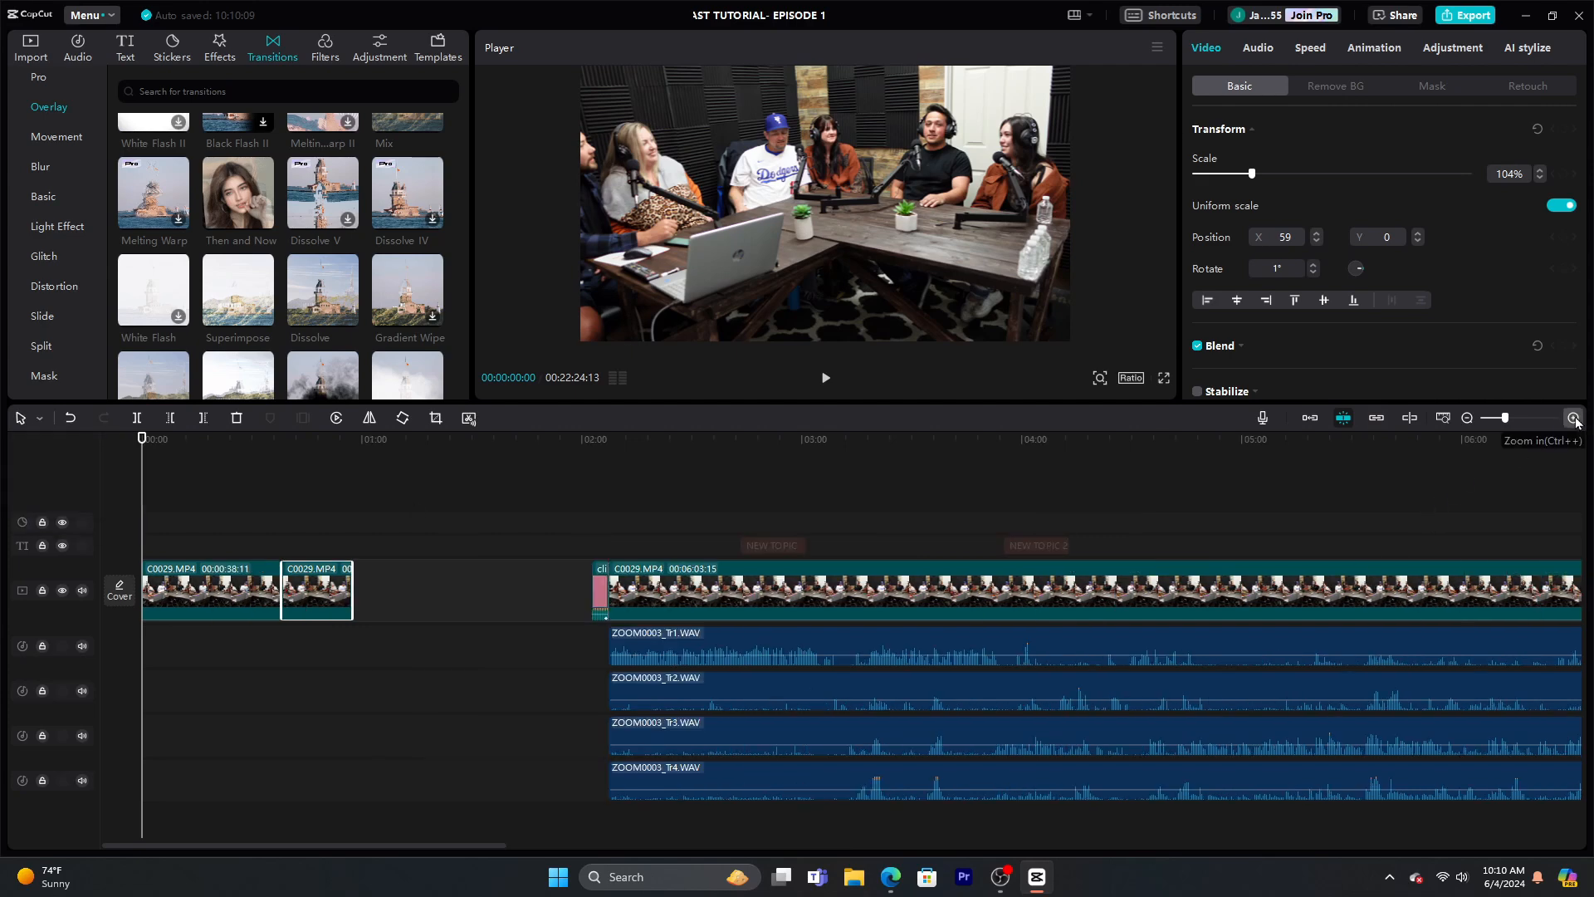
{"action": "left_click", "coordinate": [41, 421]}
{"action": "left_click", "coordinate": [81, 517]}
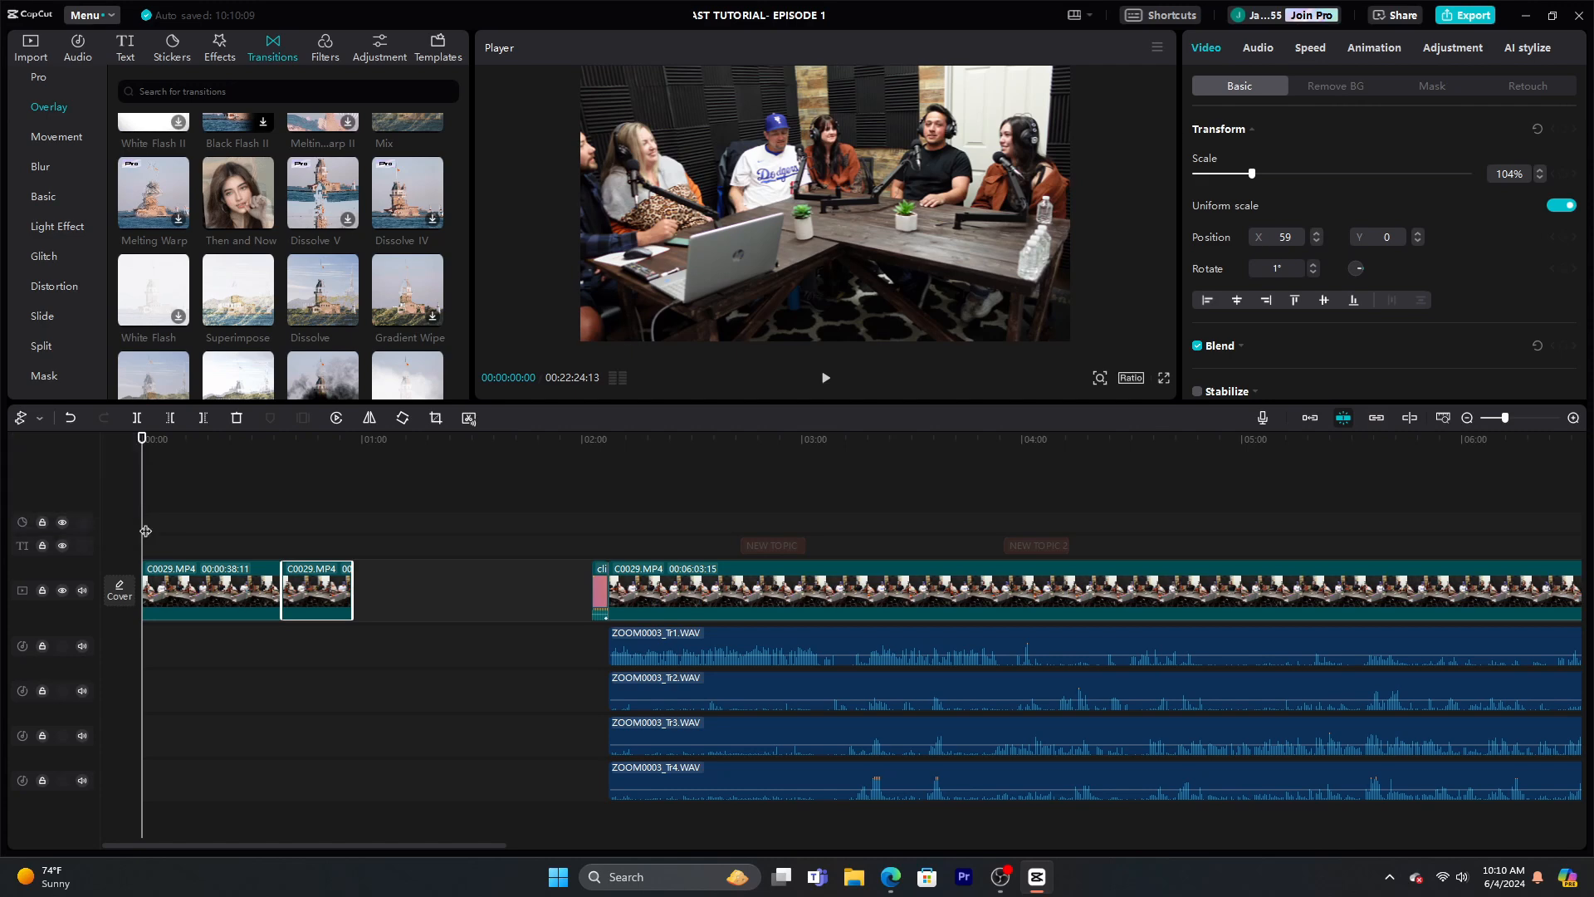
{"action": "left_click", "coordinate": [559, 534]}
{"action": "left_click_drag", "start_coordinate": [570, 521], "coordinate": [330, 548]}
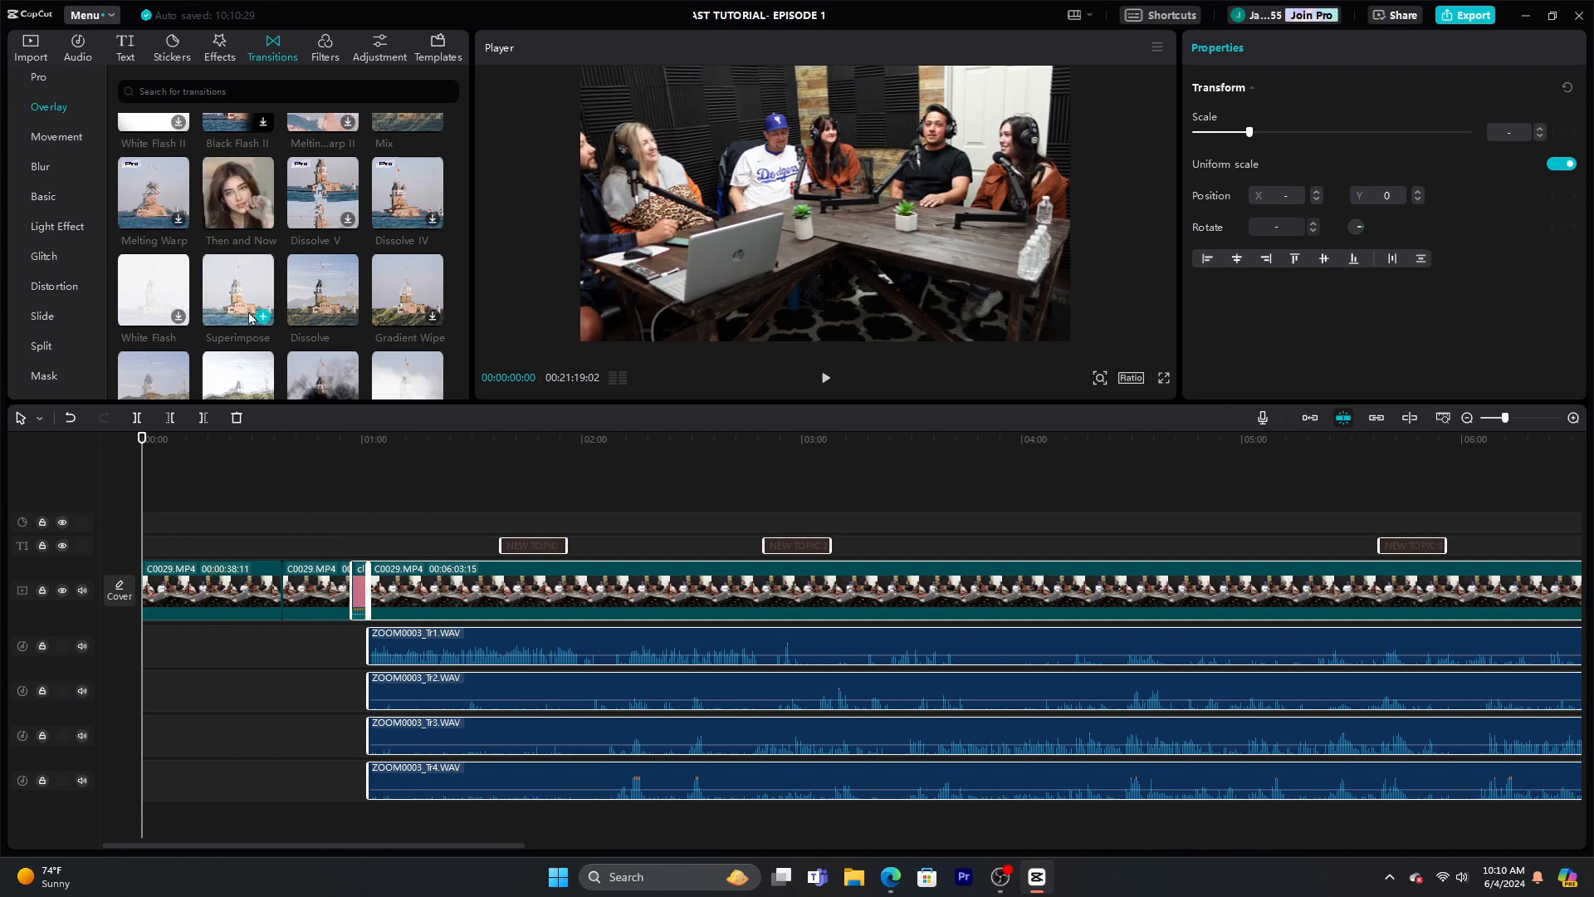
Add the Black Fade transition between the two opening highlight clips and play across it
{"action": "scroll", "coordinate": [262, 309], "scroll_direction": "up", "scroll_amount": 3}
{"action": "left_click_drag", "start_coordinate": [407, 148], "coordinate": [282, 600]}
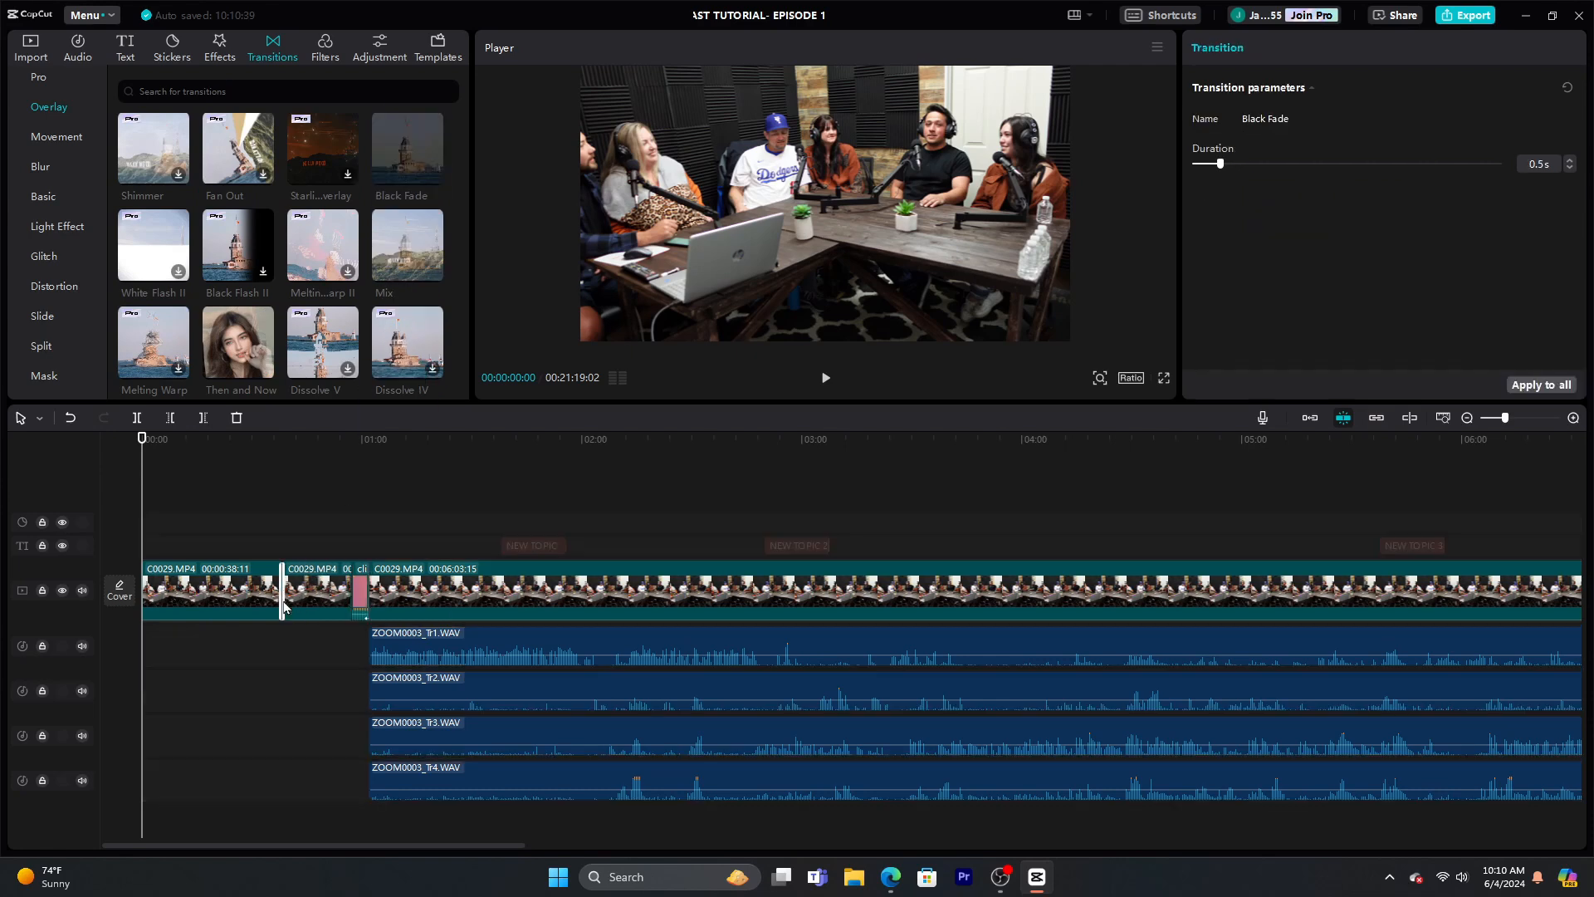
{"action": "left_click", "coordinate": [264, 525]}
{"action": "left_click", "coordinate": [824, 380]}
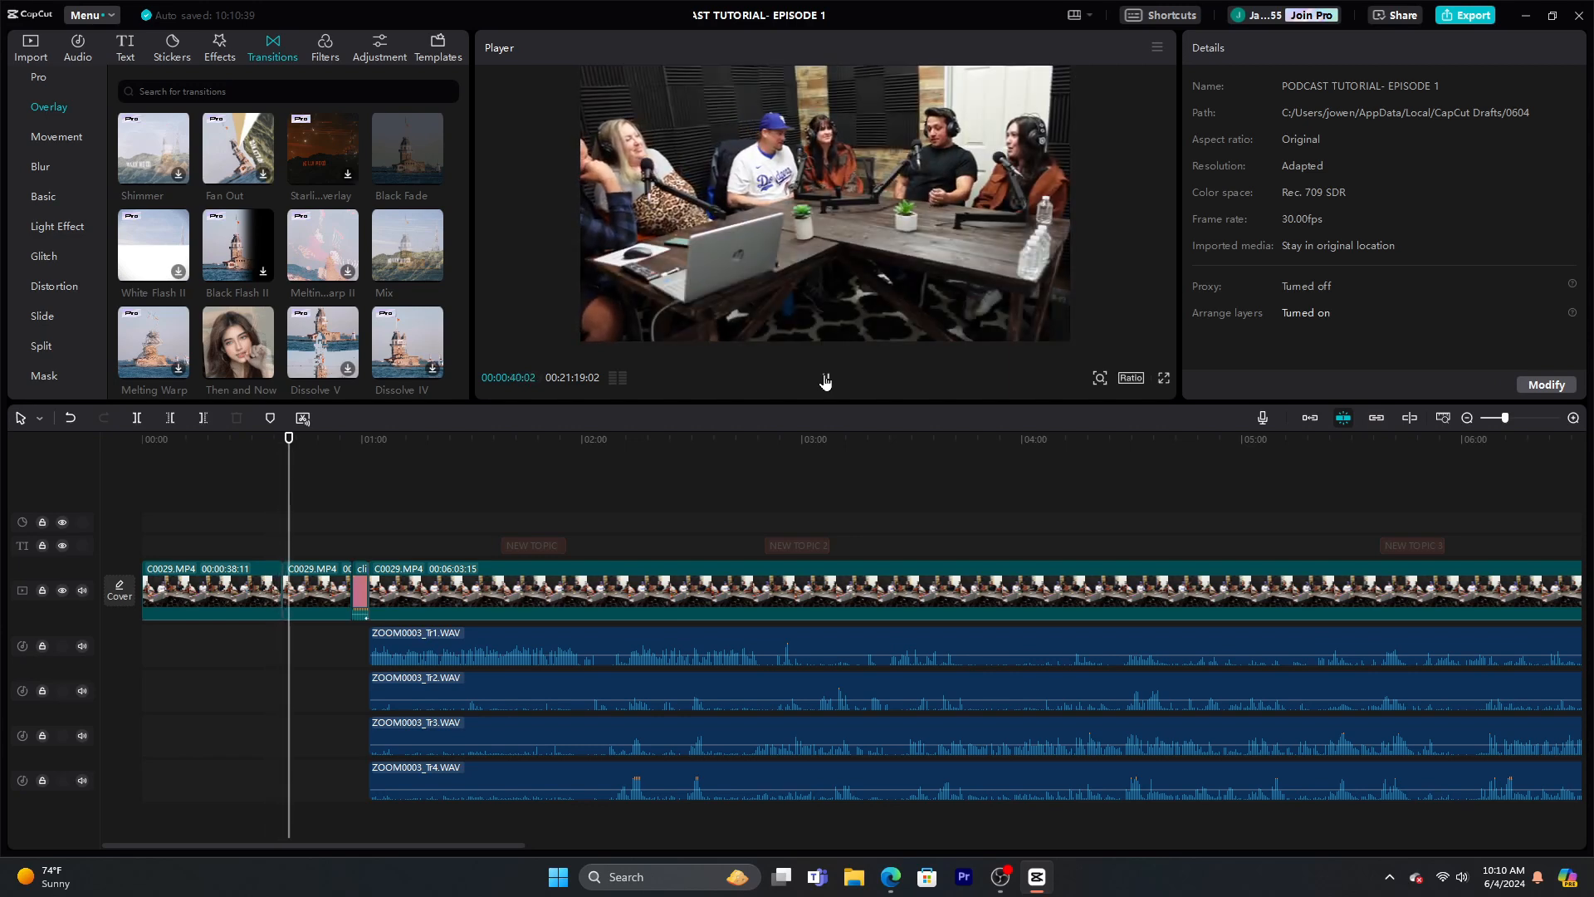
{"action": "left_click", "coordinate": [824, 380]}
Split the four audio tracks at 00:07:05:12 and 00:07:29:22 and move the cut-out section to the start of the timeline
{"action": "left_click", "coordinate": [1467, 418]}
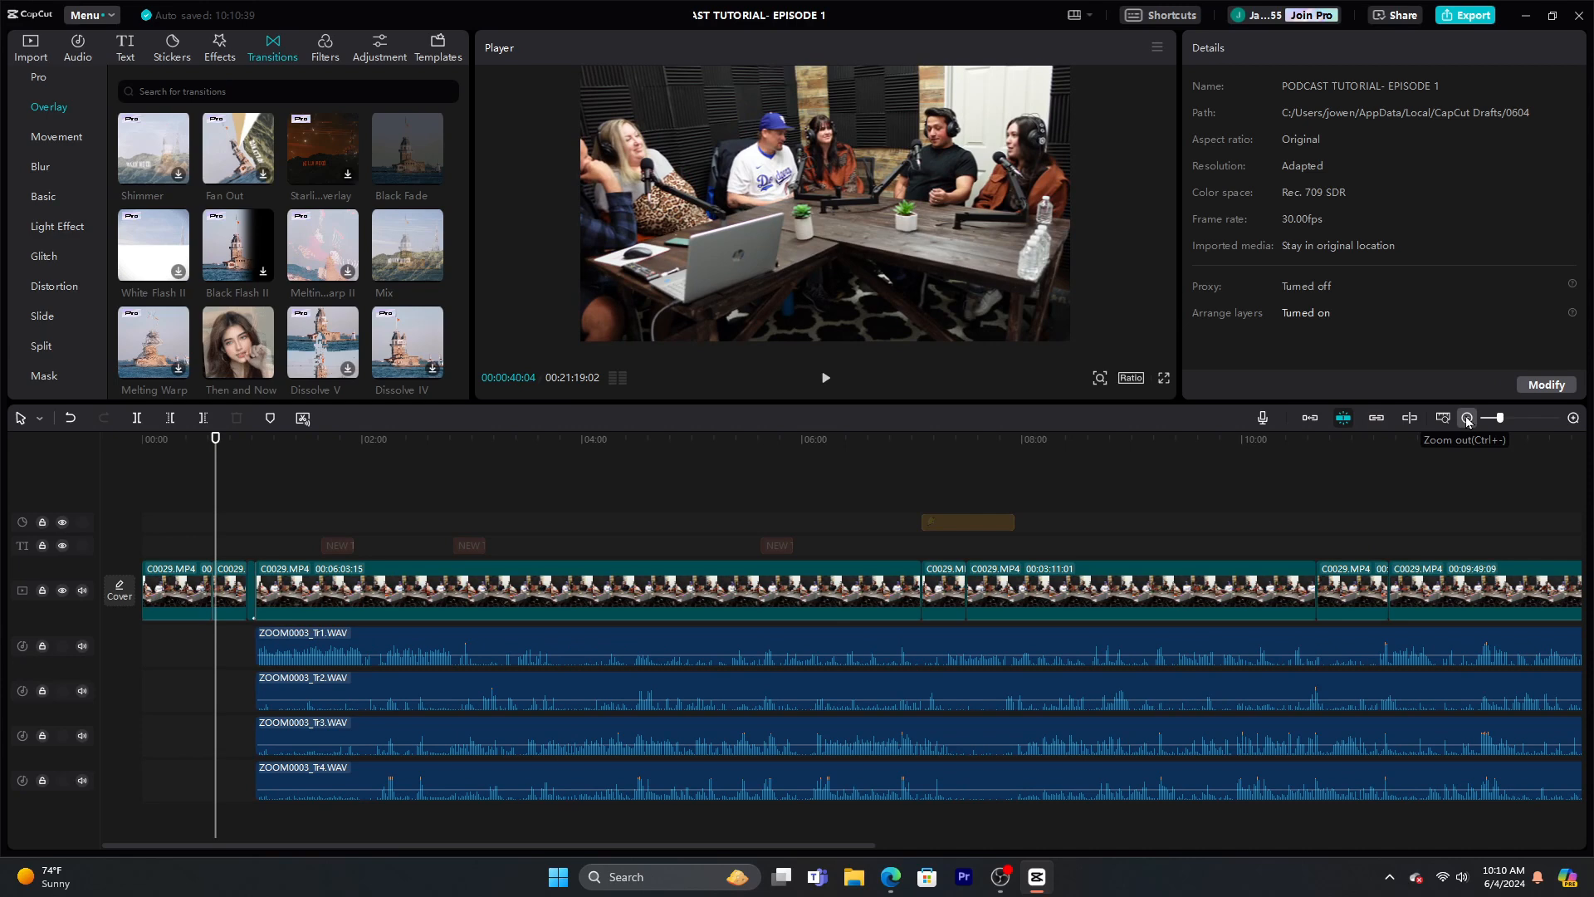
{"action": "left_click", "coordinate": [923, 473]}
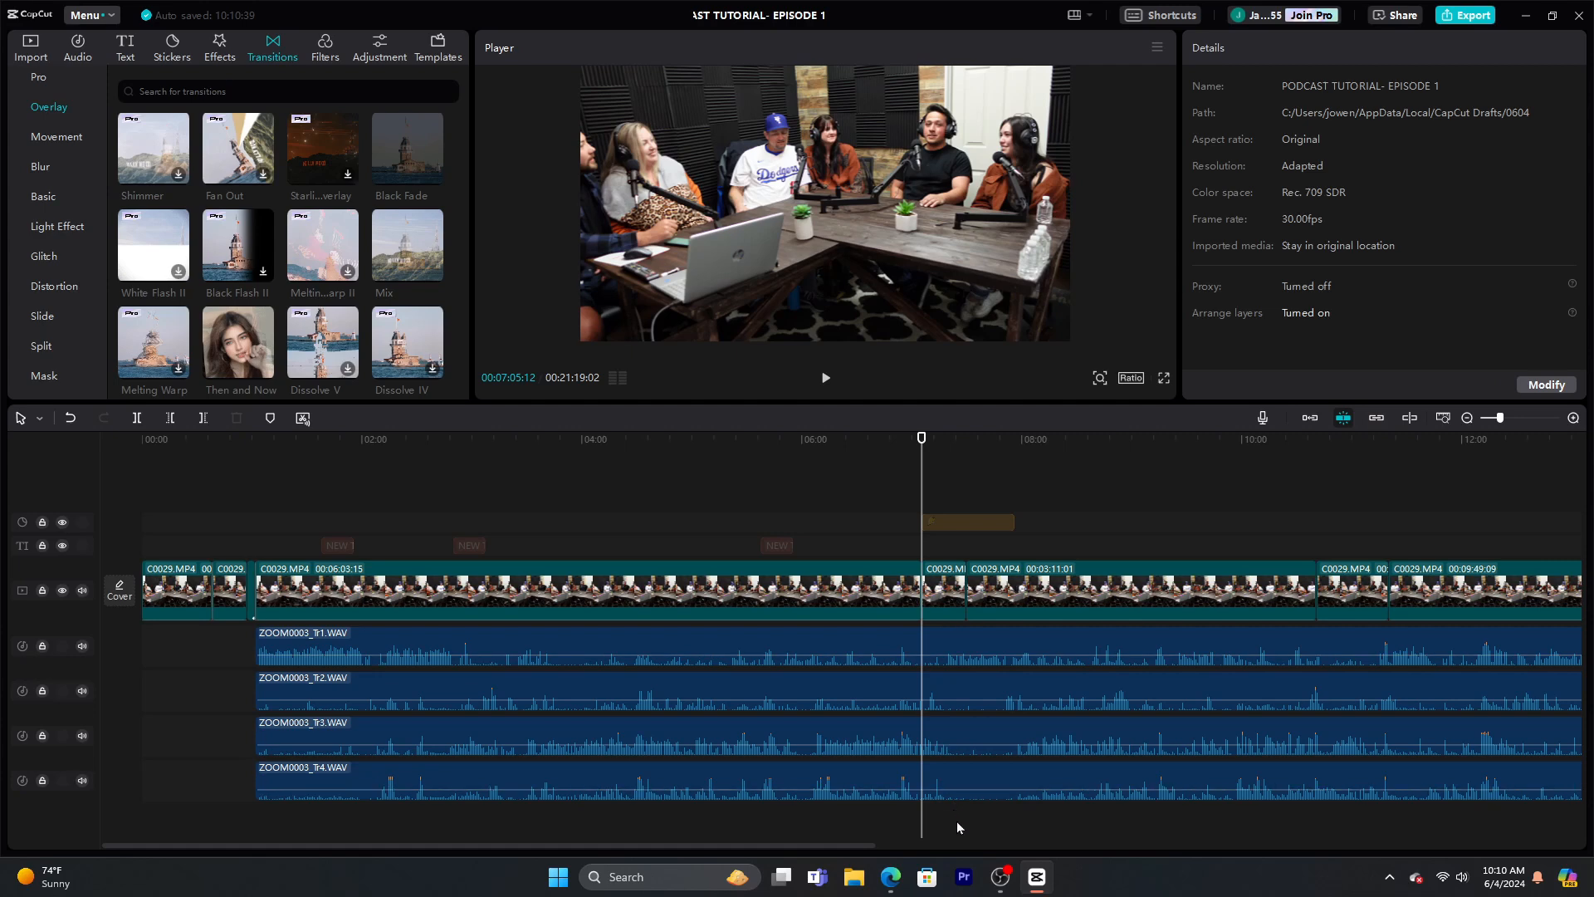
{"action": "left_click_drag", "start_coordinate": [957, 820], "coordinate": [960, 648]}
{"action": "key", "text": "ctrl+b"}
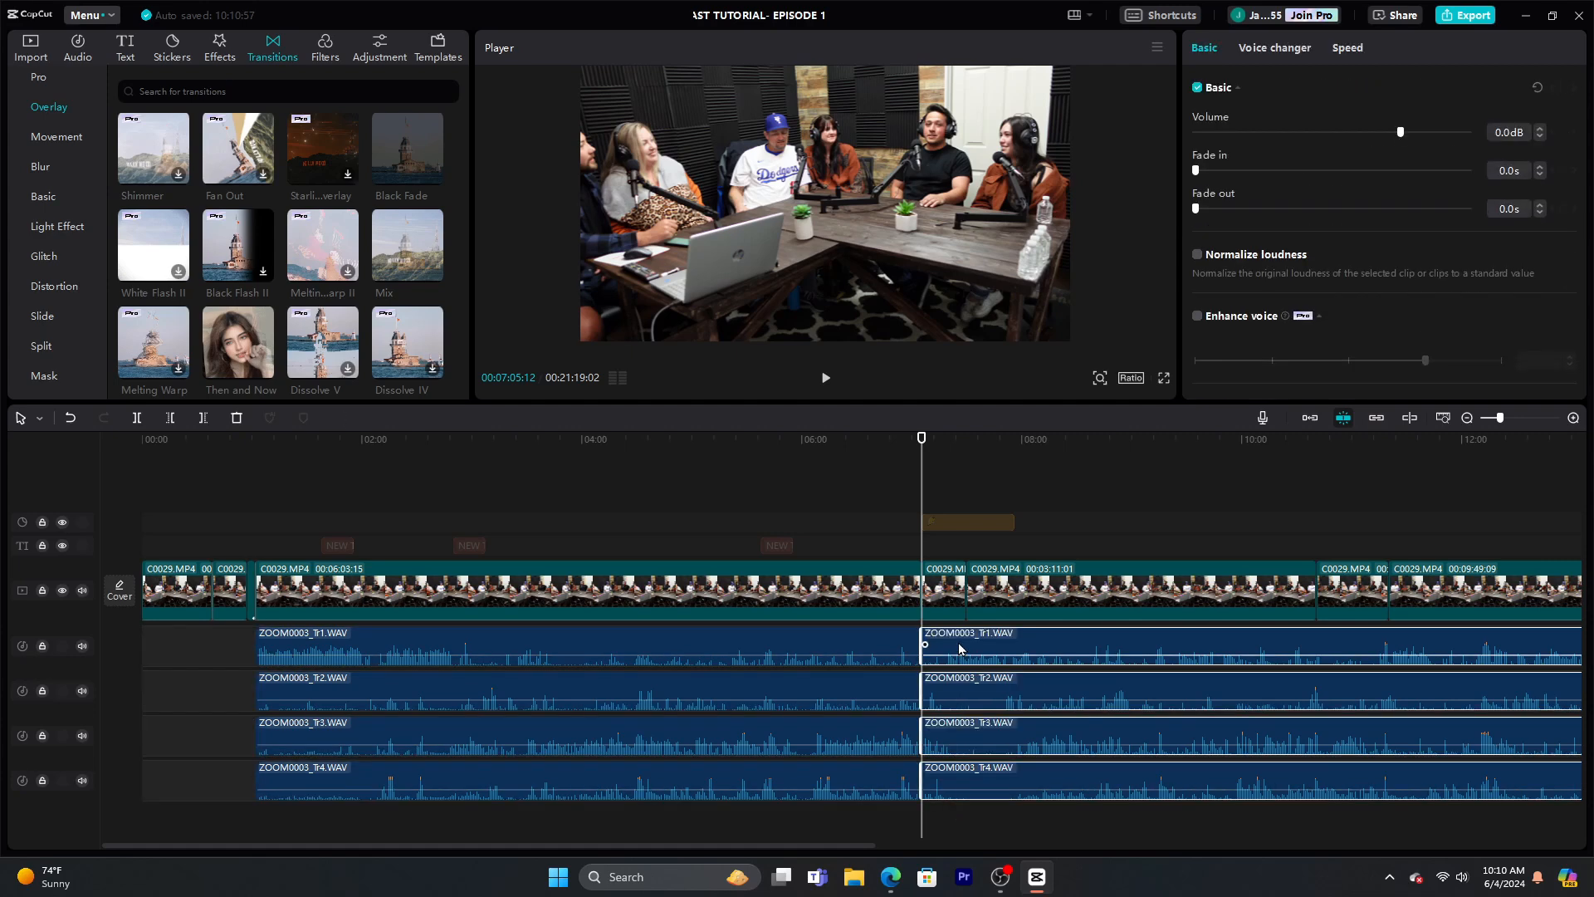
{"action": "left_click_drag", "start_coordinate": [921, 461], "coordinate": [968, 480]}
{"action": "key", "text": "ctrl+b"}
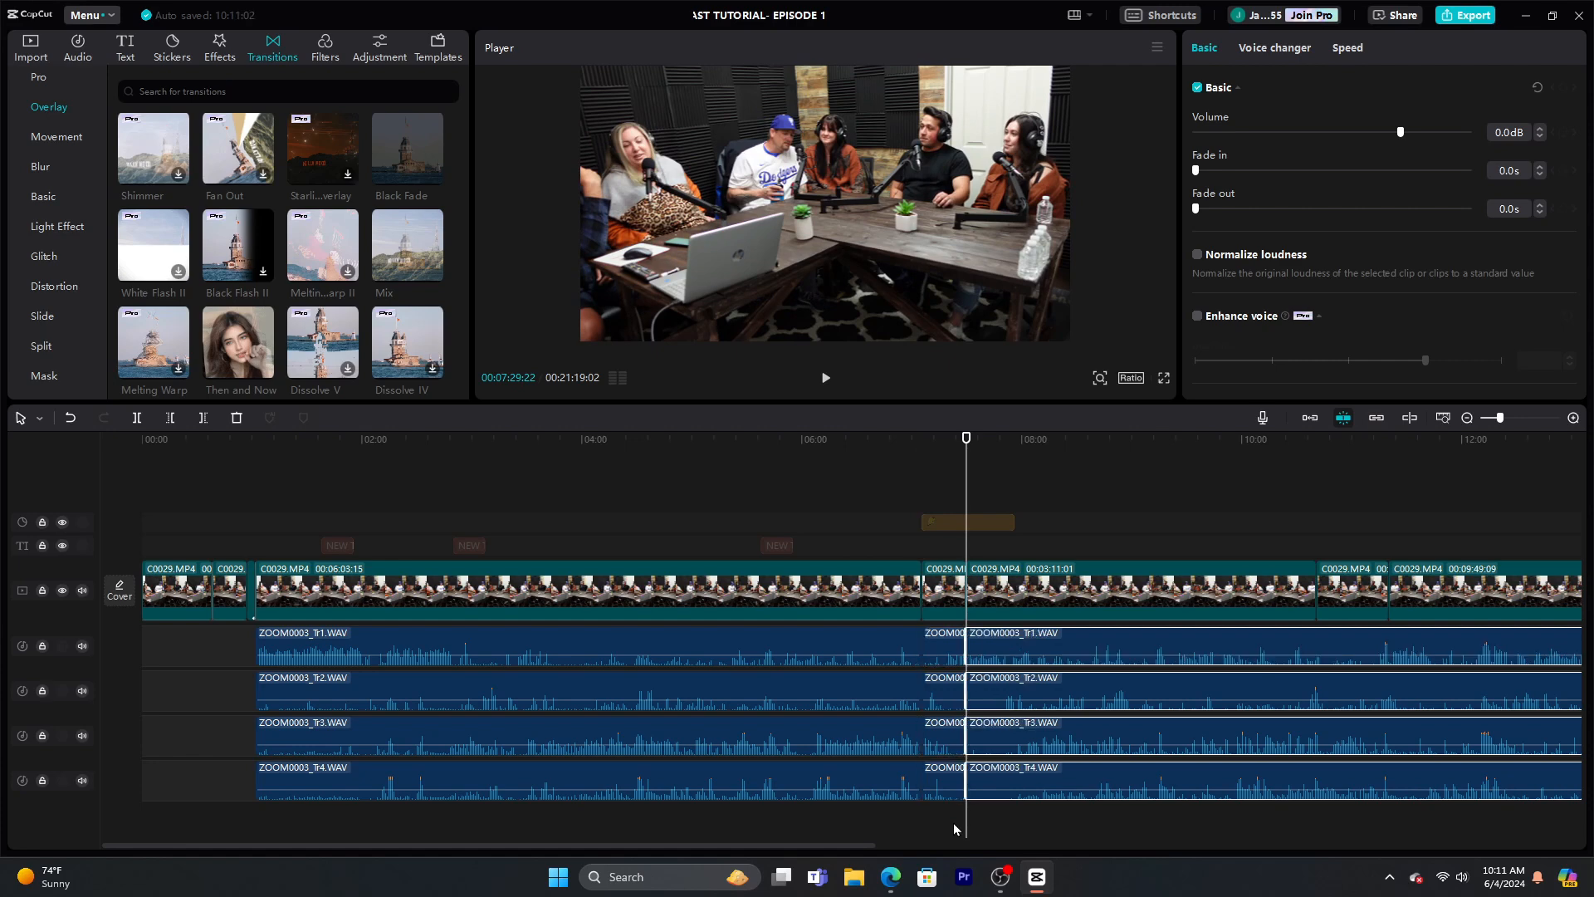
{"action": "left_click_drag", "start_coordinate": [950, 828], "coordinate": [155, 660]}
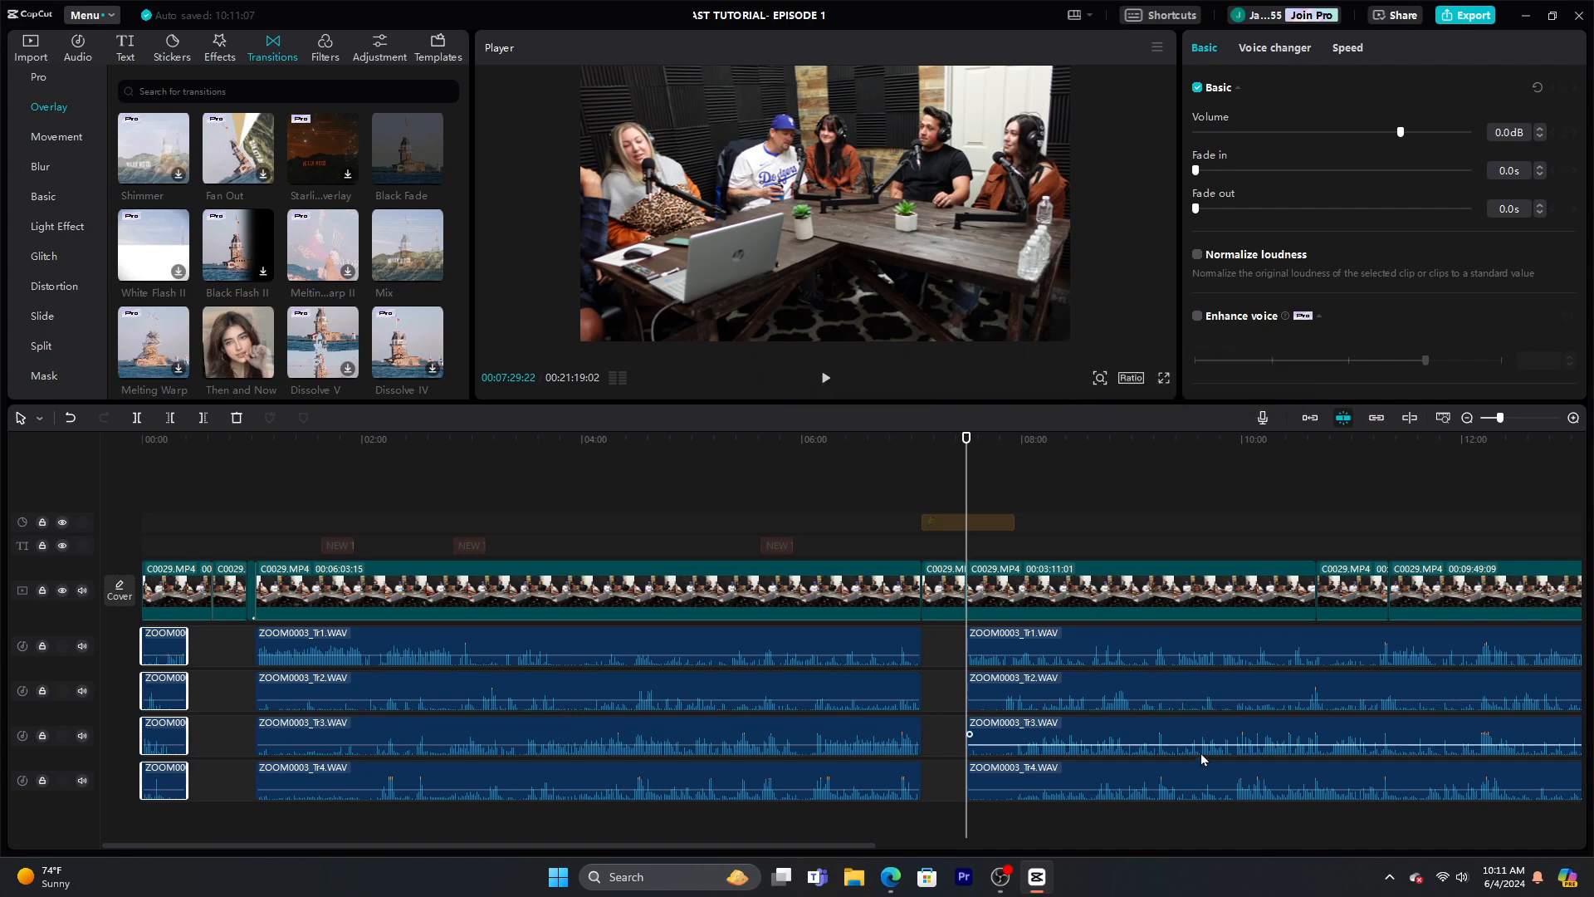
Try grouping the four audio clips that start at 00:07:29:22, and undo the grouping
{"action": "left_click_drag", "start_coordinate": [1166, 829], "coordinate": [1077, 654]}
{"action": "right_click", "coordinate": [1076, 651]}
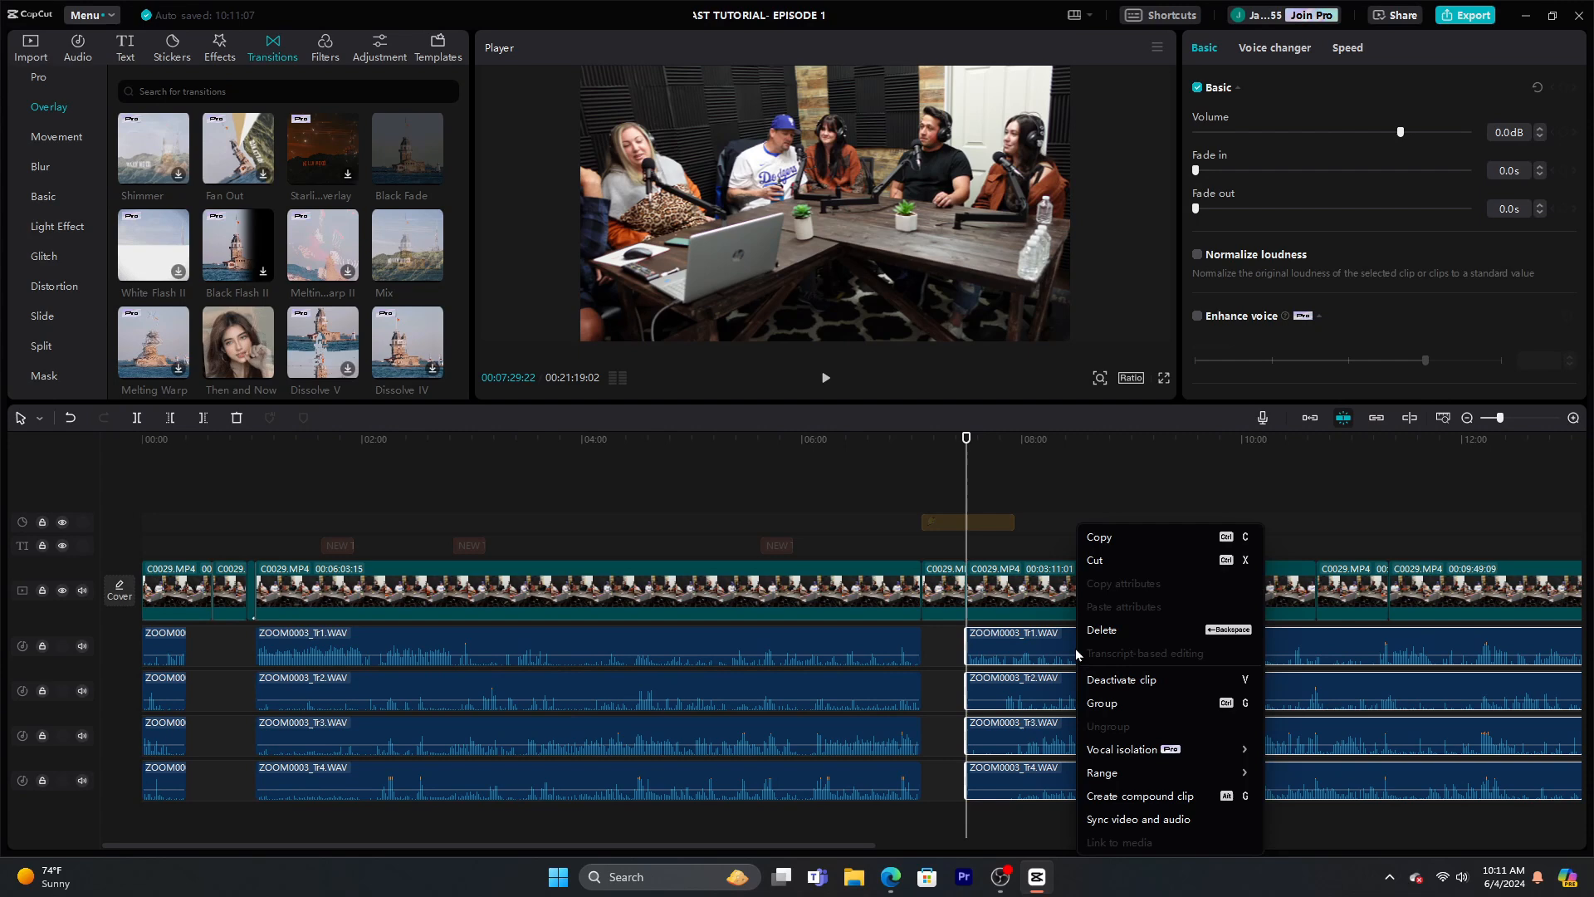
{"action": "left_click", "coordinate": [1169, 707]}
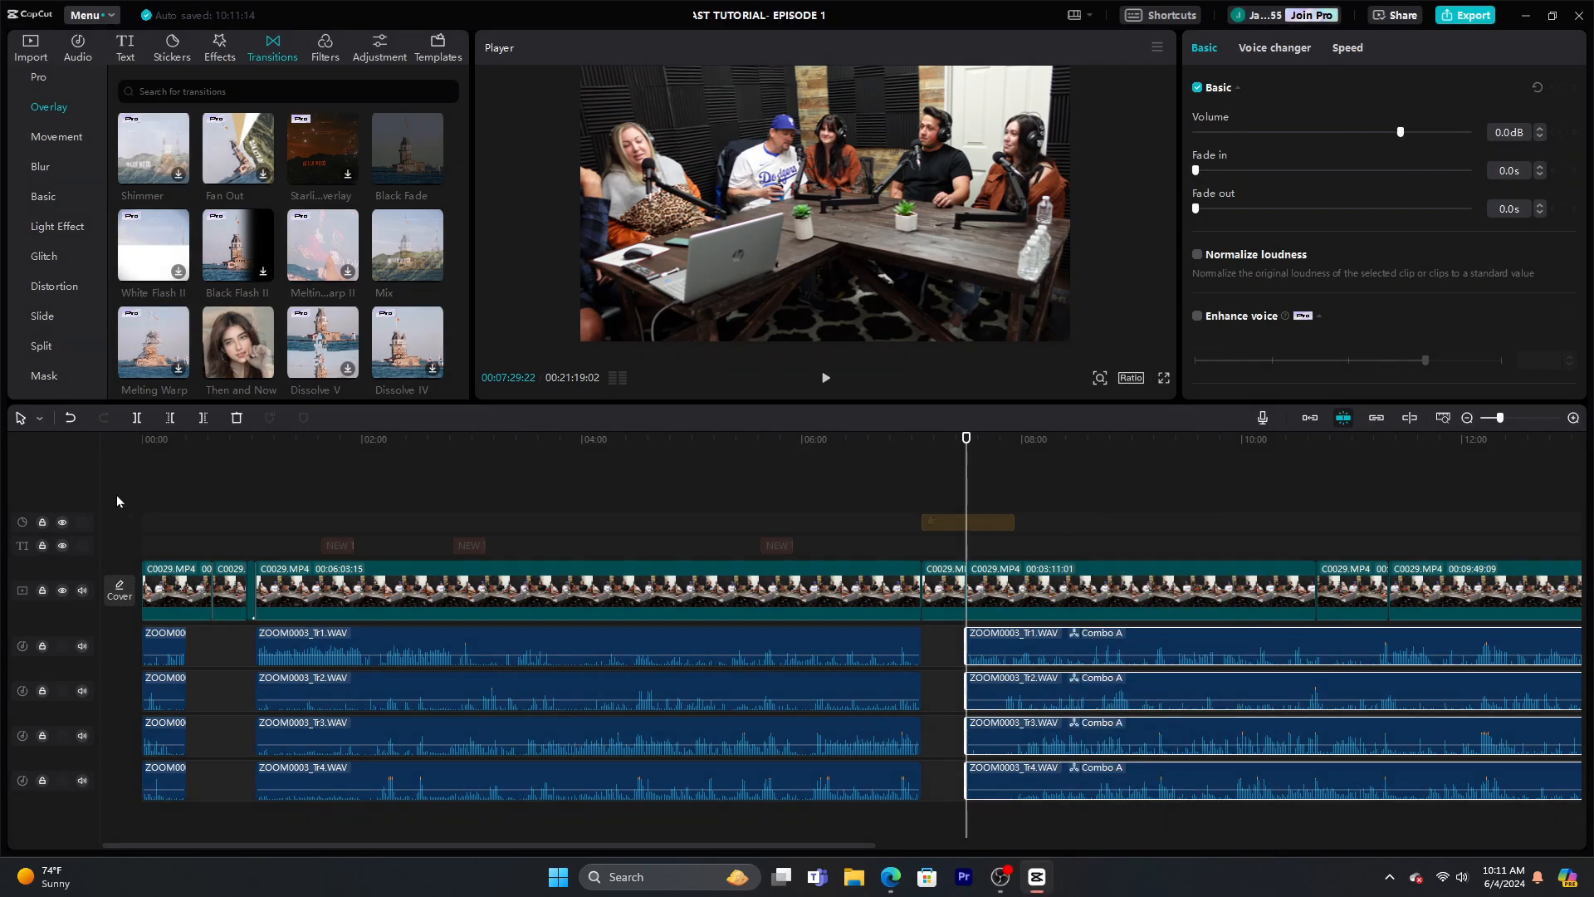
{"action": "left_click", "coordinate": [71, 418]}
Combine the four audio clips that start at 00:07:29:22 into one compound clip
{"action": "left_click_drag", "start_coordinate": [1149, 843], "coordinate": [1082, 658]}
{"action": "right_click", "coordinate": [1079, 658]}
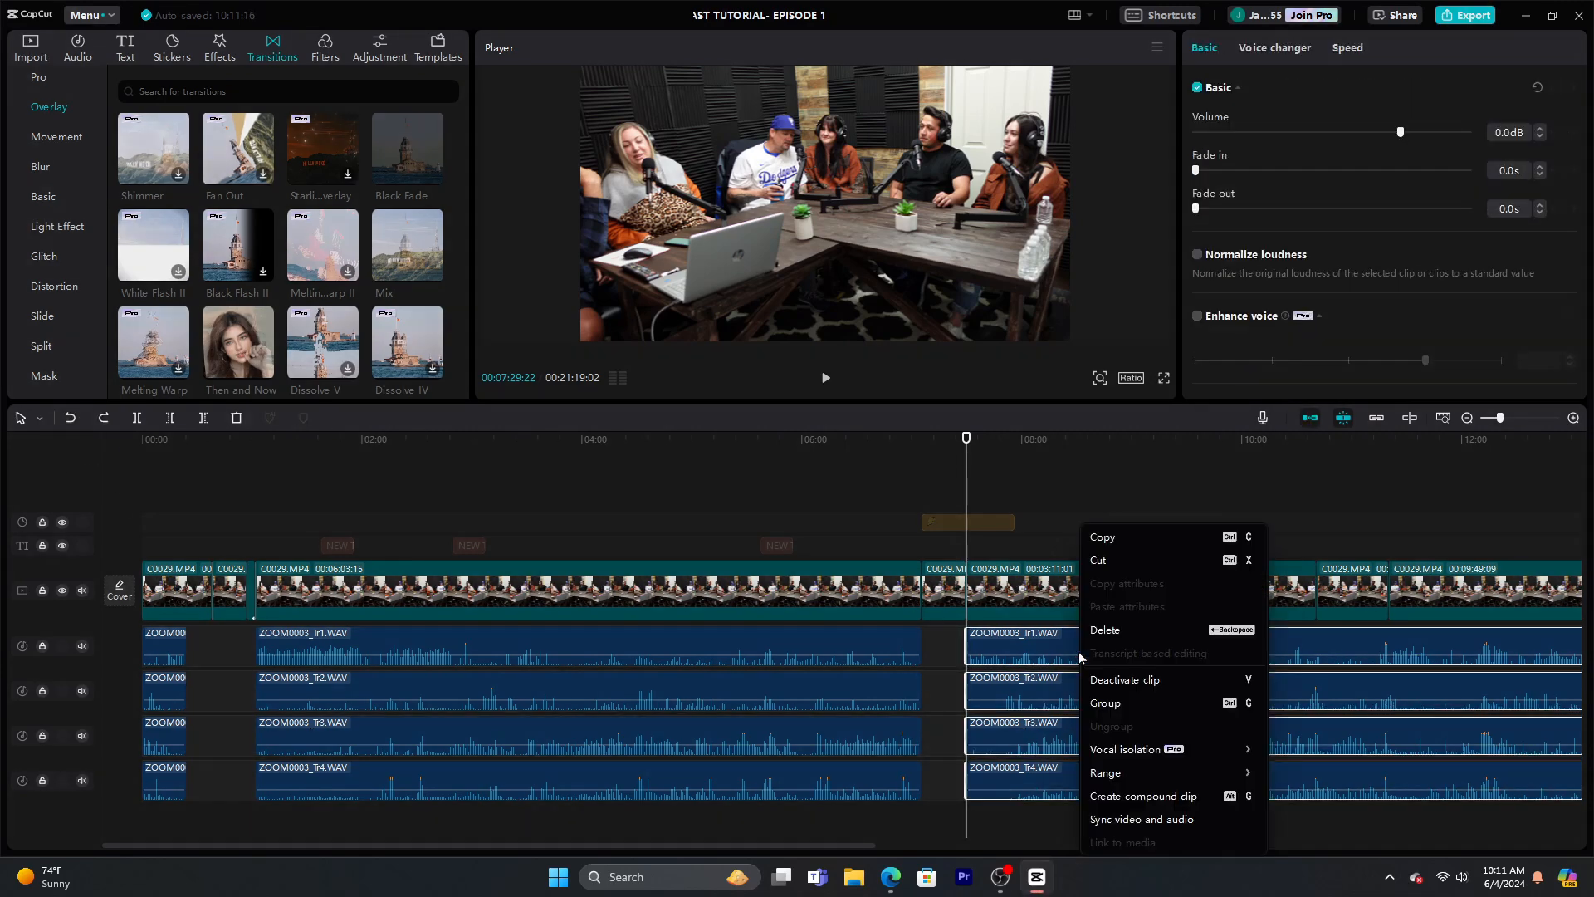
{"action": "left_click", "coordinate": [1175, 796]}
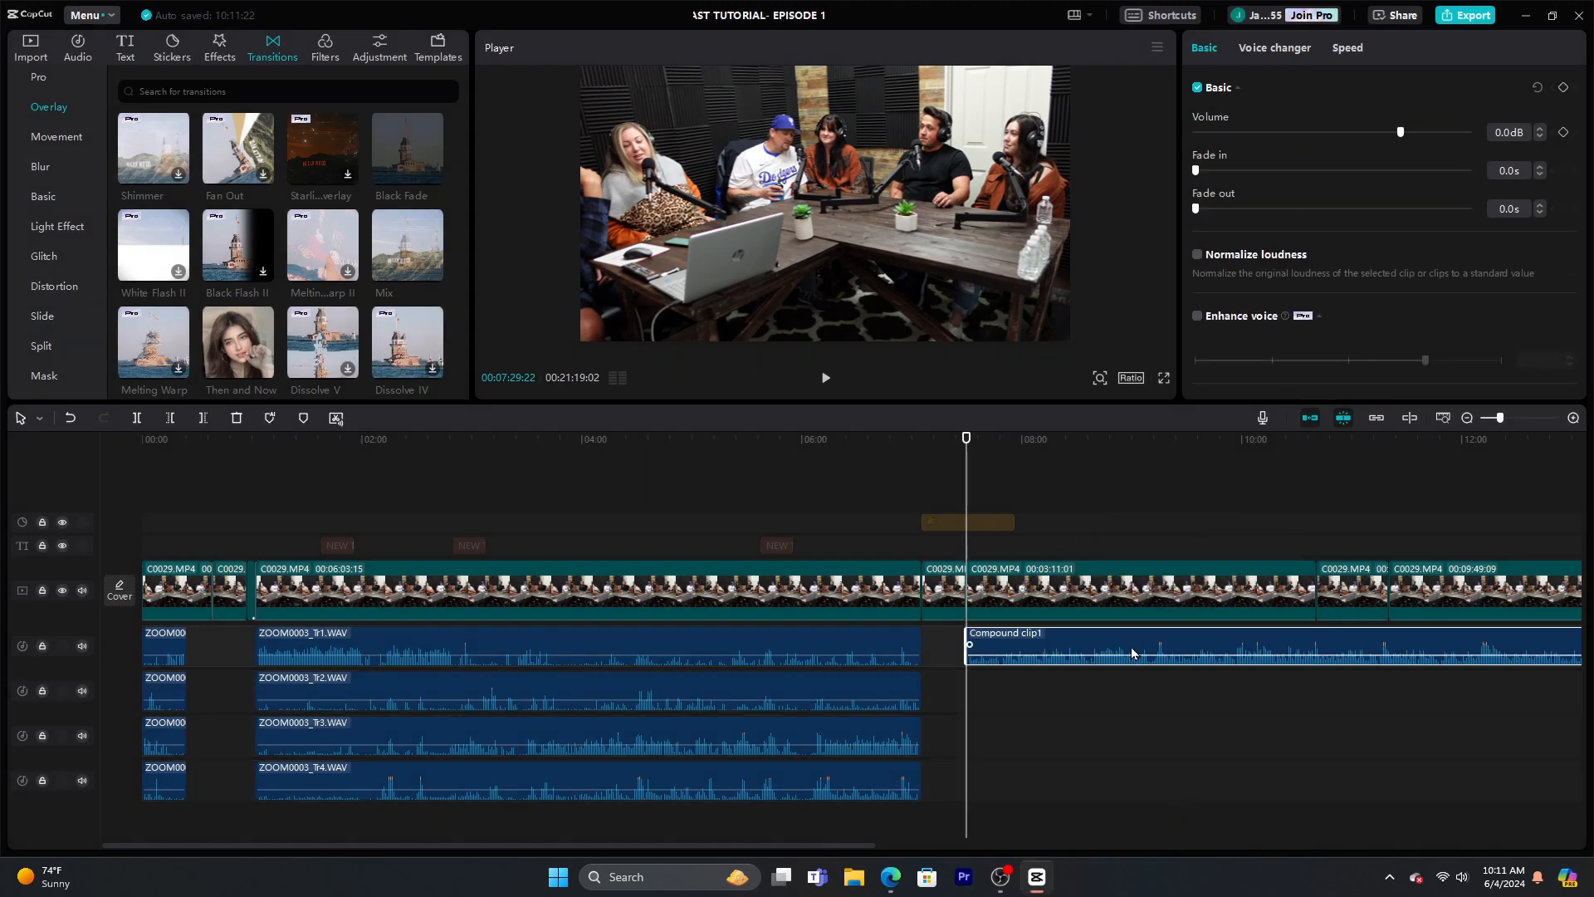
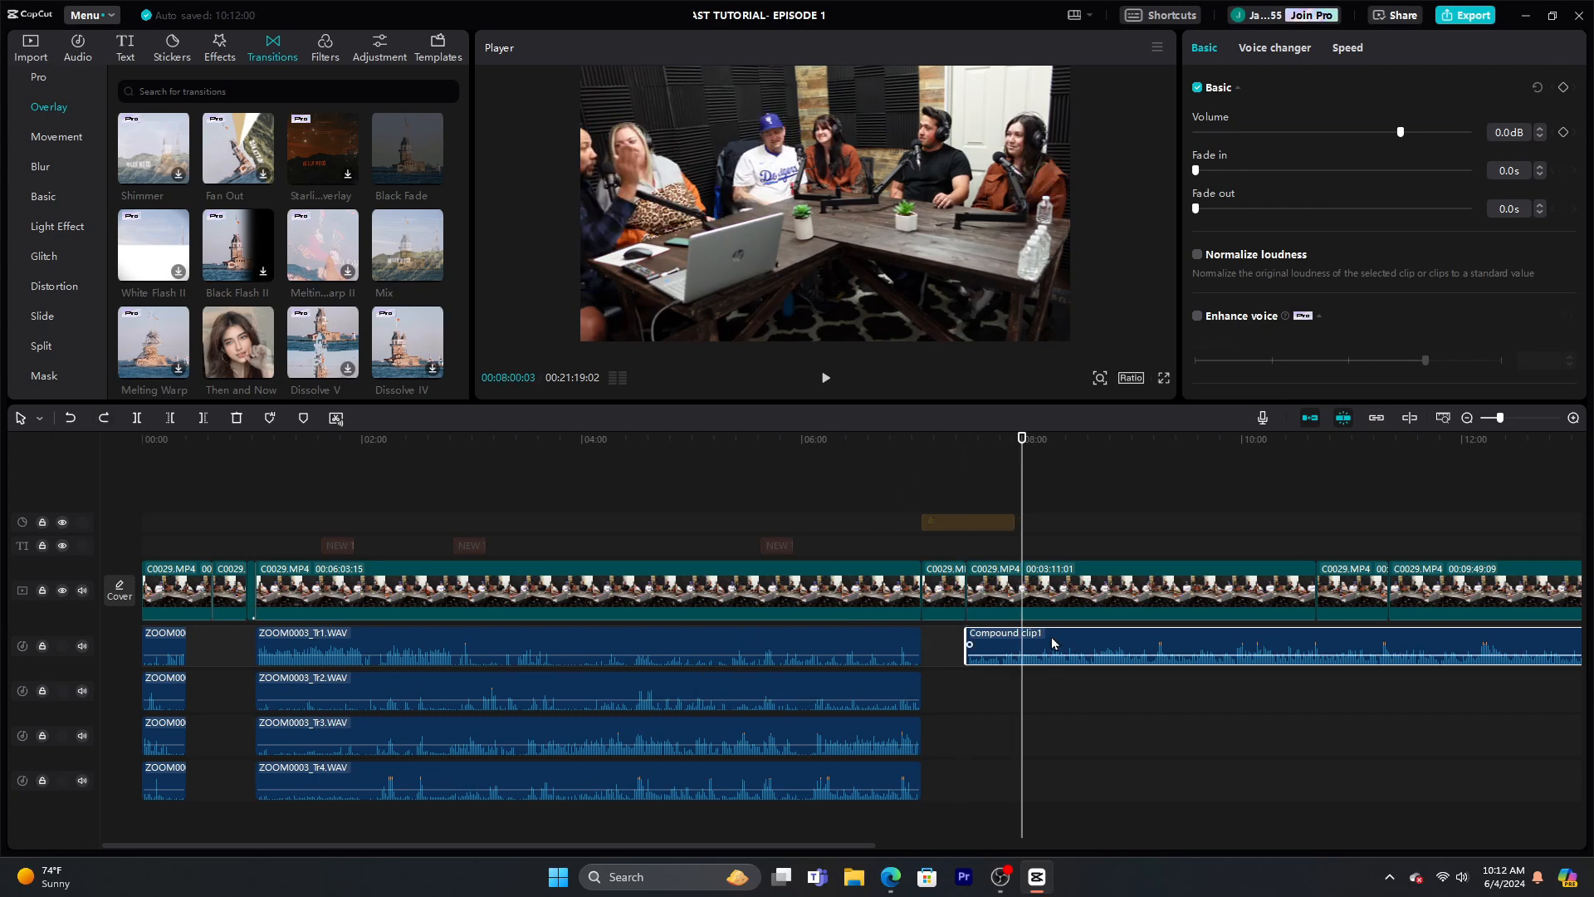
Split the compound audio clip at 00:08:00:03 and paste a copy of its first part into the audio track under the second highlight clip
{"action": "key", "text": "ctrl+b"}
{"action": "left_click", "coordinate": [991, 652]}
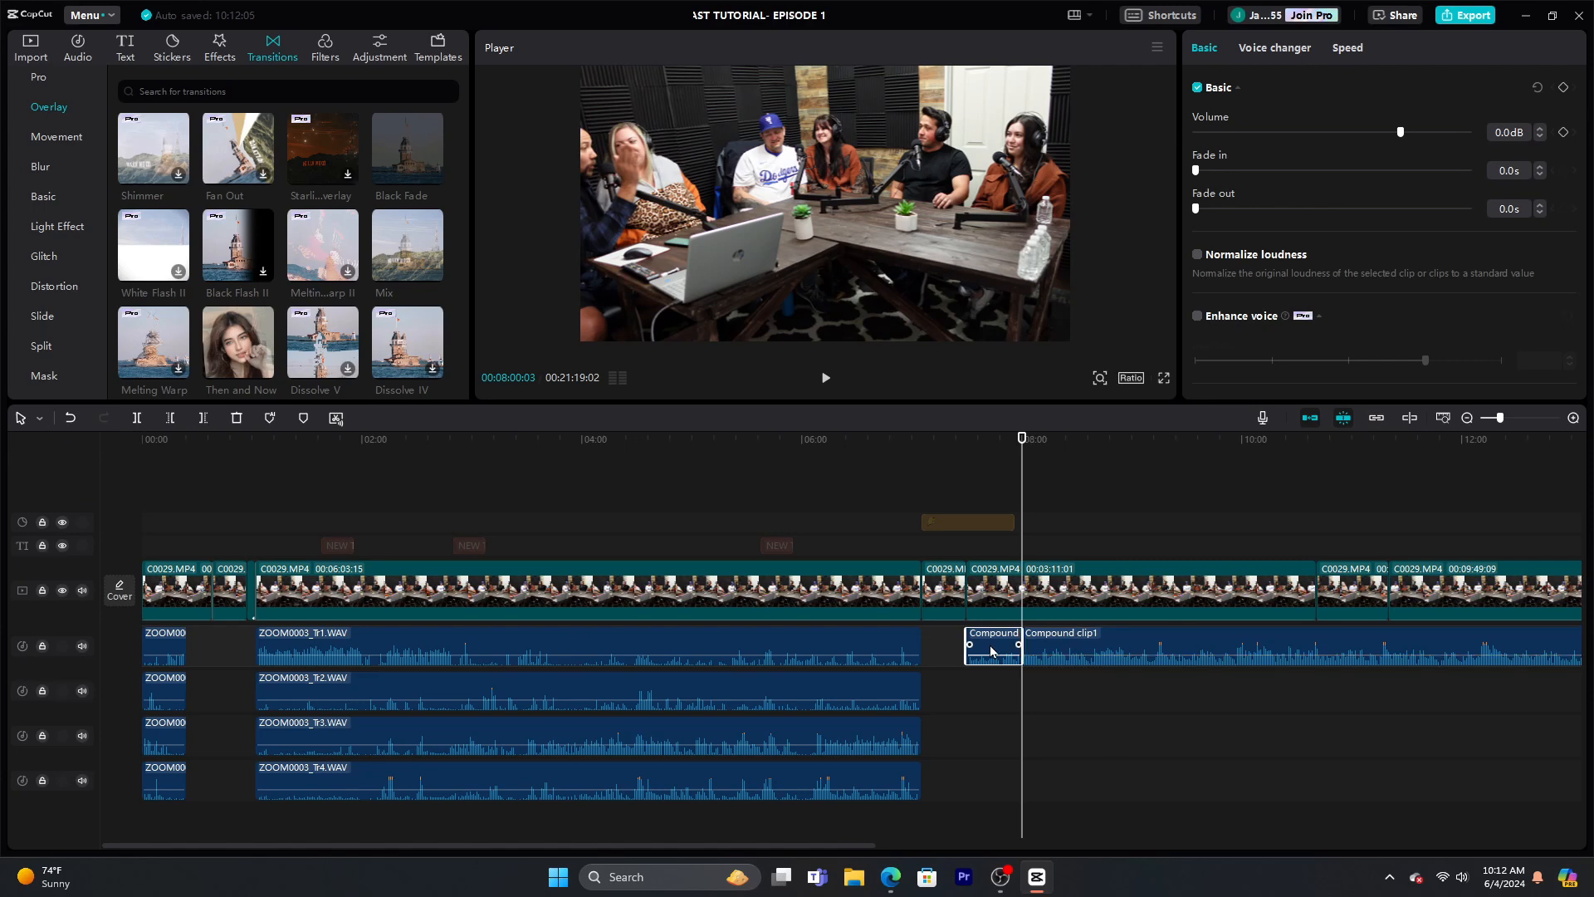
{"action": "right_click", "coordinate": [990, 652]}
{"action": "left_click", "coordinate": [1030, 535]}
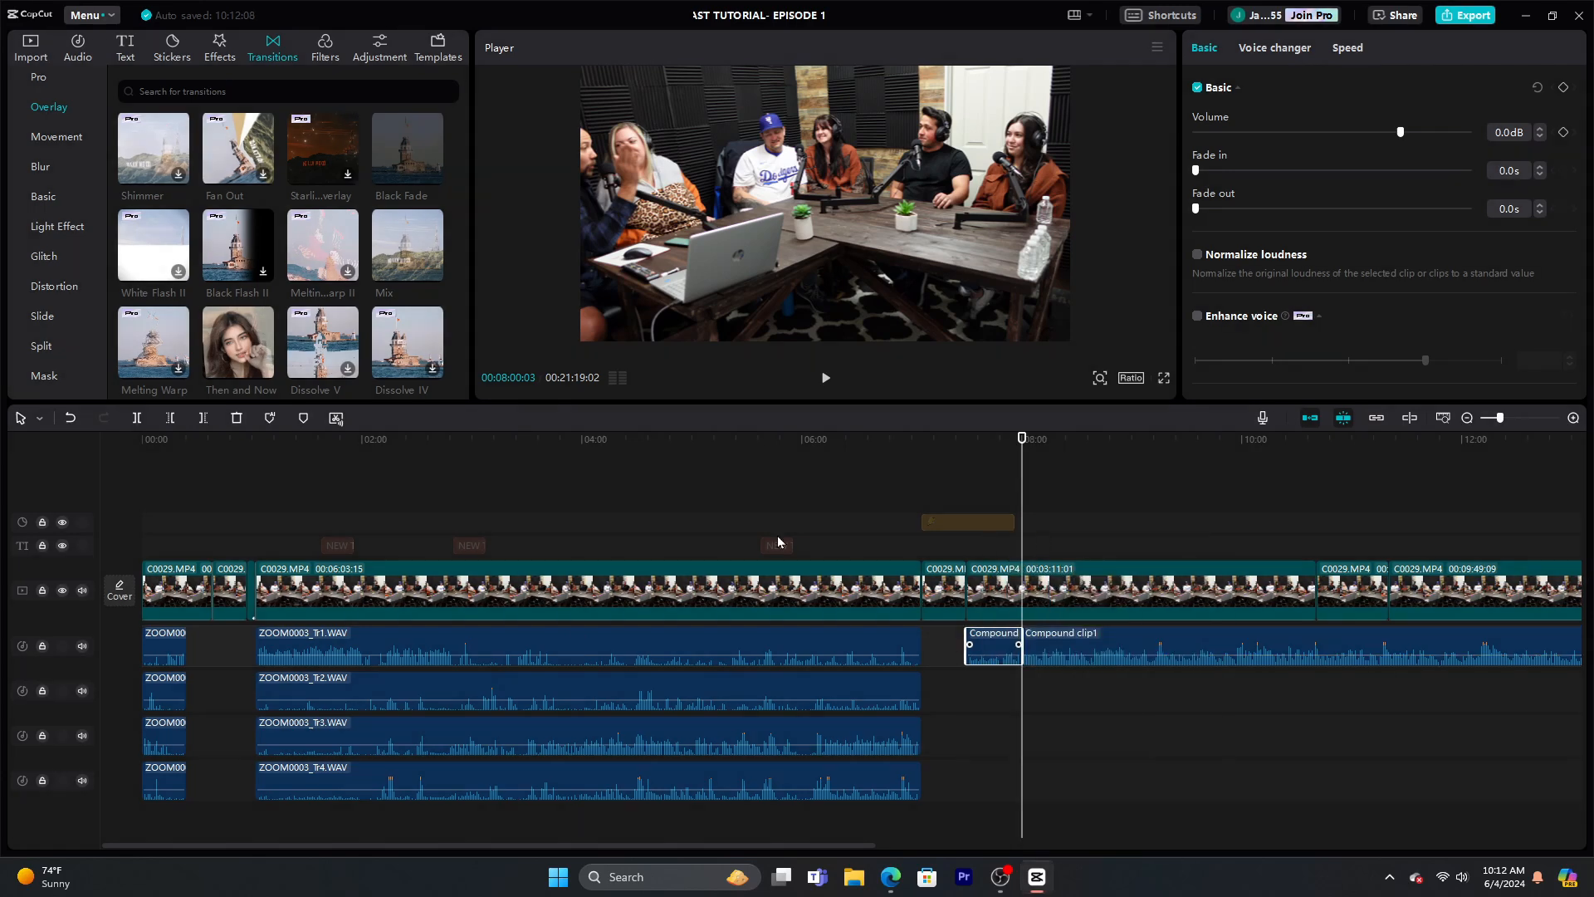
{"action": "left_click", "coordinate": [206, 661]}
{"action": "right_click", "coordinate": [207, 661]}
{"action": "left_click", "coordinate": [233, 678]}
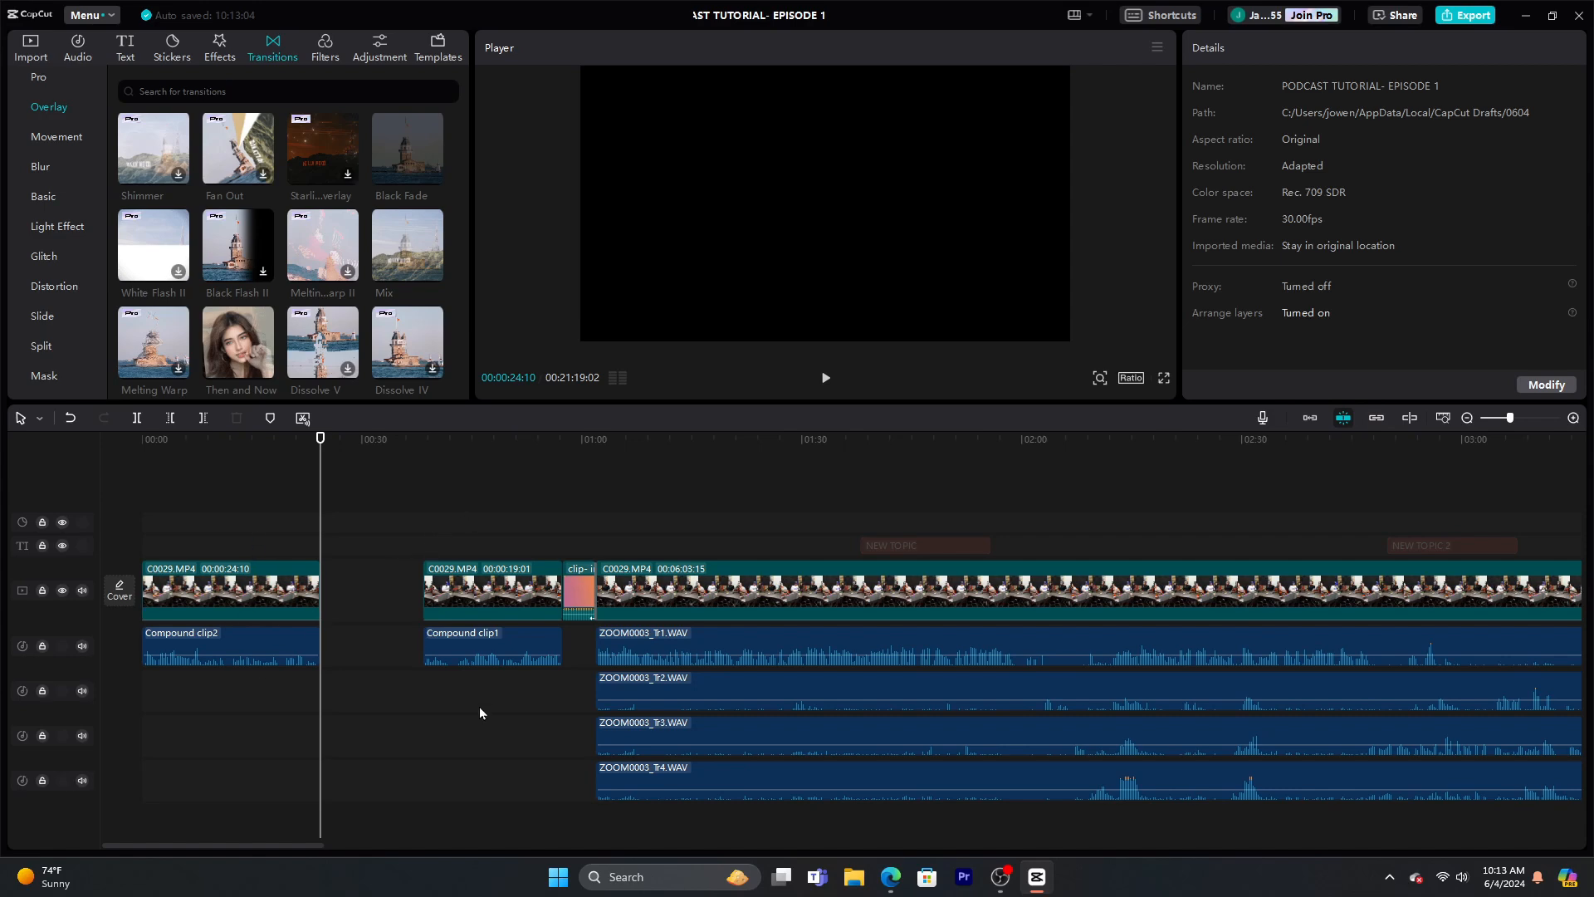
Shift everything after the first highlight clip leftward so the second highlight and its audio start at 00:00:24:10
{"action": "left_click", "coordinate": [38, 419]}
{"action": "left_click", "coordinate": [52, 519]}
{"action": "left_click_drag", "start_coordinate": [397, 549], "coordinate": [299, 555]}
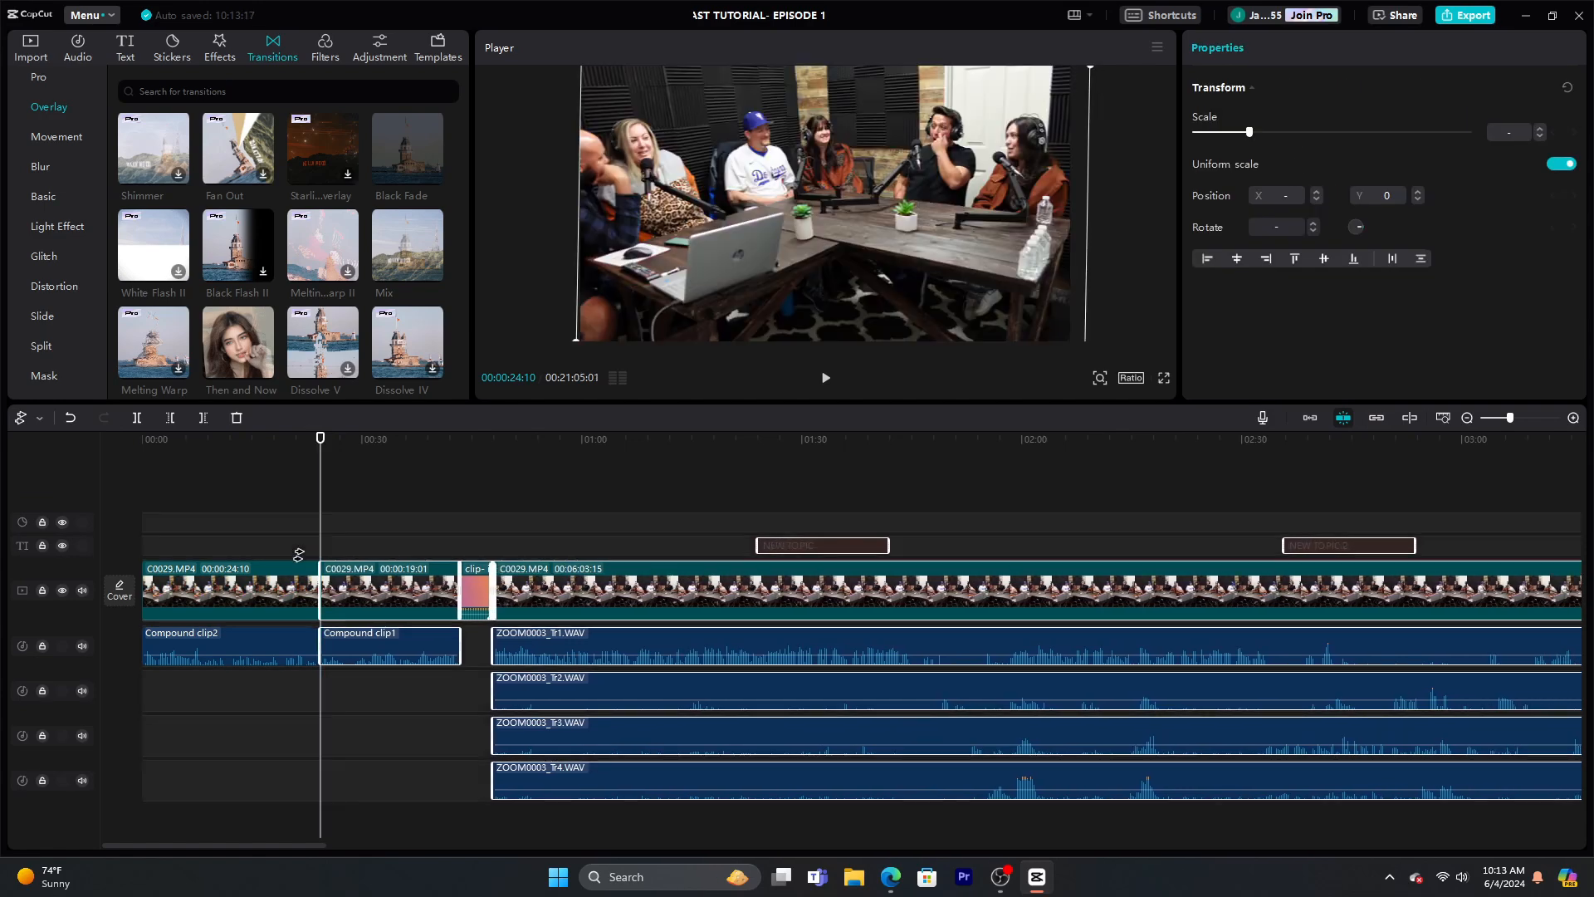
{"action": "key", "text": "a"}
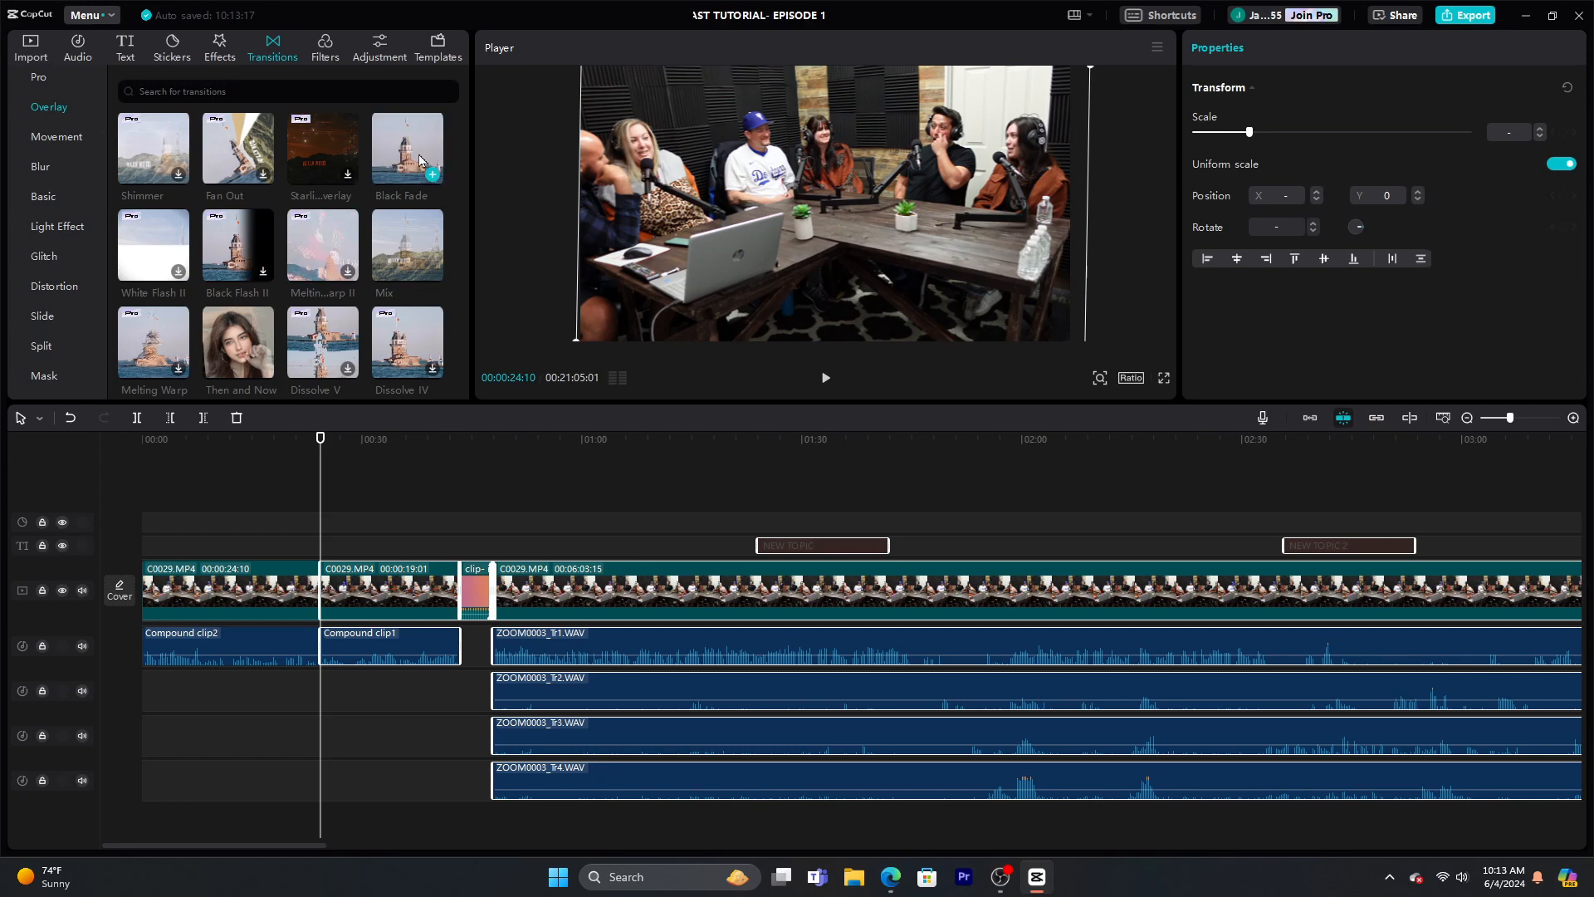
Add the Black Fade transition between the two opening highlight clips and play across it from about 00:00:20:22
{"action": "left_click_drag", "start_coordinate": [404, 118], "coordinate": [320, 591]}
{"action": "left_click", "coordinate": [296, 526]}
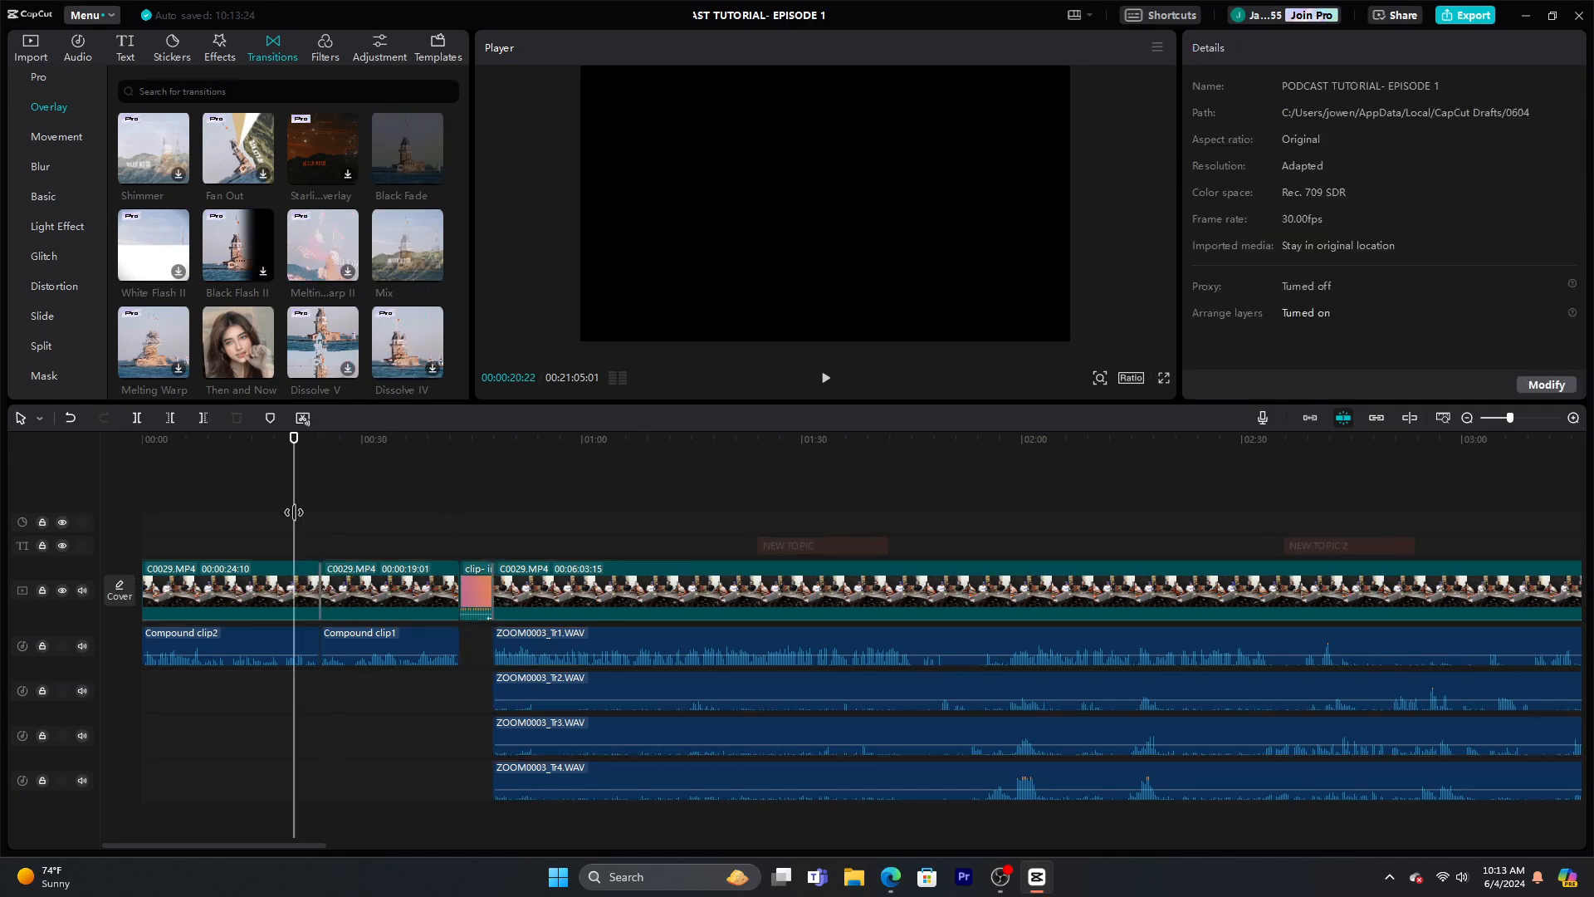
{"action": "left_click", "coordinate": [826, 379]}
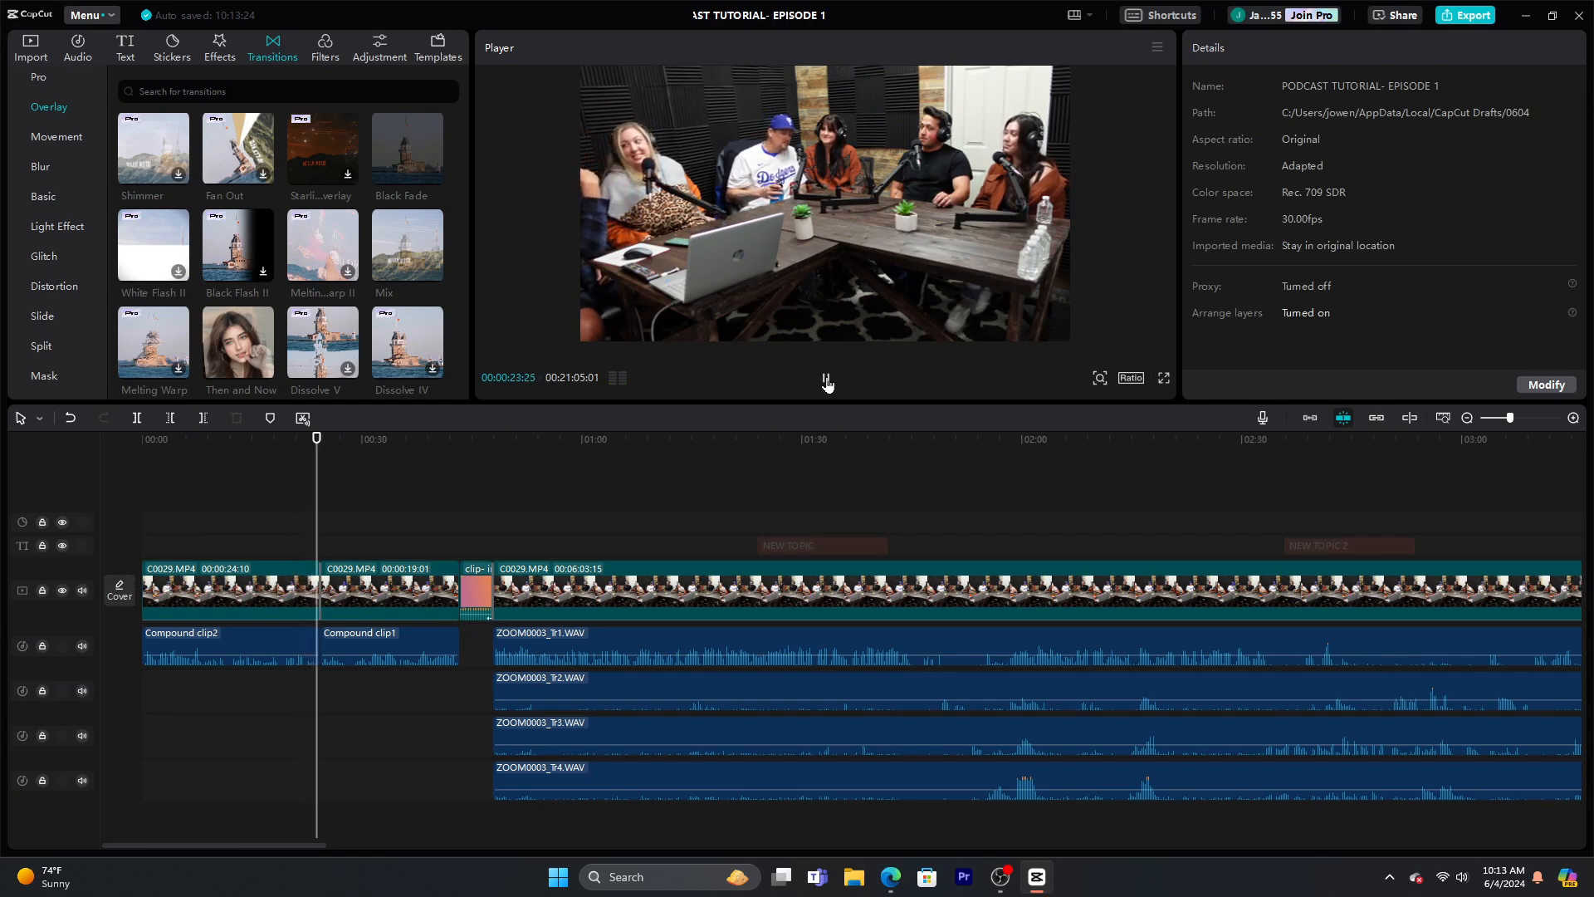
{"action": "left_click", "coordinate": [826, 380]}
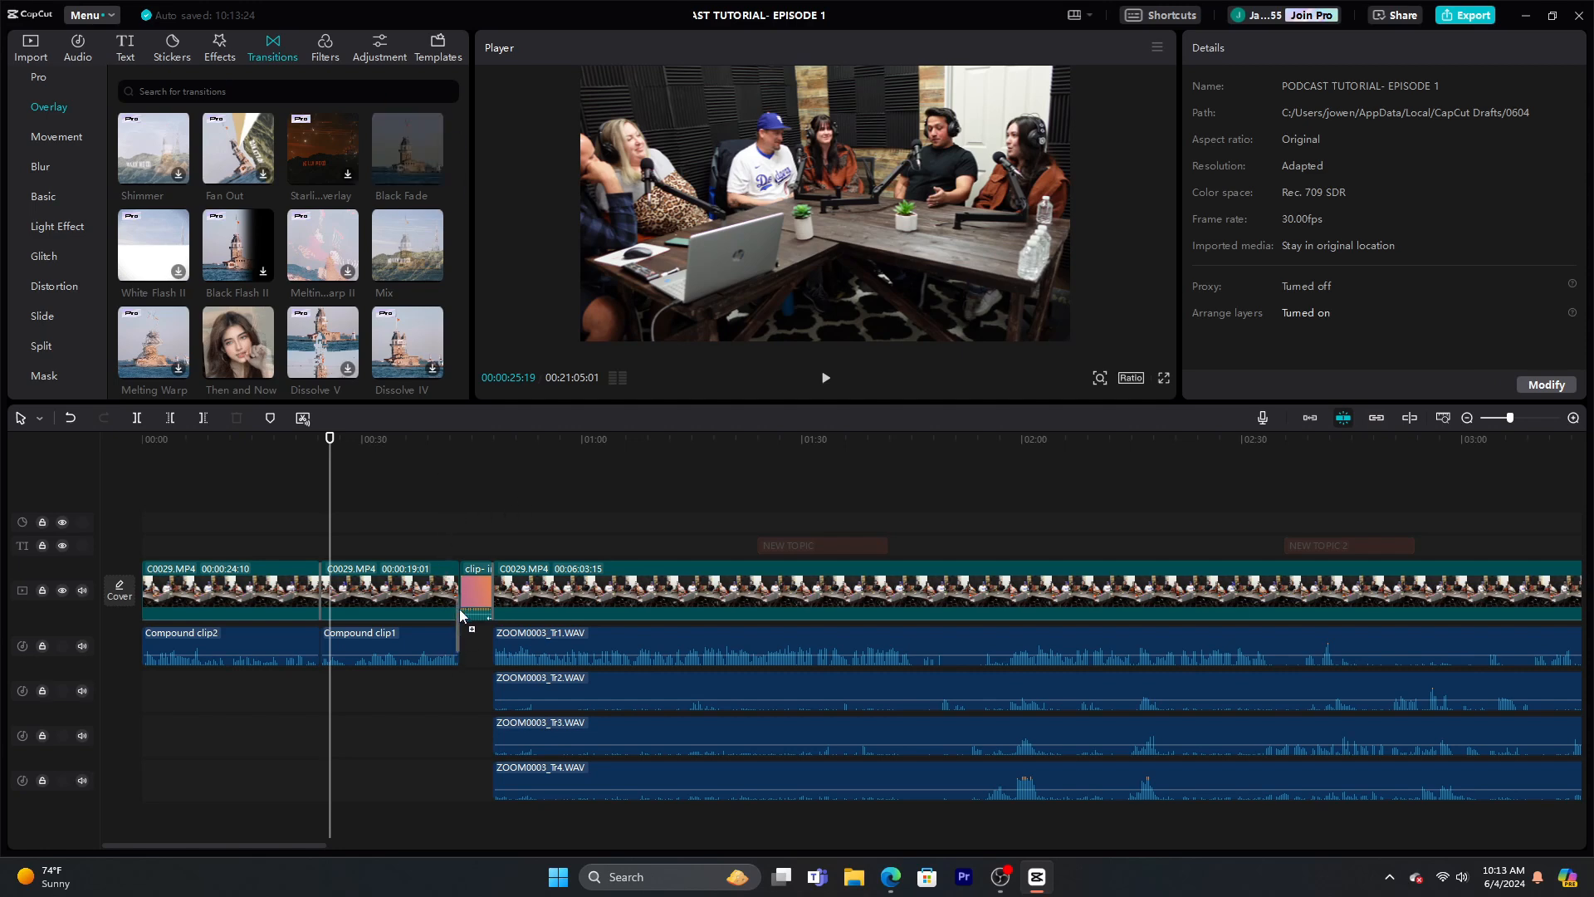
Add the Black Fade transition between the second highlight clip and the intro clip, and play across it
{"action": "left_click", "coordinate": [459, 589]}
{"action": "left_click", "coordinate": [450, 514]}
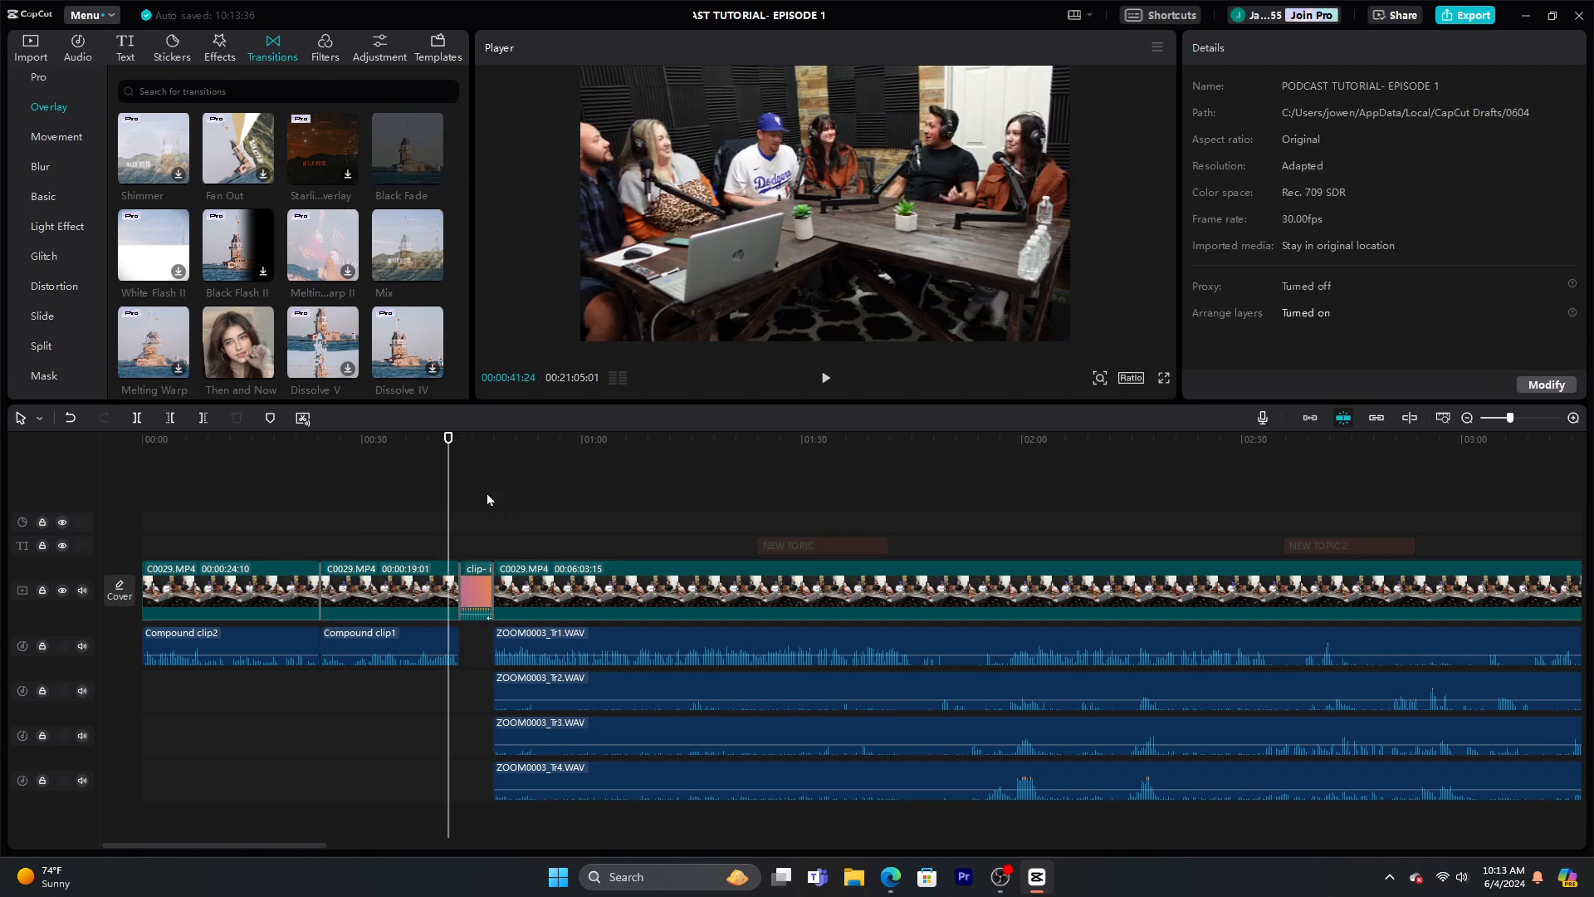
{"action": "left_click", "coordinate": [826, 379]}
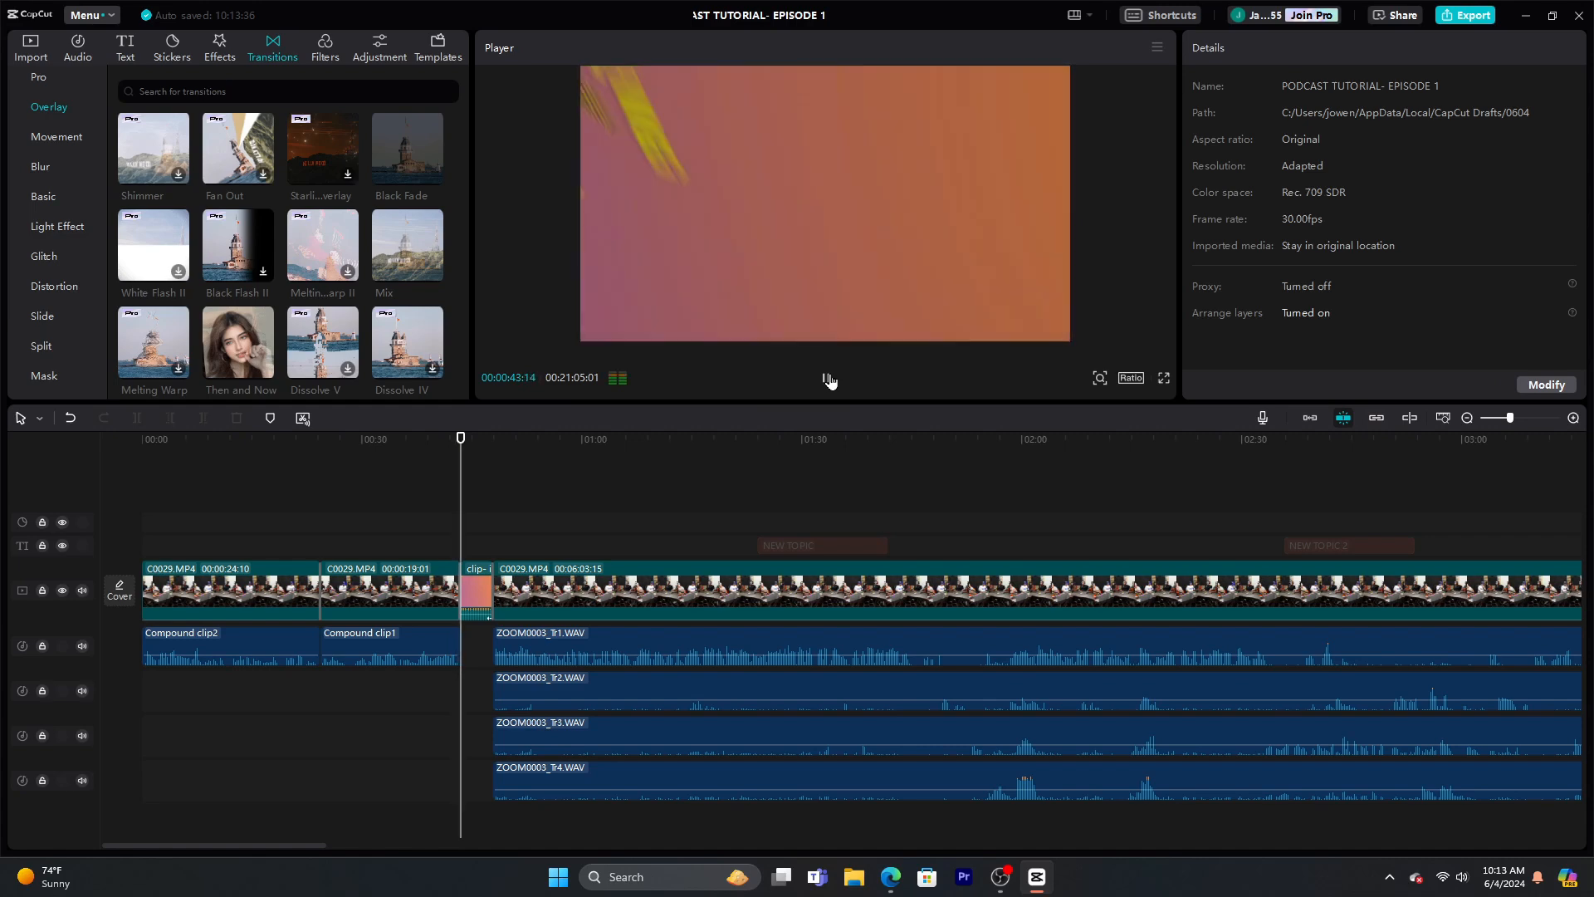
{"action": "left_click", "coordinate": [828, 380]}
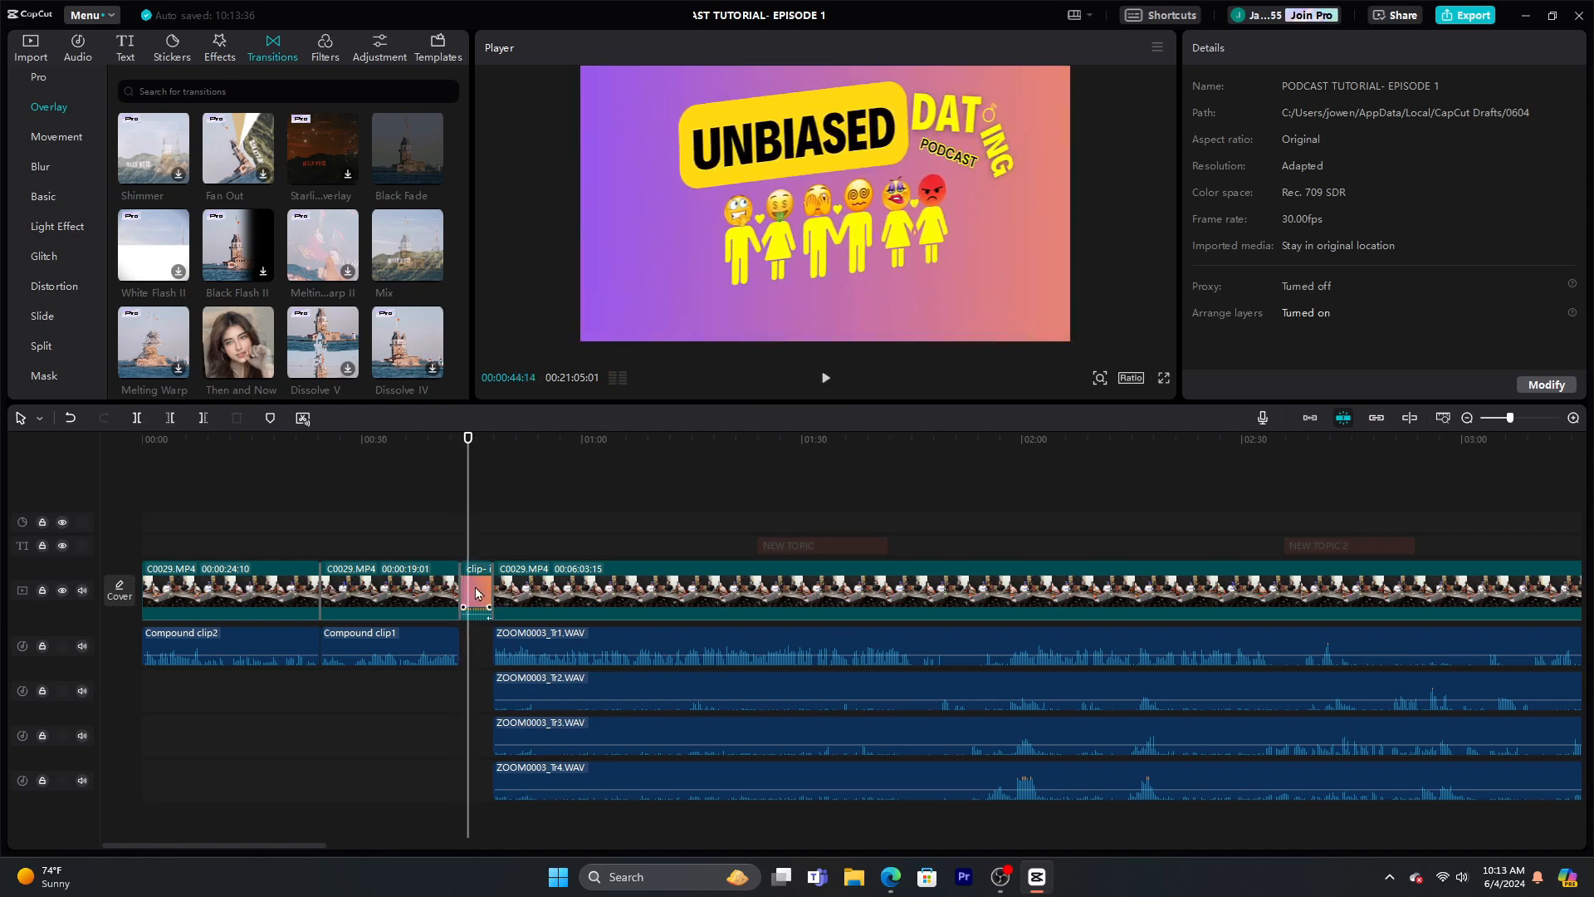
Lower the intro clip's volume to -4.6 dB
{"action": "left_click", "coordinate": [477, 592]}
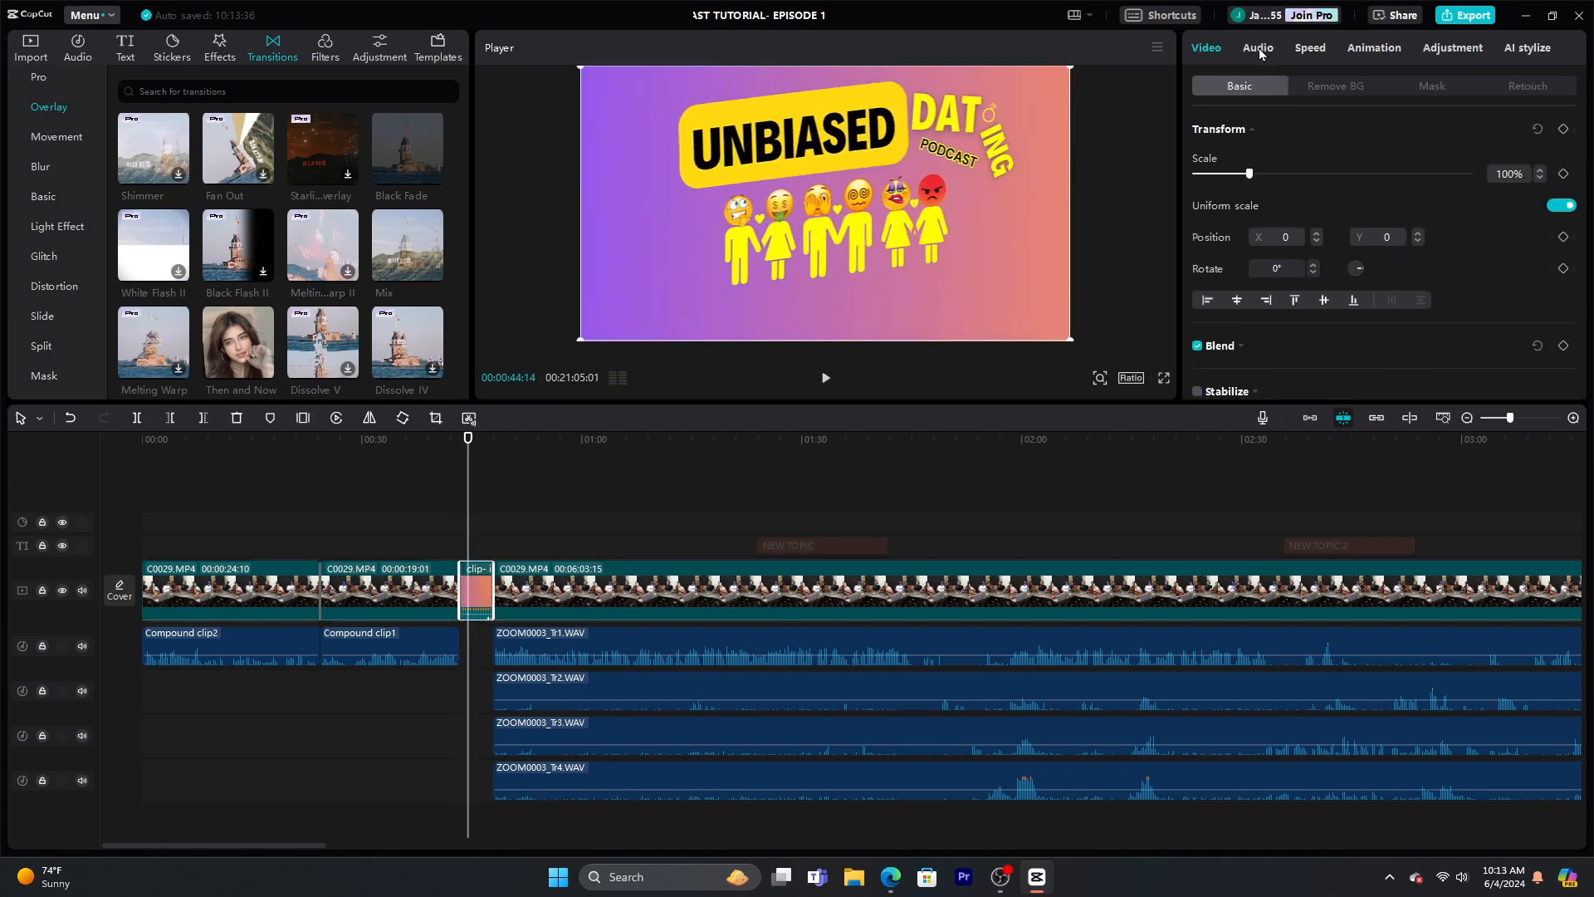
{"action": "left_click", "coordinate": [1258, 49]}
{"action": "left_click_drag", "start_coordinate": [1397, 172], "coordinate": [1381, 178]}
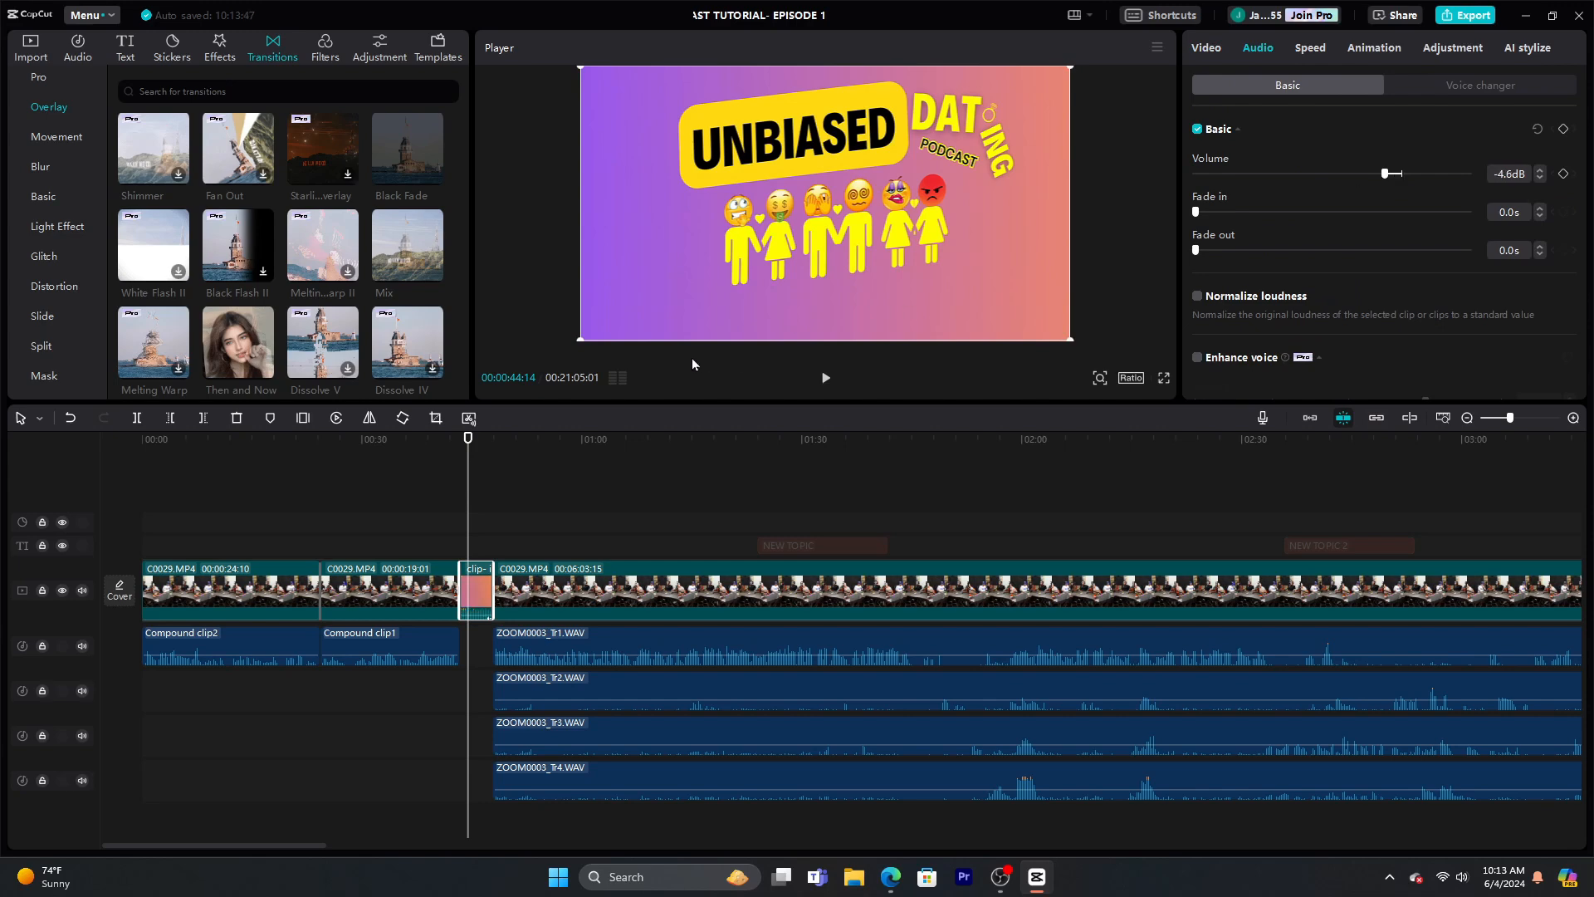
Show the audio level meters and play from the second highlight's end into the intro to check the loudness
{"action": "left_click", "coordinate": [618, 379]}
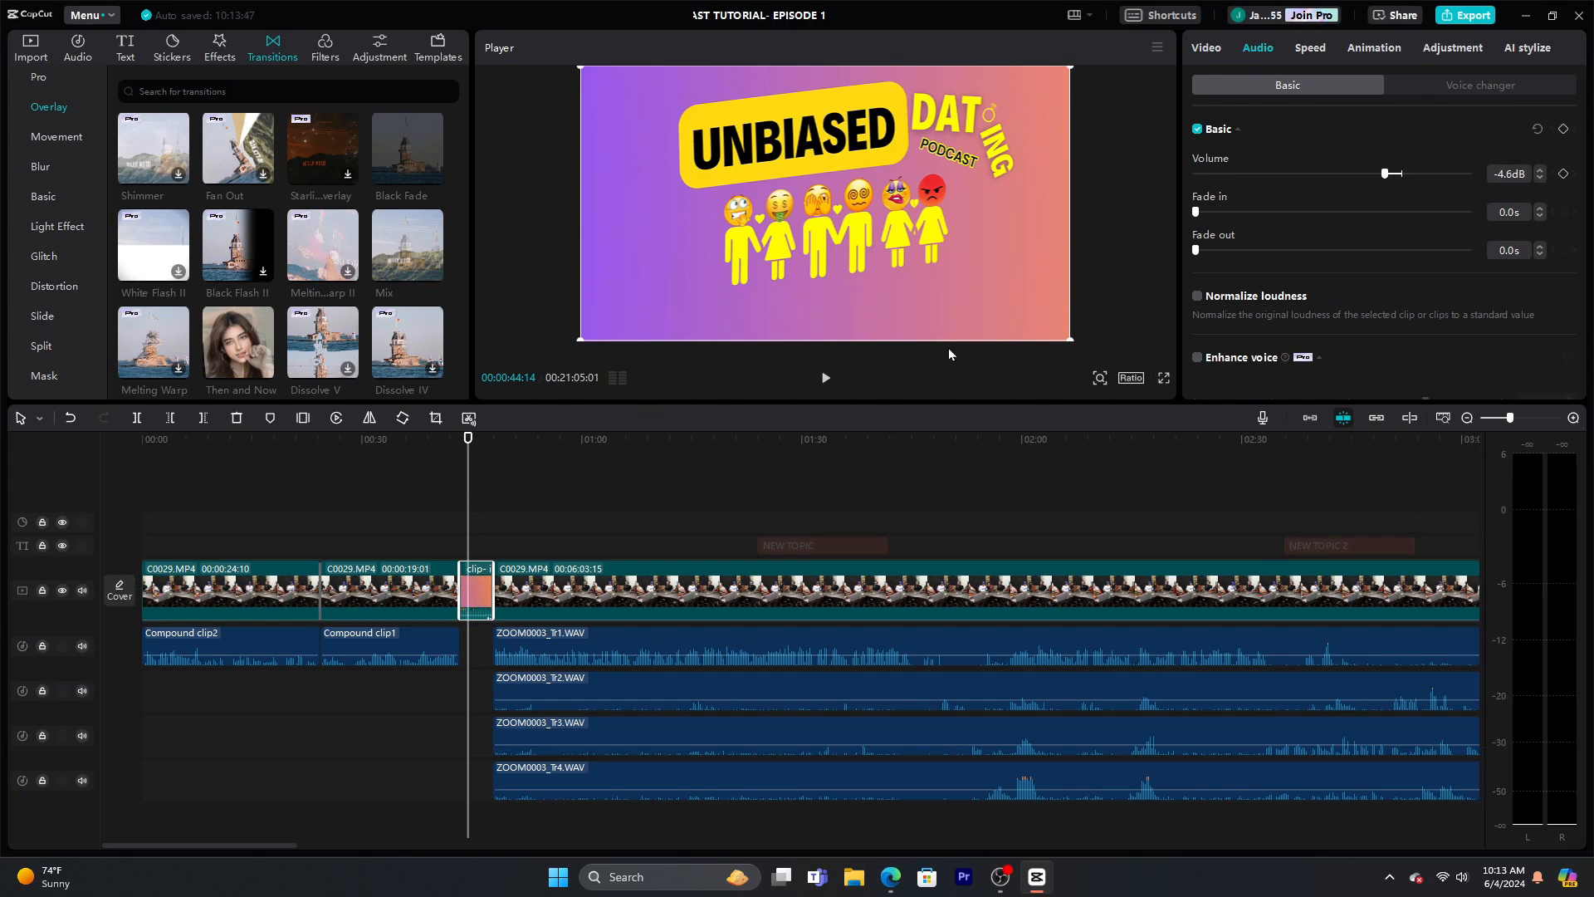
{"action": "left_click", "coordinate": [458, 519]}
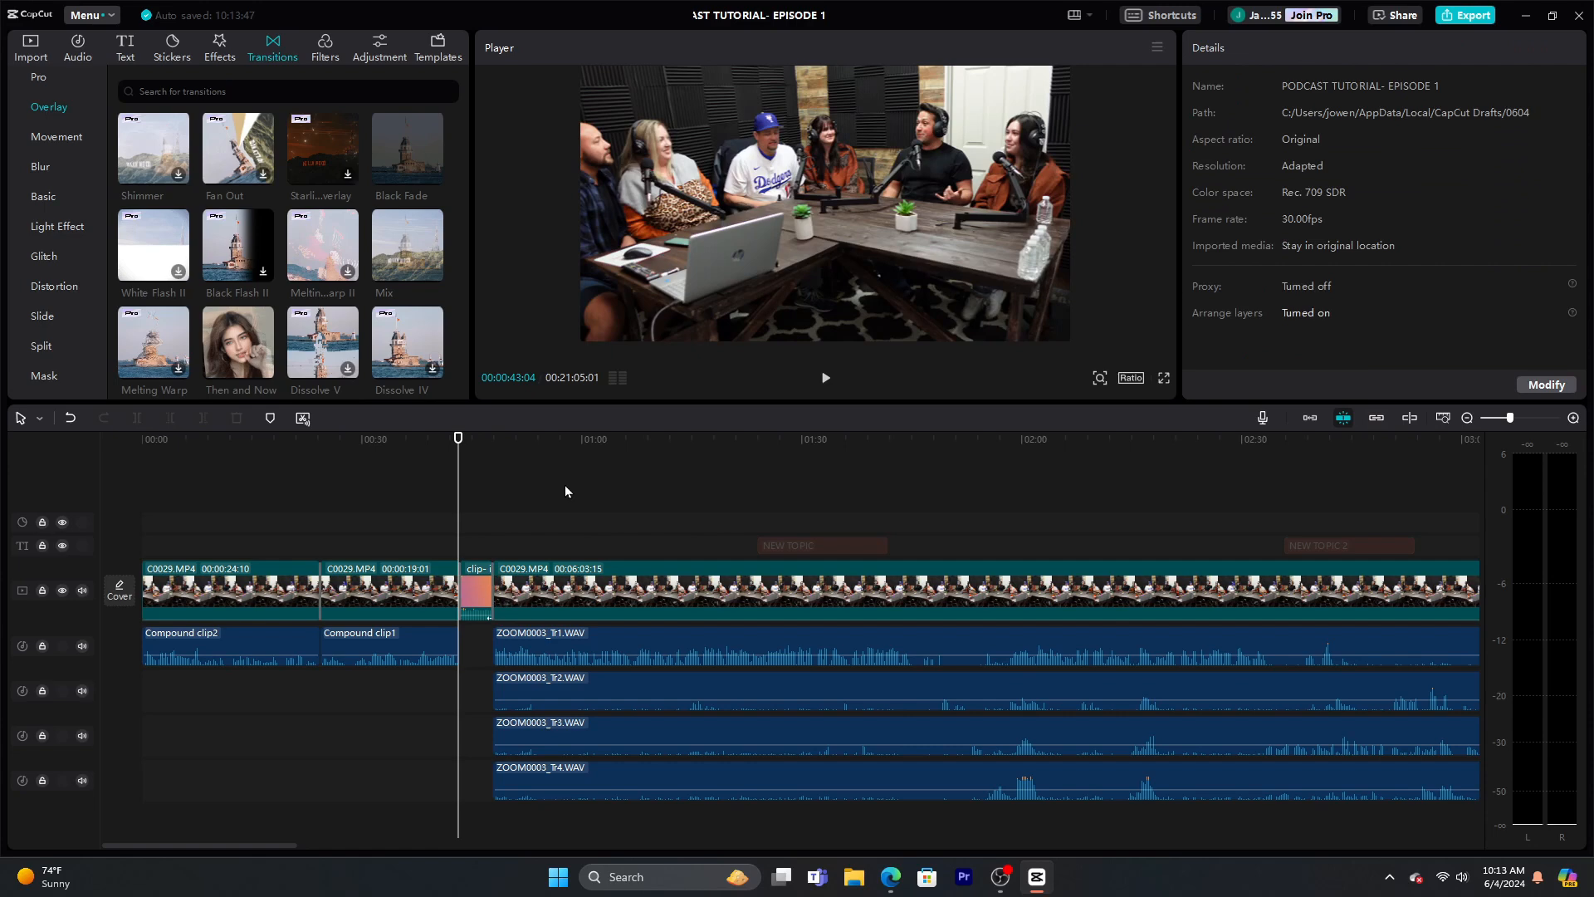
{"action": "left_click", "coordinate": [437, 525]}
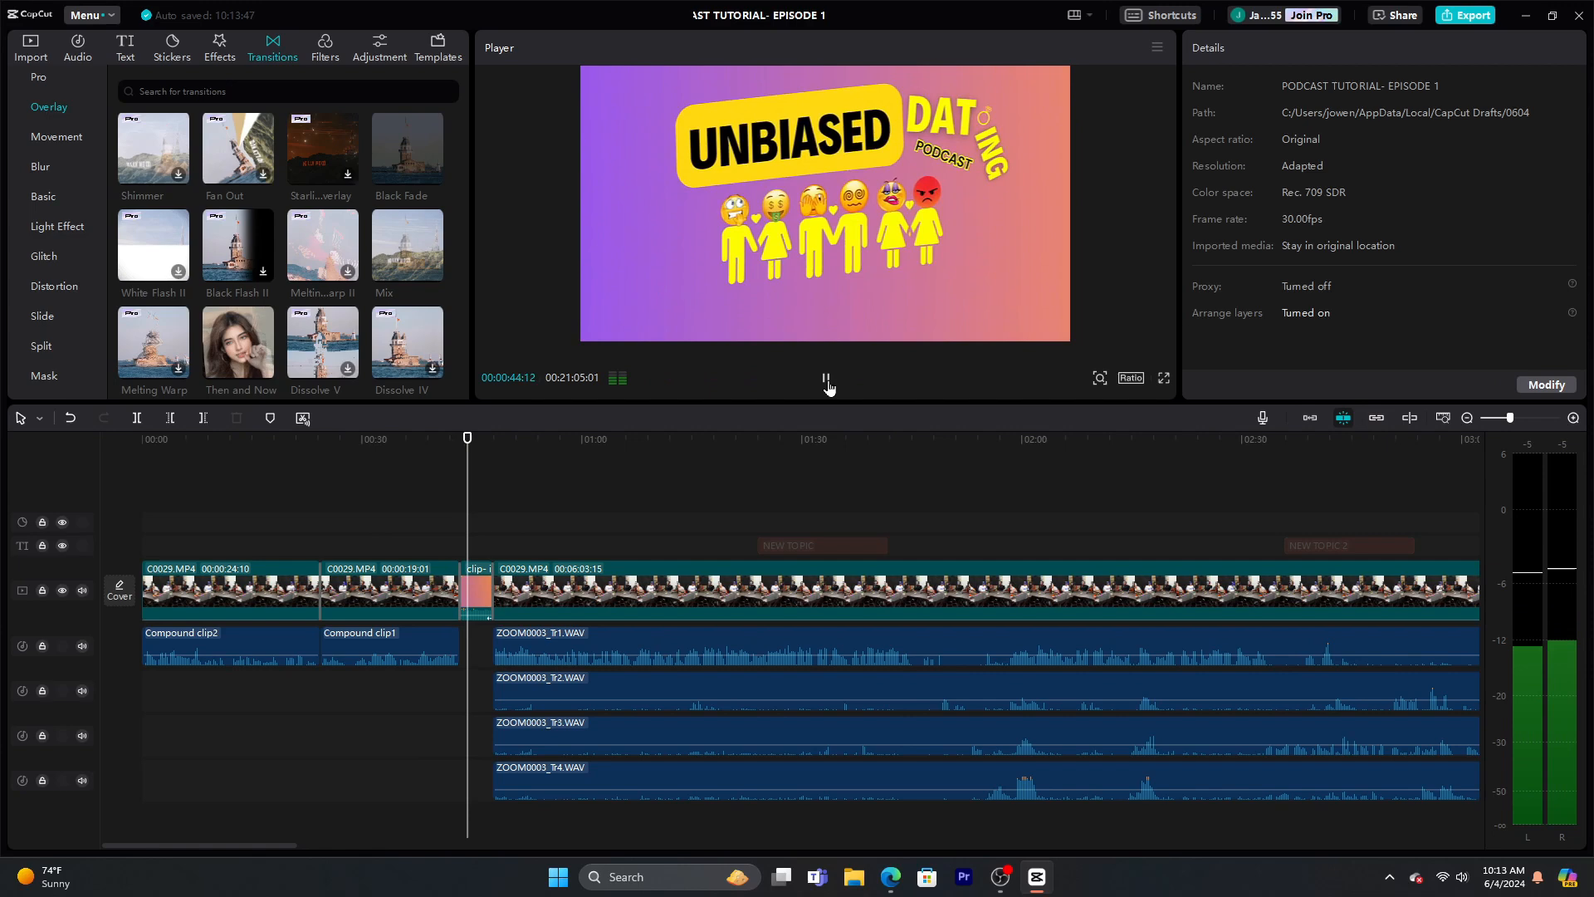
{"action": "left_click", "coordinate": [827, 380]}
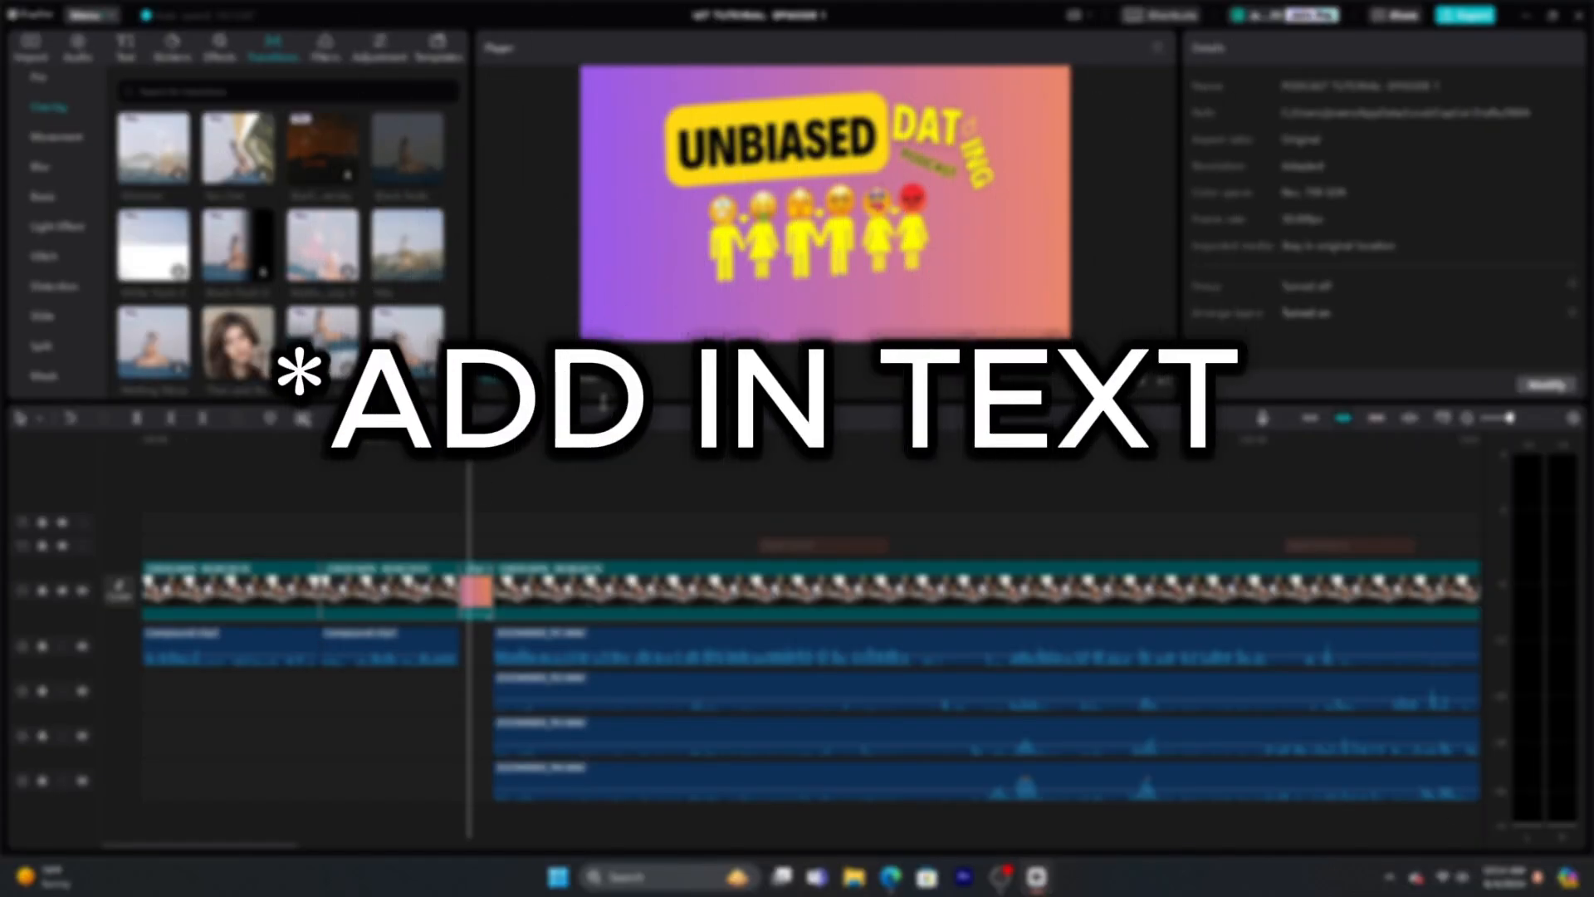
Add a default text at the start of the timeline and extend it across both highlight clips to the intro
{"action": "left_click_drag", "start_coordinate": [468, 467], "coordinate": [139, 461]}
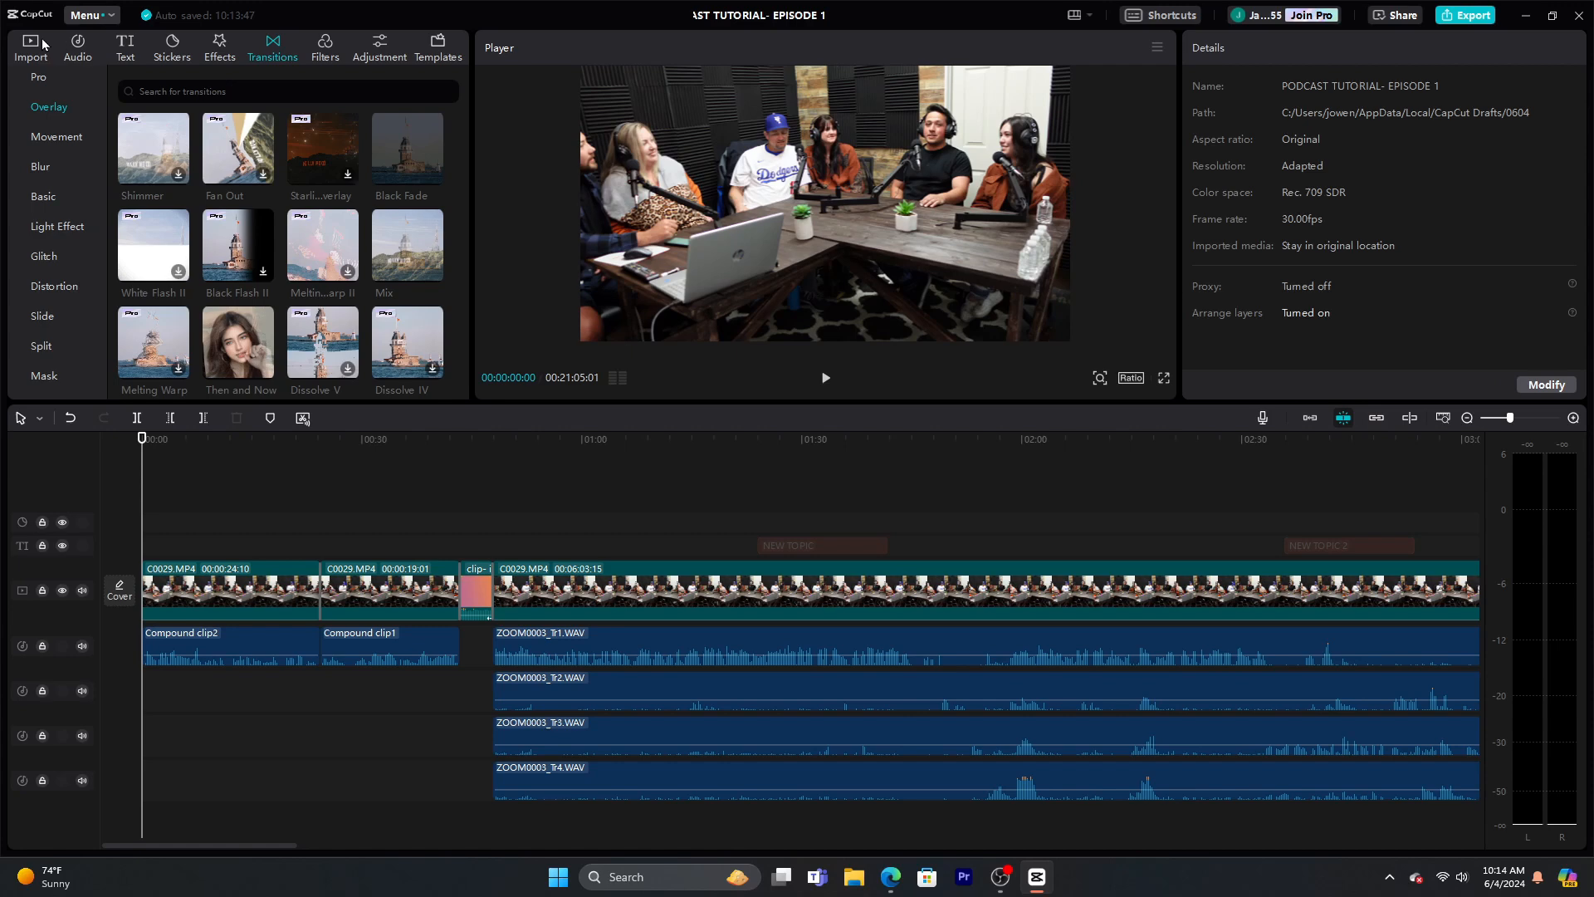
{"action": "left_click", "coordinate": [122, 42]}
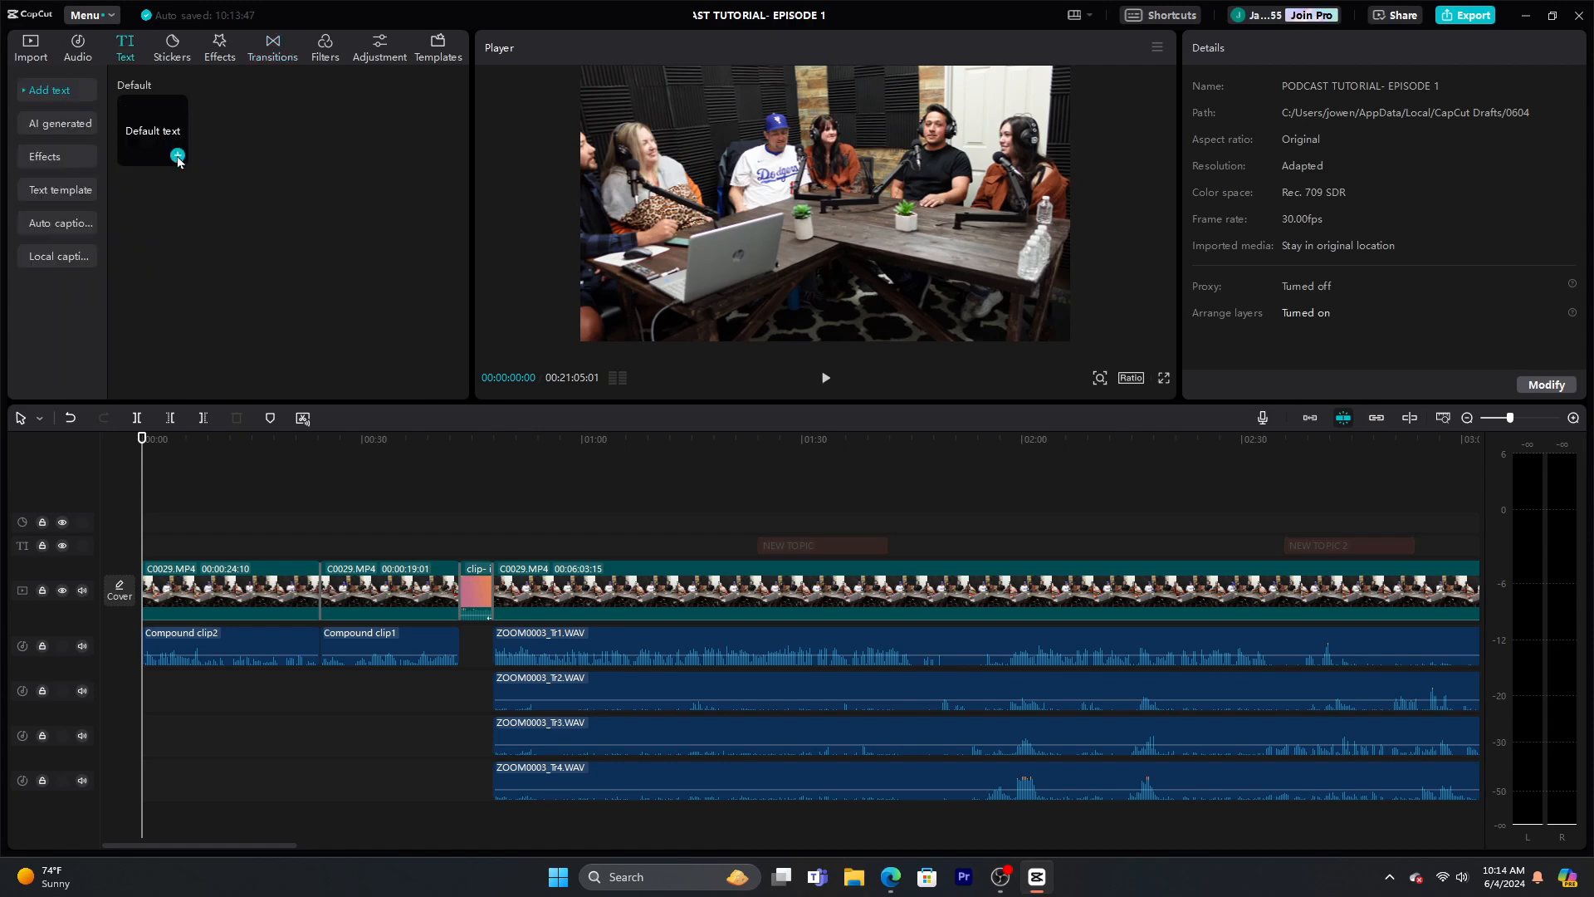
{"action": "left_click", "coordinate": [177, 153]}
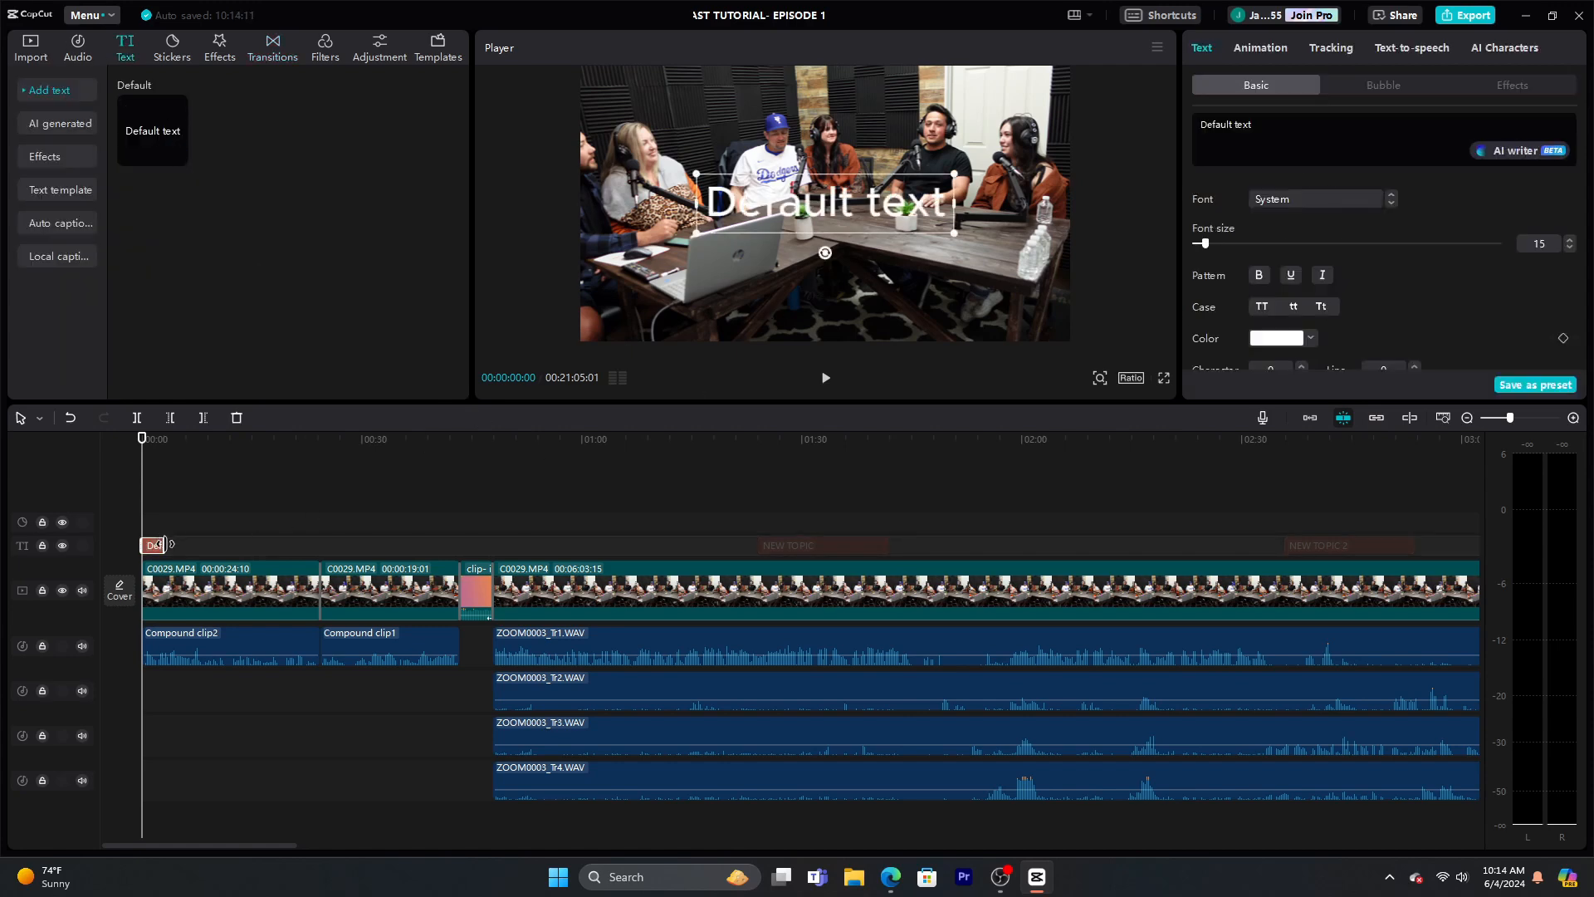
{"action": "left_click_drag", "start_coordinate": [164, 545], "coordinate": [456, 555]}
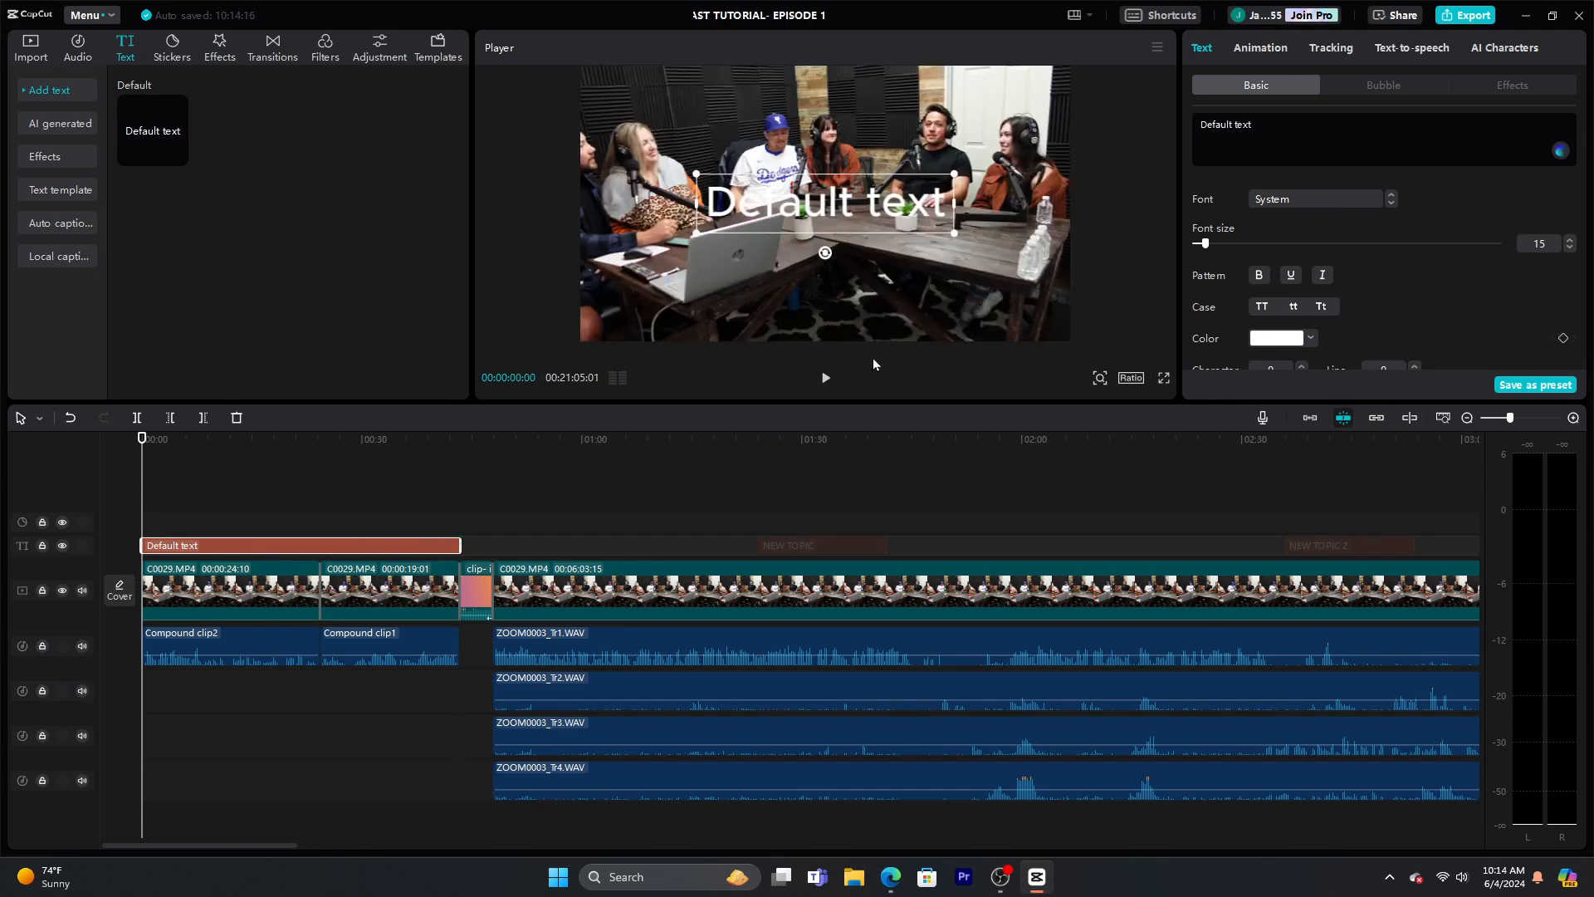
Hide the audio level meters and trim the default text's end to 00:00:43:04, just before the transition into the intro
{"action": "left_click", "coordinate": [617, 379]}
{"action": "left_click", "coordinate": [1573, 417]}
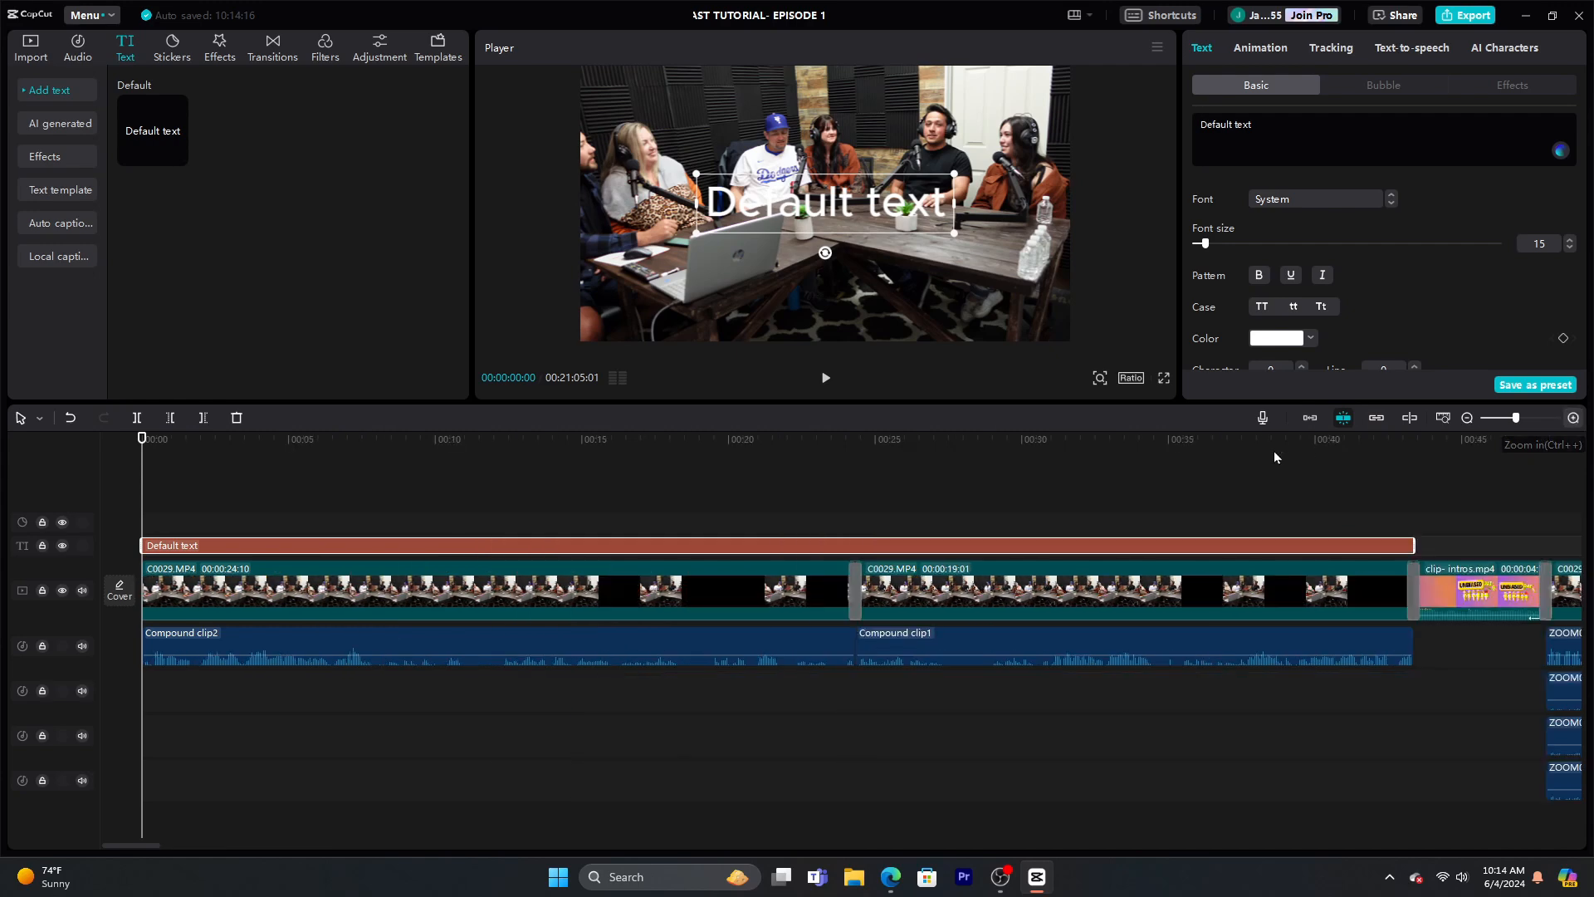
{"action": "left_click", "coordinate": [1405, 489]}
{"action": "left_click", "coordinate": [1410, 488]}
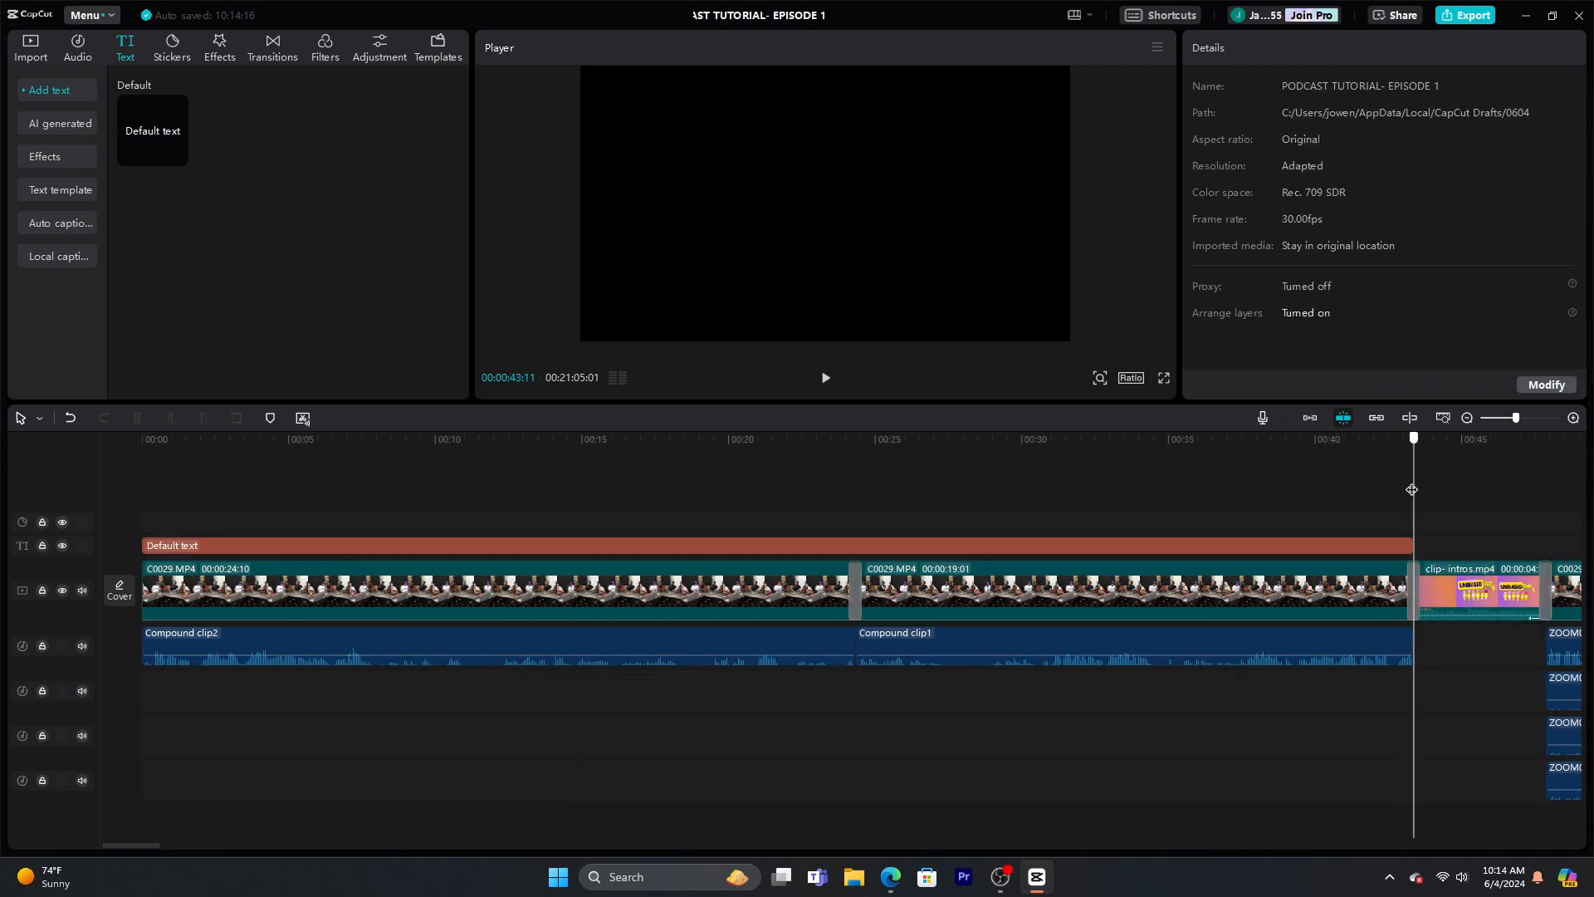
{"action": "left_click", "coordinate": [1406, 490]}
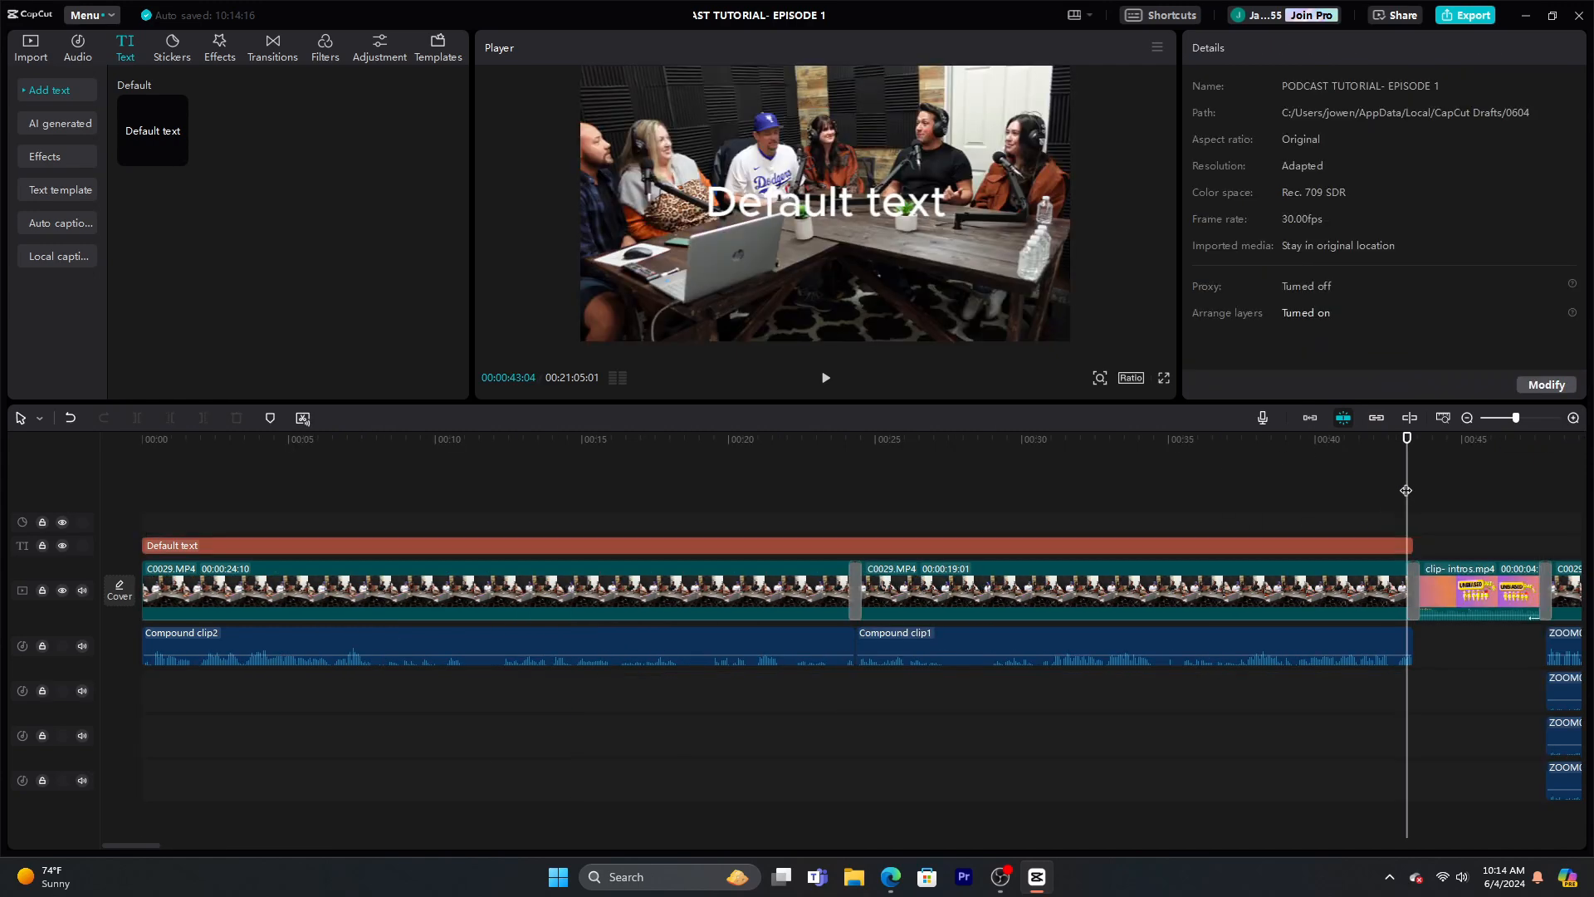
{"action": "left_click_drag", "start_coordinate": [1412, 545], "coordinate": [1408, 546]}
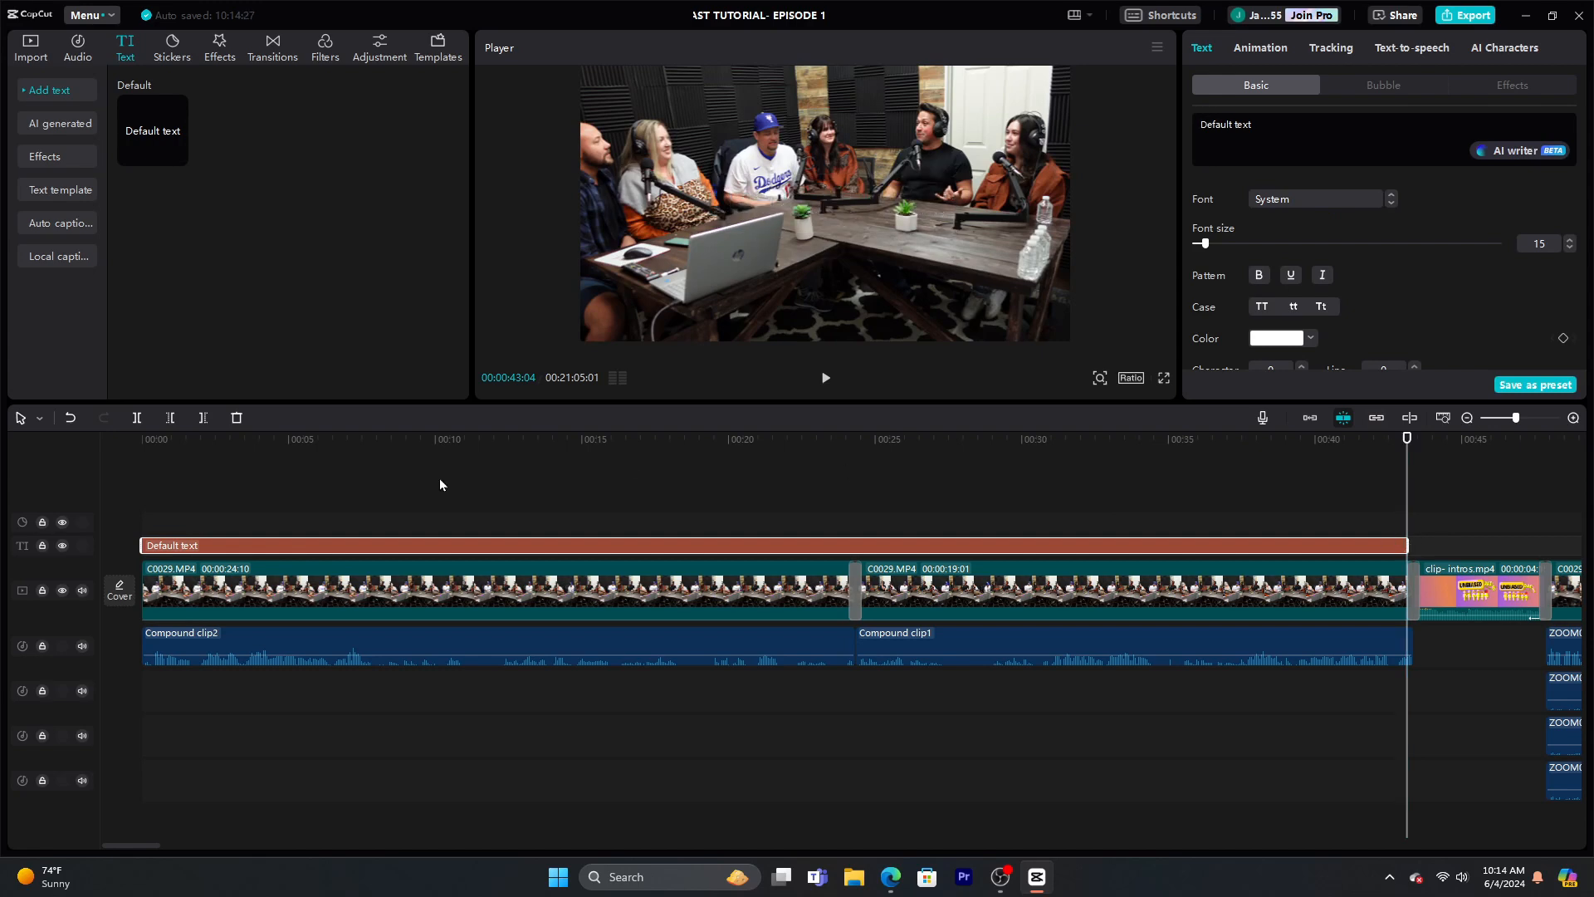
Replace the default text over the highlight clips with "COMING UP..."
{"action": "triple_click", "coordinate": [1257, 130]}
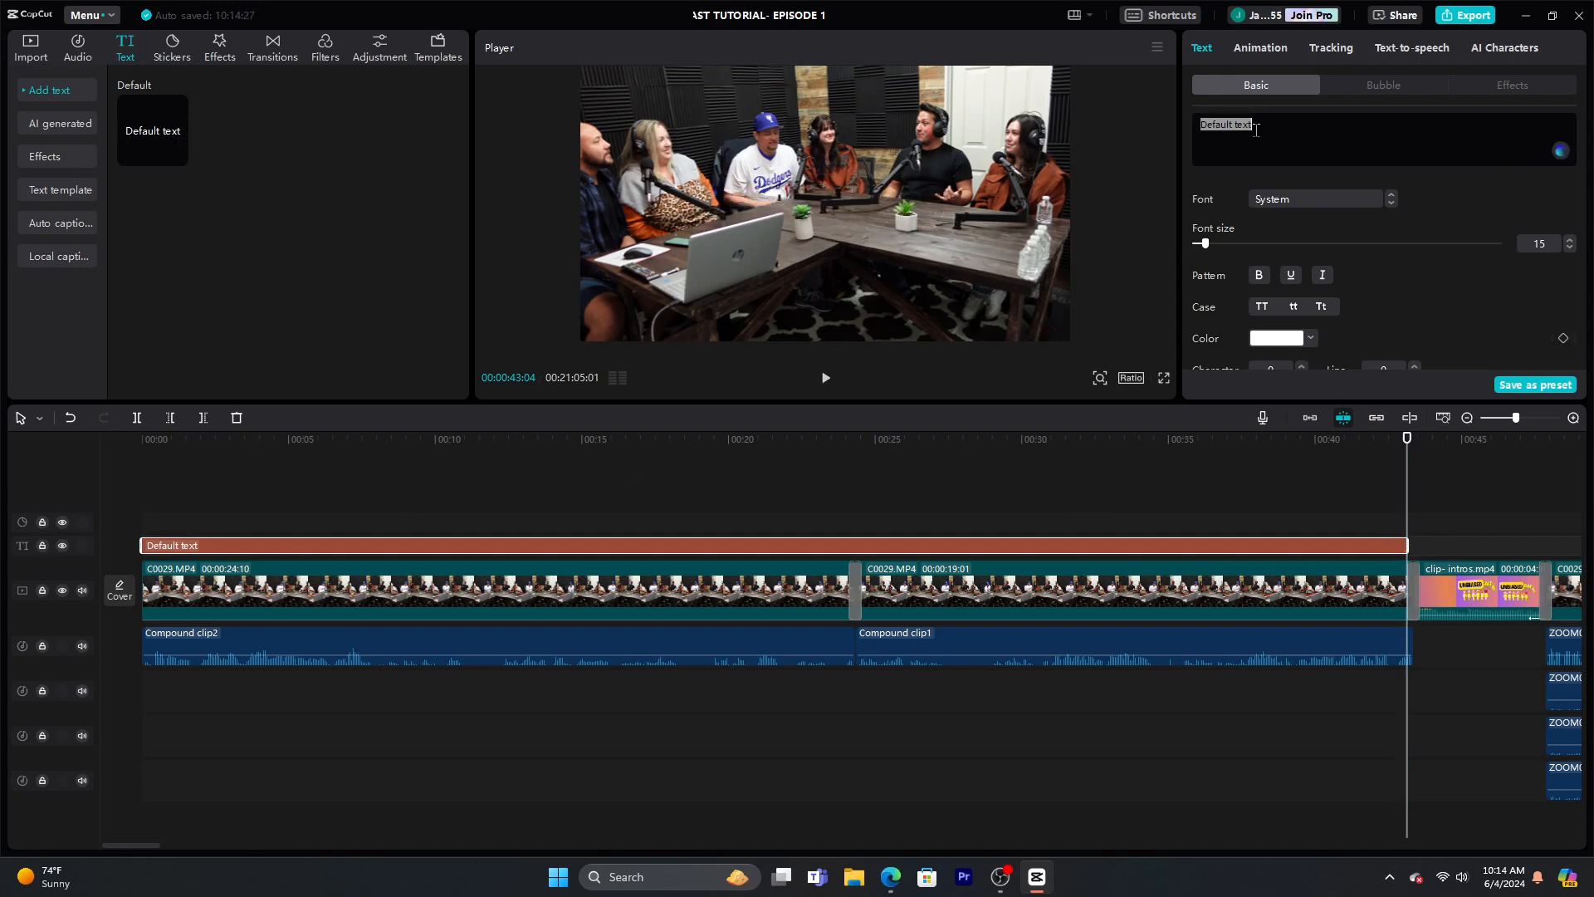
{"action": "type", "text": "COMING UP..."}
{"action": "left_click", "coordinate": [607, 457]}
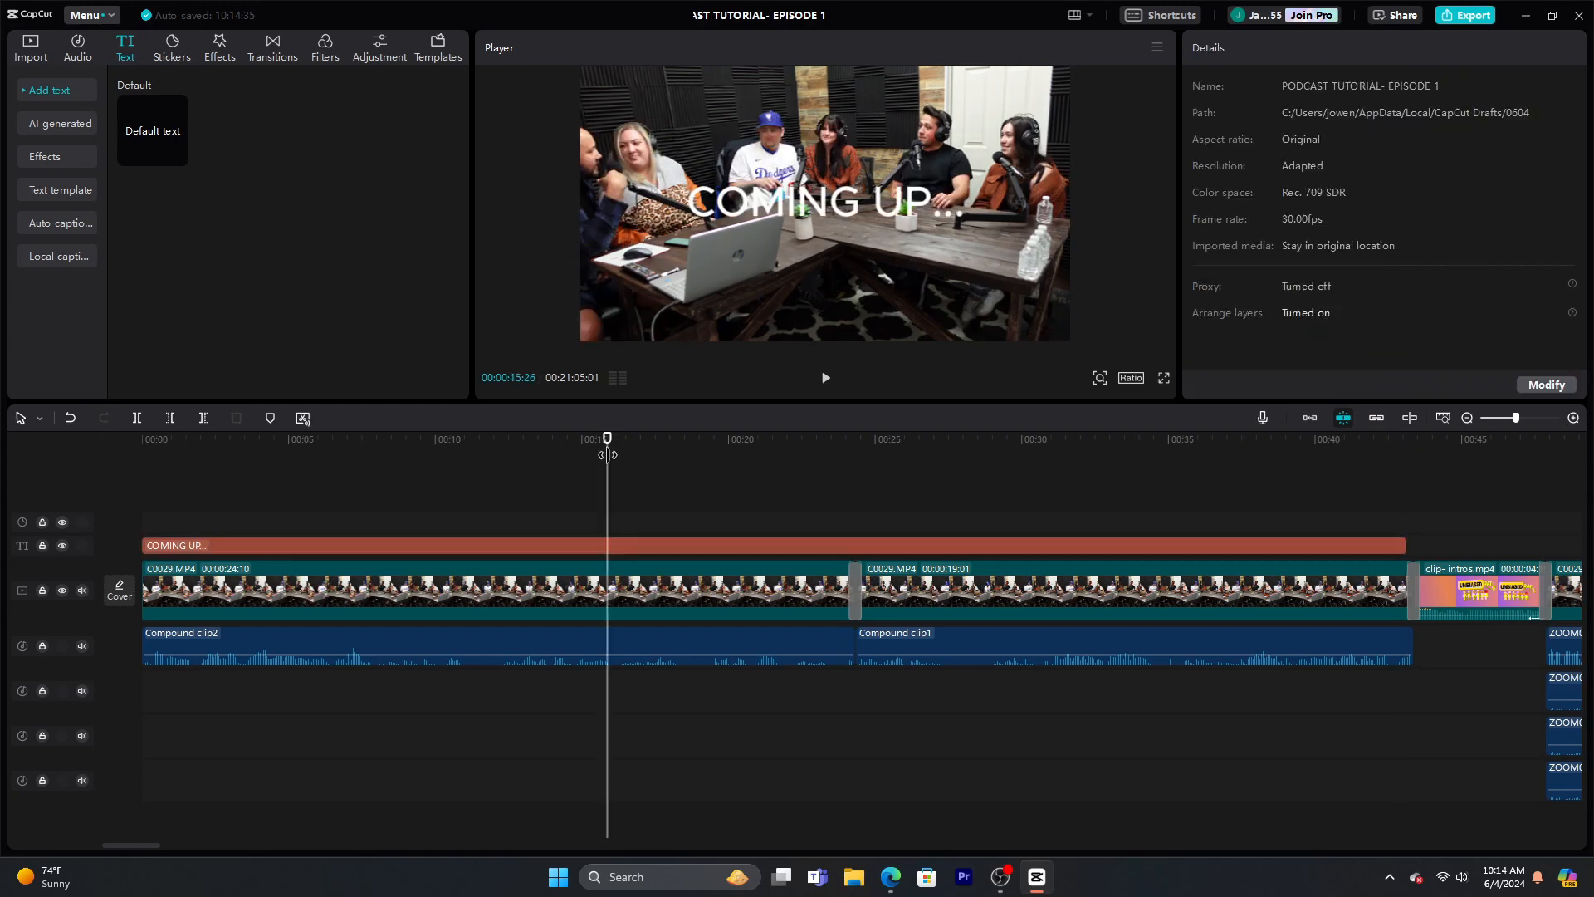
Give the COMING UP... text the purple effect with black and white outlines, shrink it and place it in the video frame's lower-left corner
{"action": "left_click", "coordinate": [795, 204]}
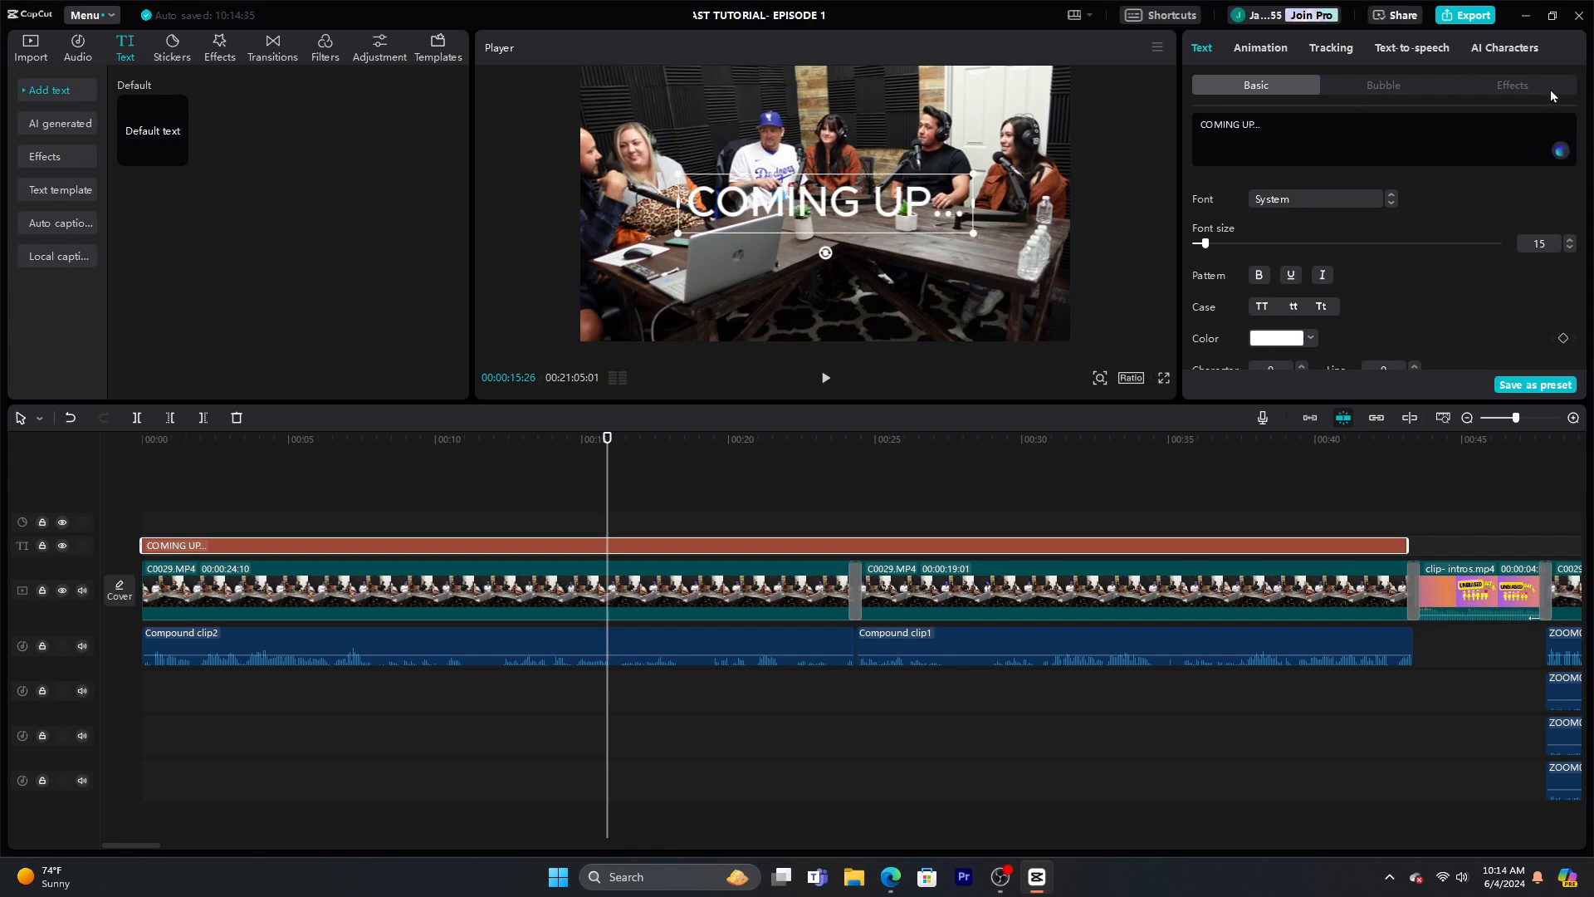
{"action": "left_click", "coordinate": [1521, 93]}
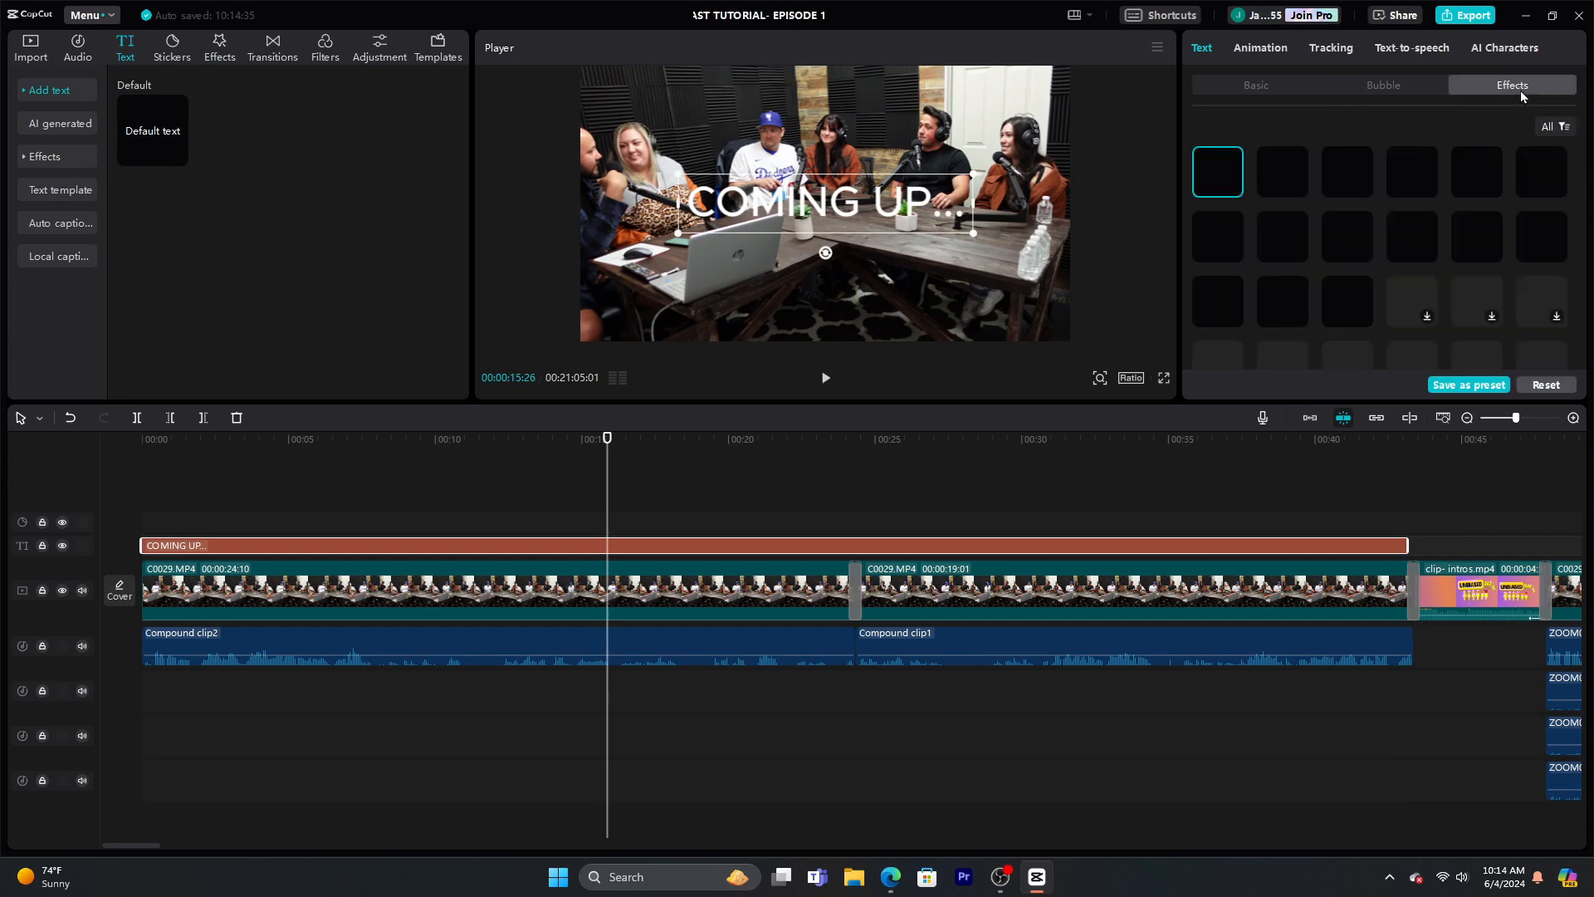
{"action": "scroll", "coordinate": [1471, 285], "scroll_direction": "down", "scroll_amount": 5}
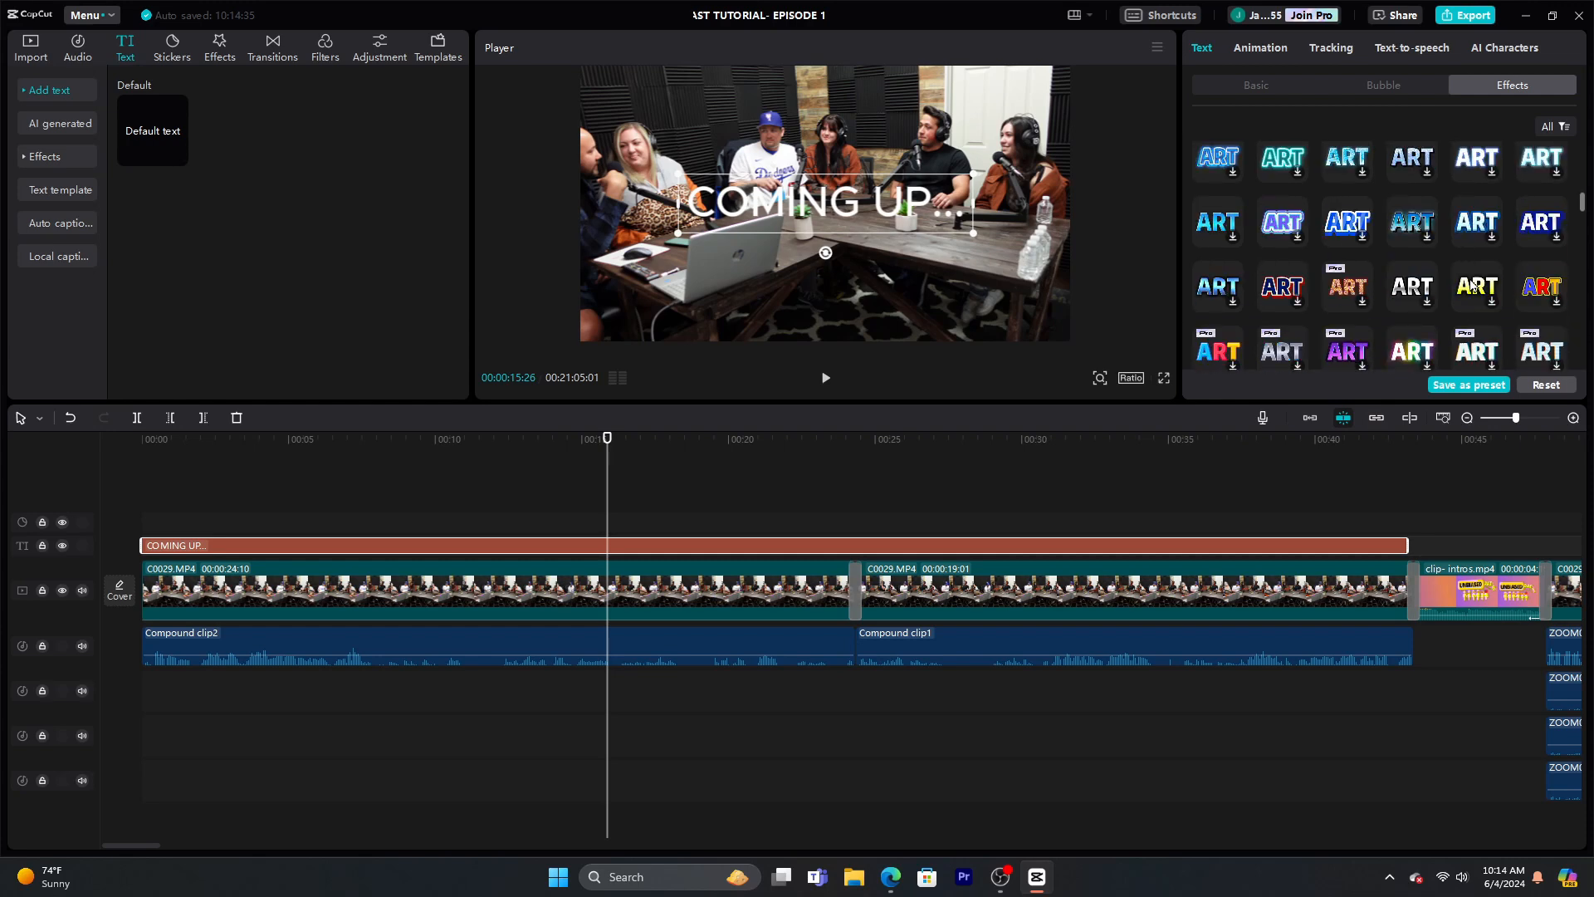
{"action": "scroll", "coordinate": [1471, 284], "scroll_direction": "down", "scroll_amount": 5}
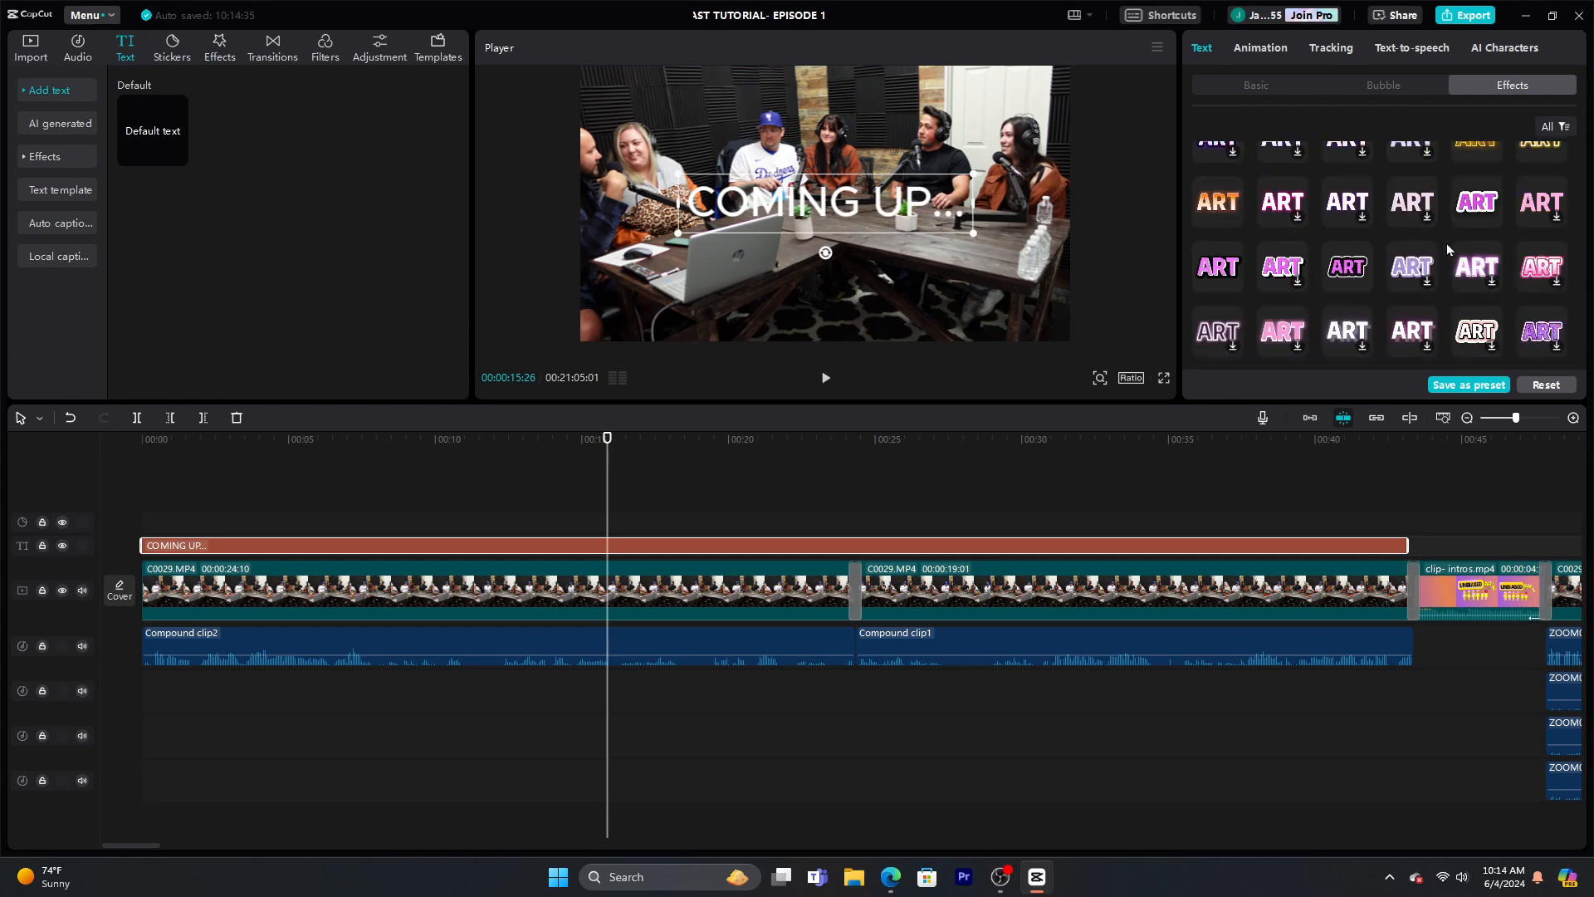
{"action": "left_click", "coordinate": [1337, 261]}
{"action": "left_click", "coordinate": [1223, 277]}
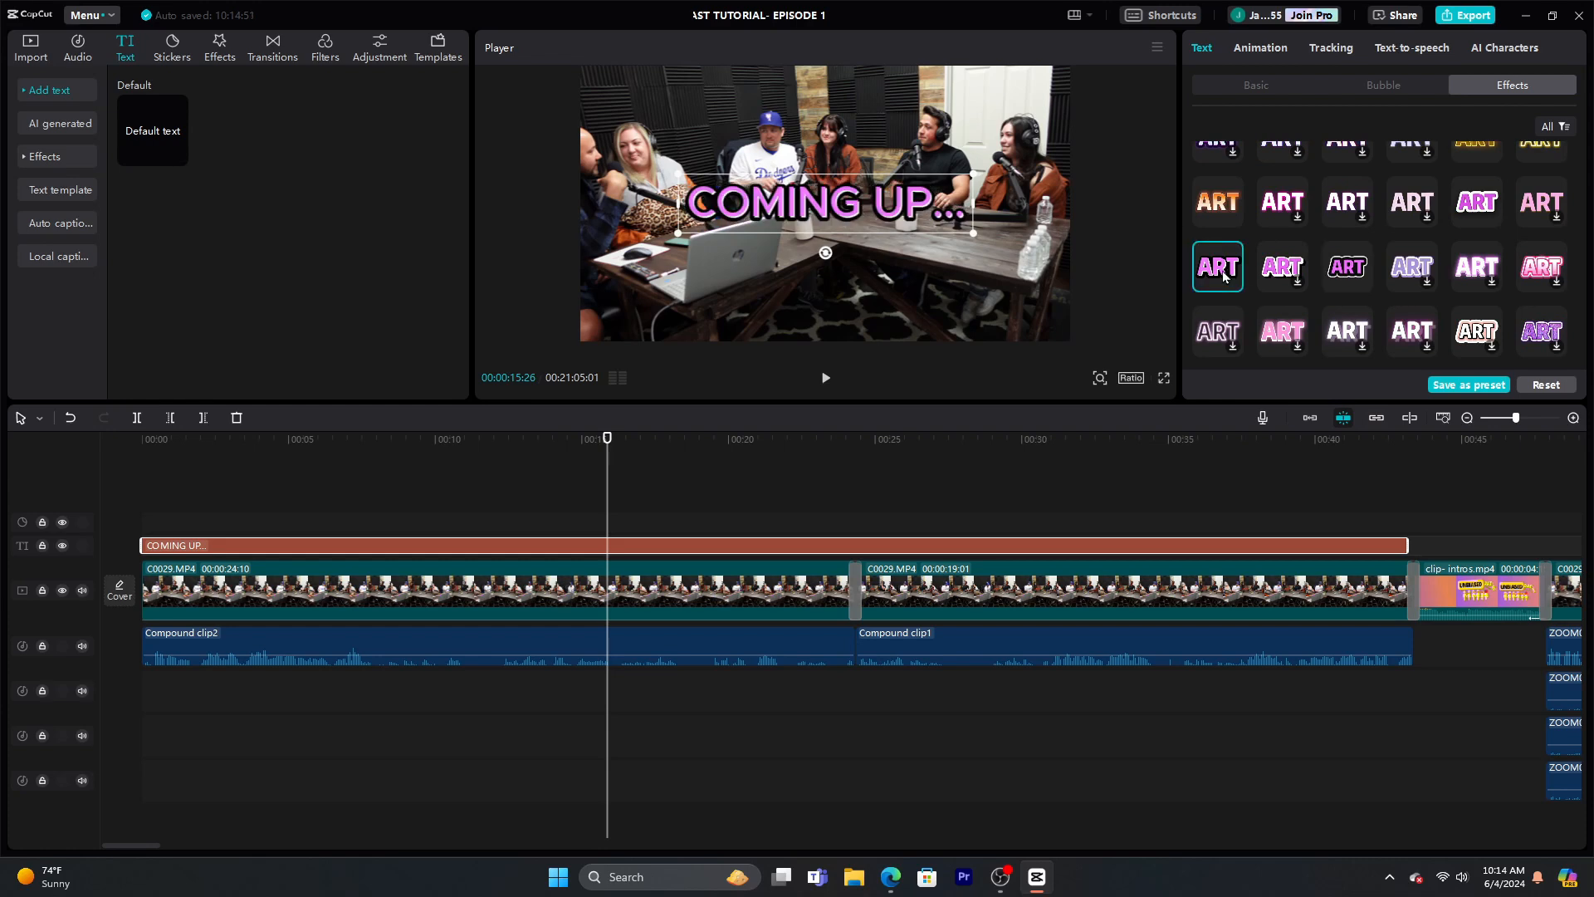
{"action": "left_click", "coordinate": [1359, 273]}
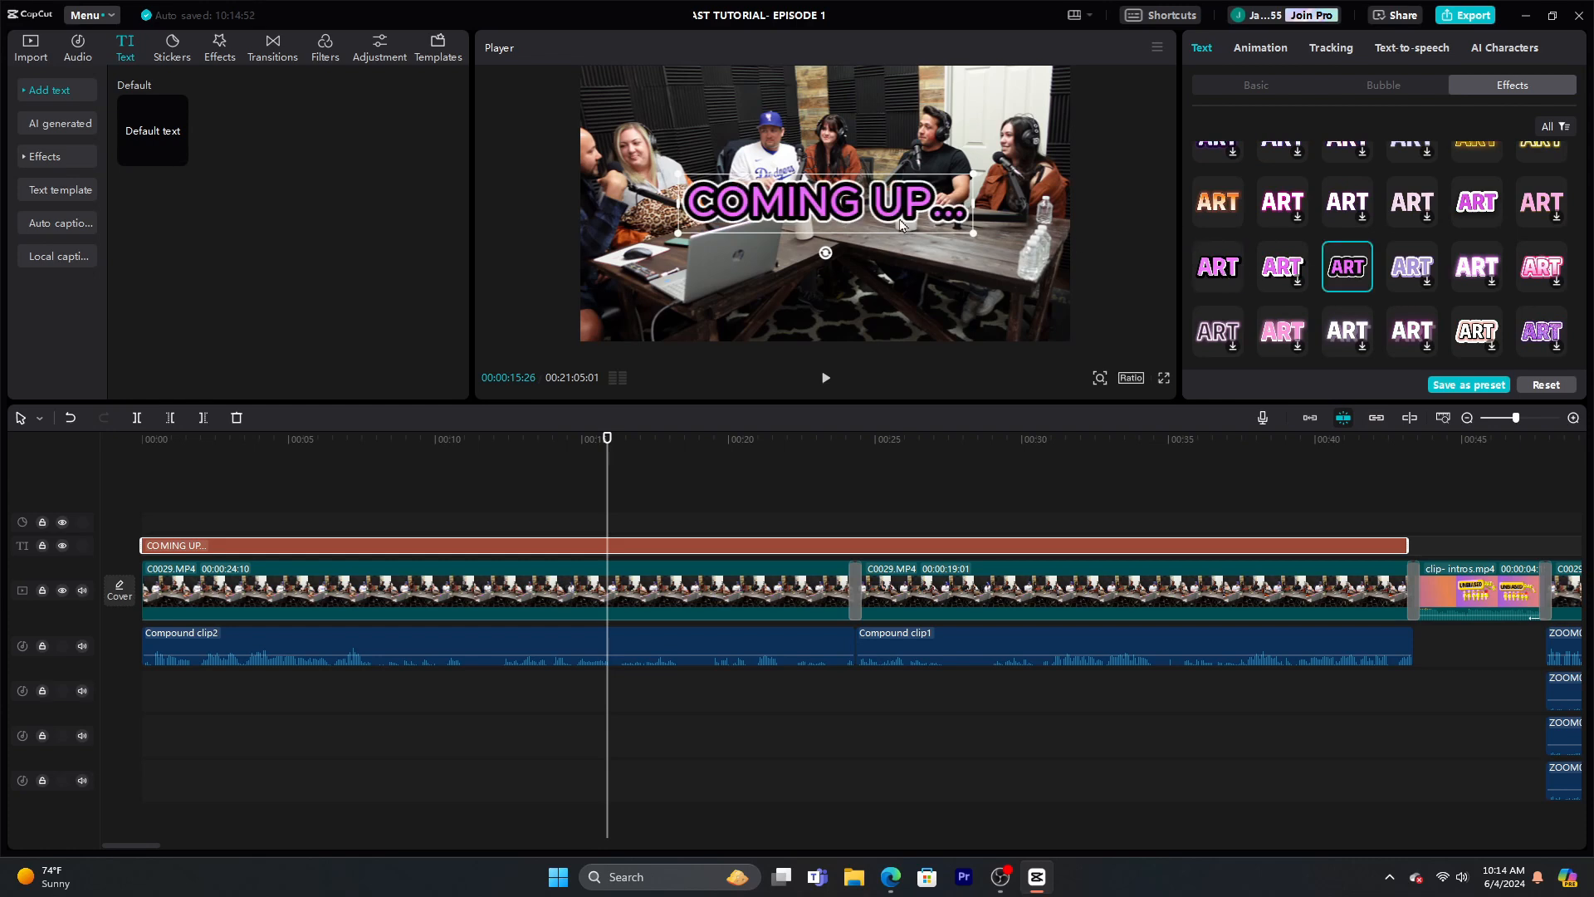
{"action": "left_click", "coordinate": [1203, 280]}
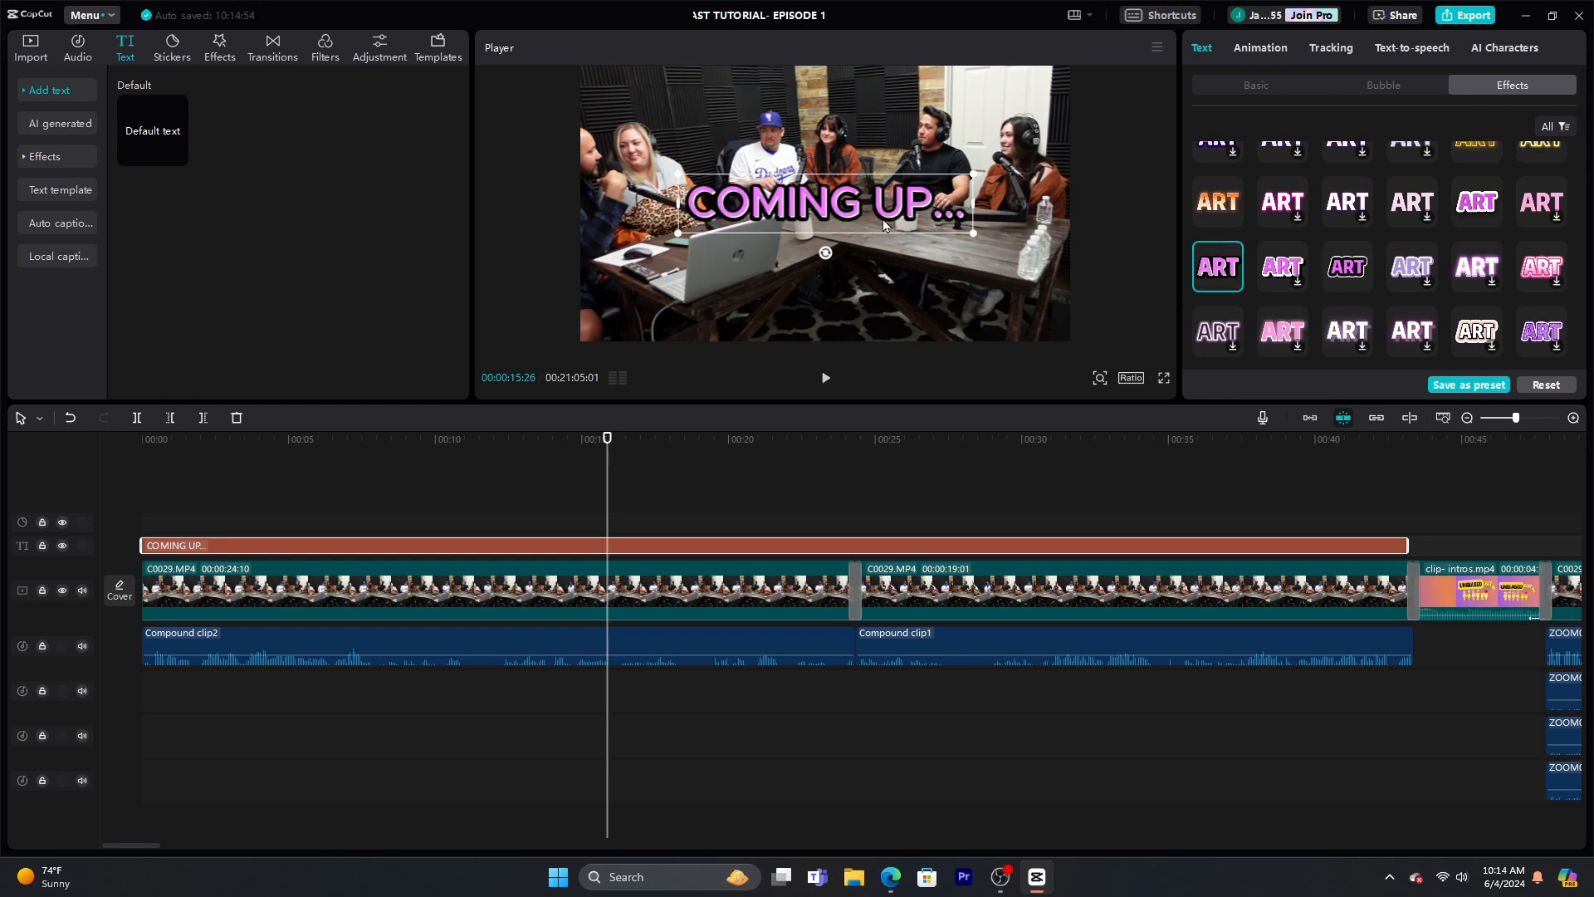
{"action": "left_click", "coordinate": [1325, 274]}
{"action": "left_click_drag", "start_coordinate": [958, 184], "coordinate": [722, 309]}
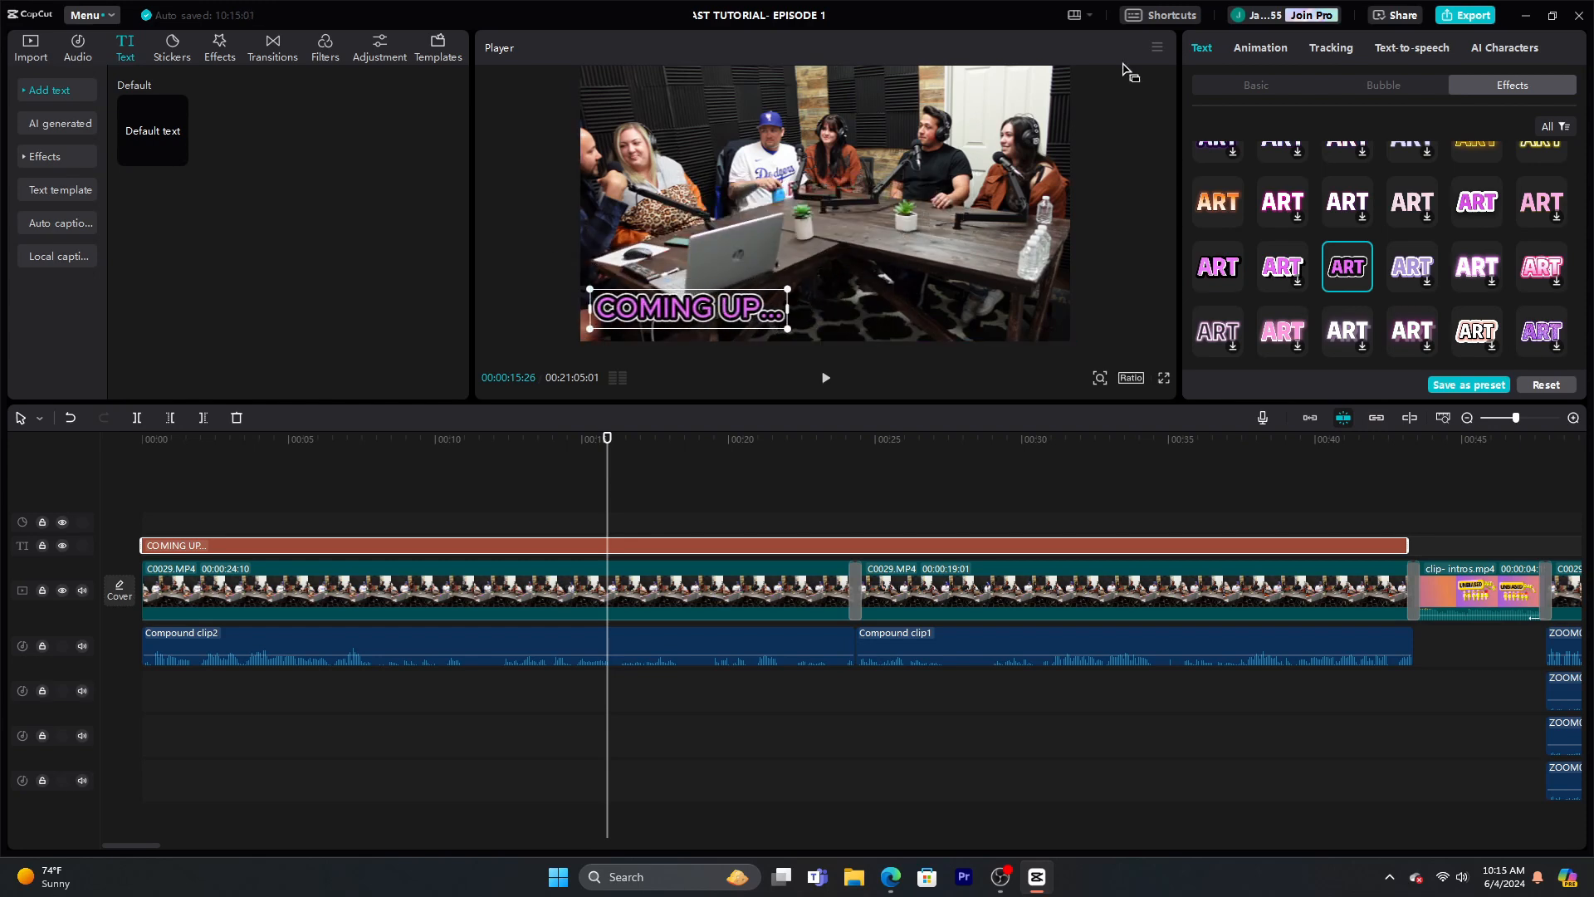
Apply the Ink Print loop animation to the COMING UP... text and preview it from the start
{"action": "left_click", "coordinate": [1267, 48]}
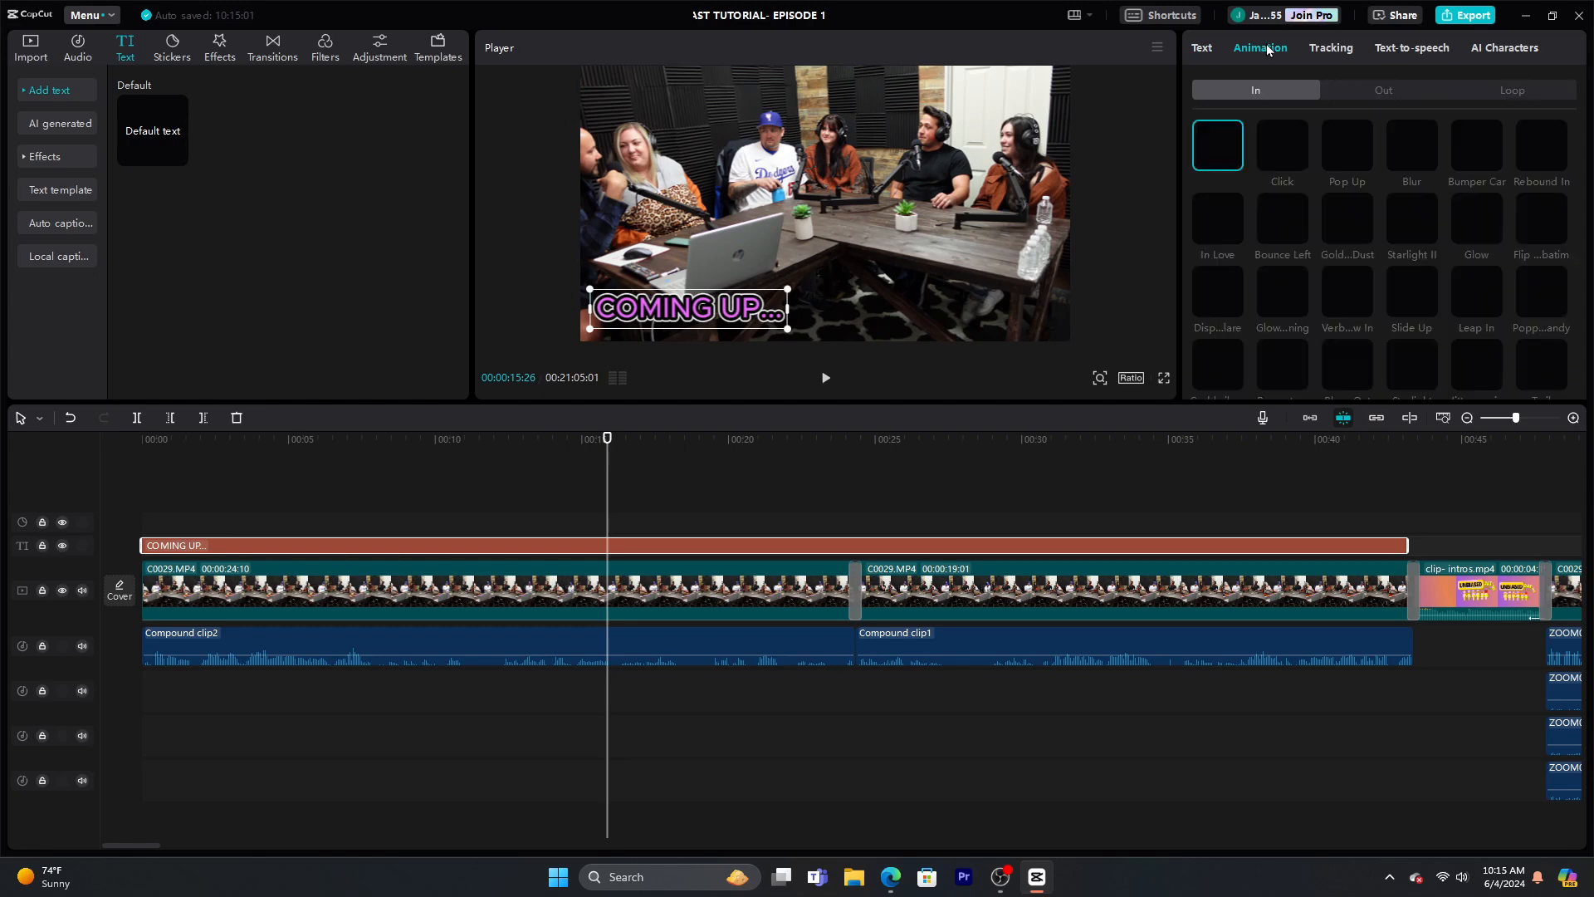
{"action": "left_click", "coordinate": [1523, 91]}
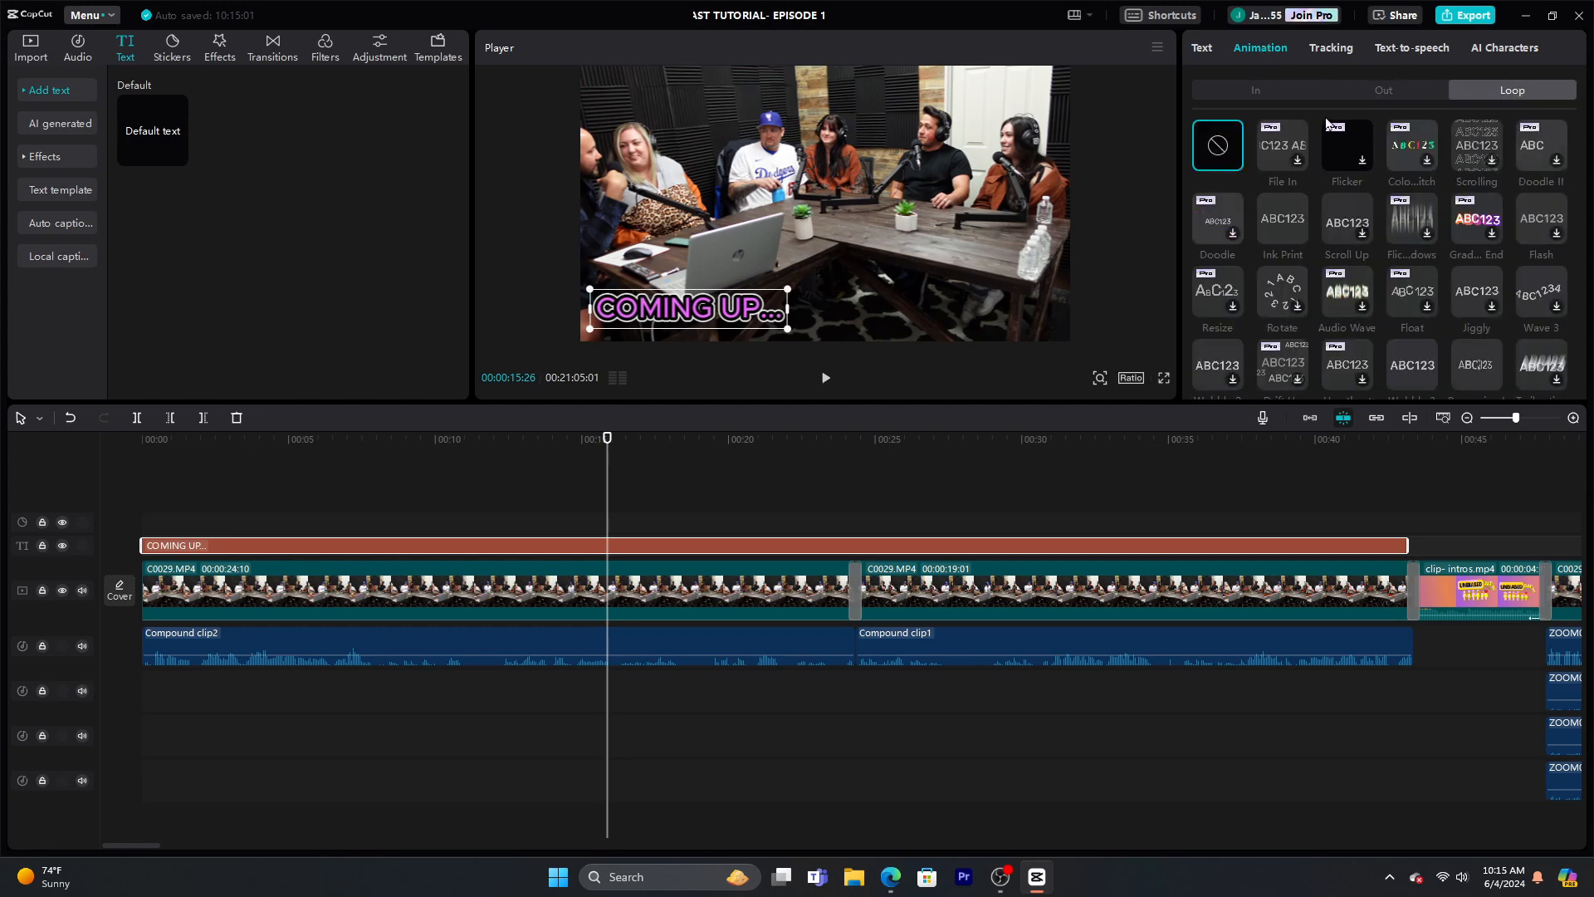
{"action": "left_click", "coordinate": [1271, 234]}
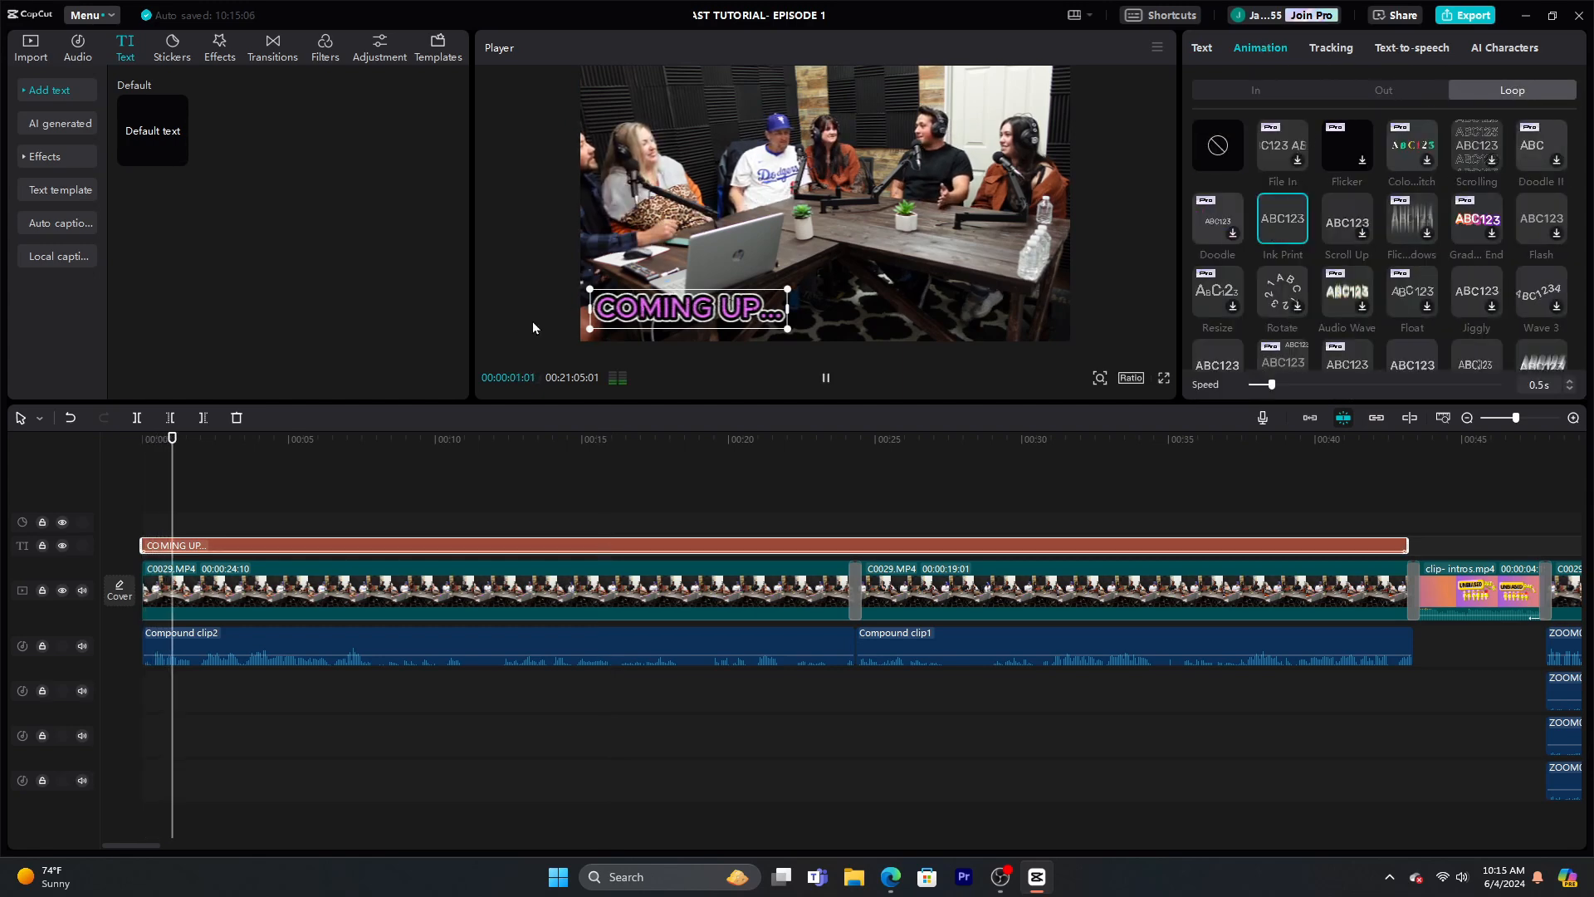
{"action": "left_click", "coordinate": [825, 378]}
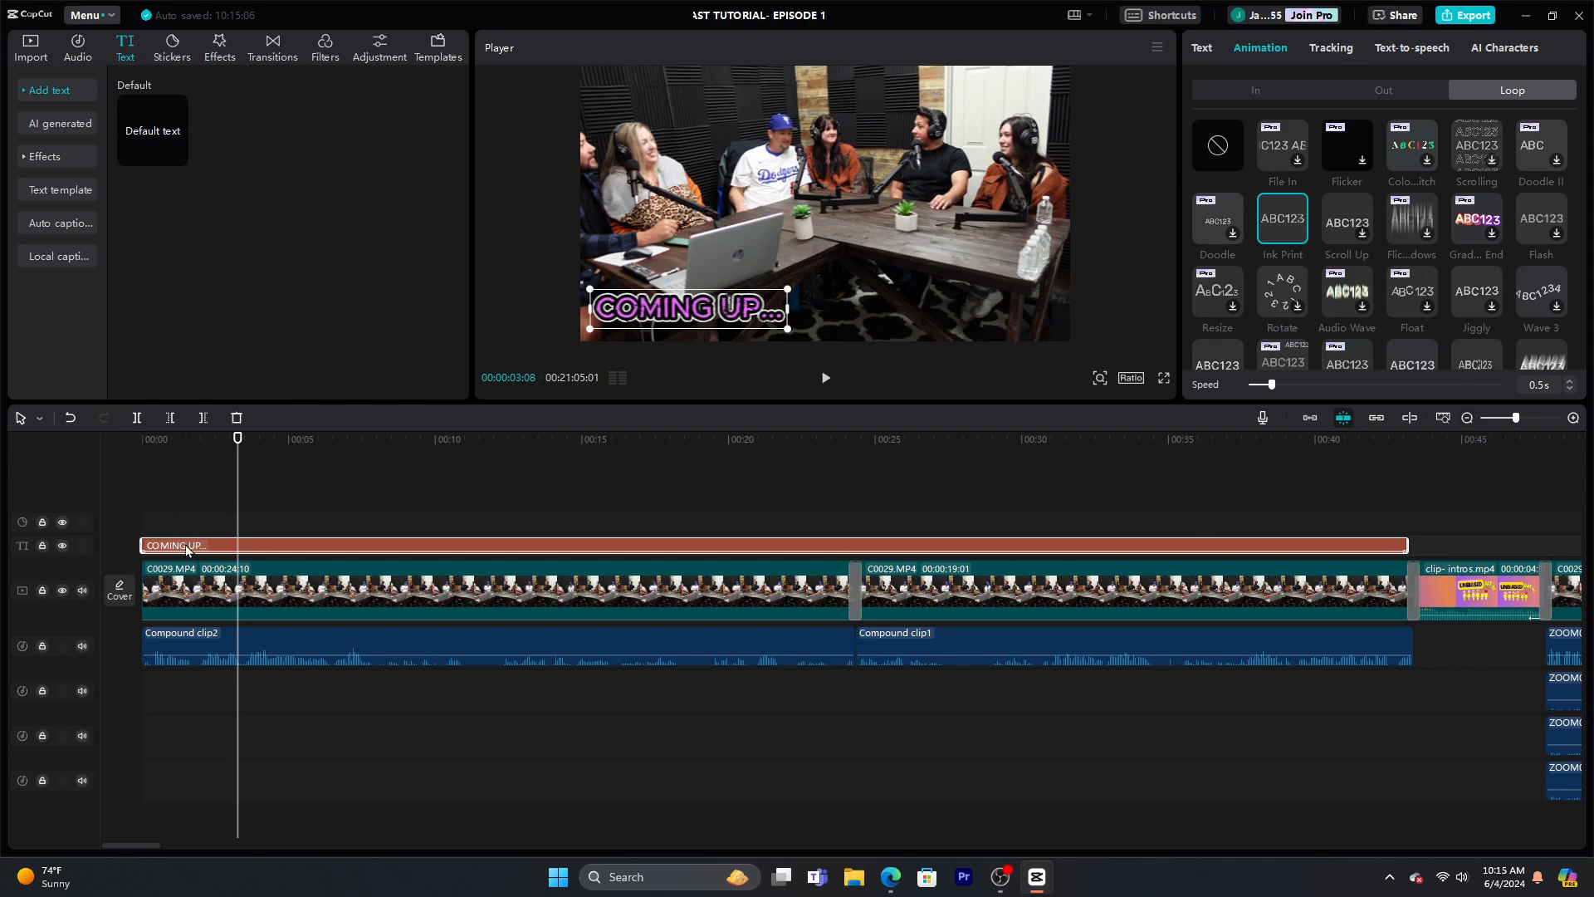
Add a Pop Up entrance animation and a Fade Out exit animation to the COMING UP... text
{"action": "left_click", "coordinate": [1245, 90]}
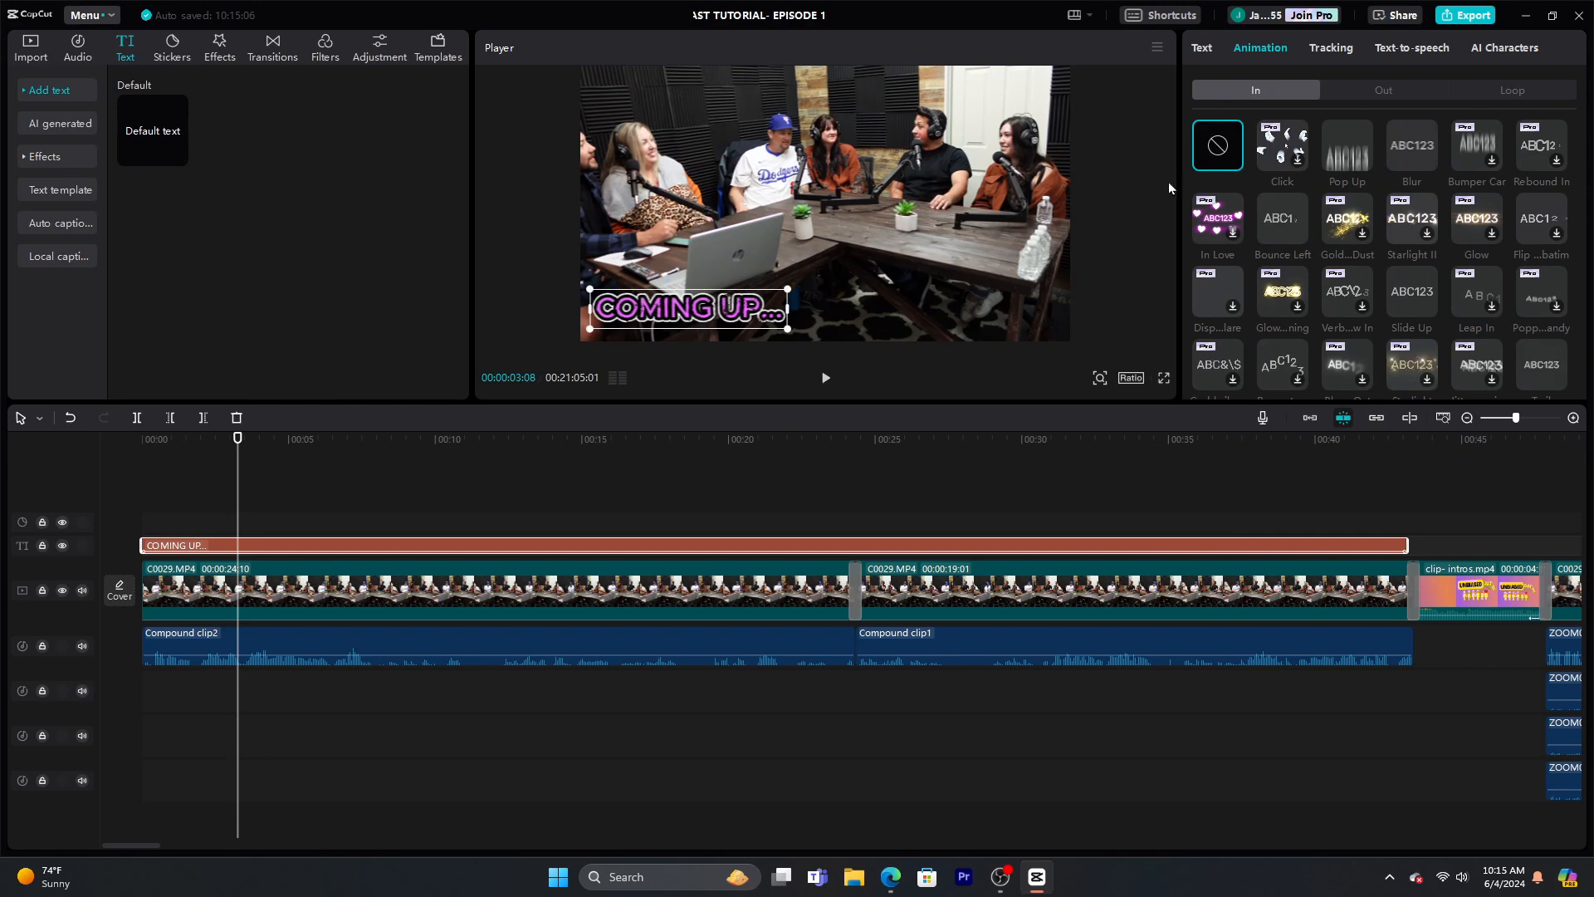
{"action": "left_click", "coordinate": [1342, 150]}
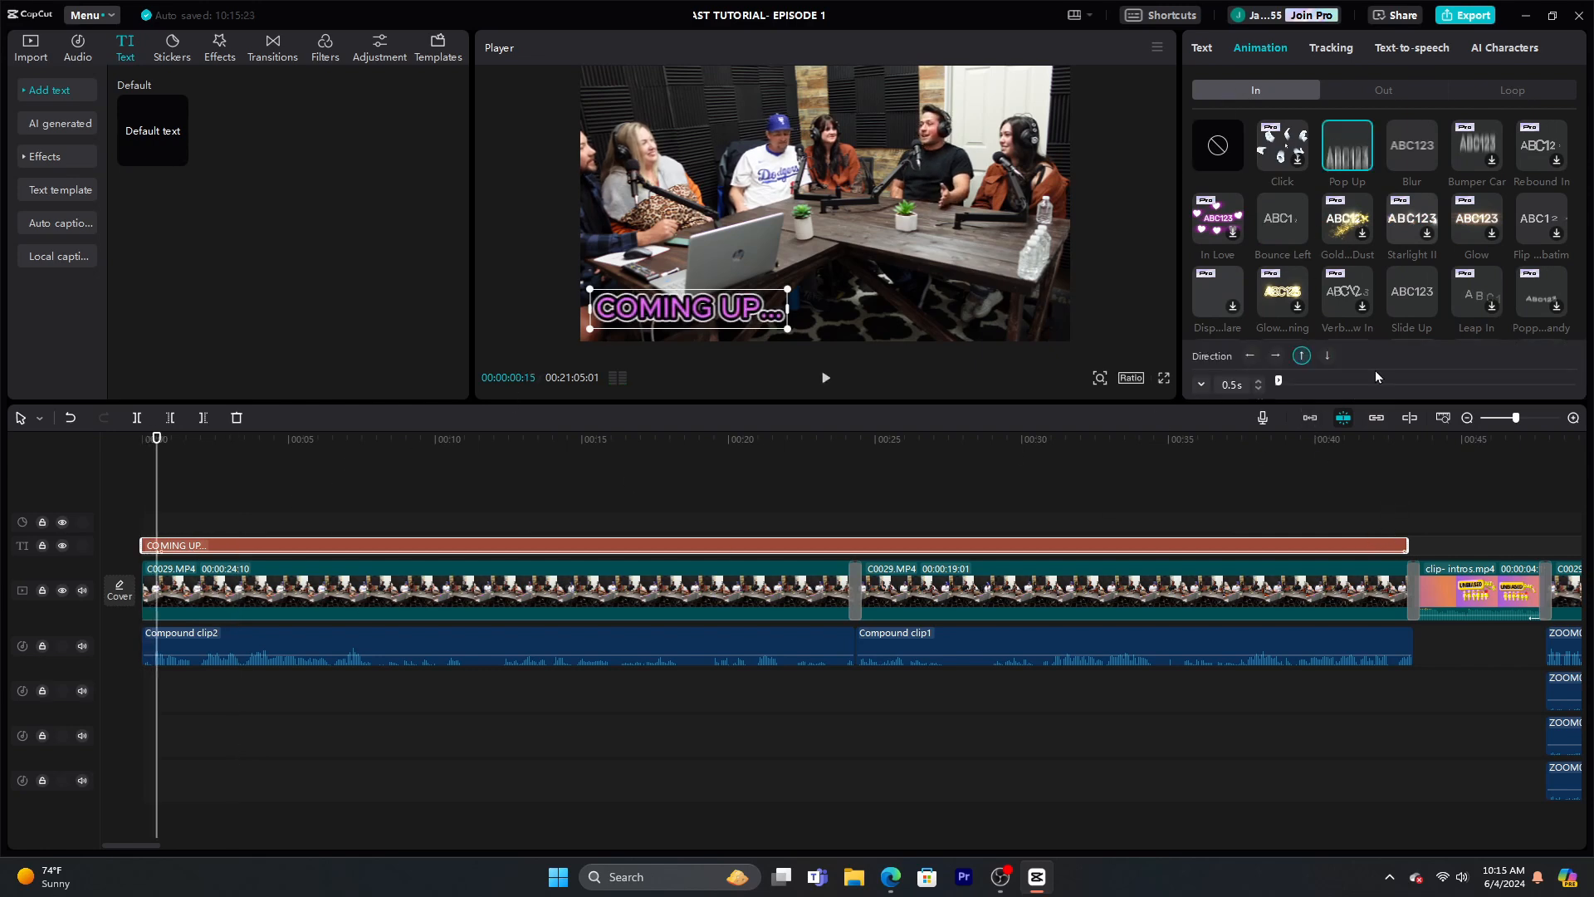
{"action": "left_click", "coordinate": [1381, 93]}
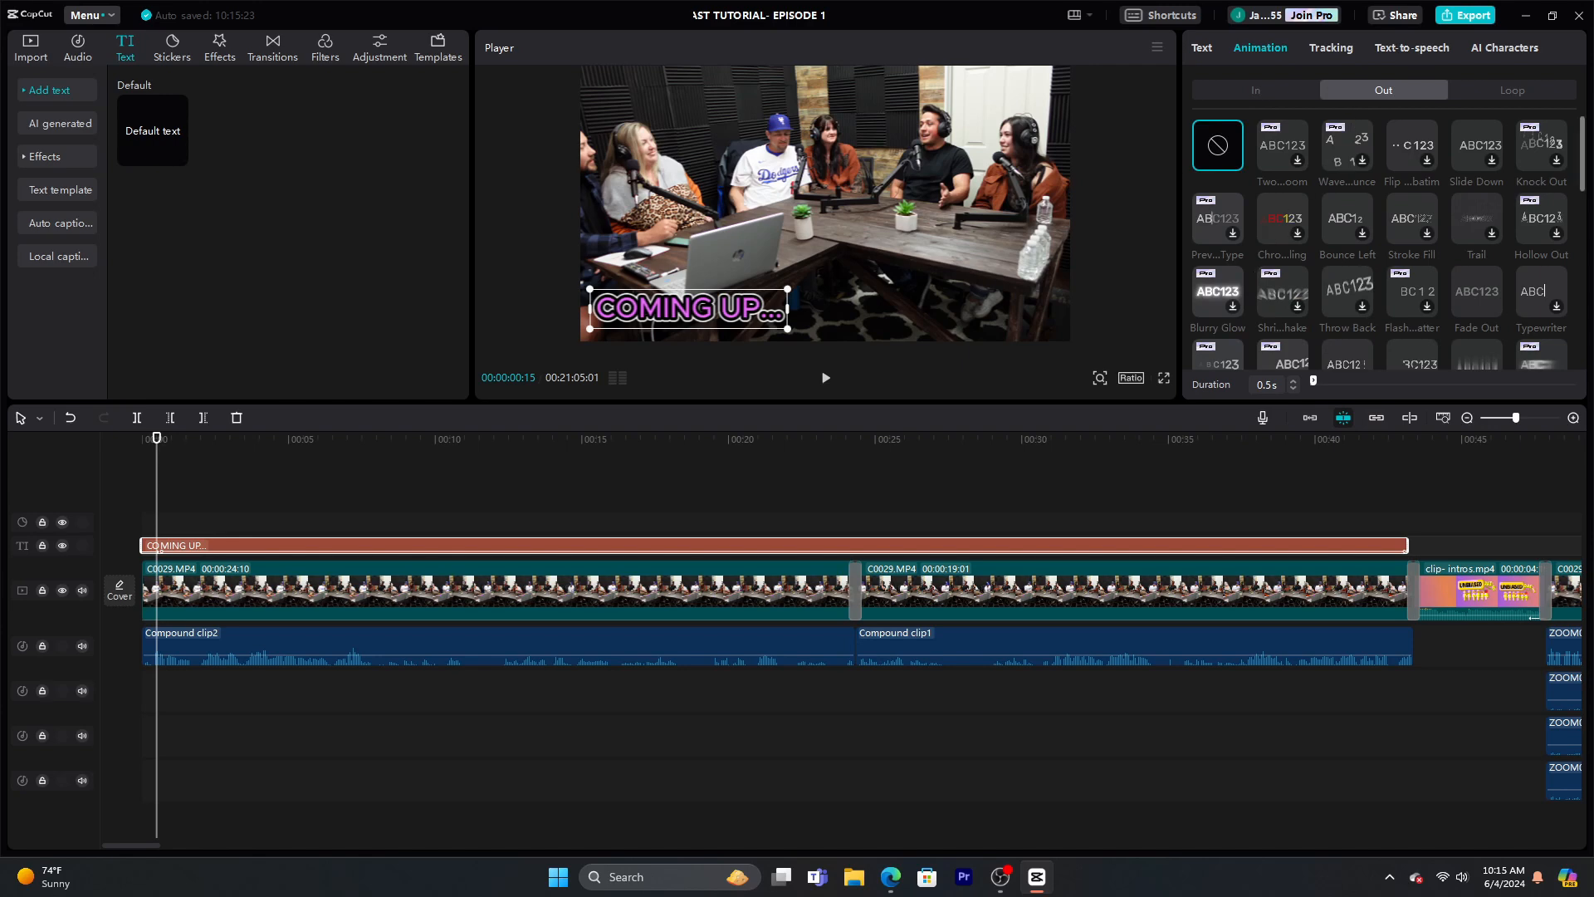
{"action": "left_click", "coordinate": [1493, 294]}
Play from about 00:00:41:24 into the intro to check how the COMING UP... text exits
{"action": "left_click", "coordinate": [1369, 505]}
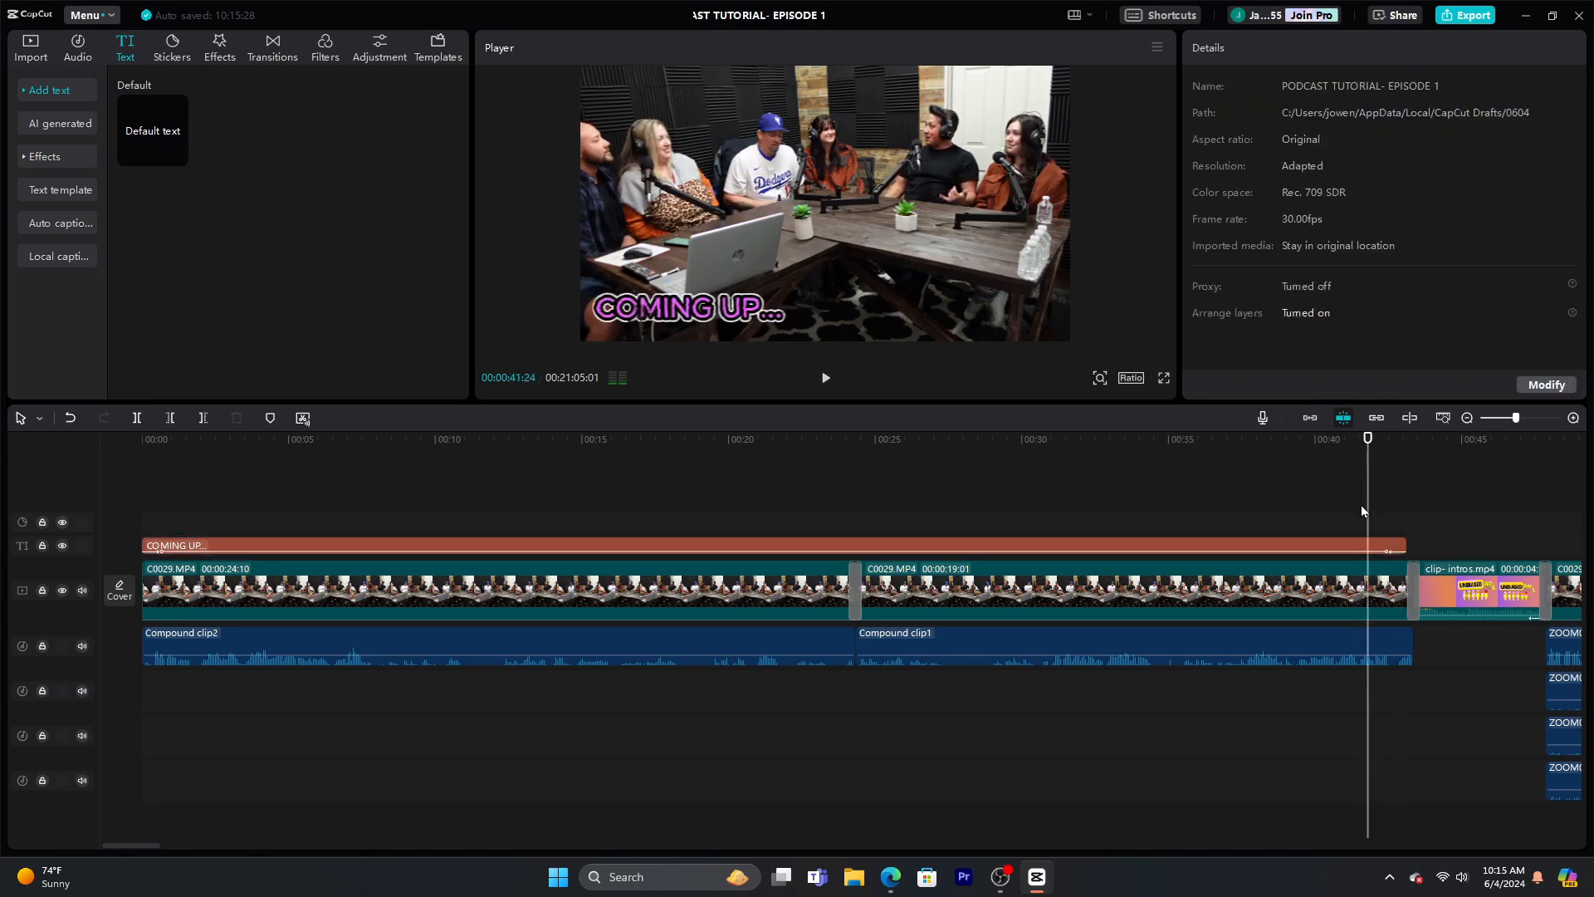
{"action": "left_click", "coordinate": [826, 378]}
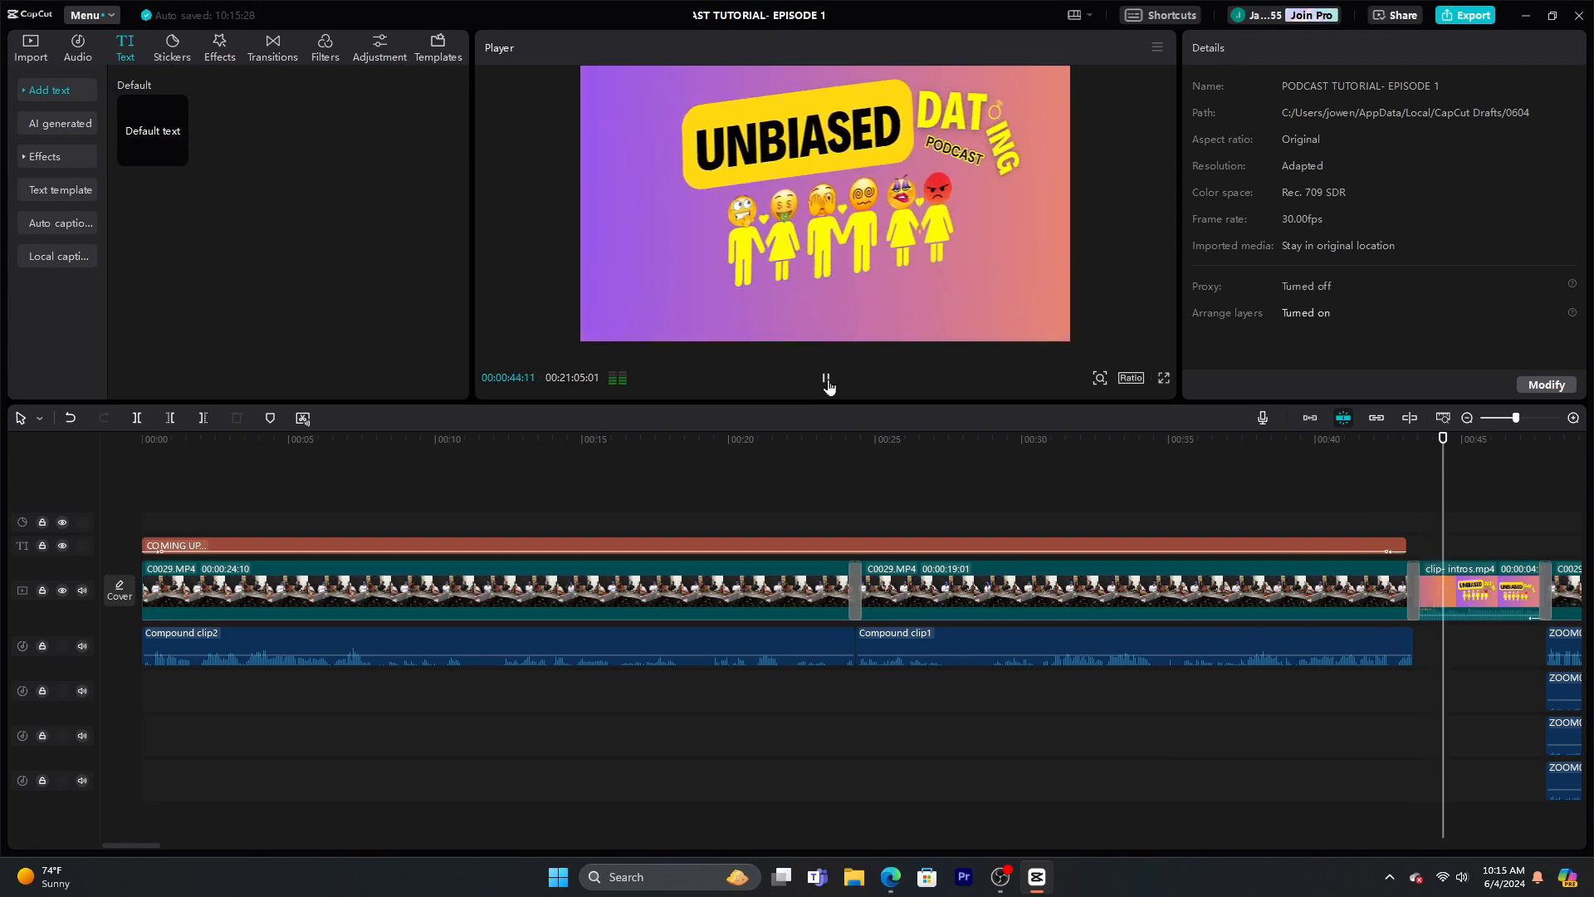
{"action": "left_click", "coordinate": [826, 380]}
Combine the four ZOOM0003 audio tracks following the intro into one compound clip
{"action": "left_click", "coordinate": [1468, 418]}
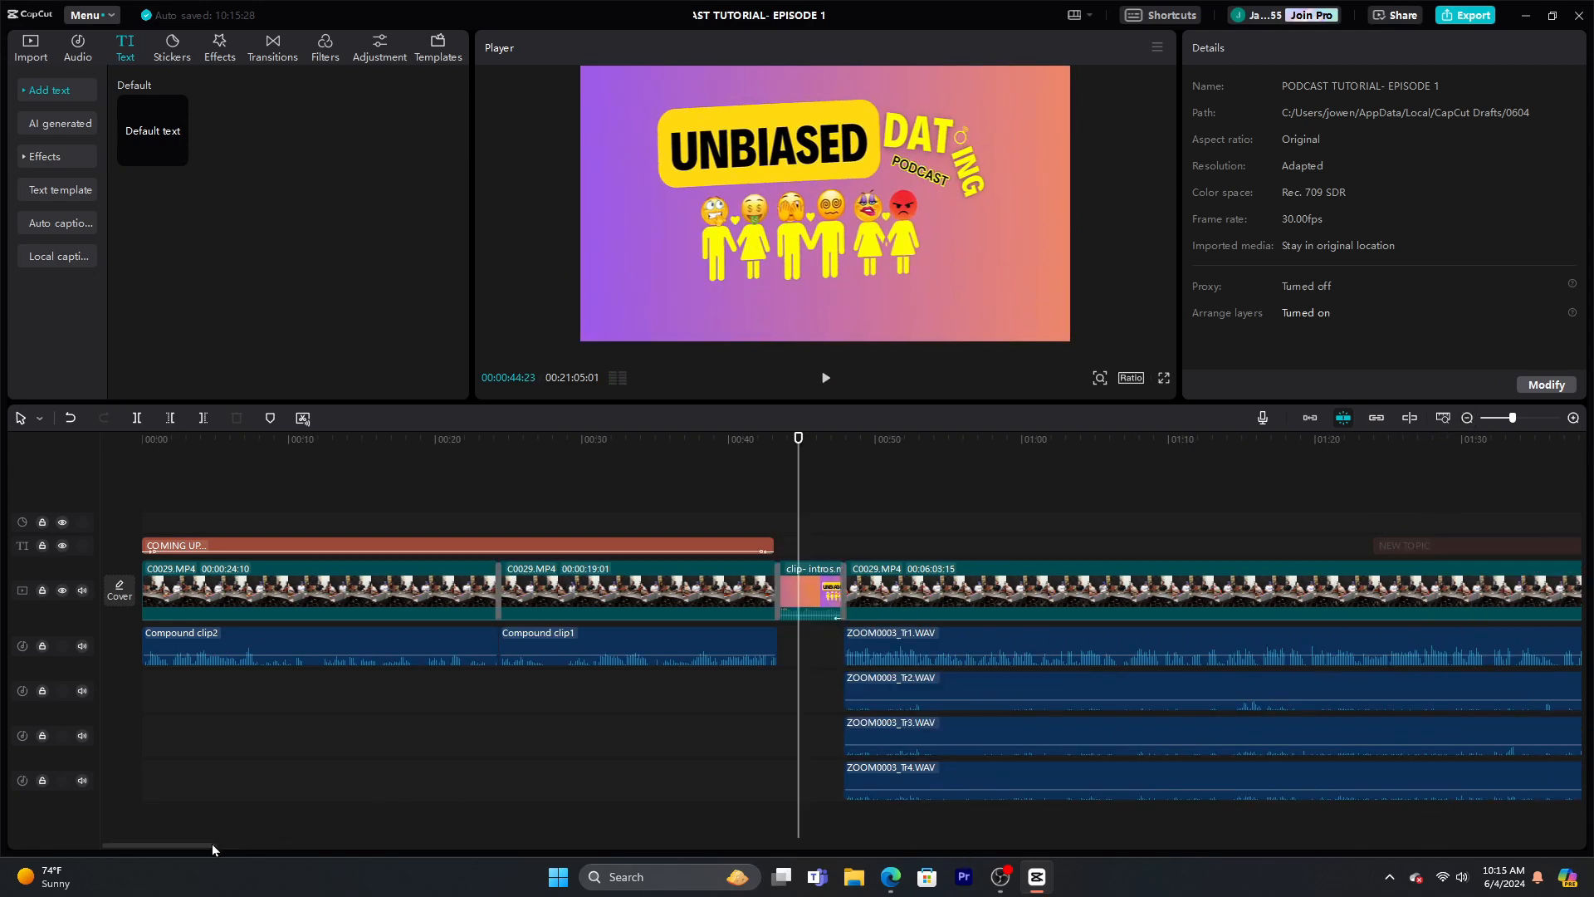
{"action": "left_click_drag", "start_coordinate": [212, 843], "coordinate": [223, 844]}
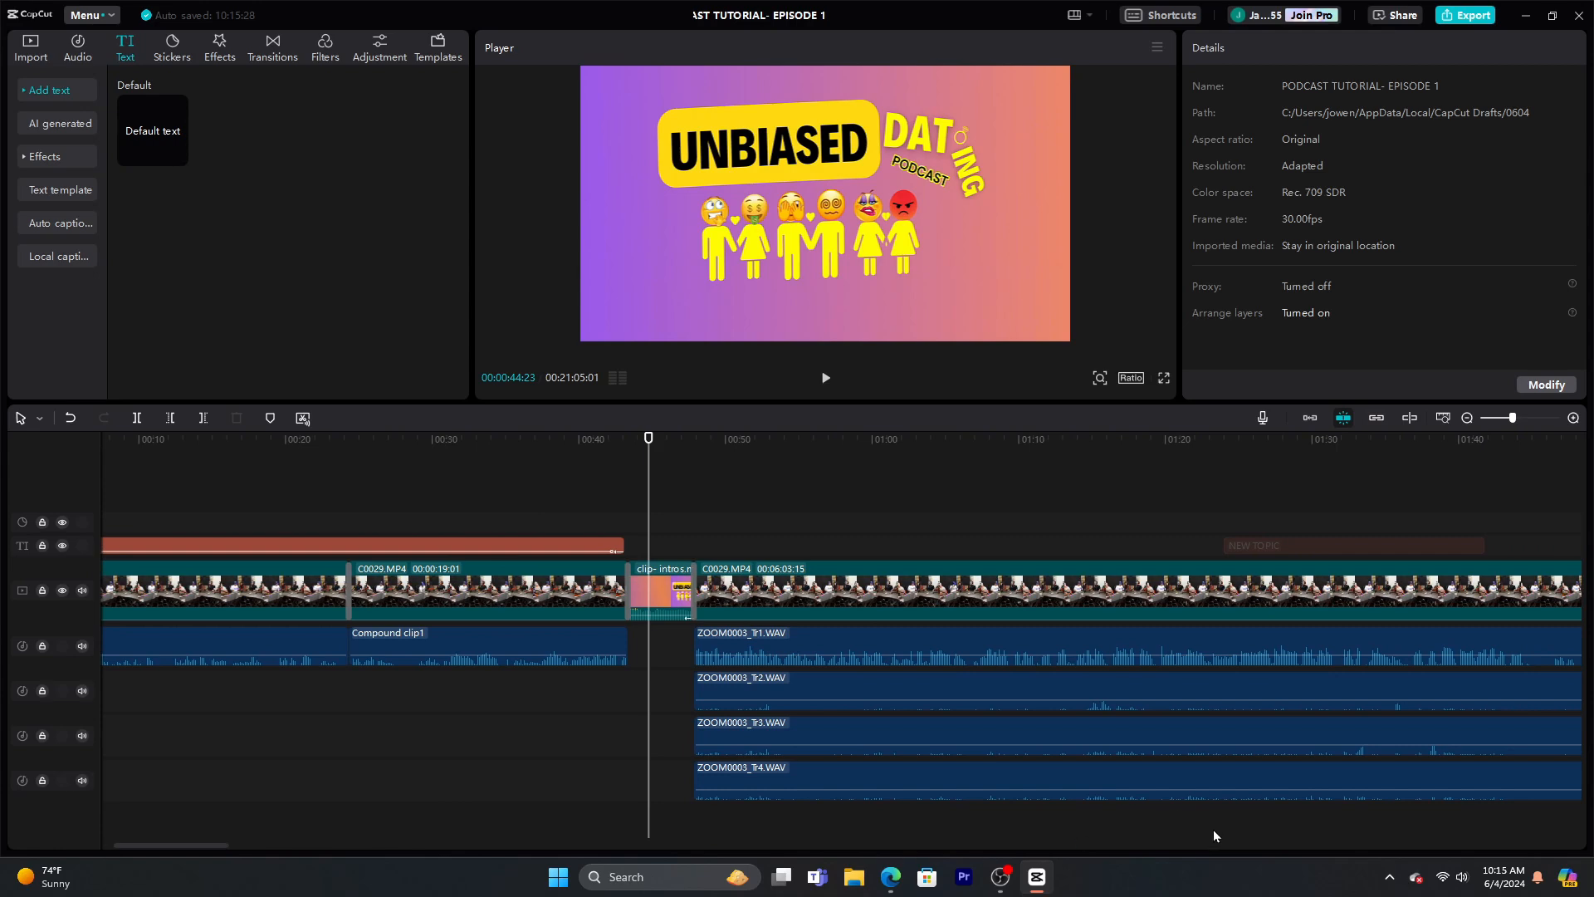
{"action": "left_click_drag", "start_coordinate": [1232, 836], "coordinate": [1084, 689]}
{"action": "right_click", "coordinate": [1073, 690]}
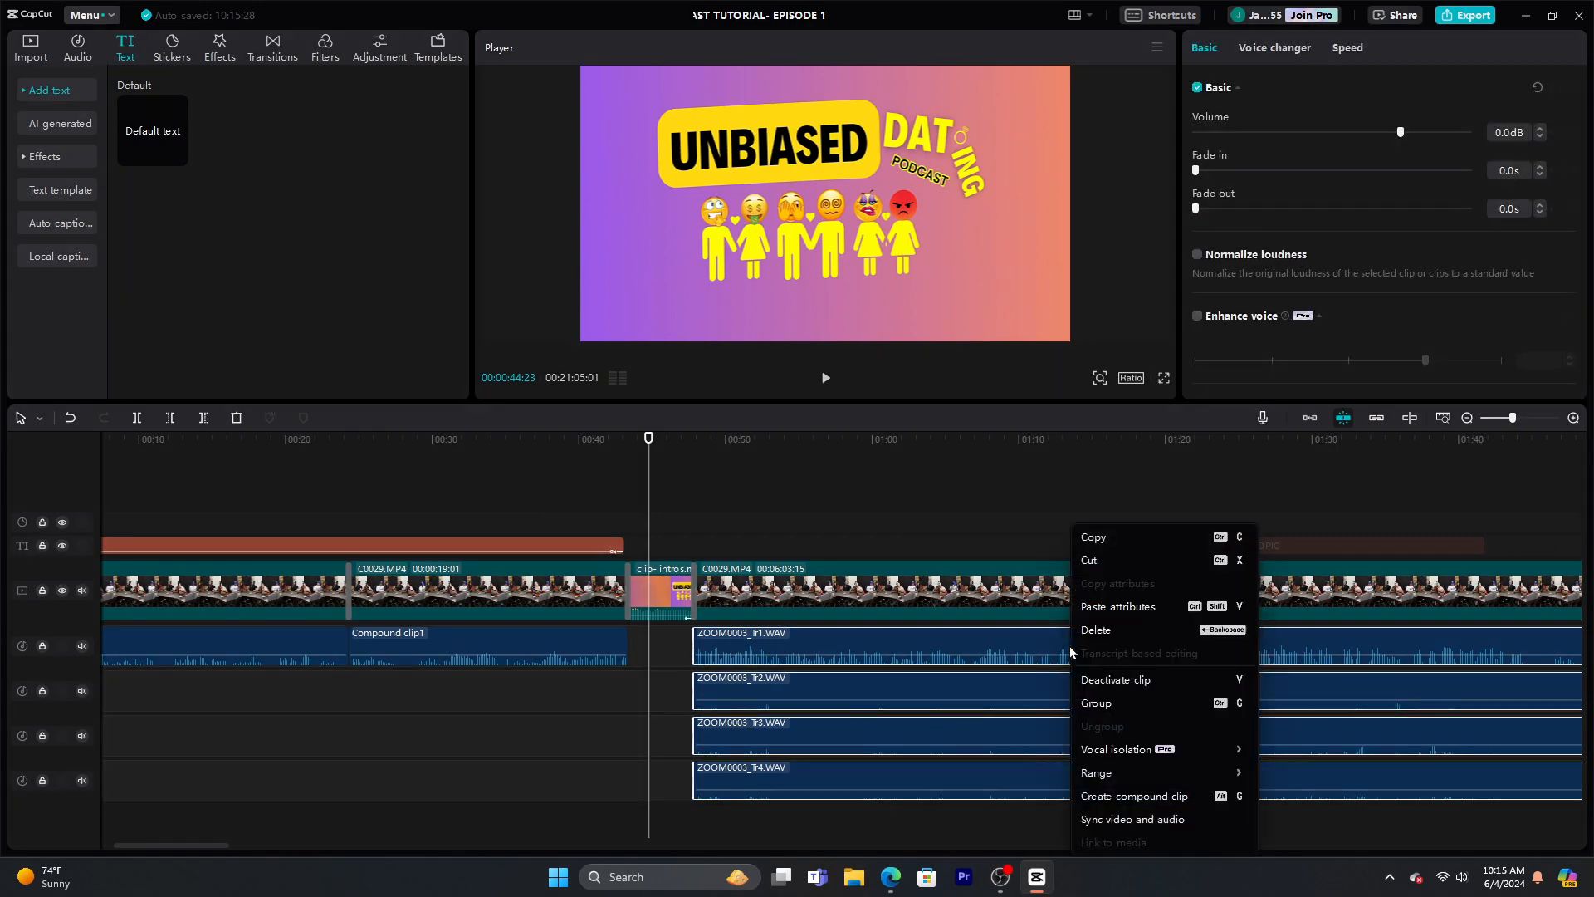
{"action": "left_click", "coordinate": [1149, 797]}
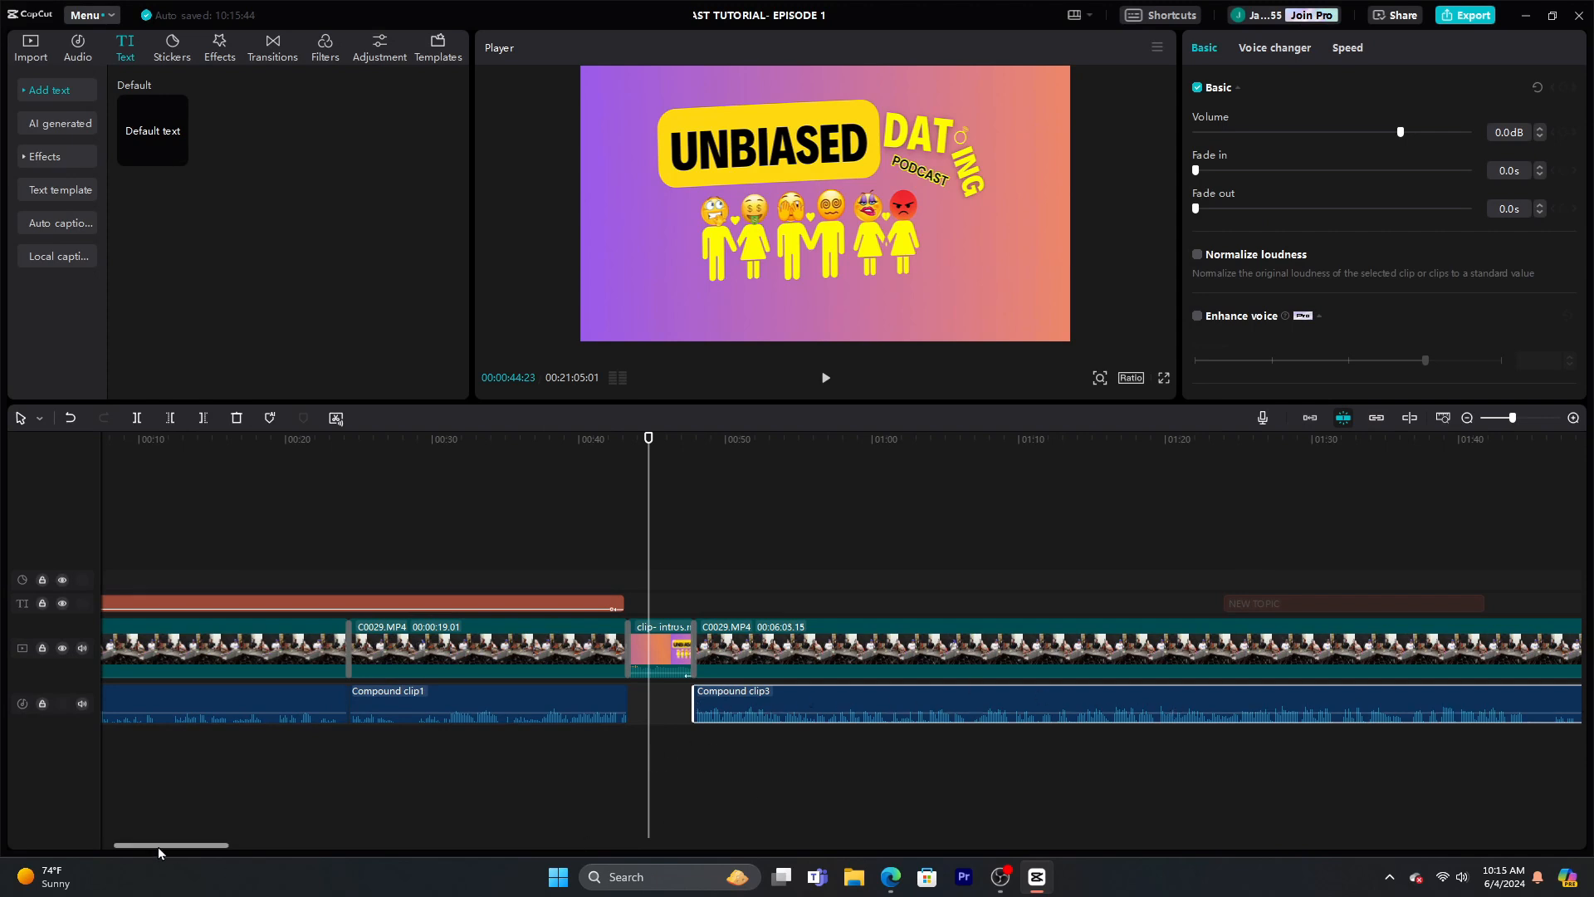
Review the whole timeline against the framework and clip notes on the Trello card and check the end of the episode
{"action": "left_click_drag", "start_coordinate": [165, 844], "coordinate": [217, 846]}
{"action": "left_click", "coordinate": [1467, 417]}
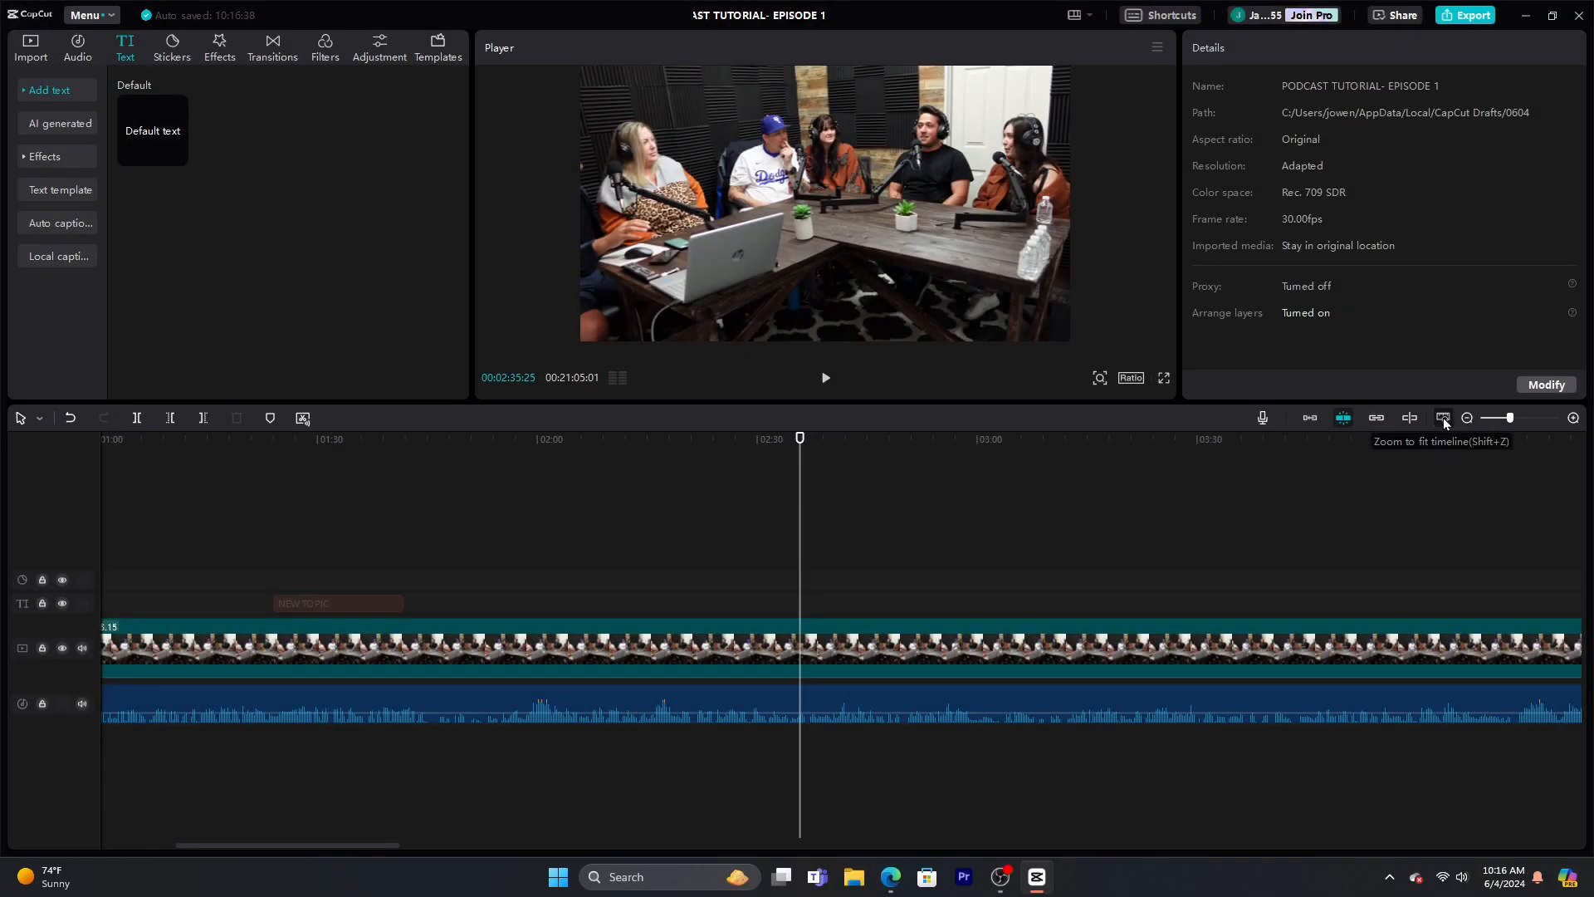
{"action": "left_click", "coordinate": [1444, 418]}
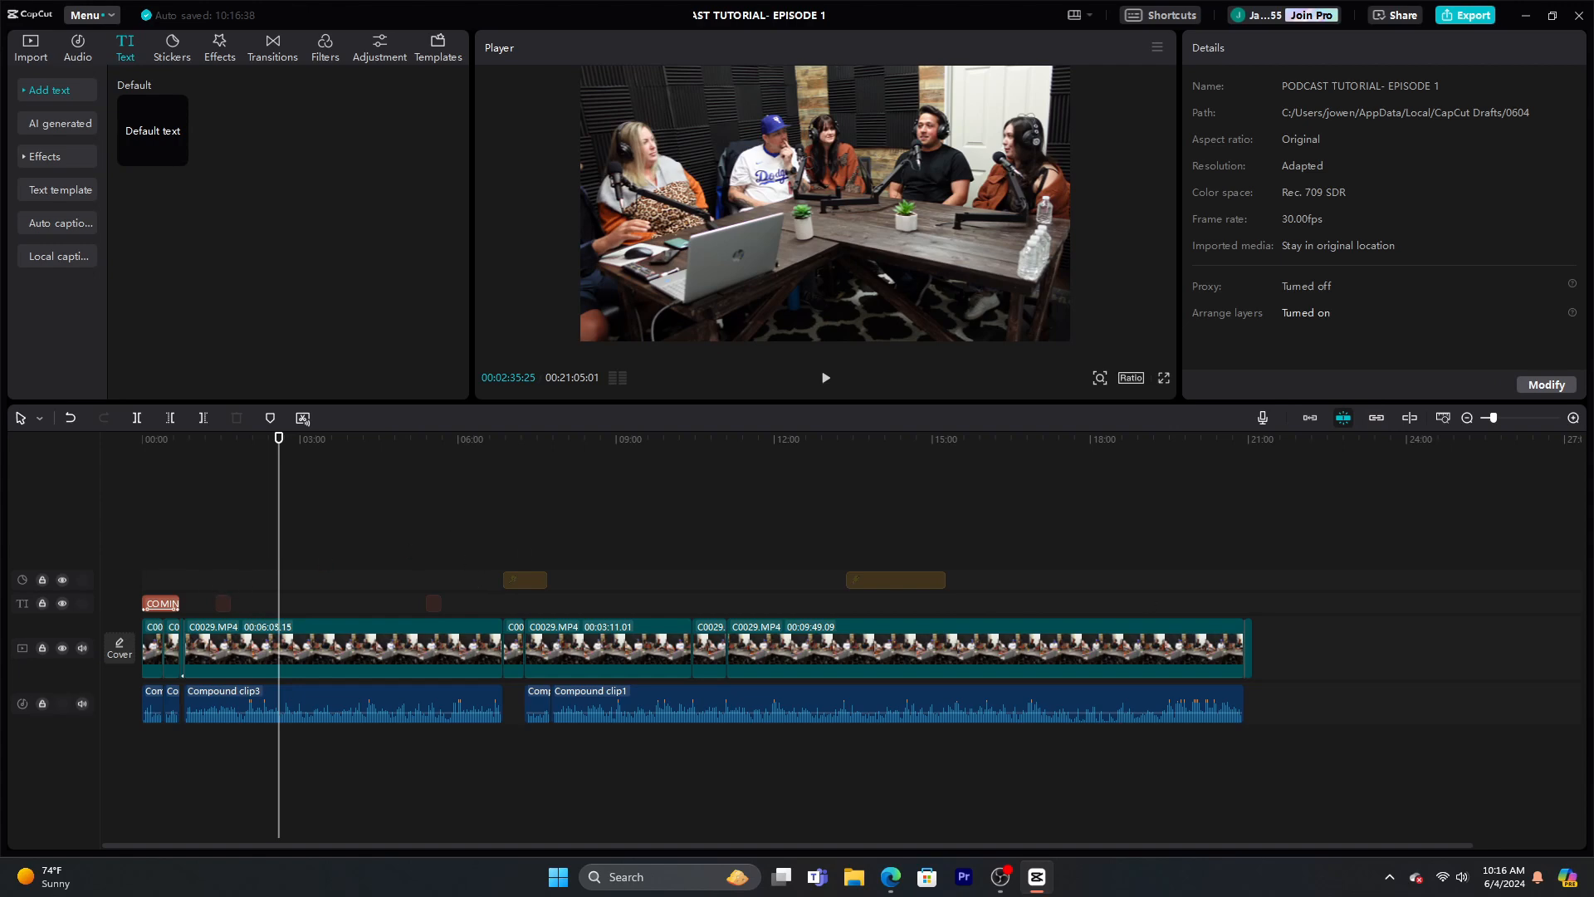
{"action": "left_click_drag", "start_coordinate": [1593, 352], "coordinate": [1364, 352]}
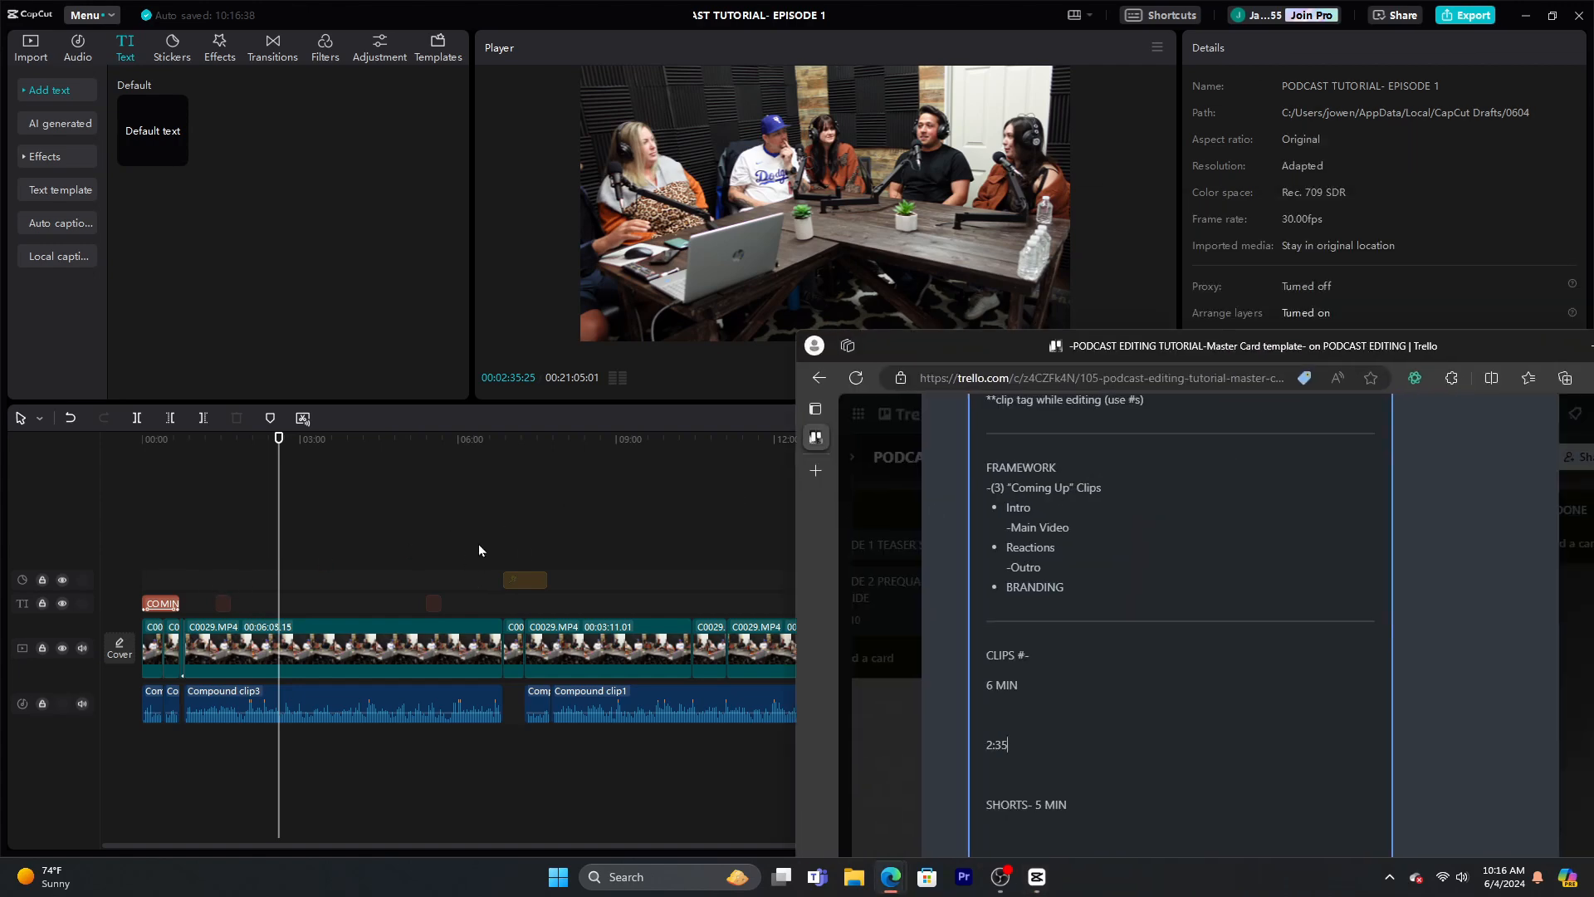
{"action": "left_click_drag", "start_coordinate": [1203, 355], "coordinate": [1593, 355]}
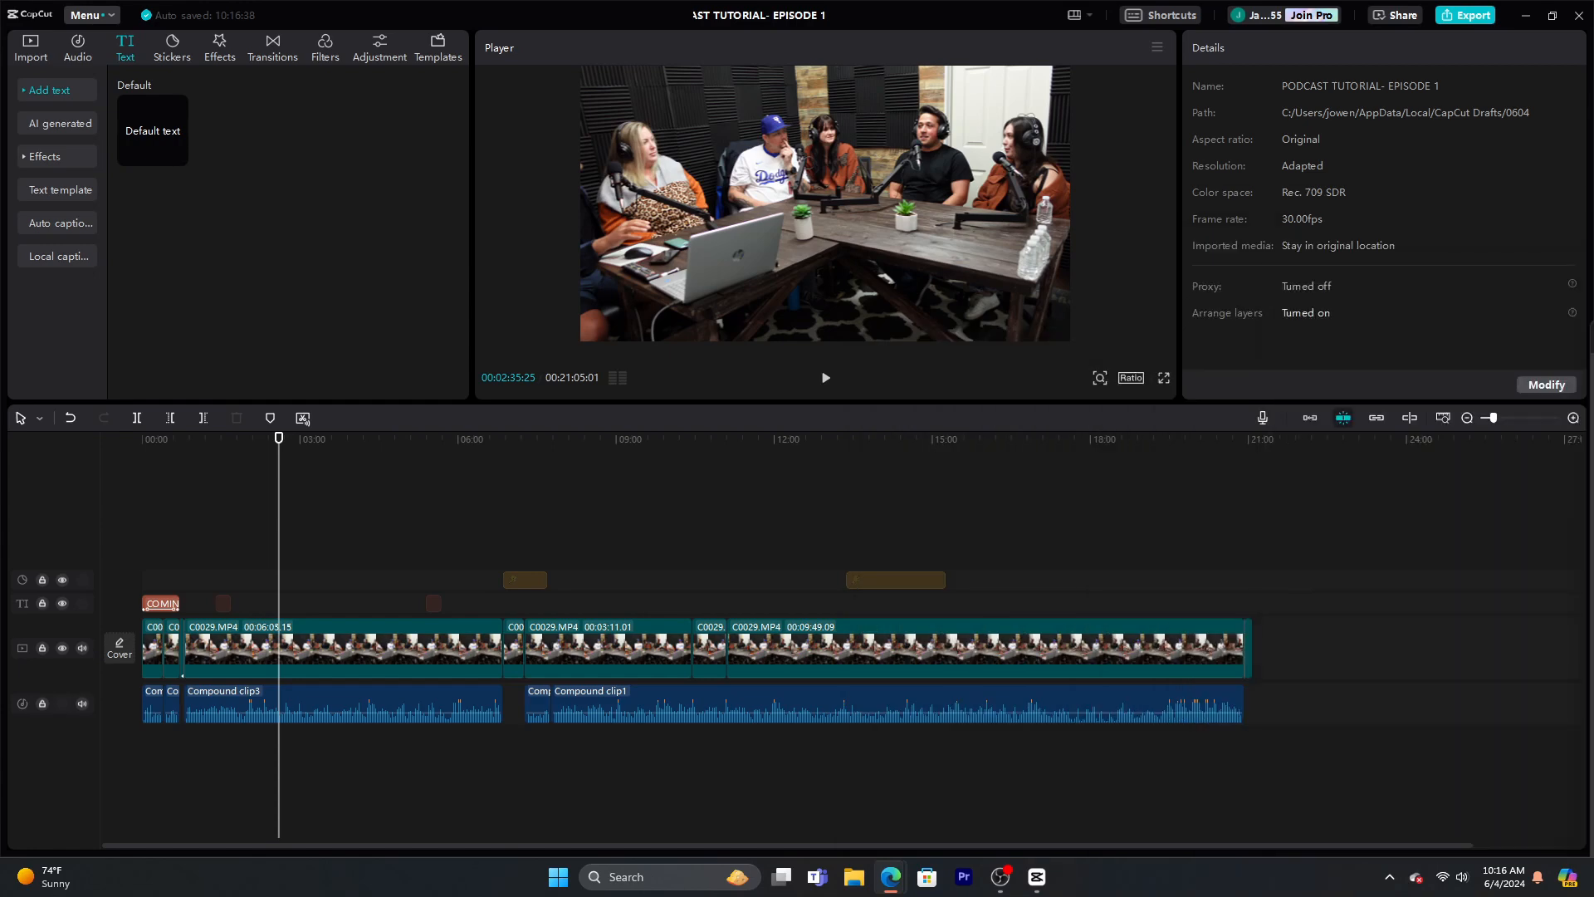
{"action": "left_click", "coordinate": [1240, 563]}
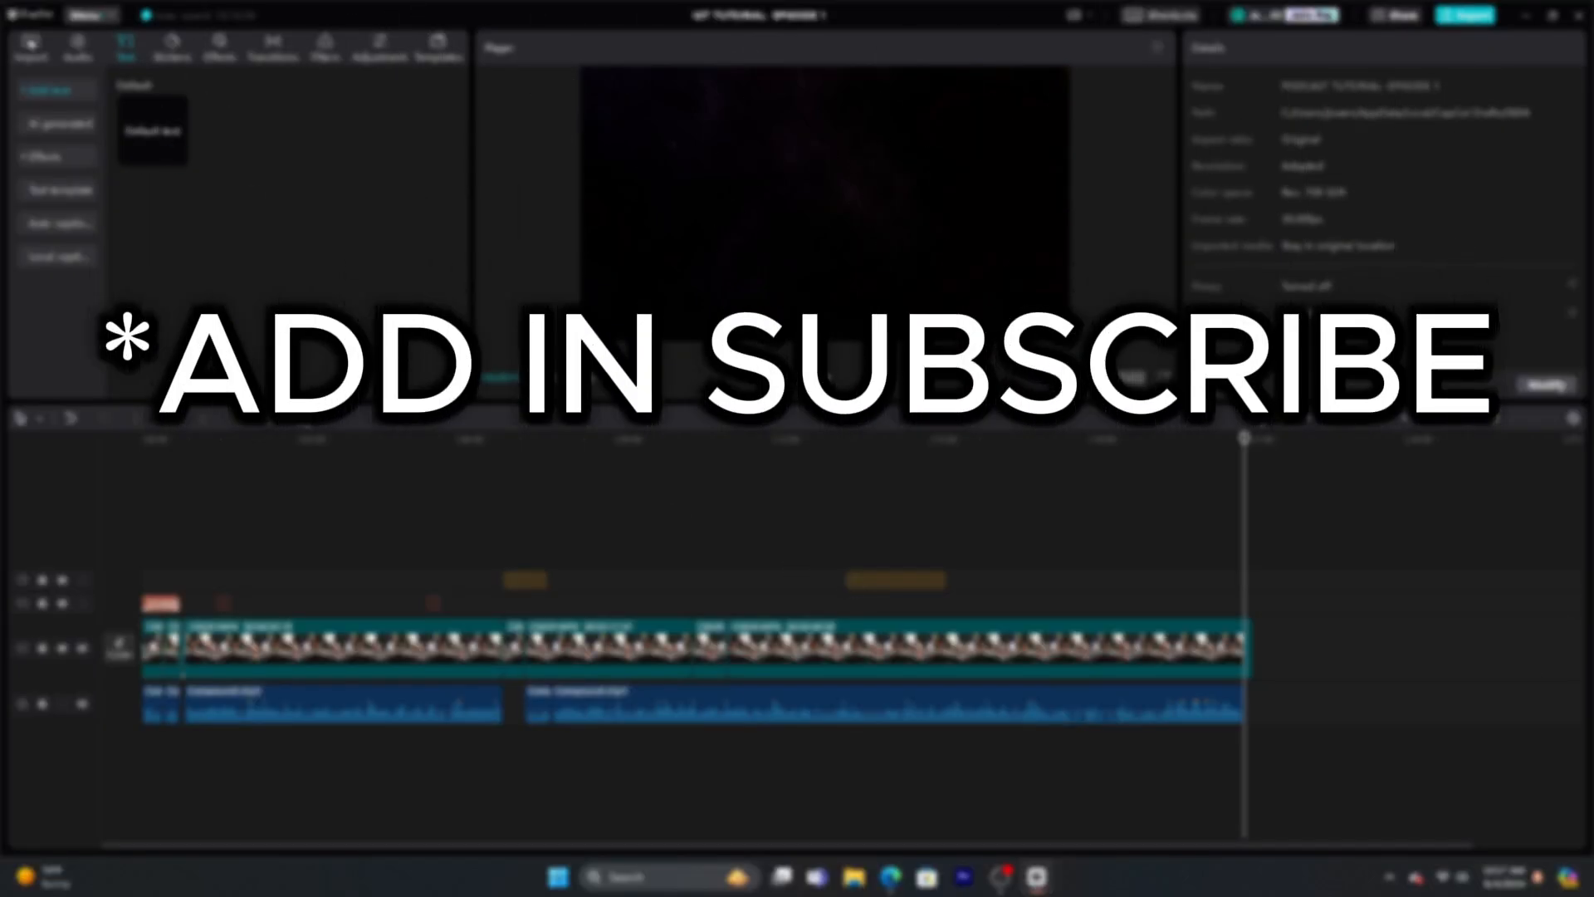
Place the green-screen subscribe animation on a track above the main video at 00:00:49:23, just after the intro, and preview it
{"action": "left_click", "coordinate": [195, 463]}
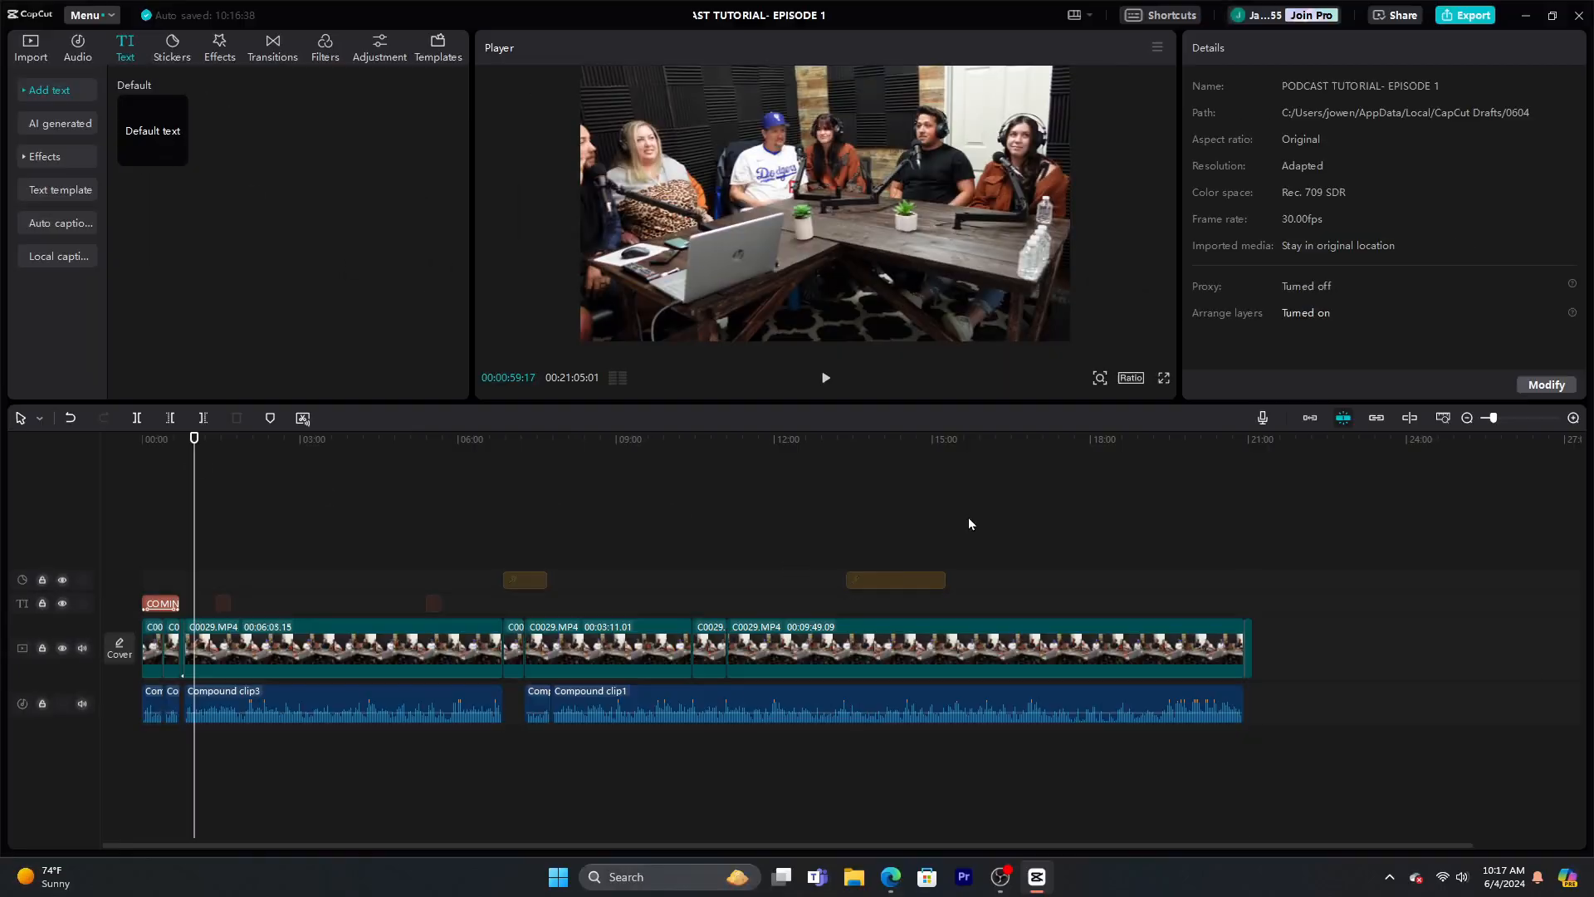
{"action": "left_click", "coordinate": [1574, 418]}
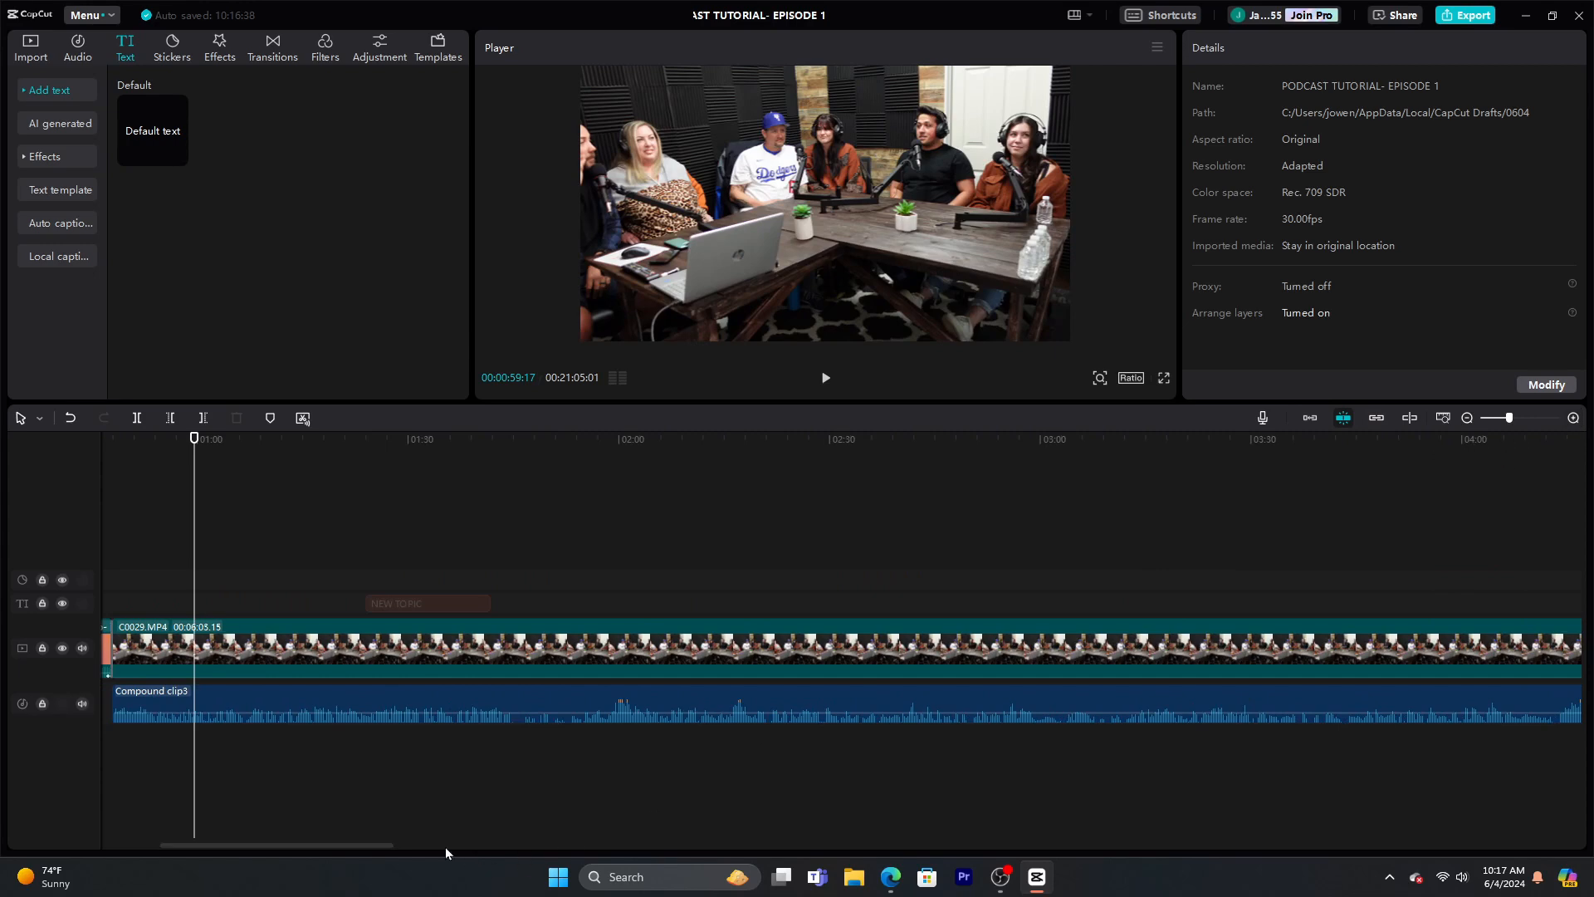
{"action": "left_click_drag", "start_coordinate": [312, 845], "coordinate": [272, 845]}
{"action": "left_click", "coordinate": [368, 556]}
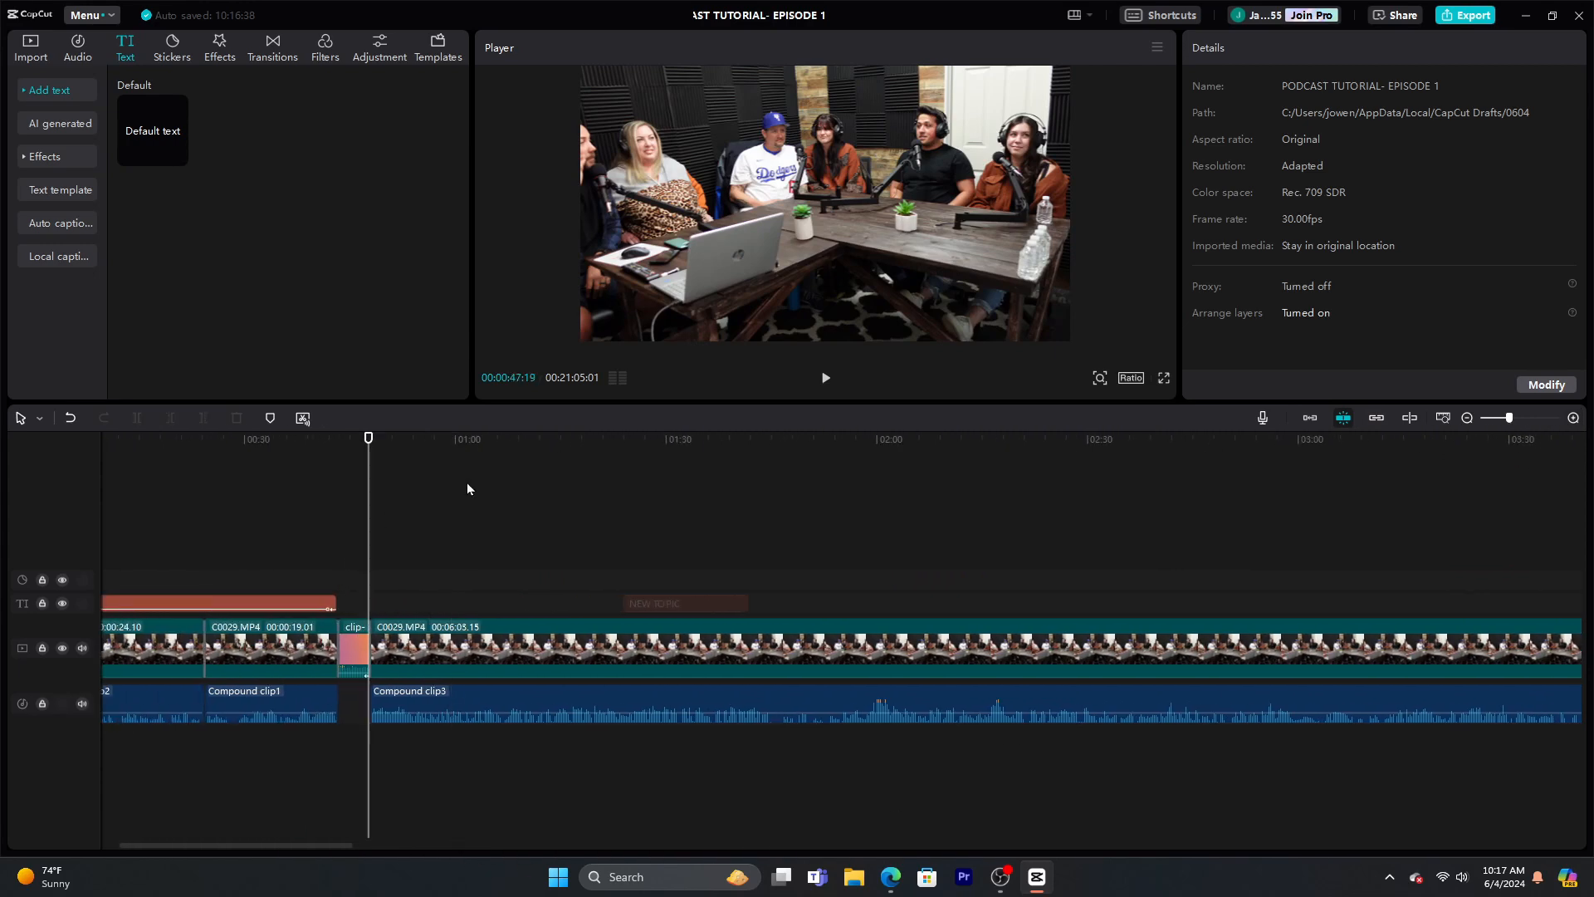
{"action": "left_click", "coordinate": [828, 382]}
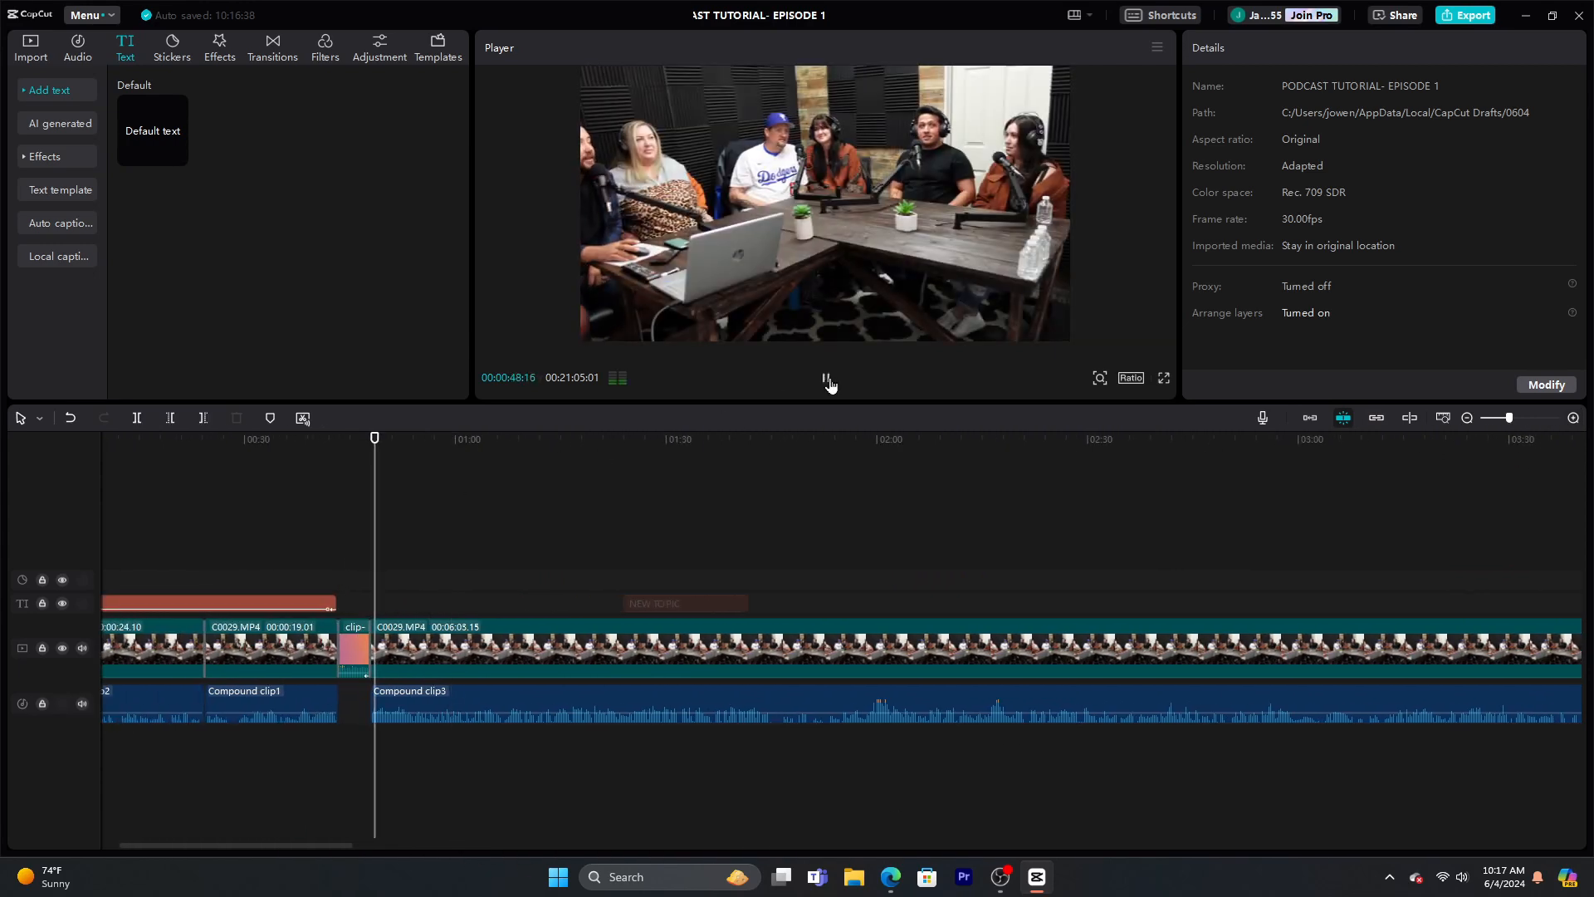
{"action": "left_click", "coordinate": [829, 383]}
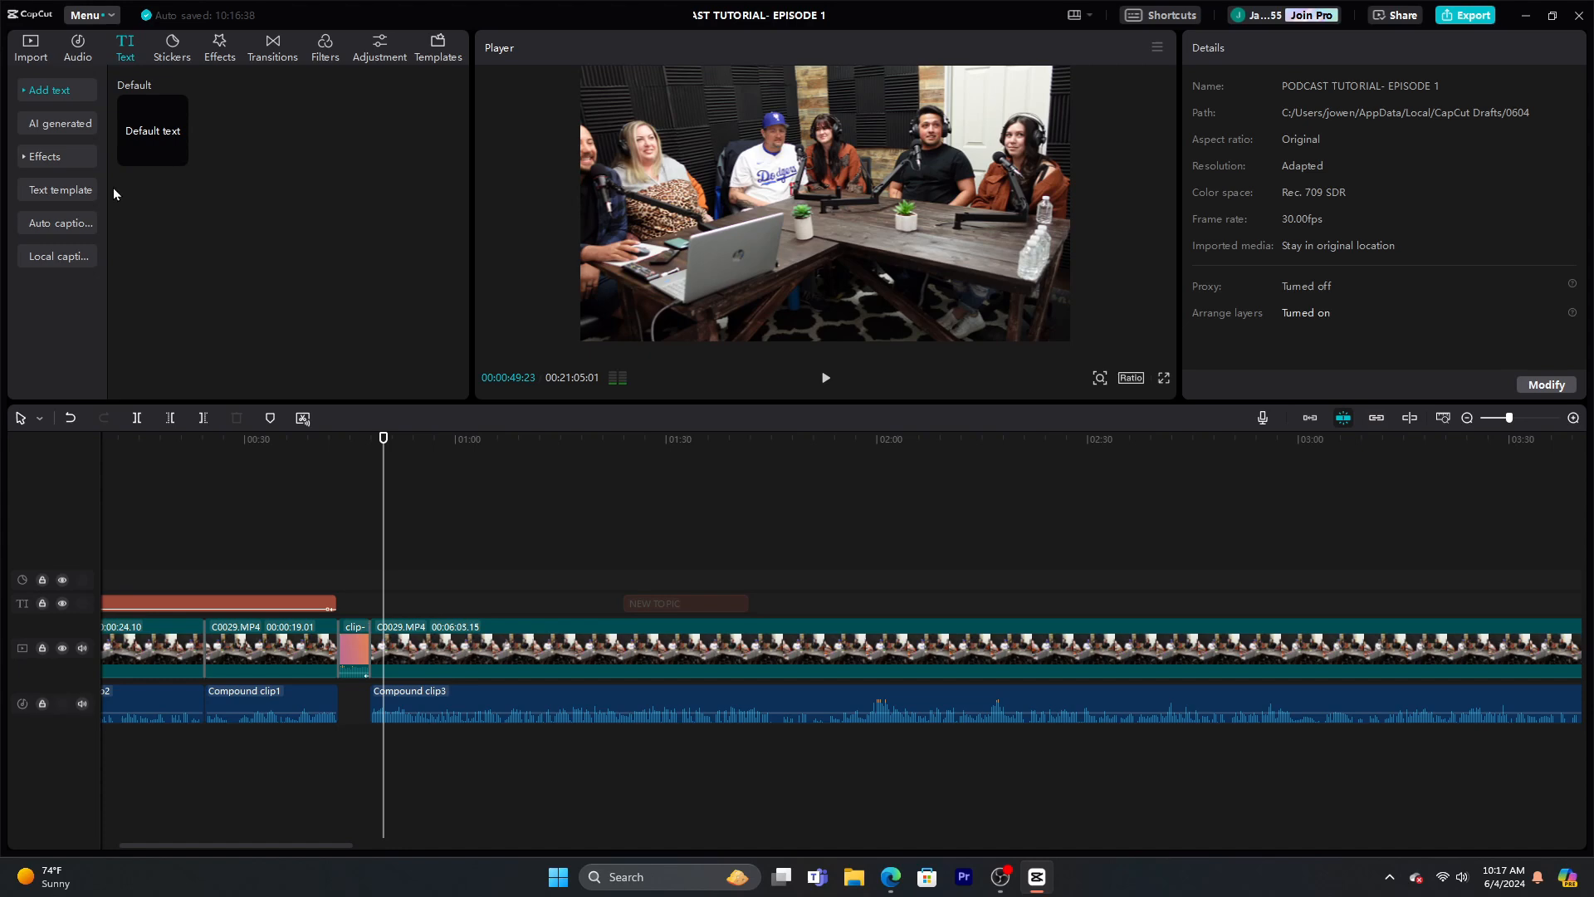
{"action": "left_click", "coordinate": [31, 49]}
{"action": "left_click_drag", "start_coordinate": [398, 173], "coordinate": [386, 562]}
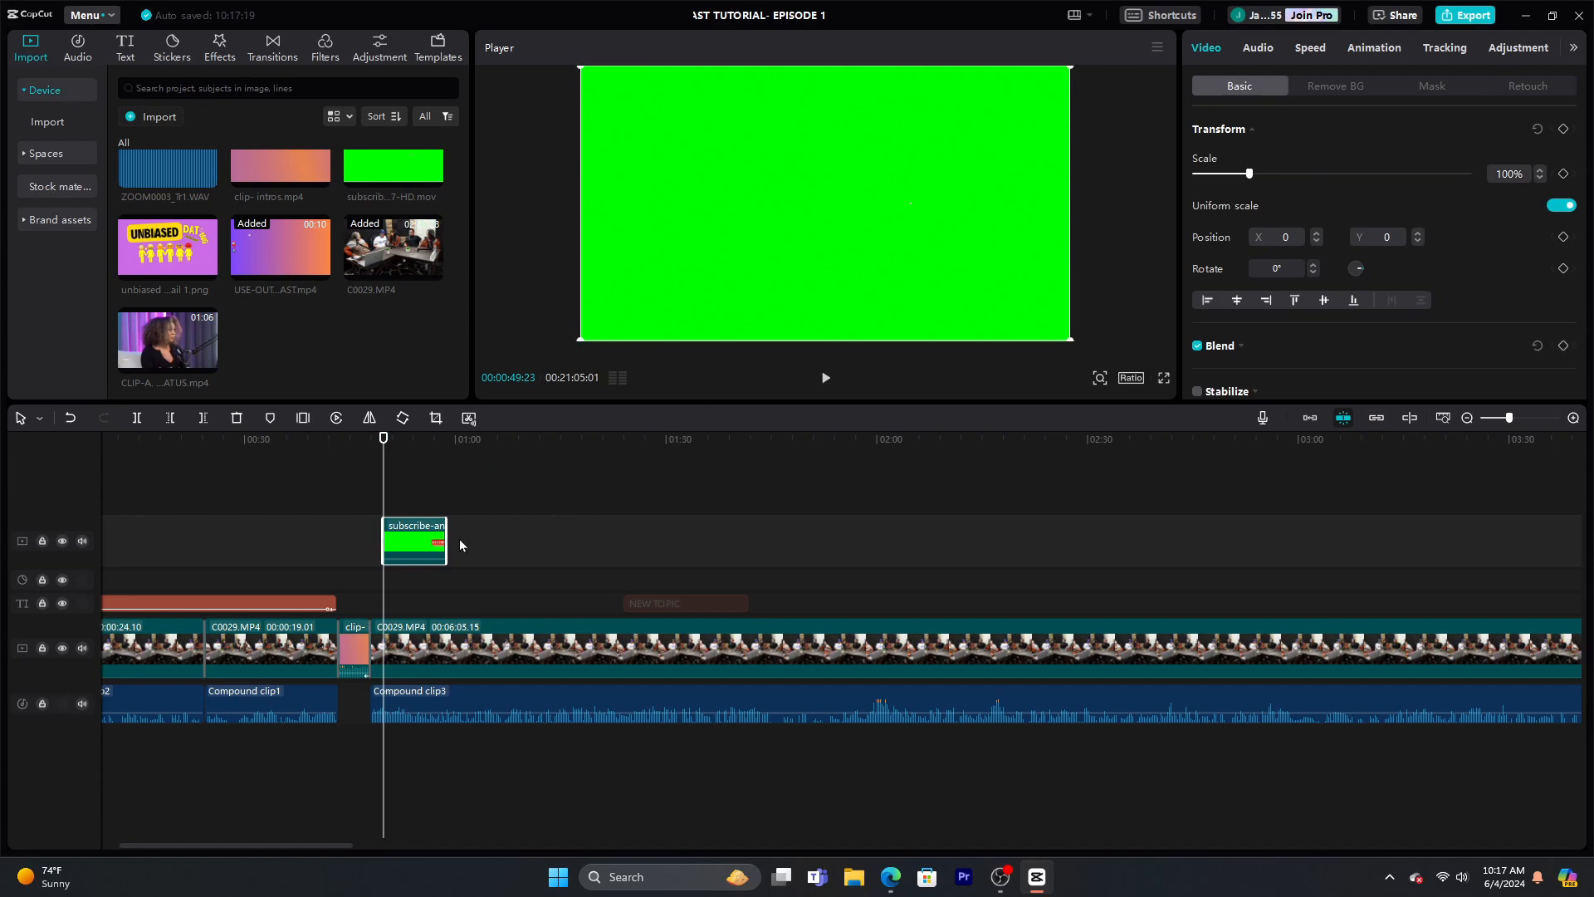
{"action": "left_click", "coordinate": [826, 382]}
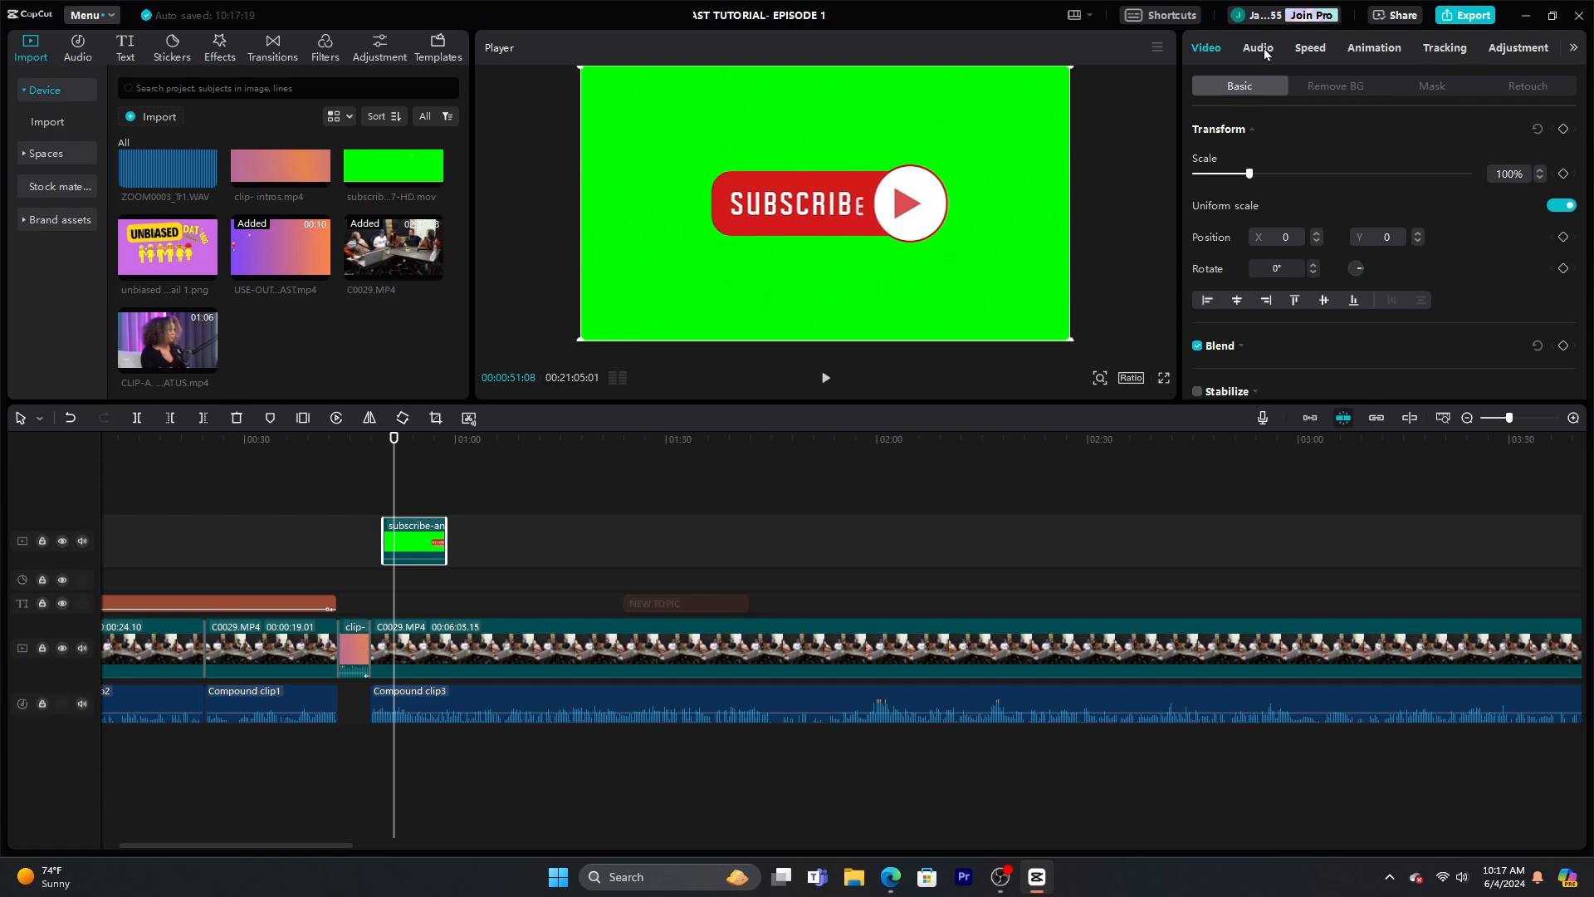
Key out the subscribe animation's green background with Chroma key, picking its green colour and setting the intensity to 30
{"action": "left_click", "coordinate": [1337, 88]}
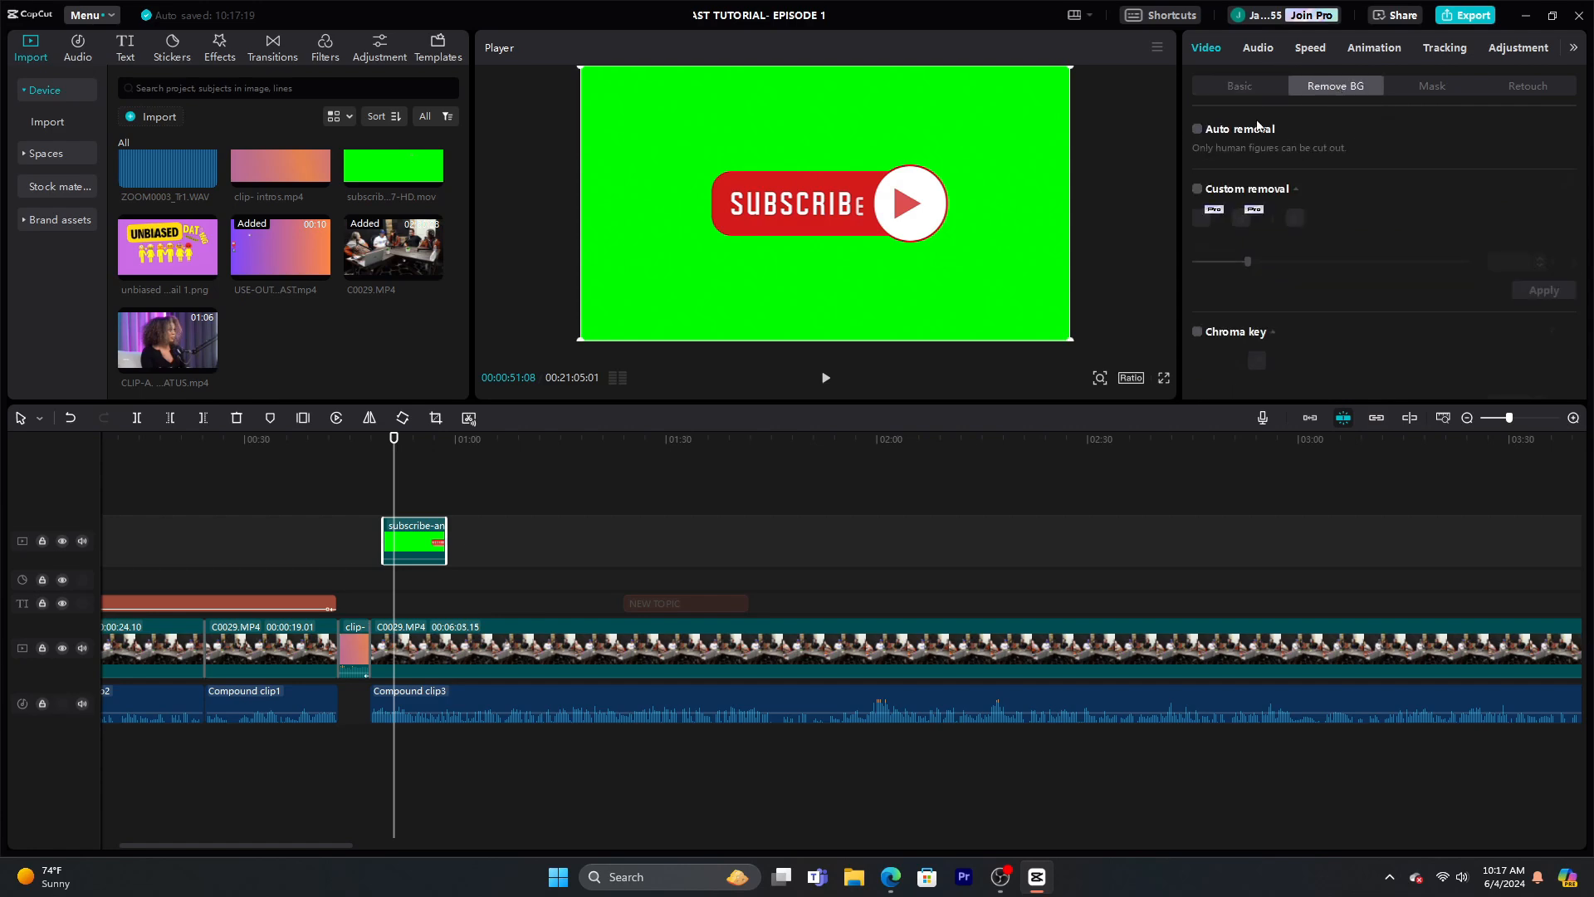
{"action": "left_click", "coordinate": [1198, 333]}
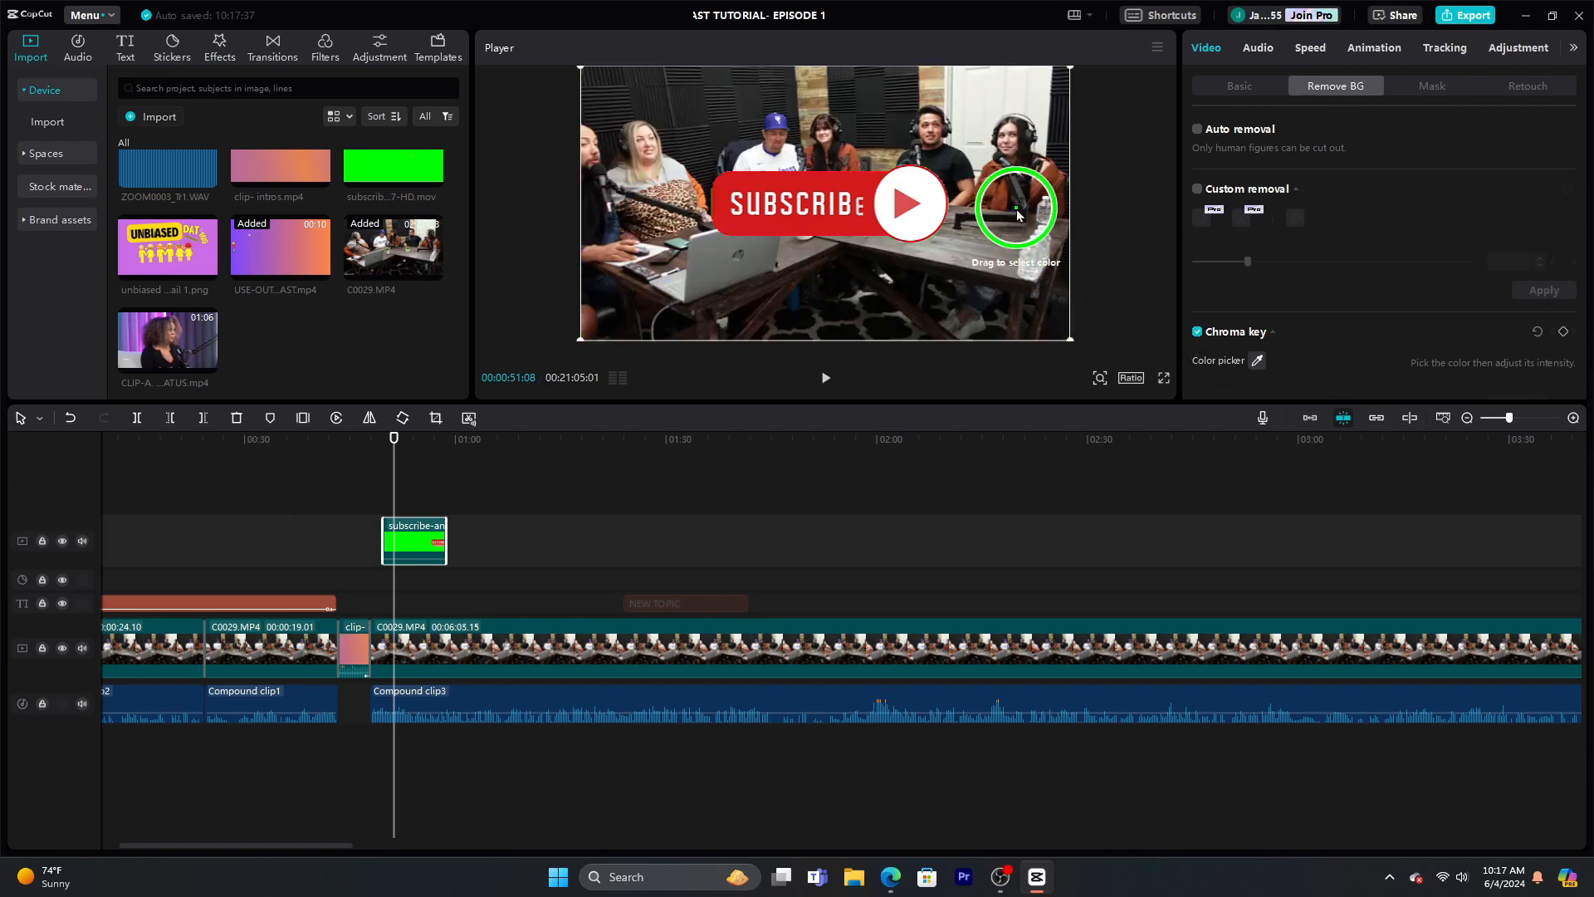
{"action": "left_click", "coordinate": [1017, 215]}
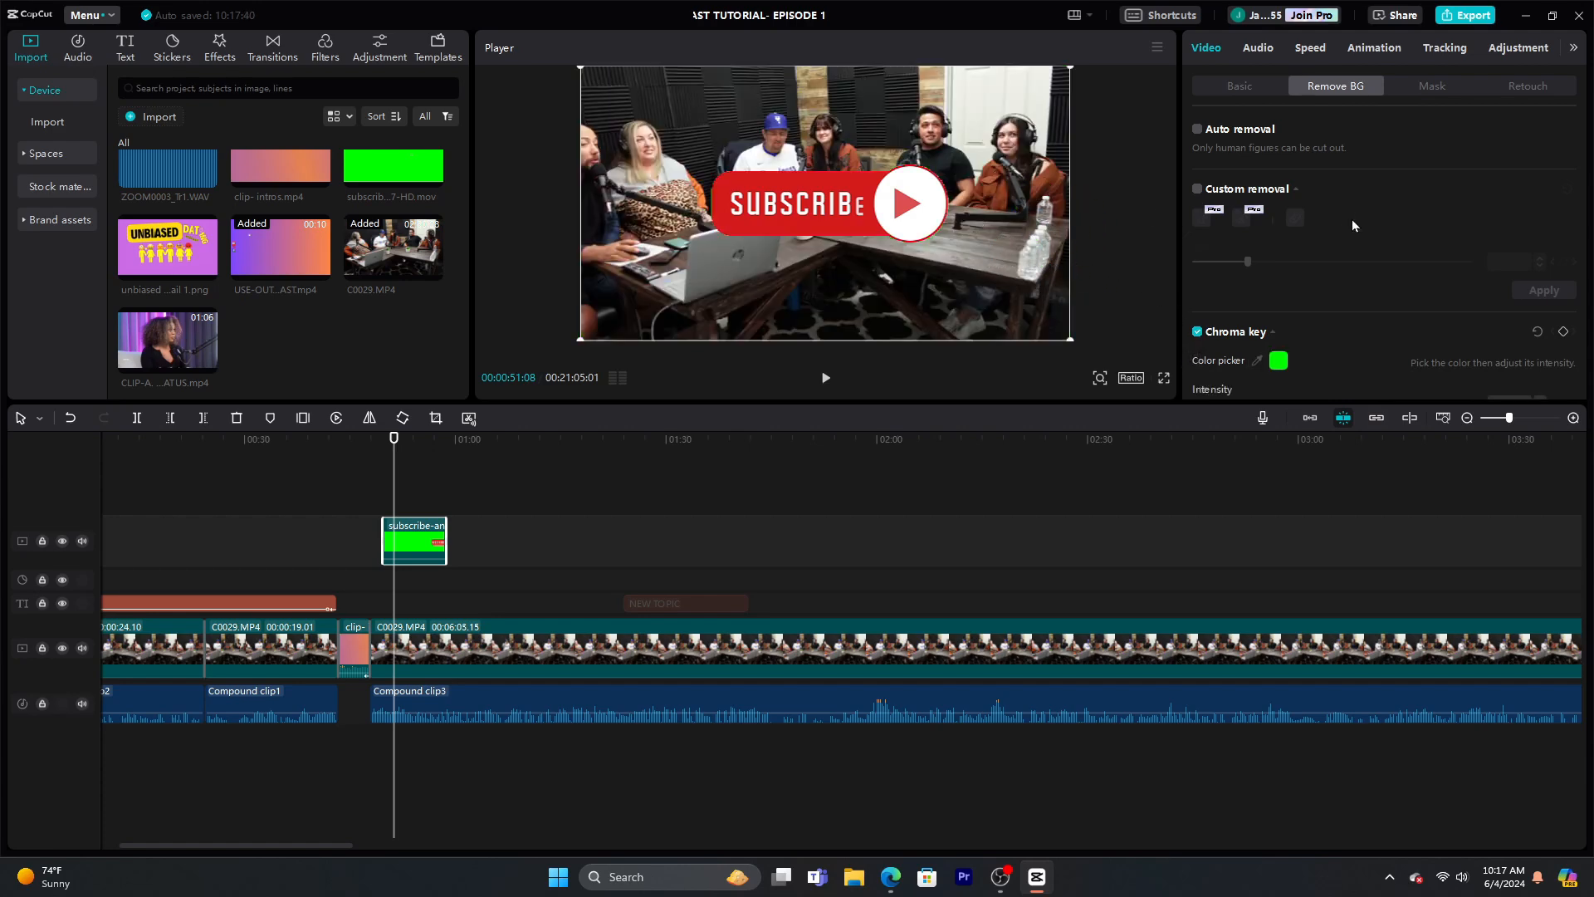
{"action": "scroll", "coordinate": [1352, 219], "scroll_direction": "down", "scroll_amount": 2}
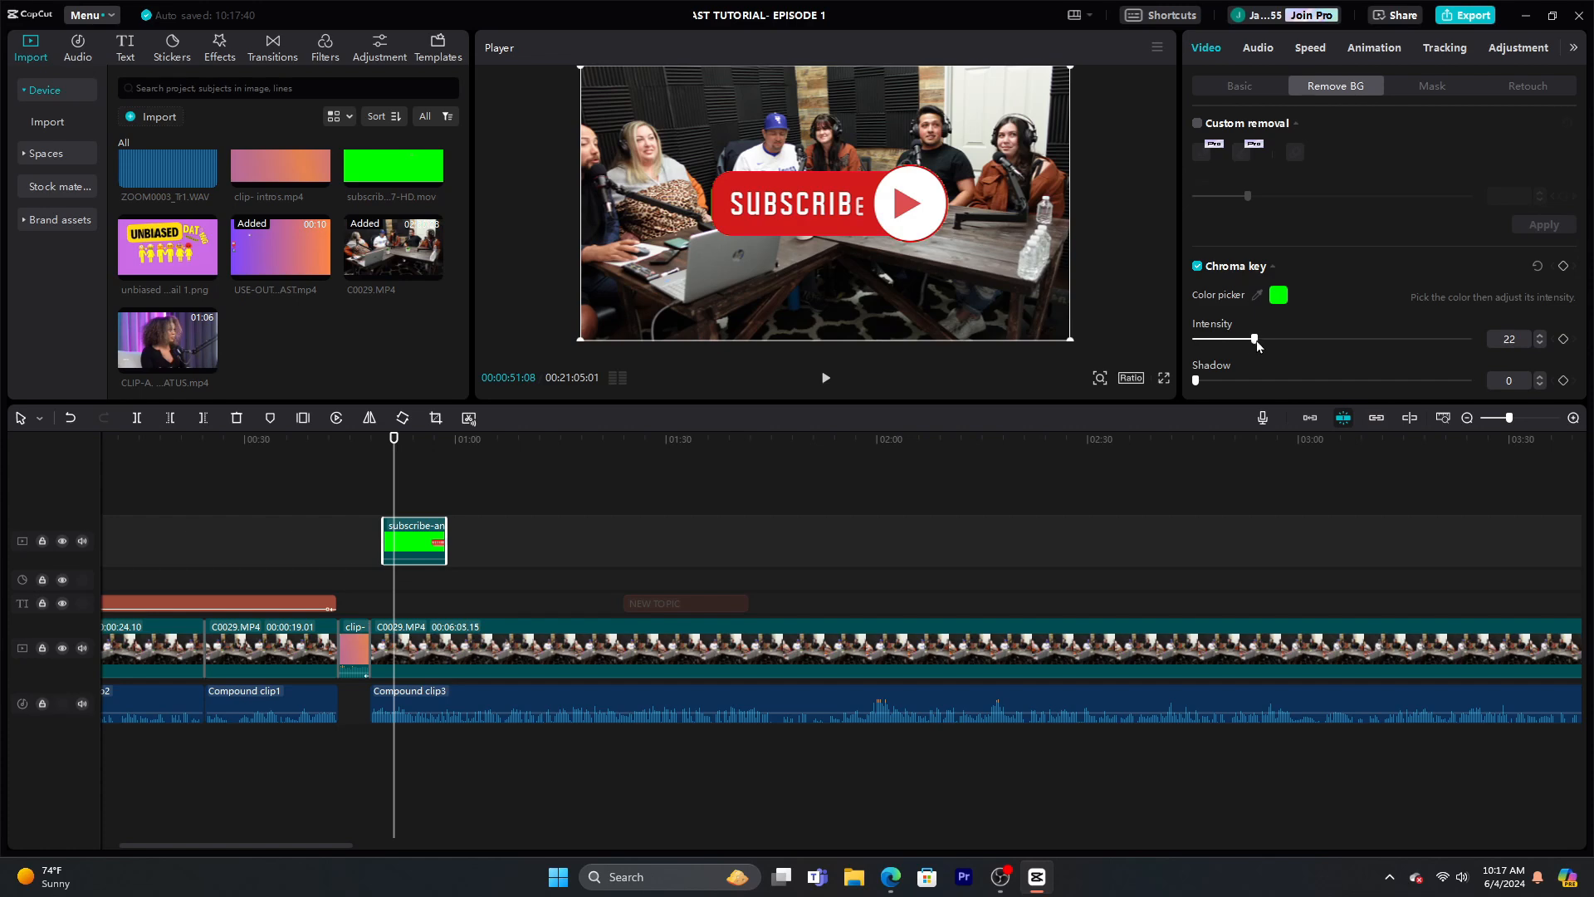
{"action": "left_click_drag", "start_coordinate": [1256, 344], "coordinate": [1279, 343]}
Shrink the subscribe overlay to about 44%, move it to the bottom centre of the frame at about Y -872, and preview it
{"action": "left_click_drag", "start_coordinate": [1070, 67], "coordinate": [926, 166]}
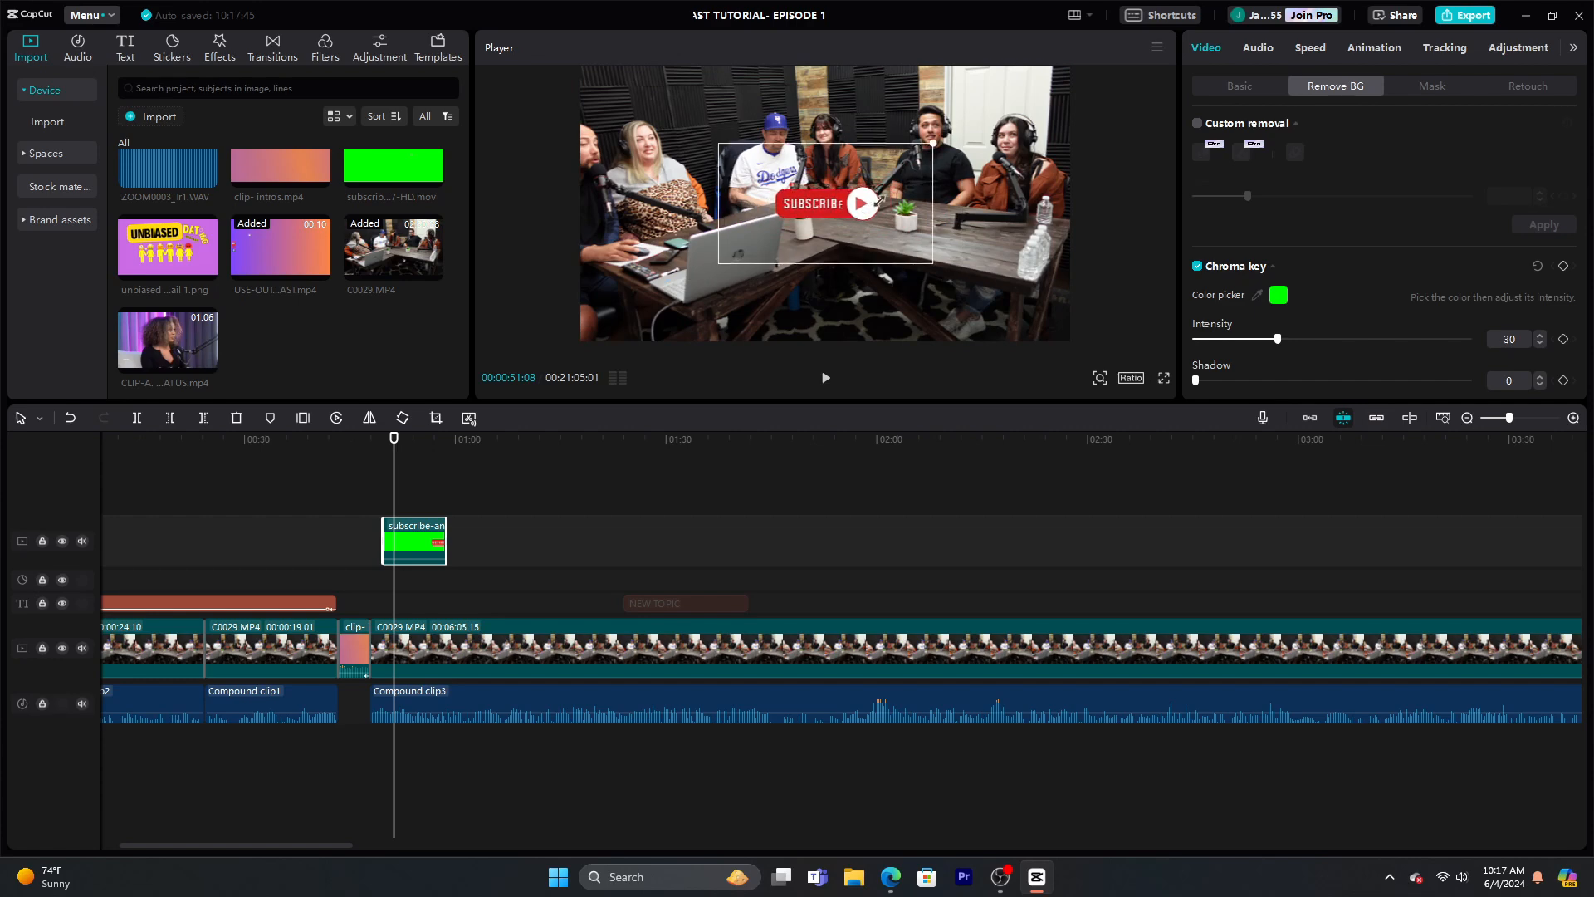
{"action": "left_click", "coordinate": [830, 383]}
{"action": "left_click", "coordinate": [830, 383]}
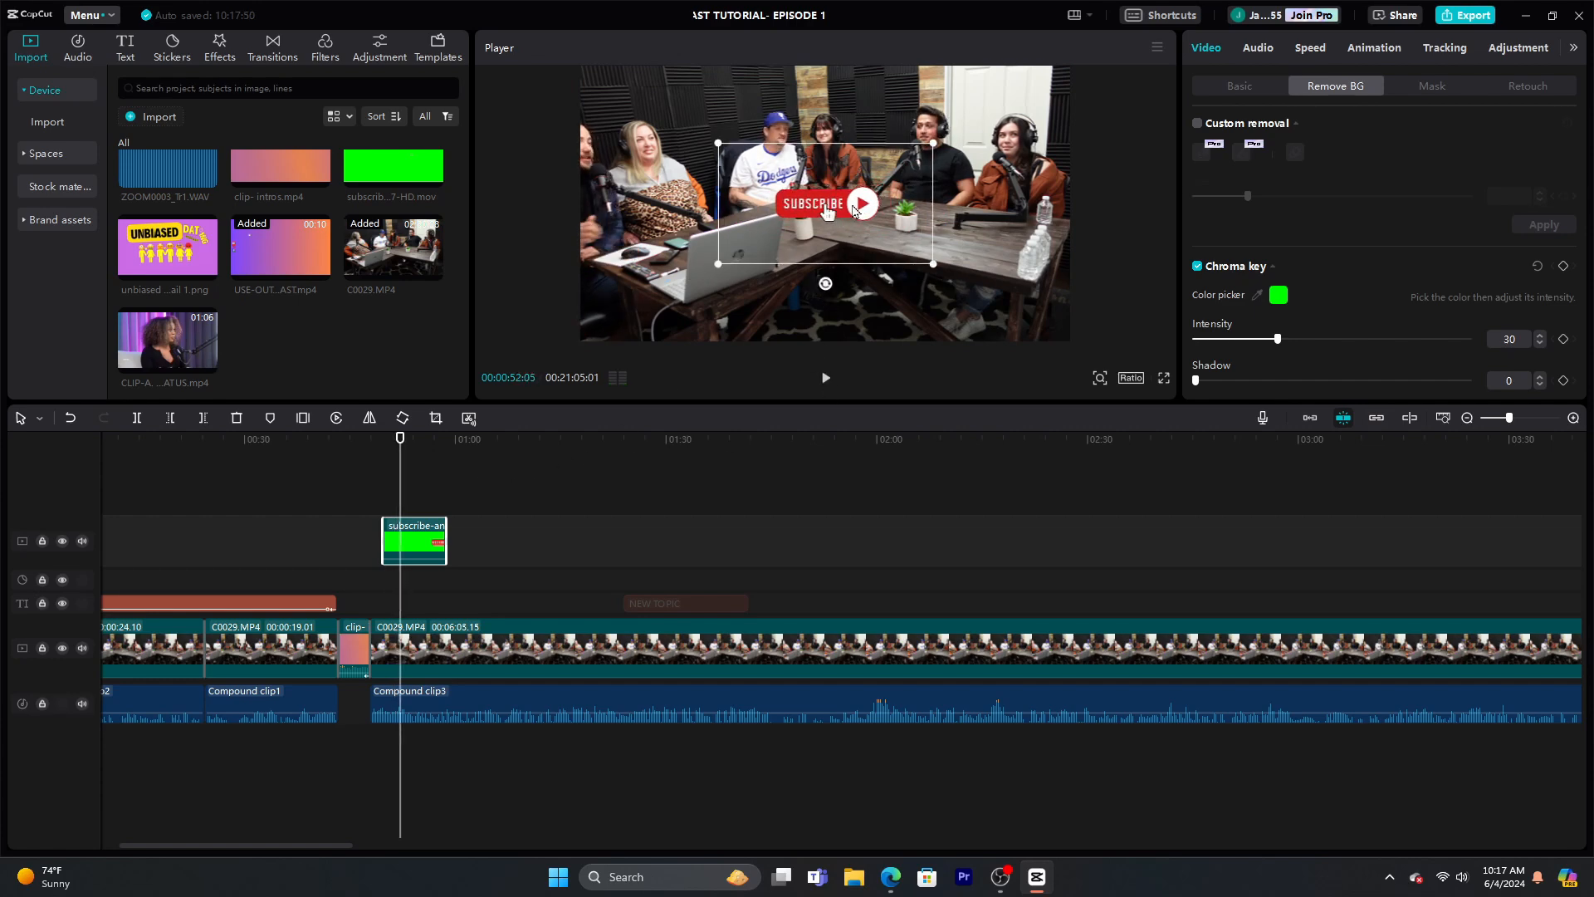
{"action": "left_click_drag", "start_coordinate": [828, 211], "coordinate": [740, 323]}
{"action": "left_click_drag", "start_coordinate": [709, 322], "coordinate": [853, 322]}
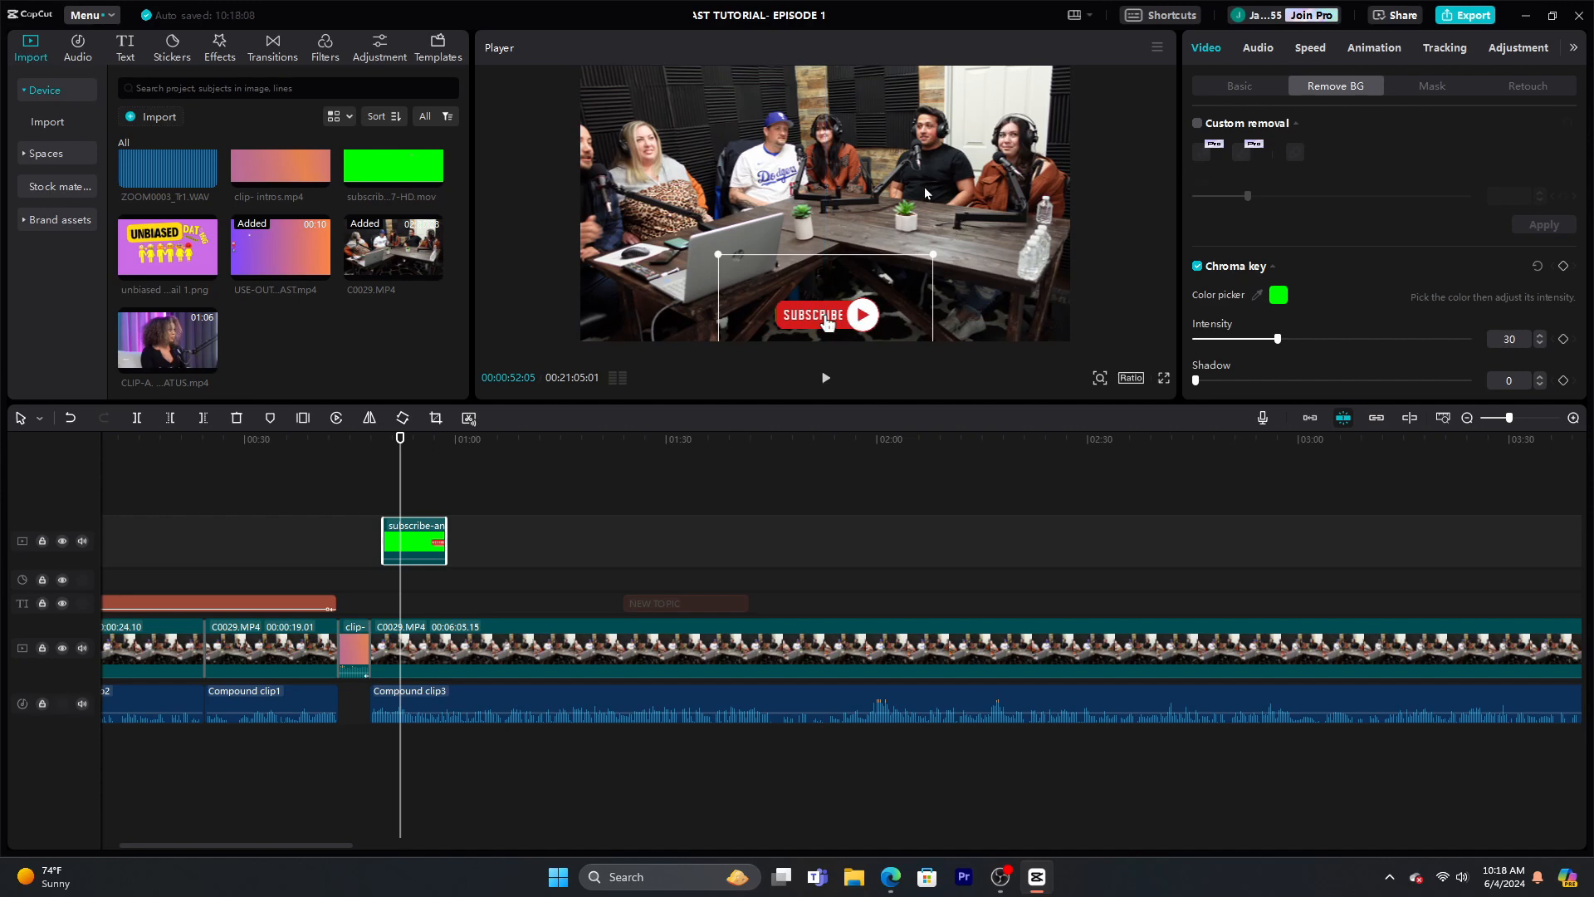
{"action": "left_click", "coordinate": [827, 380]}
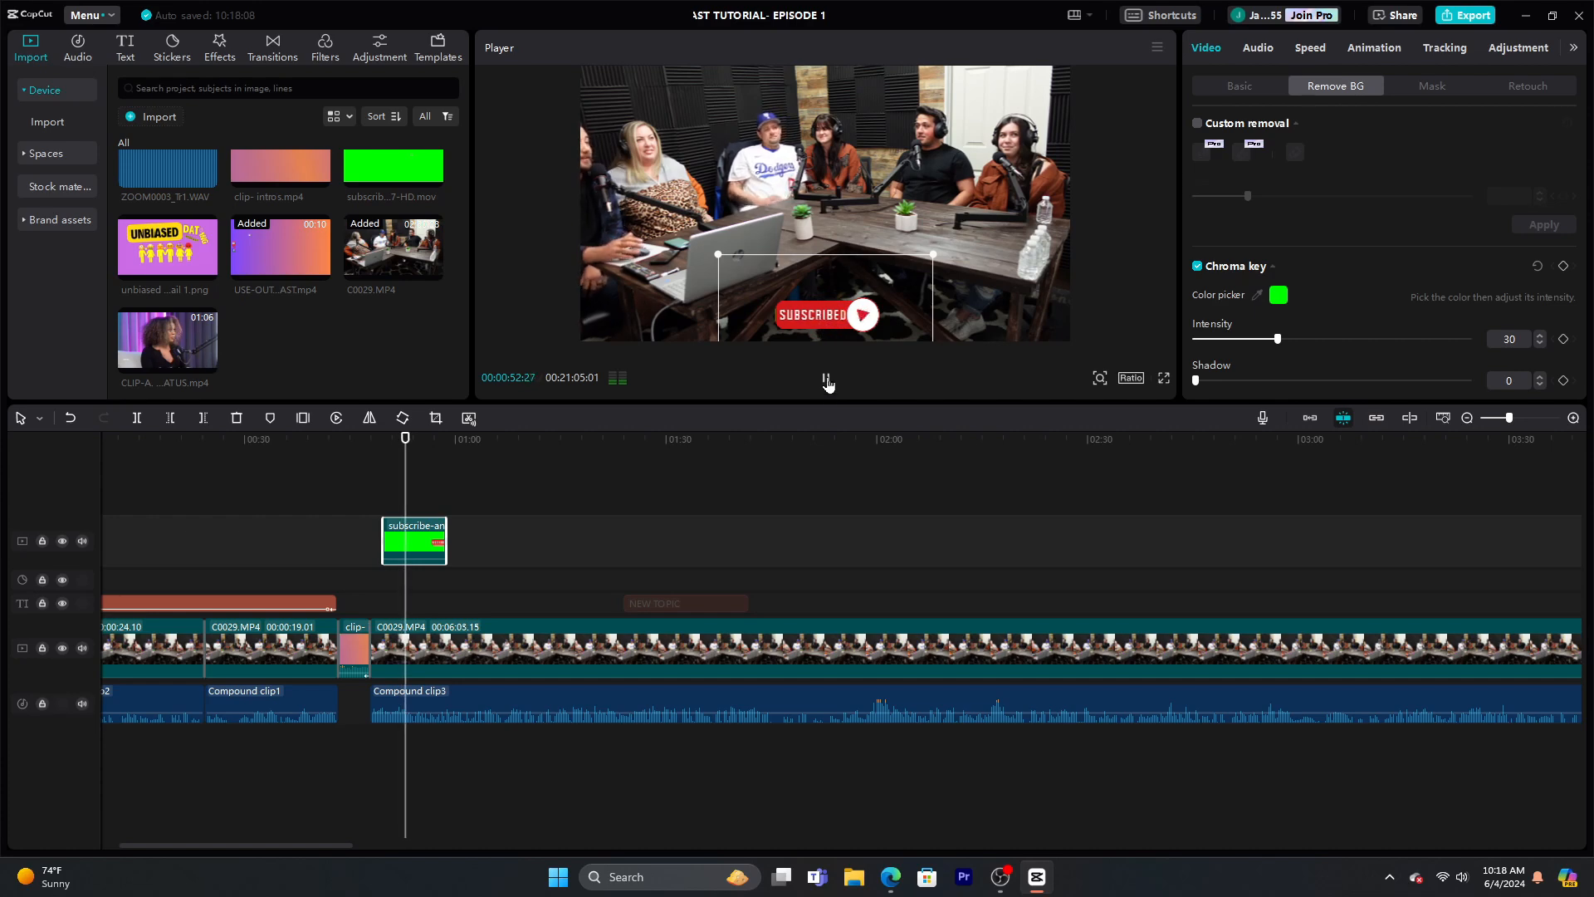
{"action": "left_click", "coordinate": [826, 380]}
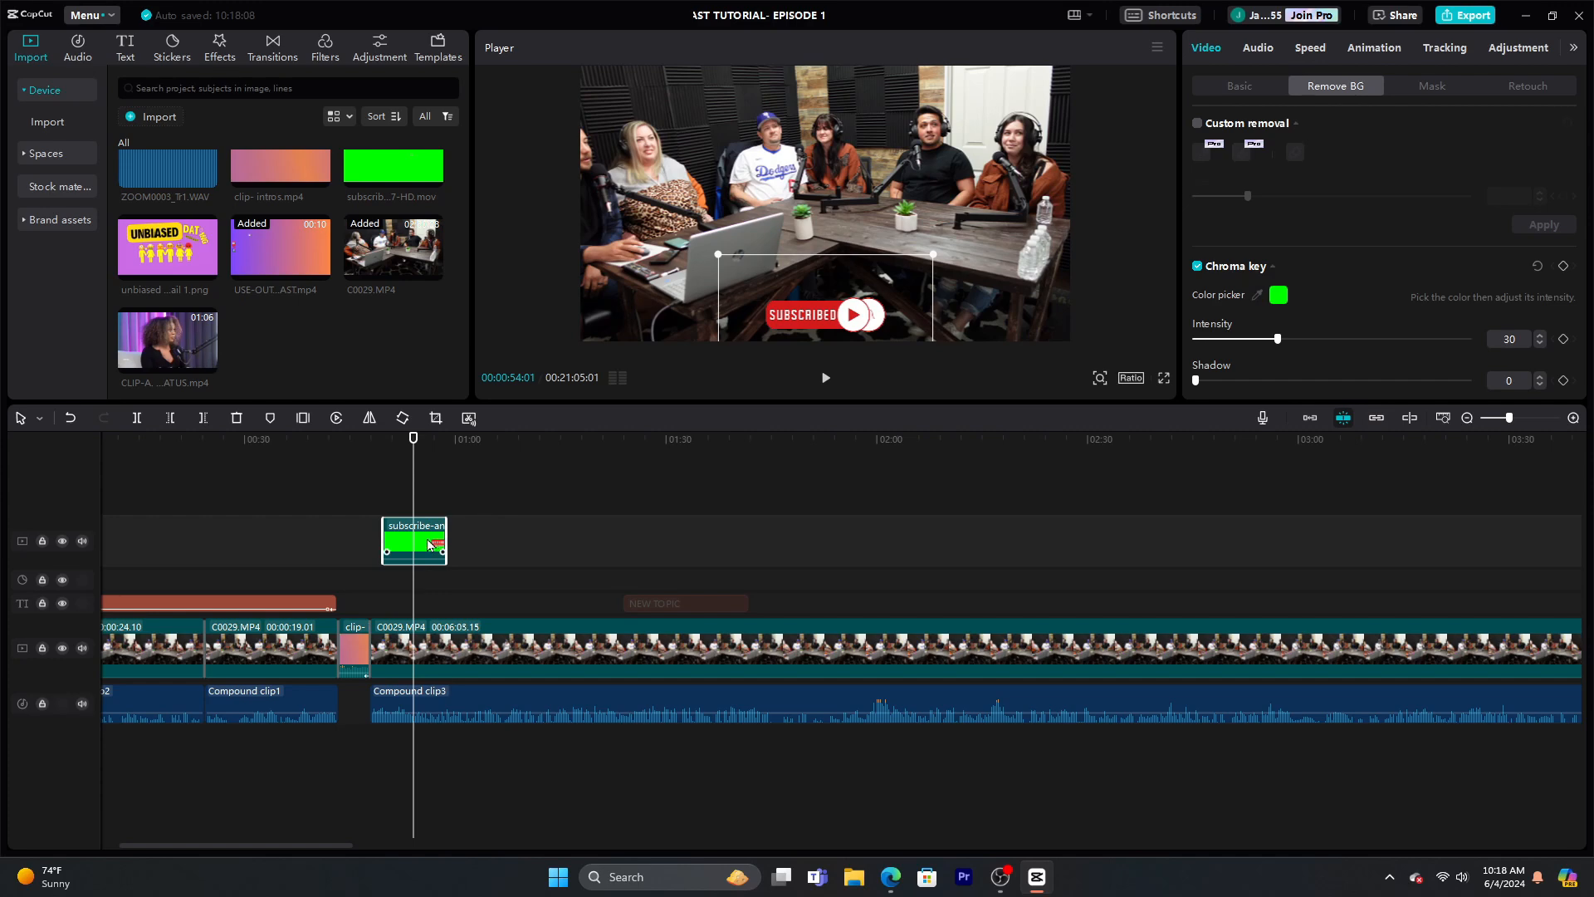
Reduce the subscribe overlay's scale to 37% and look through its remaining basic video settings
{"action": "left_click", "coordinate": [1233, 86]}
{"action": "scroll", "coordinate": [1291, 173], "scroll_direction": "down", "scroll_amount": 5}
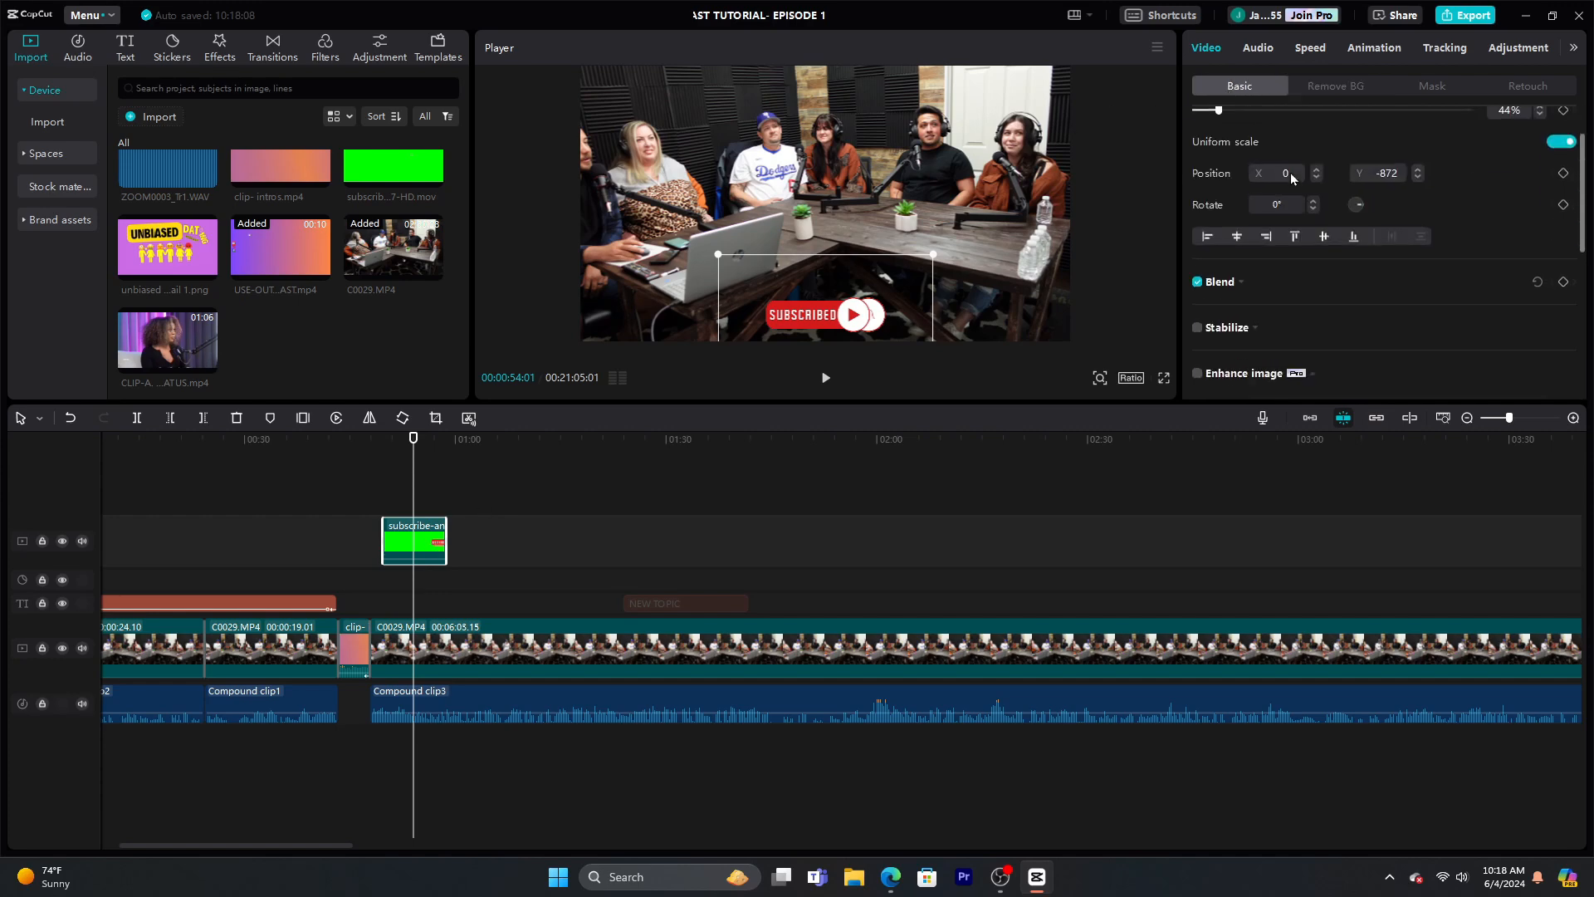
{"action": "scroll", "coordinate": [1290, 173], "scroll_direction": "up", "scroll_amount": 5}
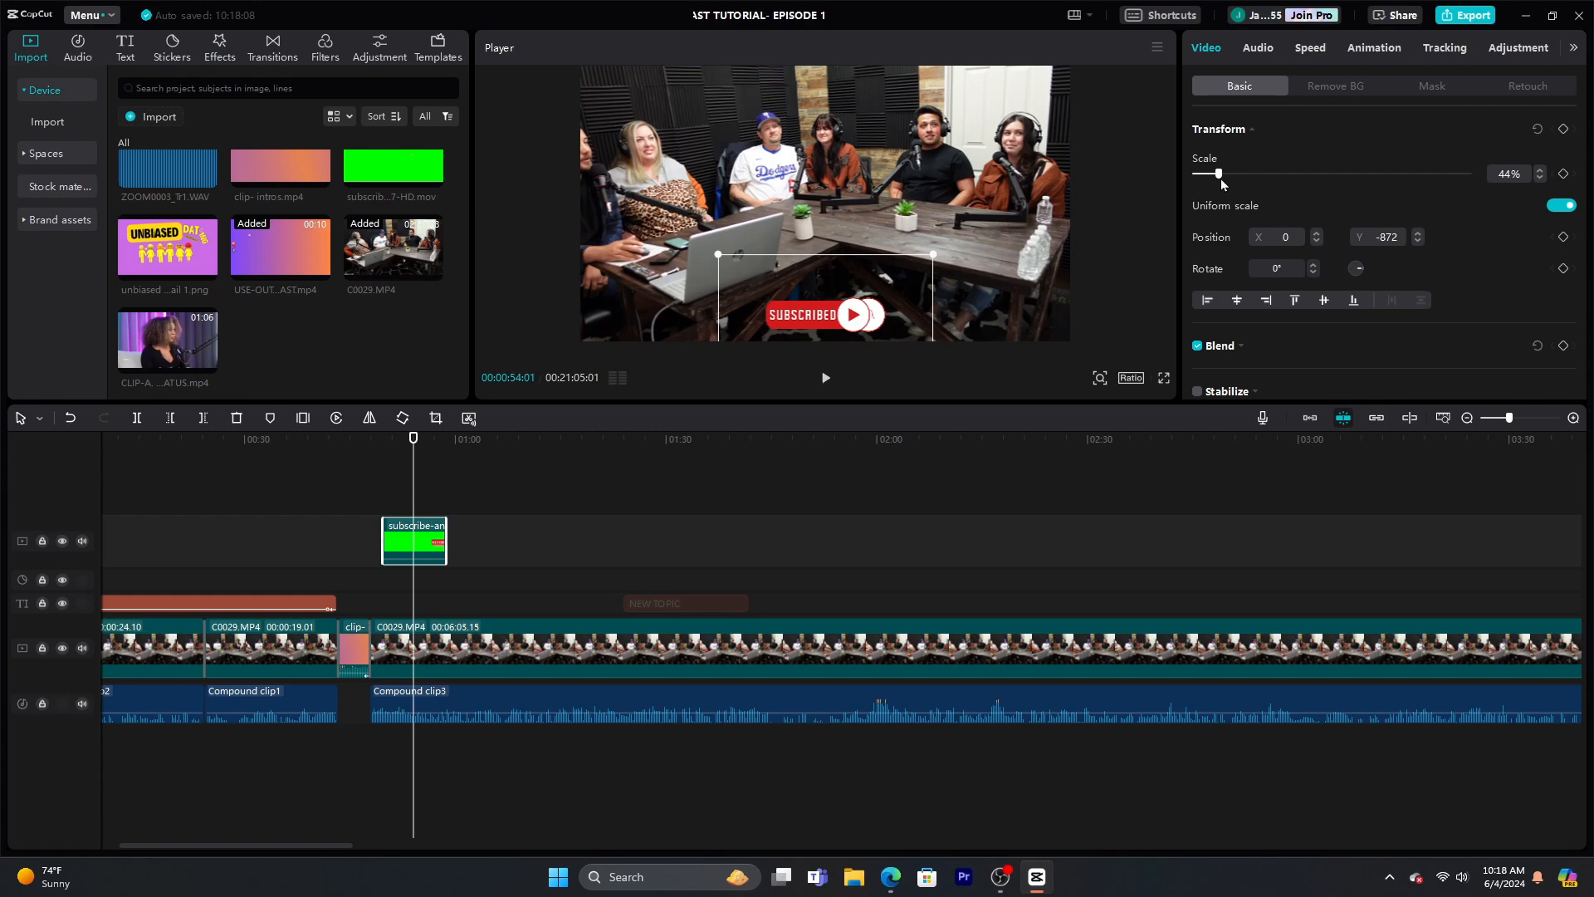
{"action": "left_click_drag", "start_coordinate": [1221, 173], "coordinate": [1217, 179]}
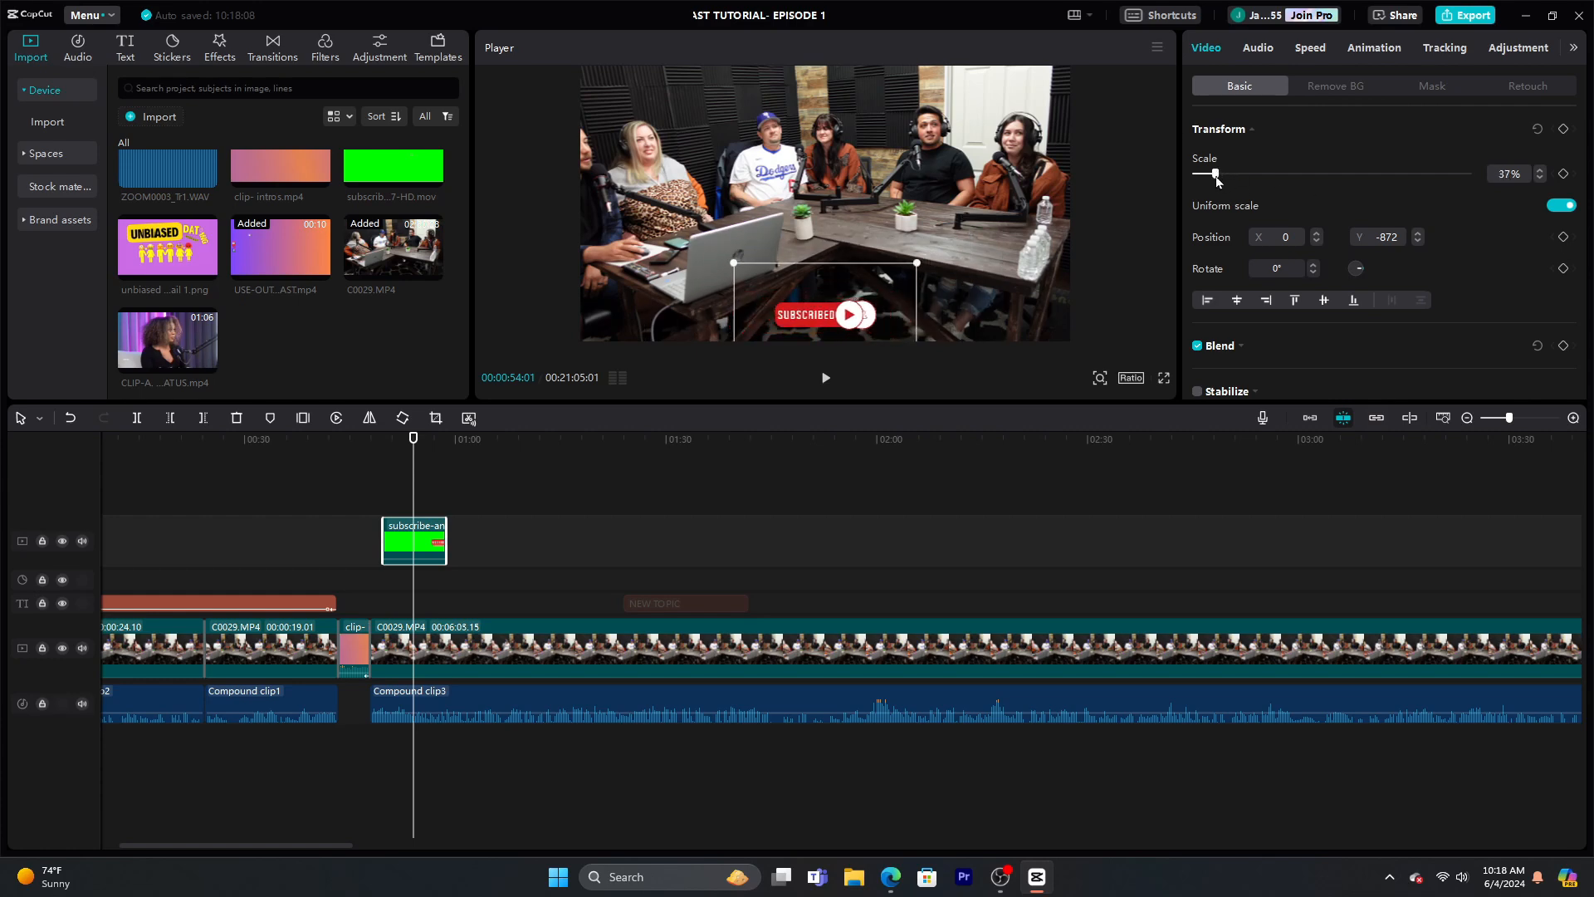
{"action": "scroll", "coordinate": [1333, 226], "scroll_direction": "down", "scroll_amount": 5}
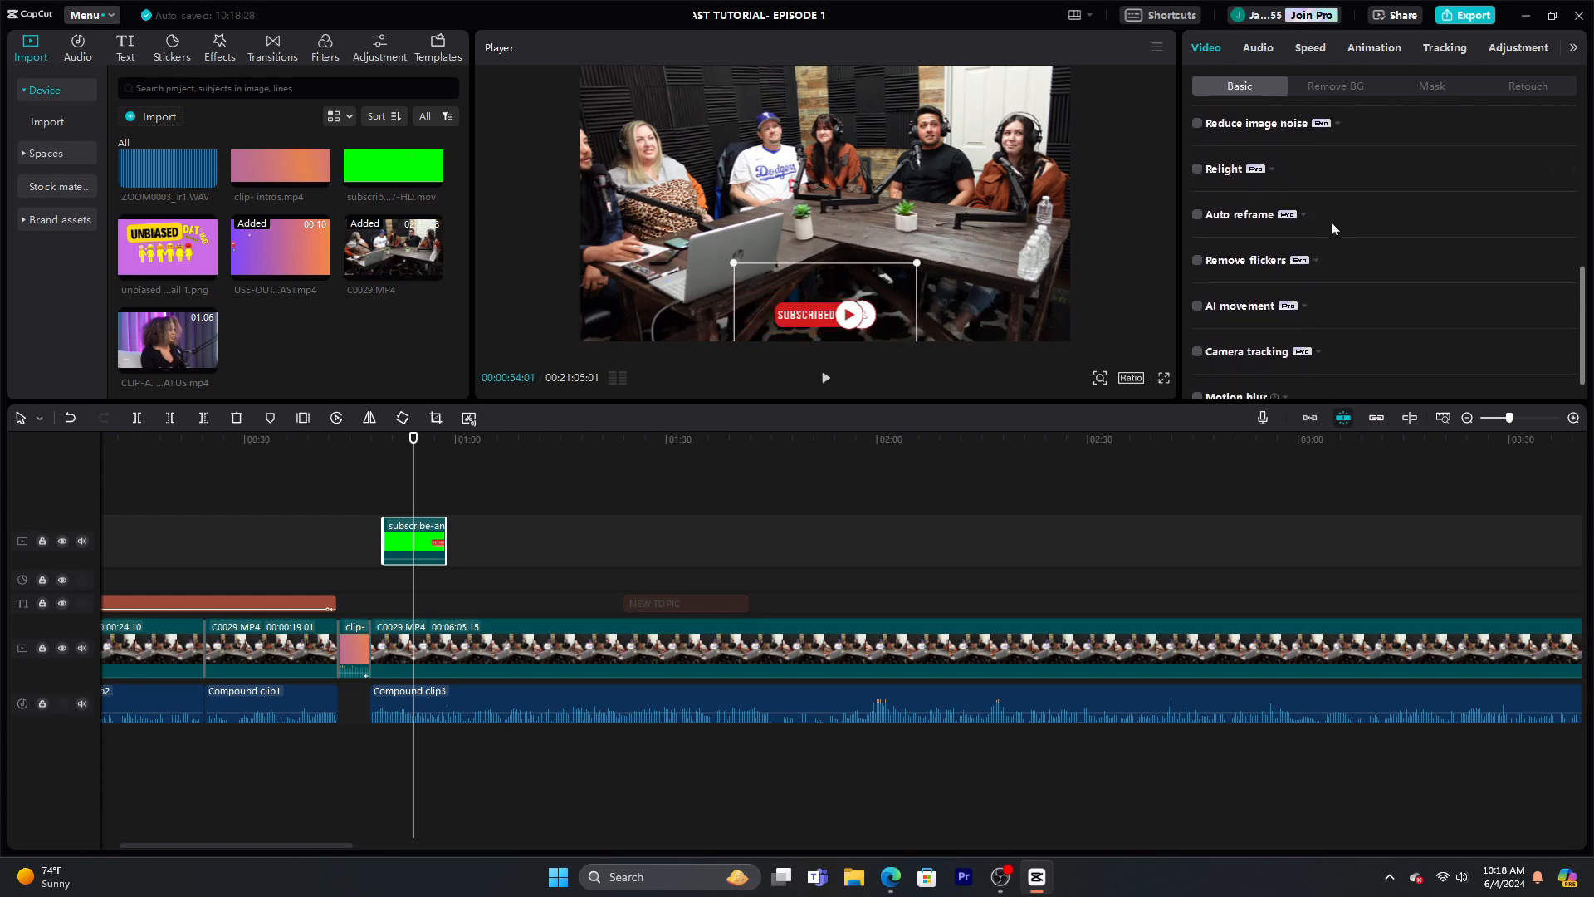
{"action": "scroll", "coordinate": [1332, 223], "scroll_direction": "up", "scroll_amount": 5}
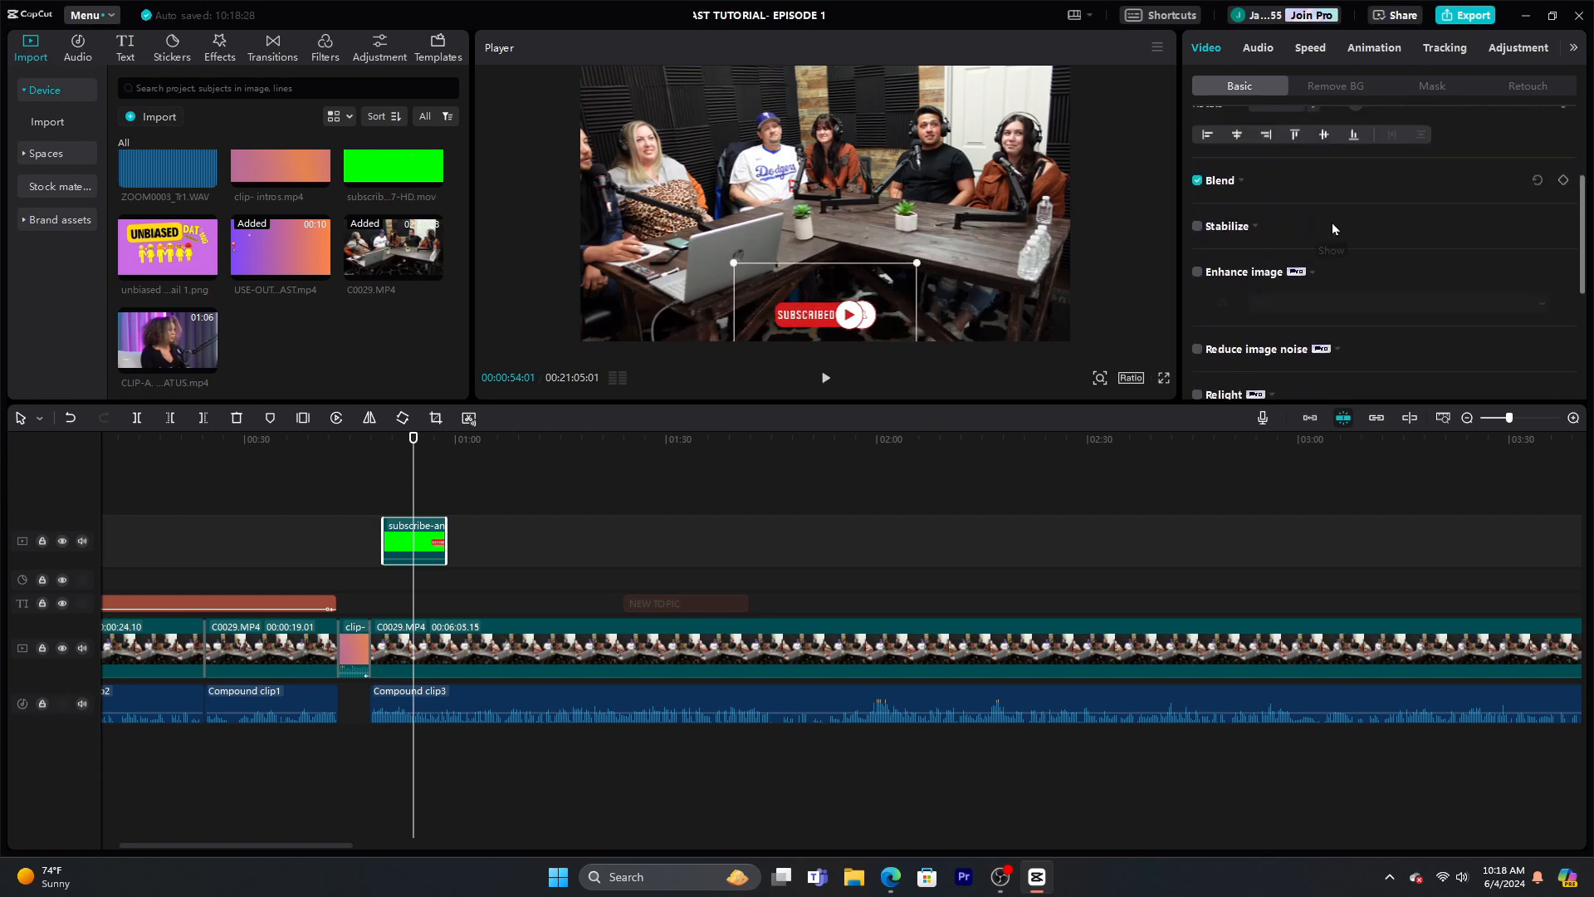
Try the subscribe animation at 2.0x speed and preview it over the main video
{"action": "left_click", "coordinate": [1316, 49]}
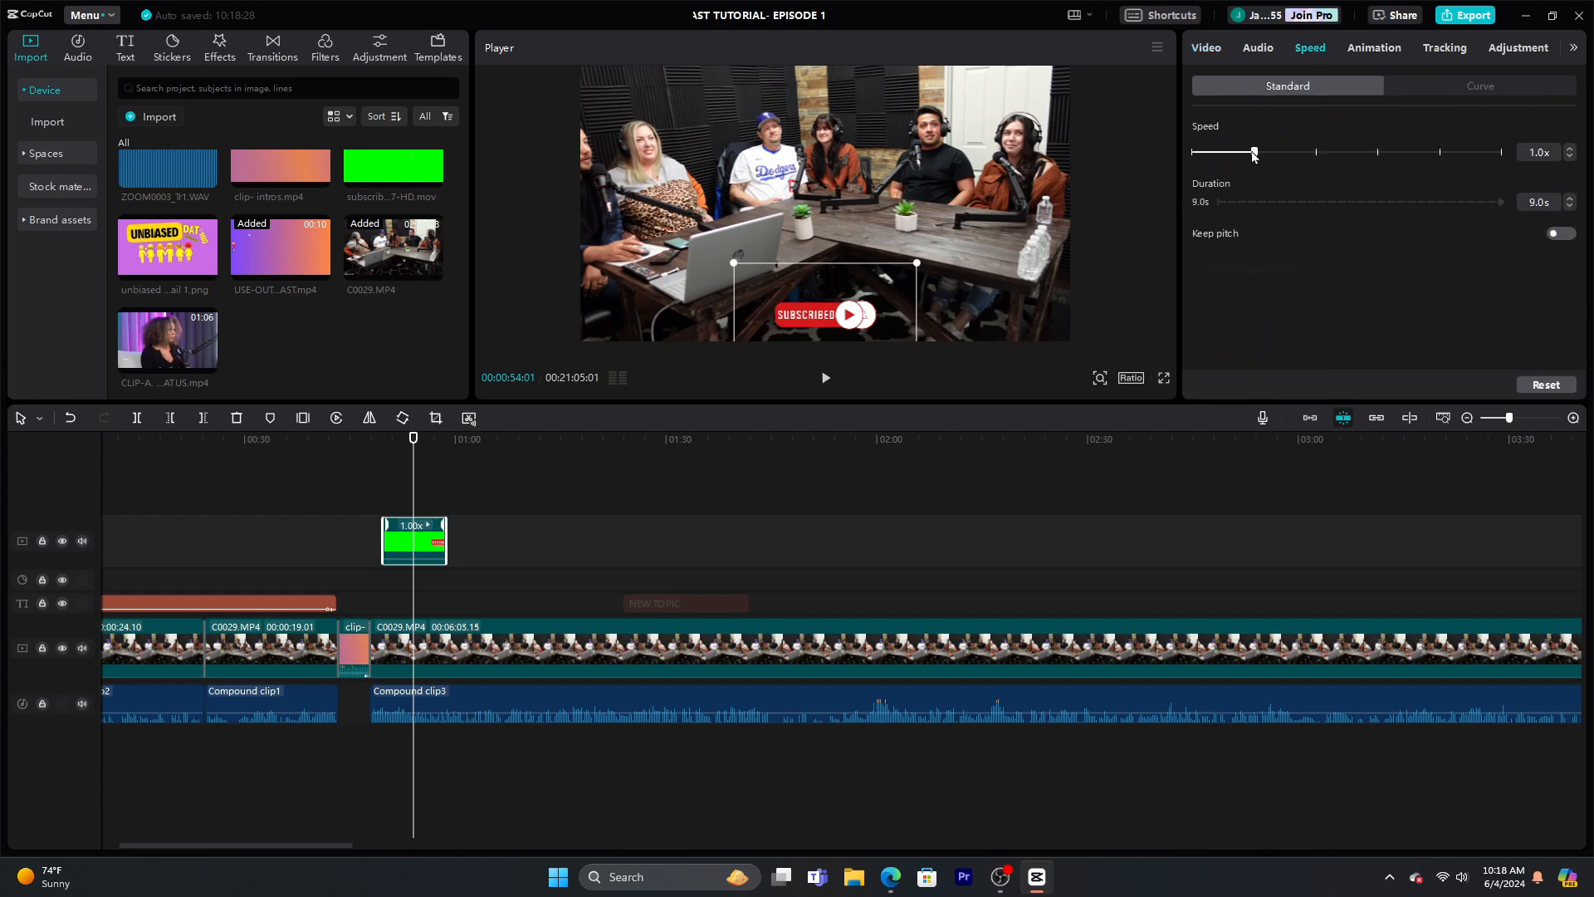
{"action": "left_click", "coordinate": [373, 476]}
{"action": "left_click", "coordinate": [825, 378]}
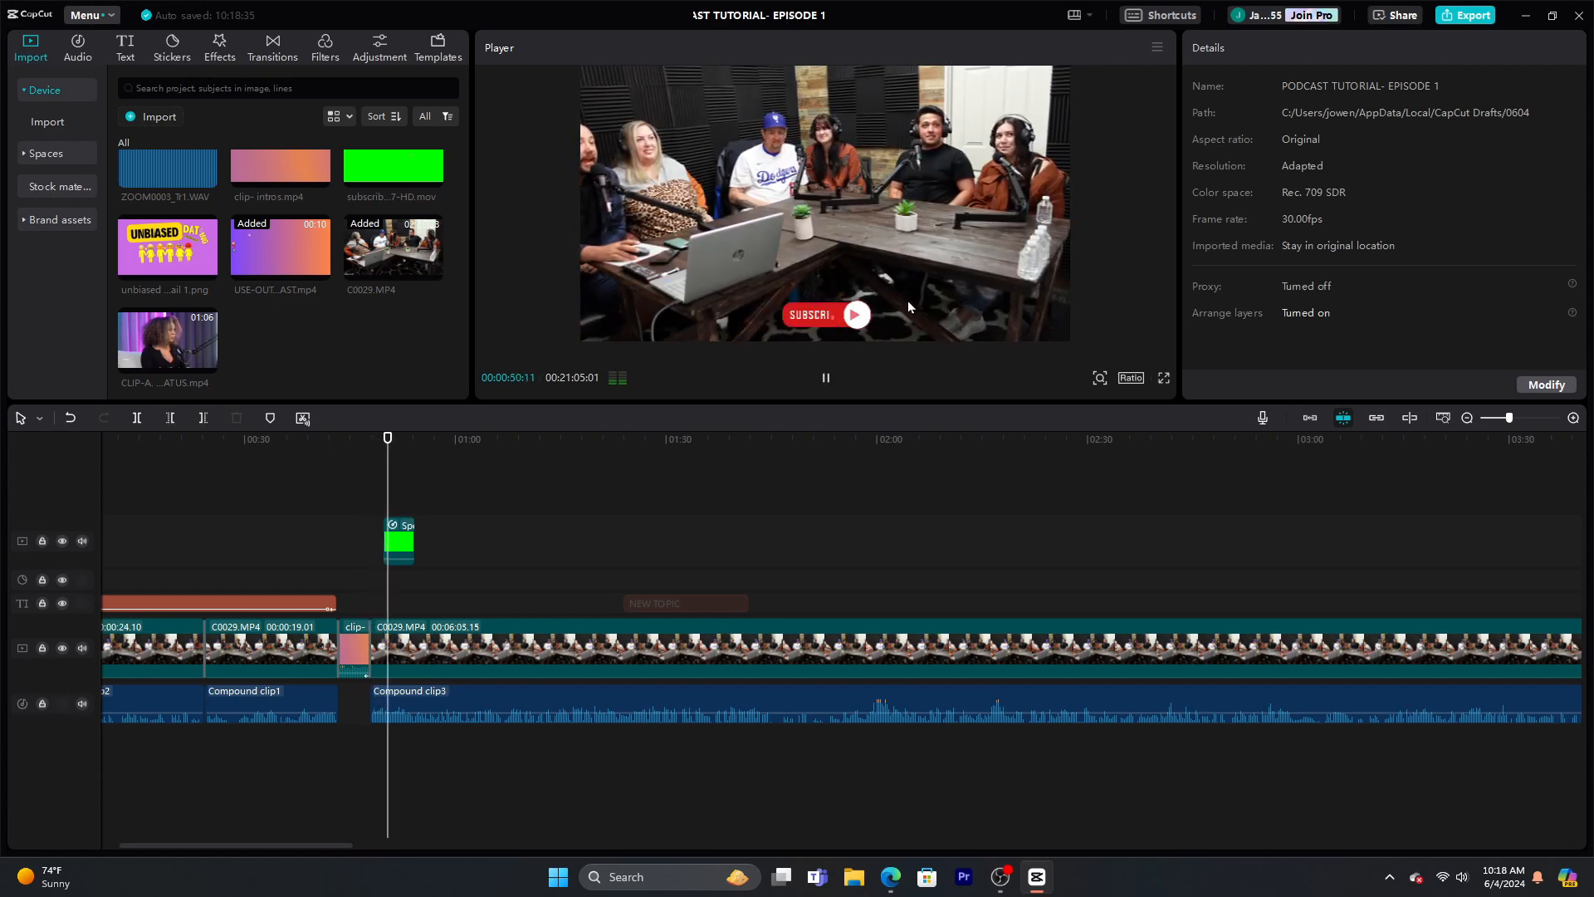
{"action": "left_click", "coordinate": [827, 382]}
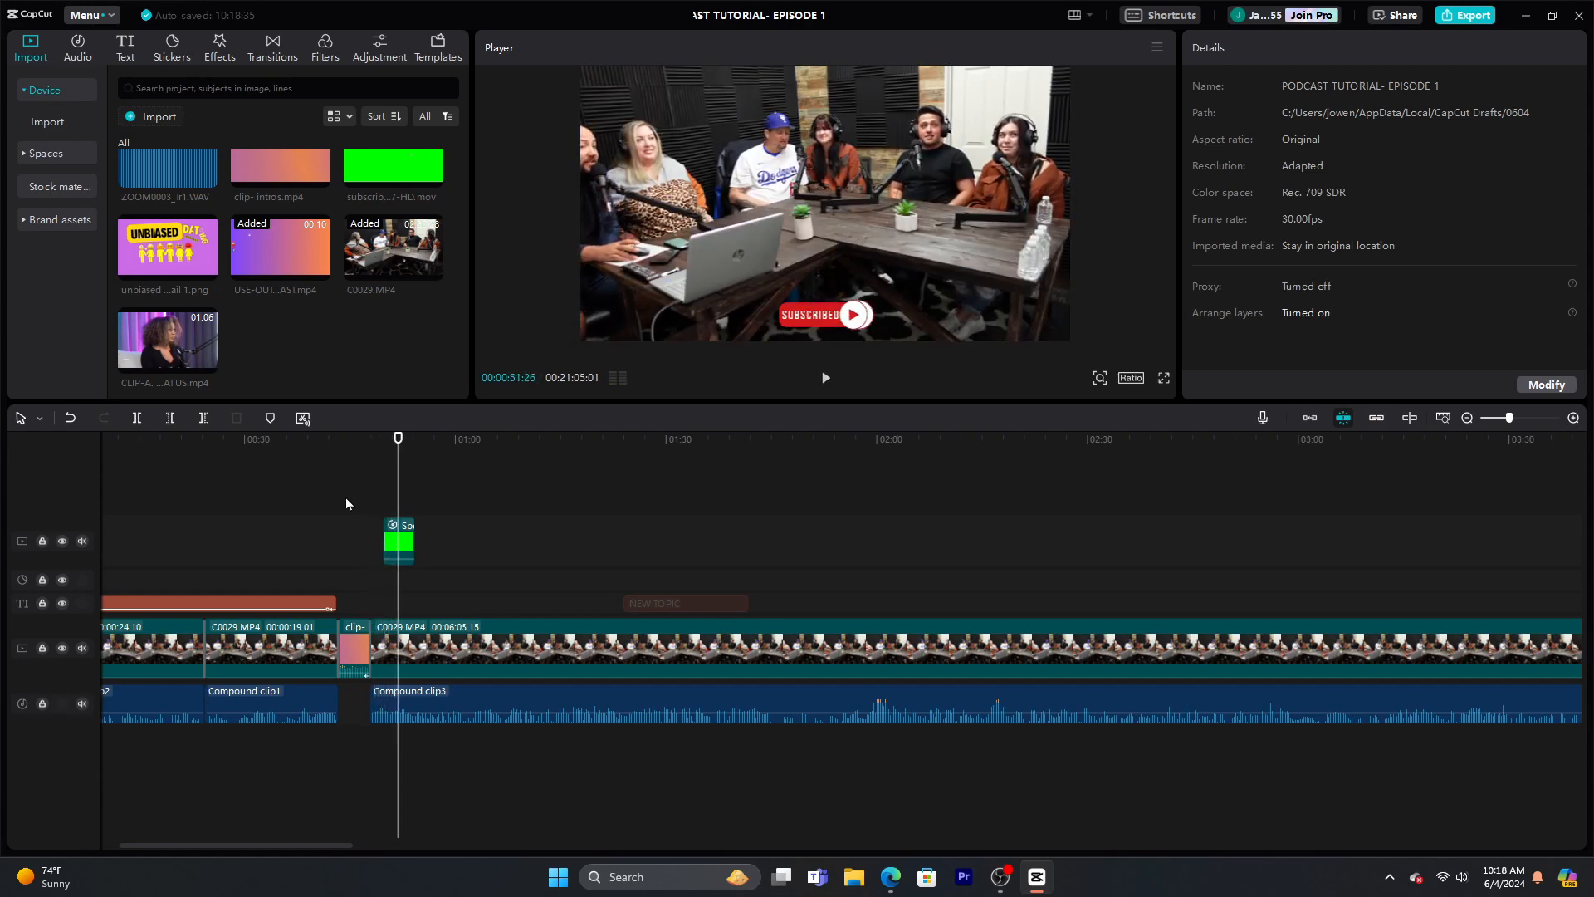
{"action": "left_click_drag", "start_coordinate": [399, 479], "coordinate": [385, 481]}
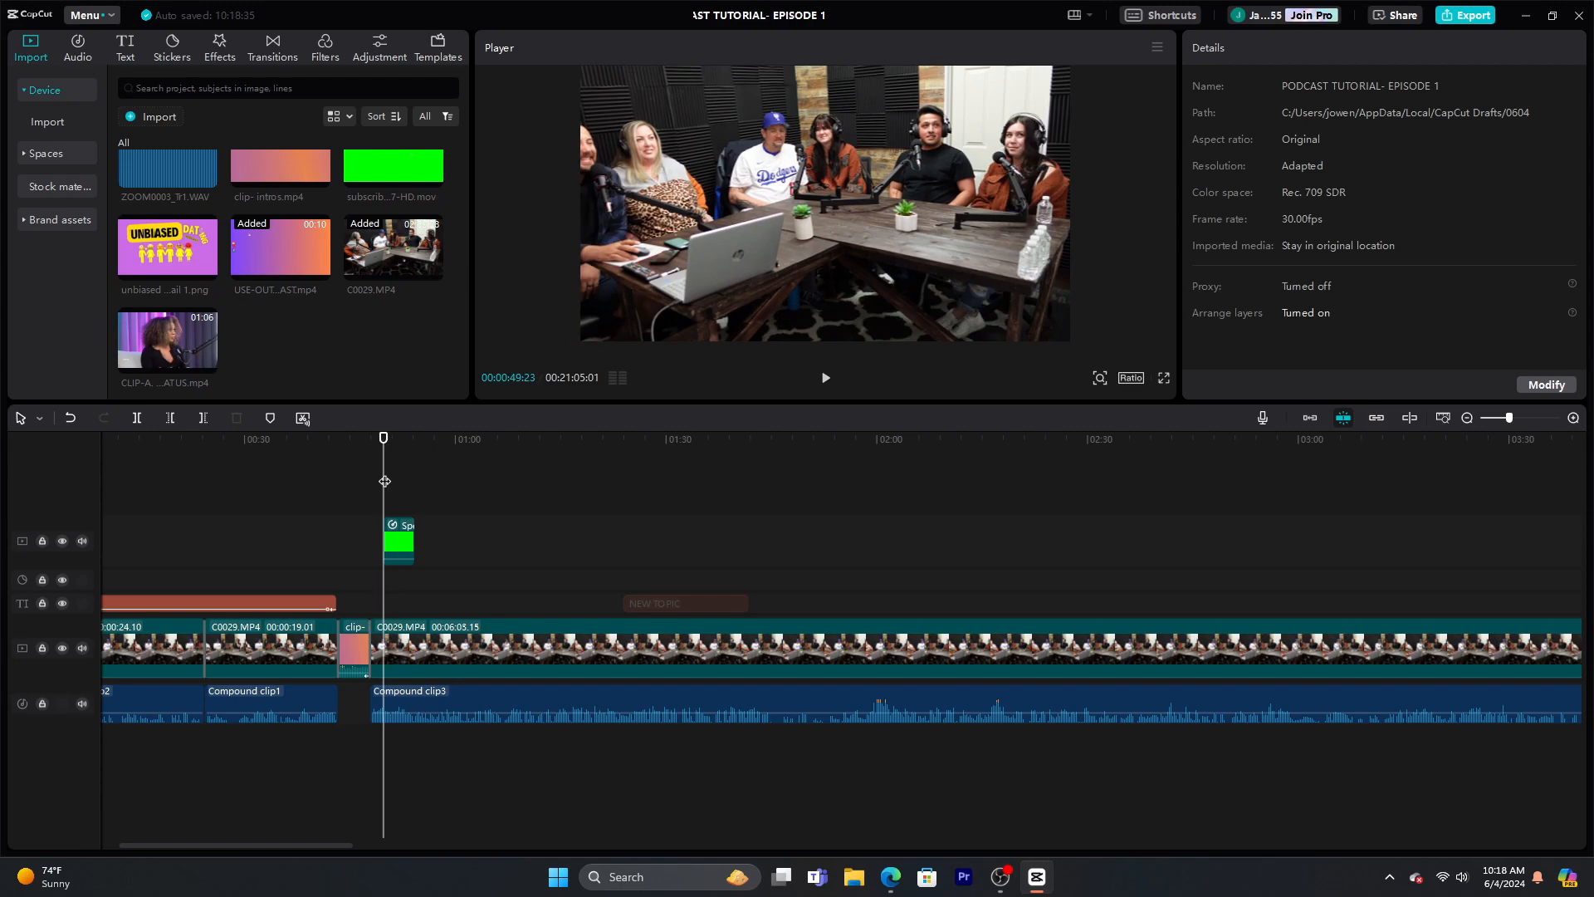
Set the subscribe animation's speed to 1.0x, preview it, and align its start with the main video clip following the intro
{"action": "left_click", "coordinate": [406, 544]}
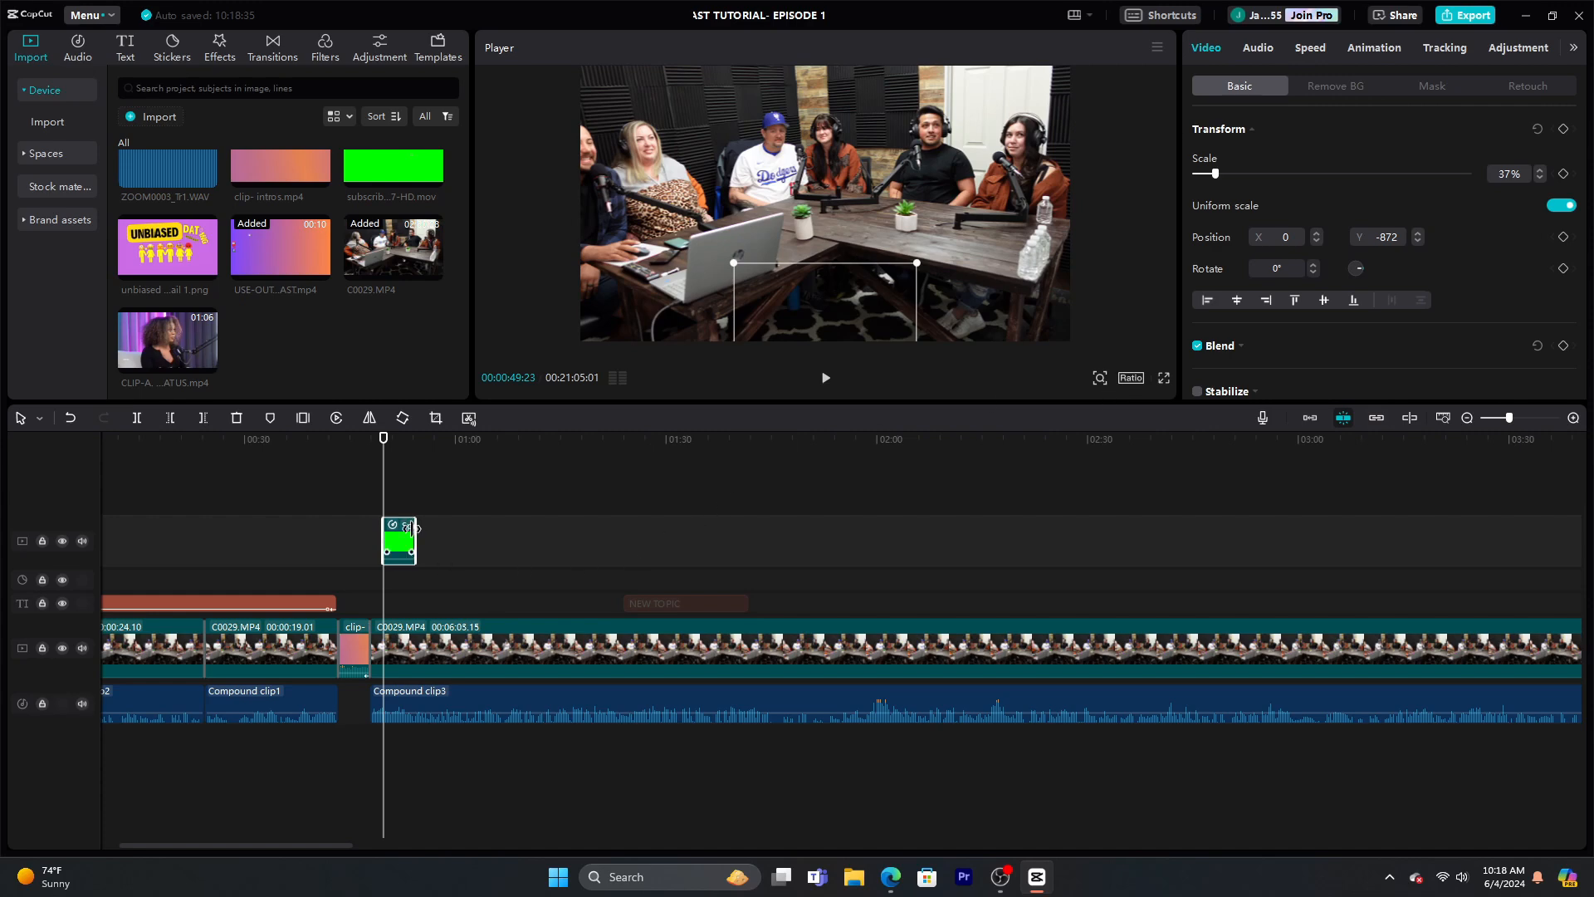
{"action": "left_click", "coordinate": [1309, 48]}
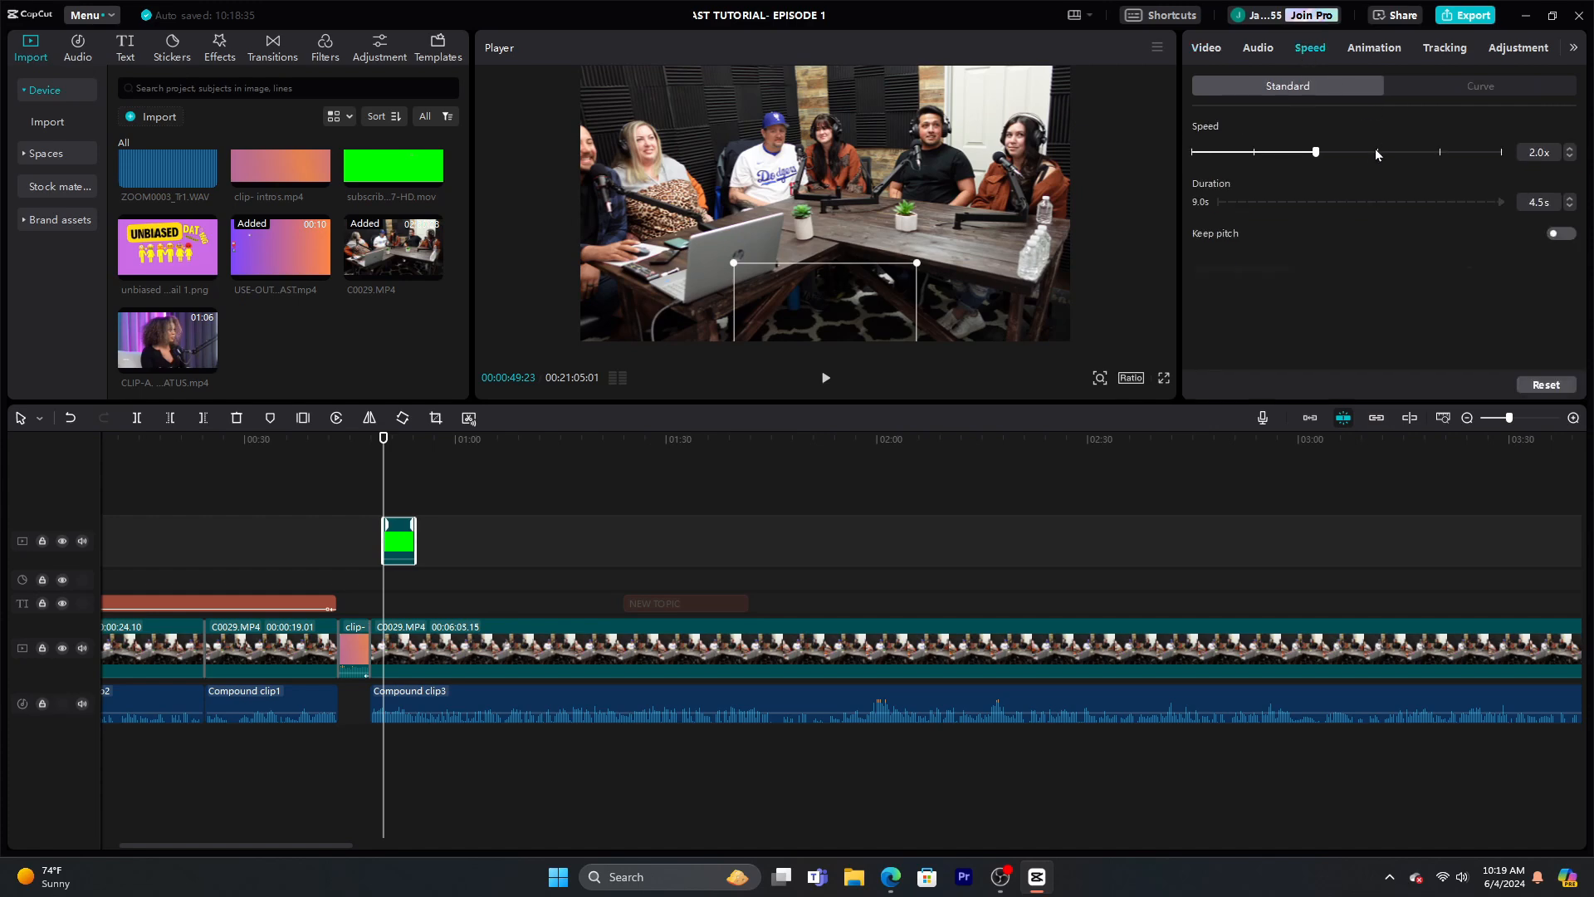
{"action": "left_click", "coordinate": [1257, 157]}
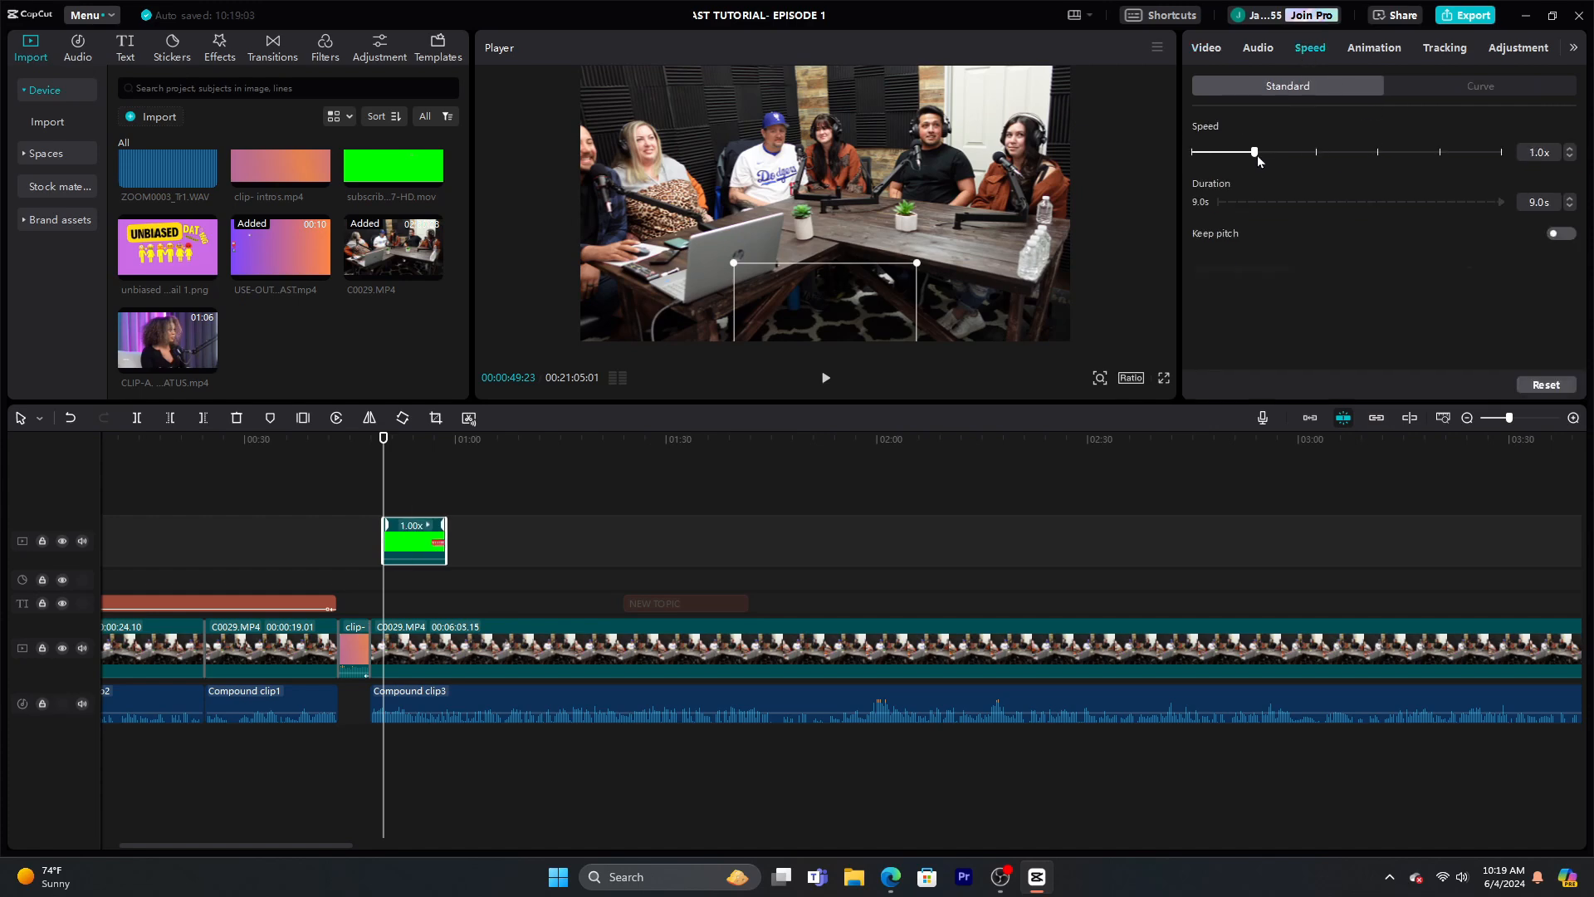
{"action": "left_click", "coordinate": [826, 380]}
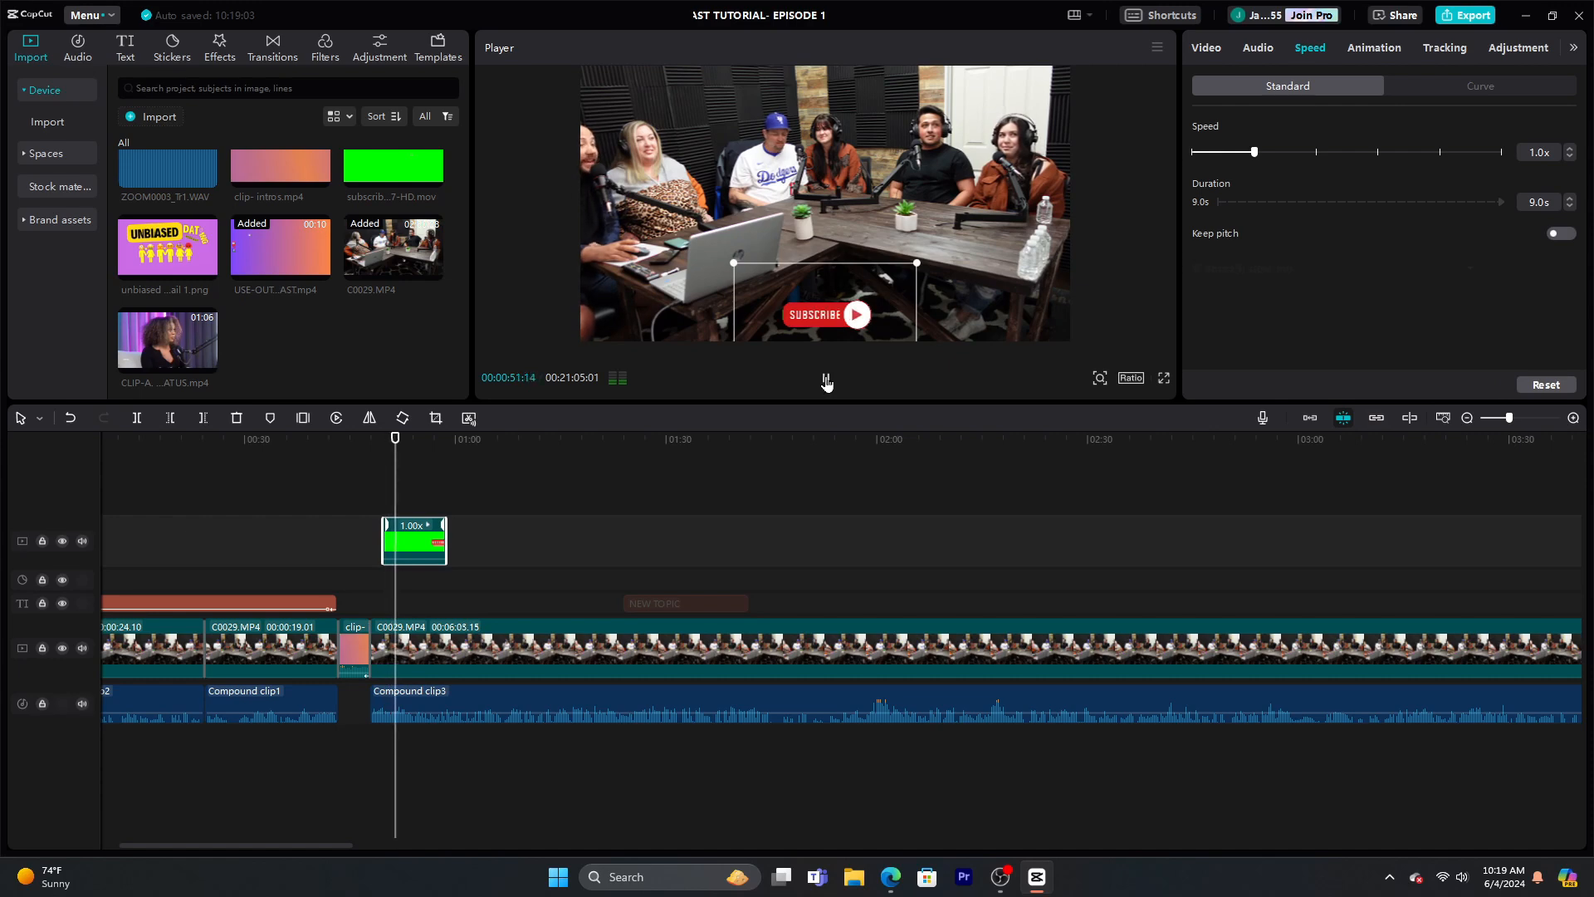
{"action": "left_click", "coordinate": [826, 381]}
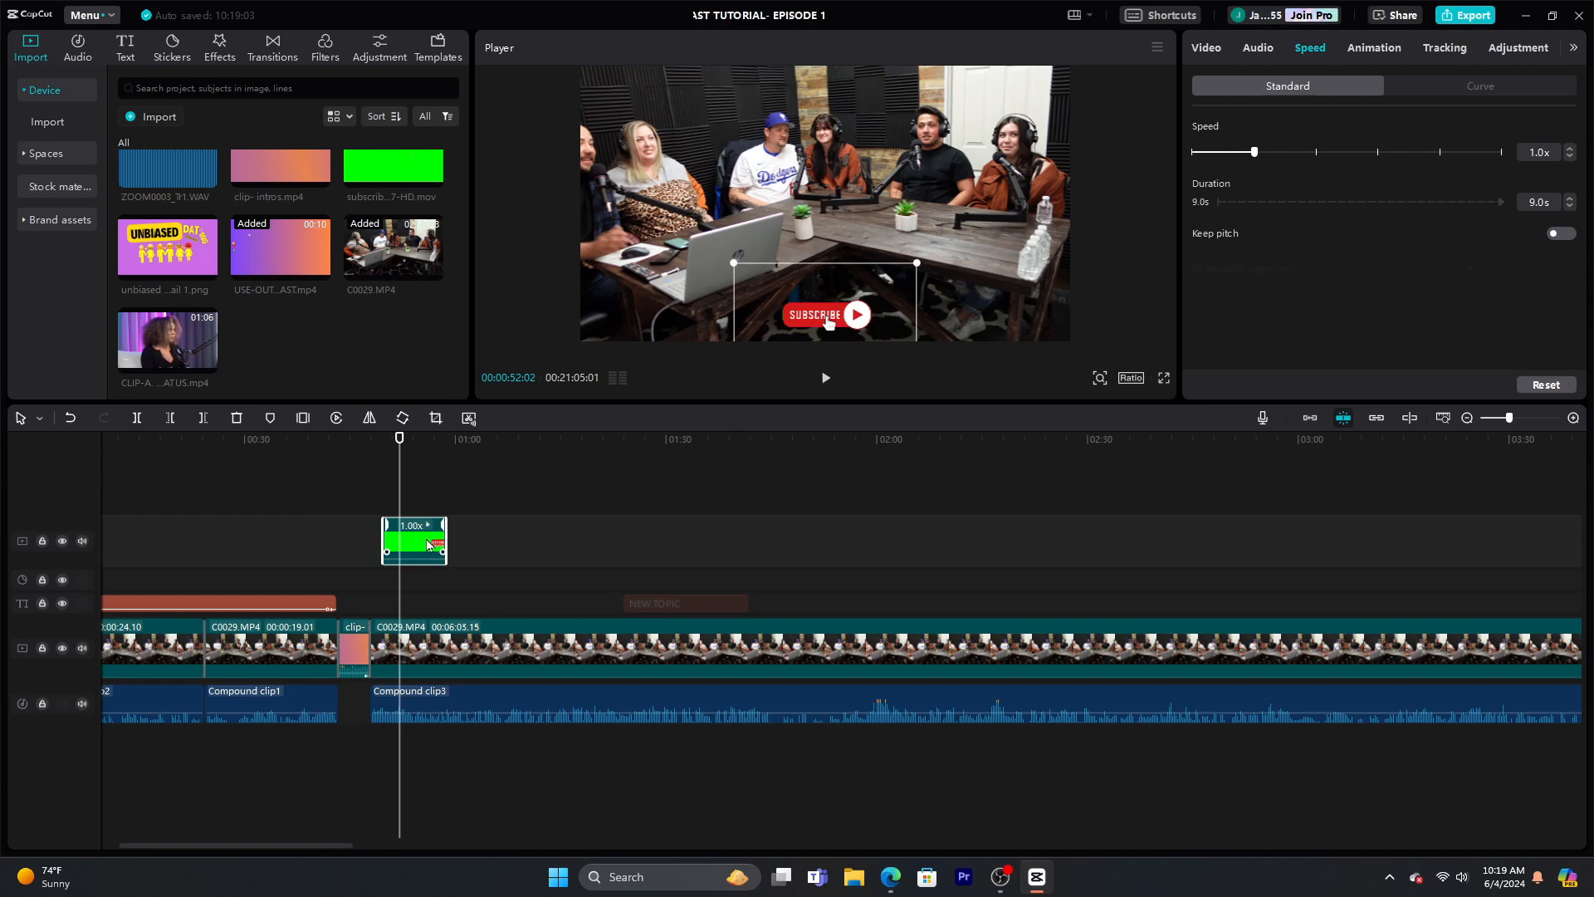
{"action": "mouse_move", "coordinate": [429, 545]}
{"action": "left_mouse_down"}
{"action": "mouse_move", "coordinate": [432, 666]}
{"action": "mouse_move", "coordinate": [414, 557]}
{"action": "left_mouse_up"}
Try putting the C0029.MP4 clip following the intro on a track above the subscribe animation, and undo both track moves
{"action": "left_click_drag", "start_coordinate": [425, 657], "coordinate": [420, 598]}
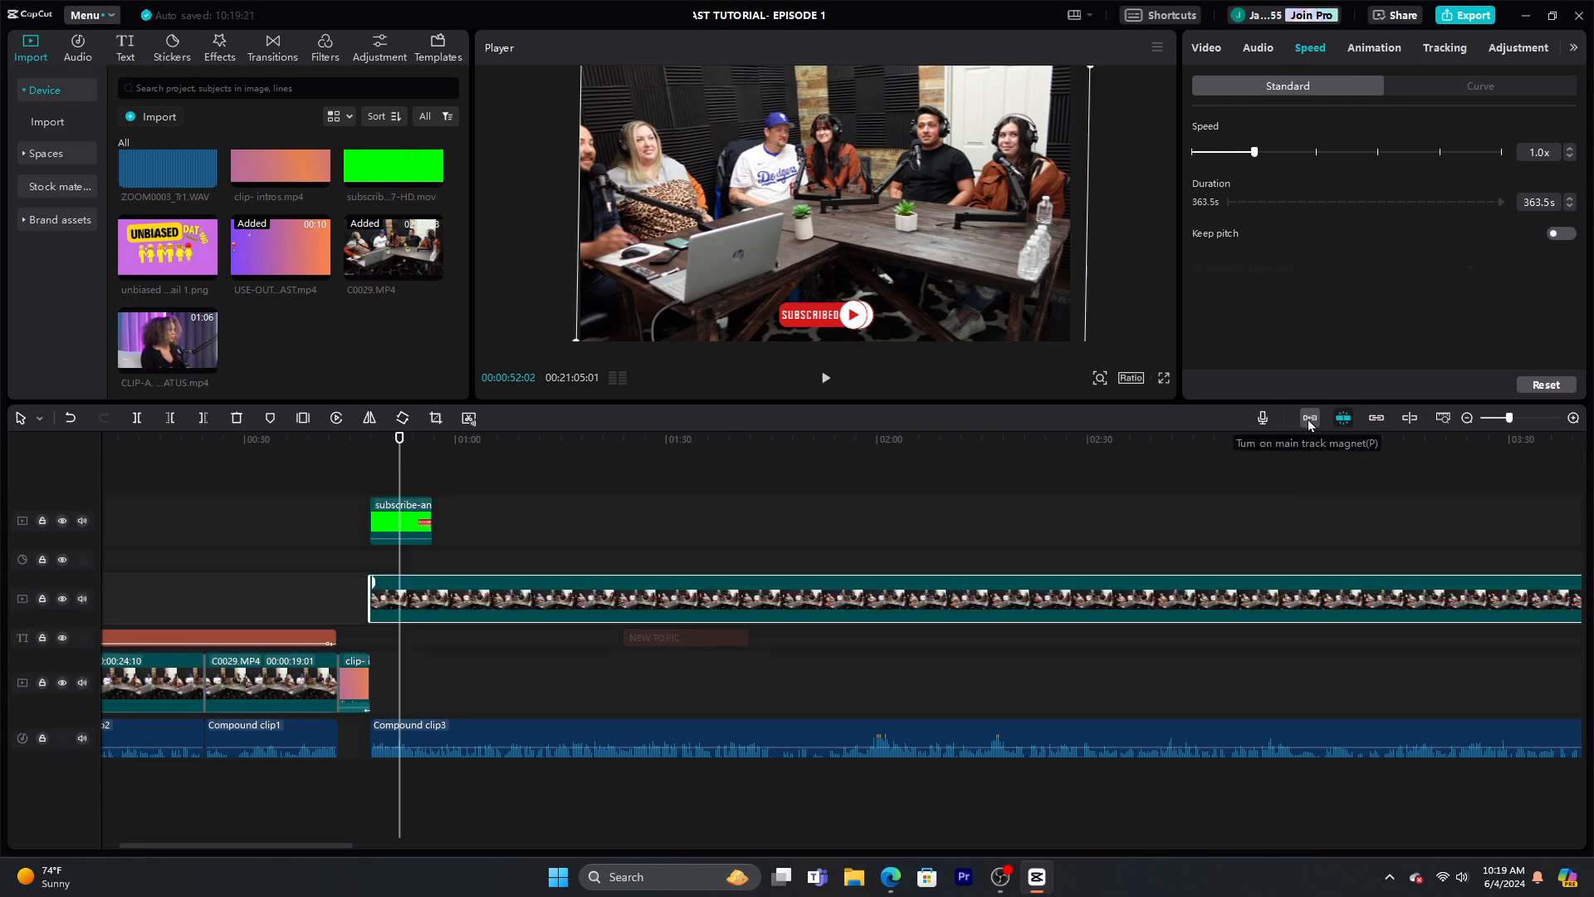
{"action": "left_click_drag", "start_coordinate": [419, 515], "coordinate": [415, 660]}
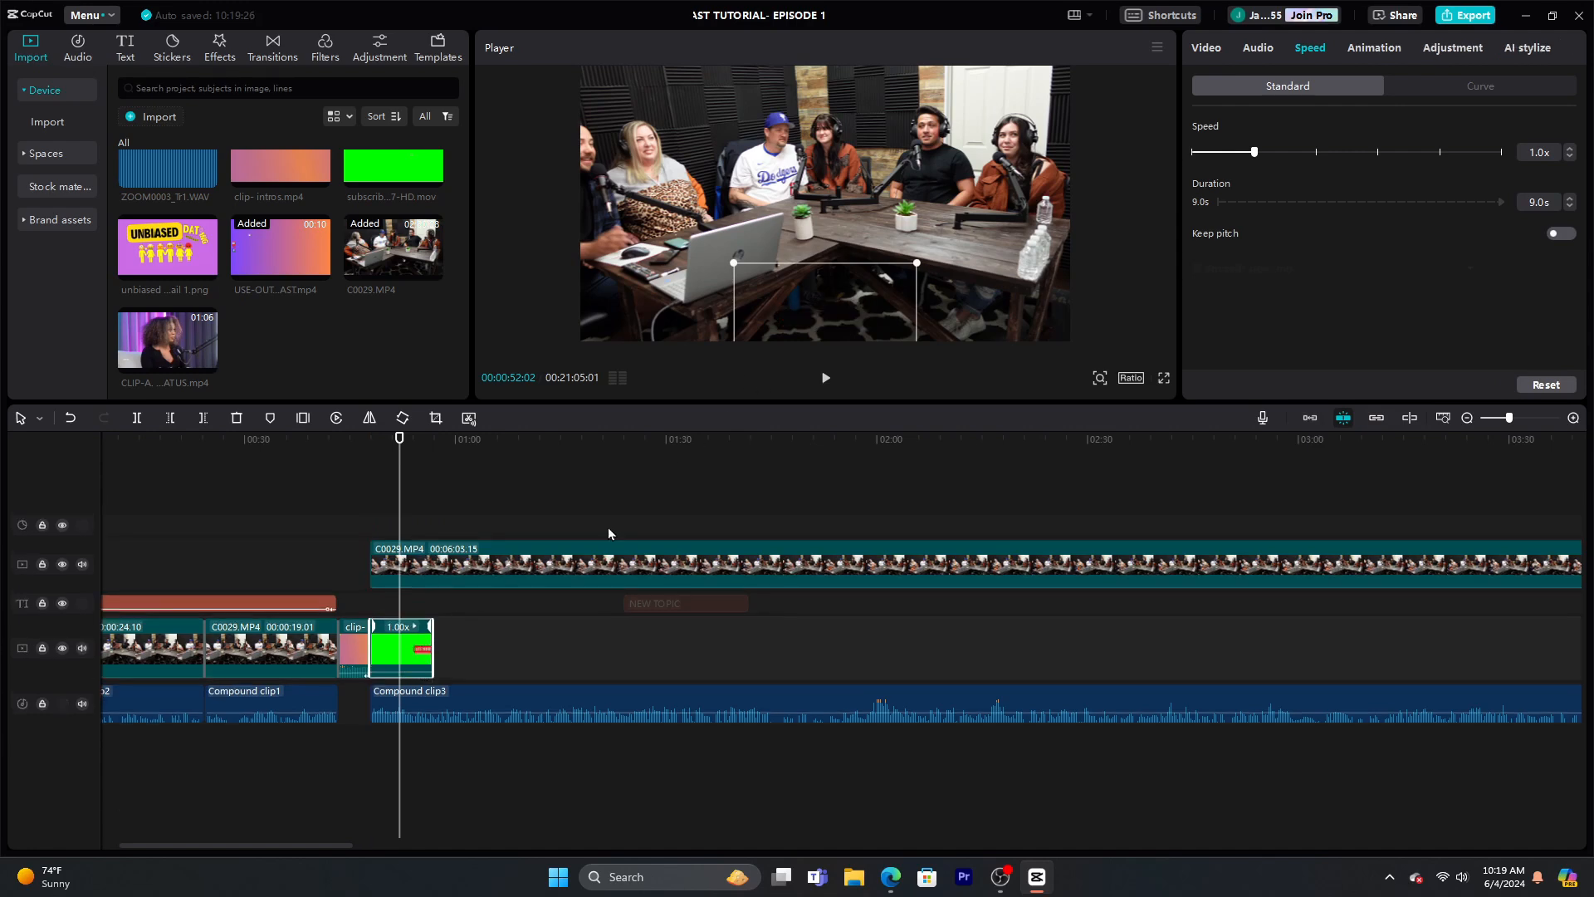
{"action": "left_click", "coordinate": [611, 558]}
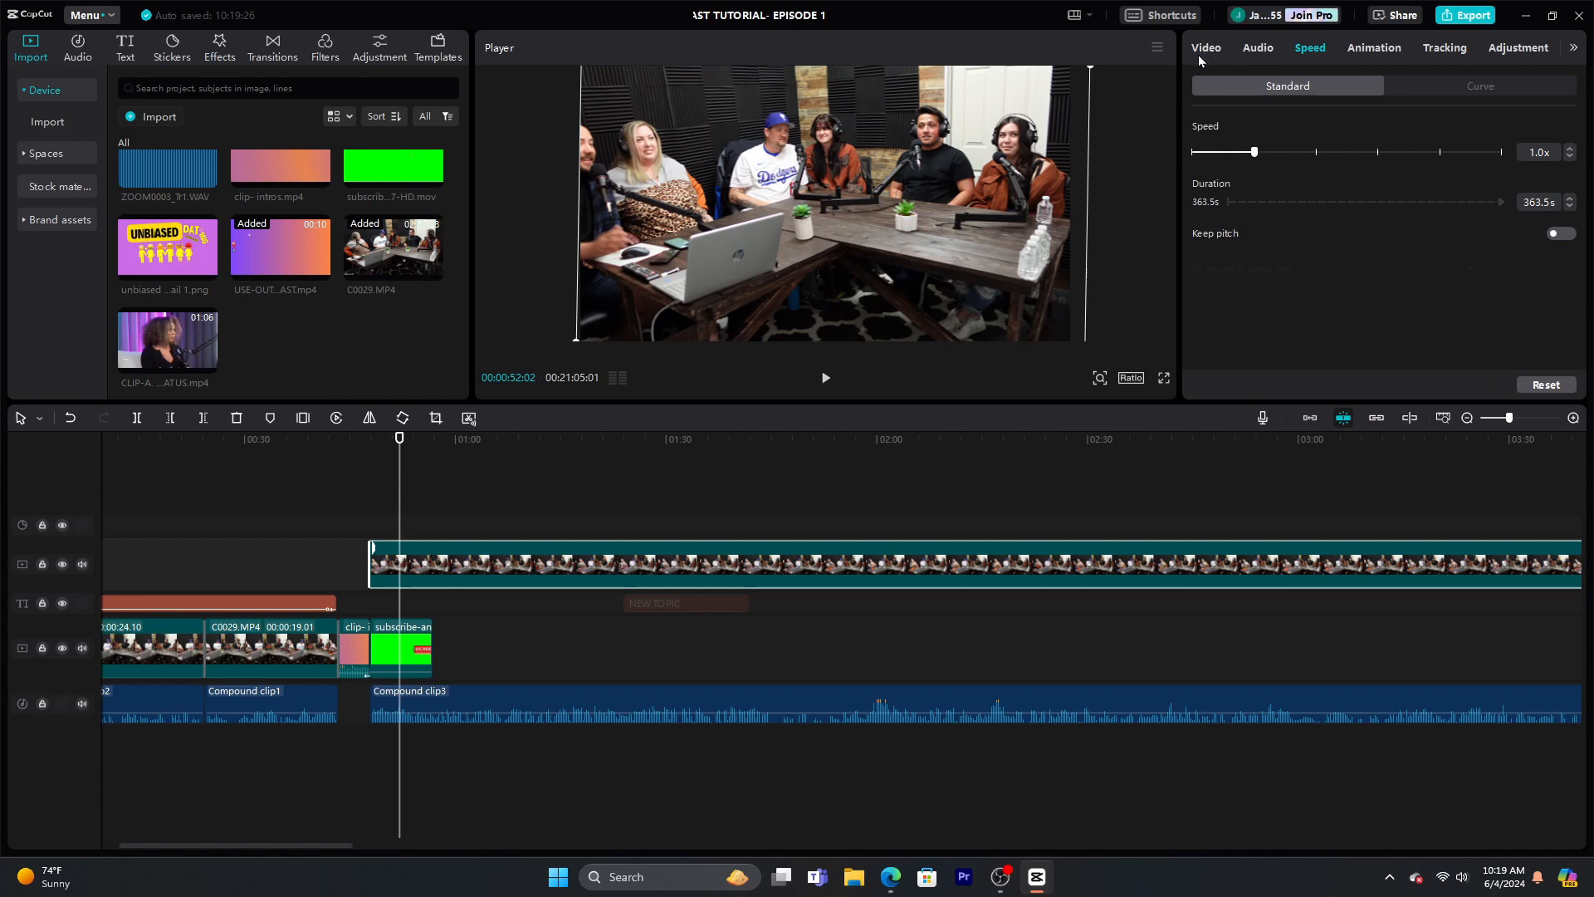
{"action": "left_click", "coordinate": [71, 419]}
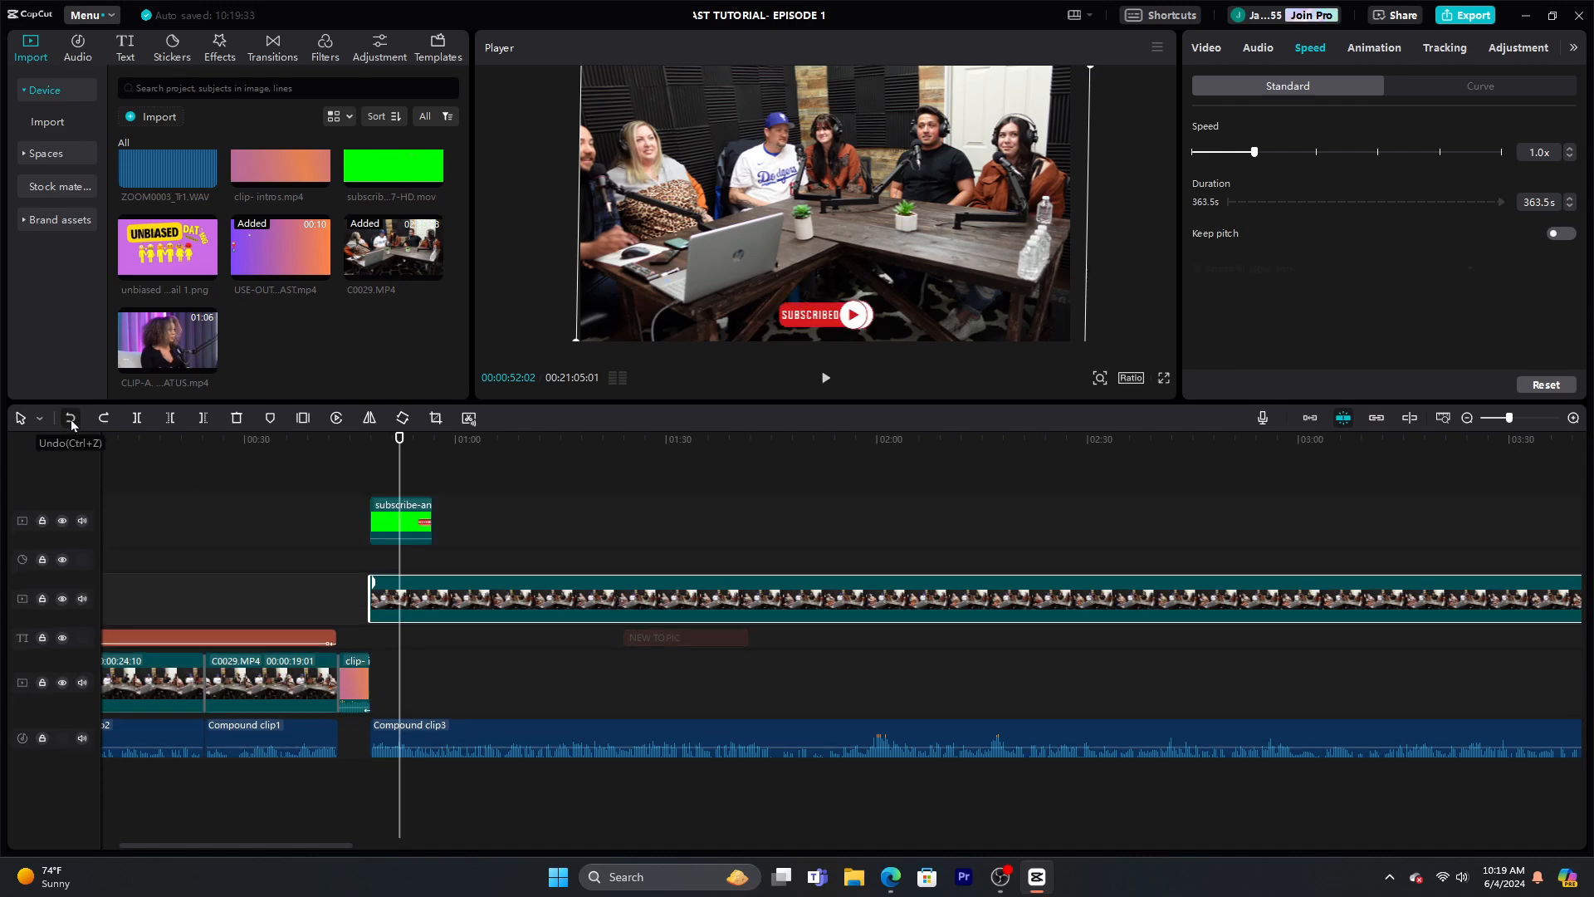
{"action": "left_click", "coordinate": [71, 420]}
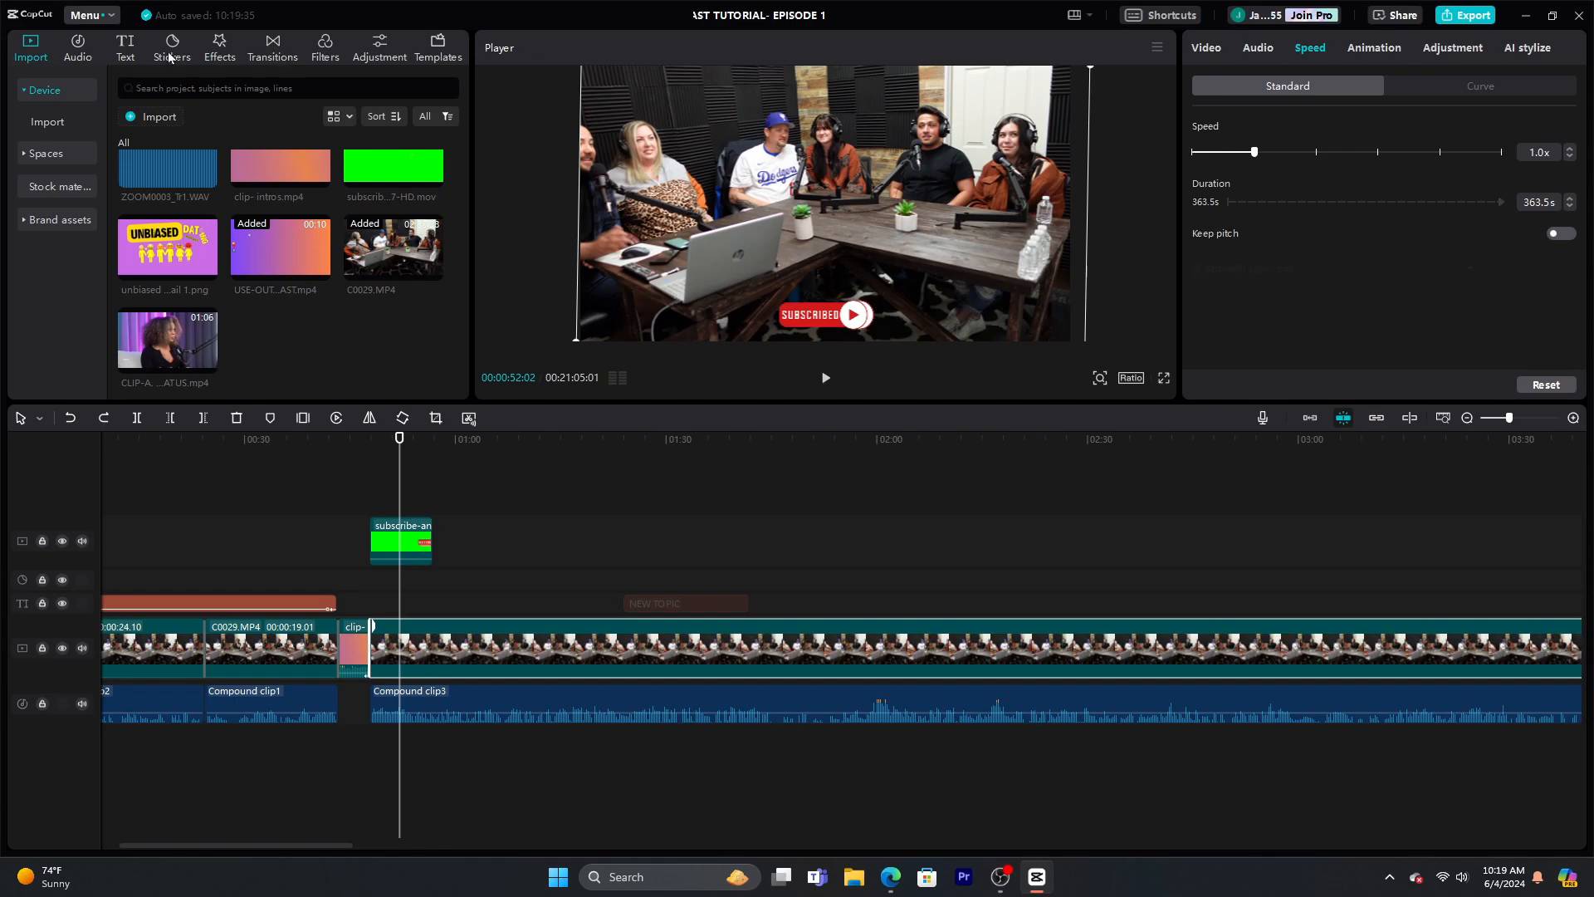
Add the yellow lightning bolt sticker from the trending stickers at 00:00:52:02
{"action": "left_click", "coordinate": [221, 51]}
{"action": "left_click", "coordinate": [171, 50]}
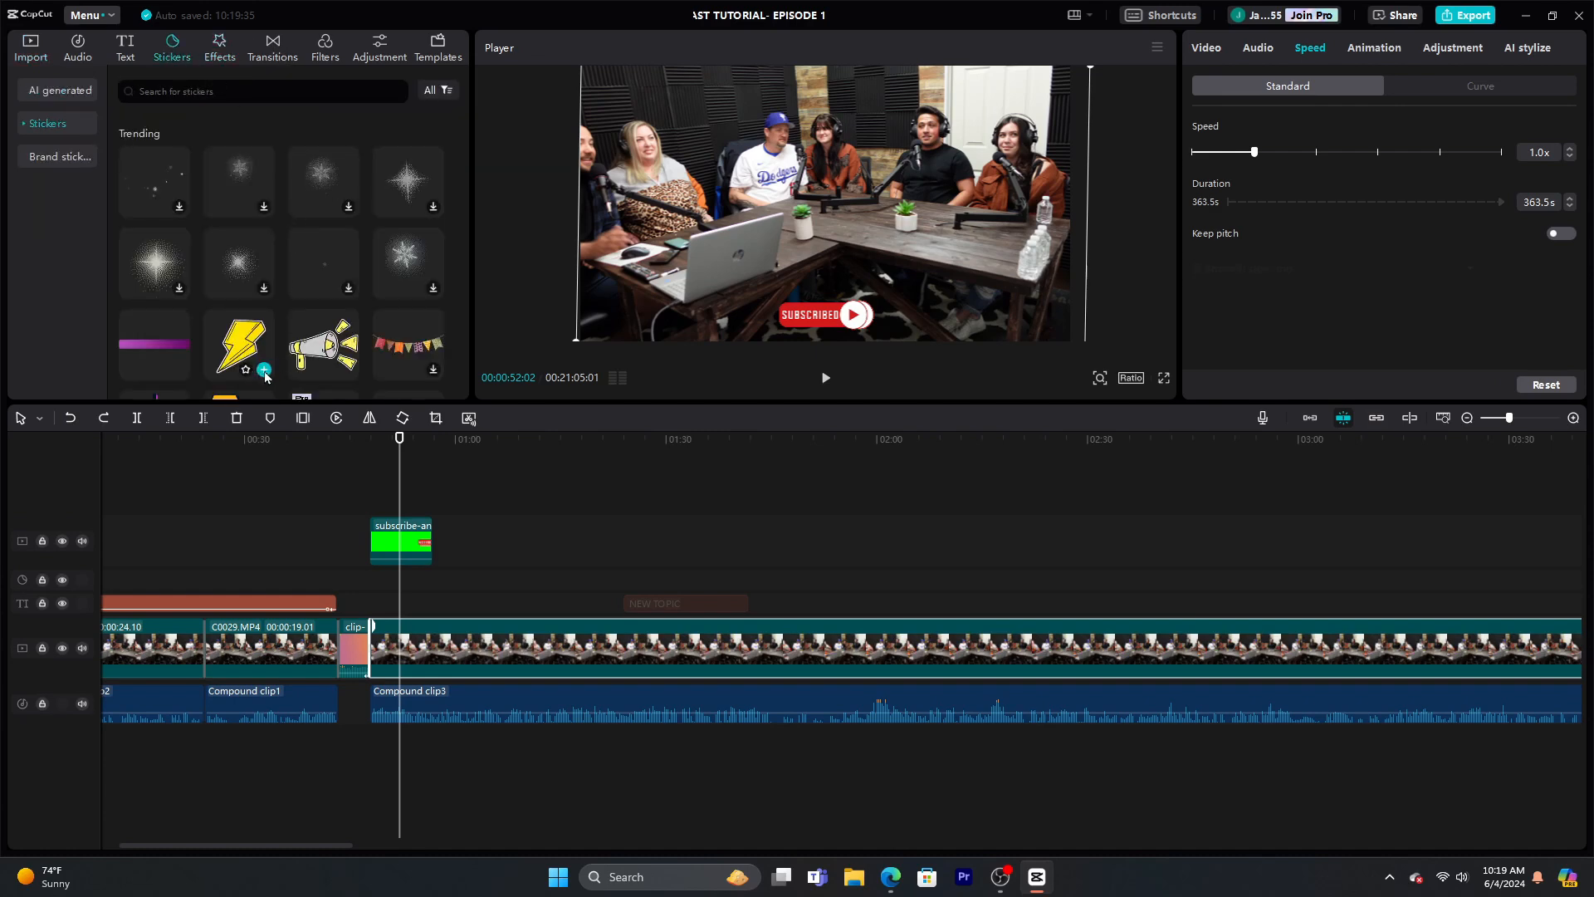
{"action": "left_click", "coordinate": [264, 371]}
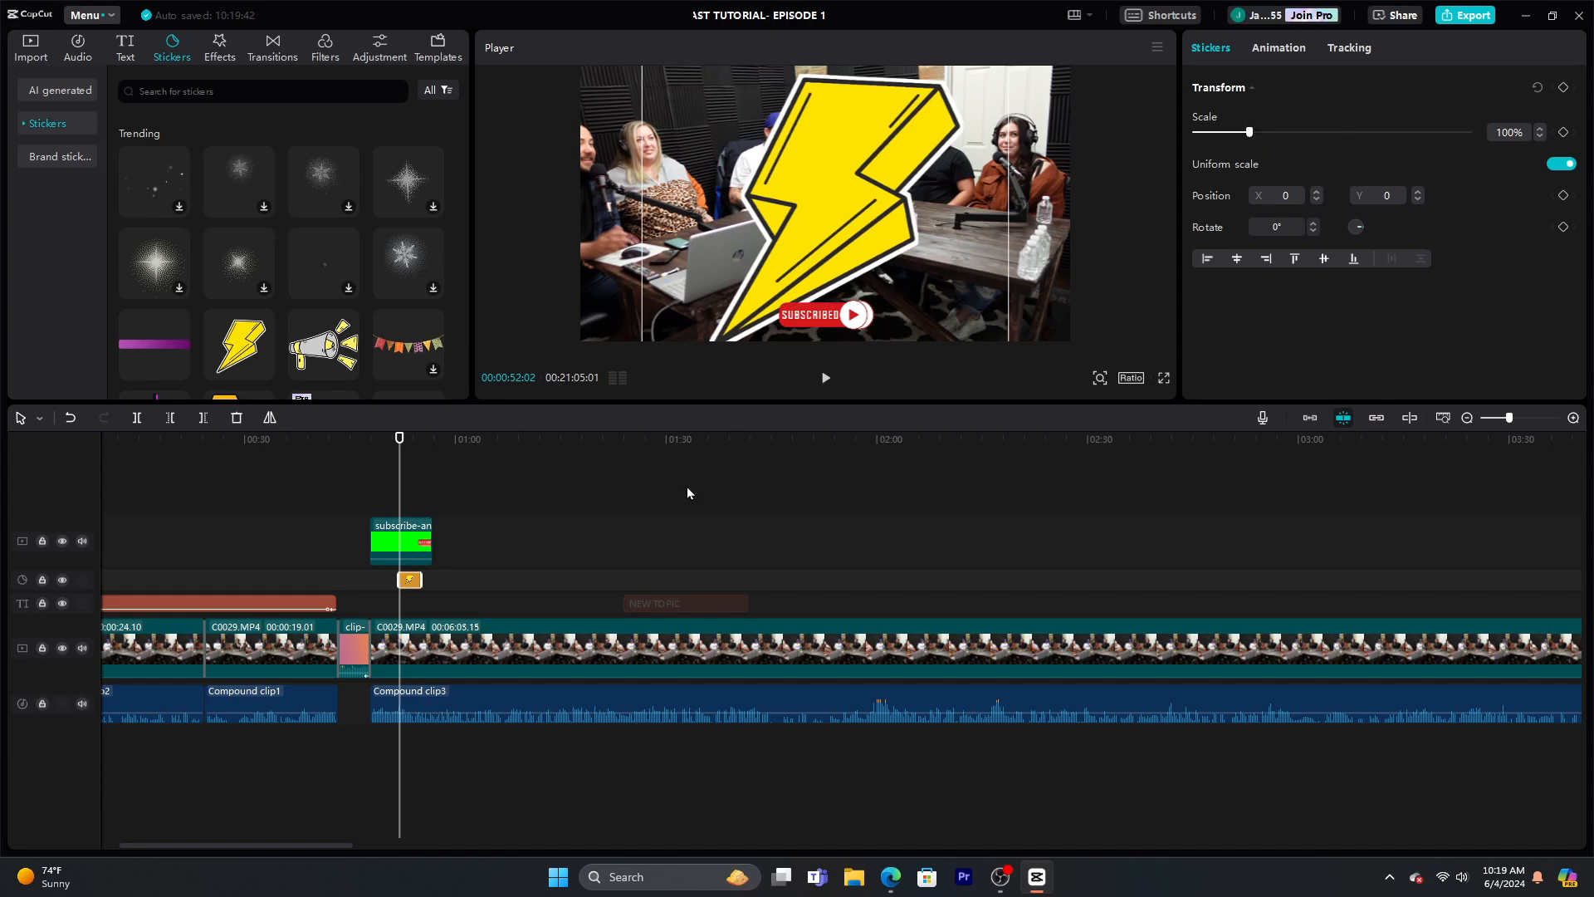
Enlarge the subscribe overlay to about 67% at about X 361, Y -359, and move the lightning sticker to a track above it
{"action": "left_click", "coordinate": [421, 543]}
{"action": "left_click_drag", "start_coordinate": [916, 265], "coordinate": [942, 245]}
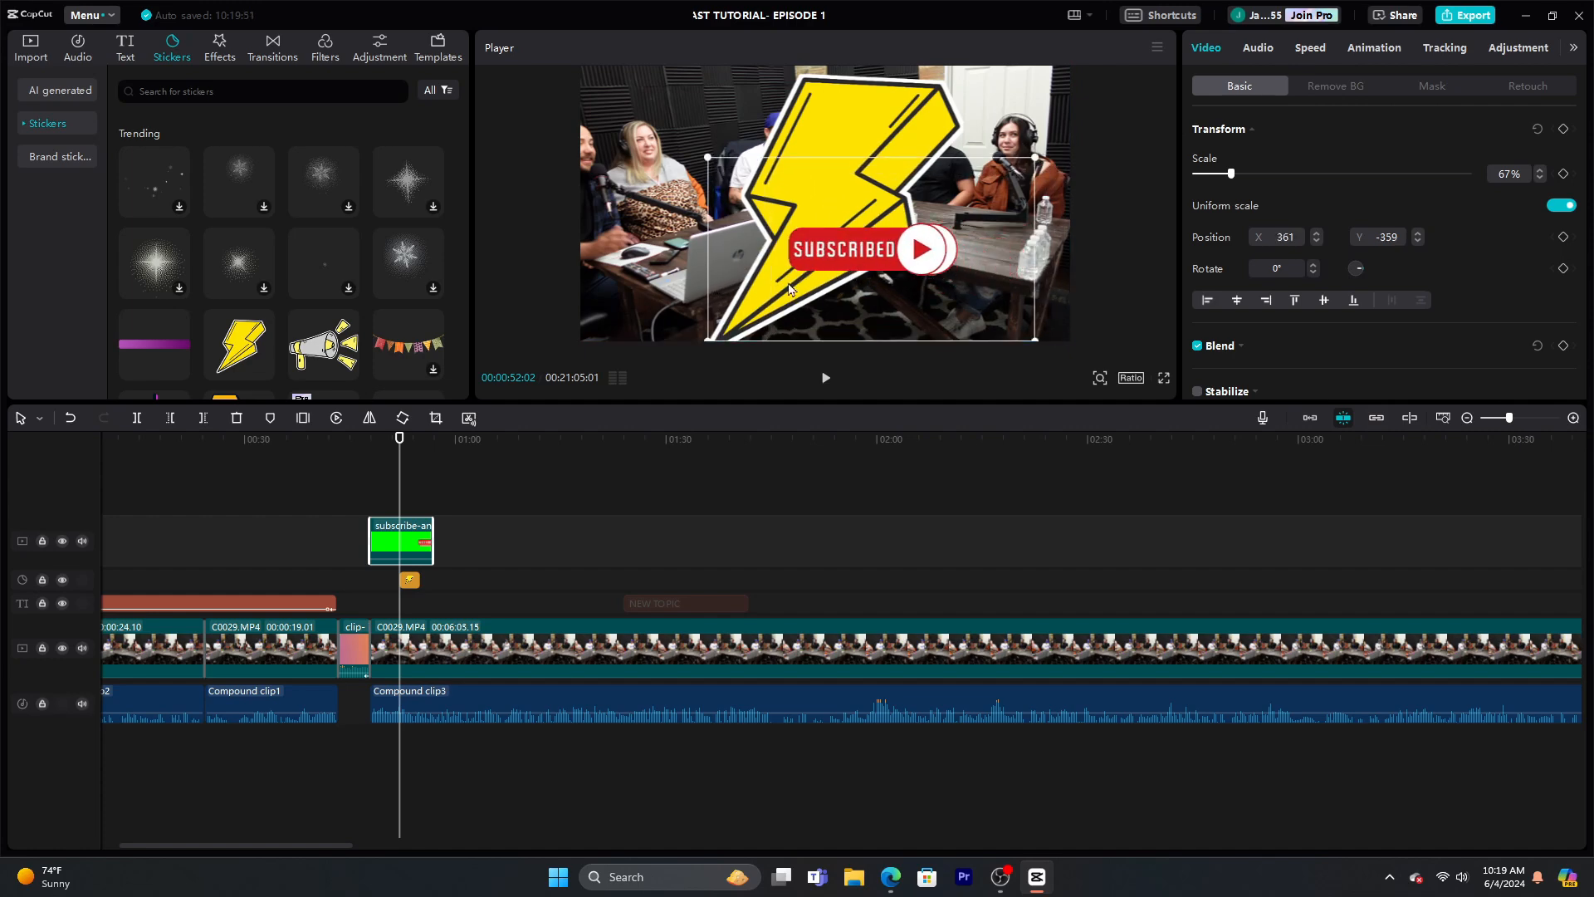
{"action": "left_click", "coordinate": [410, 581]}
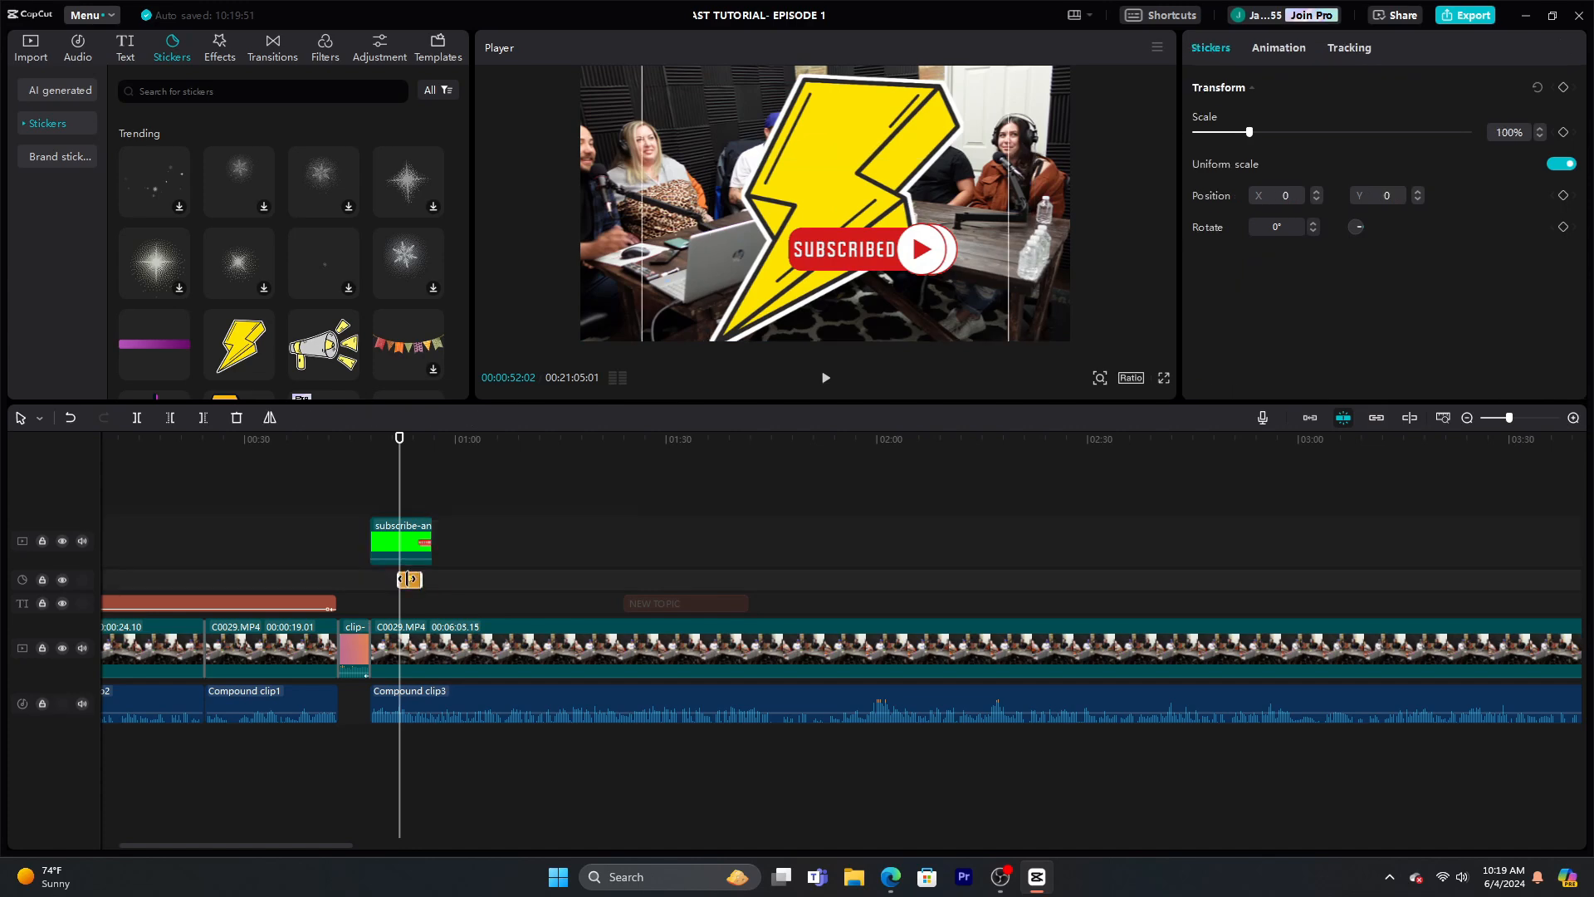
{"action": "left_click_drag", "start_coordinate": [411, 583], "coordinate": [413, 505]}
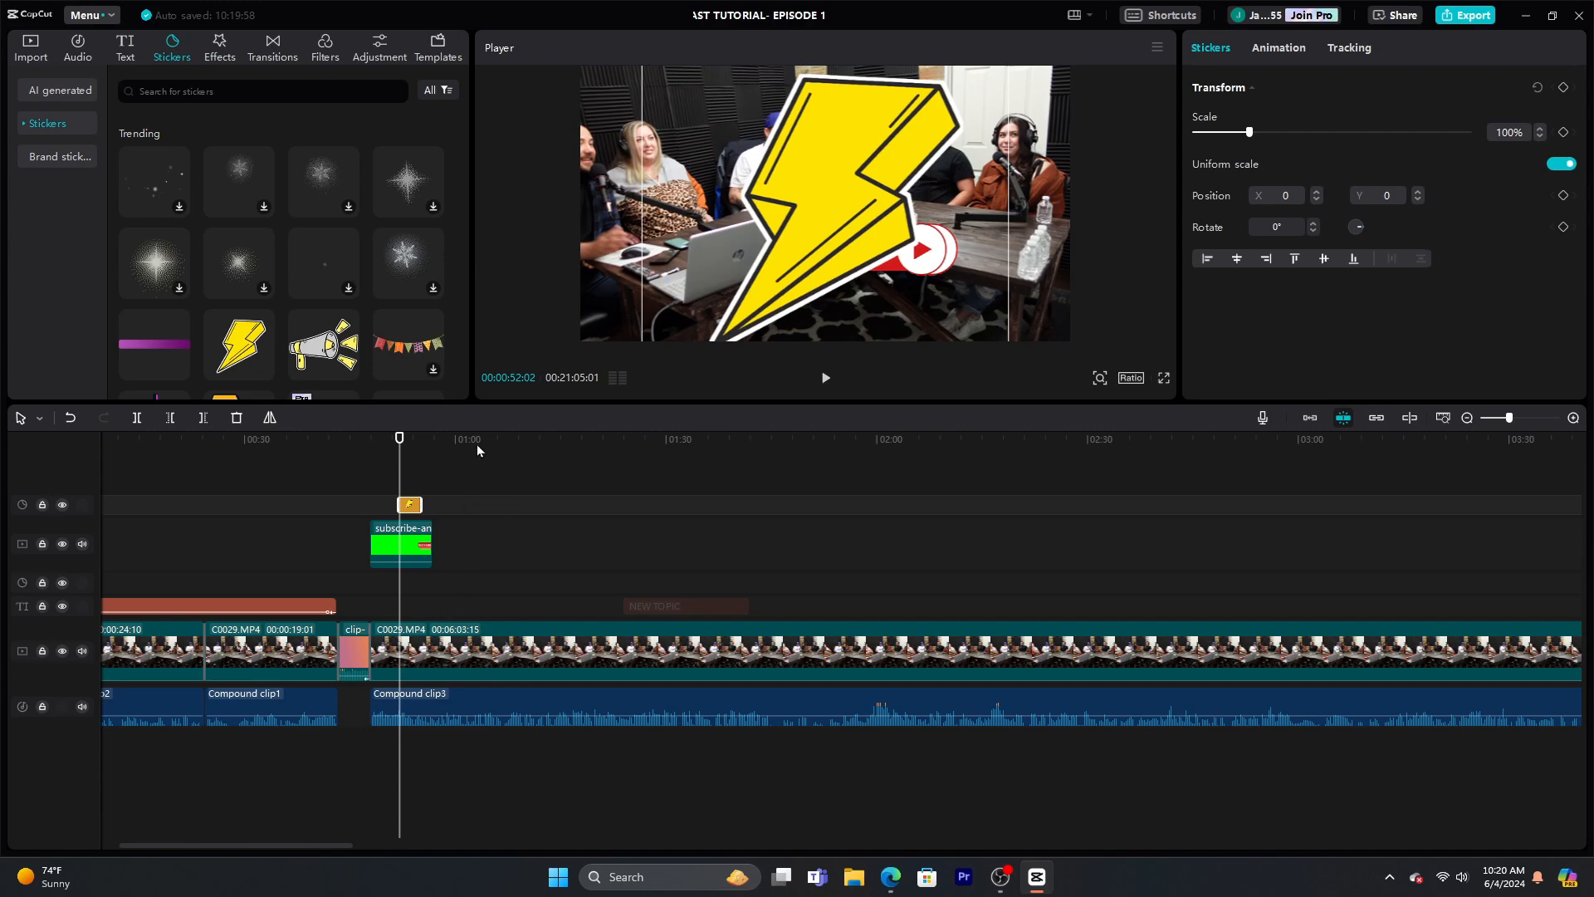
{"action": "left_click", "coordinate": [493, 654]}
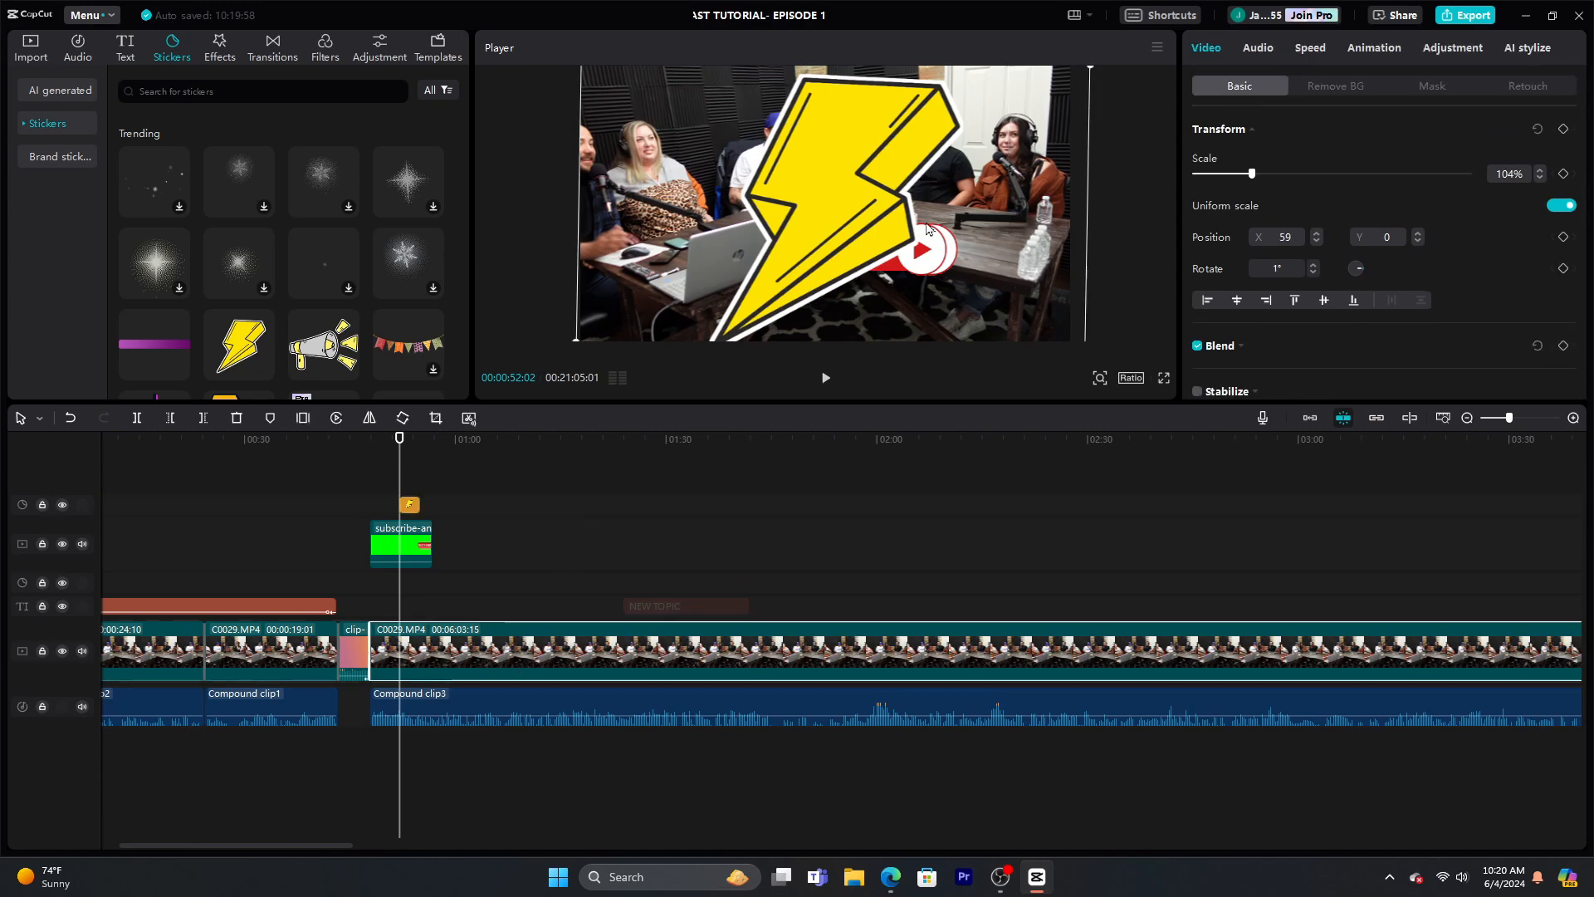
{"action": "left_click", "coordinate": [413, 505]}
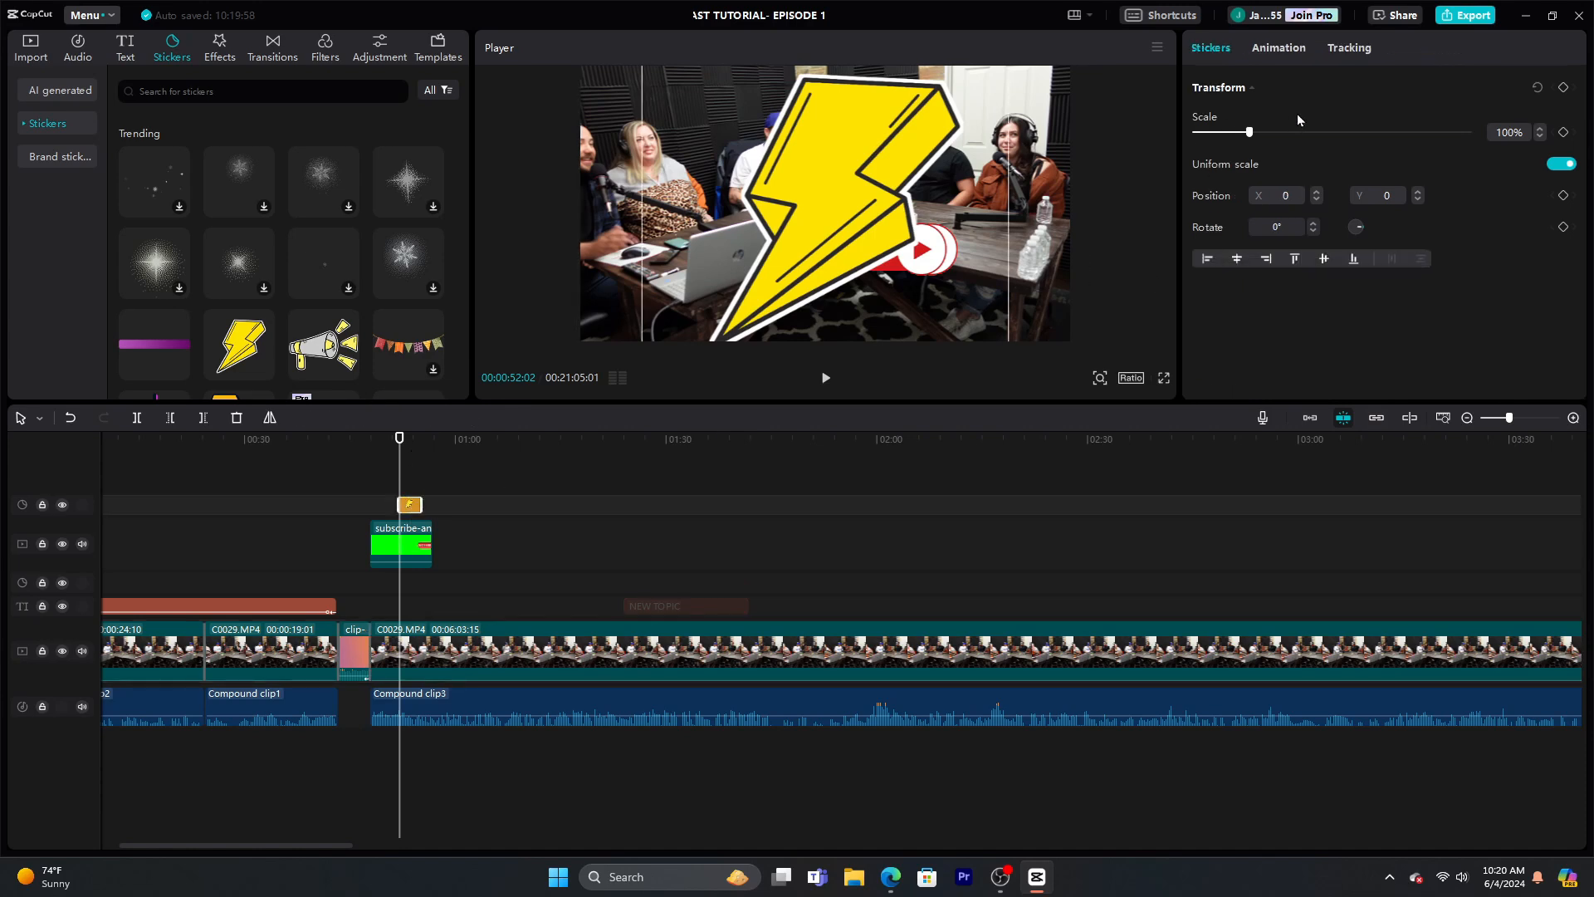
Try enlarging the lightning sticker to 312% and shrinking the main C0029.MP4 clip to 27%, and delete the sticker
{"action": "left_click_drag", "start_coordinate": [1252, 136], "coordinate": [1362, 143]}
{"action": "left_click", "coordinate": [459, 660]}
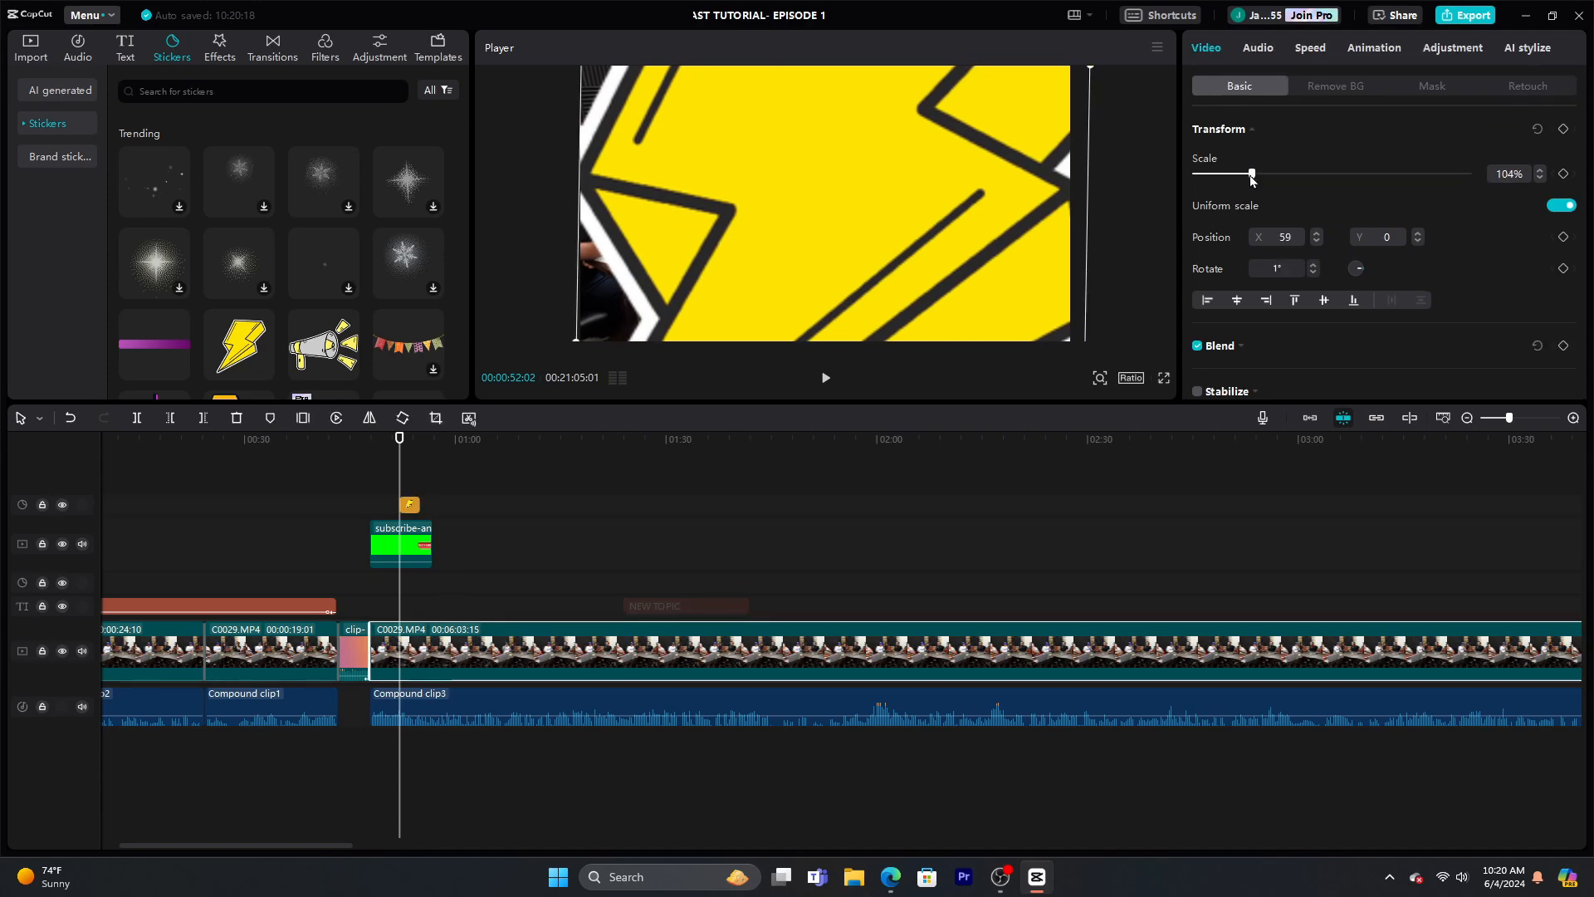
{"action": "left_click_drag", "start_coordinate": [1251, 176], "coordinate": [1210, 189]}
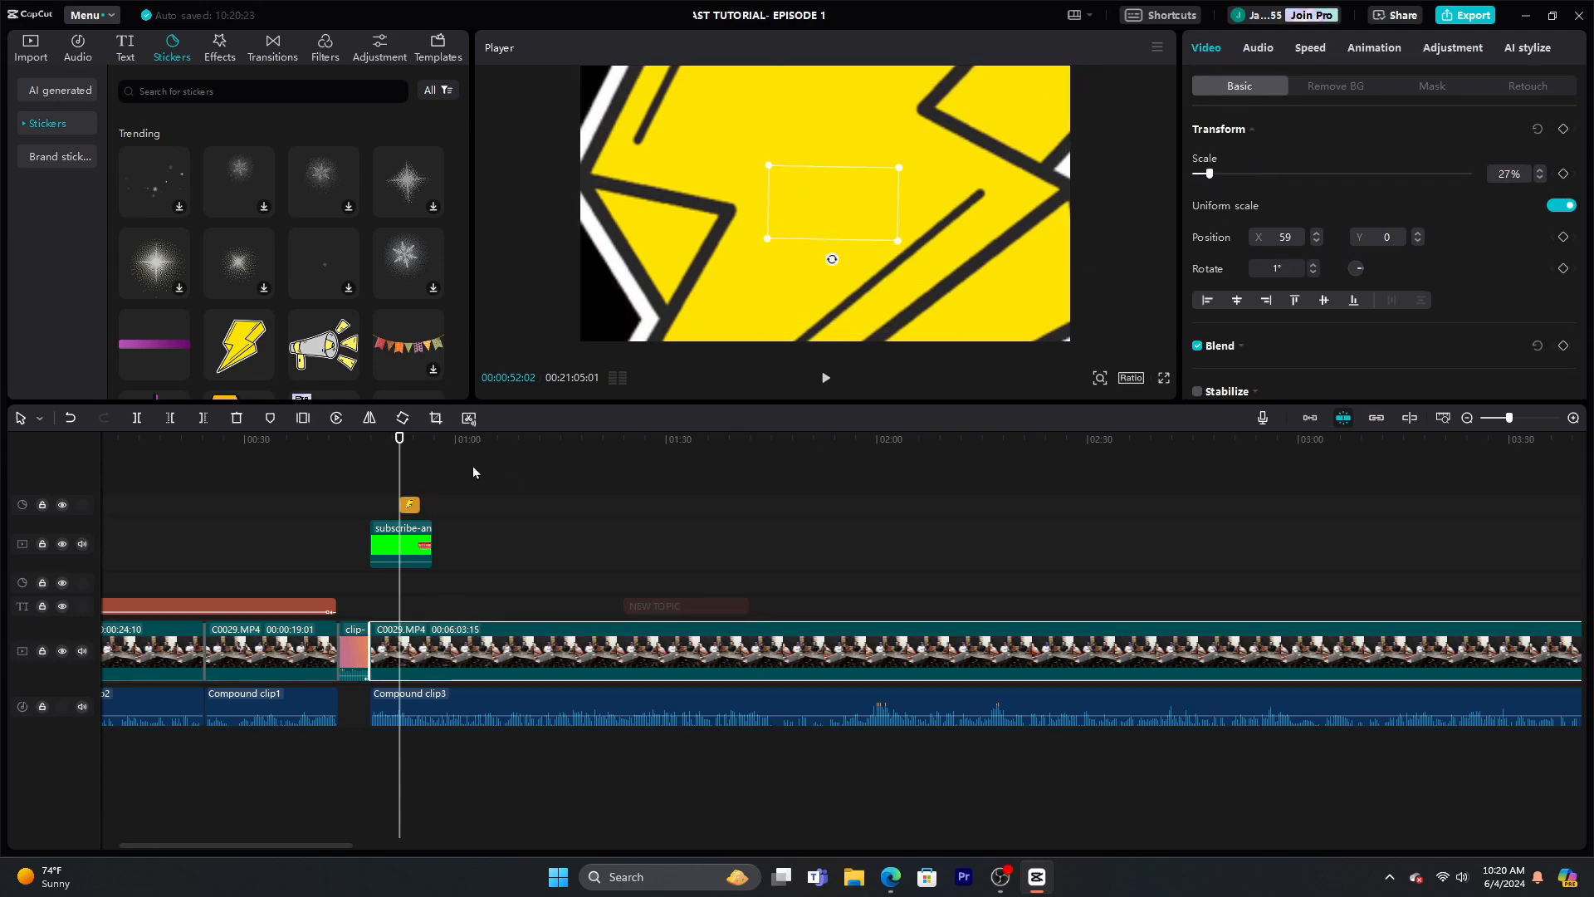
{"action": "left_click", "coordinate": [407, 506]}
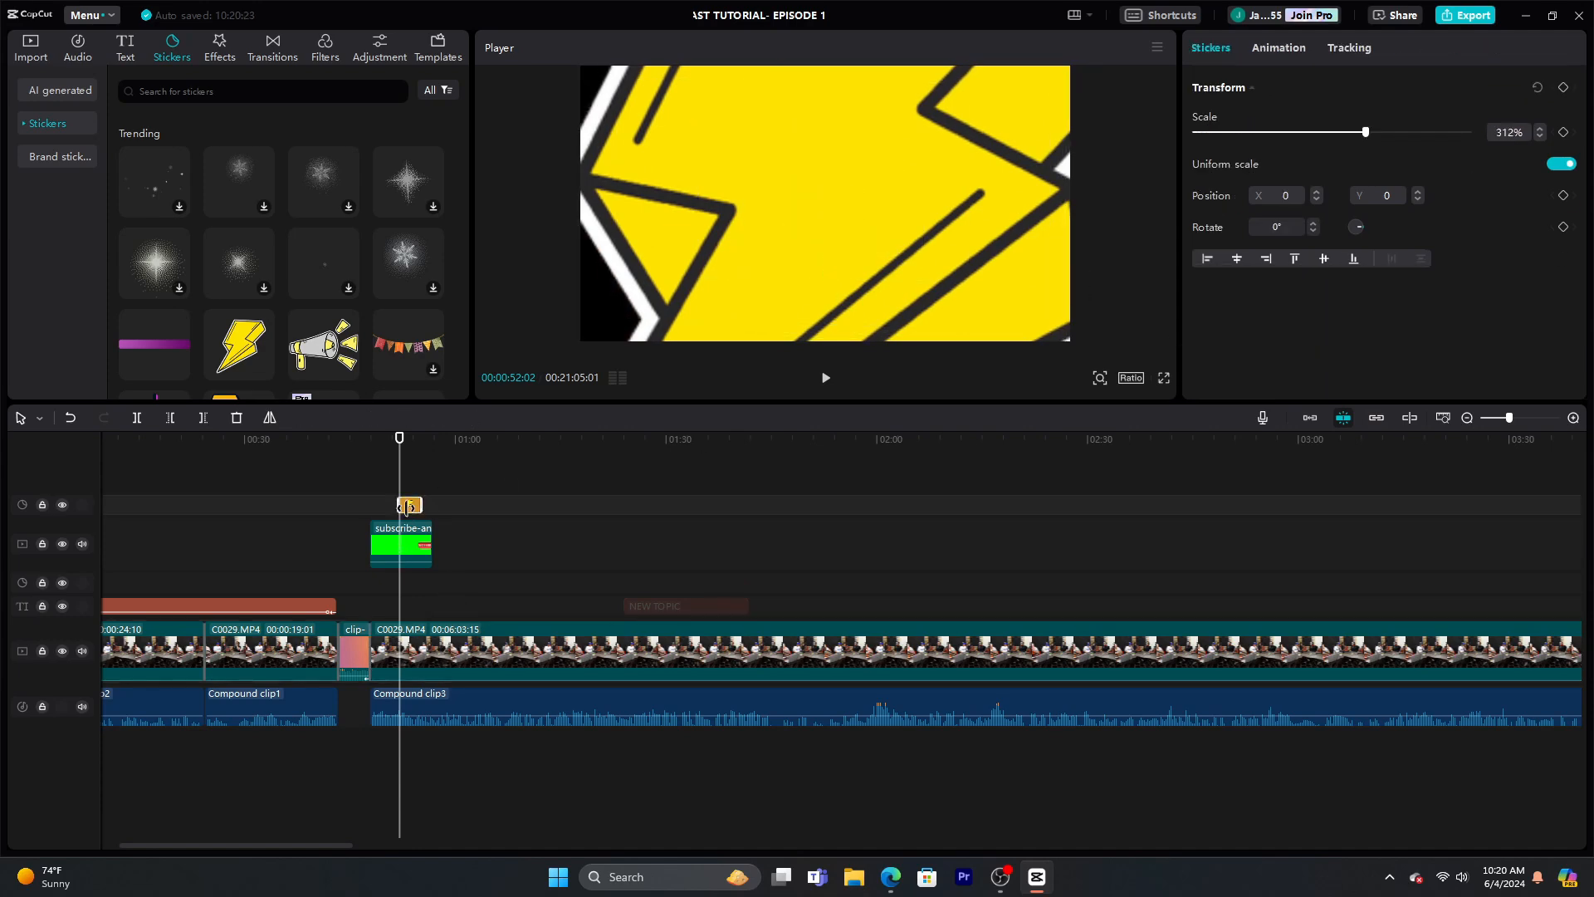
{"action": "left_click", "coordinate": [237, 418]}
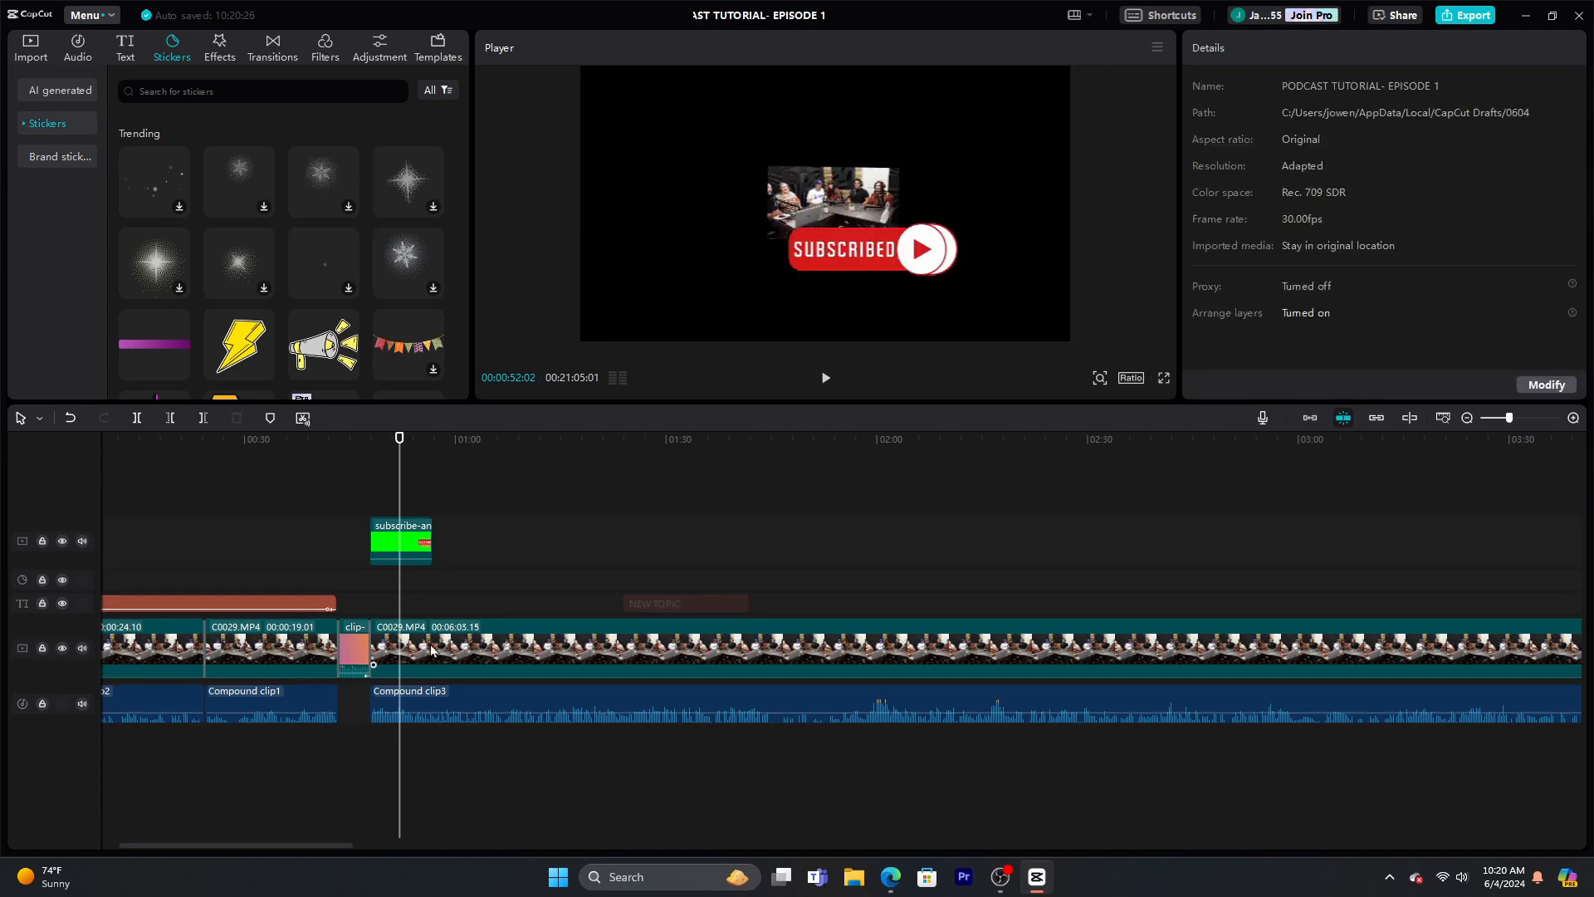
Undo the scaling, track and overlay changes back to the smaller subscribe overlay, and delete the lightning sticker
{"action": "left_click", "coordinate": [68, 419]}
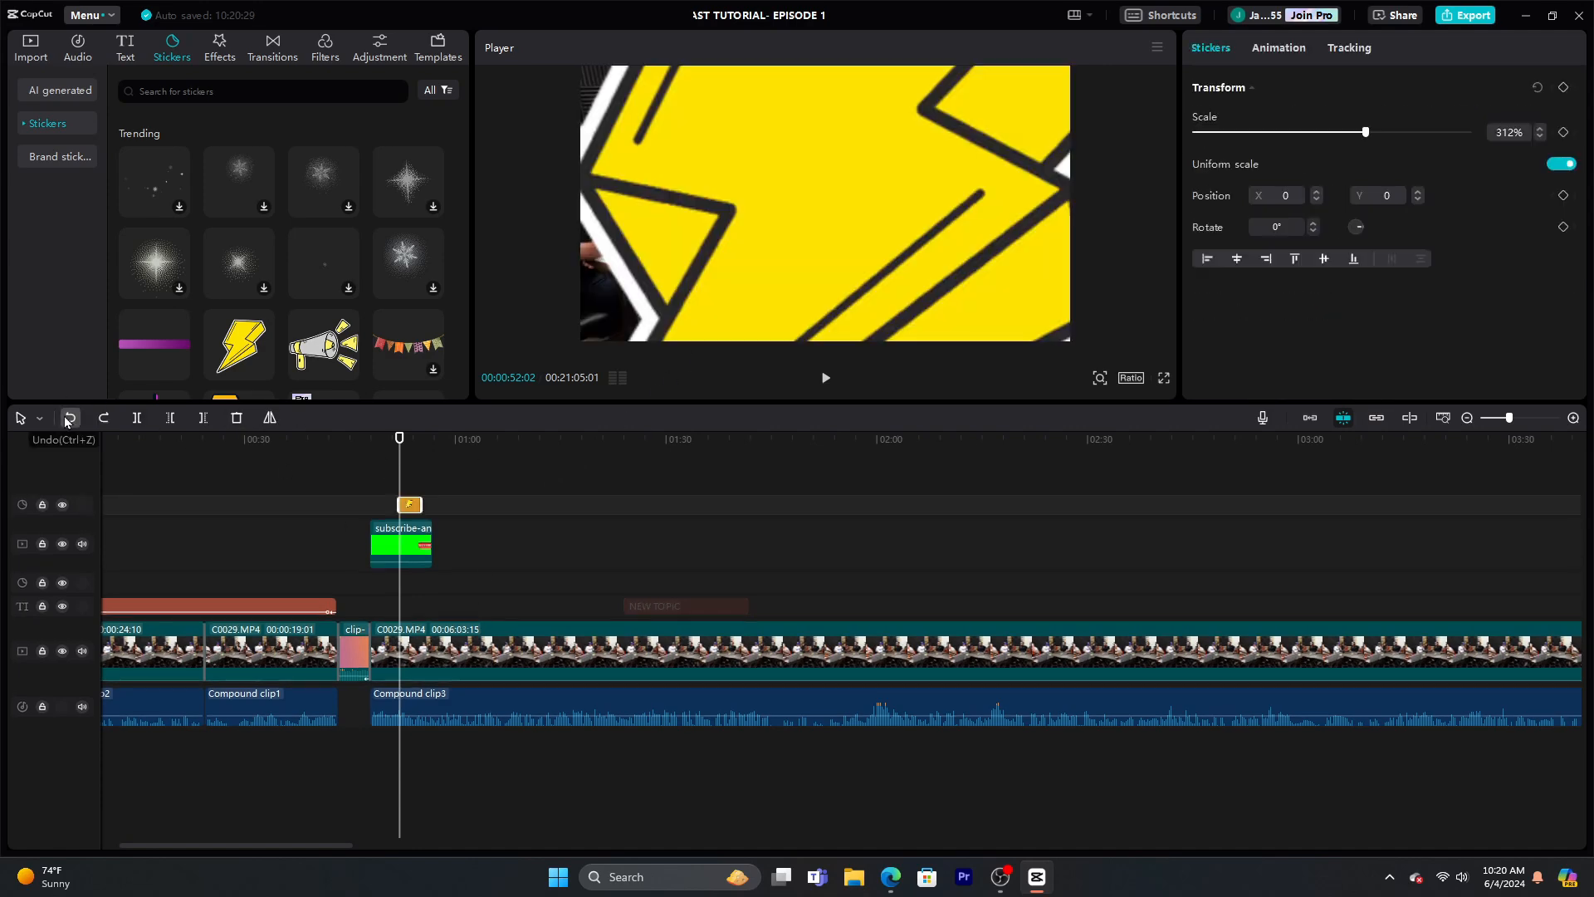
{"action": "left_click", "coordinate": [67, 420]}
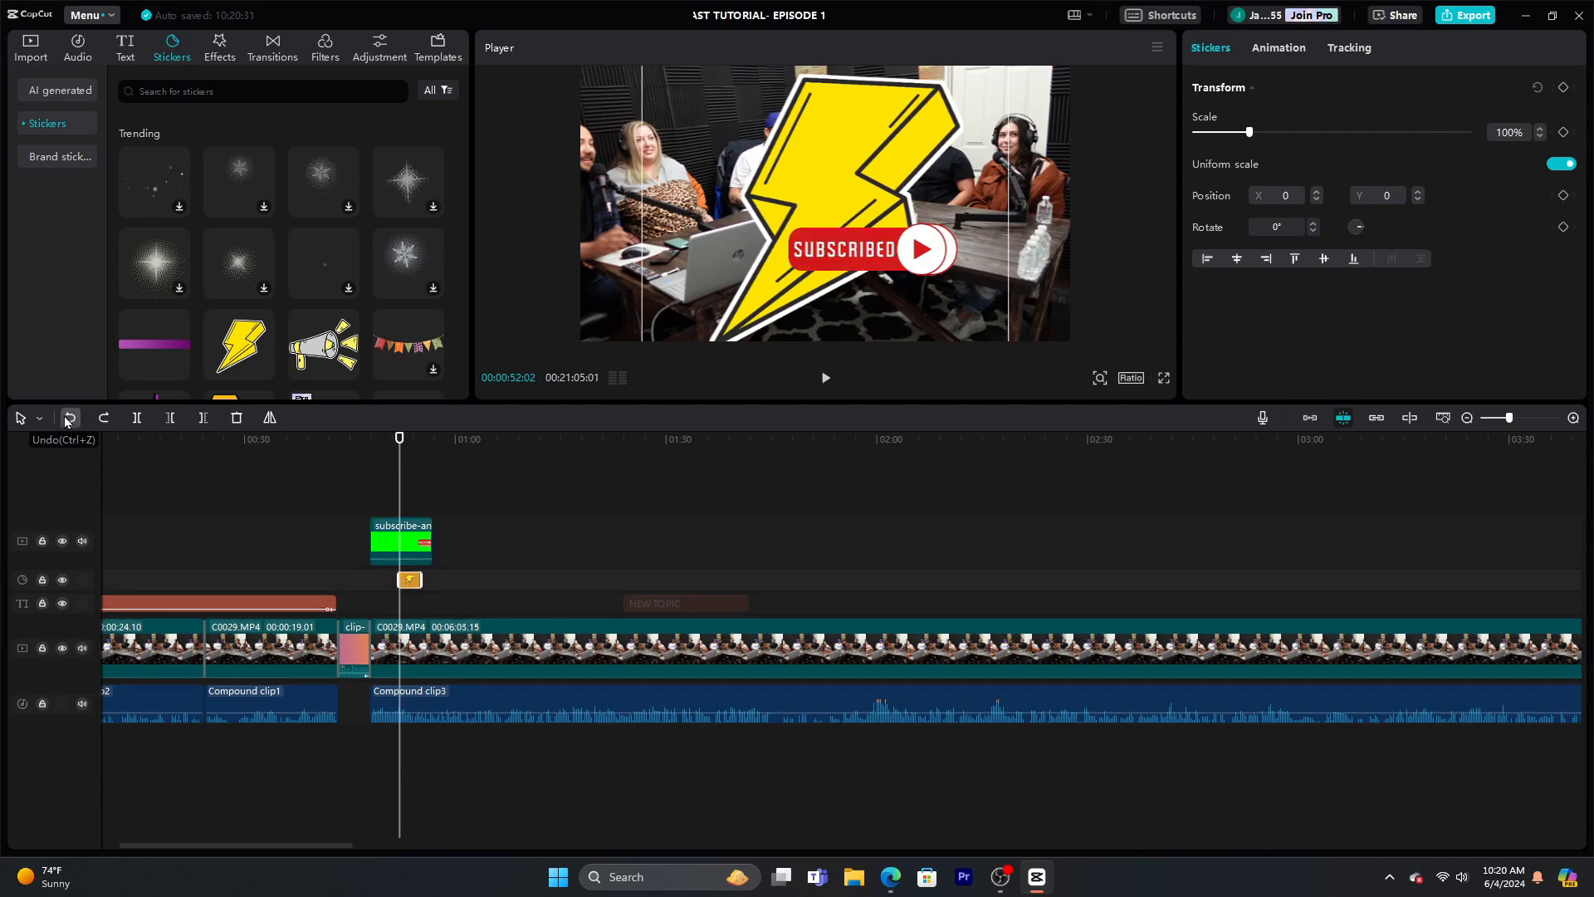
{"action": "left_click", "coordinate": [66, 420]}
{"action": "left_click", "coordinate": [67, 419]}
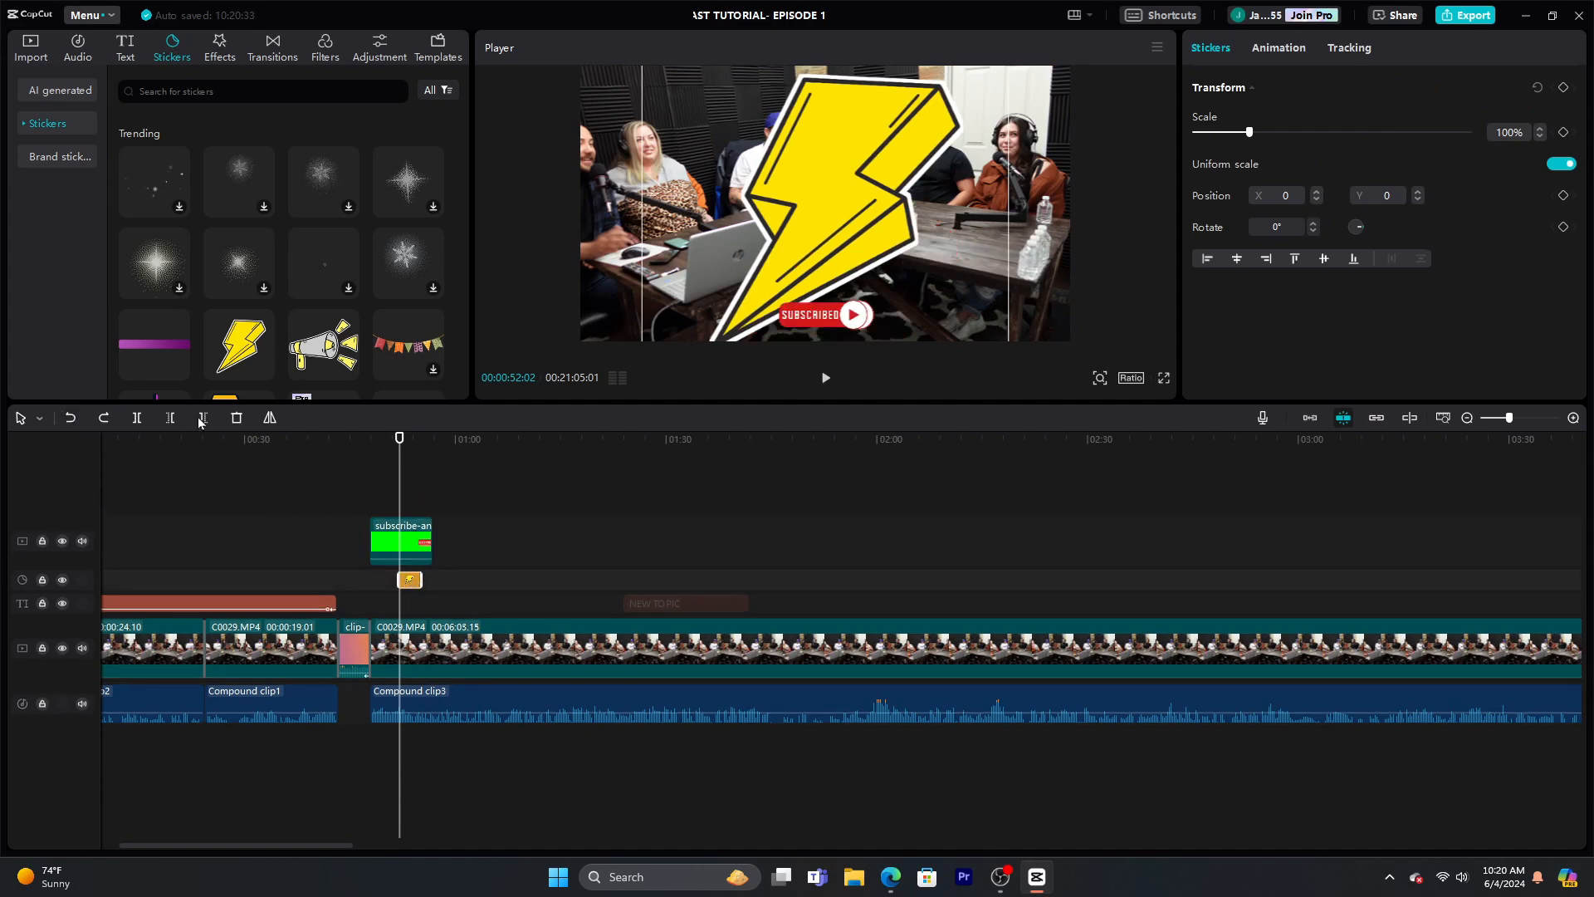
{"action": "left_click", "coordinate": [237, 418]}
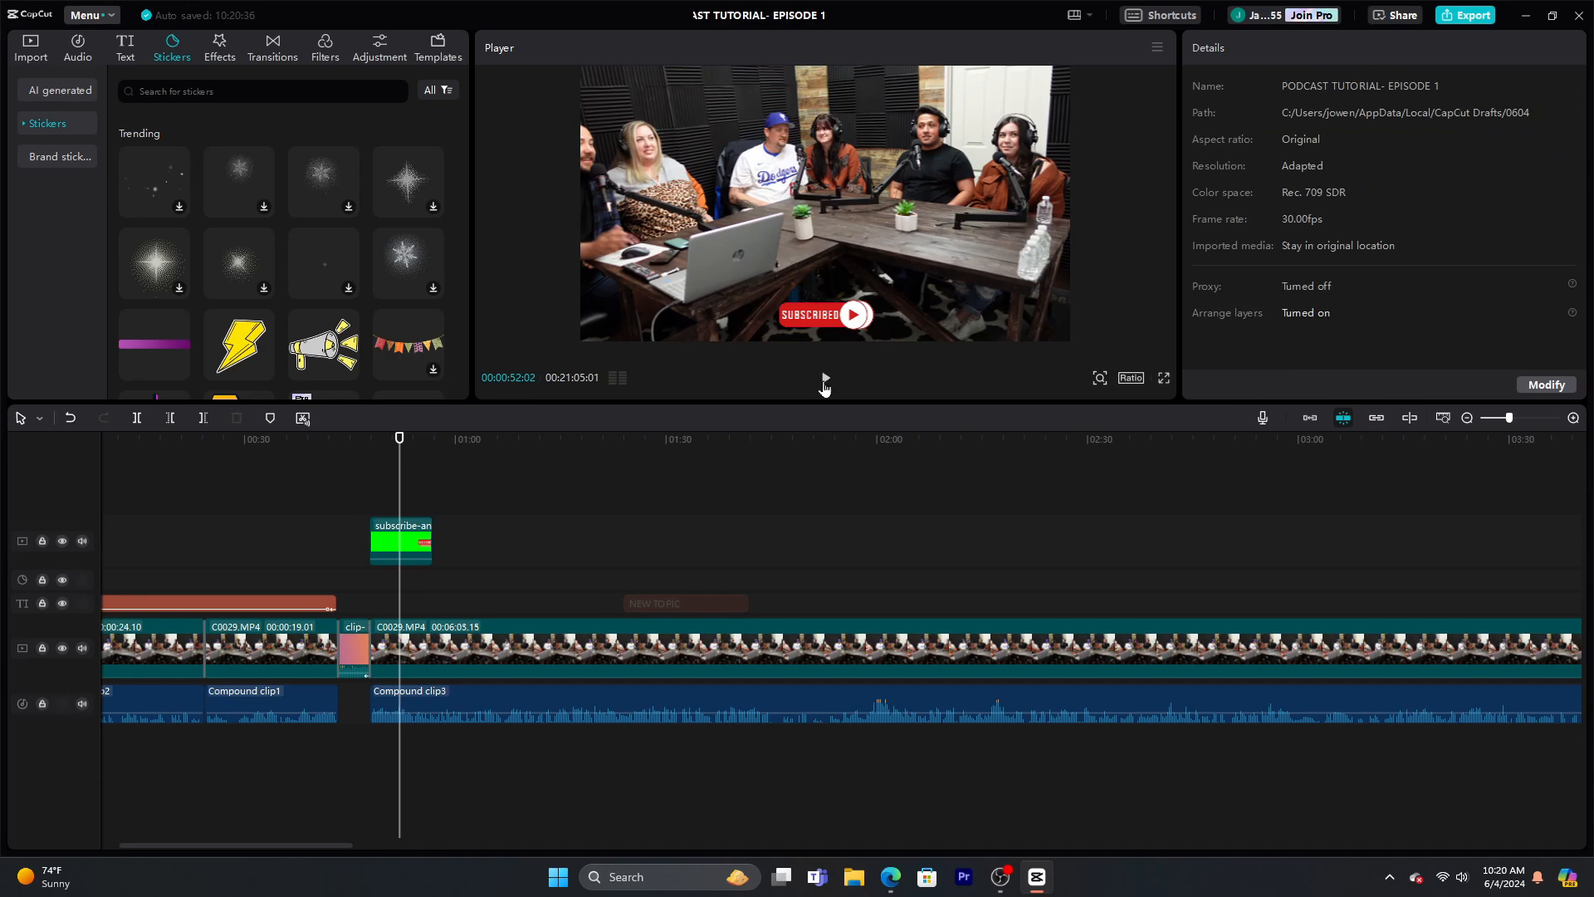
Preview the subscribe overlay from the end of the intro and move it slightly past the start of the main clip
{"action": "left_click", "coordinate": [371, 470]}
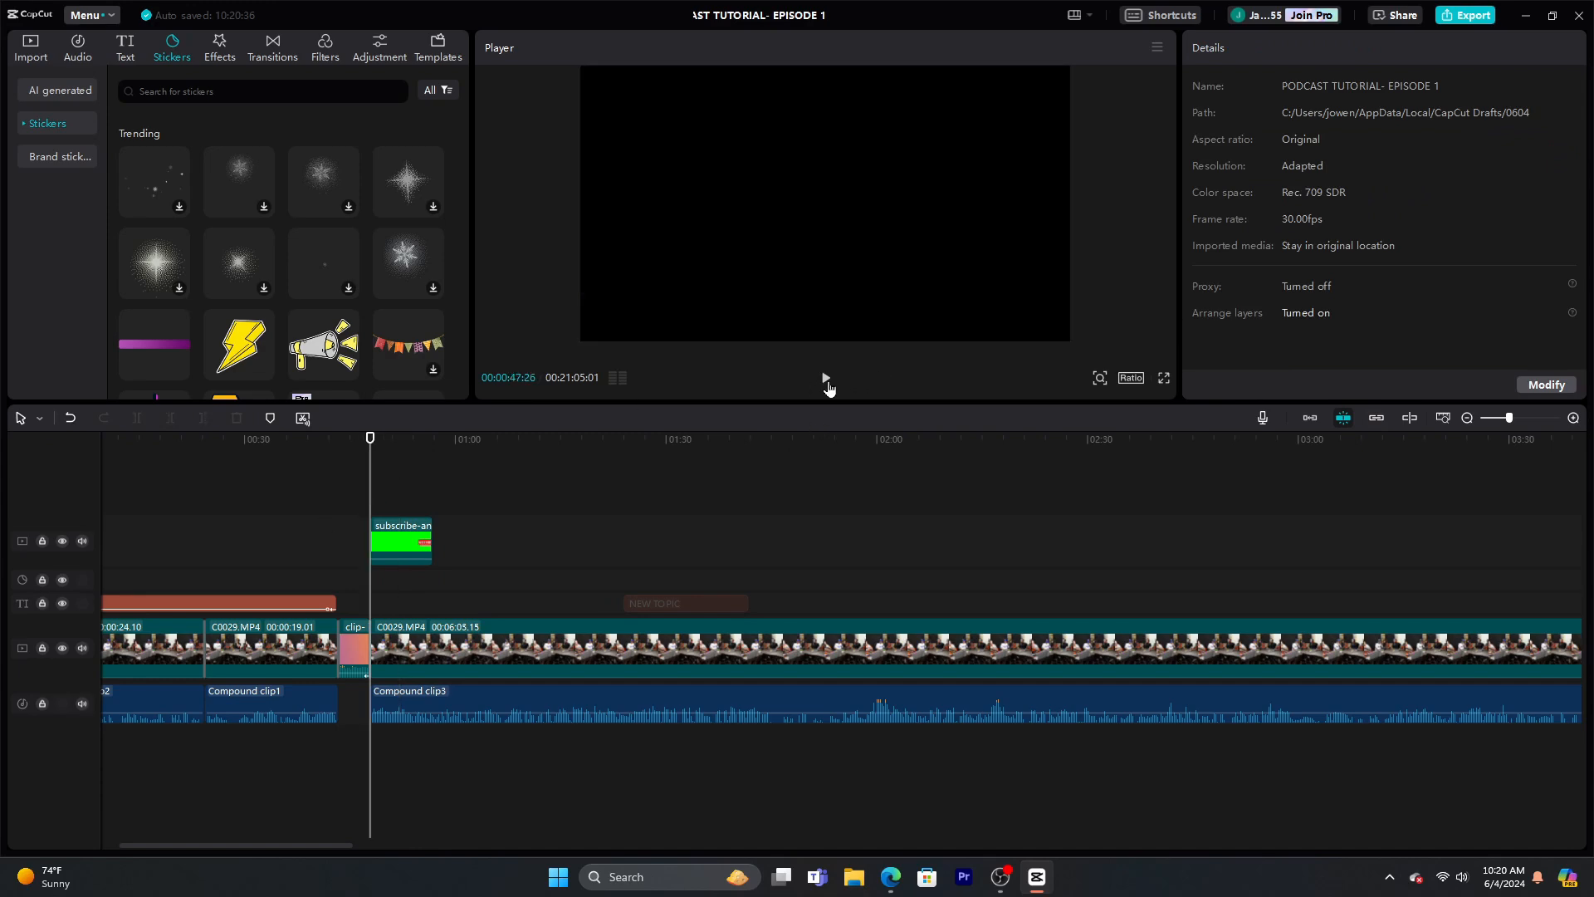
{"action": "left_click", "coordinate": [363, 504]}
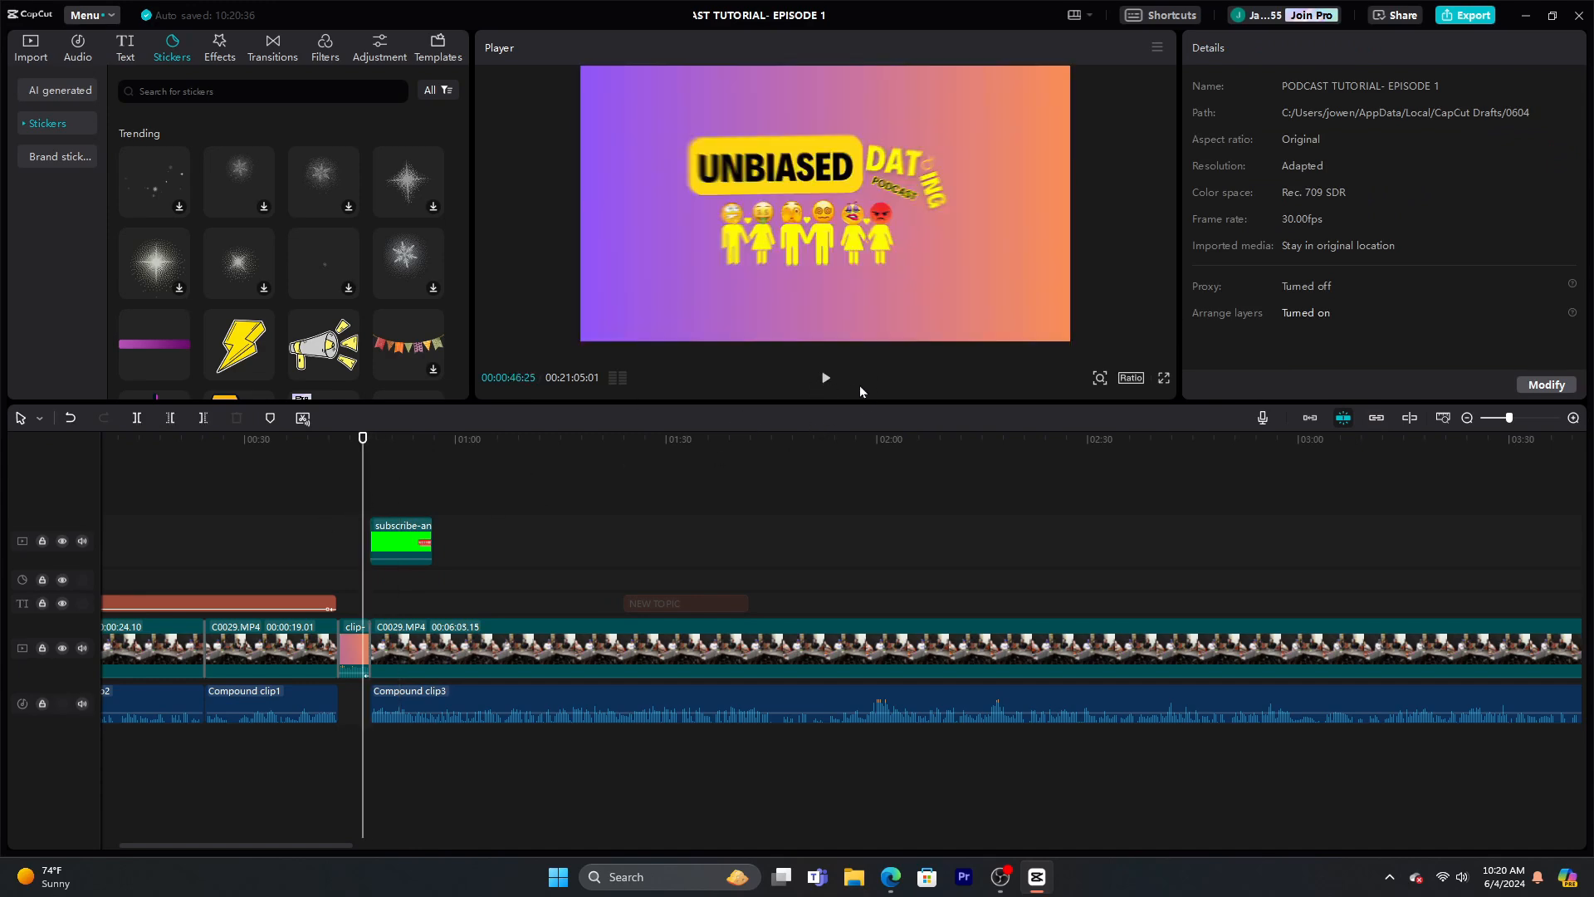
{"action": "left_click", "coordinate": [825, 378]}
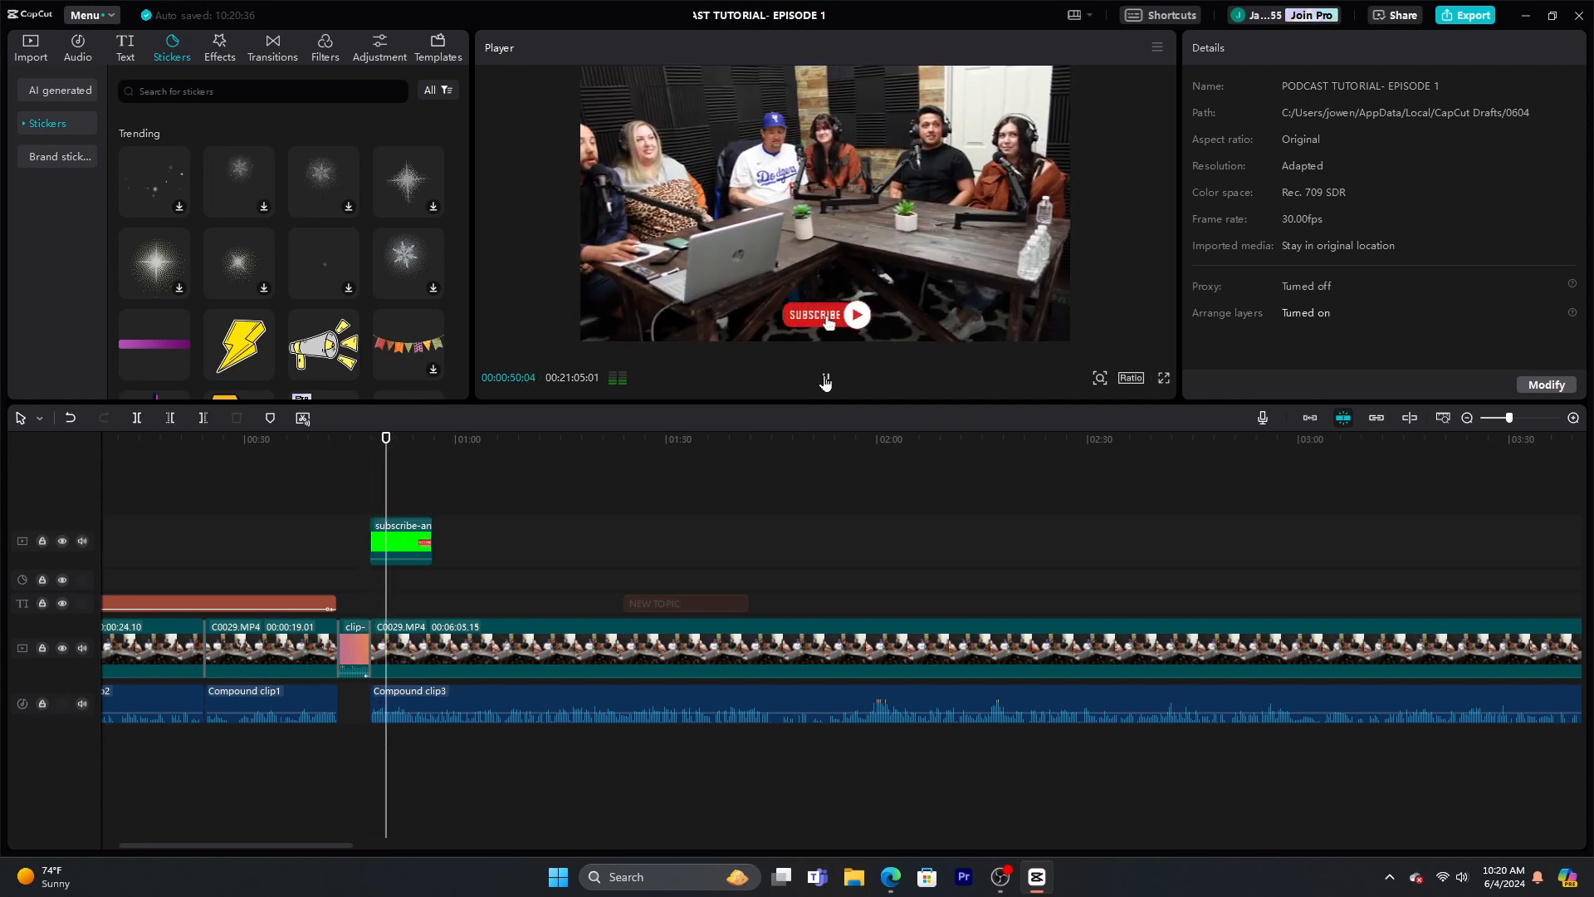
{"action": "left_click", "coordinate": [825, 379]}
{"action": "left_click_drag", "start_coordinate": [401, 544], "coordinate": [409, 538]}
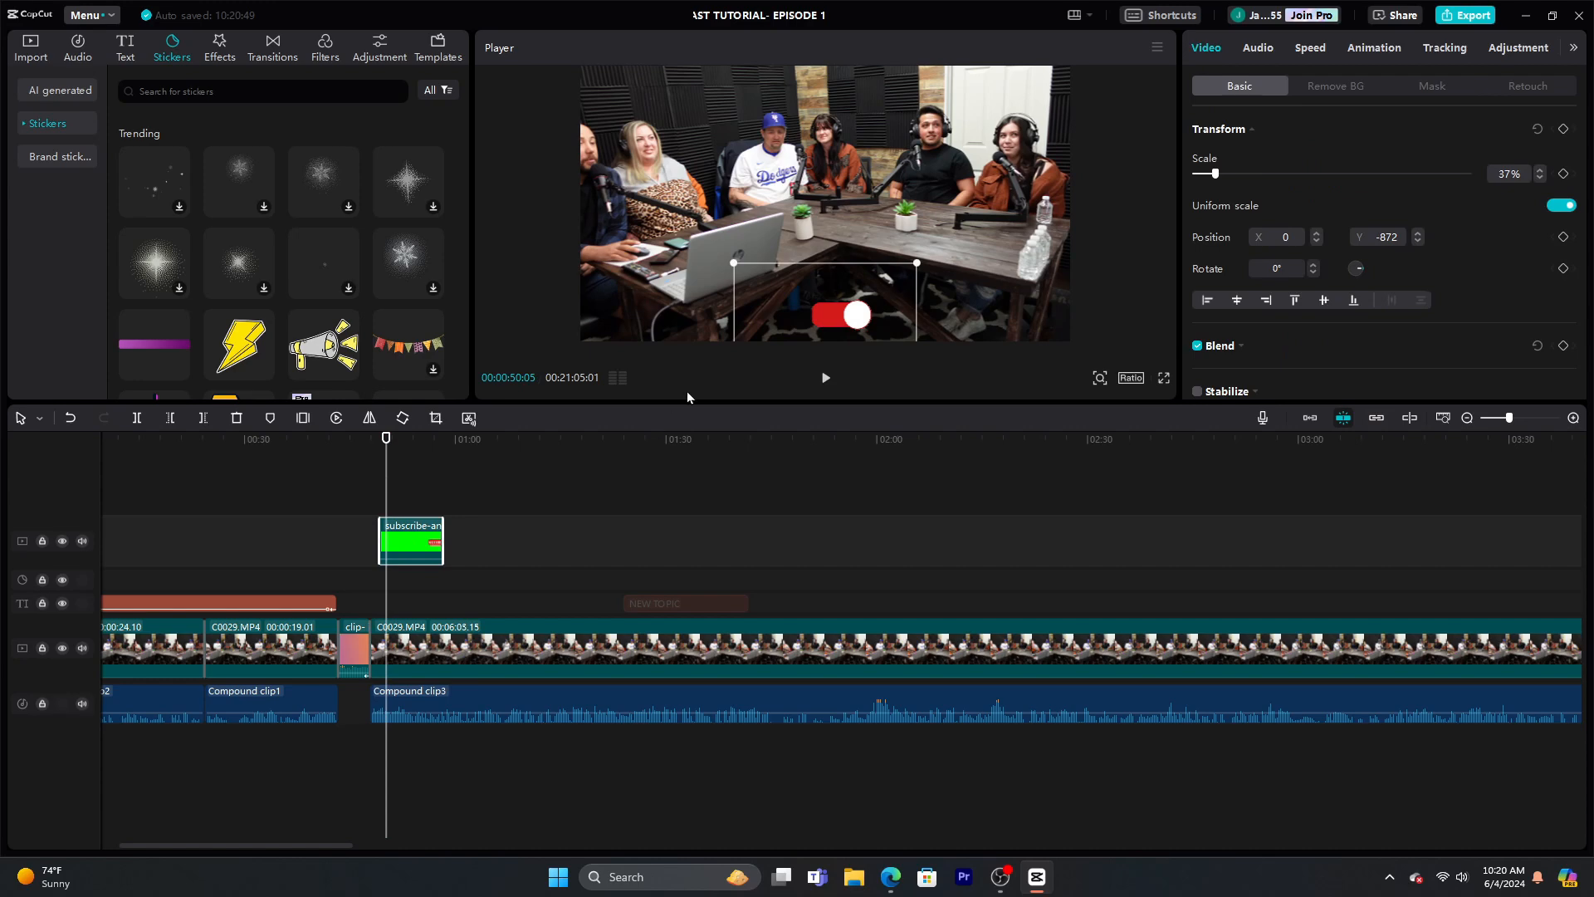
Check the subscribe overlay's Chroma key settings and copy the overlay clip near the start of the main clip
{"action": "left_click", "coordinate": [1466, 418]}
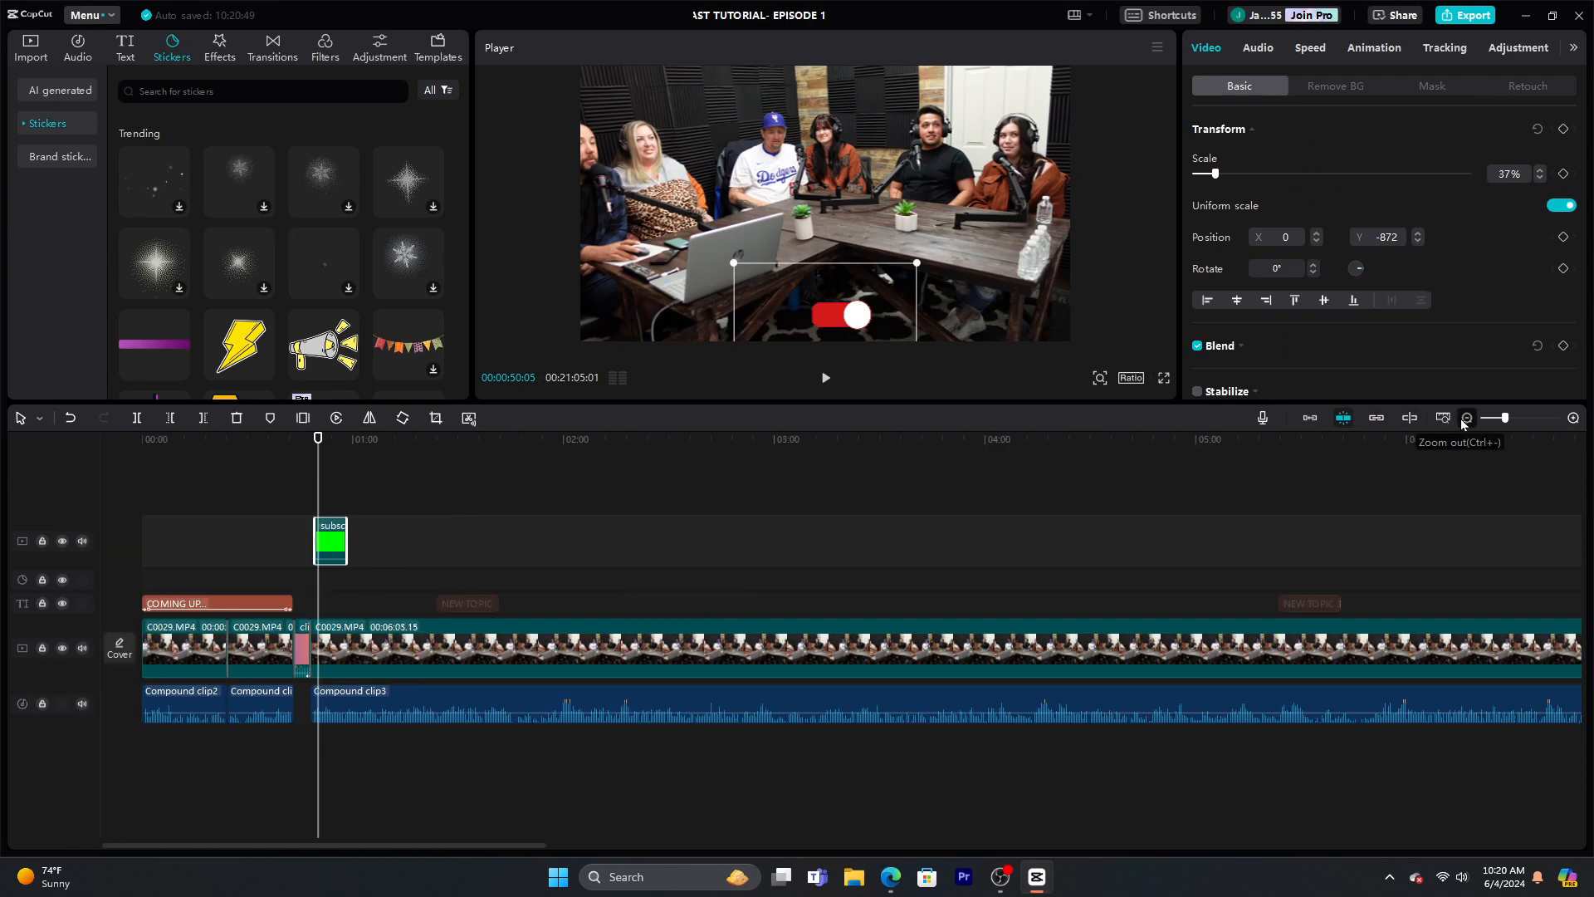
{"action": "left_click", "coordinate": [1466, 419]}
{"action": "left_click", "coordinate": [1467, 419]}
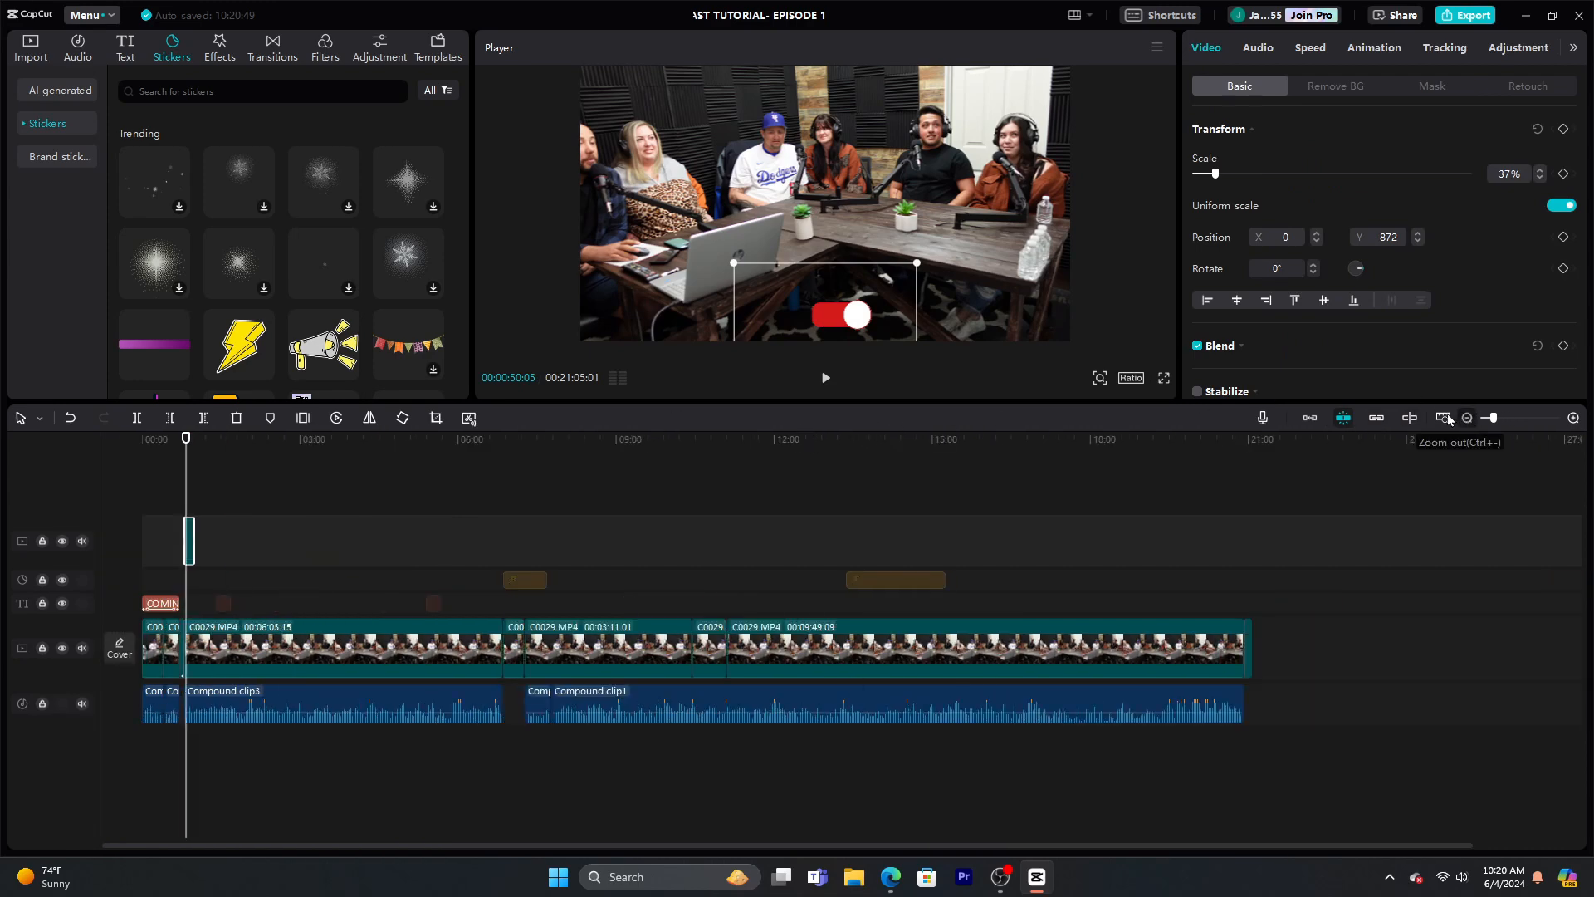
{"action": "left_click", "coordinate": [1573, 418]}
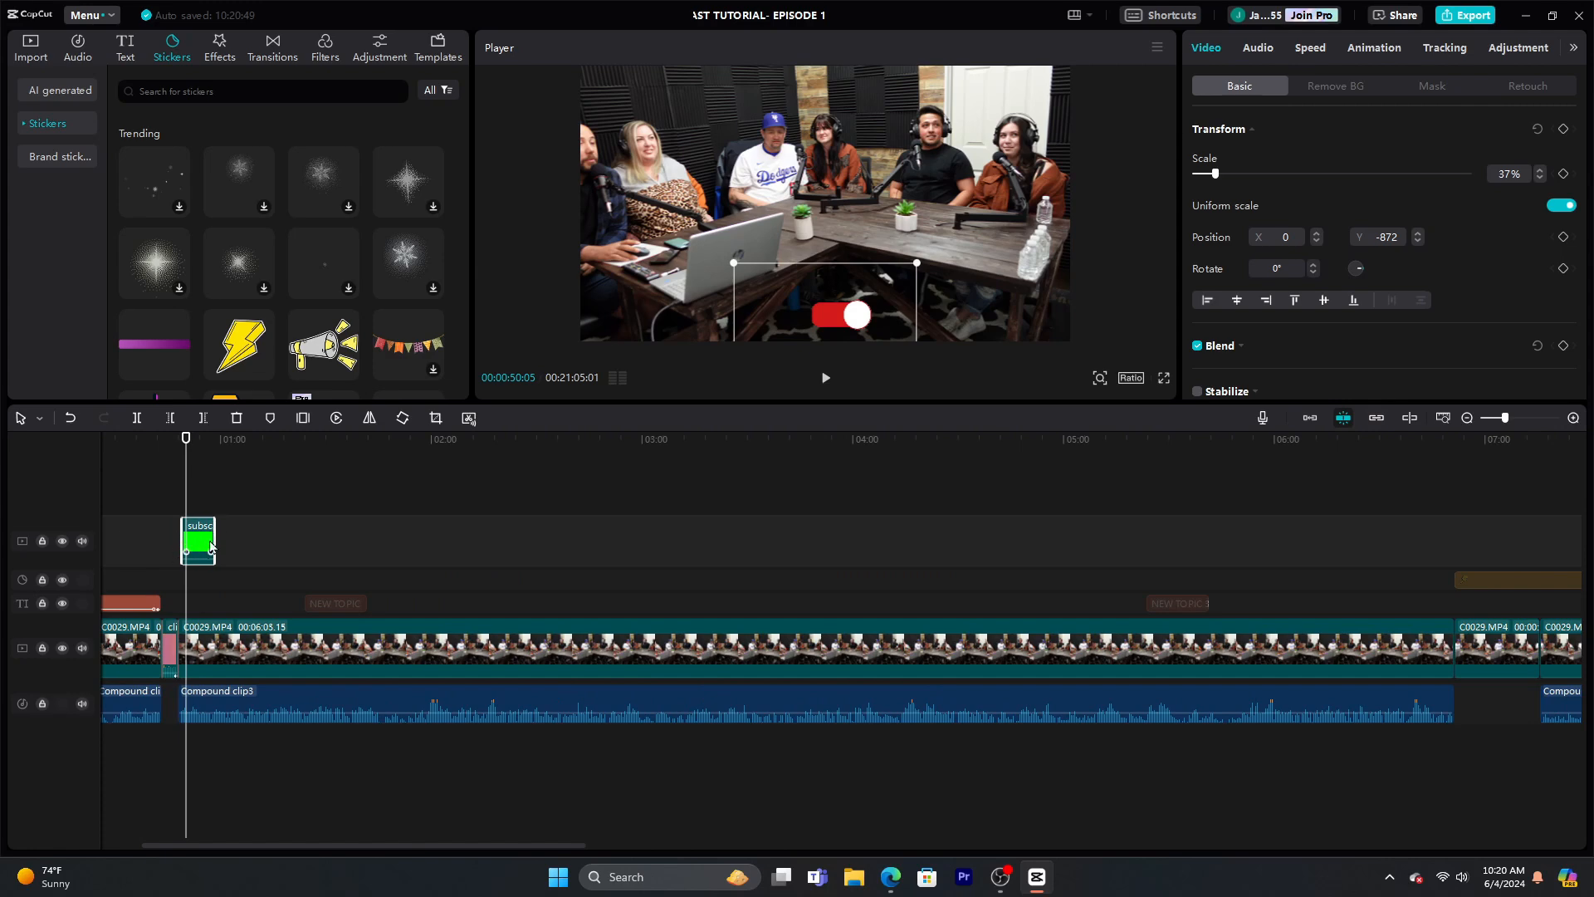
{"action": "left_click", "coordinate": [1336, 86]}
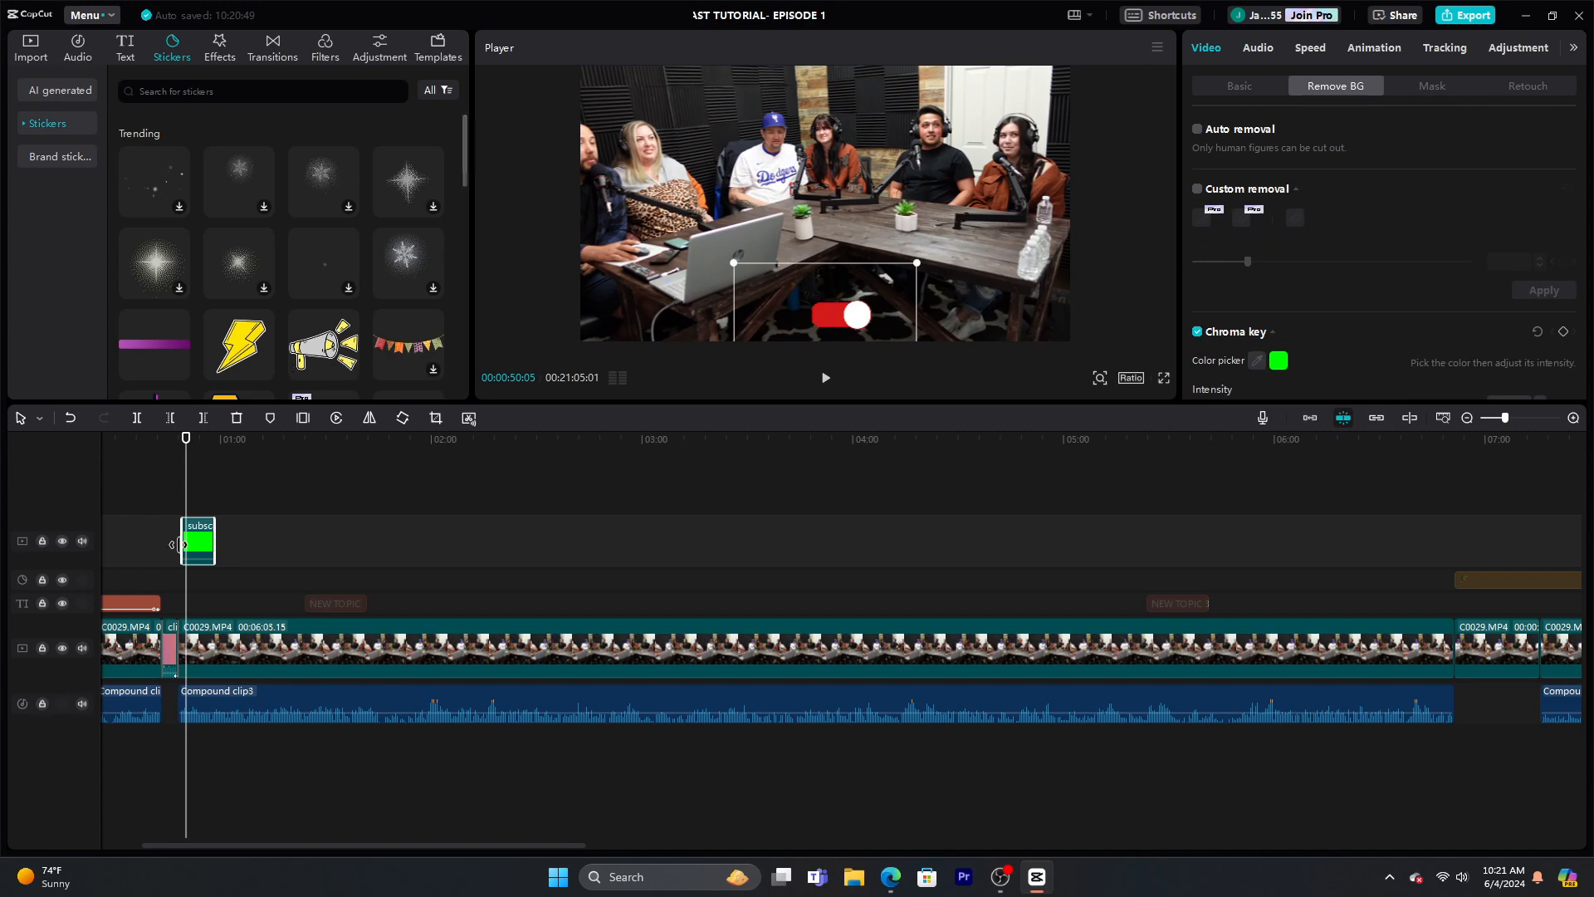
{"action": "left_click", "coordinate": [32, 50]}
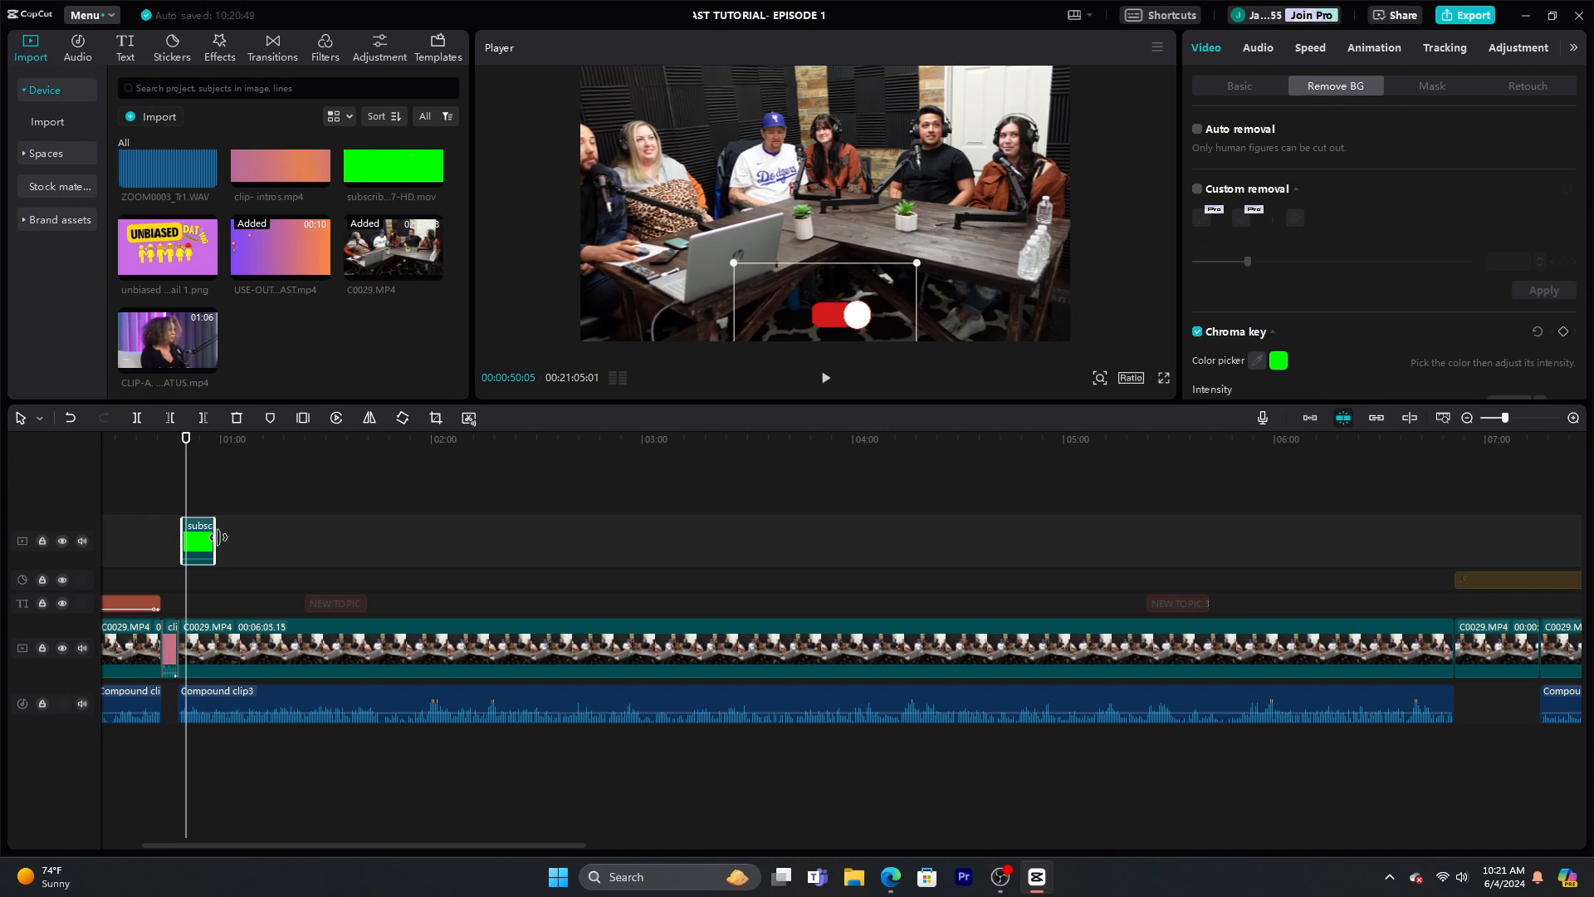
{"action": "right_click", "coordinate": [200, 537]}
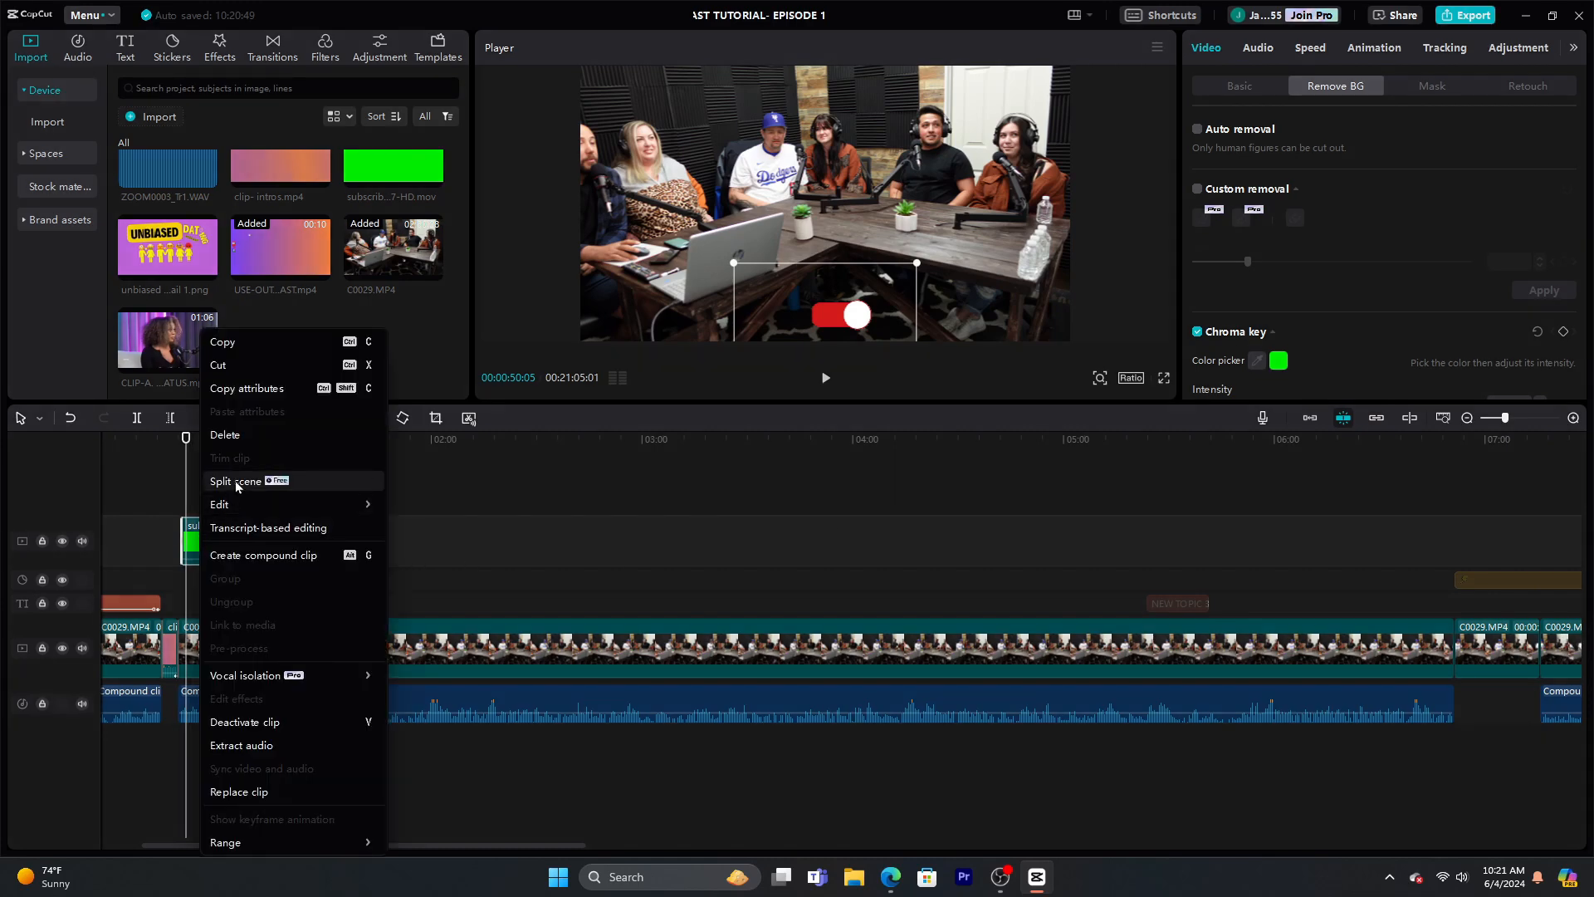
{"action": "left_click", "coordinate": [267, 344]}
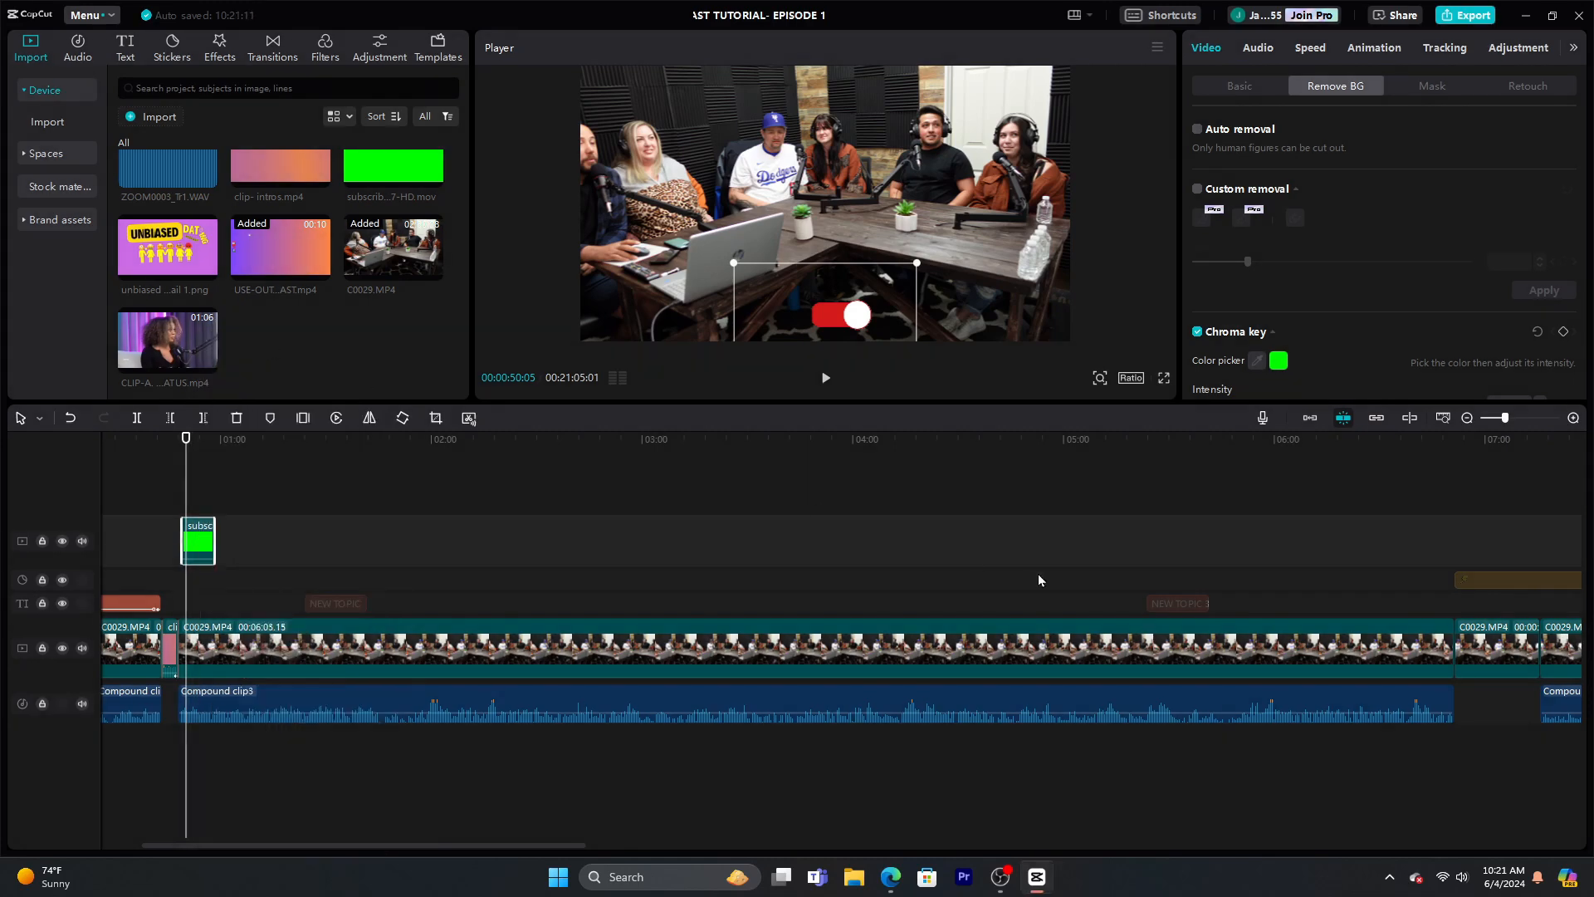
Paste a copy of the subscribe overlay at 00:10:07:26 on the timeline
{"action": "left_click", "coordinate": [1466, 418]}
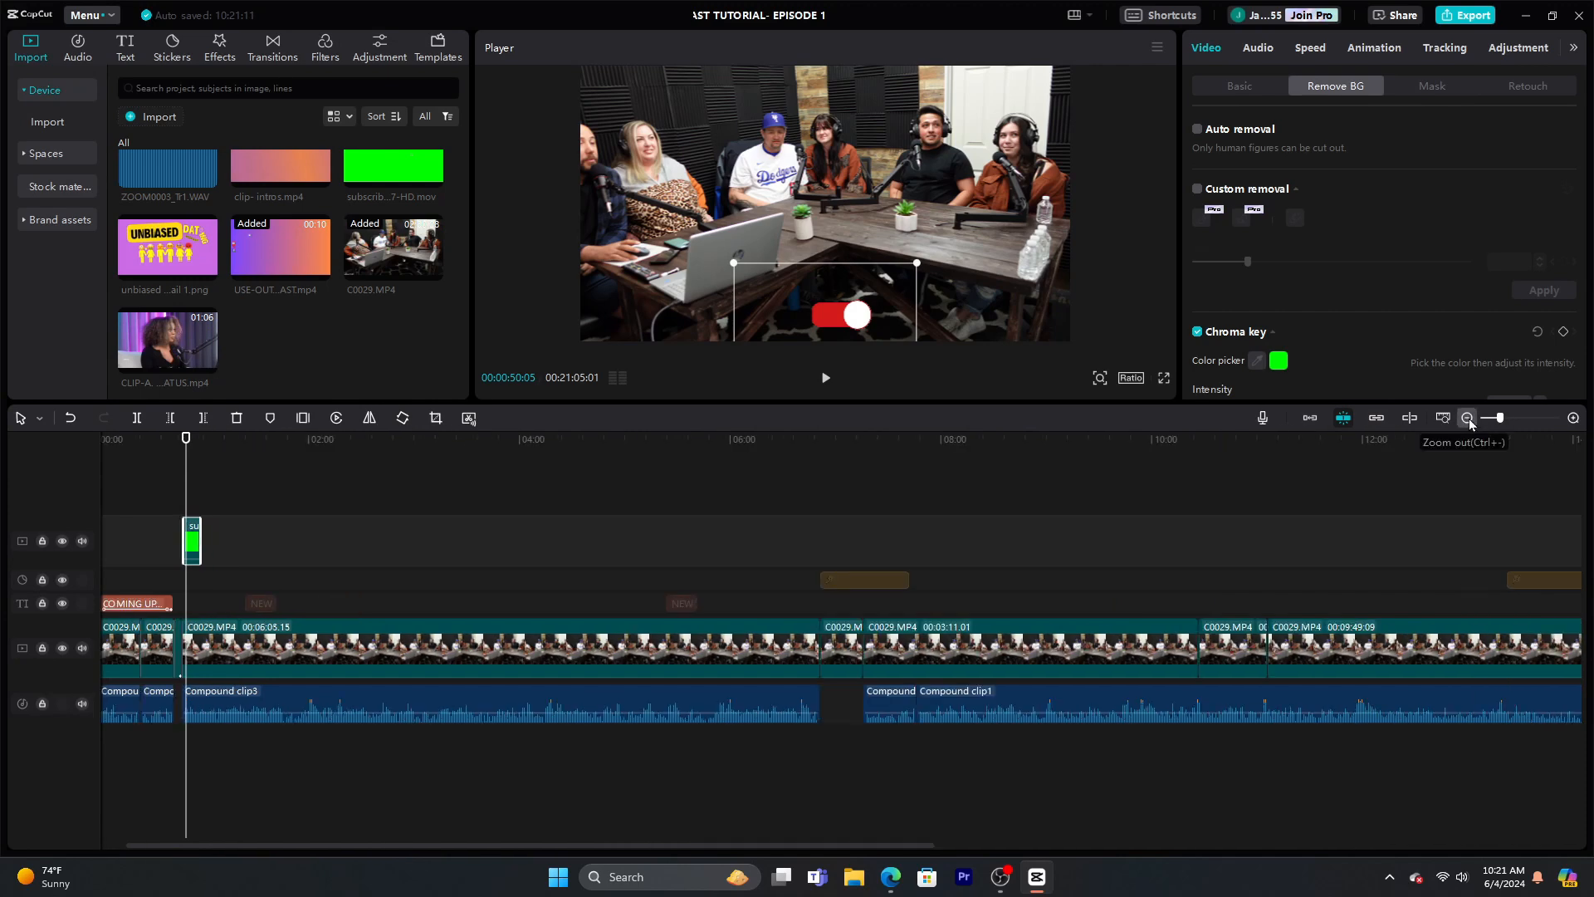
{"action": "left_click_drag", "start_coordinate": [860, 846], "coordinate": [902, 846]}
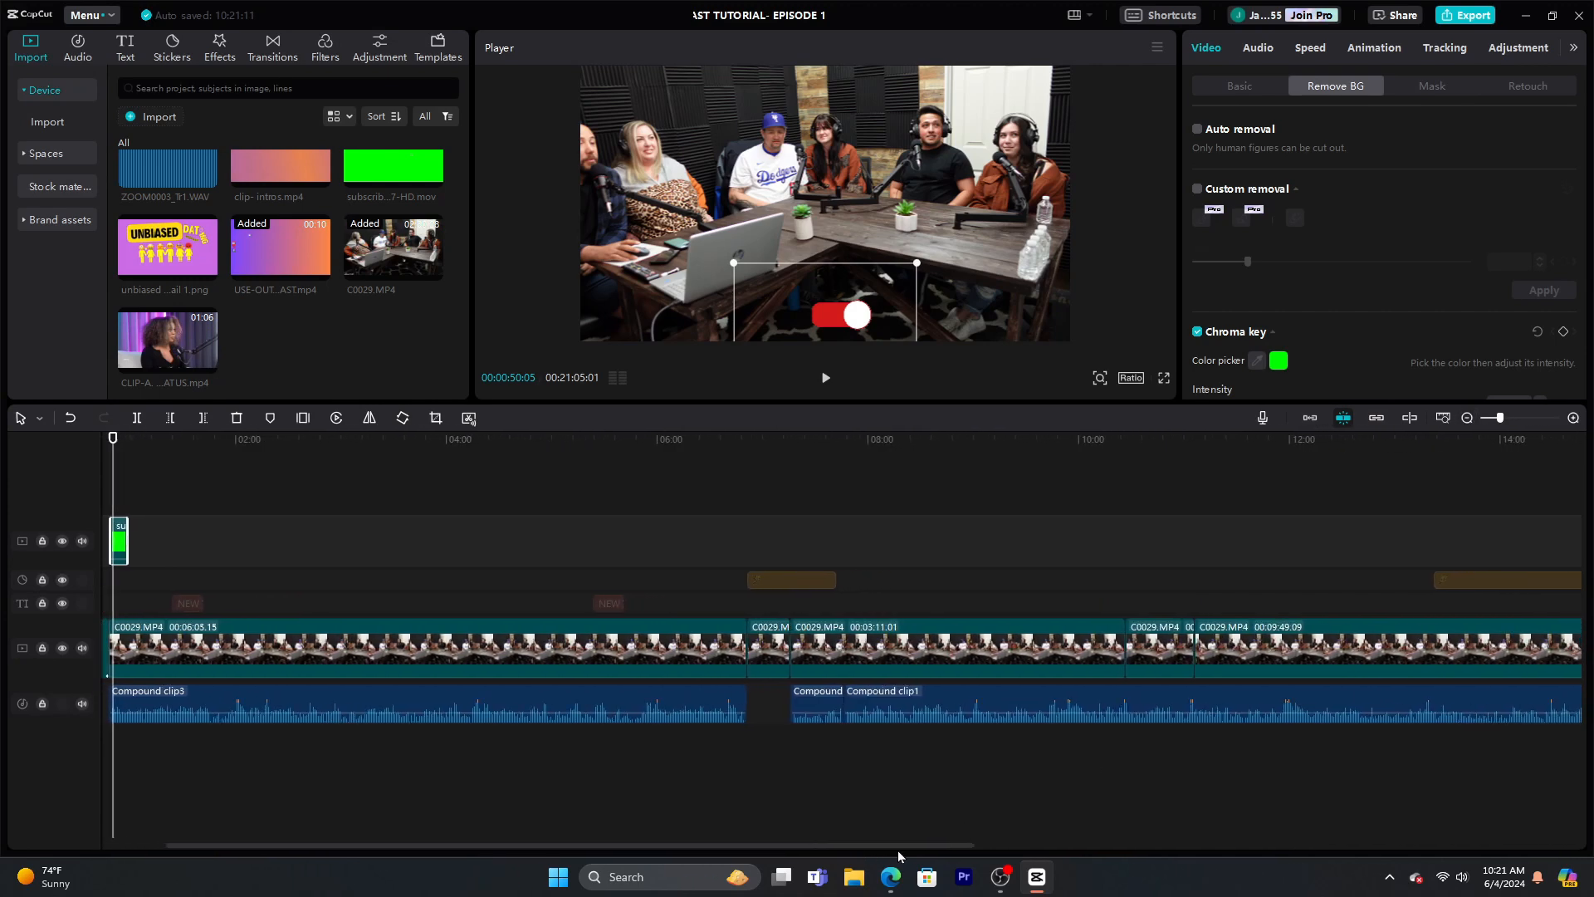
{"action": "left_click", "coordinate": [1467, 418]}
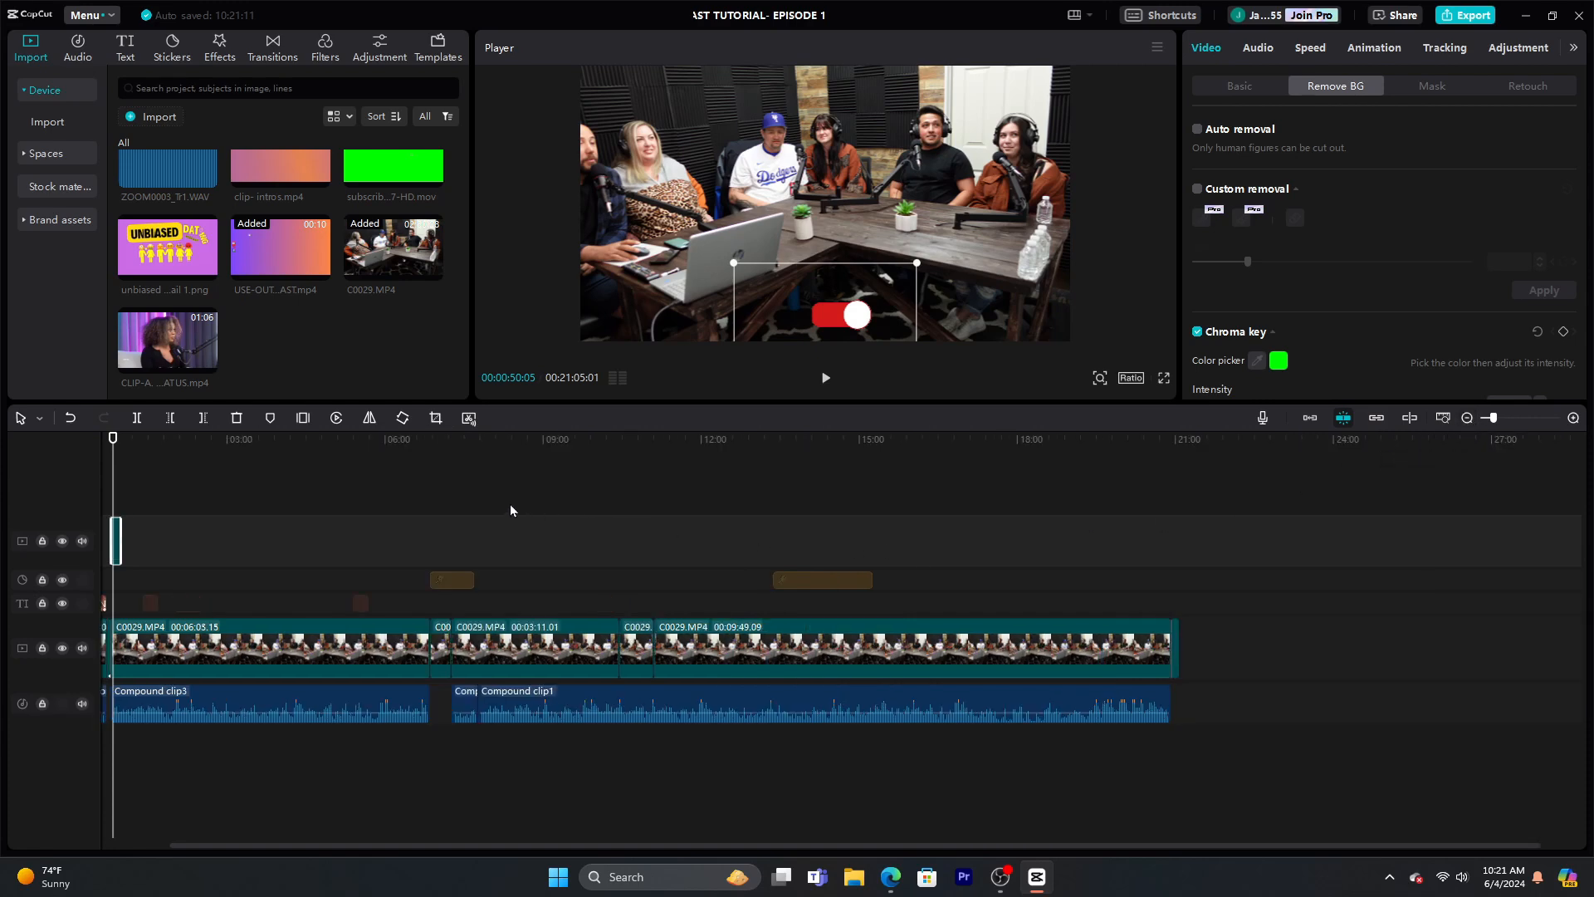
{"action": "left_click", "coordinate": [620, 498]}
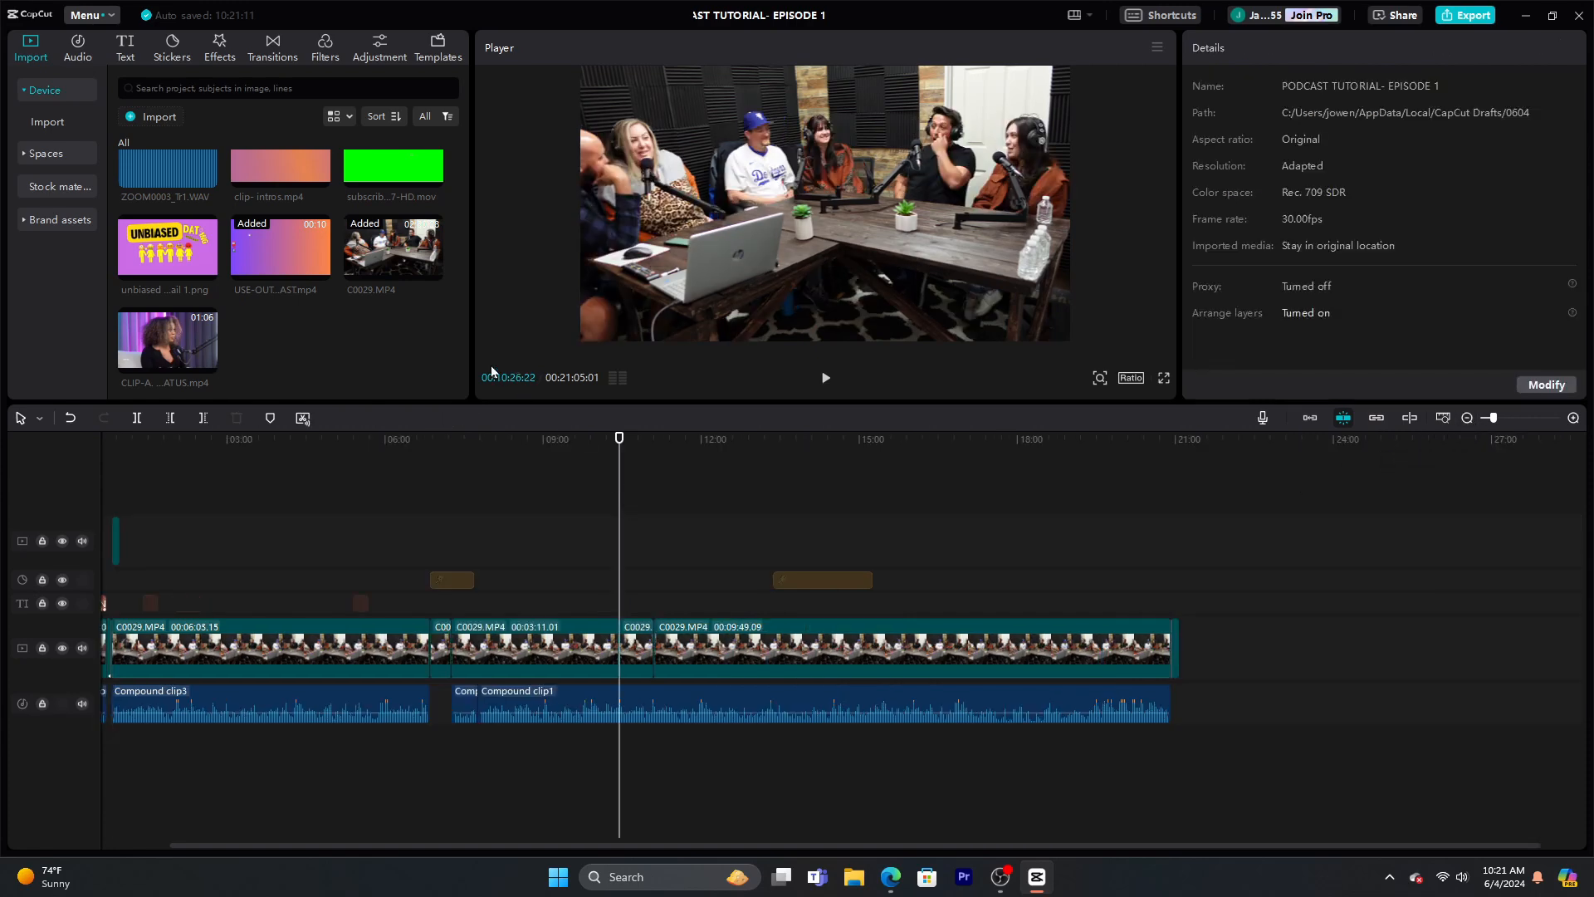
{"action": "left_click_drag", "start_coordinate": [617, 456], "coordinate": [601, 456]}
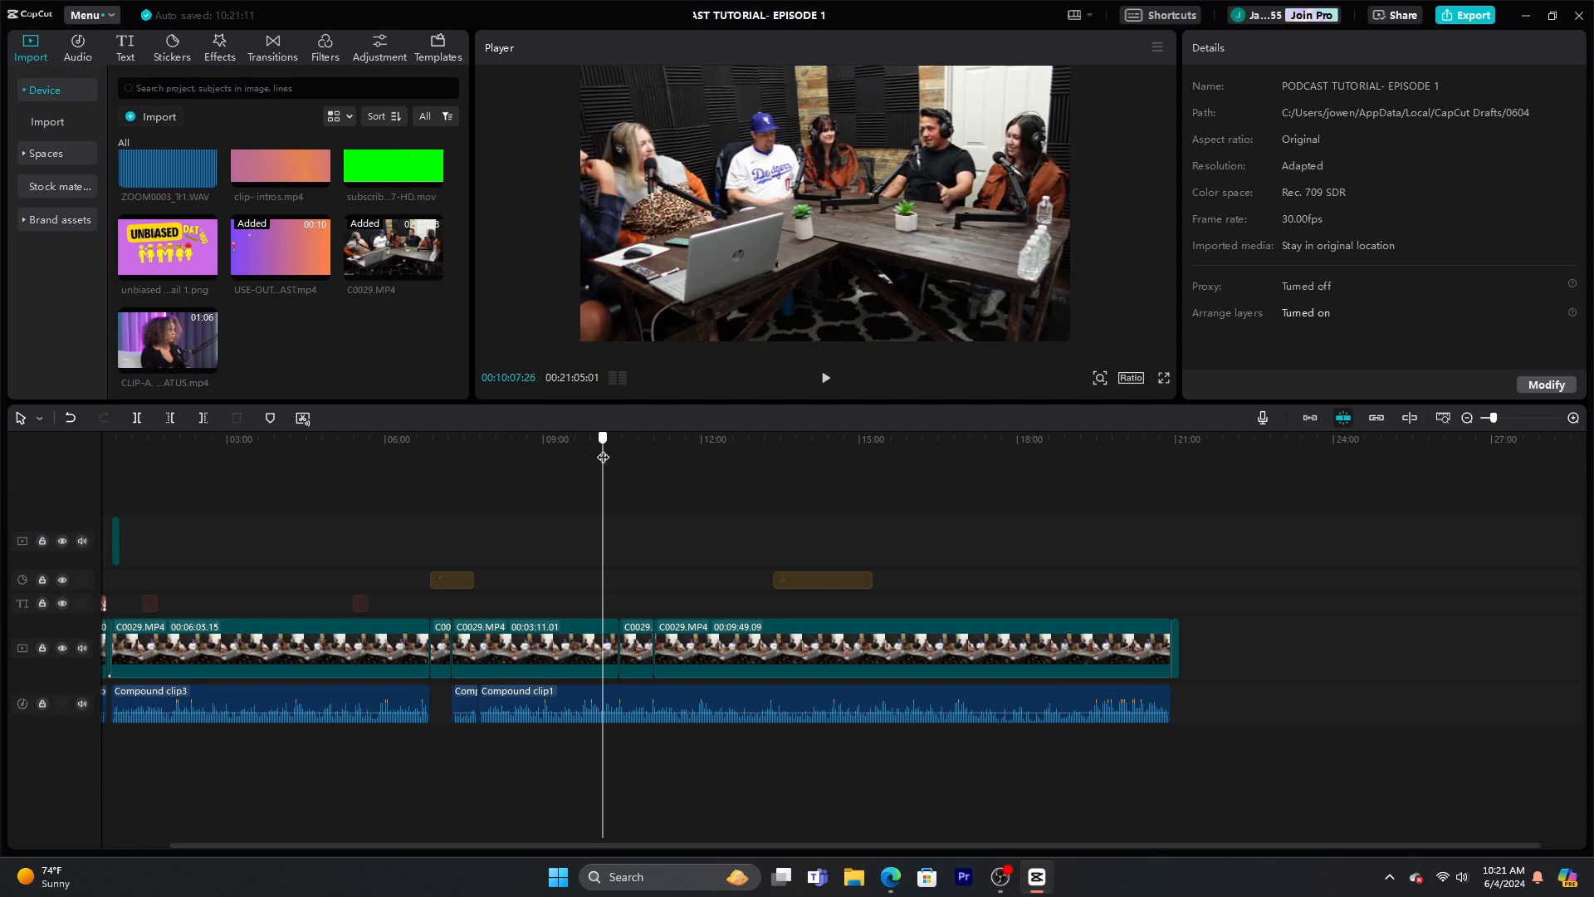
{"action": "right_click", "coordinate": [611, 547]}
{"action": "left_click", "coordinate": [628, 554]}
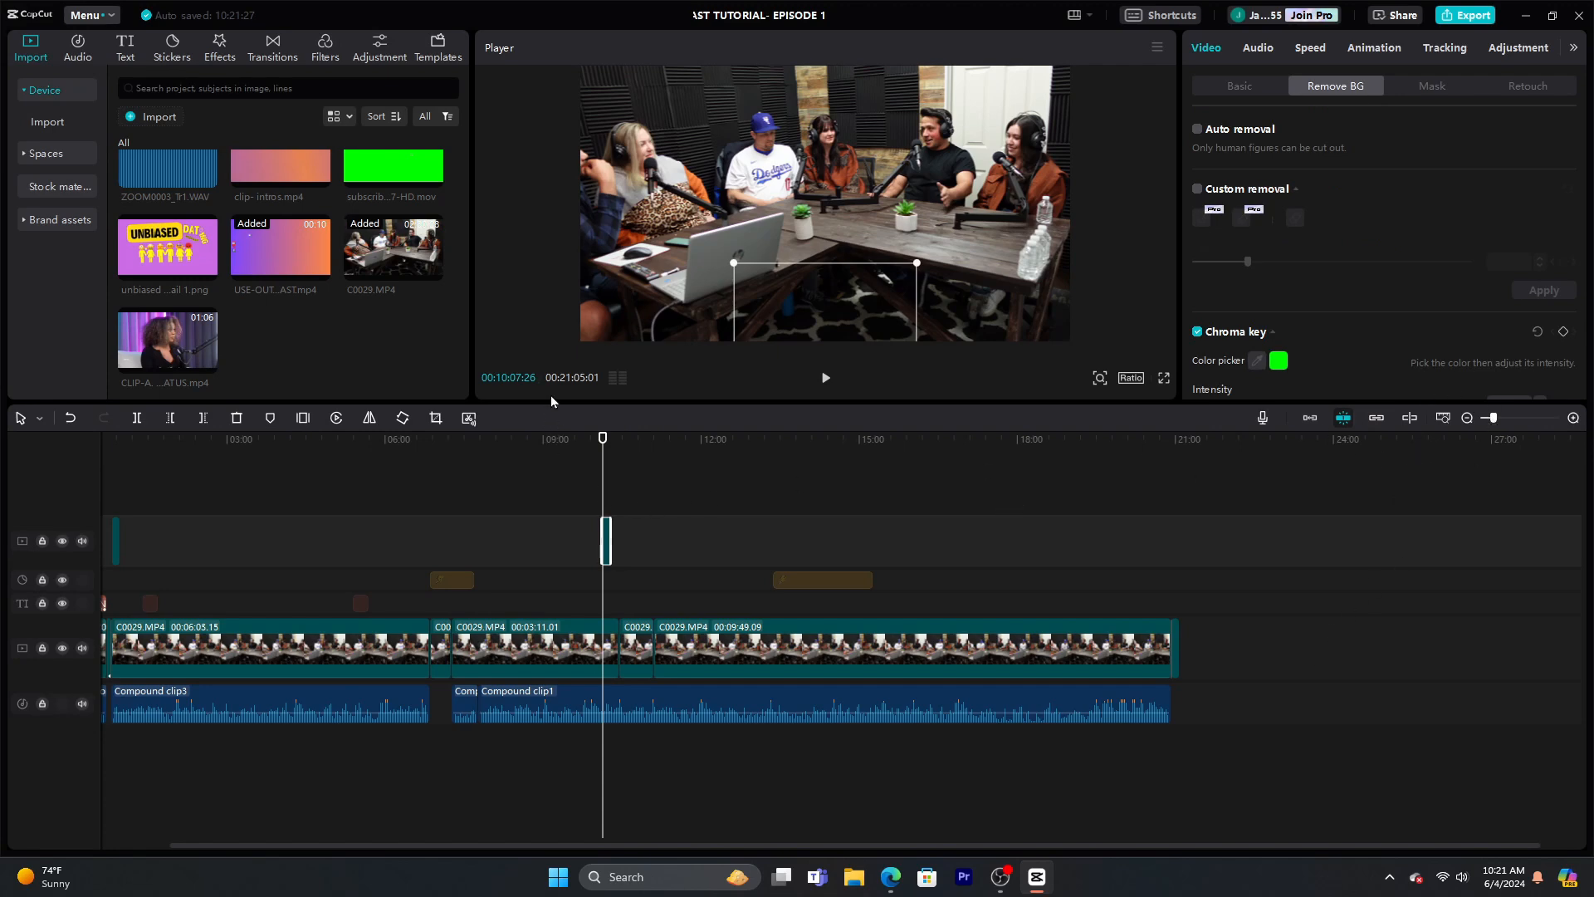
Paste two more copies of the subscribe overlay, at 00:16:43:03 and near the episode's end at 00:20:46:02
{"action": "left_click", "coordinate": [950, 515]}
{"action": "right_click", "coordinate": [955, 517]}
{"action": "left_click", "coordinate": [973, 528]}
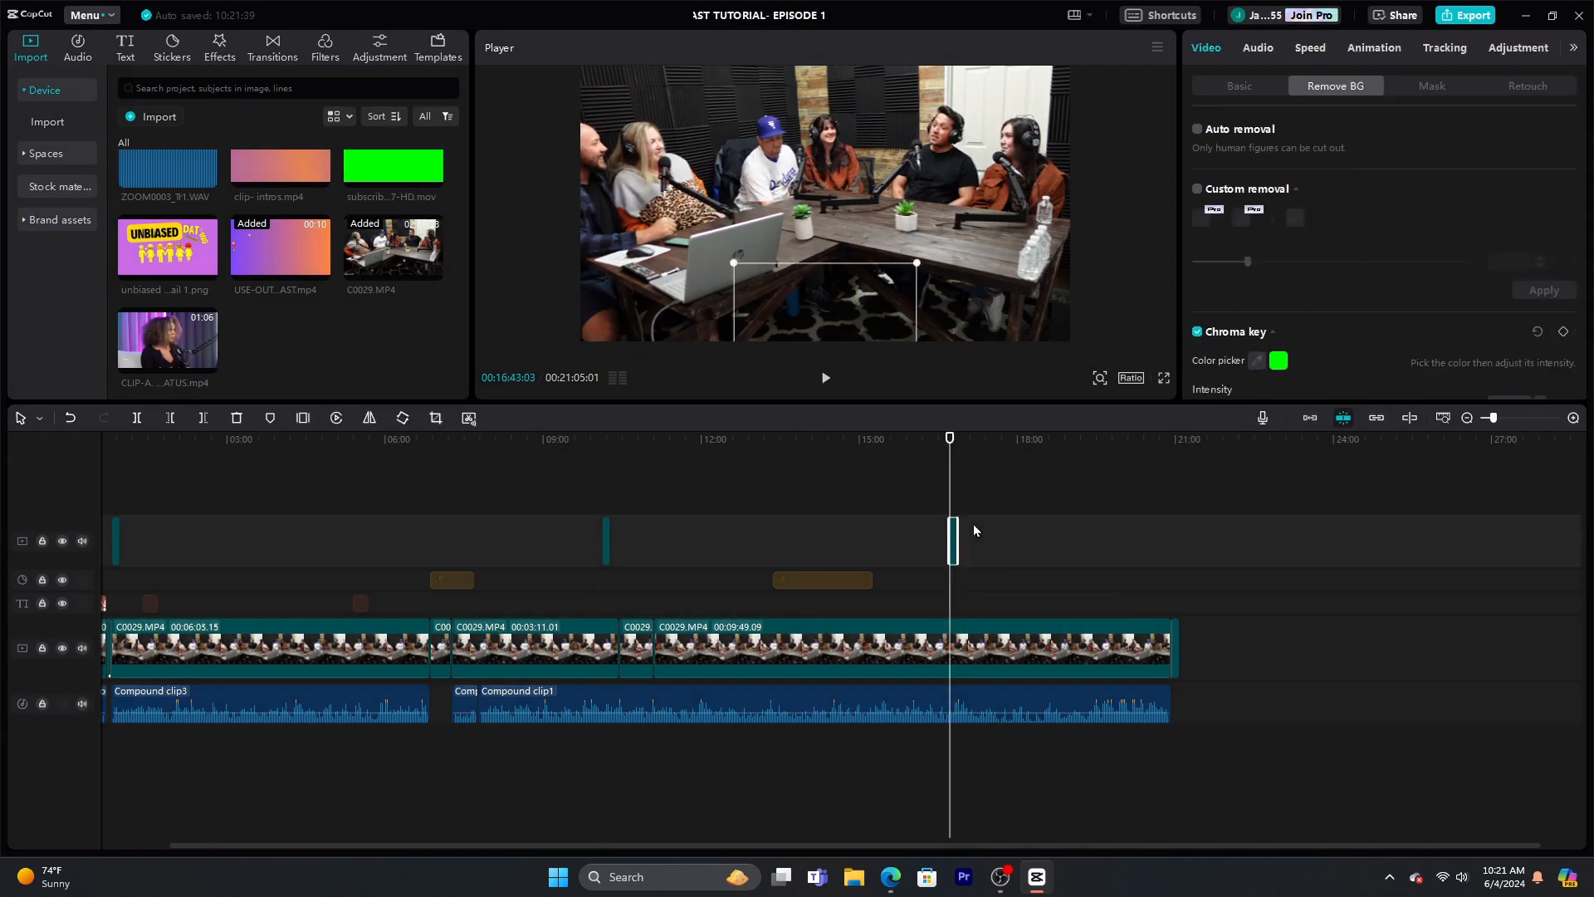
{"action": "left_click", "coordinate": [1169, 510]}
{"action": "left_click", "coordinate": [1163, 513]}
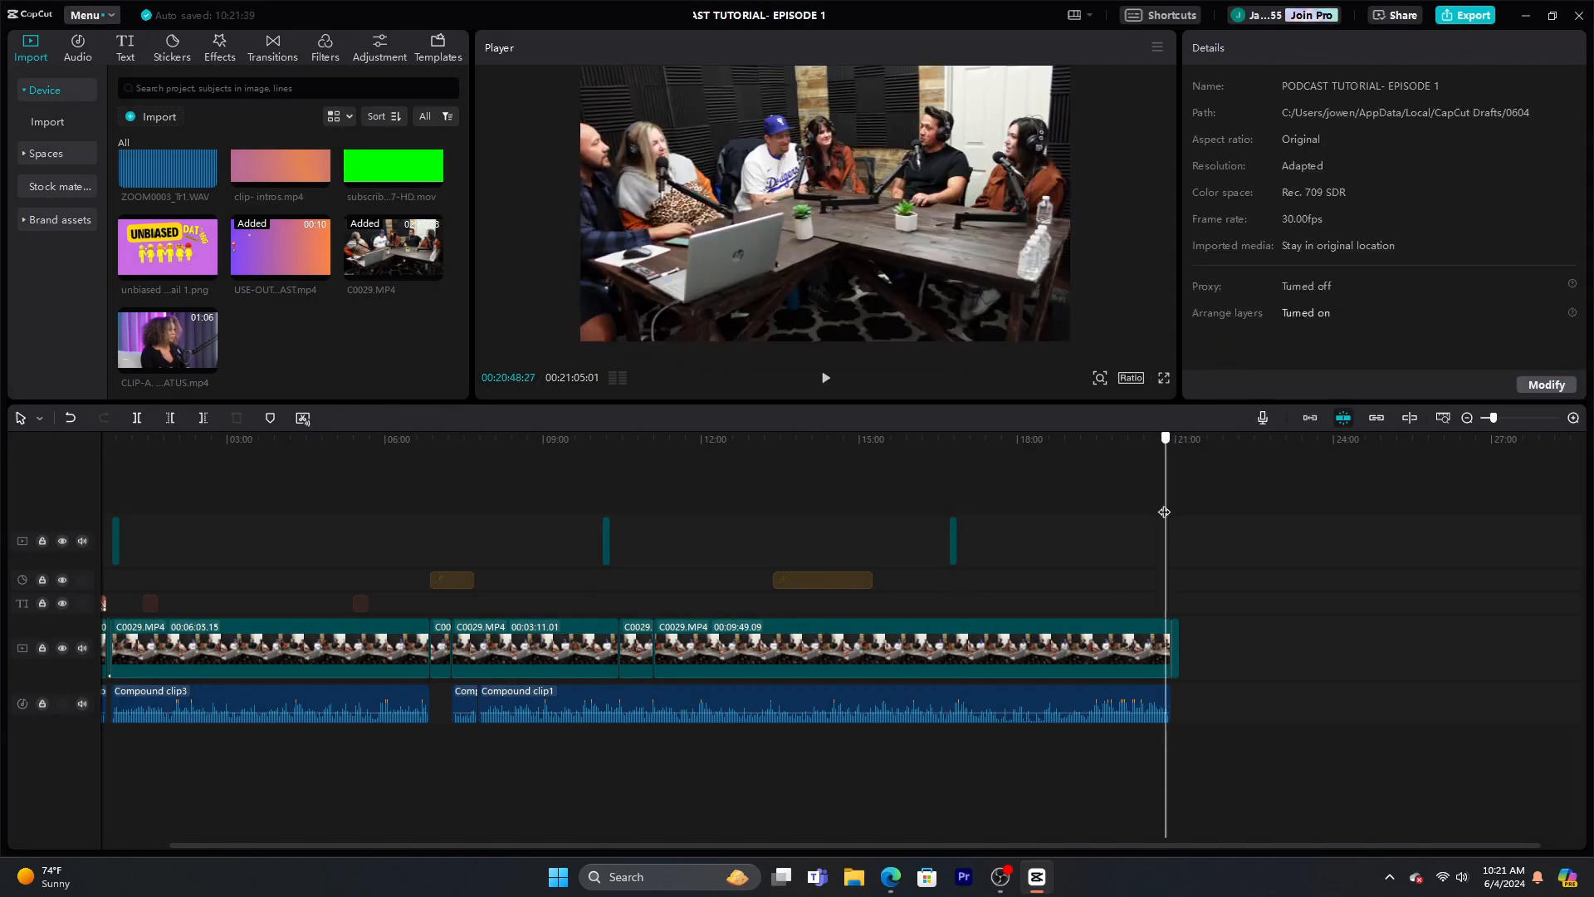
{"action": "right_click", "coordinate": [1165, 513]}
{"action": "left_click", "coordinate": [1176, 521]}
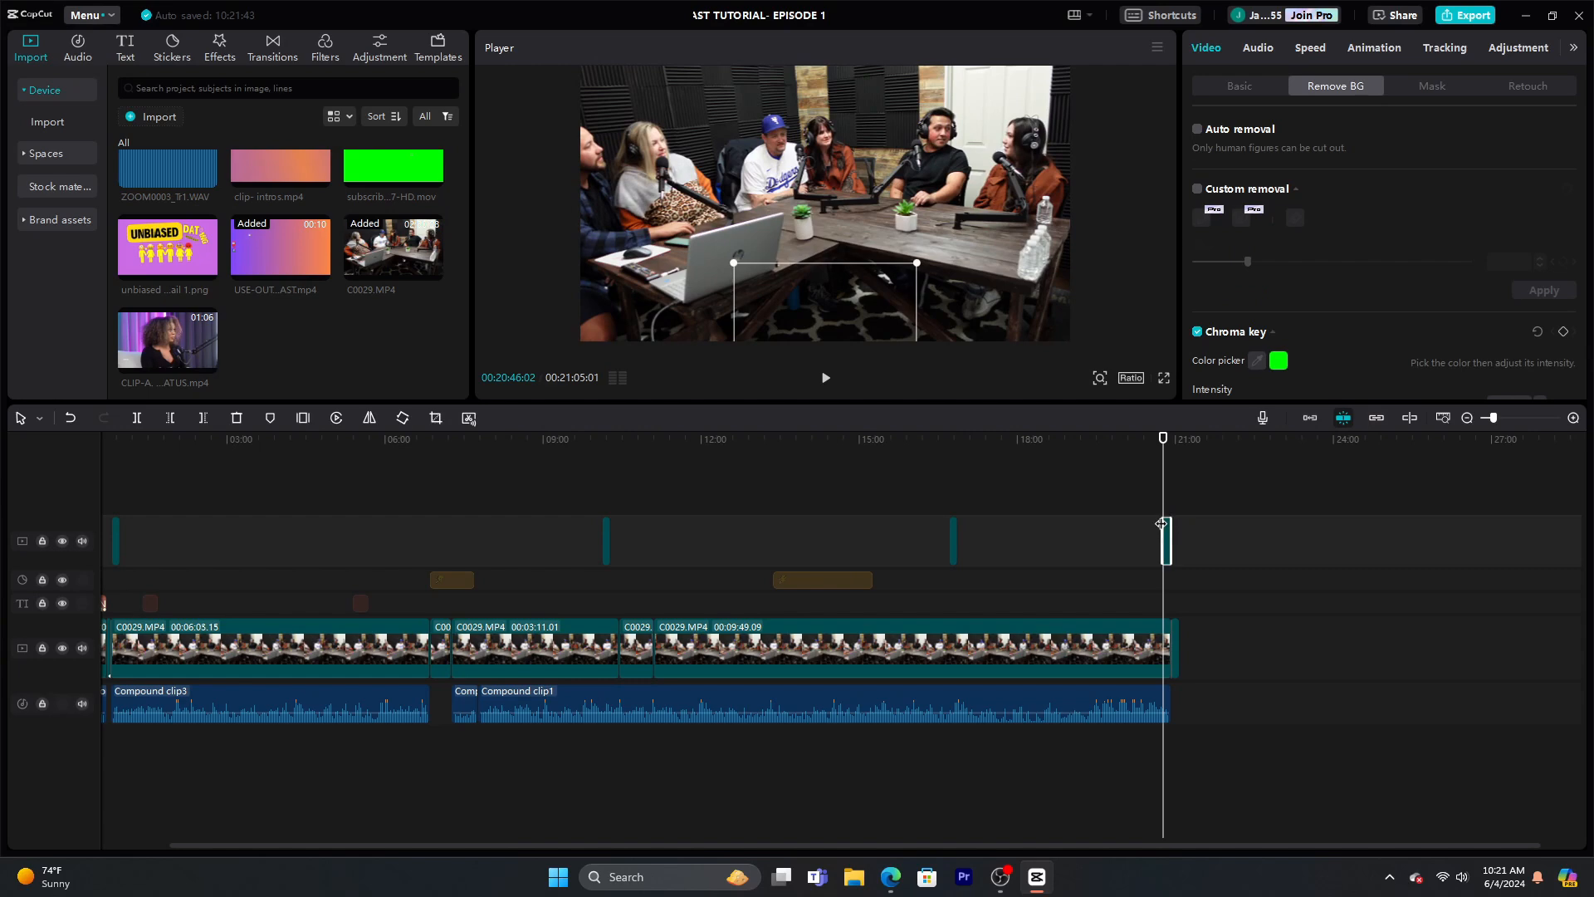
Preview the subscribe overlay copy at 00:10:07:26
{"action": "left_click", "coordinate": [601, 487]}
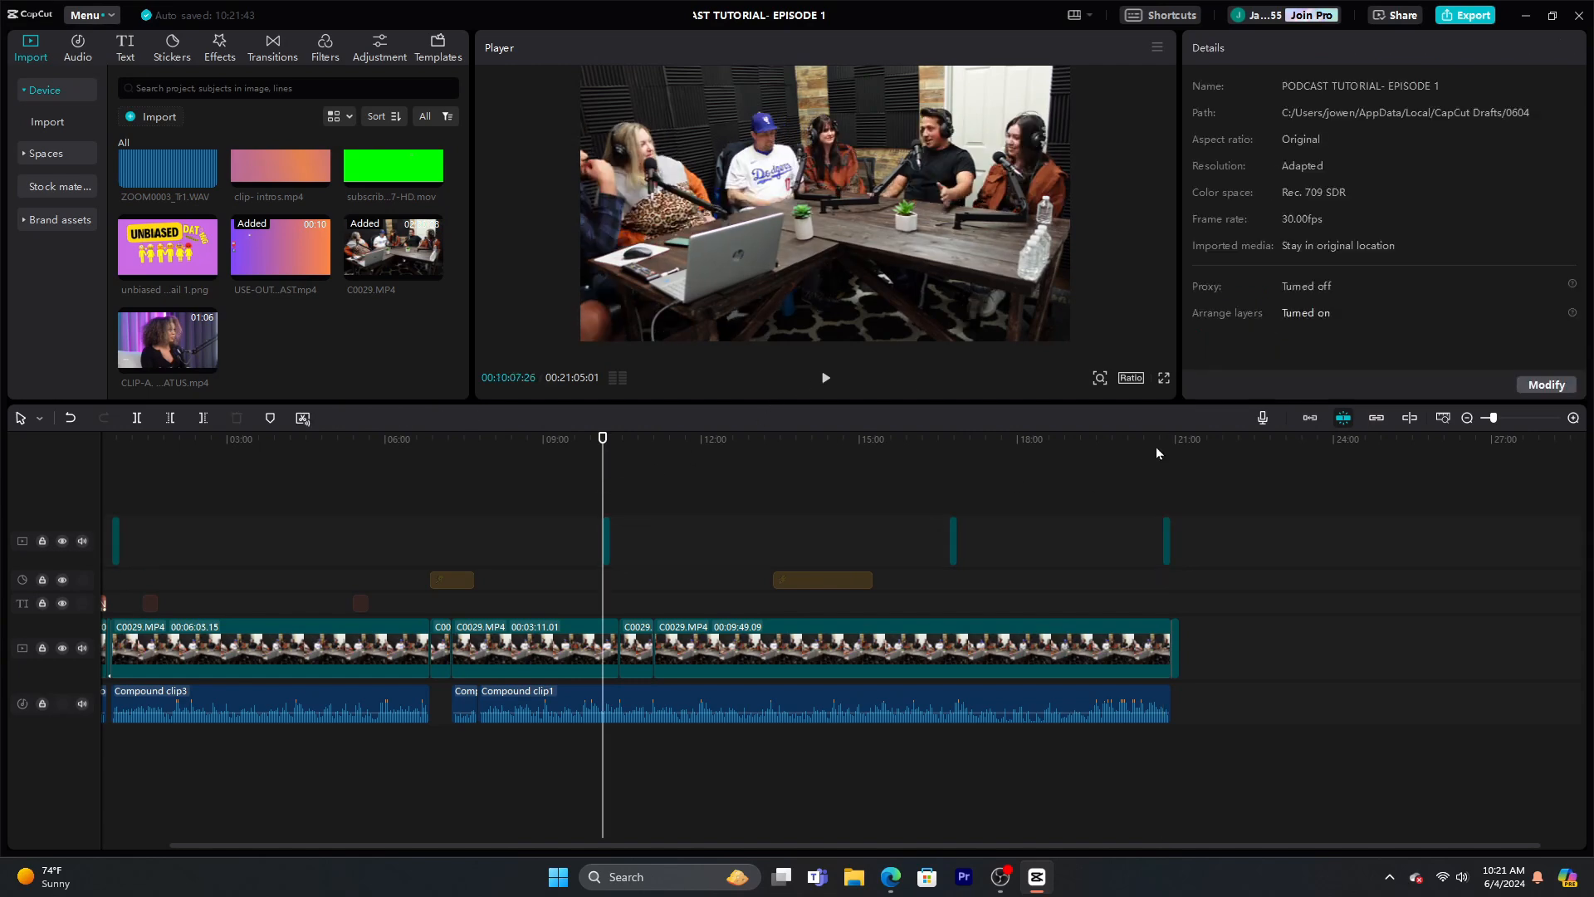
{"action": "left_click", "coordinate": [1573, 417]}
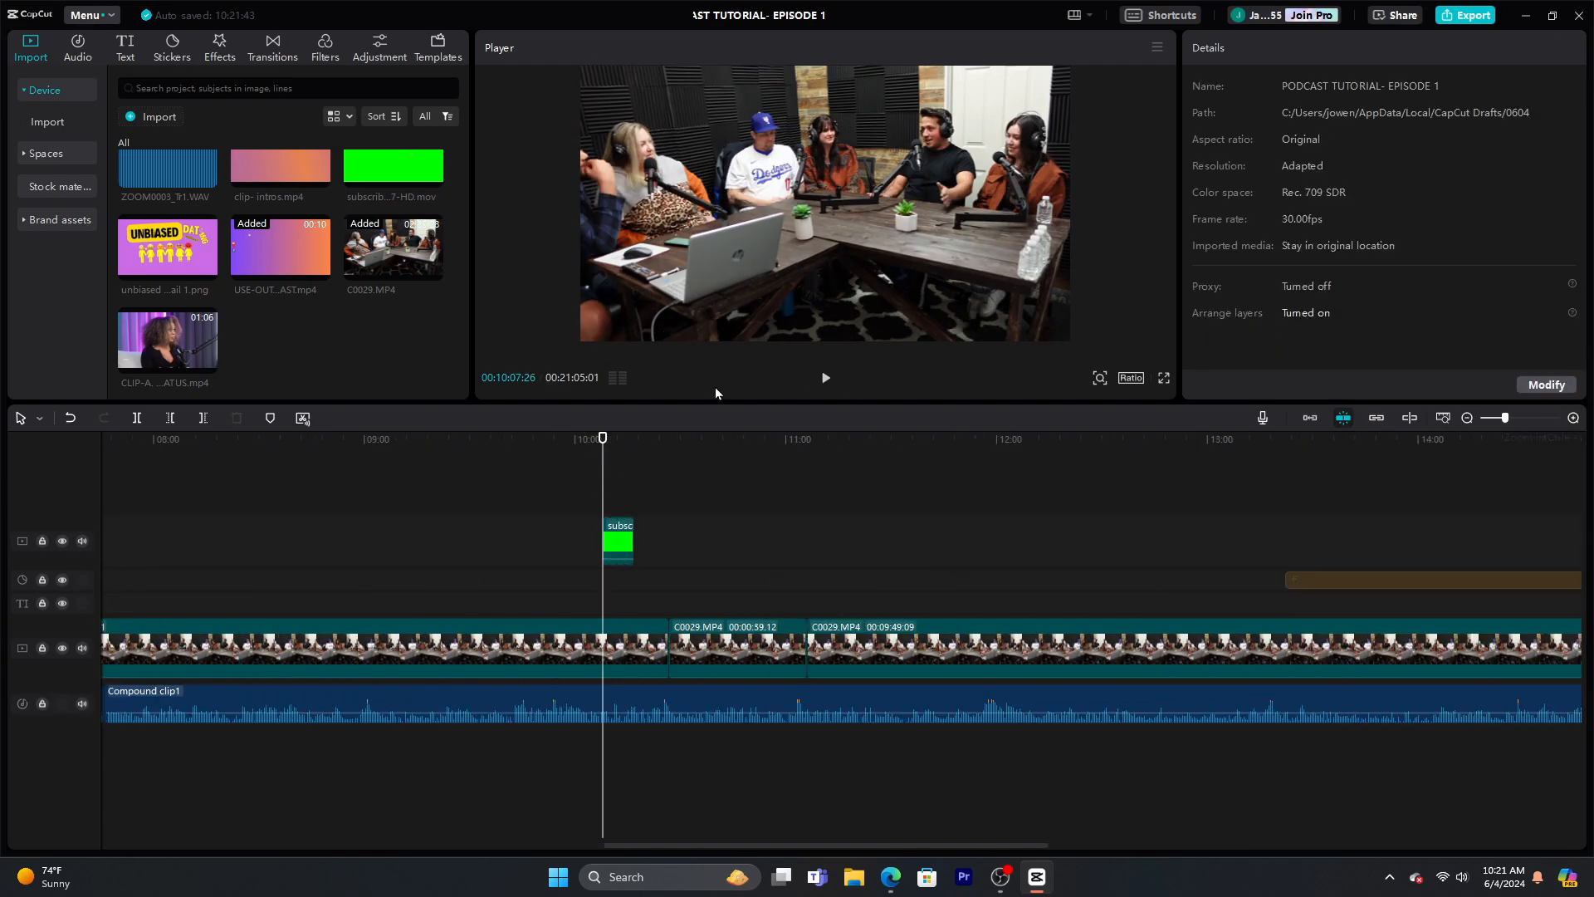
{"action": "left_click", "coordinate": [827, 378]}
{"action": "left_click", "coordinate": [827, 378]}
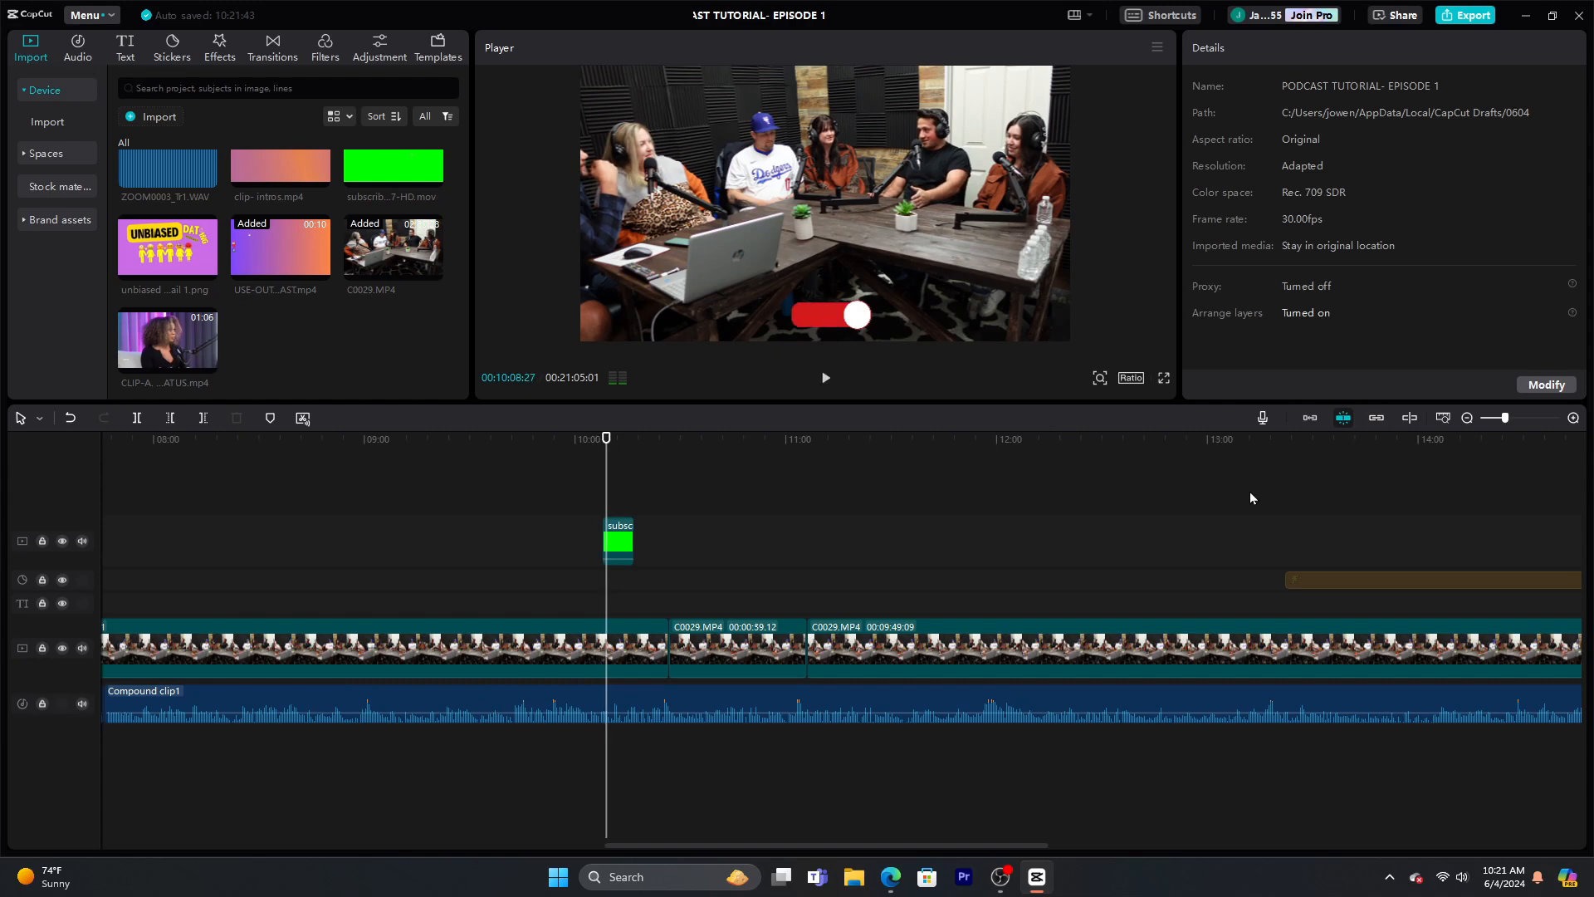
Preview the subscribe overlay copy at 00:16:43:03
{"action": "left_click", "coordinate": [1468, 418]}
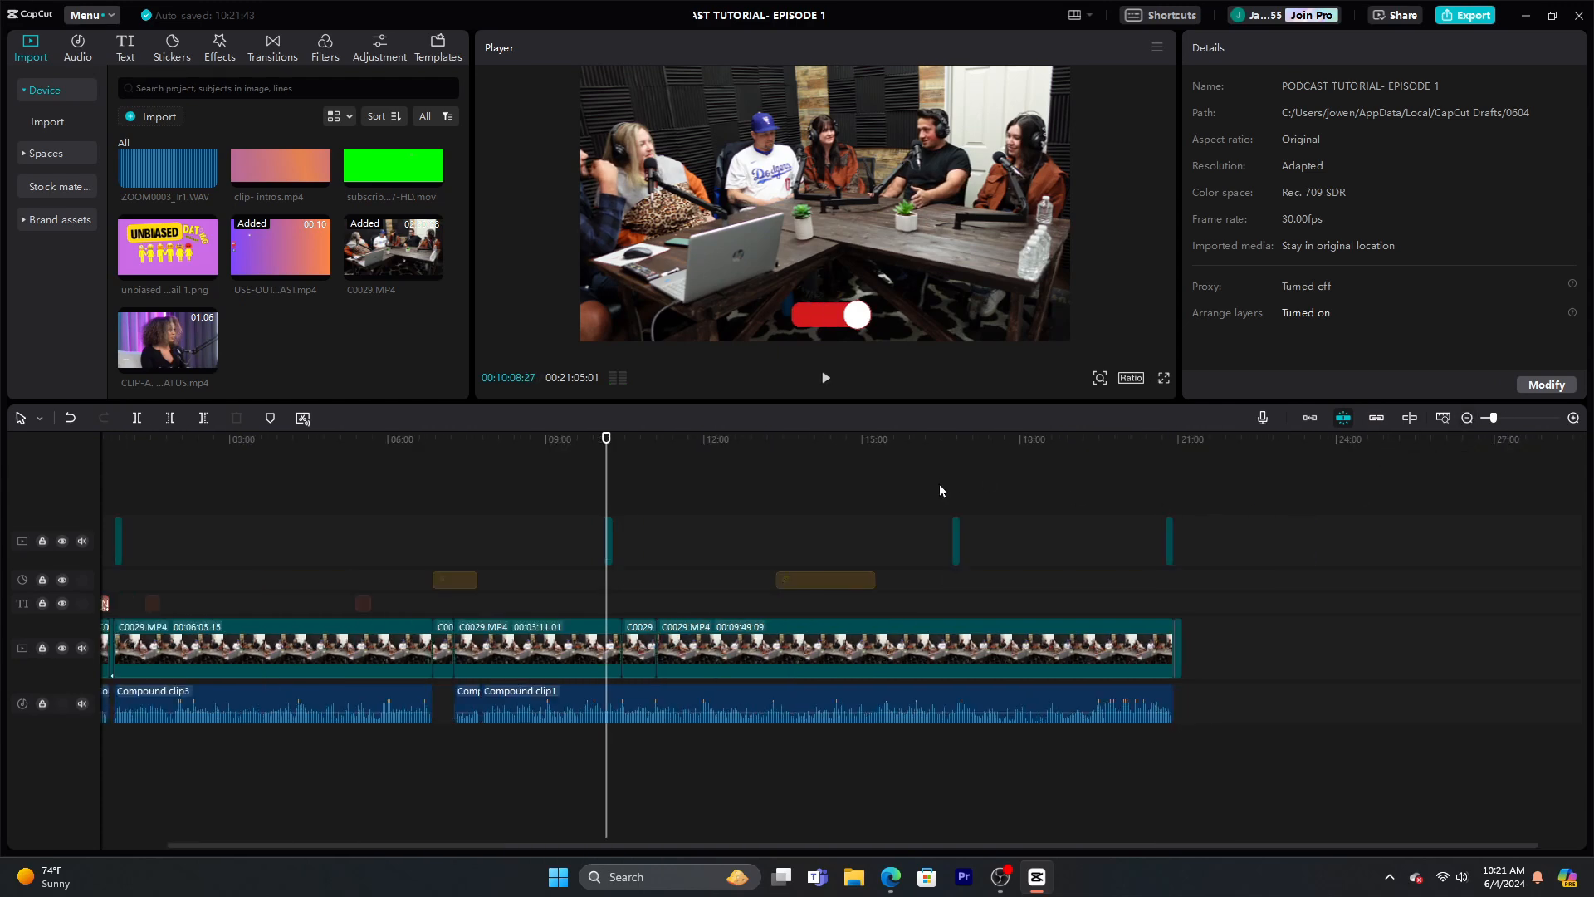
{"action": "left_click", "coordinate": [945, 485]}
{"action": "left_click", "coordinate": [831, 381]}
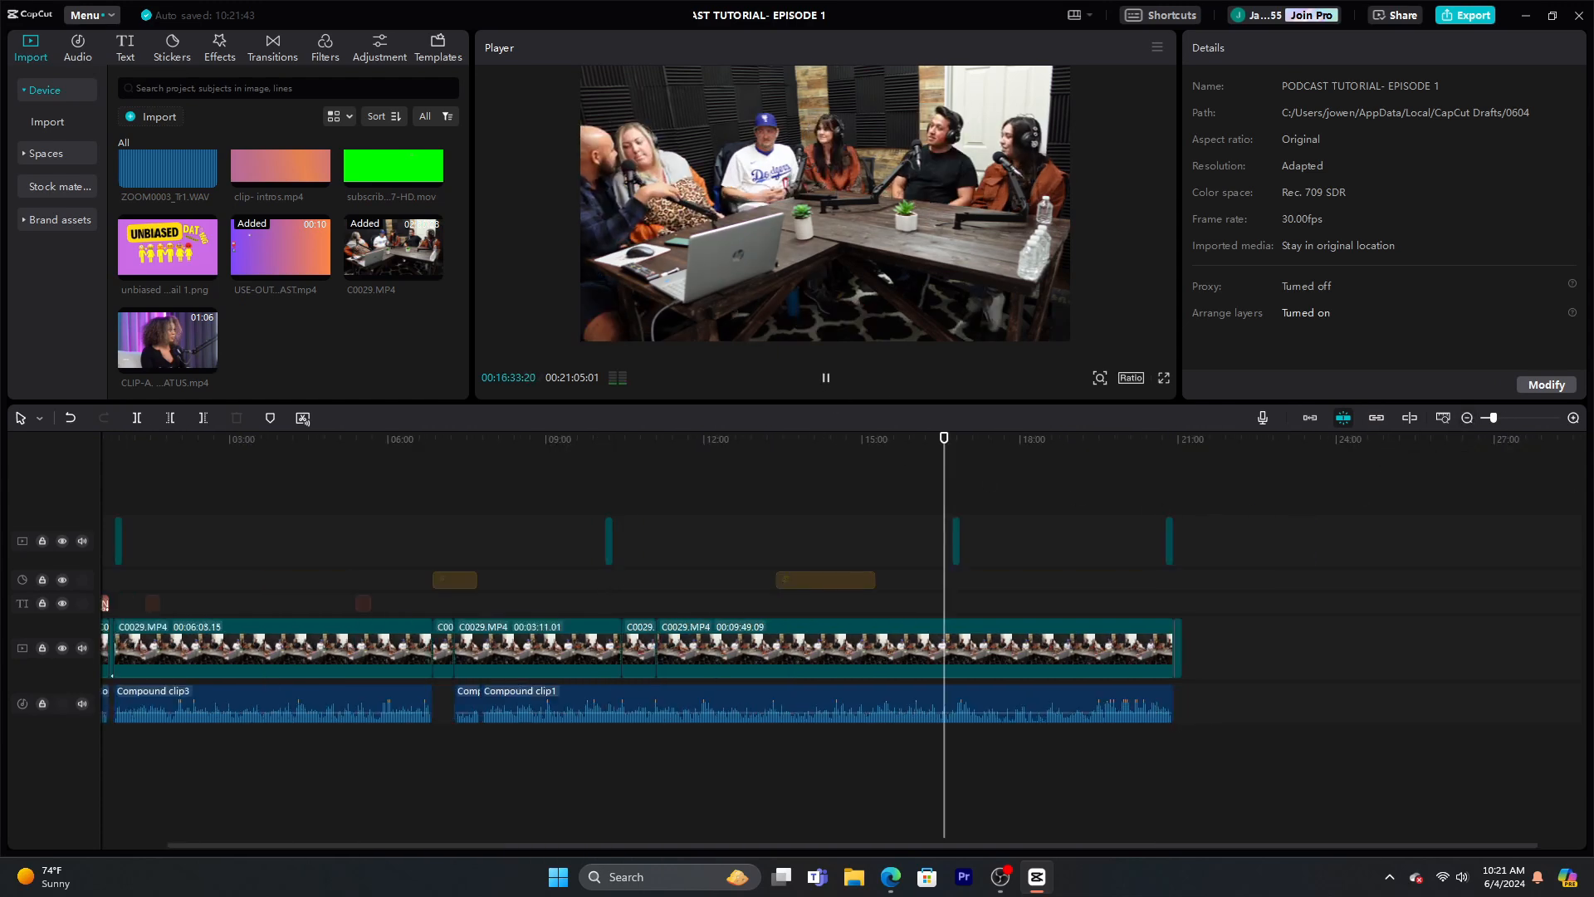
{"action": "left_click", "coordinate": [1573, 418]}
{"action": "left_click", "coordinate": [1573, 418]}
{"action": "left_click", "coordinate": [966, 470]}
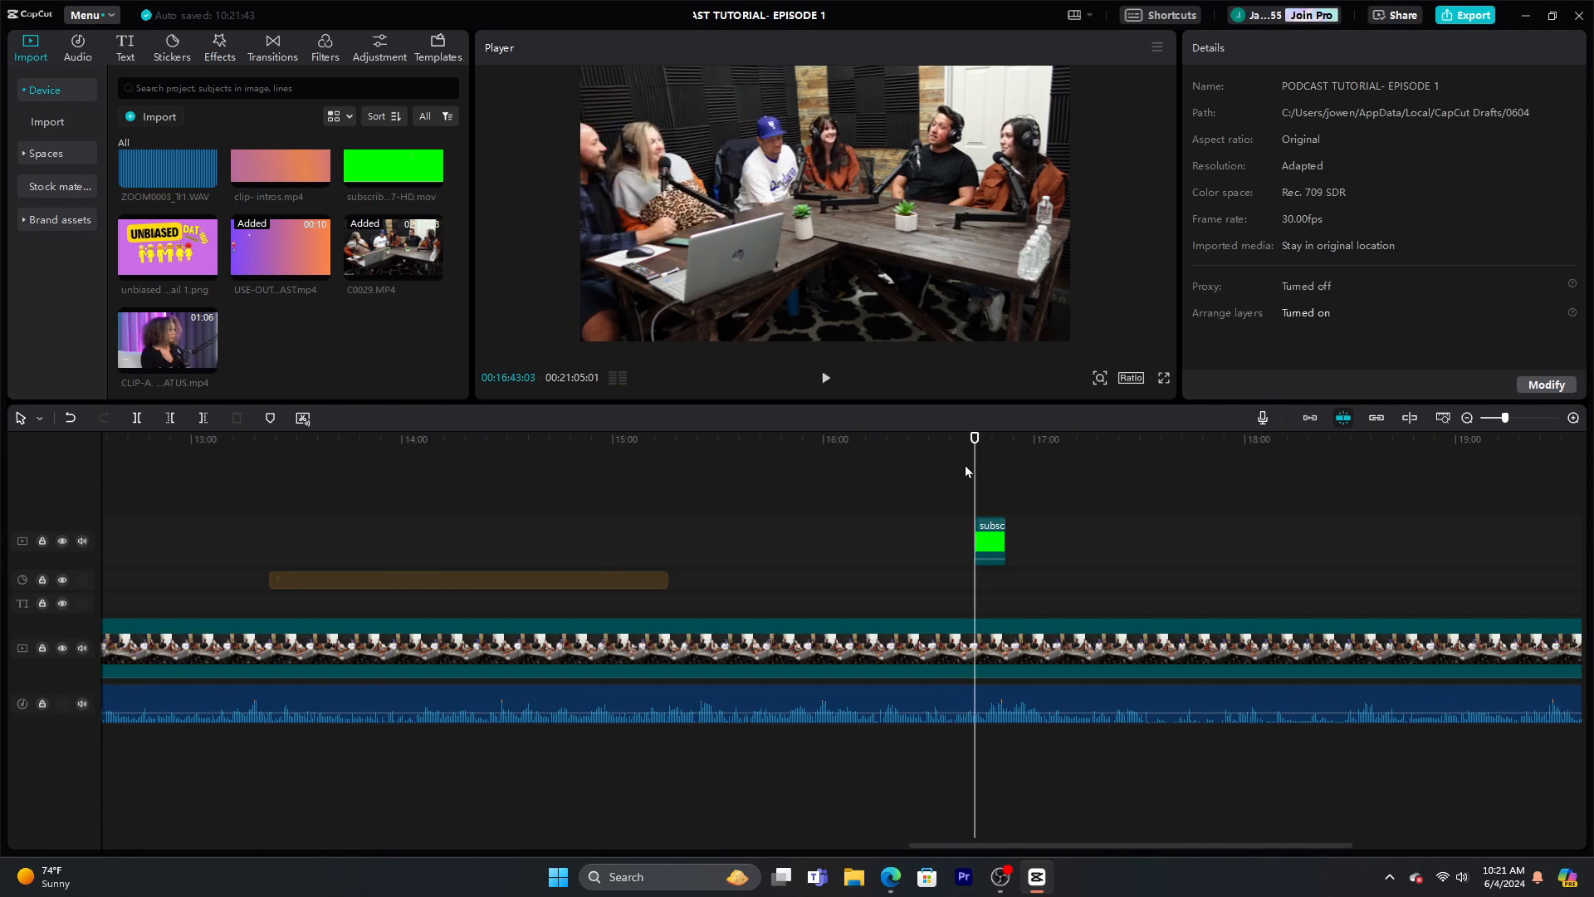
{"action": "left_click", "coordinate": [824, 380]}
{"action": "left_click", "coordinate": [825, 378]}
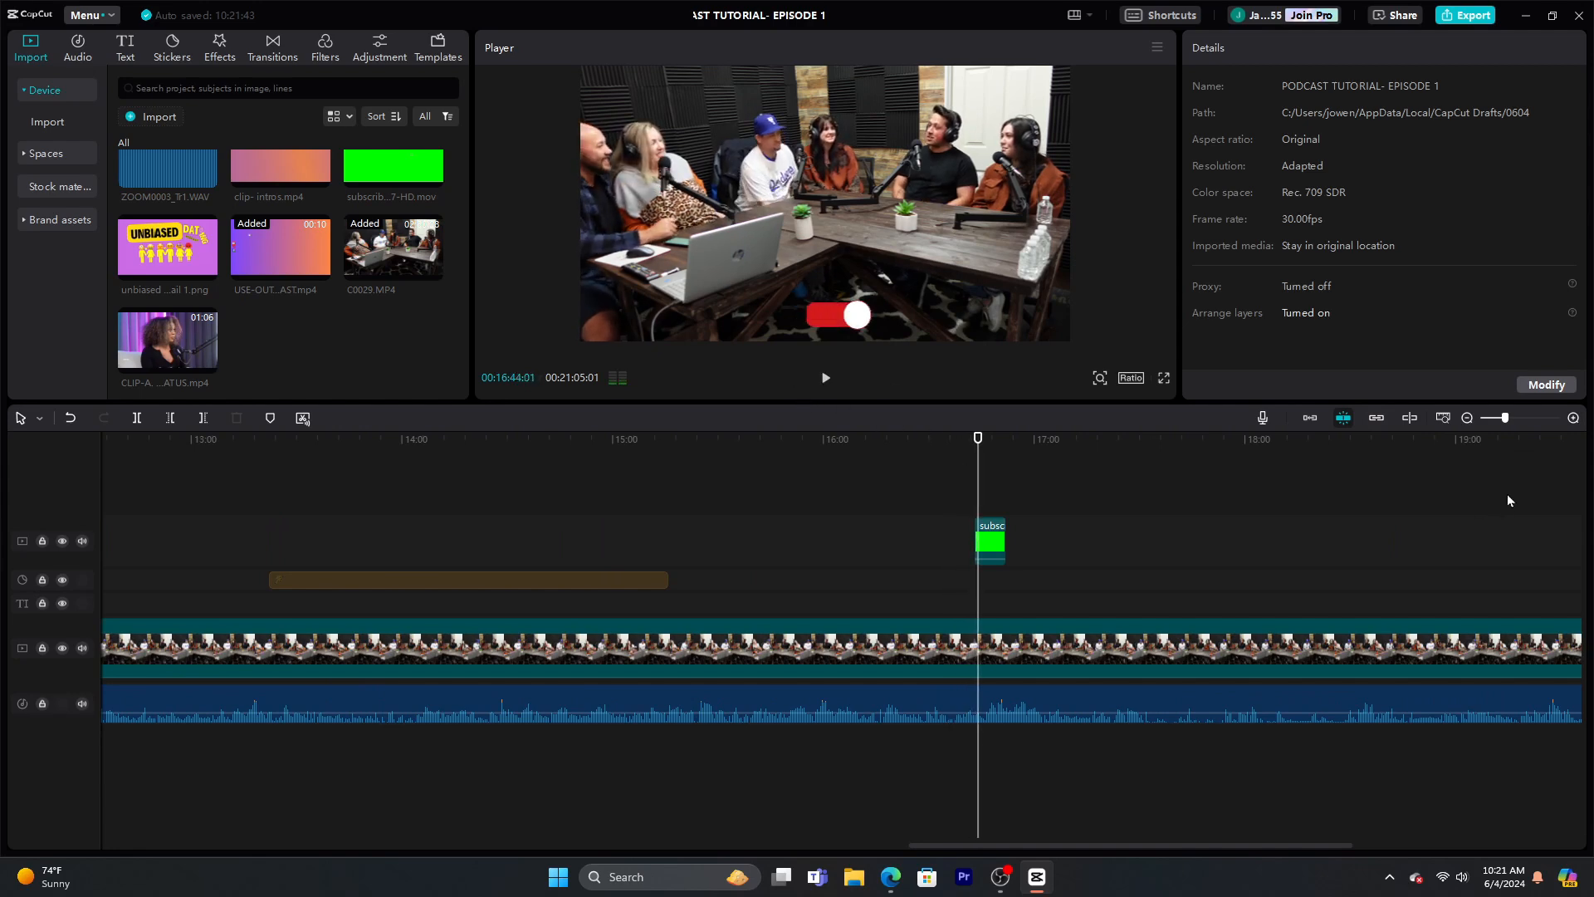
Place unbiased thumbnail 1.png on a new top track at the start and extend it to about 00:20:55:13
{"action": "left_click", "coordinate": [1468, 418]}
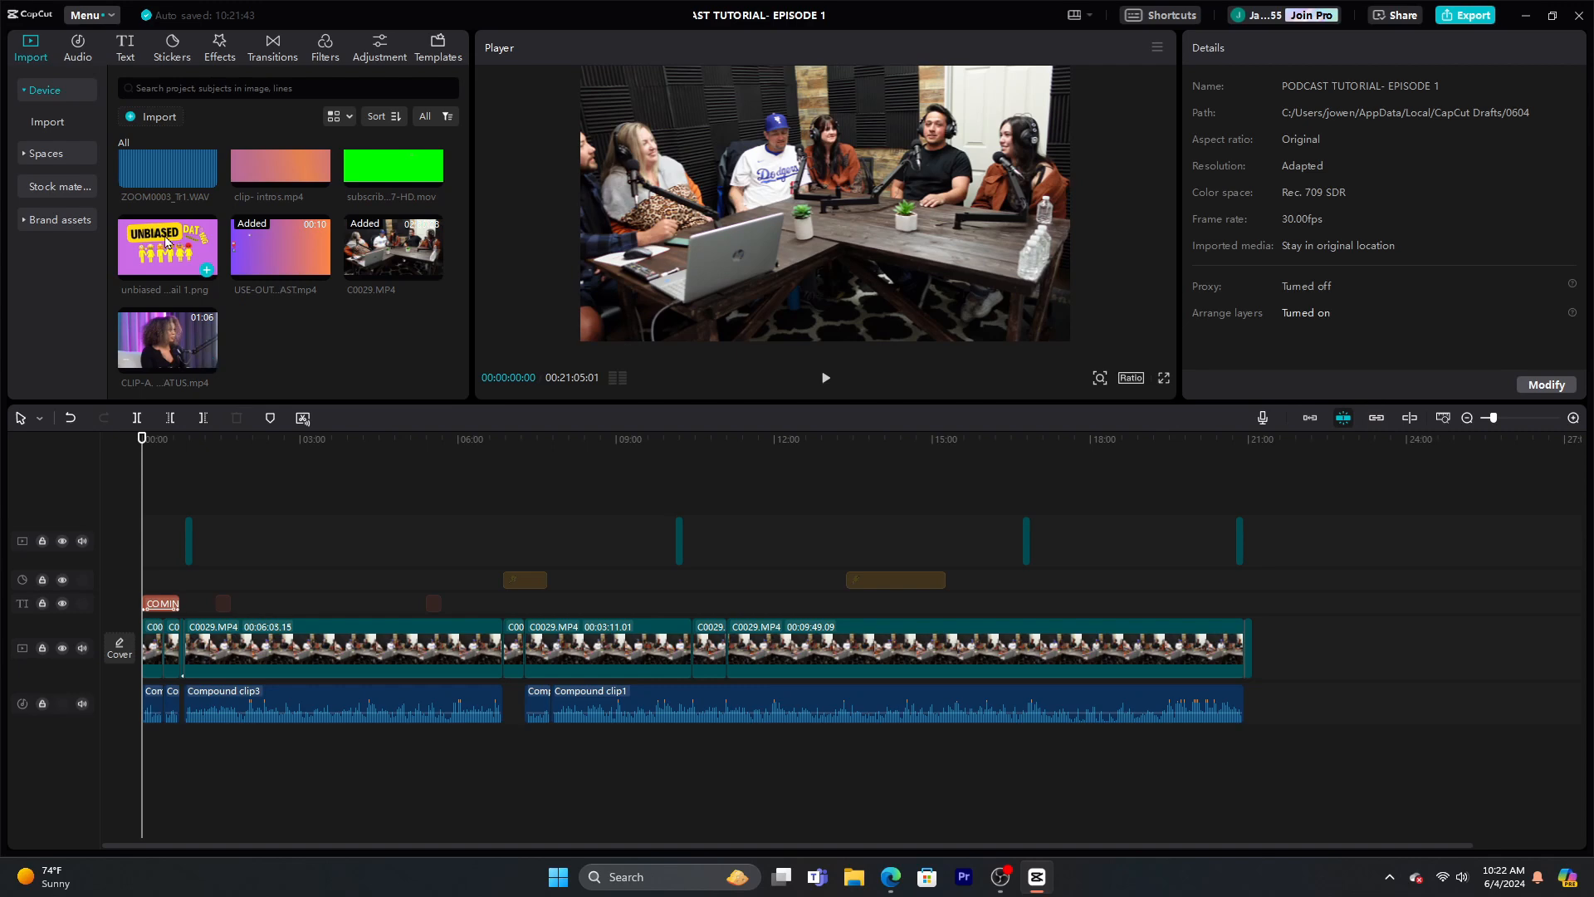
{"action": "left_click_drag", "start_coordinate": [171, 243], "coordinate": [146, 472]}
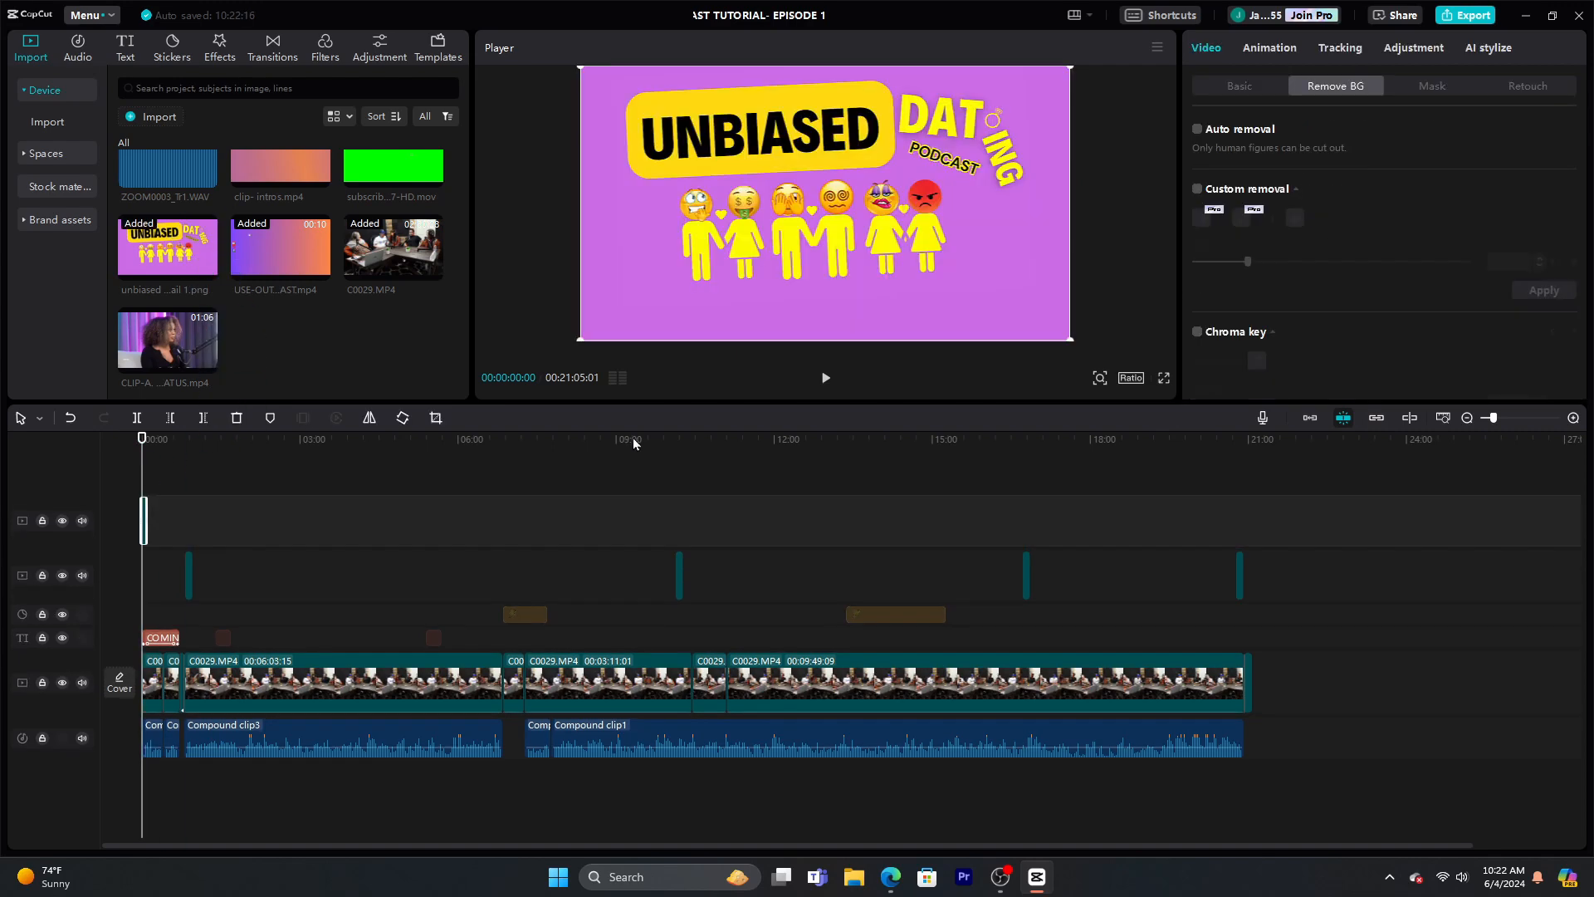
{"action": "left_click", "coordinate": [1573, 419]}
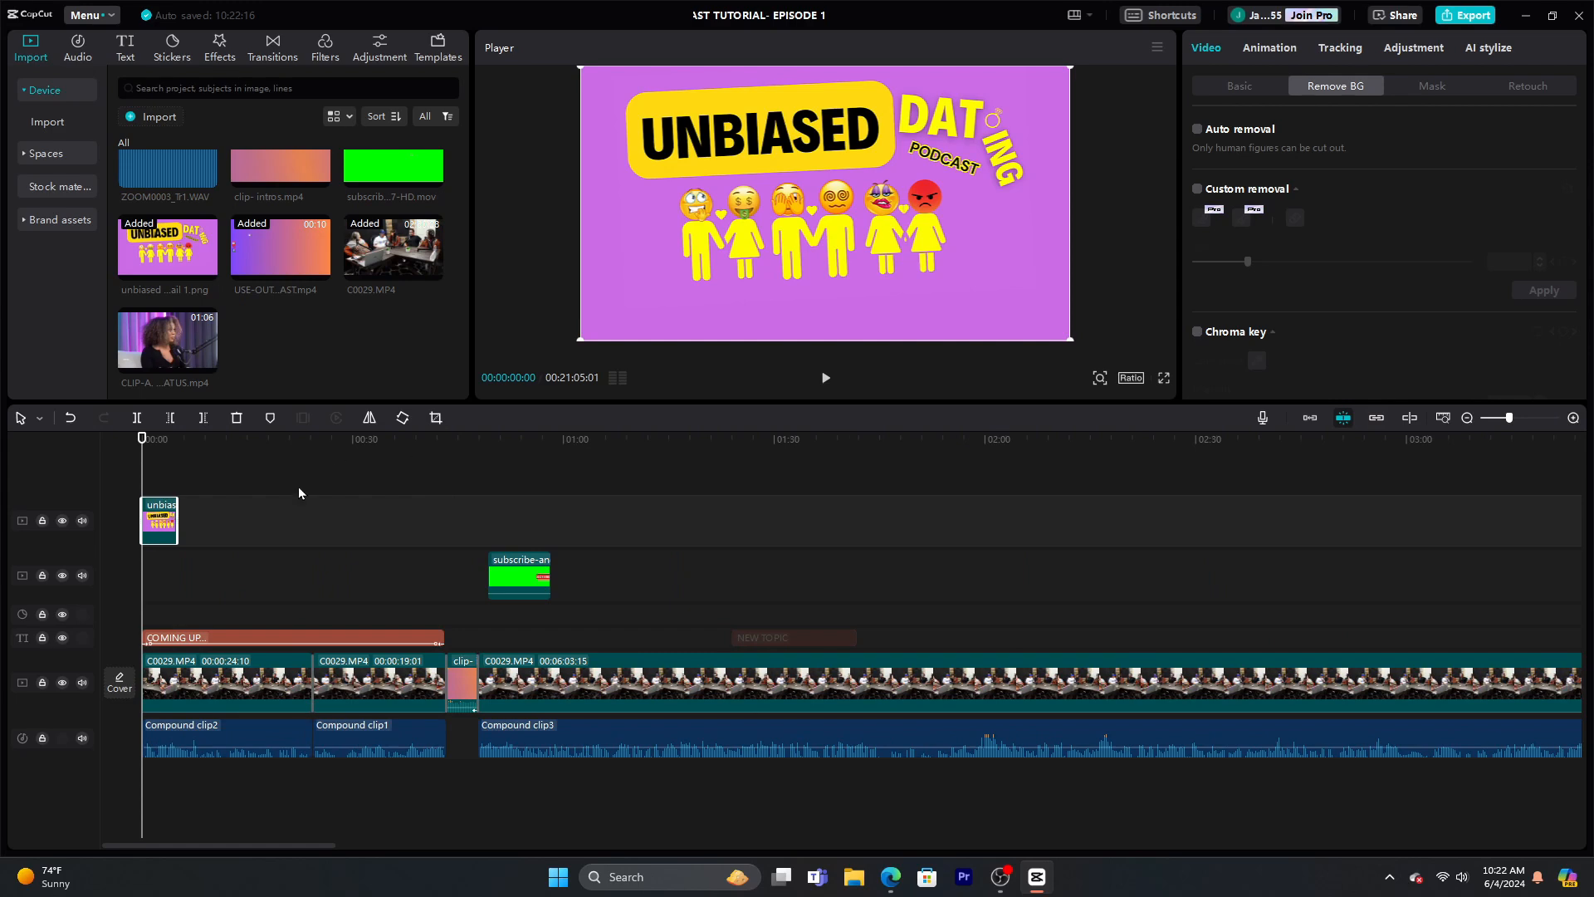
{"action": "left_click_drag", "start_coordinate": [177, 520], "coordinate": [1311, 535]}
{"action": "left_click", "coordinate": [1466, 419]}
{"action": "left_click", "coordinate": [1467, 419]}
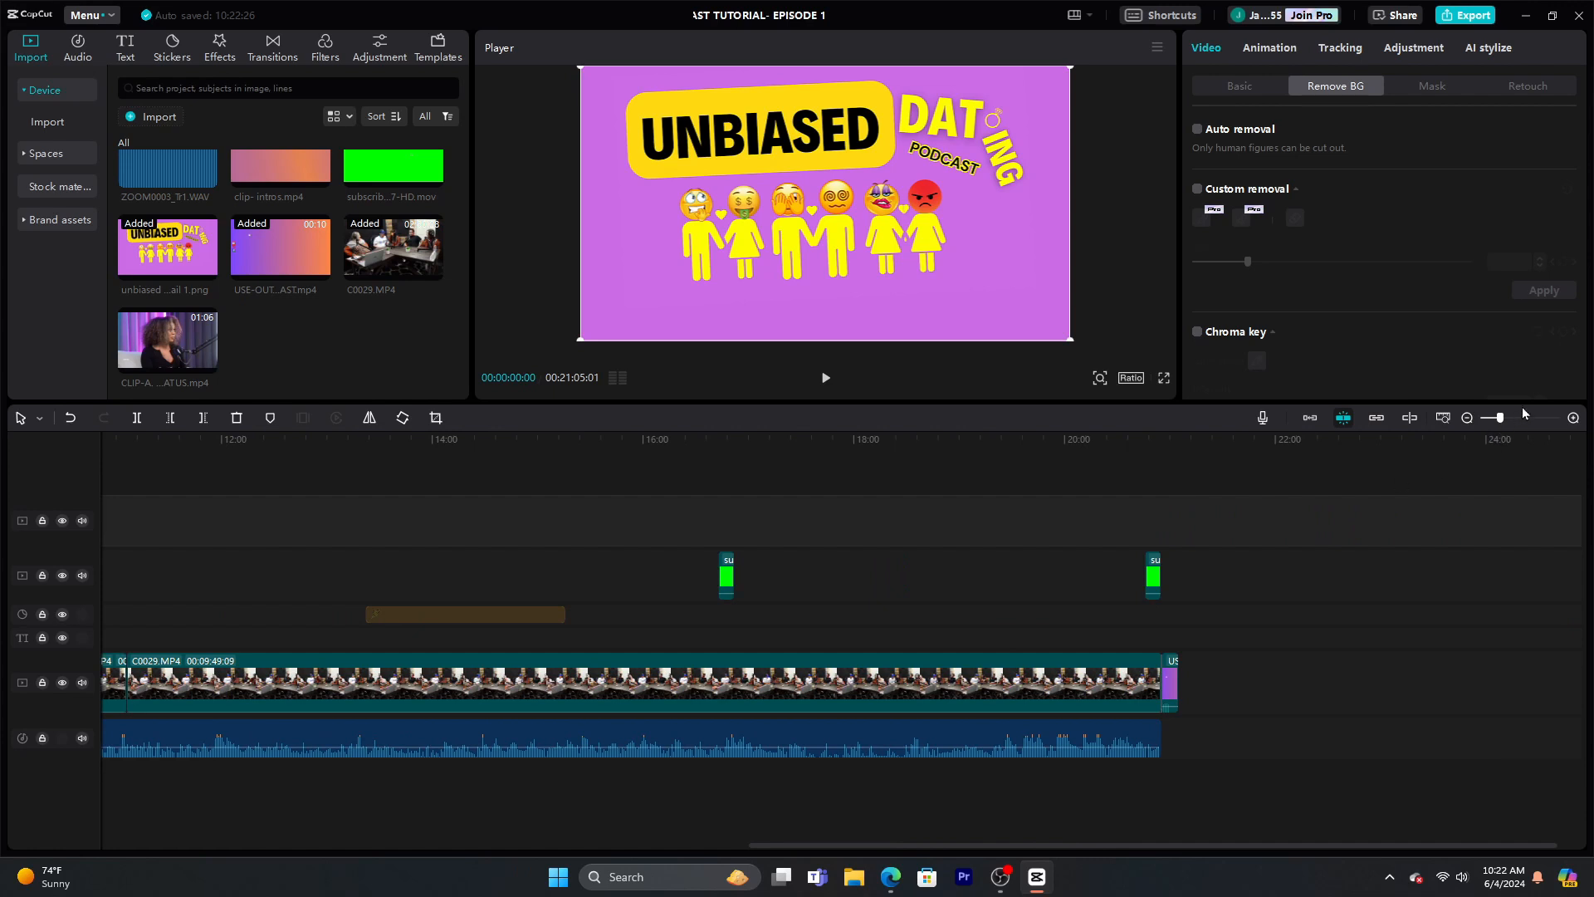
{"action": "left_click", "coordinate": [1466, 418]}
{"action": "left_click_drag", "start_coordinate": [463, 523], "coordinate": [1237, 531]}
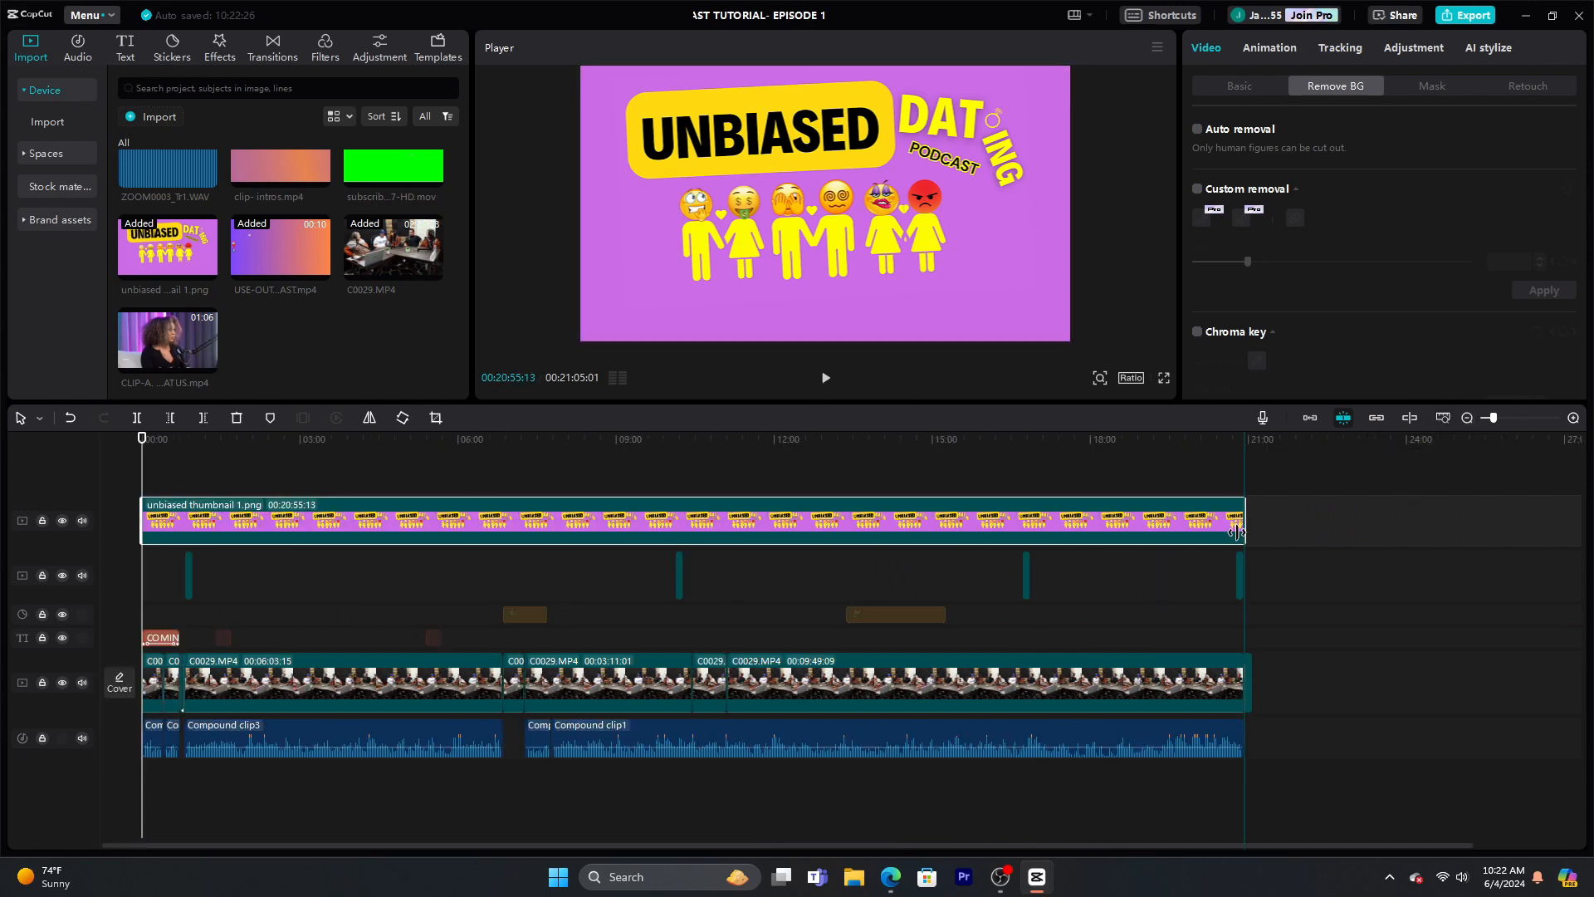
Trim the thumbnail image's end to where the episode footage meets the outro, for a duration of 00:20:55:00
{"action": "left_click", "coordinate": [1573, 418]}
{"action": "left_click", "coordinate": [1574, 418]}
{"action": "left_click_drag", "start_coordinate": [249, 845], "coordinate": [1536, 835]}
{"action": "left_click_drag", "start_coordinate": [1183, 513], "coordinate": [1175, 522]}
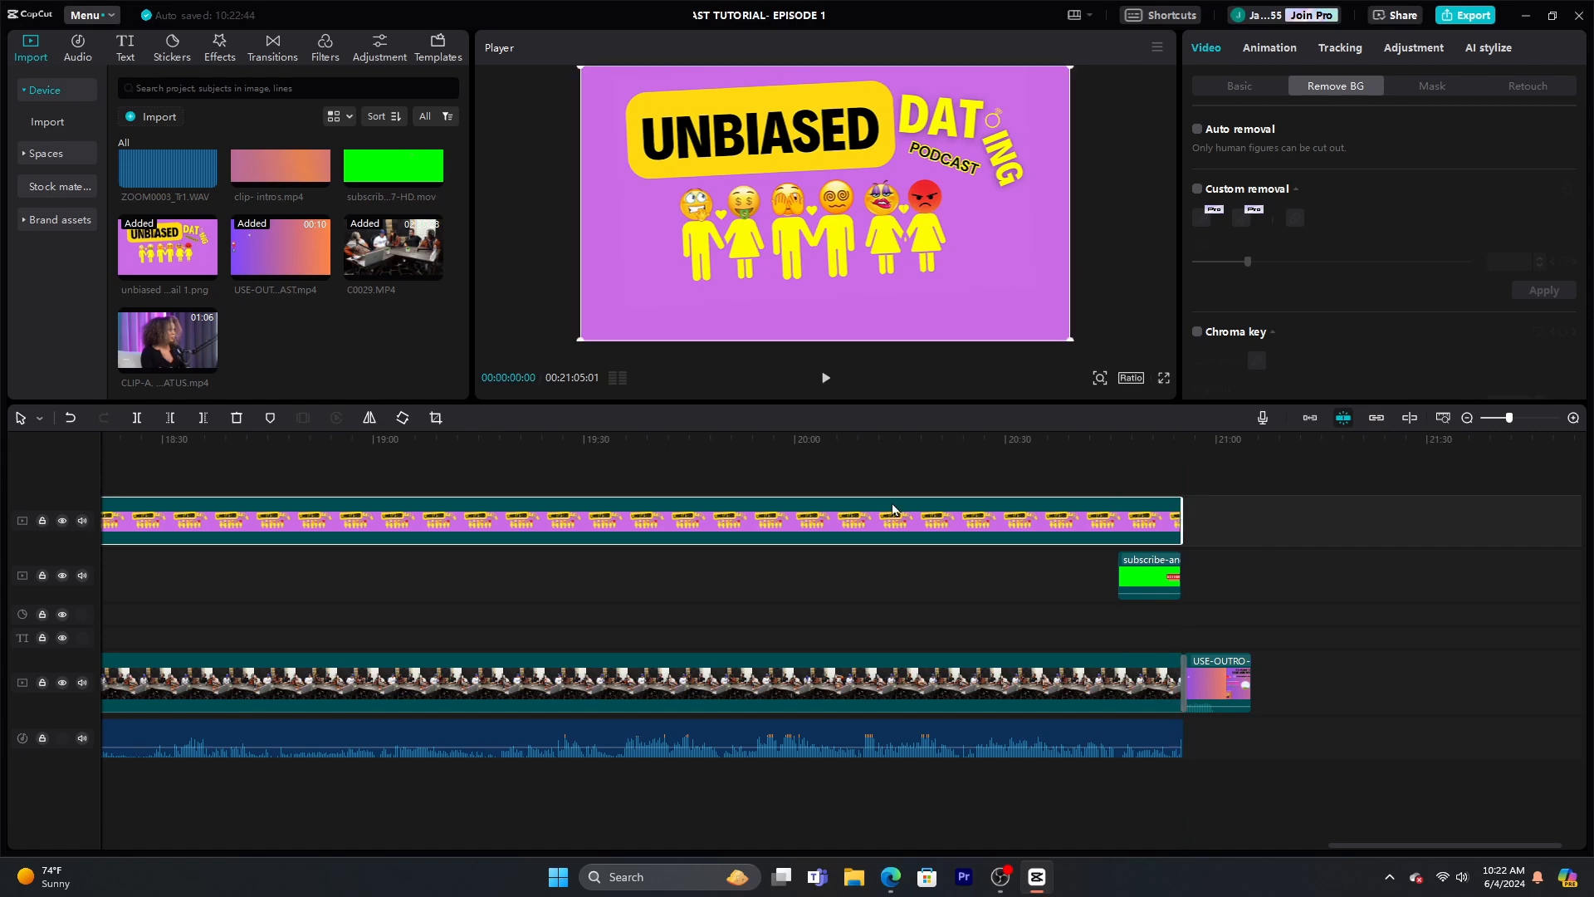
Scale the thumbnail image to 86% and crop it closely around the title and emoji figures with 2° rotation
{"action": "left_click", "coordinate": [1250, 84]}
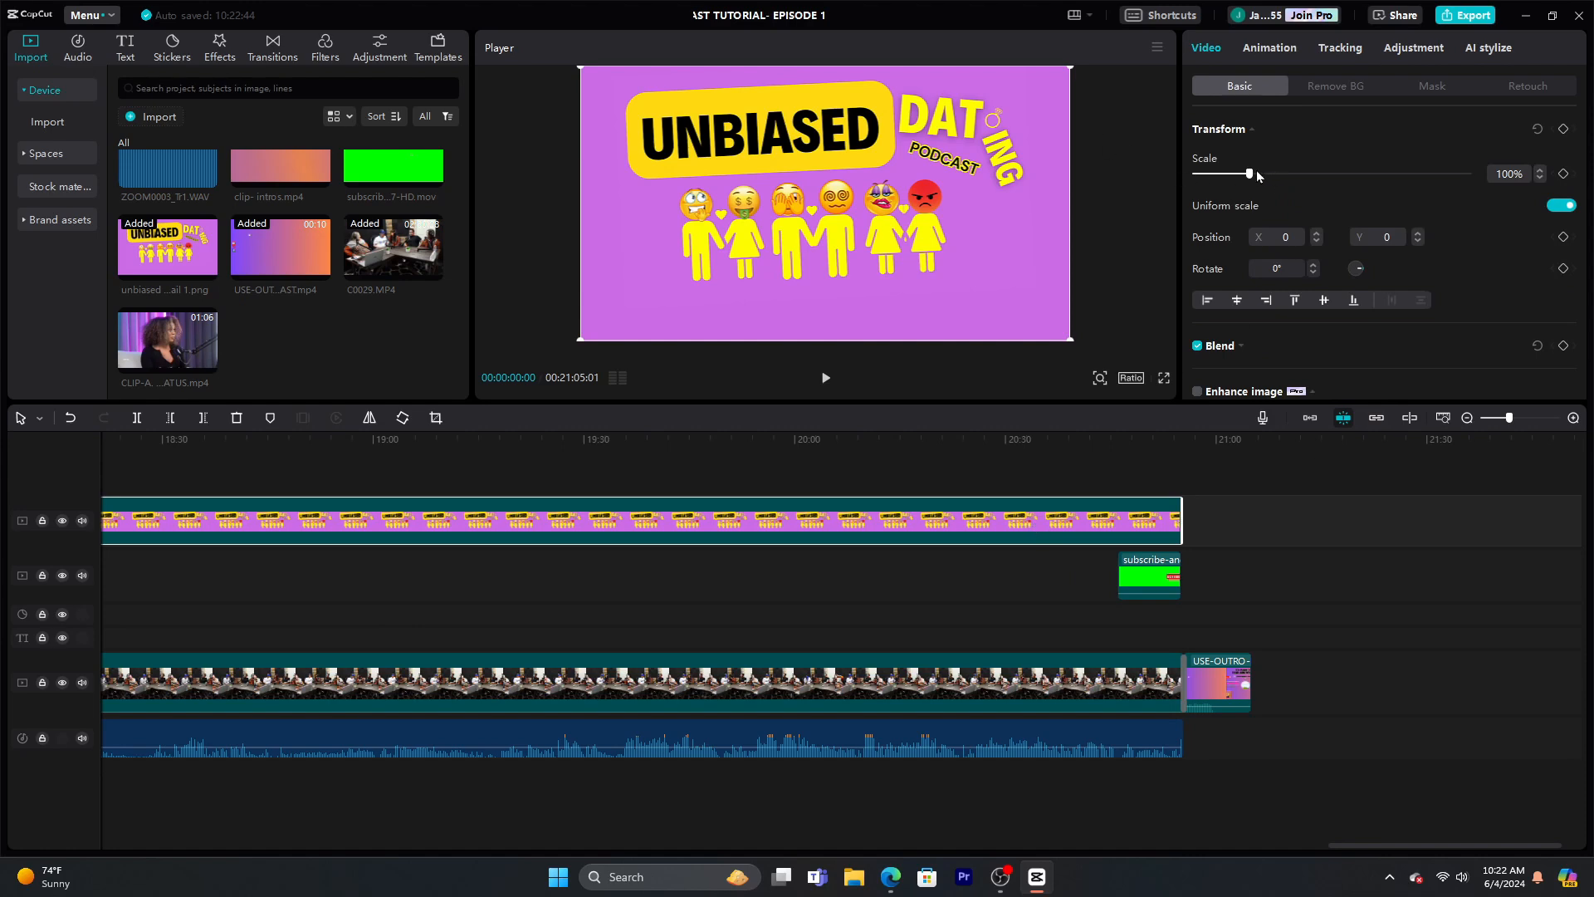
{"action": "left_click_drag", "start_coordinate": [1250, 174], "coordinate": [1243, 174]}
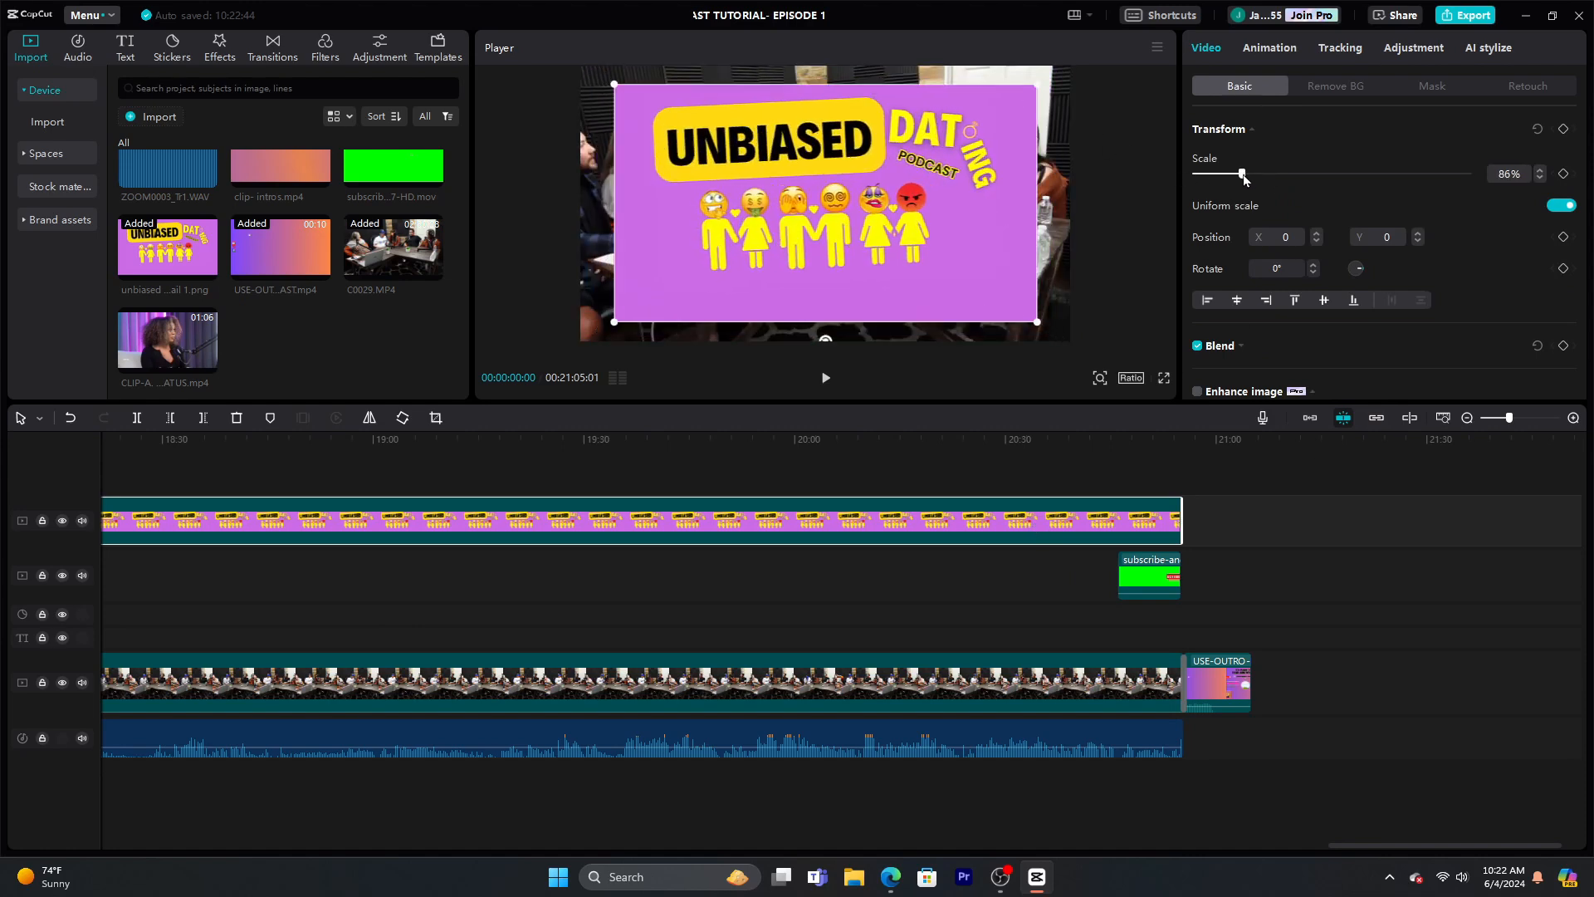
{"action": "left_click", "coordinate": [436, 418]}
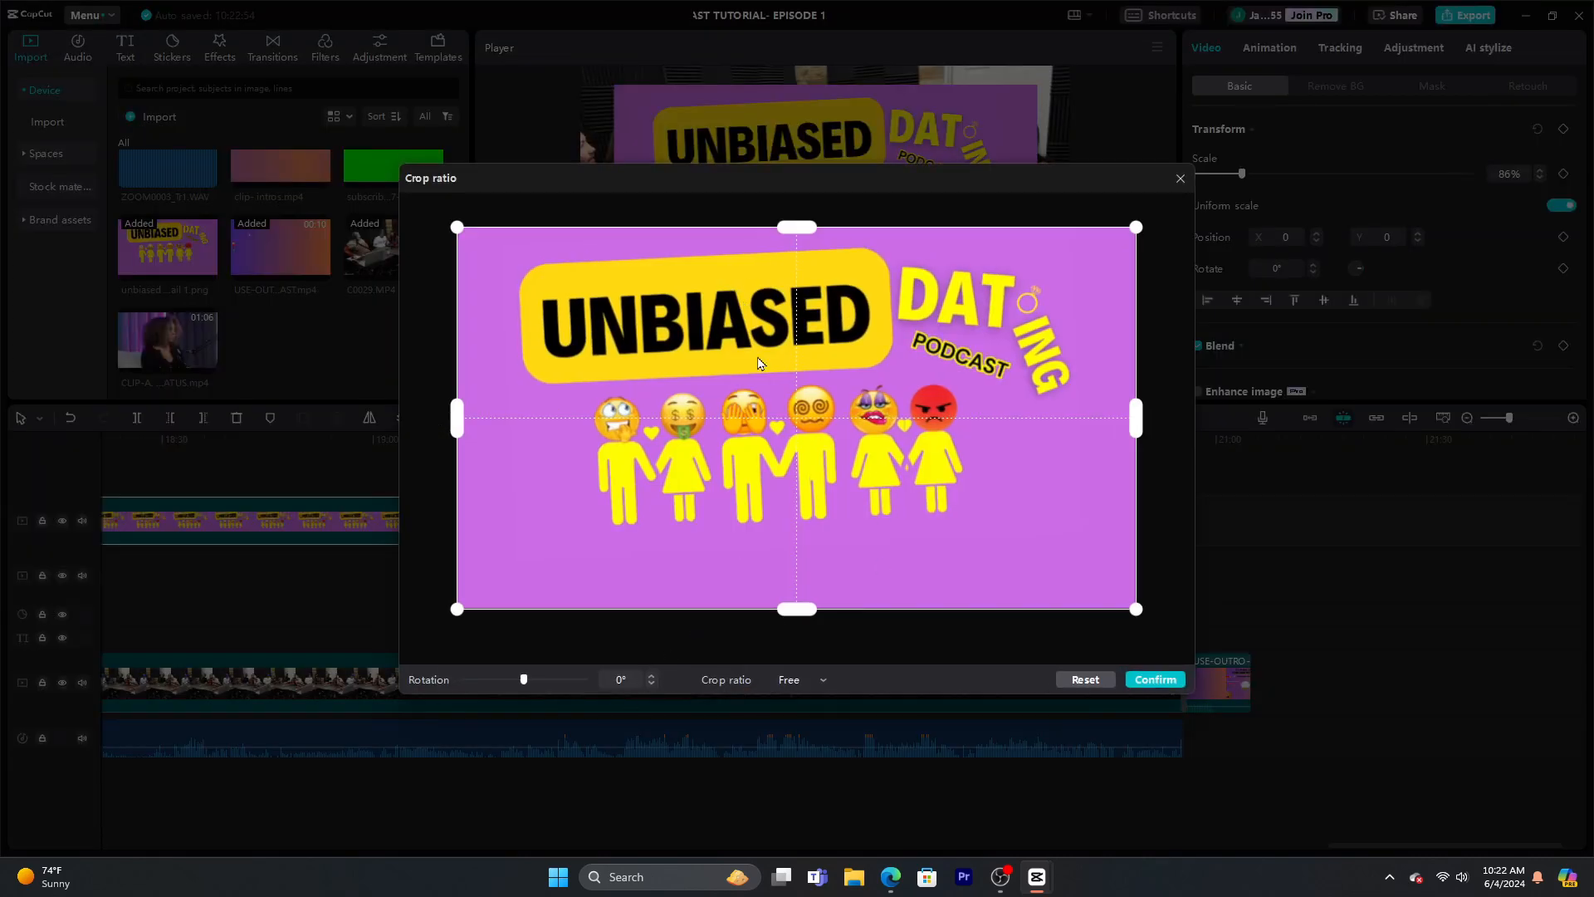
{"action": "left_click", "coordinate": [652, 678]}
{"action": "left_click", "coordinate": [652, 678]}
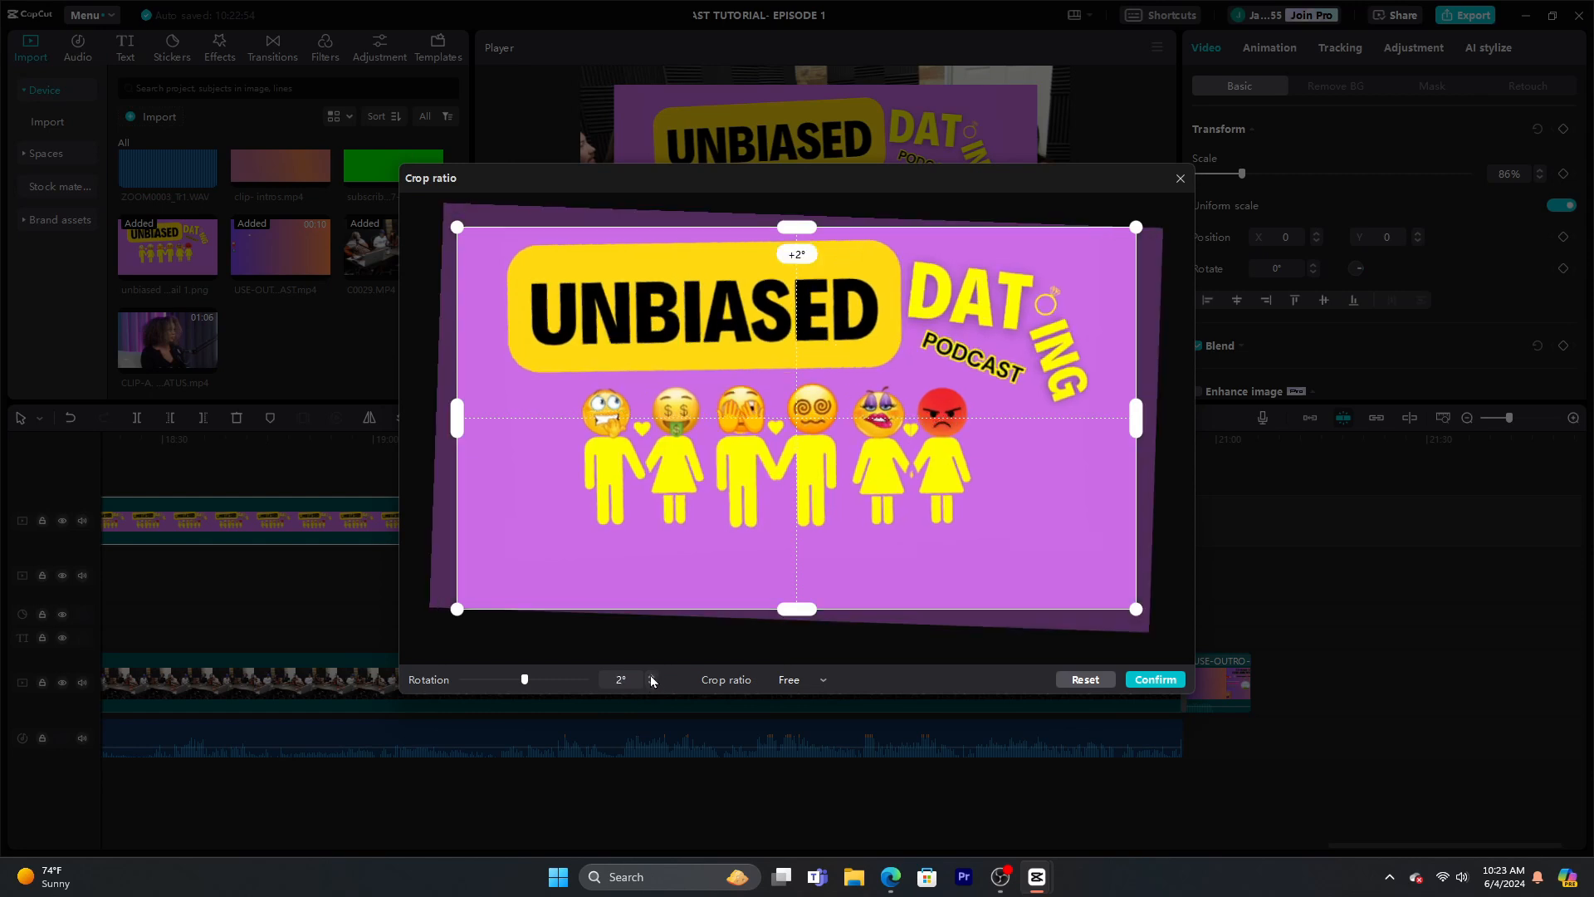
{"action": "left_click_drag", "start_coordinate": [798, 610], "coordinate": [807, 542]}
{"action": "left_click_drag", "start_coordinate": [1148, 368], "coordinate": [1093, 382]}
{"action": "left_click_drag", "start_coordinate": [462, 383], "coordinate": [497, 394]}
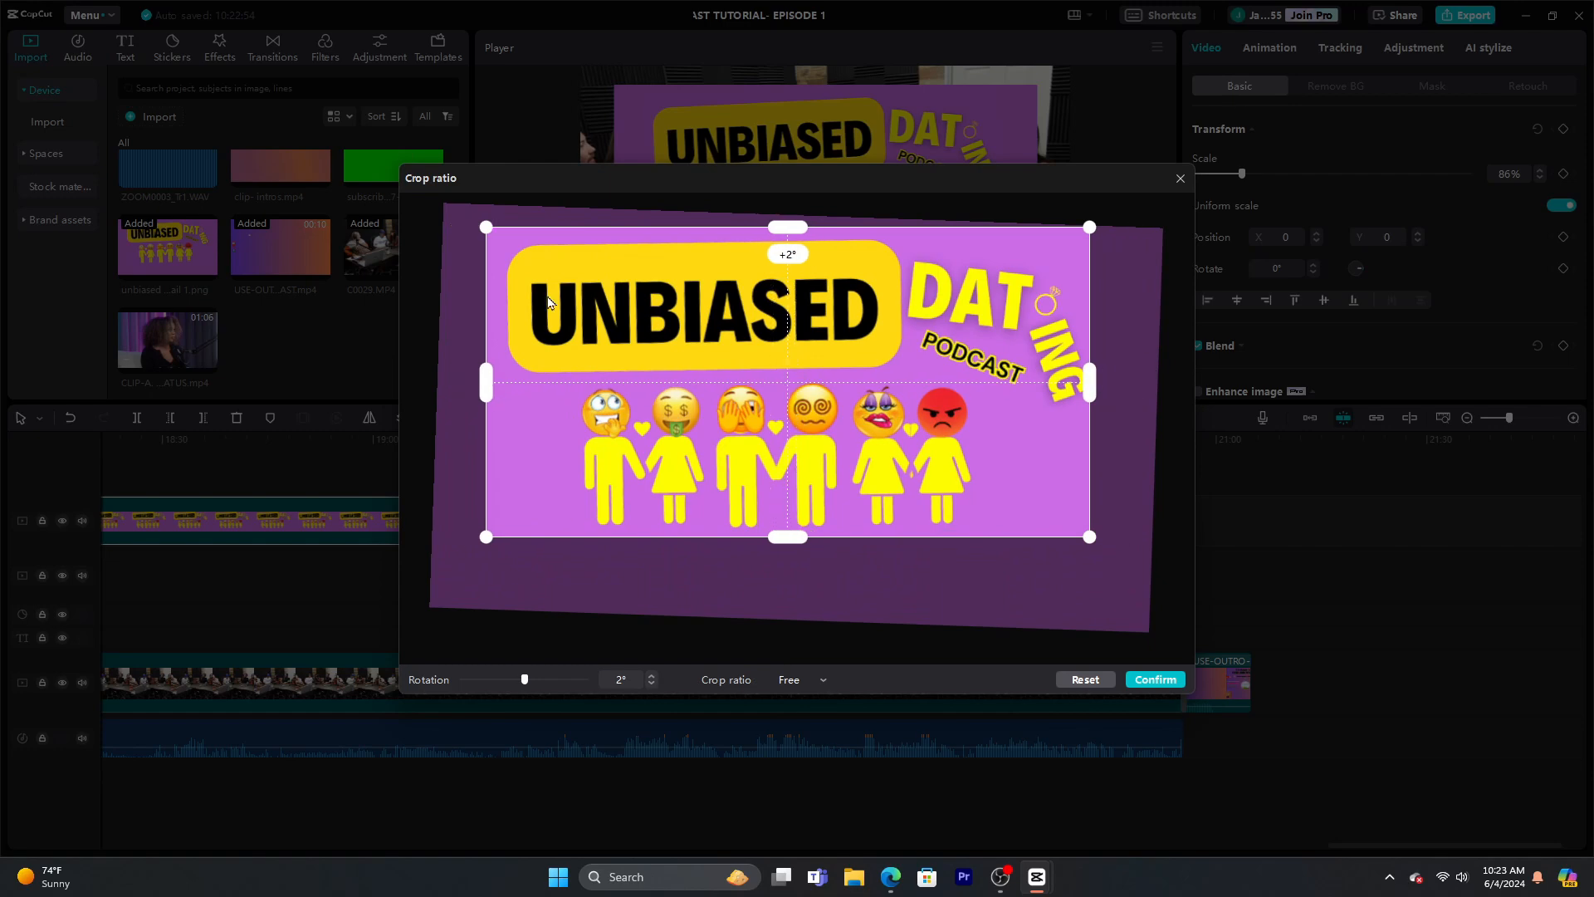
{"action": "left_click_drag", "start_coordinate": [781, 228], "coordinate": [782, 234]}
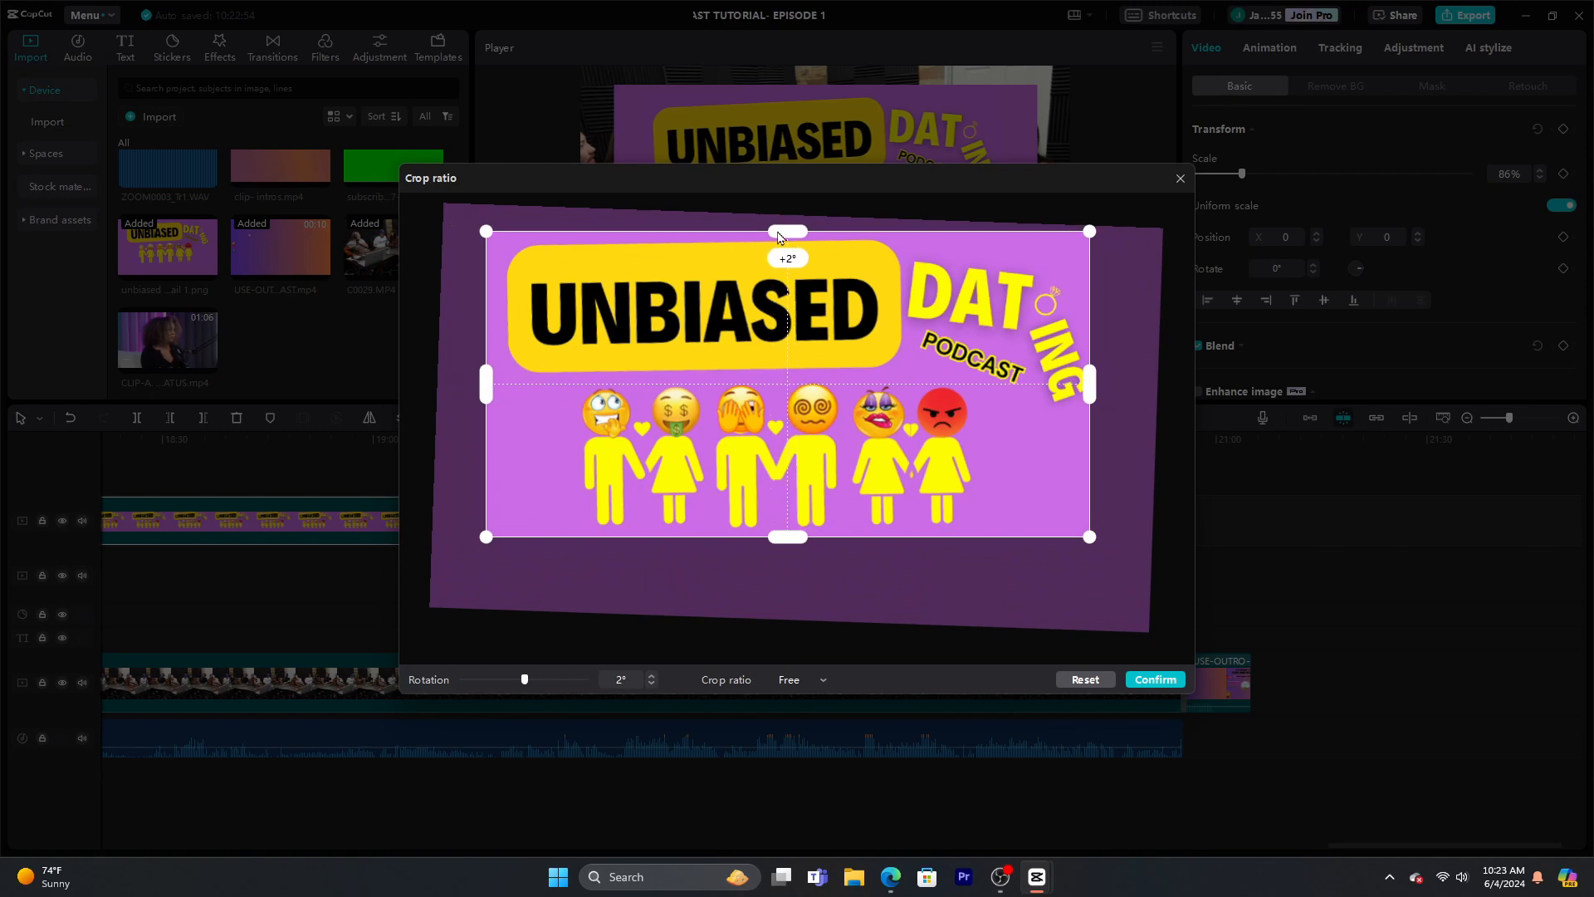
{"action": "left_click", "coordinate": [1156, 679]}
Shrink the cropped thumbnail image to 15% and place it in the video frame's lower-left corner at X -1578, Y -891
{"action": "left_click_drag", "start_coordinate": [1037, 103], "coordinate": [804, 232]}
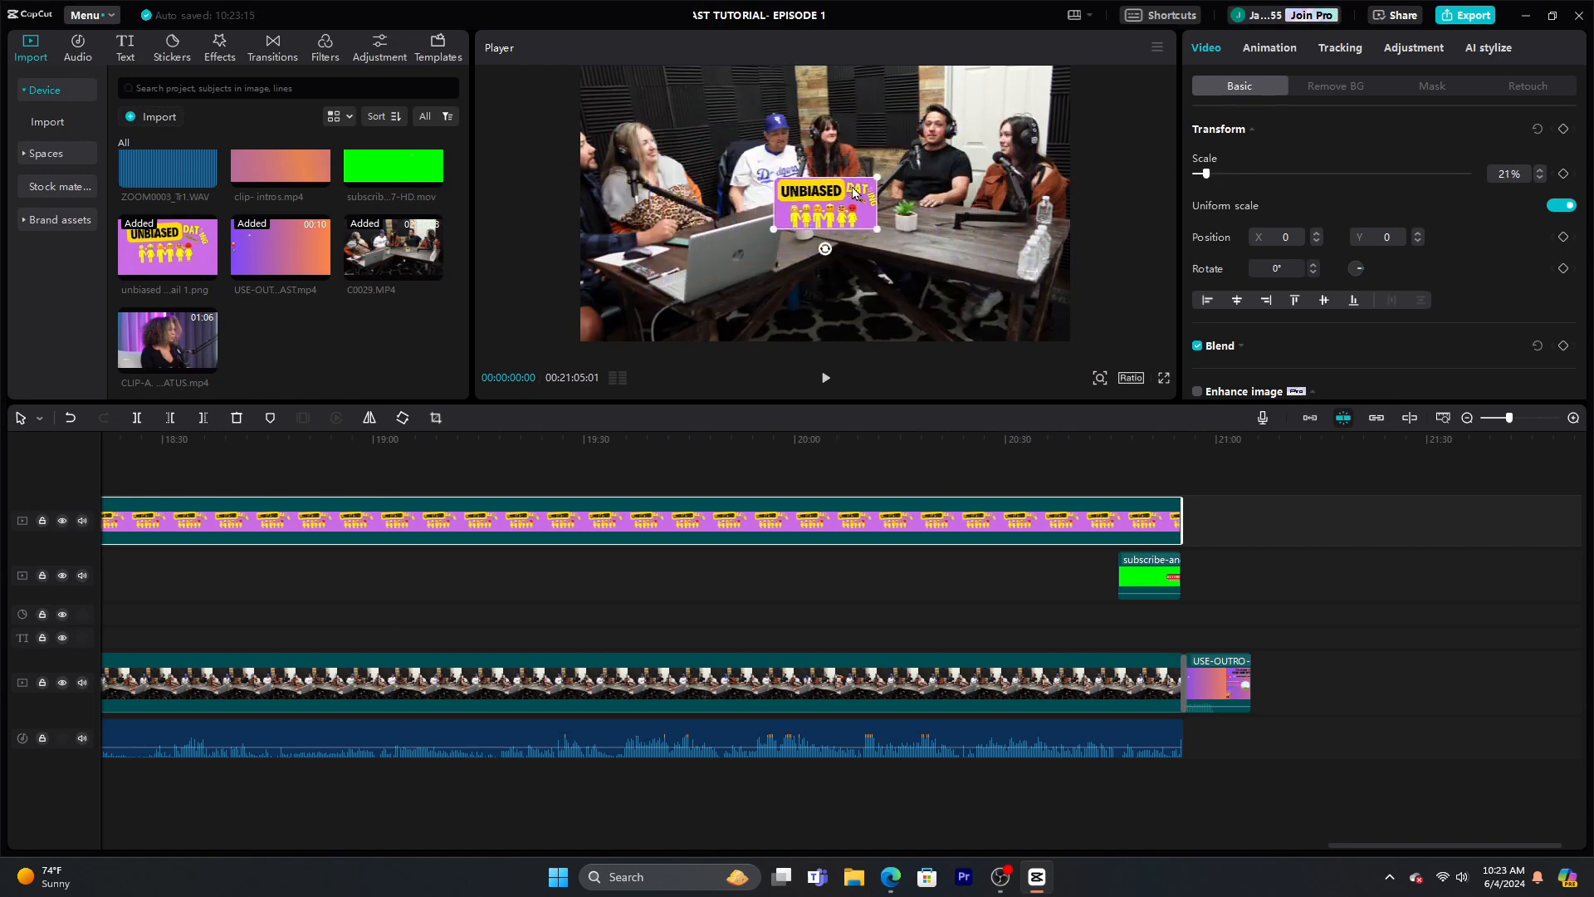
{"action": "left_click_drag", "start_coordinate": [877, 177], "coordinate": [641, 318]}
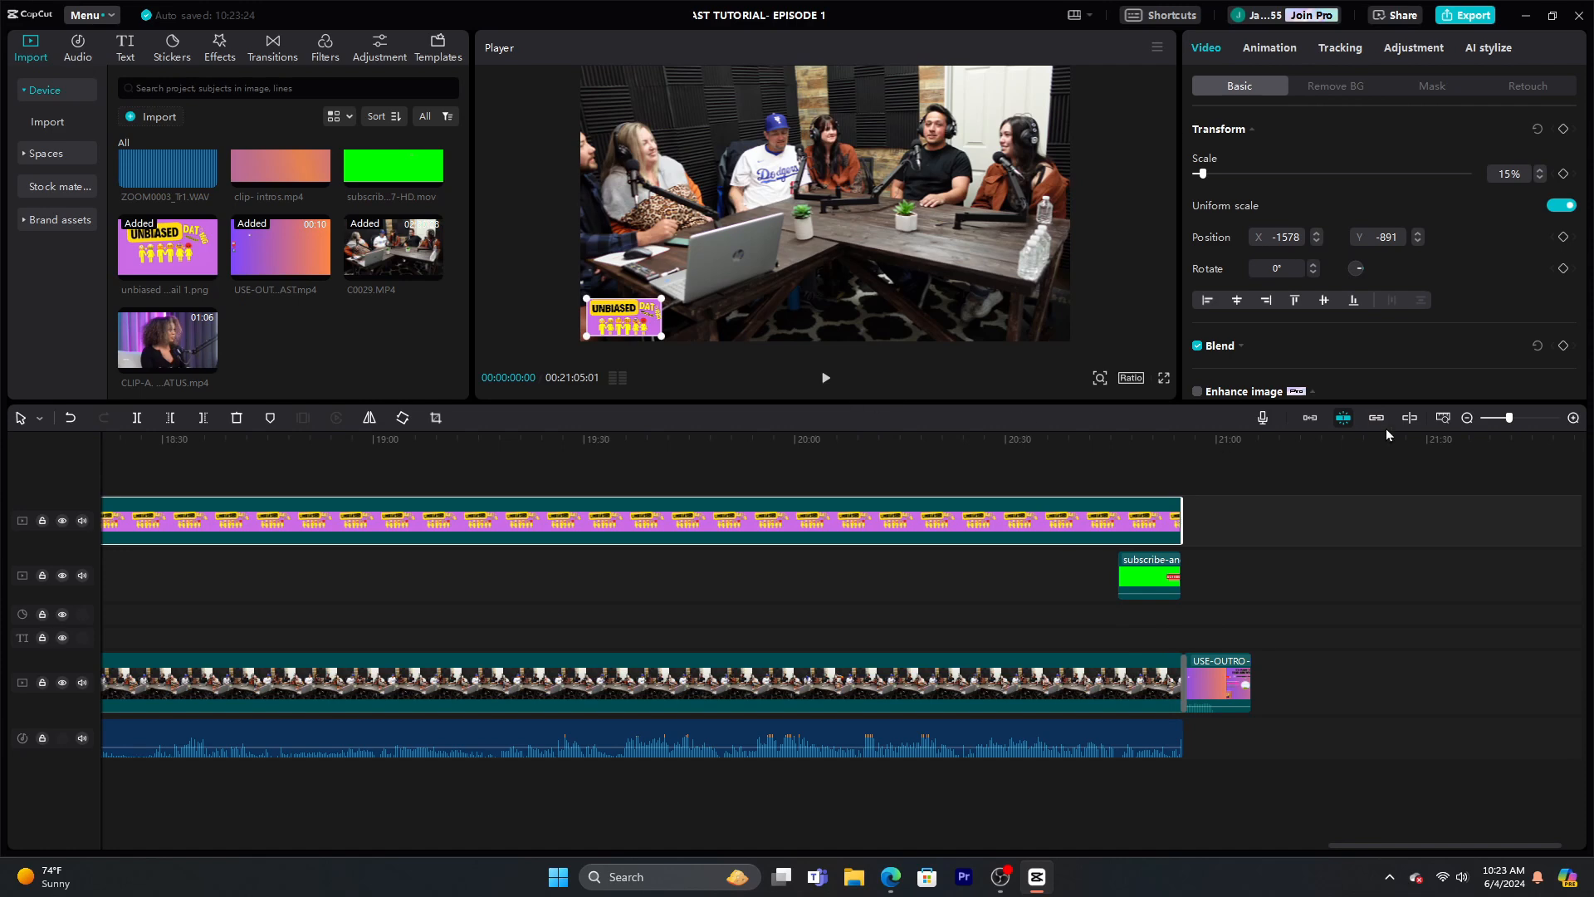
Move the last subscribe overlay, near 00:20:49:25, to position X 49, Y -895 in the frame
{"action": "left_click_drag", "start_coordinate": [1120, 457], "coordinate": [1146, 474]}
{"action": "left_click", "coordinate": [1466, 418]}
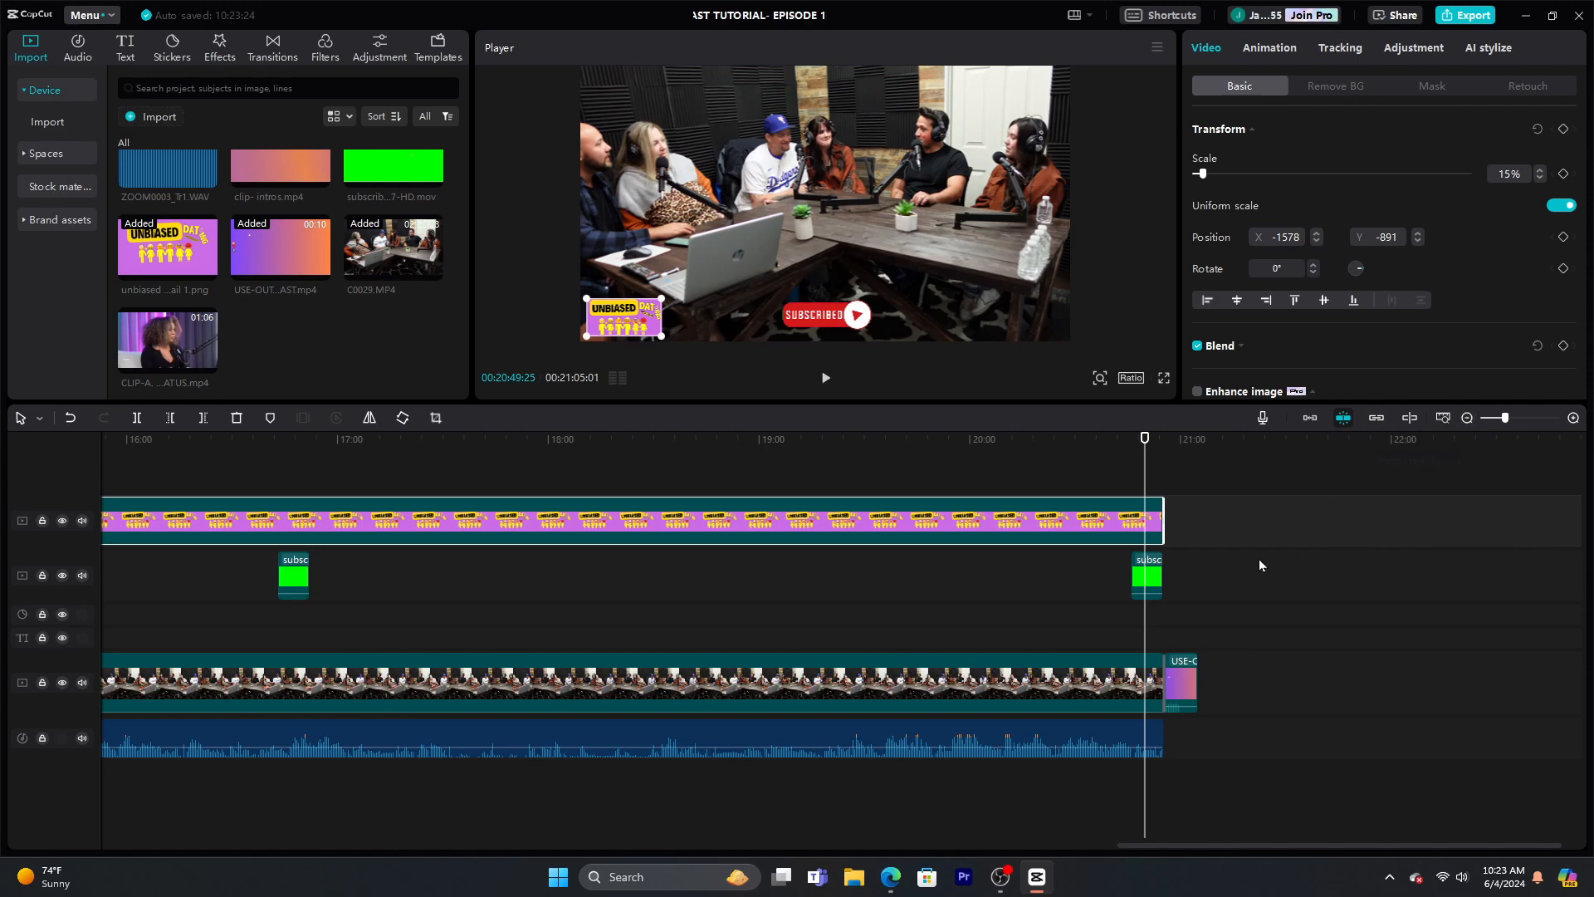
{"action": "left_click", "coordinate": [1141, 573]}
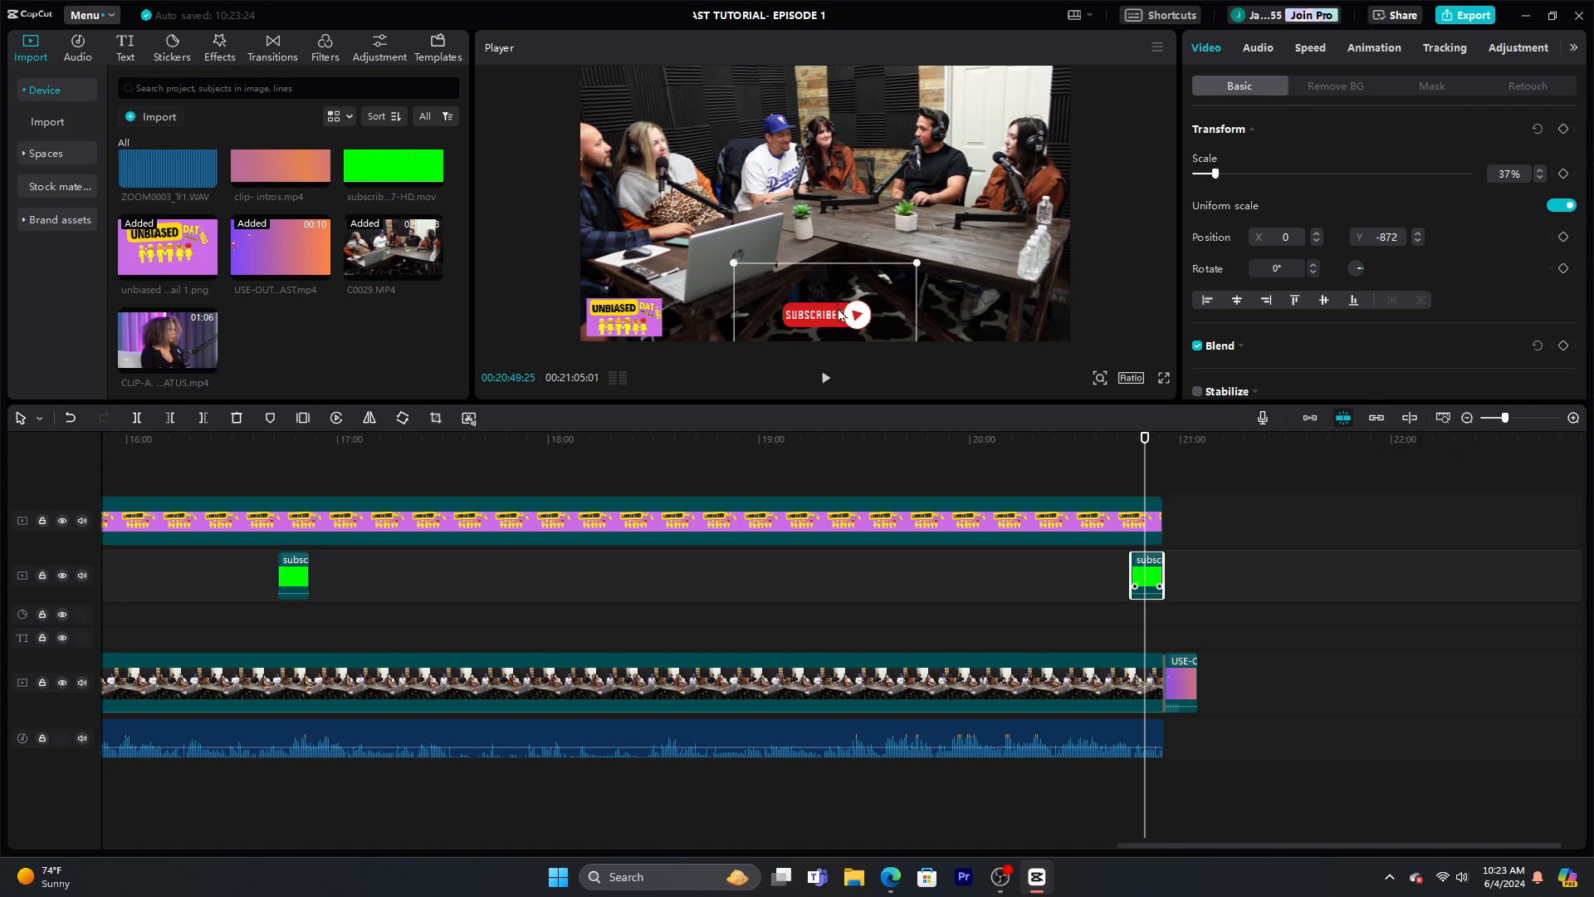
{"action": "mouse_move", "coordinate": [840, 319]}
{"action": "left_mouse_down"}
{"action": "mouse_move", "coordinate": [656, 315]}
{"action": "mouse_move", "coordinate": [863, 320]}
{"action": "mouse_move", "coordinate": [847, 322]}
{"action": "left_mouse_up"}
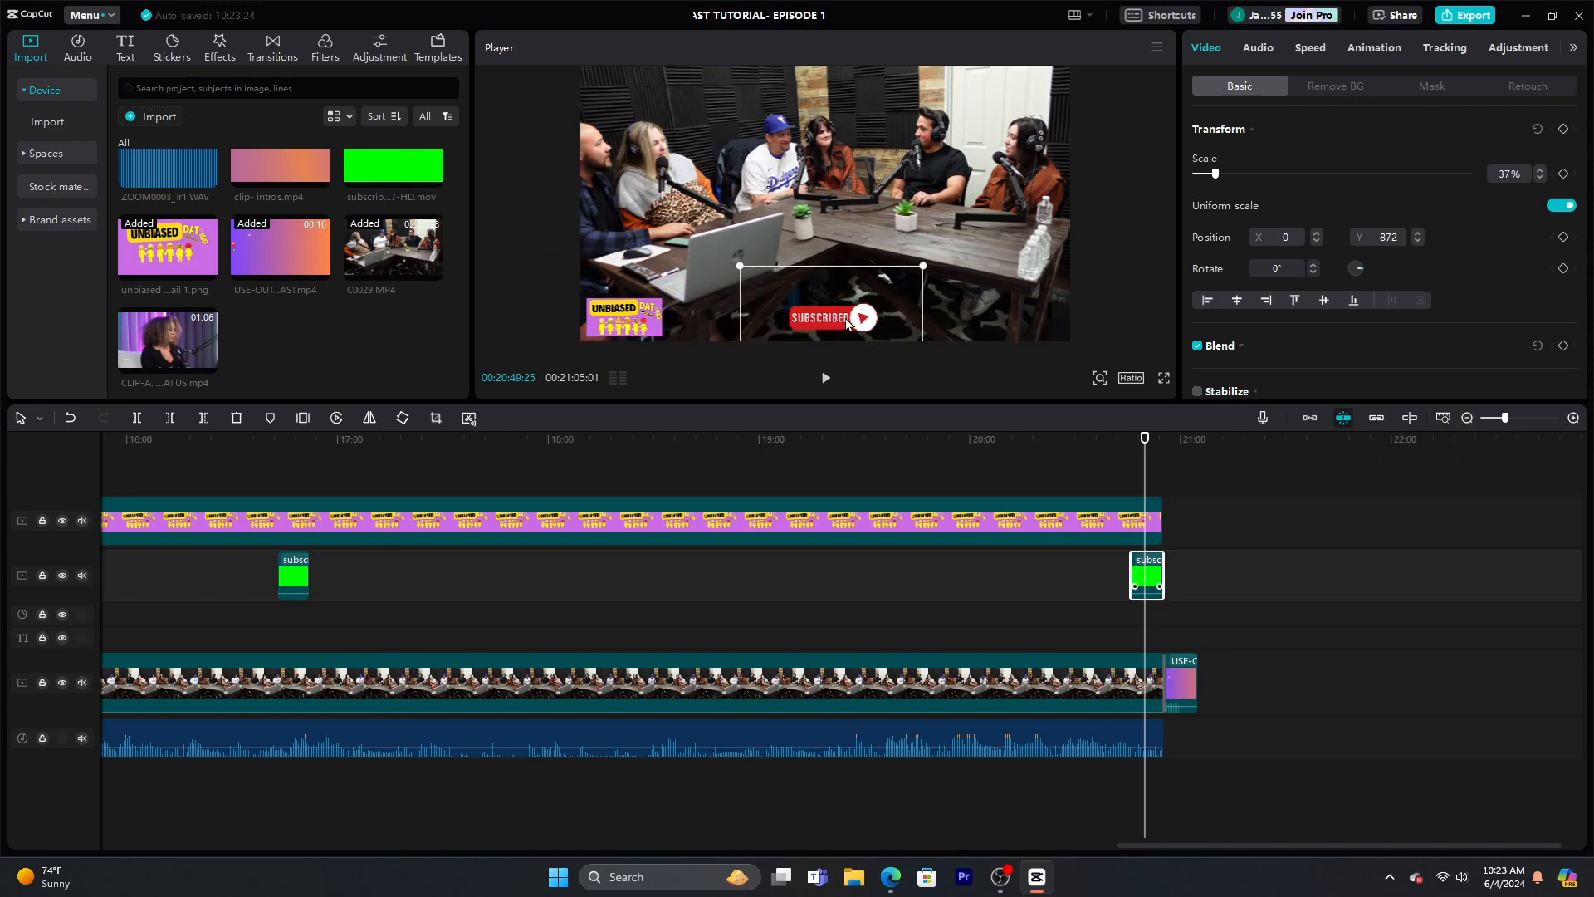
{"action": "left_click", "coordinate": [1468, 418]}
{"action": "left_click_drag", "start_coordinate": [1173, 846], "coordinate": [616, 824]}
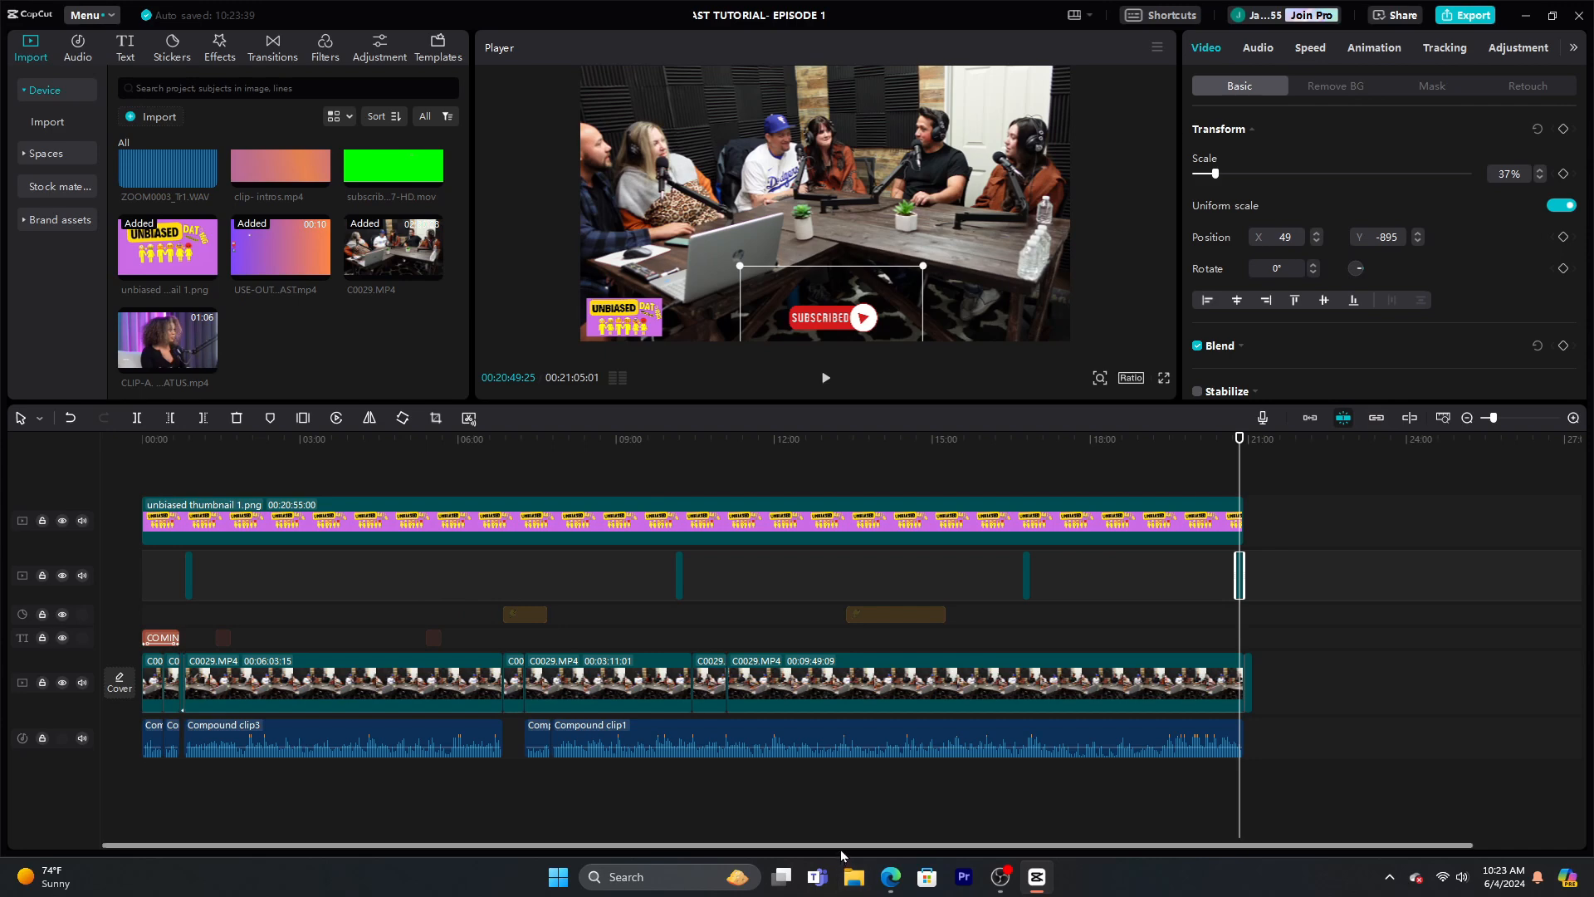
Open the export settings for the episode
{"action": "left_click", "coordinate": [740, 13]}
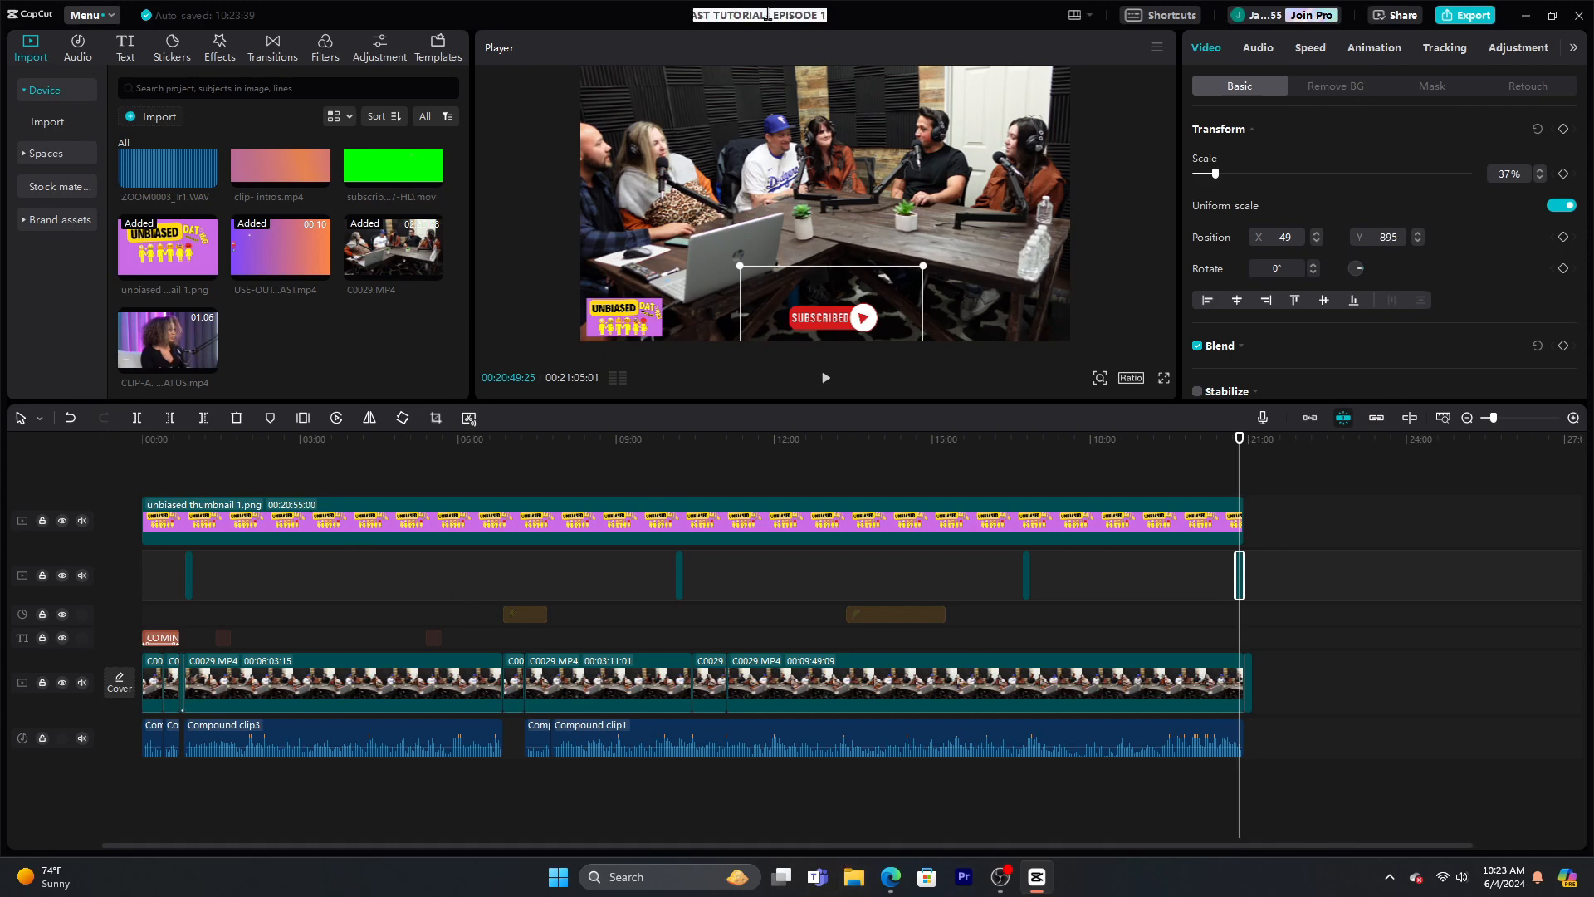
{"action": "left_click", "coordinate": [1474, 15]}
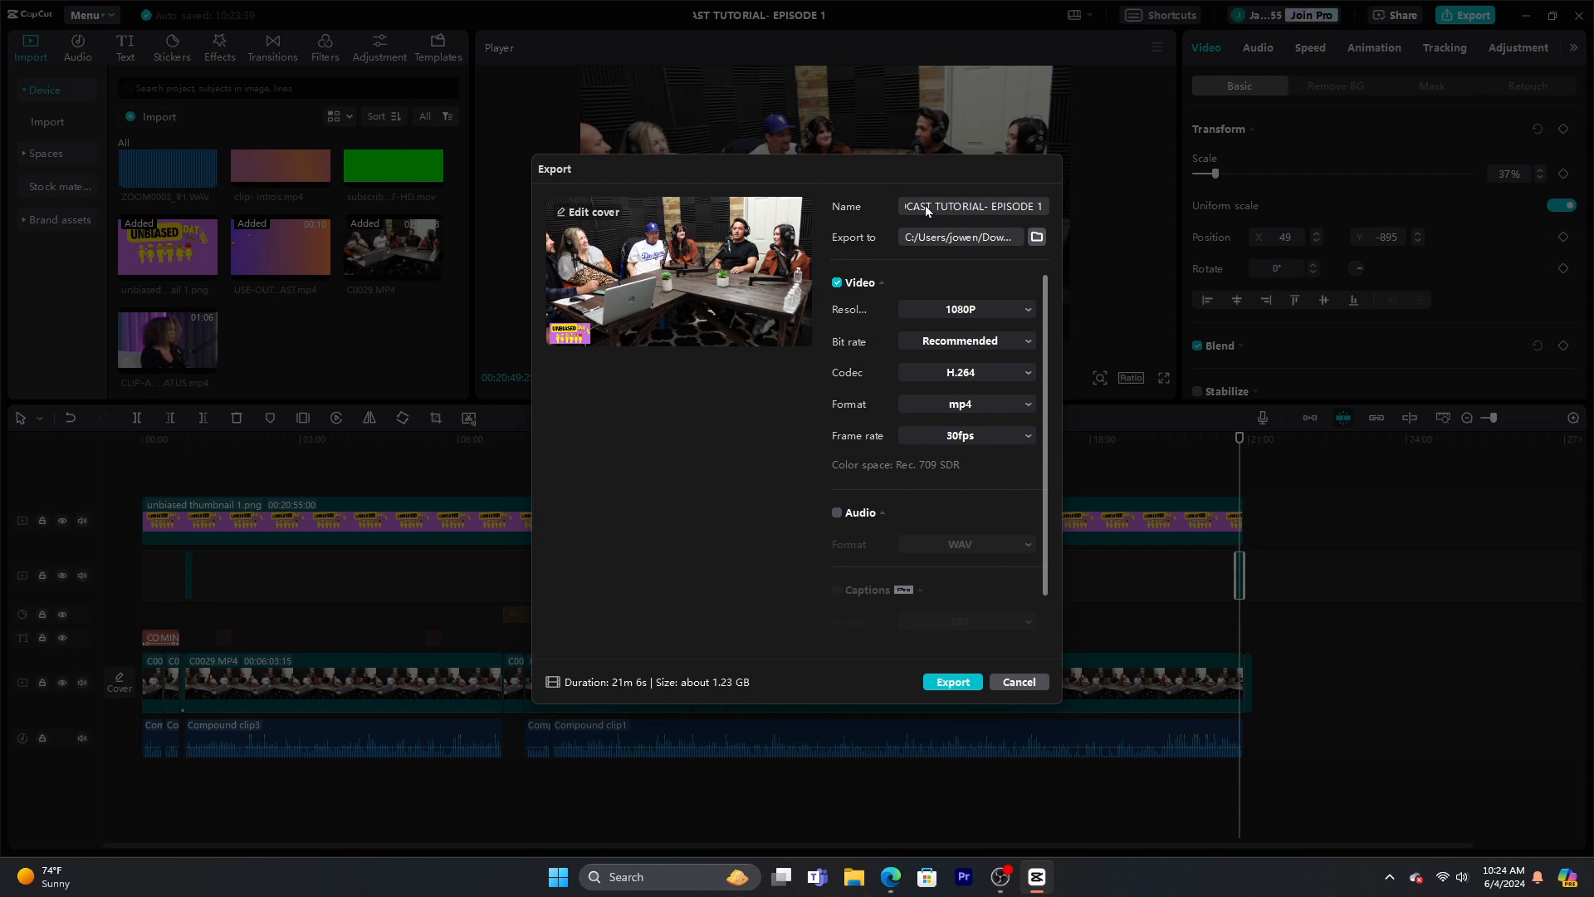
Try the prefixes DFT and MAIN- at the beginning of the export file name
{"action": "key", "text": "Home"}
{"action": "type", "text": "D"}
{"action": "type", "text": "FT"}
{"action": "key", "text": "BackSpace"}
{"action": "key", "text": "BackSpace"}
{"action": "key", "text": "BackSpace"}
{"action": "type", "text": "MAIN"}
{"action": "type", "text": "-"}
{"action": "key", "text": "BackSpace"}
{"action": "key", "text": "BackSpace"}
{"action": "key", "text": "BackSpace"}
{"action": "key", "text": "BackSpace"}
{"action": "key", "text": "BackSpace"}
{"action": "key", "text": "BackSpace"}
{"action": "type", "text": "DFT"}
{"action": "key", "text": "BackSpace"}
{"action": "key", "text": "BackSpace"}
{"action": "key", "text": "BackSpace"}
Check the export resolution options and try a separate audio export in WAV format
{"action": "left_click", "coordinate": [1028, 312]}
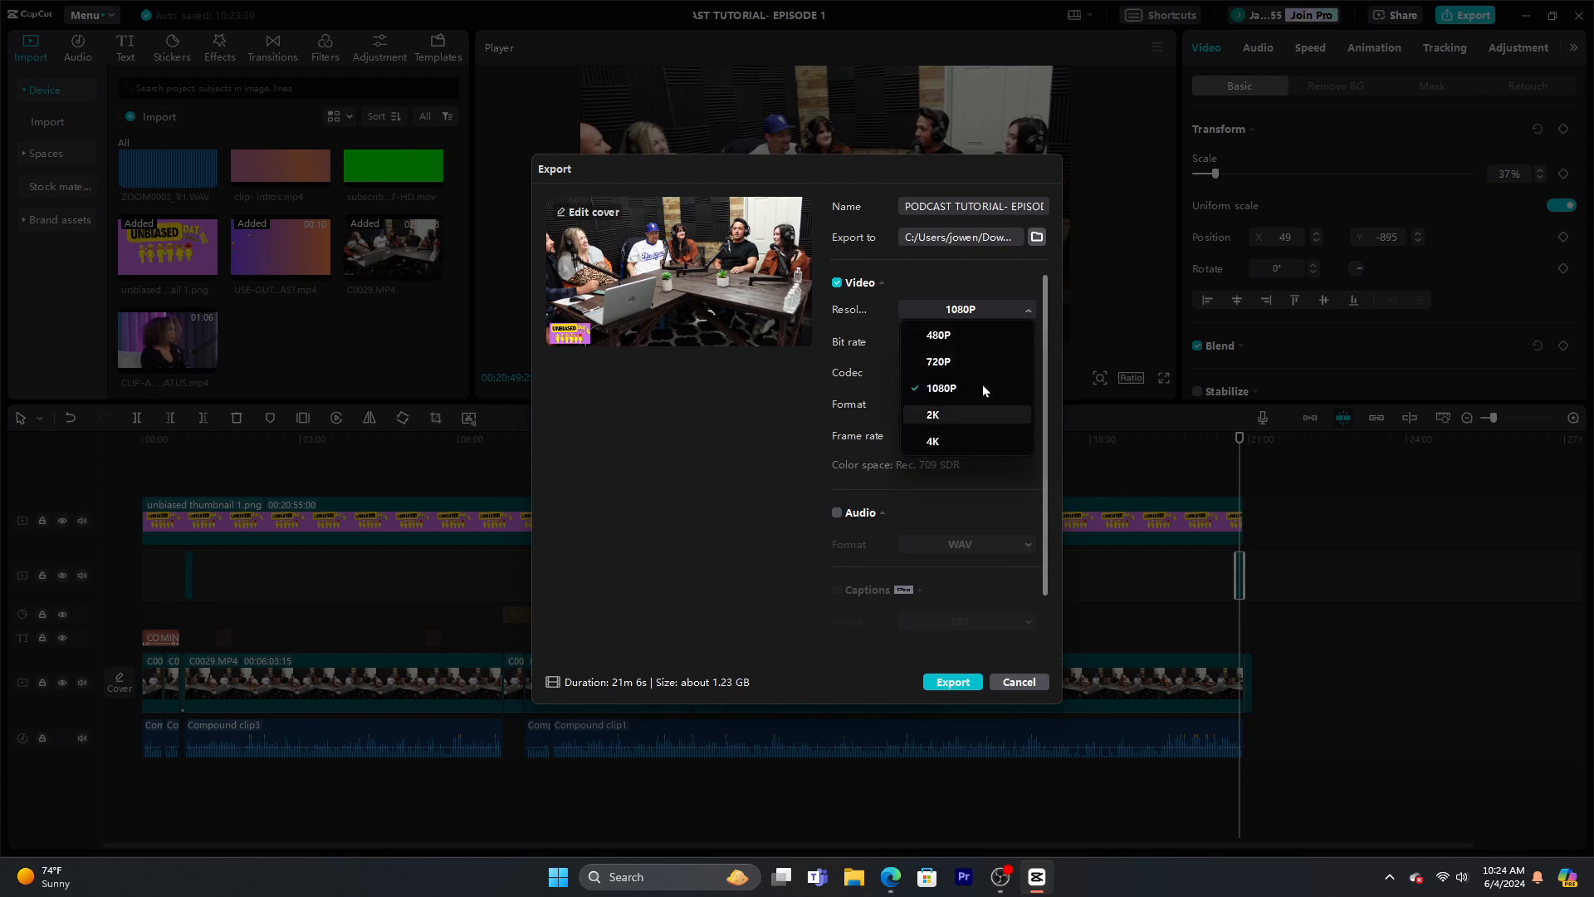
{"action": "left_click", "coordinate": [1030, 311]}
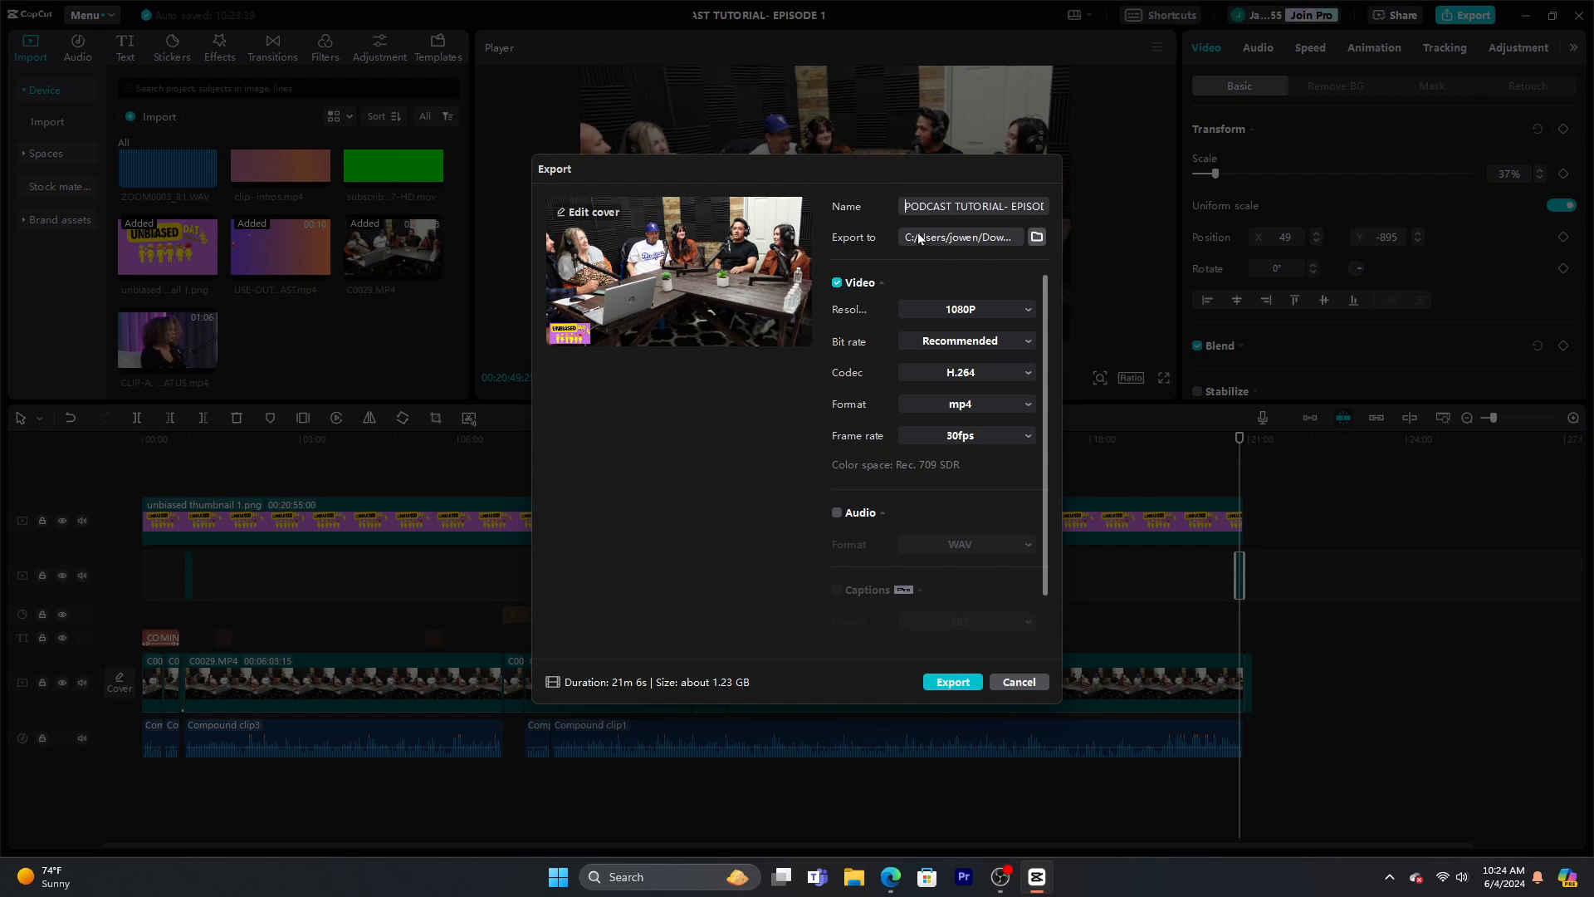
{"action": "left_click", "coordinate": [837, 515]}
{"action": "left_click", "coordinate": [983, 546]}
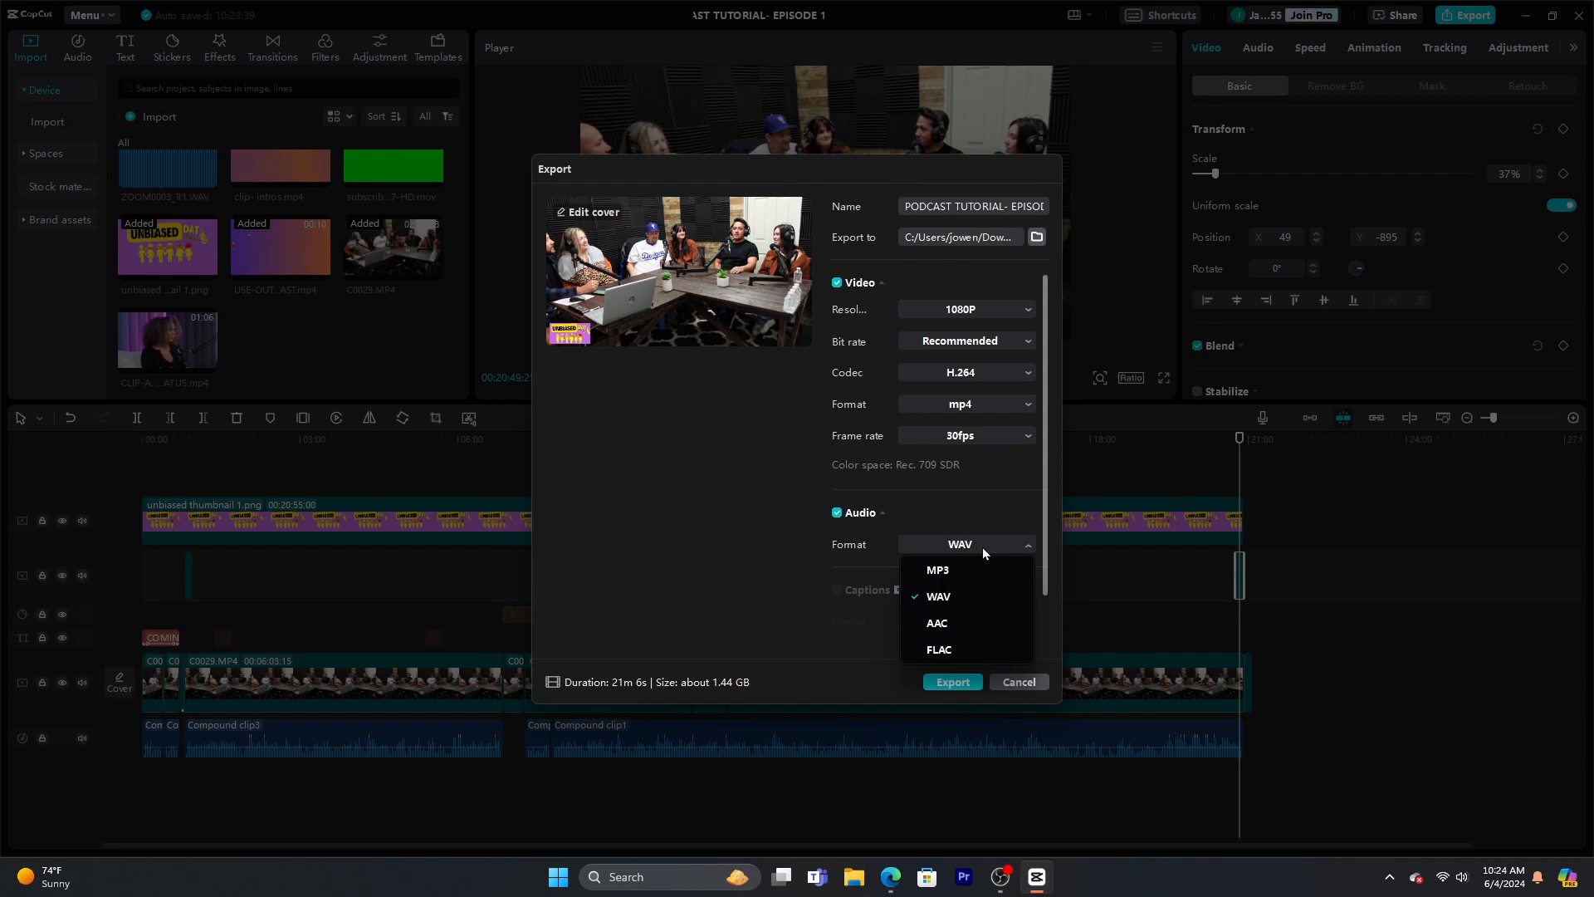
{"action": "left_click", "coordinate": [963, 596]}
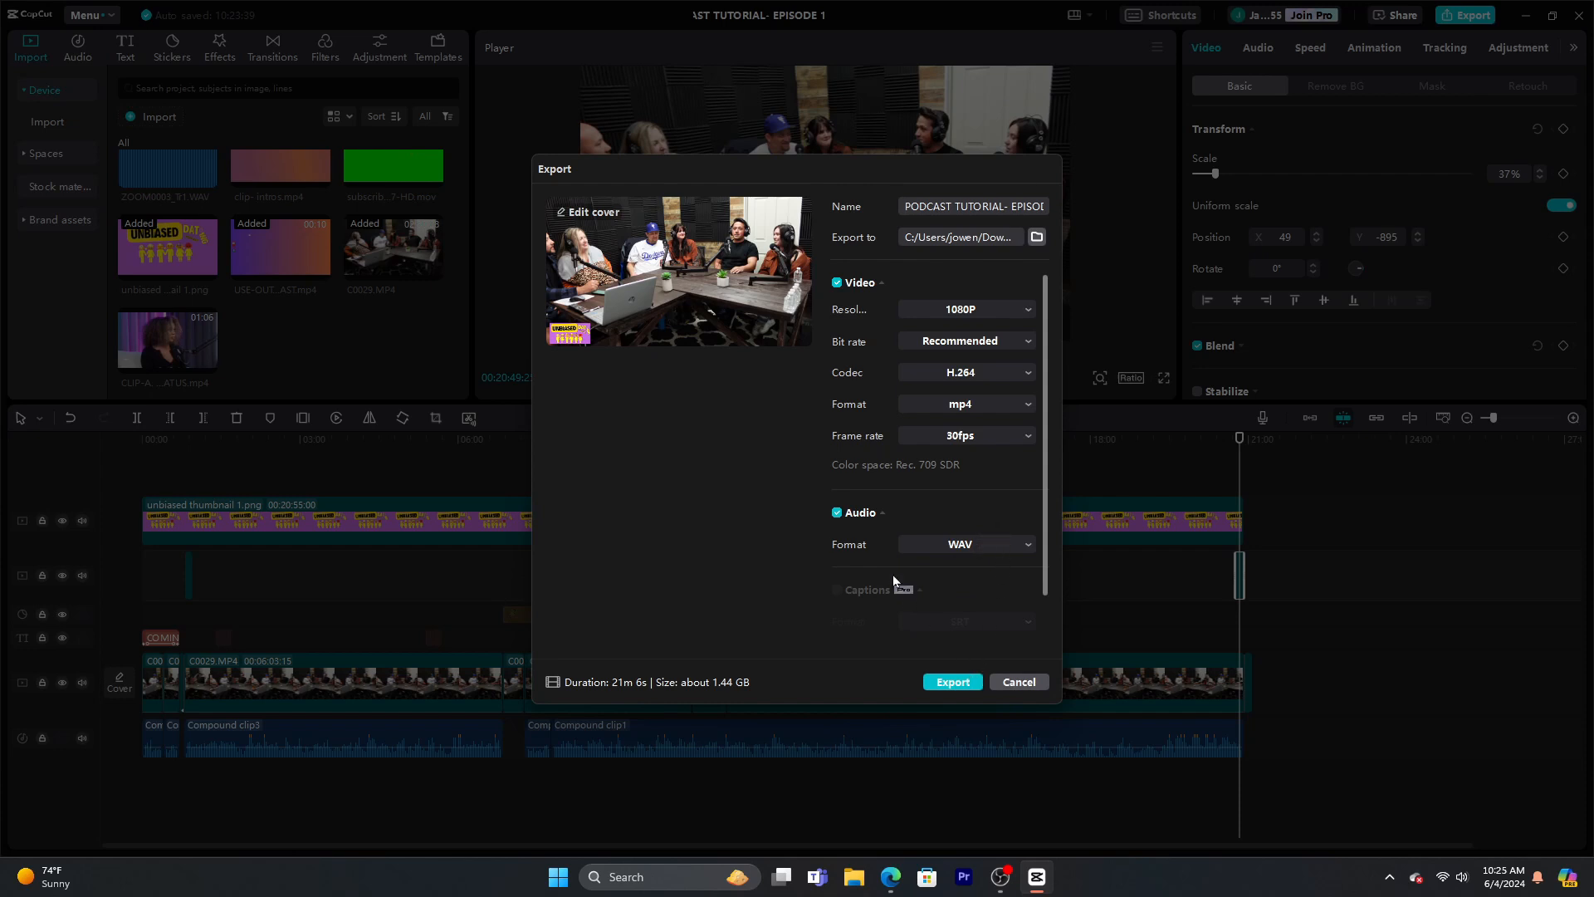
{"action": "left_click", "coordinate": [839, 516]}
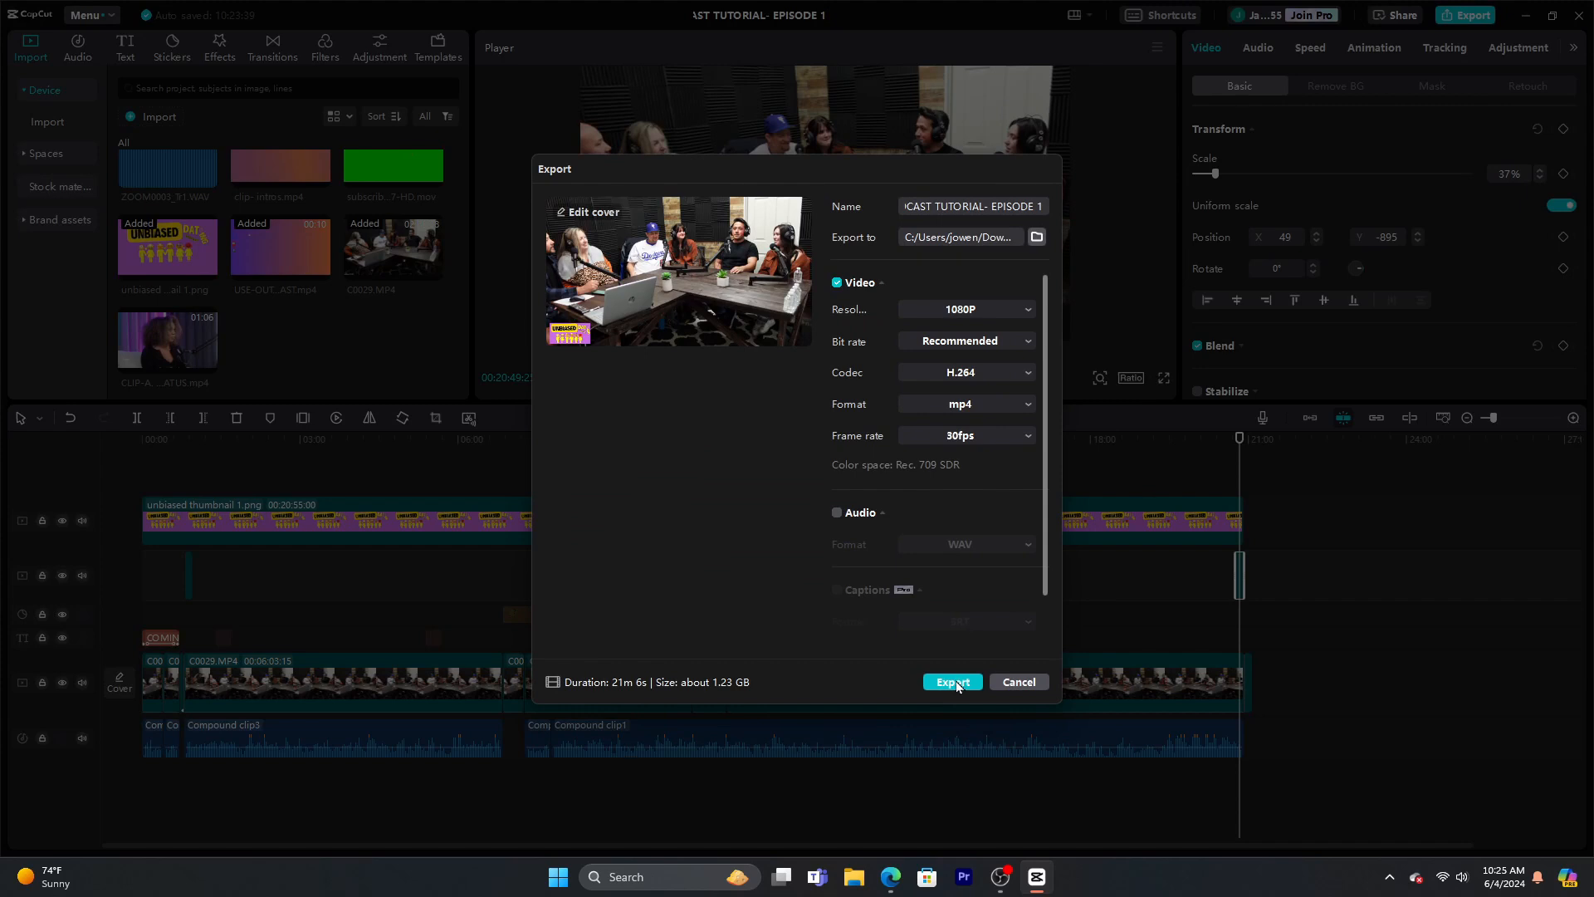
Export the episode as a 1080P, H.264 mp4 at 30fps with the recommended bit rate
{"action": "left_click", "coordinate": [953, 682]}
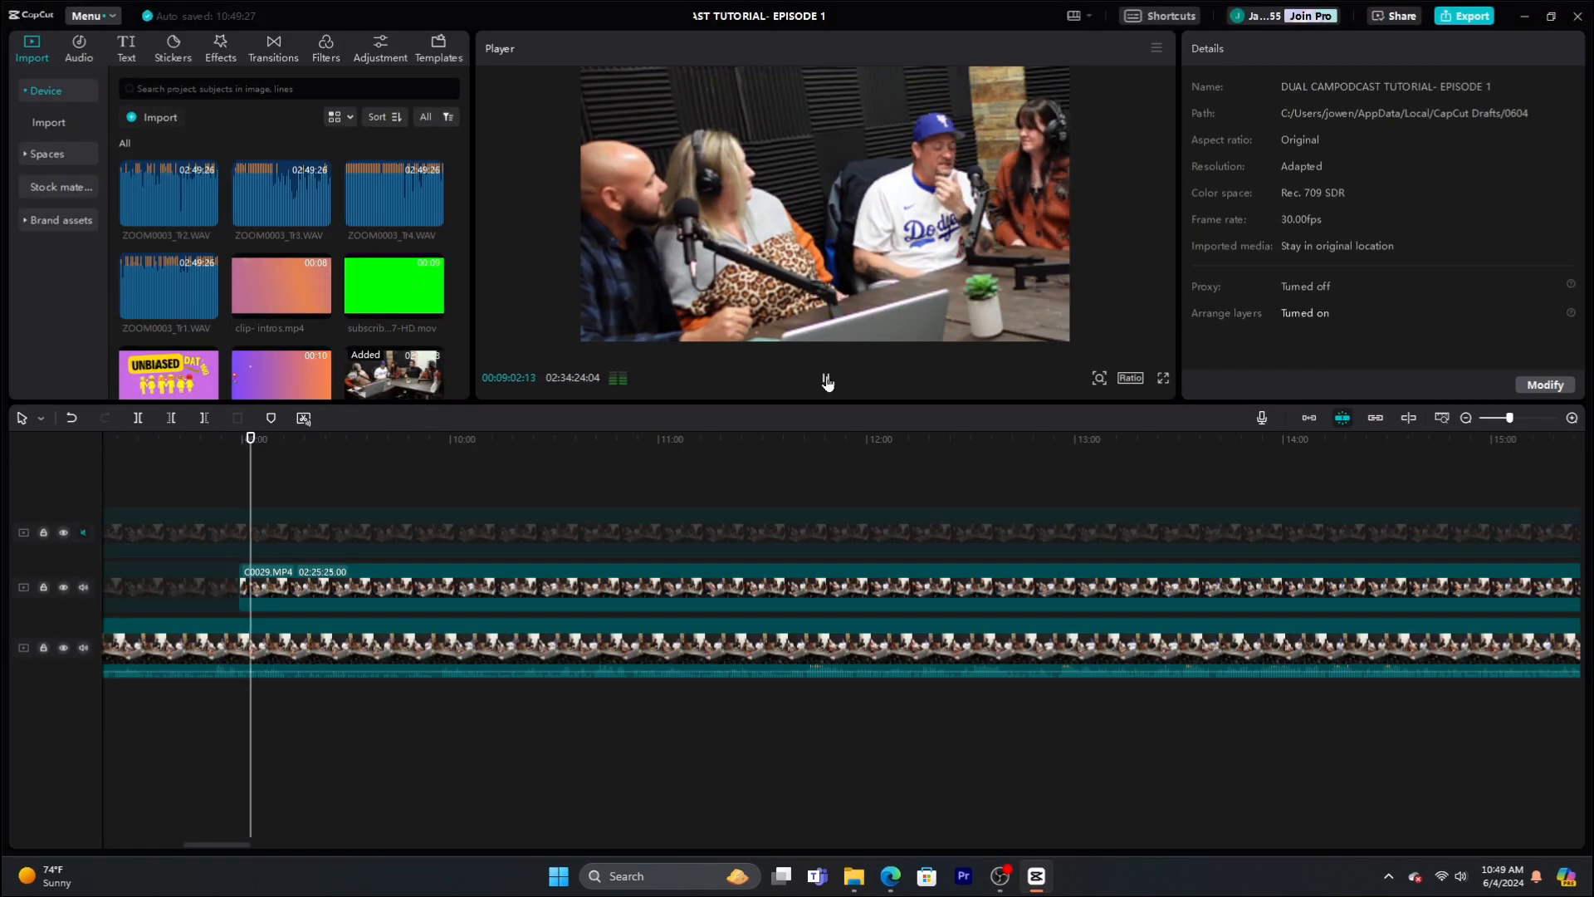
In the dual-camera project, split both upper C0029.MP4 clips at the same point after 00:09:02 and enable the top segment following the cut
{"action": "left_click", "coordinate": [318, 580]}
{"action": "key", "text": "ctrl+b"}
{"action": "left_click", "coordinate": [323, 533]}
{"action": "key", "text": "ctrl+b"}
{"action": "key", "text": "v"}
{"action": "left_click", "coordinate": [271, 482]}
{"action": "key", "text": "space"}
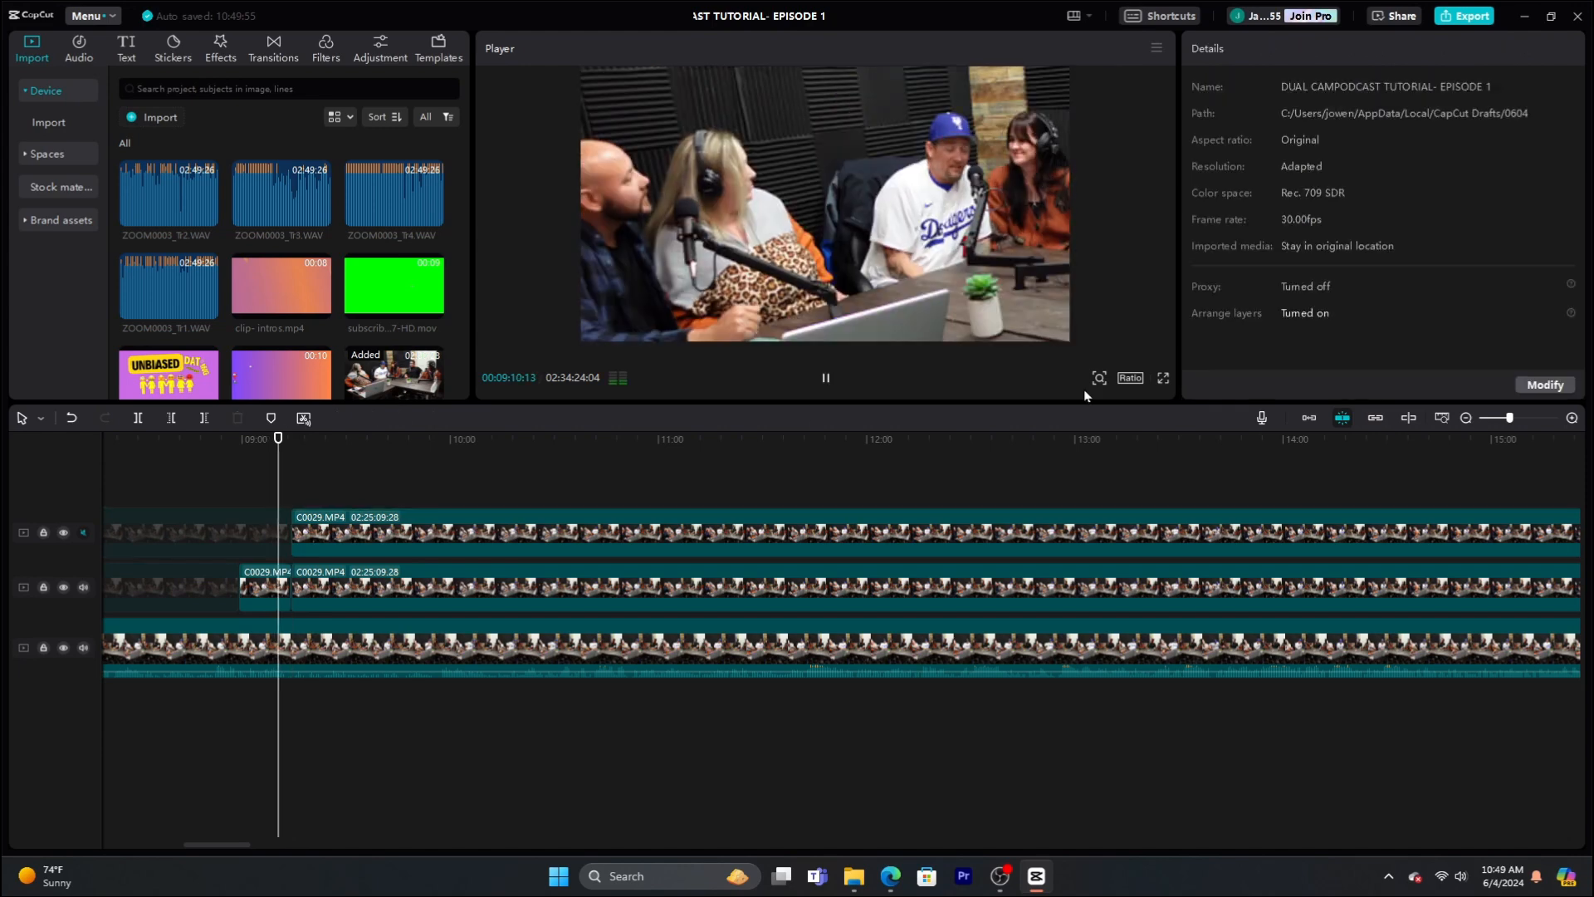
Split the top C0029.MP4 clip at 00:09:17:06 and disable the segment after the cut
{"action": "key", "text": "space"}
{"action": "left_click", "coordinate": [406, 543]}
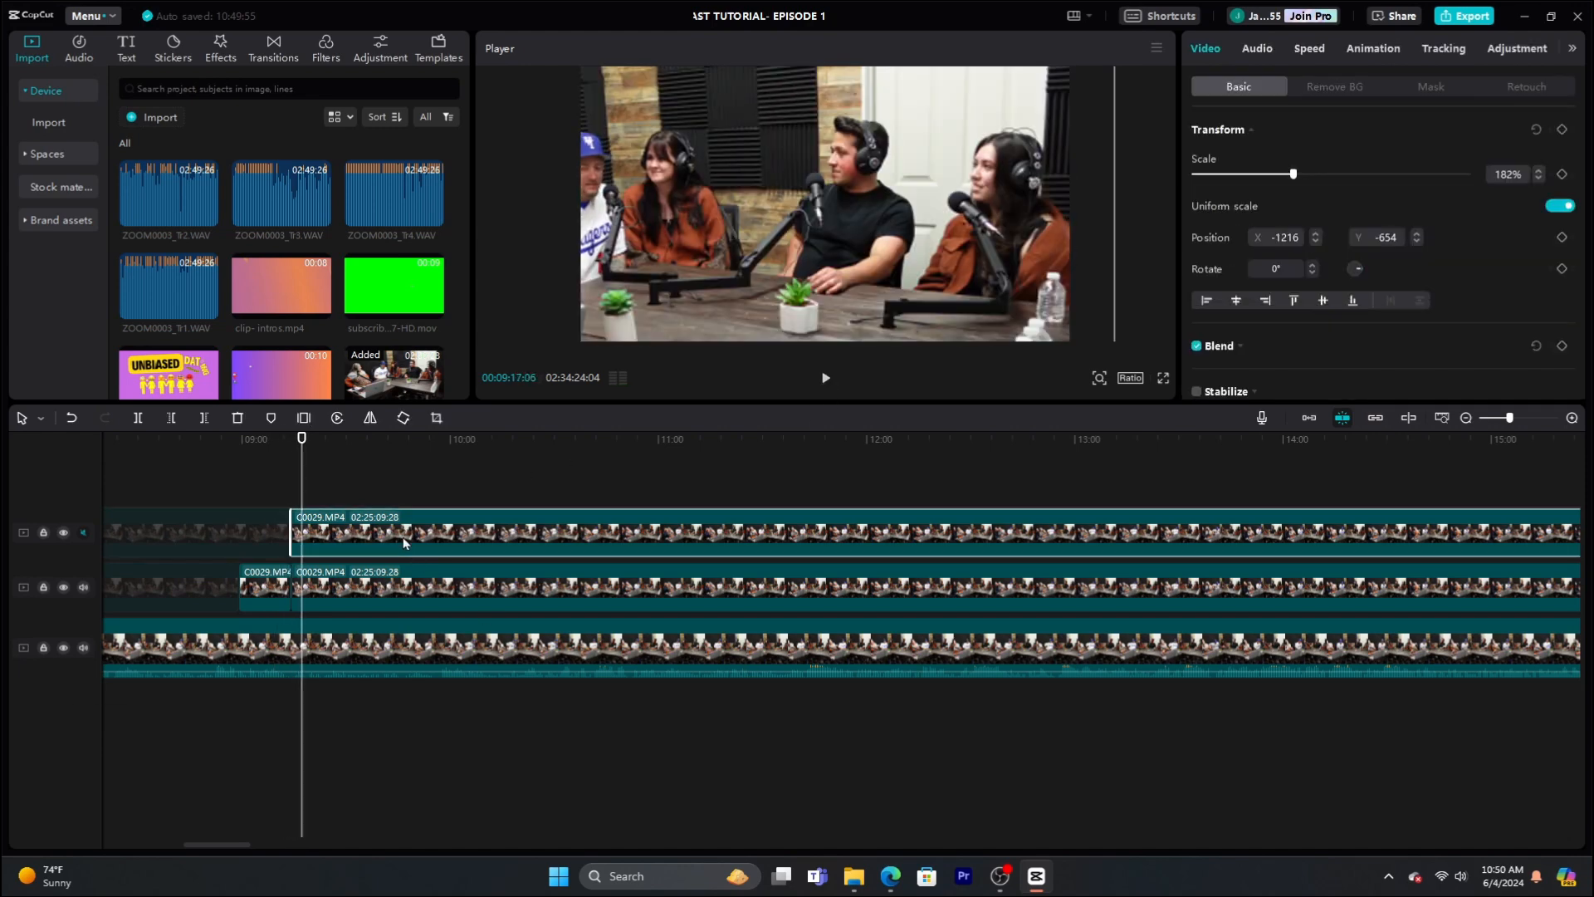
{"action": "key", "text": "ctrl+b"}
{"action": "key", "text": "v"}
Preview the camera angle switches around 00:09:17 on the timeline
{"action": "left_click", "coordinate": [292, 482]}
{"action": "left_click", "coordinate": [1572, 418]}
{"action": "left_click", "coordinate": [826, 379]}
{"action": "key", "text": "space"}
{"action": "left_click", "coordinate": [416, 593]}
{"action": "key", "text": "Escape"}
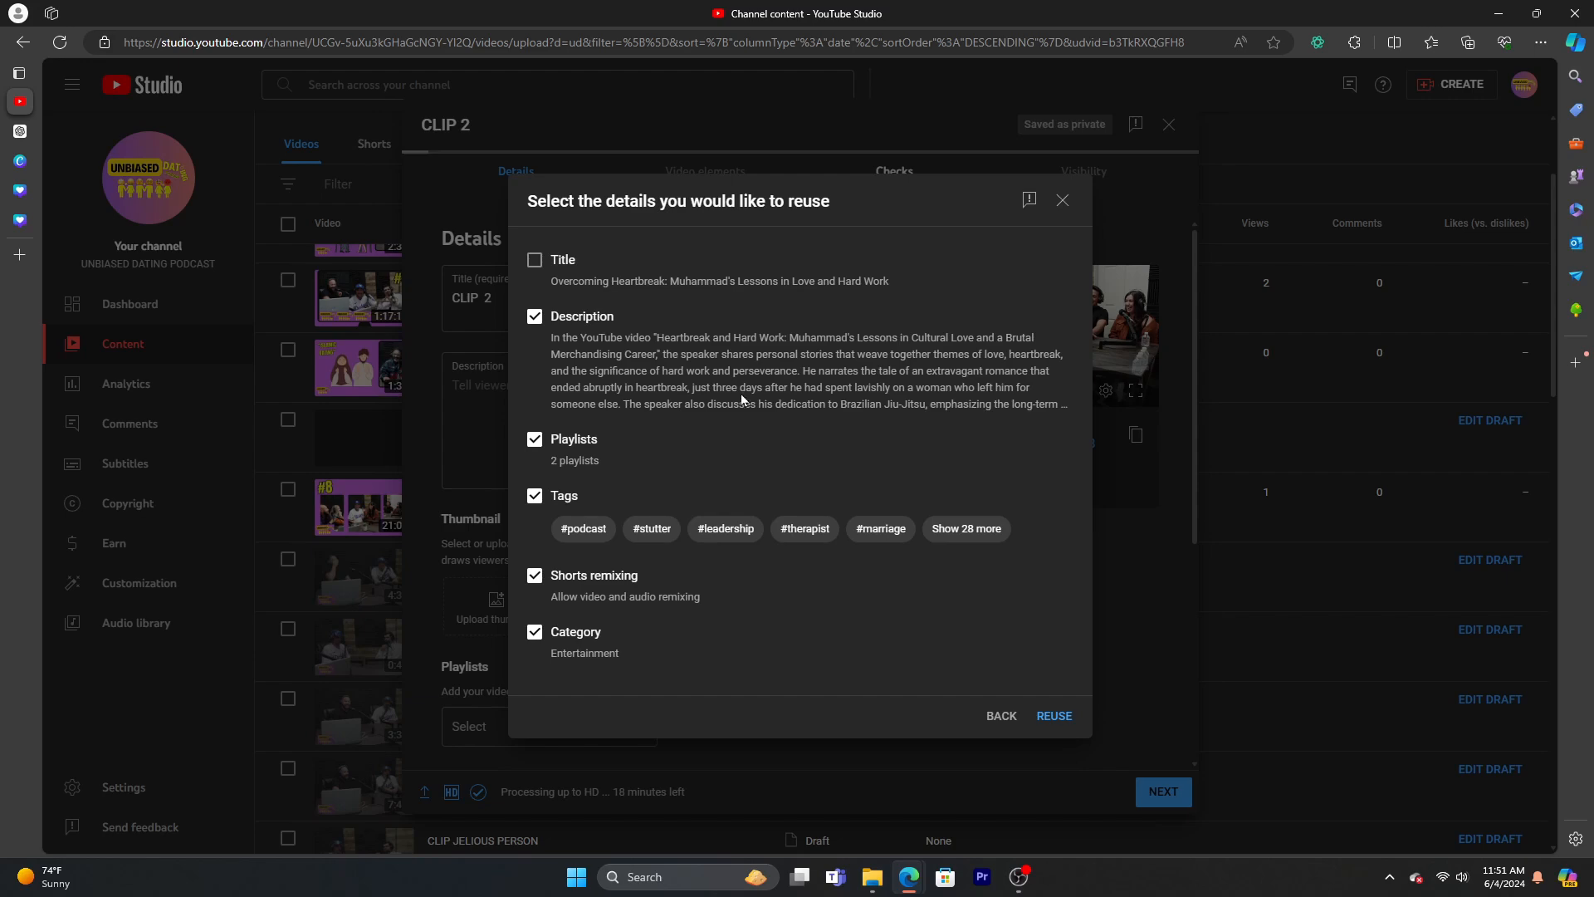
In YouTube Studio, reuse the earlier video's details except its title for CLIP 2, and reduce the description to PLAYLIST LINK
{"action": "left_click", "coordinate": [1053, 716]}
{"action": "key", "text": "BackSpace"}
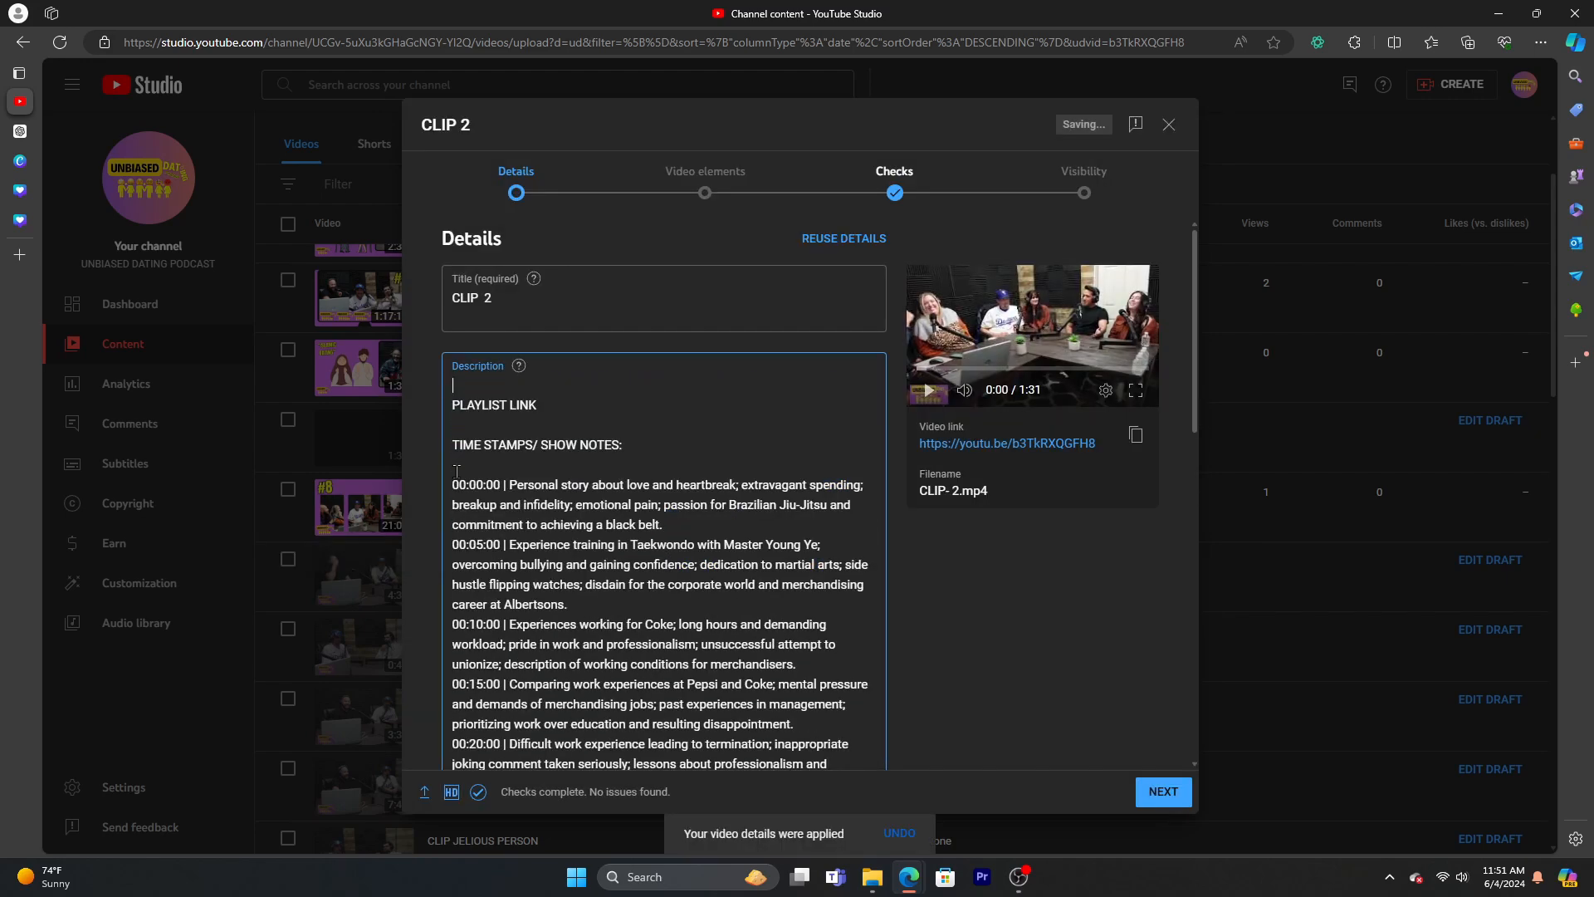
{"action": "scroll", "coordinate": [448, 499], "scroll_direction": "down", "scroll_amount": 5}
{"action": "left_click_drag", "start_coordinate": [454, 445], "coordinate": [426, 408]}
{"action": "key", "text": "BackSpace"}
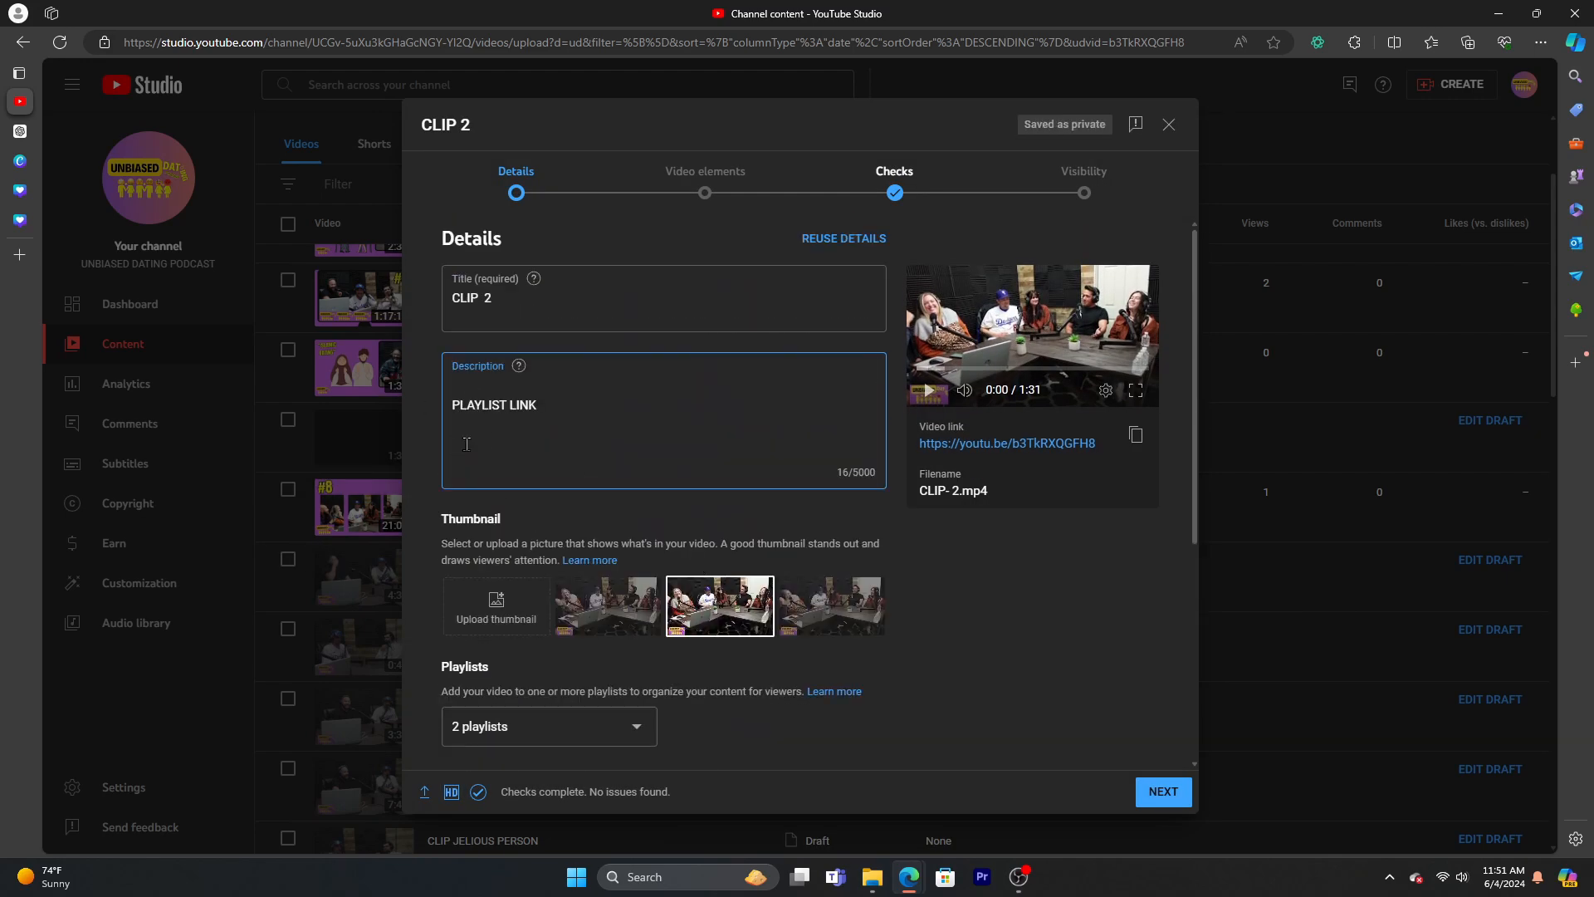